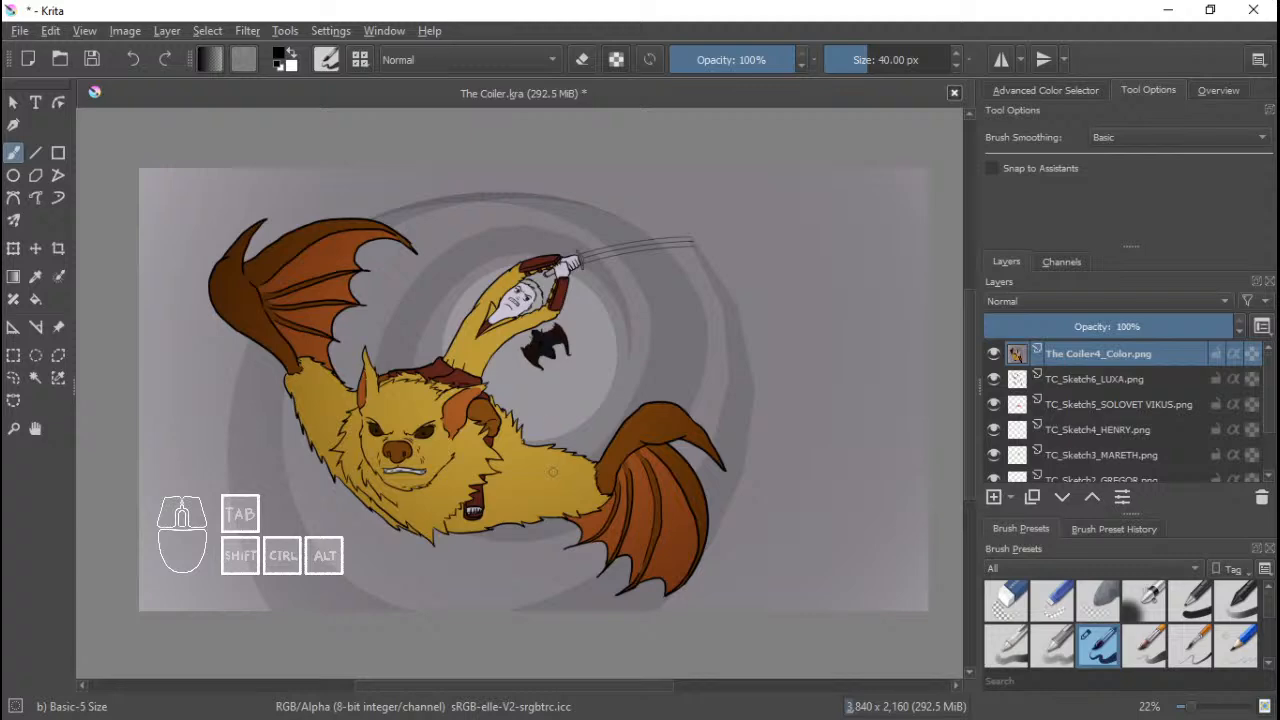
Examine the coloured bat and sword-wielding rider artwork, both as a whole composition and up close.
scroll(531, 410, "up", 2)
scroll(531, 410, "down", 4)
scroll(531, 410, "up", 3)
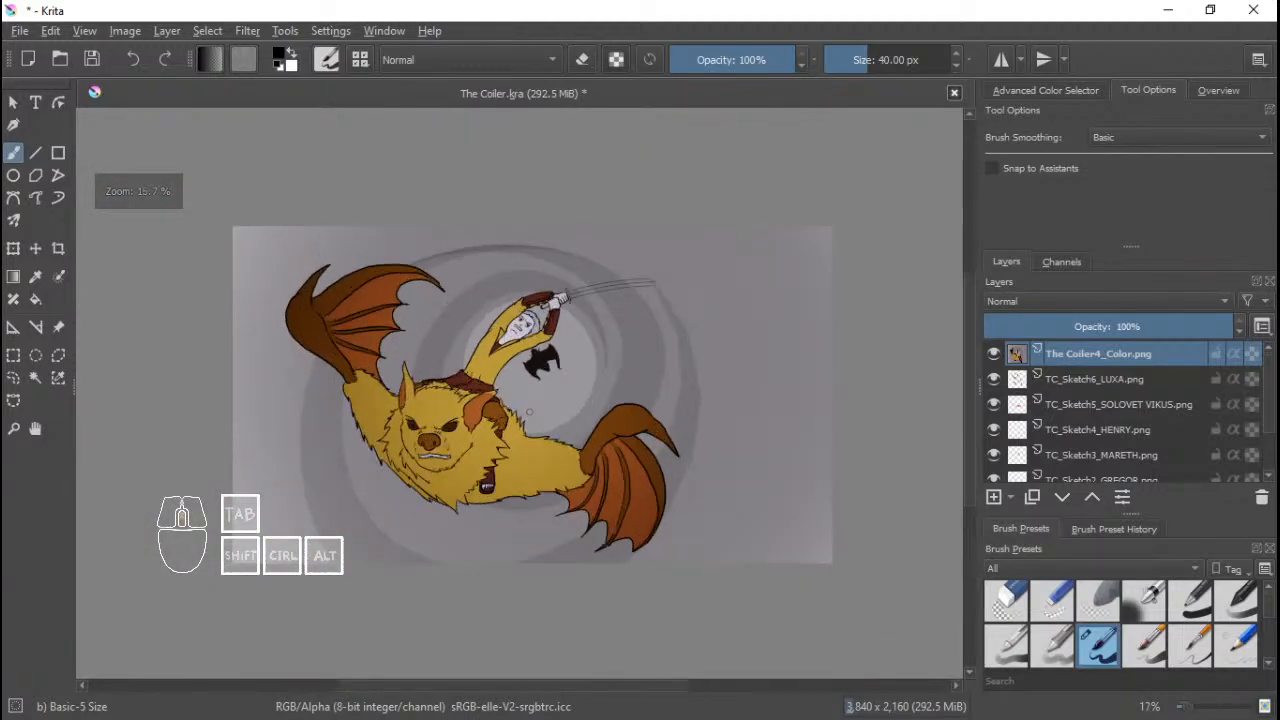
scroll(538, 400, "down", 2)
scroll(538, 400, "up", 3)
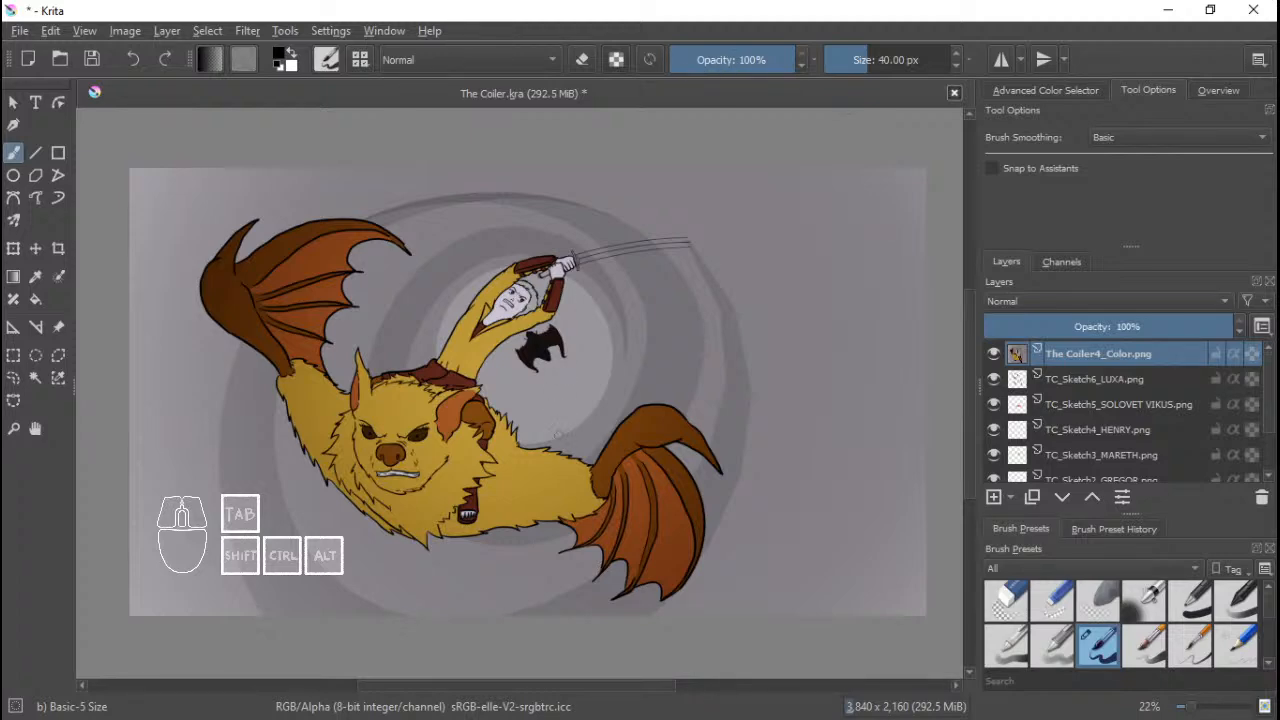
scroll(560, 430, "up", 3)
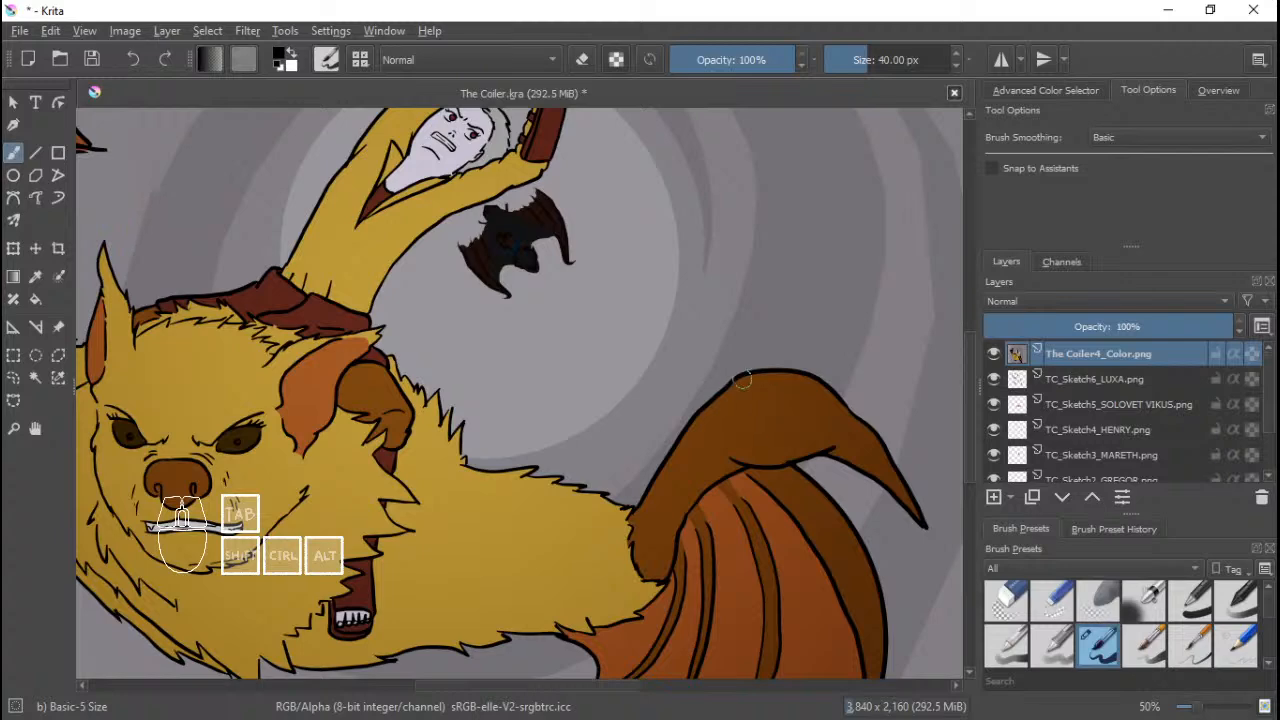
scroll(663, 475, "down", 3)
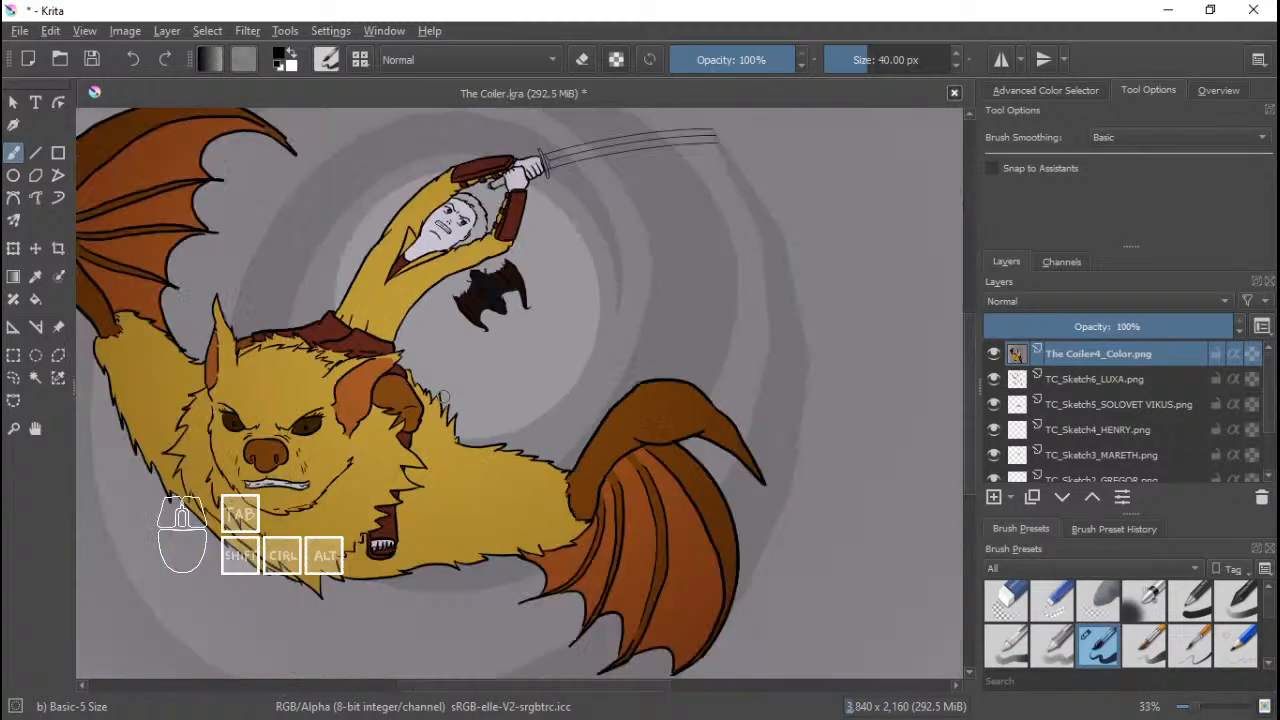
scroll(457, 255, "up", 4)
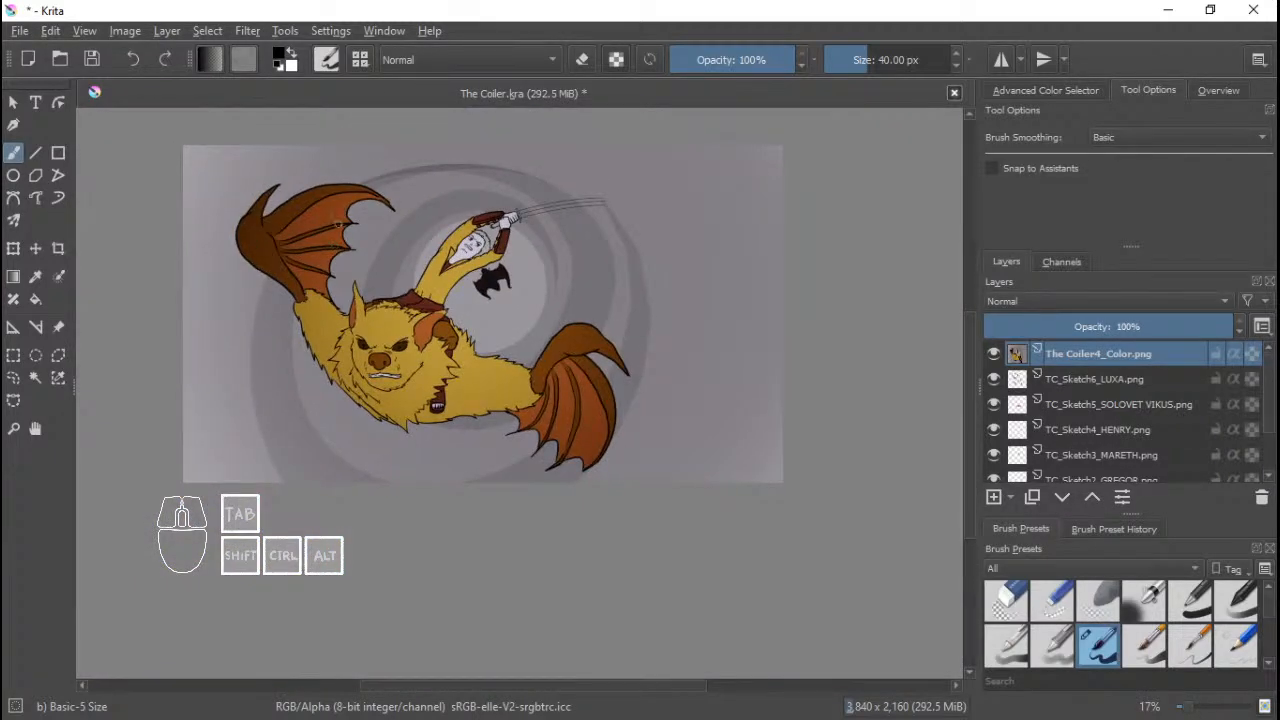
scroll(553, 317, "down", 1)
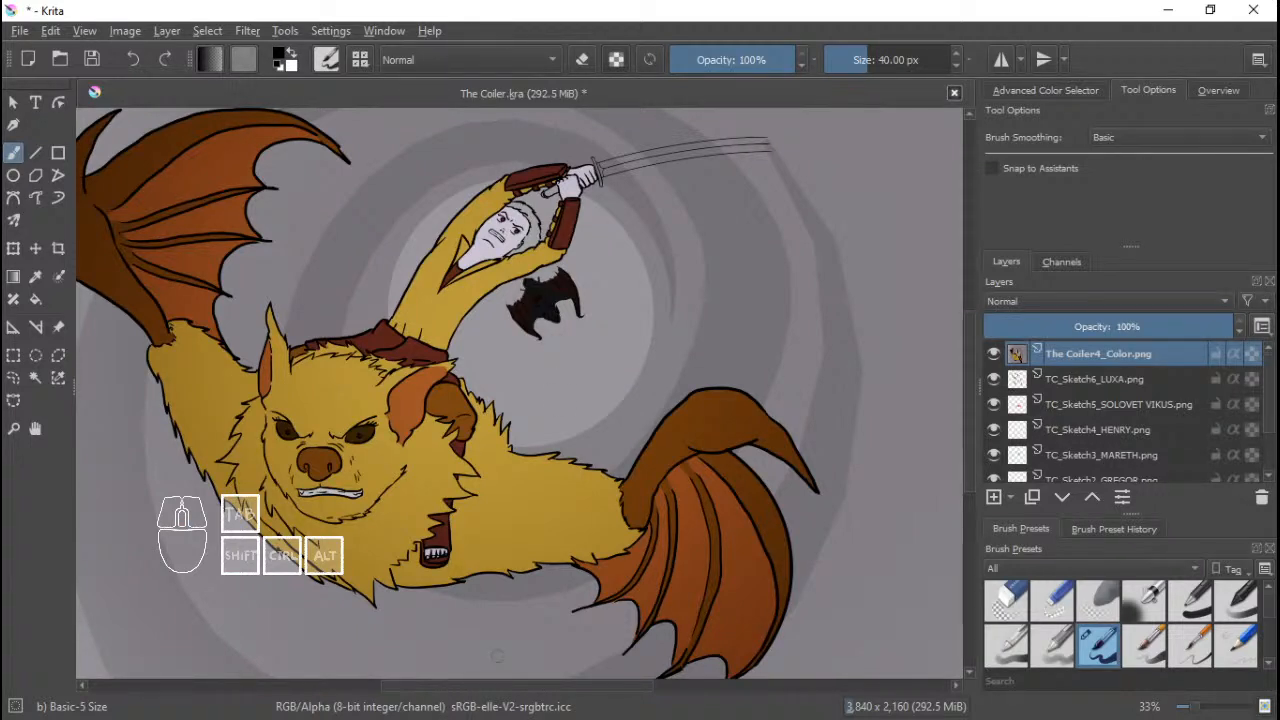
left_click(498, 656)
scroll(629, 295, "down", 2)
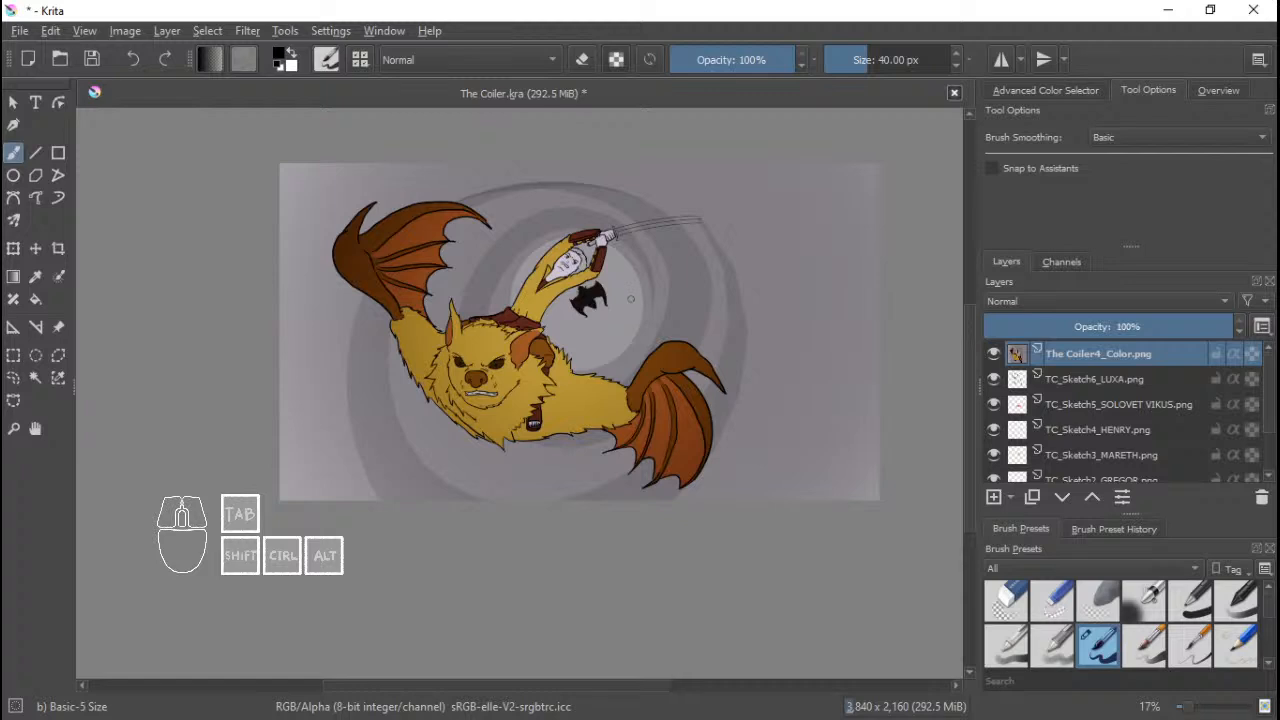
scroll(633, 316, "up", 2)
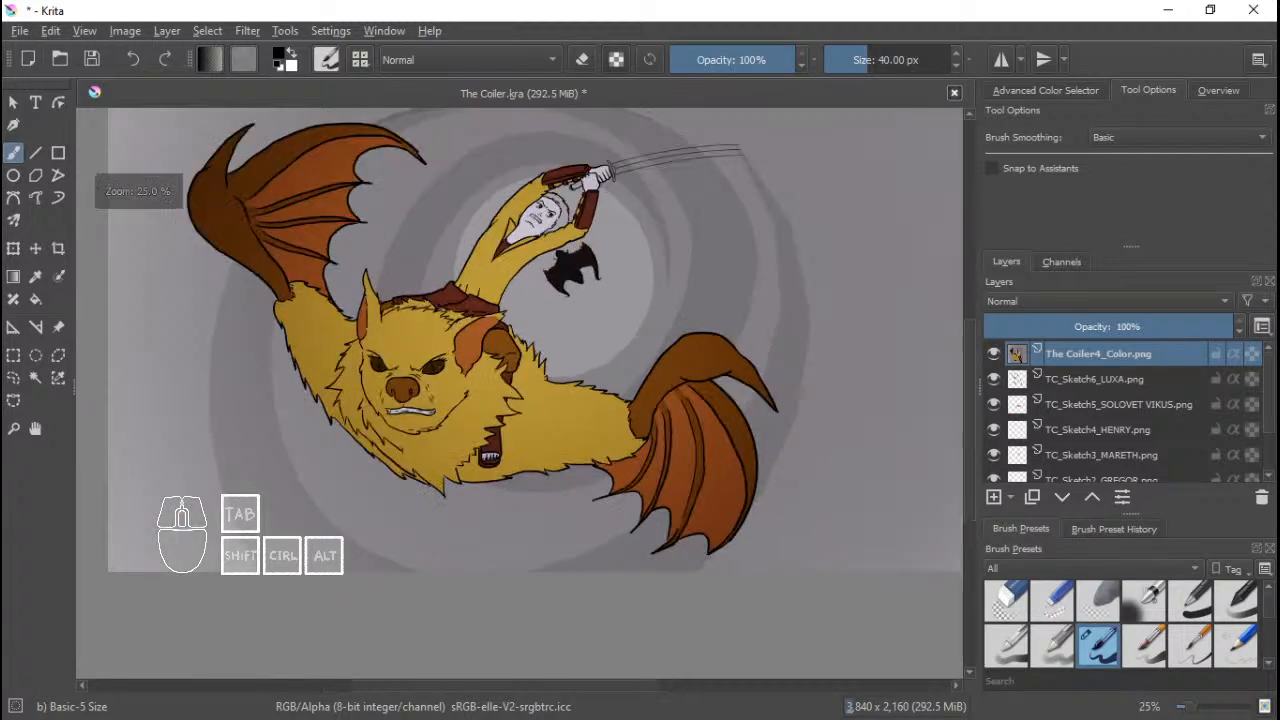
scroll(633, 316, "down", 2)
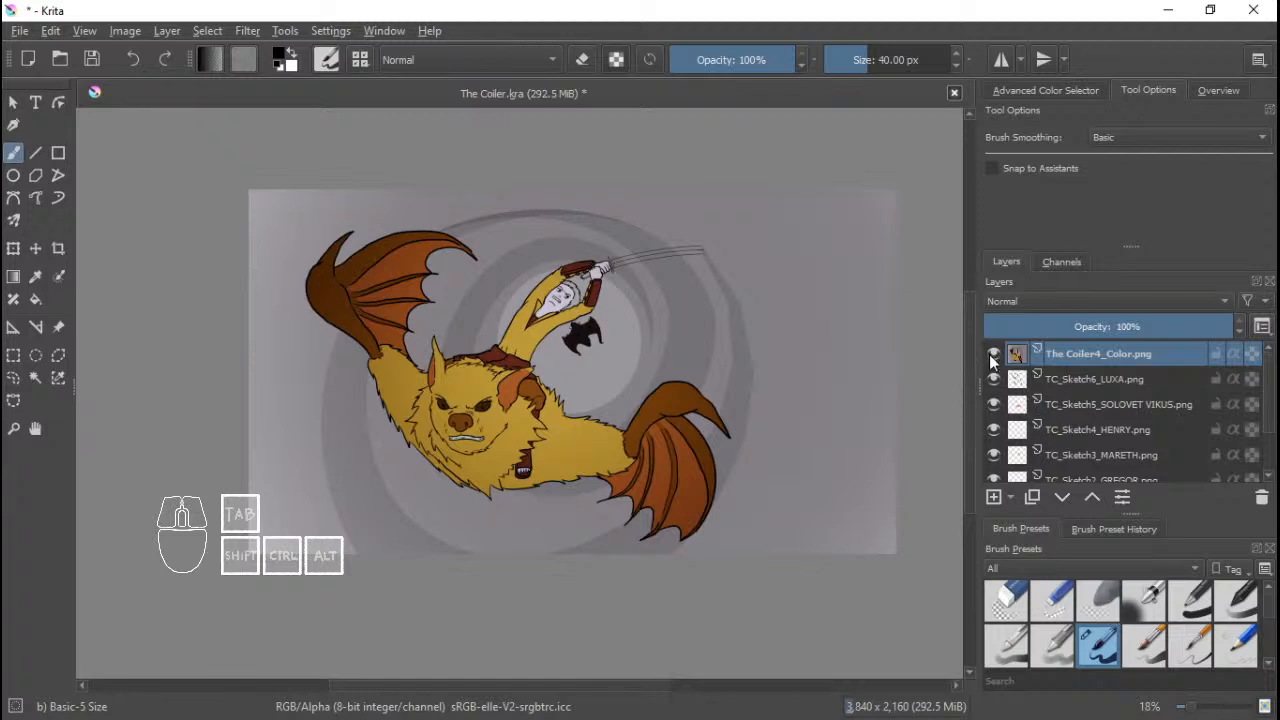
mouse_move(993, 360)
scroll(552, 346, "up", 1)
left_click_drag(643, 328, 575, 336)
scroll(575, 336, "down", 2)
scroll(652, 352, "up", 3)
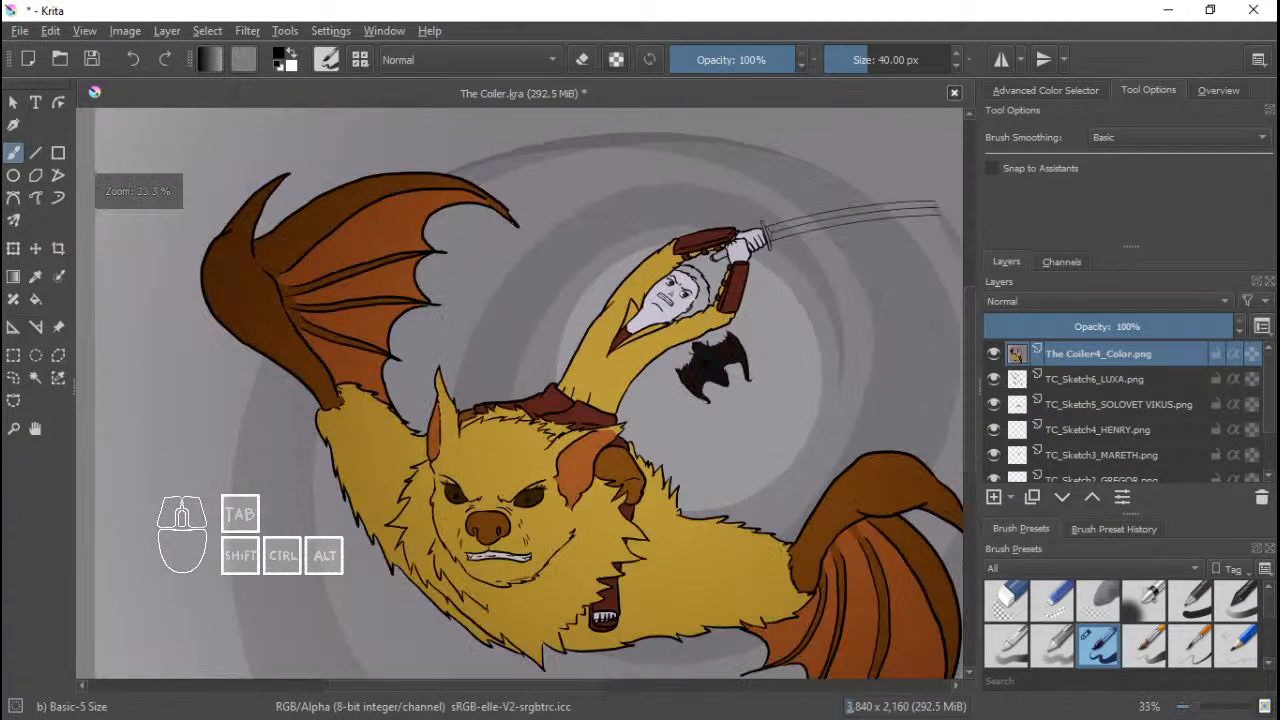
scroll(652, 352, "down", 2)
scroll(652, 352, "up", 1)
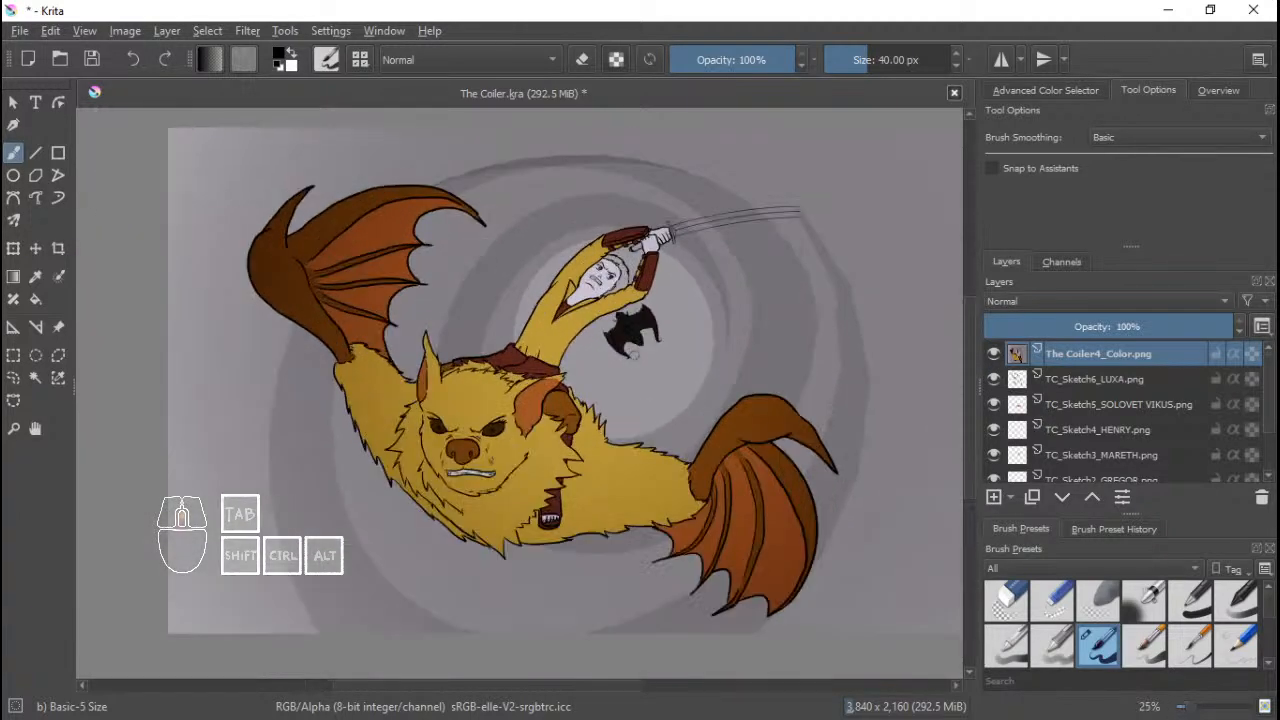
Hide The Coiler4_Color.png and all character sketch layers, leaving only TC_Sketch1_BG.png and Background visible.
left_click(993, 354)
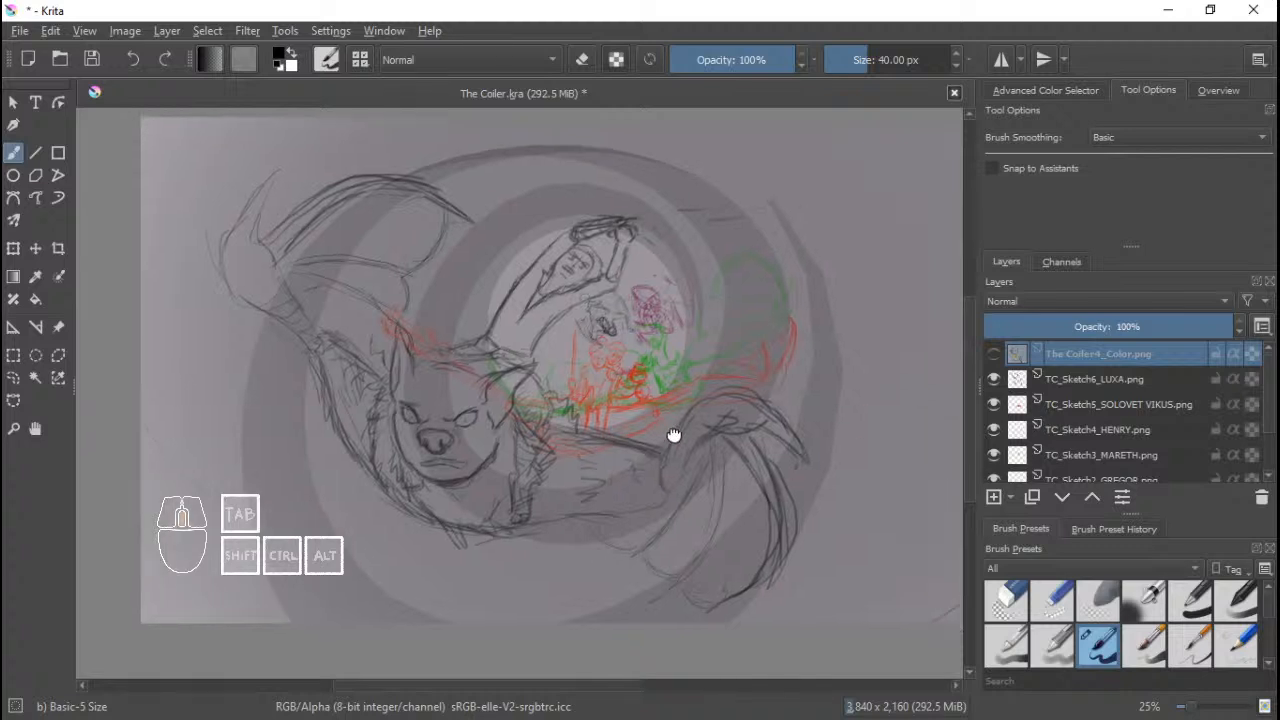
scroll(1078, 404, "down", 2)
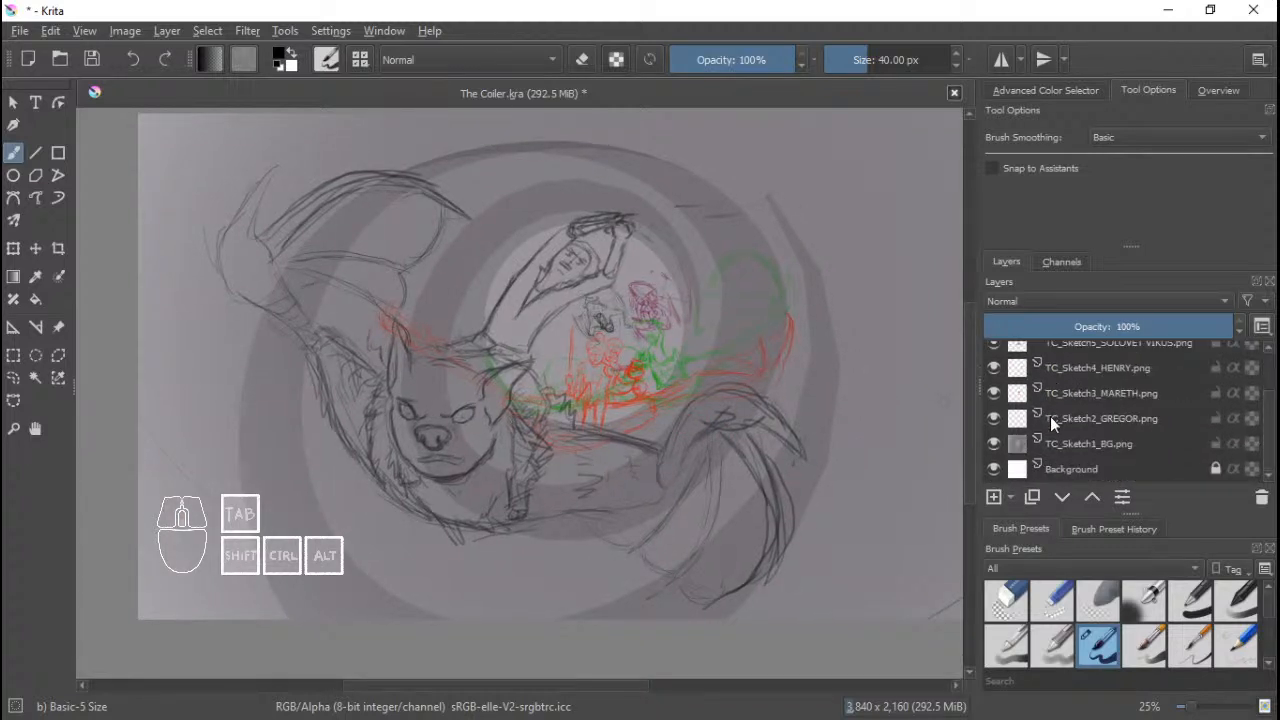
left_click_drag(995, 419, 993, 344)
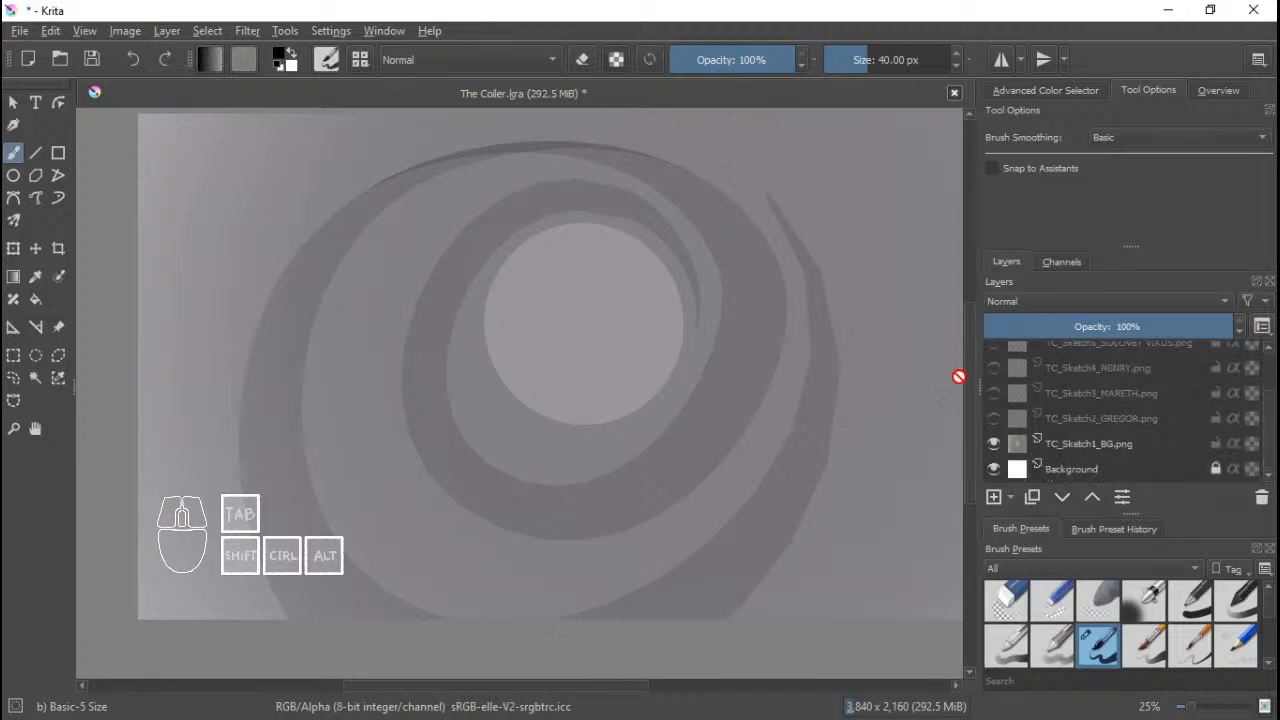
Show the GREGOR, MARETH, HENRY, SOLOVET VIKUS and LUXA sketch layers again, one at a time from lowest to highest.
left_click(994, 418)
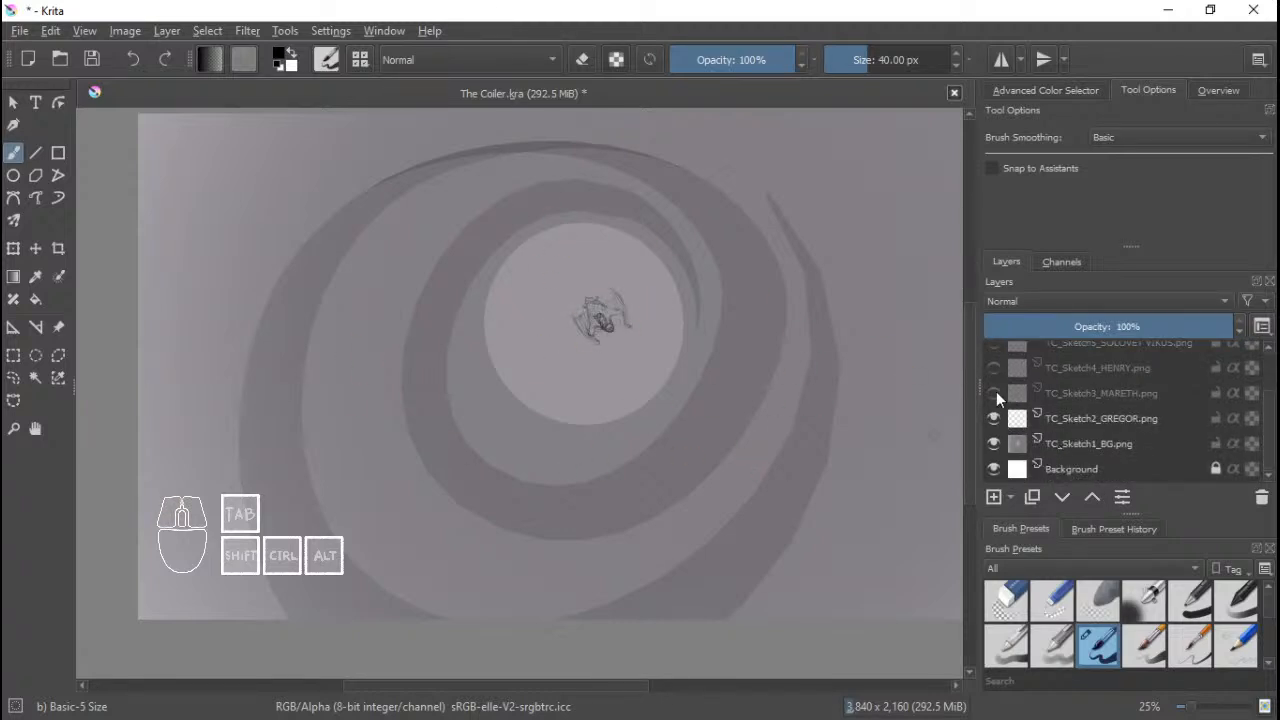
left_click(995, 393)
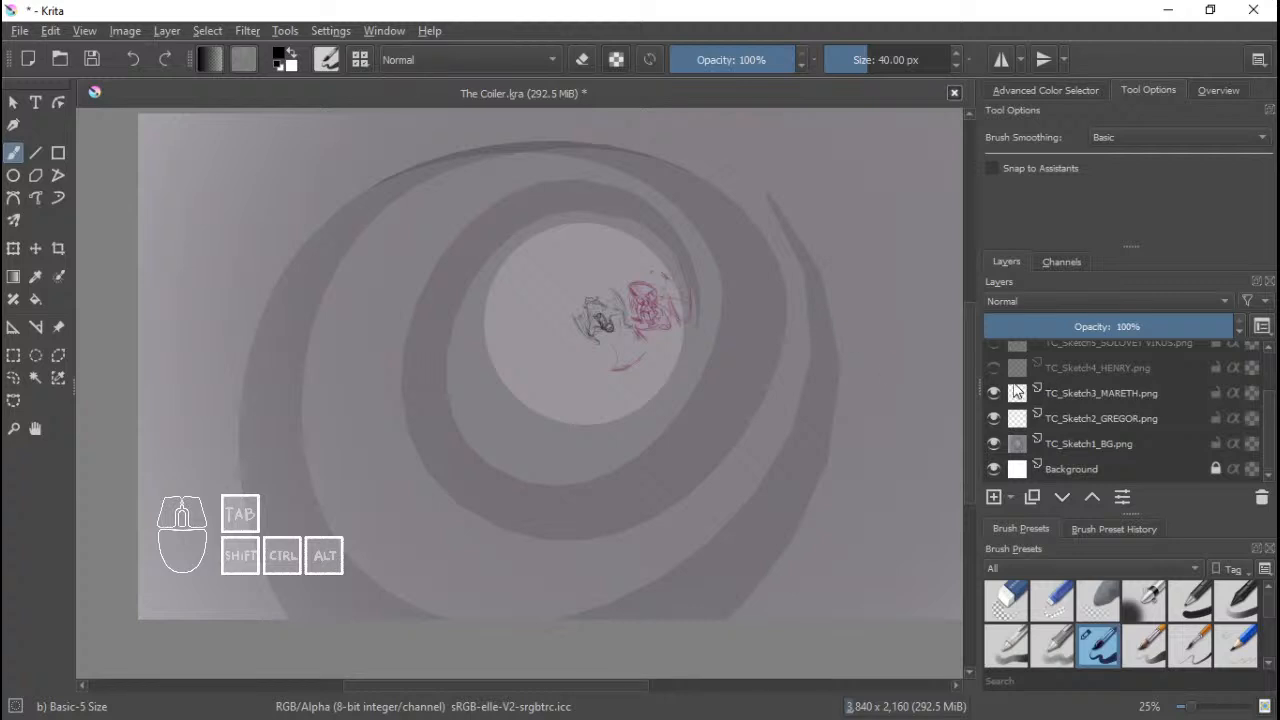
left_click(994, 367)
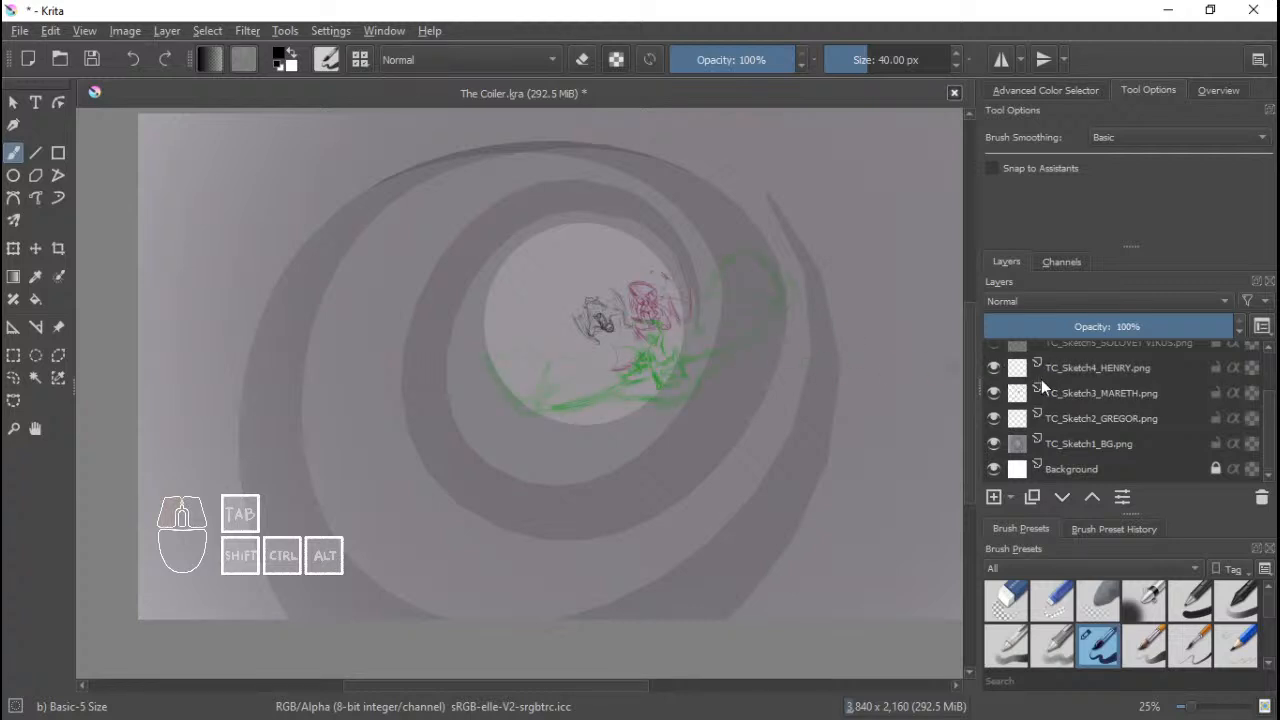
scroll(1010, 410, "up", 2)
left_click(992, 405)
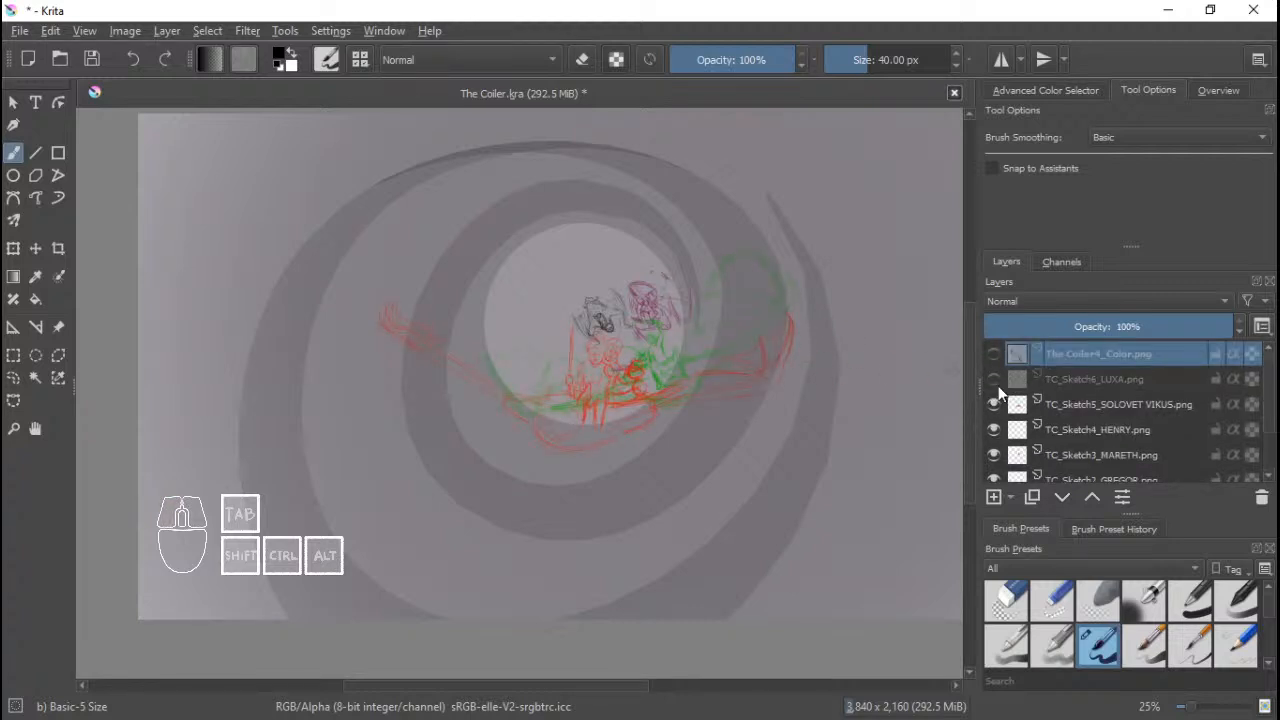
left_click(996, 378)
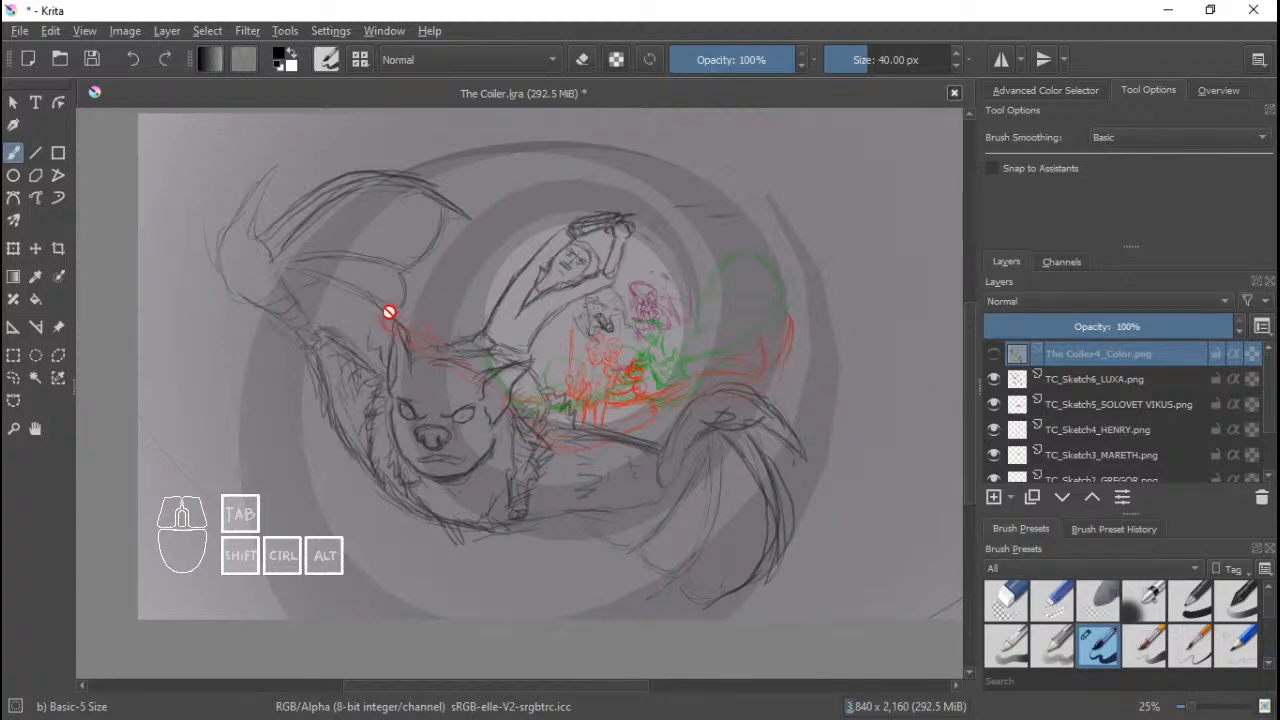
Examine the combined character sketches over the spiral background, including the rider, the bat and the small coloured figures.
scroll(623, 394, "down", 1)
scroll(720, 383, "up", 1)
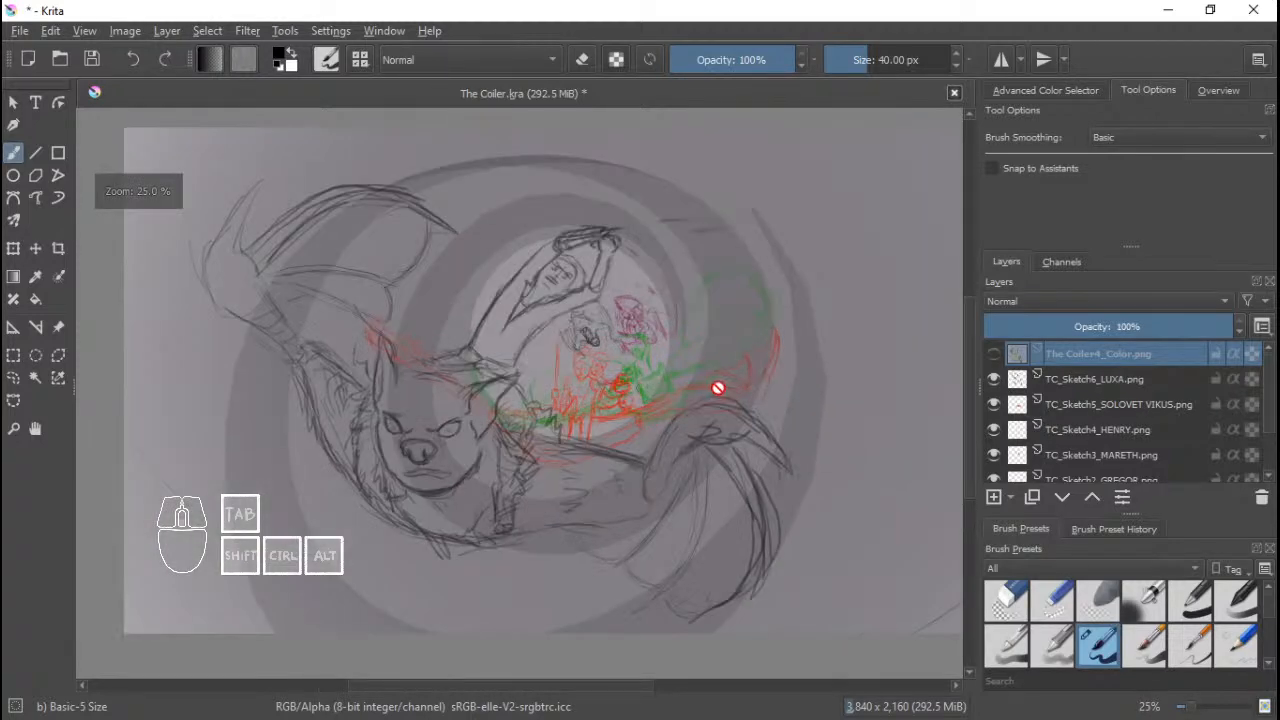
scroll(689, 397, "down", 1)
scroll(729, 394, "up", 1)
scroll(714, 397, "up", 1)
scroll(726, 377, "down", 1)
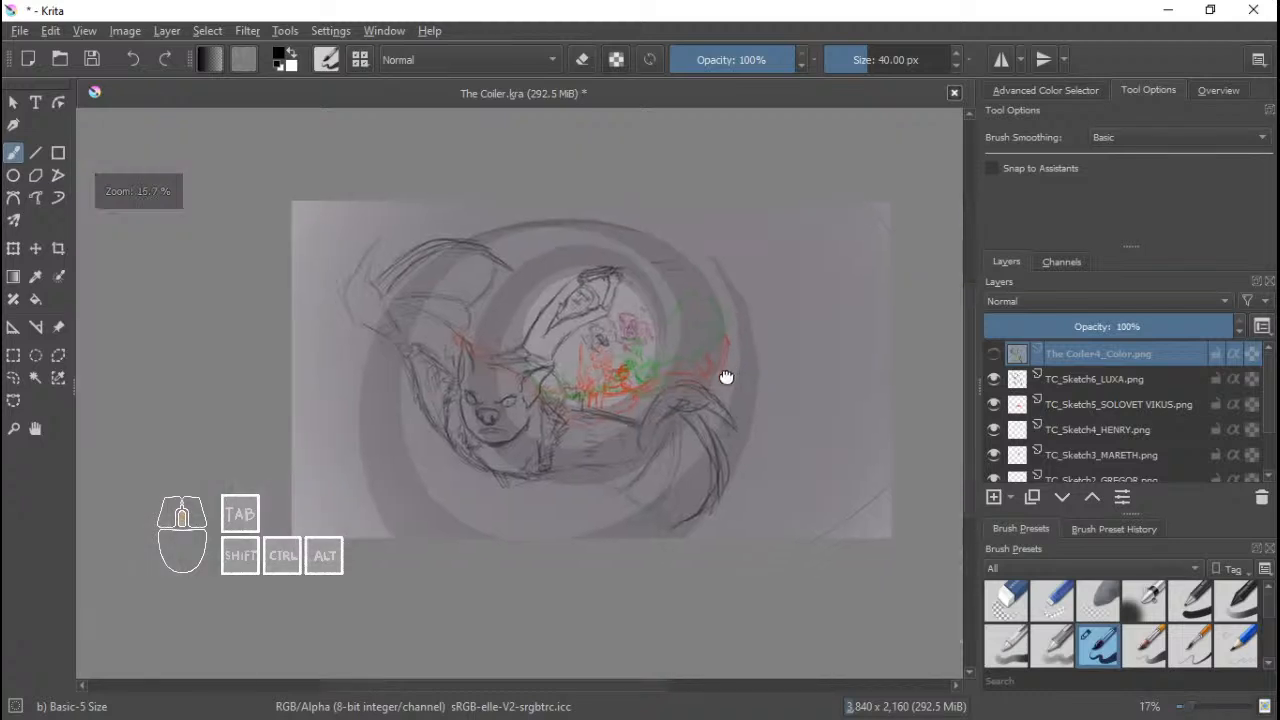
scroll(726, 375, "up", 1)
scroll(740, 374, "up", 1)
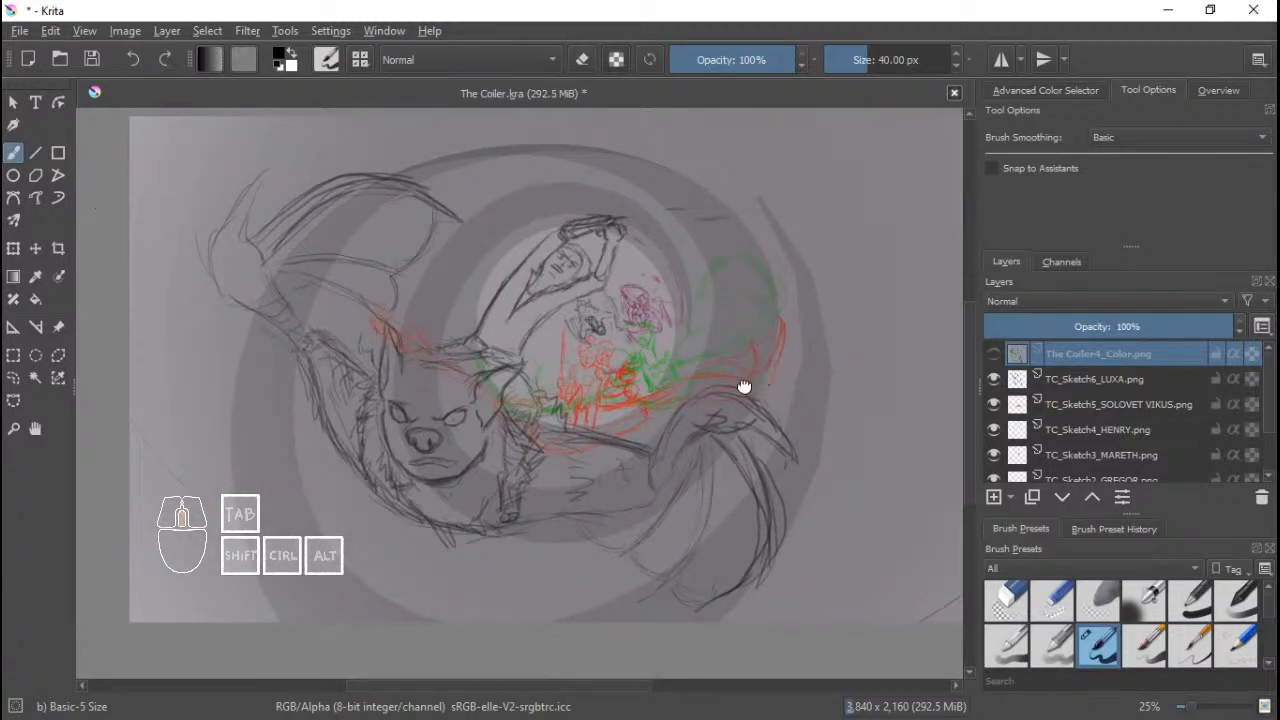
mouse_move(746, 383)
left_mouse_down()
mouse_move(706, 393)
mouse_move(746, 383)
left_mouse_up()
scroll(722, 370, "down", 1)
scroll(728, 384, "up", 1)
scroll(760, 382, "down", 1)
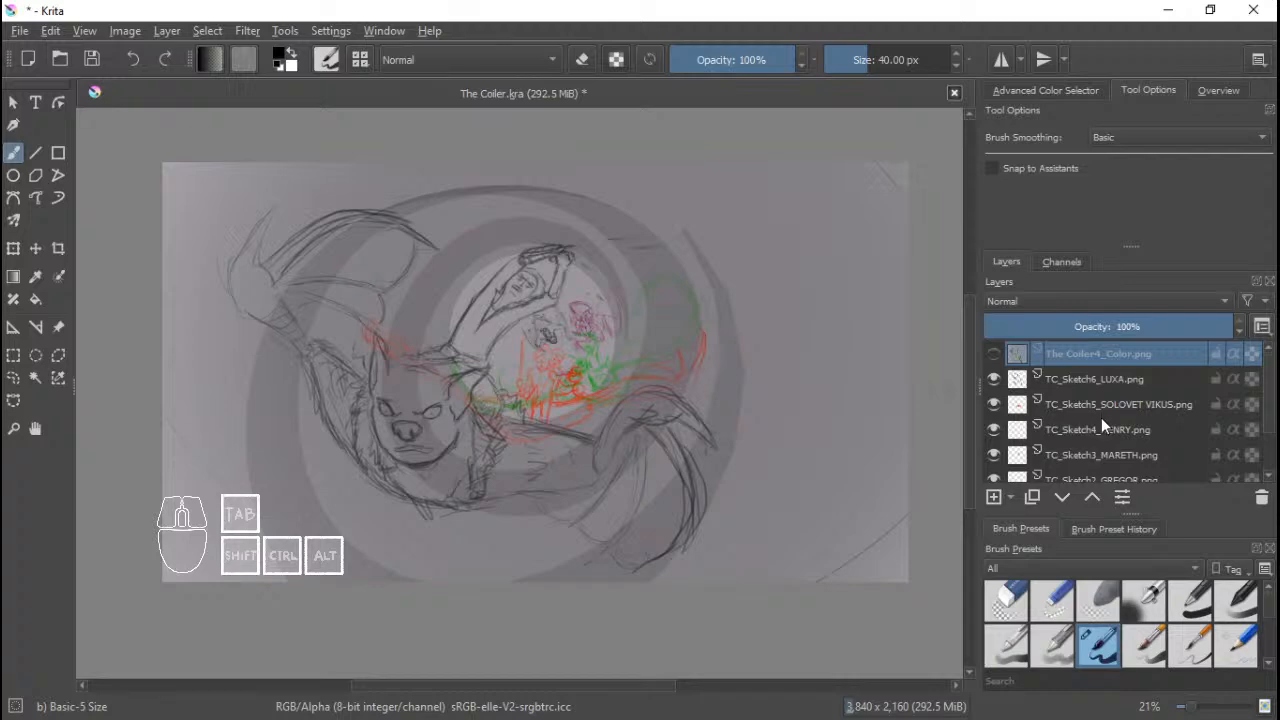
scroll(1101, 417, "down", 1)
scroll(1053, 408, "up", 1)
scroll(570, 350, "up", 1)
scroll(570, 350, "up", 2)
left_click_drag(570, 350, 591, 409)
scroll(608, 400, "up", 4)
scroll(608, 400, "down", 6)
scroll(690, 392, "up", 6)
scroll(634, 371, "down", 8)
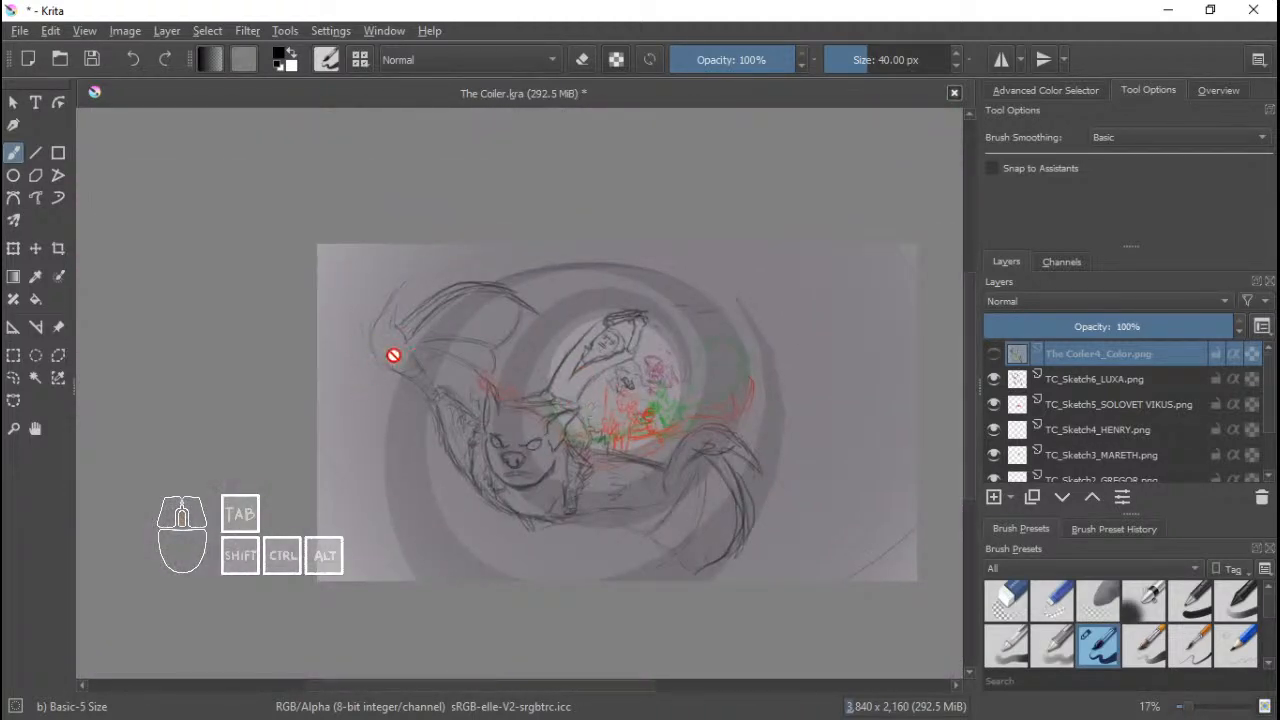
scroll(586, 317, "up", 5)
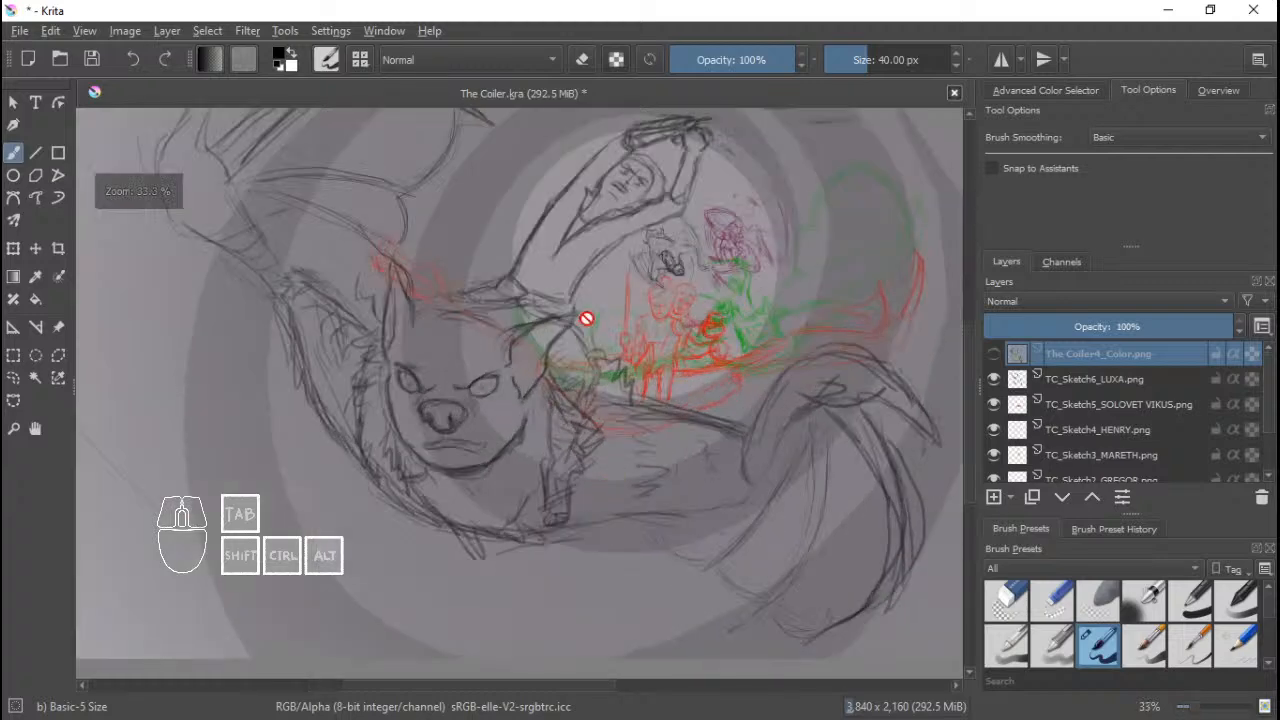
scroll(612, 403, "down", 3)
scroll(650, 380, "up", 2)
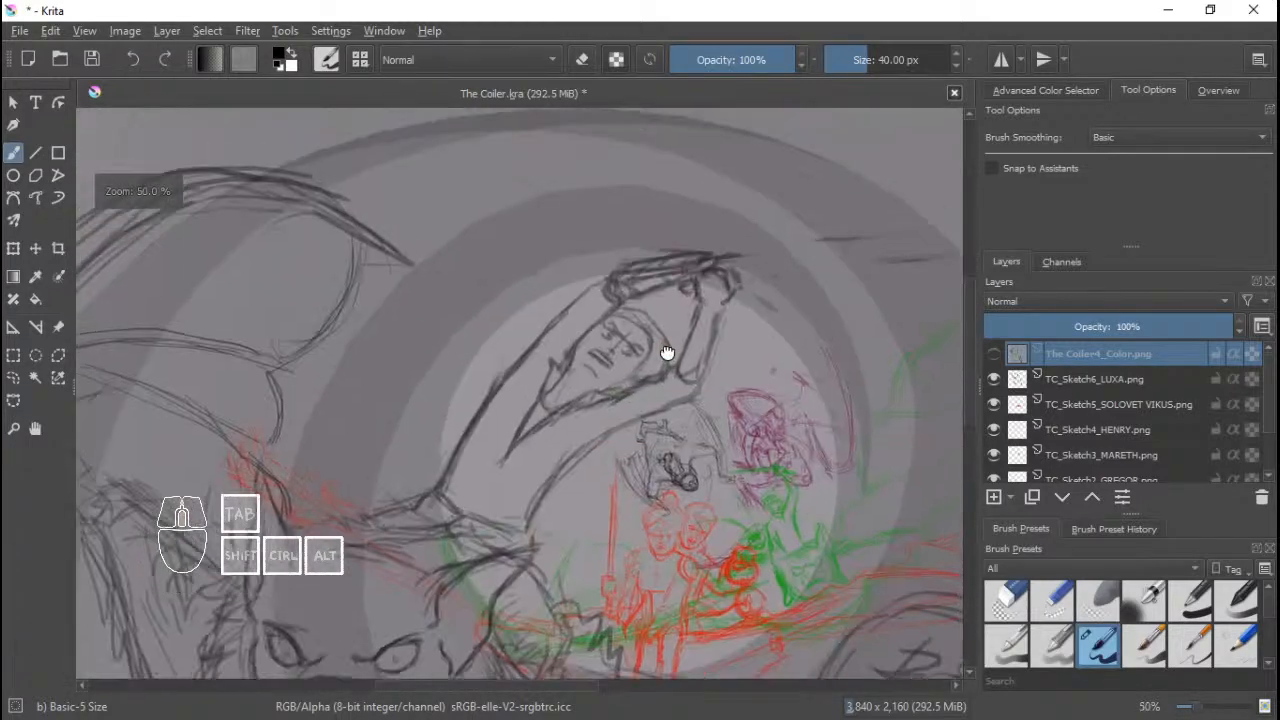
left_click_drag(669, 354, 657, 374)
scroll(654, 410, "down", 2)
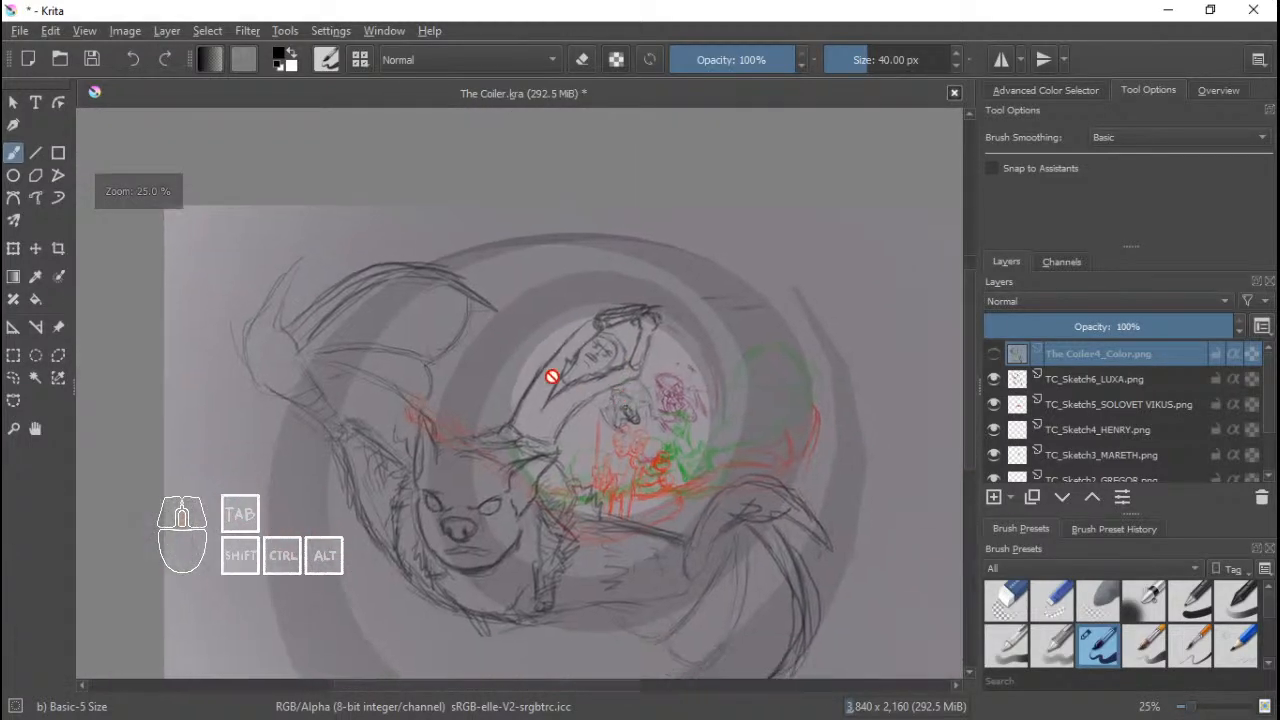
scroll(554, 374, "up", 2)
scroll(639, 335, "down", 2)
left_click_drag(717, 511, 678, 475)
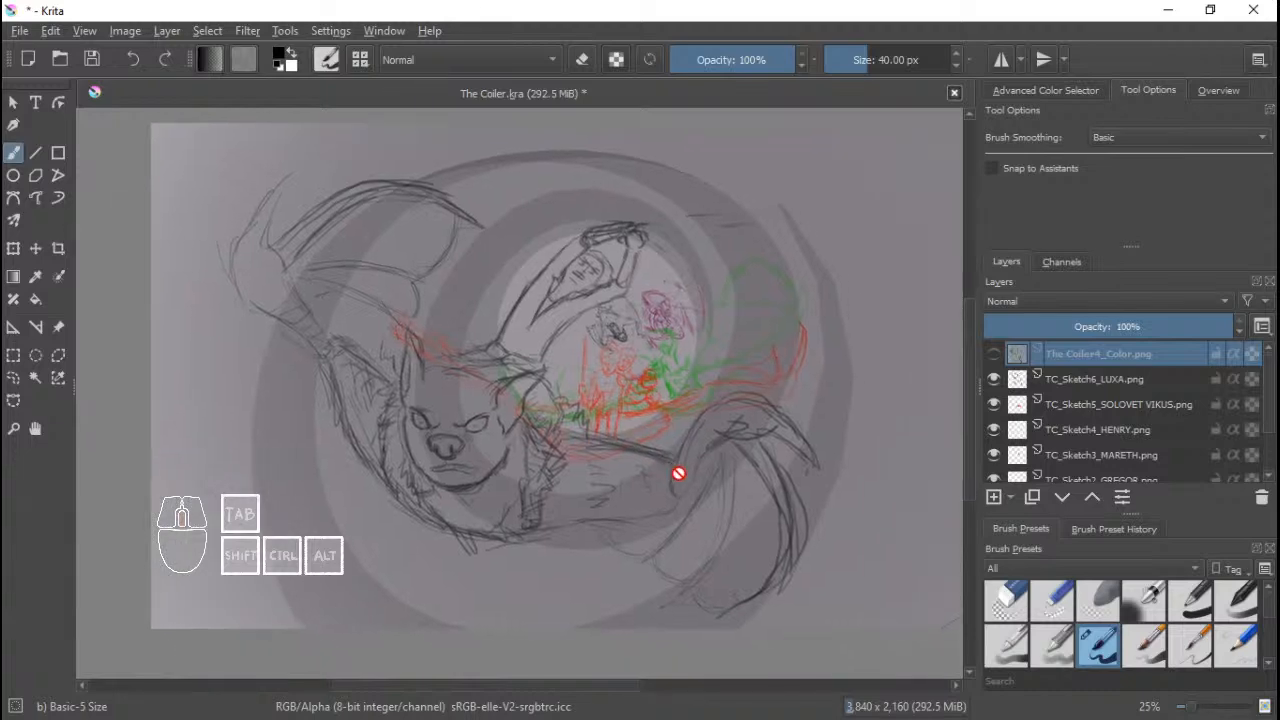
scroll(540, 428, "up", 3)
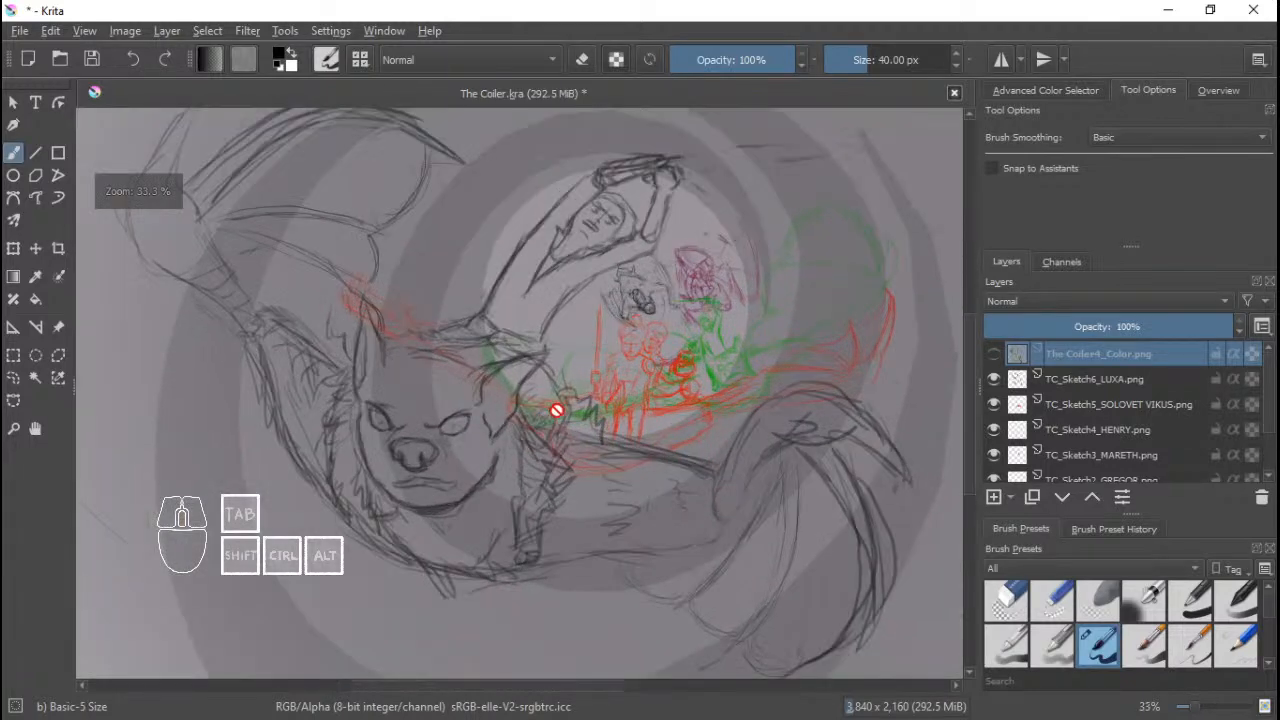
scroll(565, 415, "down", 5)
scroll(572, 424, "up", 2)
mouse_move(632, 444)
left_mouse_down()
mouse_move(609, 438)
mouse_move(628, 419)
left_mouse_up()
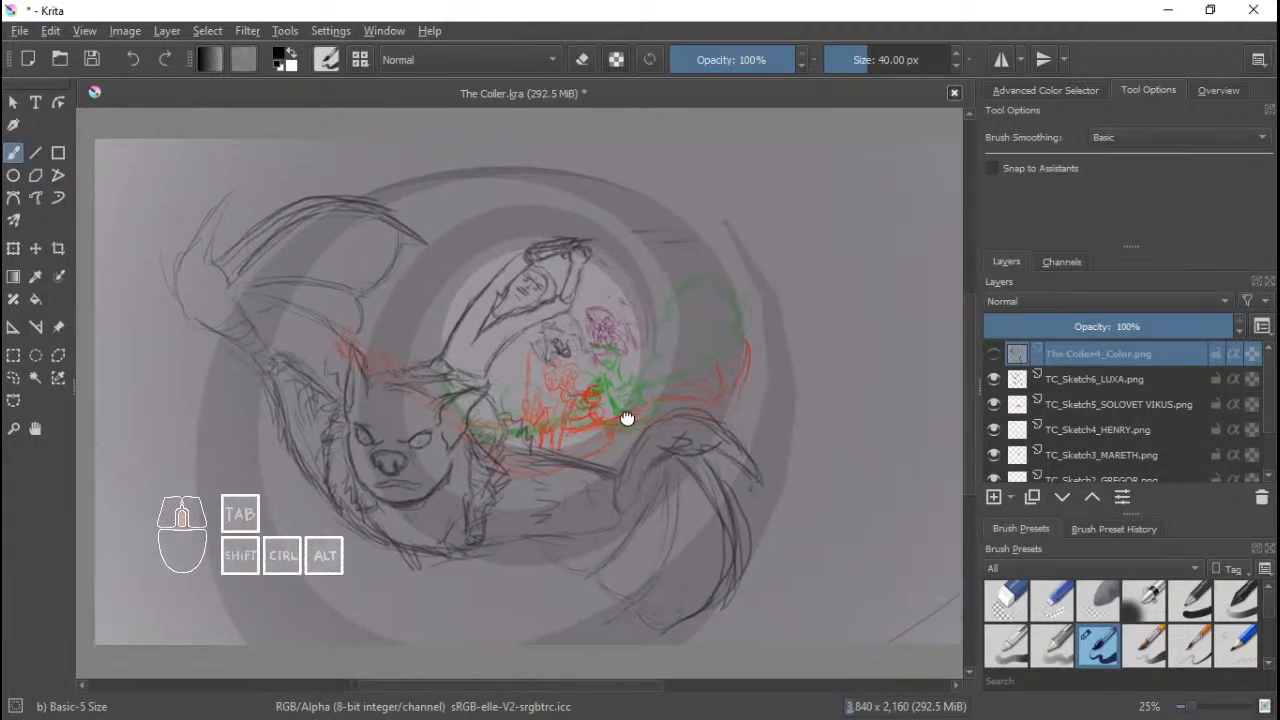
left_click_drag(690, 388, 614, 357)
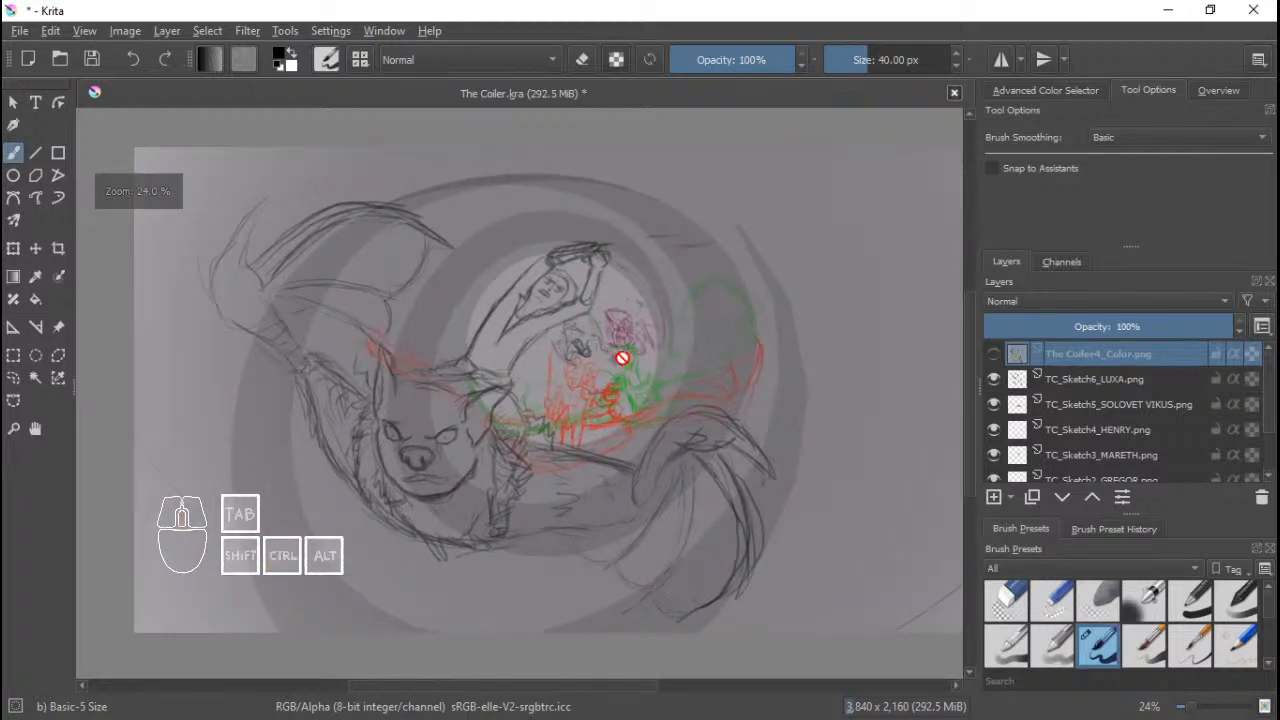
Hide the GREGOR, MARETH, HENRY, SOLOVET VIKUS and LUXA sketch layers so only the spiral background remains visible.
scroll(1107, 386, "down", 2)
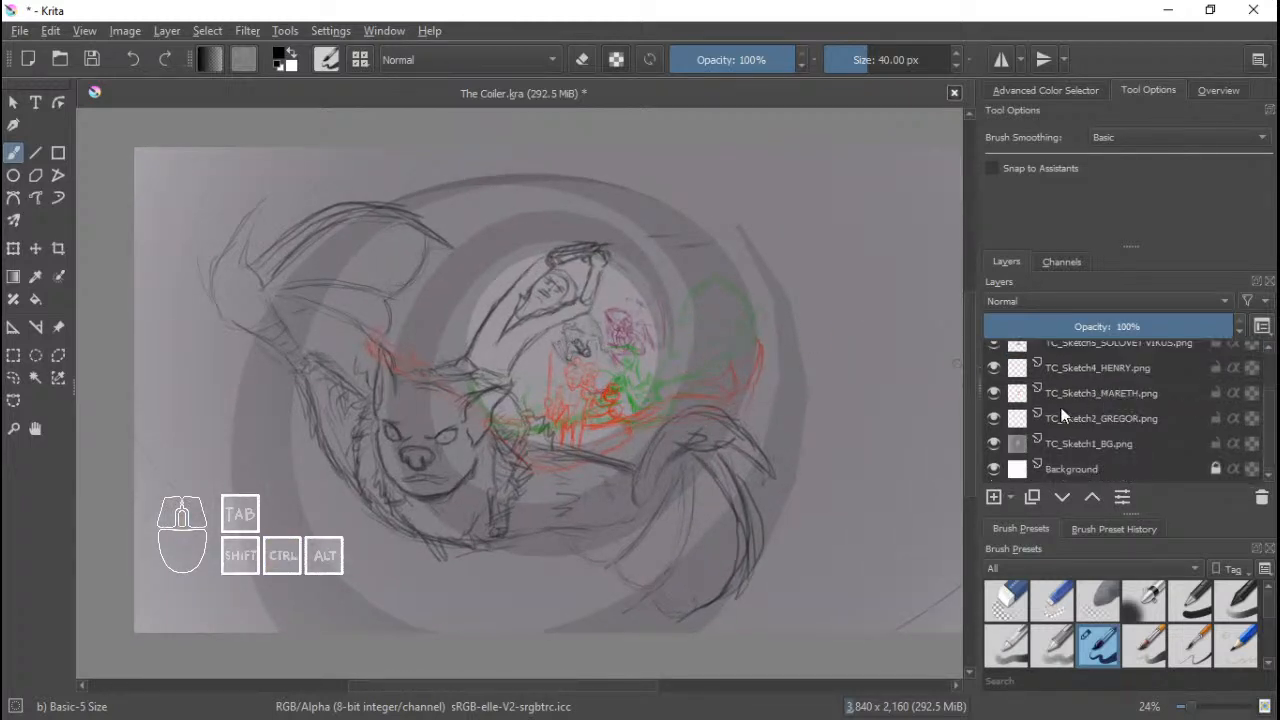
left_click(994, 418)
left_click(995, 394)
left_click(995, 368)
scroll(996, 362, "up", 2)
left_click(996, 401)
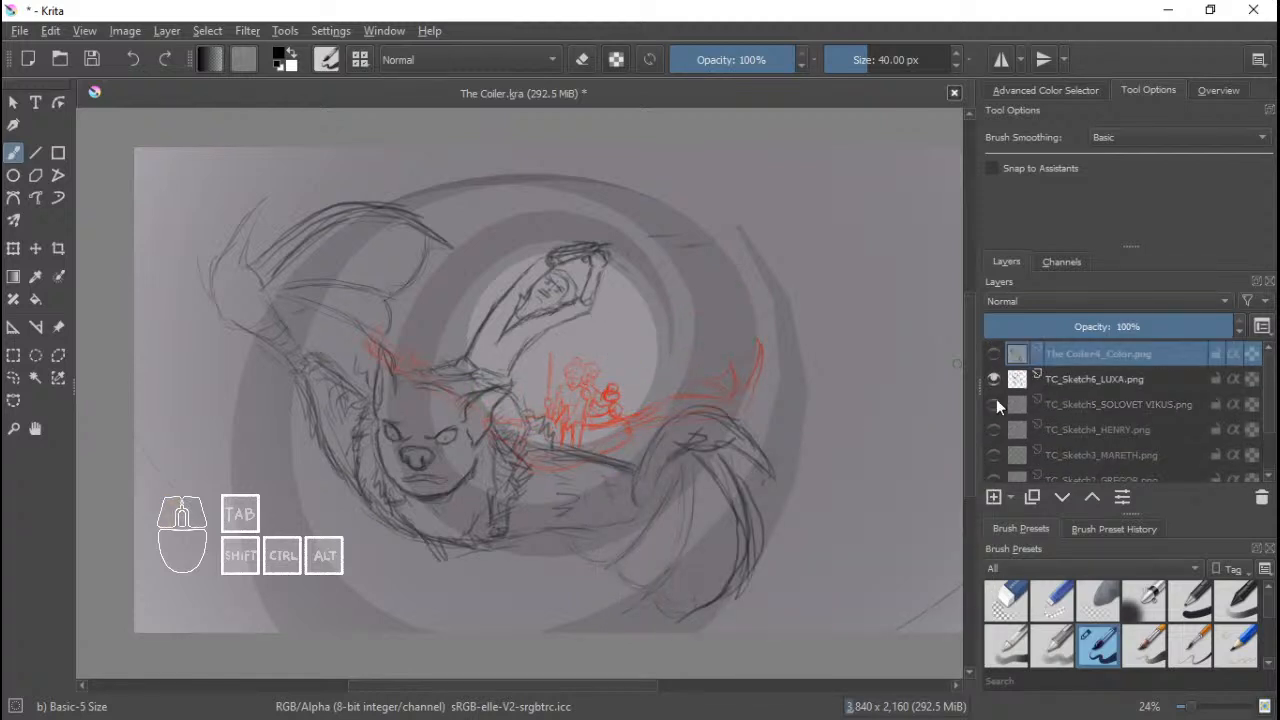
left_click(995, 378)
Add a new paint layer directly above TC_Sketch1_BG.png.
scroll(1104, 404, "down", 2)
left_click(1077, 447)
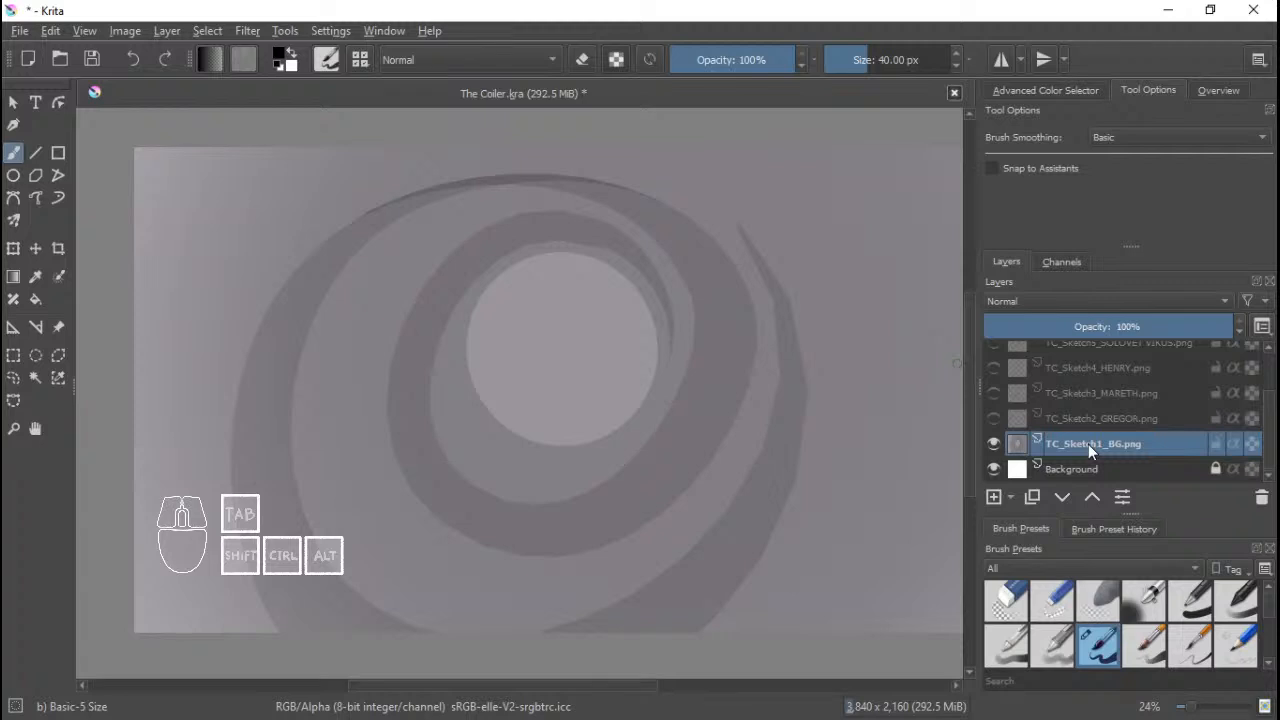
right_click(1088, 444)
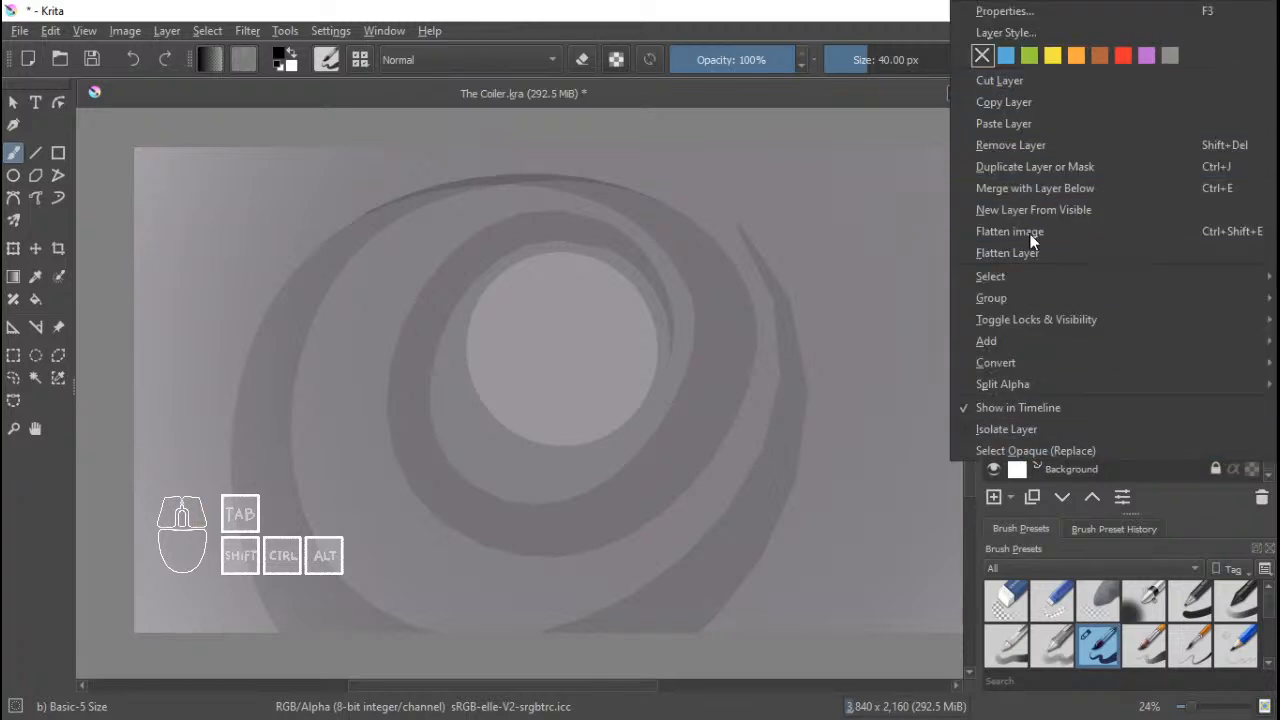
left_click(995, 497)
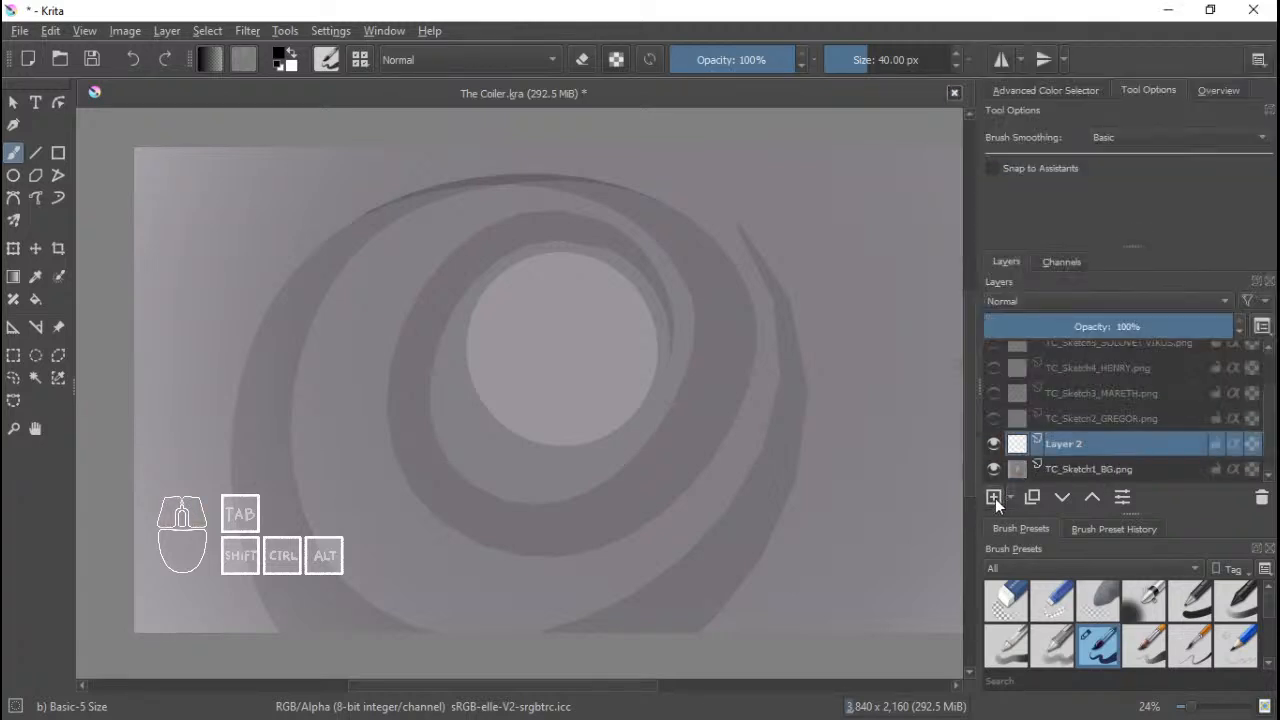
Rename the new layer above TC_Sketch1_BG.png as Spinner Cage.
double_click(1099, 446)
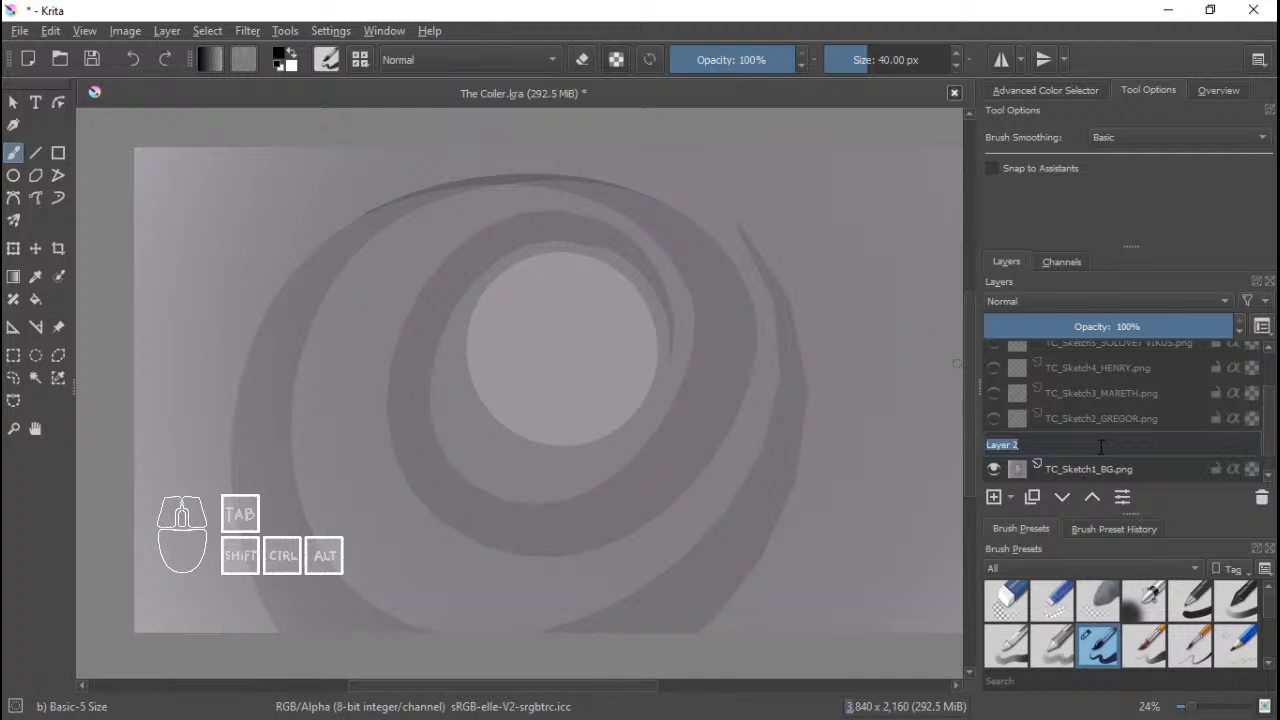
type("BG")
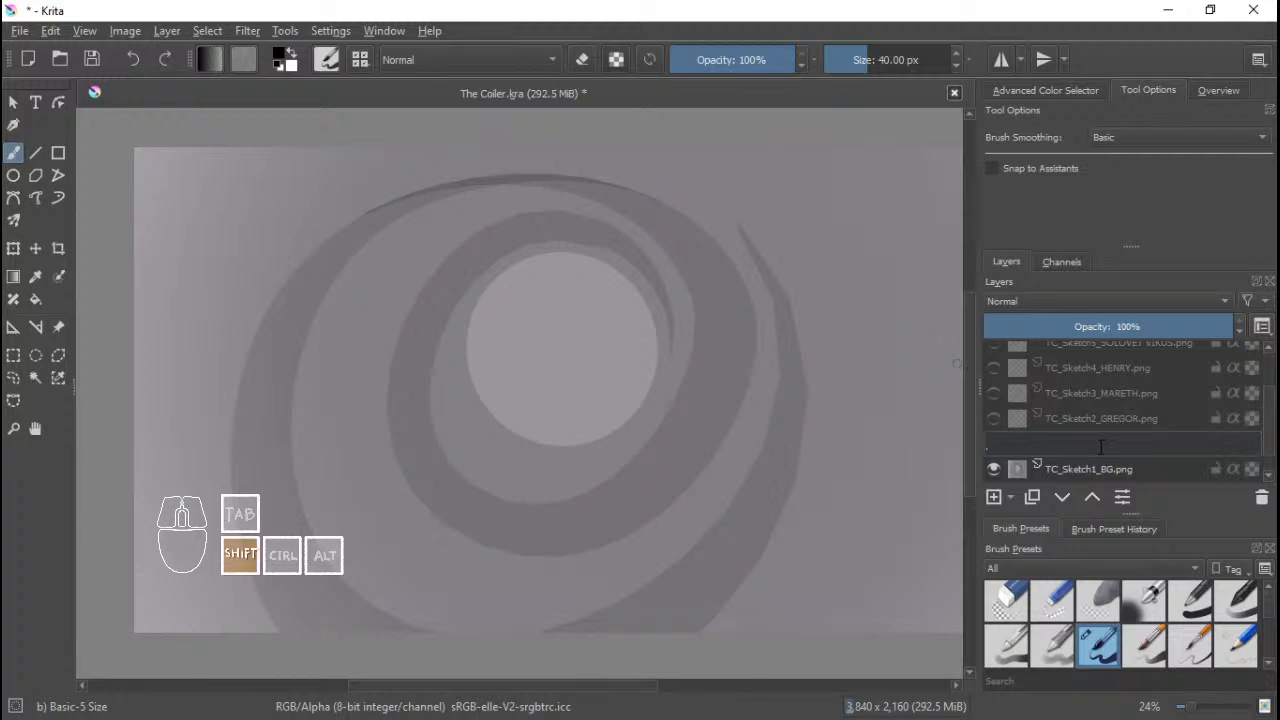
type("Cav")
key("BackSpace")
key("BackSpace")
key("BackSpace")
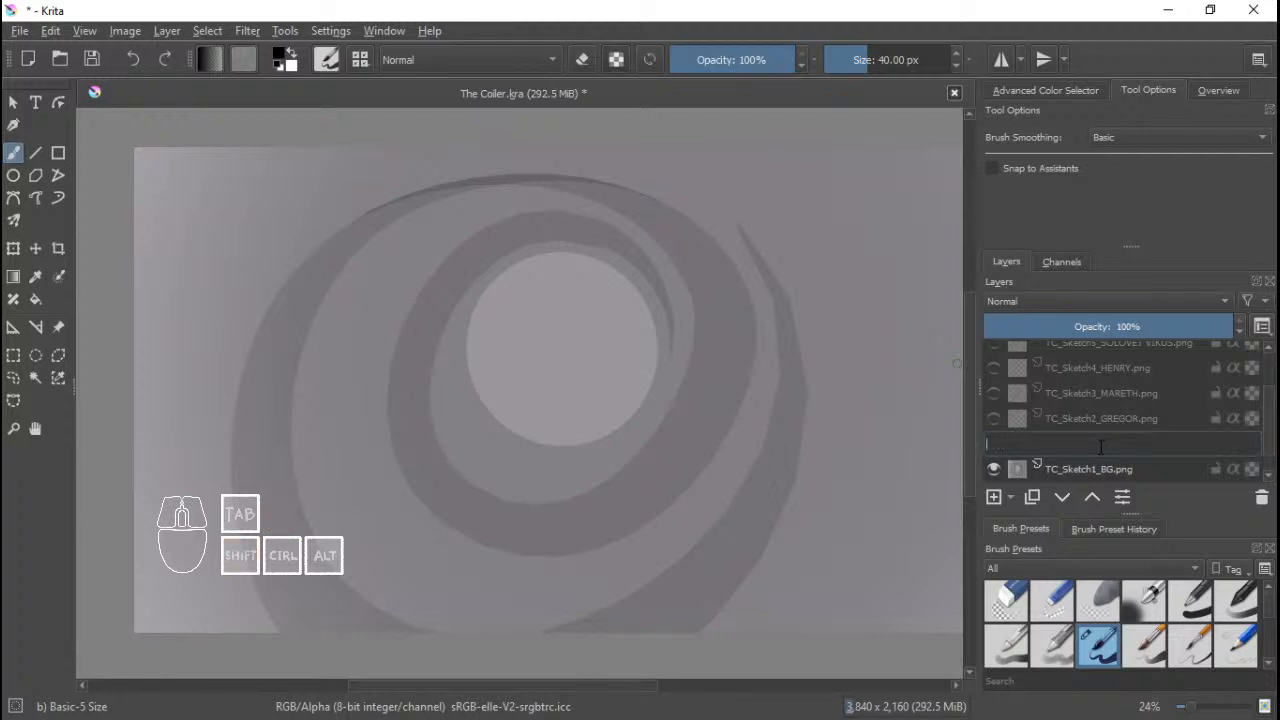
type("SPinn")
key("ctrl+BackSpace")
type("Pi")
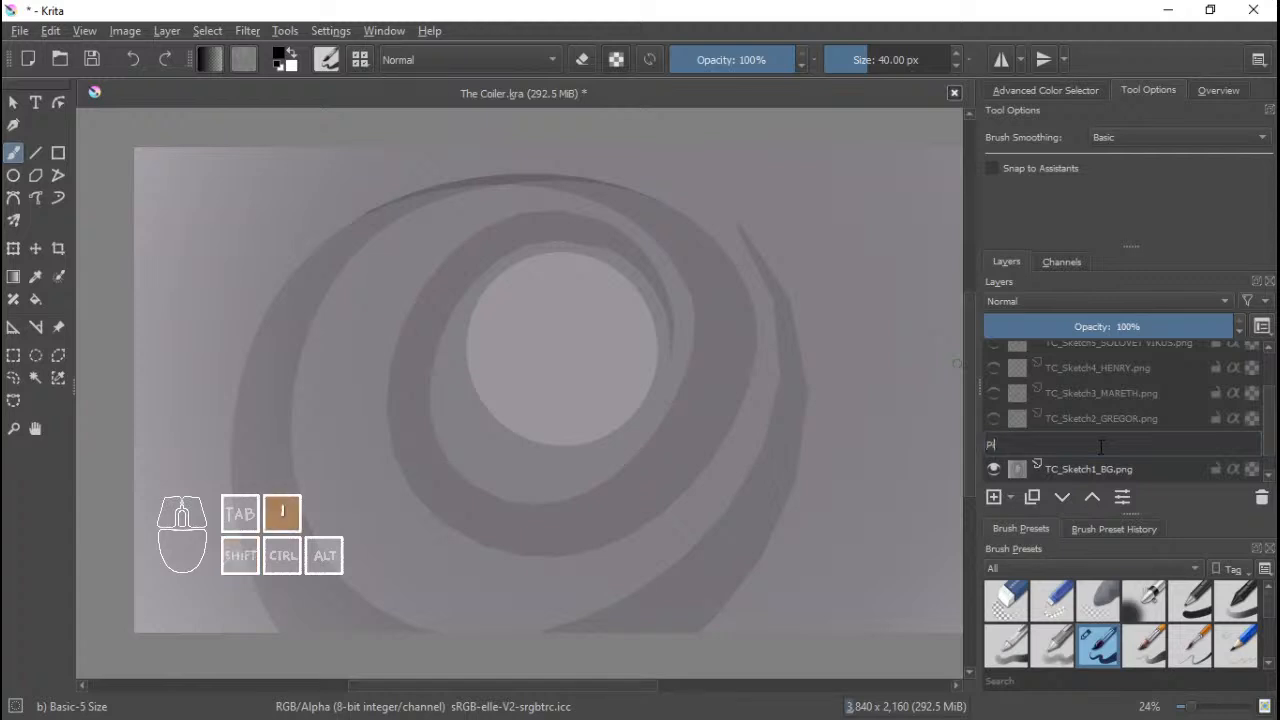
type("nner Cage")
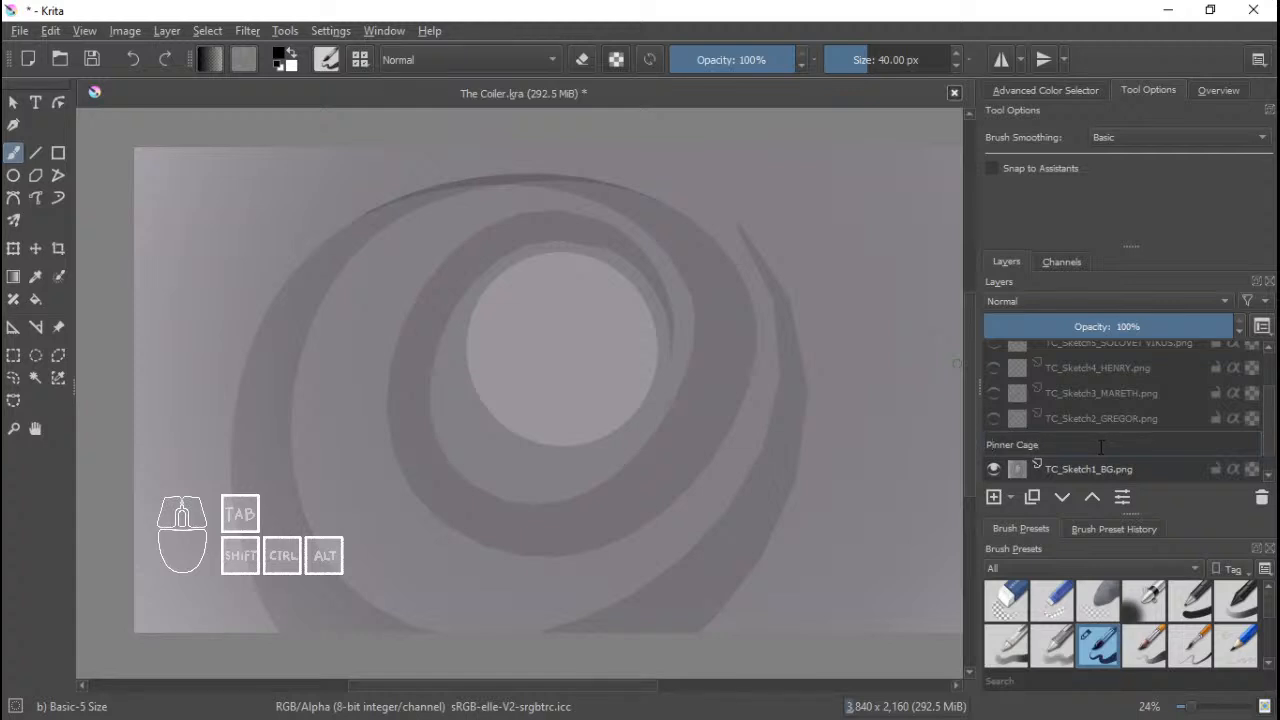
key("Home")
type("S")
key("Return")
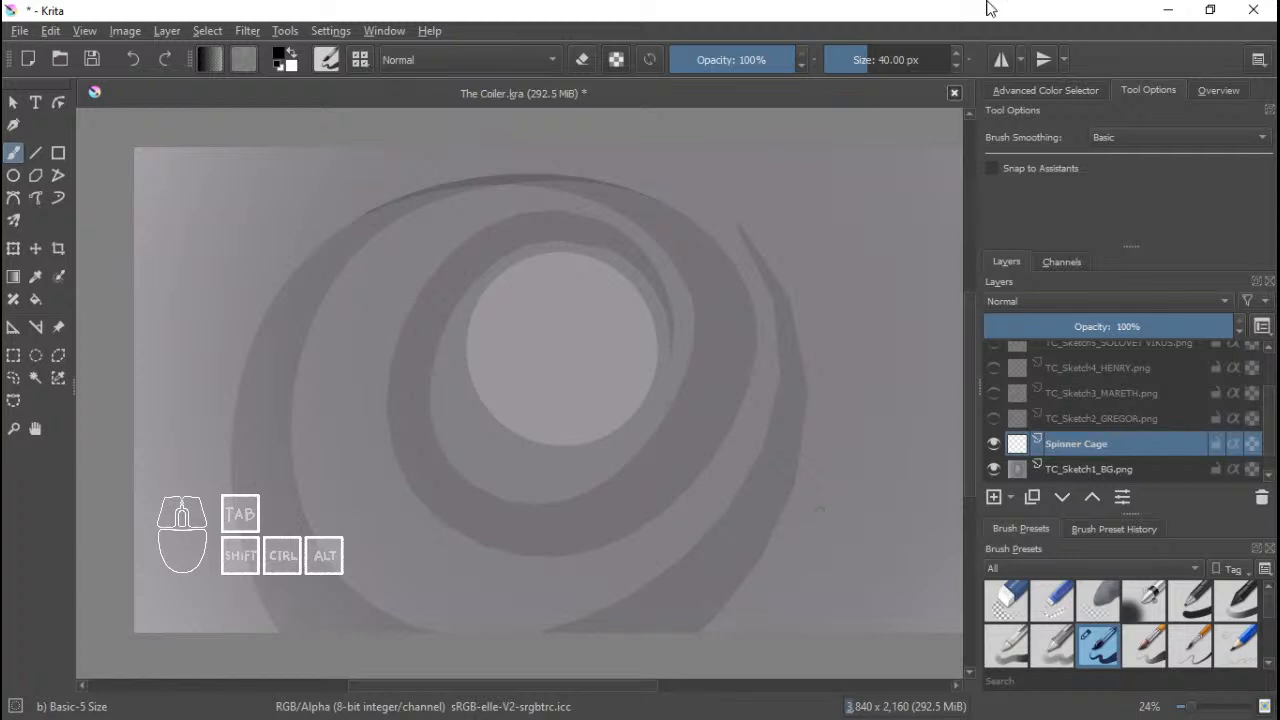
Save The Coiler.kra with the new Spinner Cage layer.
left_click_drag(694, 356, 647, 344)
scroll(647, 344, "down", 1)
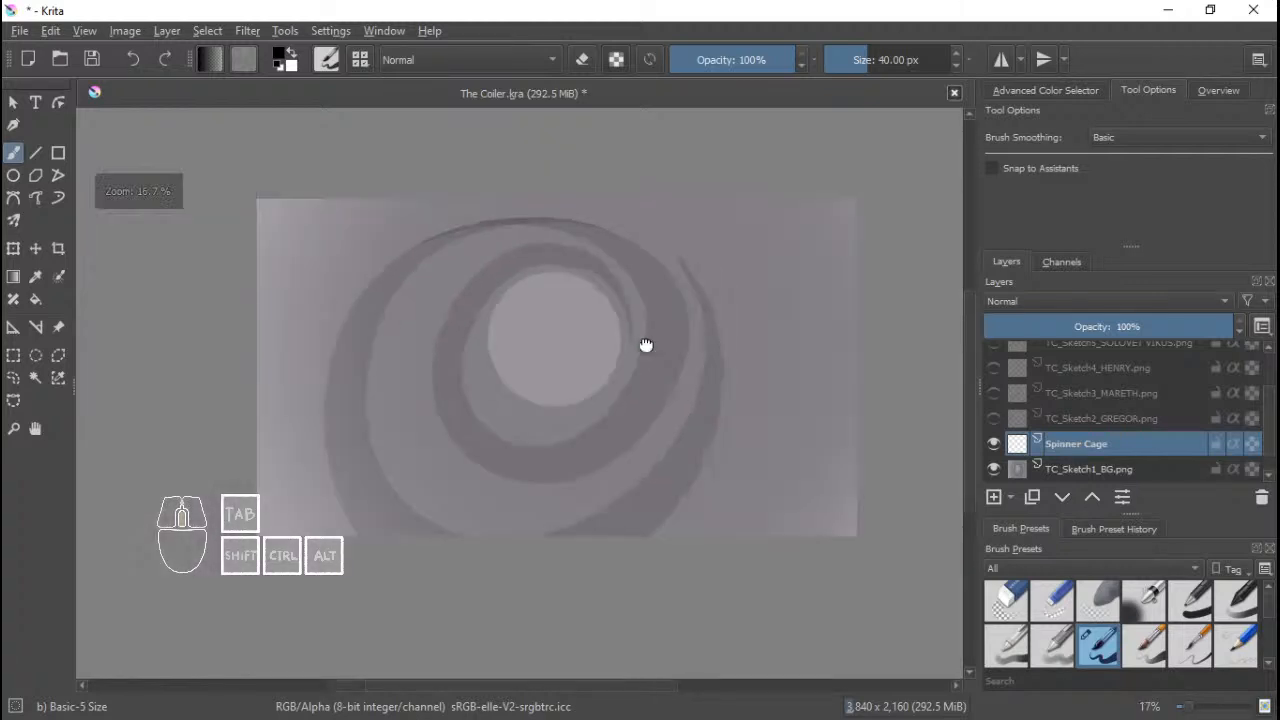
scroll(647, 344, "up", 1)
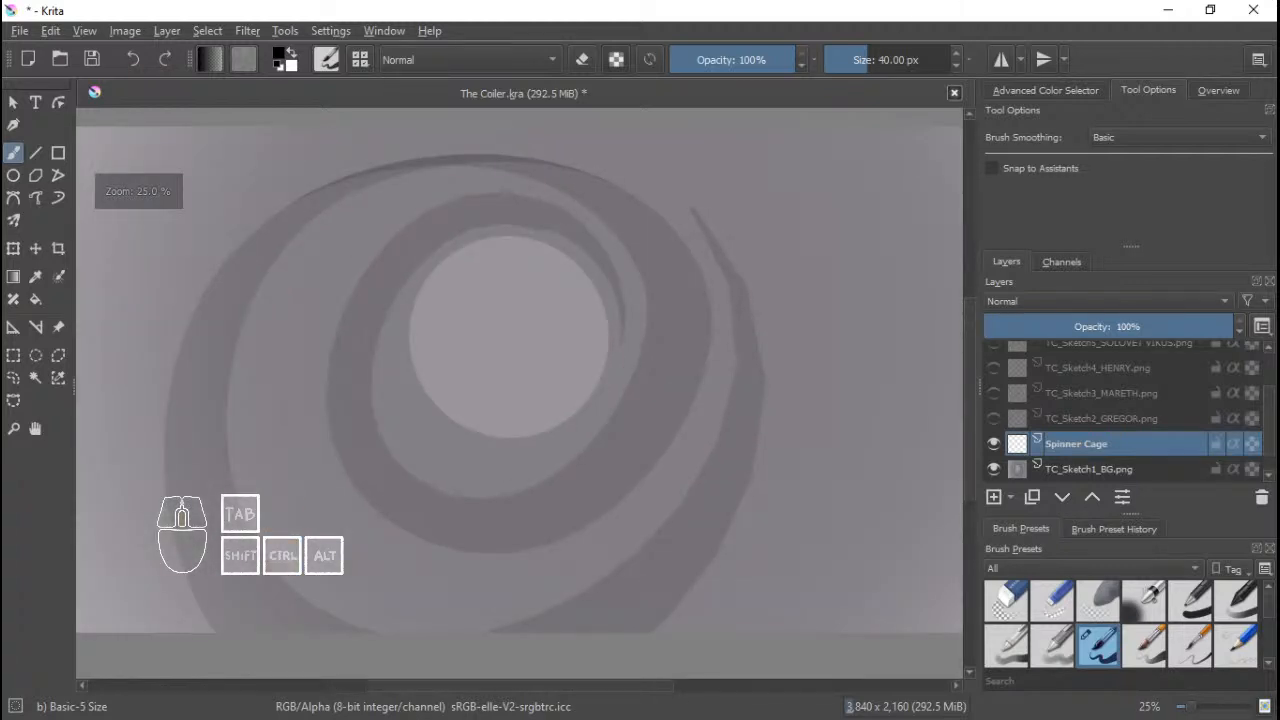
key("ctrl+s")
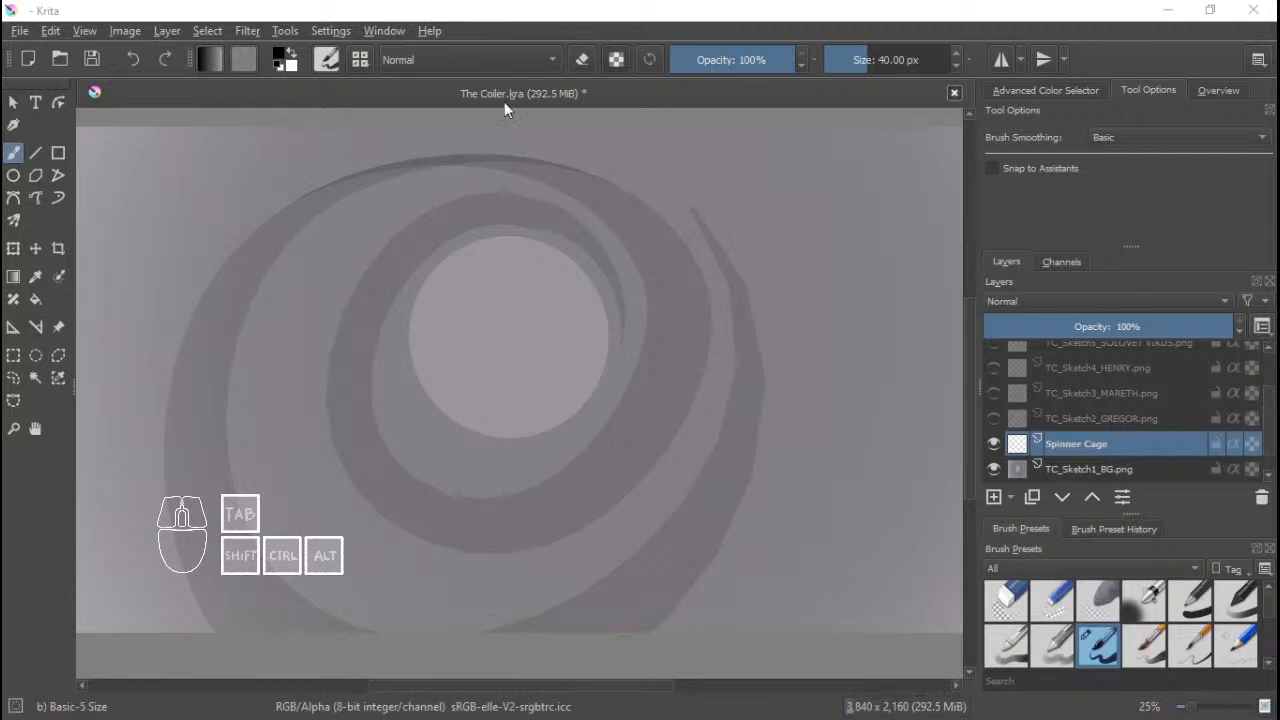
Switch the brush to the Pencil-6 Quick Shade preset for work on the Spinner Cage layer.
scroll(598, 316, "up", 1)
scroll(598, 316, "down", 2)
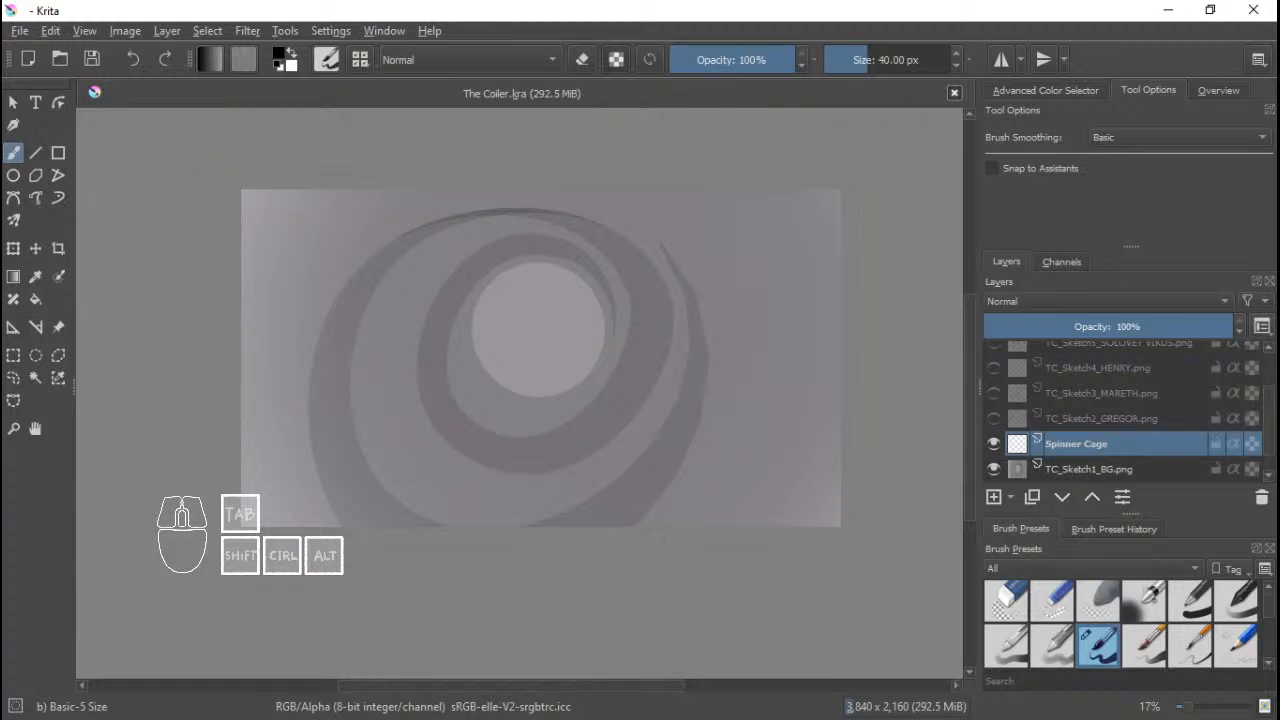
right_click(557, 306)
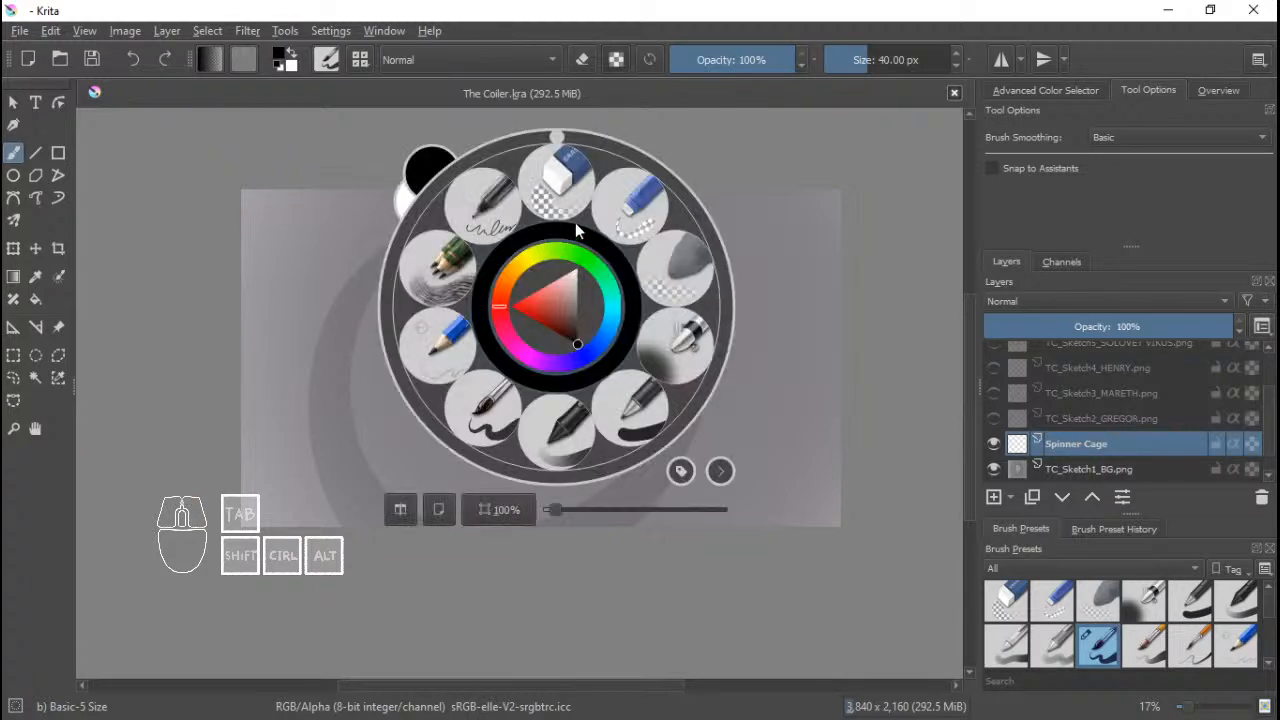
left_click(433, 266)
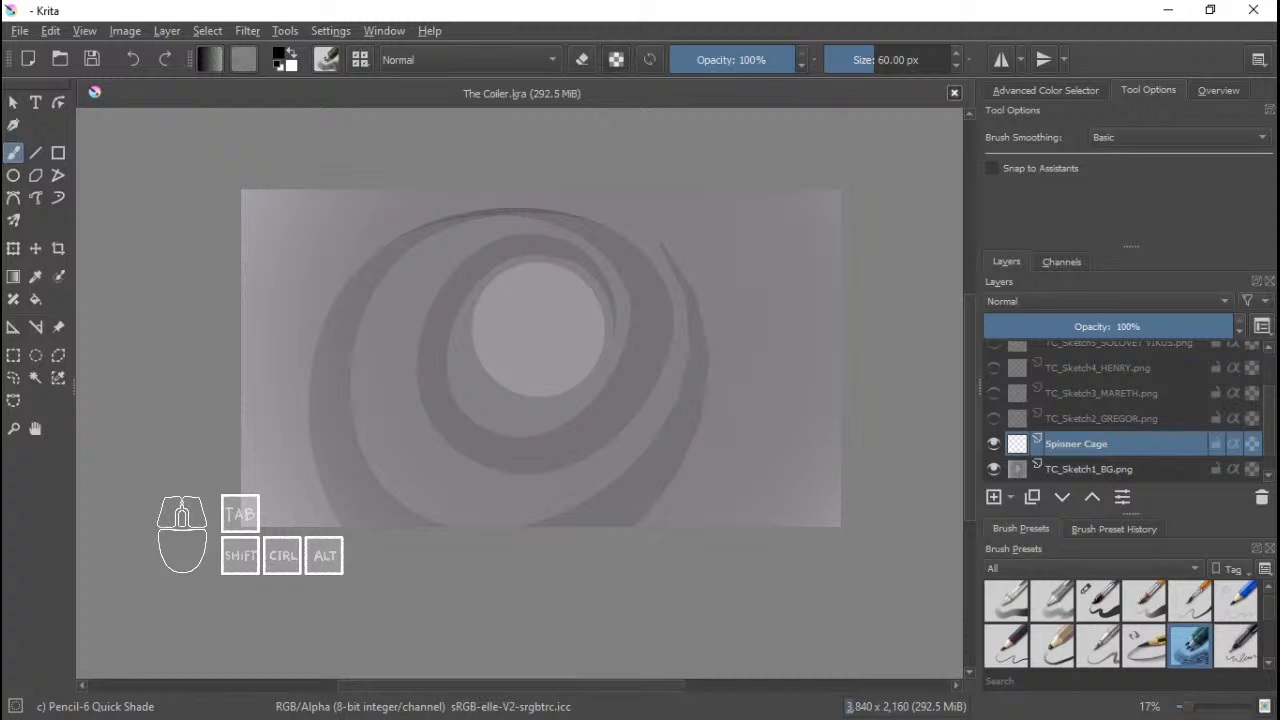
Set the foreground colour to a pale yellow swatch from the colour palette.
scroll(434, 263, "up", 1)
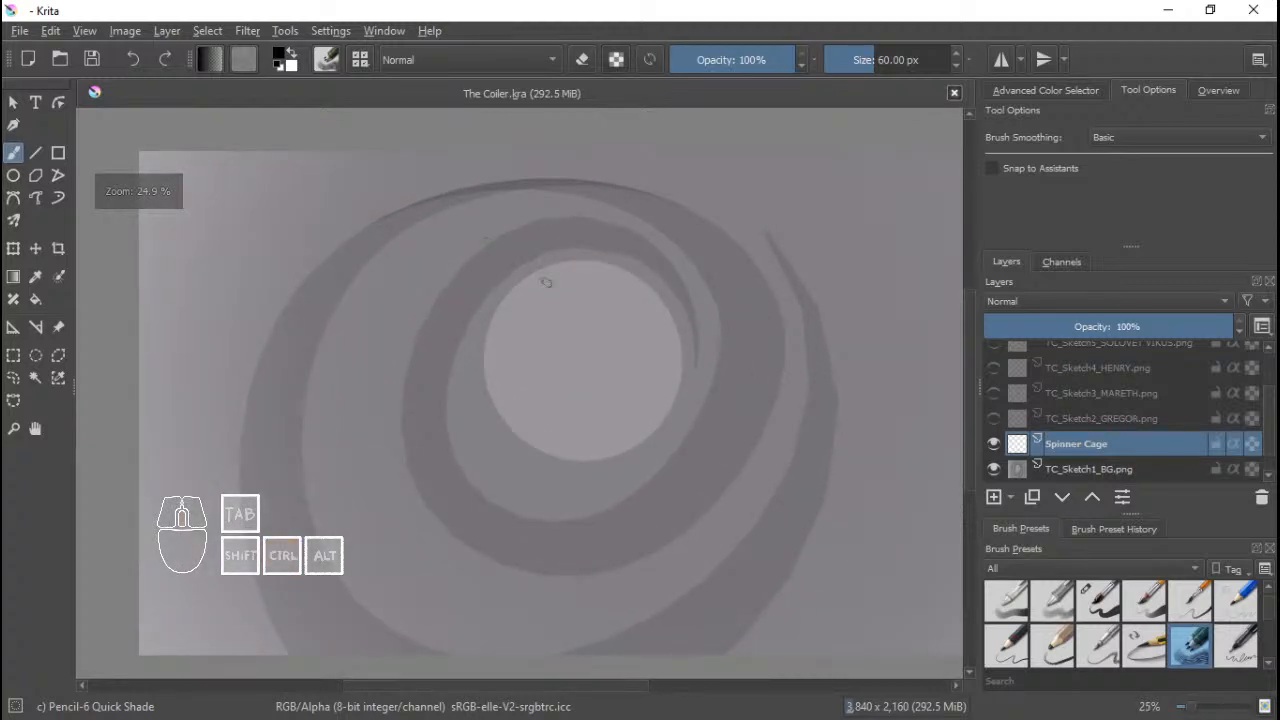
scroll(590, 265, "up", 2)
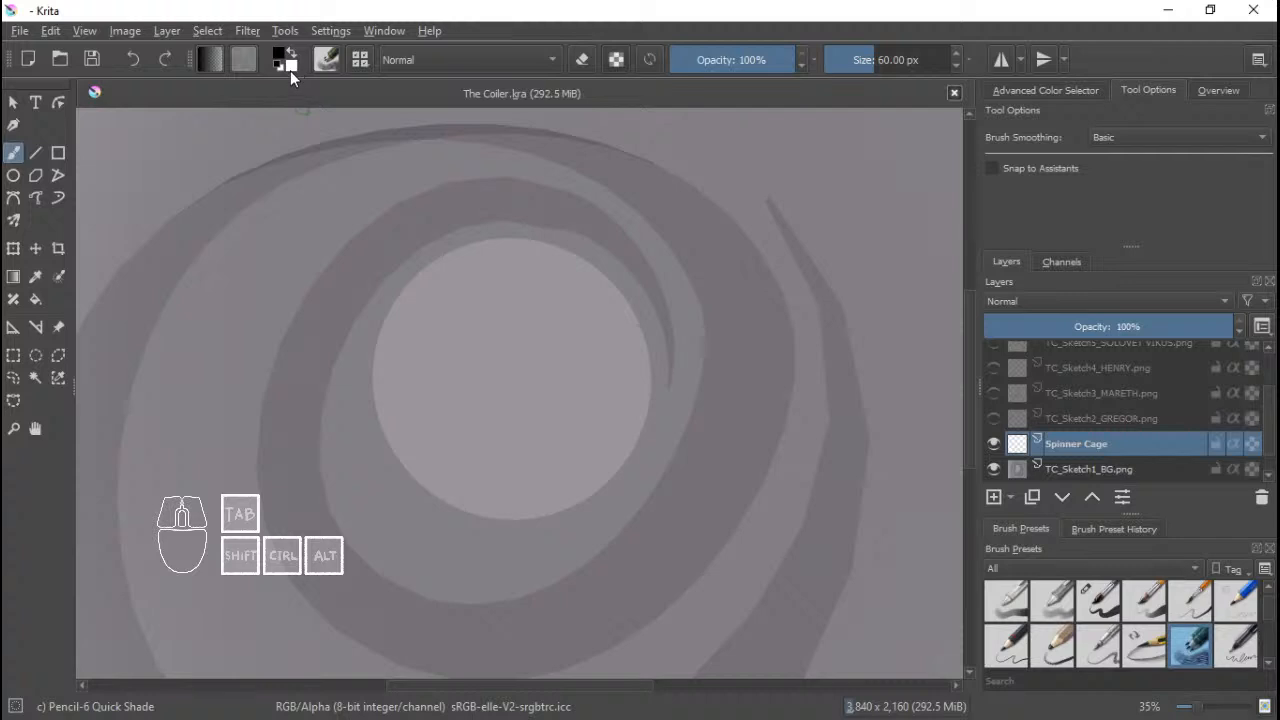
left_click(280, 61)
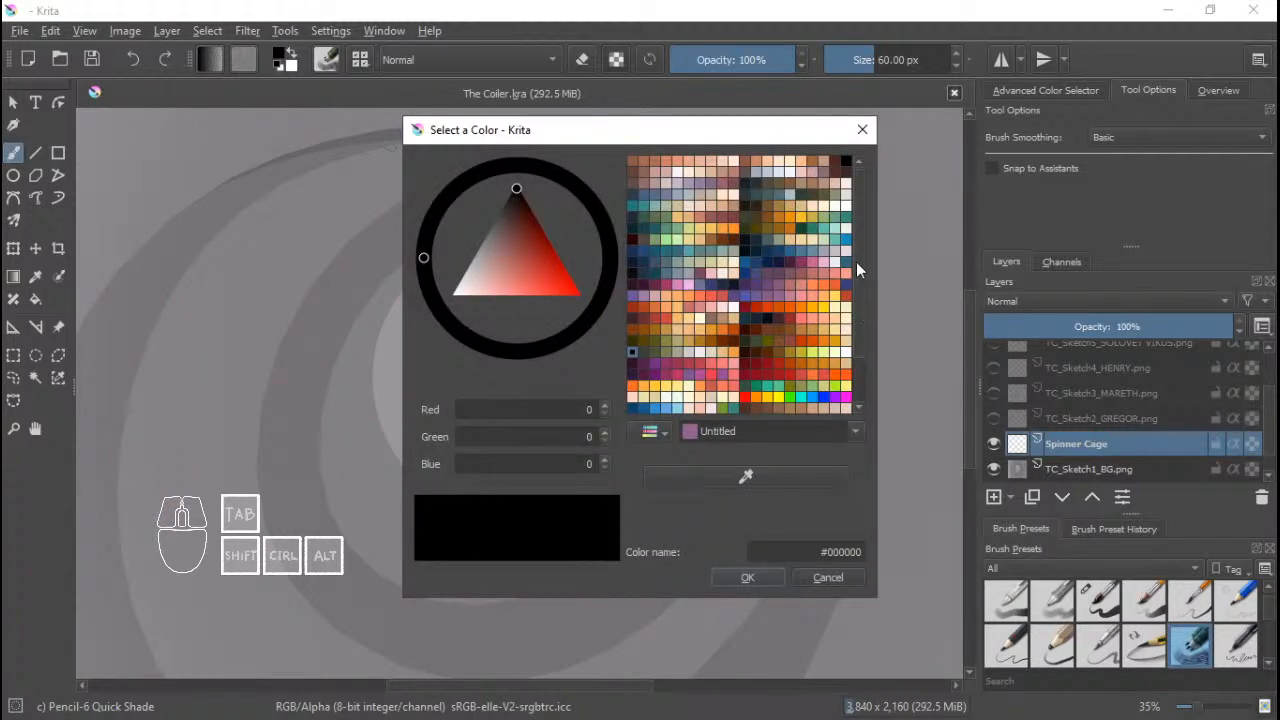
left_click_drag(859, 263, 860, 265)
left_click(801, 238)
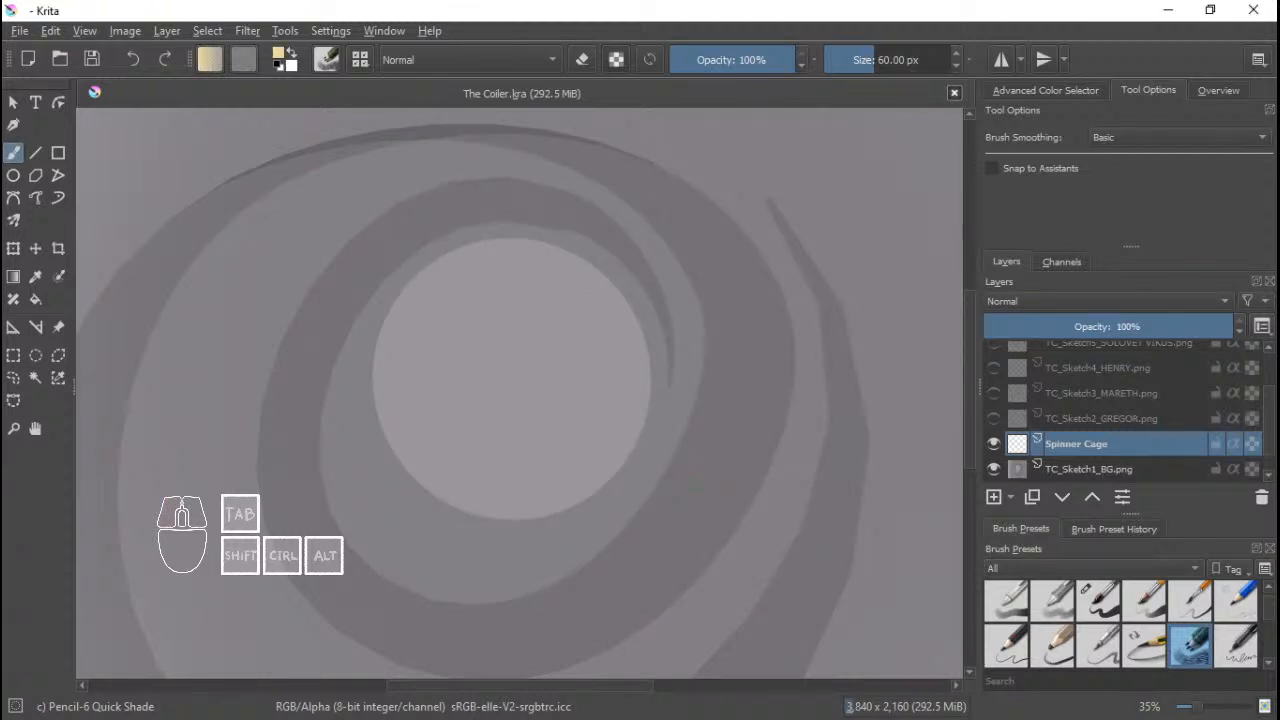
Try a curved pale yellow stroke along the upper rim of the light central circle, and undo it.
mouse_move(630, 300)
left_mouse_down()
mouse_move(648, 328)
mouse_move(611, 266)
mouse_move(562, 236)
mouse_move(480, 238)
left_mouse_up()
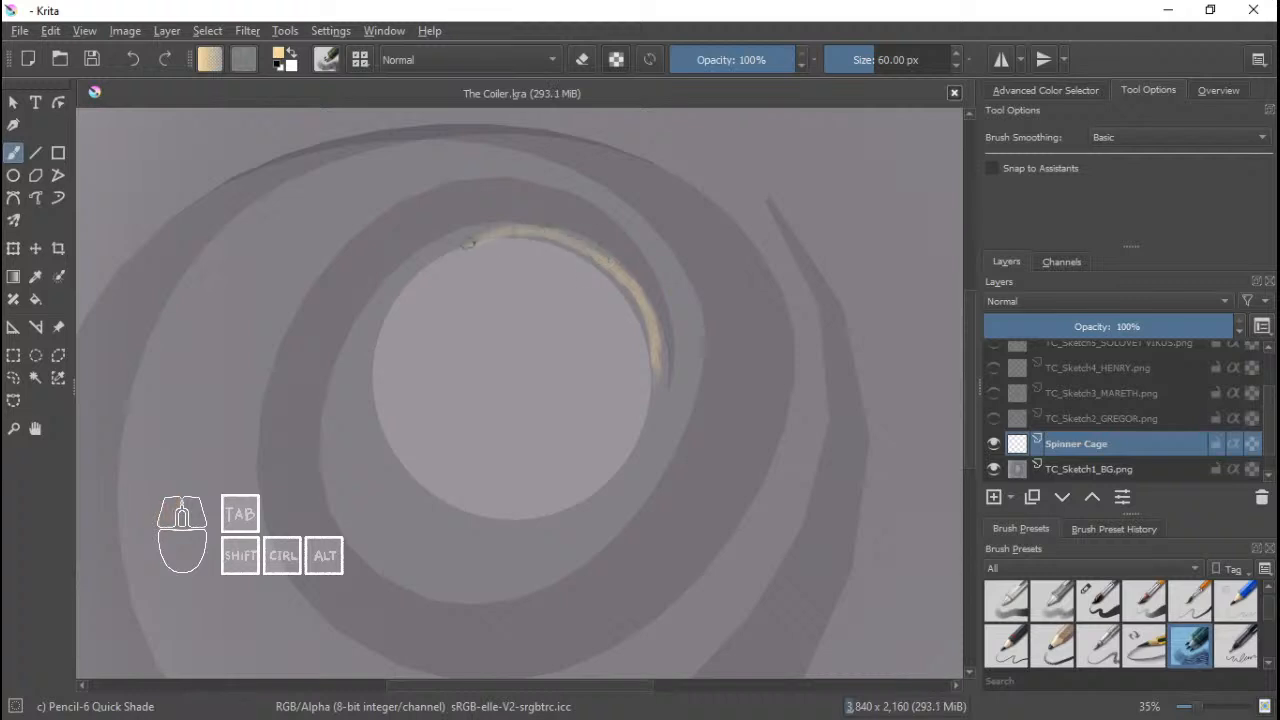
key("ctrl+z")
left_click_drag(516, 279, 521, 312)
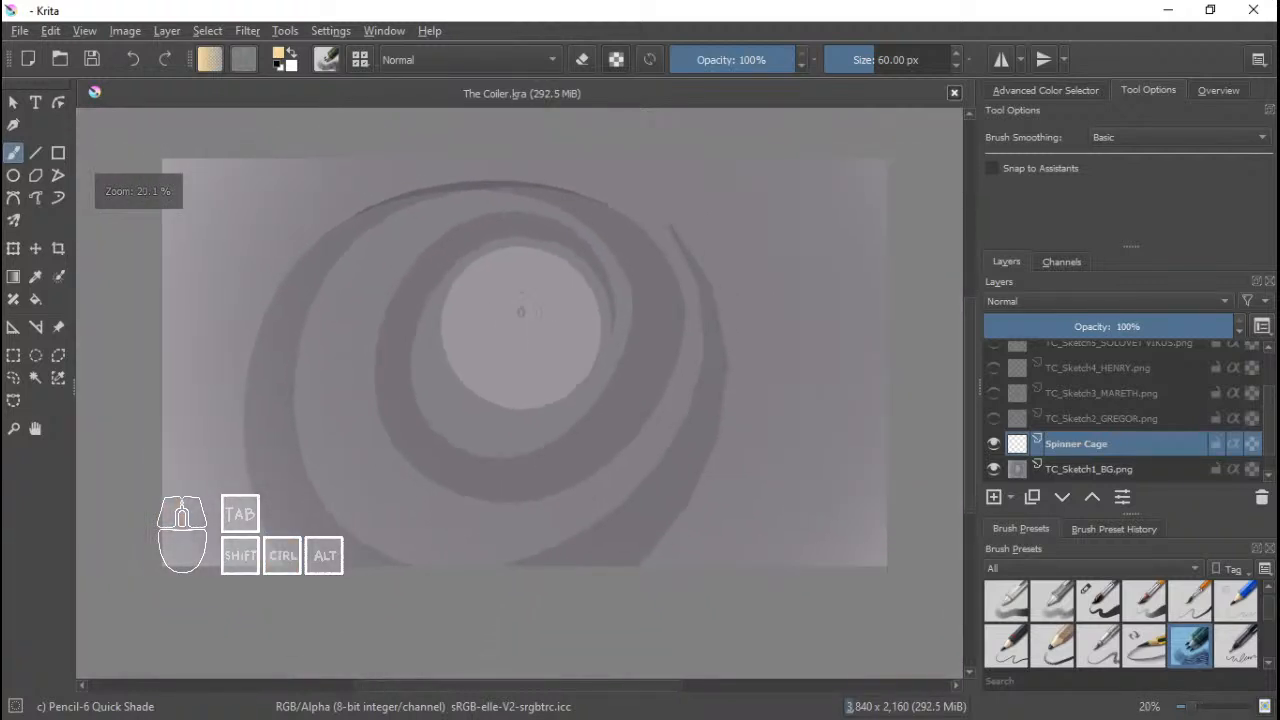
Add a layer named Cave between TC_Sketch1_BG.png and Spinner Cage, and save the document.
left_click(1055, 470)
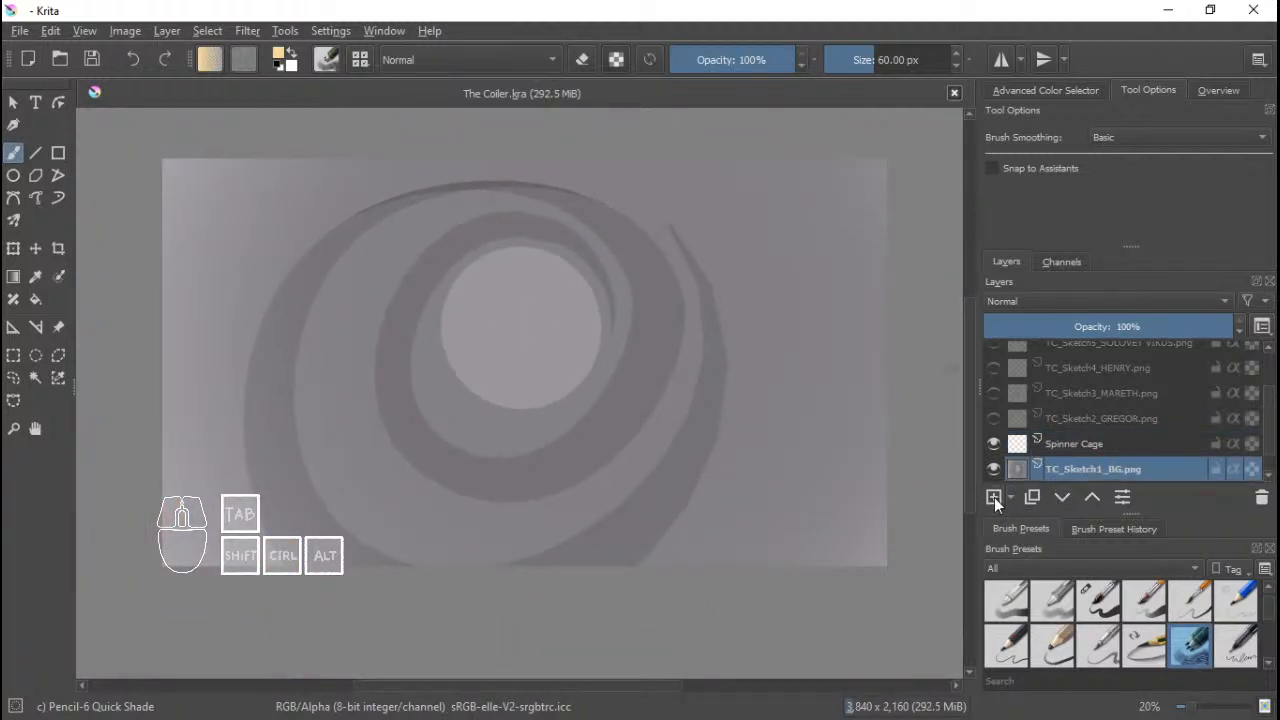
left_click(995, 498)
double_click(1074, 462)
type("Ca")
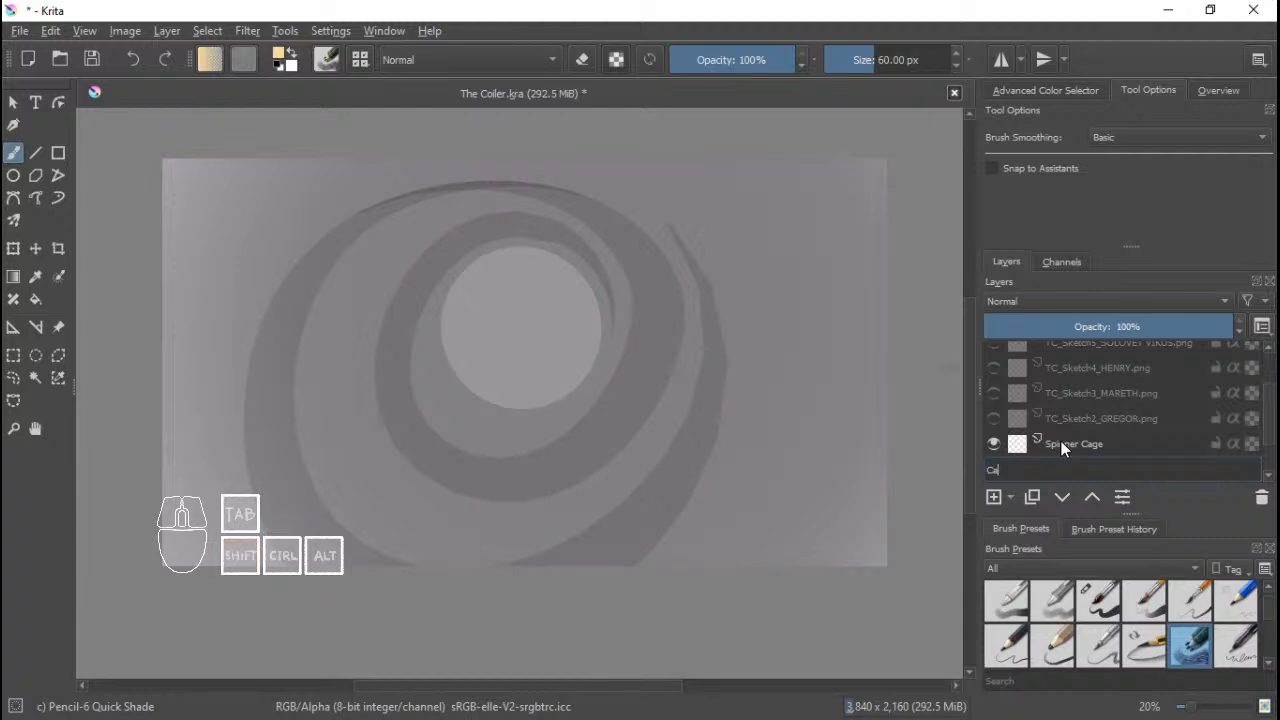
type("ve")
key("Return")
scroll(516, 311, "up", 1)
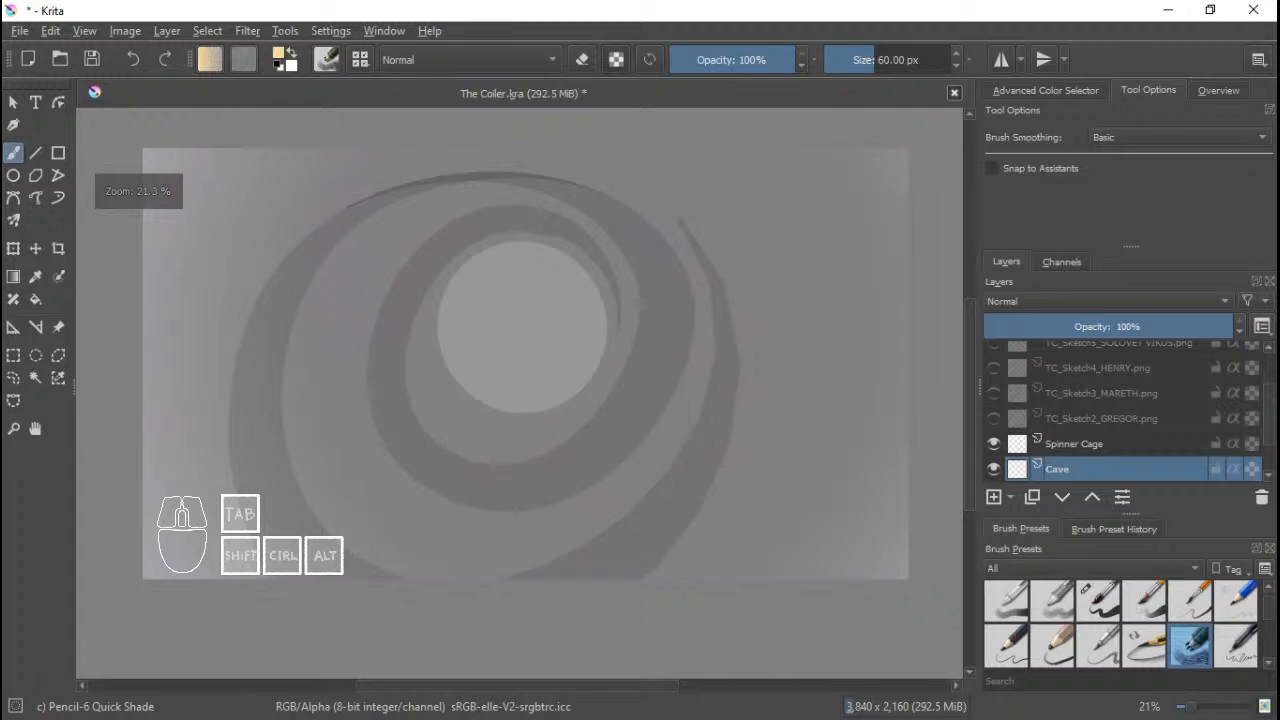
key("ctrl+s")
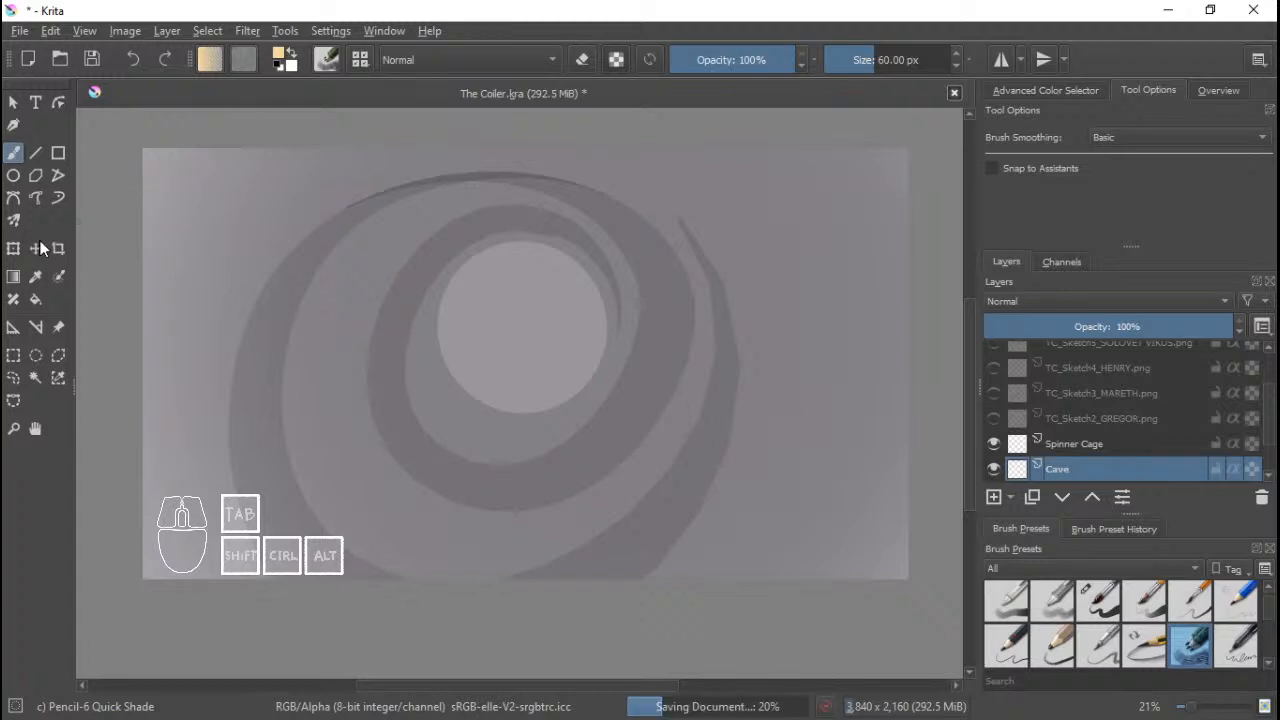
Activate the Fill tool and choose 03_default-paper.png as the fill pattern.
left_click(34, 301)
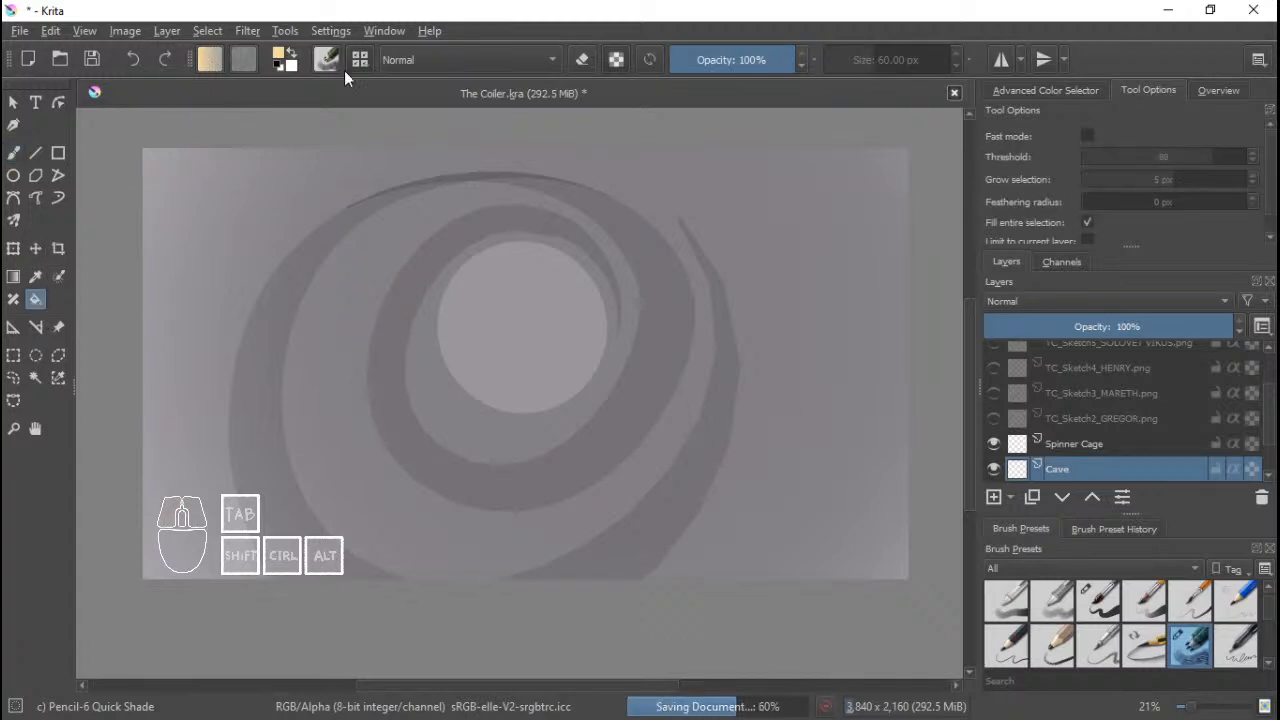
scroll(1100, 205, "down", 1)
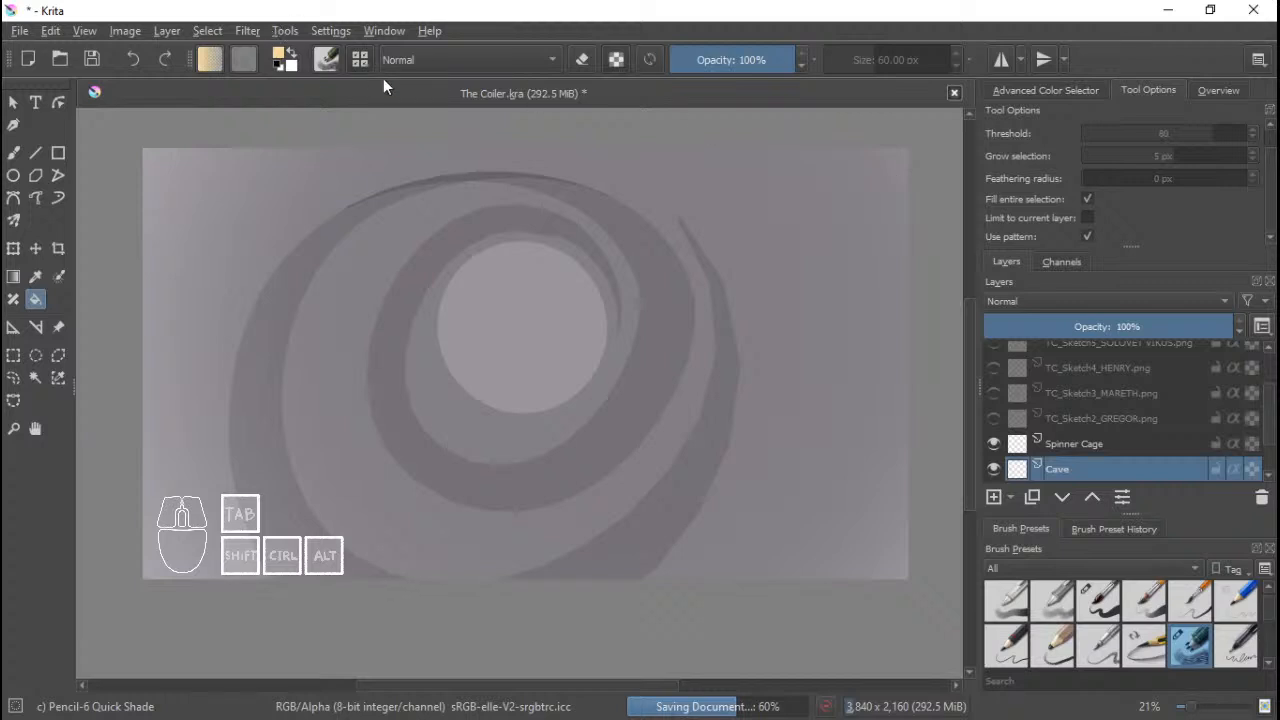
left_click(243, 60)
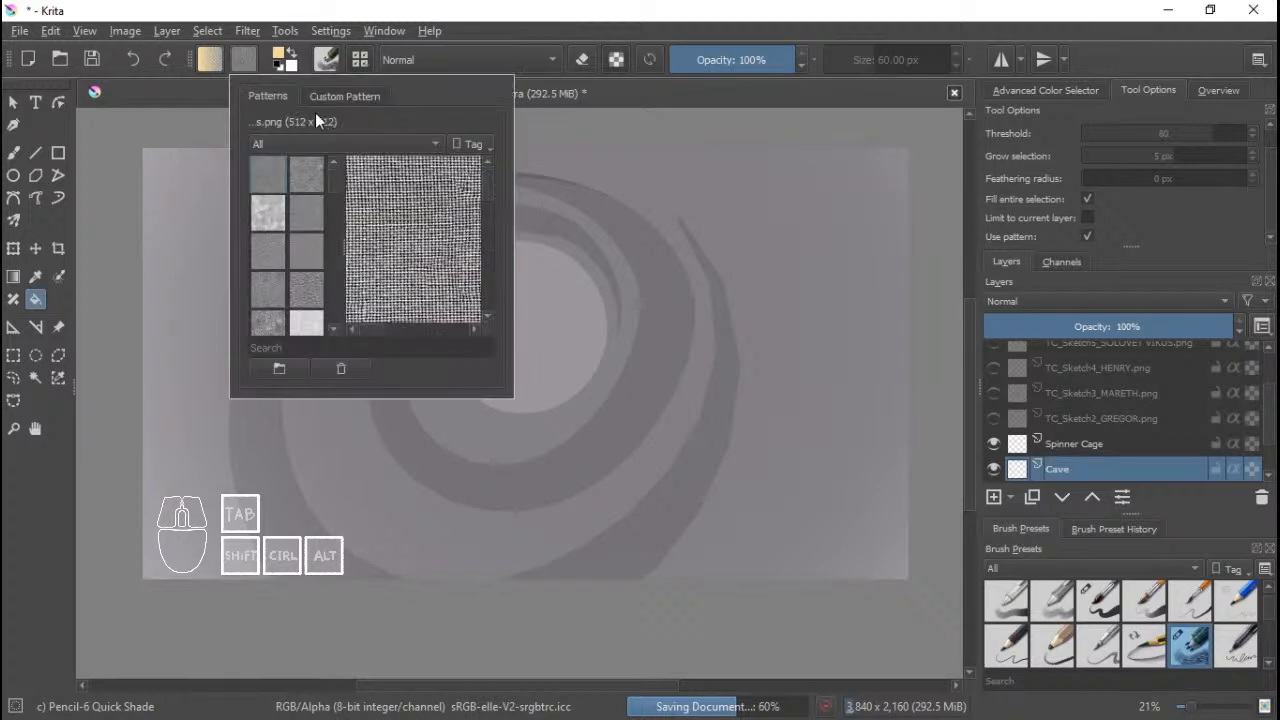
left_click(295, 212)
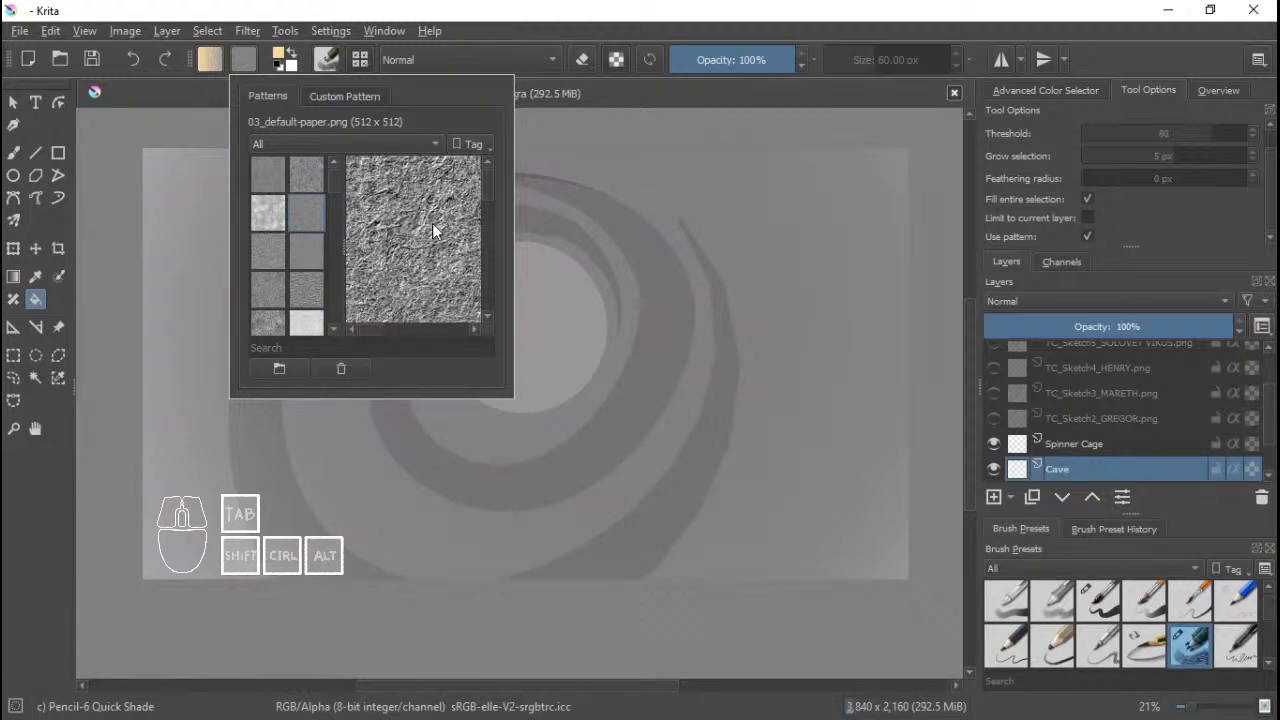
left_click(688, 387)
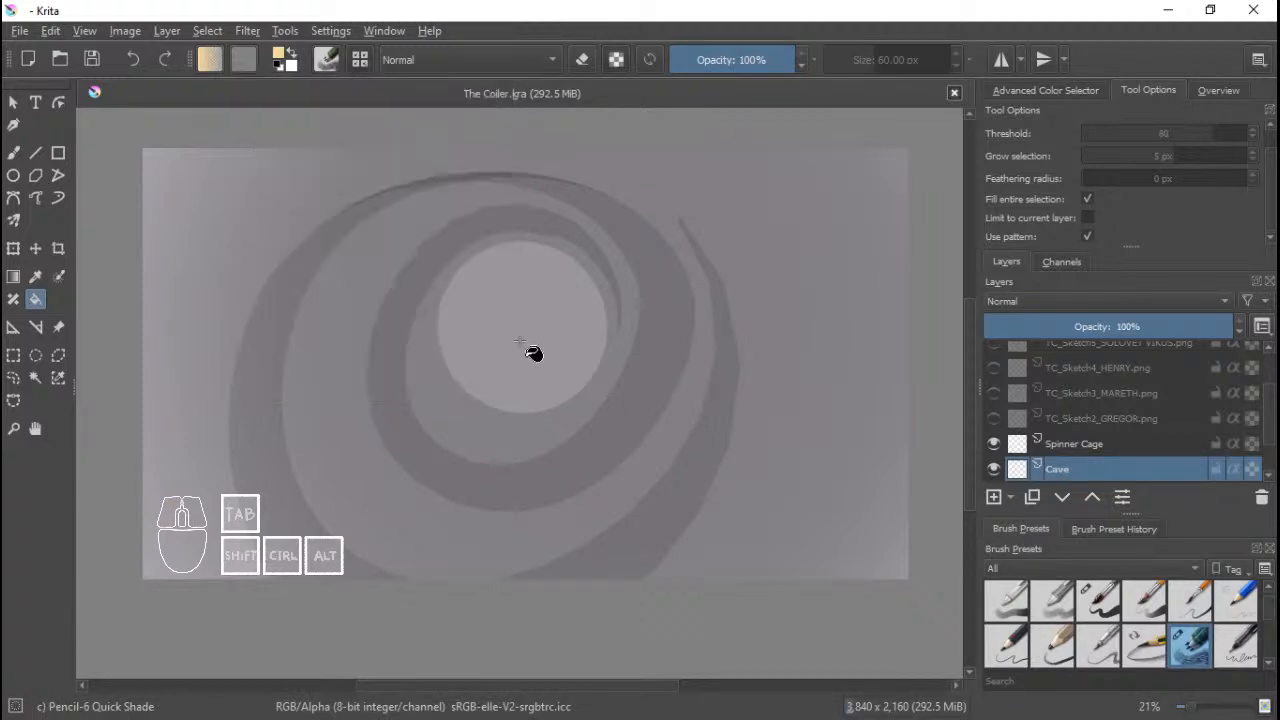
Try filling the Cave layer with the 03_default-paper.png pattern, inspect the texture, and undo the fill.
left_click(520, 343)
scroll(531, 404, "up", 3)
scroll(531, 404, "down", 3)
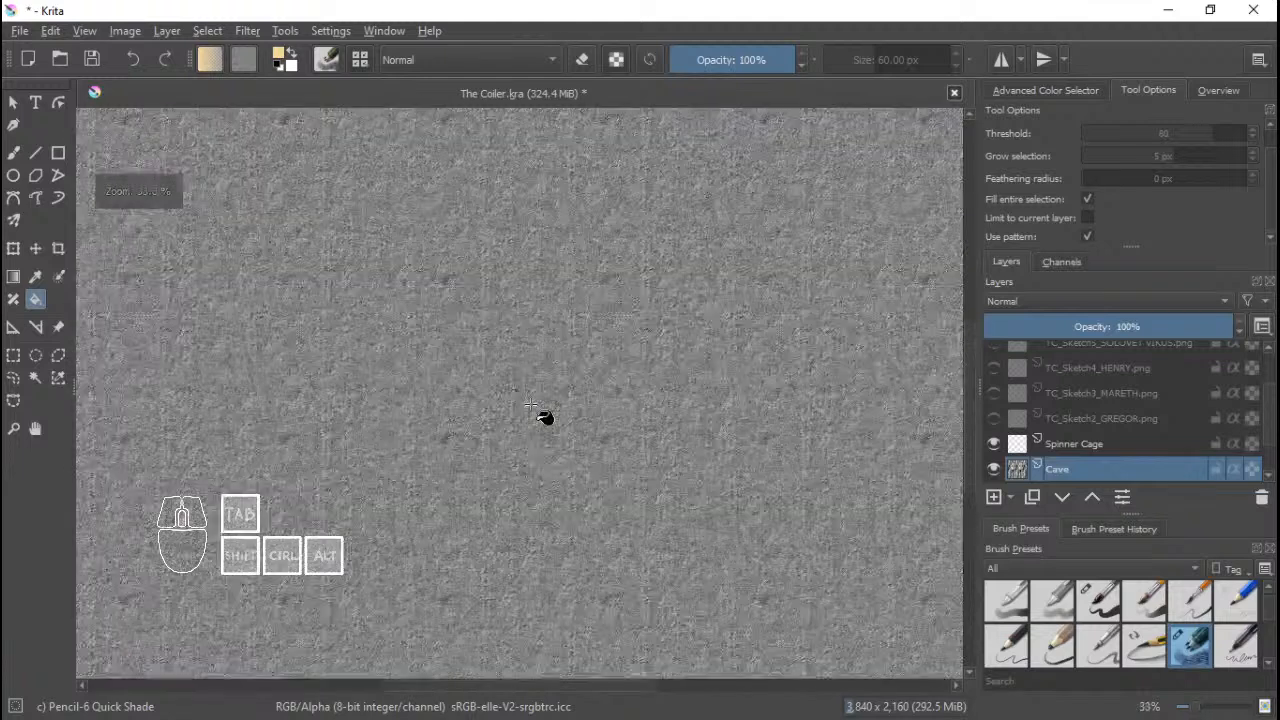
scroll(545, 405, "up", 1)
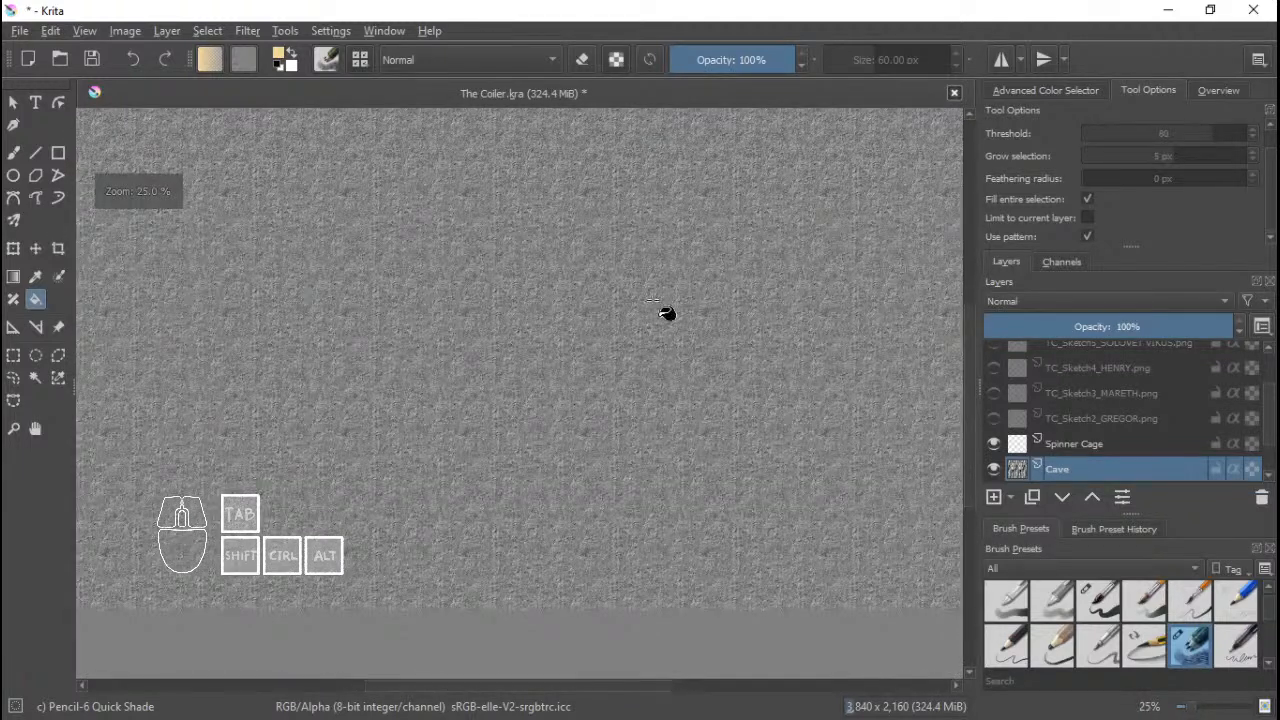
key("ctrl+z")
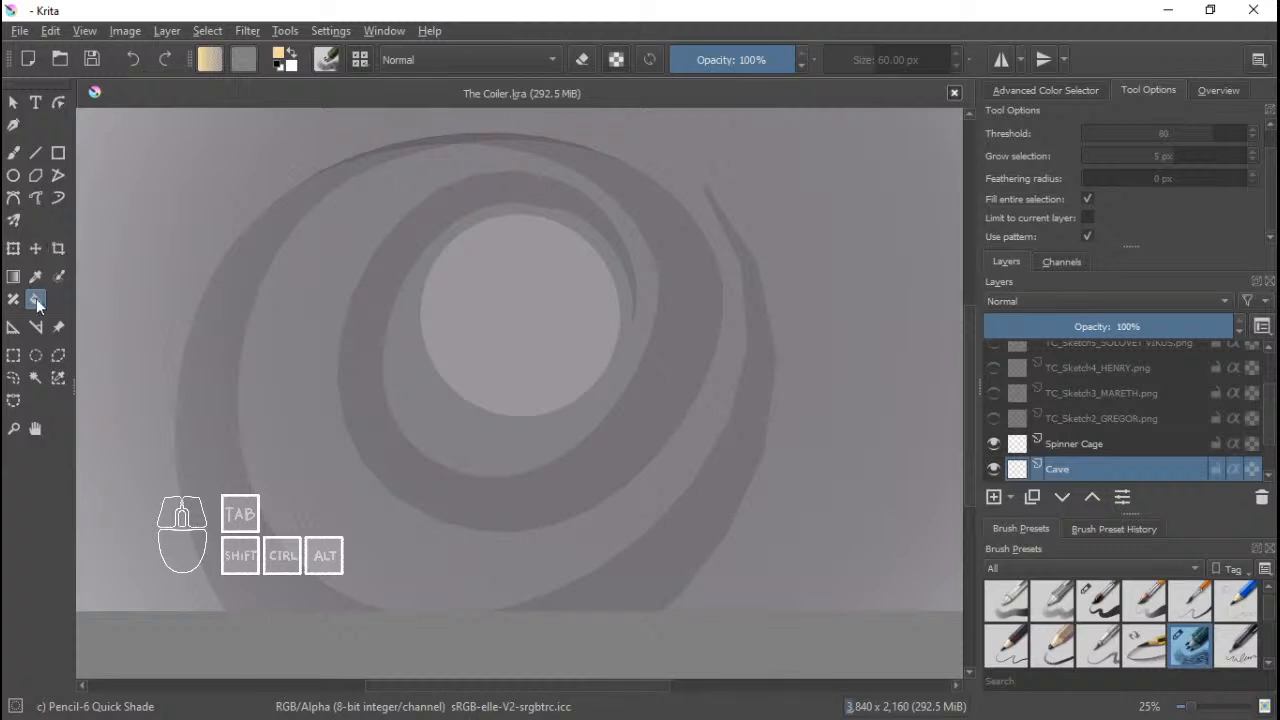
Choose 08_bump-relief.png as the fill pattern and fill the Cave layer with it.
left_click(234, 65)
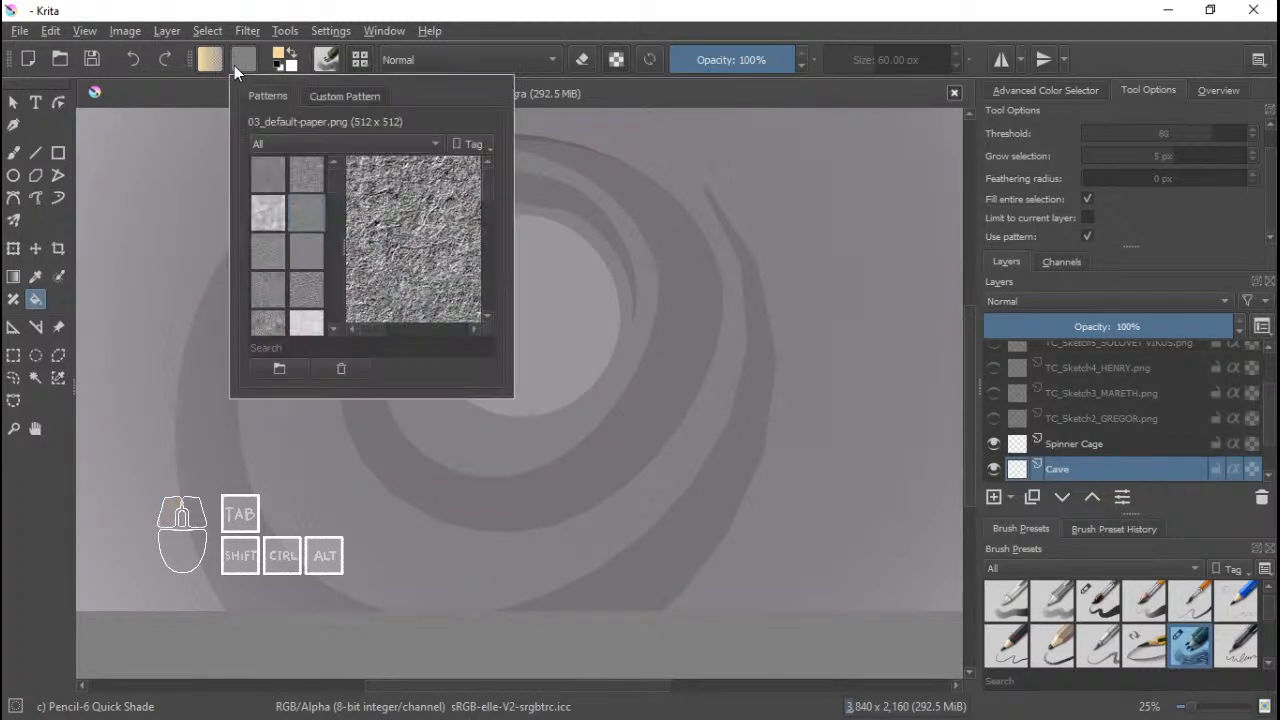
left_click(270, 259)
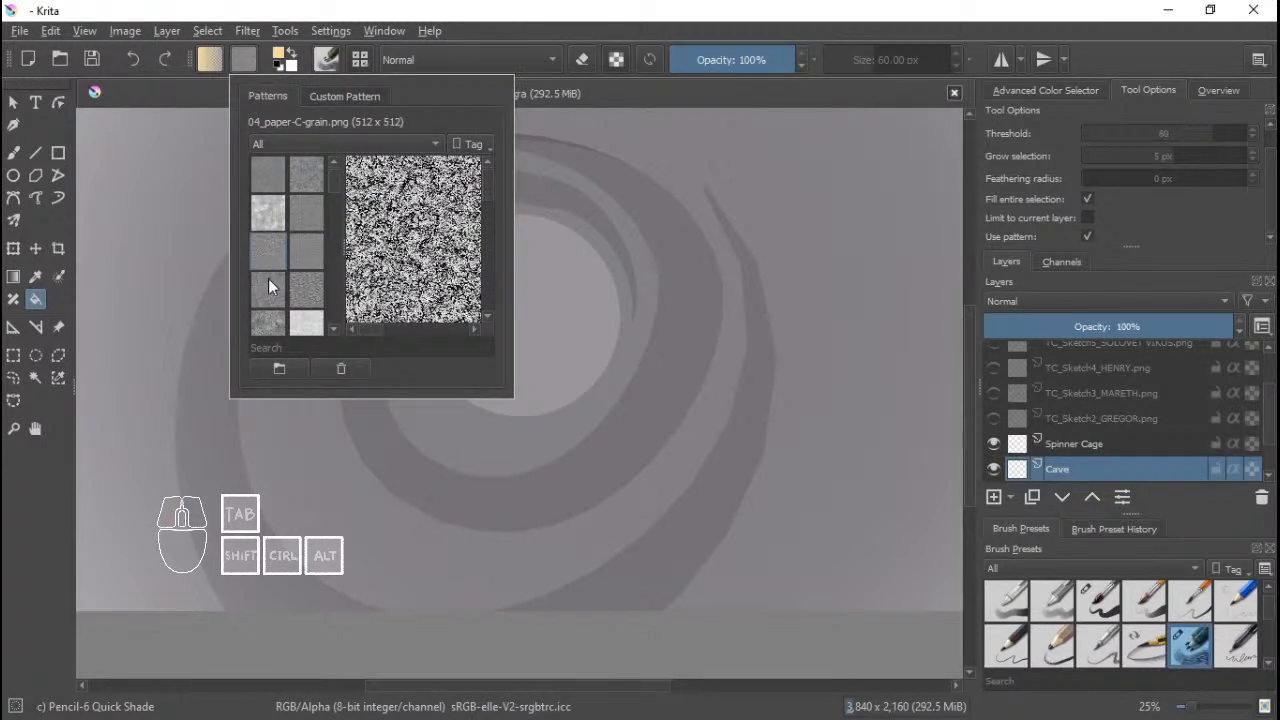
left_click(274, 286)
left_click(296, 291)
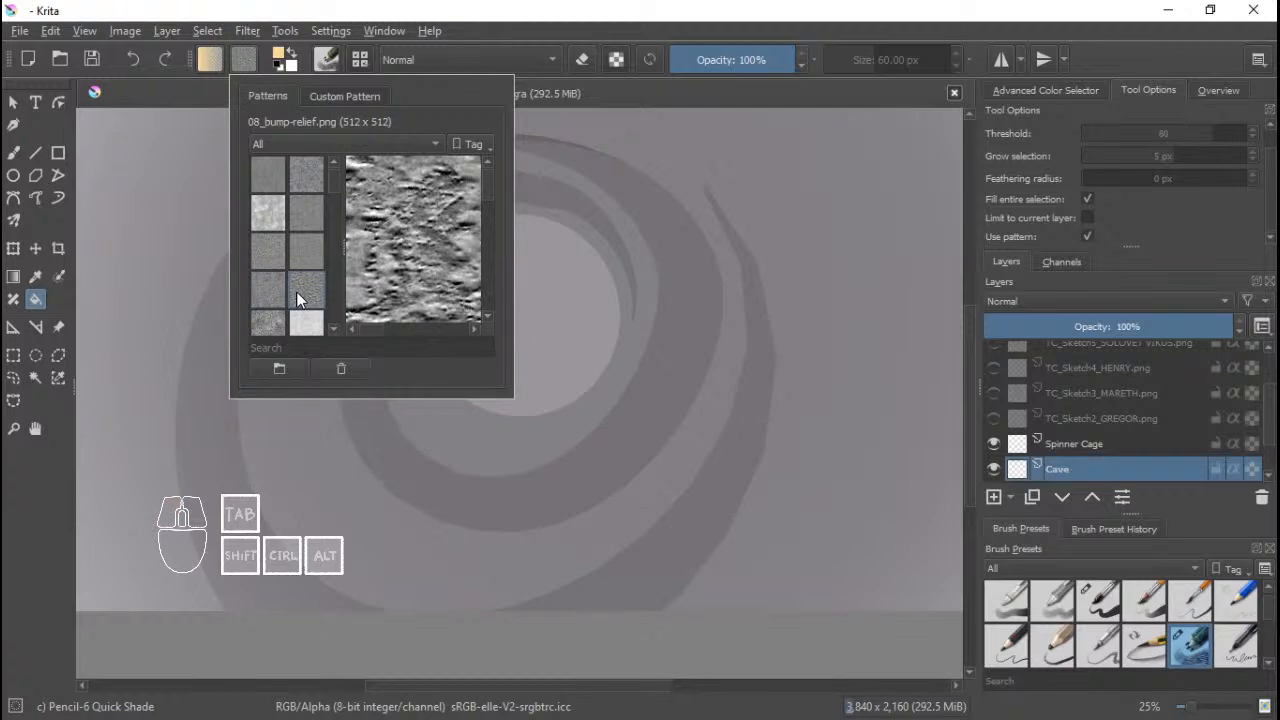
left_click(571, 263)
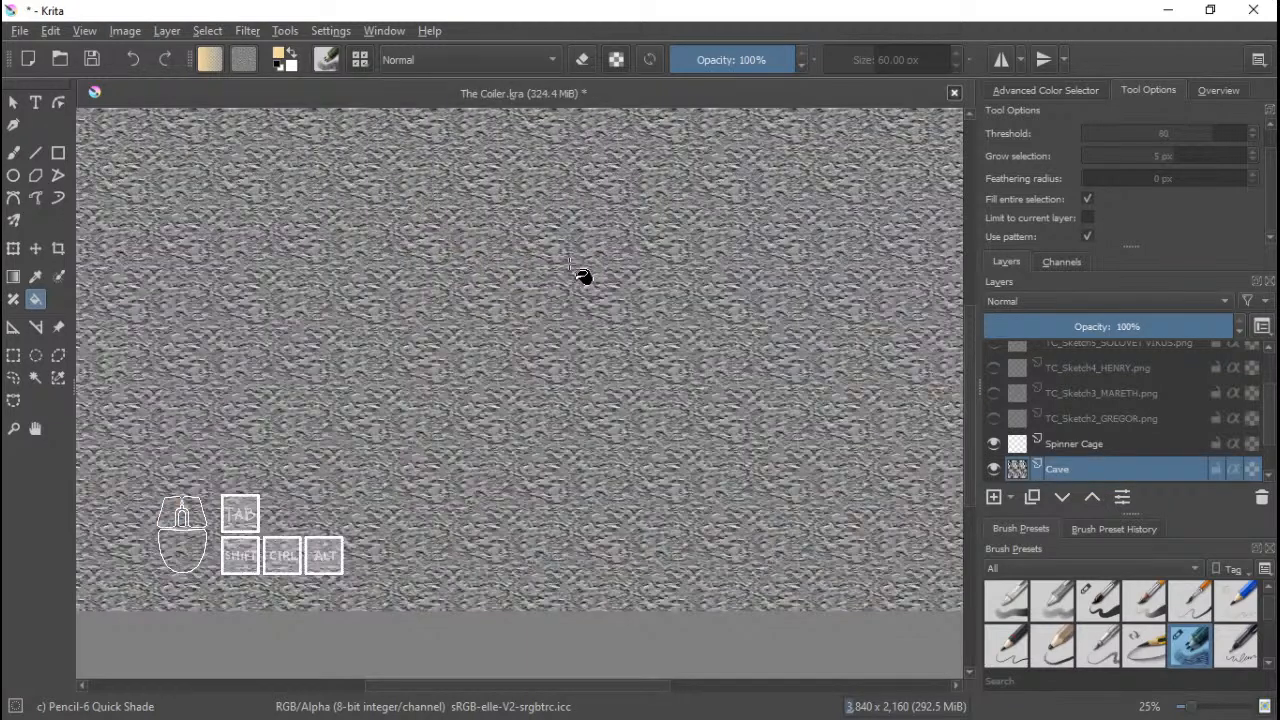
scroll(583, 277, "down", 2)
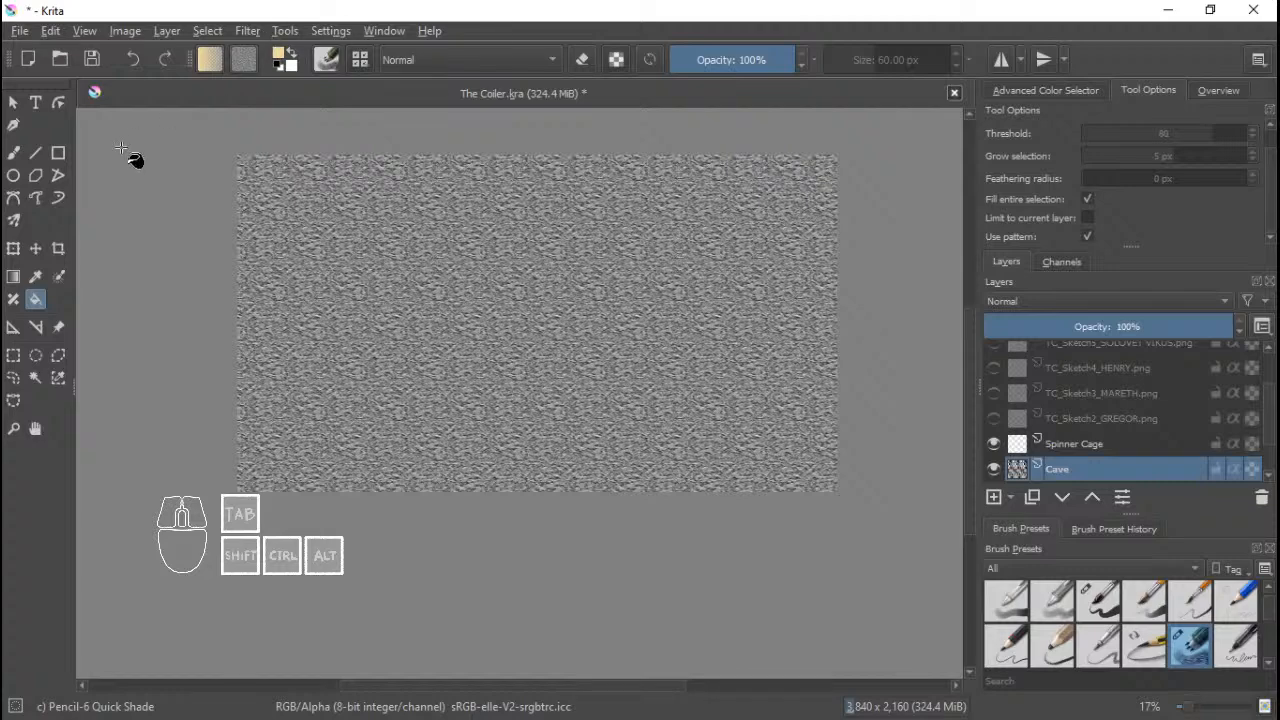
left_click(236, 35)
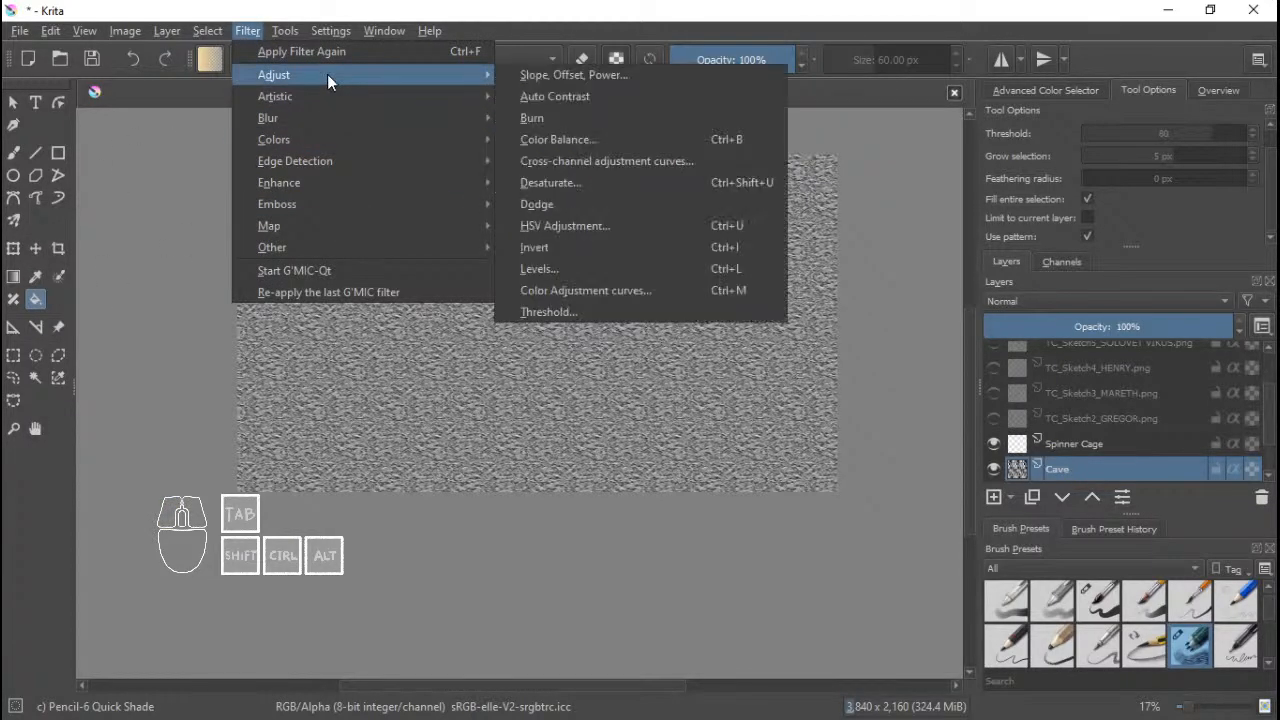
mouse_move(328, 105)
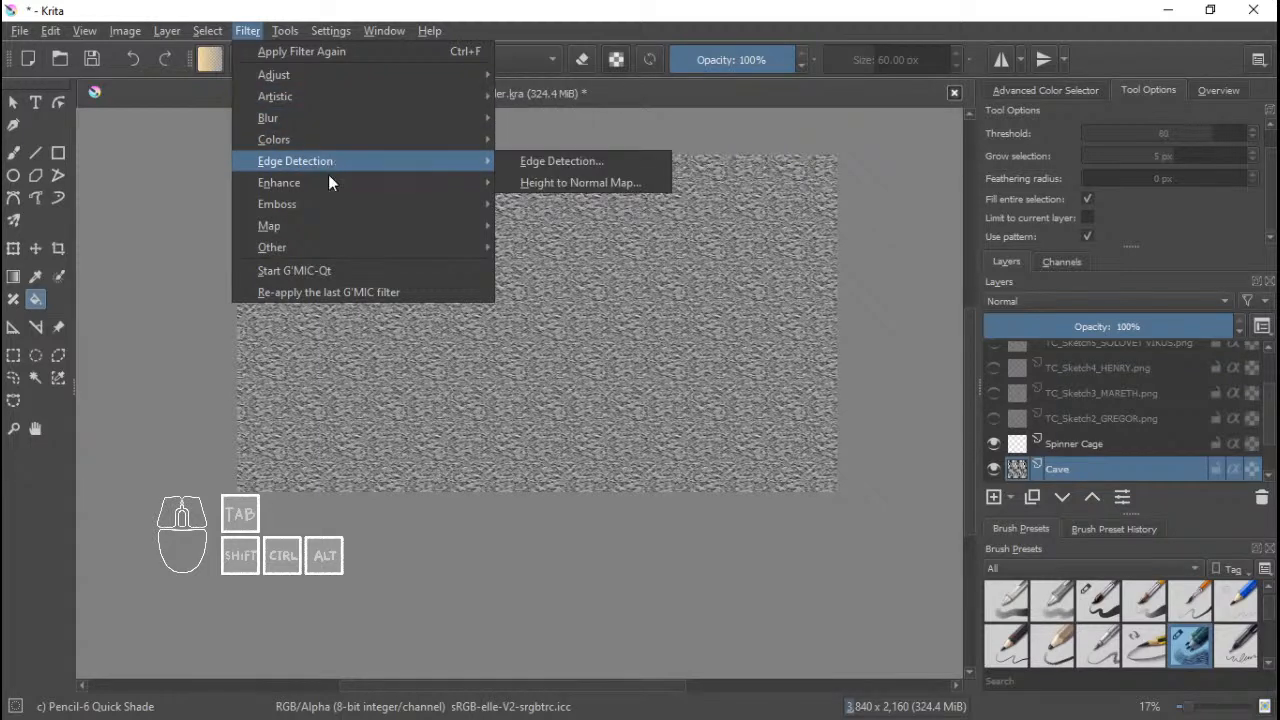
mouse_move(329, 186)
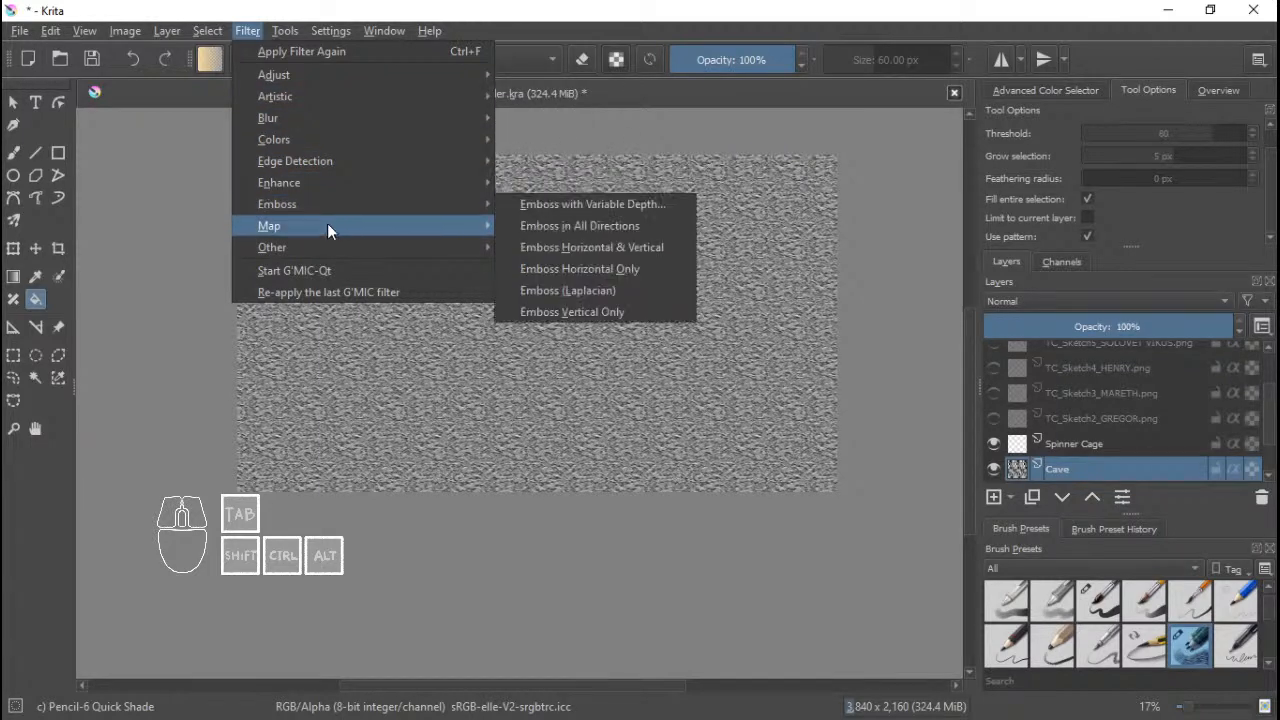
mouse_move(328, 243)
mouse_move(341, 222)
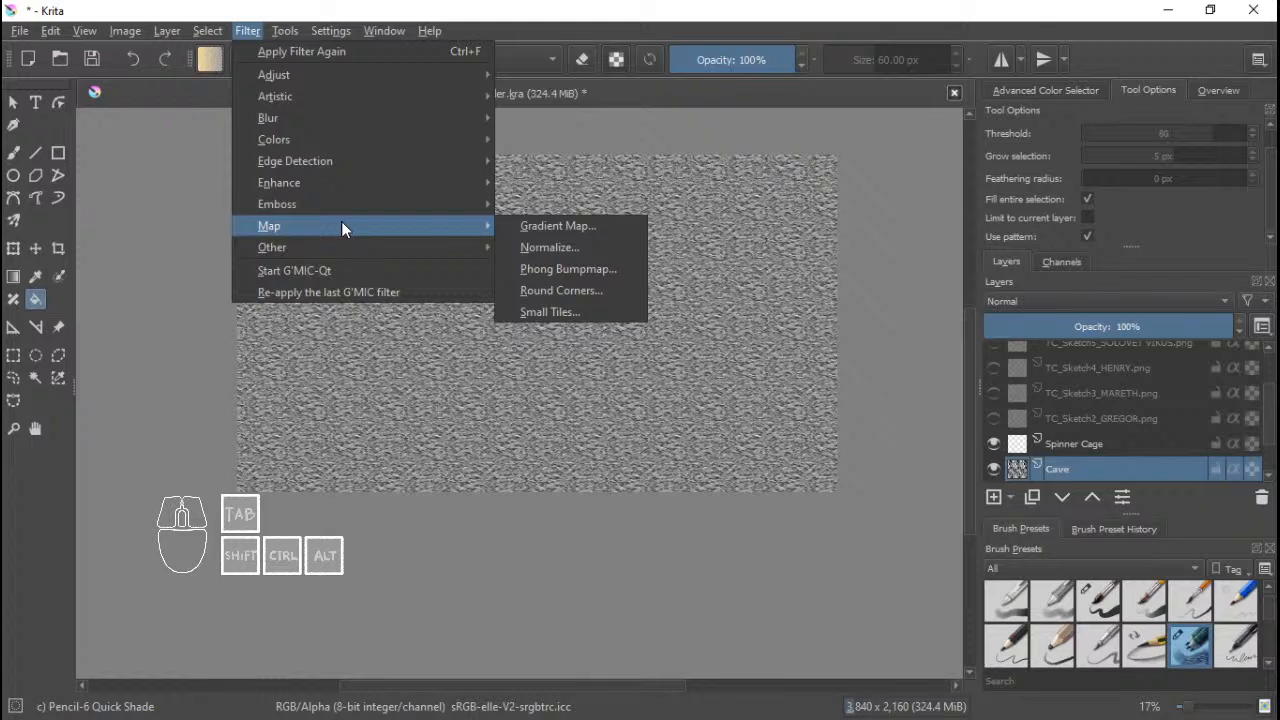
left_click(42, 477)
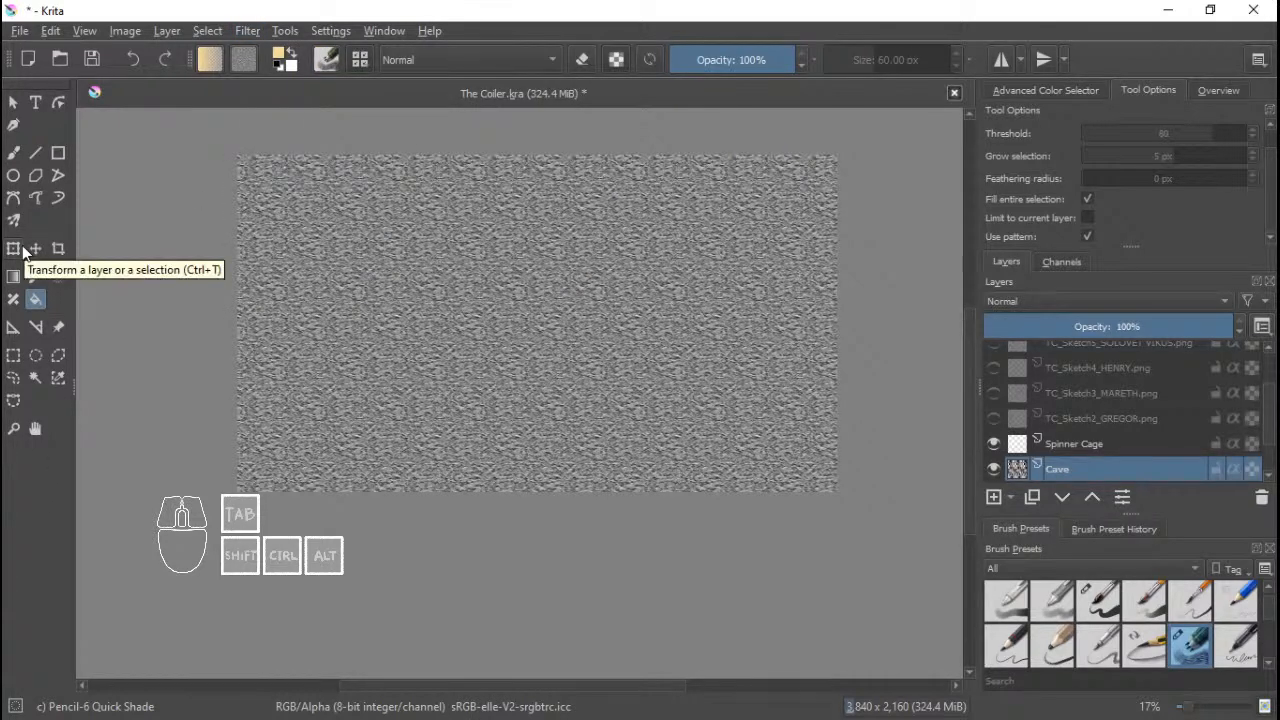
left_click(247, 31)
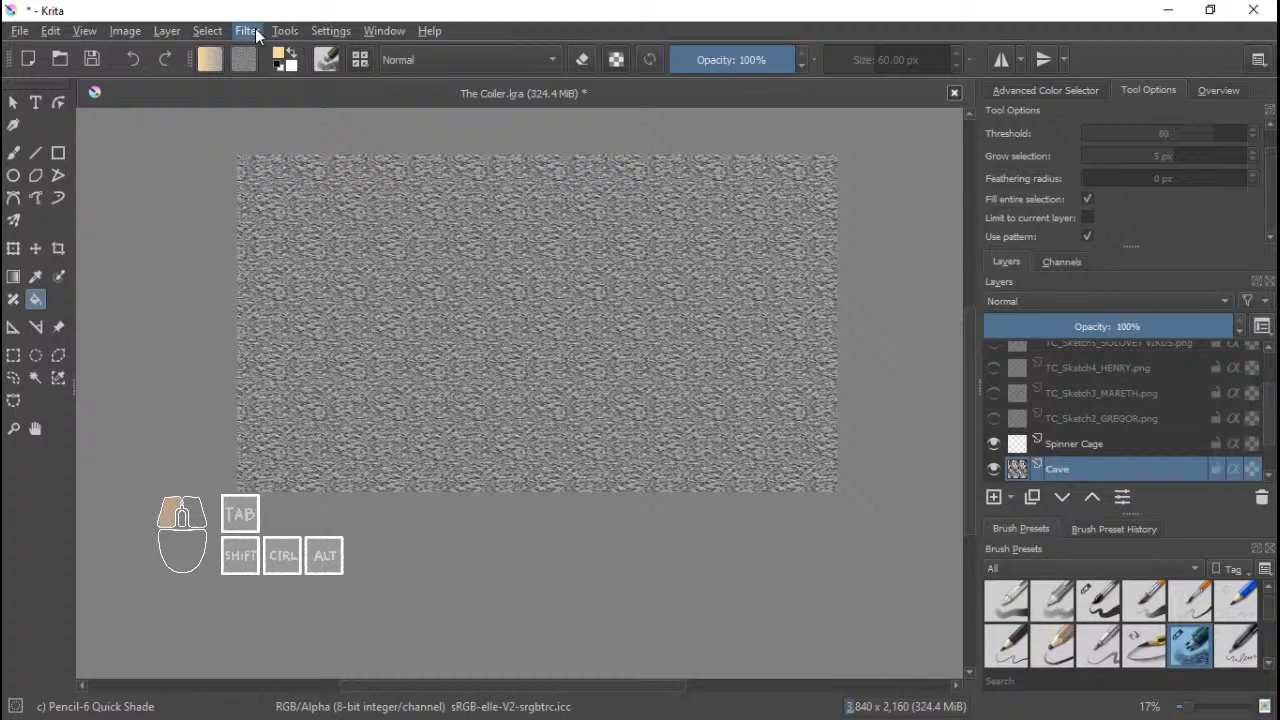
mouse_move(297, 155)
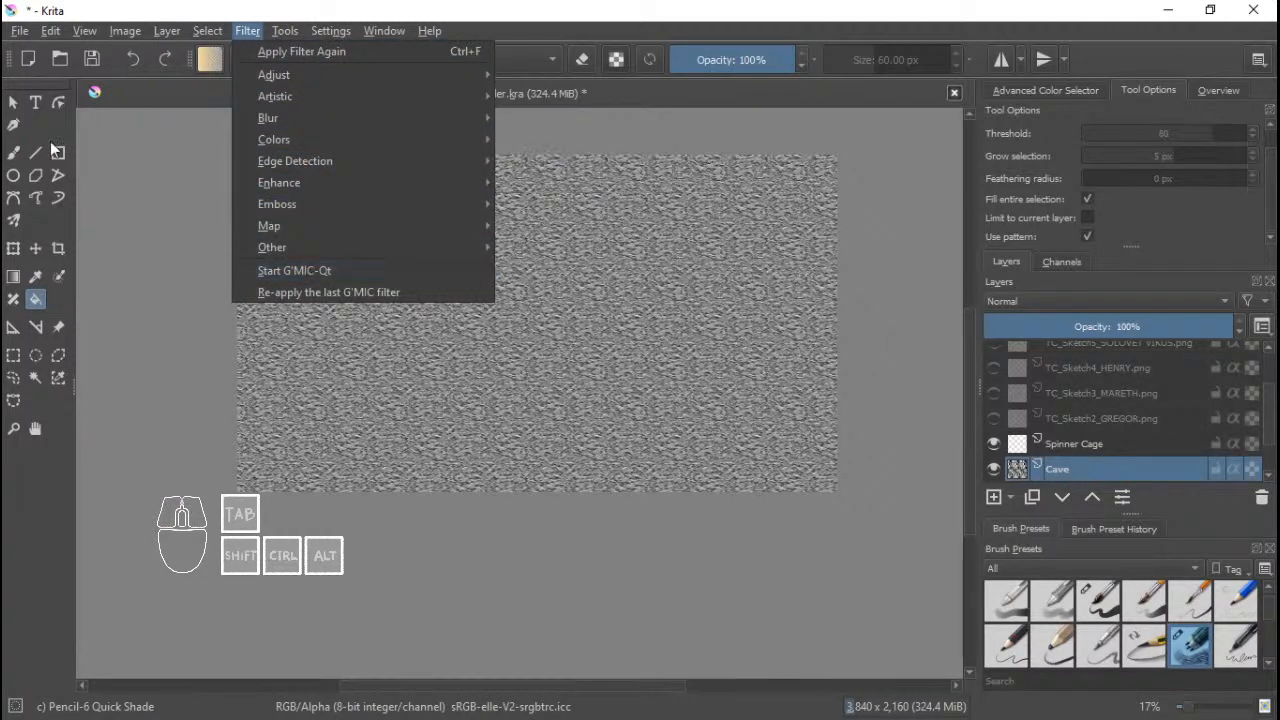
left_click(686, 8)
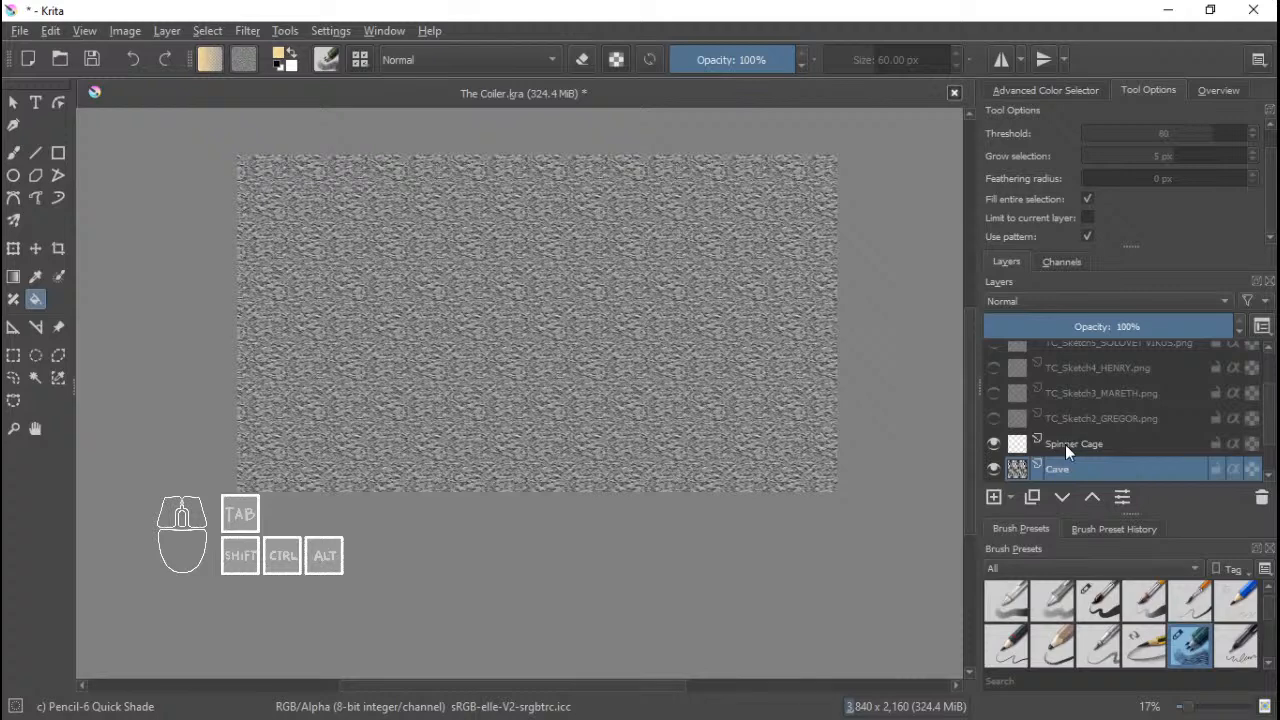
Move the TC_Sketch1_BG.png layer directly above Cave and lower its opacity to 65%.
scroll(1070, 444, "down", 1)
left_click_drag(1045, 438, 1072, 412)
mouse_move(1145, 326)
left_mouse_down()
mouse_move(1077, 326)
mouse_move(1147, 326)
left_mouse_up()
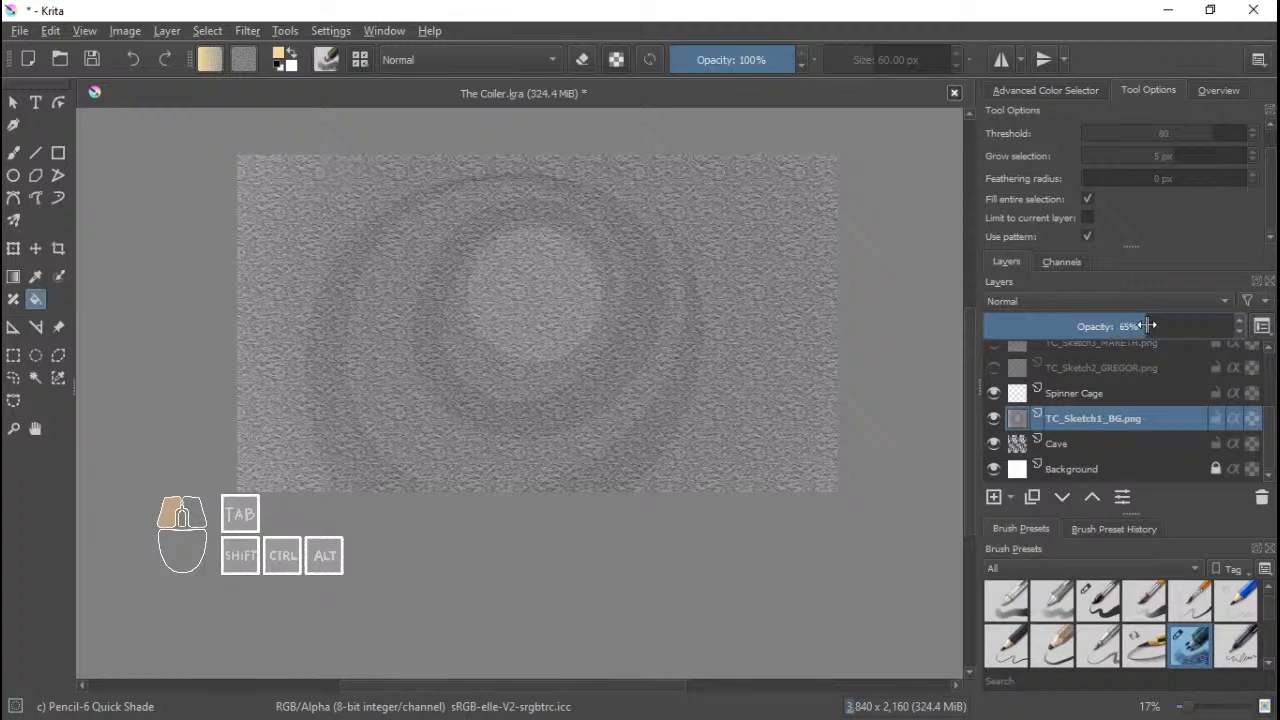
Activate the Spinner Cage layer with the Freehand Brush tool and reset the canvas rotation.
left_click(1106, 396)
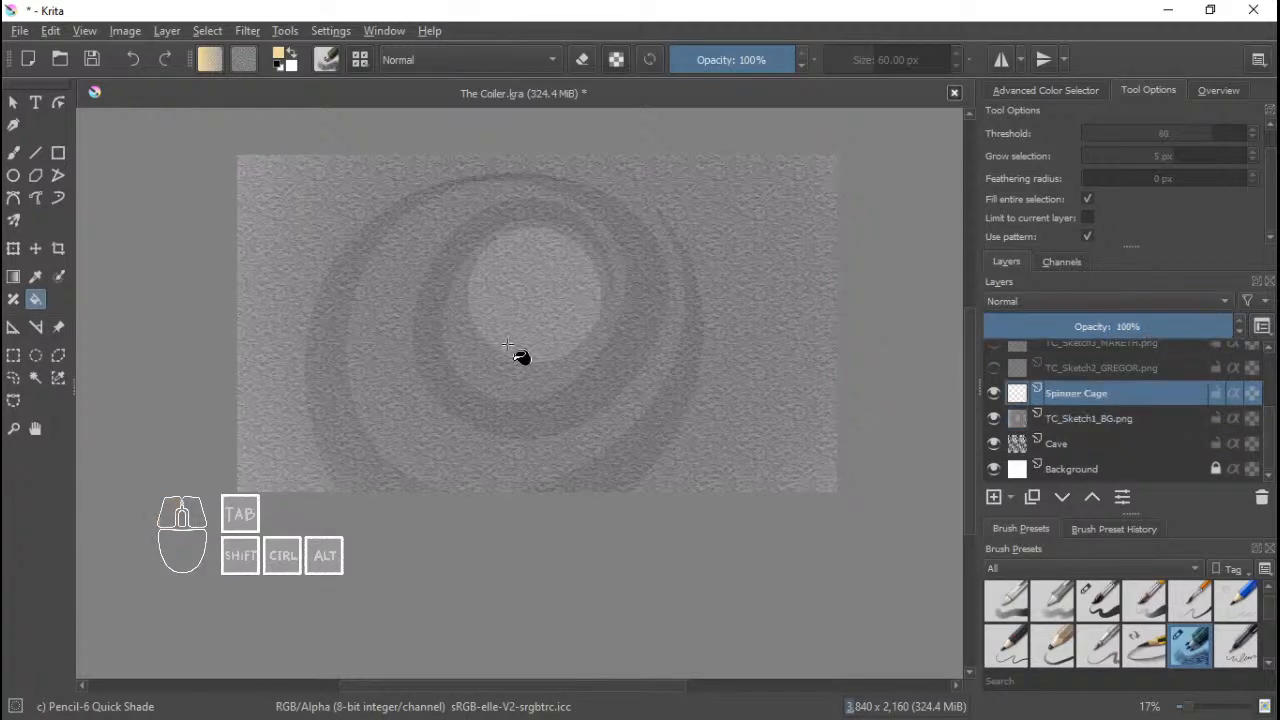
scroll(545, 350, "up", 1)
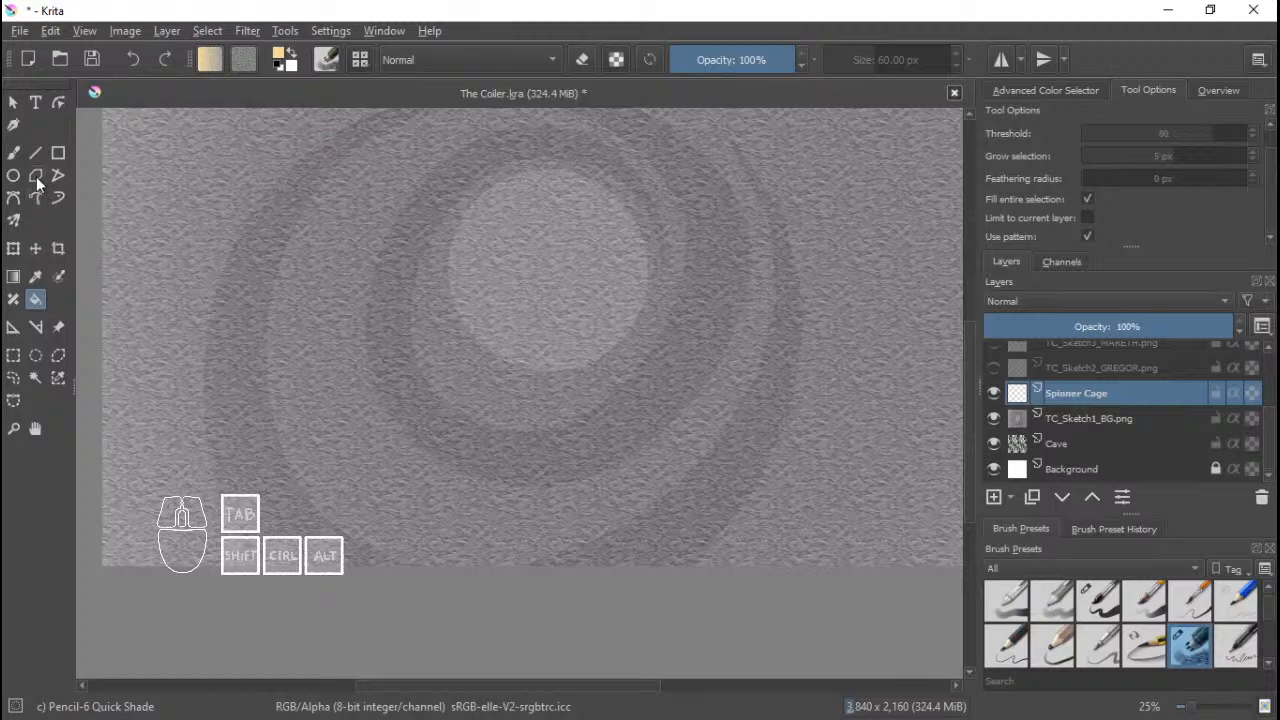
left_click(13, 153)
left_click_drag(521, 200, 523, 186)
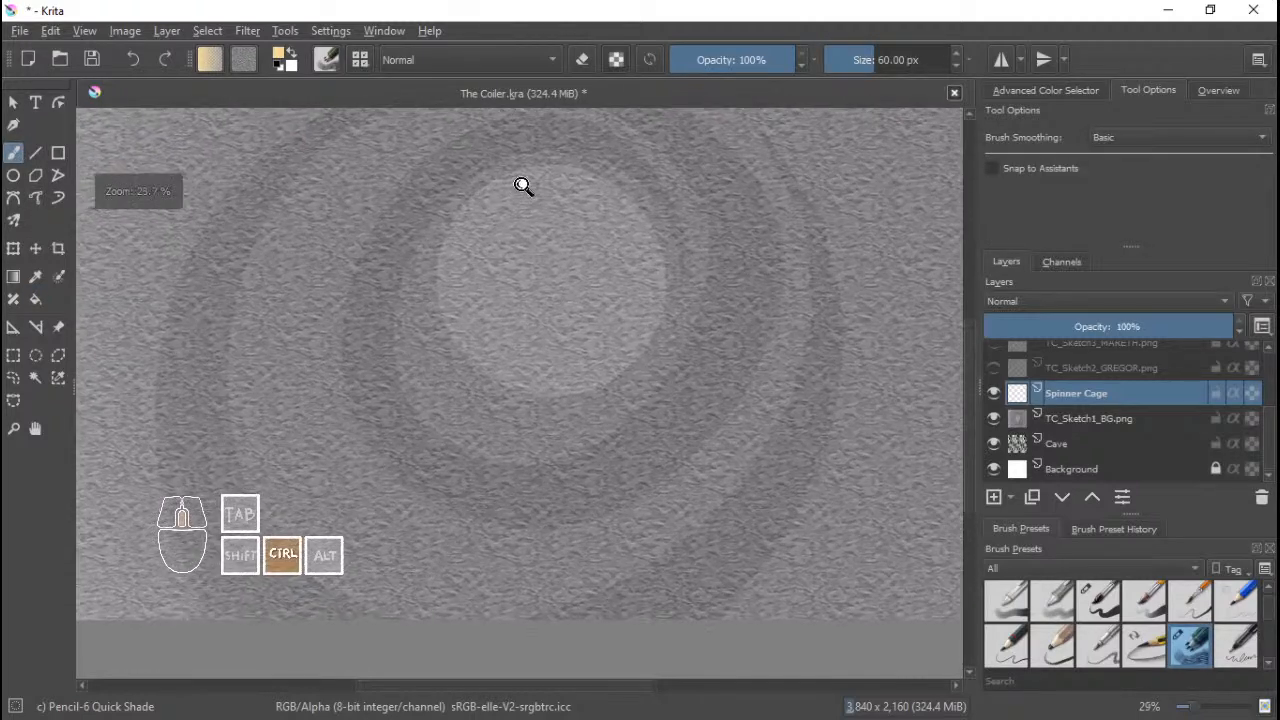
left_click_drag(597, 226, 547, 232)
left_click(137, 34)
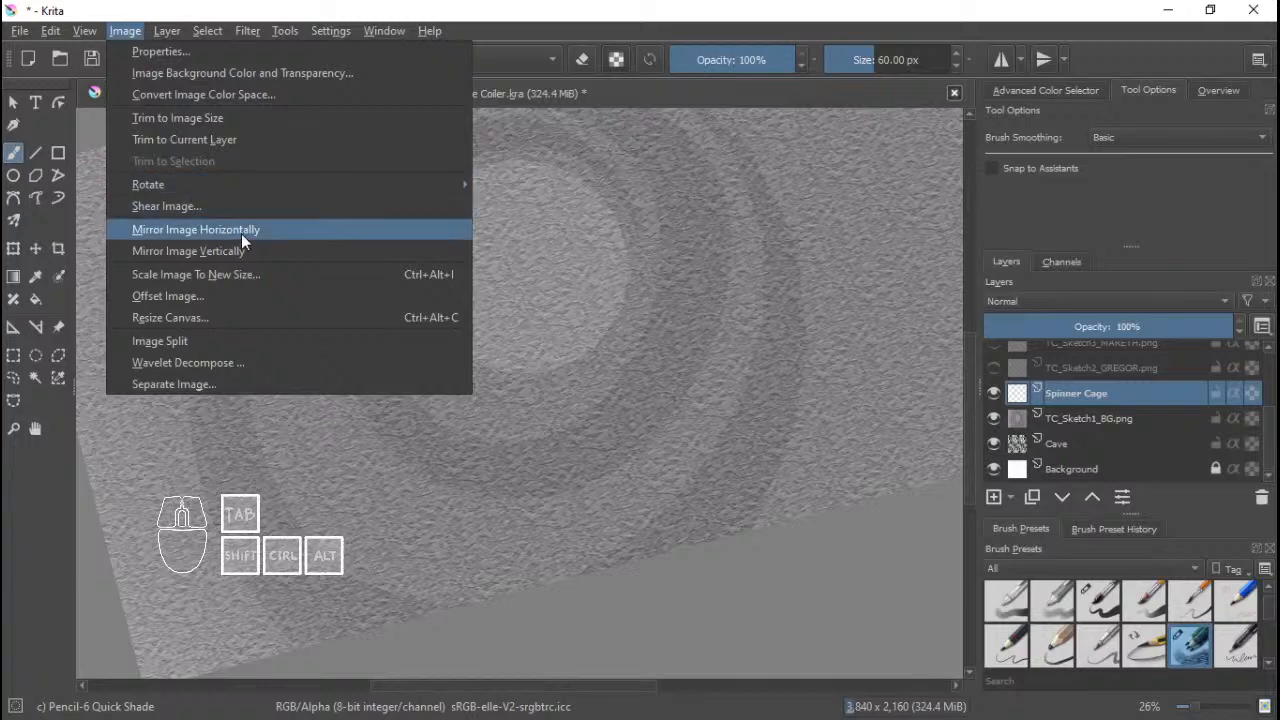
mouse_move(88, 36)
mouse_move(256, 184)
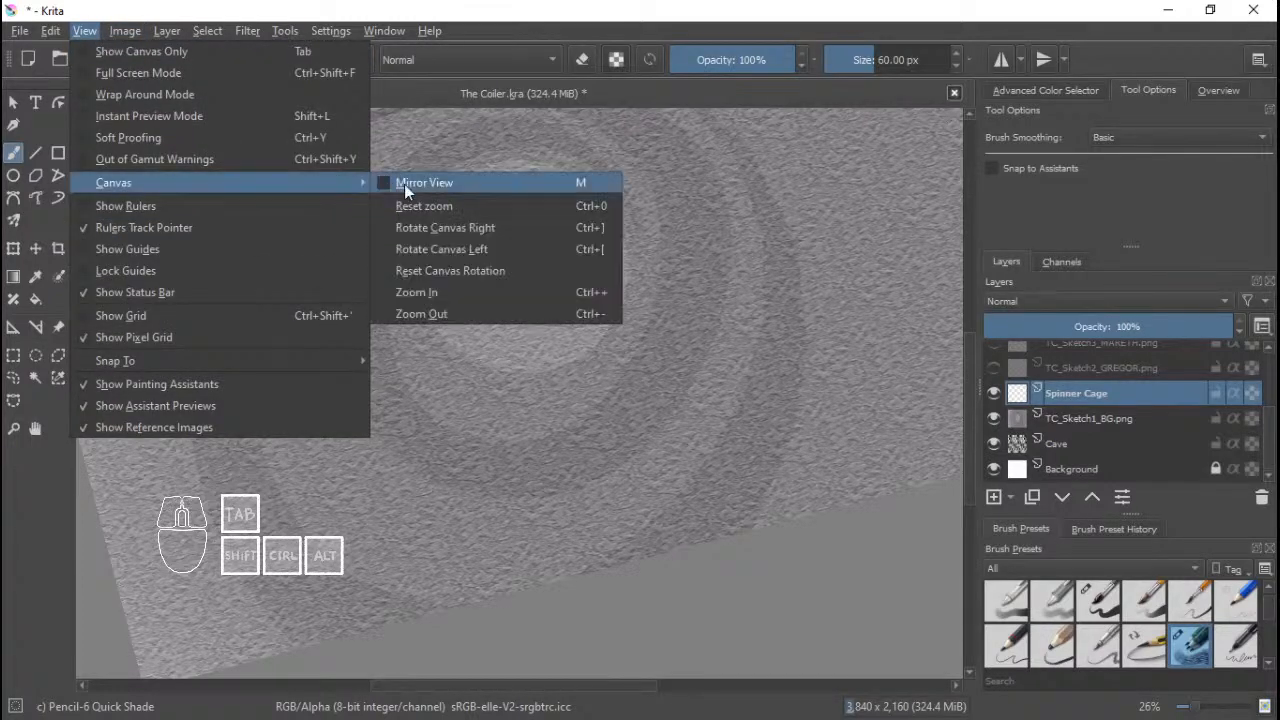
left_click(450, 266)
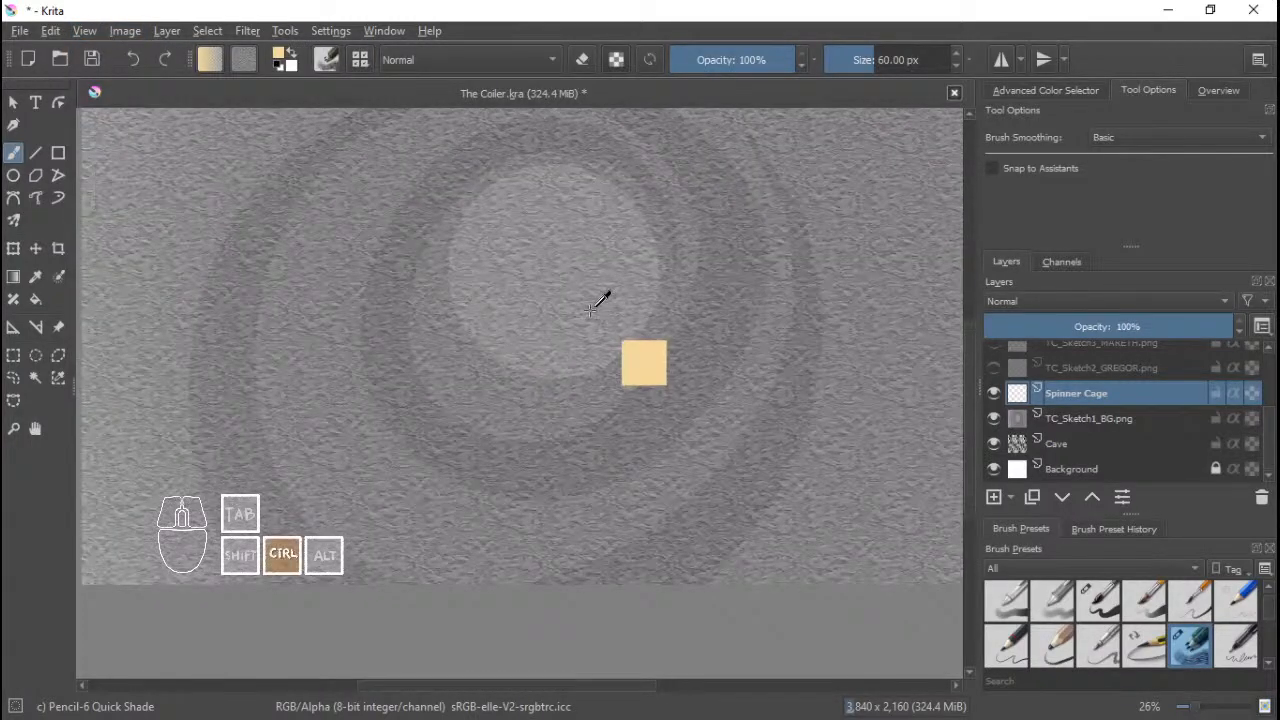
Paint short pale yellow strokes down the right edge of the light central circle on the Spinner Cage layer.
left_click_drag(595, 309, 597, 246)
left_click_drag(597, 246, 592, 289)
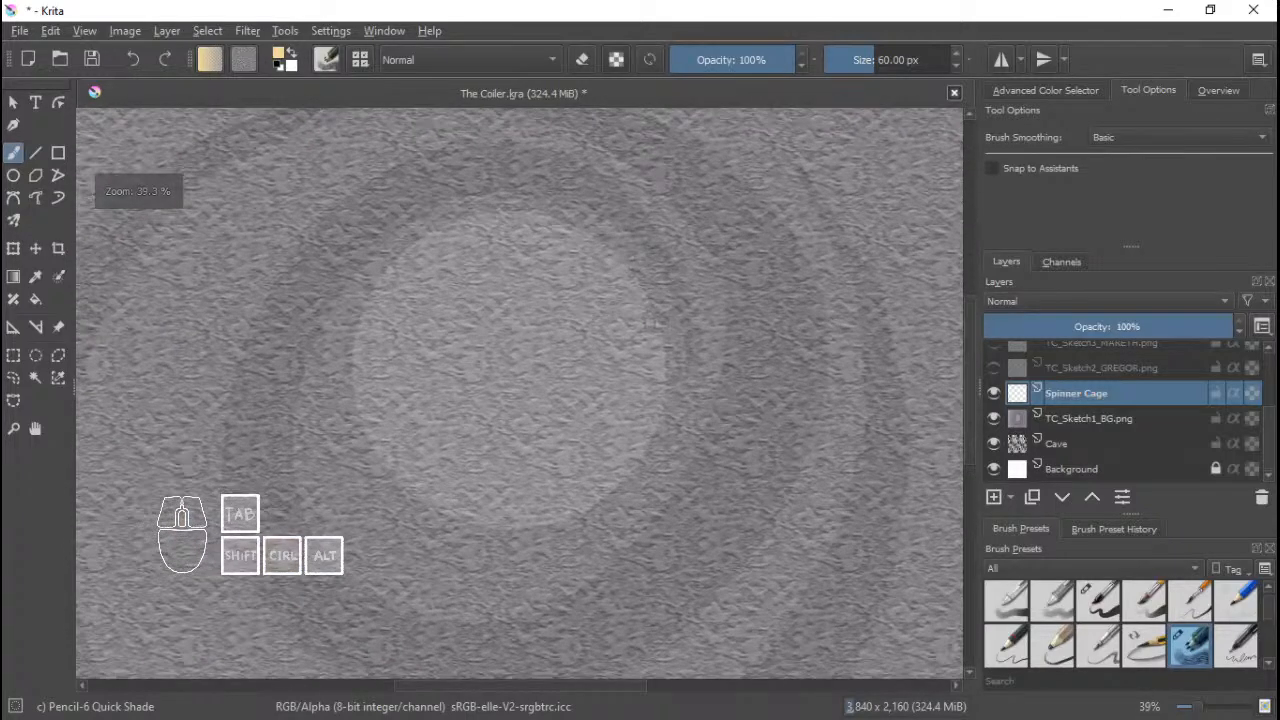
mouse_move(662, 308)
left_mouse_down()
mouse_move(662, 400)
mouse_move(664, 298)
left_mouse_up()
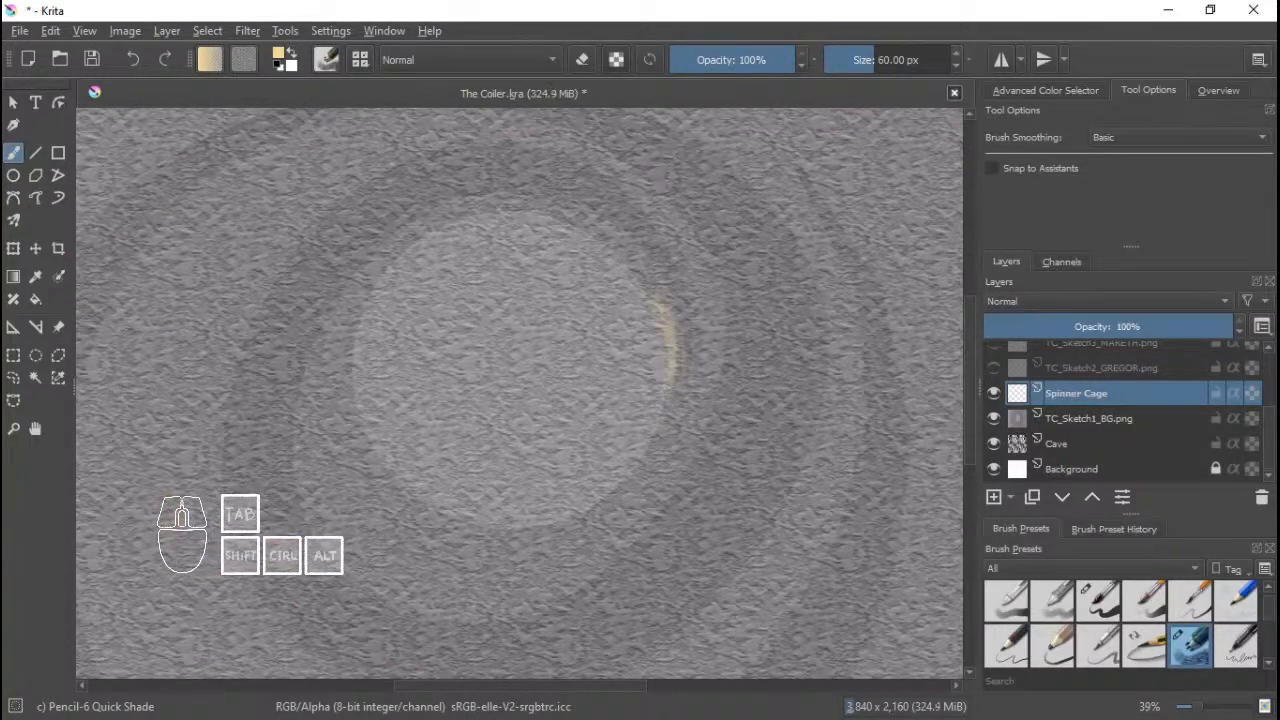
left_click_drag(666, 352, 668, 393)
Try long pale yellow strokes around the lower and left rim of the central circle, and undo each one.
mouse_move(655, 438)
left_mouse_down()
mouse_move(545, 522)
mouse_move(395, 488)
mouse_move(353, 372)
left_mouse_up()
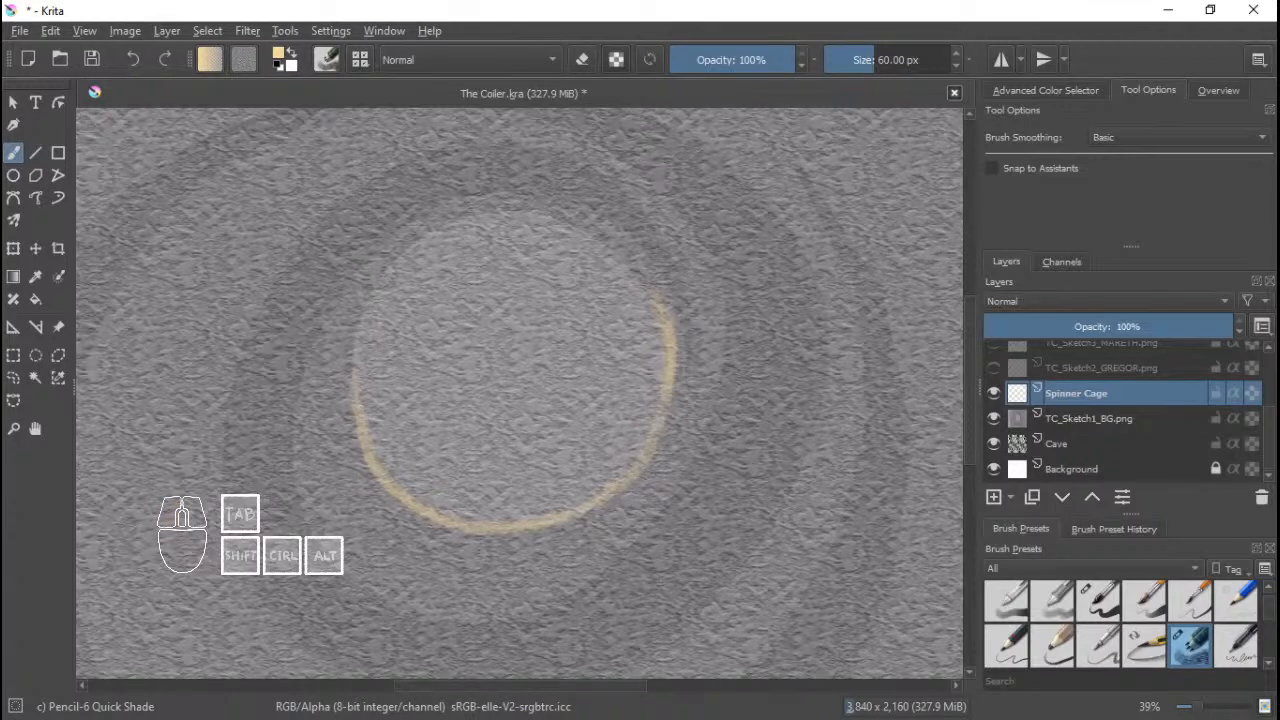
key("ctrl+z")
mouse_move(368, 286)
left_mouse_down()
mouse_move(358, 300)
mouse_move(371, 434)
mouse_move(410, 474)
left_mouse_up()
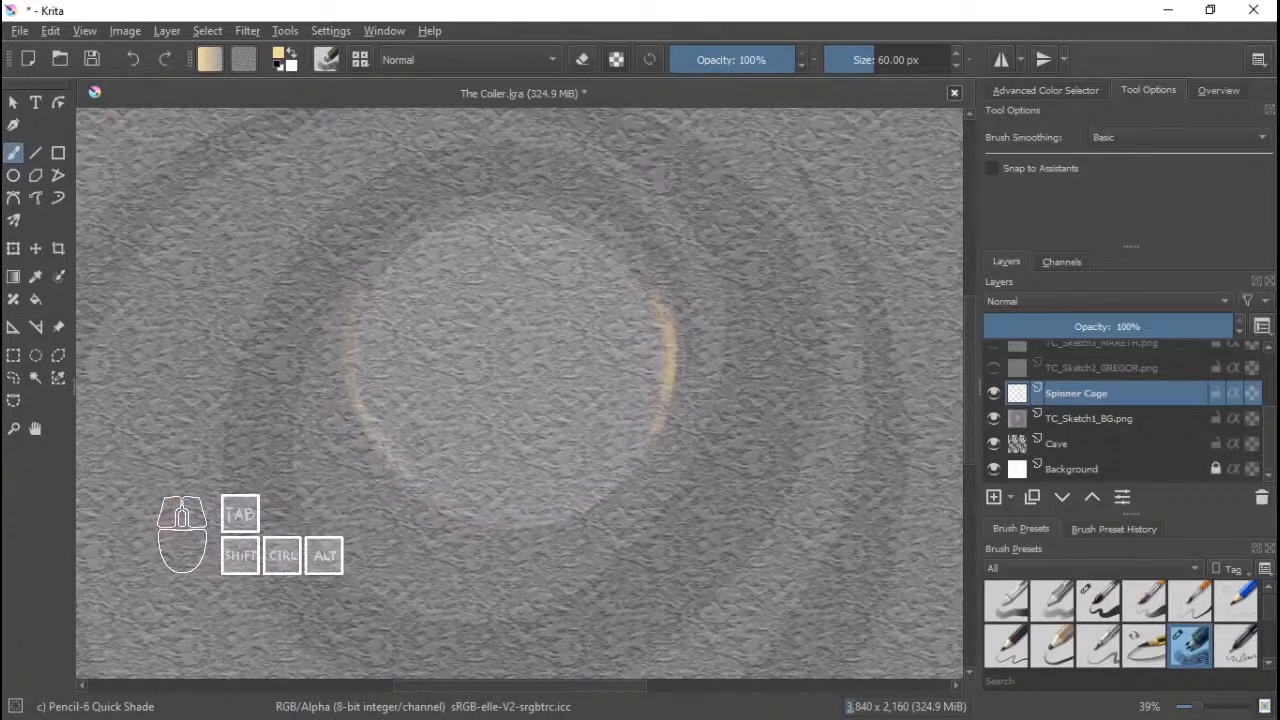
key("ctrl+z")
Build up overlapping pale yellow curved strokes along the lower and lower-left rim of the central circle, widening outward into a crescent.
mouse_move(348, 345)
left_mouse_down()
mouse_move(402, 484)
mouse_move(478, 522)
left_mouse_up()
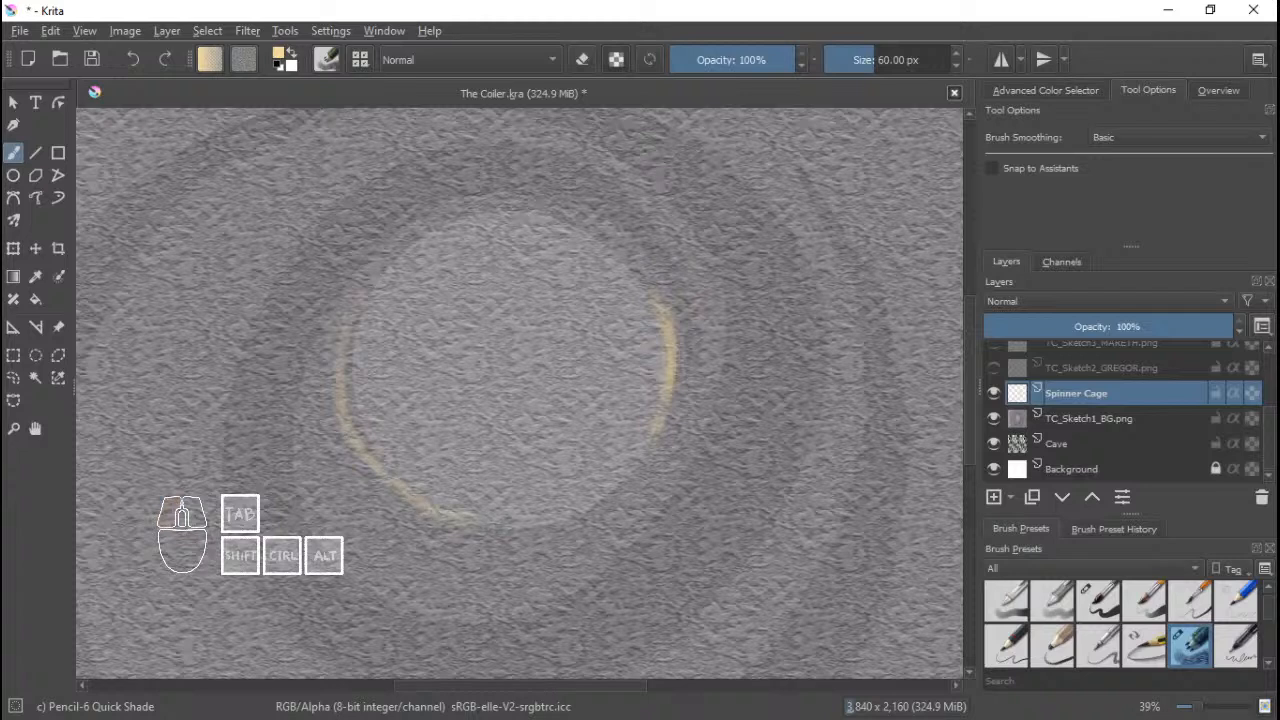
mouse_move(655, 438)
left_mouse_down()
mouse_move(512, 525)
mouse_move(460, 520)
left_mouse_up()
mouse_move(460, 520)
left_mouse_down()
mouse_move(379, 474)
mouse_move(341, 402)
left_mouse_up()
mouse_move(346, 338)
left_mouse_down()
mouse_move(356, 490)
mouse_move(488, 538)
left_mouse_up()
mouse_move(402, 498)
left_mouse_down()
mouse_move(556, 535)
mouse_move(632, 497)
left_mouse_up()
mouse_move(632, 497)
left_mouse_down()
mouse_move(359, 460)
mouse_move(628, 499)
left_mouse_up()
left_click_drag(577, 537, 322, 468)
mouse_move(328, 442)
left_mouse_down()
mouse_move(369, 516)
mouse_move(522, 556)
left_mouse_up()
mouse_move(530, 562)
left_mouse_down()
mouse_move(347, 418)
mouse_move(428, 558)
mouse_move(318, 394)
left_mouse_up()
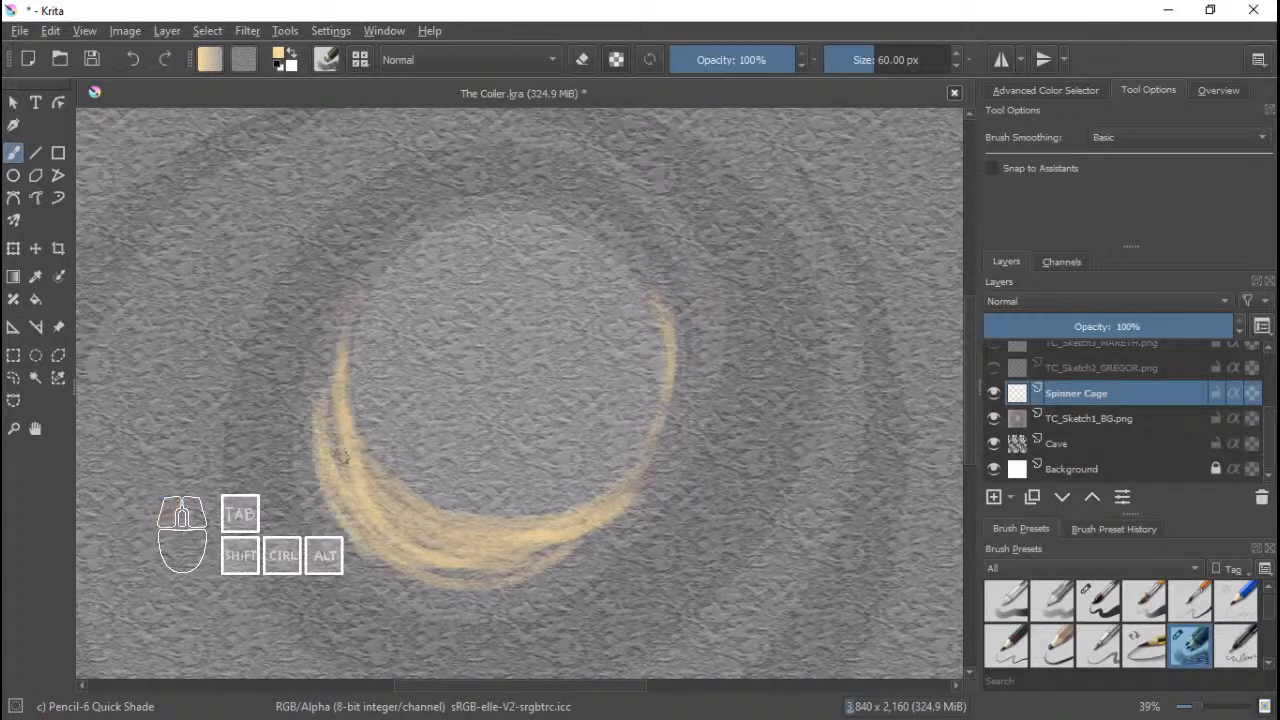
left_click_drag(318, 460, 508, 607)
mouse_move(508, 607)
left_mouse_down()
mouse_move(356, 562)
mouse_move(588, 562)
left_mouse_up()
mouse_move(588, 562)
left_mouse_down()
mouse_move(350, 545)
mouse_move(562, 584)
left_mouse_up()
mouse_move(562, 584)
left_mouse_down()
mouse_move(308, 424)
mouse_move(302, 440)
mouse_move(484, 597)
mouse_move(572, 603)
mouse_move(300, 430)
mouse_move(494, 598)
mouse_move(588, 566)
left_mouse_up()
Raise the TC_Sketch1_BG.png layer's opacity to 95% and make Spinner Cage the active layer again.
left_click(1074, 416)
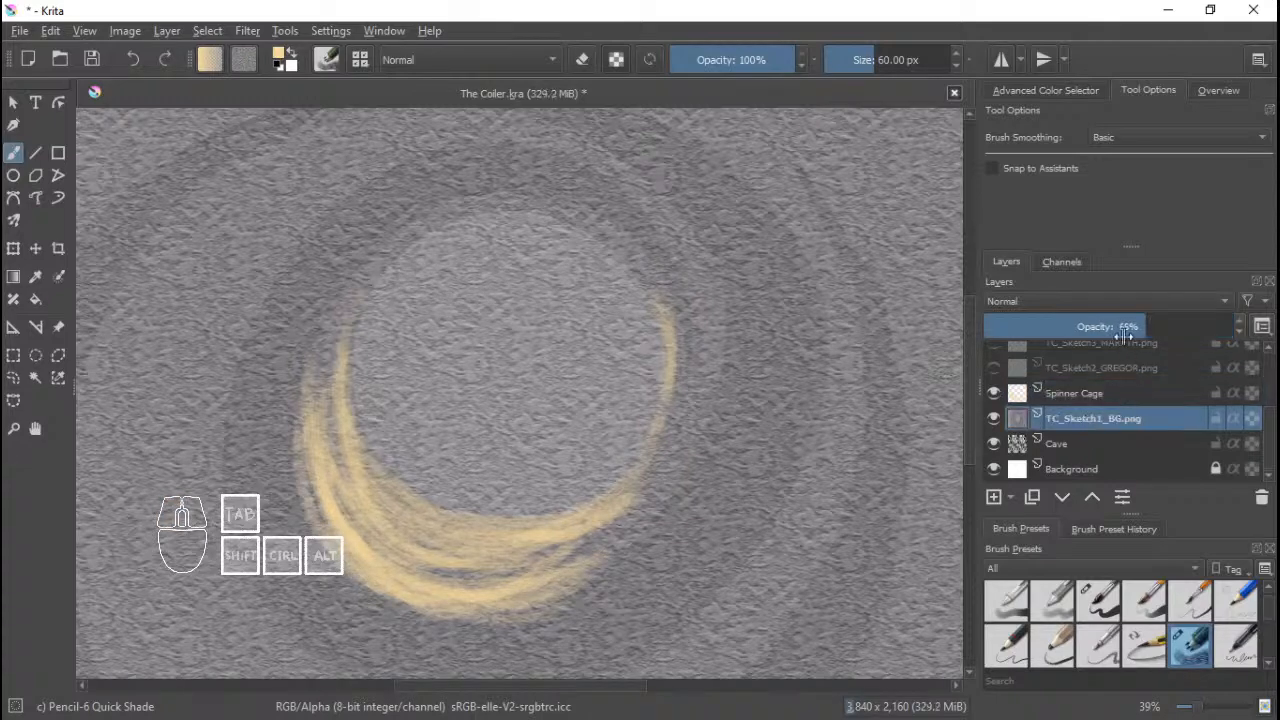
left_click_drag(1130, 326, 1222, 318)
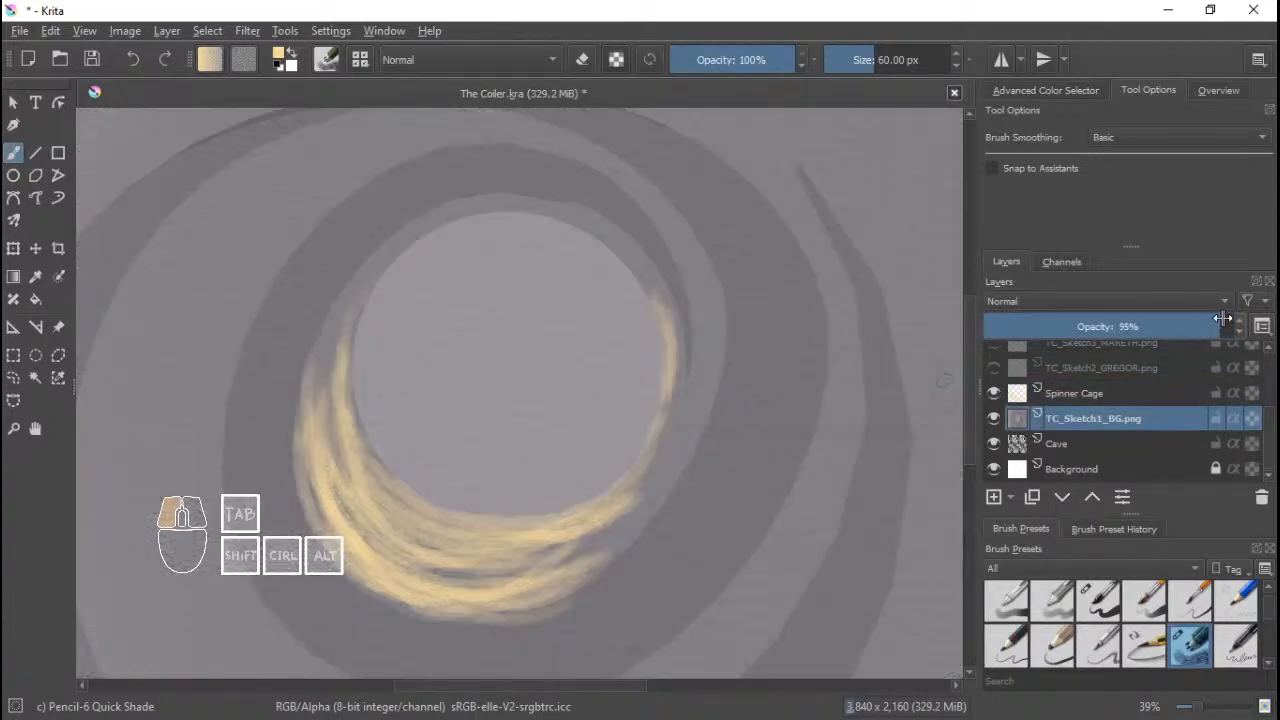
left_click(1090, 390)
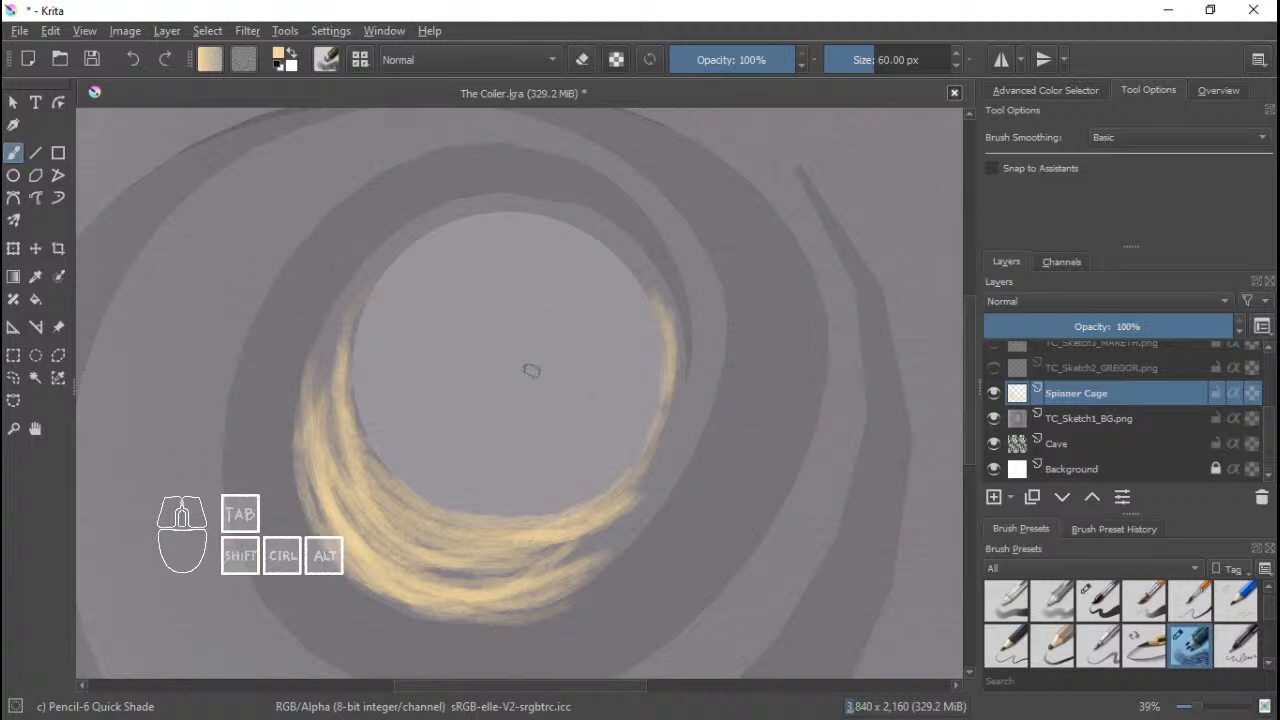
Extend the pale yellow strokes up the circle's left side, over its top and down its right side to close the ring.
scroll(531, 371, "down", 1)
left_click_drag(319, 355, 382, 522)
left_click_drag(327, 360, 358, 543)
left_click_drag(299, 415, 305, 486)
left_click_drag(305, 390, 361, 270)
mouse_move(320, 348)
left_mouse_down()
mouse_move(323, 434)
mouse_move(329, 343)
mouse_move(388, 228)
left_mouse_up()
mouse_move(348, 290)
left_mouse_down()
mouse_move(400, 225)
mouse_move(478, 187)
mouse_move(575, 188)
mouse_move(610, 205)
mouse_move(599, 223)
left_mouse_up()
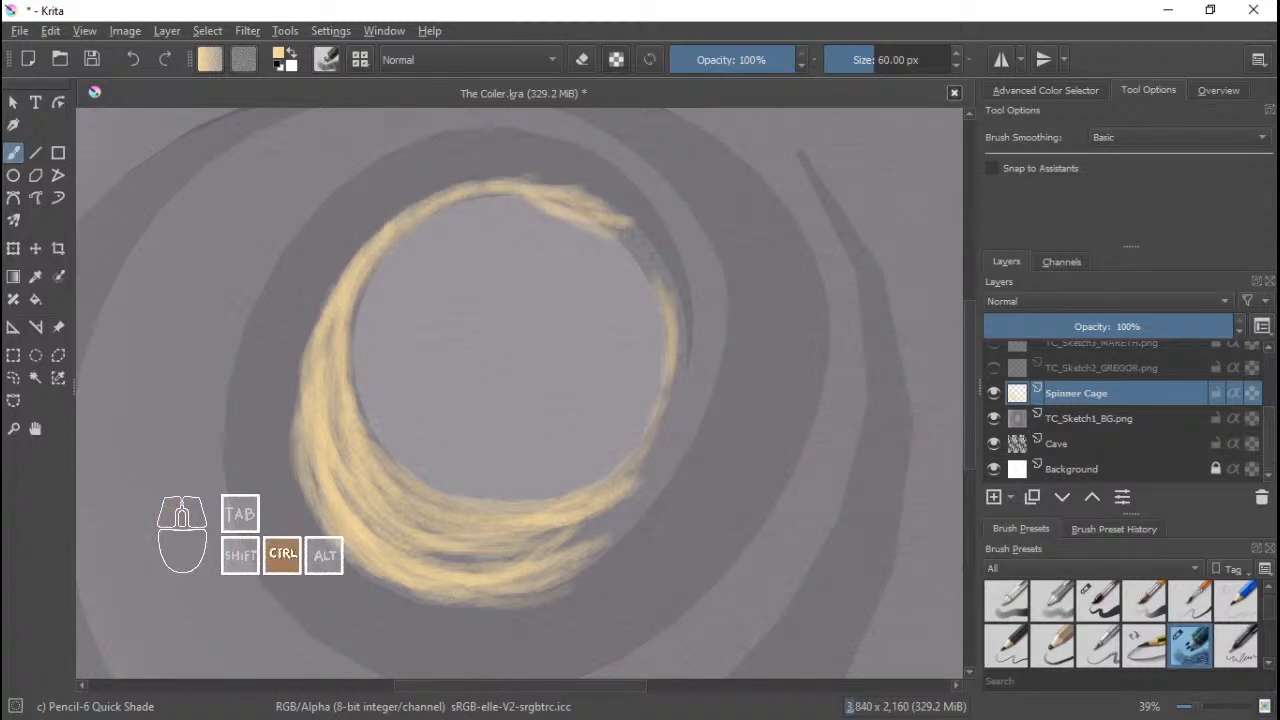
key("ctrl+z")
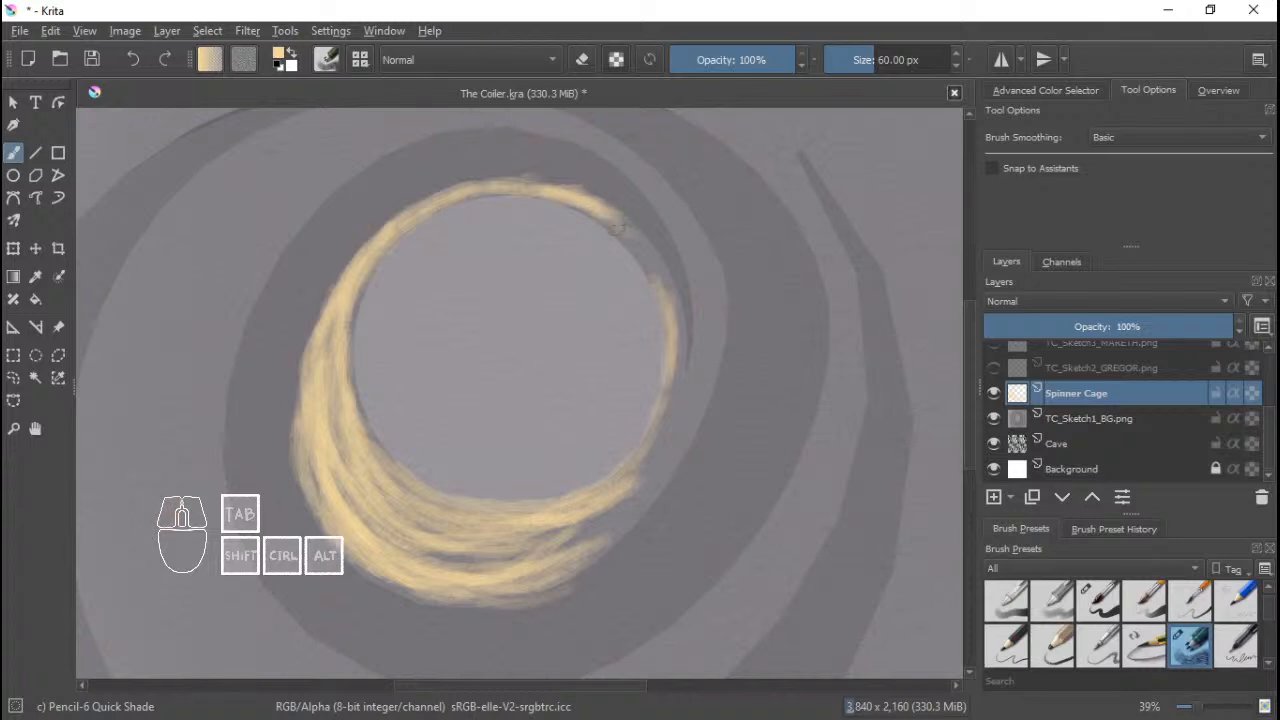
mouse_move(618, 228)
left_mouse_down()
mouse_move(646, 272)
mouse_move(607, 221)
mouse_move(664, 297)
mouse_move(652, 257)
mouse_move(669, 344)
mouse_move(639, 247)
mouse_move(614, 217)
left_mouse_up()
mouse_move(664, 330)
left_mouse_down()
mouse_move(668, 403)
mouse_move(609, 471)
mouse_move(409, 517)
mouse_move(363, 500)
mouse_move(457, 527)
left_mouse_up()
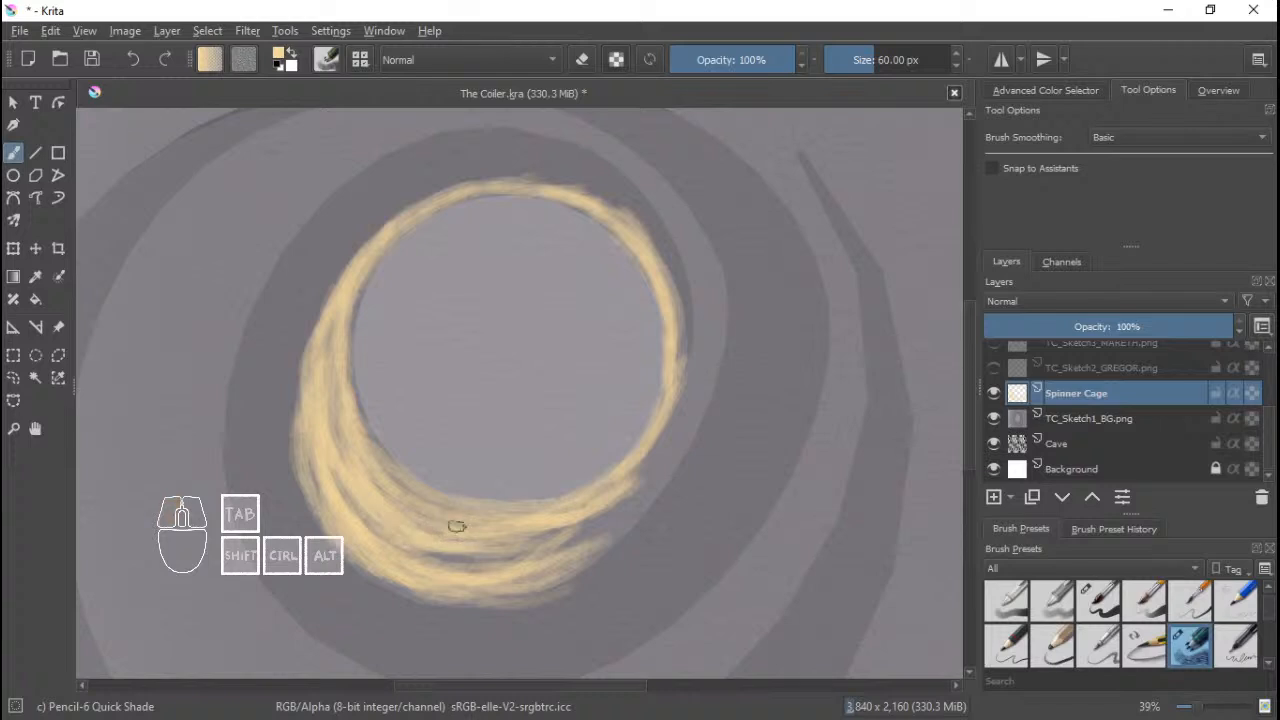
Thicken the ring's lower and lower-right part with curved strokes, sweeping an outer strand up beside its right edge.
mouse_move(357, 488)
left_mouse_down()
mouse_move(519, 552)
mouse_move(540, 548)
left_mouse_up()
left_click_drag(370, 521, 578, 543)
left_click_drag(464, 548, 676, 434)
left_click_drag(511, 541, 677, 386)
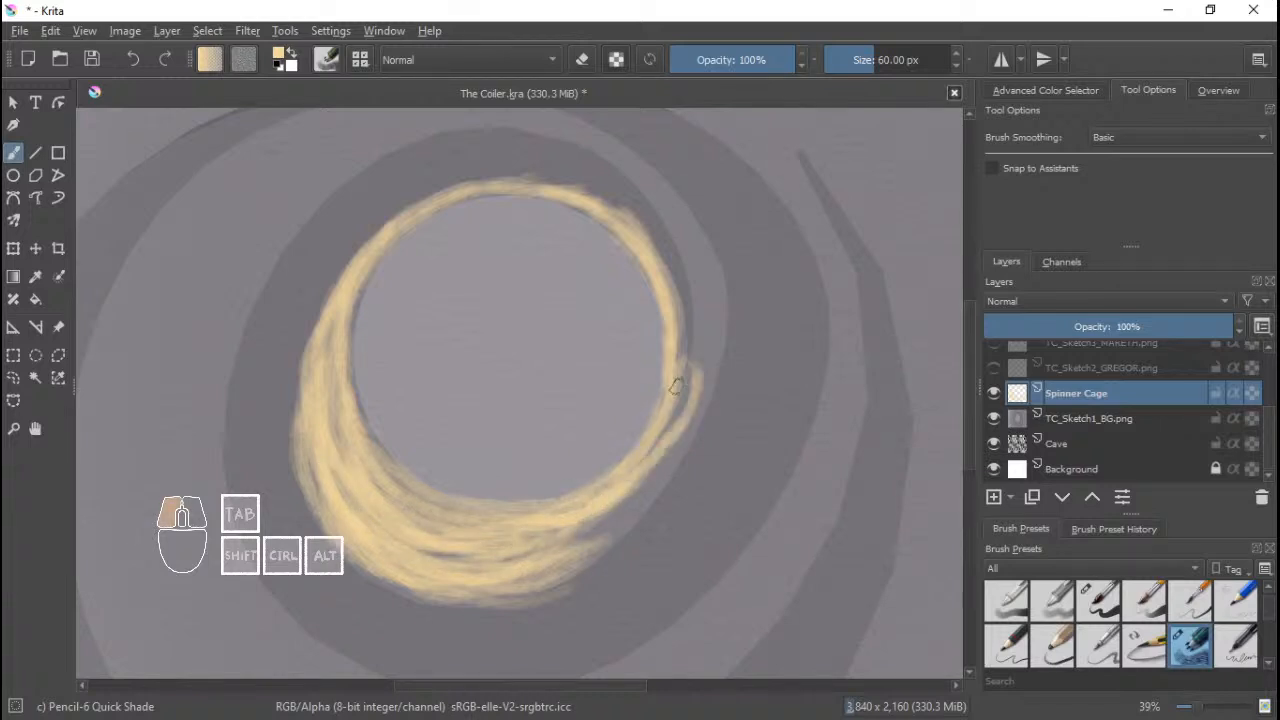
left_click_drag(562, 546, 684, 424)
left_click_drag(608, 541, 701, 374)
mouse_move(659, 482)
left_mouse_down()
mouse_move(689, 382)
mouse_move(674, 331)
mouse_move(680, 420)
mouse_move(712, 320)
mouse_move(684, 234)
left_mouse_up()
mouse_move(686, 402)
left_mouse_down()
mouse_move(680, 237)
mouse_move(699, 318)
left_mouse_up()
mouse_move(702, 394)
left_mouse_down()
mouse_move(717, 331)
mouse_move(699, 243)
left_mouse_up()
scroll(680, 314, "down", 2)
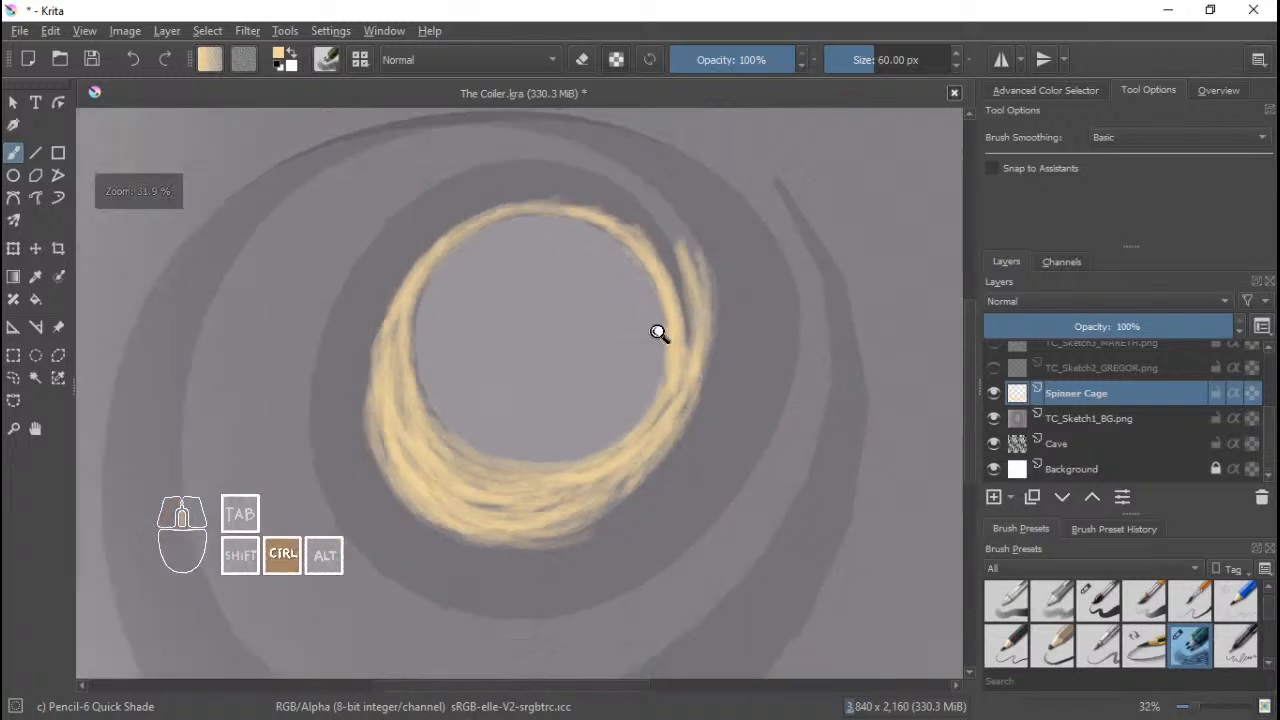
mouse_move(658, 332)
left_mouse_down()
mouse_move(653, 343)
mouse_move(675, 337)
left_mouse_up()
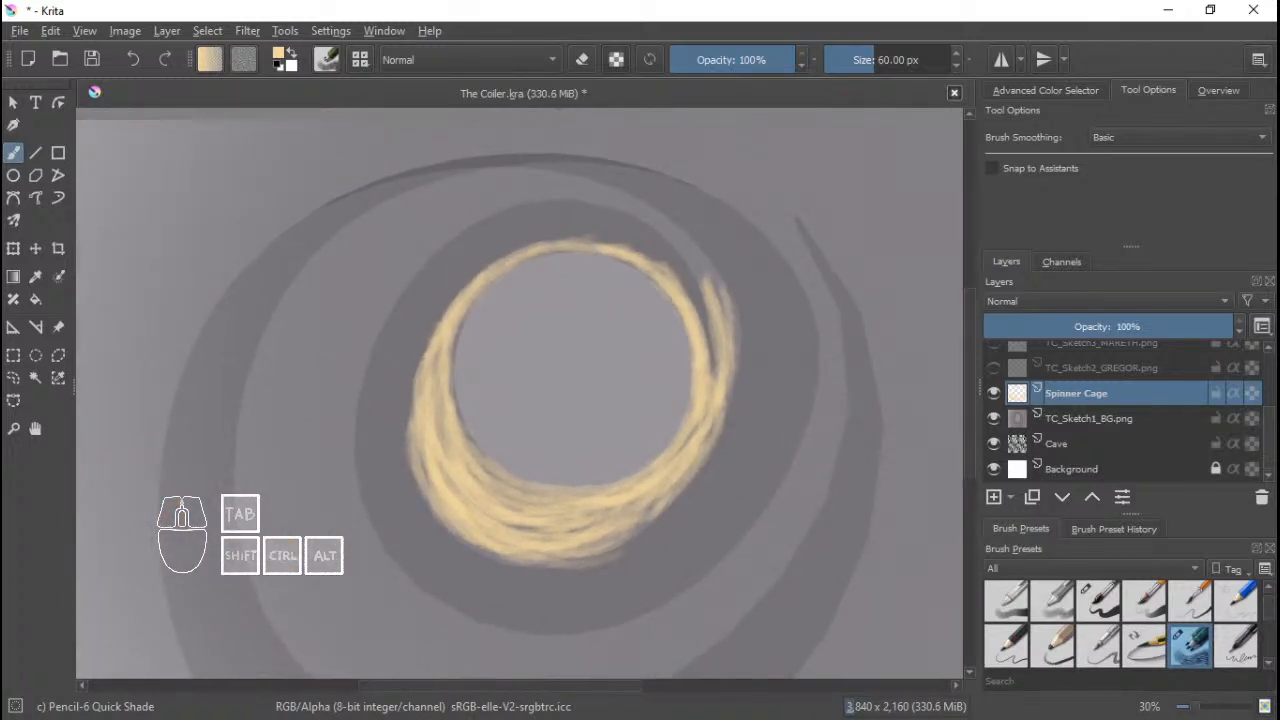
Paint a second pale yellow arc outside the ring's left side with a brush of about 118 px, tapering at both ends.
left_click_drag(490, 196, 347, 389)
left_click_drag(416, 262, 335, 473)
left_click_drag(347, 388, 356, 518)
mouse_move(370, 307)
left_mouse_down()
mouse_move(339, 470)
mouse_move(384, 291)
mouse_move(406, 291)
left_mouse_up()
left_click_drag(436, 240, 337, 458)
left_click_drag(360, 309, 388, 570)
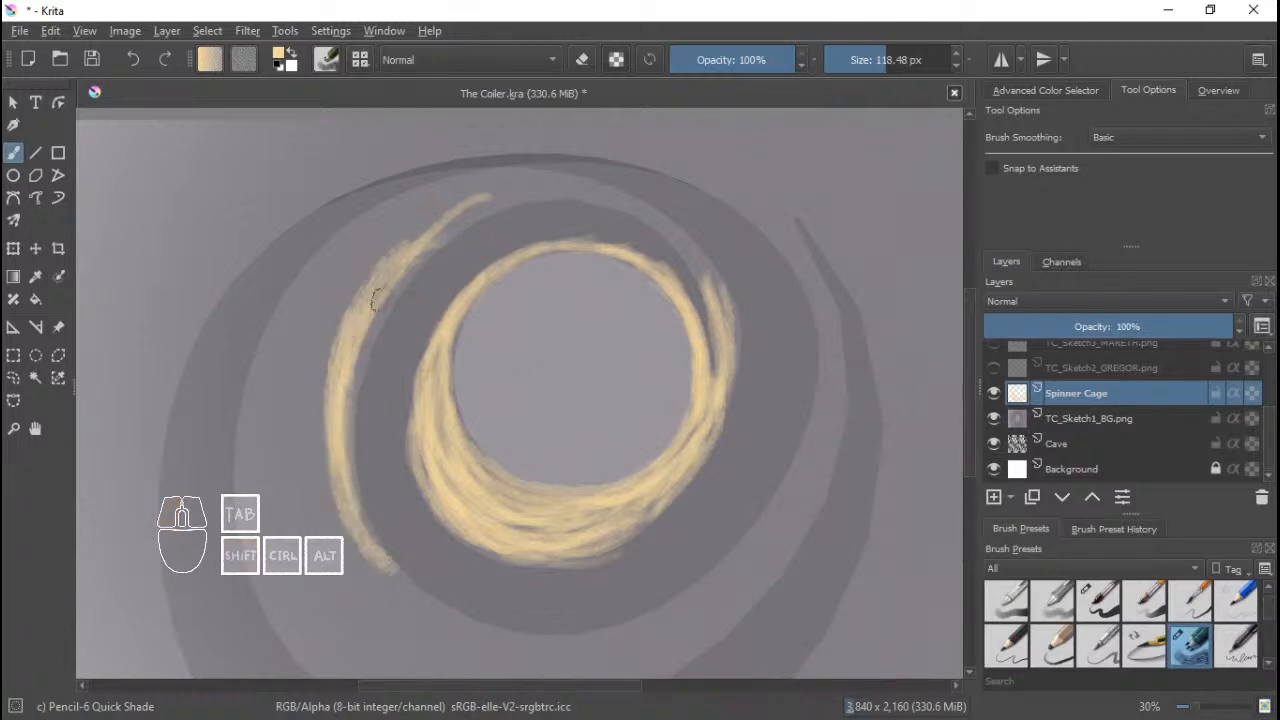
left_click_drag(346, 385, 391, 573)
mouse_move(366, 542)
left_mouse_down()
mouse_move(408, 624)
mouse_move(336, 414)
left_mouse_up()
Carry the outer arc over the top and down to join the ring's right edge, using a 55 px brush for the junction.
mouse_move(366, 300)
left_mouse_down()
mouse_move(357, 360)
mouse_move(440, 220)
mouse_move(598, 192)
mouse_move(563, 192)
left_mouse_up()
mouse_move(580, 194)
left_mouse_down()
mouse_move(646, 212)
mouse_move(684, 254)
left_mouse_up()
left_click_drag(712, 304, 707, 297)
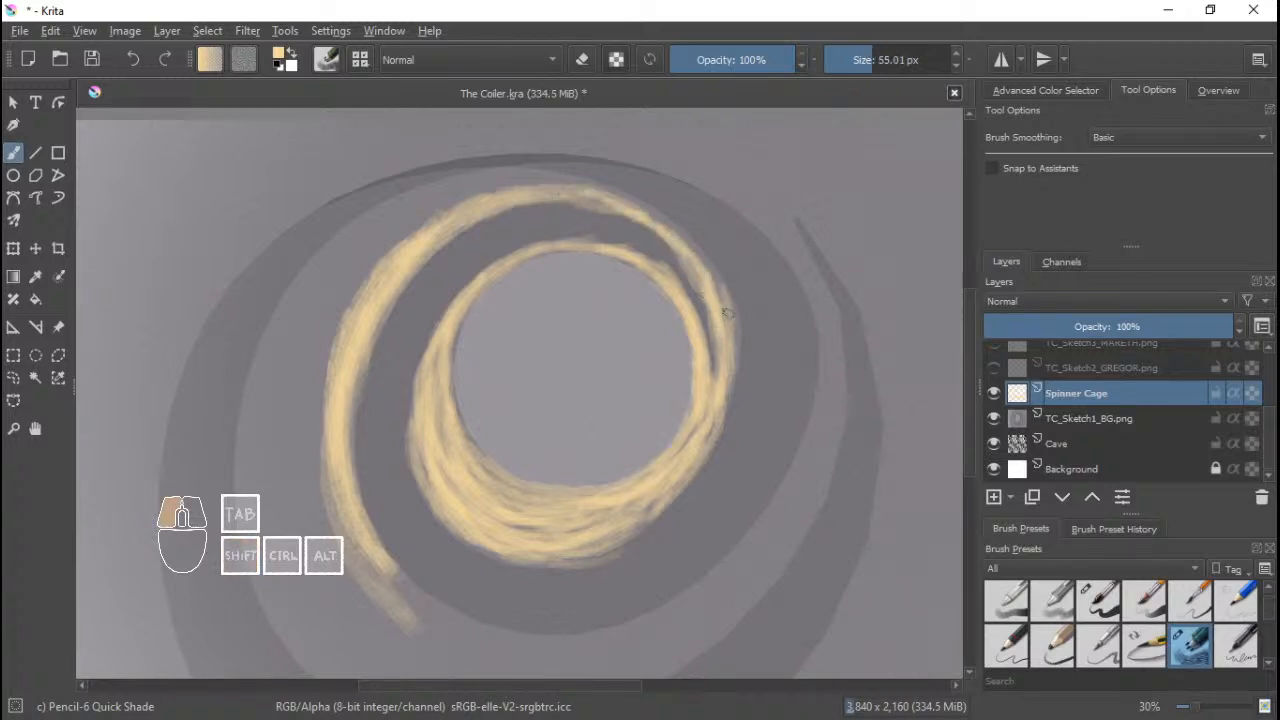
left_click_drag(726, 364, 698, 248)
mouse_move(723, 316)
left_mouse_down()
mouse_move(689, 246)
mouse_move(737, 348)
left_mouse_up()
left_click_drag(731, 342, 716, 394)
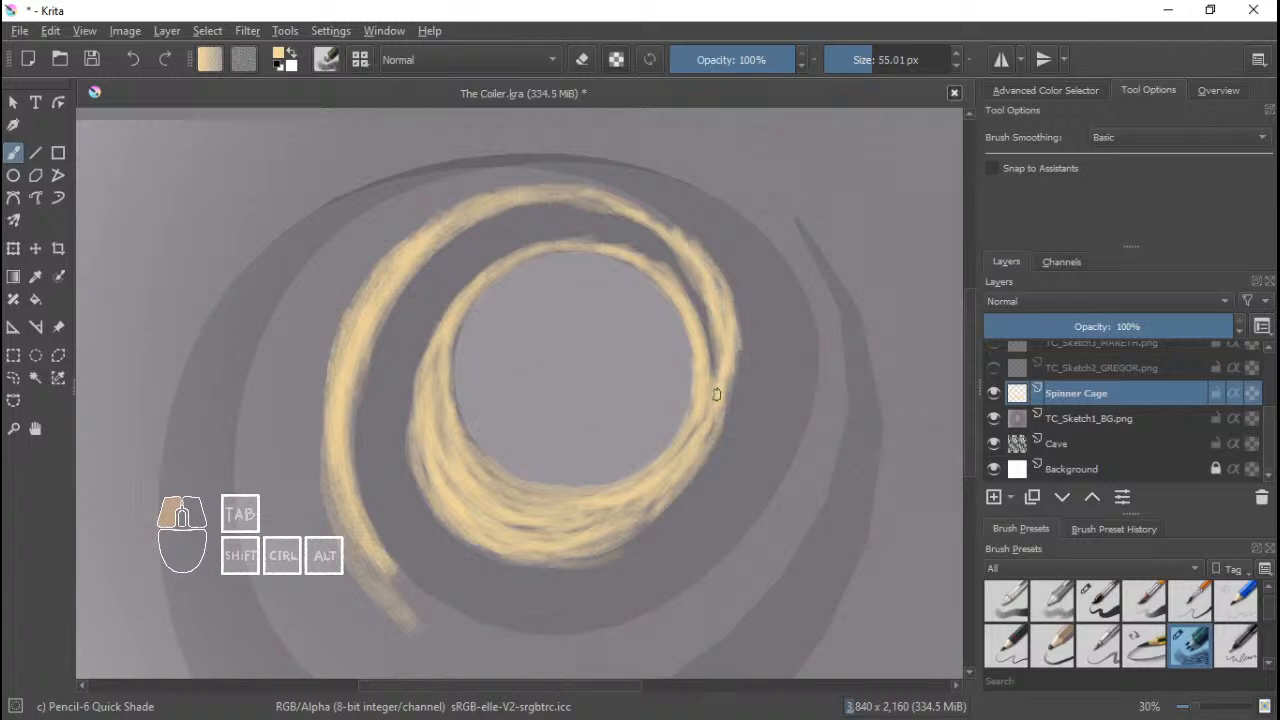
Widen the outer arc outward along its top and upper-left part with overlapping curved strokes from a 64.50 px brush.
mouse_move(672, 236)
left_mouse_down()
mouse_move(596, 195)
mouse_move(434, 202)
mouse_move(405, 250)
left_mouse_up()
left_click_drag(452, 208, 368, 270)
left_click_drag(391, 260, 412, 260)
mouse_move(474, 190)
left_mouse_down()
mouse_move(344, 284)
mouse_move(394, 237)
mouse_move(383, 240)
mouse_move(320, 300)
mouse_move(329, 271)
mouse_move(390, 220)
mouse_move(500, 192)
mouse_move(403, 234)
mouse_move(543, 190)
mouse_move(369, 226)
mouse_move(586, 191)
mouse_move(634, 209)
mouse_move(582, 190)
left_mouse_up()
mouse_move(582, 190)
left_mouse_down()
mouse_move(551, 183)
mouse_move(582, 178)
left_mouse_up()
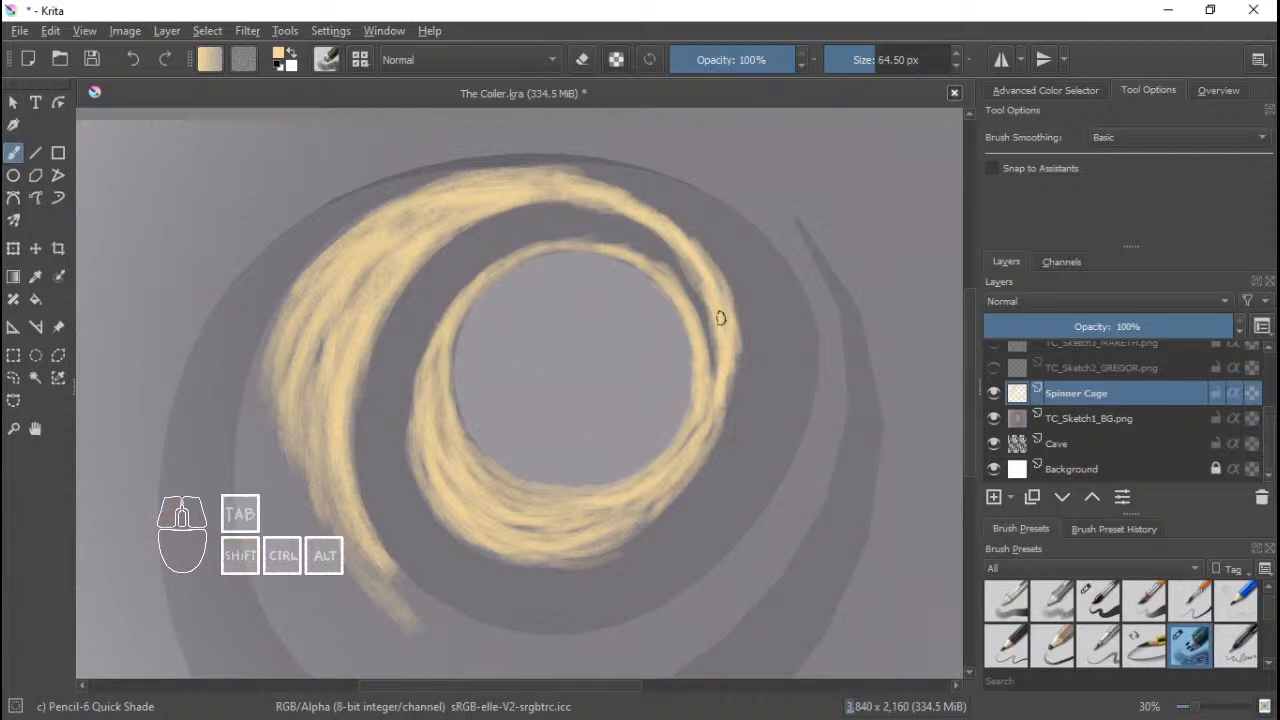
Retouch where the outer arc meets the ring's right edge, undoing recent strokes and repainting the junction.
left_click_drag(727, 355, 707, 422)
left_click_drag(715, 296, 714, 374)
left_click_drag(710, 388, 704, 414)
key("ctrl+z")
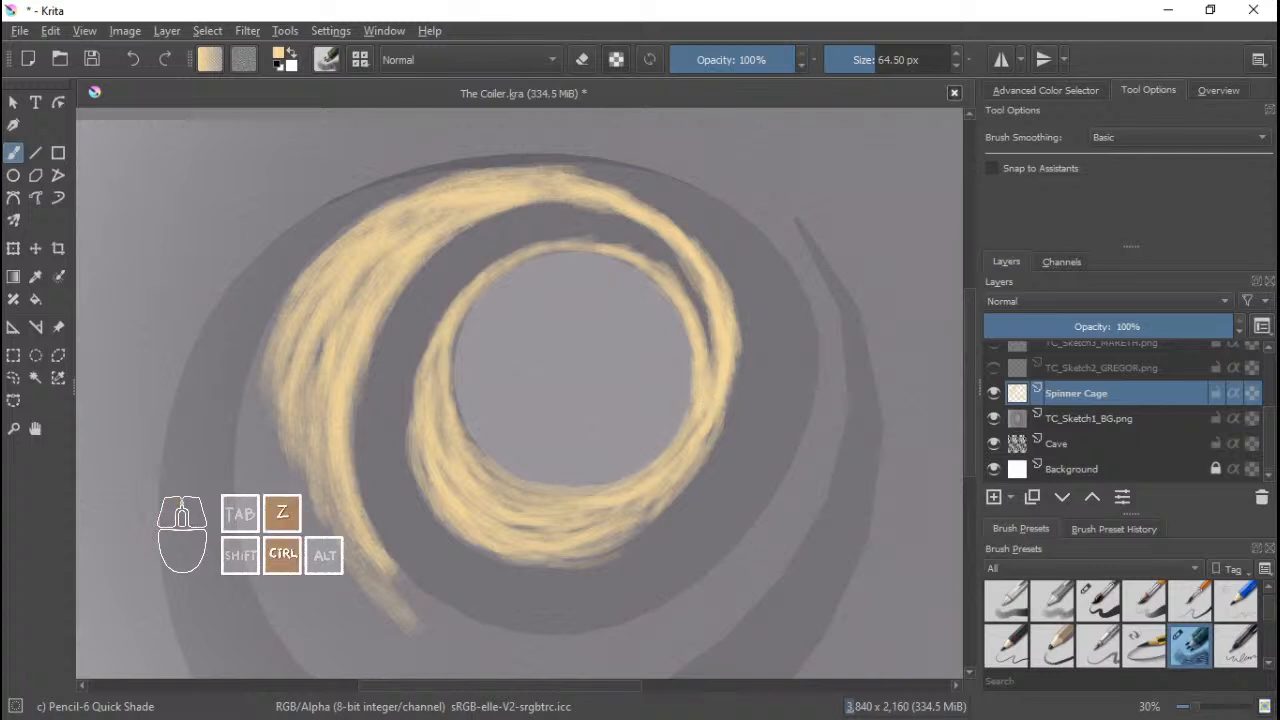
key("ctrl+z")
mouse_move(722, 334)
left_mouse_down()
mouse_move(703, 400)
mouse_move(712, 314)
left_mouse_up()
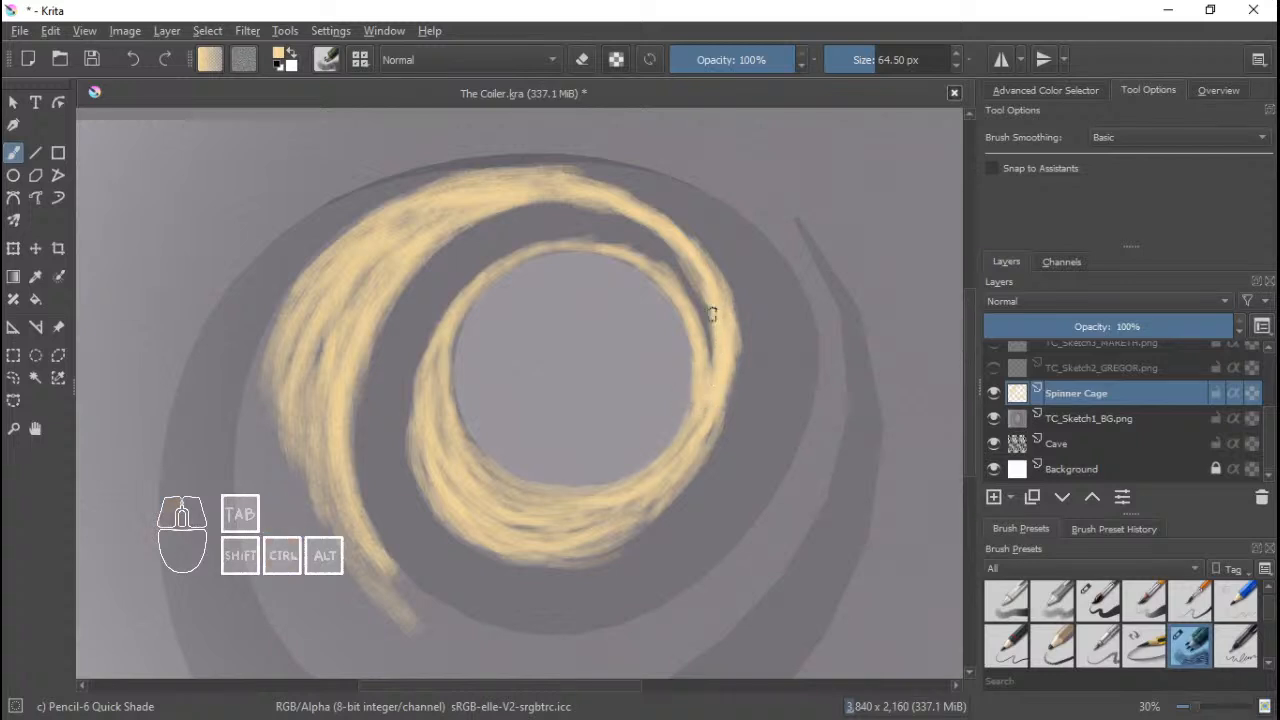
Thicken the ring's inner edge along the left, lower-left and bottom rim of the central circle.
mouse_move(465, 313)
left_mouse_down()
mouse_move(456, 445)
mouse_move(508, 491)
left_mouse_up()
mouse_move(453, 388)
left_mouse_down()
mouse_move(508, 487)
mouse_move(492, 473)
left_mouse_up()
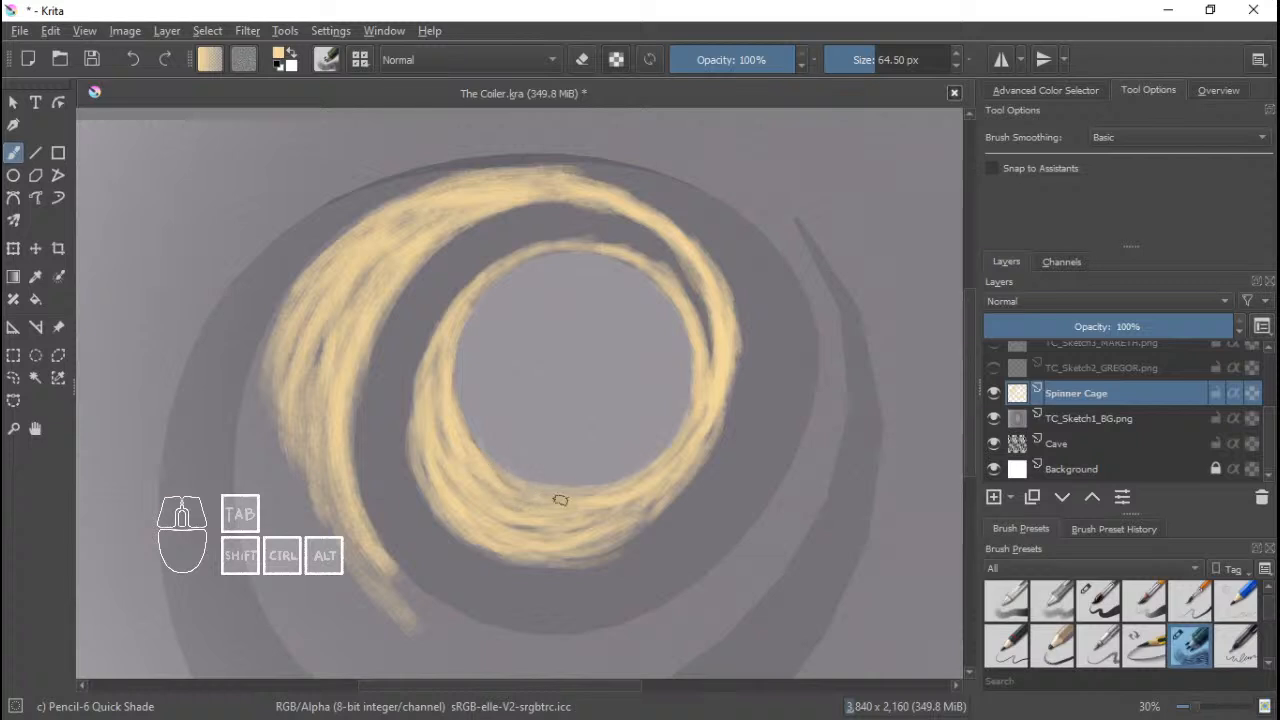
mouse_move(560, 500)
left_mouse_down()
mouse_move(600, 492)
mouse_move(443, 417)
mouse_move(447, 351)
mouse_move(494, 277)
left_mouse_up()
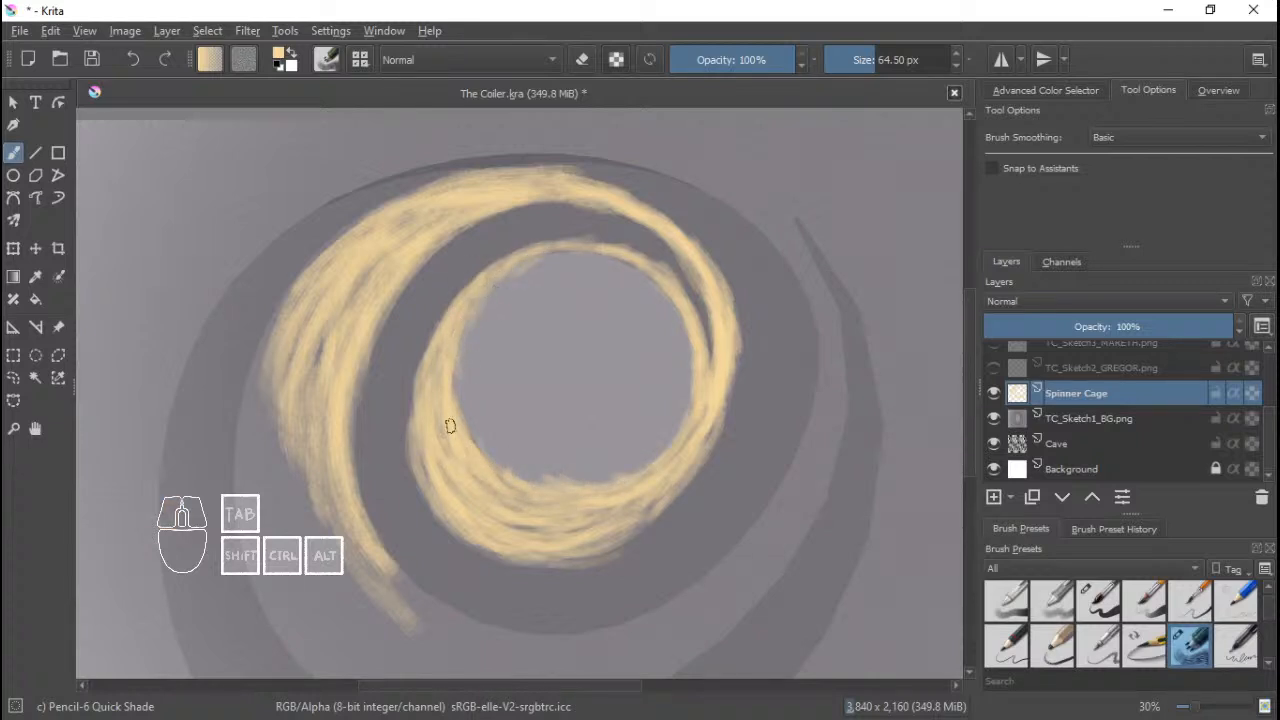
left_click_drag(450, 426, 509, 505)
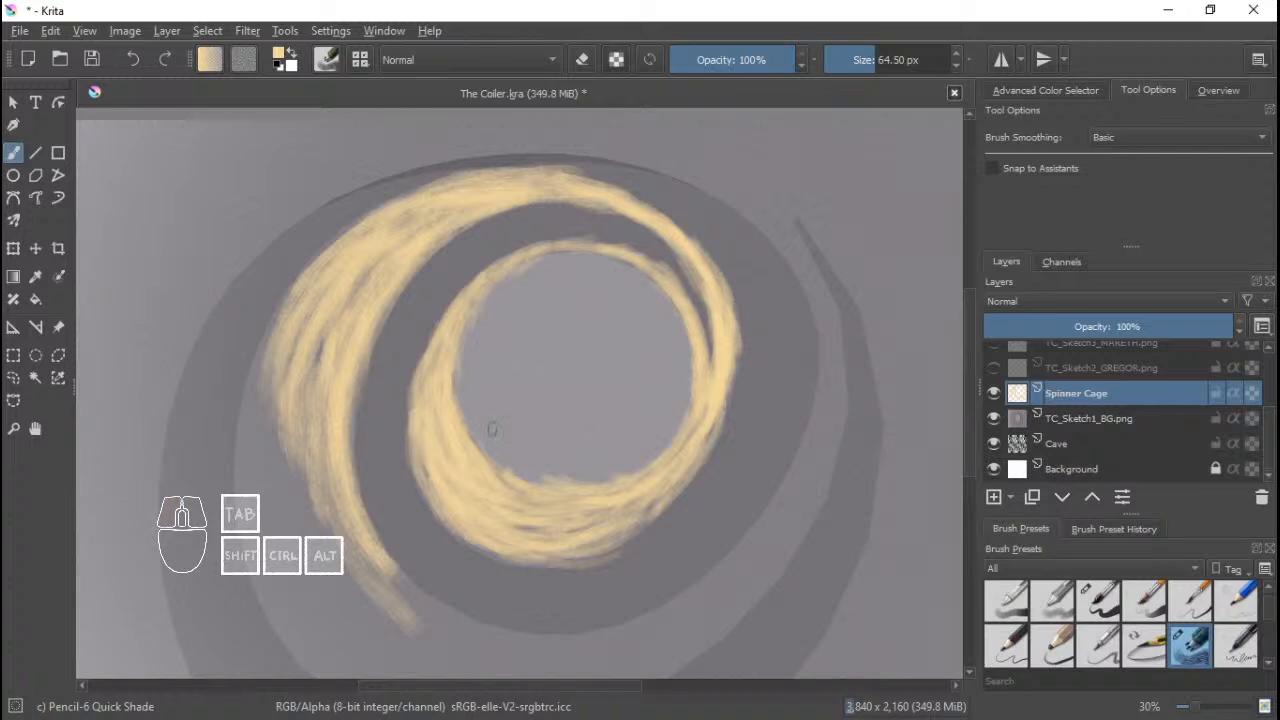
mouse_move(540, 357)
left_mouse_down()
mouse_move(560, 394)
mouse_move(534, 406)
mouse_move(515, 370)
left_mouse_up()
Broaden the outer arc's left side and extend it down toward the lower left with long curved strokes from a 124.24 px brush.
mouse_move(376, 361)
left_mouse_down()
mouse_move(372, 533)
mouse_move(404, 548)
left_mouse_up()
left_click_drag(336, 390, 384, 550)
left_click_drag(333, 420, 372, 548)
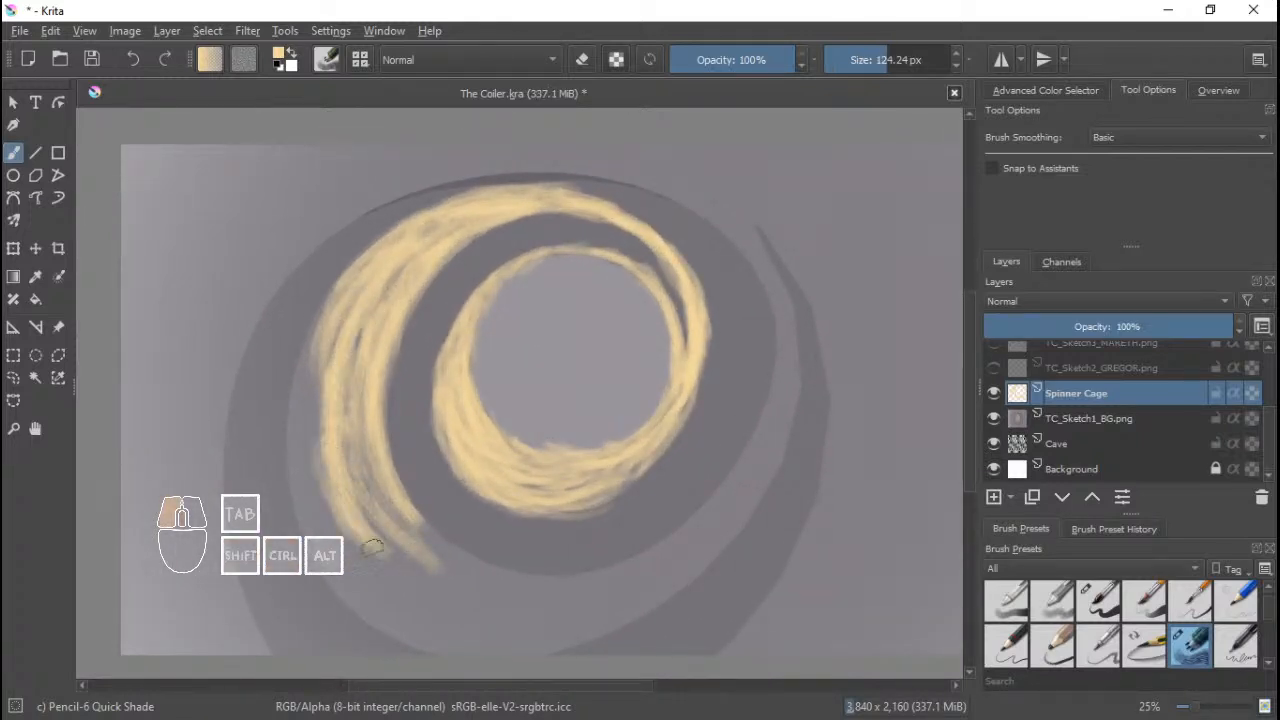
left_click_drag(324, 312, 320, 497)
left_click_drag(312, 365, 350, 548)
left_click_drag(303, 414, 366, 586)
left_click_drag(306, 440, 376, 608)
left_click_drag(306, 383, 352, 586)
left_click_drag(308, 400, 372, 590)
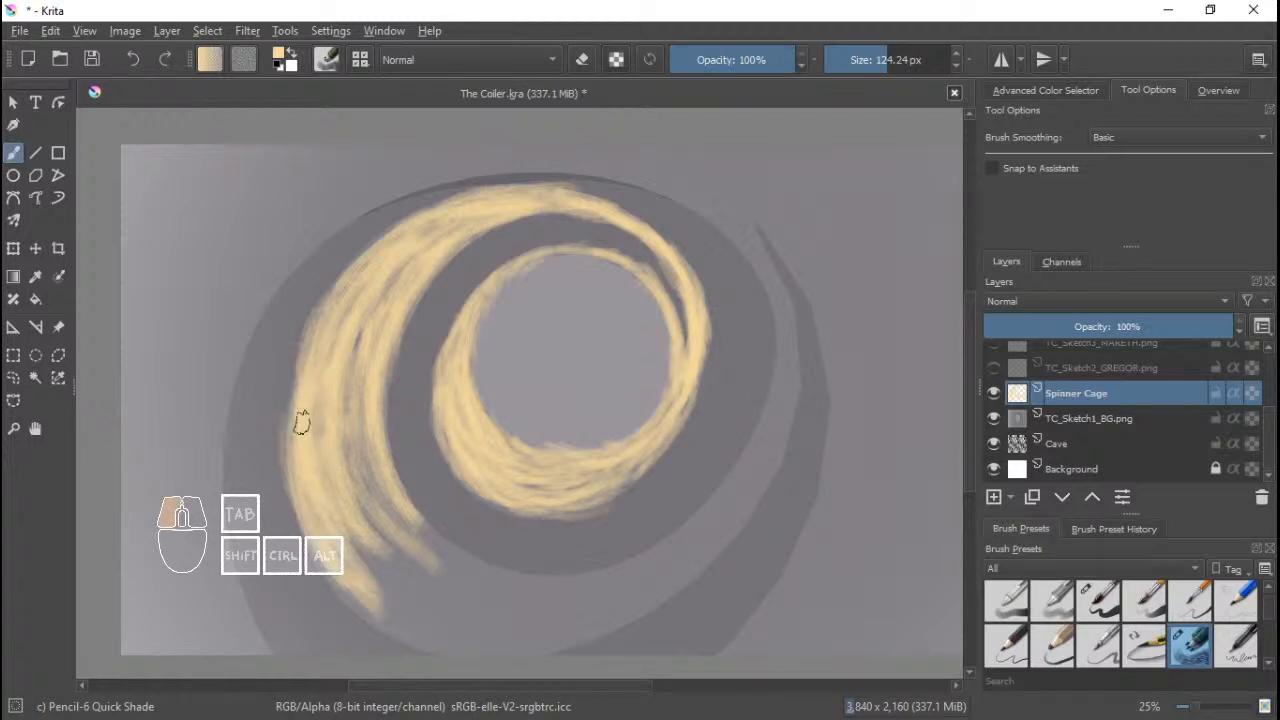
Sweep the outer band along the canvas bottom beneath the ring and up its right side as a tapering strand.
mouse_move(301, 422)
left_mouse_down()
mouse_move(331, 314)
mouse_move(391, 263)
mouse_move(443, 403)
mouse_move(420, 391)
mouse_move(398, 333)
left_mouse_up()
mouse_move(317, 363)
left_mouse_down()
mouse_move(480, 456)
mouse_move(404, 460)
mouse_move(340, 437)
mouse_move(395, 428)
mouse_move(487, 484)
mouse_move(343, 435)
mouse_move(427, 489)
mouse_move(405, 492)
mouse_move(560, 441)
mouse_move(337, 378)
mouse_move(472, 457)
mouse_move(502, 456)
mouse_move(460, 481)
mouse_move(597, 412)
left_mouse_up()
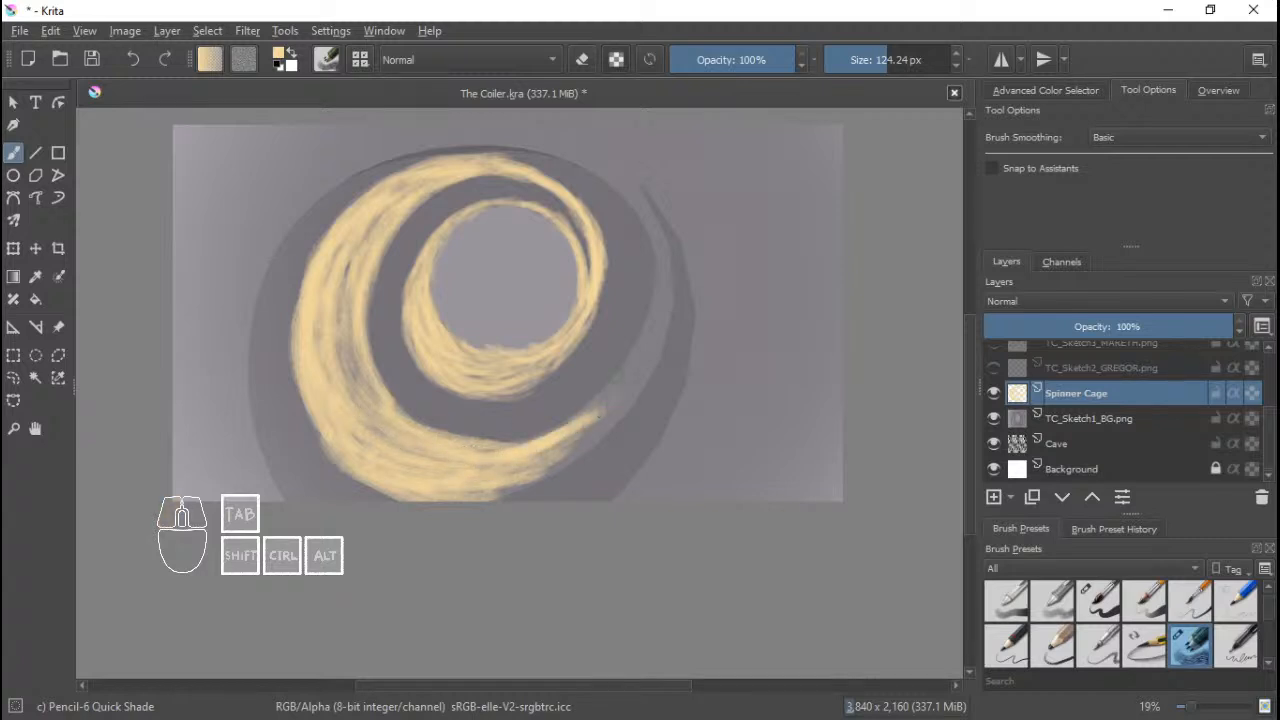
mouse_move(548, 462)
left_mouse_down()
mouse_move(635, 388)
mouse_move(596, 415)
mouse_move(655, 330)
mouse_move(632, 365)
mouse_move(661, 267)
mouse_move(627, 177)
mouse_move(656, 250)
left_mouse_up()
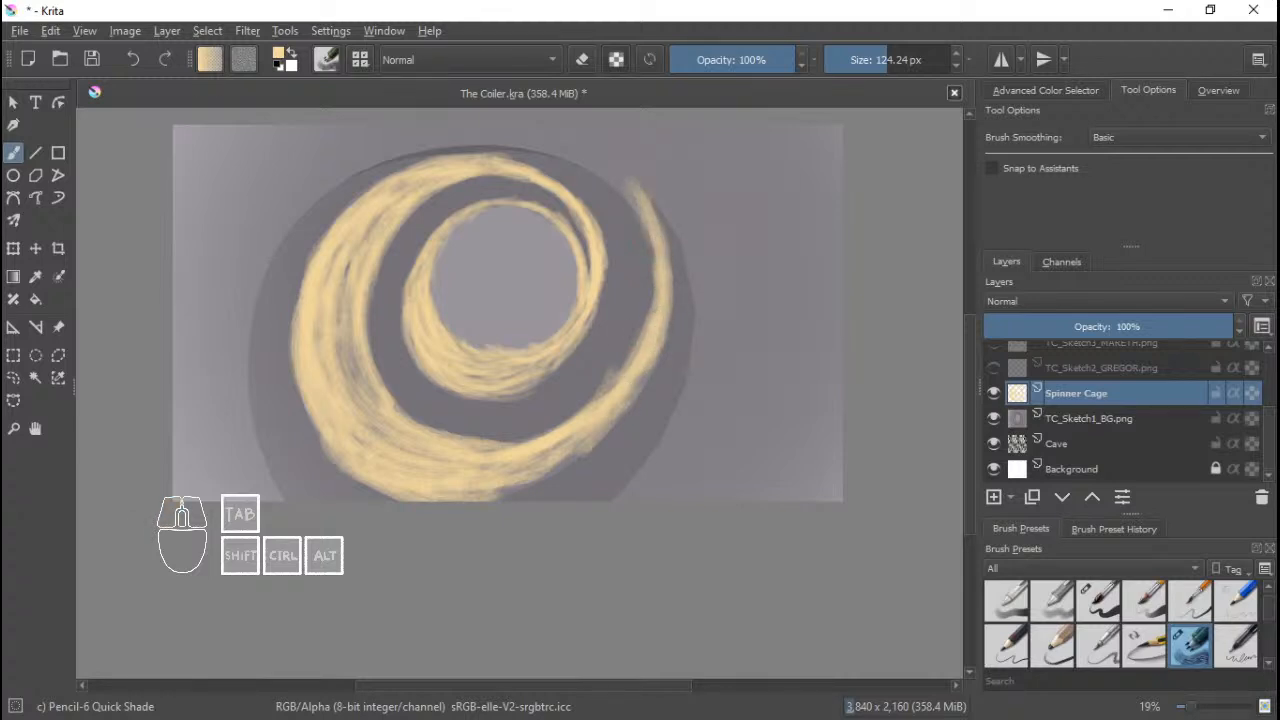
Enlarge the brush to 237.89 px and cover the canvas's left edge with broad curved strokes following the spiral.
left_click_drag(266, 191, 290, 189, "shift")
left_click_drag(238, 138, 171, 190)
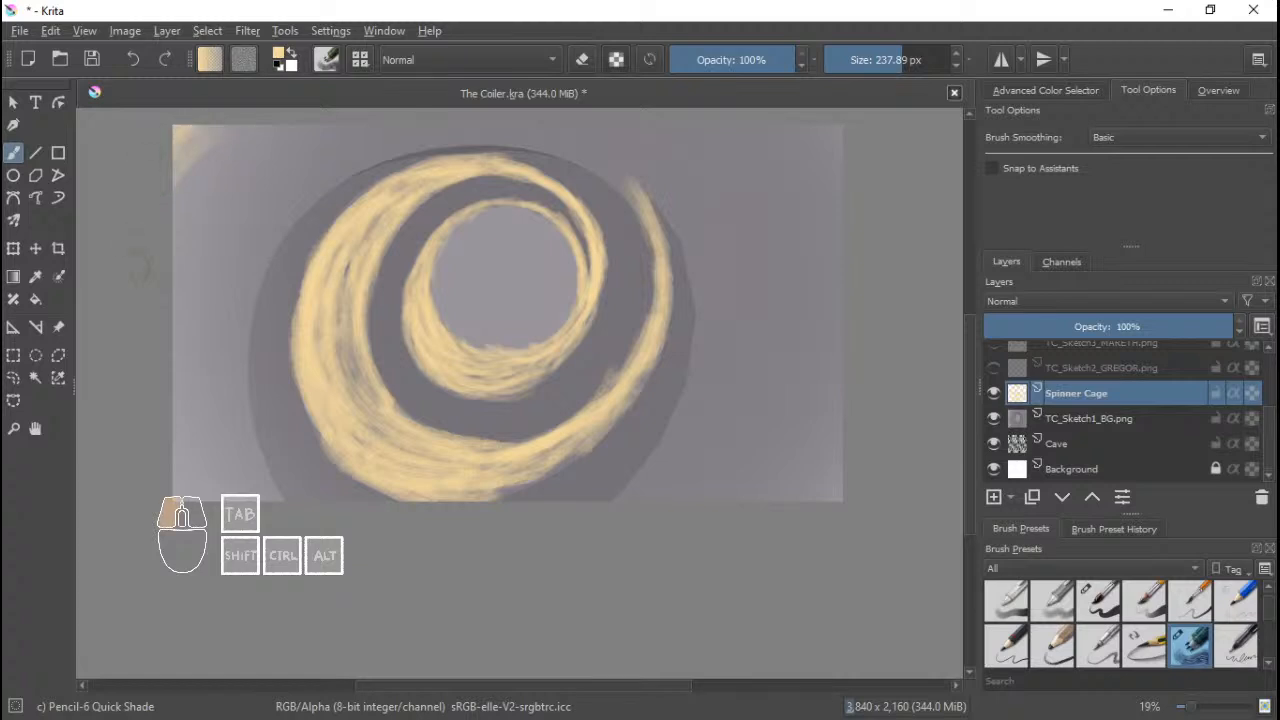
mouse_move(140, 265)
left_mouse_down()
mouse_move(178, 193)
mouse_move(179, 211)
mouse_move(238, 172)
mouse_move(247, 232)
left_mouse_up()
mouse_move(282, 168)
left_mouse_down()
mouse_move(262, 186)
mouse_move(236, 572)
left_mouse_up()
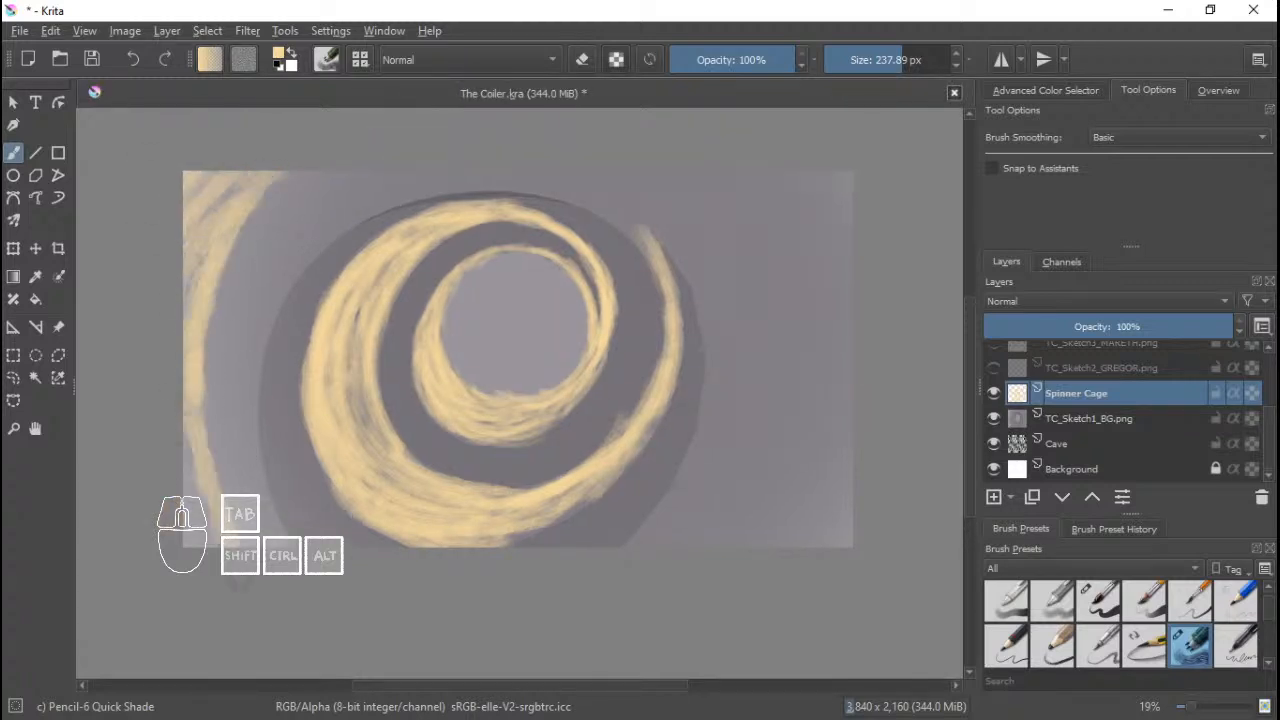
left_click_drag(214, 278, 204, 545)
left_click_drag(198, 372, 250, 532)
mouse_move(213, 312)
left_mouse_down()
mouse_move(220, 446)
mouse_move(259, 520)
mouse_move(228, 364)
mouse_move(234, 377)
mouse_move(274, 232)
left_mouse_up()
mouse_move(227, 350)
left_mouse_down()
mouse_move(210, 408)
mouse_move(226, 232)
left_mouse_up()
left_click_drag(309, 179, 226, 434)
left_click_drag(307, 233, 237, 468)
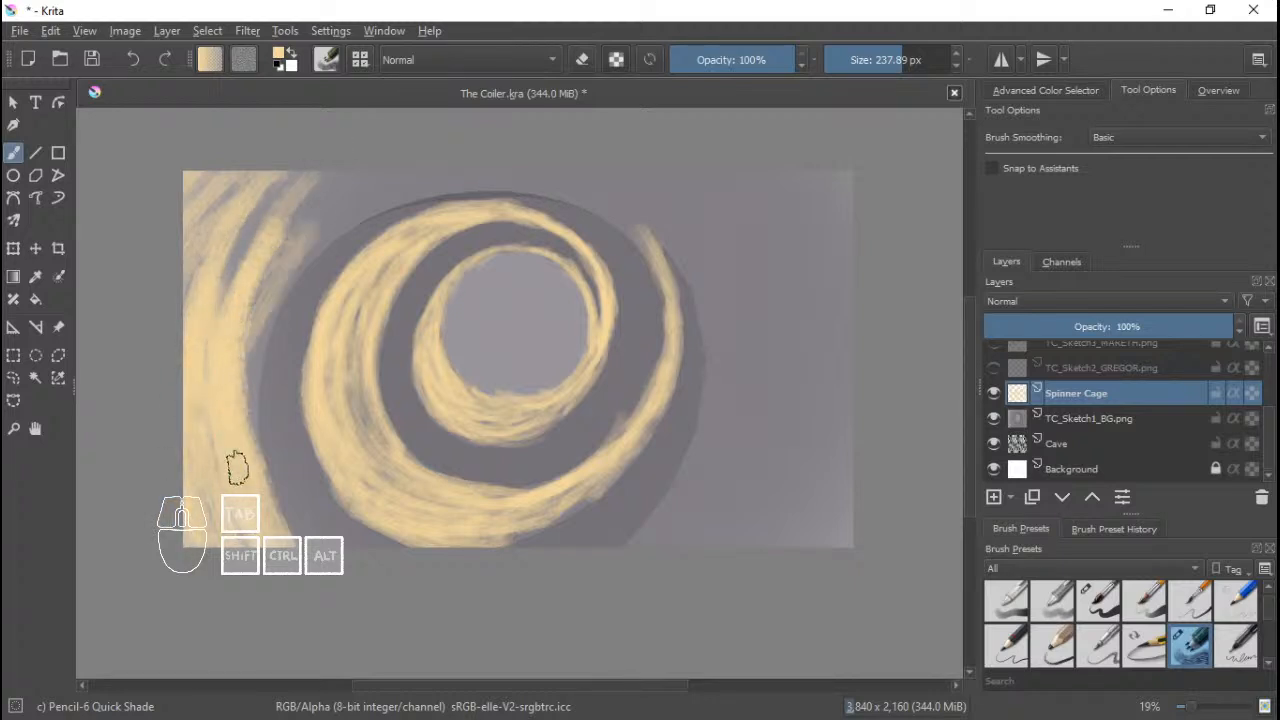
Extend the broad strokes across the upper-left area and along the canvas top to the right strand's tip, undoing the last strokes.
mouse_move(243, 309)
left_mouse_down()
mouse_move(235, 400)
mouse_move(318, 208)
left_mouse_up()
mouse_move(386, 184)
left_mouse_down()
mouse_move(257, 306)
mouse_move(368, 192)
mouse_move(237, 417)
mouse_move(223, 266)
mouse_move(183, 298)
mouse_move(325, 180)
left_mouse_up()
left_click_drag(325, 180, 216, 385)
mouse_move(300, 183)
left_mouse_down()
mouse_move(443, 140)
mouse_move(333, 185)
mouse_move(480, 147)
mouse_move(341, 210)
mouse_move(400, 187)
mouse_move(252, 282)
mouse_move(466, 165)
mouse_move(261, 299)
mouse_move(460, 178)
left_mouse_up()
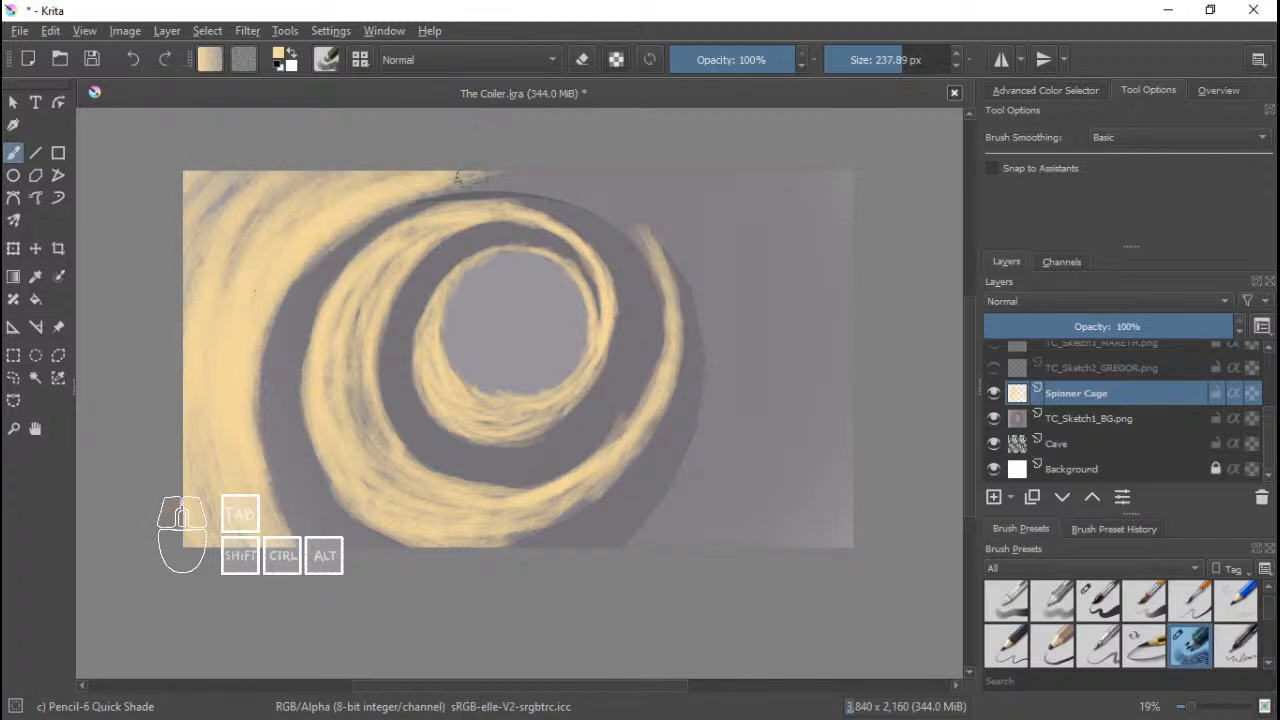
mouse_move(380, 200)
left_mouse_down()
mouse_move(560, 158)
mouse_move(645, 178)
mouse_move(557, 170)
mouse_move(660, 208)
mouse_move(640, 230)
mouse_move(612, 218)
mouse_move(660, 283)
left_mouse_up()
key("ctrl+z")
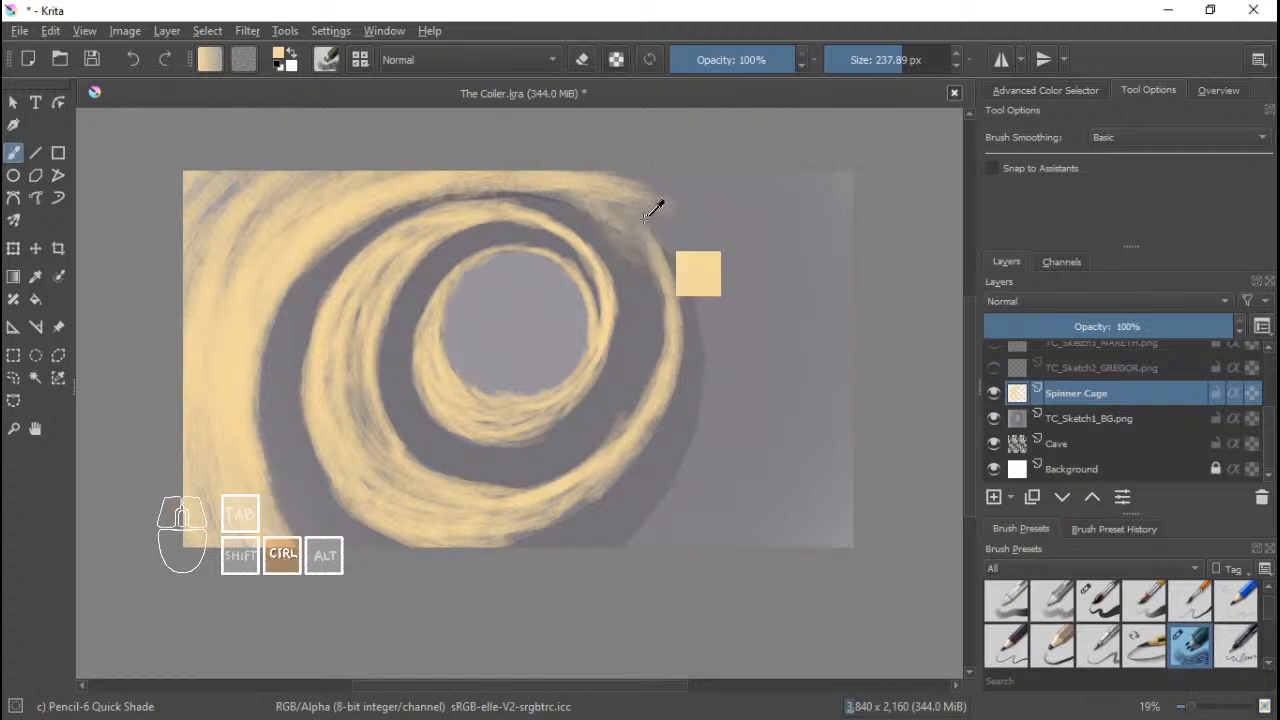
key("ctrl+z")
key("ctrl+z")
Blend the top band into the right strand's tip with a 108.36 px brush and fill gaps in the upper-left corner.
left_click_drag(635, 193, 563, 191)
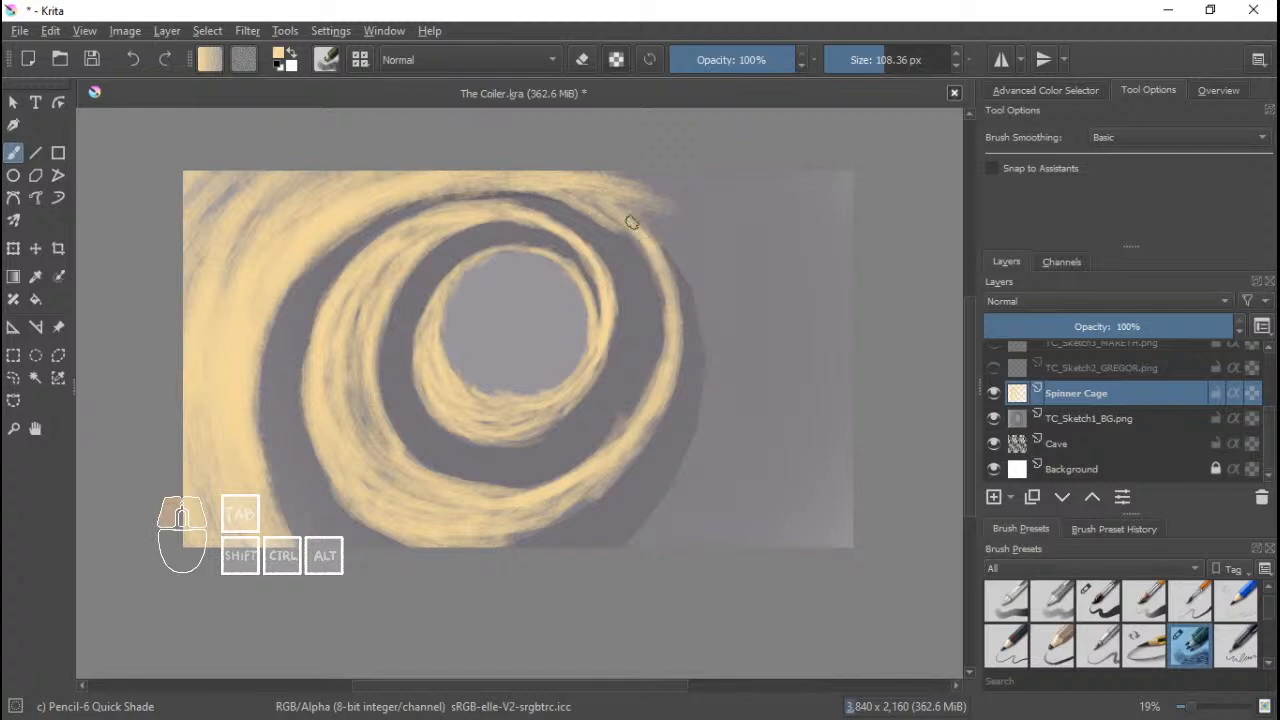
left_click_drag(631, 223, 587, 188)
left_click_drag(572, 194, 627, 227)
left_click_drag(640, 240, 658, 270)
left_click_drag(592, 193, 518, 196)
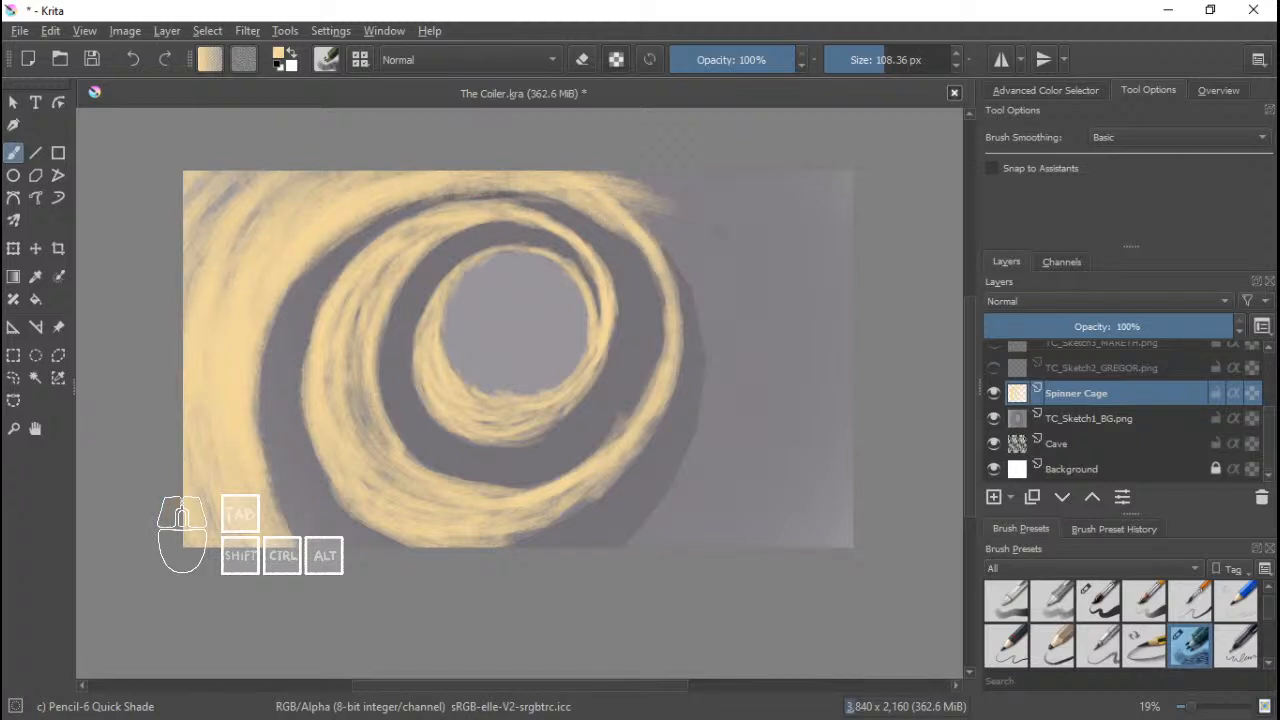
mouse_move(256, 184)
left_mouse_down()
mouse_move(225, 206)
mouse_move(197, 270)
left_mouse_up()
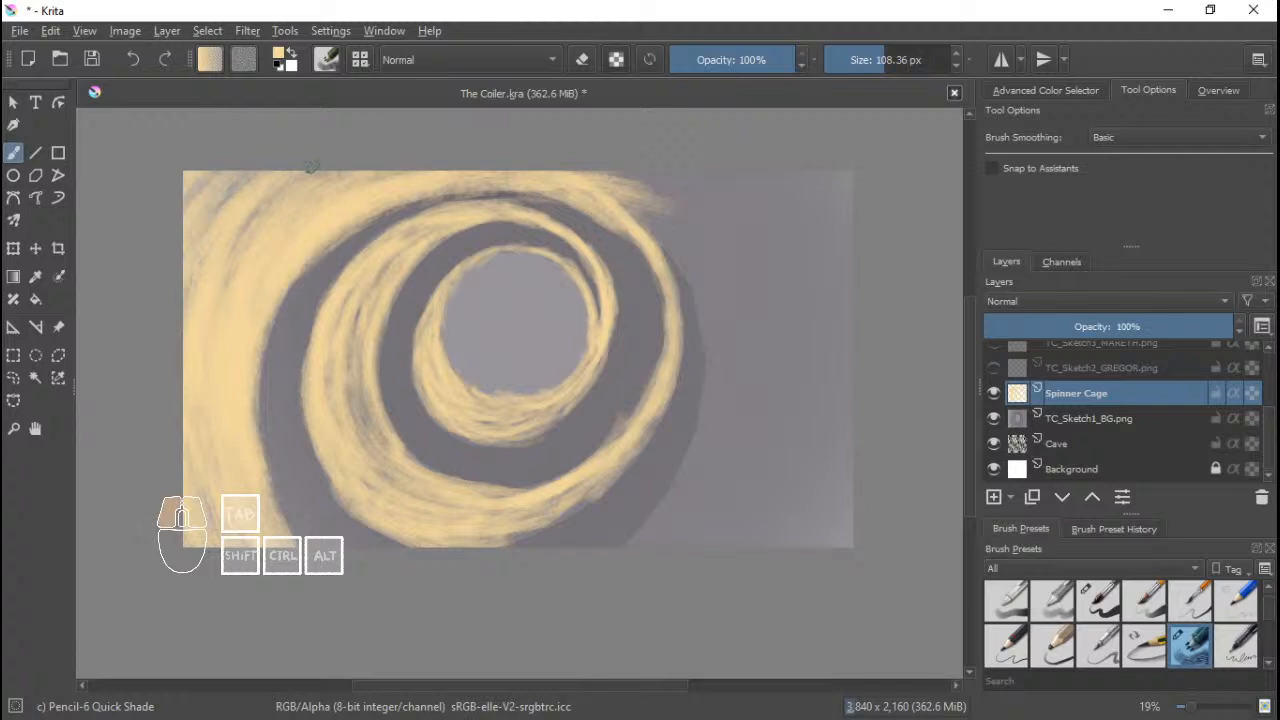
left_click_drag(312, 168, 262, 212)
Sweep strands from the top band down the outer right side with a 155.11 px brush, undoing and repainting the inner ones.
mouse_move(647, 219)
left_mouse_down()
mouse_move(694, 218)
mouse_move(748, 345)
mouse_move(745, 355)
mouse_move(696, 303)
mouse_move(716, 376)
mouse_move(641, 560)
mouse_move(721, 308)
left_mouse_up()
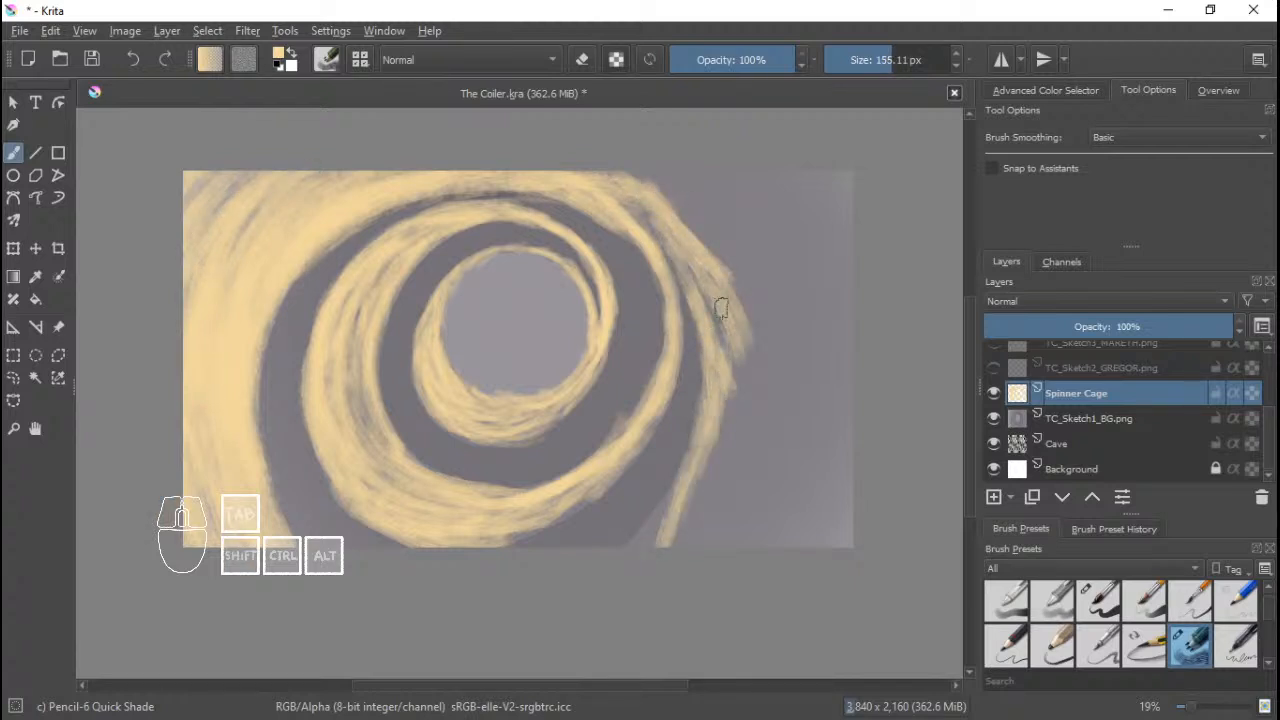
key("ctrl+z")
key("ctrl+z")
key("ctrl+z")
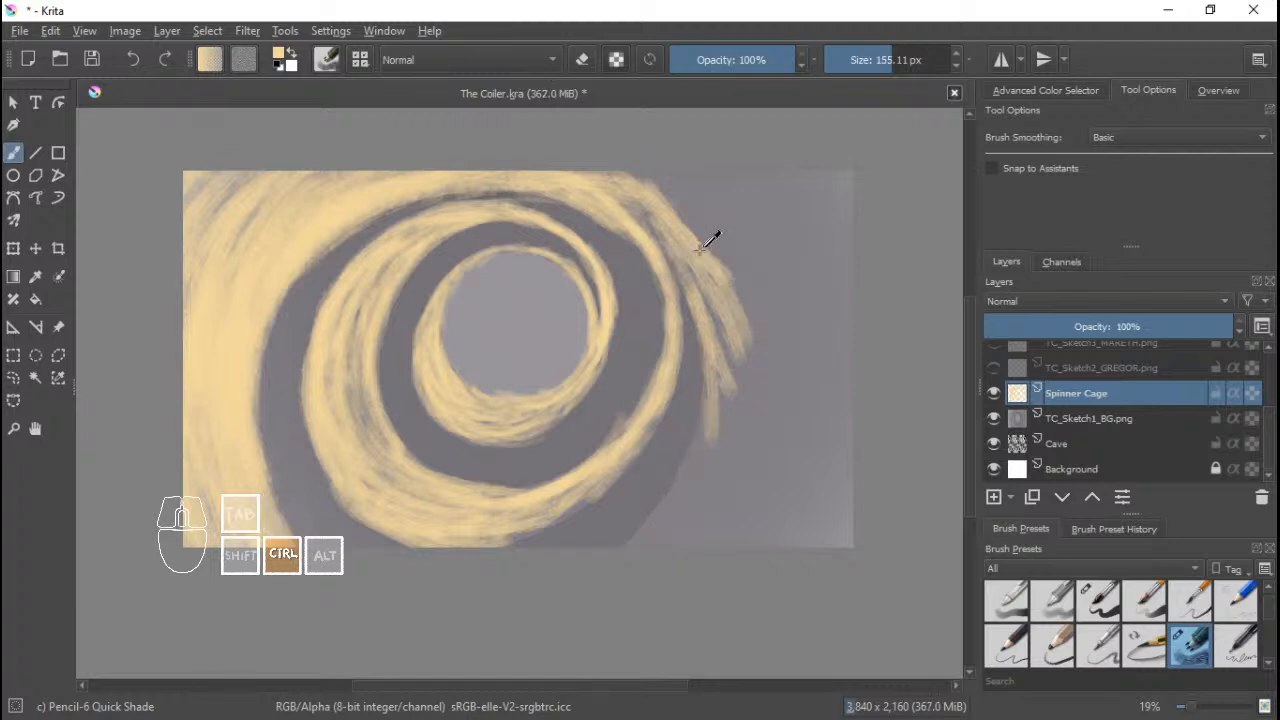
mouse_move(648, 213)
left_mouse_down()
mouse_move(684, 257)
mouse_move(708, 368)
left_mouse_up()
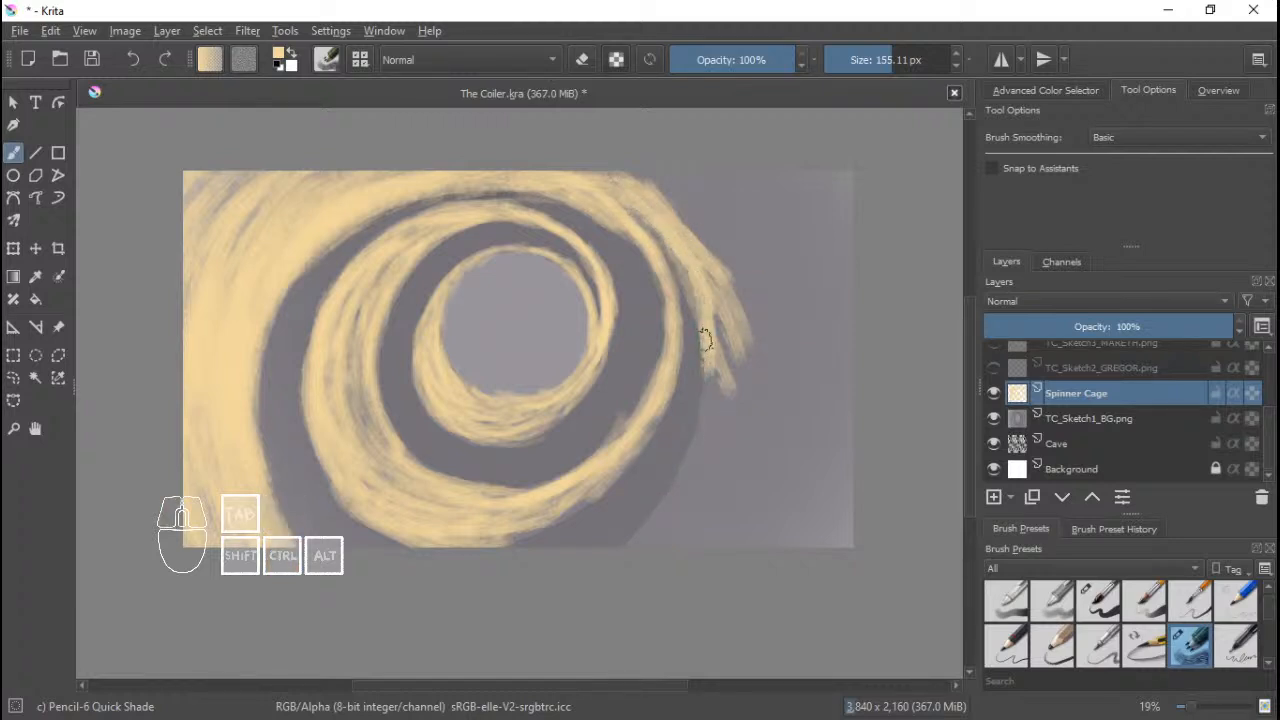
mouse_move(705, 292)
left_mouse_down()
mouse_move(711, 377)
mouse_move(701, 304)
mouse_move(648, 208)
mouse_move(683, 261)
mouse_move(716, 472)
left_mouse_up()
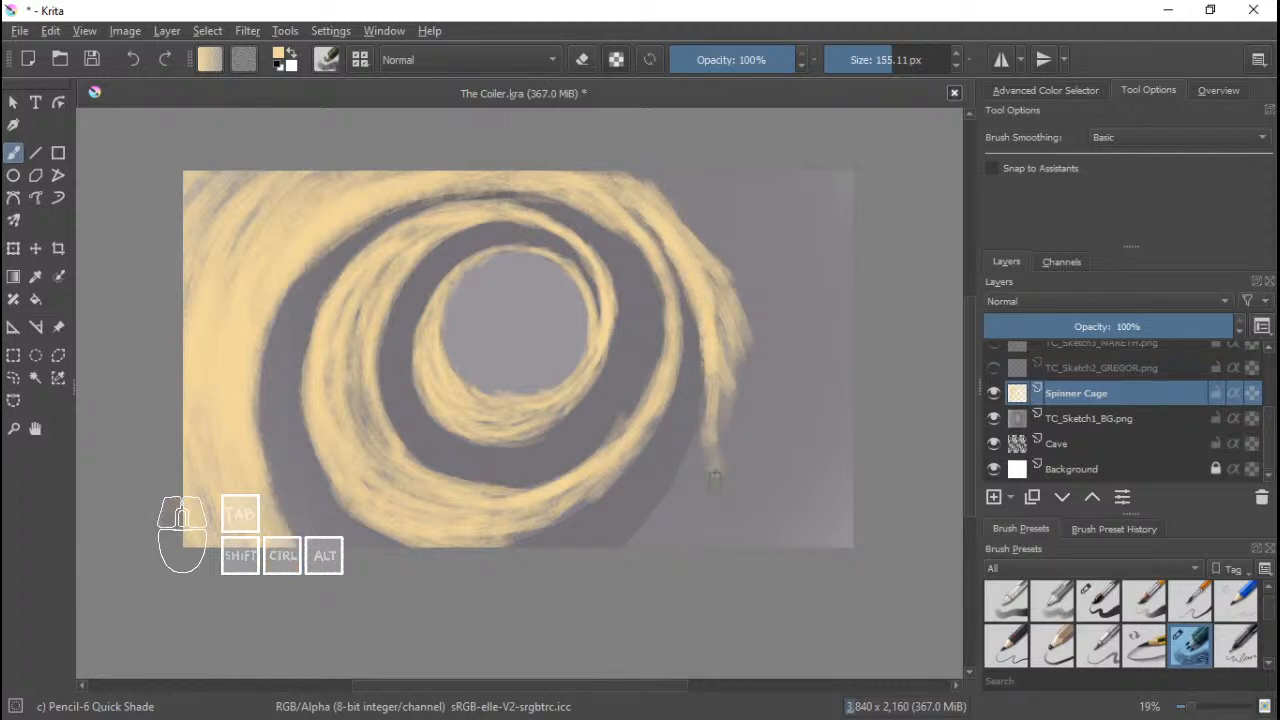
Enlarge the brush to 275.96 px, fill the canvas's right side with broad curved strokes and shape their inner edge down to the bottom.
left_click_drag(808, 339, 880, 339, "shift")
mouse_move(749, 251)
left_mouse_down()
mouse_move(700, 470)
mouse_move(709, 486)
mouse_move(746, 475)
mouse_move(718, 520)
mouse_move(625, 177)
mouse_move(766, 443)
mouse_move(745, 516)
mouse_move(808, 266)
mouse_move(830, 518)
mouse_move(848, 317)
mouse_move(832, 198)
mouse_move(785, 245)
mouse_move(843, 237)
mouse_move(846, 325)
left_mouse_up()
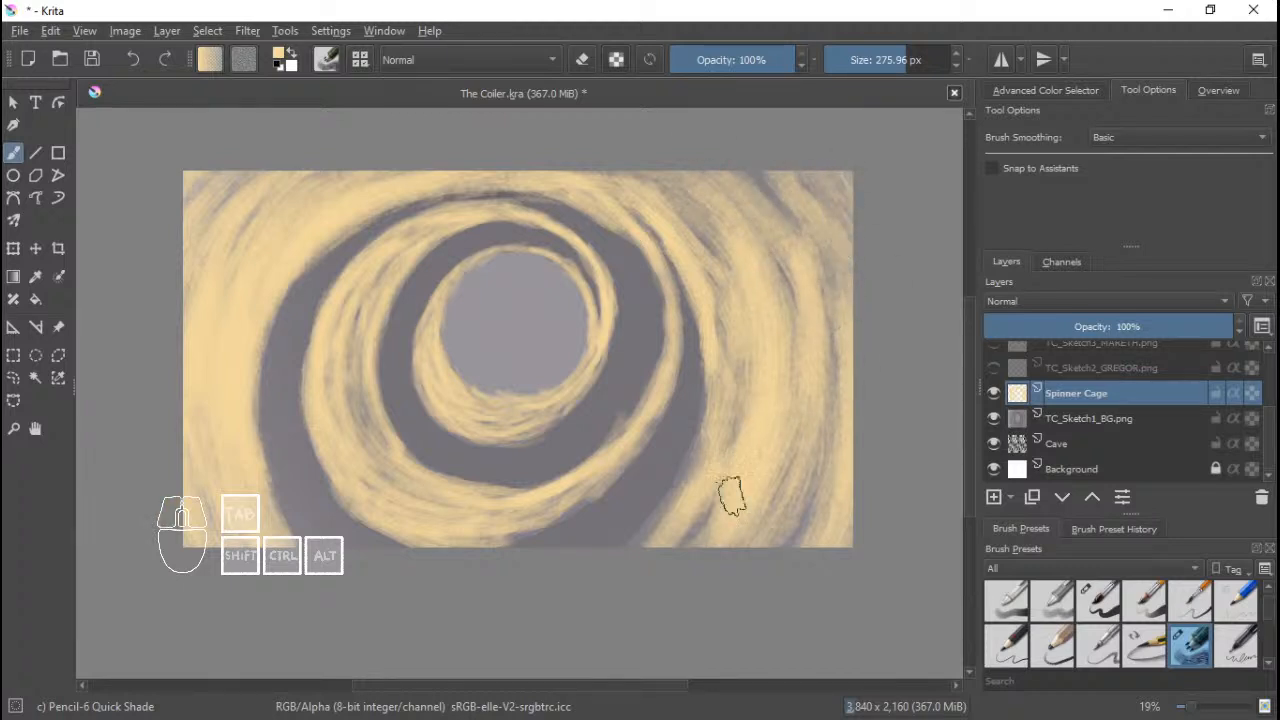
left_click_drag(731, 494, 685, 543)
mouse_move(684, 482)
left_mouse_down()
mouse_move(624, 585)
mouse_move(718, 432)
left_mouse_up()
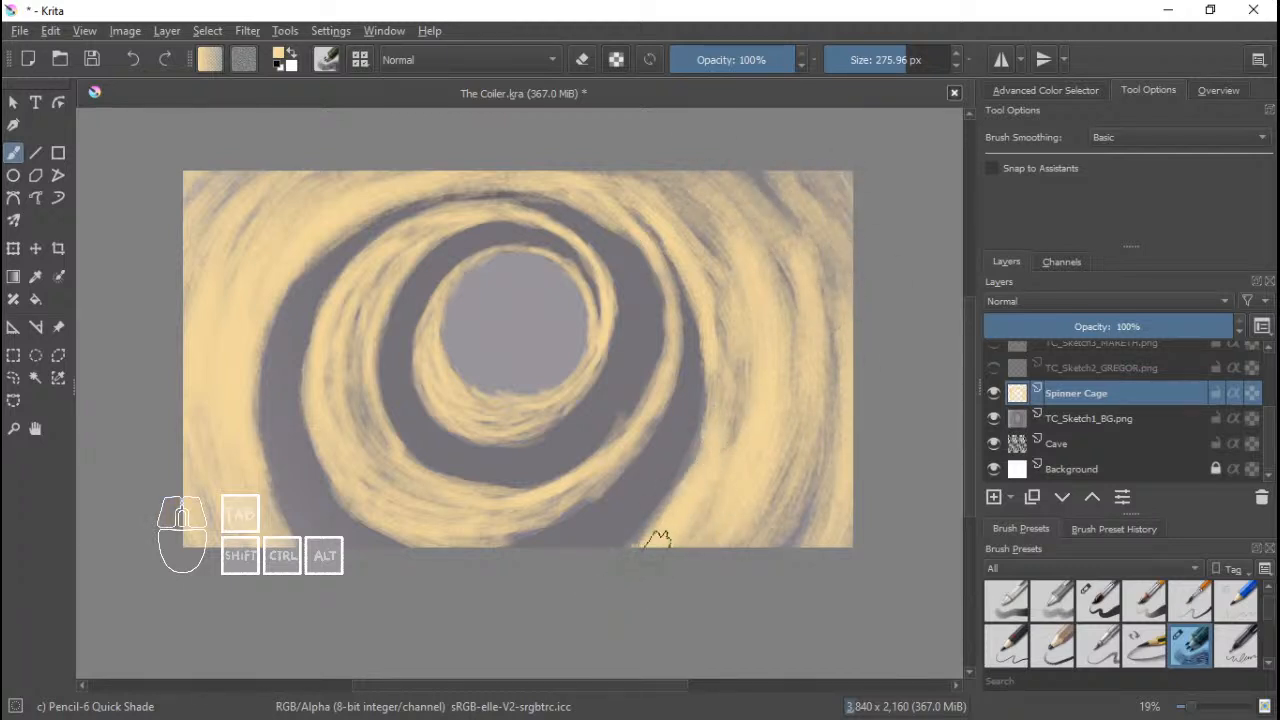
mouse_move(659, 538)
left_mouse_down()
mouse_move(731, 335)
mouse_move(624, 573)
mouse_move(720, 394)
left_mouse_up()
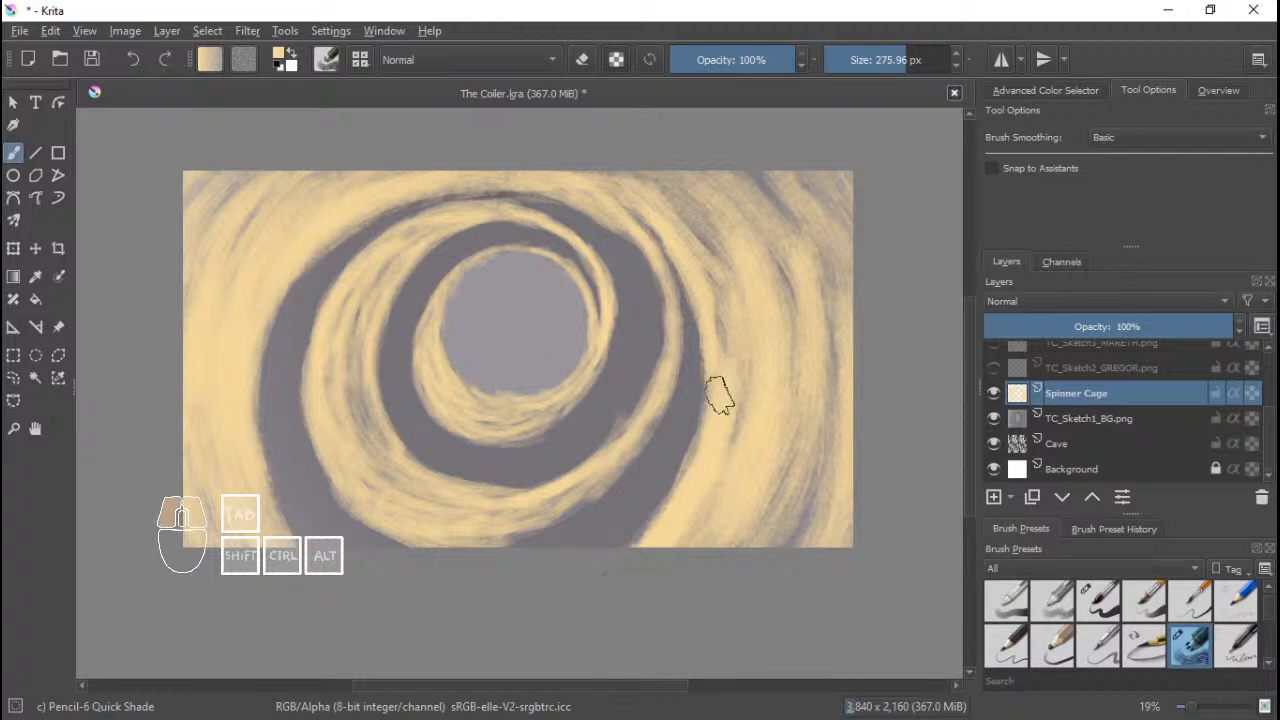
mouse_move(763, 449)
left_mouse_down()
mouse_move(813, 487)
mouse_move(829, 380)
mouse_move(717, 200)
mouse_move(751, 189)
mouse_move(771, 349)
mouse_move(716, 365)
left_mouse_up()
Fill the remaining gaps in the left, top and upper-right areas with broad curved strokes, redoing one stroke at the upper right.
mouse_move(287, 150)
left_mouse_down()
mouse_move(226, 216)
mouse_move(318, 188)
left_mouse_up()
left_click_drag(222, 243, 196, 484)
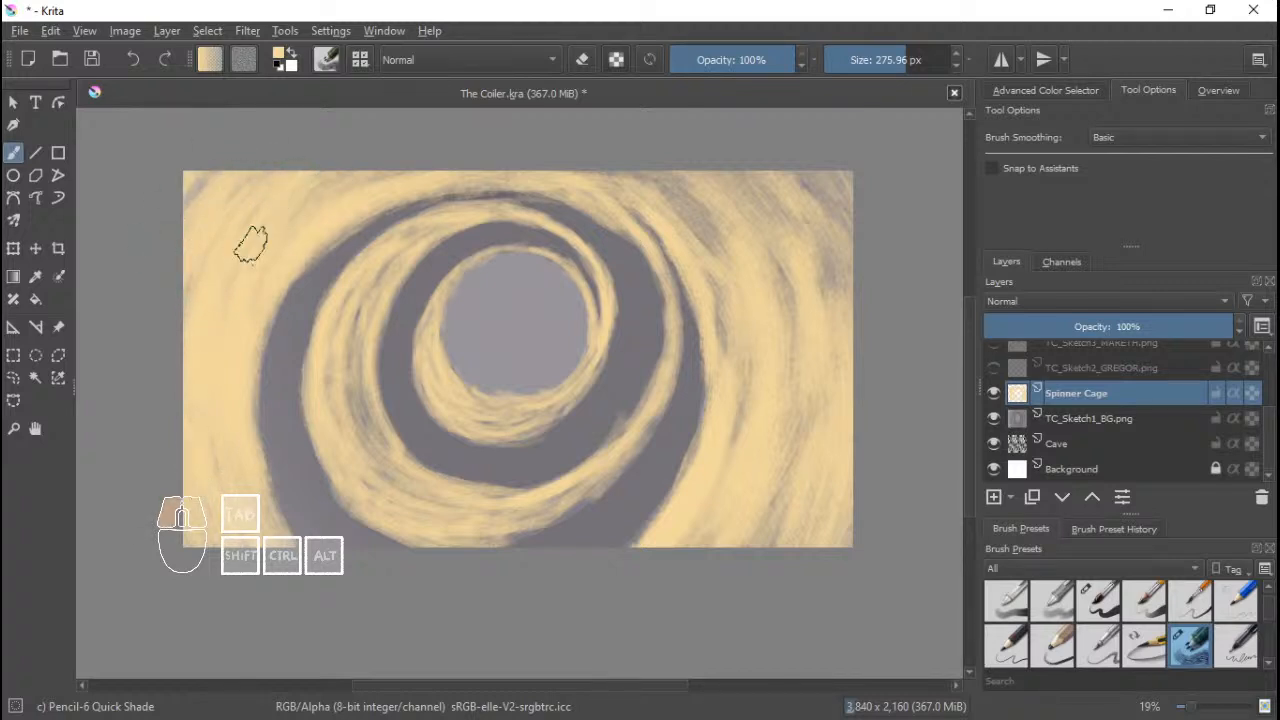
left_click_drag(251, 245, 300, 205)
mouse_move(379, 187)
left_mouse_down()
mouse_move(620, 180)
mouse_move(726, 277)
left_mouse_up()
left_click_drag(600, 143, 732, 262)
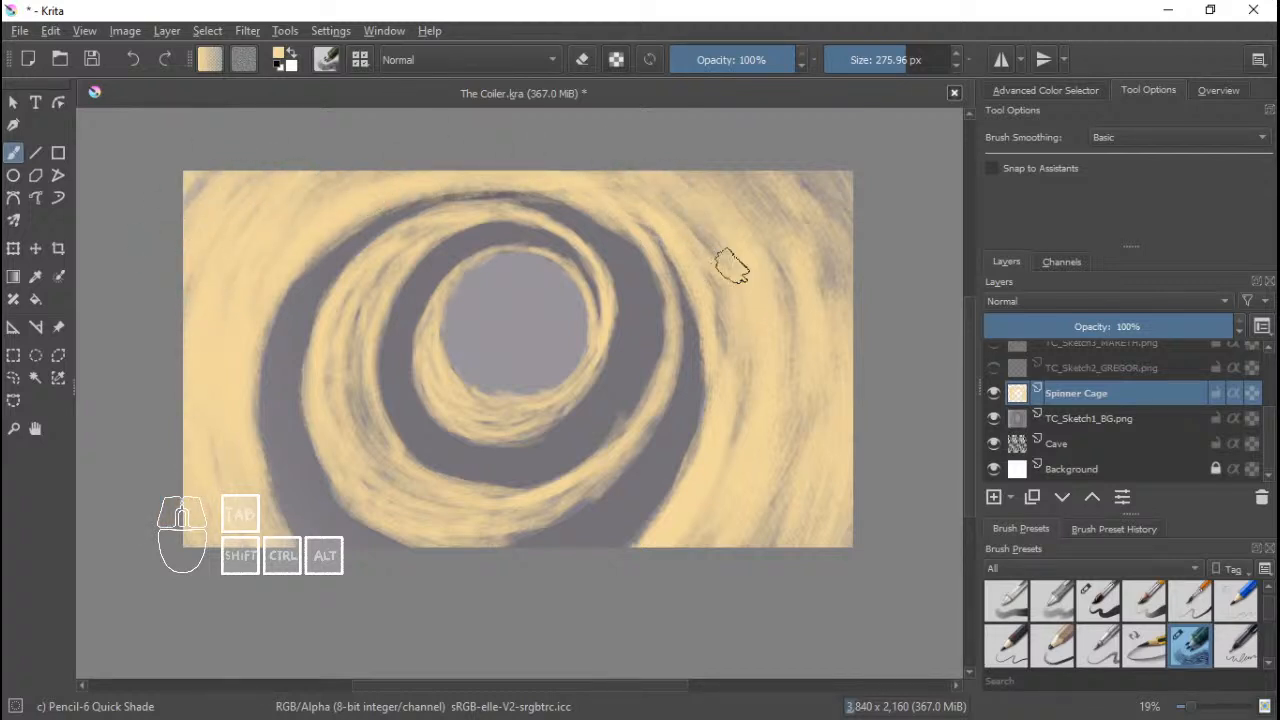
key("ctrl+z")
left_click_drag(588, 158, 740, 286)
mouse_move(738, 168)
left_mouse_down()
mouse_move(810, 278)
mouse_move(876, 305)
left_mouse_up()
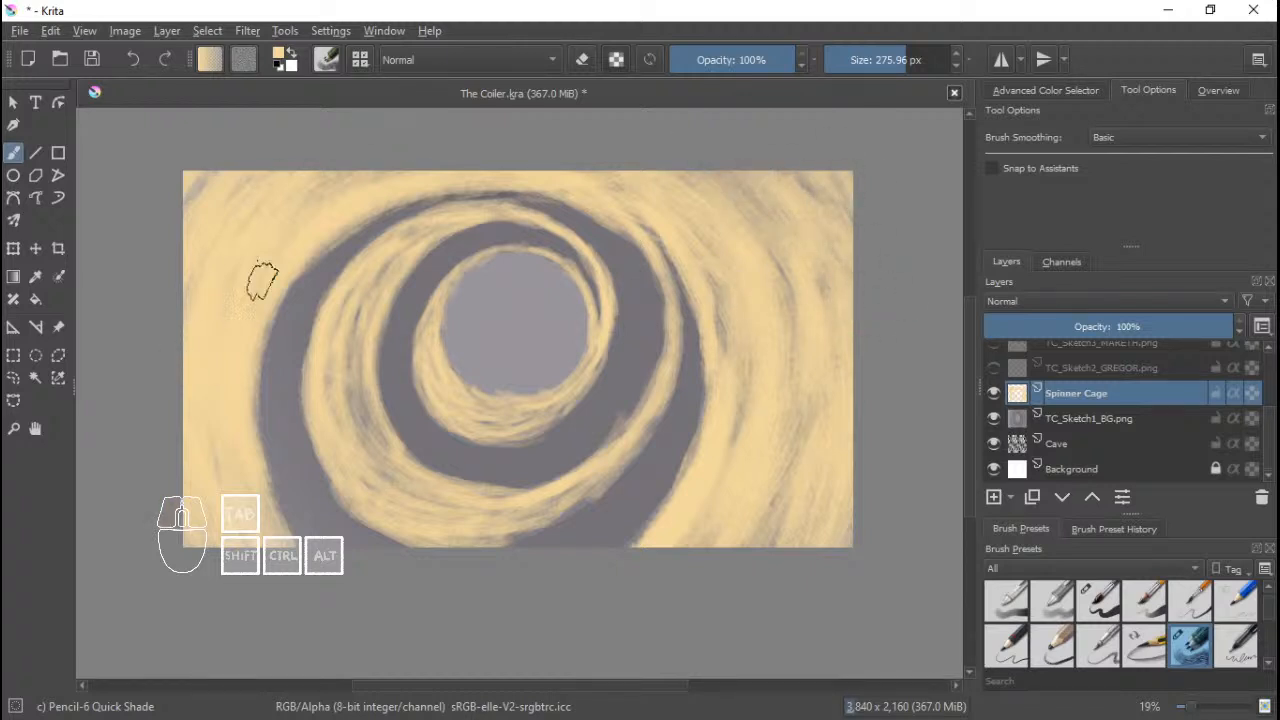
Reduce the brush to 113.14 px and thicken the middle band where it curves beneath the ring.
left_click_drag(651, 404, 645, 400, "shift")
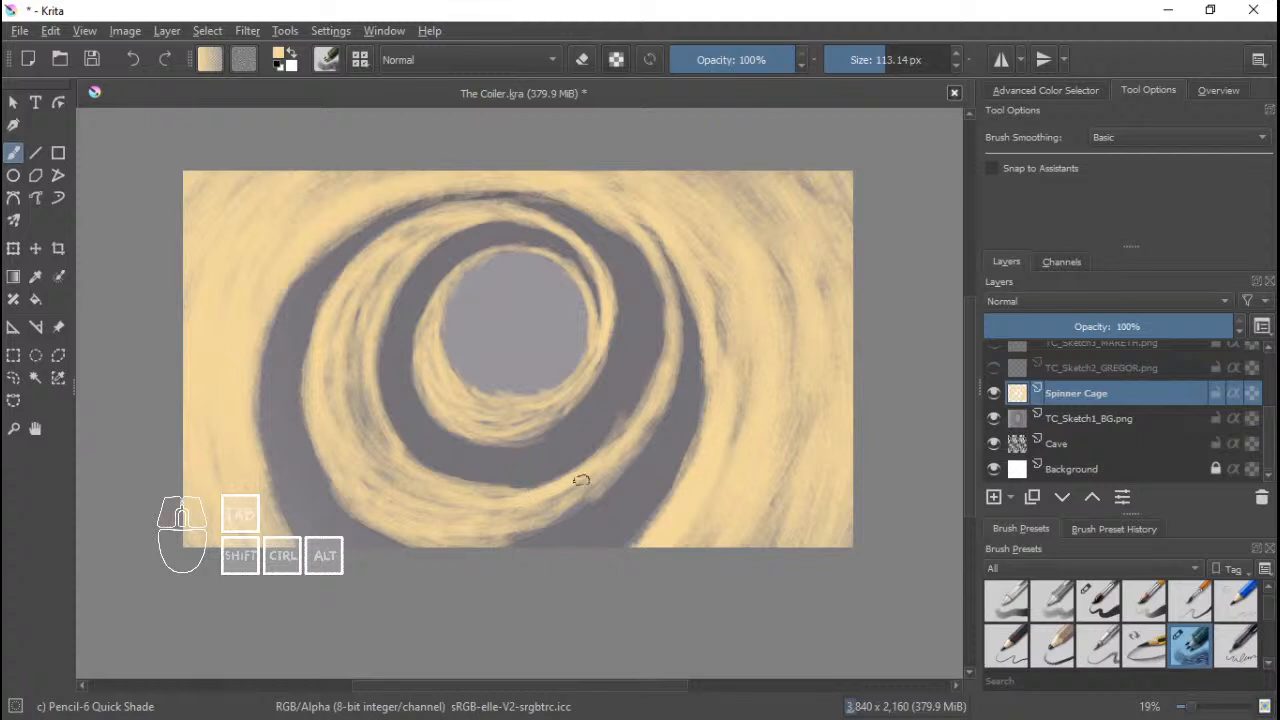
left_click_drag(581, 481, 408, 494)
left_click_drag(590, 492, 480, 535)
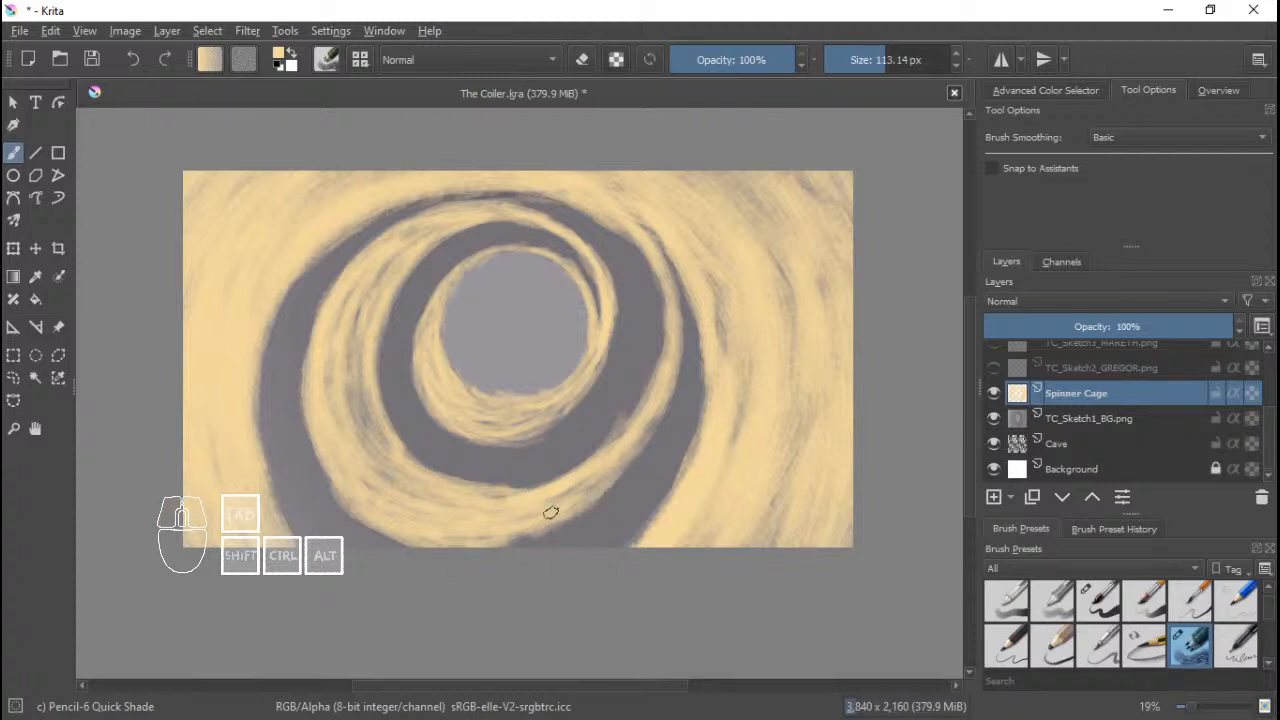
Fill in the middle band's left side and add thin loose strands along the ring and band edges with 50.08 and 39.70 px brushes.
left_click_drag(438, 498, 358, 322)
mouse_move(371, 469)
left_mouse_down()
mouse_move(310, 350)
mouse_move(364, 322)
mouse_move(321, 302)
left_mouse_up()
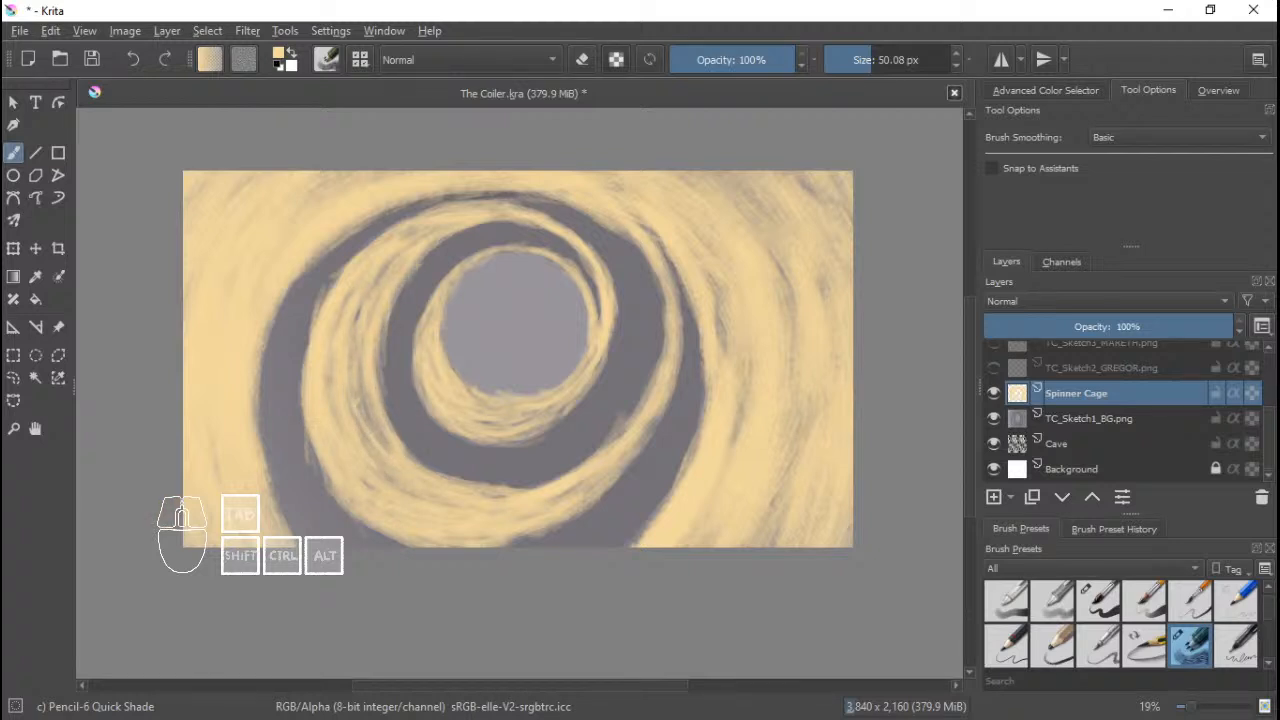
left_click_drag(592, 365, 606, 344)
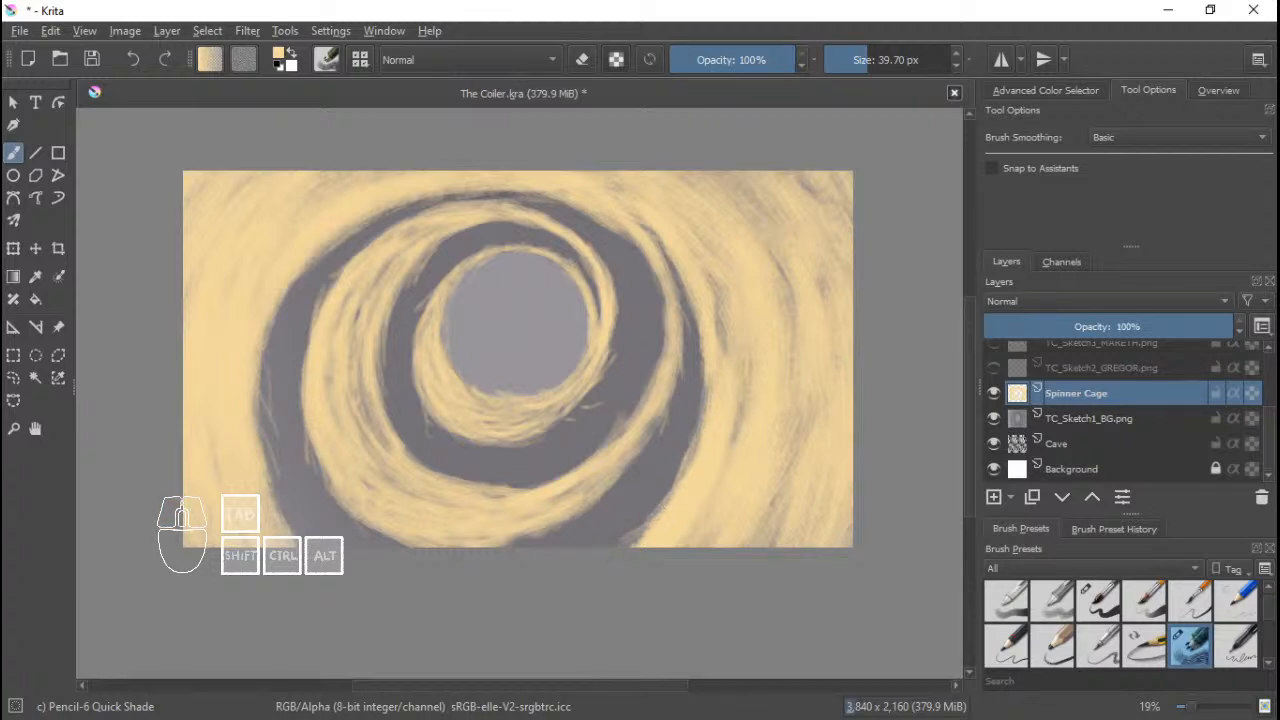
Undo the last two strokes, retouch the outer band's left inner edge and reset the canvas rotation.
key("ctrl+z")
key("ctrl+z")
left_click_drag(259, 349, 257, 357)
left_click_drag(669, 302, 702, 256)
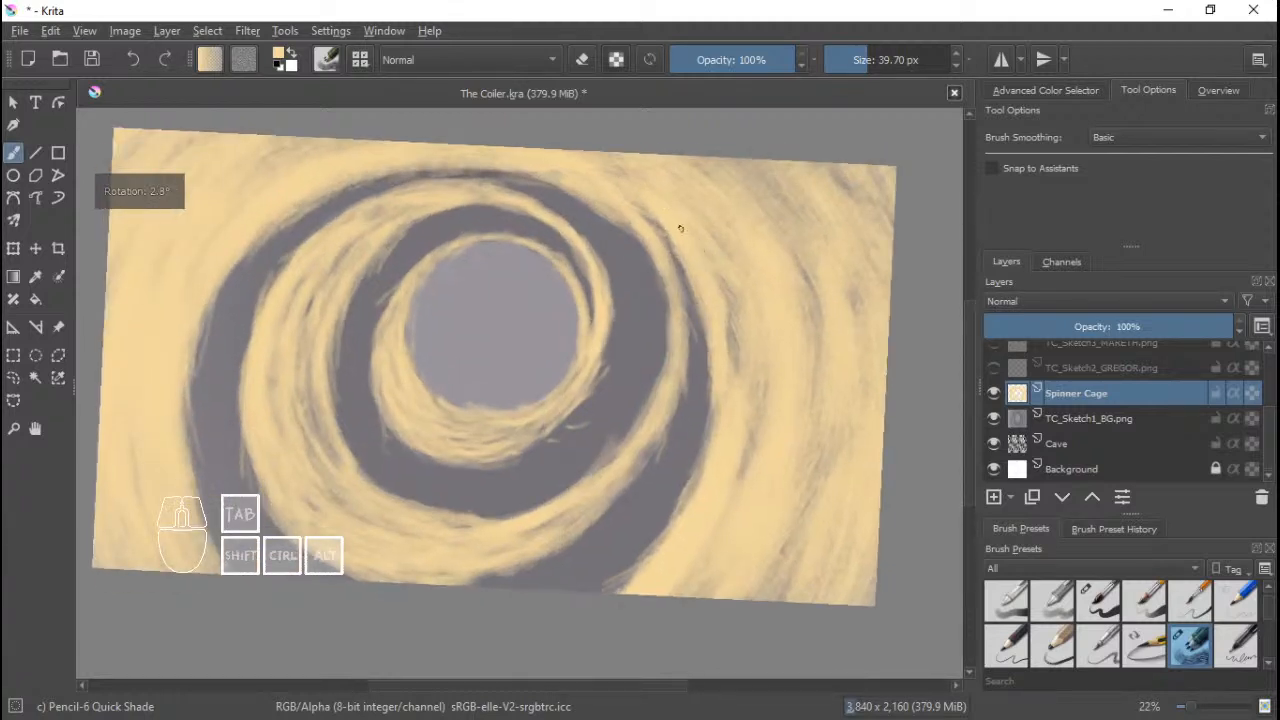
left_click(84, 30)
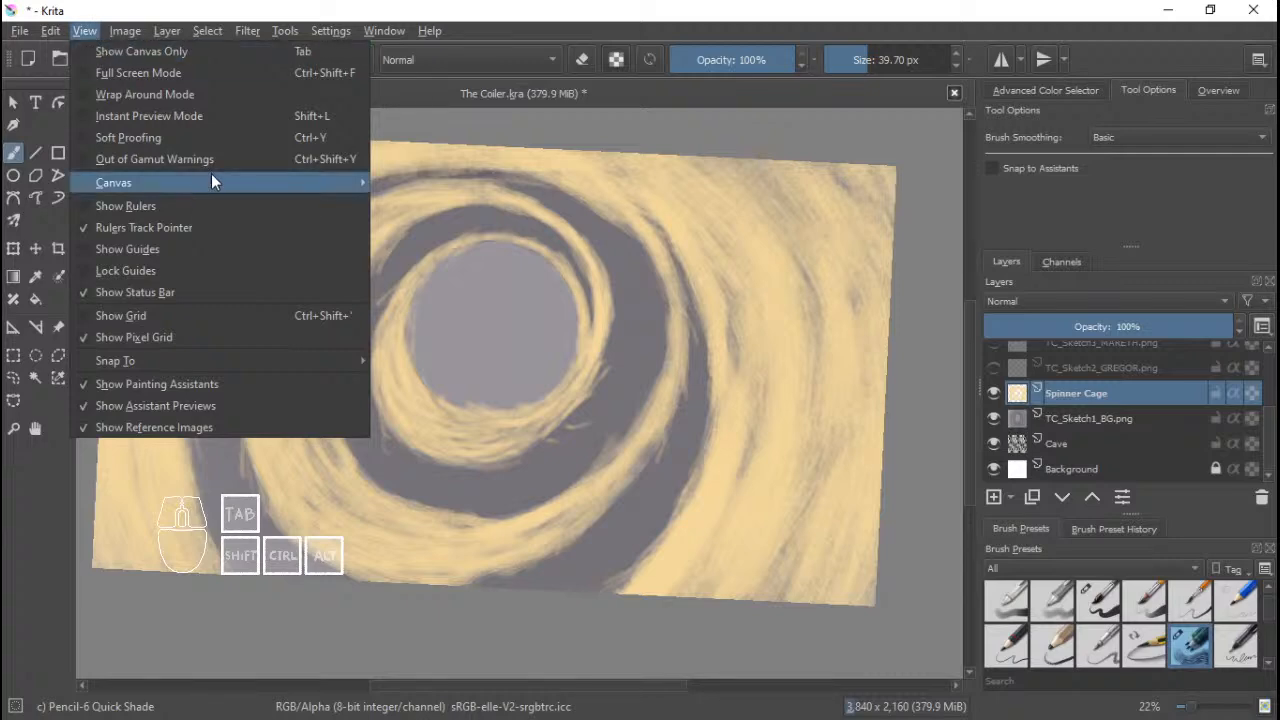
mouse_move(211, 178)
left_click(430, 275)
Add short loose strokes to the outer strands right of the ring, resetting the accidental canvas rotation.
mouse_move(675, 268)
left_mouse_down()
mouse_move(677, 317)
mouse_move(640, 238)
mouse_move(687, 418)
left_mouse_up()
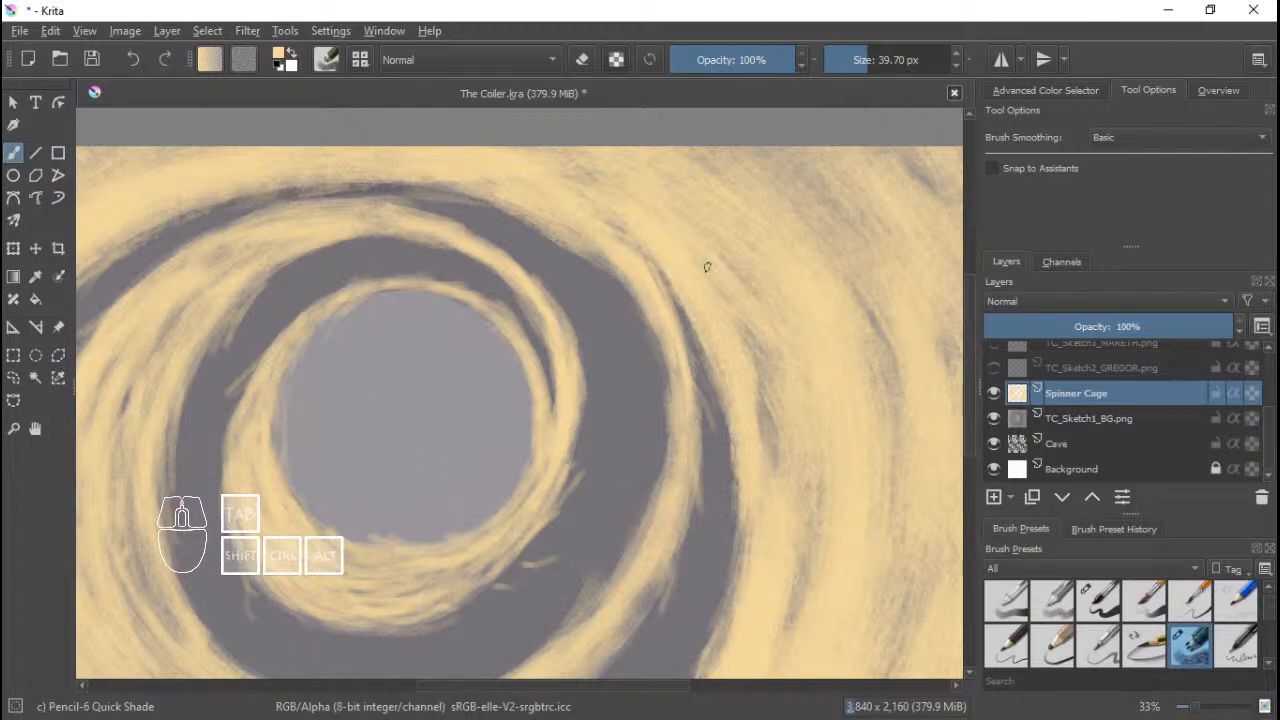
mouse_move(714, 257)
left_mouse_down()
mouse_move(723, 294)
mouse_move(728, 229)
mouse_move(714, 299)
mouse_move(700, 280)
mouse_move(691, 294)
mouse_move(722, 256)
mouse_move(660, 323)
mouse_move(734, 283)
mouse_move(694, 263)
mouse_move(731, 274)
mouse_move(714, 287)
mouse_move(703, 274)
mouse_move(740, 240)
mouse_move(711, 300)
mouse_move(746, 254)
mouse_move(702, 294)
mouse_move(737, 263)
mouse_move(684, 263)
mouse_move(694, 297)
mouse_move(706, 274)
mouse_move(700, 285)
left_mouse_up()
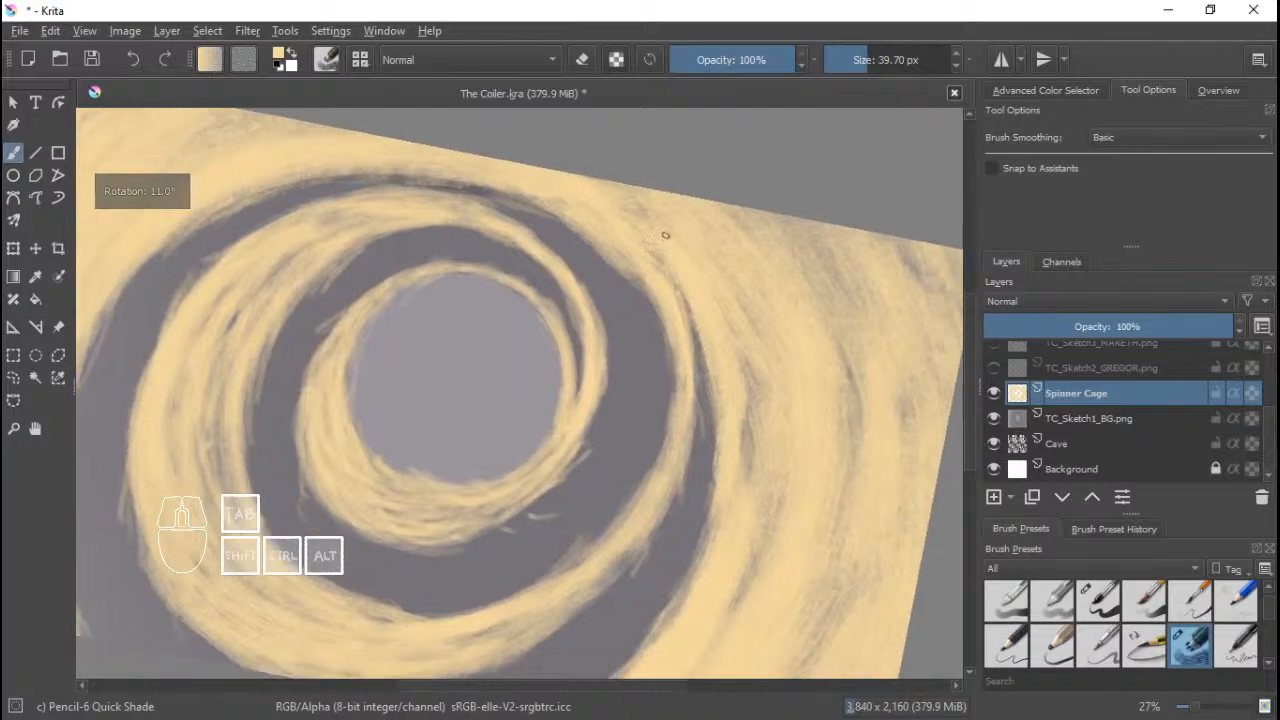
left_click(84, 31)
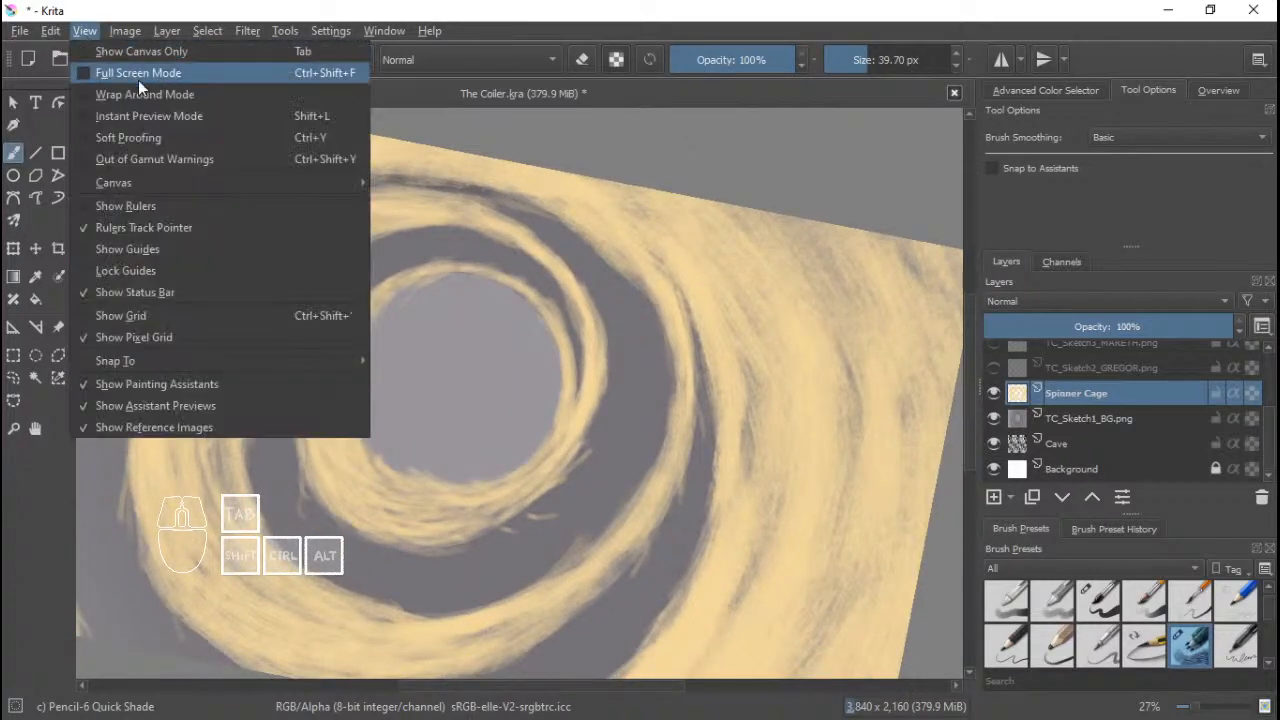
mouse_move(366, 183)
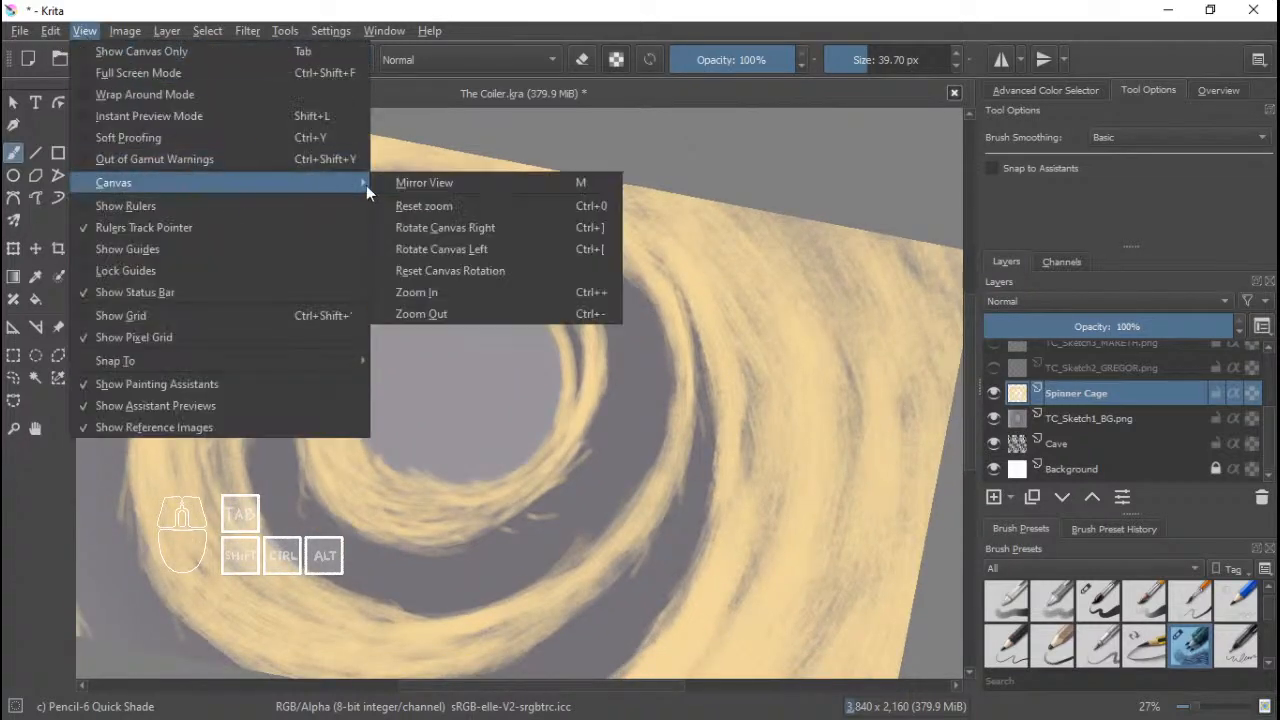
left_click(458, 269)
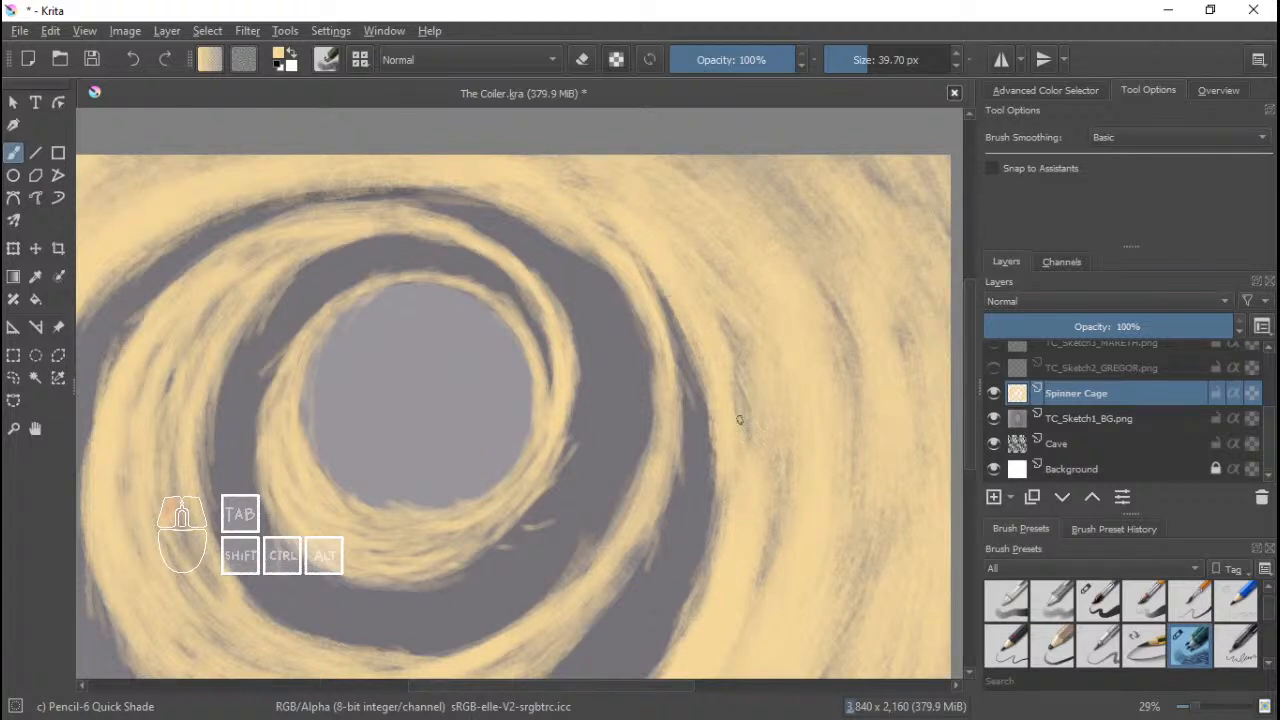
left_click_drag(740, 314, 755, 355)
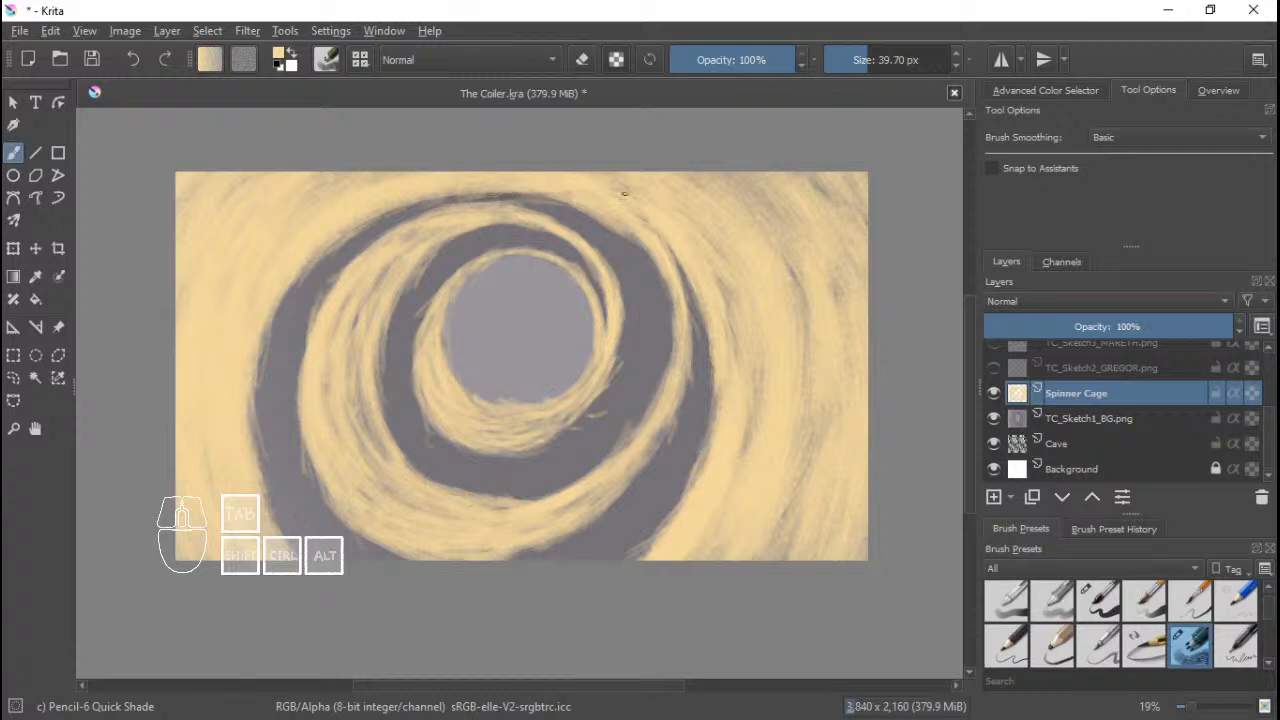
Change the brush colour to darker tan #d8c08b and shade the canvas's right side with a 119.35 px brush.
left_click(283, 56)
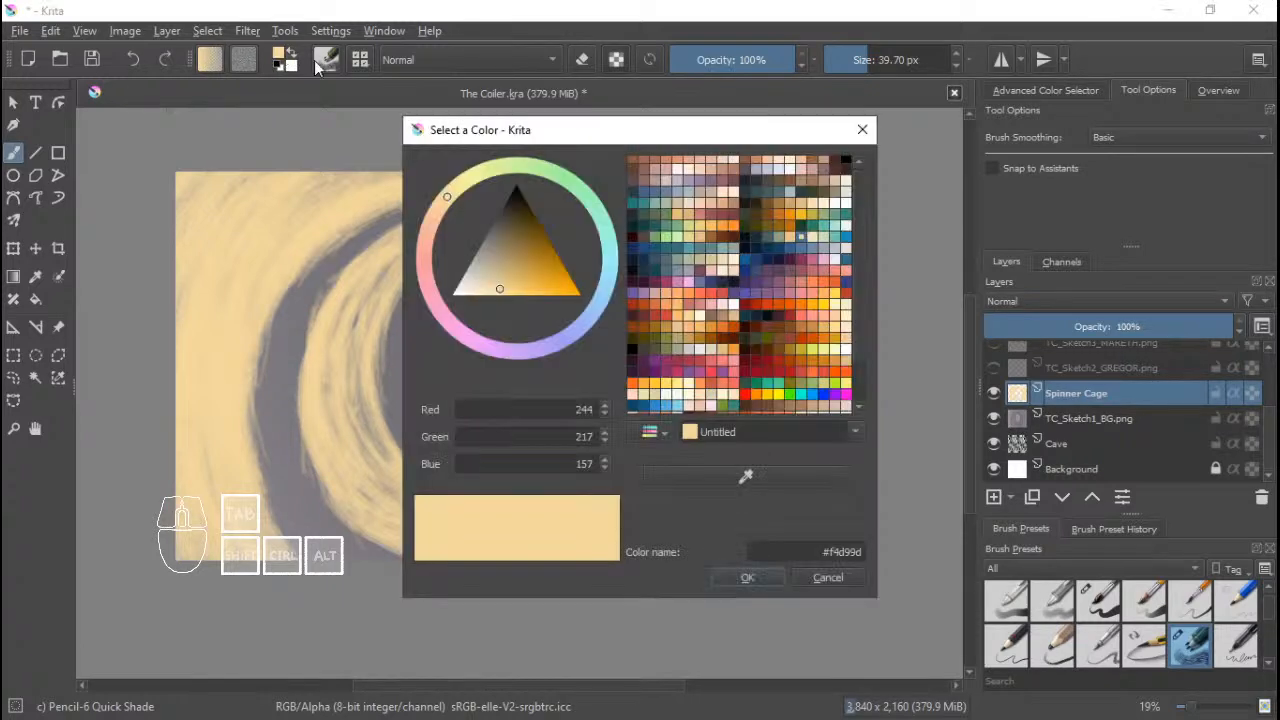
left_click(501, 282)
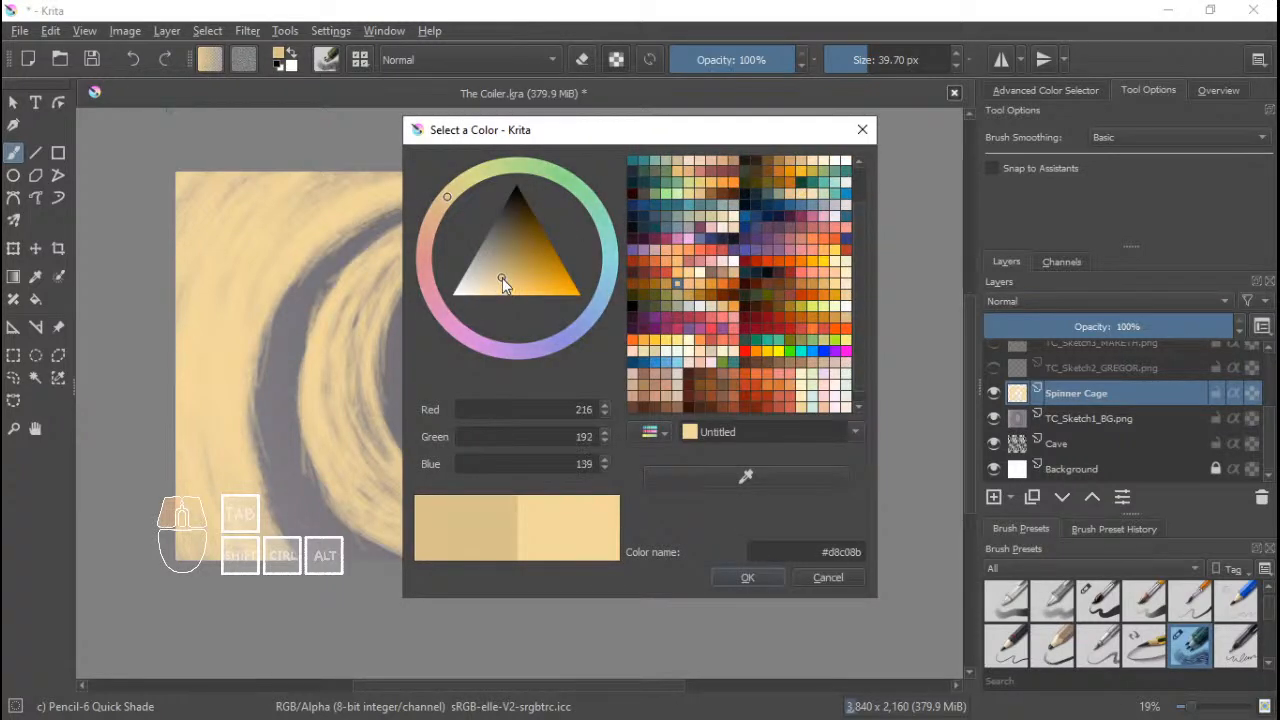
left_click(747, 577)
left_click_drag(710, 302, 736, 302)
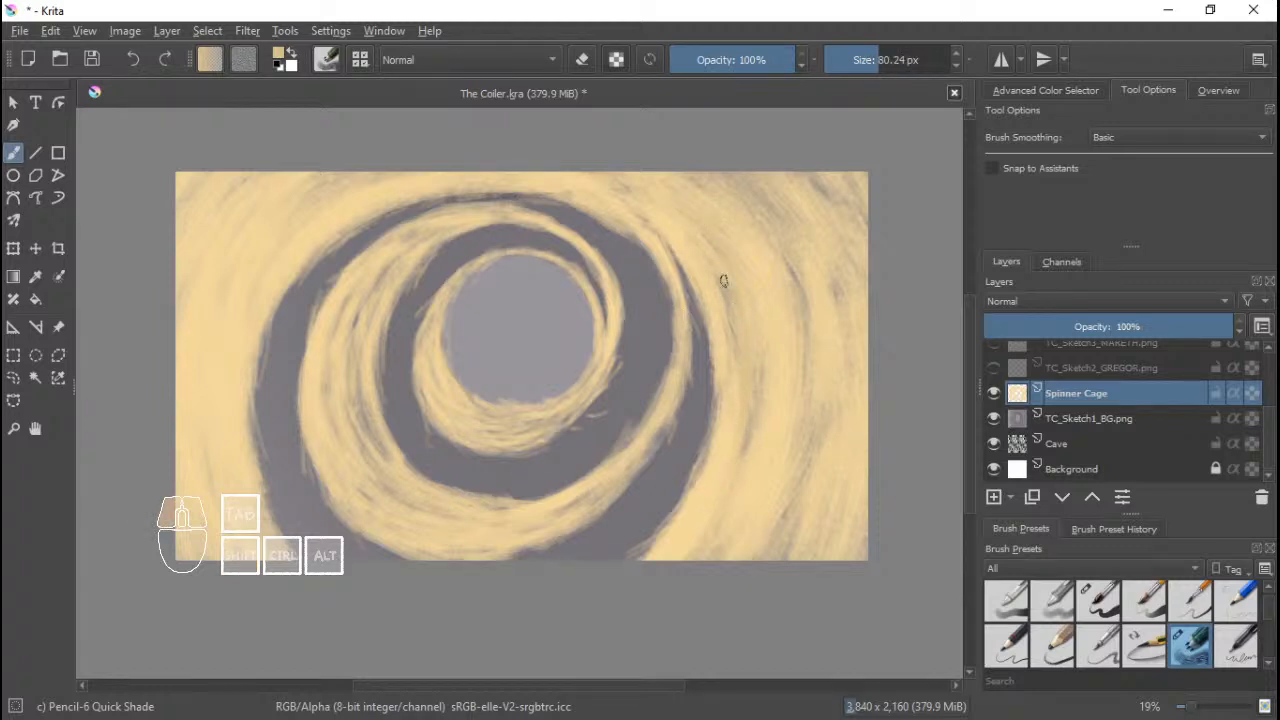
left_click_drag(748, 420, 766, 314)
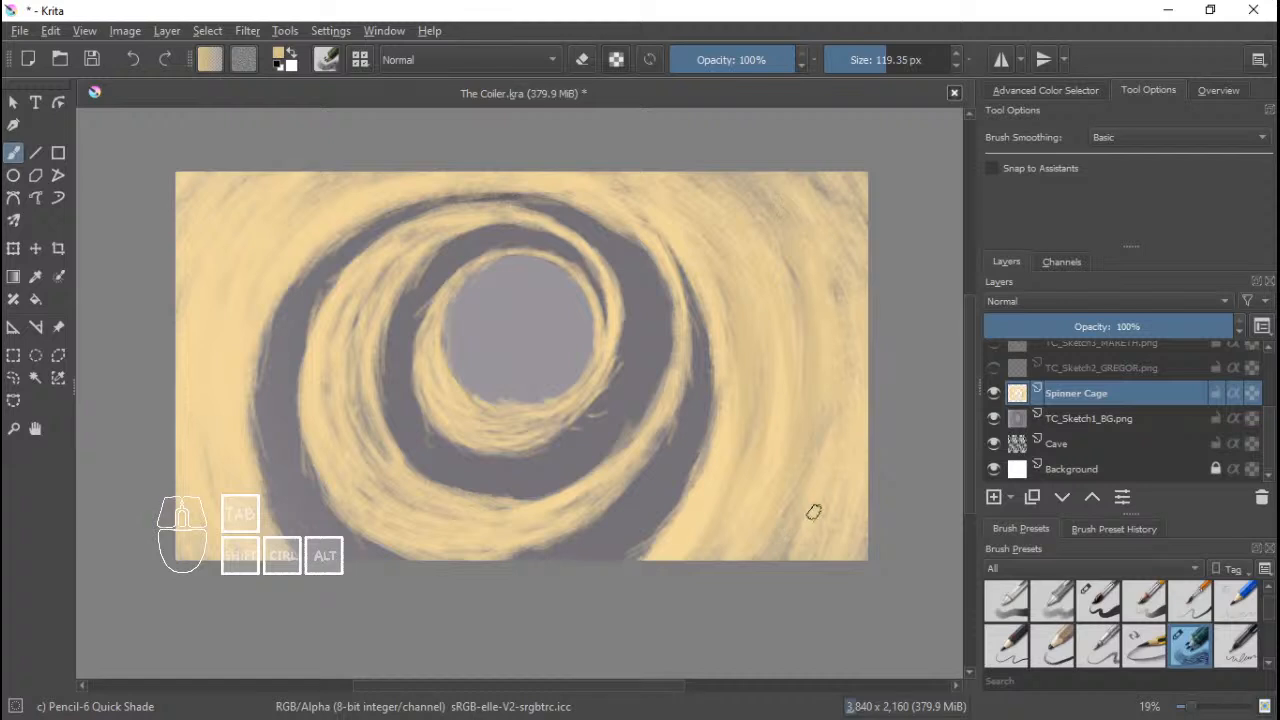
Shade the outer strands on the canvas's left side with long curved tan strokes.
mouse_move(325, 206)
left_mouse_down()
mouse_move(306, 212)
mouse_move(231, 424)
left_mouse_up()
left_click_drag(225, 316, 217, 452)
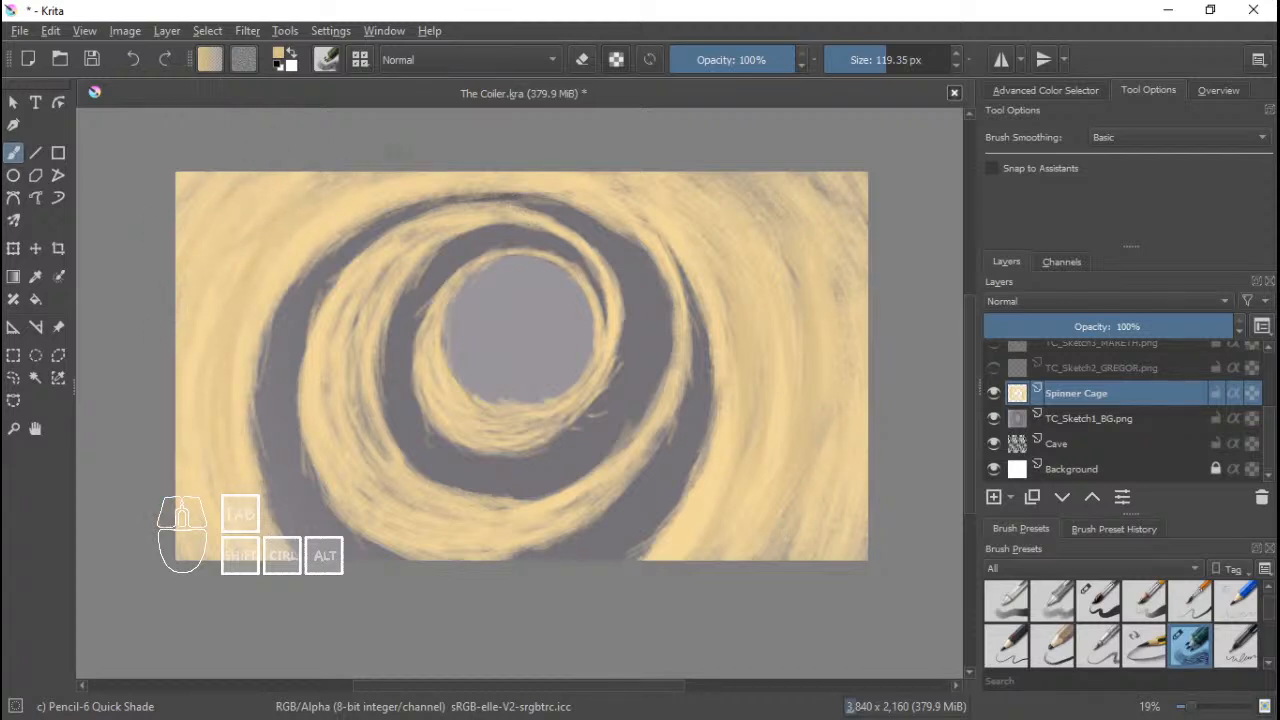
left_click_drag(216, 374, 197, 485)
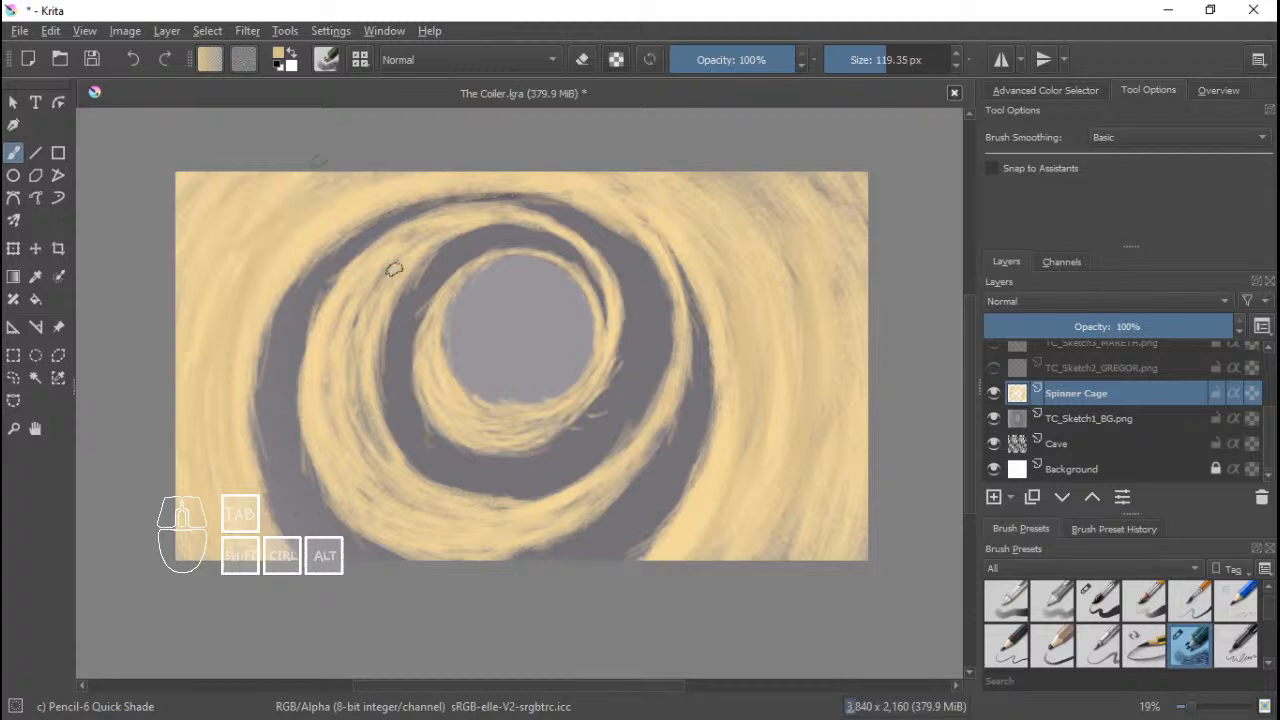
Shade the middle band along its left side and around its bottom curve with tan strokes.
mouse_move(350, 390)
left_mouse_down()
mouse_move(391, 494)
mouse_move(403, 480)
left_mouse_up()
left_click_drag(343, 318, 334, 330)
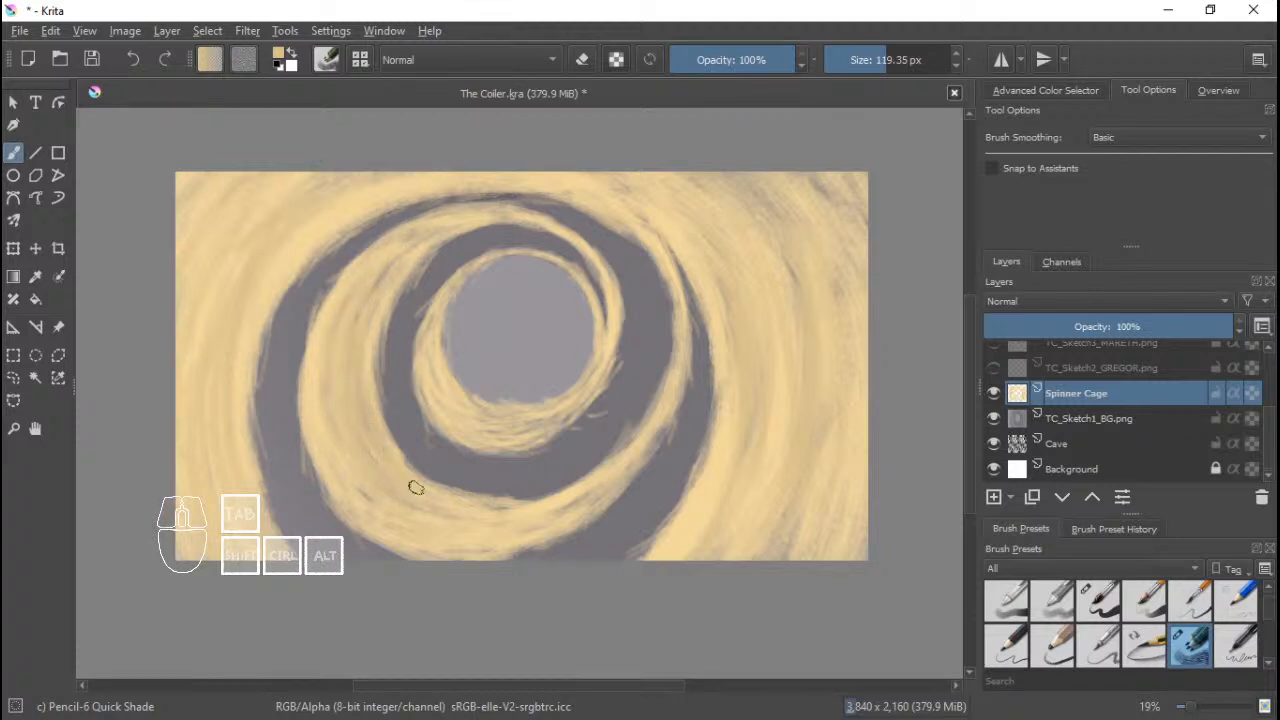
mouse_move(415, 488)
left_mouse_down()
mouse_move(471, 531)
mouse_move(460, 526)
mouse_move(514, 521)
left_mouse_up()
left_click_drag(316, 436, 397, 520)
mouse_move(538, 519)
left_mouse_down()
mouse_move(575, 508)
mouse_move(643, 415)
left_mouse_up()
Reduce the brush to 95.48 px and shade the middle band where it narrows at the right.
left_click_drag(654, 407, 649, 407, "shift")
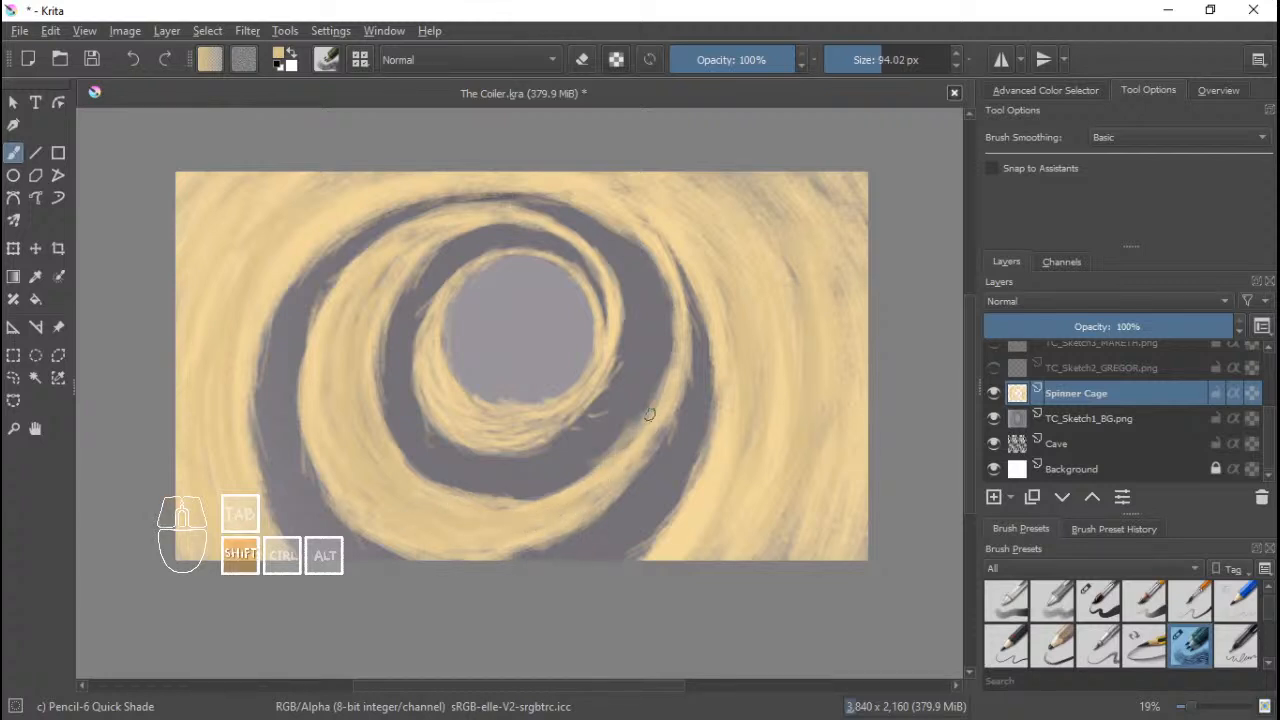
left_click_drag(628, 462, 641, 446)
left_click_drag(675, 336, 625, 456)
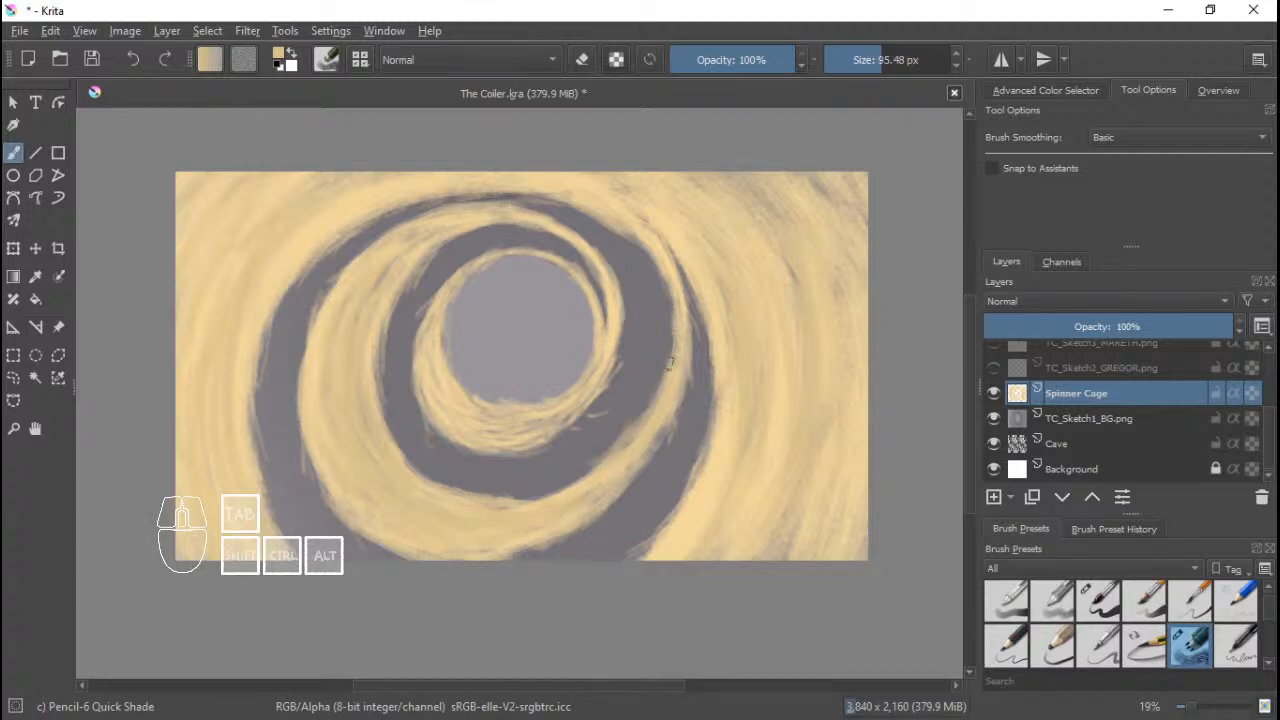
mouse_move(676, 298)
left_mouse_down()
mouse_move(659, 241)
mouse_move(676, 349)
mouse_move(621, 464)
mouse_move(585, 498)
left_mouse_up()
Shade the innermost ring around the central circle in tan, reducing the brush to 56.05 px for its thinner parts.
mouse_move(446, 354)
left_mouse_down()
mouse_move(481, 428)
mouse_move(430, 360)
mouse_move(438, 387)
mouse_move(488, 416)
mouse_move(476, 428)
mouse_move(557, 412)
mouse_move(543, 420)
mouse_move(591, 396)
left_mouse_up()
mouse_move(494, 431)
left_mouse_down()
mouse_move(438, 342)
mouse_move(452, 291)
left_mouse_up()
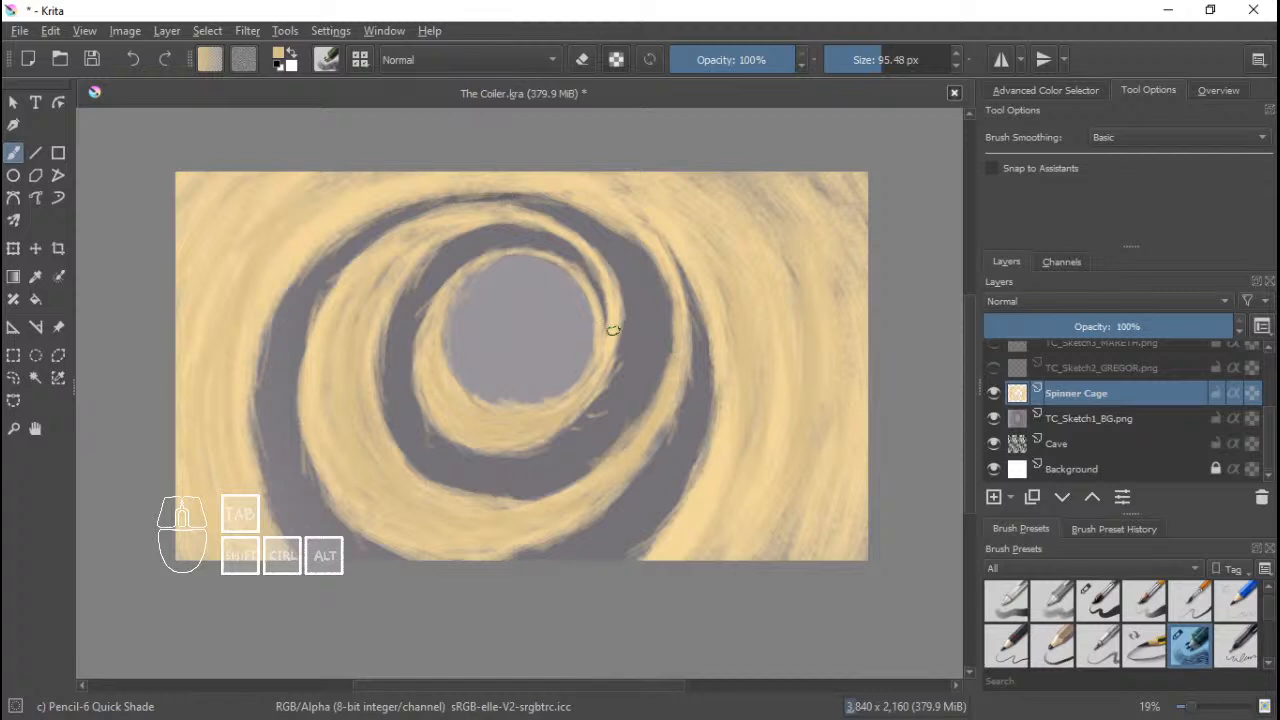
left_click_drag(611, 348, 614, 314, "shift")
mouse_move(597, 255)
left_mouse_down()
mouse_move(615, 311)
mouse_move(609, 364)
mouse_move(586, 295)
left_mouse_up()
left_click_drag(593, 352, 589, 365)
mouse_move(505, 419)
left_mouse_down()
mouse_move(431, 380)
mouse_move(445, 380)
mouse_move(440, 359)
mouse_move(439, 390)
left_mouse_up()
mouse_move(430, 372)
left_mouse_down()
mouse_move(462, 398)
mouse_move(432, 331)
left_mouse_up()
left_click_drag(475, 261, 434, 345)
left_click_drag(628, 278, 622, 300, "ctrl")
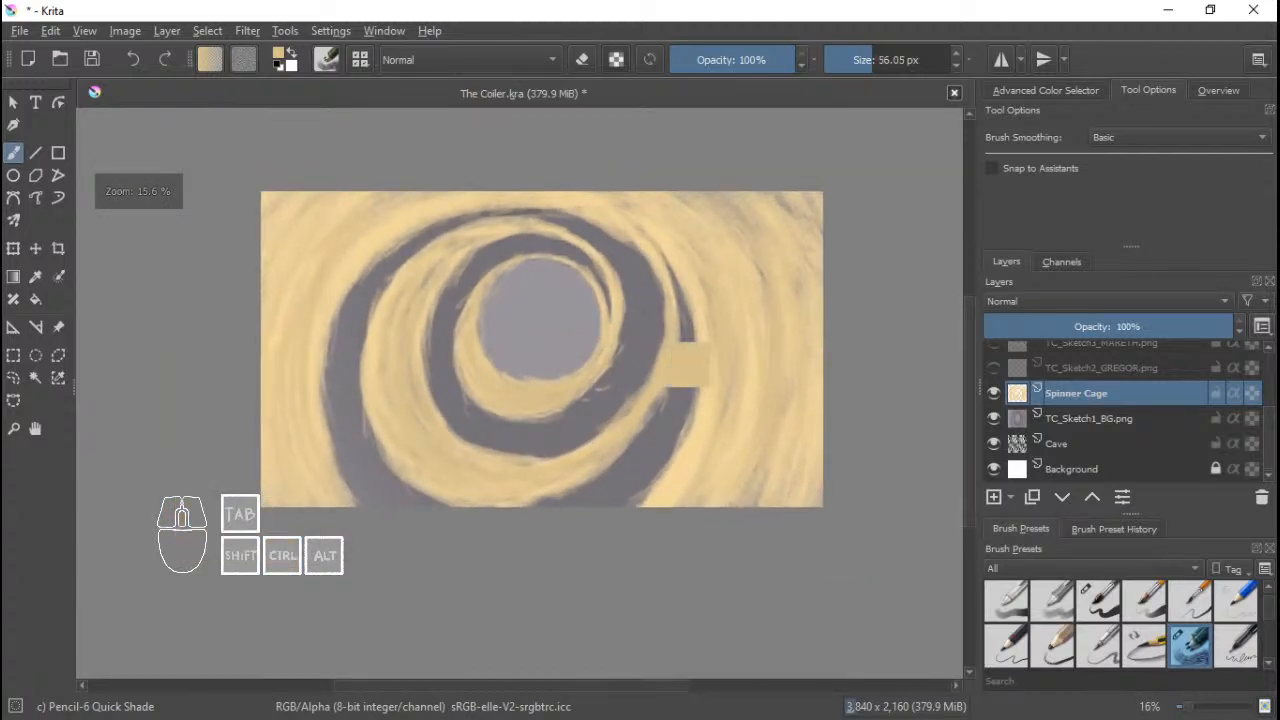
key("ctrl+s")
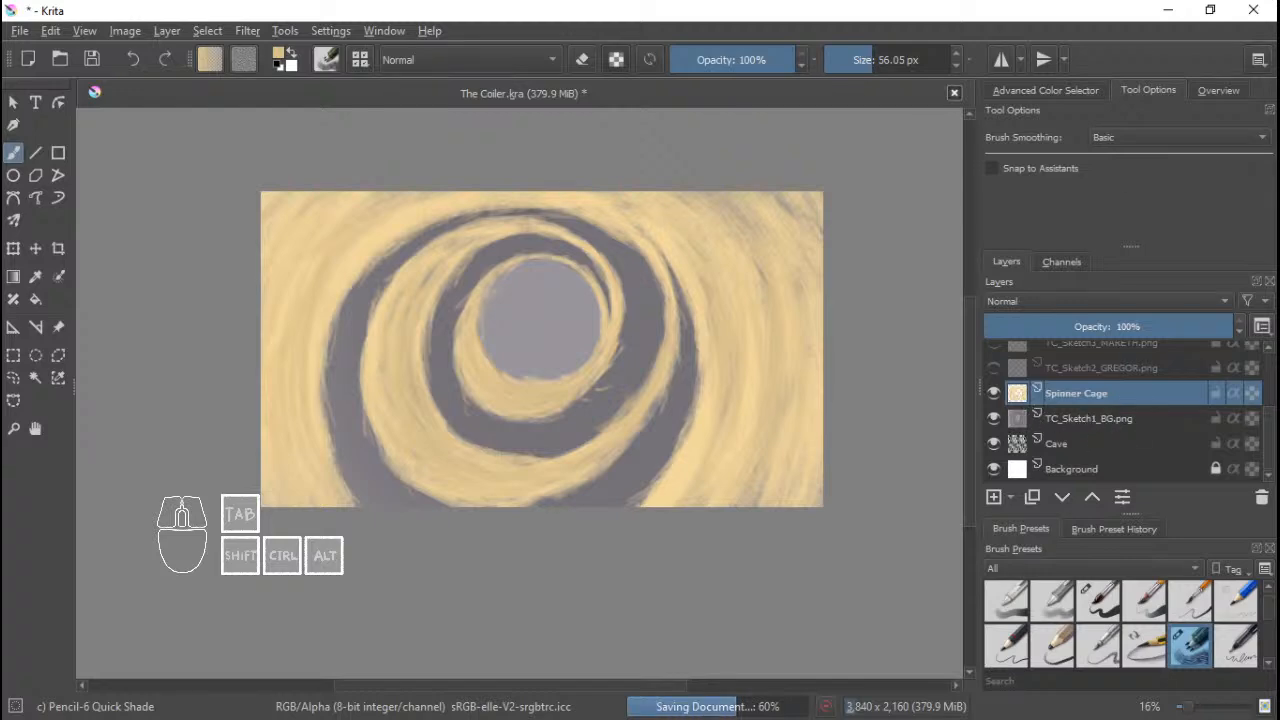
scroll(569, 332, "up", 3)
scroll(569, 332, "down", 2)
scroll(618, 322, "up", 1)
scroll(618, 322, "down", 1)
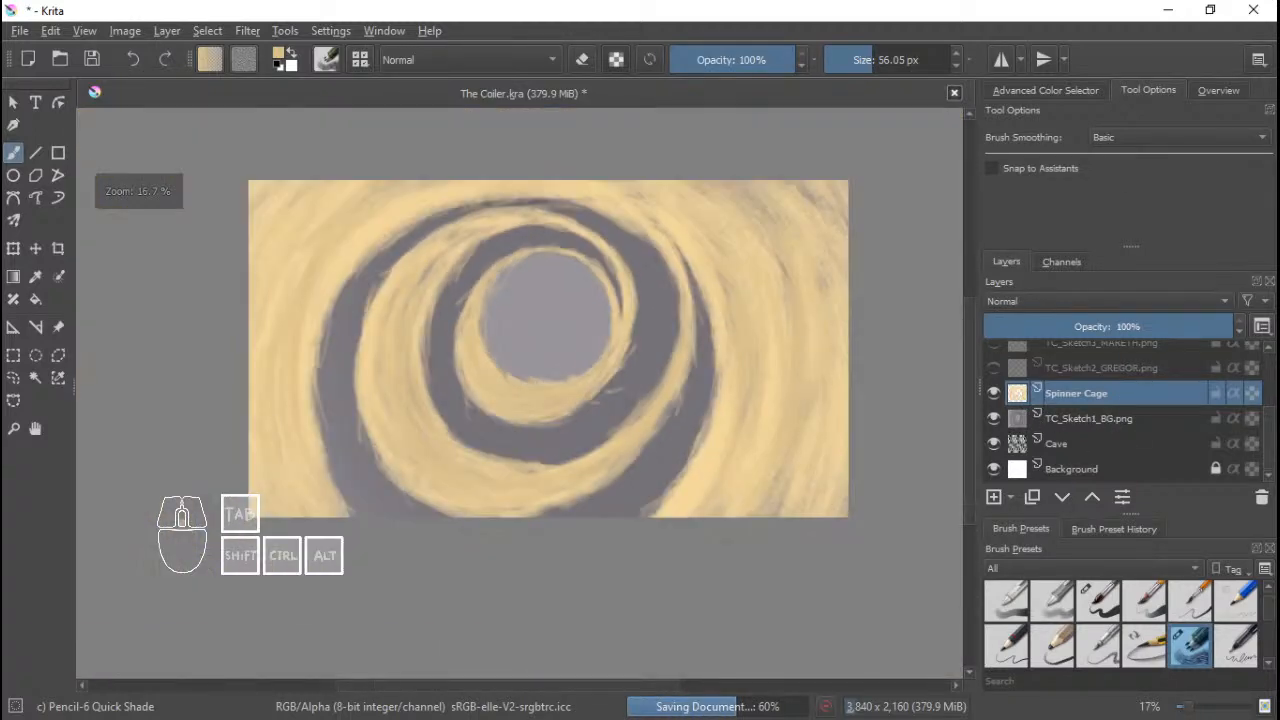
scroll(647, 330, "up", 1)
left_click_drag(692, 312, 694, 337, "ctrl")
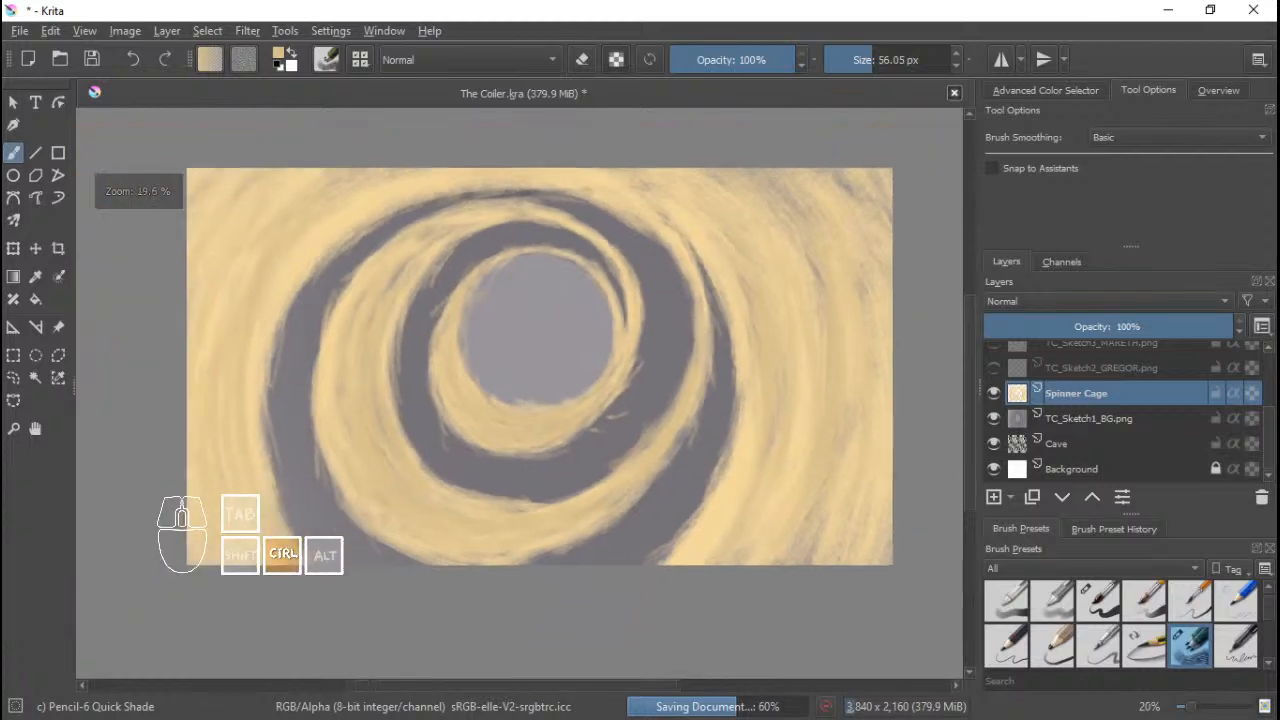
Hide the TC_Sketch1_BG.png layer and select the Cave layer, toggling its visibility off and on to check it.
left_click(995, 417)
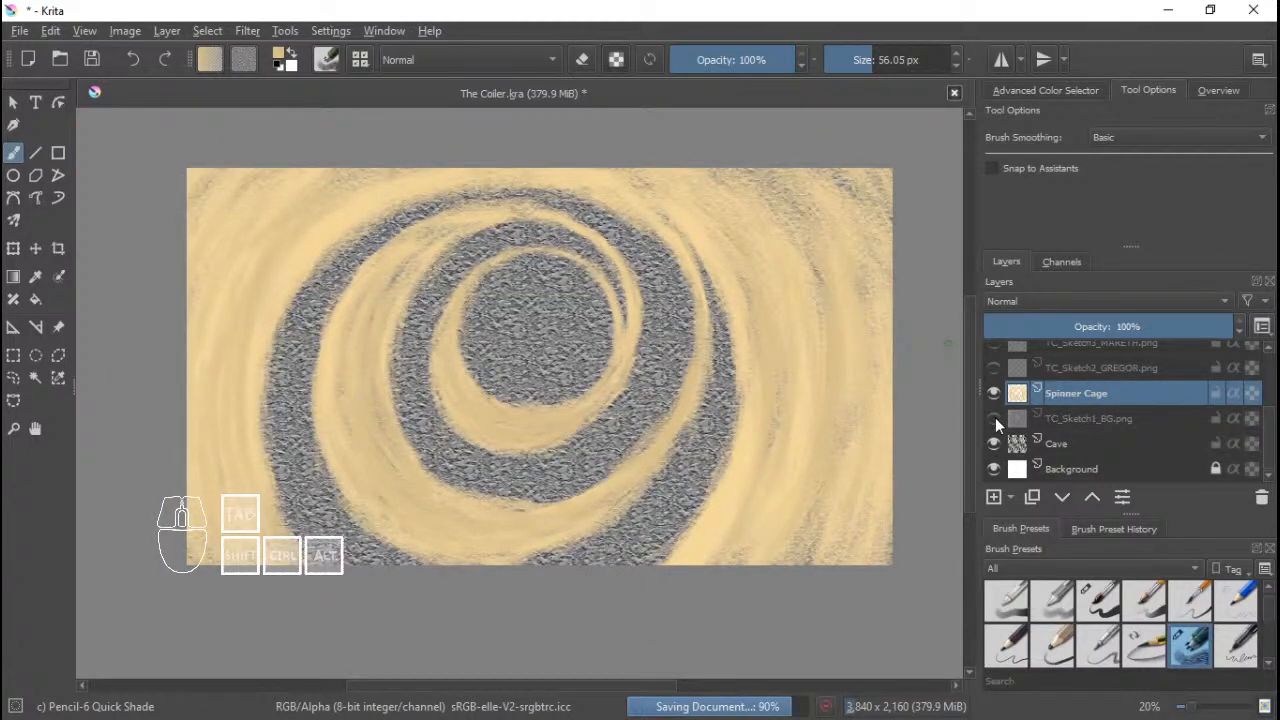
left_click(1134, 421)
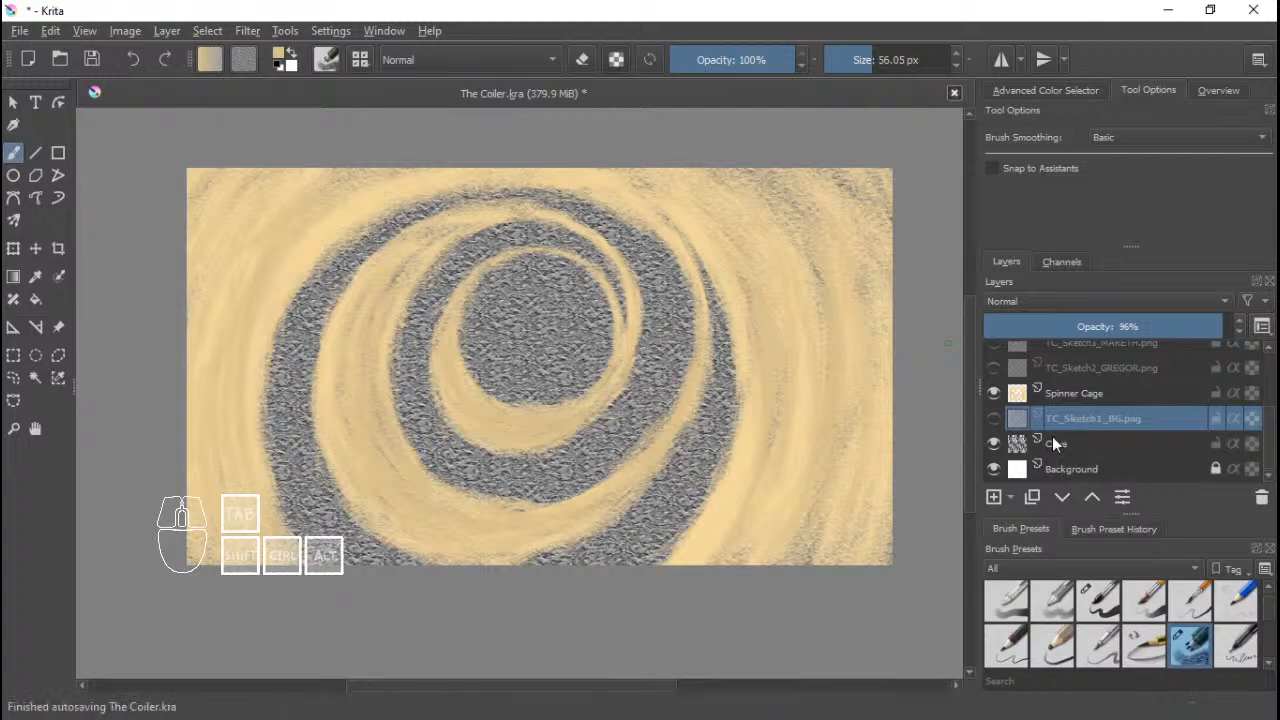
left_click(1052, 440)
left_click(992, 442)
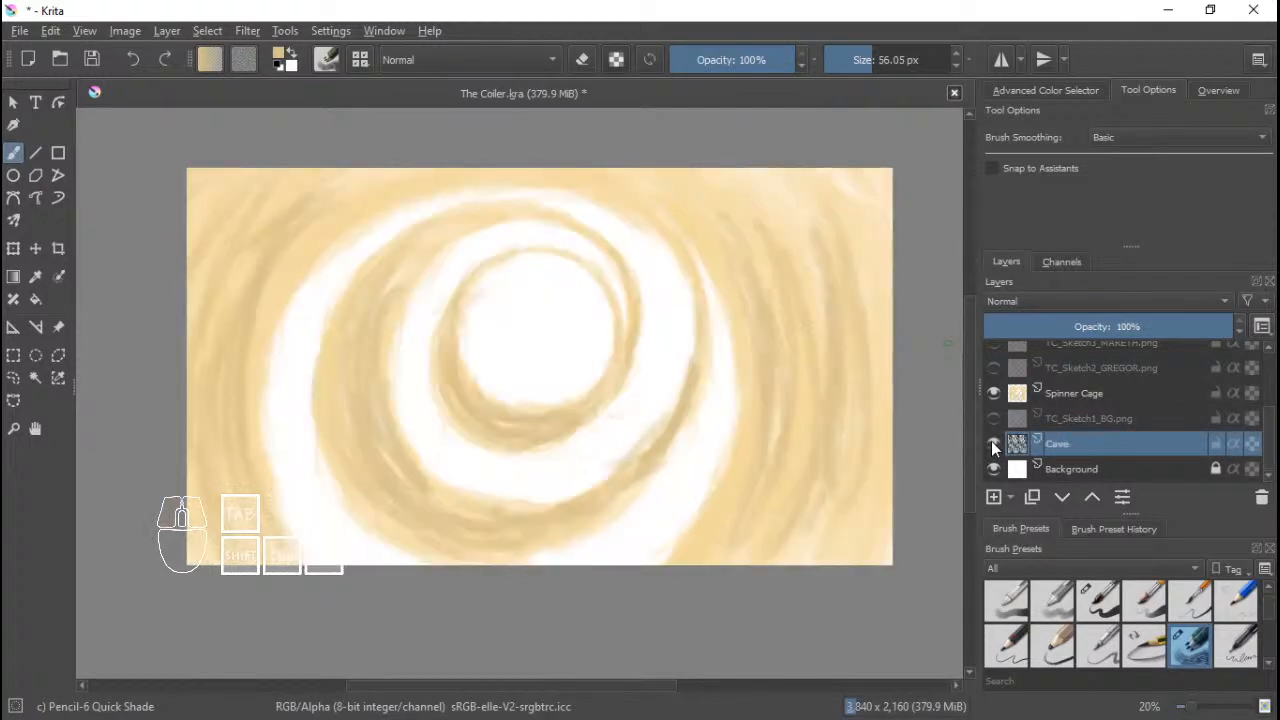
left_click(991, 441)
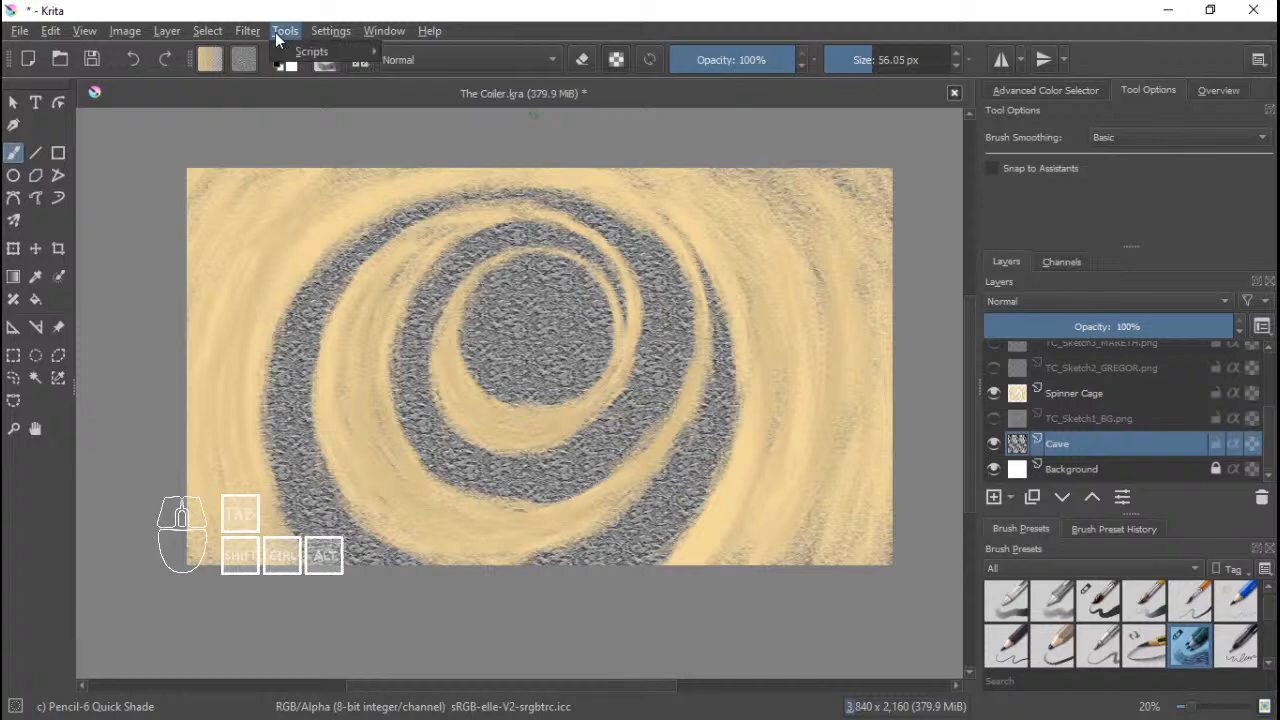
left_click(207, 33)
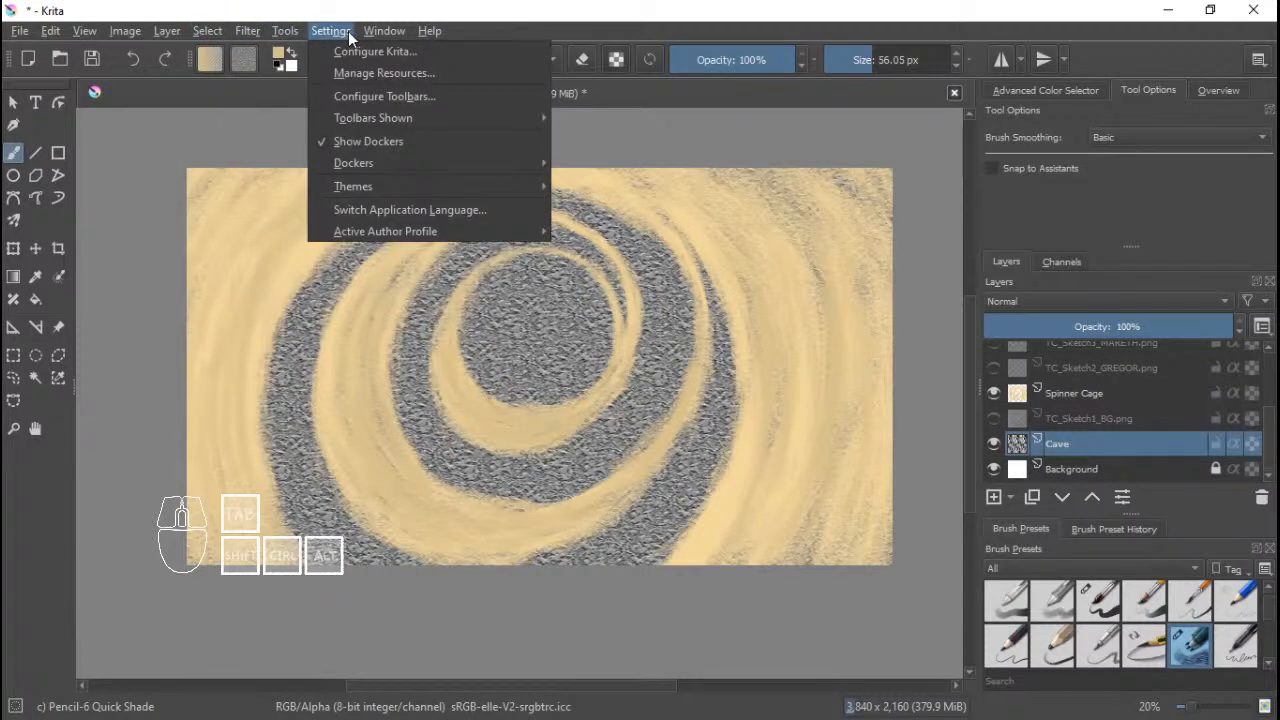
left_click(350, 33)
left_click(247, 33)
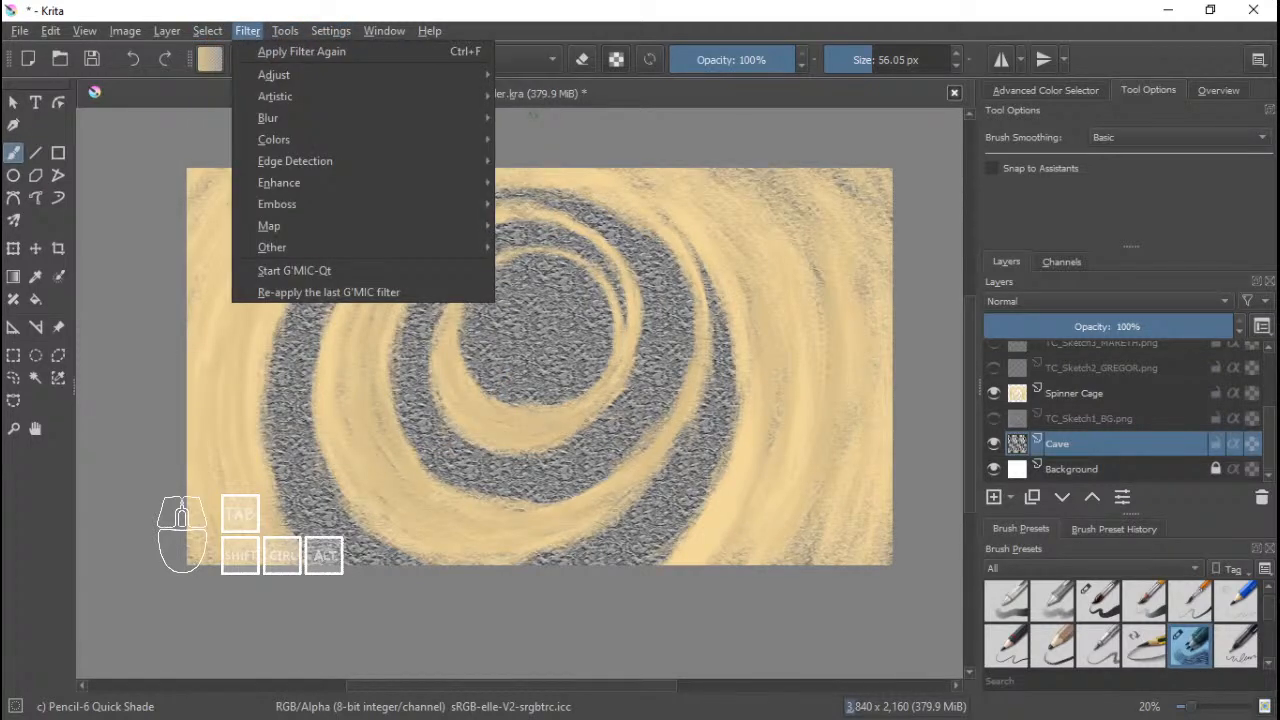
left_click(294, 271)
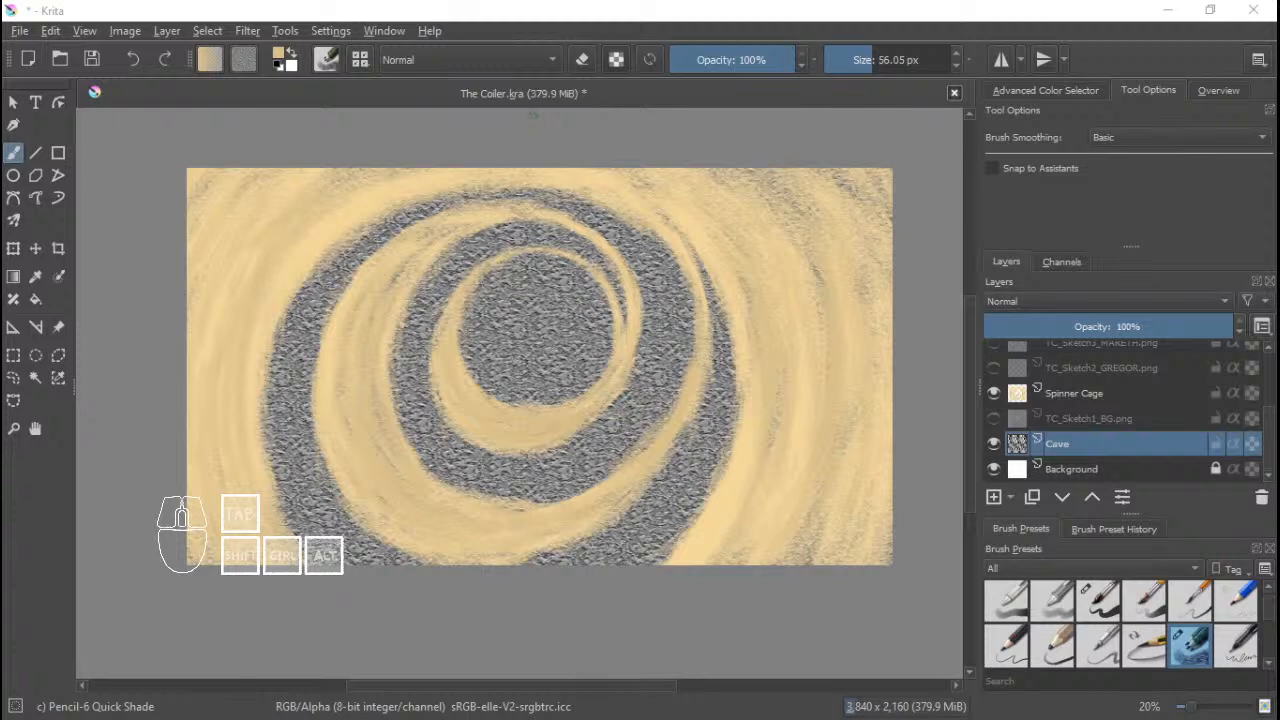
left_click(640, 360)
Colorize the Cave layer dark brown with an HSV/HSL adjustment, using a hue of 28 and lowering the saturation and lightness.
left_click(247, 33)
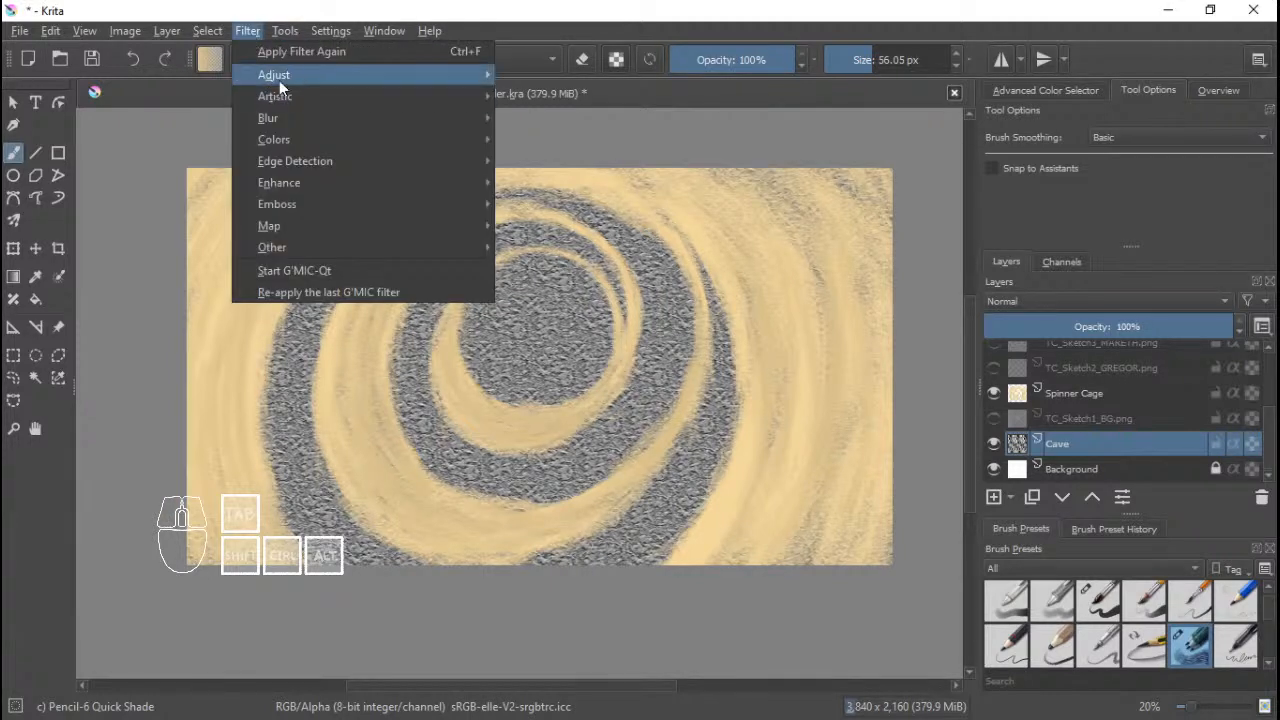
mouse_move(400, 88)
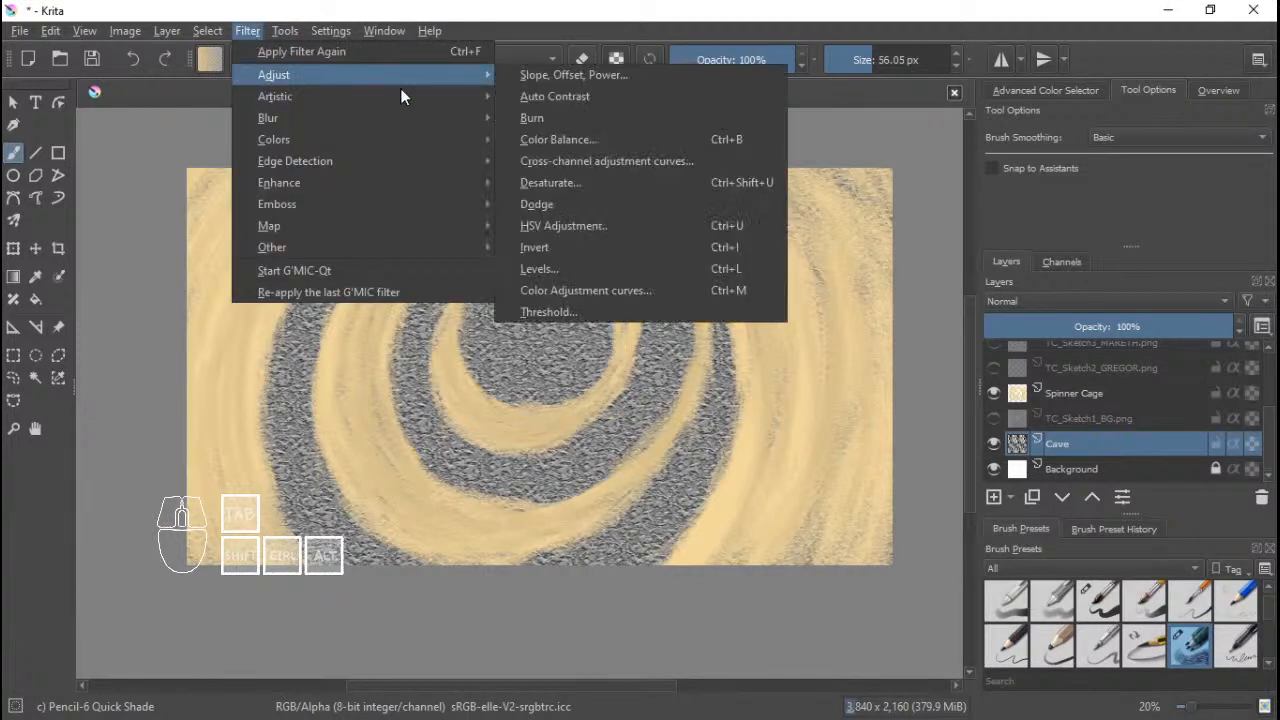
left_click(590, 224)
left_click(936, 243)
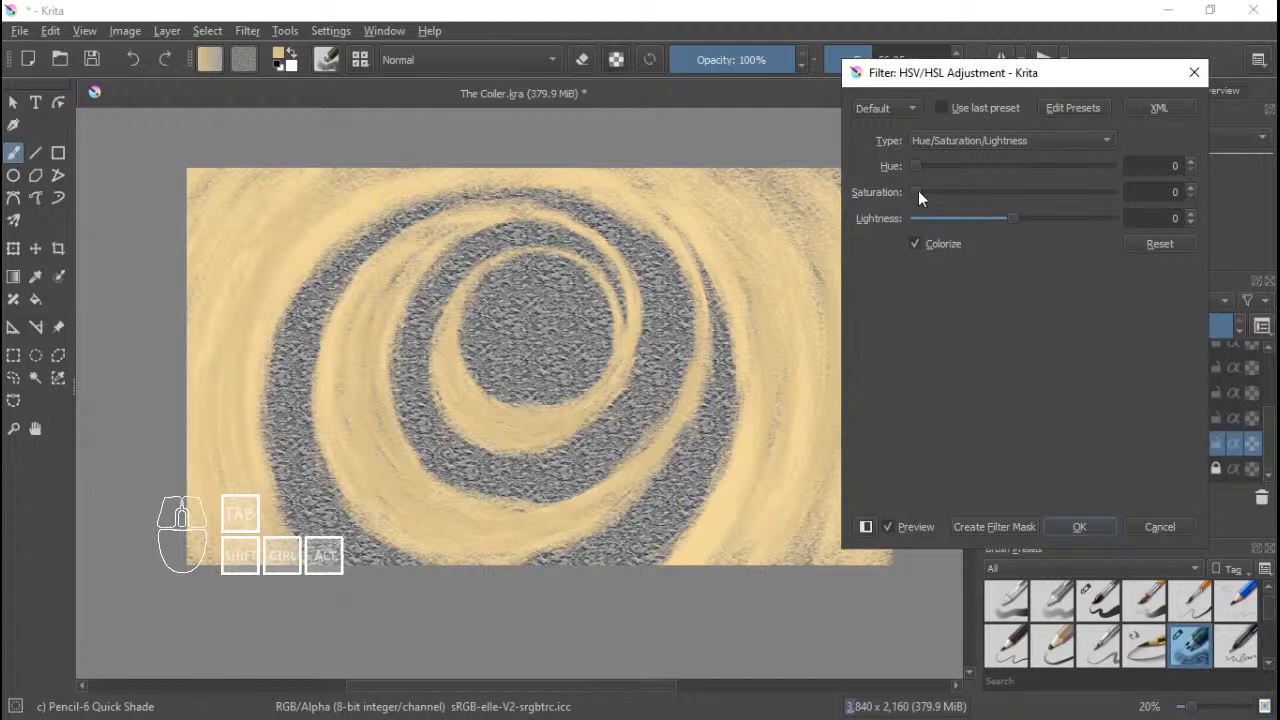
left_click_drag(918, 191, 1118, 191)
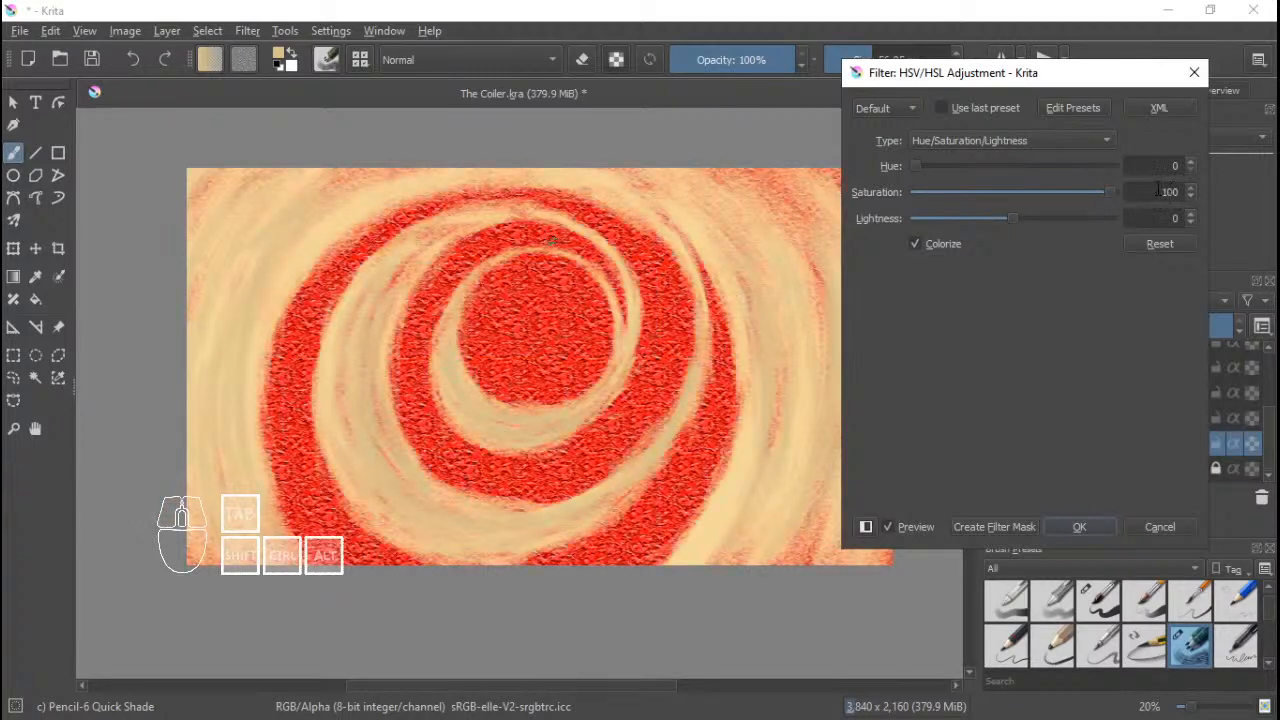
mouse_move(917, 167)
left_mouse_down()
mouse_move(951, 168)
mouse_move(930, 168)
left_mouse_up()
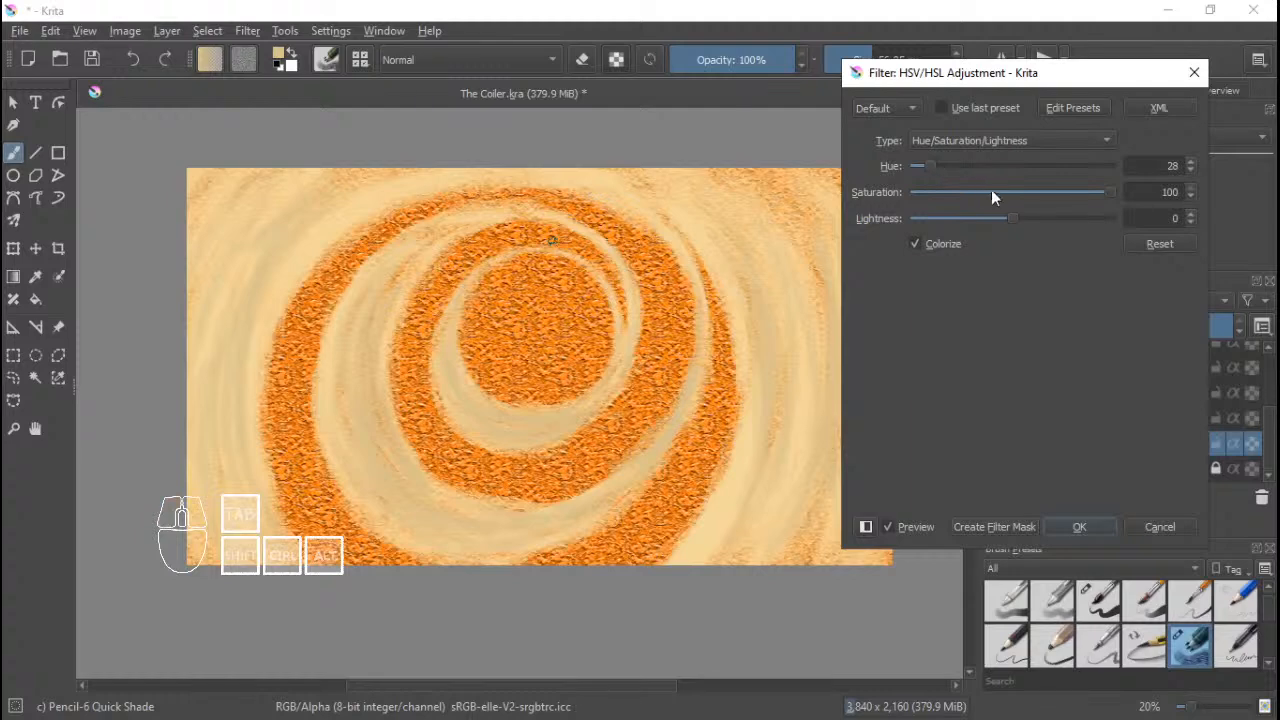
left_click_drag(1000, 218, 953, 218)
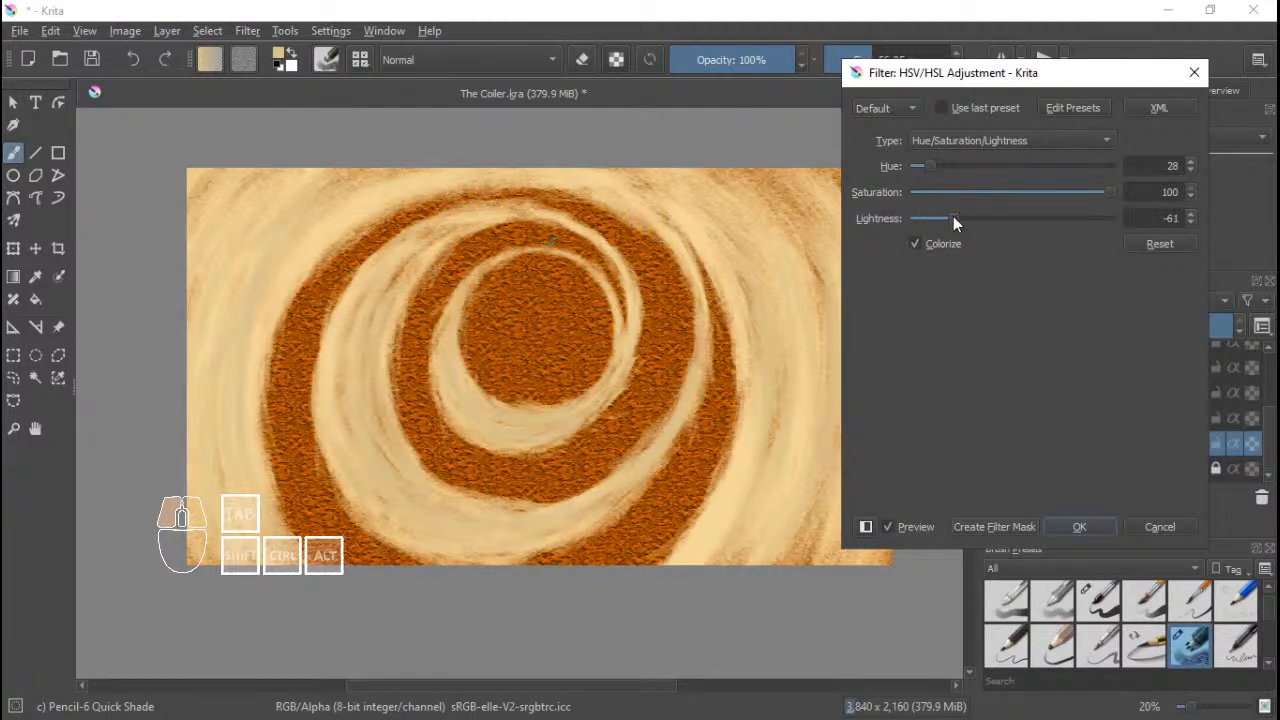
left_click_drag(1112, 190, 941, 220)
left_click(1080, 527)
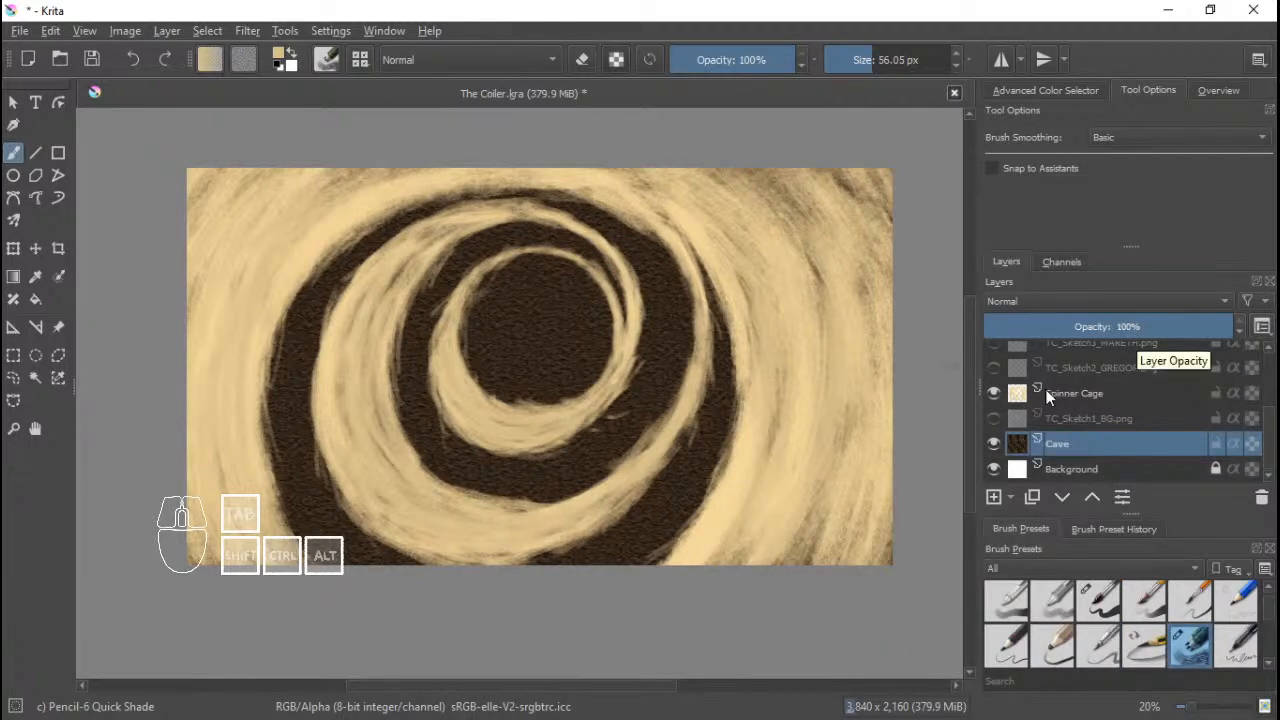
Toggle the Cave and Background layers to check them, leaving Cave hidden and the Background layer visible and selected.
left_click(993, 444)
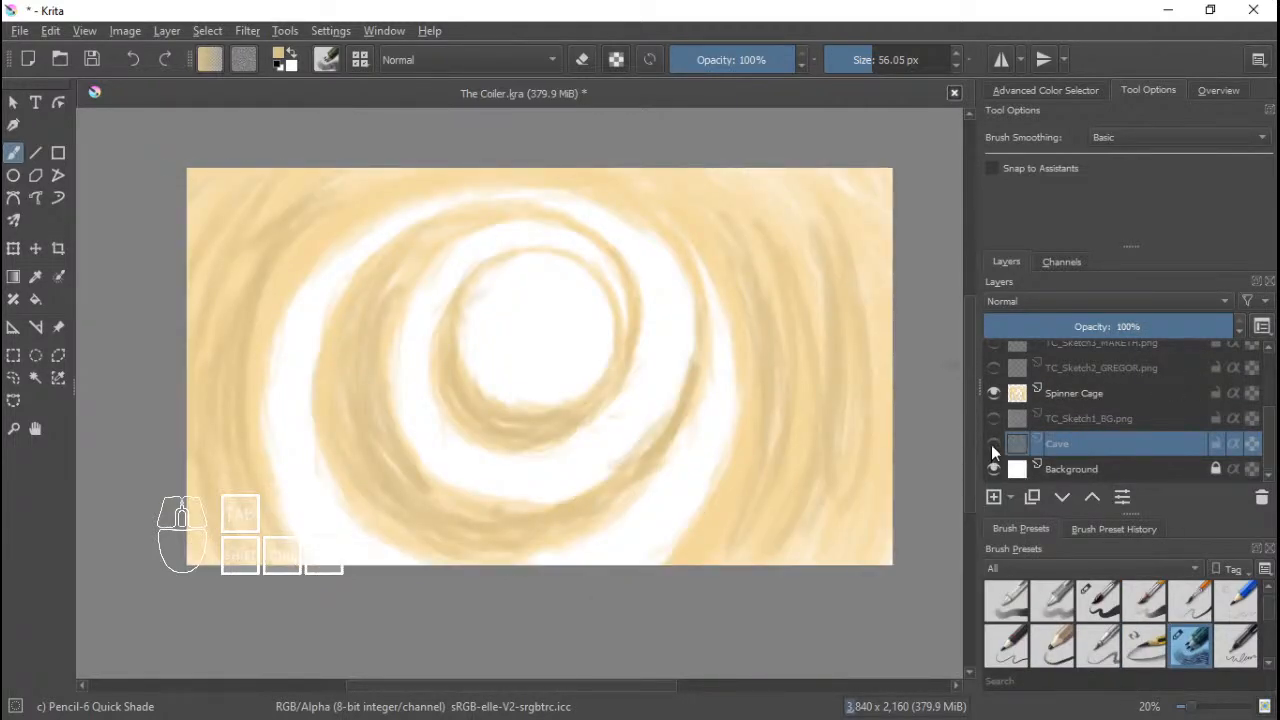
left_click(993, 444)
left_click(993, 468)
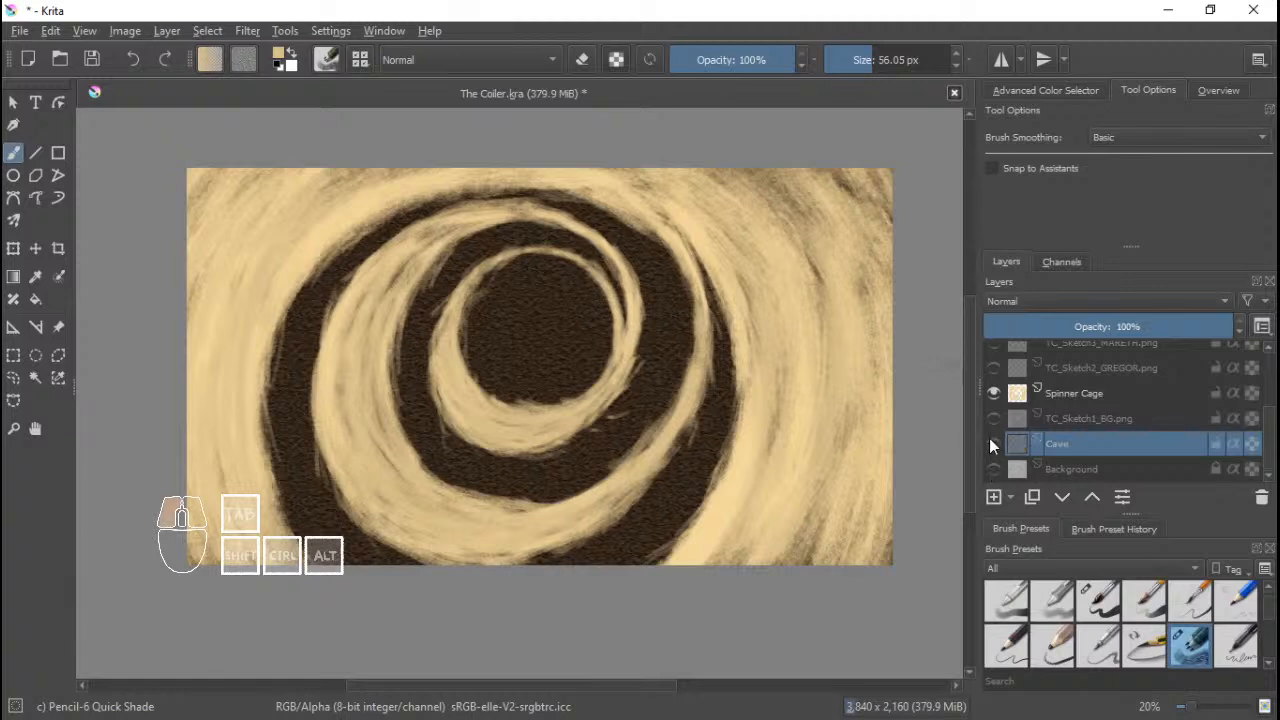
left_click(992, 444)
left_click(993, 468)
left_click(1063, 468)
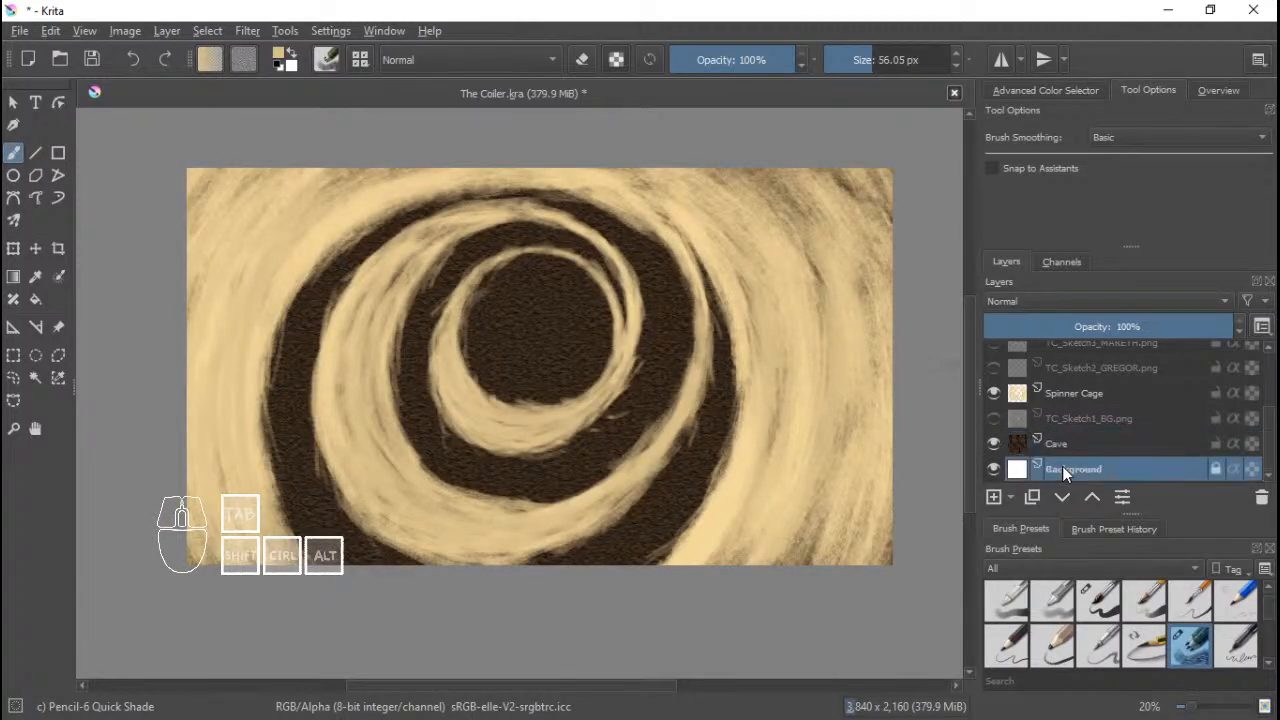
left_click(993, 444)
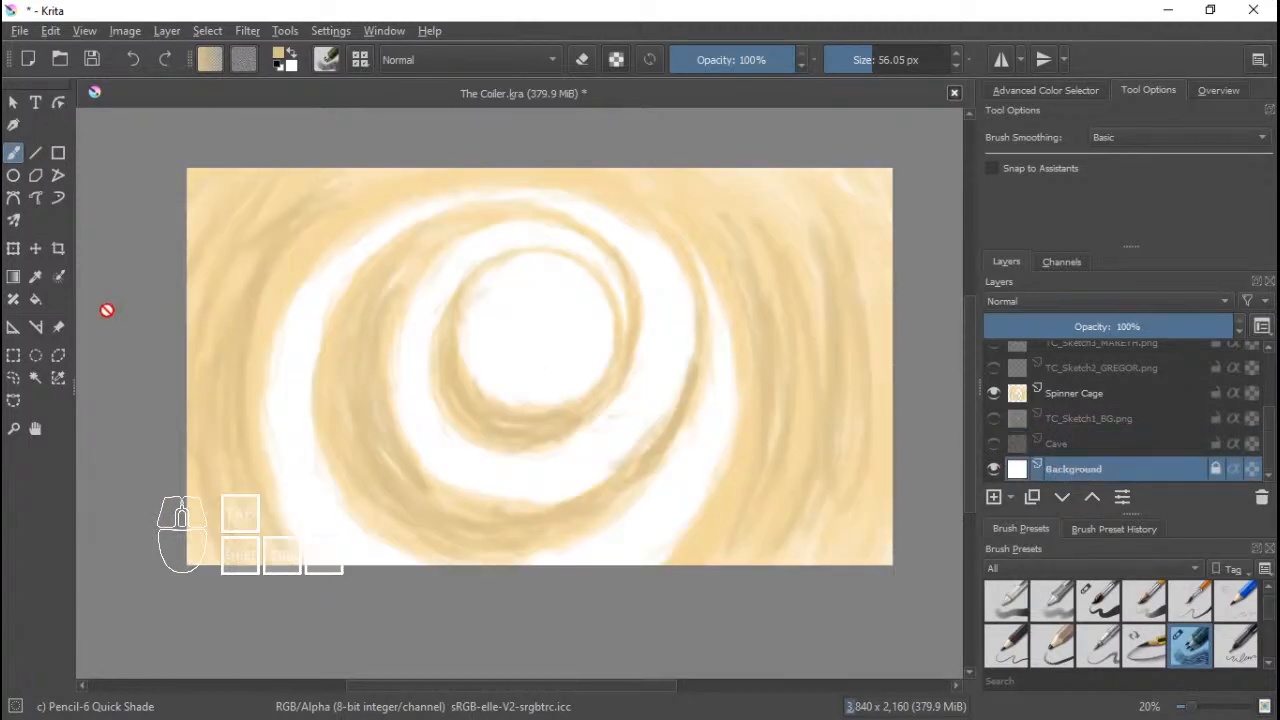
Unlock the Background layer and fill it with dark grey using the Fill tool.
left_click(35, 300)
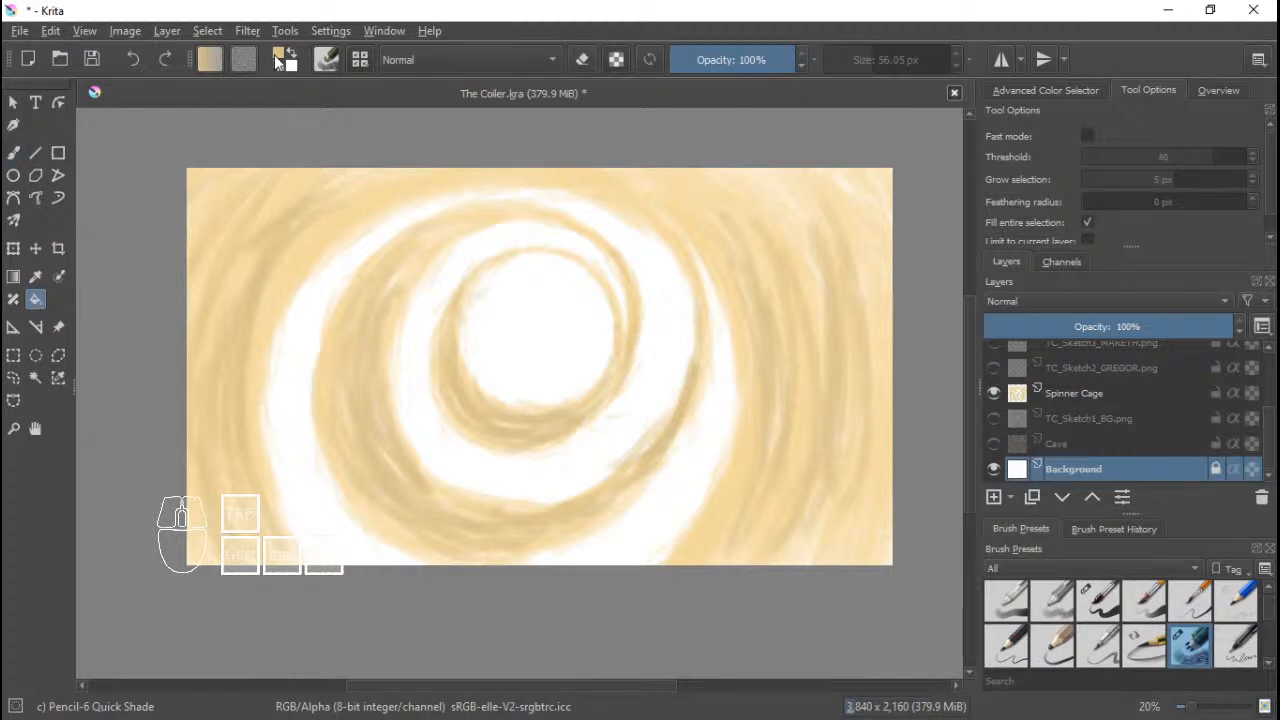
left_click(279, 56)
left_click(490, 228)
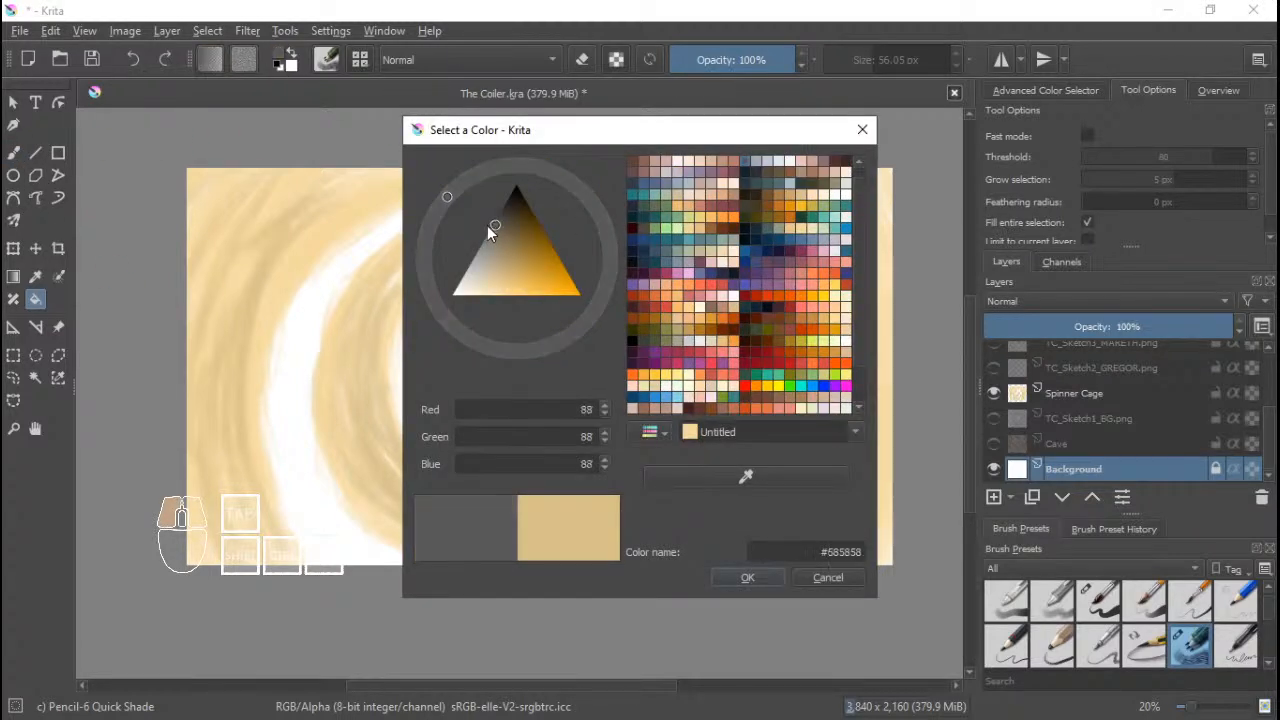
left_click(485, 229)
left_click(748, 577)
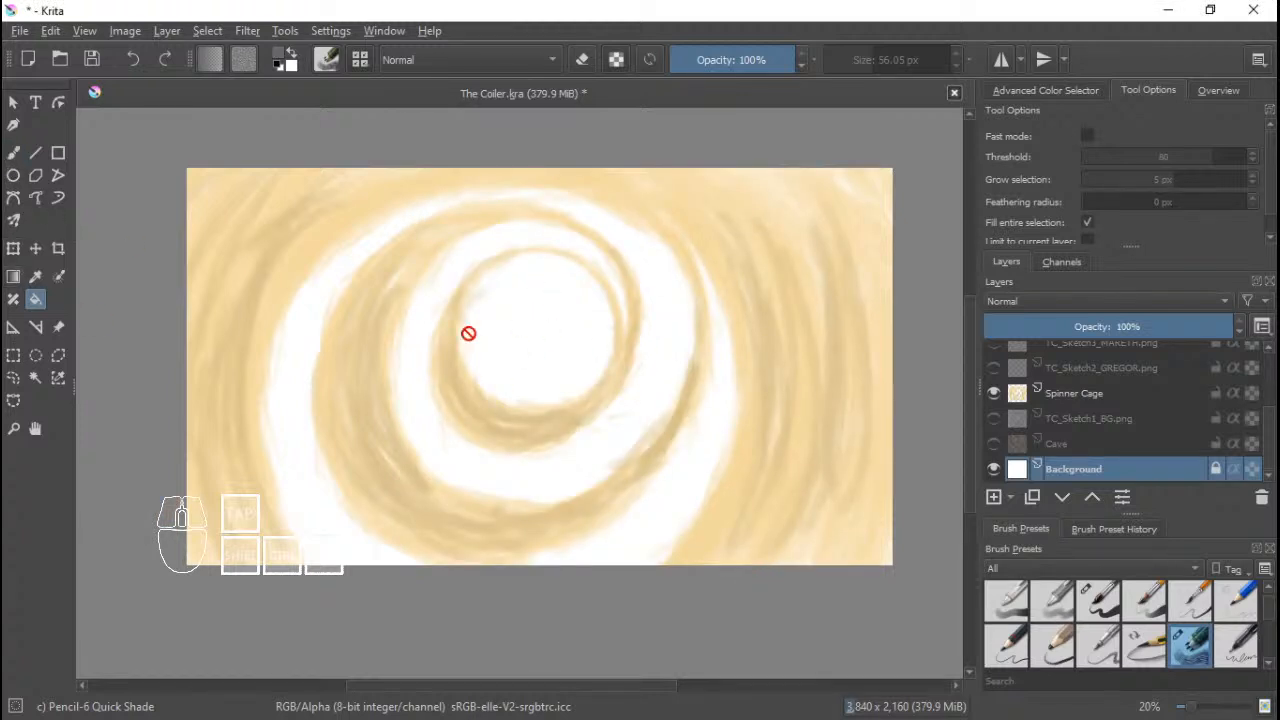
scroll(1100, 236, "down", 1)
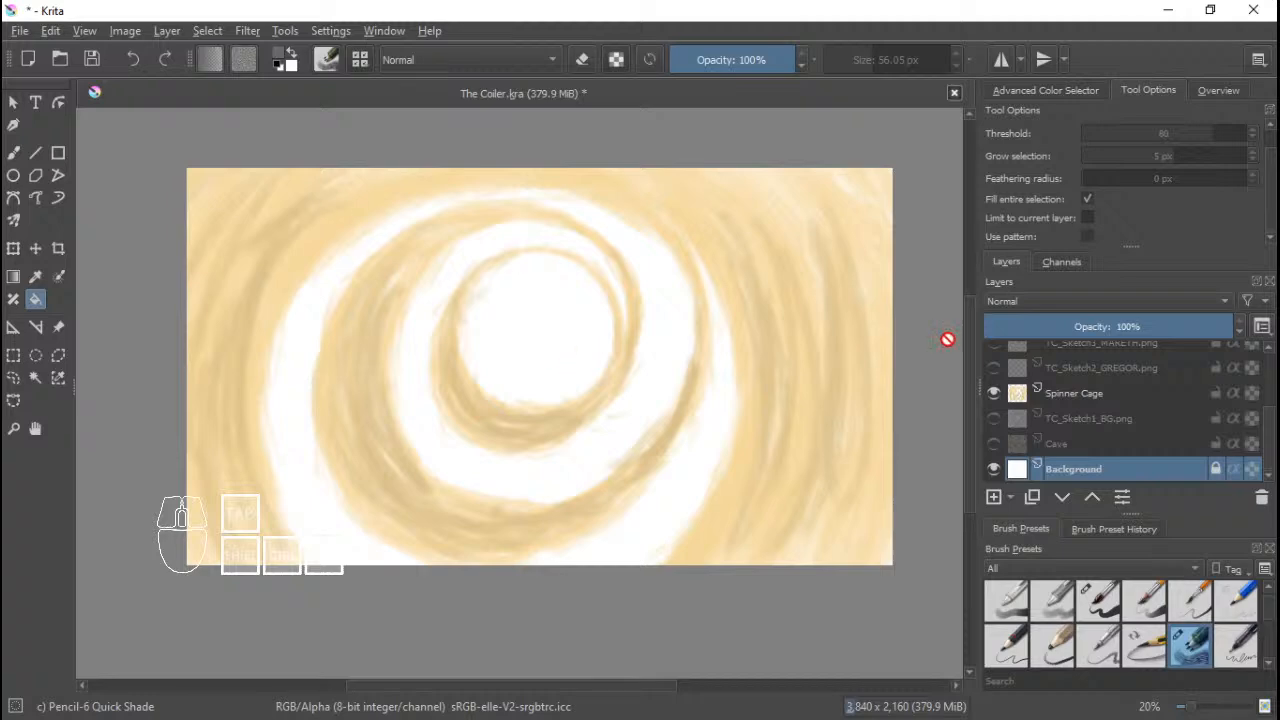
left_click(560, 337)
scroll(558, 340, "up", 1)
scroll(558, 340, "down", 1)
scroll(580, 334, "up", 1)
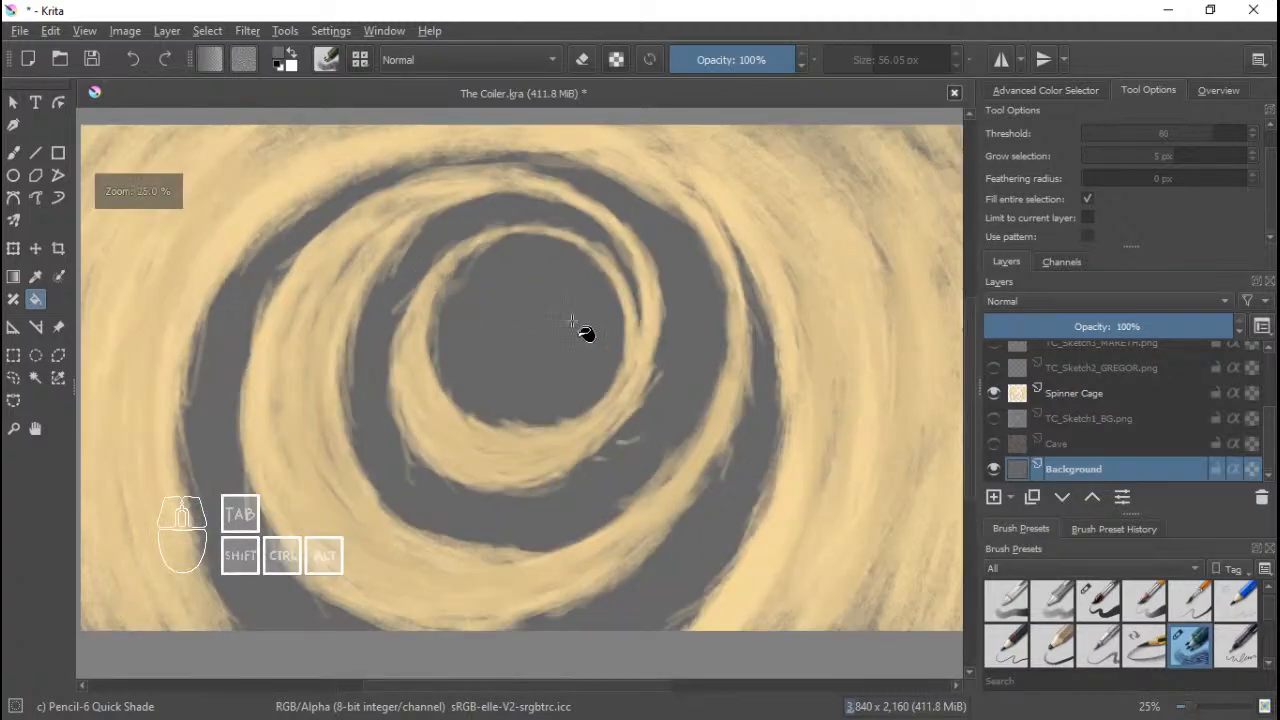
Compare the Cave texture with the plain grey backdrop by toggling the Cave layer's visibility, leaving it hidden.
left_click(991, 443)
left_click(991, 443)
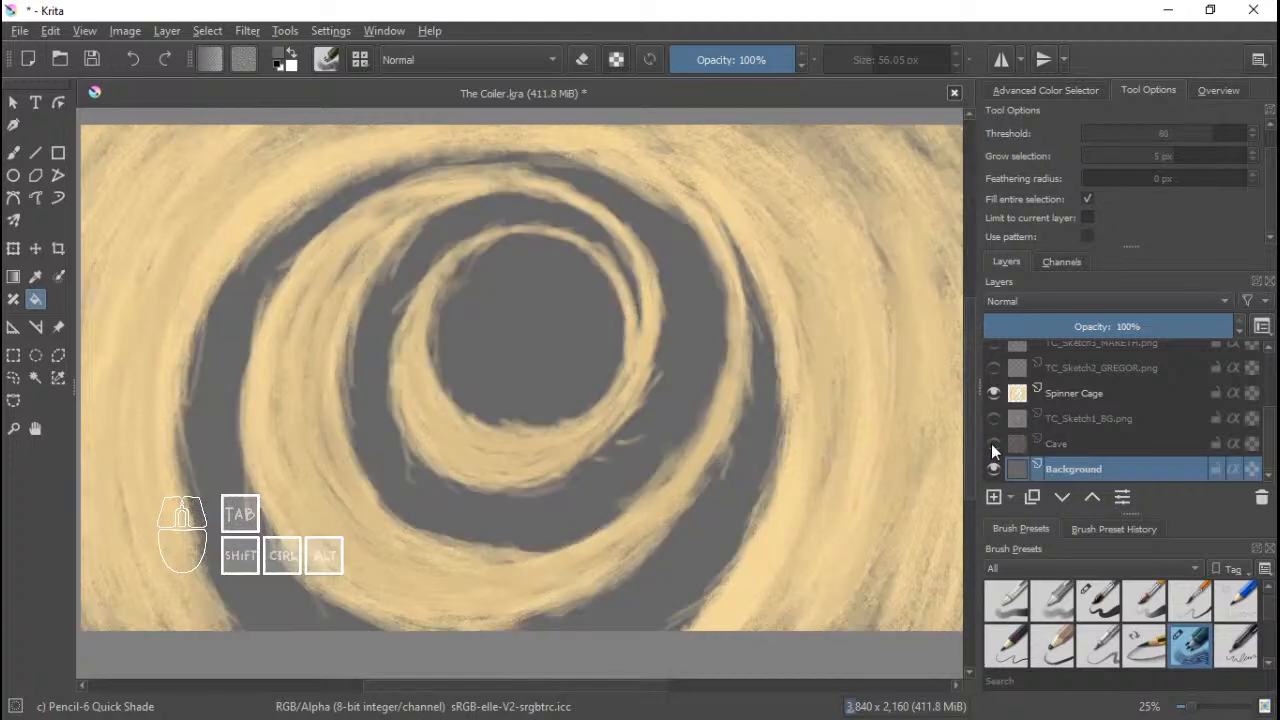
left_click(991, 443)
left_click(991, 443)
scroll(614, 323, "up", 1)
scroll(614, 323, "down", 2)
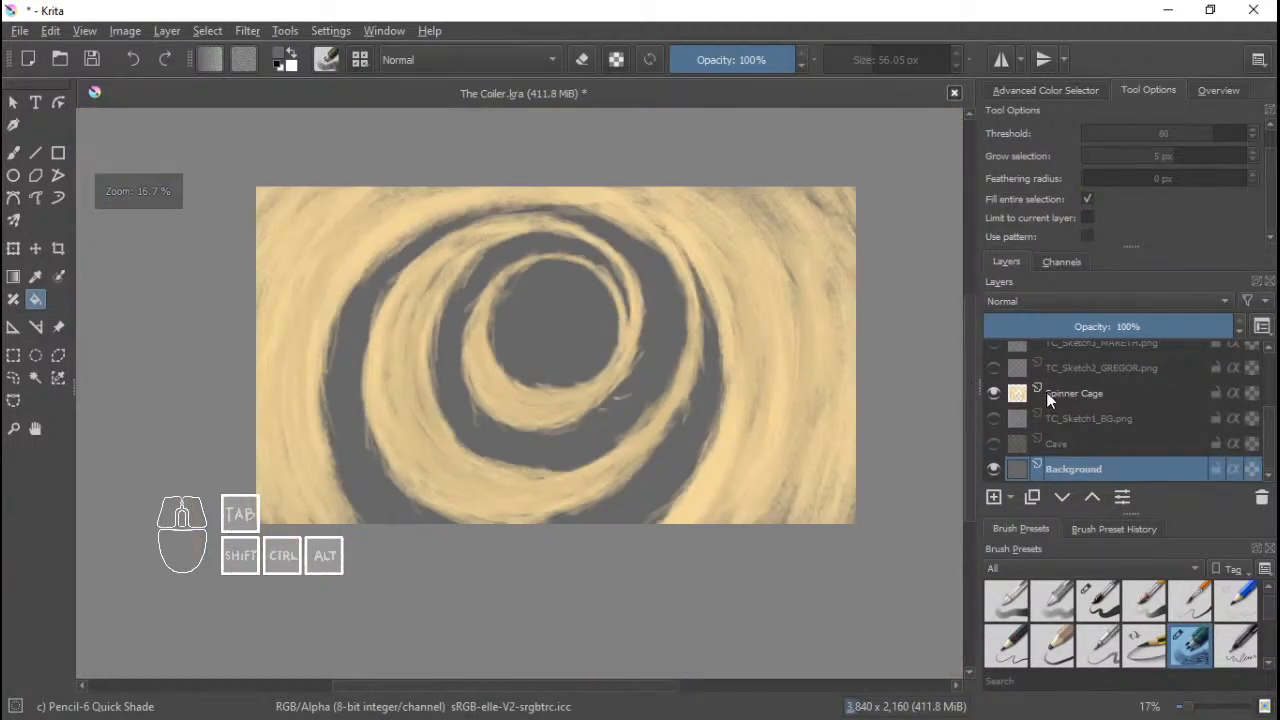
Show the TC_Sketch6_LUXA.png layer and select it.
scroll(1050, 391, "up", 1)
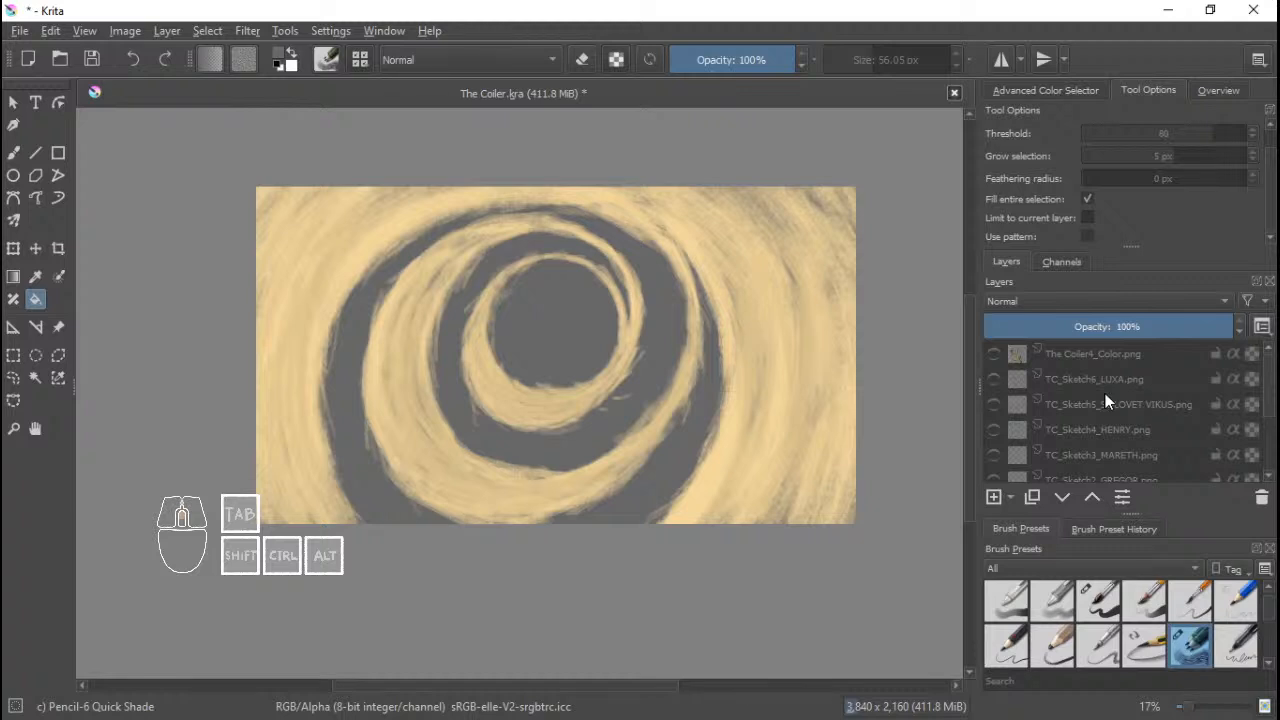
scroll(1105, 393, "down", 1)
scroll(1046, 395, "up", 1)
left_click(995, 378)
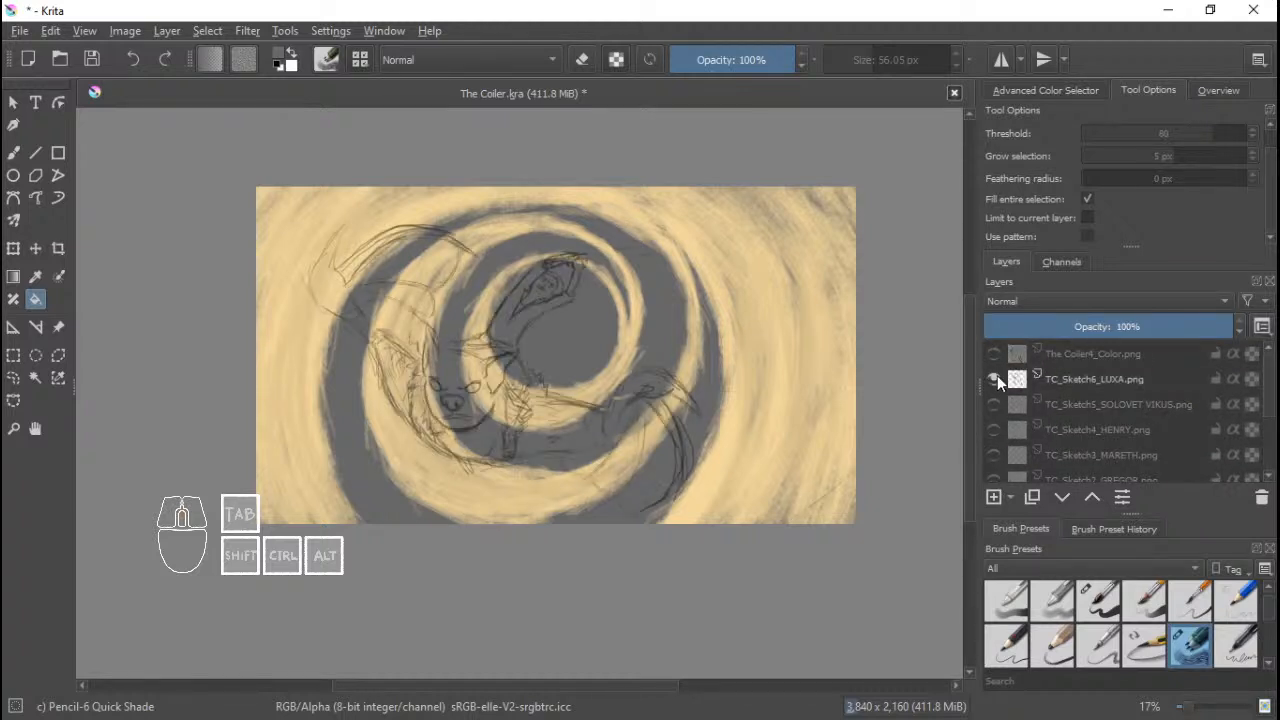
left_click(1057, 379)
Examine how the bat and rider sketch sits over the spiral strands and grey backdrop.
scroll(545, 388, "up", 2)
scroll(575, 392, "down", 2)
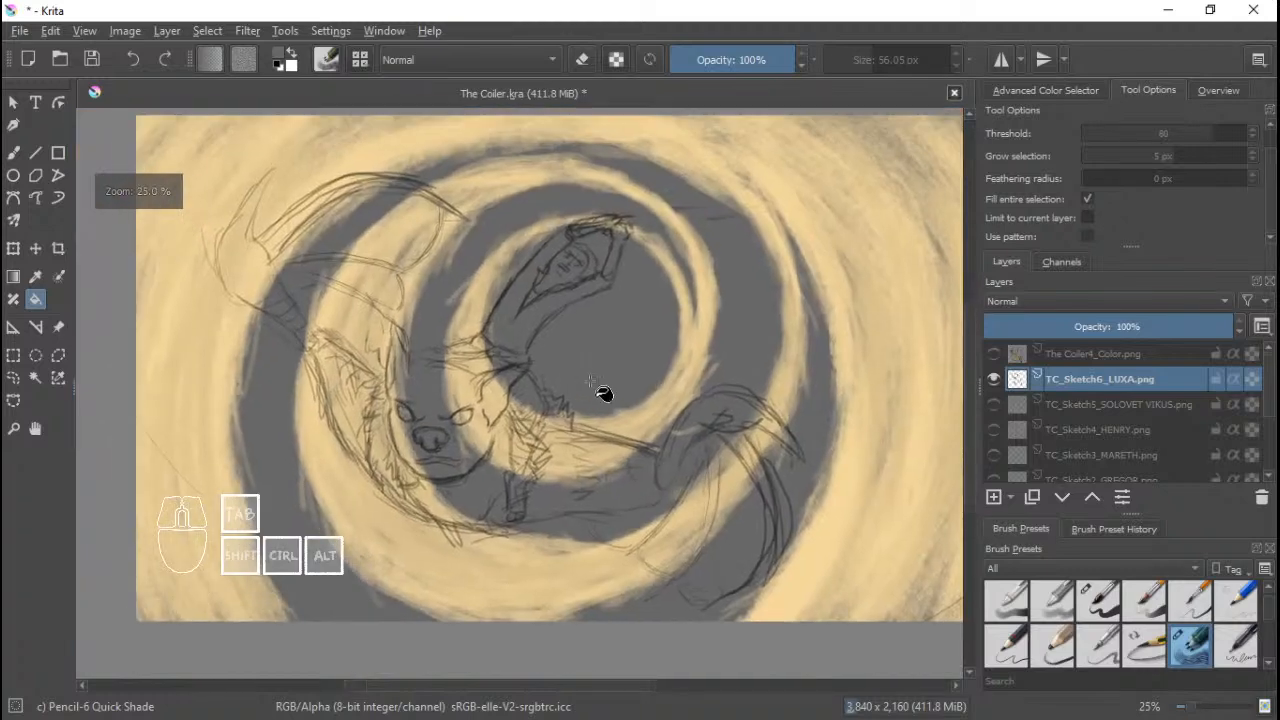
scroll(603, 329, "up", 1)
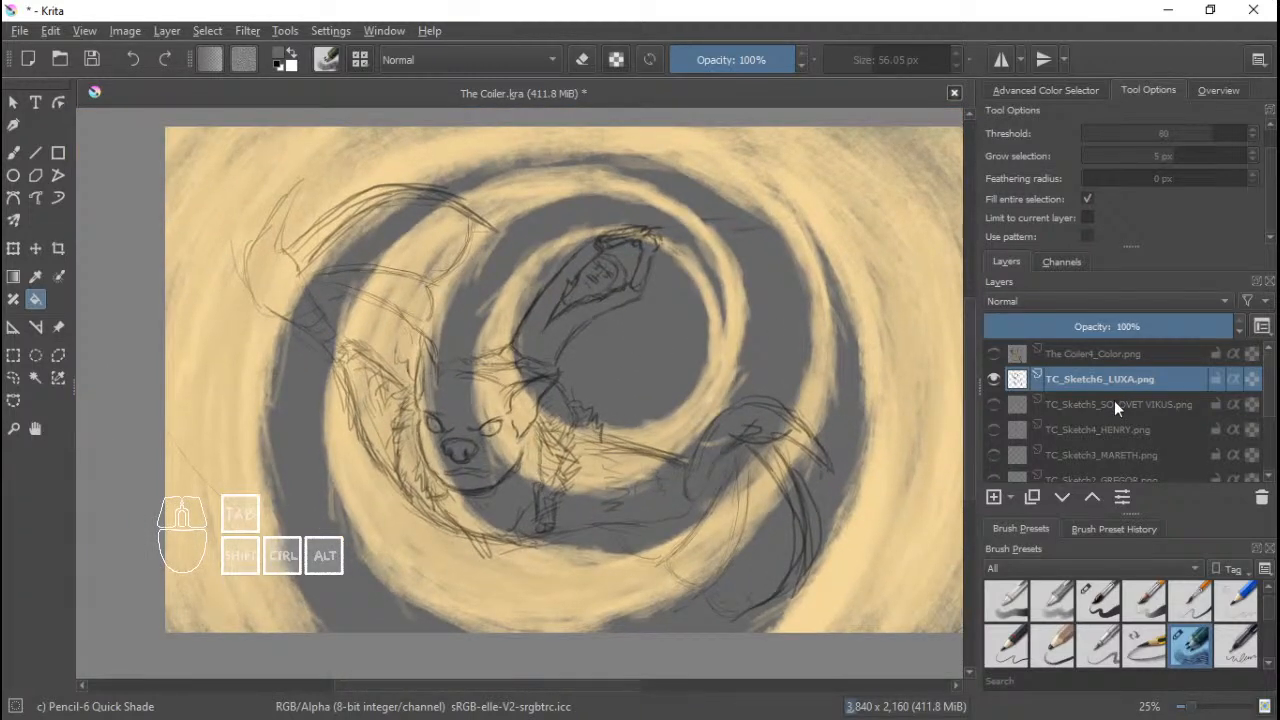
scroll(1110, 410, "down", 1)
left_click_drag(743, 511, 749, 464)
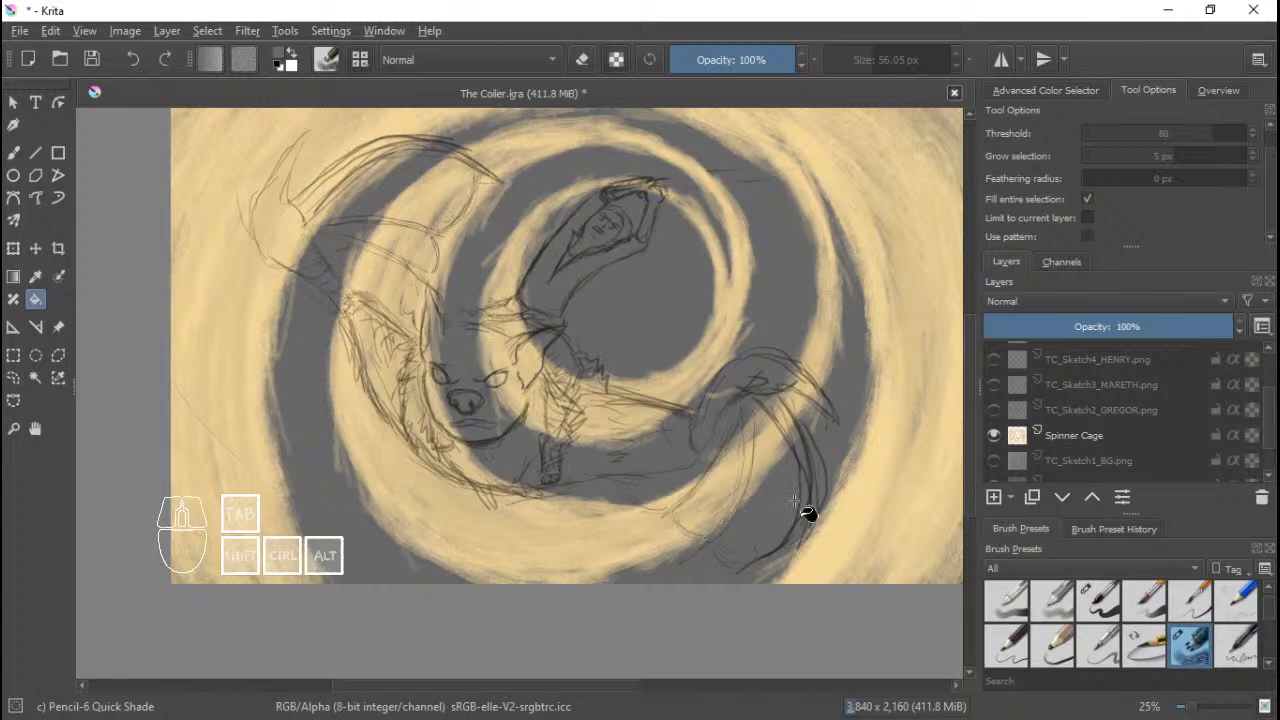
scroll(763, 380, "up", 1)
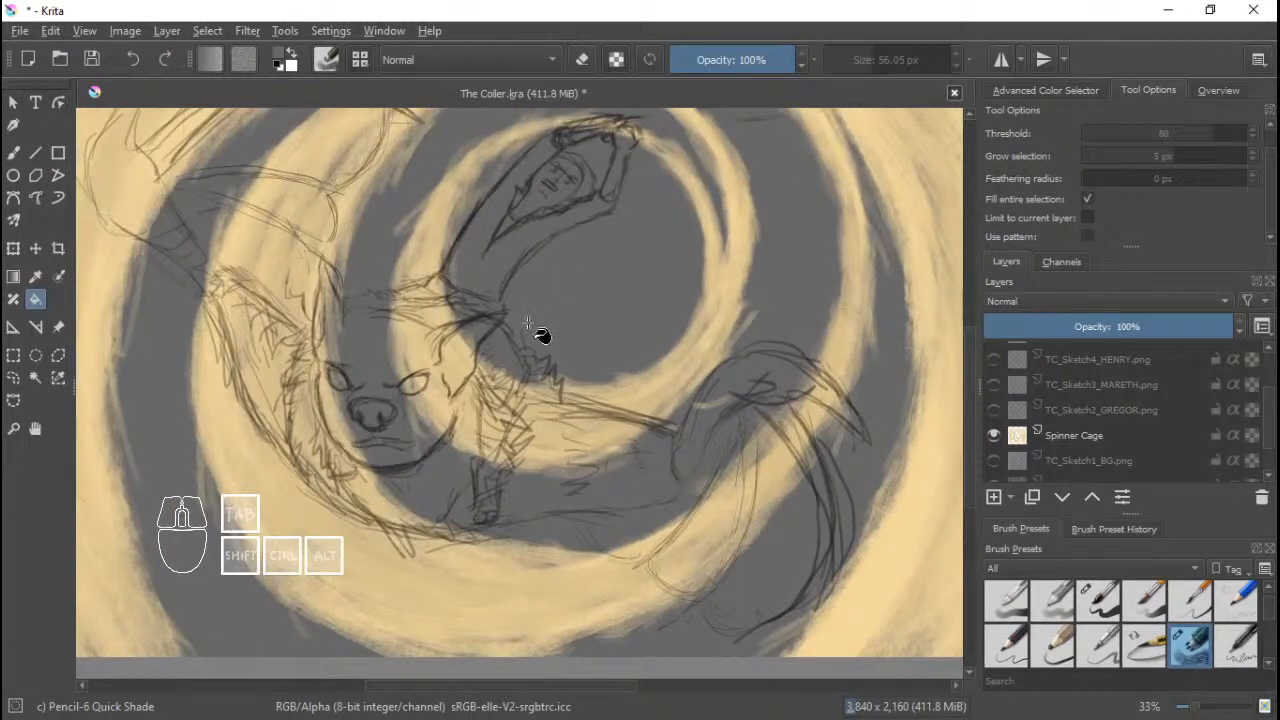
scroll(620, 380, "down", 2)
scroll(645, 375, "up", 1)
scroll(640, 366, "down", 1)
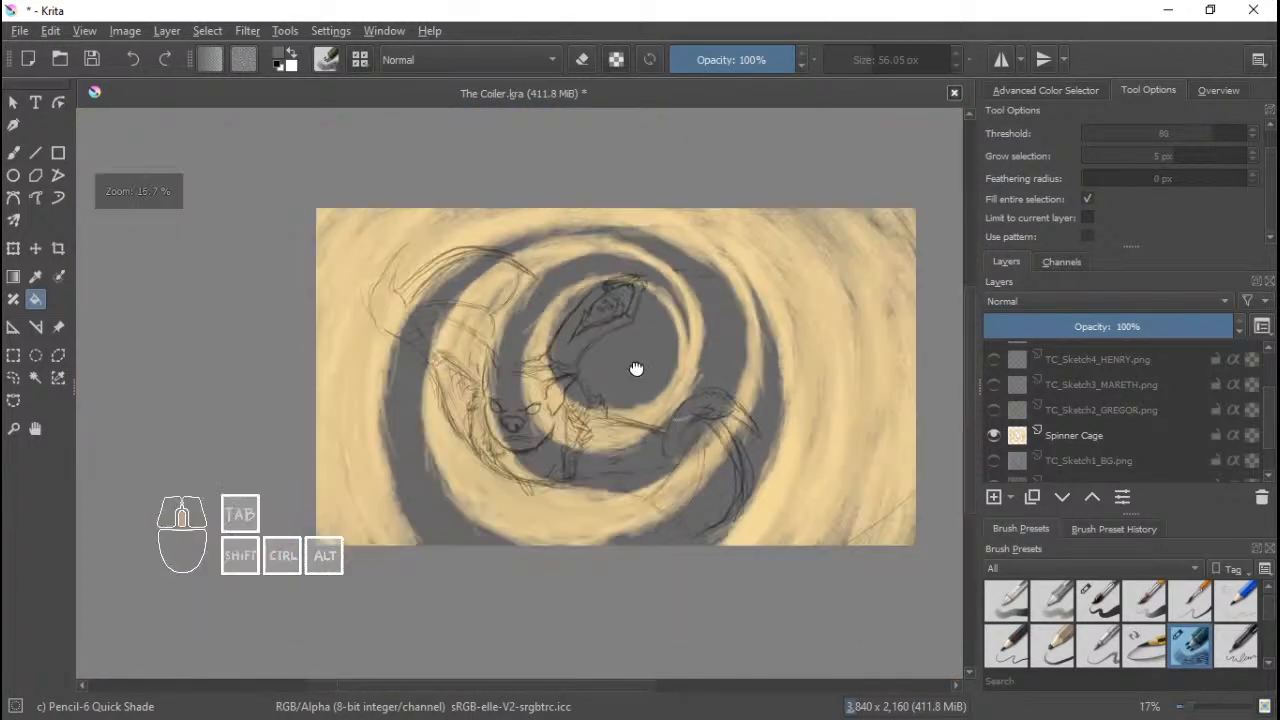
scroll(590, 397, "up", 2)
scroll(752, 470, "down", 1)
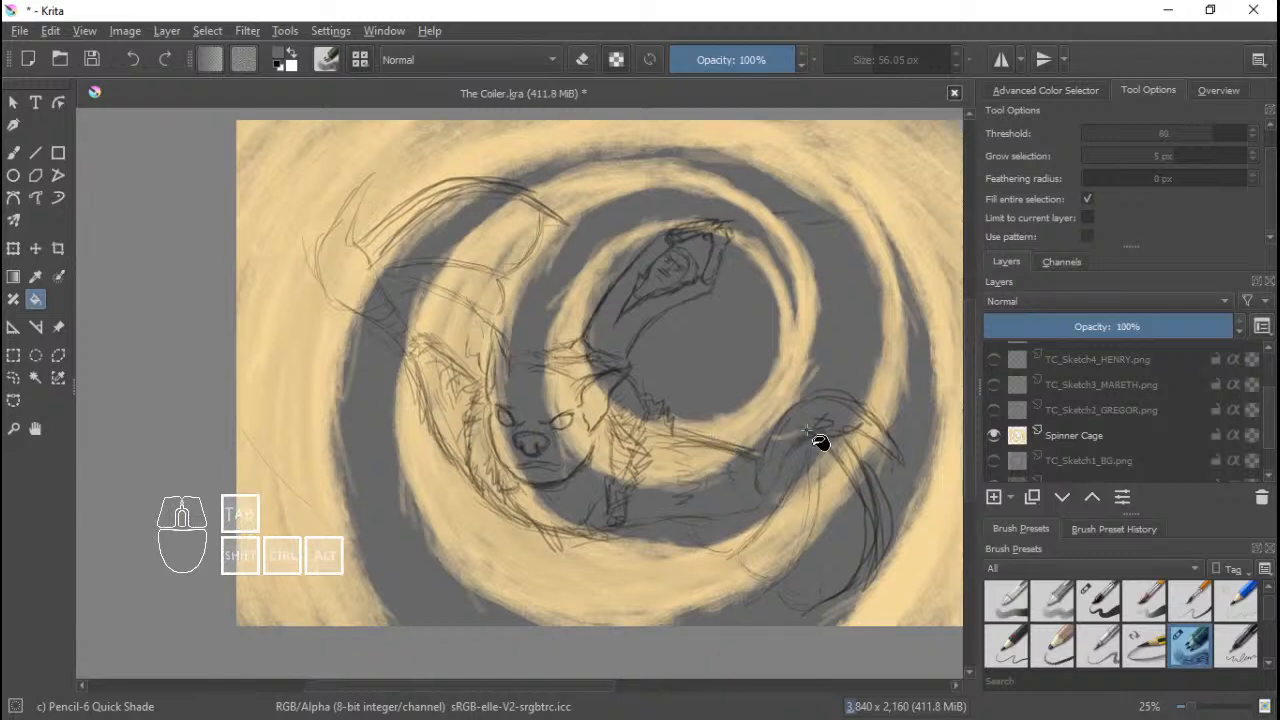
Hide the Spinner Cage layer and add a paint layer named LUXA directly above TC_Sketch6_LUXA.png.
scroll(1090, 420, "down", 1)
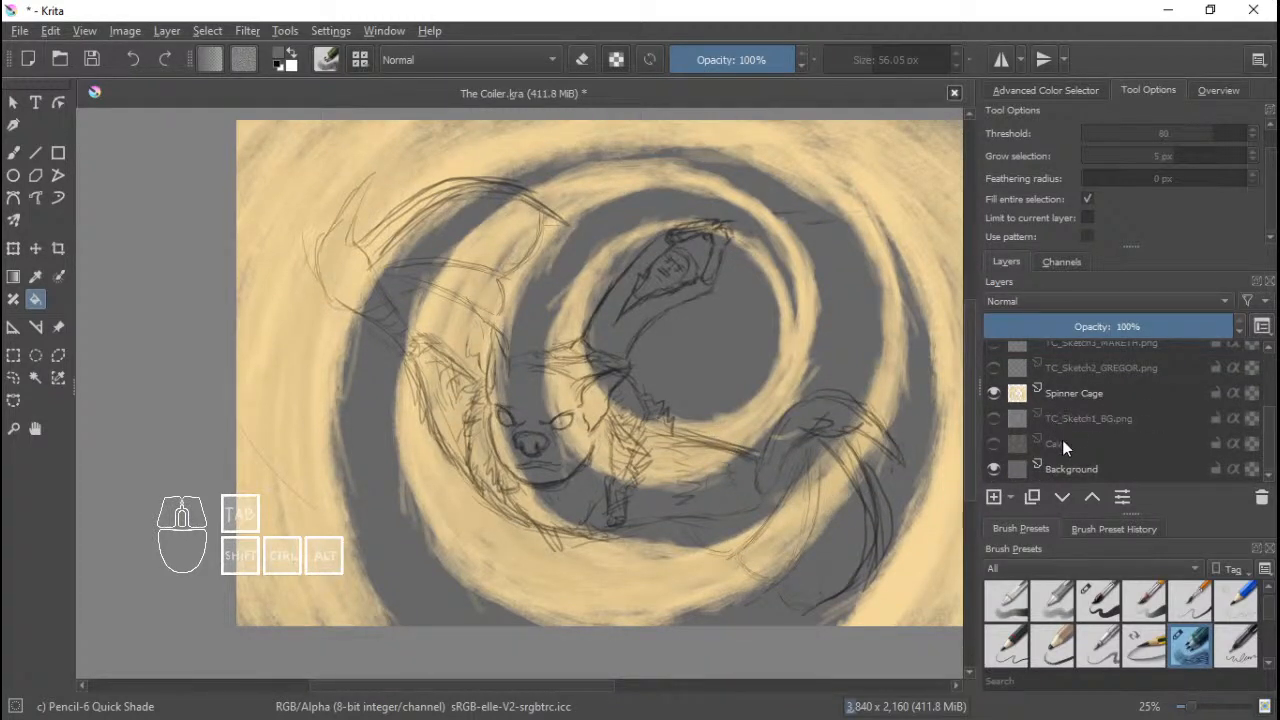
left_click(995, 398)
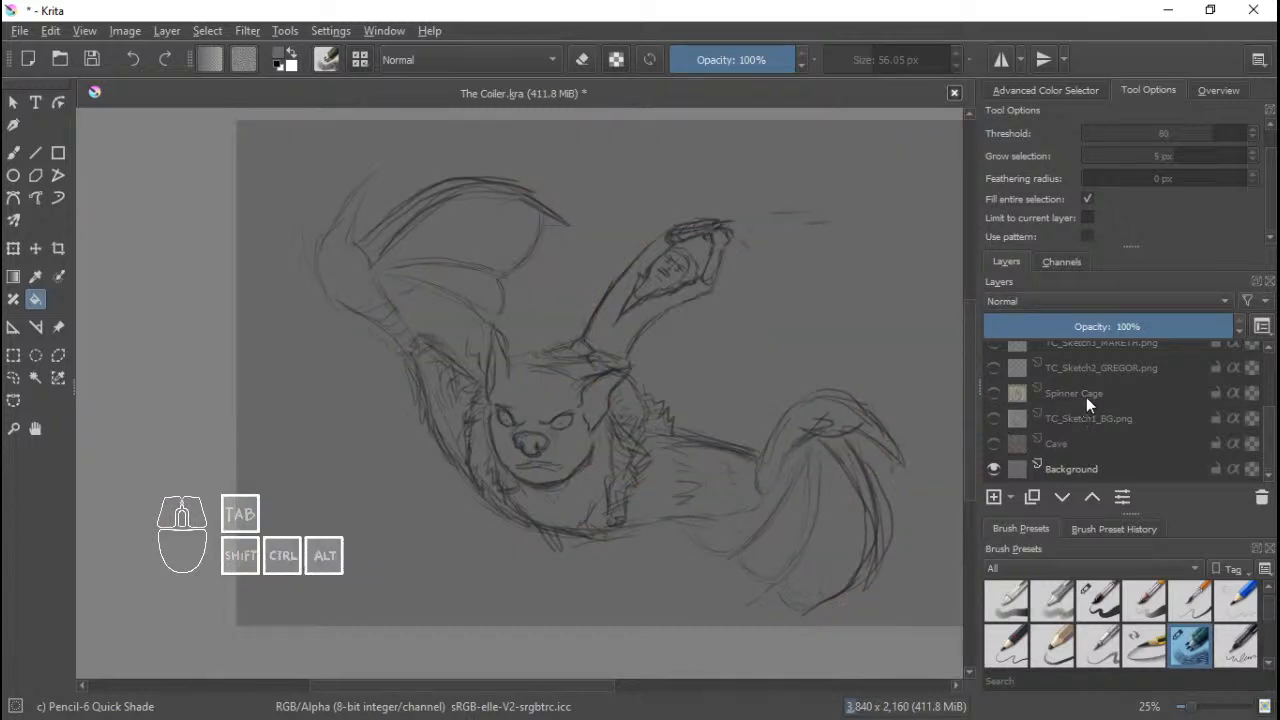
scroll(1121, 364, "up", 3)
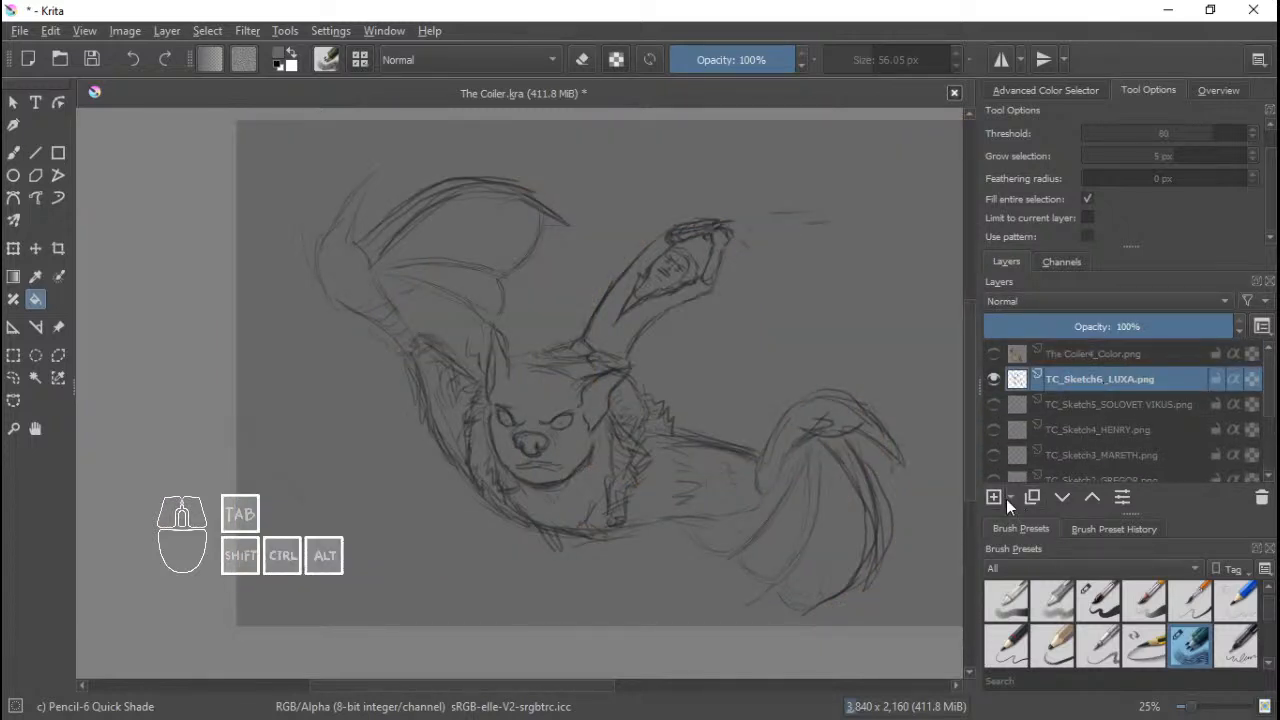
left_click(999, 499)
double_click(1091, 382)
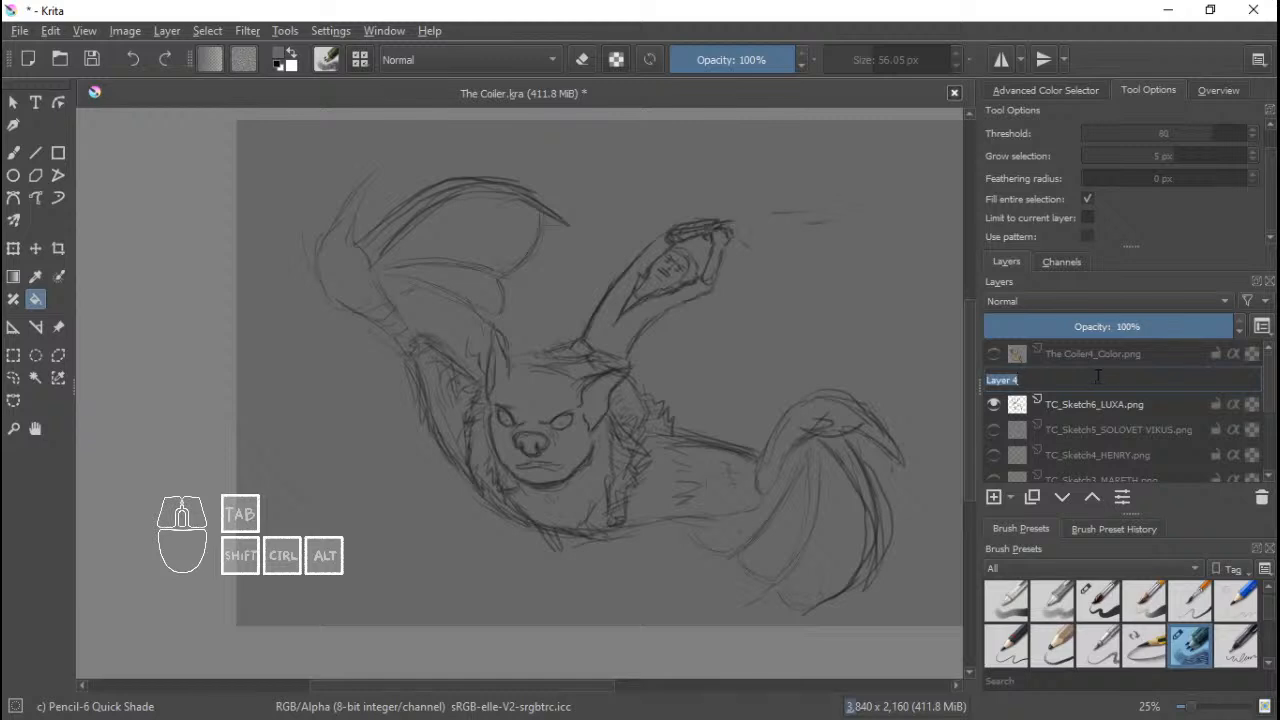
type("LUXA")
key("Return")
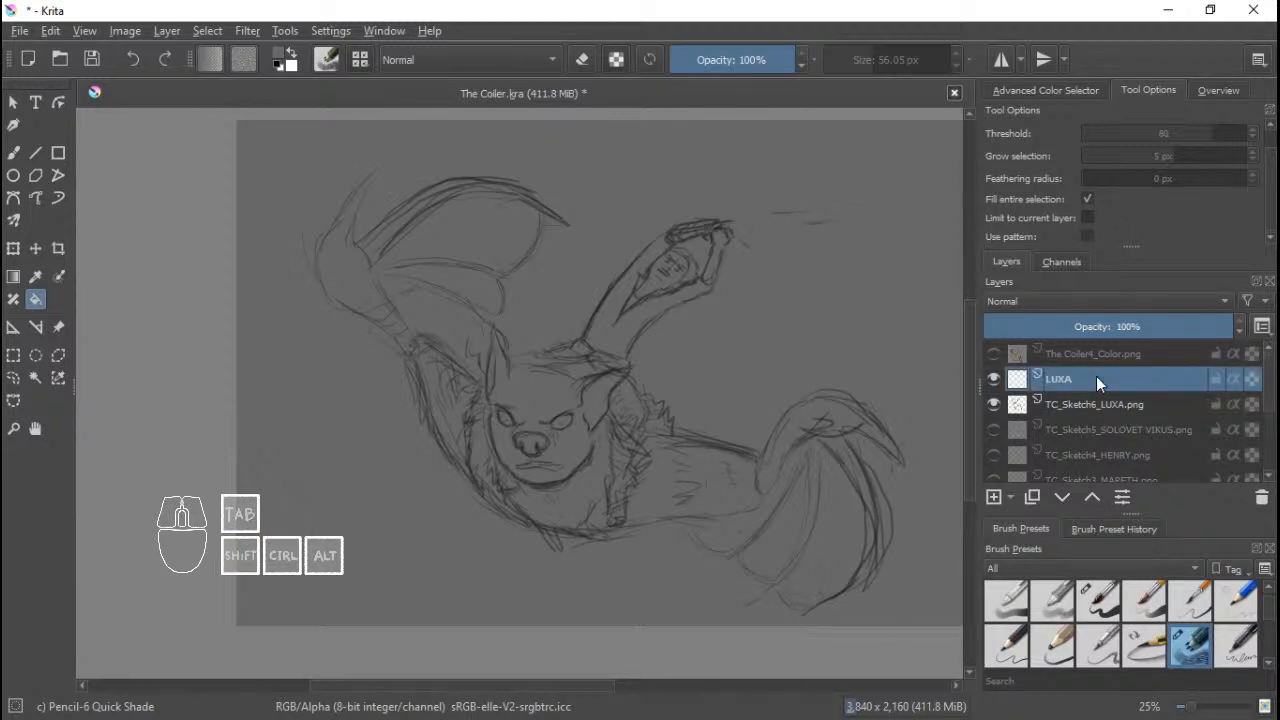
Add a group layer named LUXA above the LUXA paint layer.
left_click(1015, 497)
left_click(1058, 232)
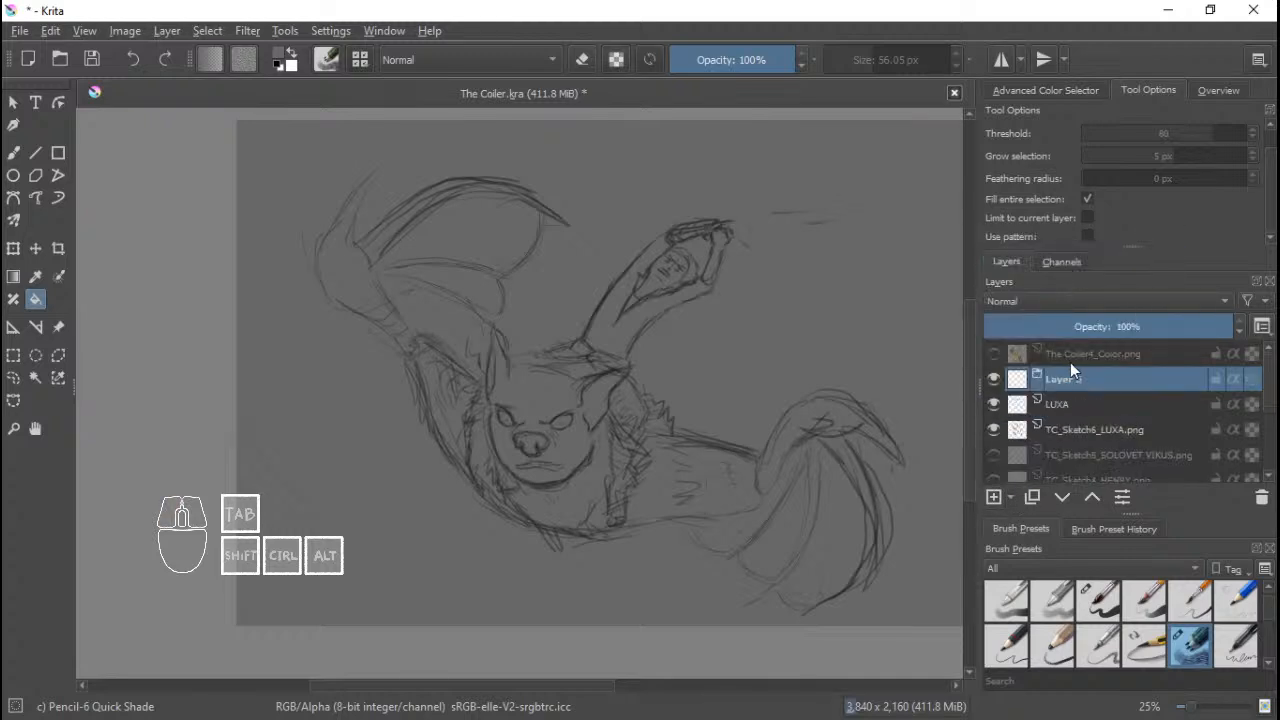
double_click(1076, 379)
type("LUXO")
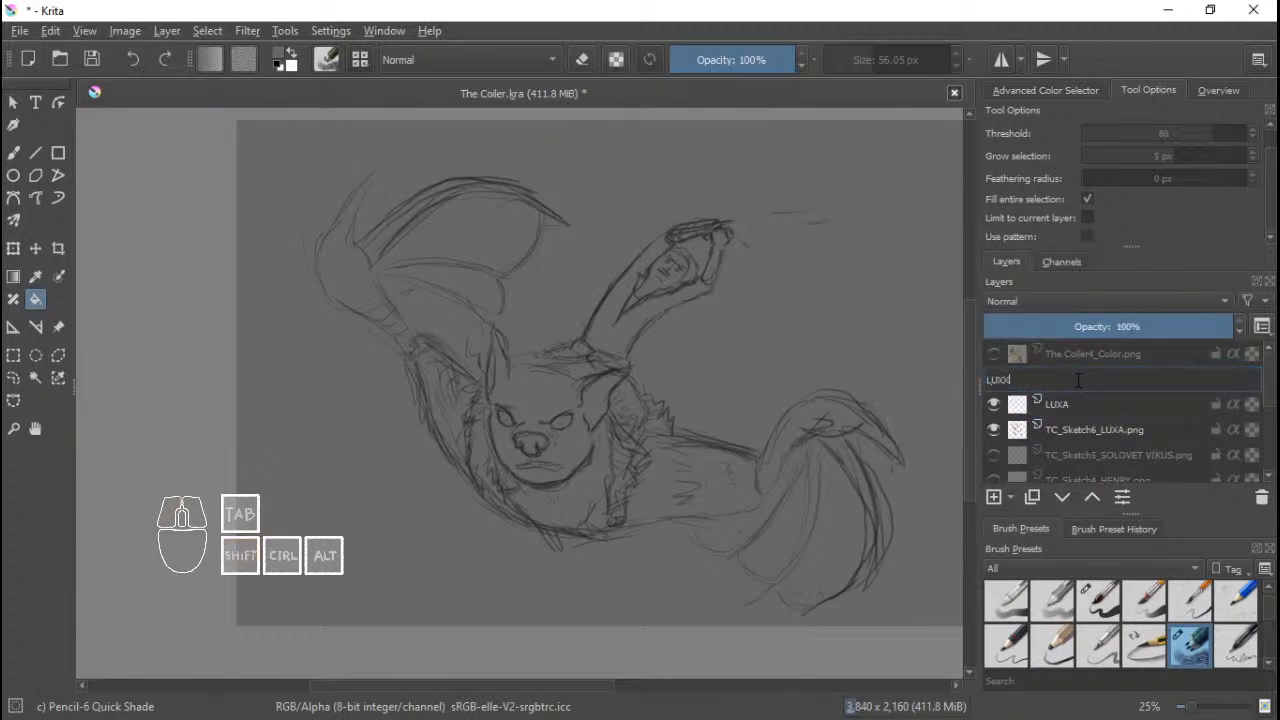
key("Return")
Move the LUXA paint layer into the LUXA group and select it.
left_click(1075, 401)
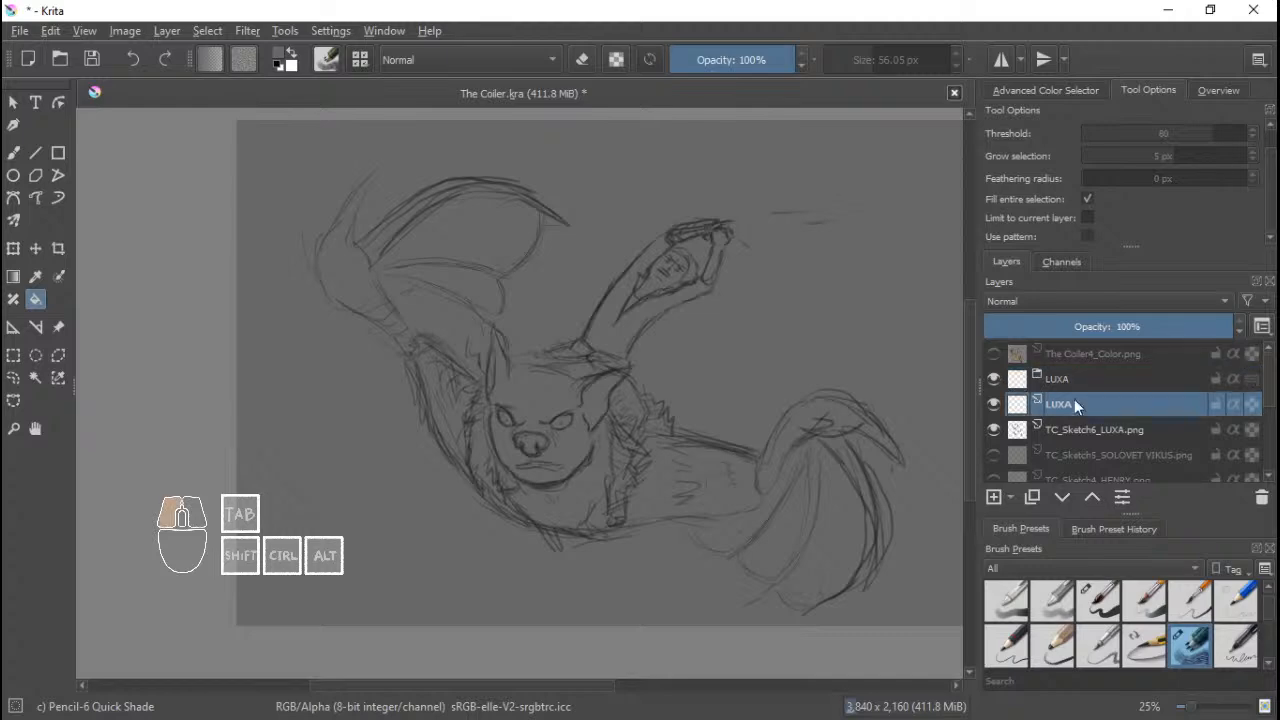
left_click_drag(1075, 401, 1069, 377)
left_click(1089, 399)
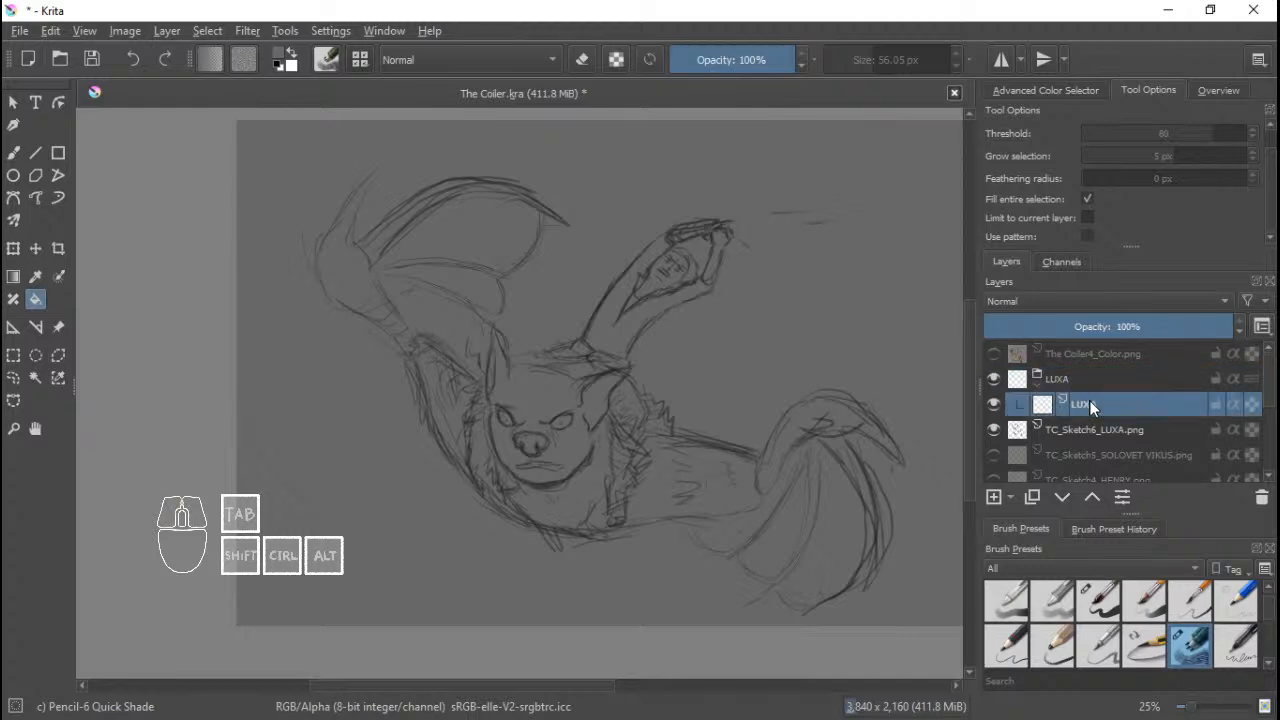
Rename the LUXA paint layer inside the LUXA group to Luxa_Skin.
scroll(640, 340, "up", 3)
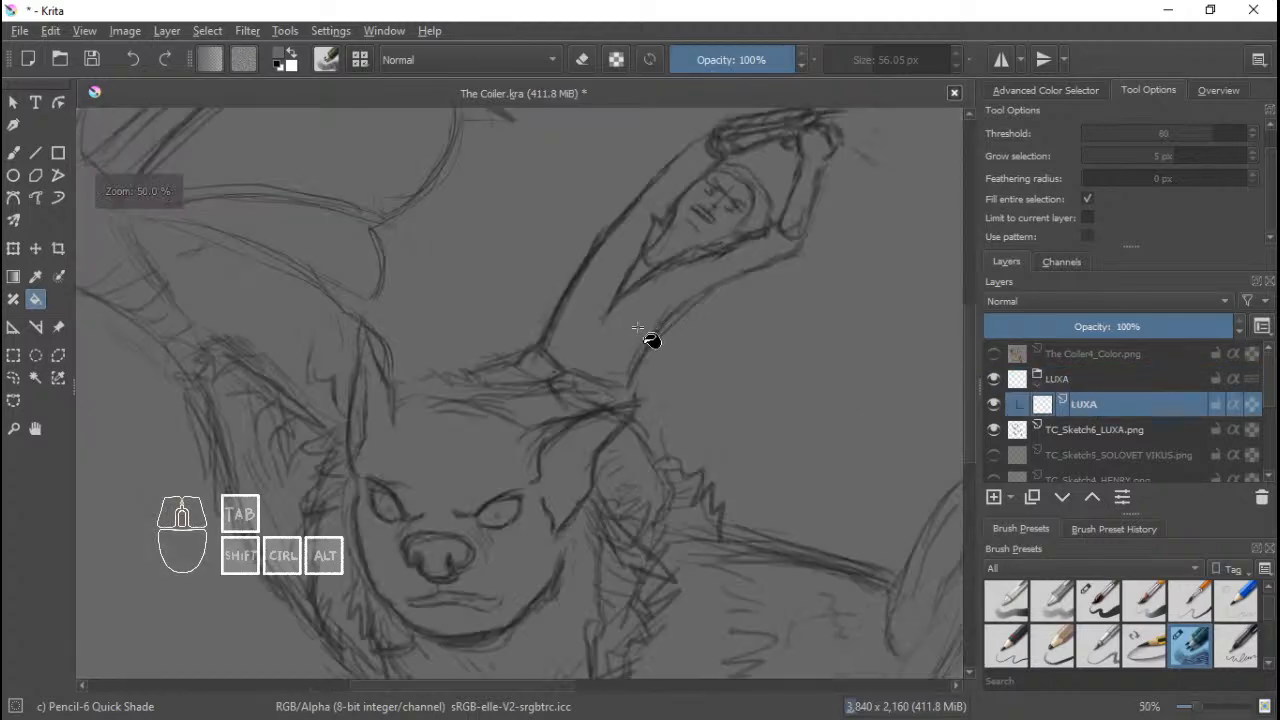
left_click_drag(660, 289, 652, 388)
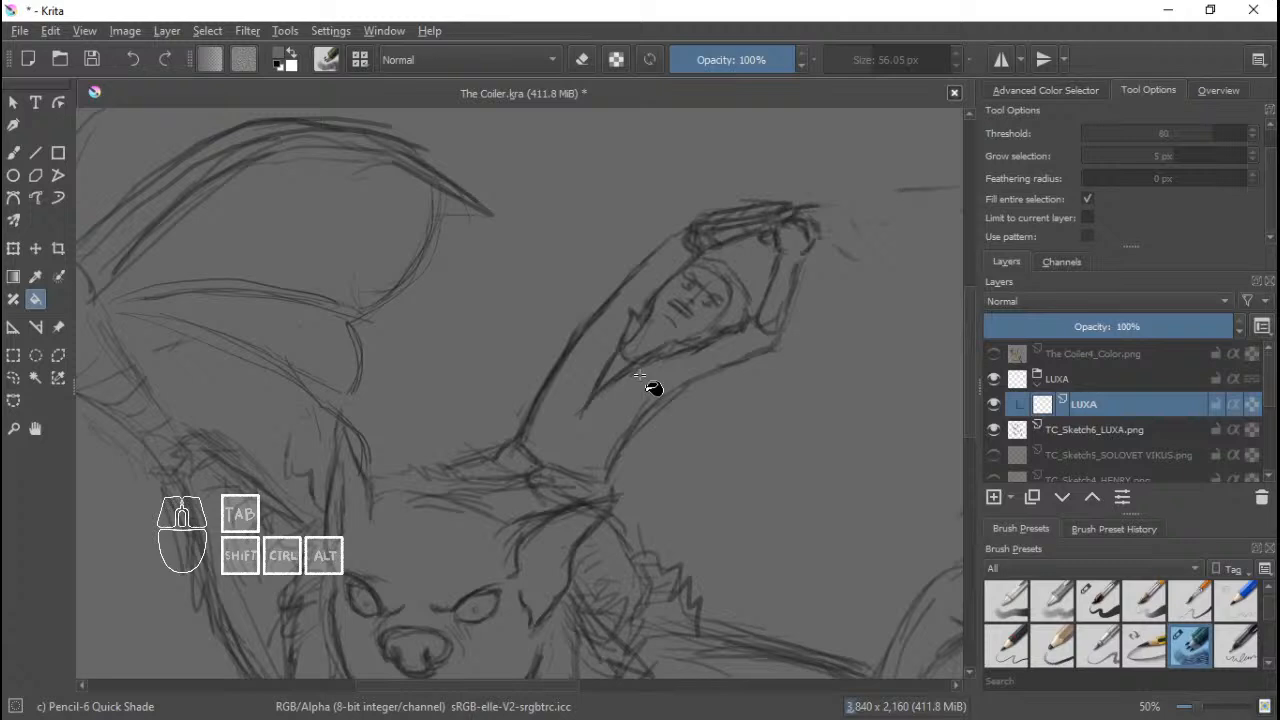
double_click(1099, 405)
type("Lu")
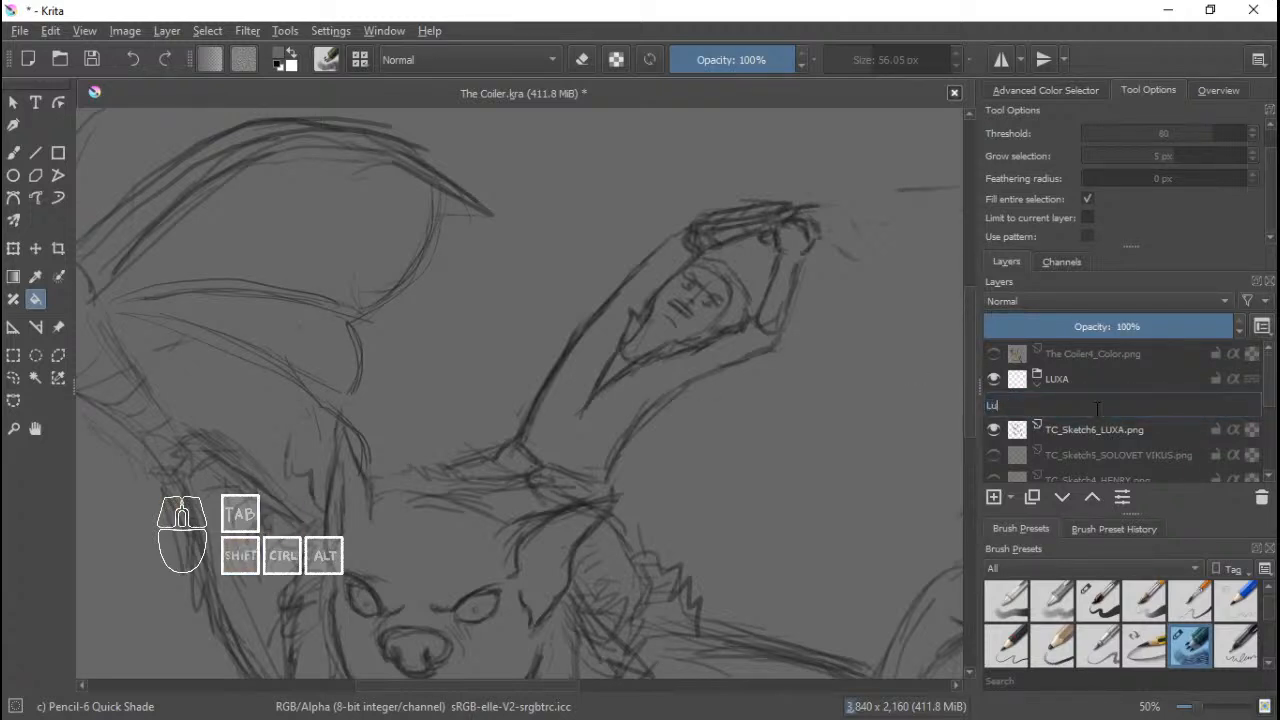
type("xa")
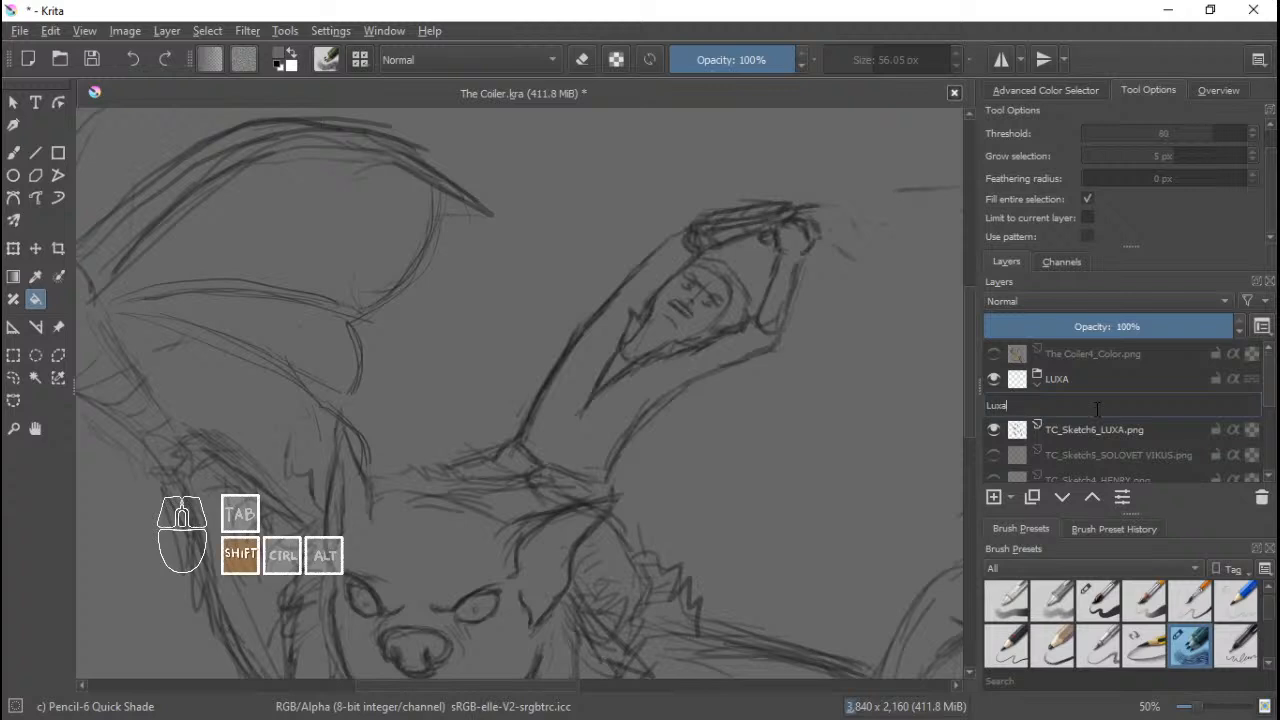
type("_Skin")
key("Return")
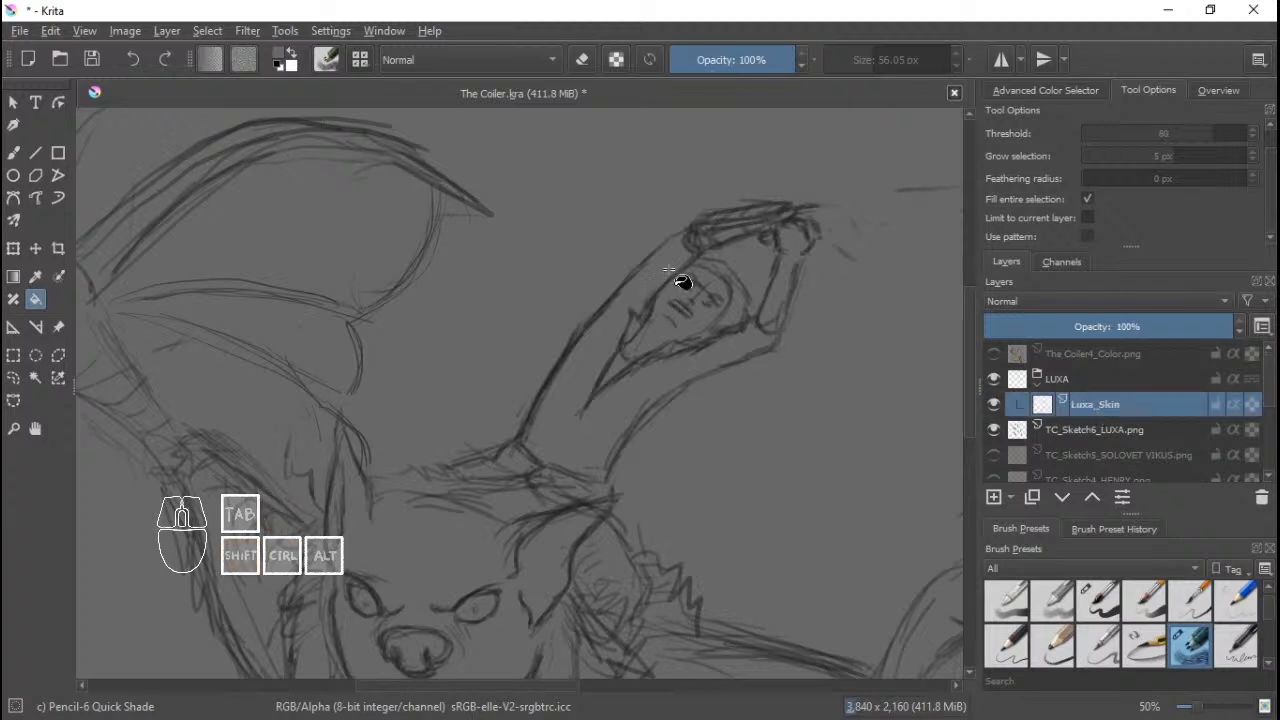
Switch to the Freehand Brush tool and set the foreground colour to pale pink #ffdeef.
left_click(16, 155)
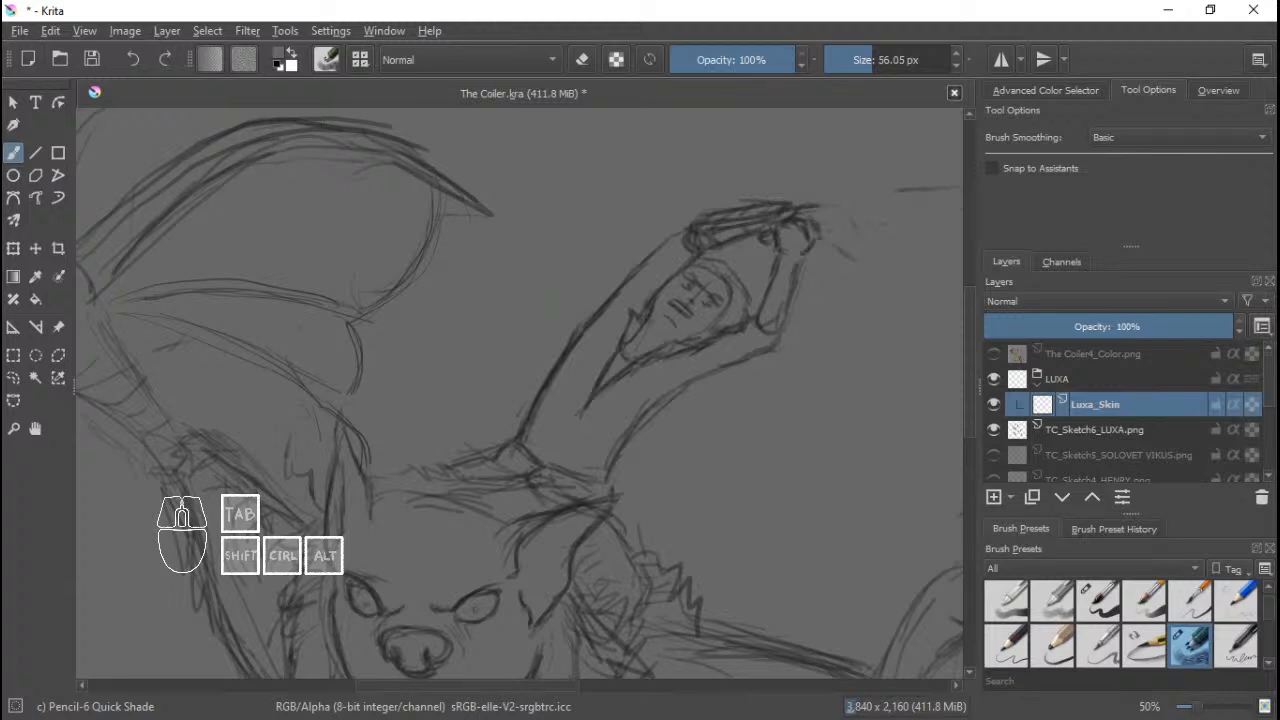
right_click(555, 316)
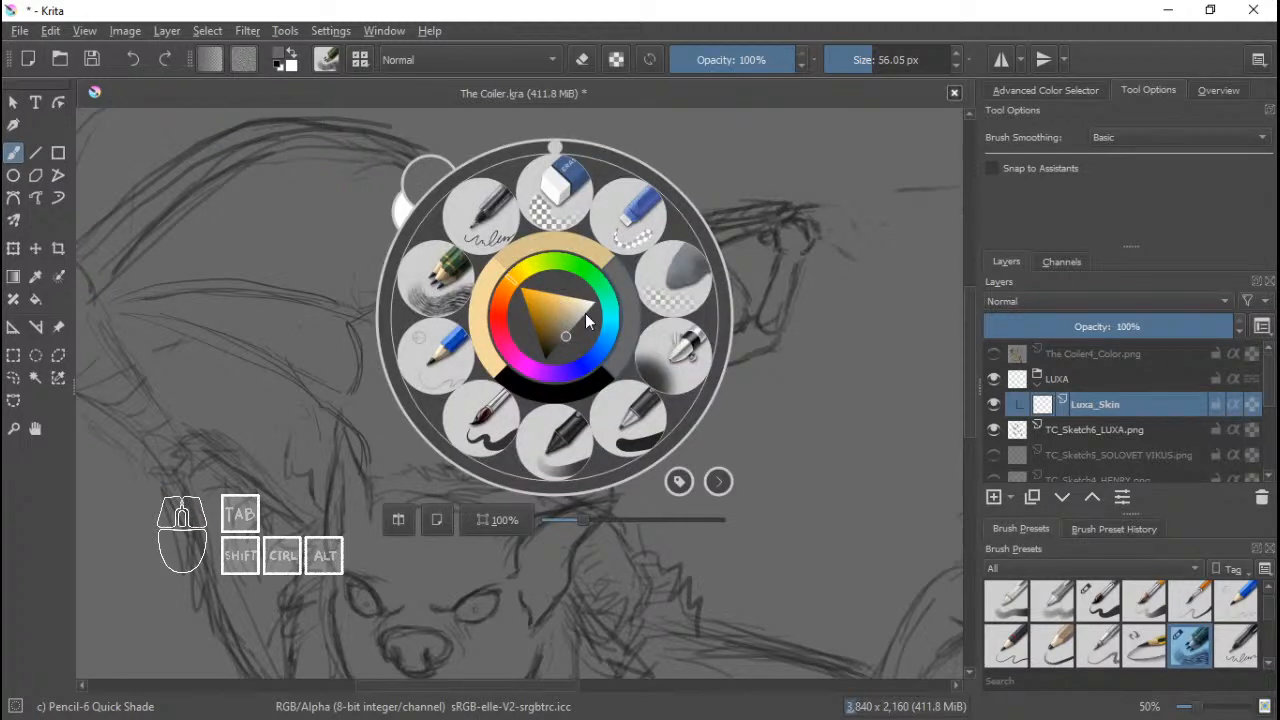
left_click(358, 130)
left_click(283, 57)
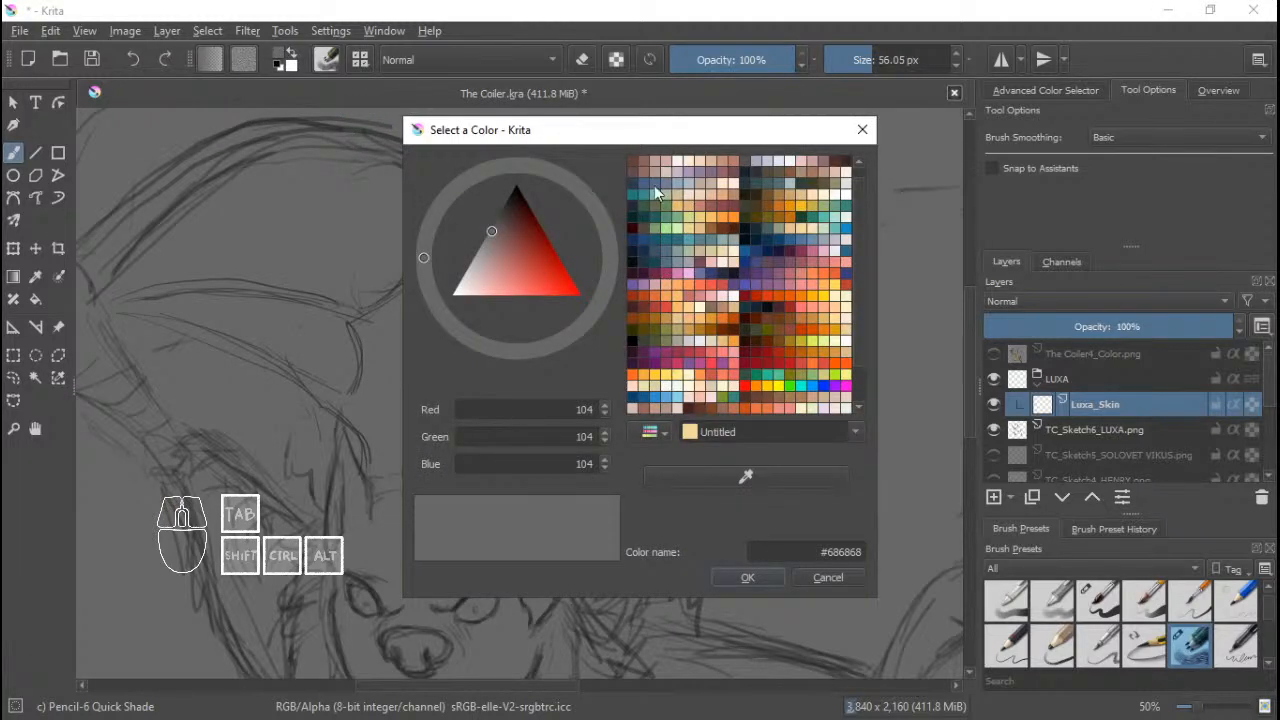
left_click(836, 256)
left_click(825, 254)
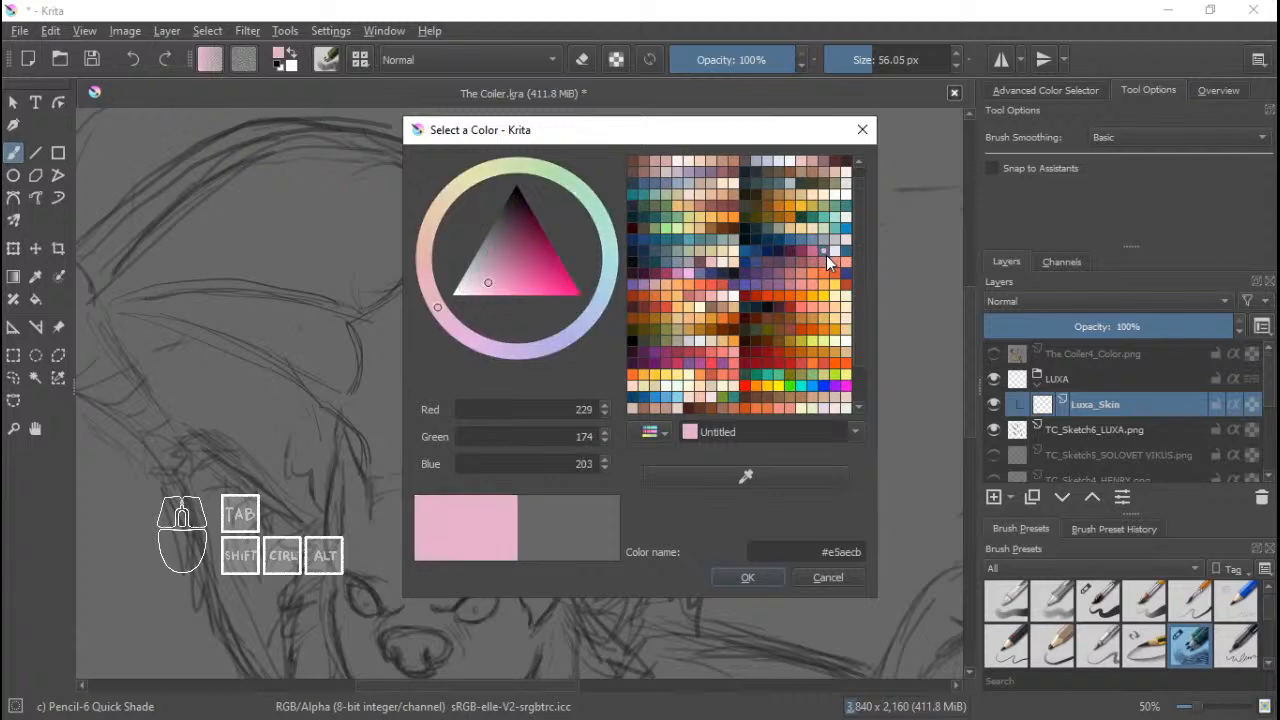
left_click_drag(488, 288, 473, 296)
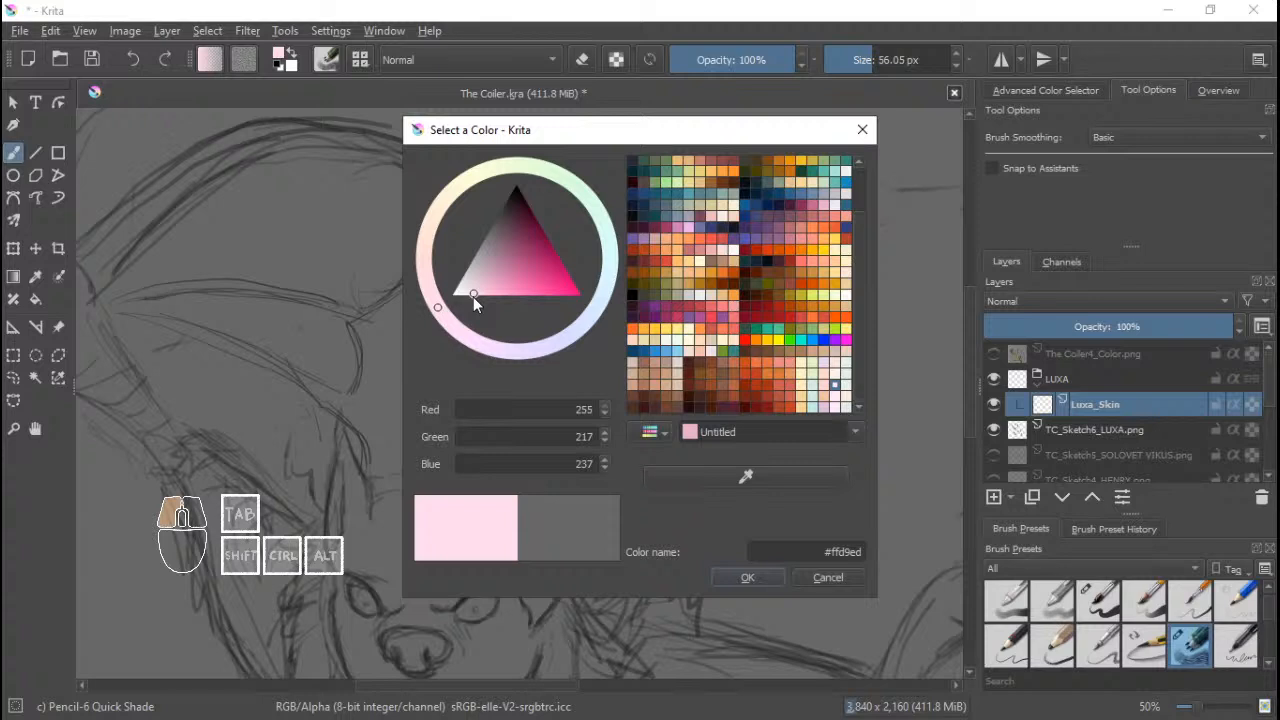
left_click_drag(473, 297, 471, 296)
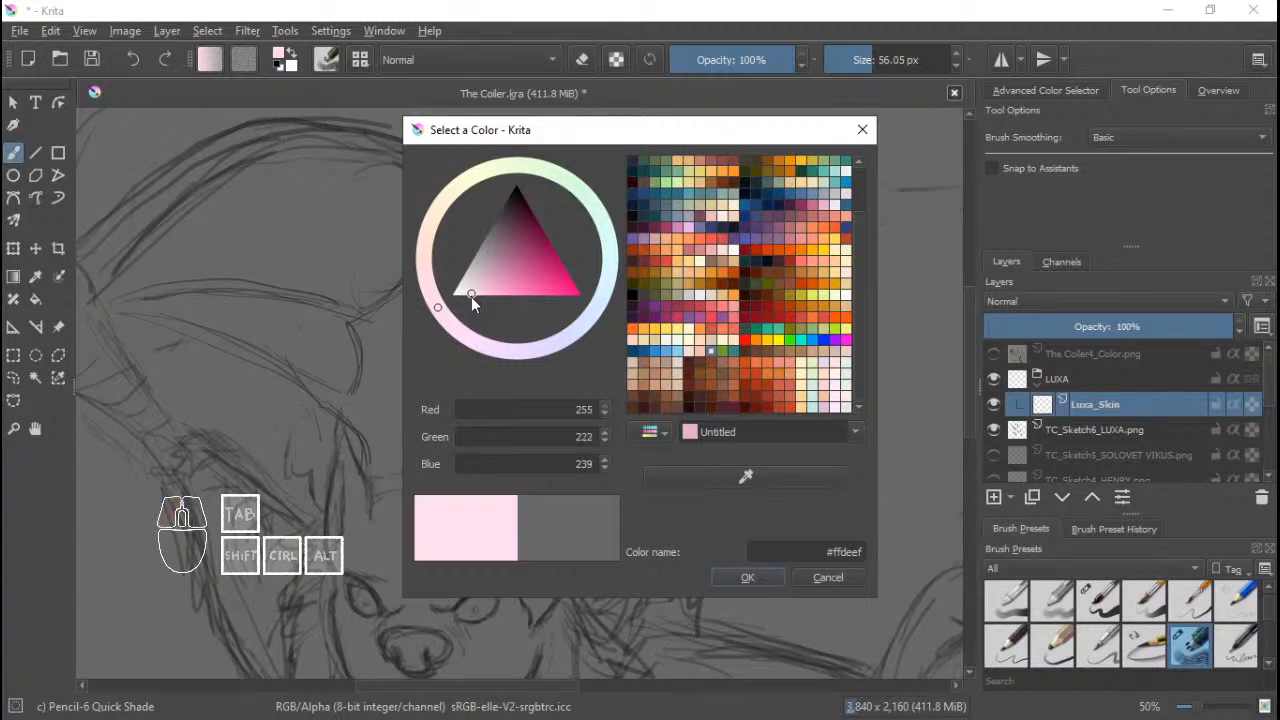
left_click(747, 577)
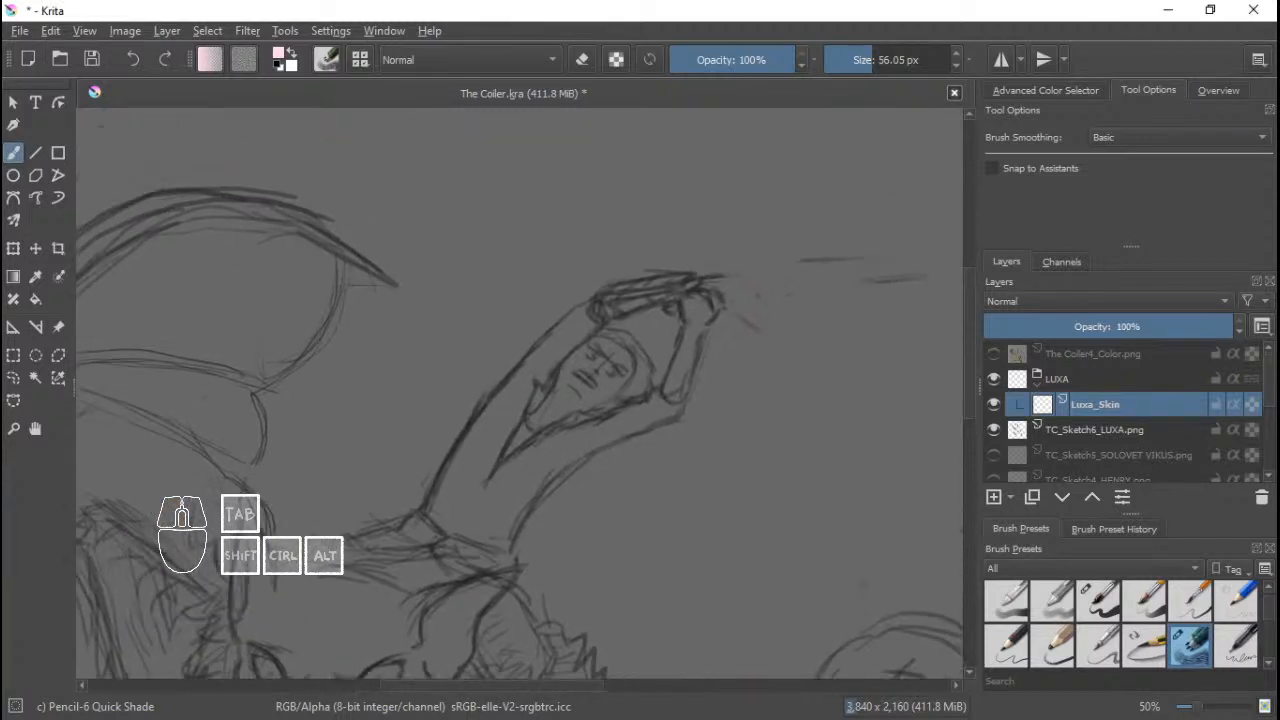
Paint a pale pink strip along the edge of the rider's face with the Basic-1 brush at 17.04 px.
right_click(600, 355)
left_click(653, 466)
scroll(653, 466, "up", 5)
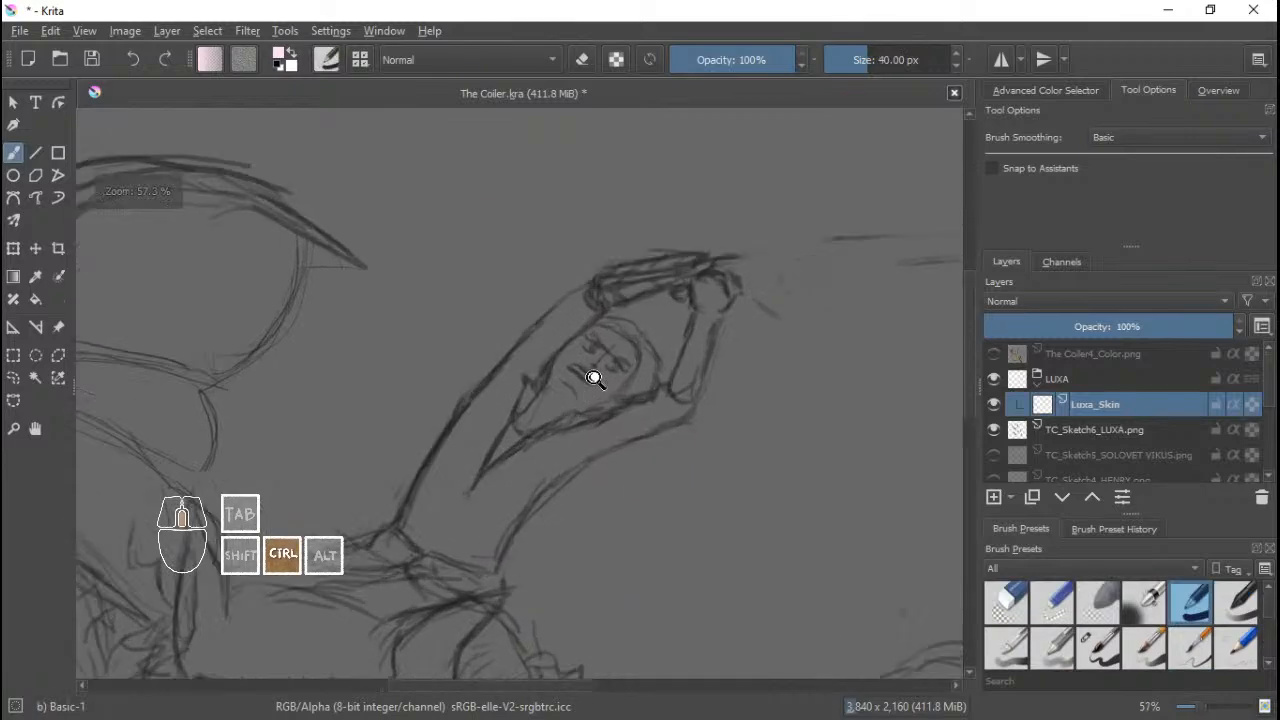
left_click_drag(577, 346, 561, 346)
scroll(549, 331, "up", 2)
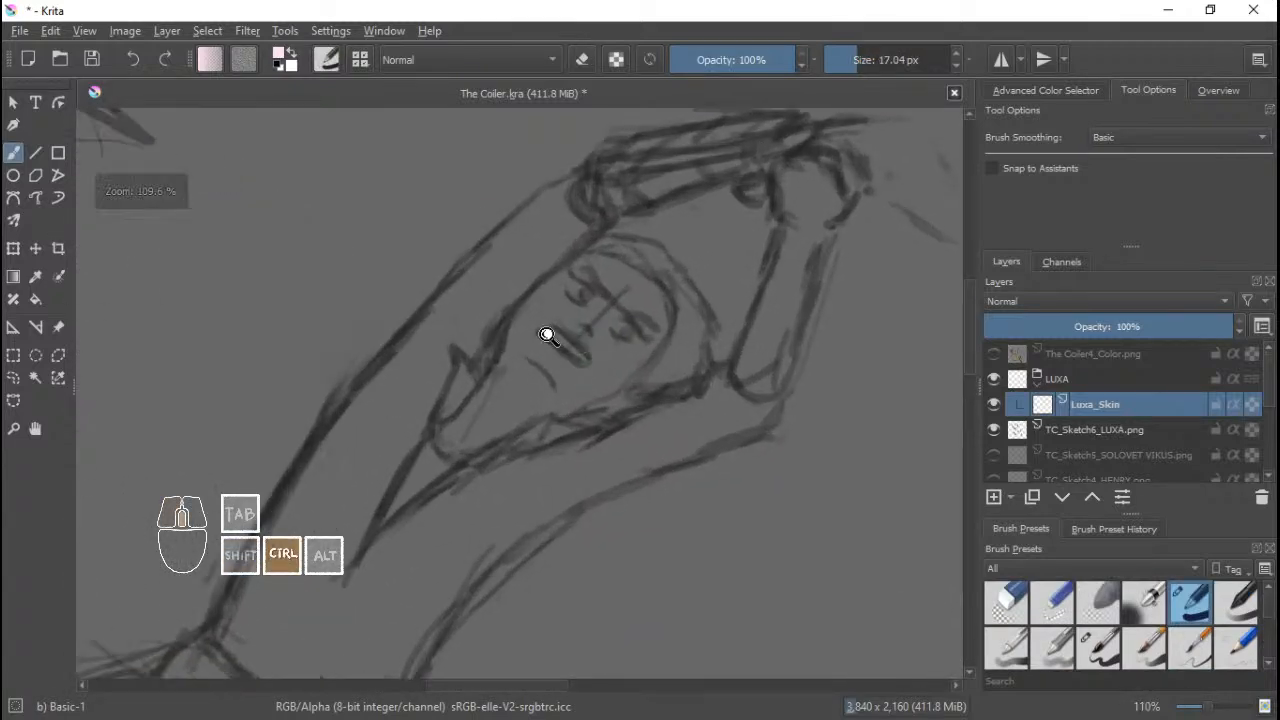
left_click_drag(418, 450, 478, 393)
key("ctrl+z")
mouse_move(416, 452)
left_mouse_down()
mouse_move(474, 387)
mouse_move(522, 297)
mouse_move(485, 377)
mouse_move(422, 452)
left_mouse_up()
key("ctrl+z")
mouse_move(585, 307)
left_mouse_down()
mouse_move(544, 269)
mouse_move(509, 298)
mouse_move(528, 281)
mouse_move(565, 262)
left_mouse_up()
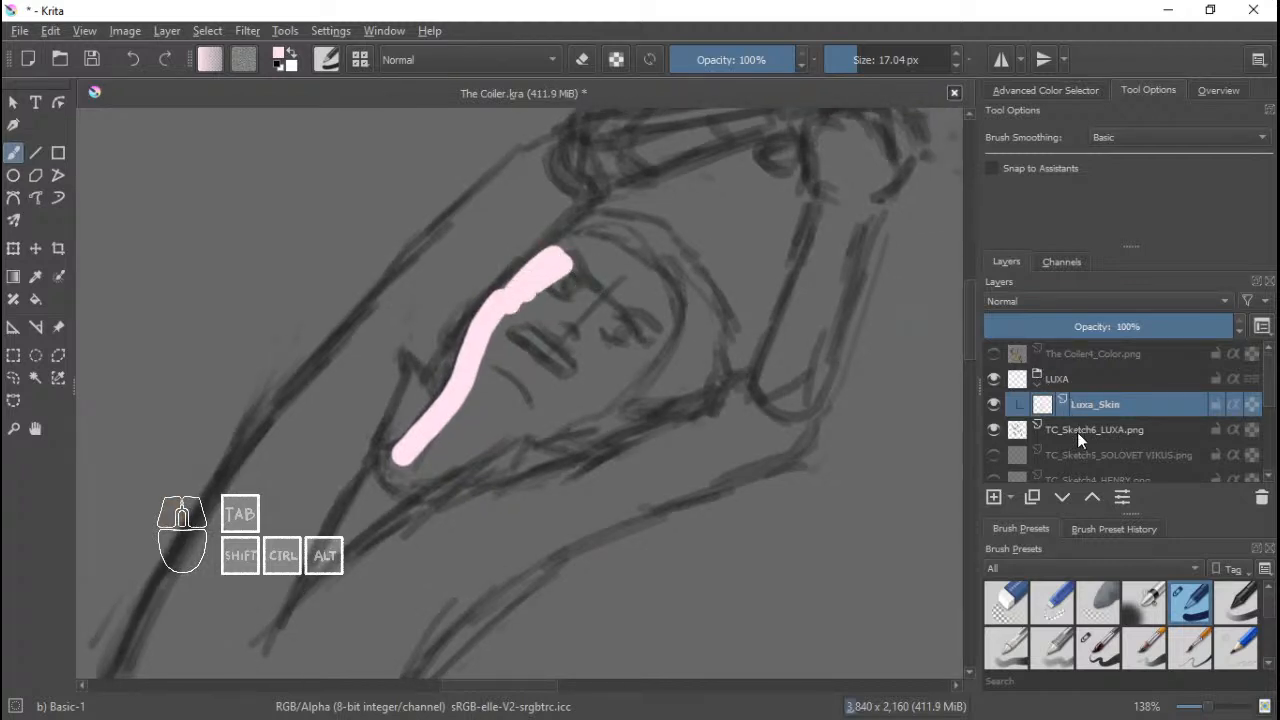
Move TC_Sketch6_LUXA.png above Luxa_Skin in the LUXA group and extend the pink paint across the face on Luxa_Skin.
left_click_drag(1077, 432, 1098, 408)
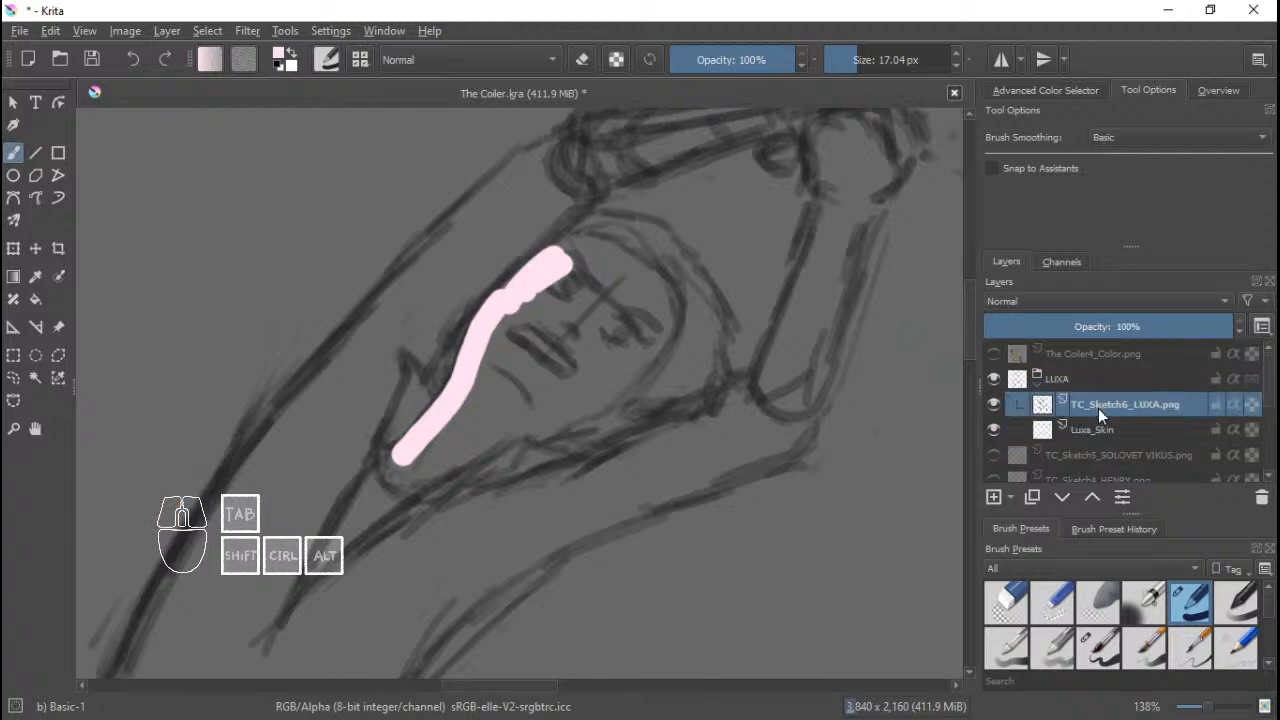
left_click(1105, 427)
mouse_move(570, 288)
left_mouse_down()
mouse_move(505, 346)
mouse_move(519, 308)
left_mouse_up()
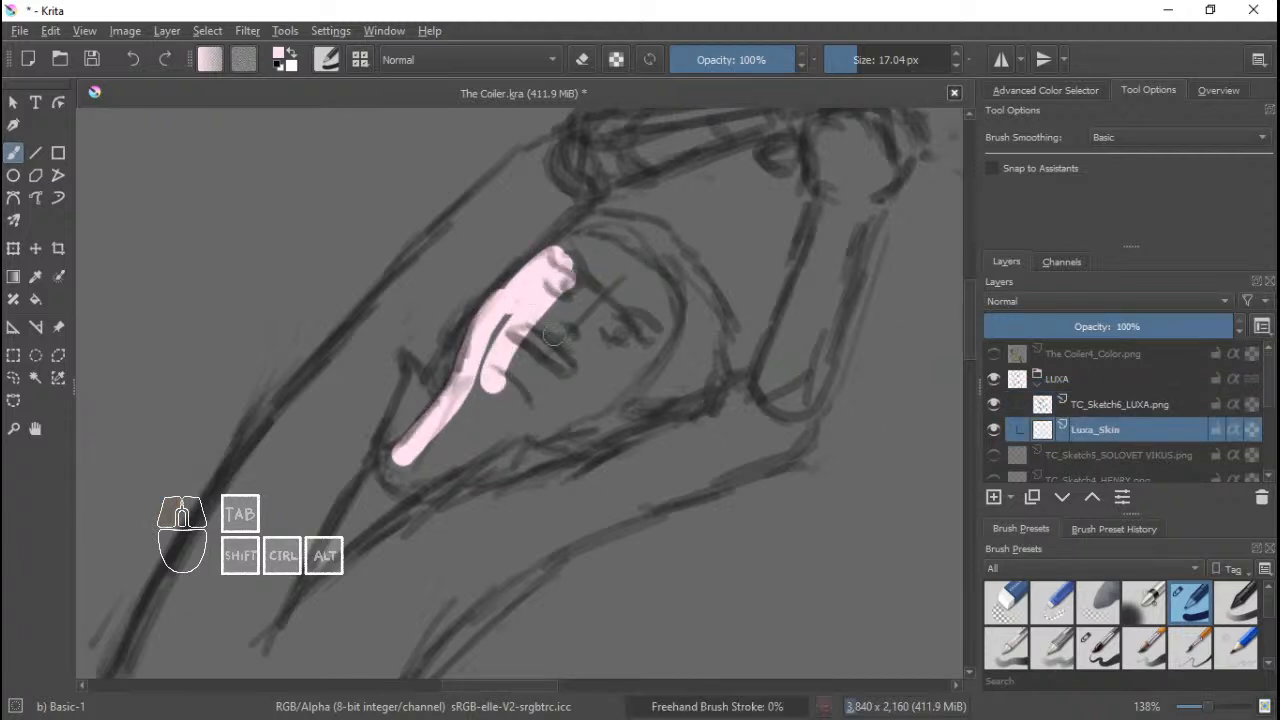
Reselect the Luxa_Skin layer and try to save the document.
left_click(1075, 450)
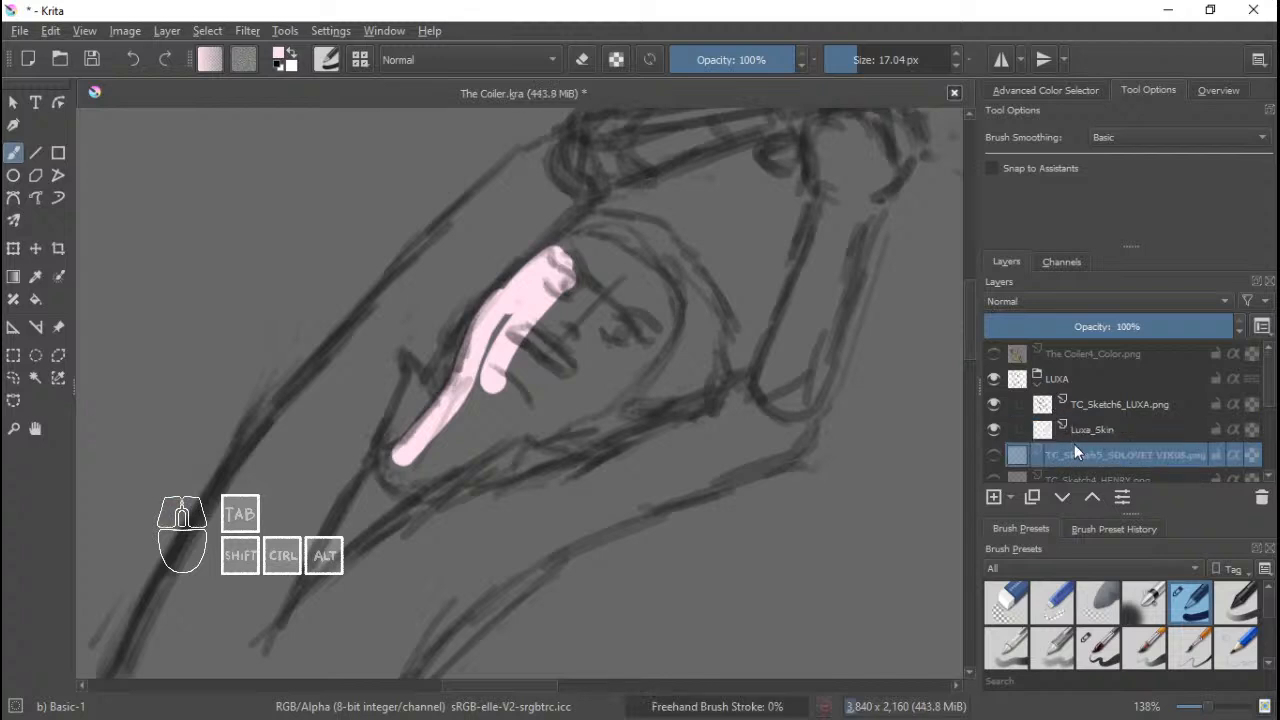
left_click(1085, 430)
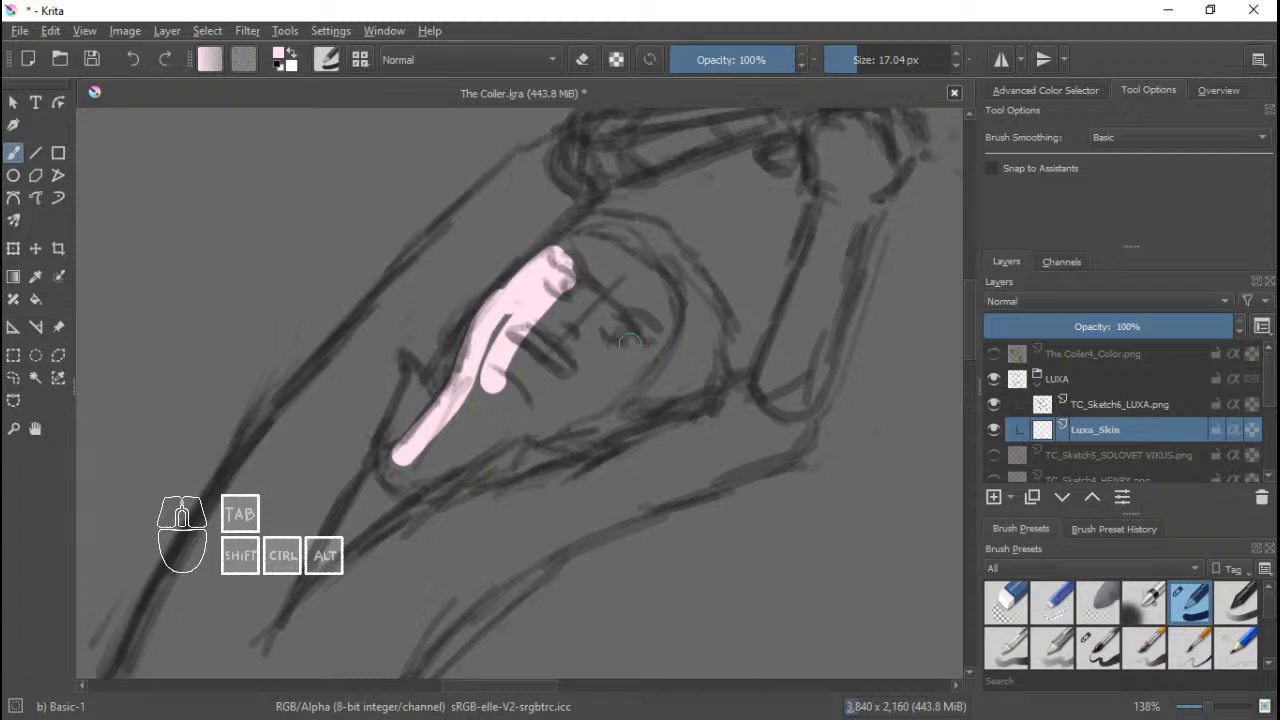
key("ctrl+s")
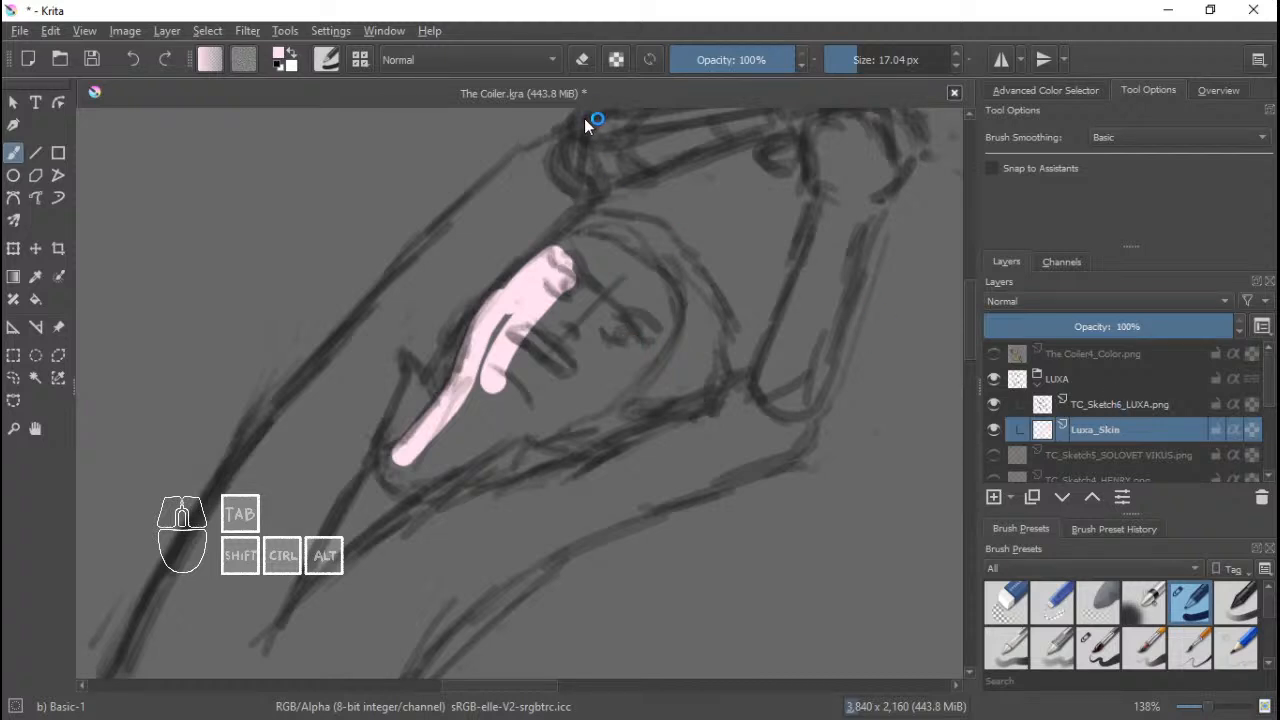
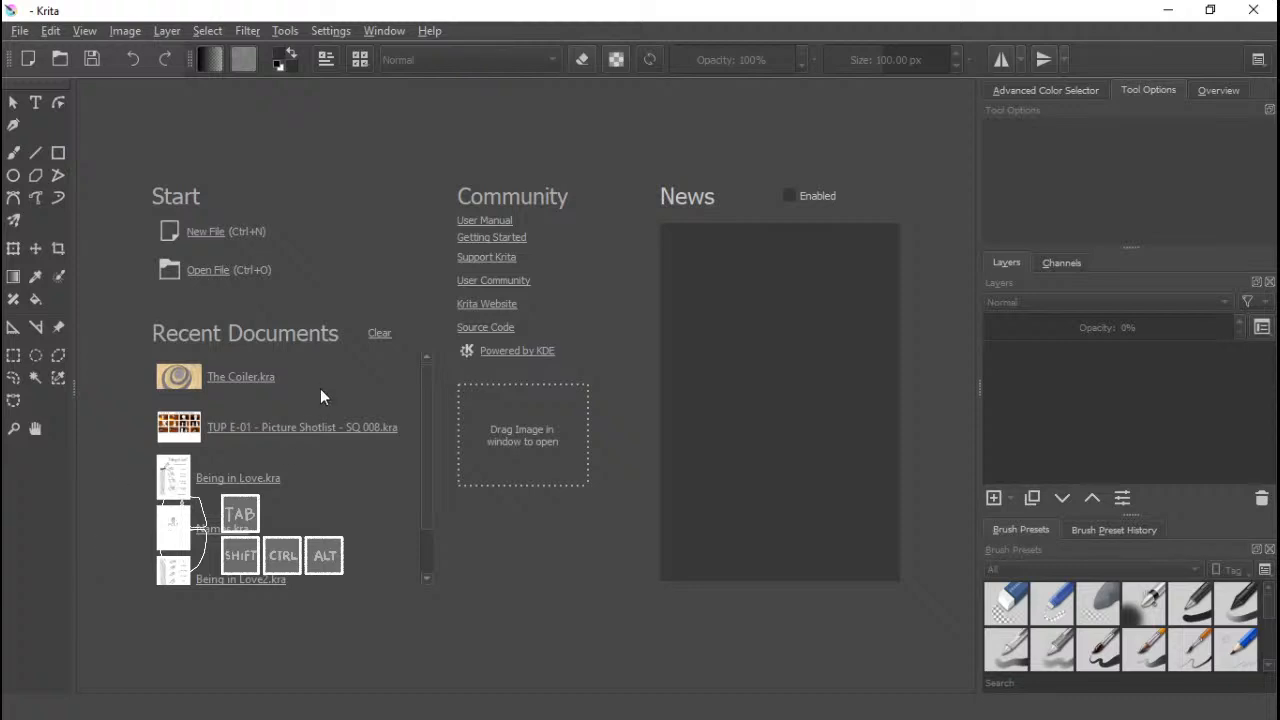
Reopen The Coiler.kra from the recent documents and select the TC_Sketch6_LUXA.png layer.
left_click(254, 384)
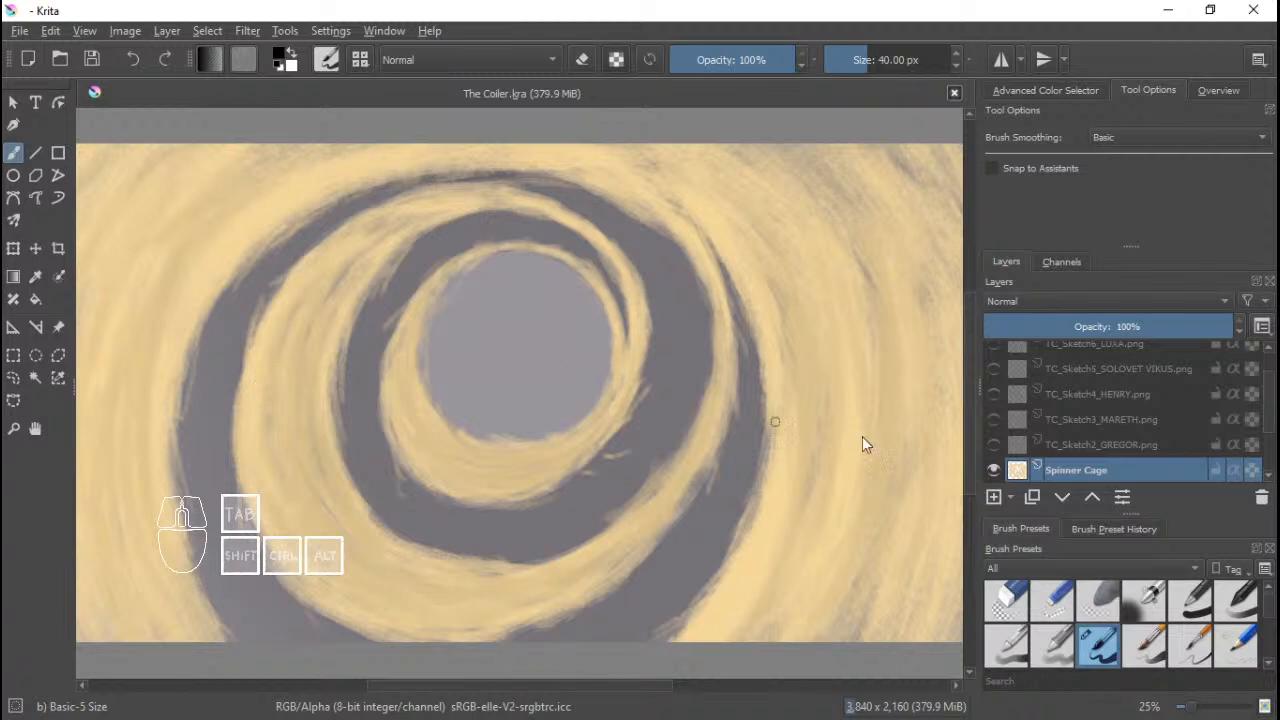
scroll(1120, 410, "up", 1)
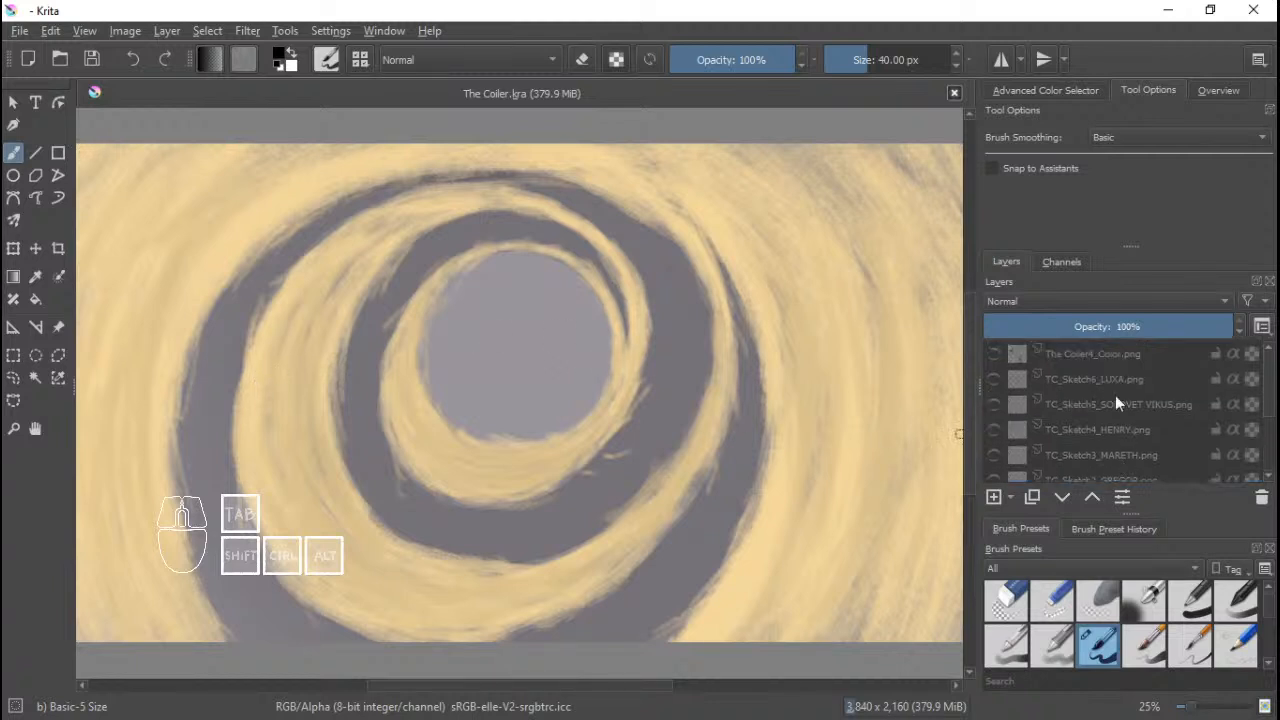
left_click(1052, 376)
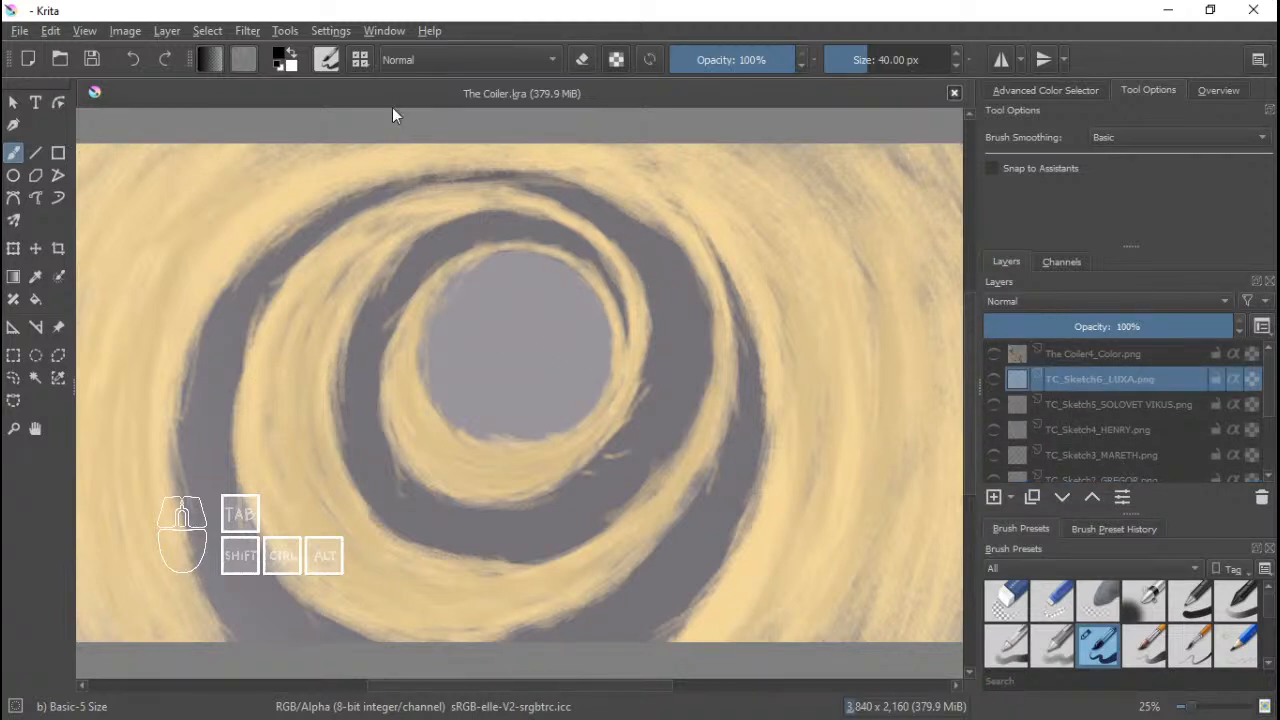
scroll(560, 394, "down", 1)
scroll(570, 400, "up", 1)
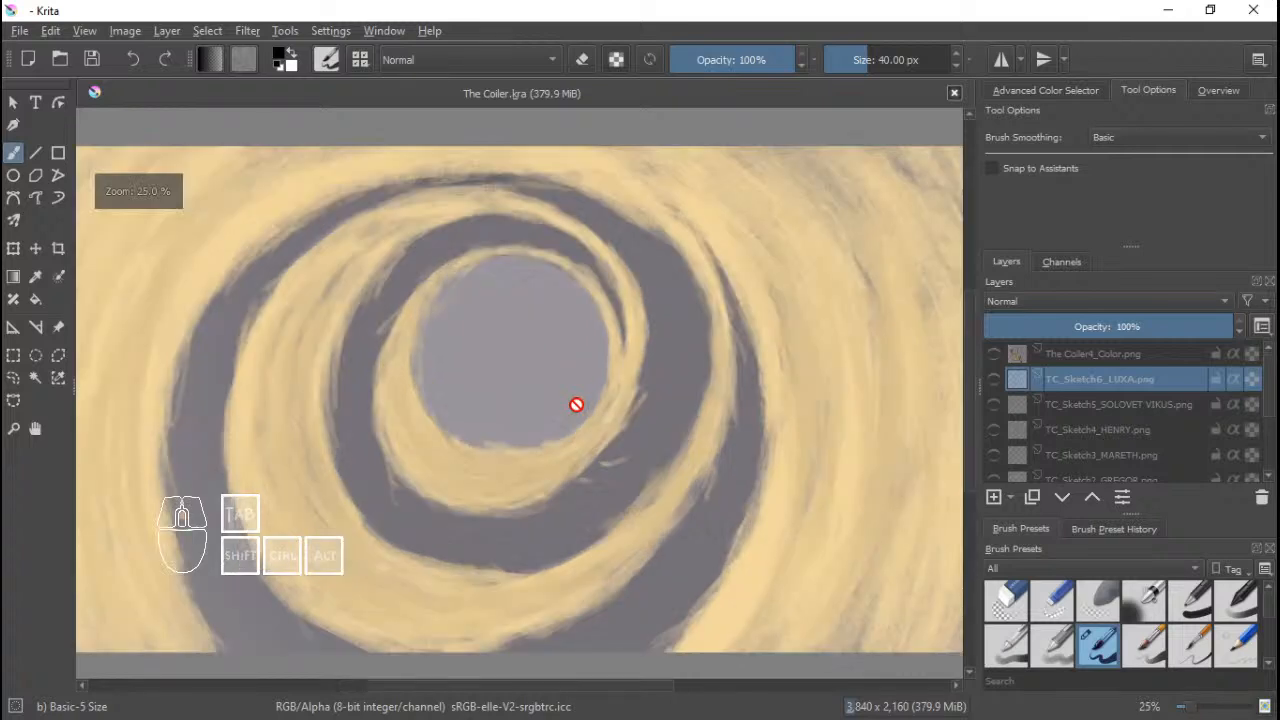
scroll(578, 405, "down", 1)
left_click_drag(568, 405, 616, 376)
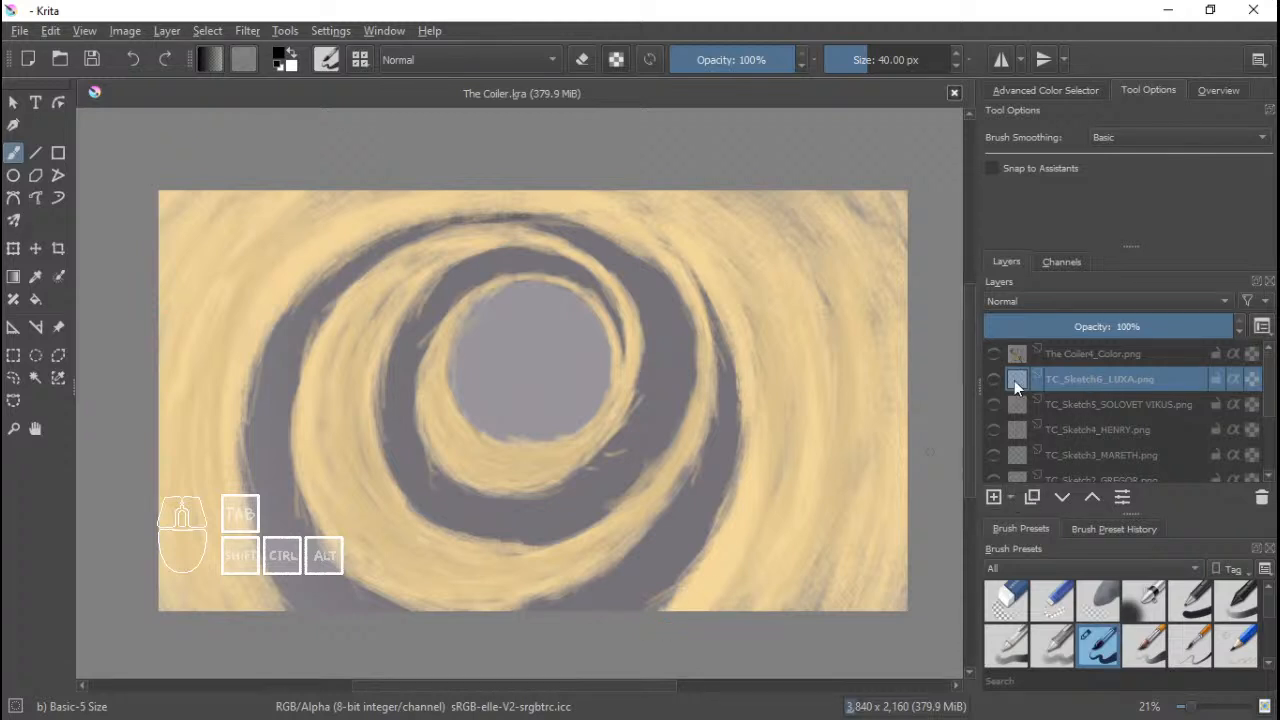
Hide the TC_Sketch1_BG.png and Cave layers and select the Background layer.
scroll(1040, 409, "down", 3)
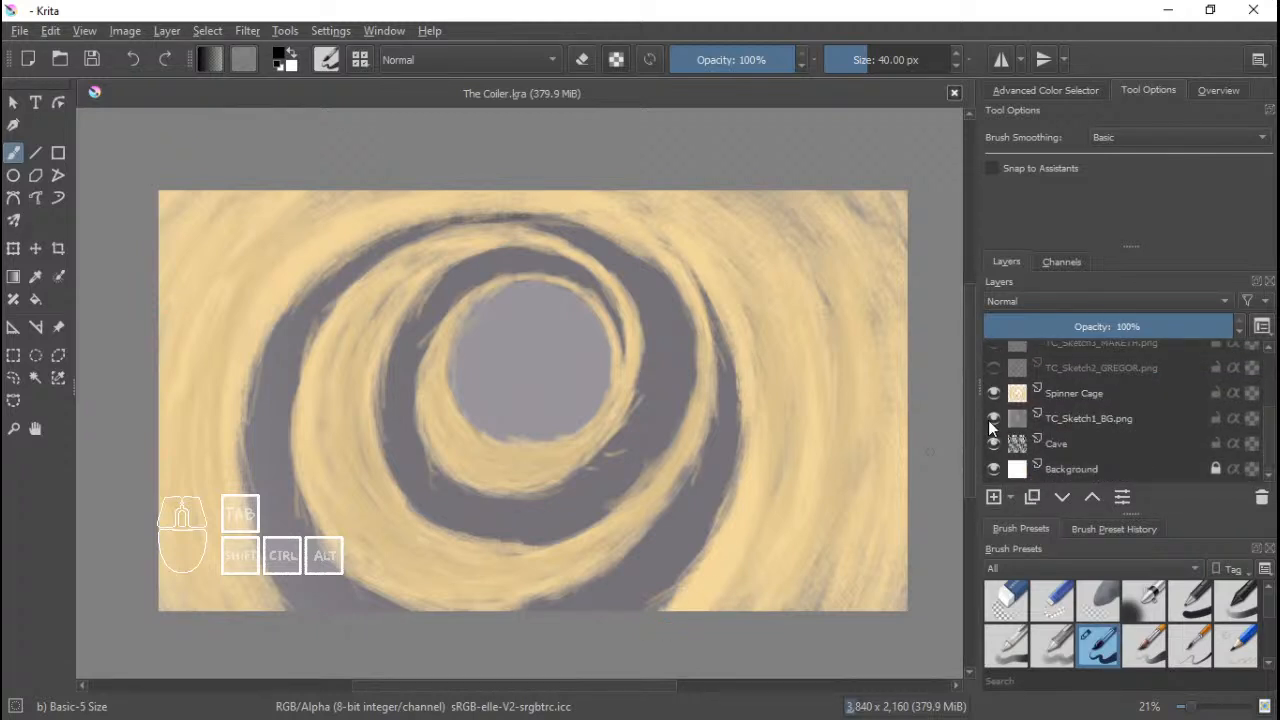
left_click(993, 418)
left_click(993, 443)
left_click(1061, 472)
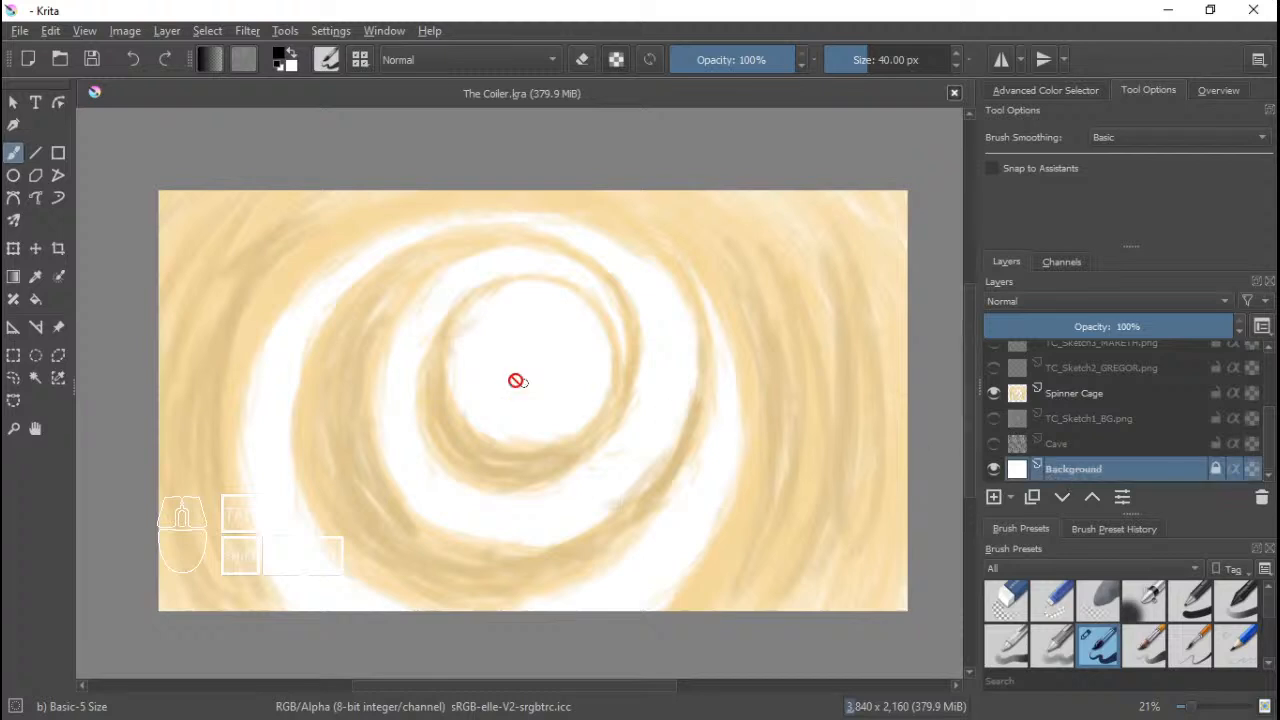
Unlock and fill the Background layer with grey #8d8d8d, and save the document.
left_click(35, 299)
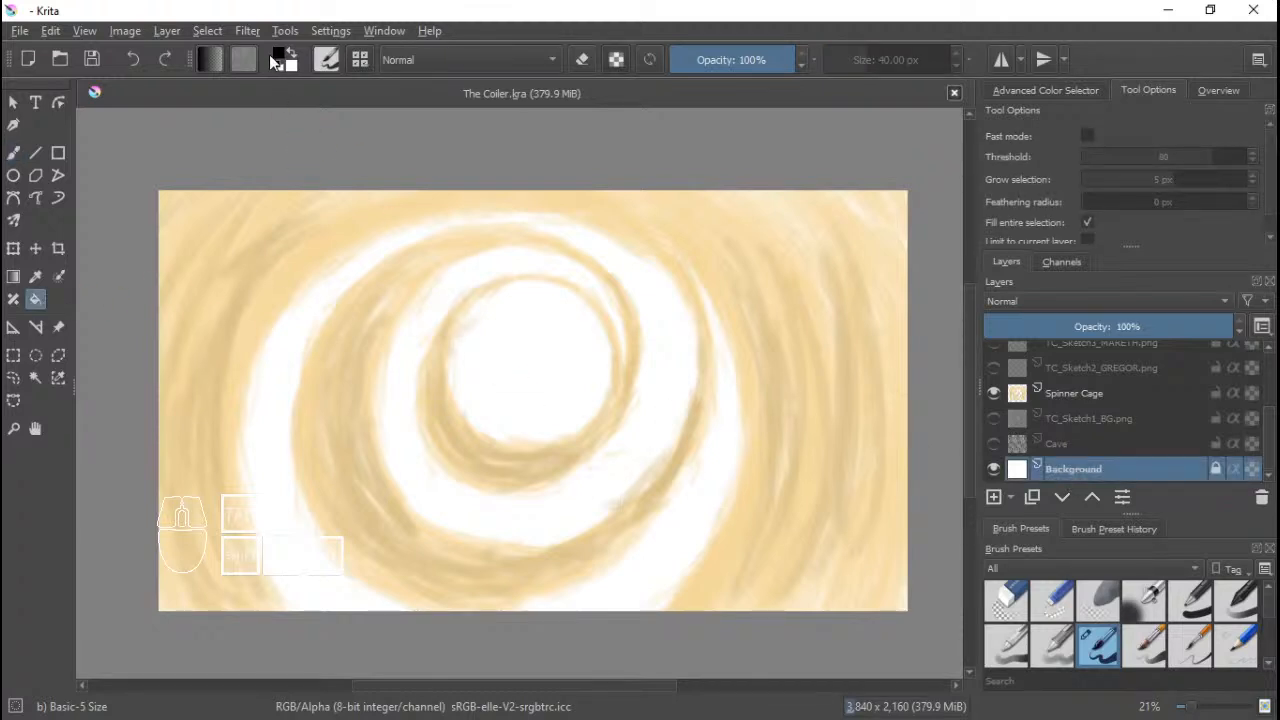
left_click(272, 54)
left_click(481, 248)
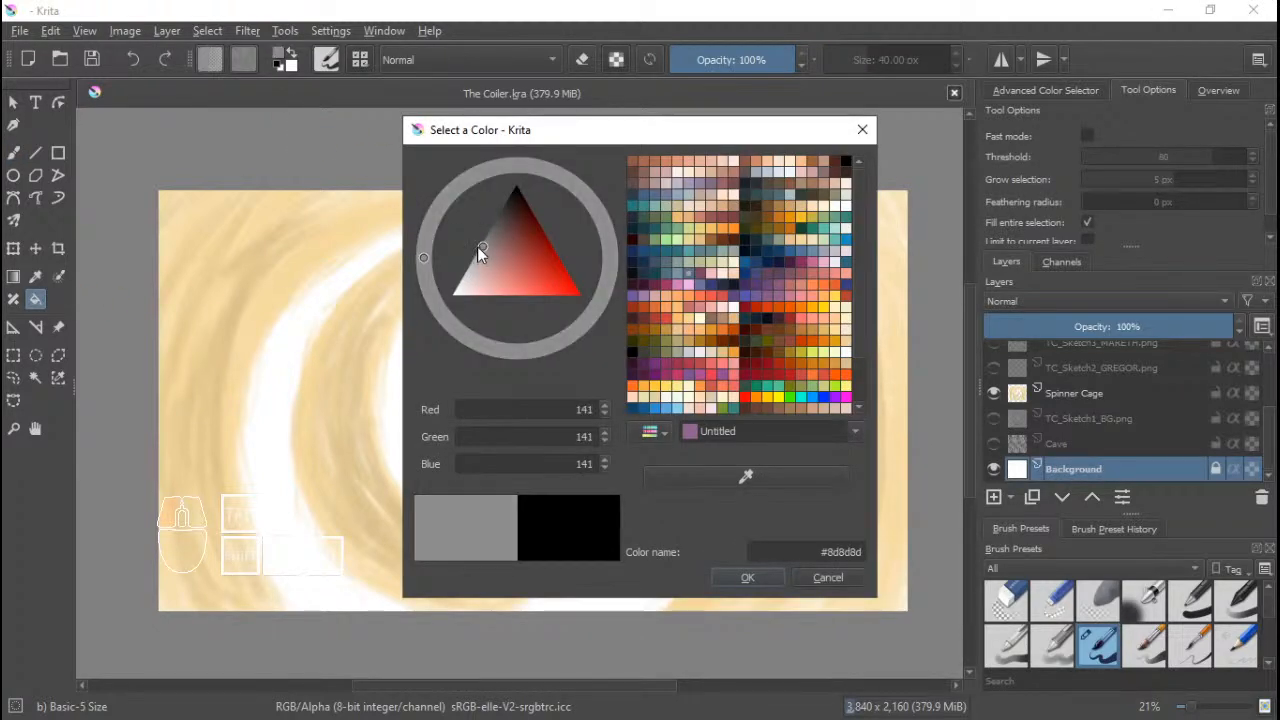
left_click(747, 577)
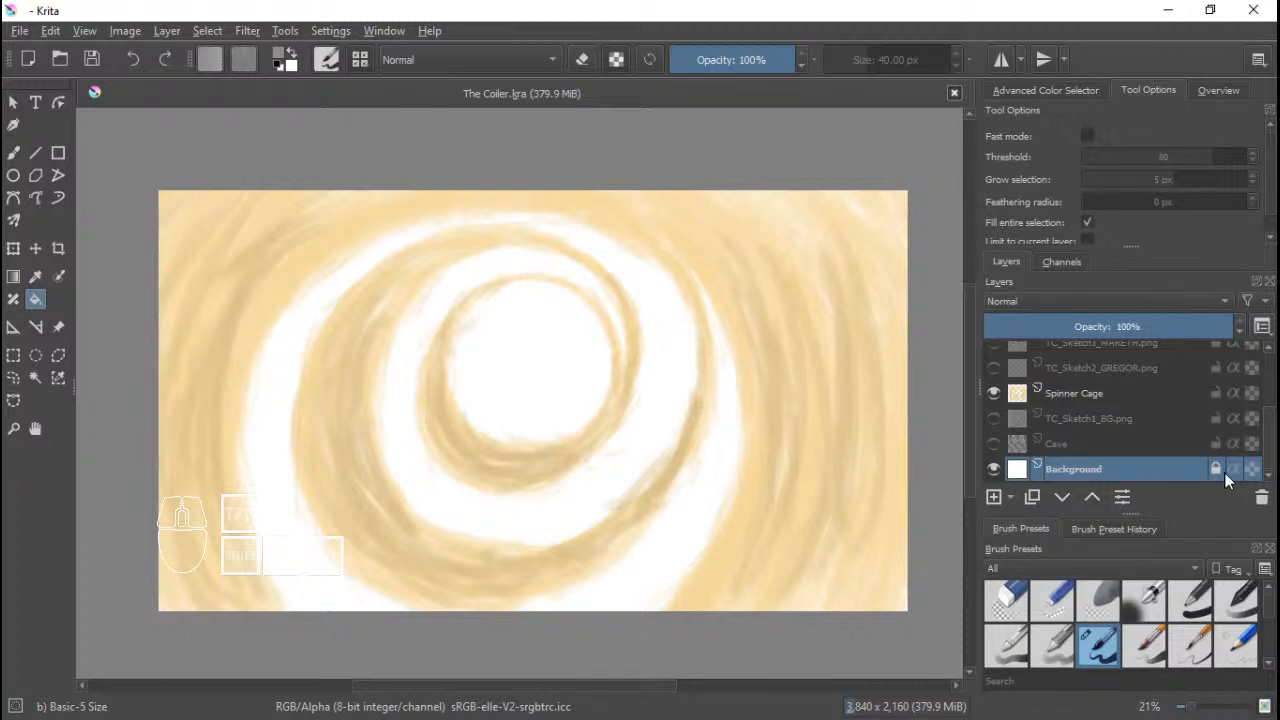
left_click(1061, 261)
scroll(1084, 234, "down", 1)
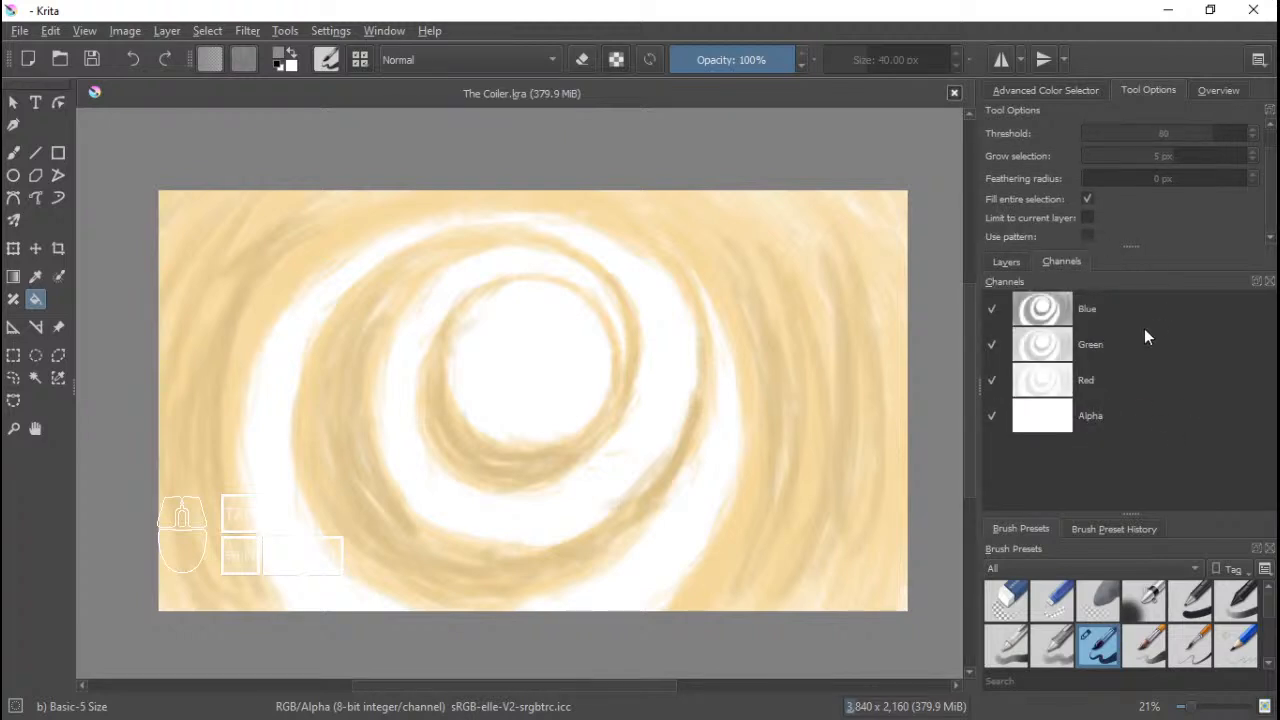
left_click(1006, 261)
left_click(548, 445)
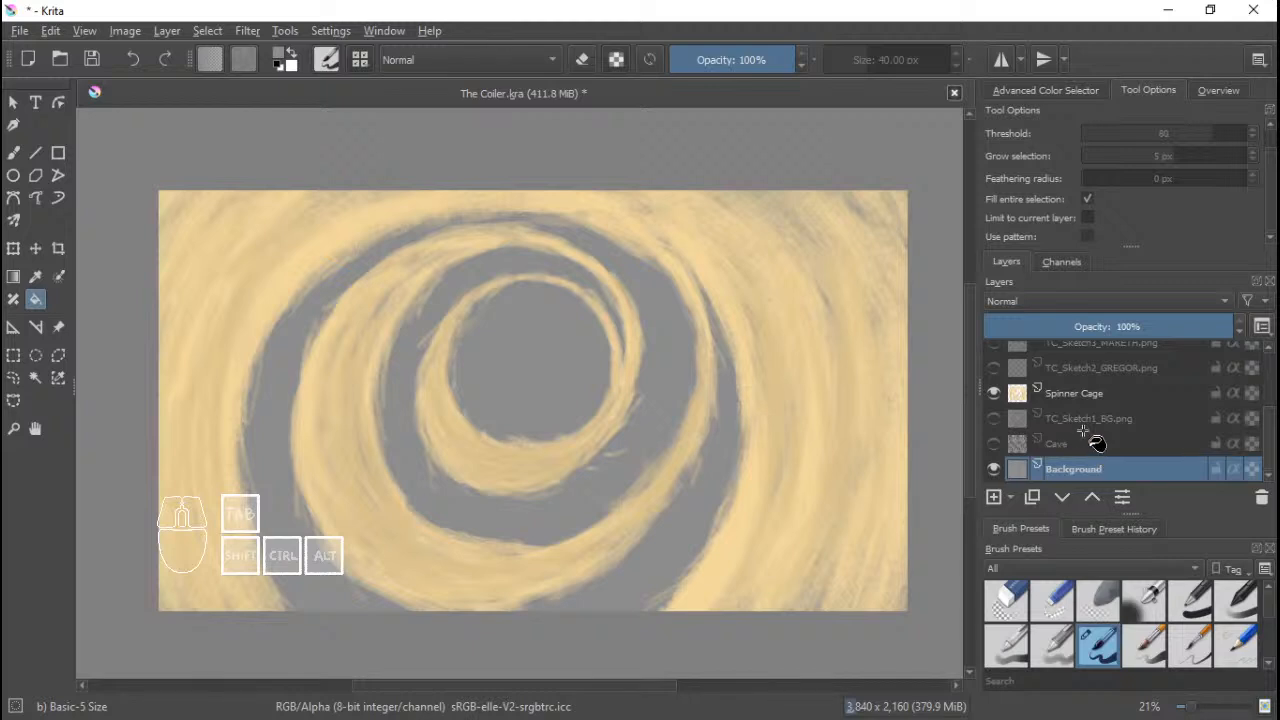
key("ctrl+s")
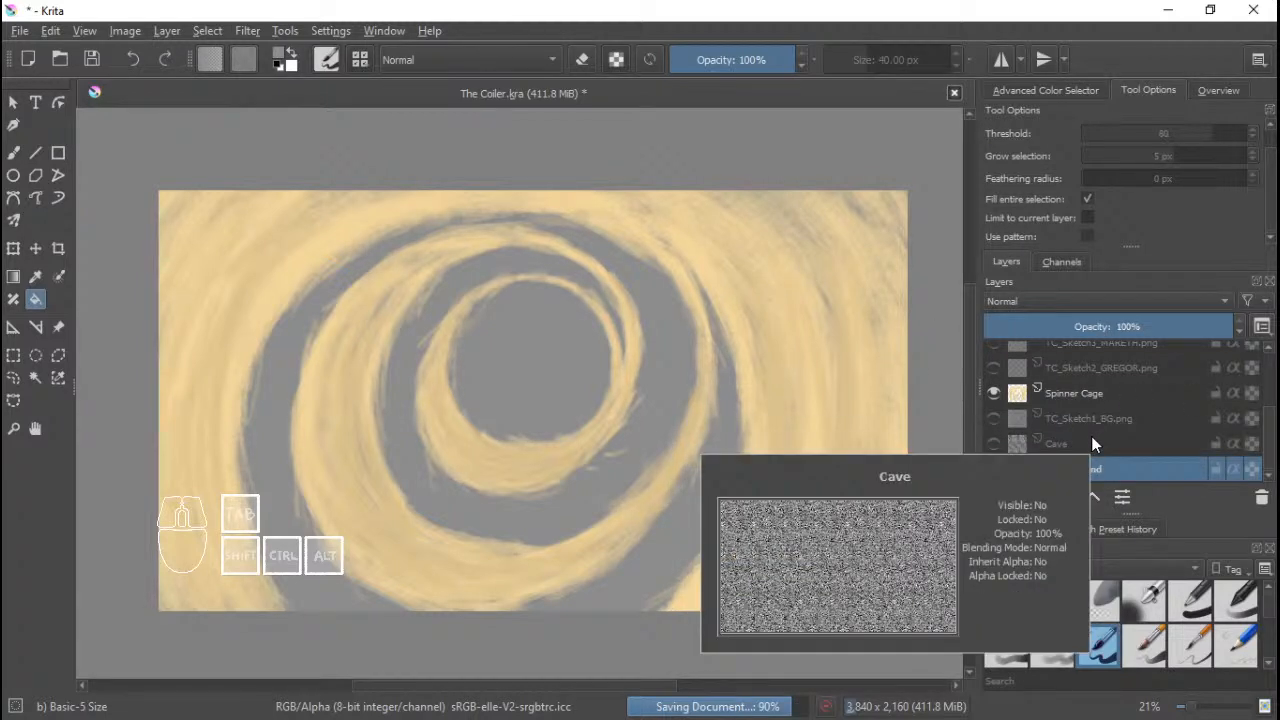
scroll(1100, 435, "up", 2)
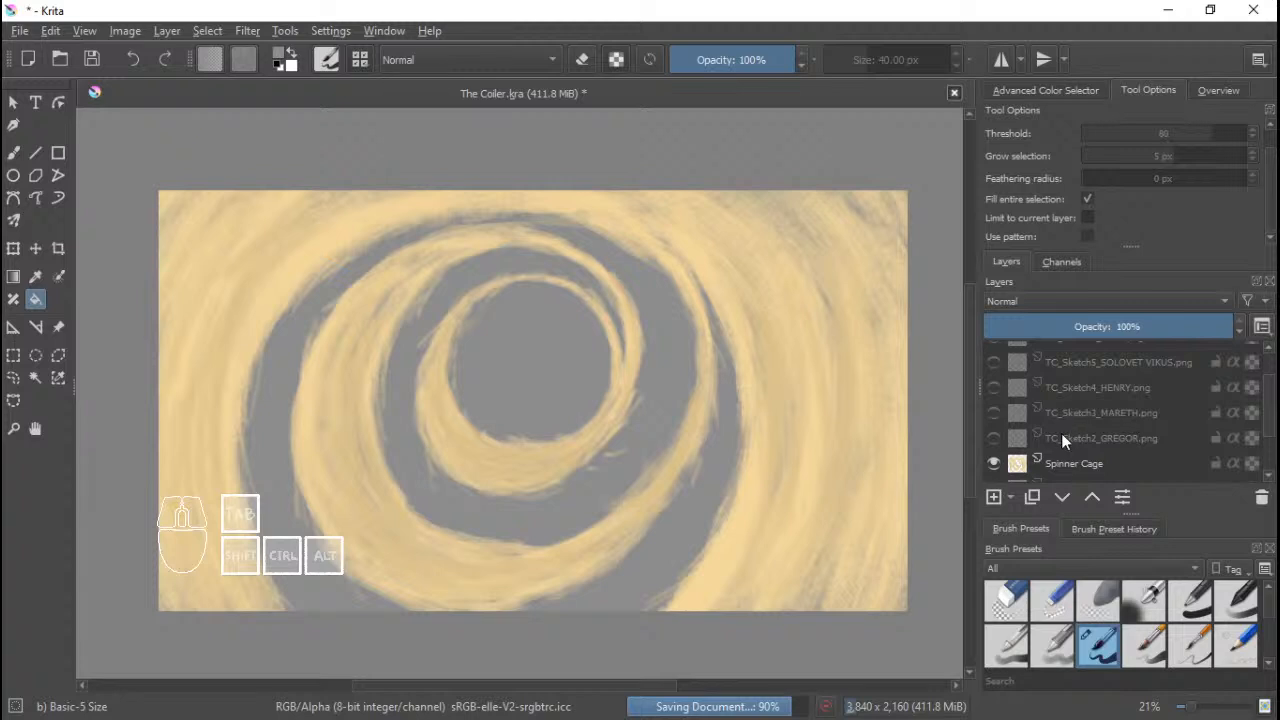
Hide the Spinner Cage layer, and select and show the TC_Sketch6_LUXA.png sketch layer.
scroll(1061, 433, "down", 3)
left_click(992, 393)
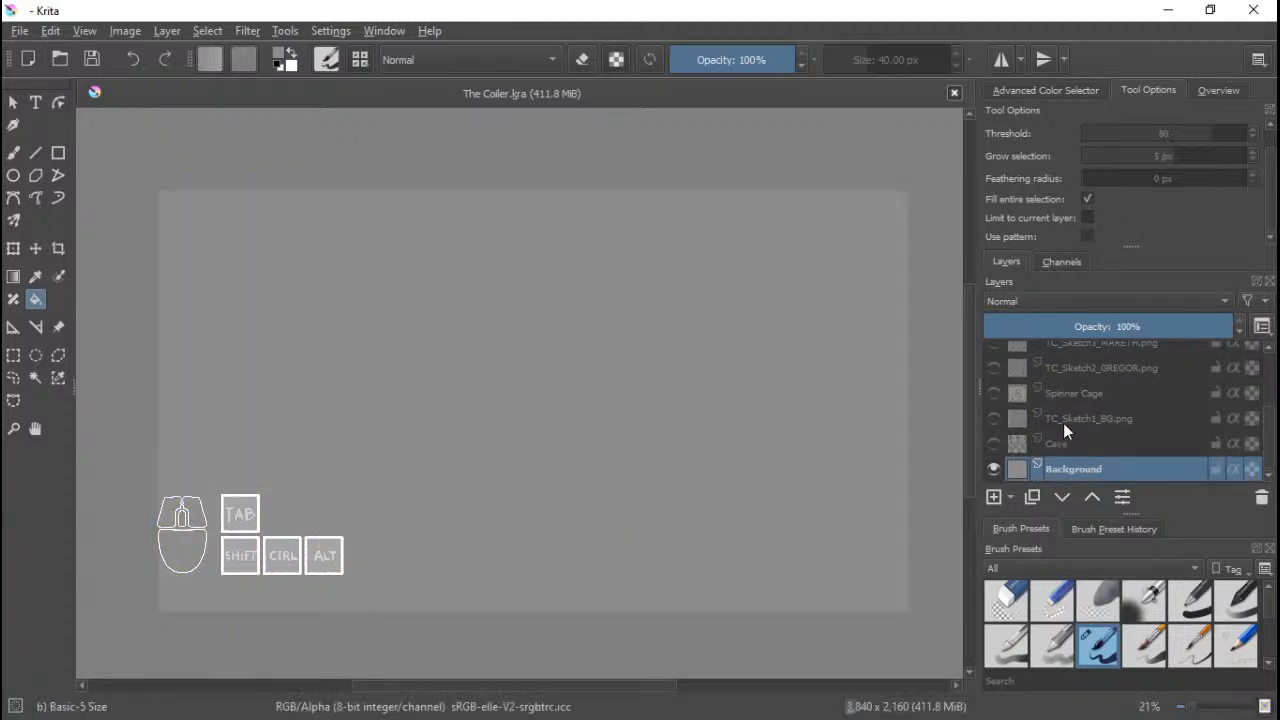
scroll(1064, 429, "up", 3)
left_click(1004, 381)
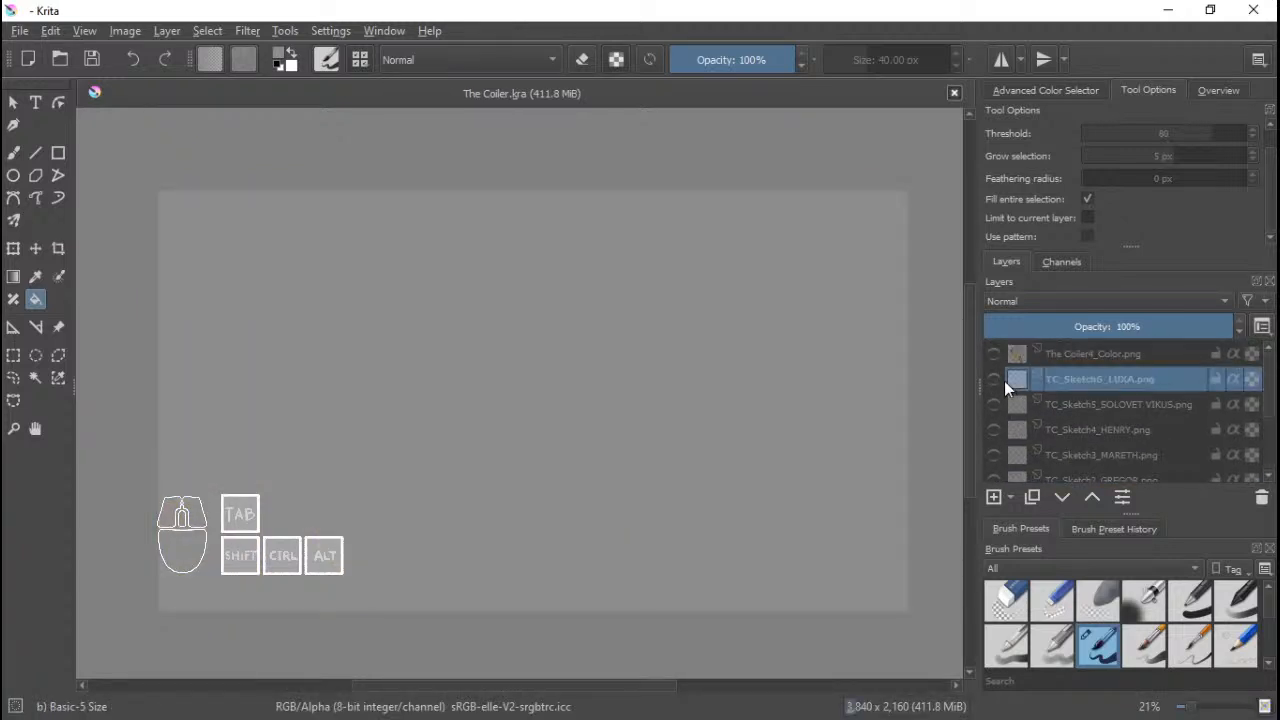
left_click(993, 379)
scroll(1068, 392, "down", 3)
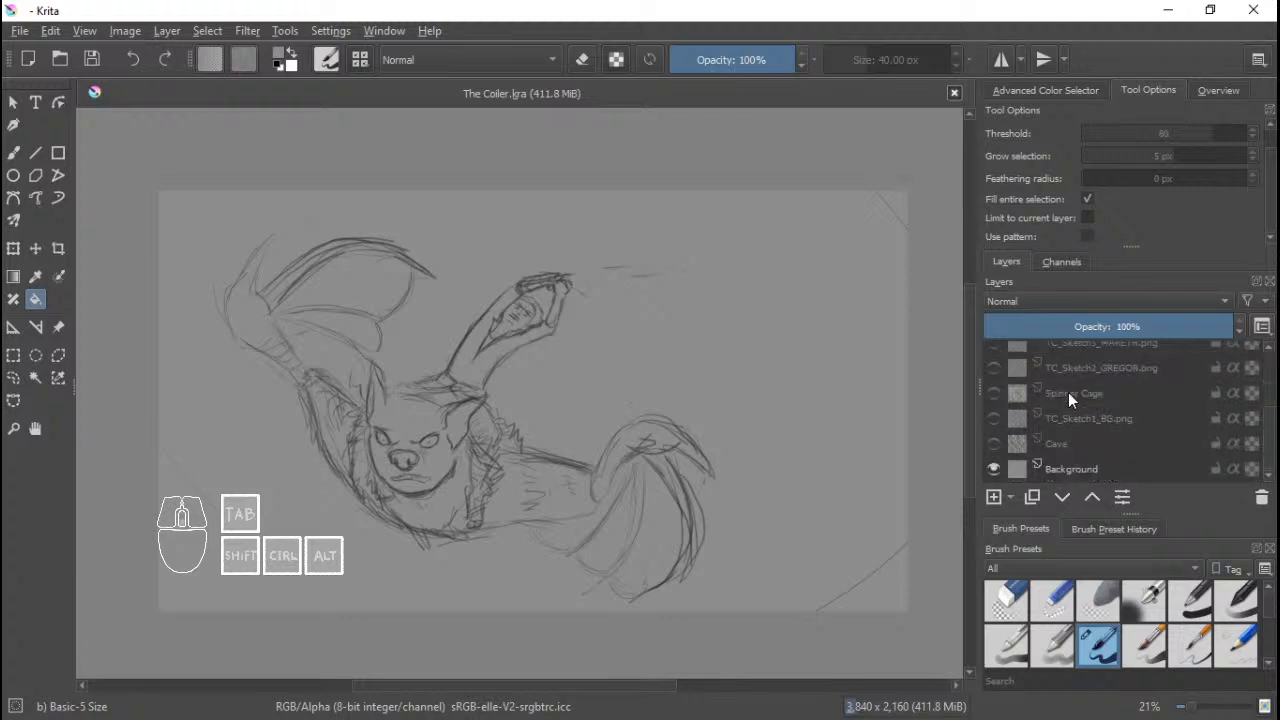
scroll(1068, 392, "up", 3)
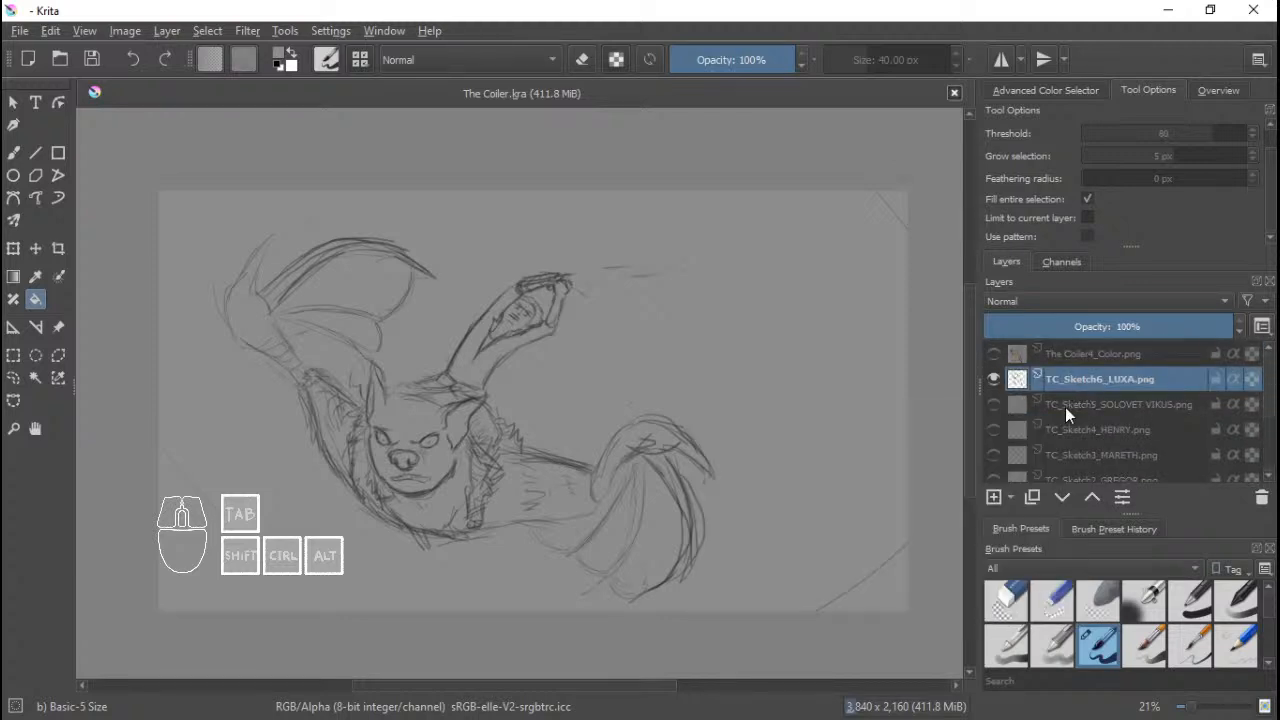
Add a group layer directly above the TC_Sketch6_LUXA.png layer and name it LUXA.
key("shift")
left_click(1011, 495)
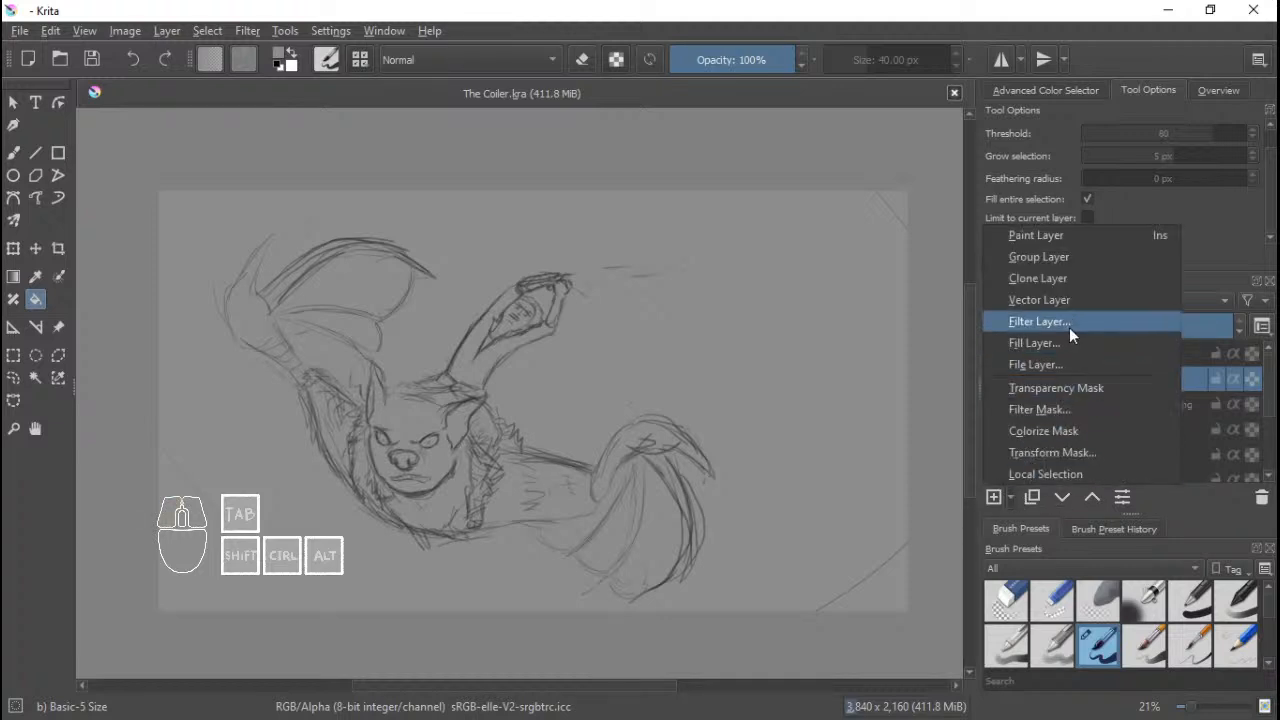
left_click(1182, 378)
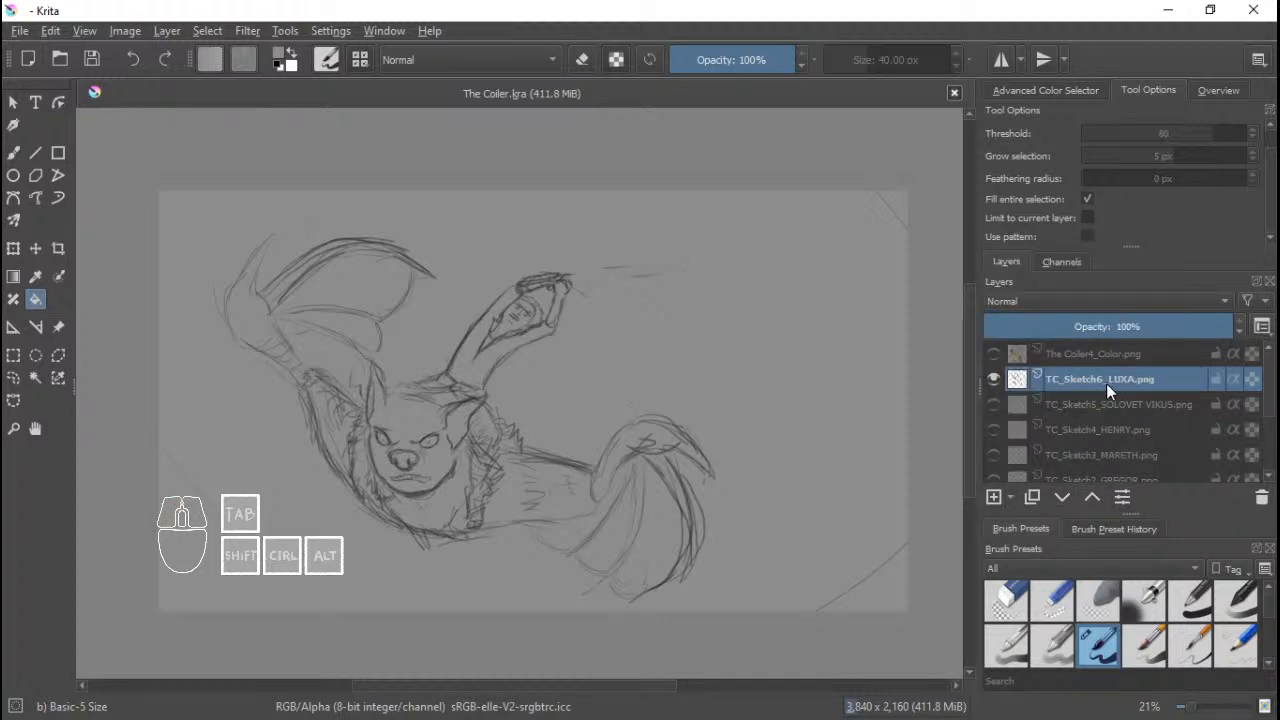
left_click(1009, 499)
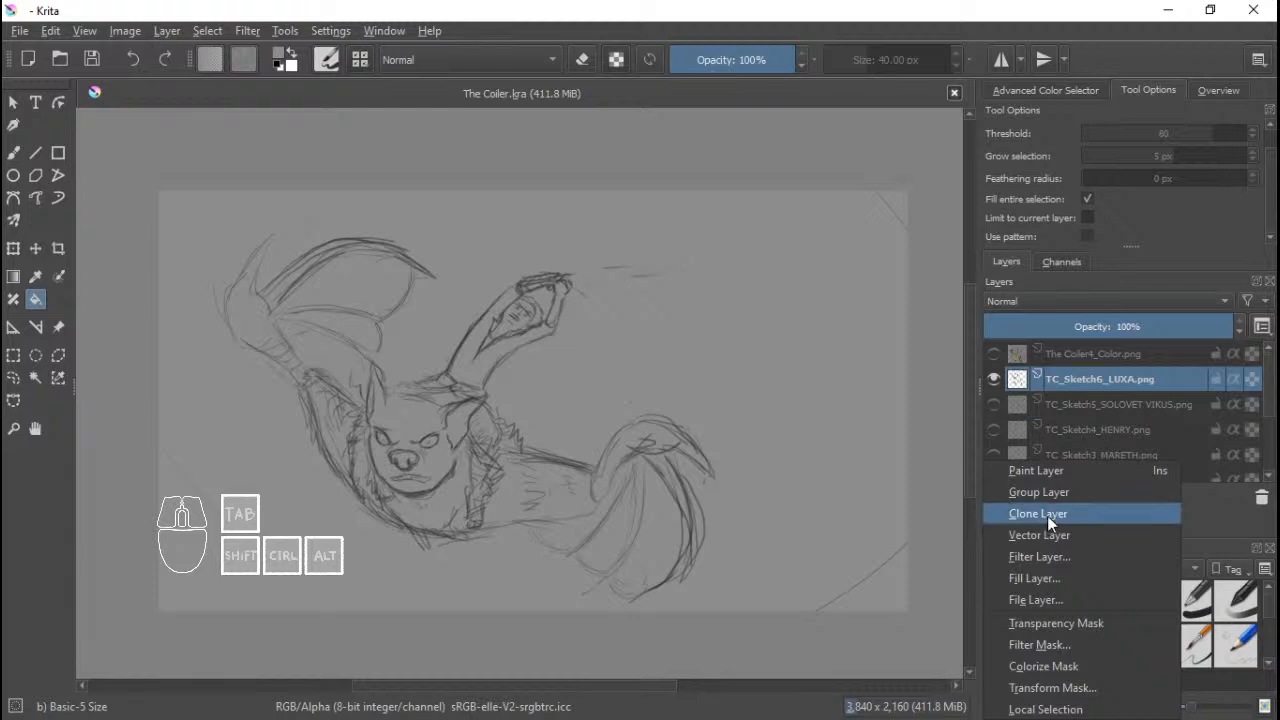
left_click(1059, 499)
double_click(1089, 384)
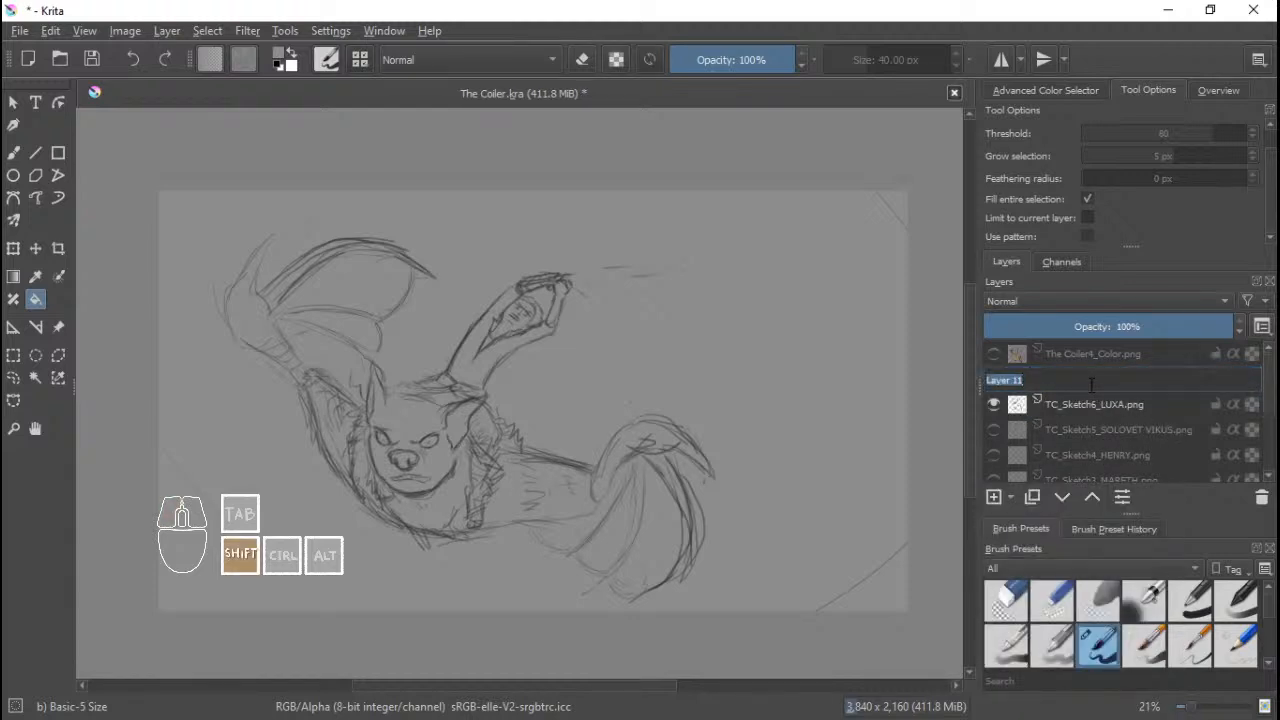
type("UU")
key("Return")
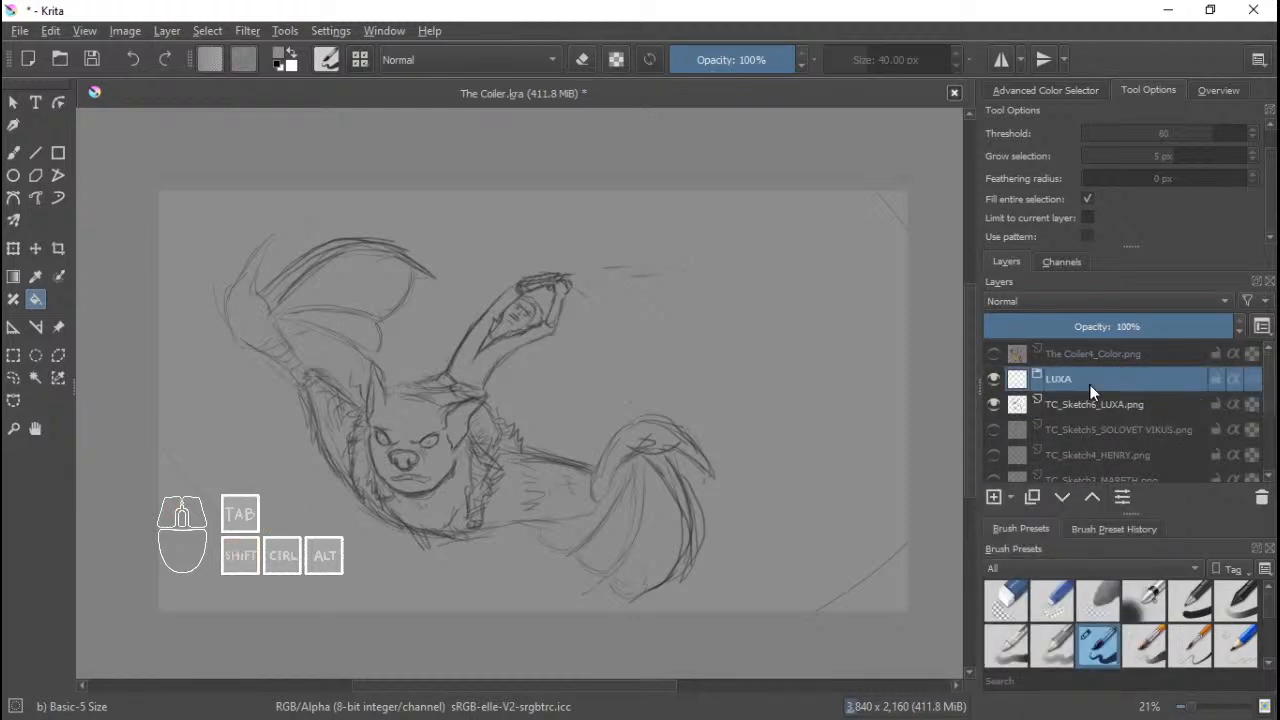
Move the TC_Sketch6_LUXA.png layer into the LUXA group and save the document.
left_click(1072, 400)
left_click_drag(1072, 400, 1080, 373)
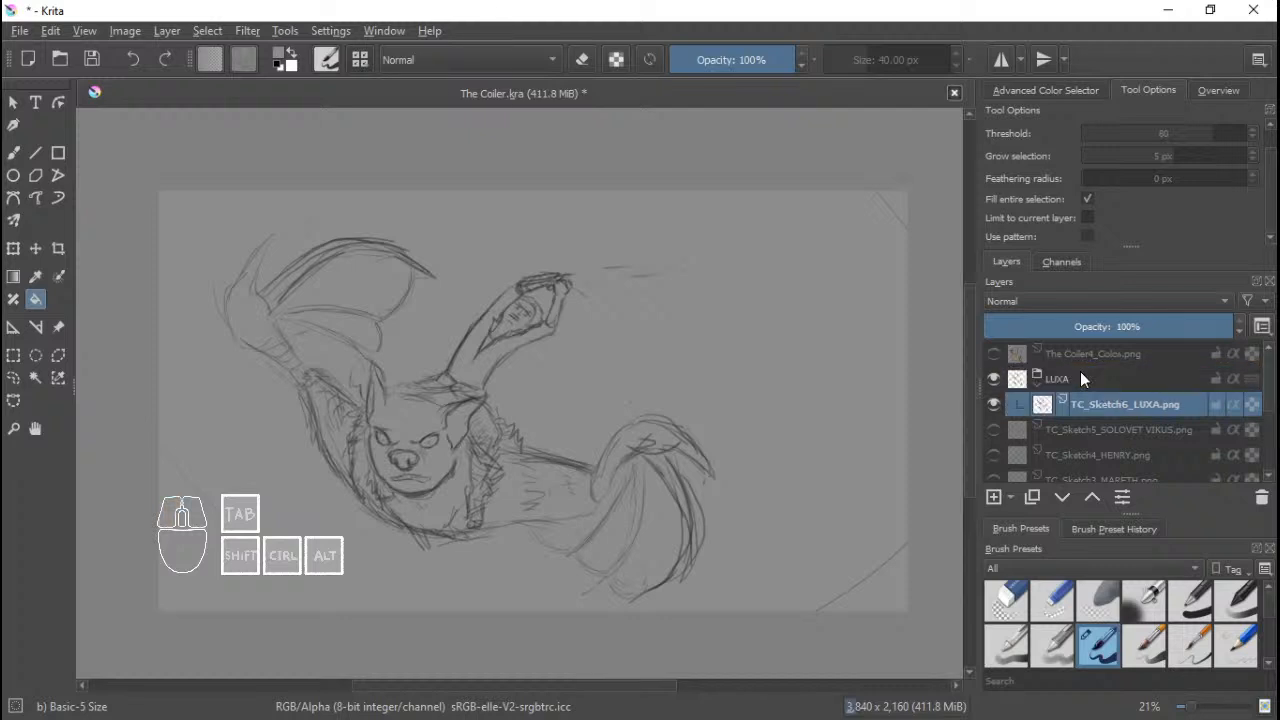
key("ctrl+s")
Add a paint layer inside the LUXA group, place it below the sketch layer and select it.
left_click(993, 497)
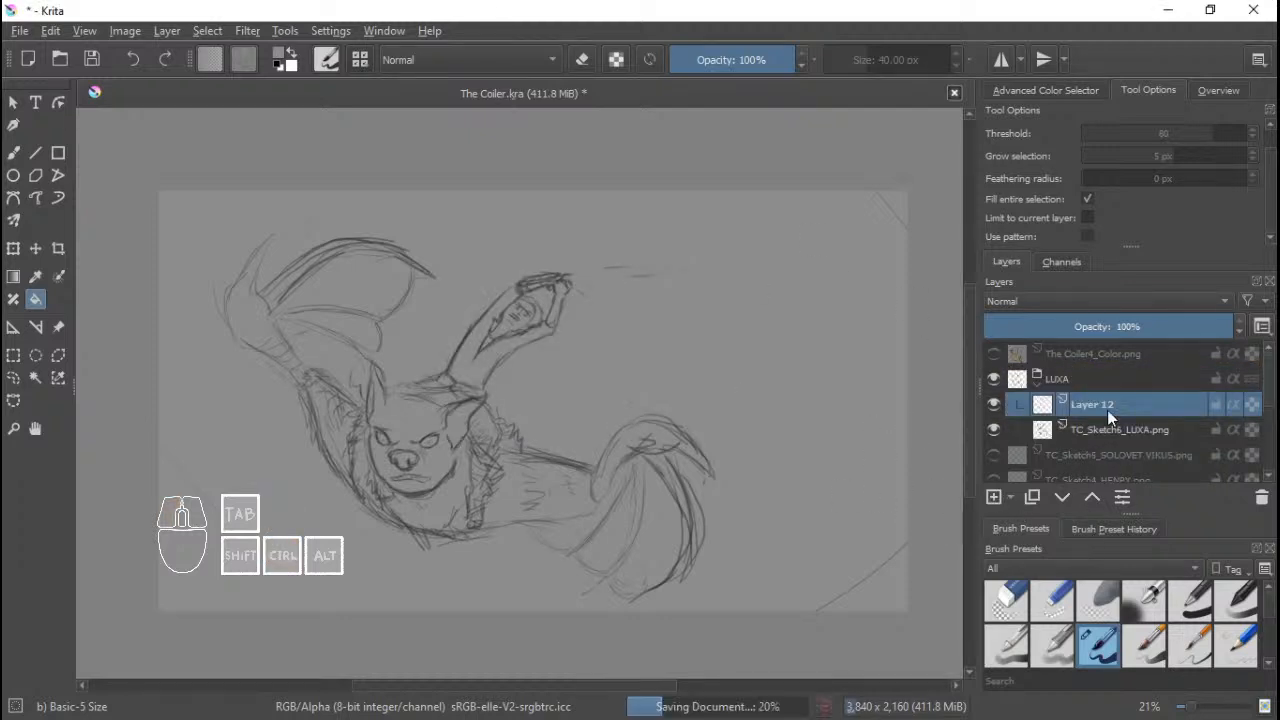
left_click_drag(1090, 430, 1101, 404)
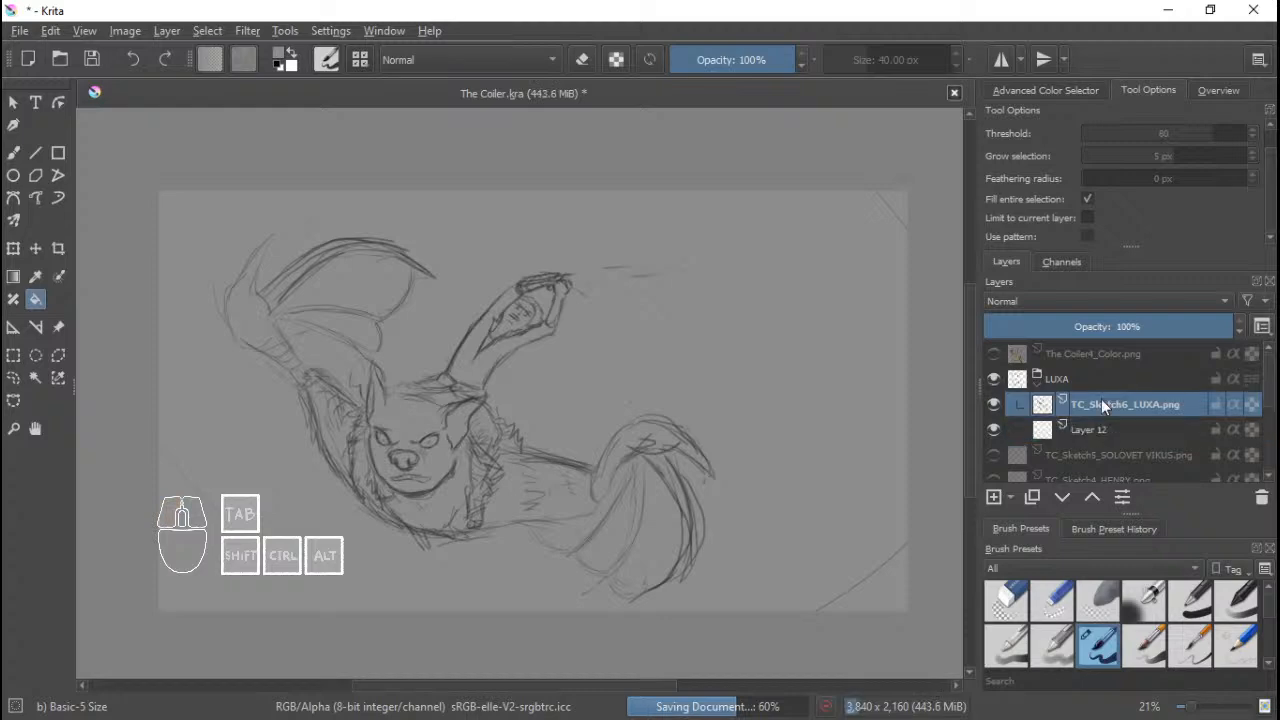
left_click(1092, 428)
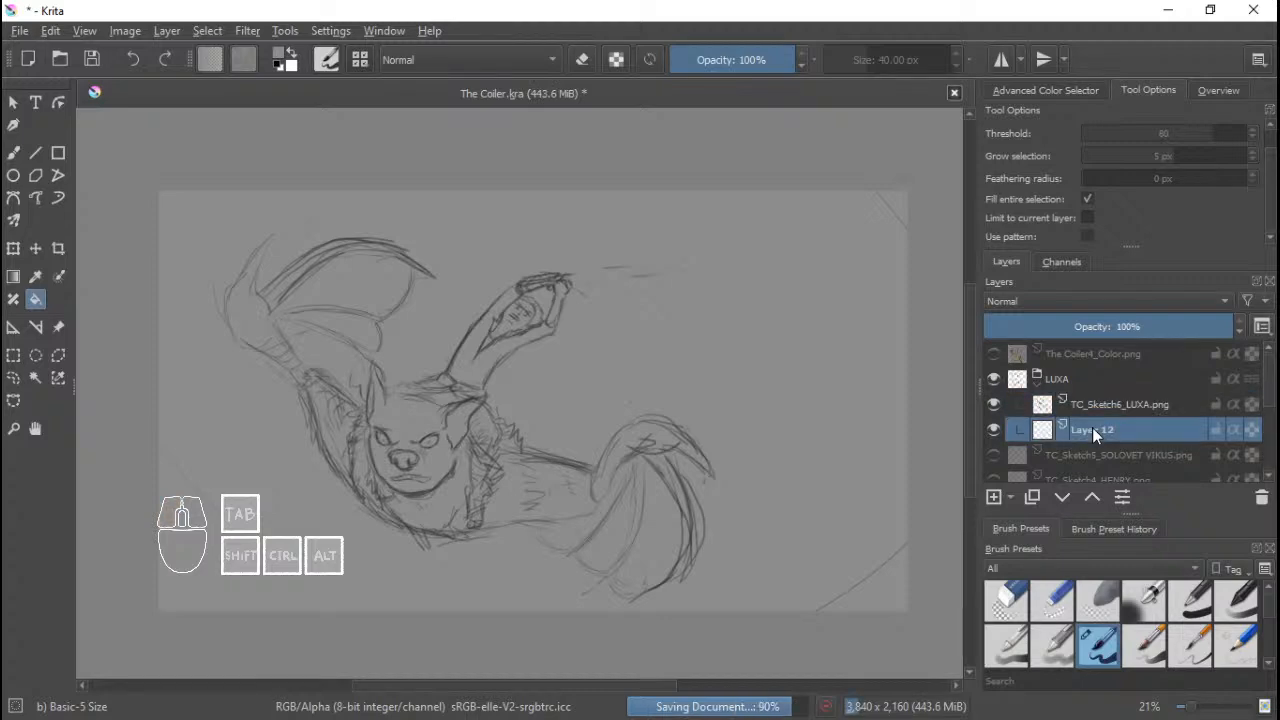
scroll(534, 440, "down", 3)
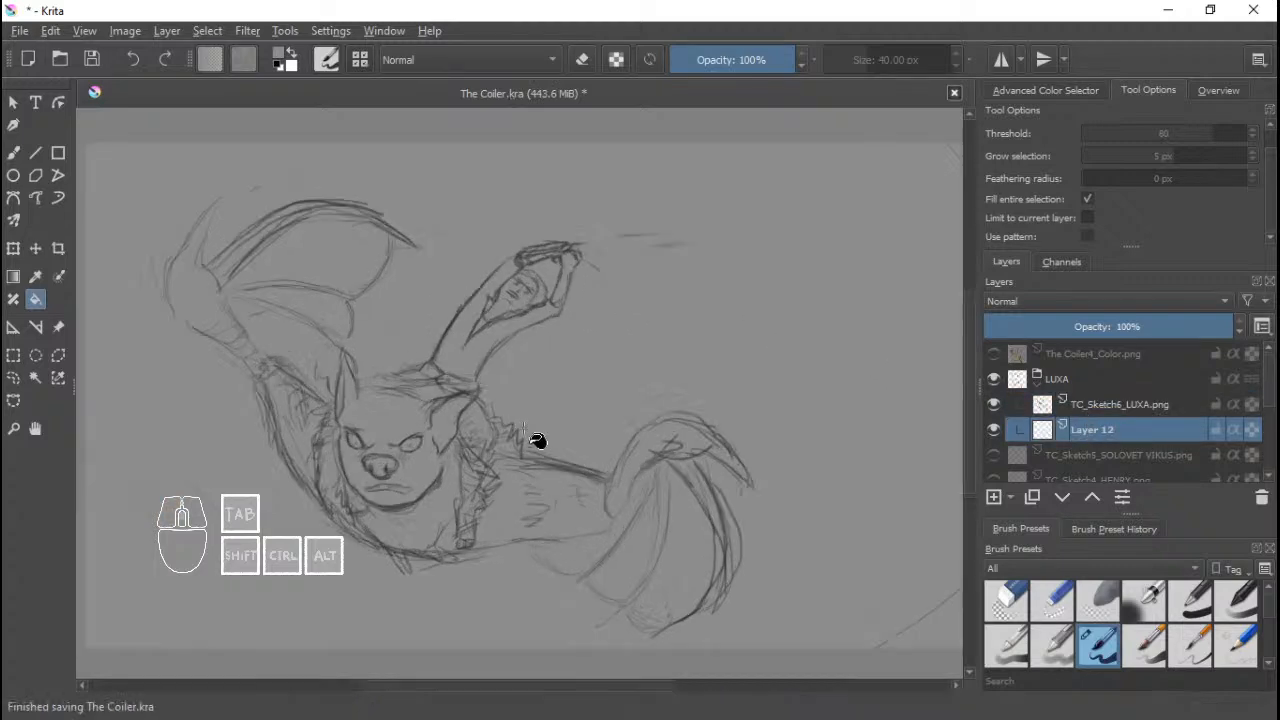
scroll(567, 432, "up", 3)
scroll(559, 405, "down", 2)
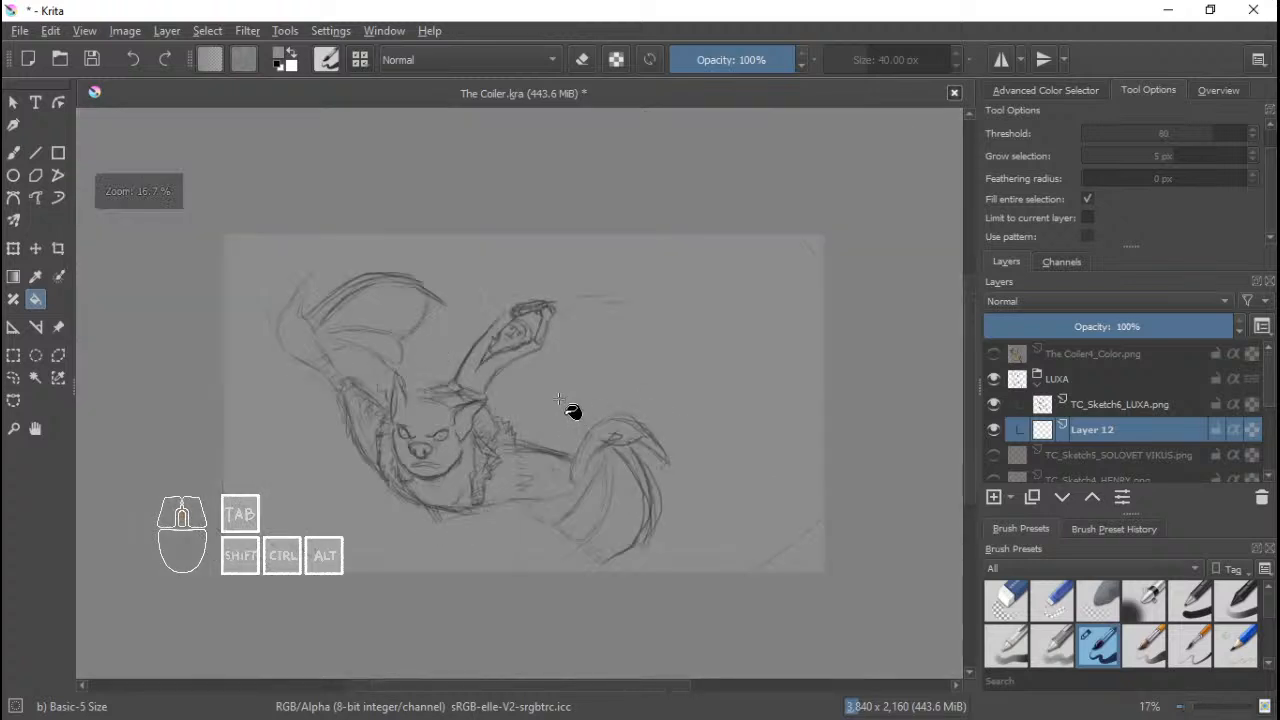
left_click_drag(558, 398, 569, 379)
key("Insert")
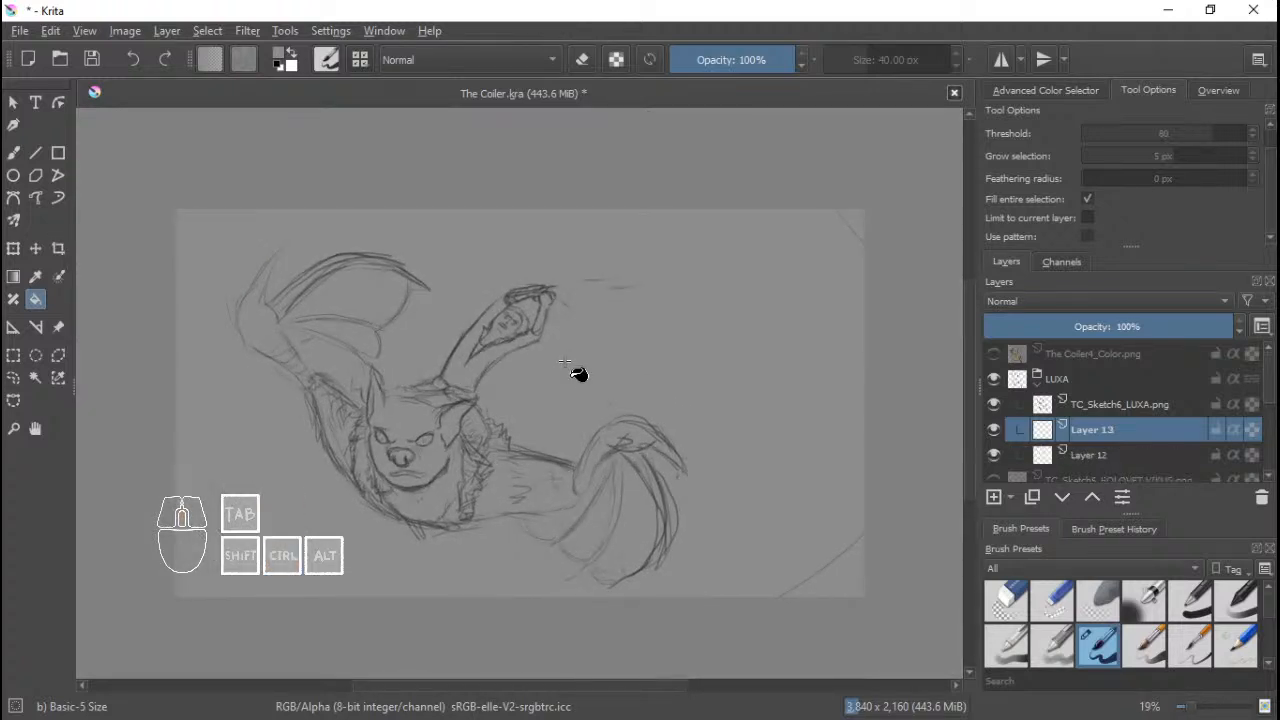
key("ctrl+z")
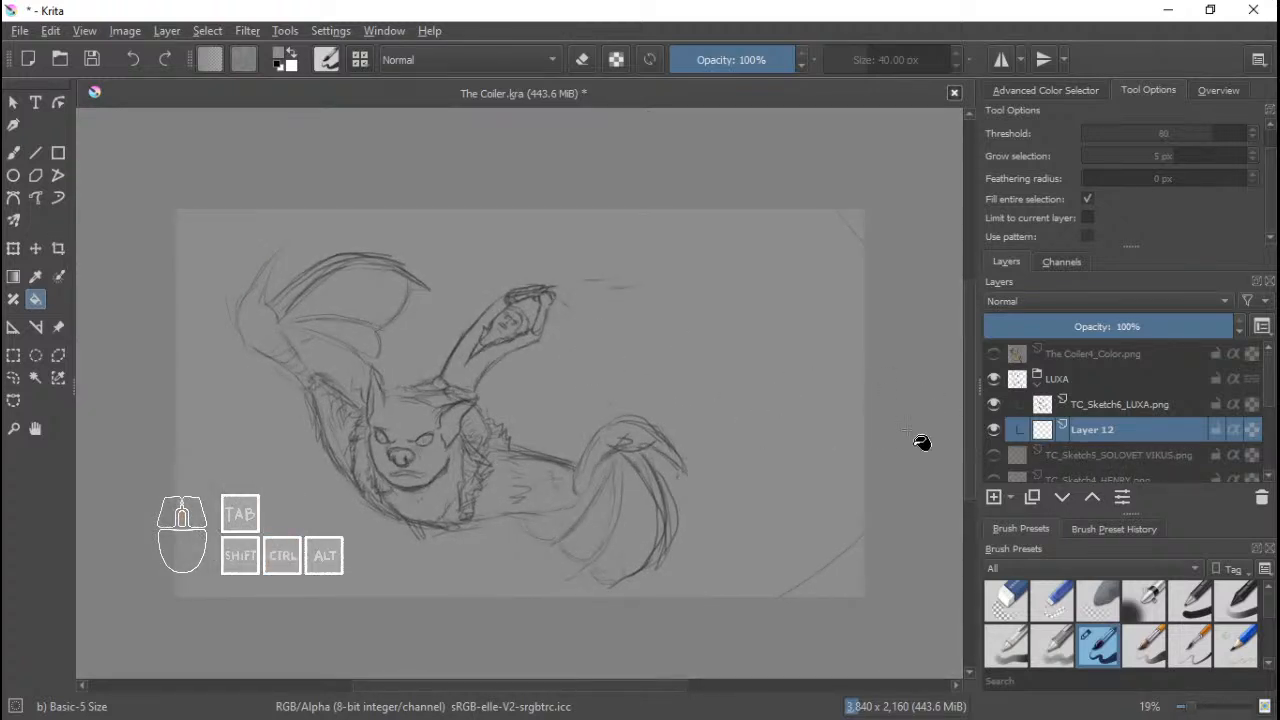
key("Insert")
key("ctrl+z")
Rotate the canvas view freely and to the left, and reset the canvas rotation.
scroll(670, 420, "up", 1)
scroll(671, 420, "down", 1)
scroll(628, 414, "up", 1)
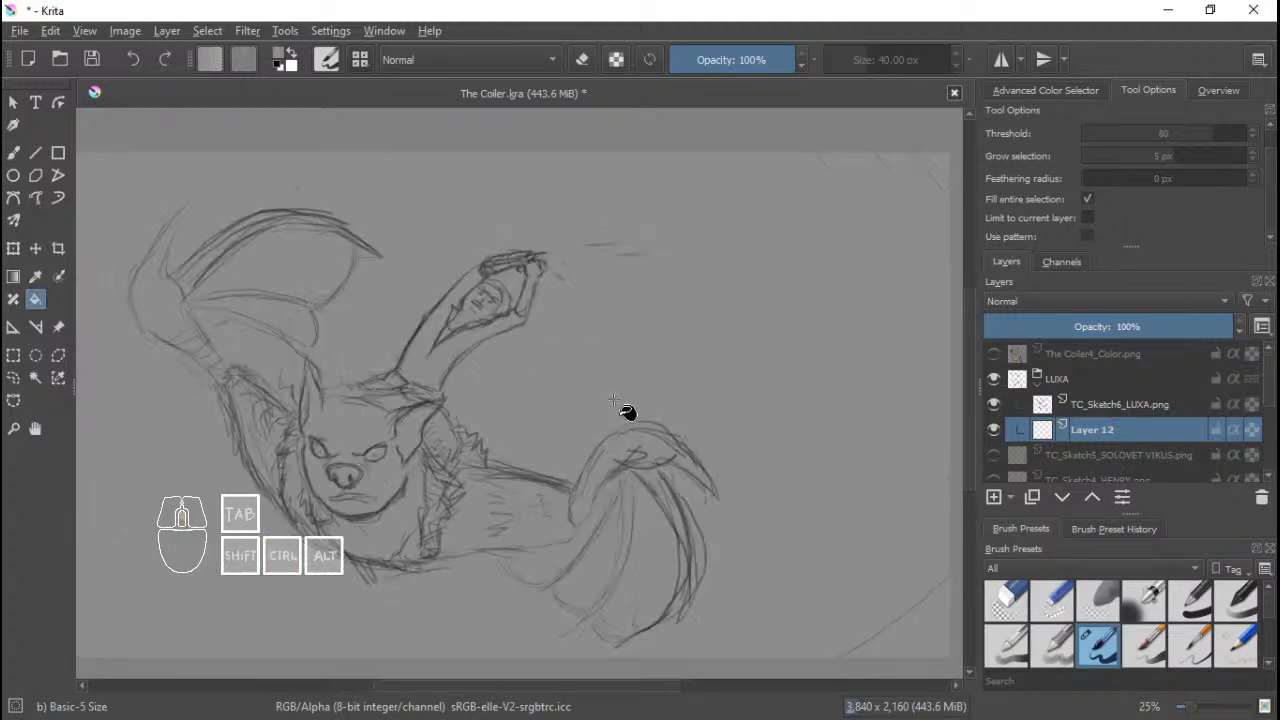
scroll(540, 409, "up", 1)
left_click_drag(512, 374, 594, 391)
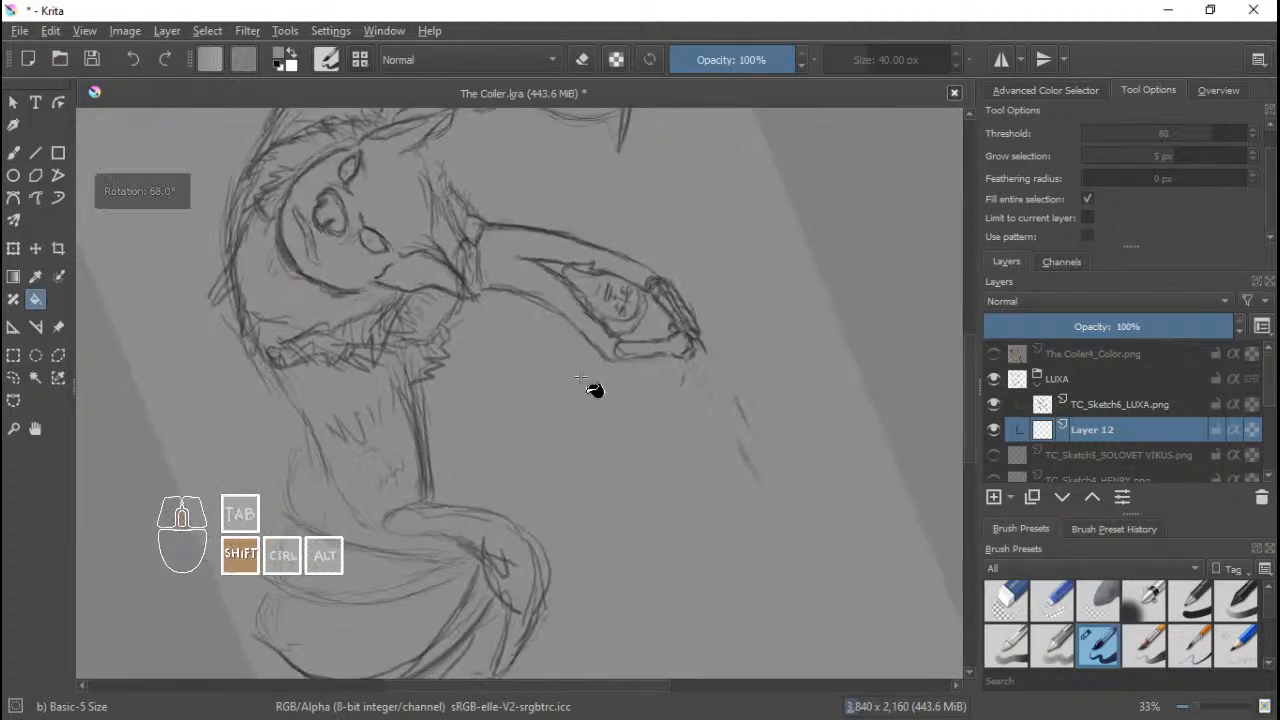
left_click(86, 31)
mouse_move(220, 182)
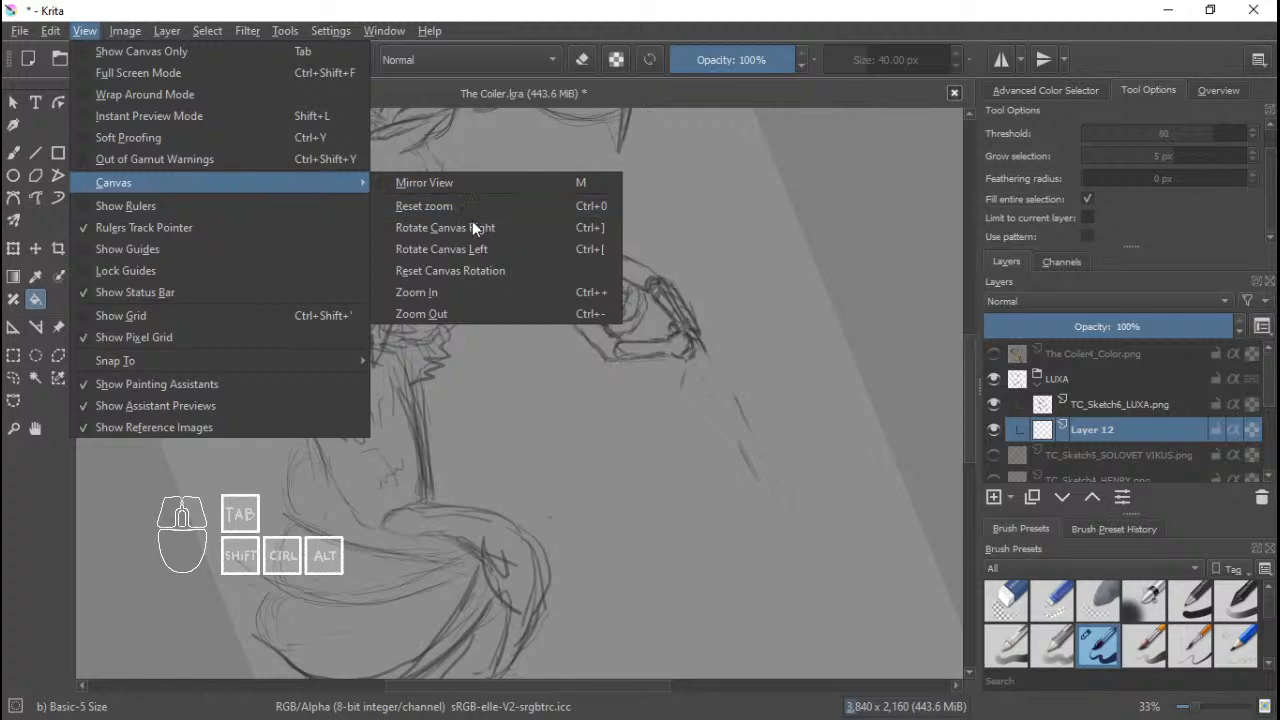
left_click(472, 250)
left_click(110, 30)
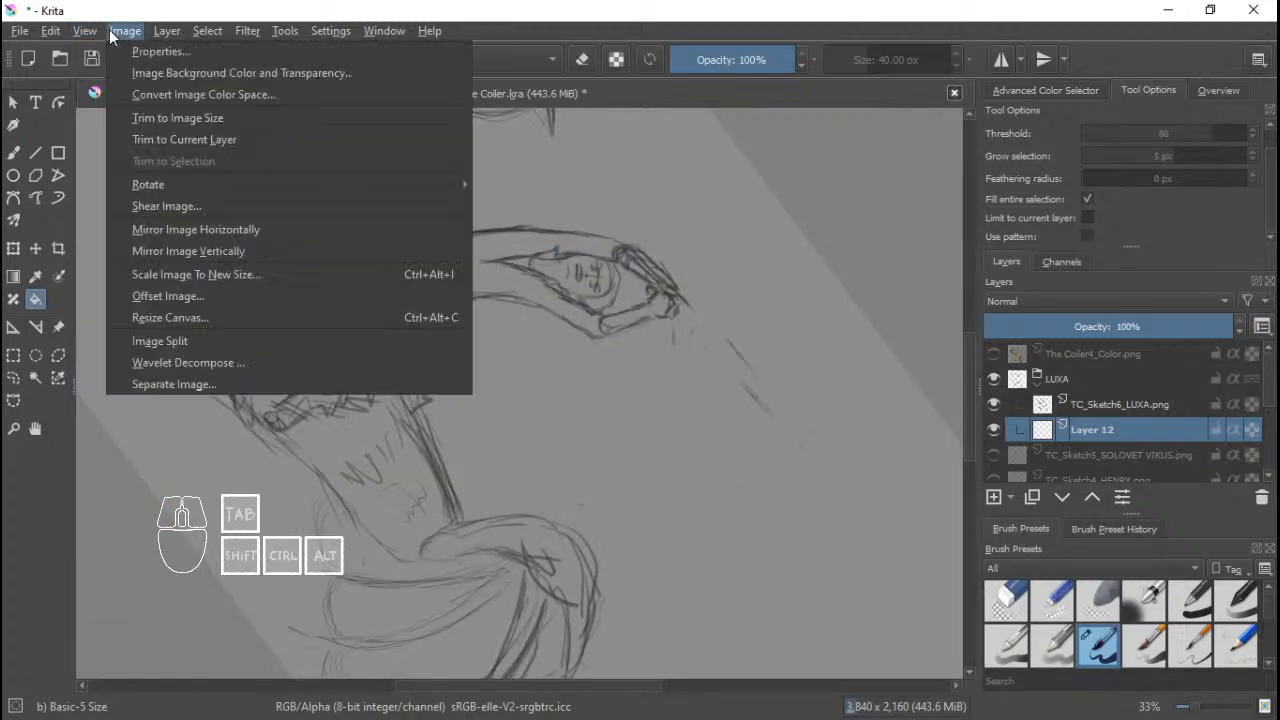
mouse_move(86, 31)
mouse_move(210, 183)
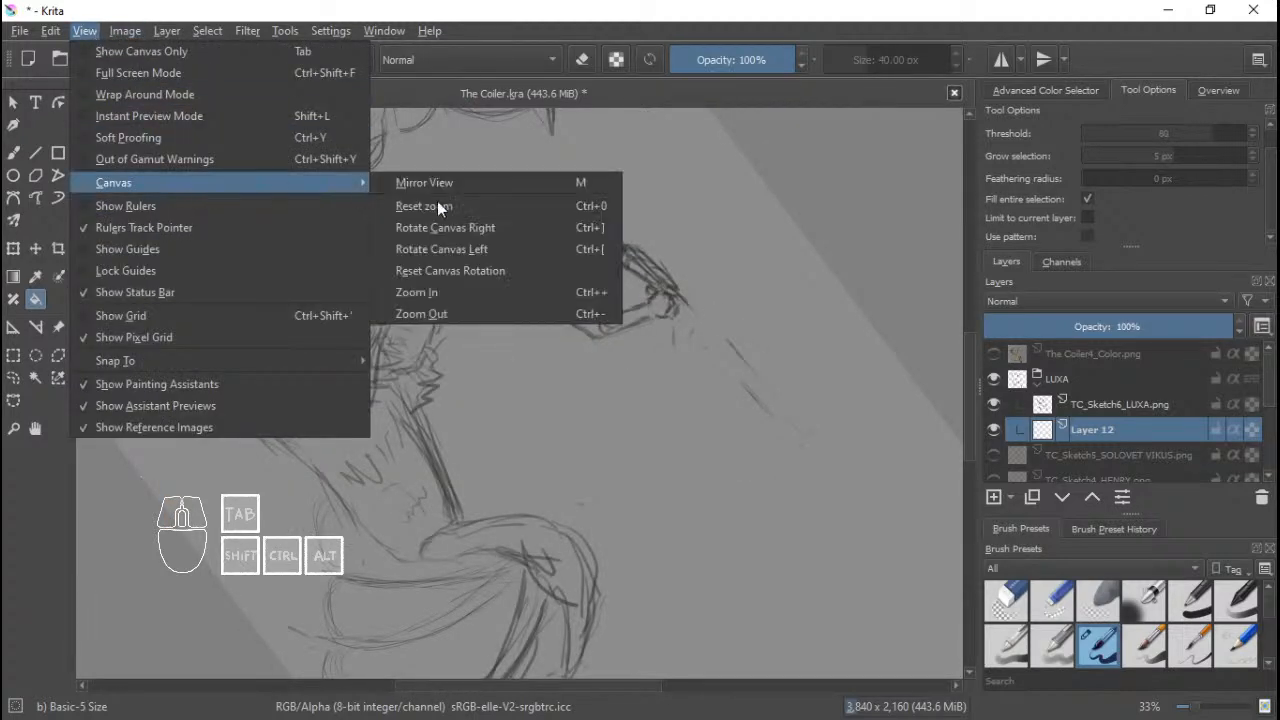
left_click(440, 270)
scroll(613, 346, "down", 3)
scroll(612, 346, "up", 2)
left_click_drag(664, 305, 640, 343)
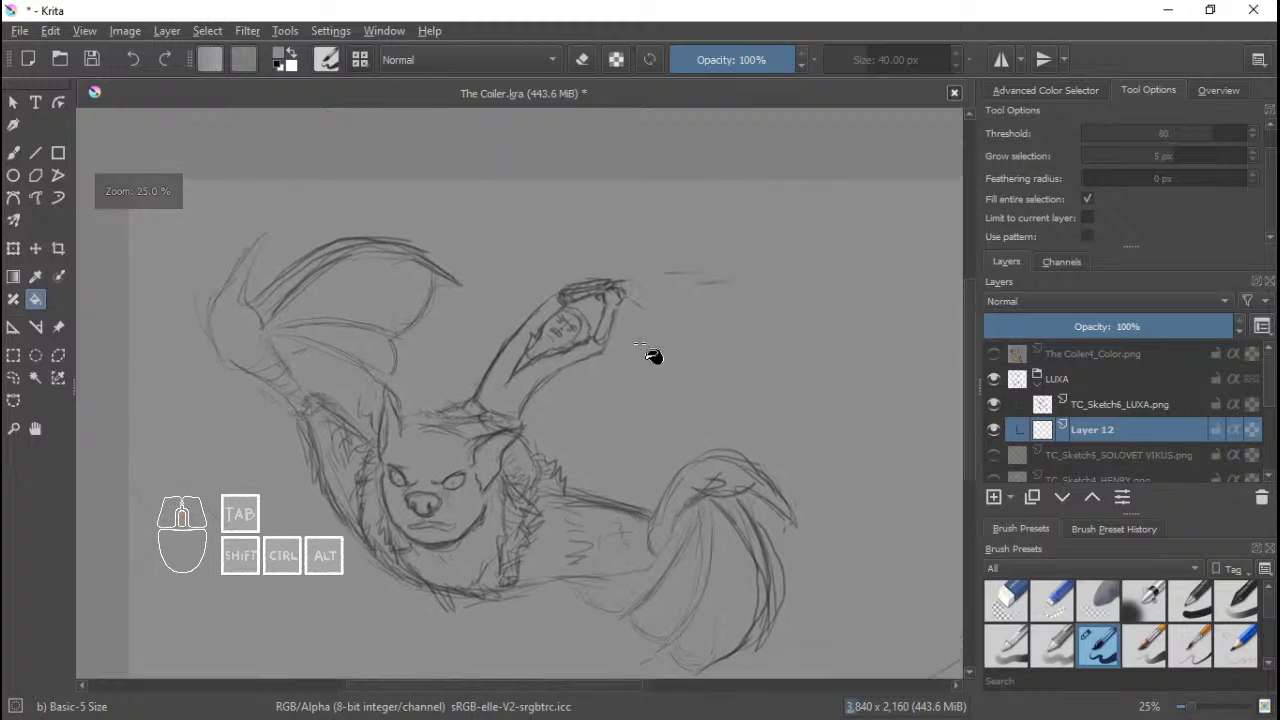
Rename the new paint layer below the sketch as Luxa_Skin and save the document.
double_click(1089, 432)
type("Luxa_Skin")
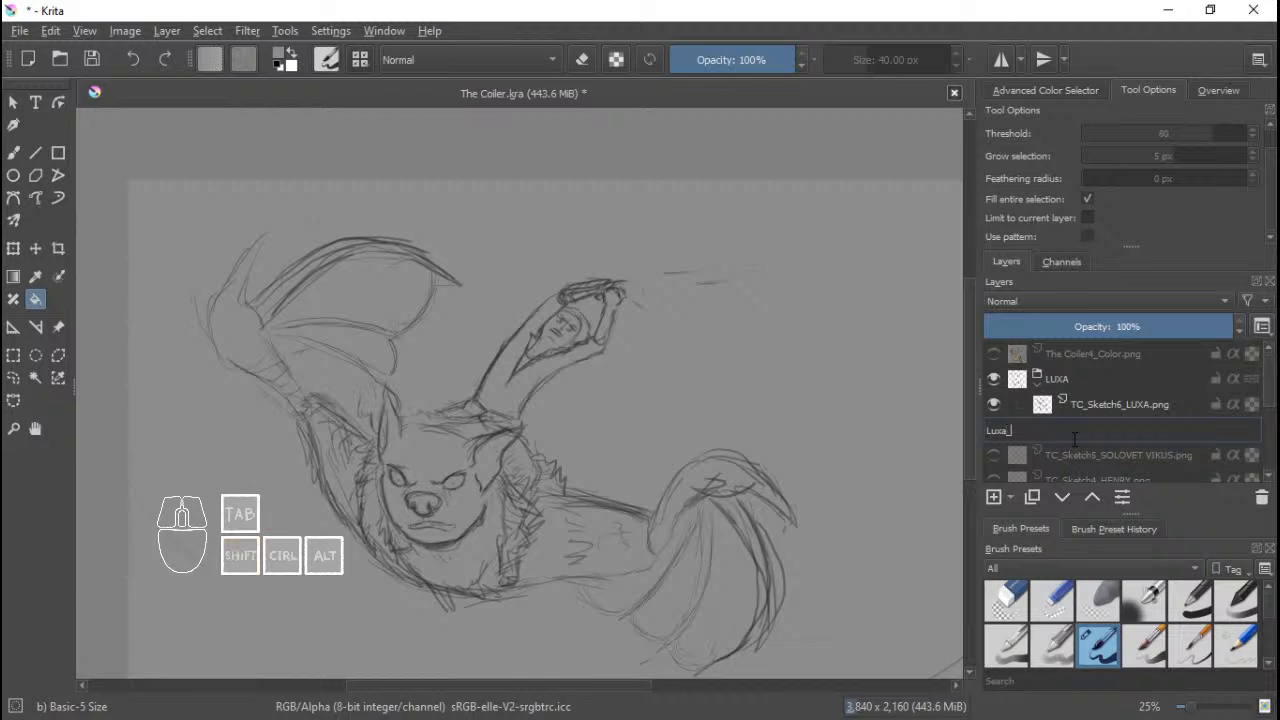
key("Return")
key("ctrl+s")
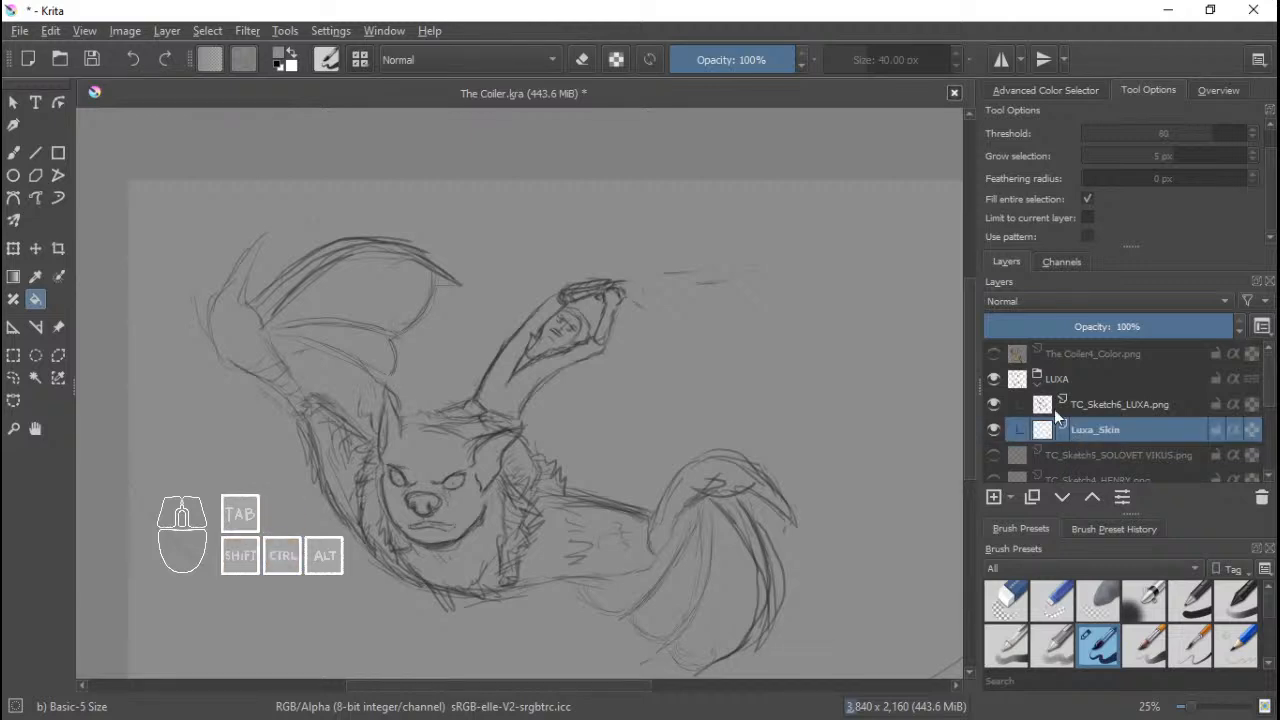
Set the foreground color to pale pink #ffdeef.
left_click(244, 62)
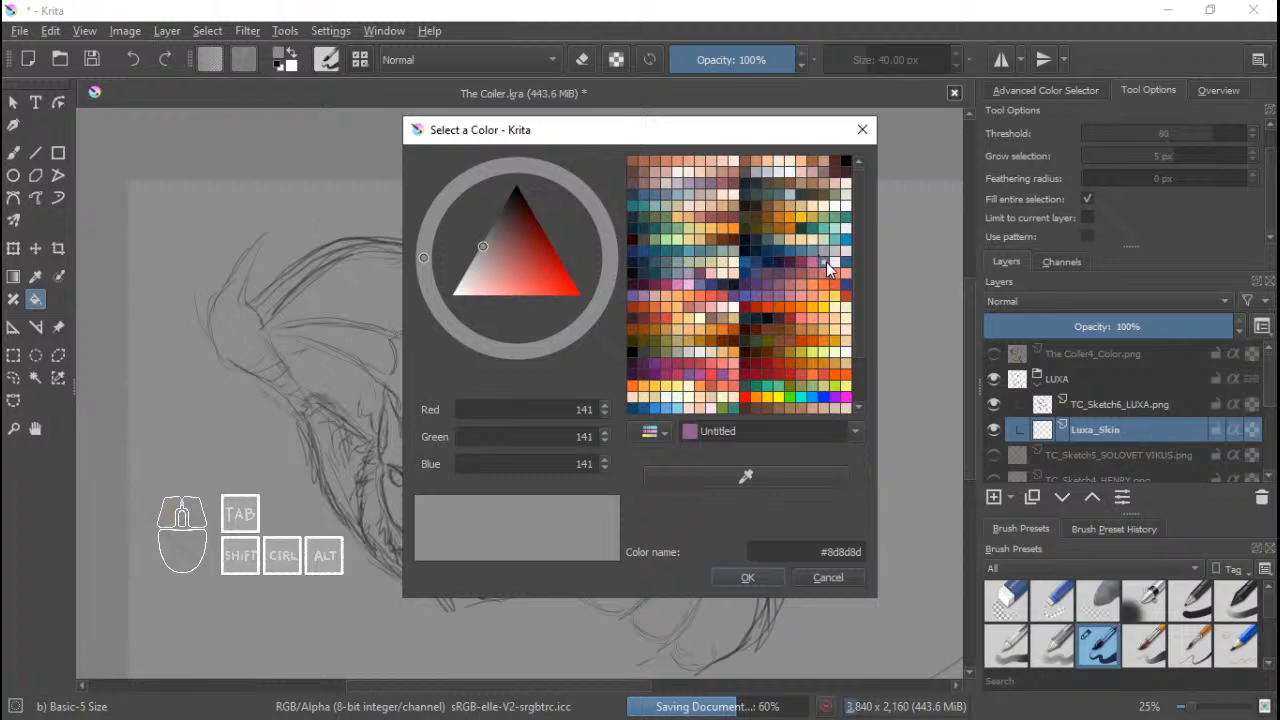
left_click(825, 262)
mouse_move(488, 278)
left_mouse_down()
mouse_move(473, 277)
mouse_move(474, 306)
mouse_move(471, 295)
left_mouse_up()
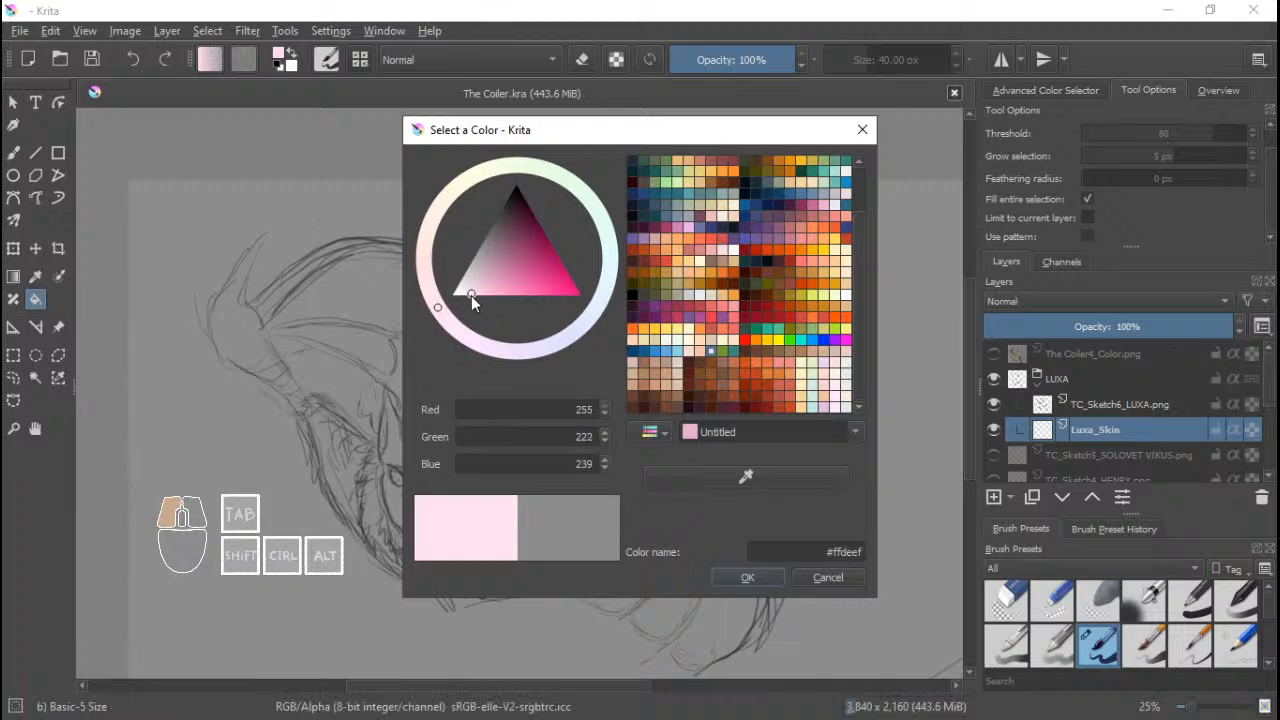
left_click(747, 577)
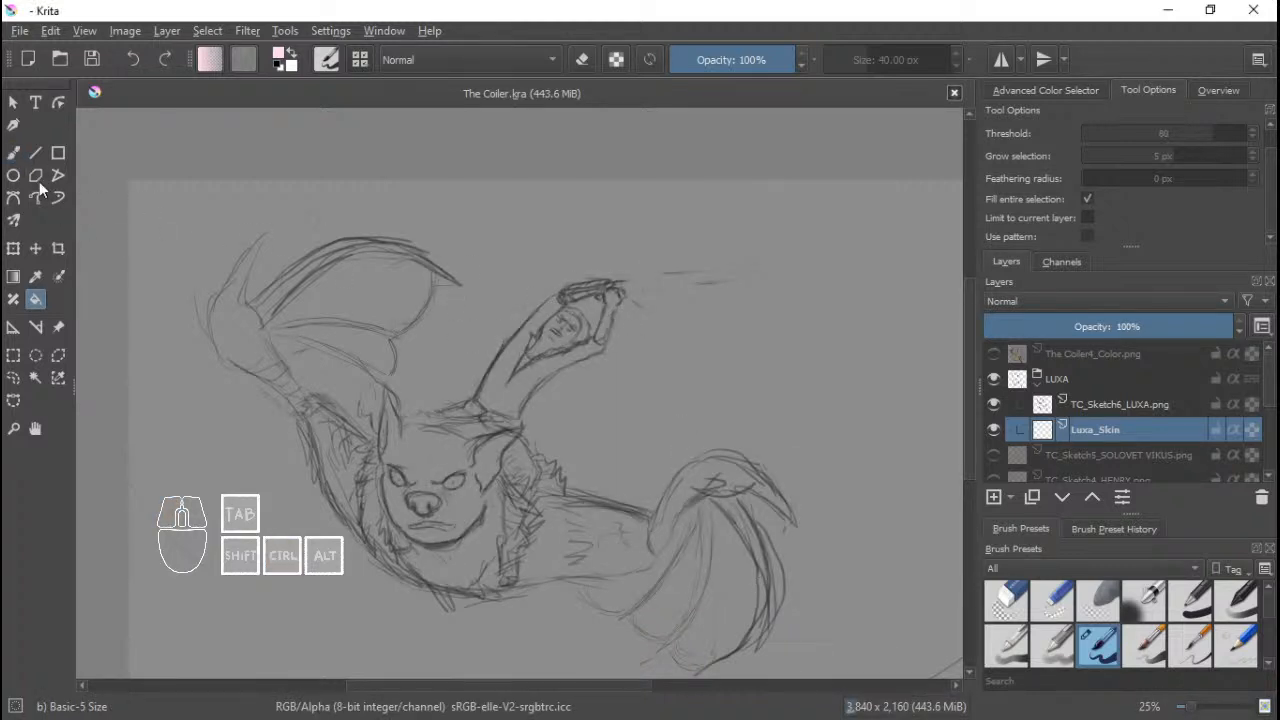
Set up the freehand brush with the Basic-1 preset at a size of about 22.5 px for the rider's face.
left_click(8, 160)
mouse_move(563, 349)
left_mouse_down()
mouse_move(583, 331)
mouse_move(614, 363)
mouse_move(651, 357)
mouse_move(690, 372)
left_mouse_up()
mouse_move(598, 386)
left_mouse_down()
mouse_move(583, 411)
mouse_move(606, 338)
mouse_move(597, 400)
mouse_move(606, 356)
left_mouse_up()
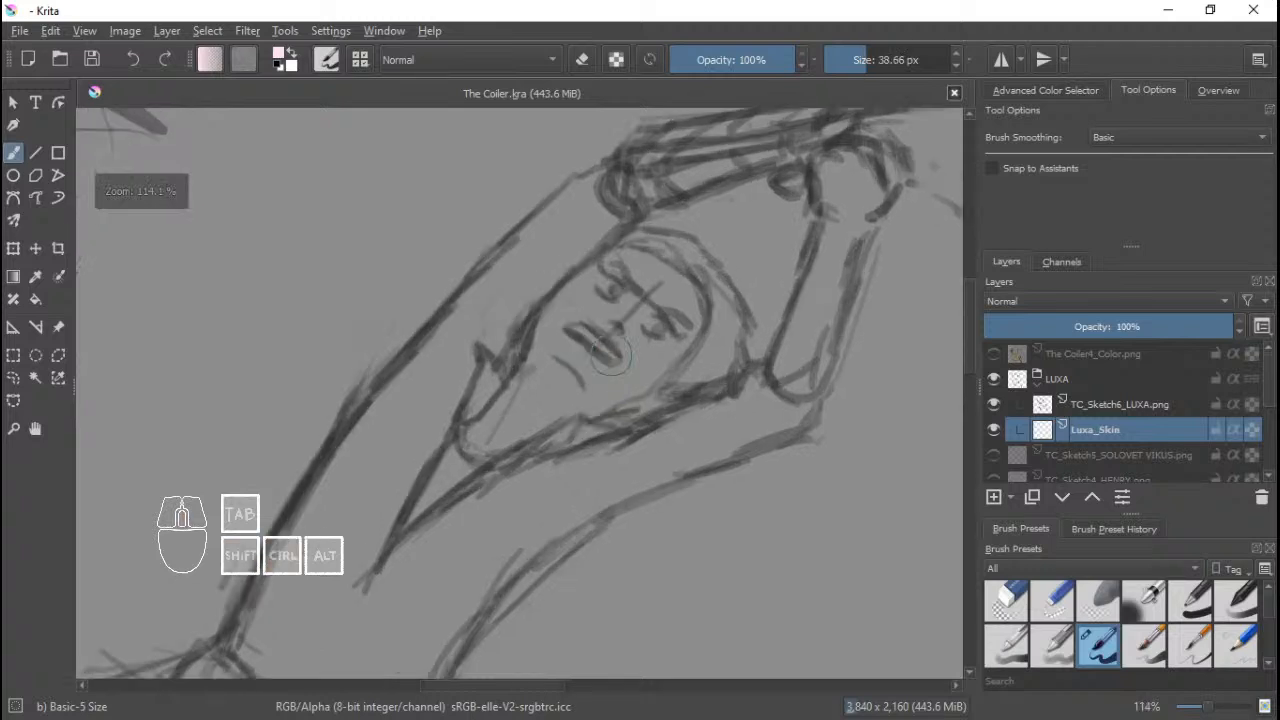
right_click(606, 303)
left_click(688, 421)
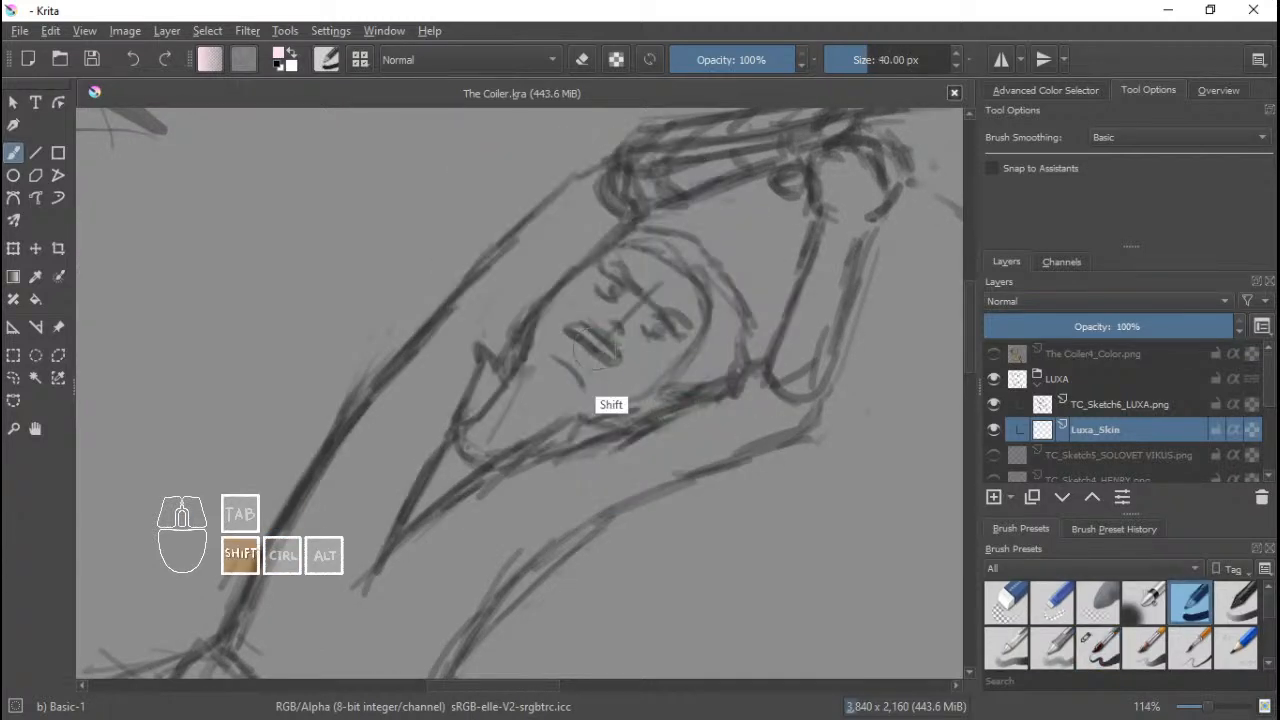
left_click_drag(611, 405, 574, 390)
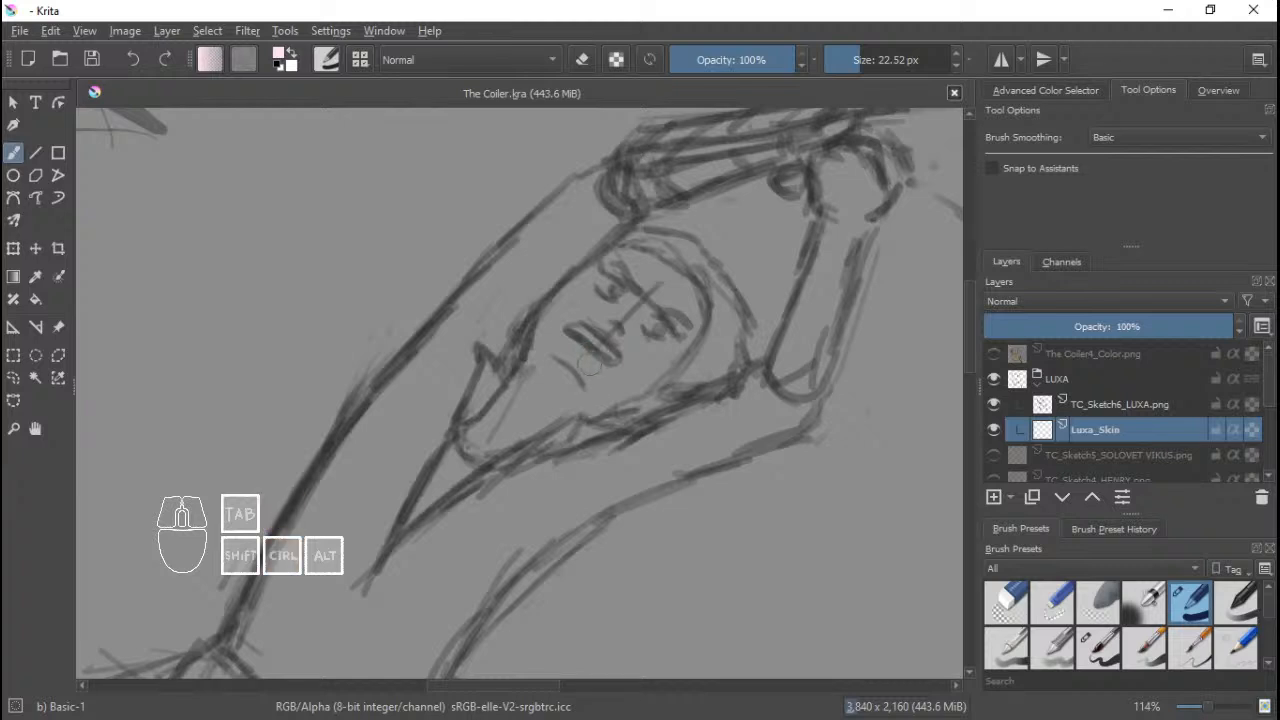
Paint the rider's neck and face solid pale pink within the sketch outline on the Luxa_Skin layer.
left_click_drag(478, 433, 541, 376)
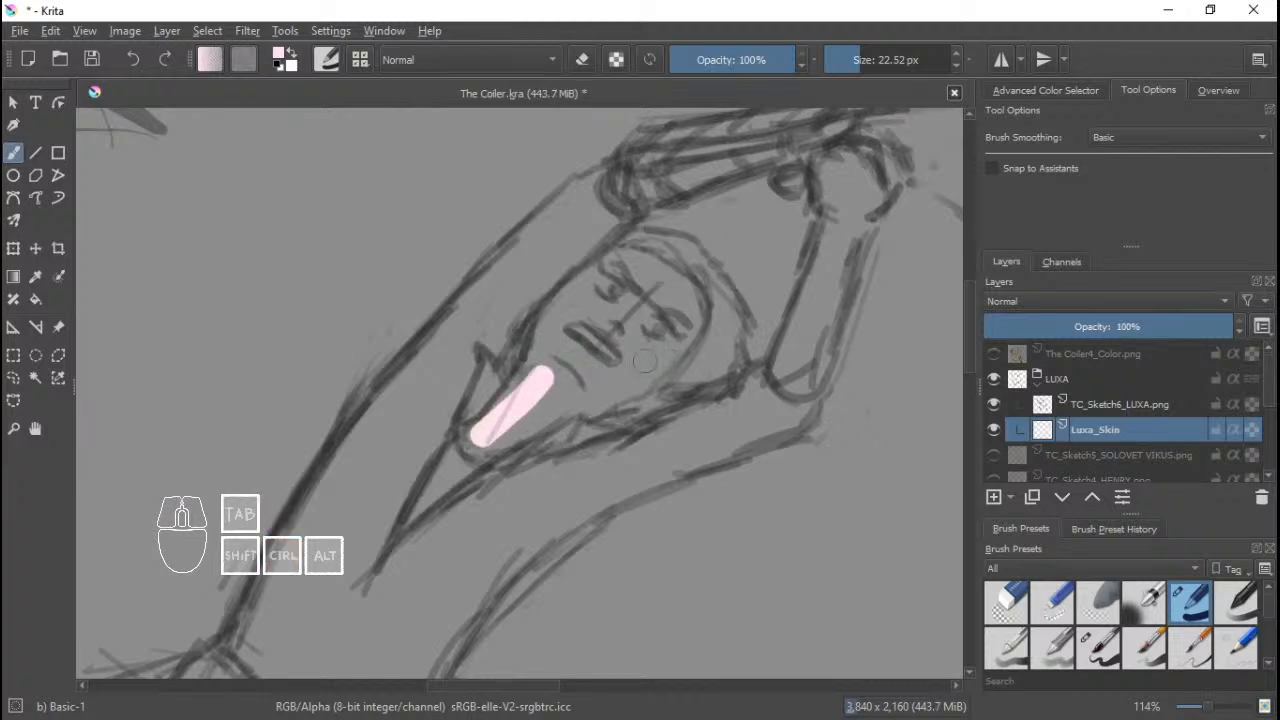
key("ctrl+z")
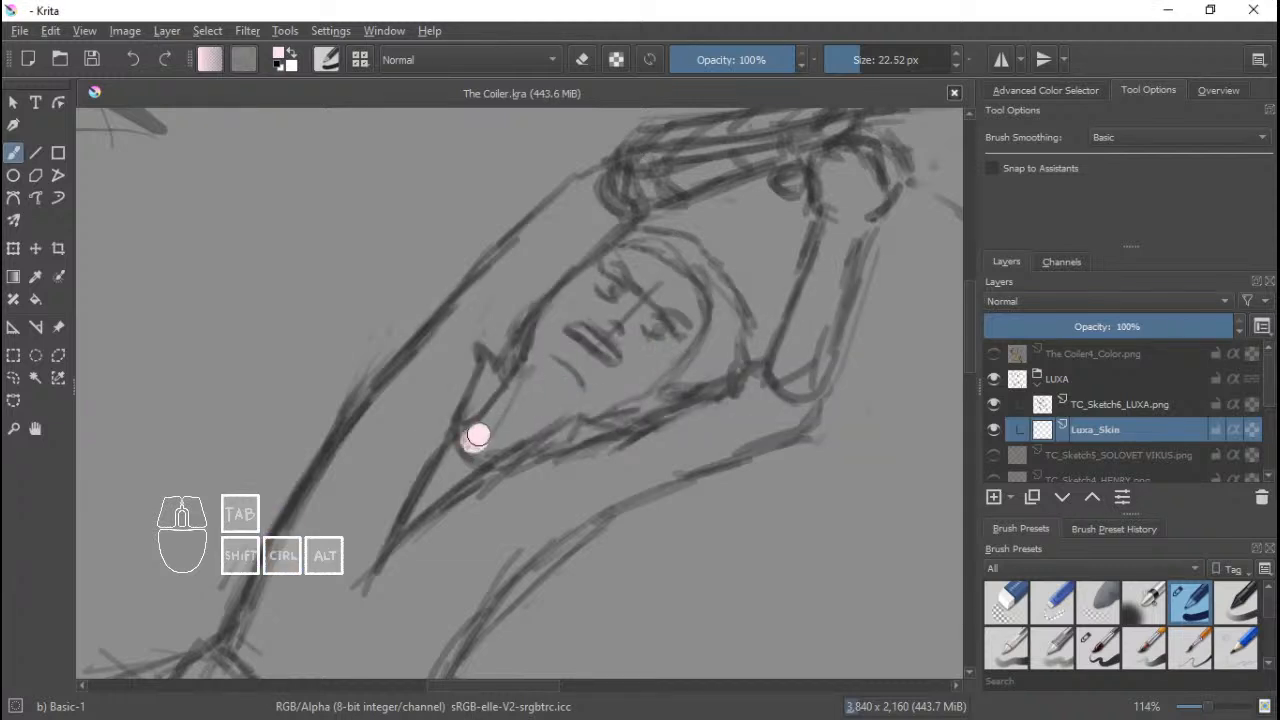
left_click_drag(478, 436, 524, 382)
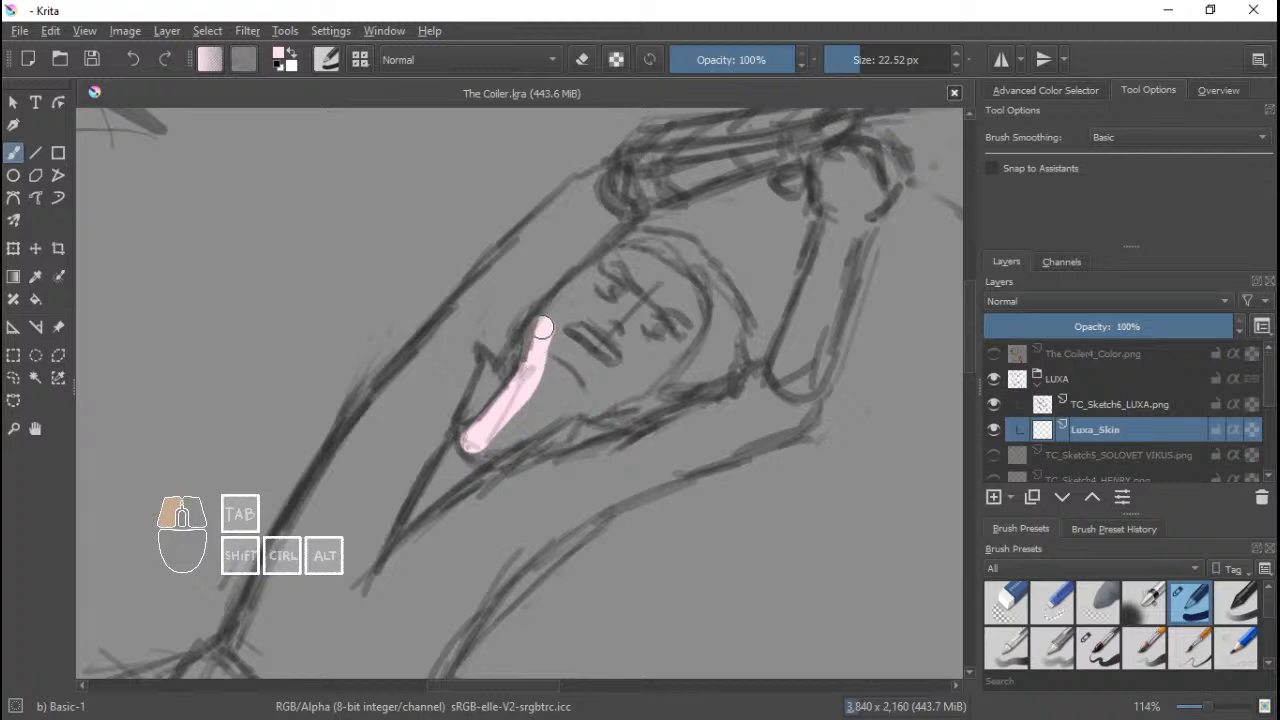
mouse_move(541, 327)
left_mouse_down()
mouse_move(631, 260)
mouse_move(672, 270)
mouse_move(693, 303)
mouse_move(667, 353)
mouse_move(619, 394)
mouse_move(476, 446)
mouse_move(561, 366)
mouse_move(581, 321)
mouse_move(539, 373)
mouse_move(559, 392)
mouse_move(551, 413)
mouse_move(628, 364)
mouse_move(652, 305)
mouse_move(646, 315)
mouse_move(614, 291)
mouse_move(590, 314)
mouse_move(598, 336)
mouse_move(602, 293)
mouse_move(606, 370)
mouse_move(640, 314)
mouse_move(672, 296)
left_mouse_up()
mouse_move(665, 345)
left_mouse_down()
mouse_move(663, 307)
mouse_move(645, 304)
mouse_move(672, 299)
mouse_move(668, 322)
mouse_move(652, 323)
left_mouse_up()
left_click_drag(652, 323, 686, 322)
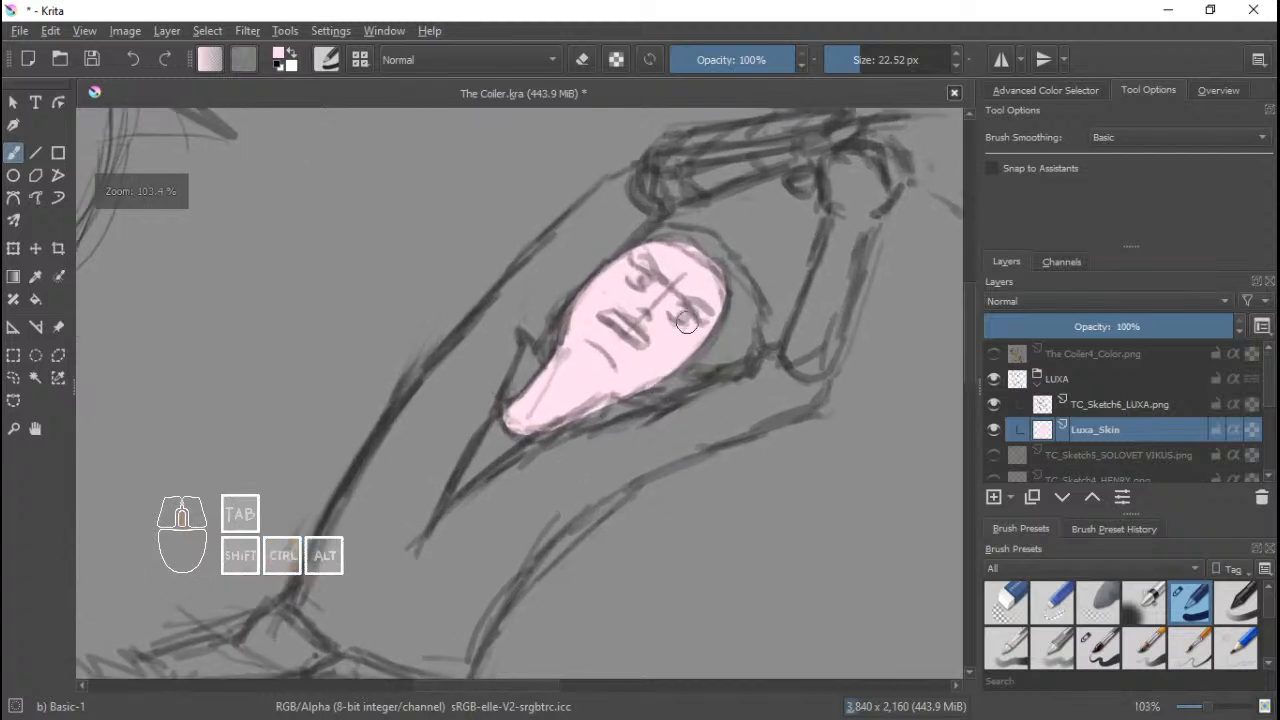
Paint the rider's raised hands solid pale pink on the Luxa_Skin layer and save the document.
key("ctrl")
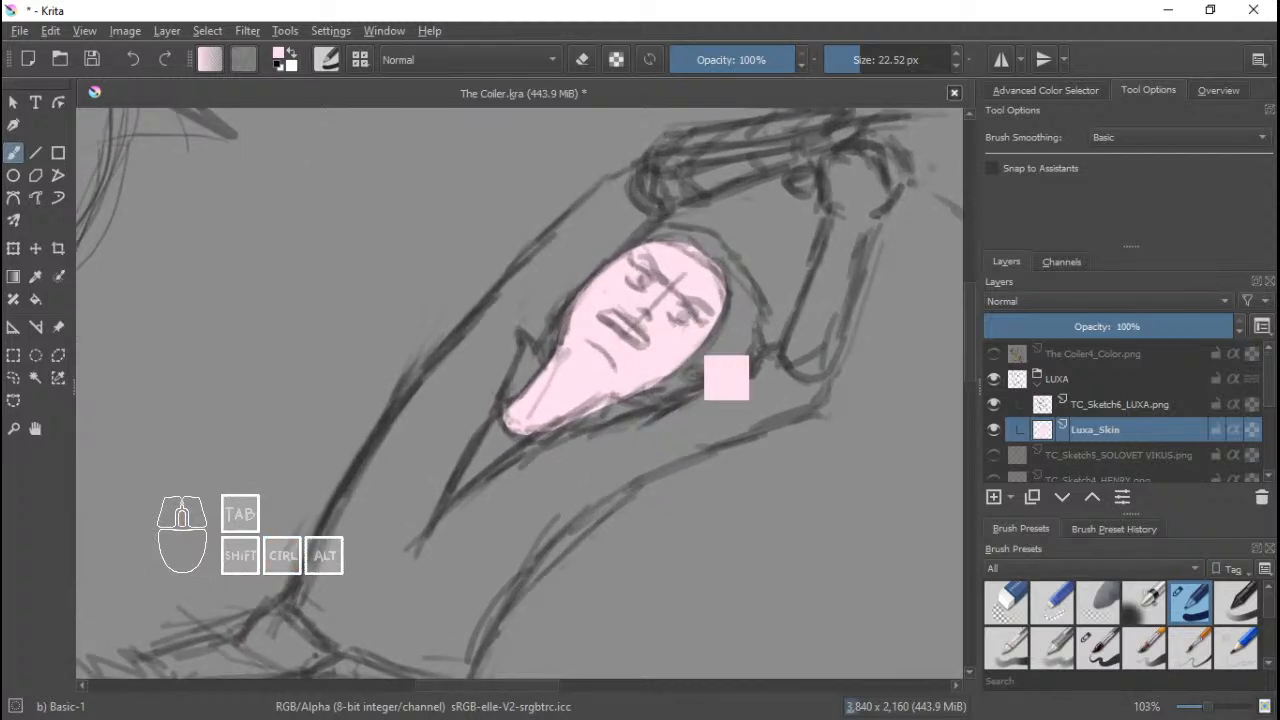
key("ctrl+s")
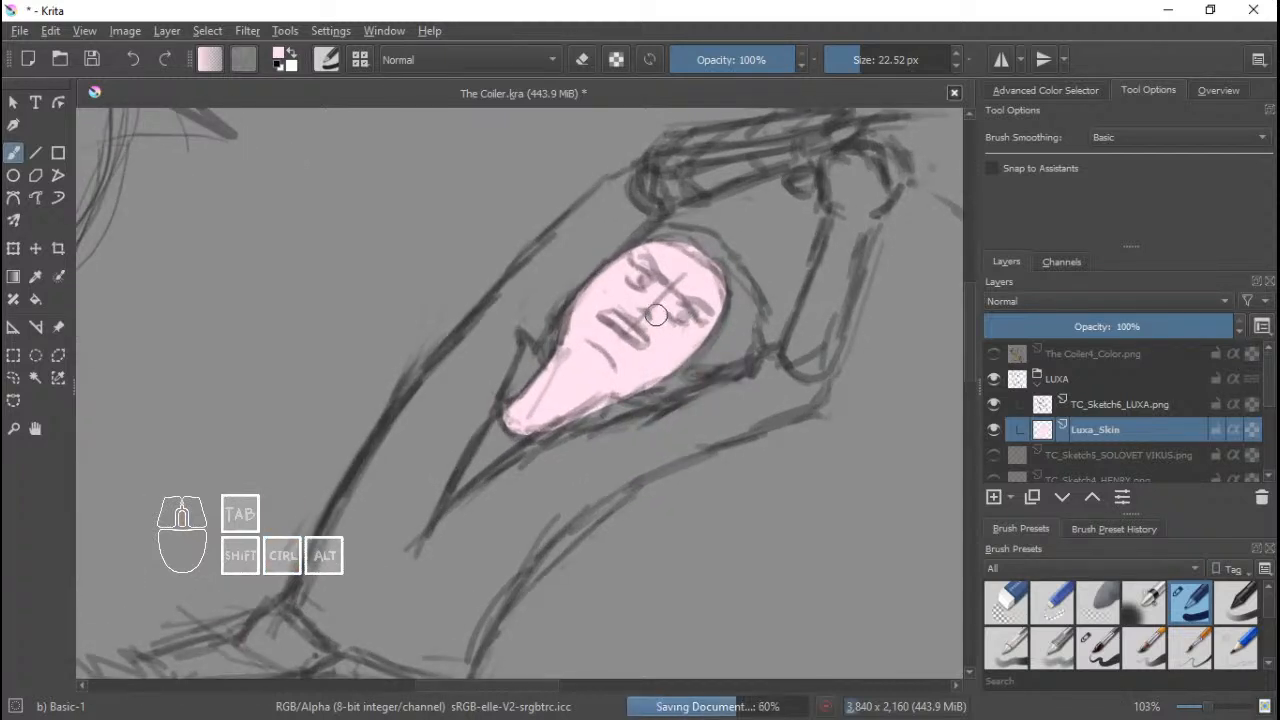
left_click_drag(660, 325, 616, 339)
mouse_move(683, 297)
left_mouse_down()
mouse_move(657, 338)
mouse_move(713, 295)
mouse_move(660, 315)
mouse_move(662, 272)
mouse_move(682, 285)
mouse_move(656, 273)
mouse_move(612, 299)
mouse_move(620, 335)
mouse_move(665, 337)
left_mouse_up()
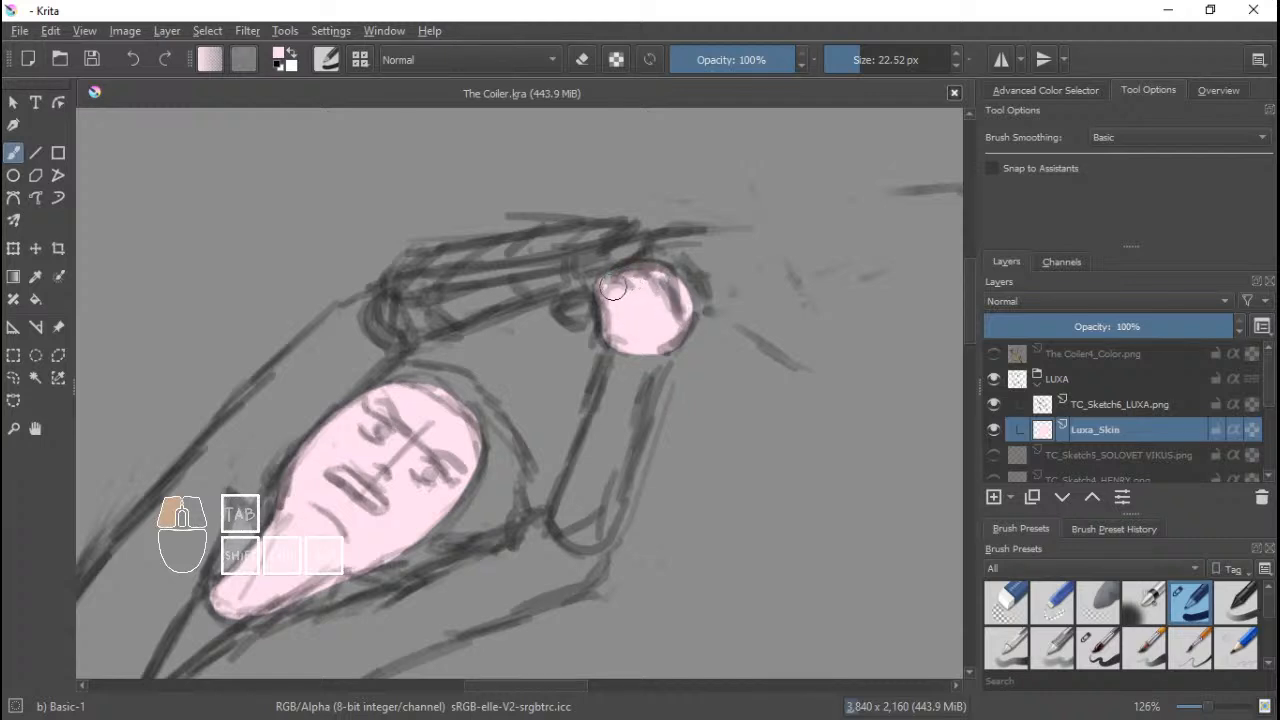
left_click_drag(611, 297, 625, 315)
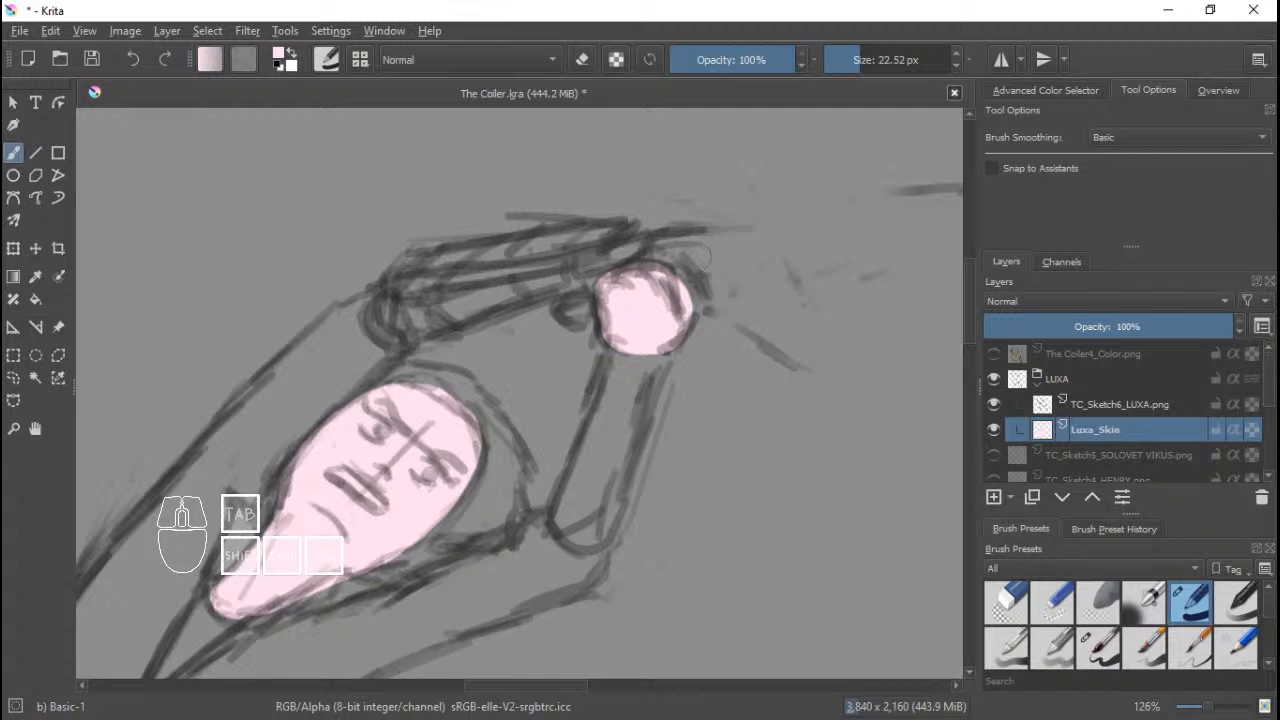
mouse_move(652, 258)
left_mouse_down()
mouse_move(740, 240)
mouse_move(747, 275)
mouse_move(712, 298)
mouse_move(692, 291)
mouse_move(704, 271)
mouse_move(736, 259)
mouse_move(718, 265)
mouse_move(749, 272)
mouse_move(688, 292)
mouse_move(678, 338)
left_mouse_up()
key("ctrl")
mouse_move(678, 338)
left_mouse_down()
mouse_move(697, 326)
mouse_move(674, 336)
left_mouse_up()
left_click_drag(674, 336, 716, 313)
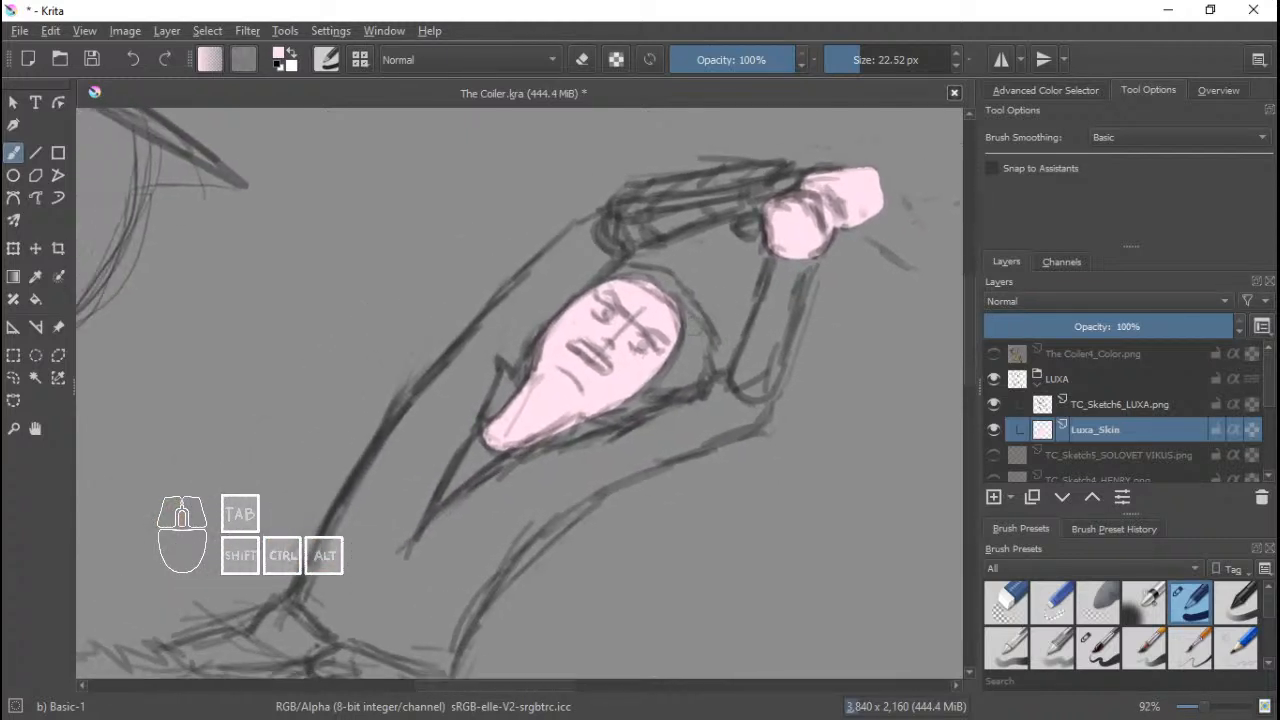
key("ctrl")
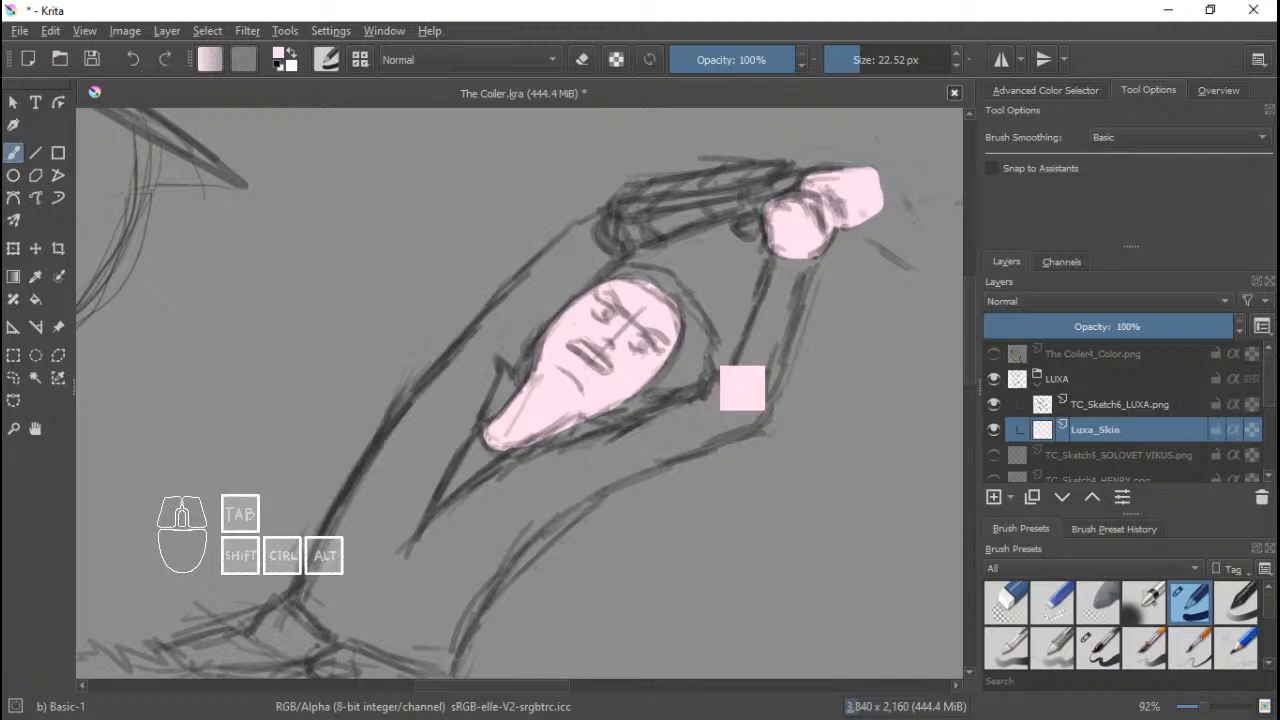
key("ctrl+s")
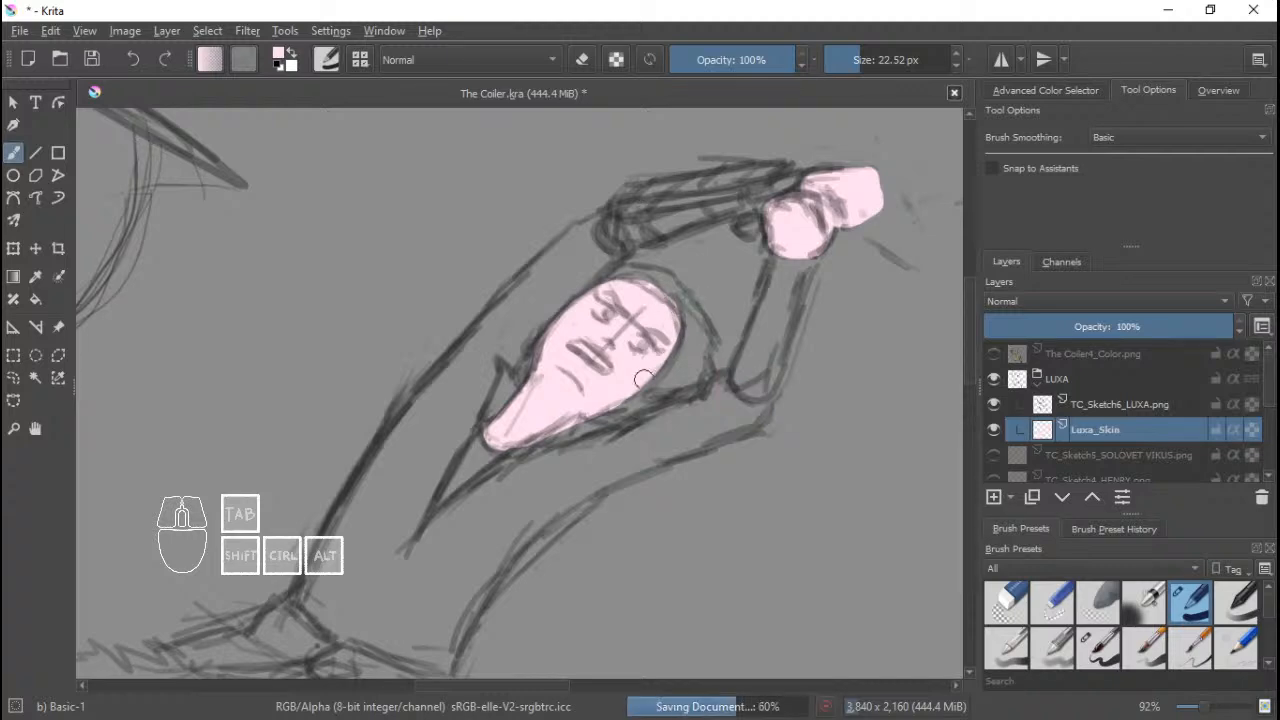
Reduce the Basic-1 brush size to about 13.6 px for the rider's foot beside the bat's chest.
left_click_drag(550, 506, 733, 209)
left_click_drag(626, 376, 598, 256)
left_click_drag(605, 405, 610, 290)
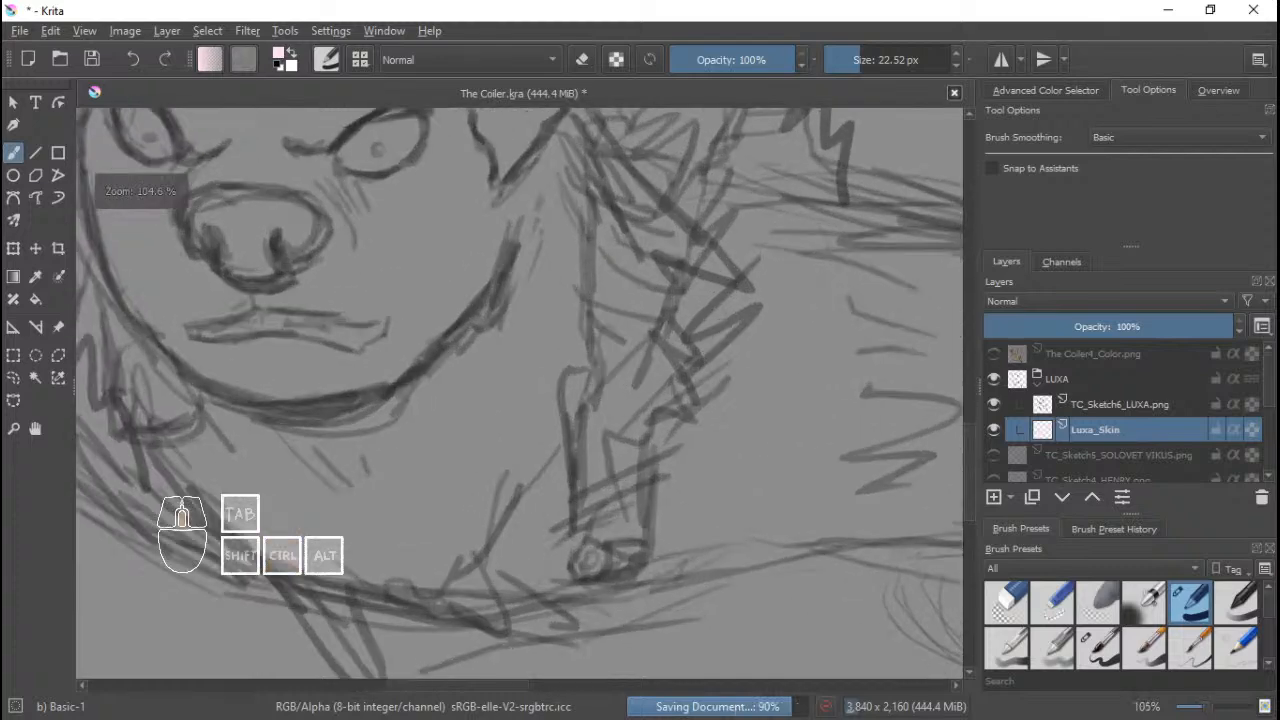
left_click_drag(606, 485, 597, 370)
left_click_drag(606, 449, 588, 449)
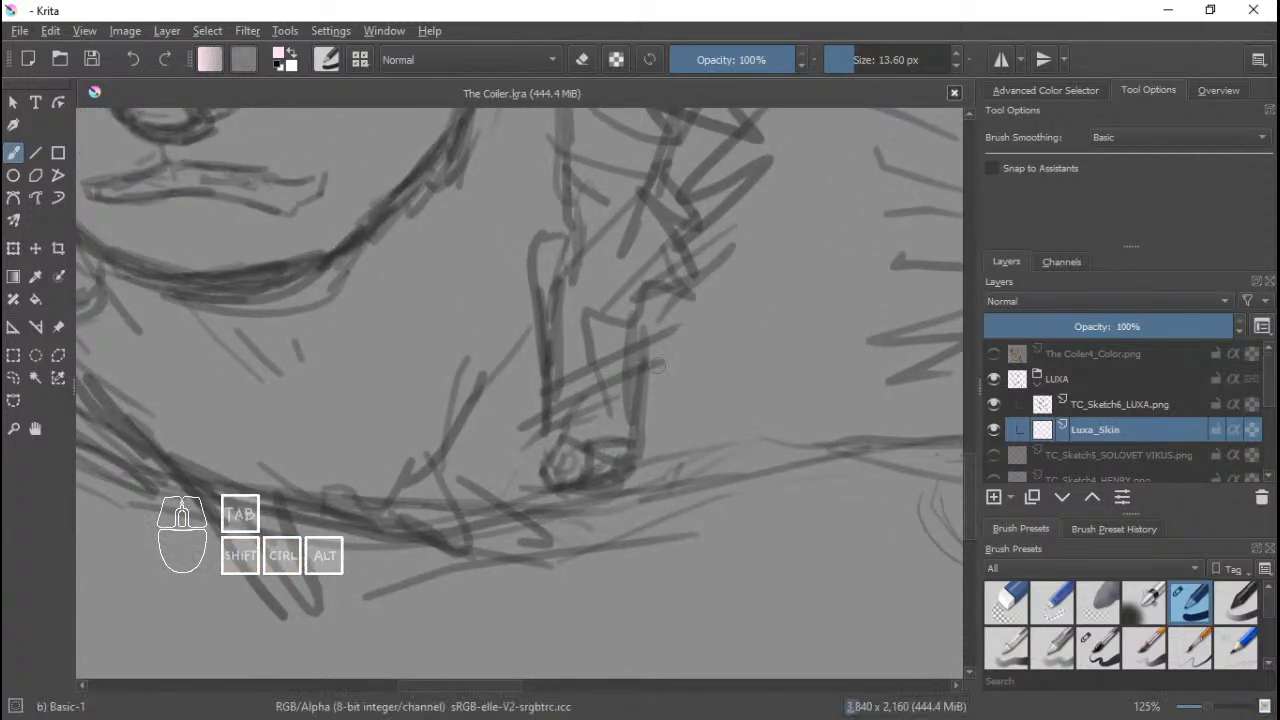
Paint the end of the rider's foot pale pink within the sketch lines and save the document.
mouse_move(563, 465)
left_mouse_down()
mouse_move(585, 415)
mouse_move(566, 450)
mouse_move(598, 448)
left_mouse_up()
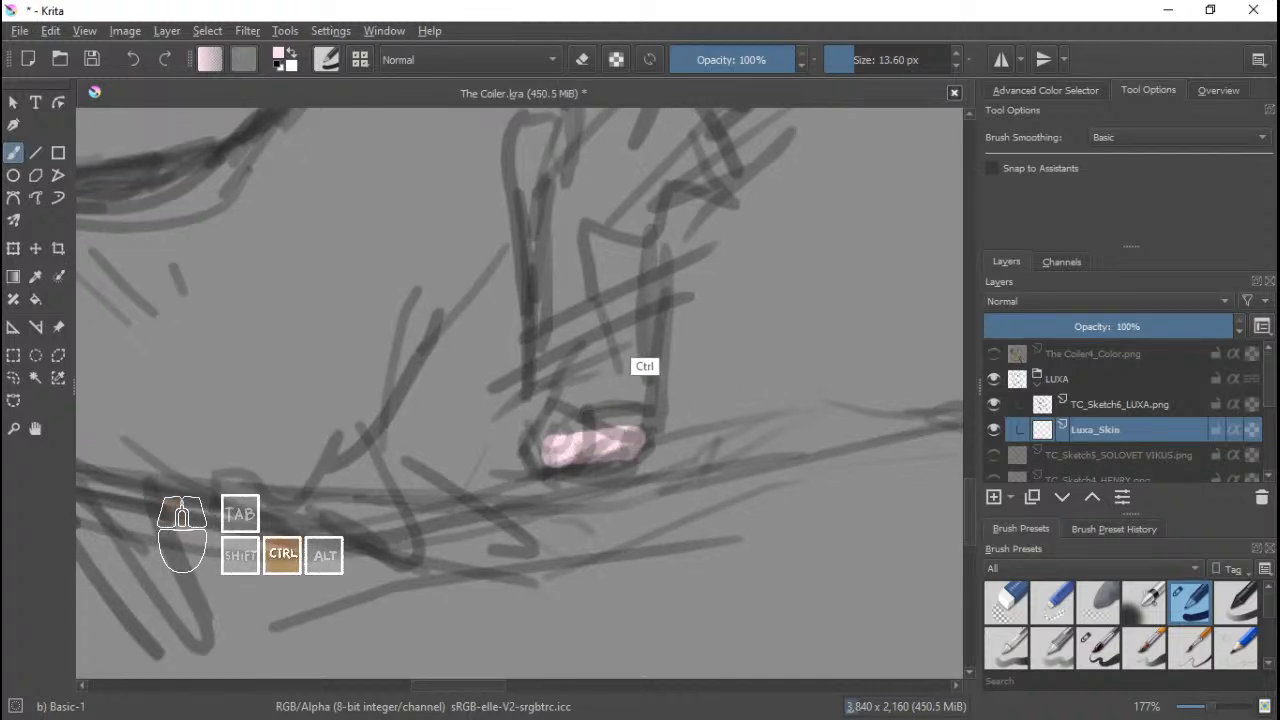
left_click_drag(640, 318, 636, 366)
left_click_drag(620, 291, 617, 349)
left_click_drag(615, 317, 600, 371)
mouse_move(620, 257)
left_mouse_down()
mouse_move(612, 332)
mouse_move(606, 308)
left_mouse_up()
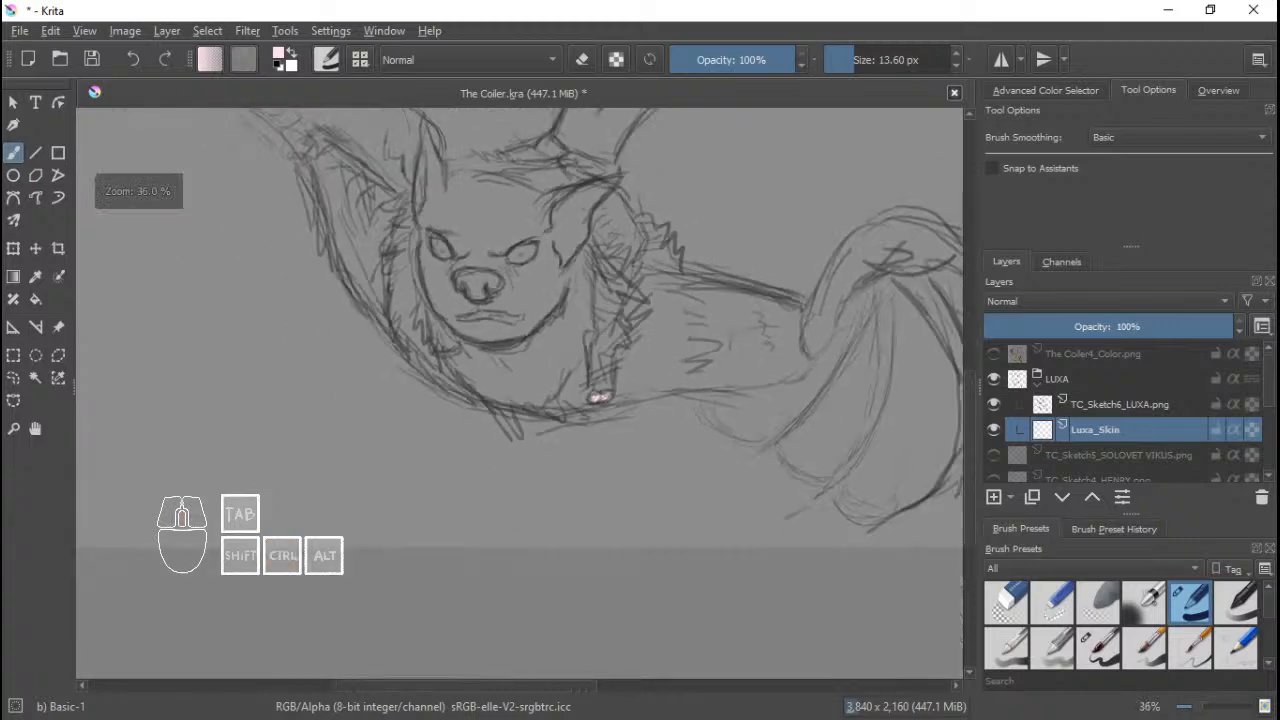
left_click_drag(622, 222, 608, 325)
mouse_move(630, 279)
left_mouse_down()
mouse_move(606, 294)
mouse_move(606, 355)
mouse_move(606, 315)
left_mouse_up()
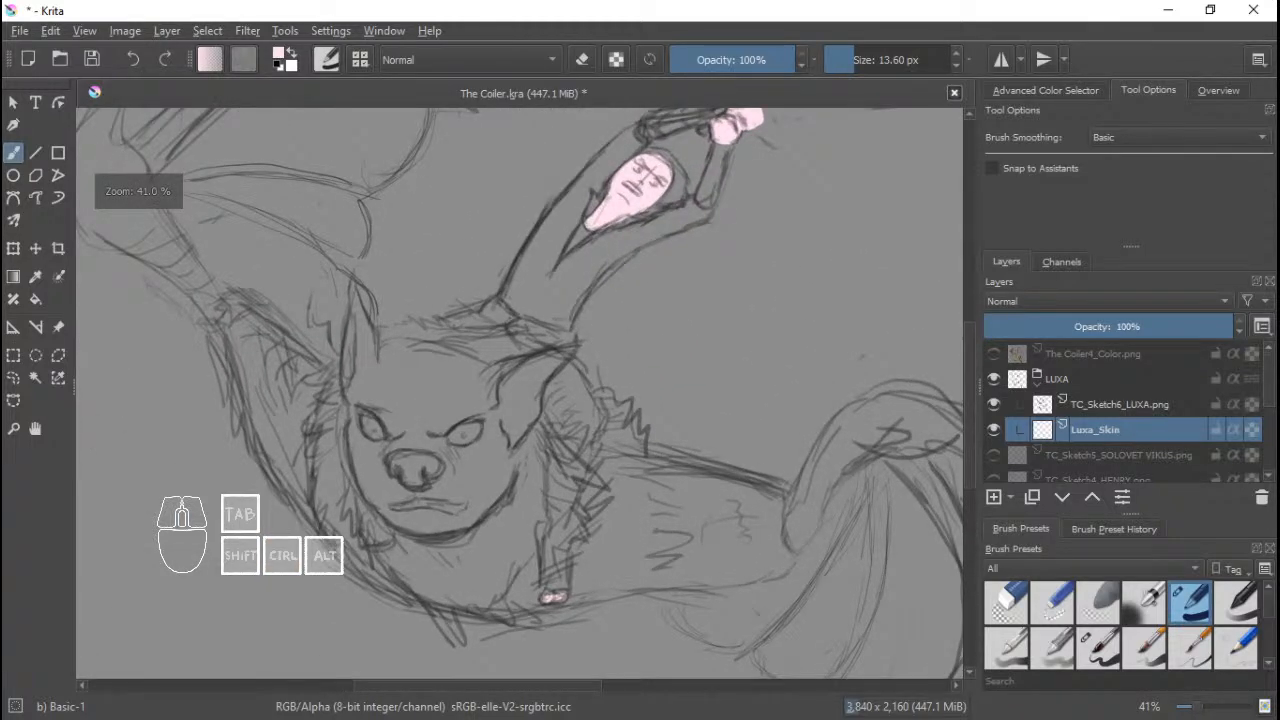
key("ctrl+s")
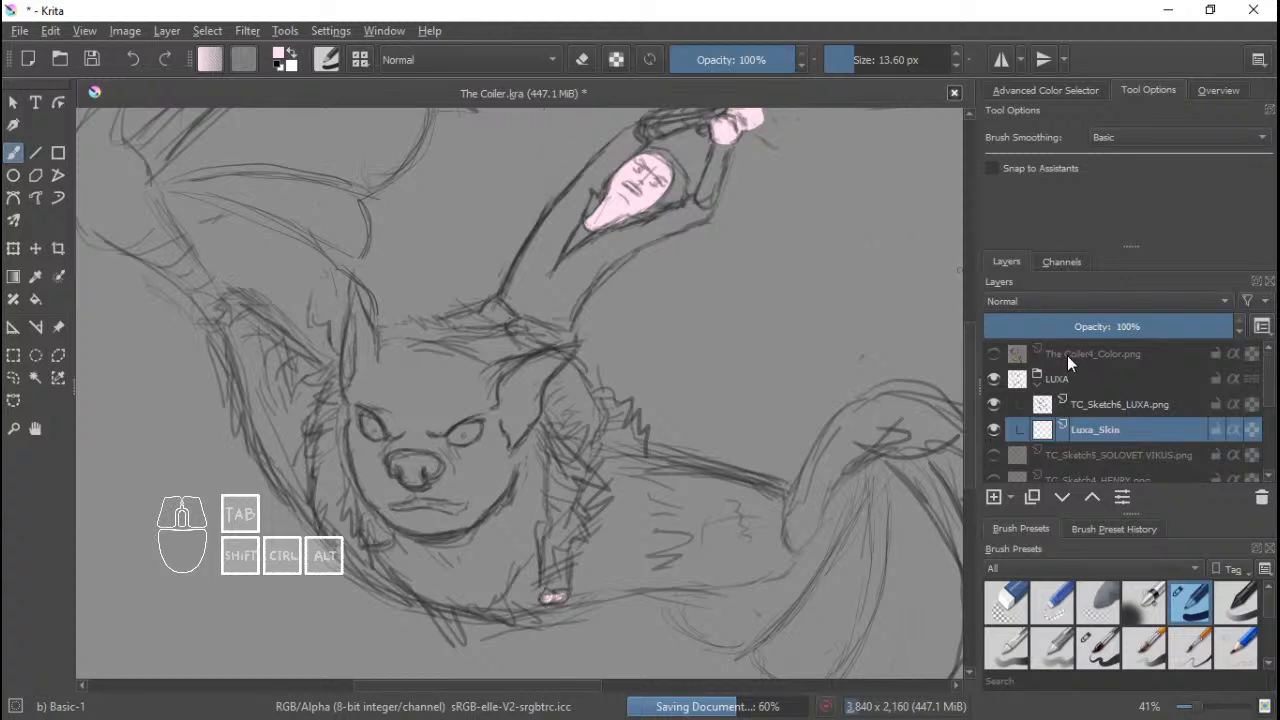
Show The Coiler4_Color.png layer and move it into the LUXA group above the TC_Sketch6_LUXA.png layer.
left_click(994, 354)
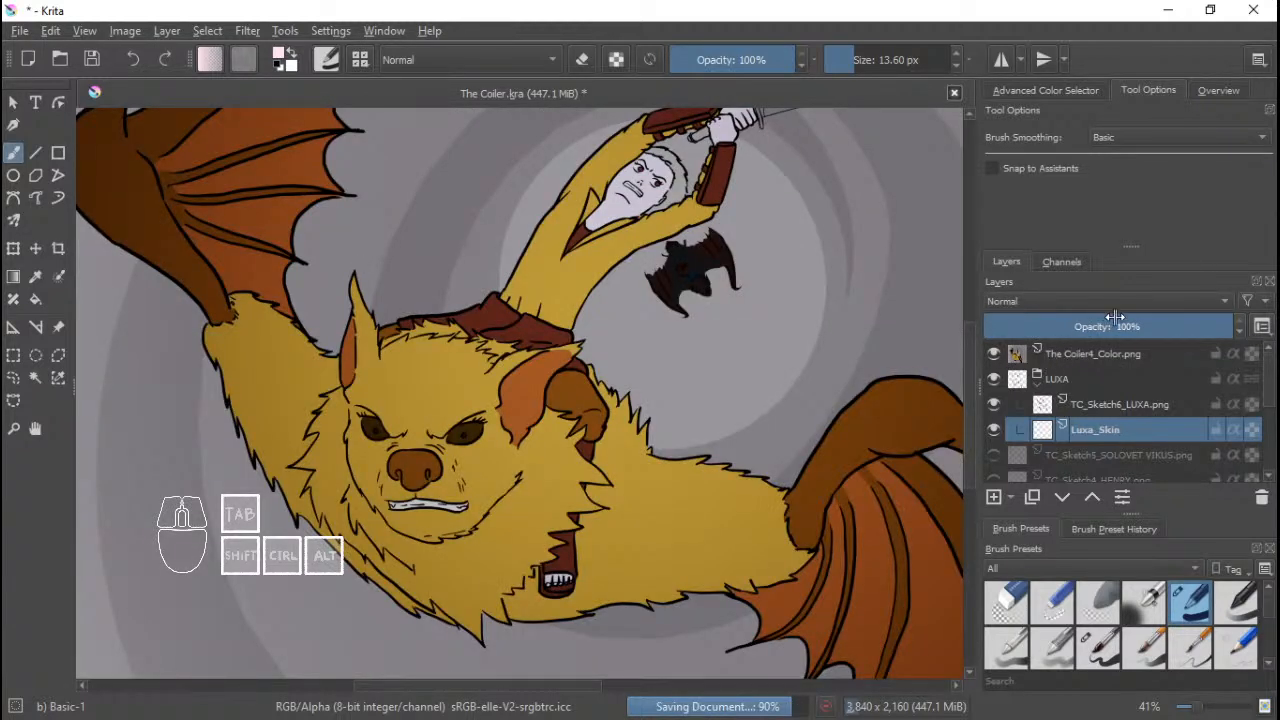
left_click_drag(1114, 317, 1257, 318)
left_click(1098, 381)
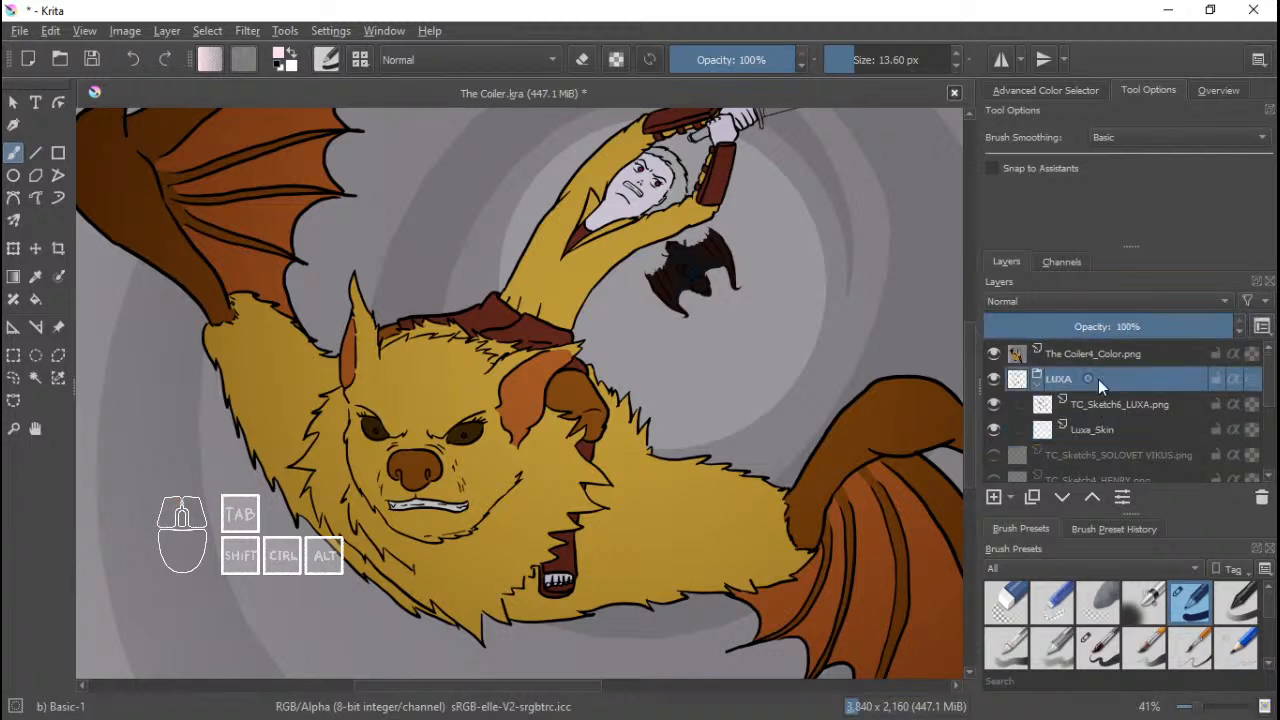
left_click_drag(1105, 356, 1098, 398)
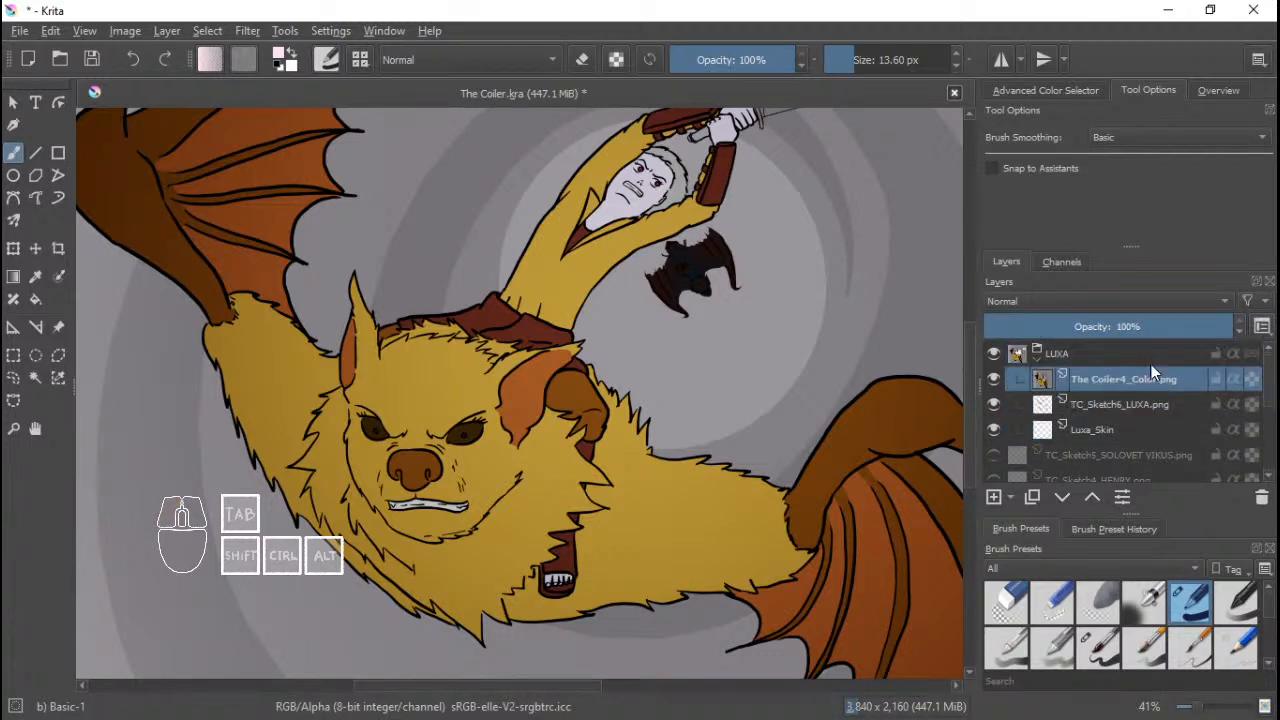
Fade the color reference layer, lower the TC_Sketch6_LUXA.png opacity to about 3%, and make the Luxa_Skin layer active.
mouse_move(1155, 328)
left_mouse_down()
mouse_move(1014, 323)
mouse_move(1030, 326)
mouse_move(998, 311)
left_mouse_up()
left_click(1103, 410)
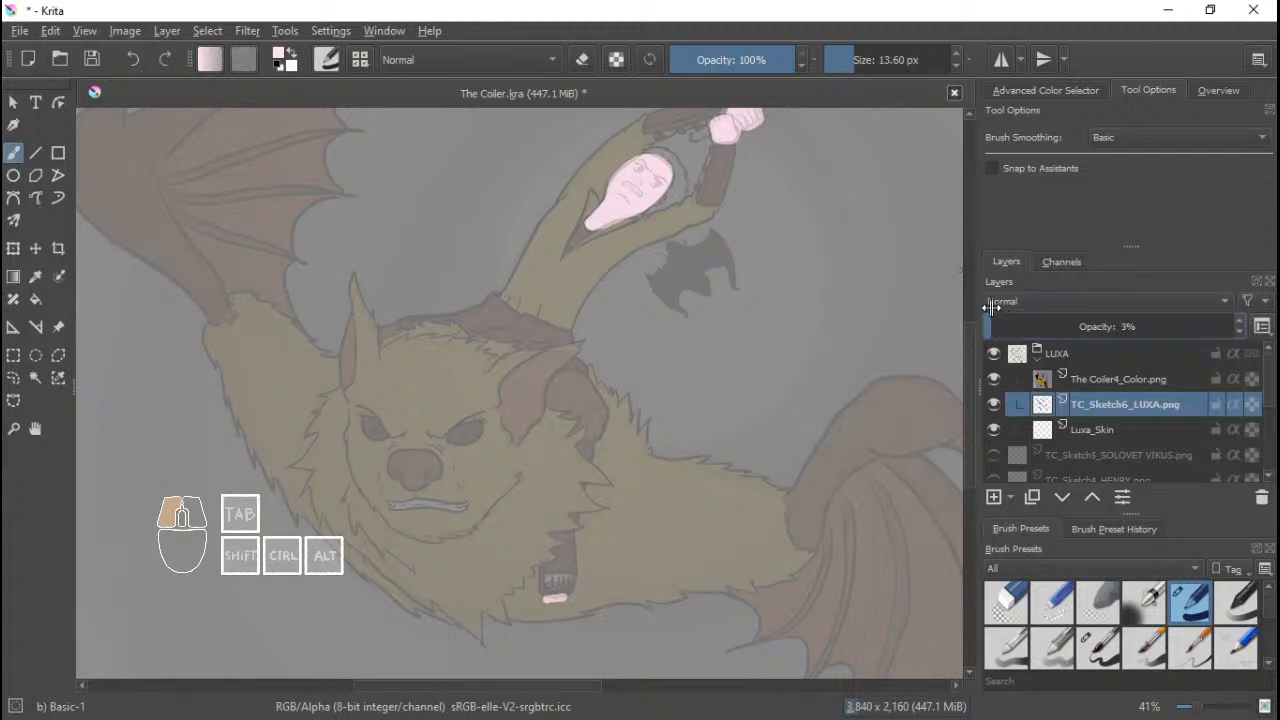
left_click(1081, 429)
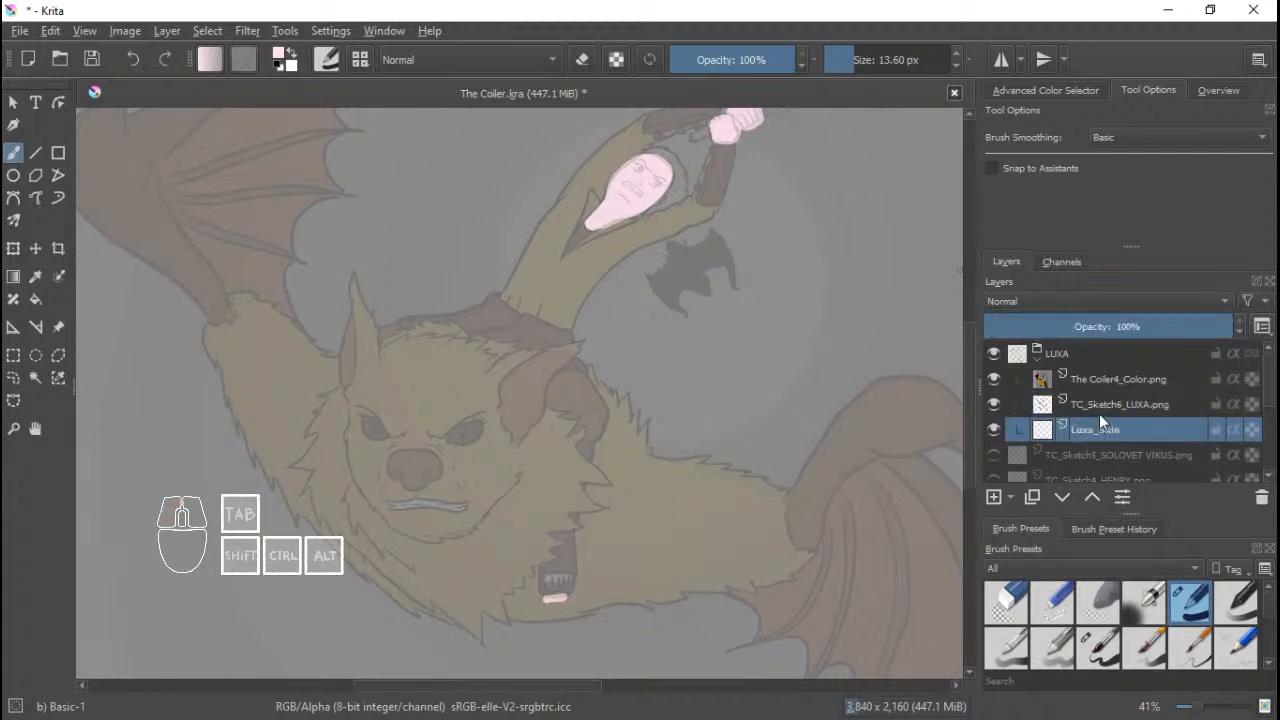
Erase the misplaced pink foot paint with the 60 px Eraser Soft preset, and return to the Basic-1 brush.
left_click_drag(655, 317, 560, 530)
left_click_drag(560, 530, 620, 302)
left_click_drag(620, 302, 595, 380)
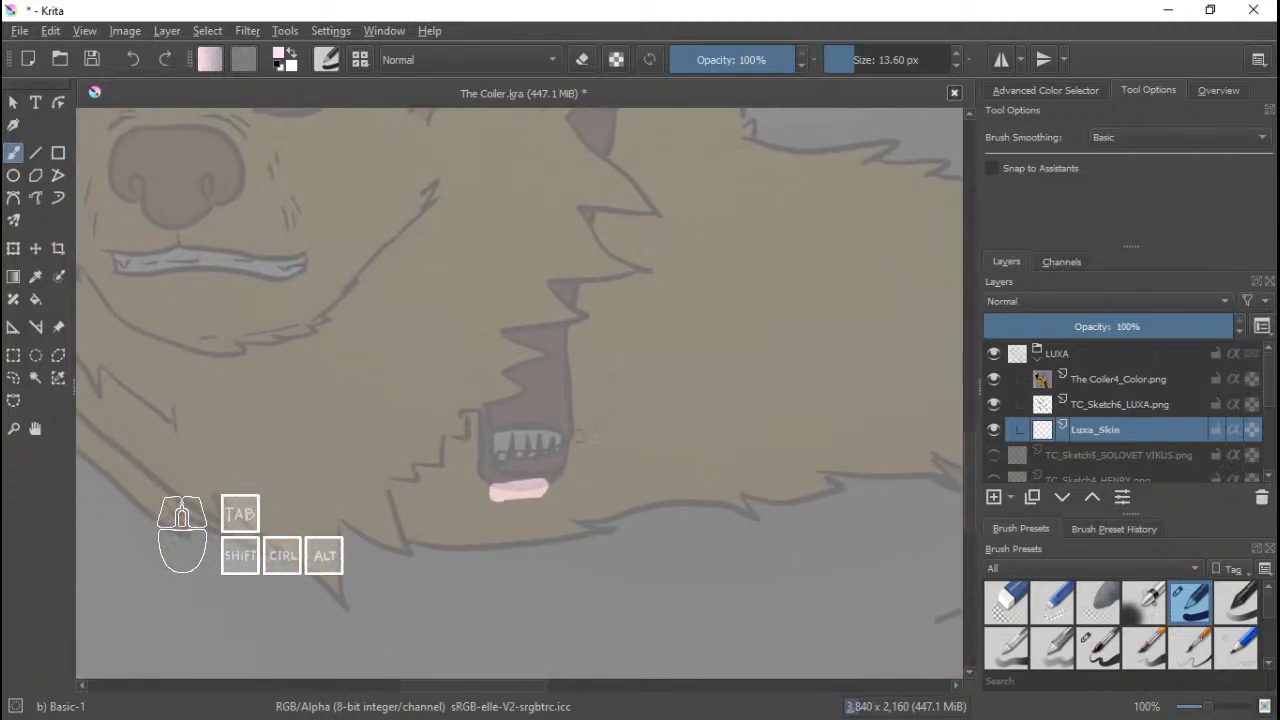
right_click(577, 382)
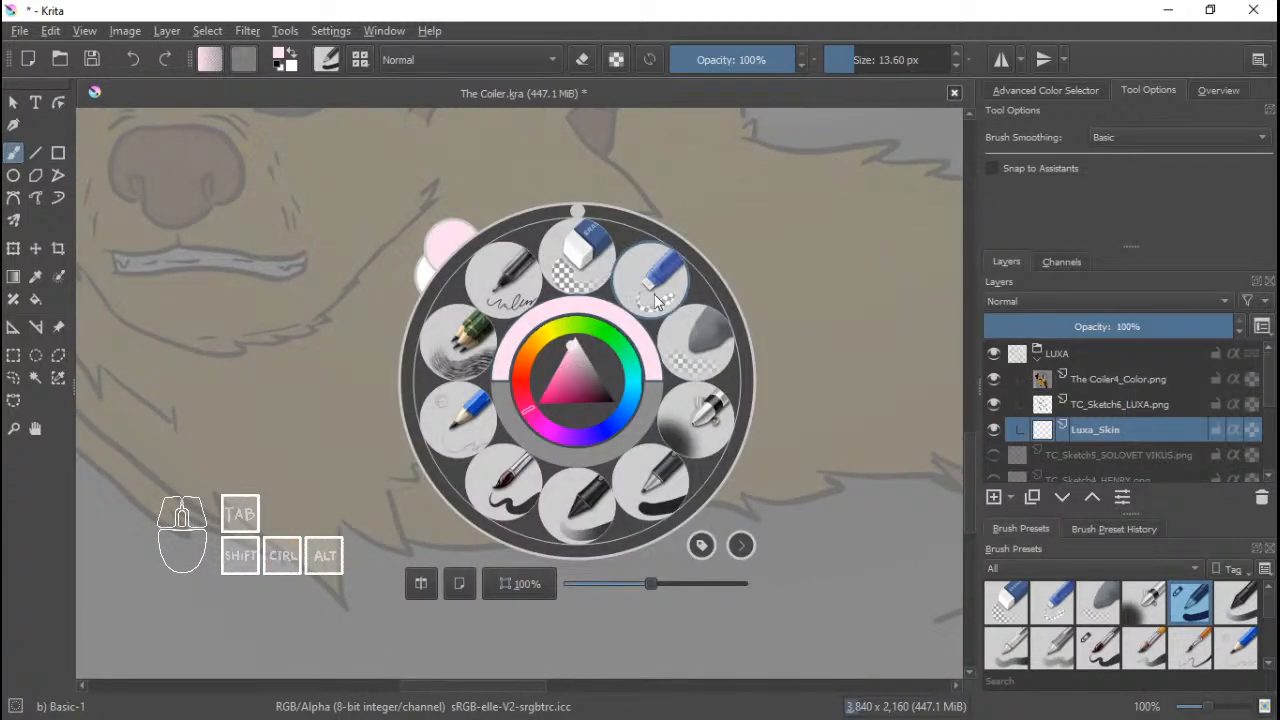
left_click(694, 352)
left_click_drag(519, 482, 530, 487)
right_click(612, 398)
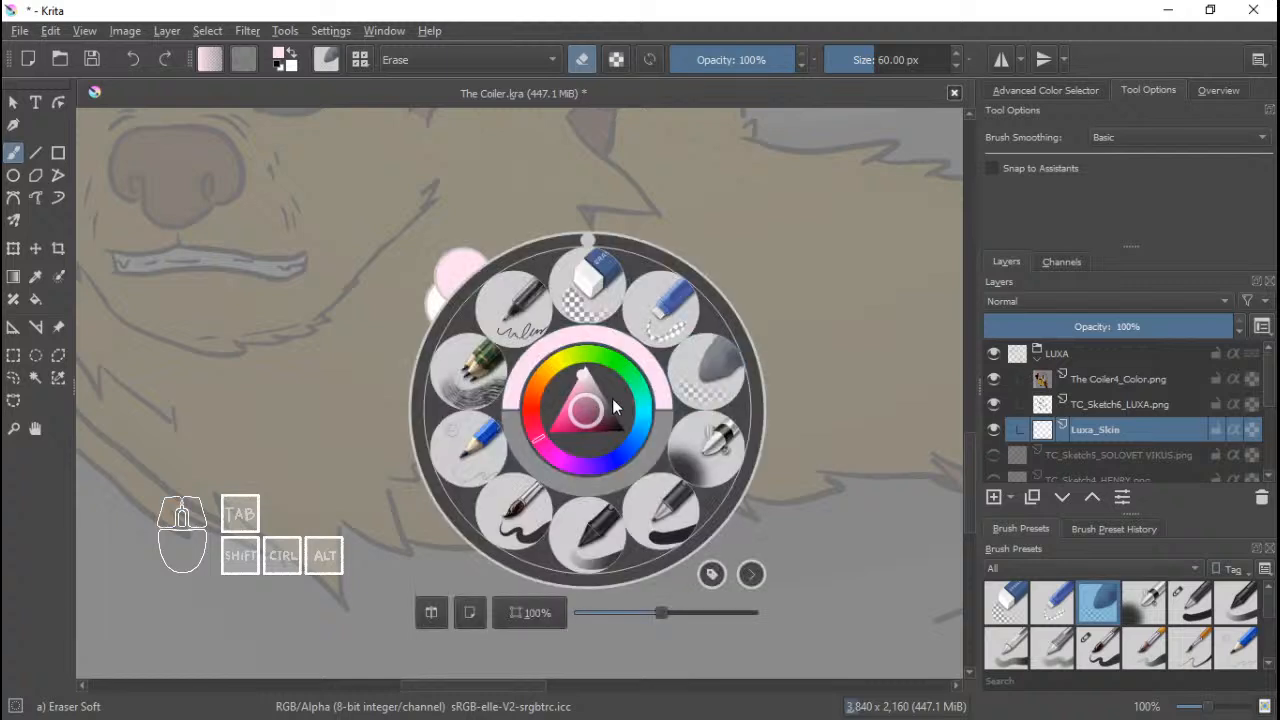
left_click(658, 513)
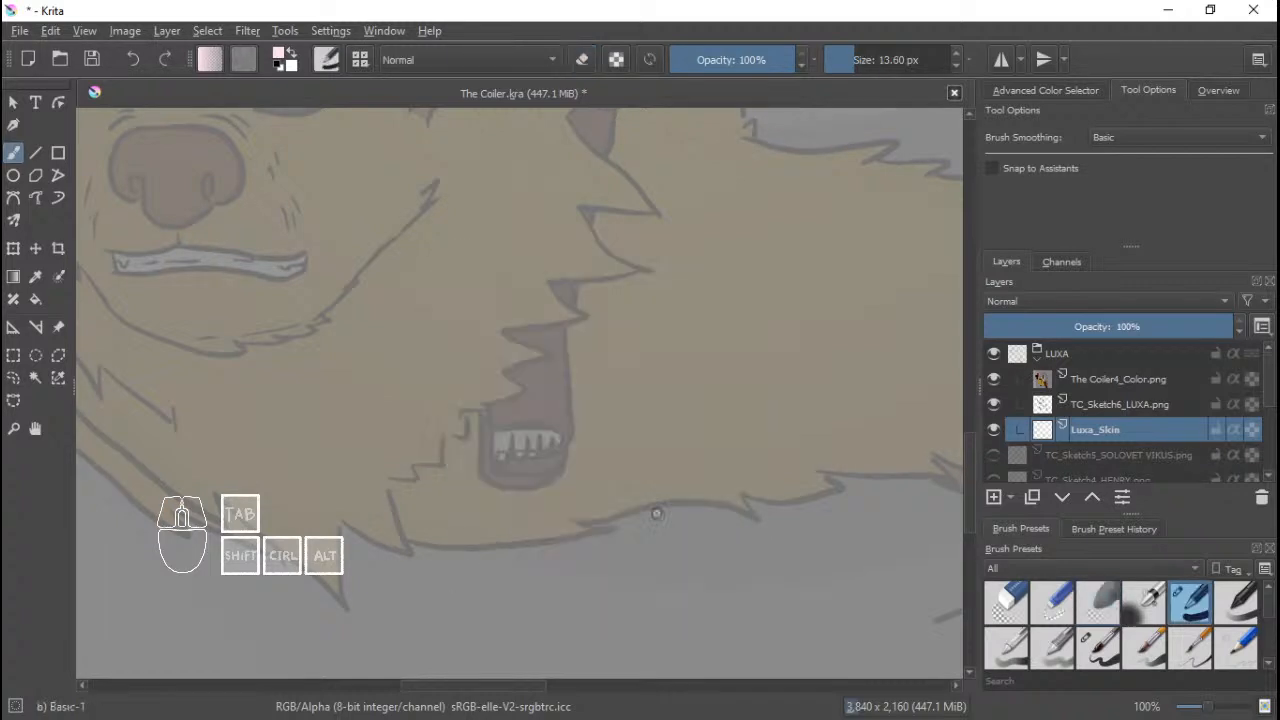
Save the document and paint the rider's toes pale pink following the outlines of the color reference.
left_click_drag(550, 472, 557, 403)
key("ctrl+s")
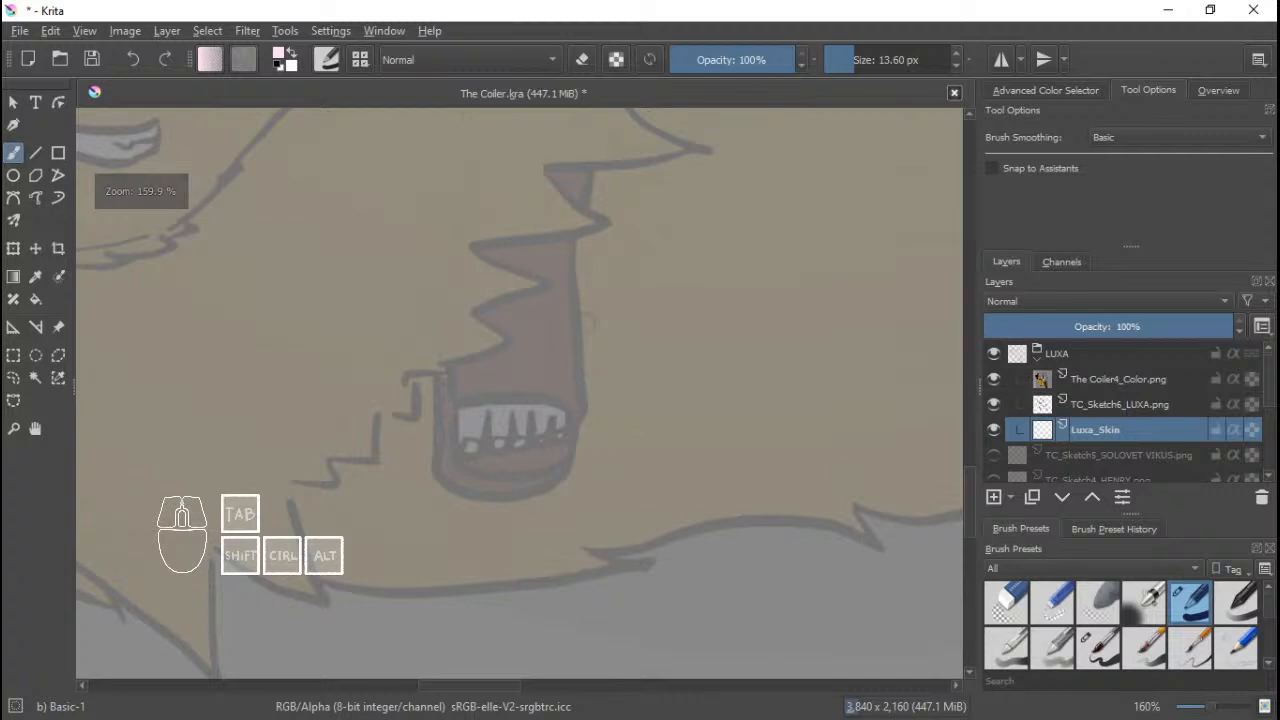
mouse_move(471, 461)
left_mouse_down()
mouse_move(517, 430)
mouse_move(512, 366)
mouse_move(548, 384)
mouse_move(506, 394)
mouse_move(509, 374)
mouse_move(557, 364)
mouse_move(595, 380)
mouse_move(586, 394)
mouse_move(609, 386)
mouse_move(611, 359)
mouse_move(645, 370)
mouse_move(594, 354)
mouse_move(514, 363)
mouse_move(601, 373)
left_mouse_up()
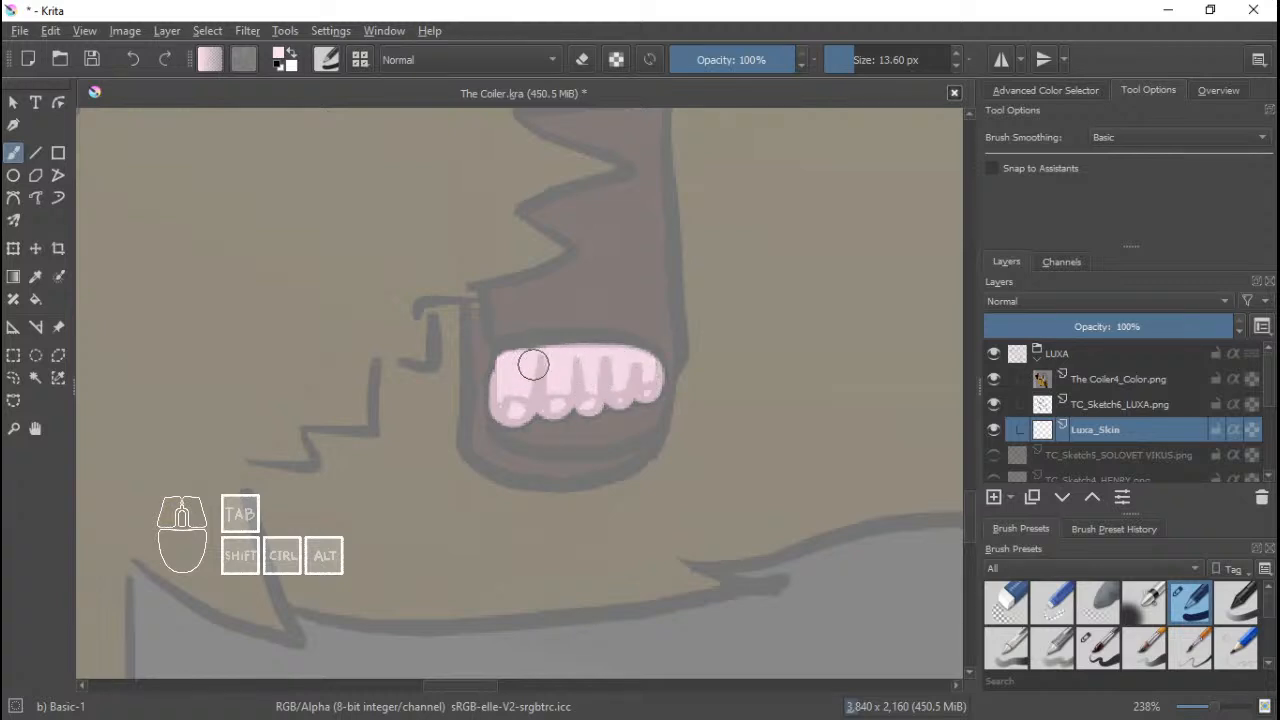
Erase all pink paint from the rider's hands with Eraser Circle at about 56 px, and return to the Basic-1 brush.
left_click_drag(637, 267, 585, 412)
left_click_drag(615, 250, 600, 331)
left_click_drag(625, 190, 500, 420)
left_click_drag(640, 220, 470, 440)
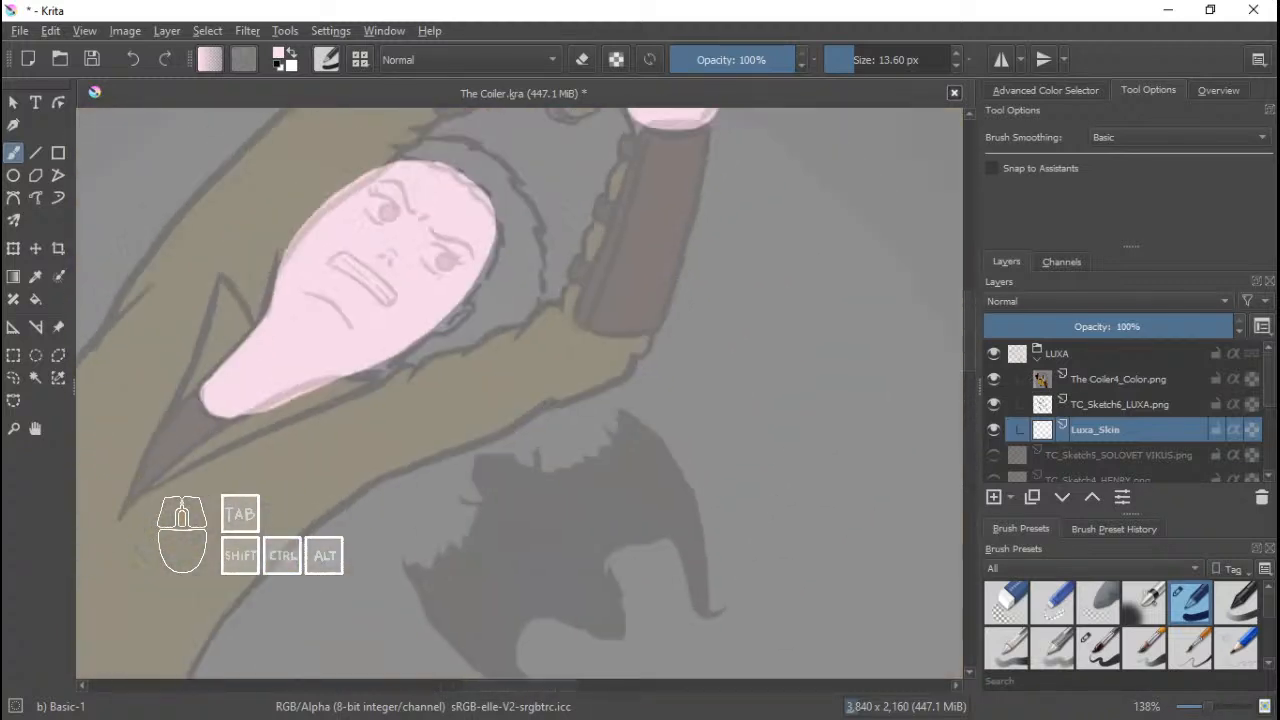
left_click_drag(650, 140, 626, 266)
mouse_move(606, 312)
left_mouse_down()
mouse_move(622, 262)
mouse_move(618, 276)
left_mouse_up()
mouse_move(617, 279)
left_mouse_down()
mouse_move(646, 288)
mouse_move(647, 277)
left_mouse_up()
right_click(550, 308)
left_click(547, 190)
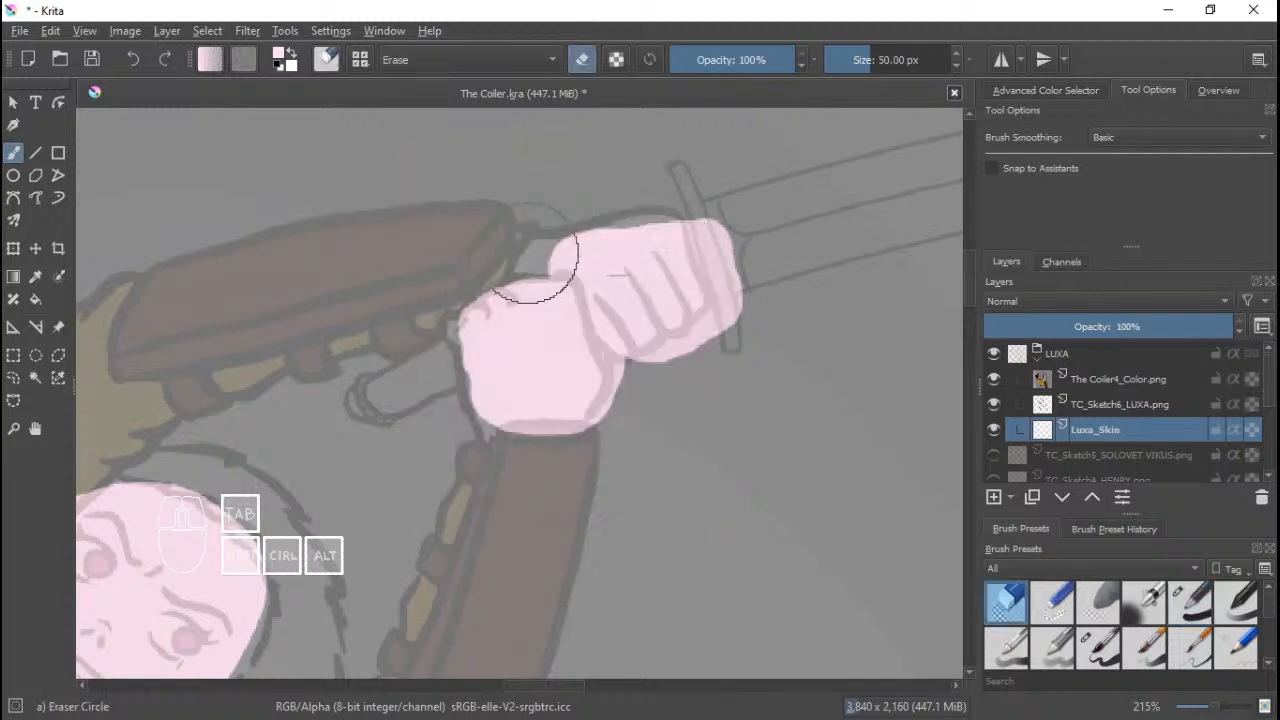
mouse_move(557, 277)
left_mouse_down()
mouse_move(534, 400)
mouse_move(580, 371)
mouse_move(550, 348)
left_mouse_up()
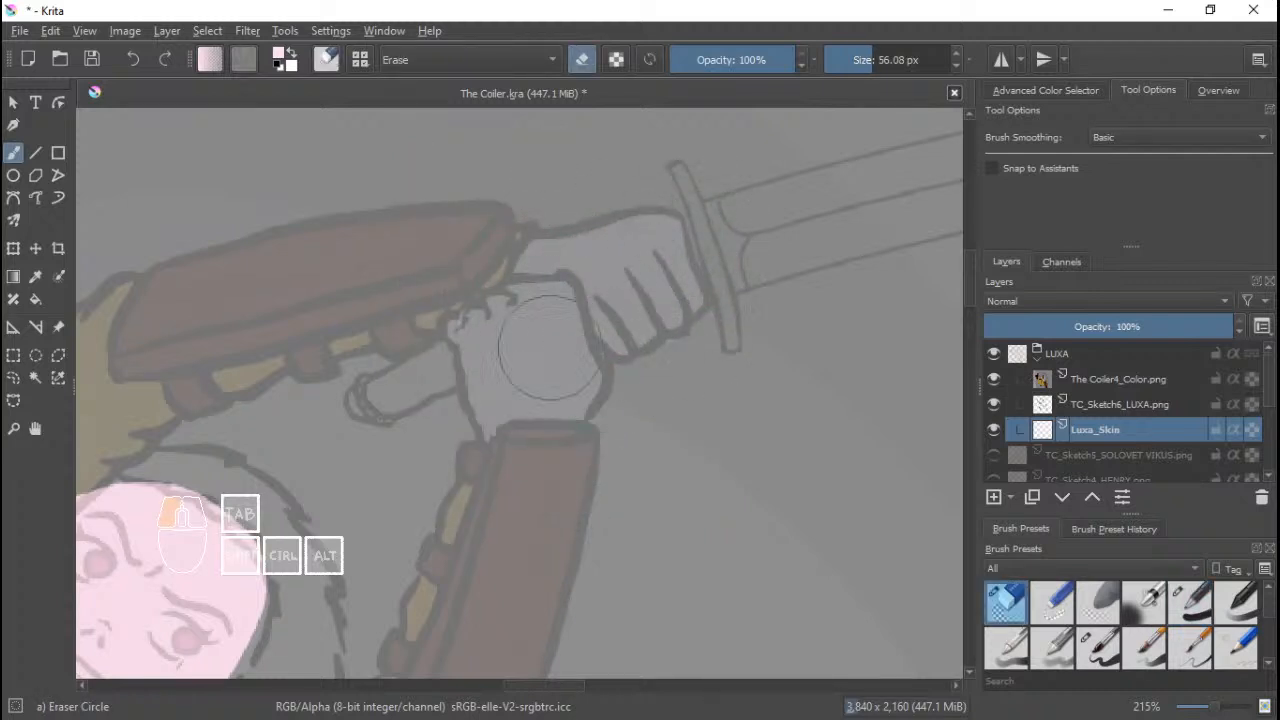
right_click(645, 322)
left_click(706, 425)
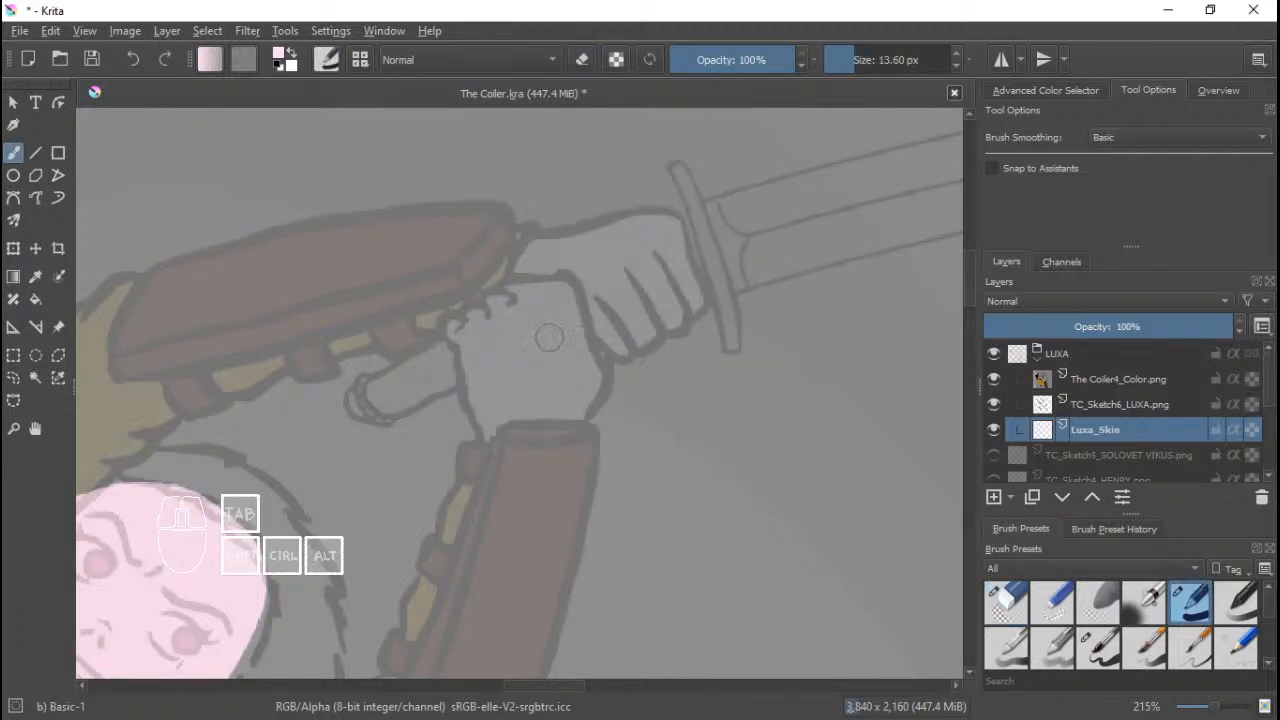
left_click_drag(456, 327, 477, 405)
key("ctrl+z")
left_click_drag(455, 326, 474, 395)
key("ctrl+z")
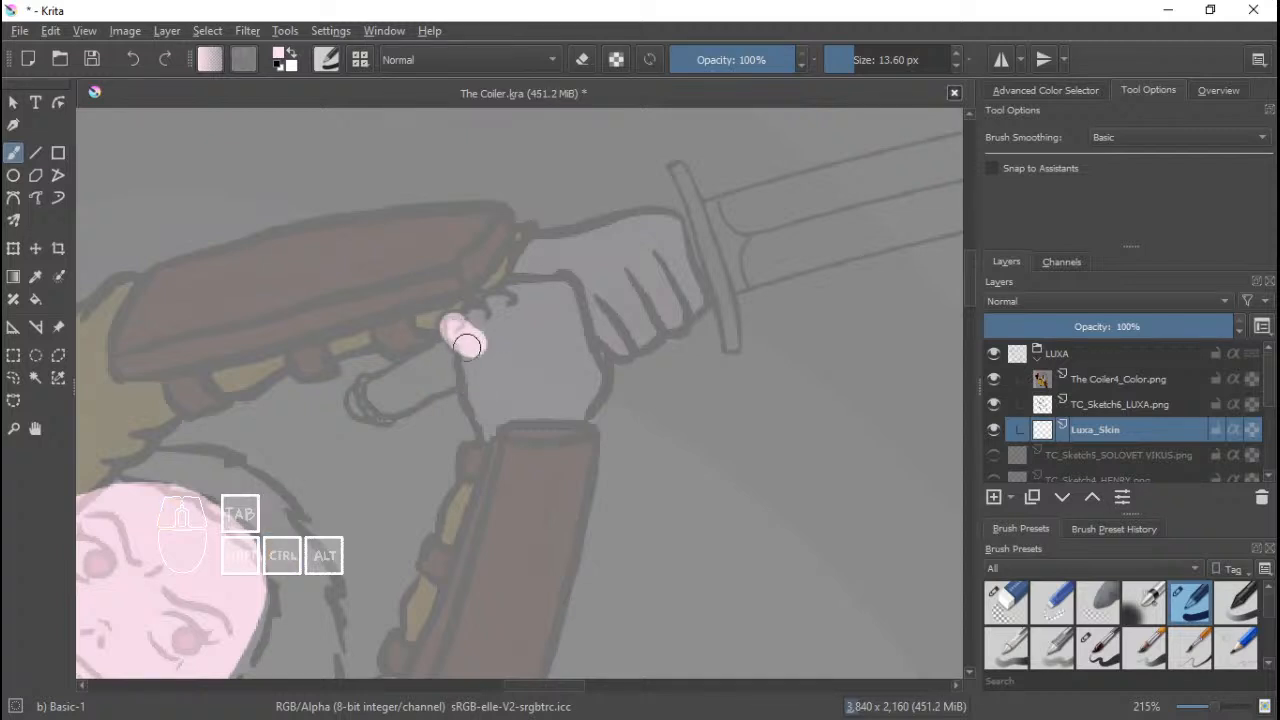
Paint both of the rider's hands on the sword grip pale pink, following the finger and knuckle outlines of the color reference.
mouse_move(467, 345)
left_mouse_down()
mouse_move(489, 418)
mouse_move(476, 326)
mouse_move(520, 326)
mouse_move(537, 417)
mouse_move(505, 337)
mouse_move(535, 287)
mouse_move(560, 287)
mouse_move(590, 382)
mouse_move(563, 418)
mouse_move(523, 323)
mouse_move(566, 388)
mouse_move(546, 410)
left_mouse_up()
left_click_drag(604, 318, 568, 340)
mouse_move(492, 299)
left_mouse_down()
mouse_move(489, 288)
mouse_move(549, 263)
mouse_move(635, 251)
mouse_move(662, 328)
mouse_move(636, 352)
mouse_move(599, 272)
mouse_move(577, 274)
left_mouse_up()
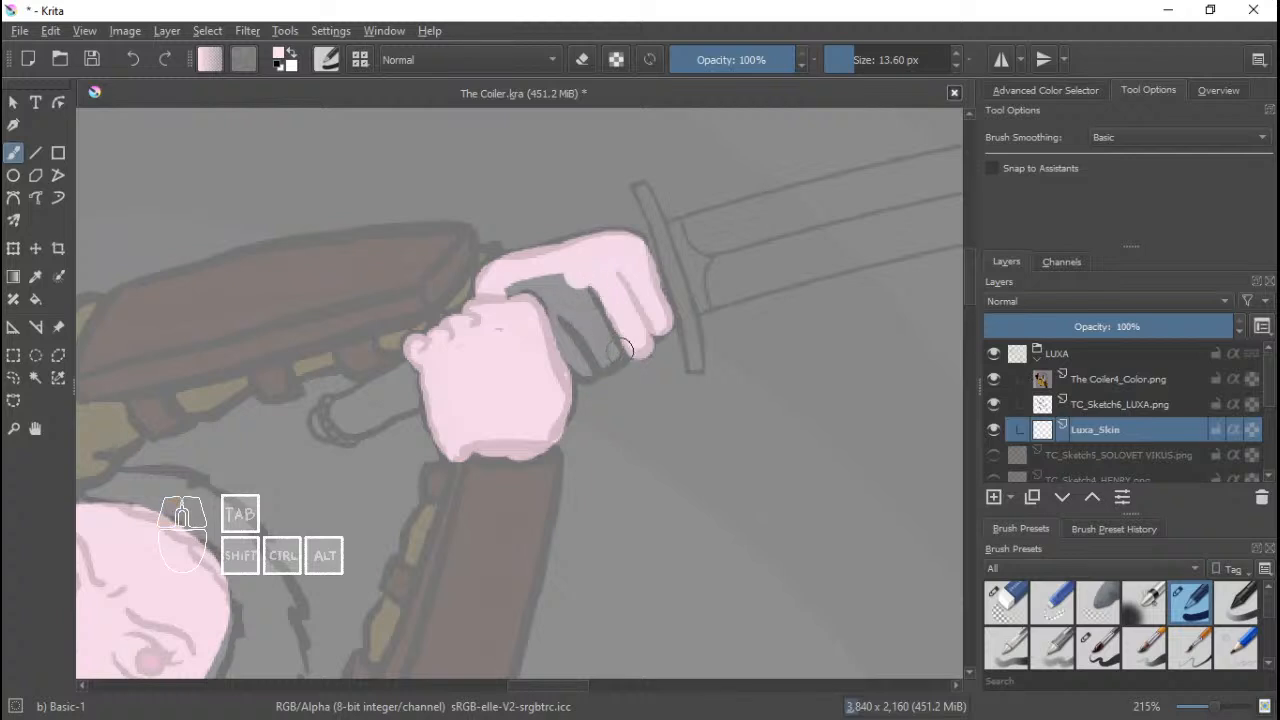
left_click_drag(612, 362, 569, 288)
left_click_drag(615, 346, 560, 300)
mouse_move(596, 369)
left_mouse_down()
mouse_move(526, 283)
mouse_move(557, 306)
mouse_move(575, 357)
left_mouse_up()
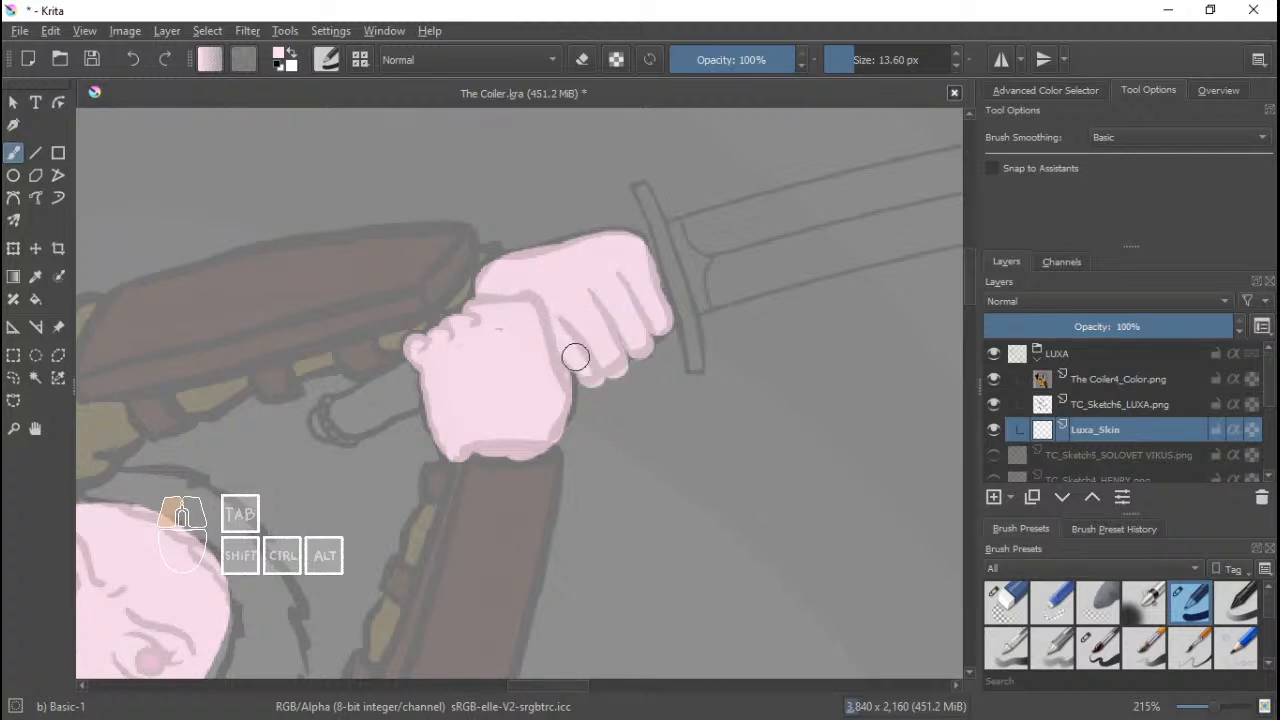
Trim the pink spill along the upper hand's fingertips with Eraser Circle at about 11.6 px, and touch up the fingertips with Basic-1.
right_click(611, 397)
left_click(611, 272)
mouse_move(636, 401)
left_mouse_down("shift")
mouse_move(546, 389)
mouse_move(592, 391)
mouse_move(627, 374)
left_mouse_up("shift")
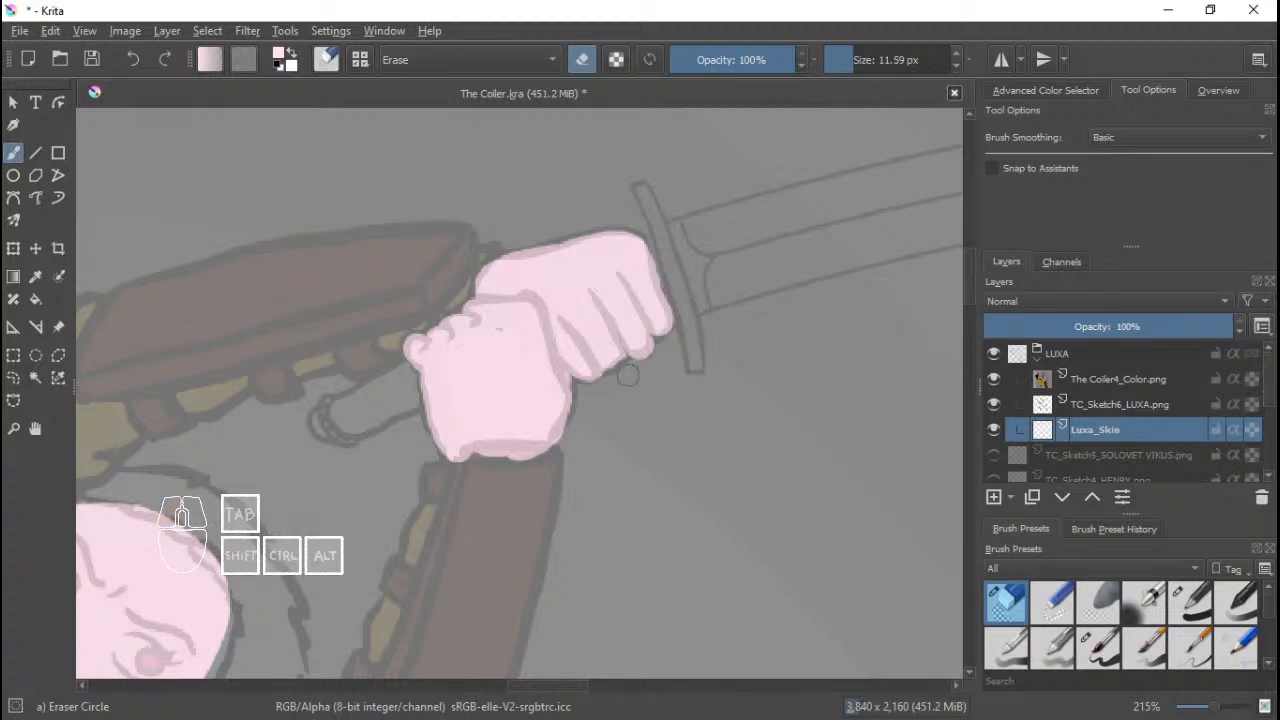
right_click(627, 374)
left_click(731, 343)
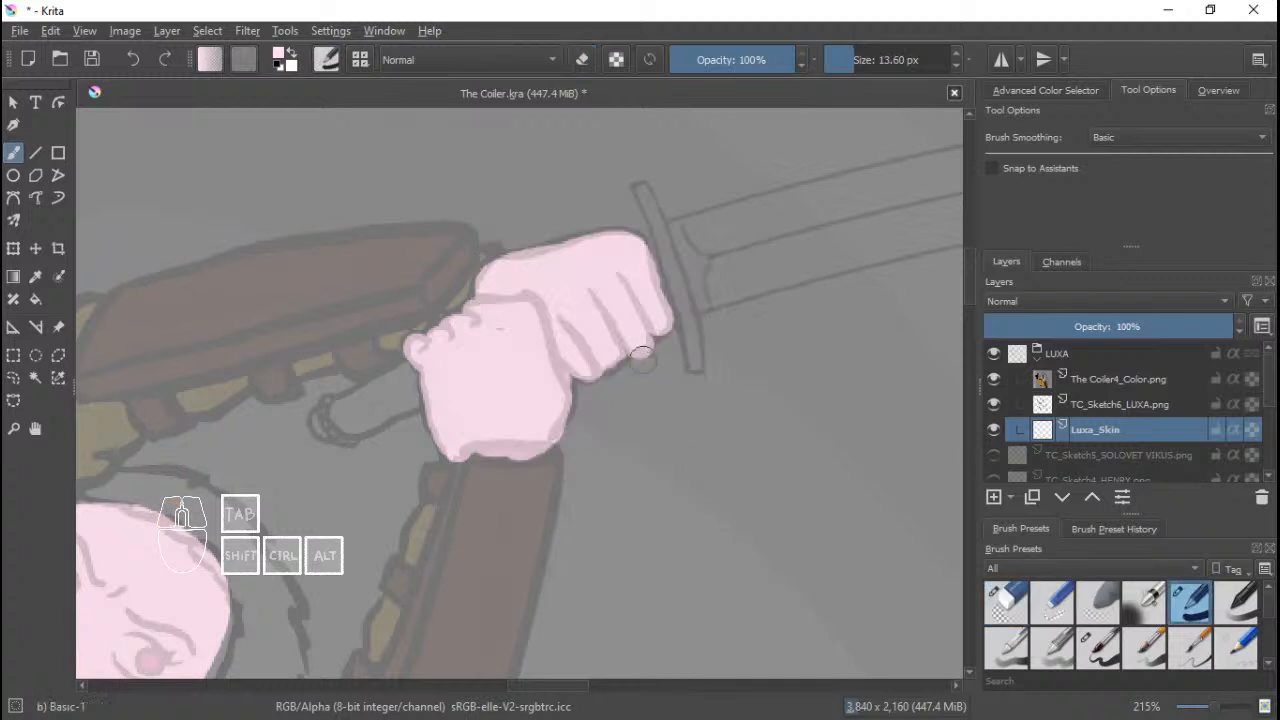
mouse_move(610, 360)
left_mouse_down()
mouse_move(622, 361)
mouse_move(611, 358)
left_mouse_up()
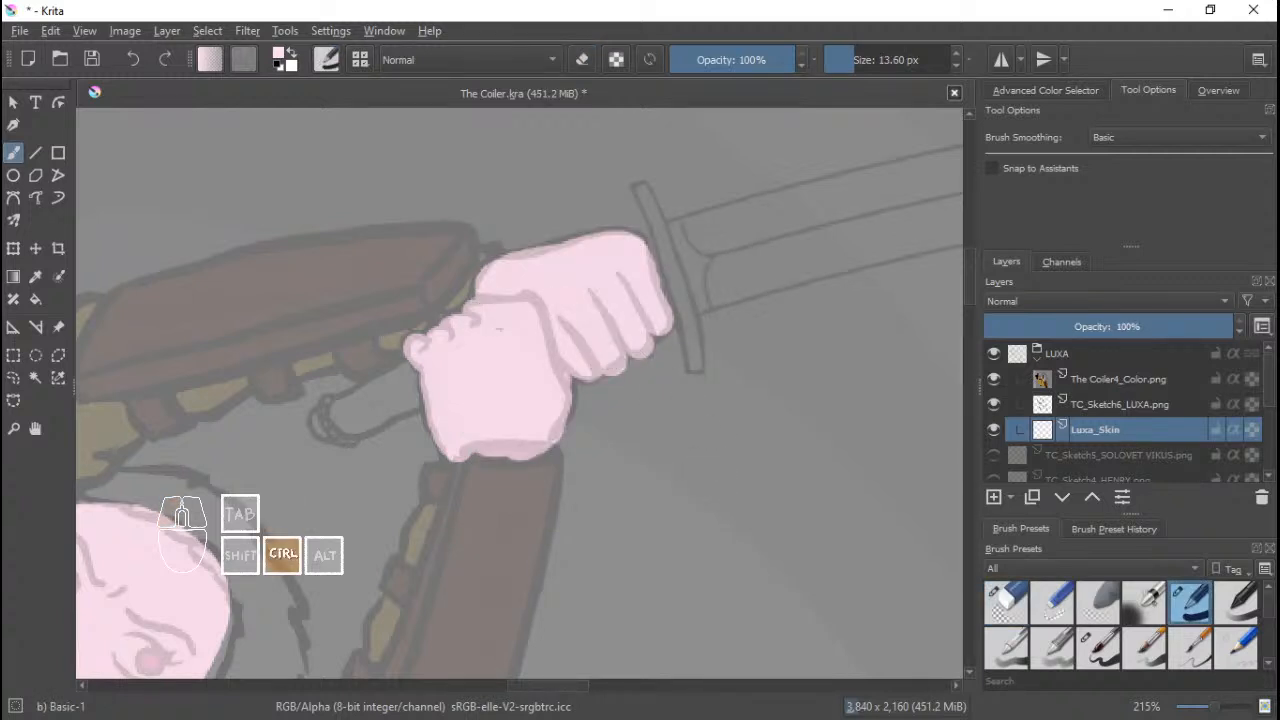
scroll(611, 358, "down", 5)
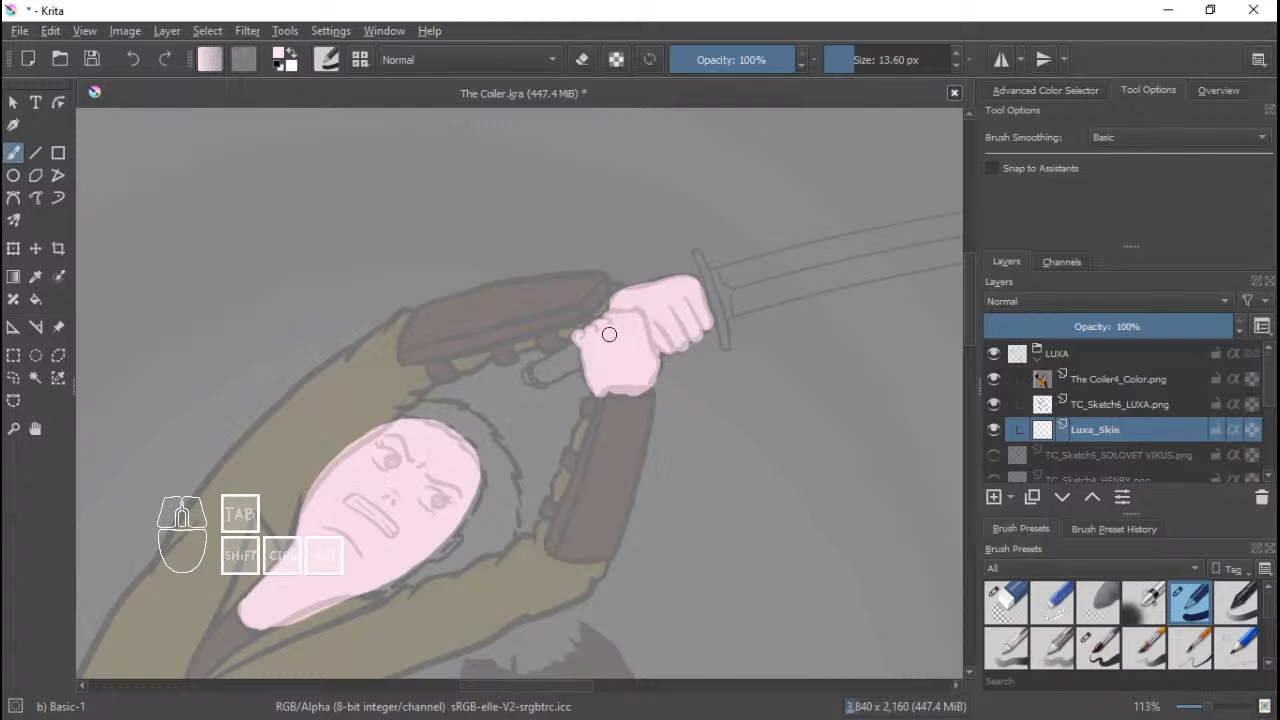
Paint the rider's ear and the adjoining jaw edge pale pink following the color reference, and save the document.
left_click_drag(560, 363, 571, 334)
scroll(571, 334, "down", 1)
scroll(524, 390, "up", 4)
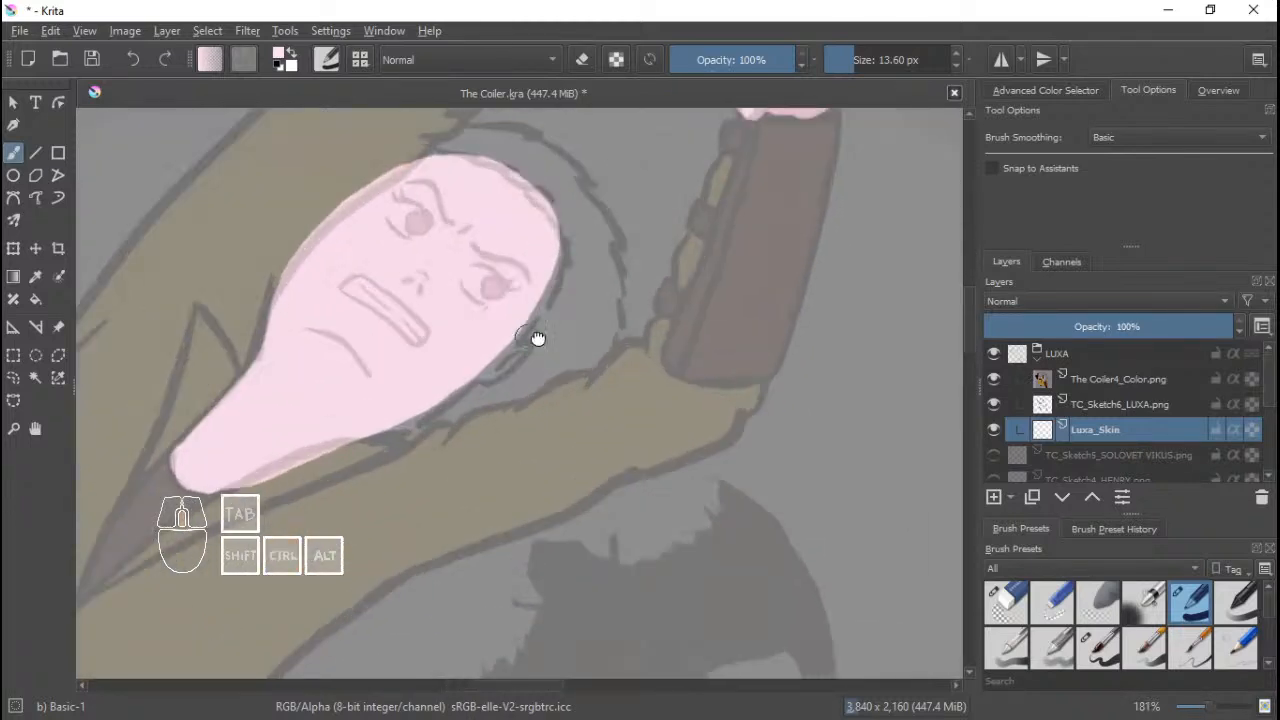
scroll(560, 338, "up", 2)
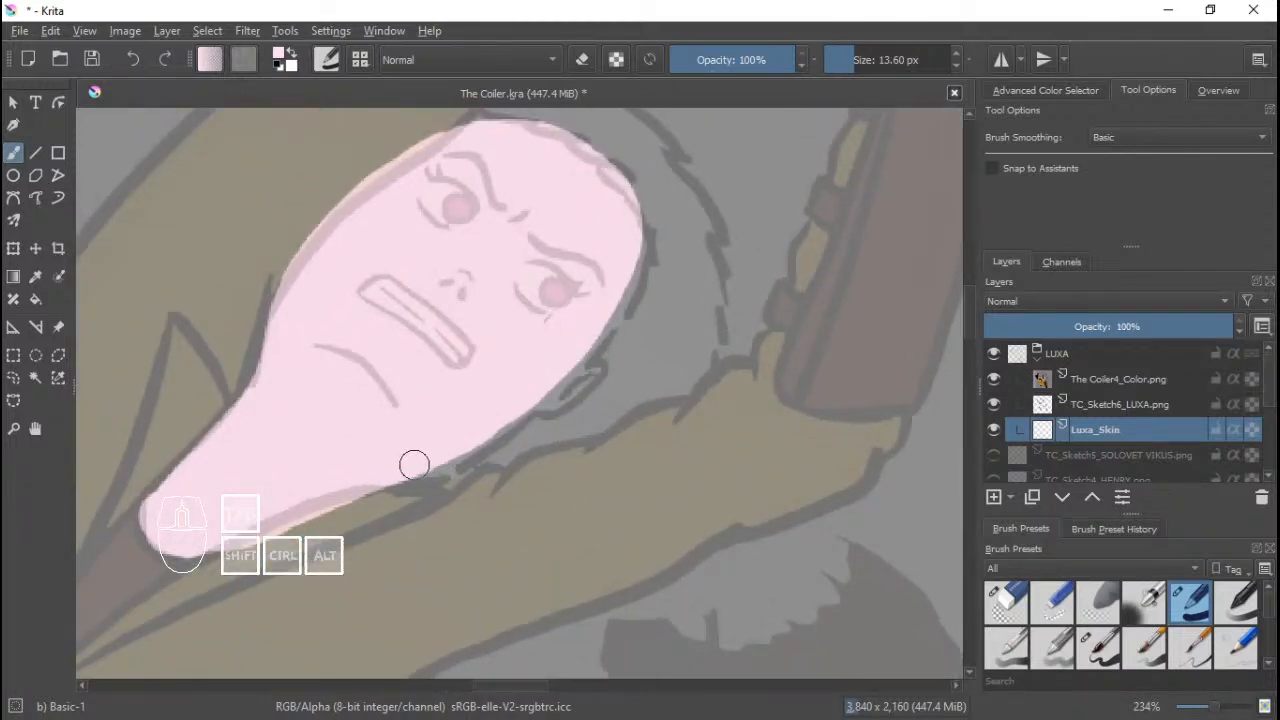
mouse_move(417, 468)
left_mouse_down()
mouse_move(514, 409)
mouse_move(578, 345)
mouse_move(631, 234)
mouse_move(631, 263)
mouse_move(557, 386)
mouse_move(586, 366)
mouse_move(610, 376)
left_mouse_up()
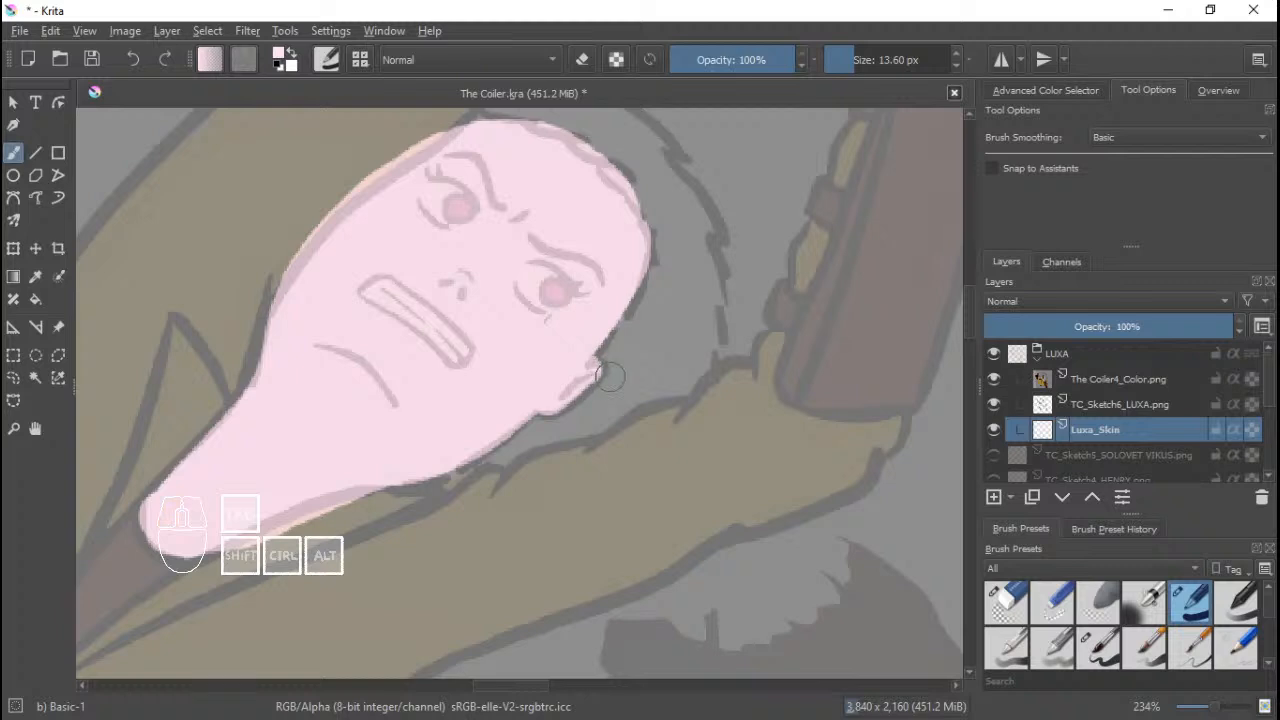
scroll(594, 274, "down", 5)
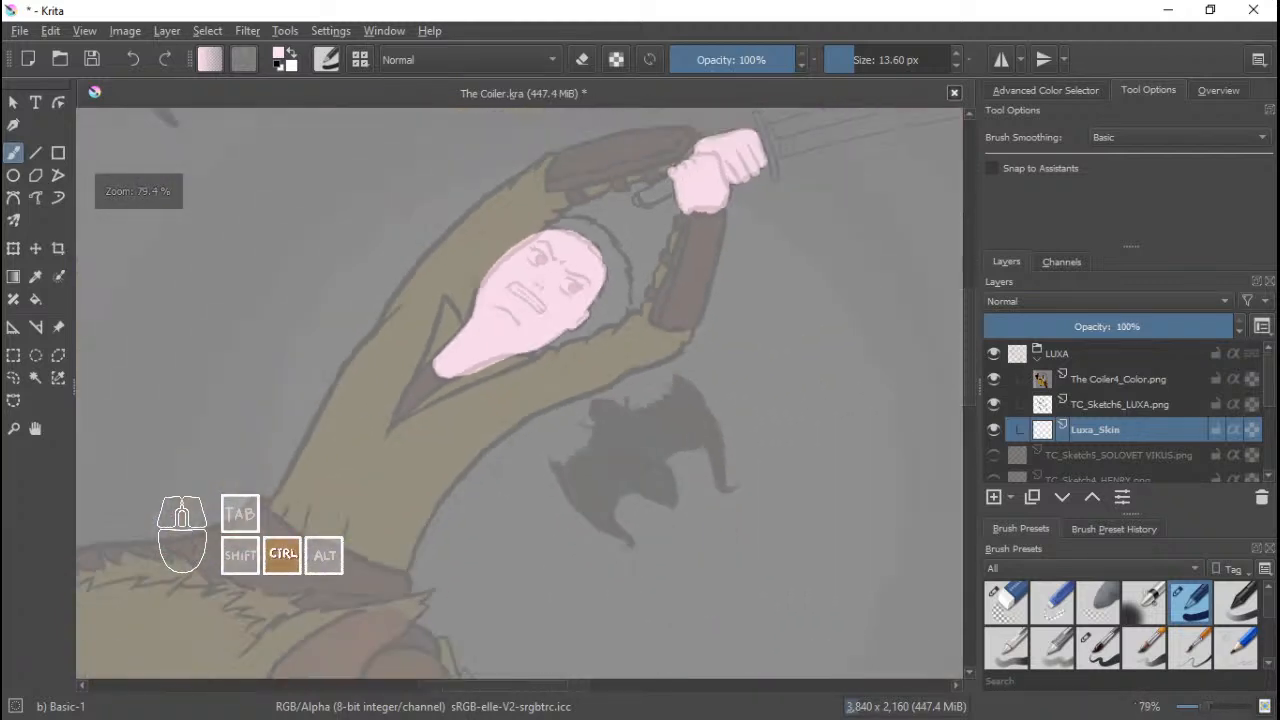
left_click_drag(580, 320, 578, 376)
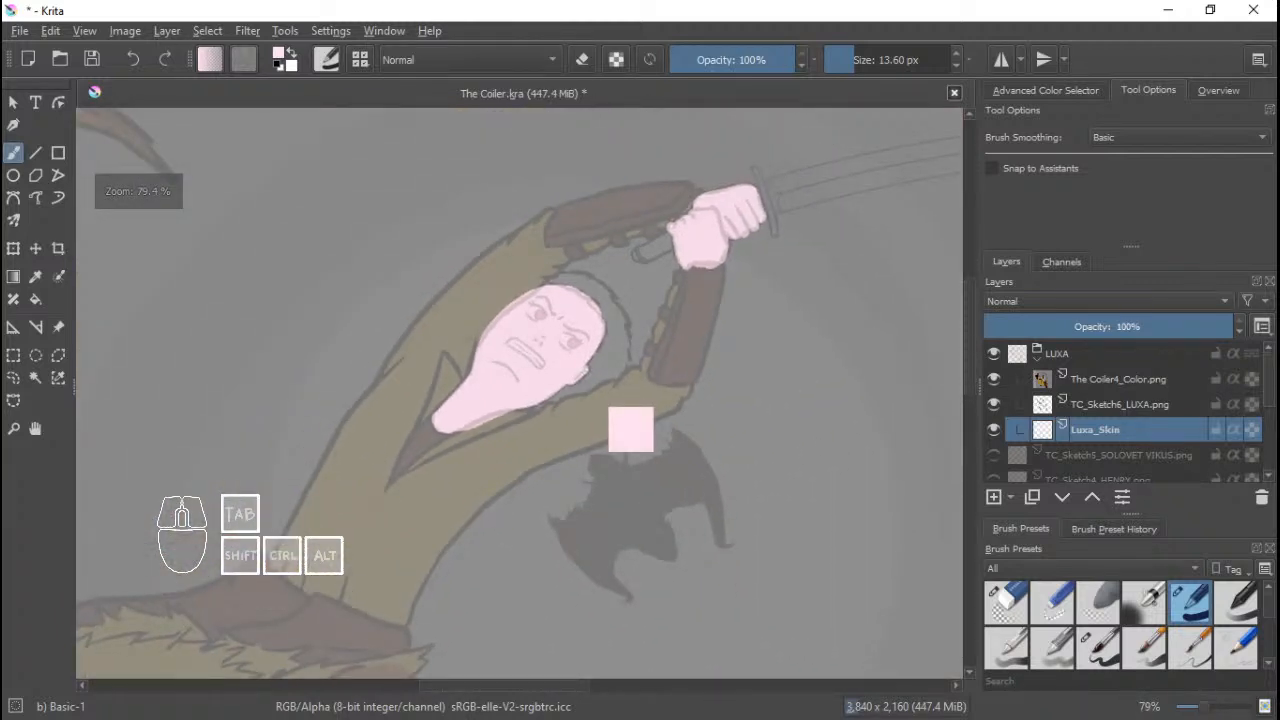
key("ctrl+s")
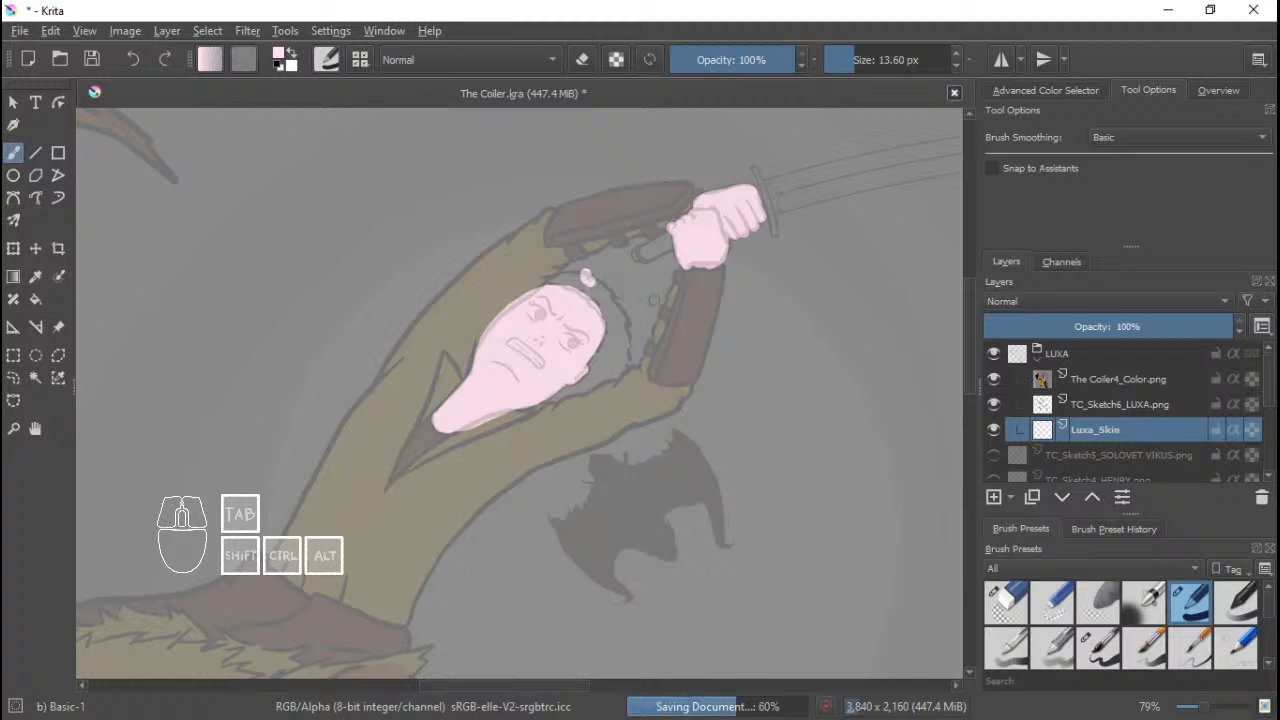
left_click_drag(637, 306, 638, 270)
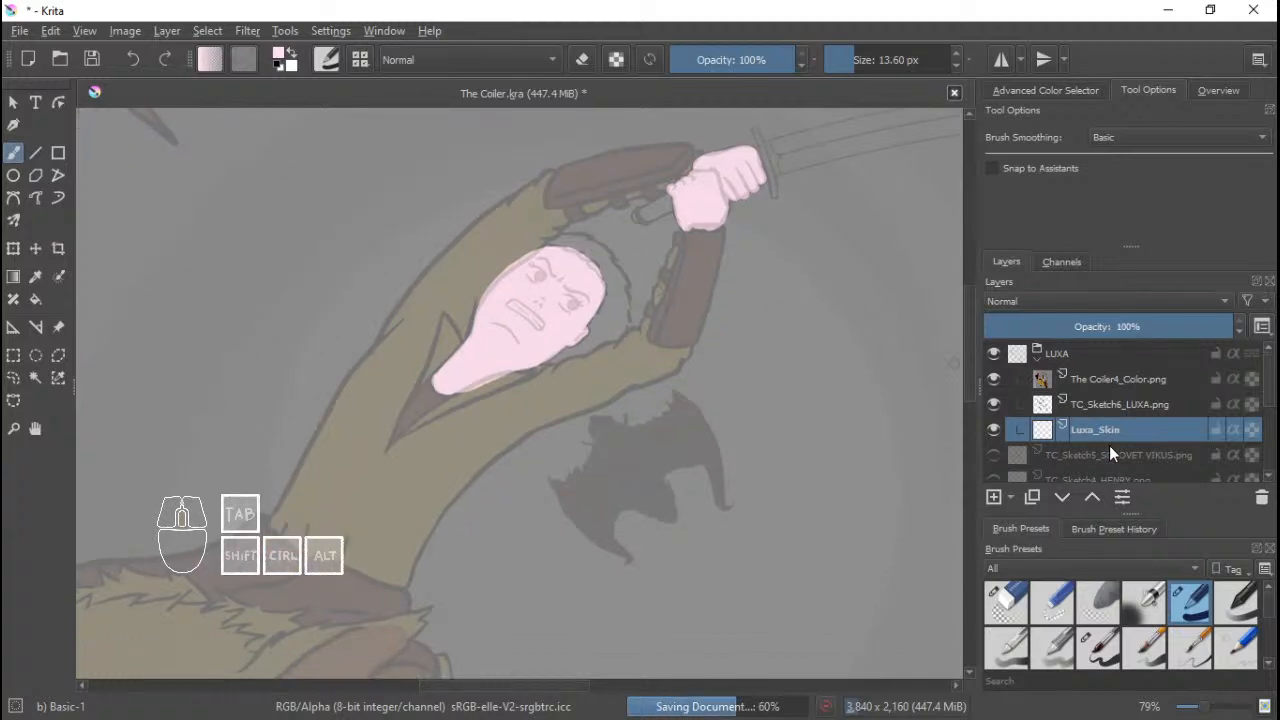
Add a paint layer named Luxa_Hair and place it directly below Luxa_Skin.
left_click(993, 496)
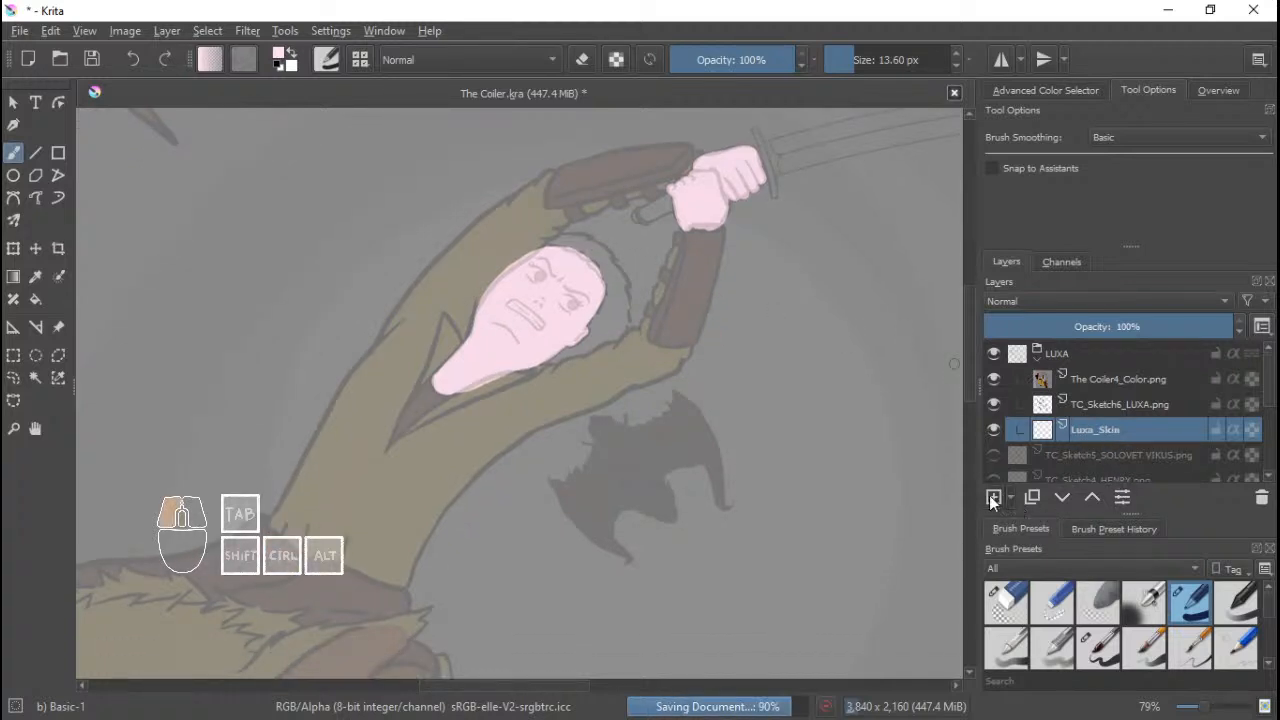
double_click(1109, 431)
type("Lu")
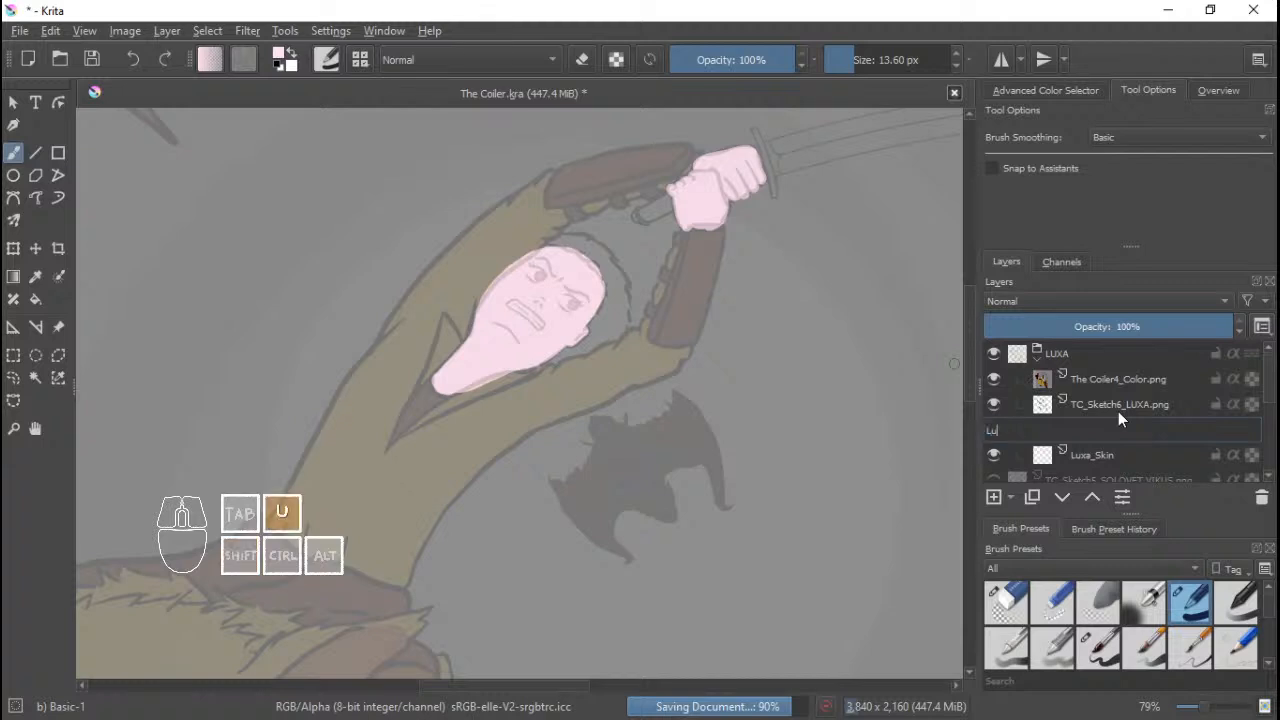
type("xa_Hair")
key("Return")
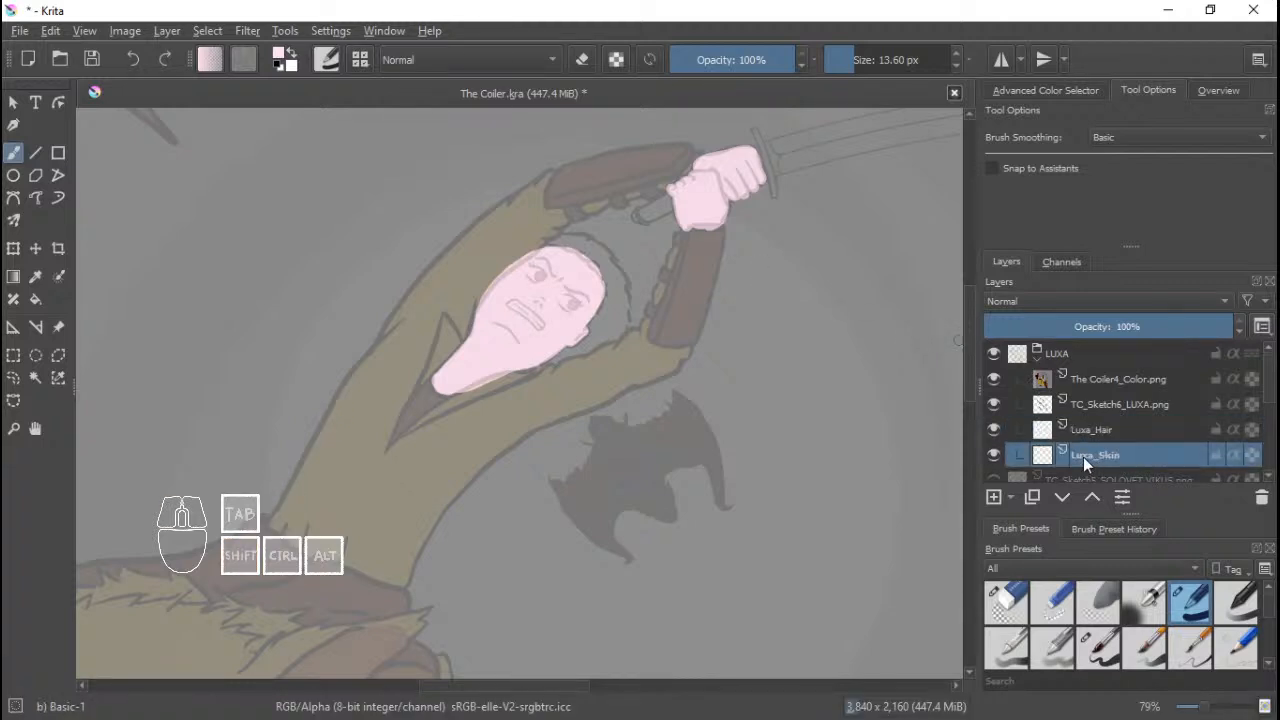
left_click_drag(1095, 430, 1101, 455)
Set the foreground color to Grey 80% (#cccccc) from the Default palette.
scroll(584, 310, "up", 3)
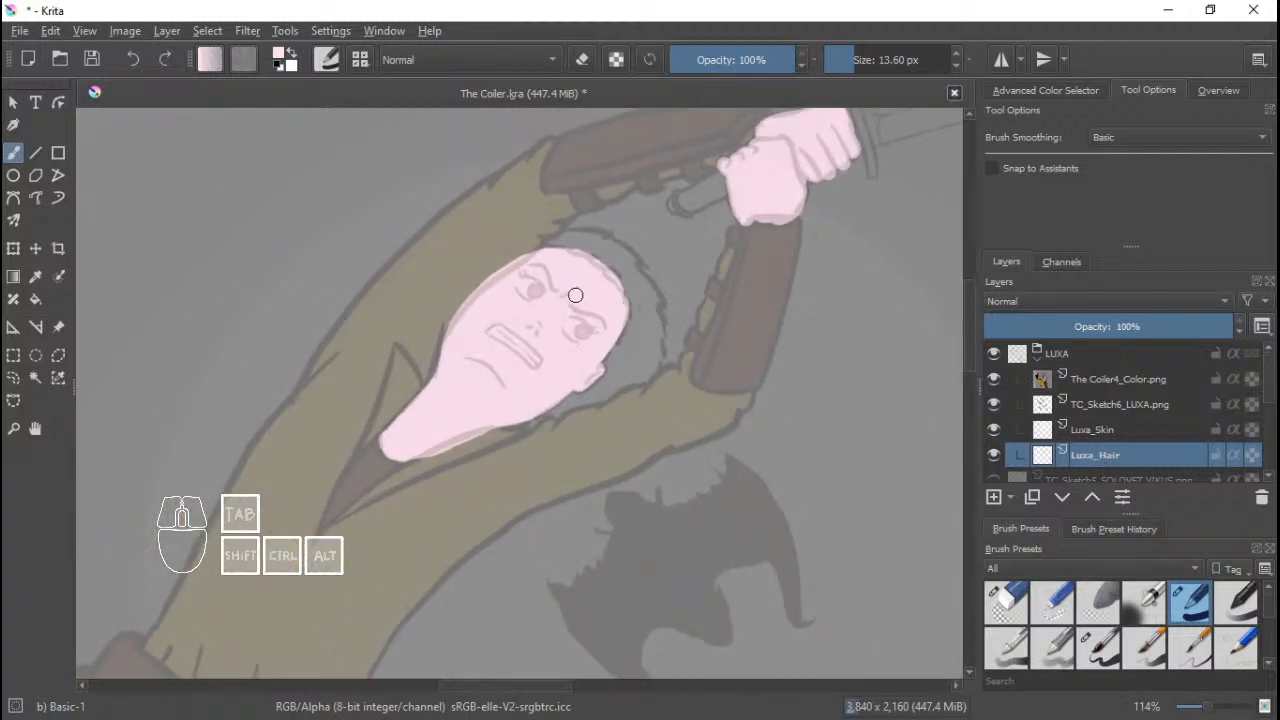
right_click(584, 310)
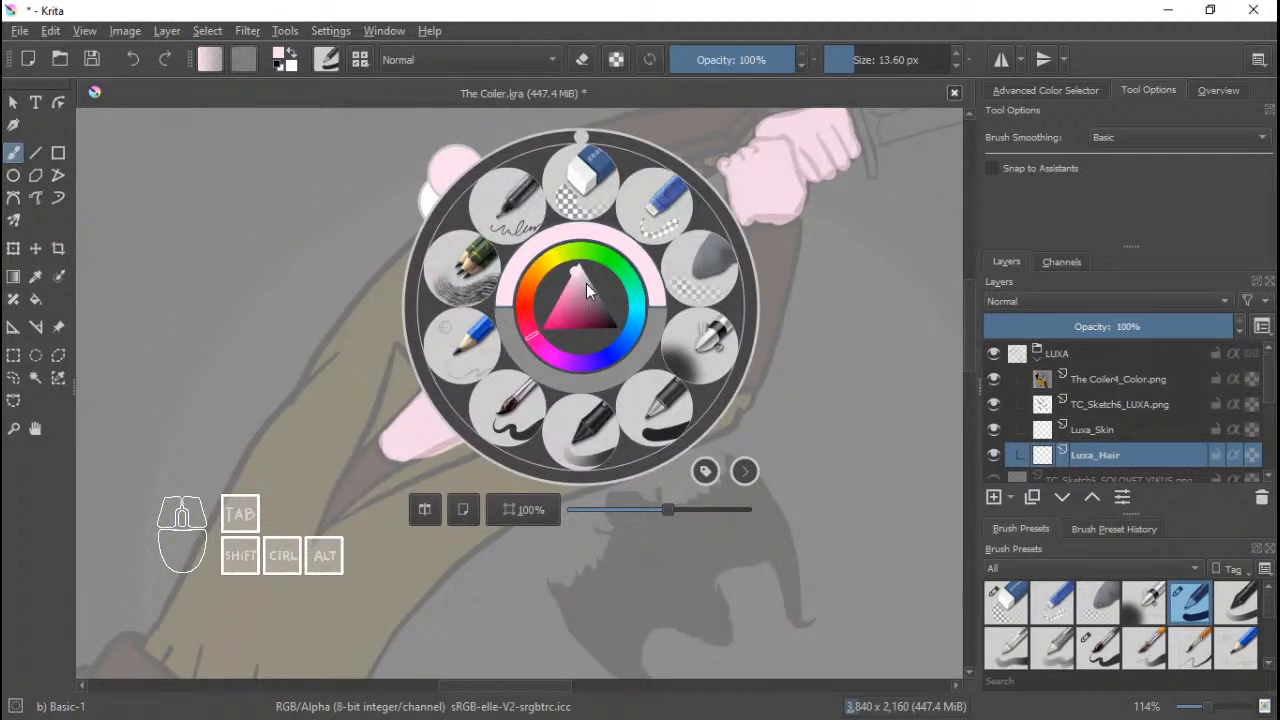
left_click(588, 282)
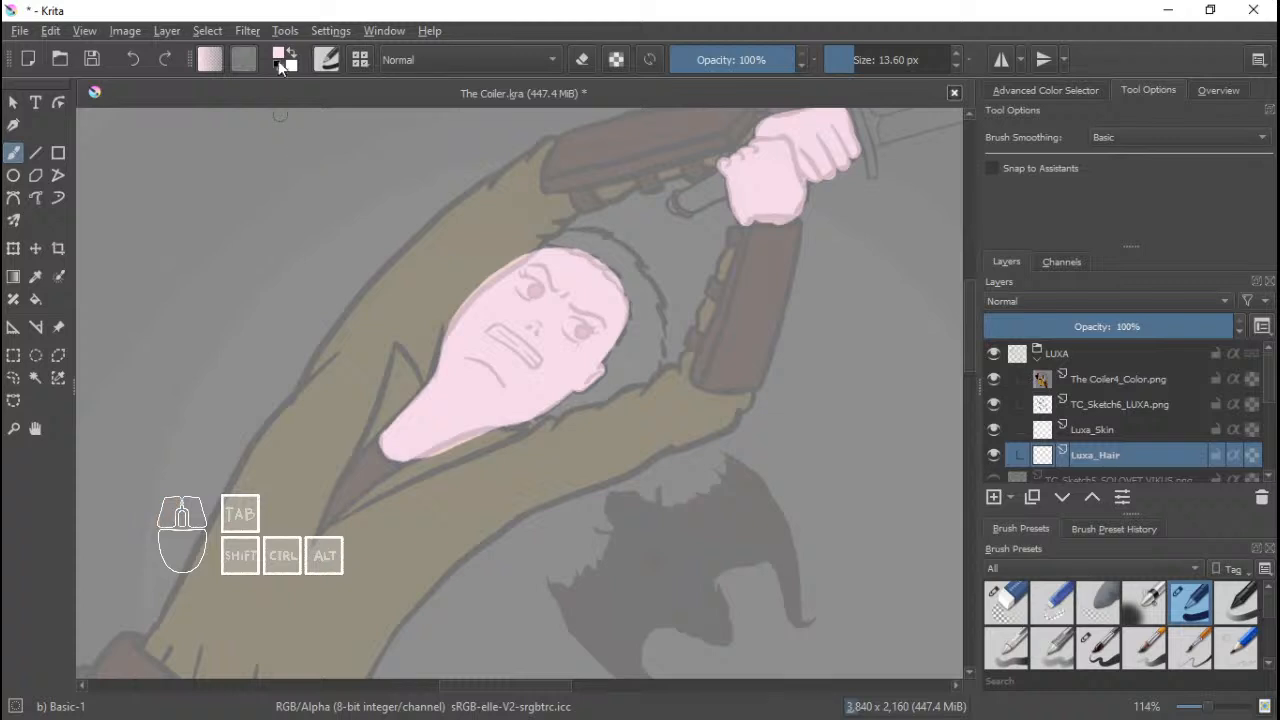
left_click(280, 60)
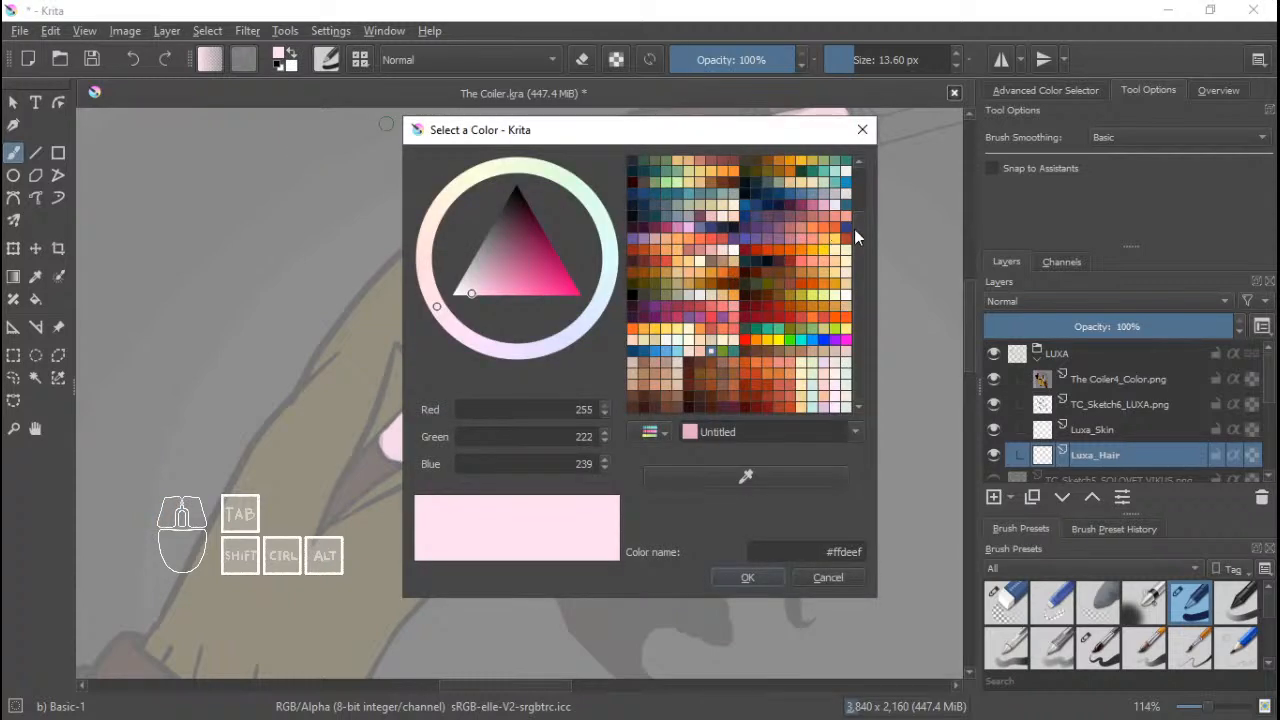
left_click(652, 430)
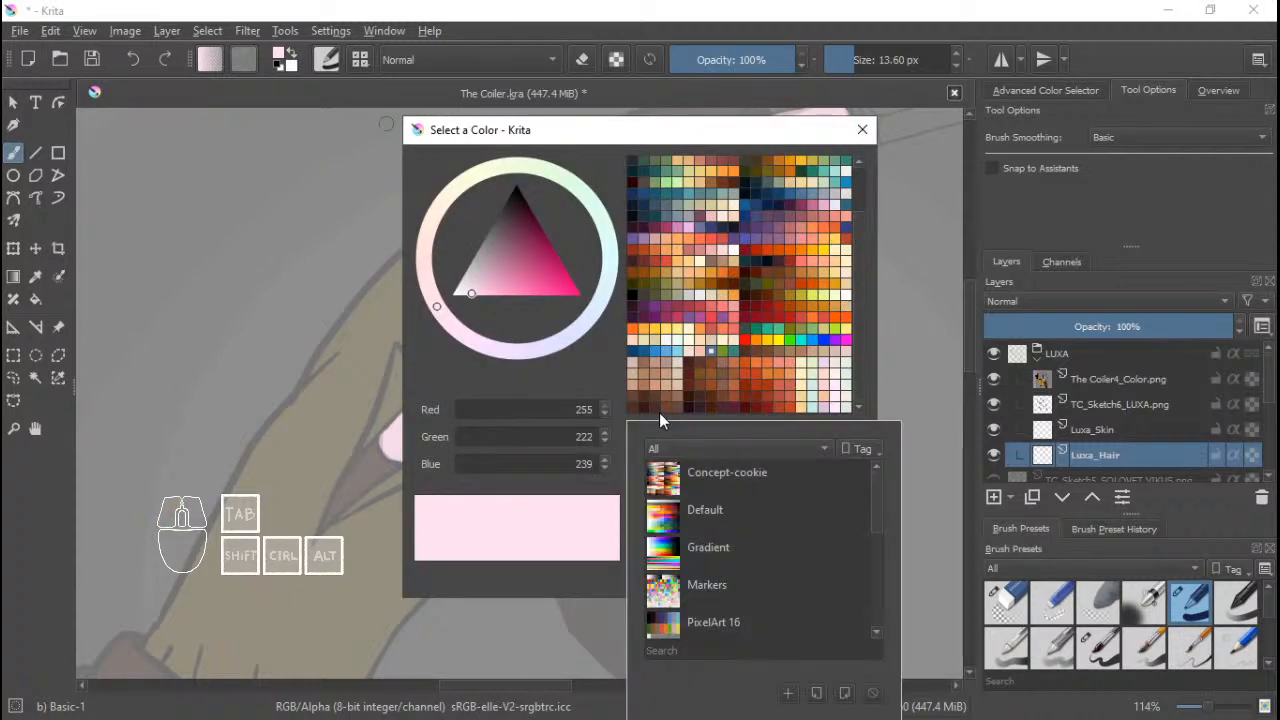
left_click(700, 516)
left_click(644, 173)
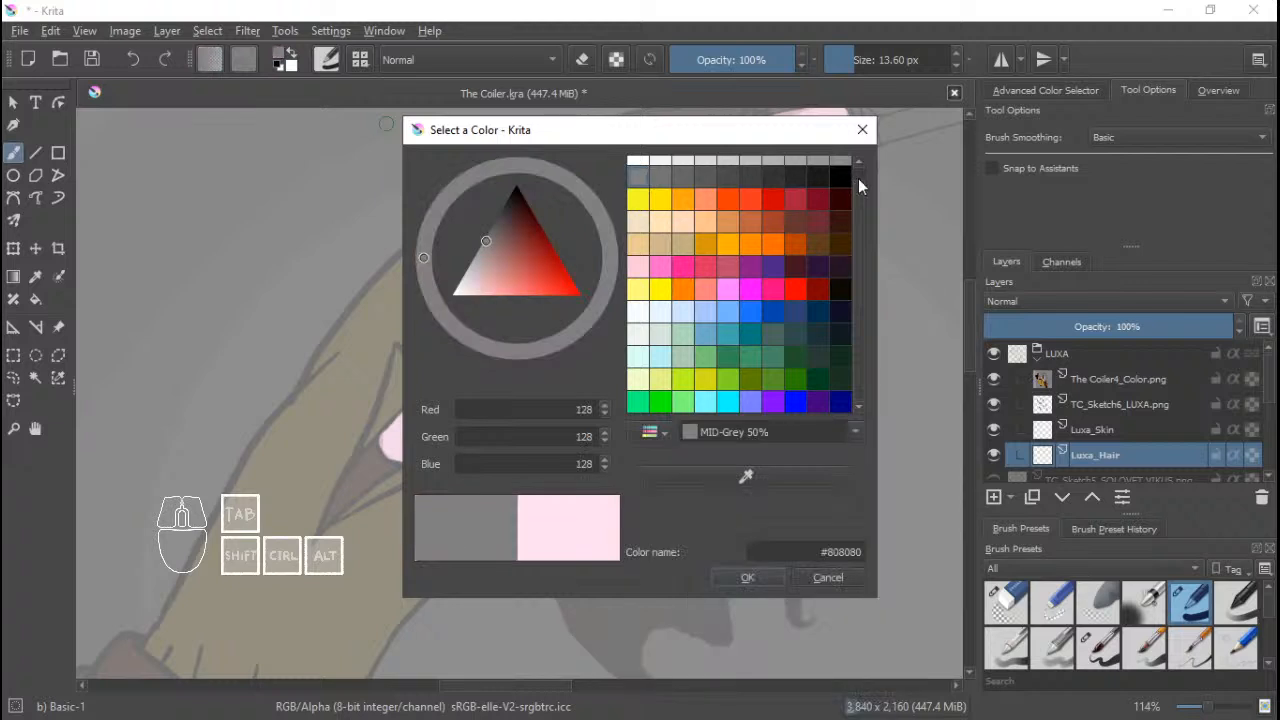
left_click(750, 166)
left_click(728, 167)
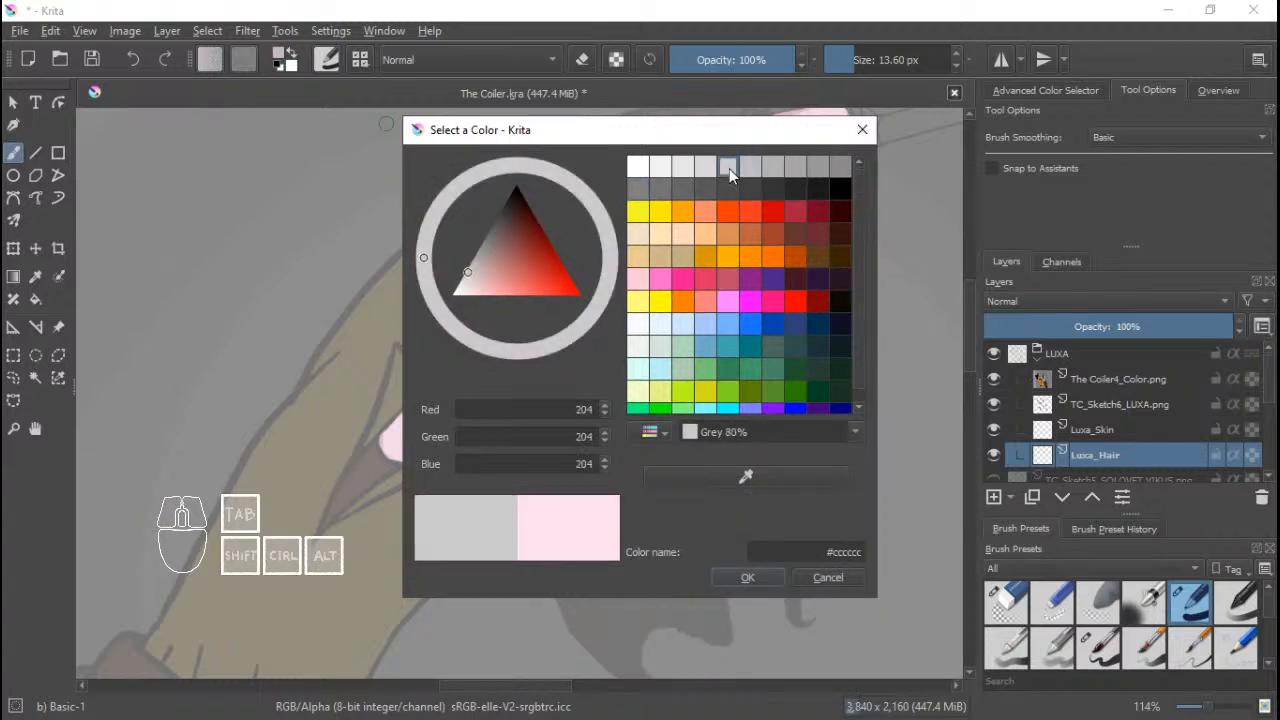
left_click(745, 577)
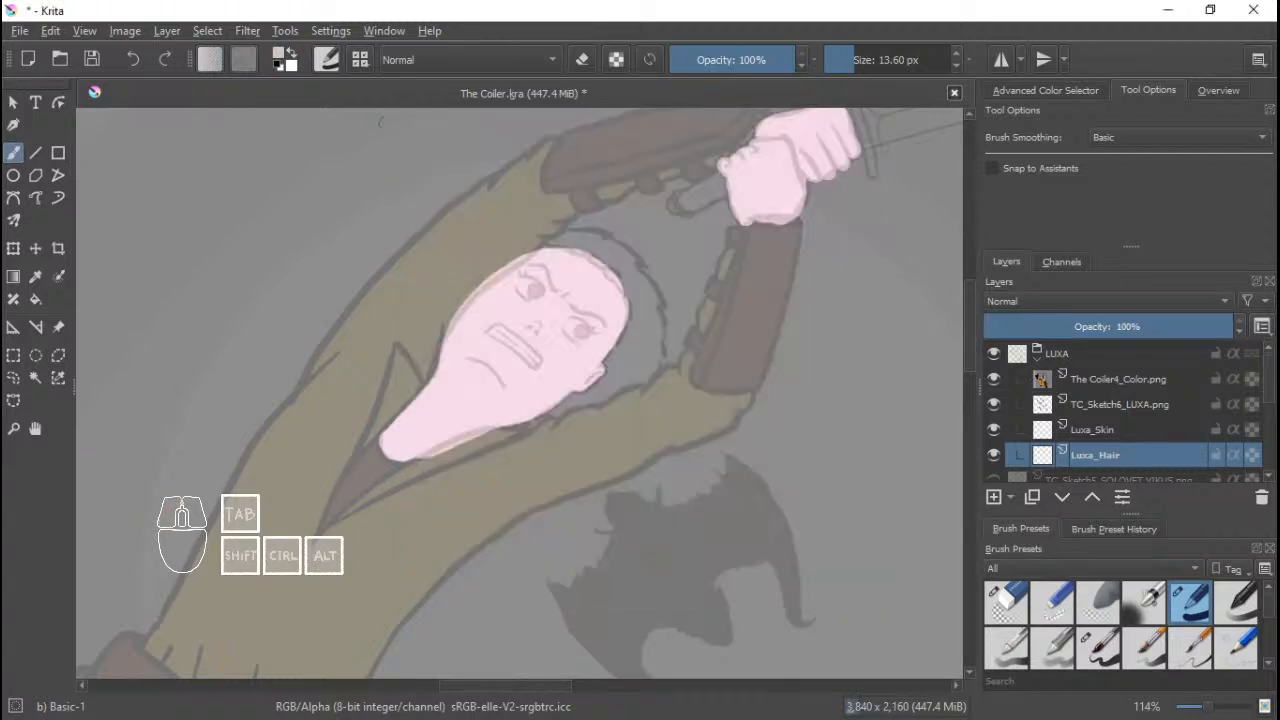
Hide the Background layer and make Luxa_Hair the active layer again.
left_click_drag(1269, 392, 1268, 459)
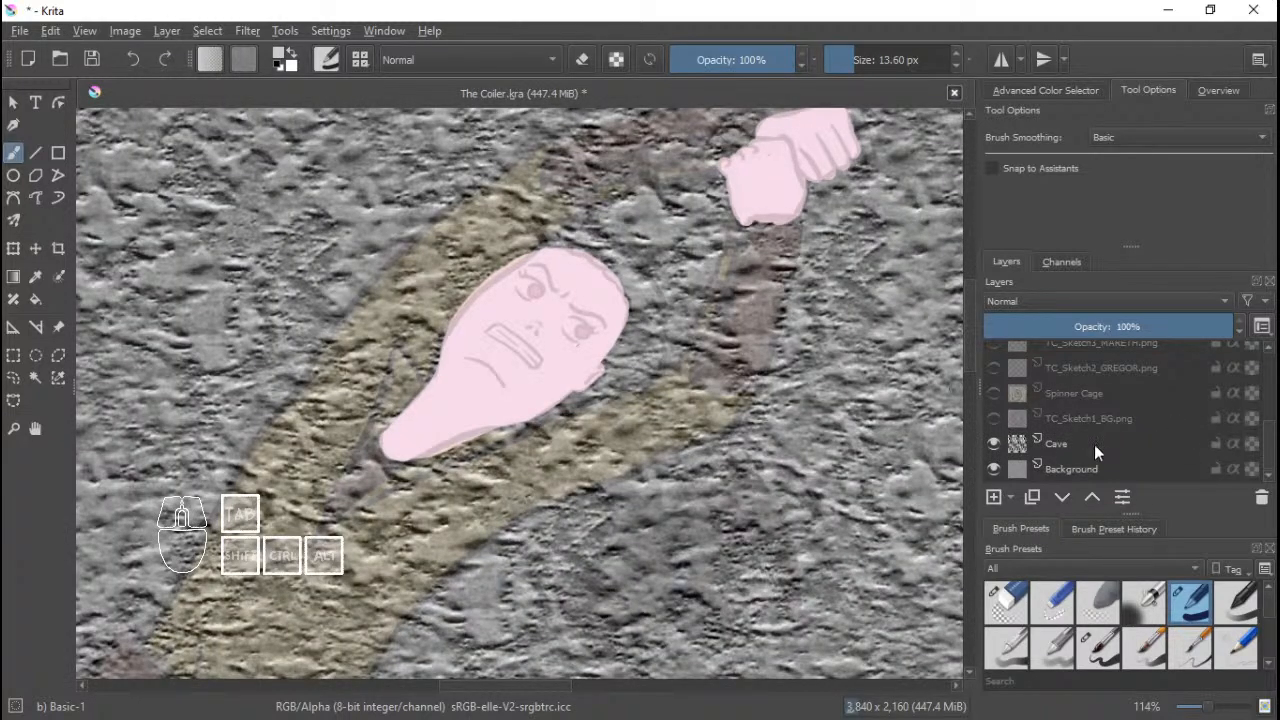
left_click(994, 443)
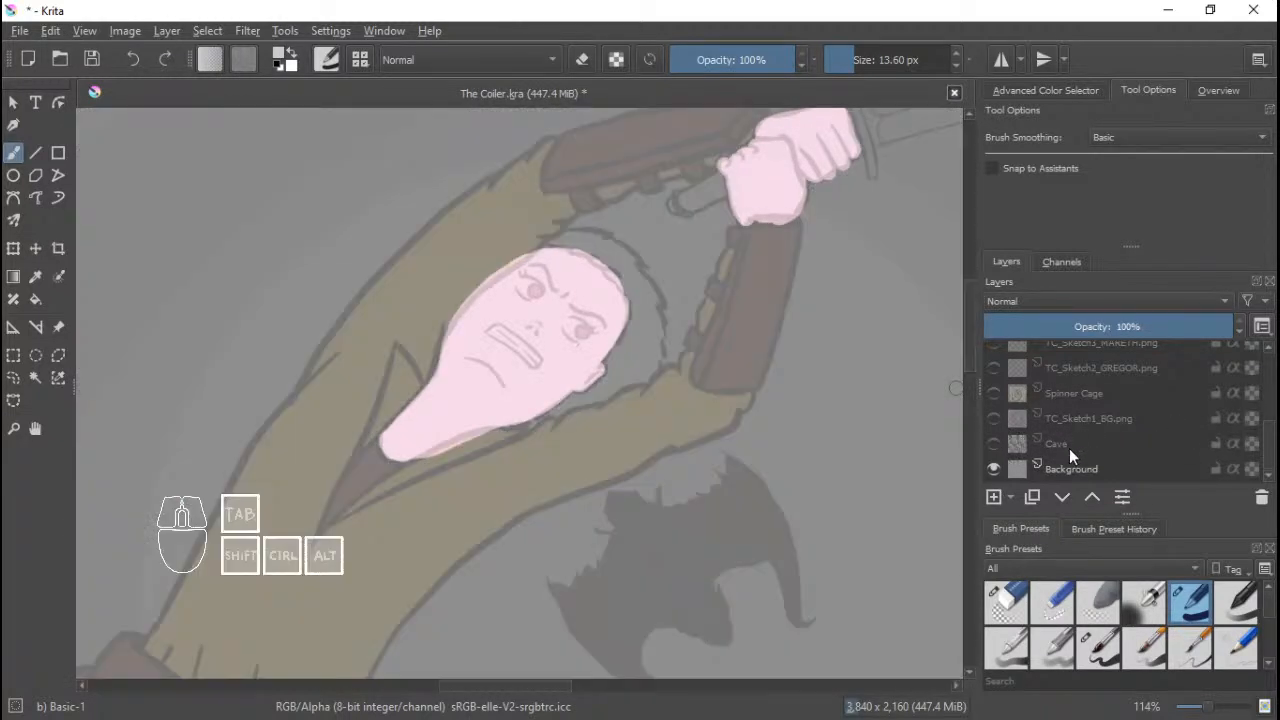
left_click(995, 468)
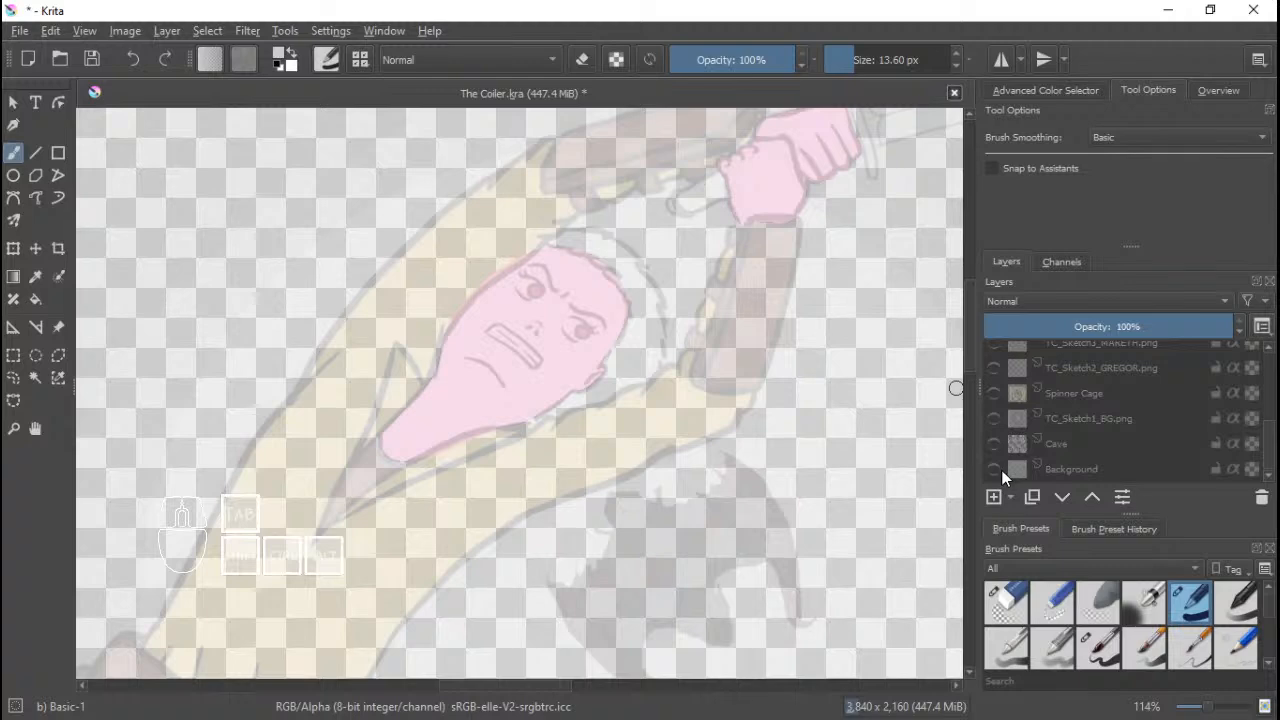
left_click_drag(1266, 447, 1272, 352)
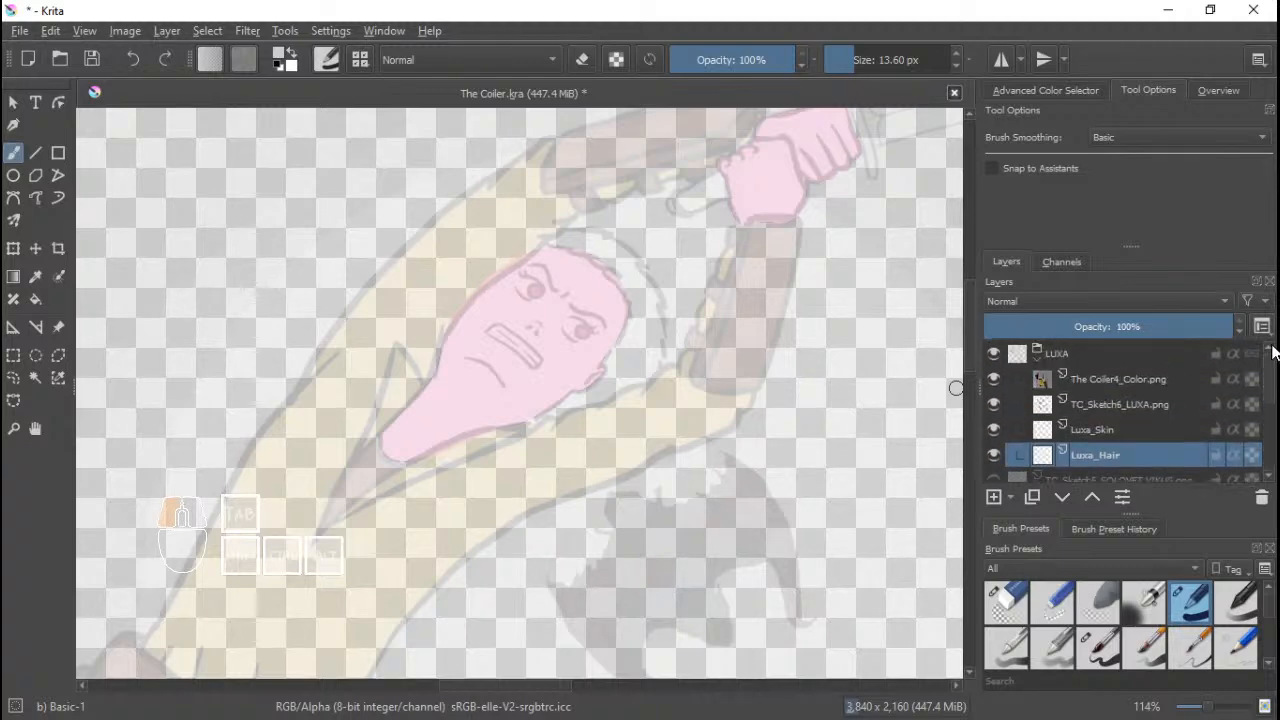
left_click(1096, 436)
left_click(1106, 455)
Block in the rider's hair in light grey on Luxa_Hair, from the forehead around the head to behind the ear.
scroll(637, 229, "up", 3)
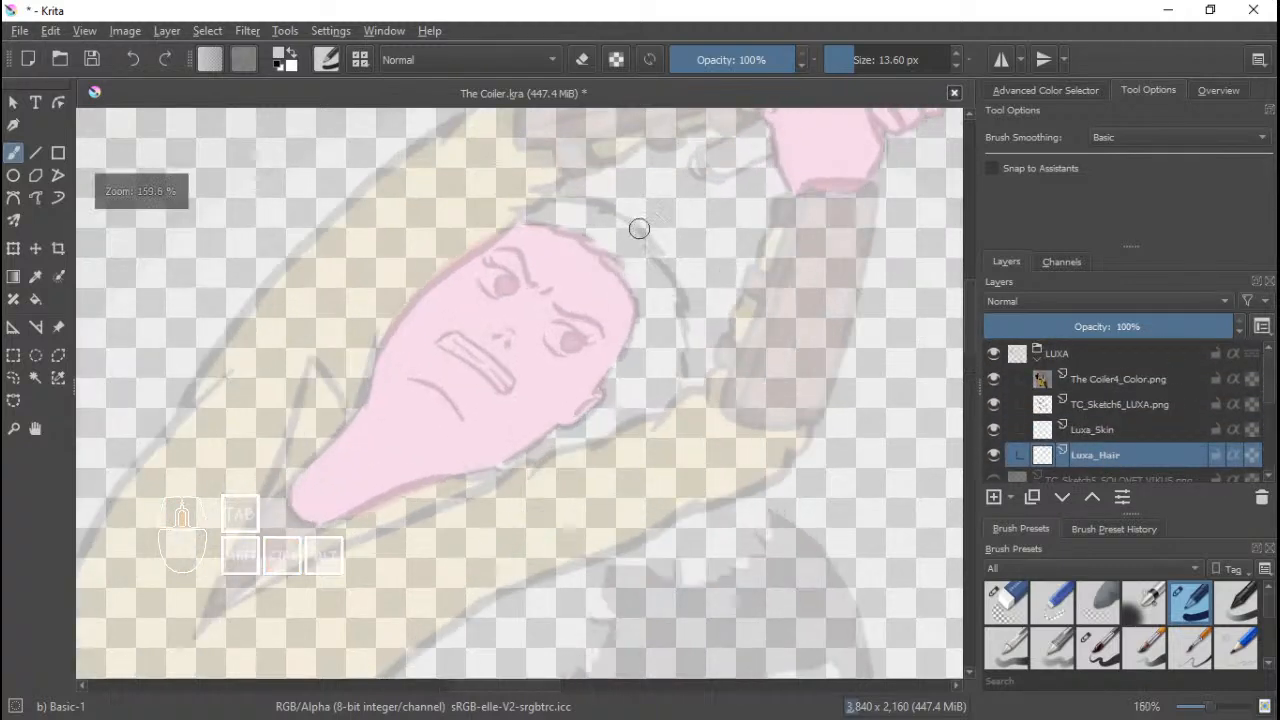
scroll(529, 277, "up", 2)
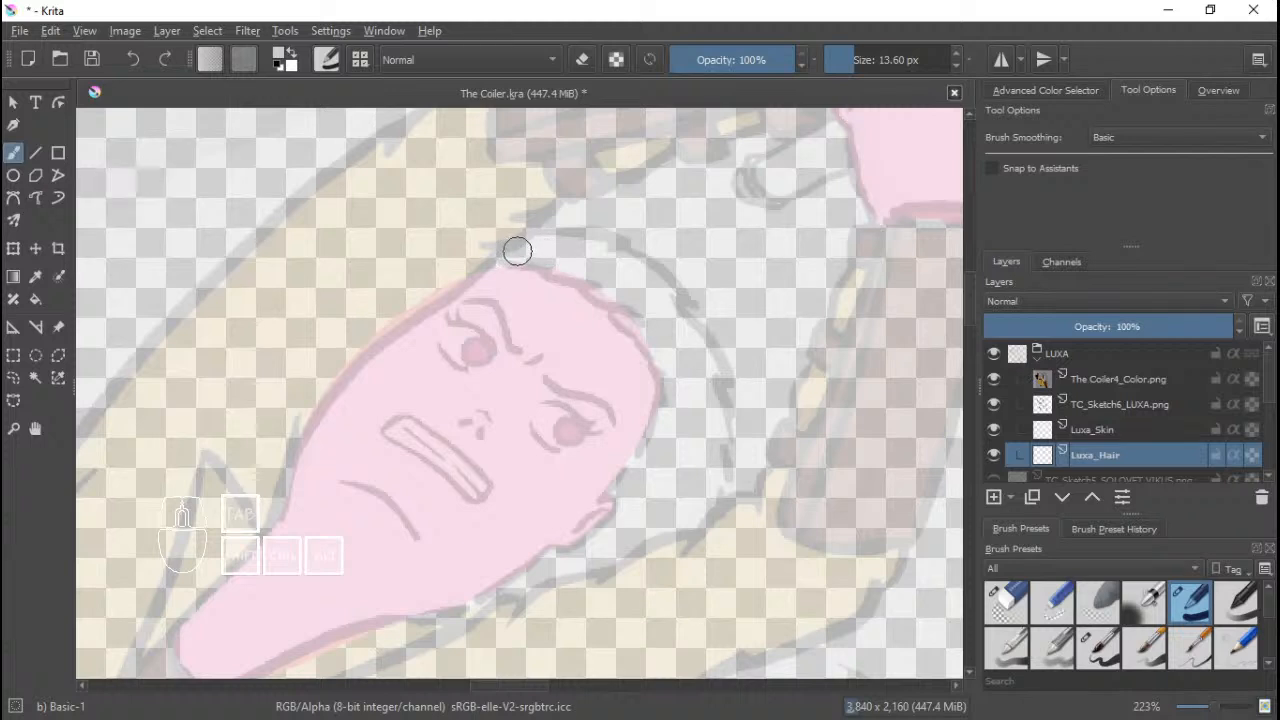
mouse_move(544, 254)
left_mouse_down()
mouse_move(621, 269)
mouse_move(499, 248)
mouse_move(570, 264)
mouse_move(551, 268)
mouse_move(508, 258)
mouse_move(551, 249)
mouse_move(600, 263)
mouse_move(650, 307)
mouse_move(554, 262)
mouse_move(626, 296)
mouse_move(667, 354)
mouse_move(674, 402)
mouse_move(617, 497)
mouse_move(695, 349)
mouse_move(582, 433)
mouse_move(669, 401)
mouse_move(757, 339)
mouse_move(765, 348)
mouse_move(766, 316)
left_mouse_up()
mouse_move(751, 326)
left_mouse_down()
mouse_move(645, 442)
mouse_move(695, 385)
left_mouse_up()
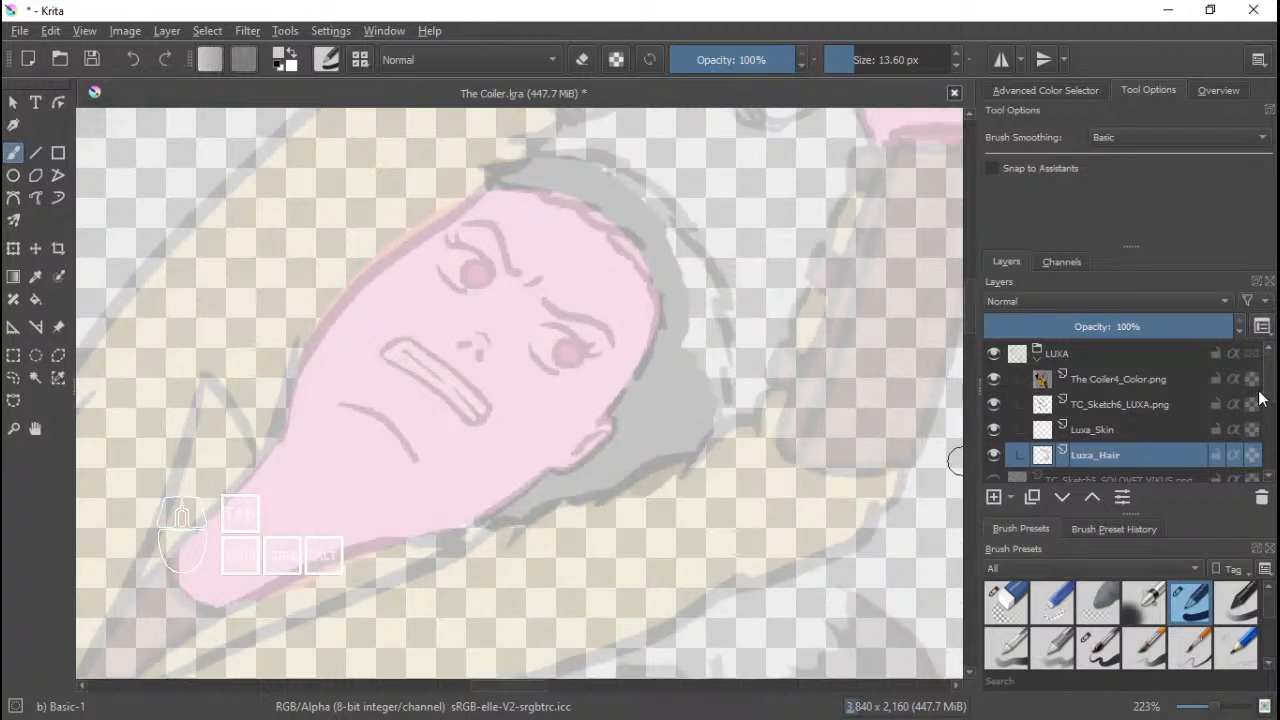
Show the Background layer again and reselect the Luxa_Hair layer.
scroll(1190, 430, "down", 3)
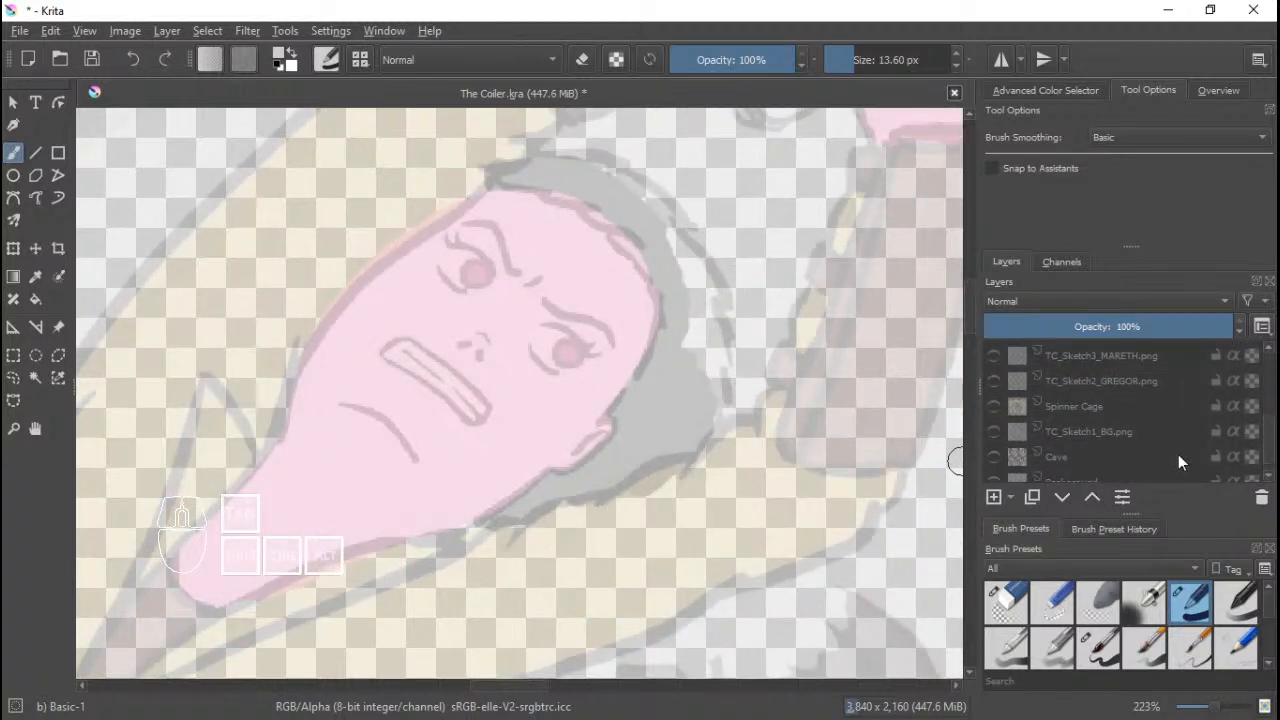
scroll(1179, 456, "down", 1)
left_click(1053, 470)
left_click(995, 469)
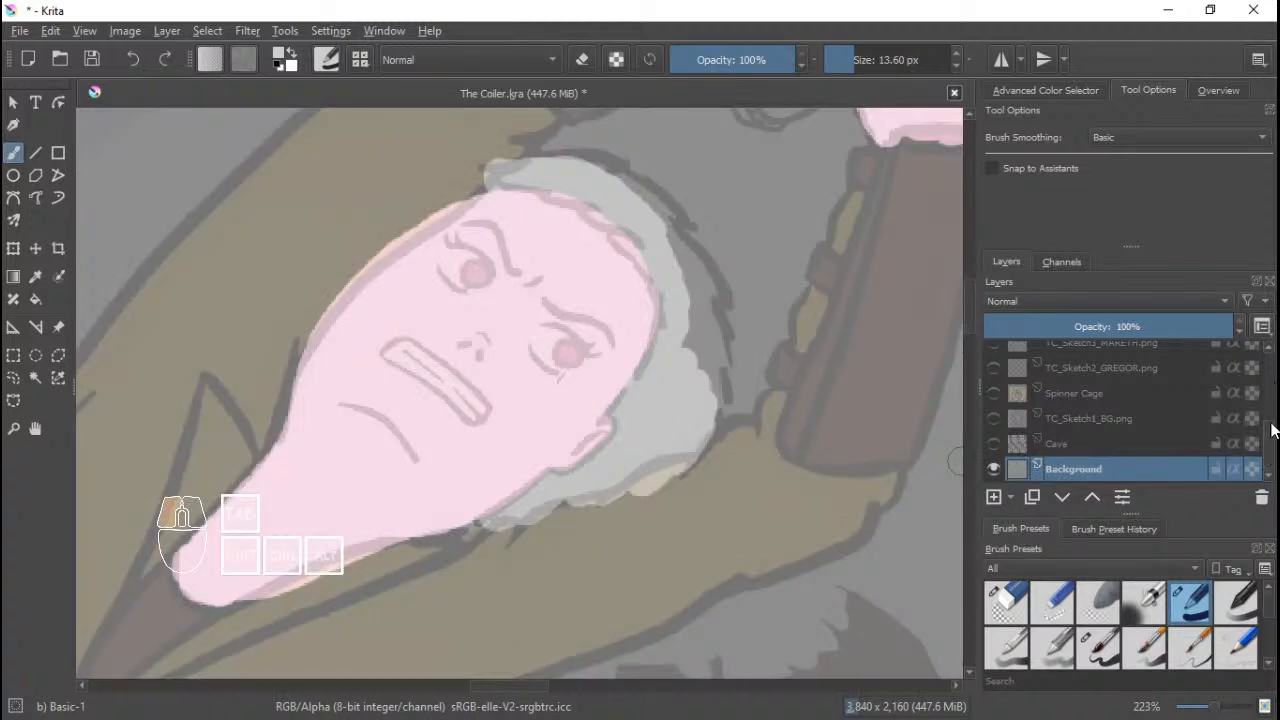
scroll(1198, 380, "up", 5)
left_click(1108, 456)
Extend the light grey hair with Basic-1 out to the outer hair outline and up to the hairline's front end.
mouse_move(656, 263)
left_mouse_down()
mouse_move(614, 289)
mouse_move(651, 400)
mouse_move(660, 337)
mouse_move(623, 257)
mouse_move(589, 217)
mouse_move(540, 199)
mouse_move(594, 223)
mouse_move(571, 214)
mouse_move(617, 246)
mouse_move(660, 306)
mouse_move(674, 371)
mouse_move(664, 432)
mouse_move(646, 447)
left_mouse_up()
mouse_move(641, 342)
left_mouse_down()
mouse_move(660, 372)
mouse_move(634, 352)
left_mouse_up()
left_click_drag(616, 286, 600, 286)
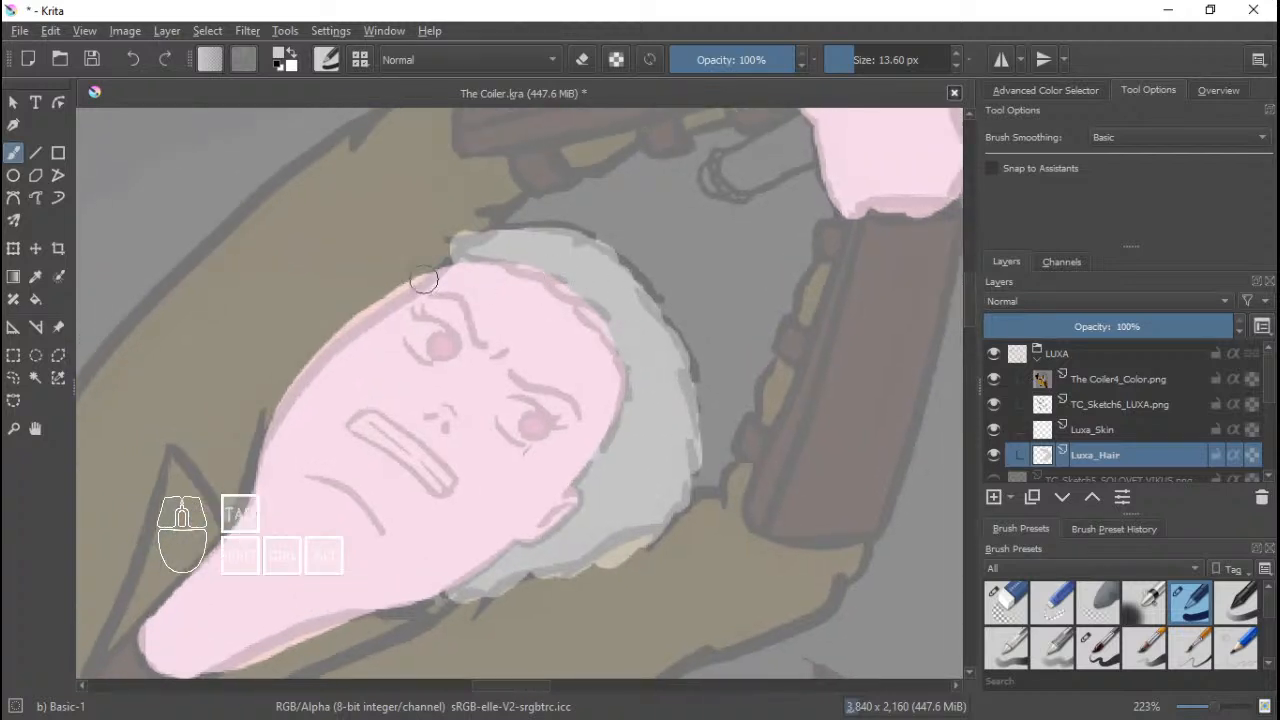
left_click_drag(443, 261, 463, 253)
mouse_move(625, 282)
left_mouse_down()
mouse_move(575, 304)
mouse_move(581, 289)
mouse_move(512, 269)
mouse_move(502, 249)
mouse_move(516, 252)
mouse_move(499, 247)
left_mouse_up()
Switch to the Basic-5 Size brush and undo the last two hair strokes.
right_click(527, 306)
left_click(453, 420)
key("ctrl+z")
key("ctrl+z")
mouse_move(591, 290)
left_mouse_down()
mouse_move(563, 270)
mouse_move(525, 272)
left_mouse_up()
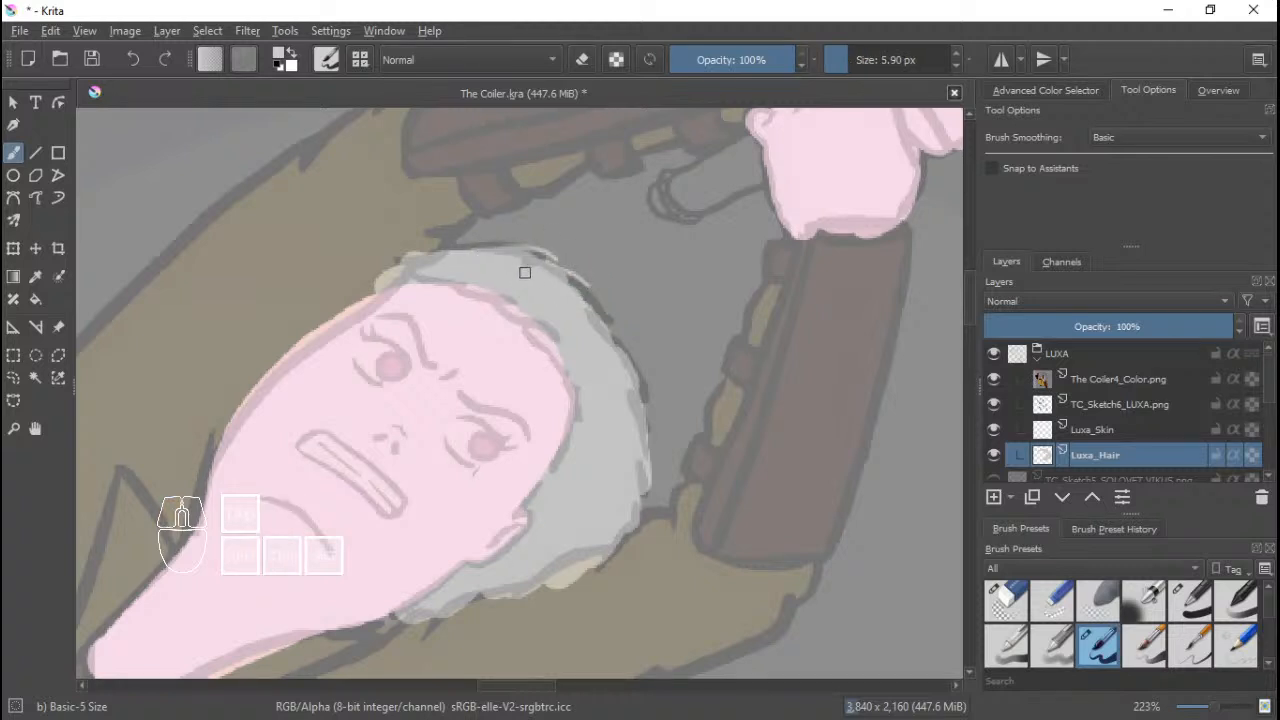
left_click_drag(613, 319, 548, 281)
key("ctrl+z")
left_click_drag(619, 336, 570, 284)
key("ctrl+z")
Paint jagged light grey strands along the hair's outer edge with Basic-5 Size at about 7.17 px, following the sketch outline.
left_click_drag(616, 330, 540, 286)
left_click_drag(637, 357, 529, 256, "shift")
left_click_drag(649, 395, 585, 318)
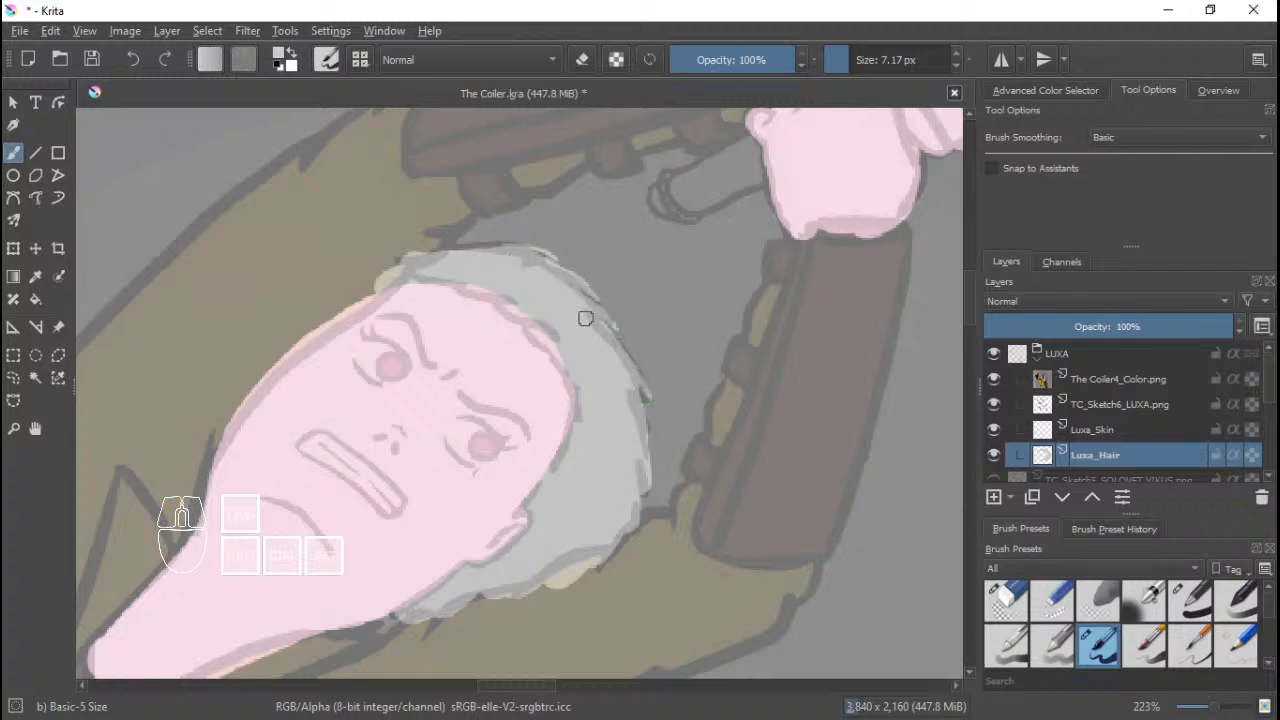
left_click_drag(647, 424, 644, 416)
left_click_drag(659, 489, 630, 401)
mouse_move(647, 508)
left_mouse_down()
mouse_move(642, 456)
mouse_move(641, 529)
left_mouse_up()
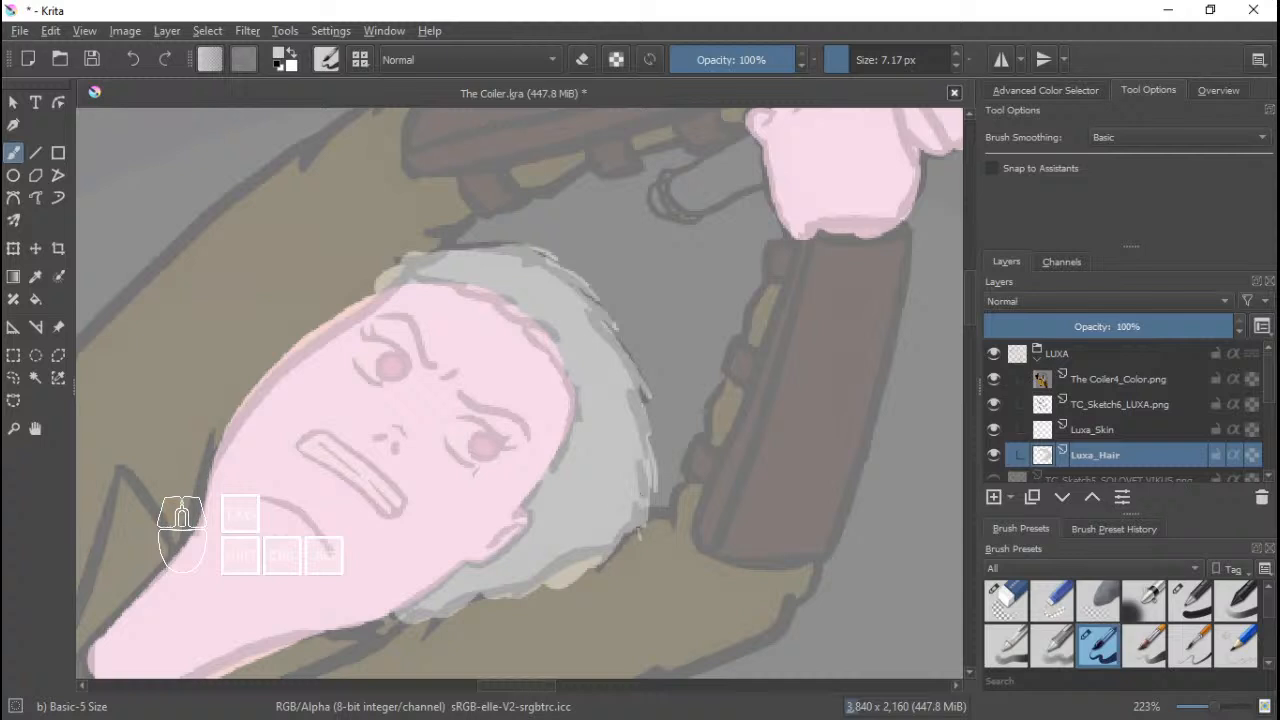
mouse_move(592, 420)
left_mouse_down()
mouse_move(586, 409)
mouse_move(613, 394)
mouse_move(567, 319)
left_mouse_up()
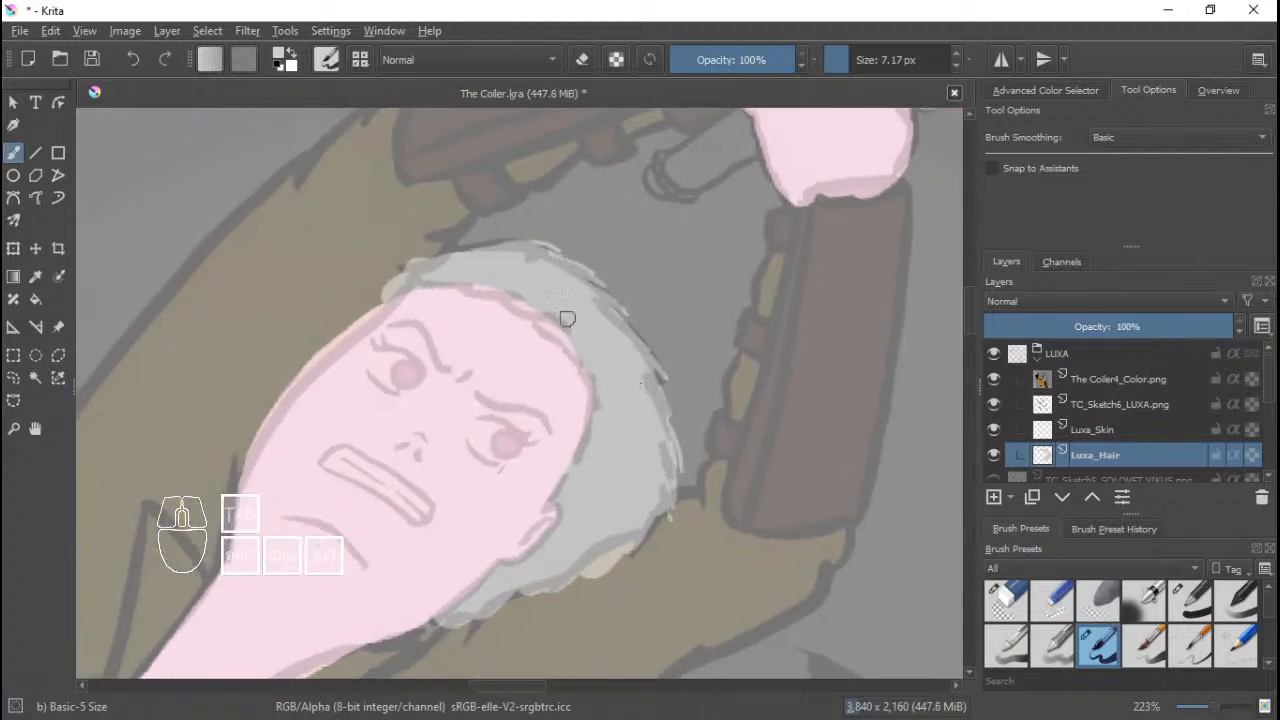
Add a paint layer directly above Luxa_Skin, name it Luxa_Bangs and save the document.
left_click(1080, 428)
double_click(1093, 429)
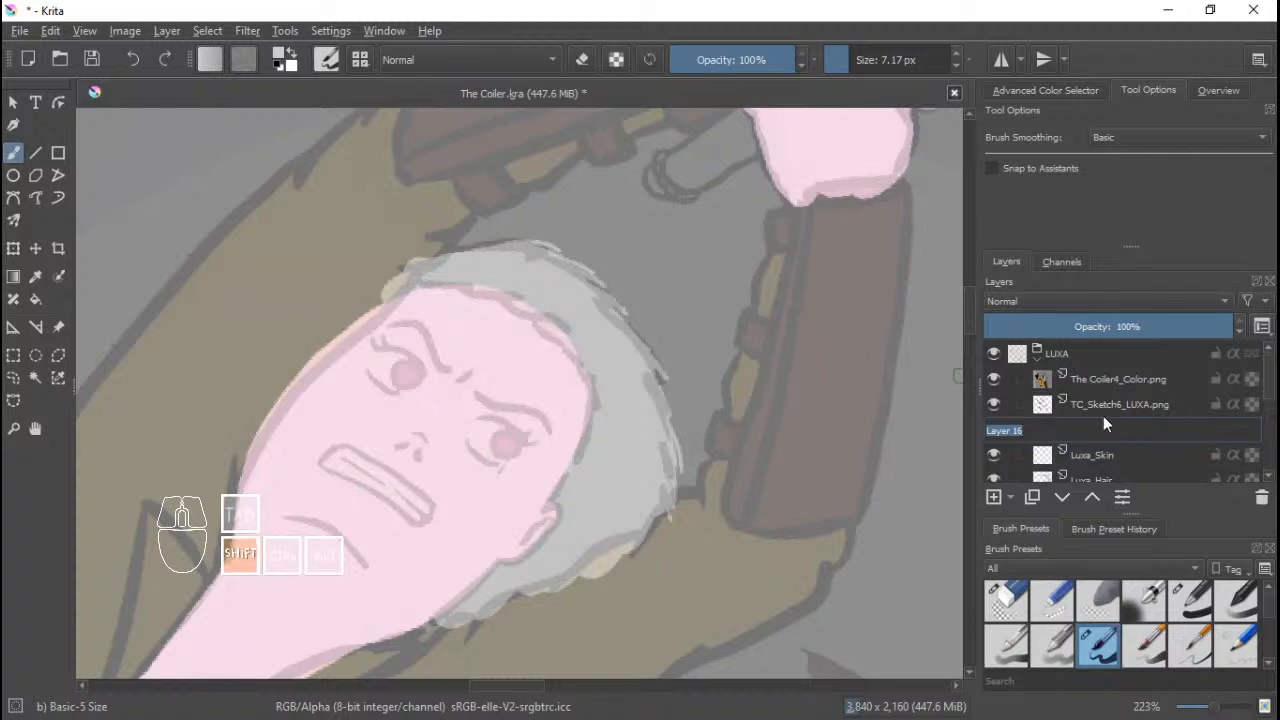
type("Luxa_Hair")
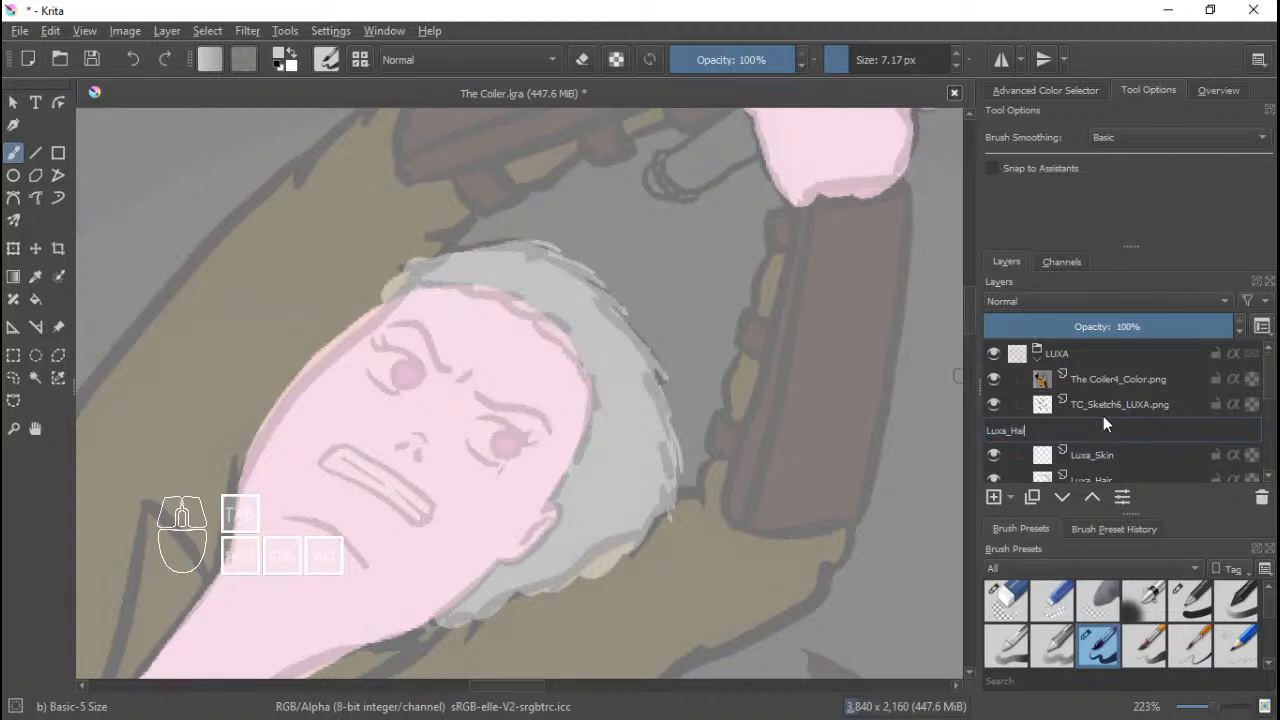
key("BackSpace")
key("BackSpace")
key("BackSpace")
key("BackSpace")
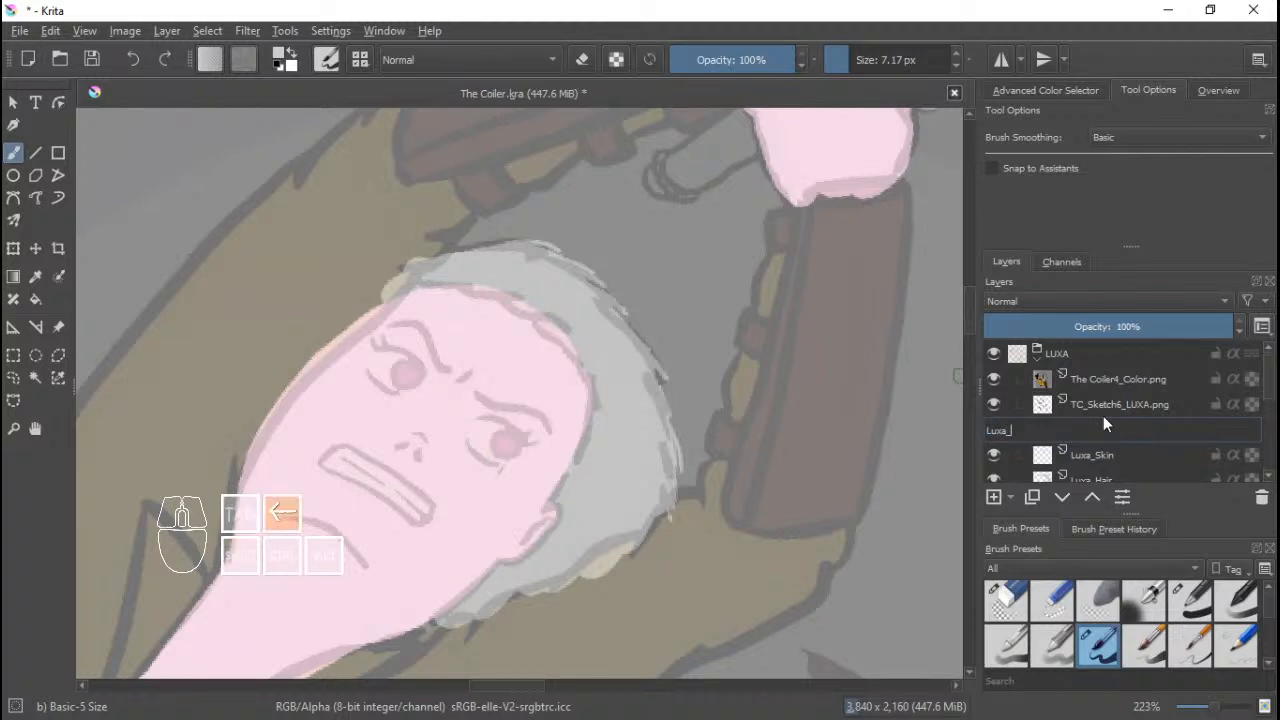
type("Bangd")
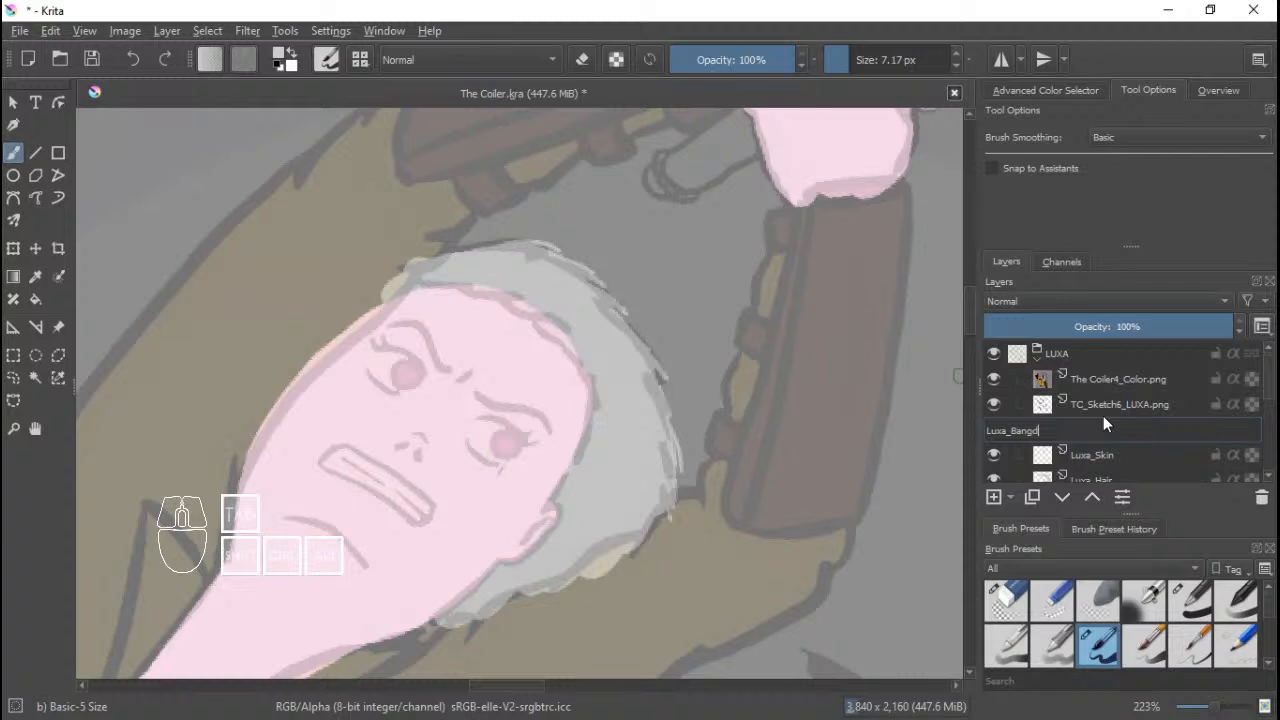
key("BackSpace")
type("s")
key("Return")
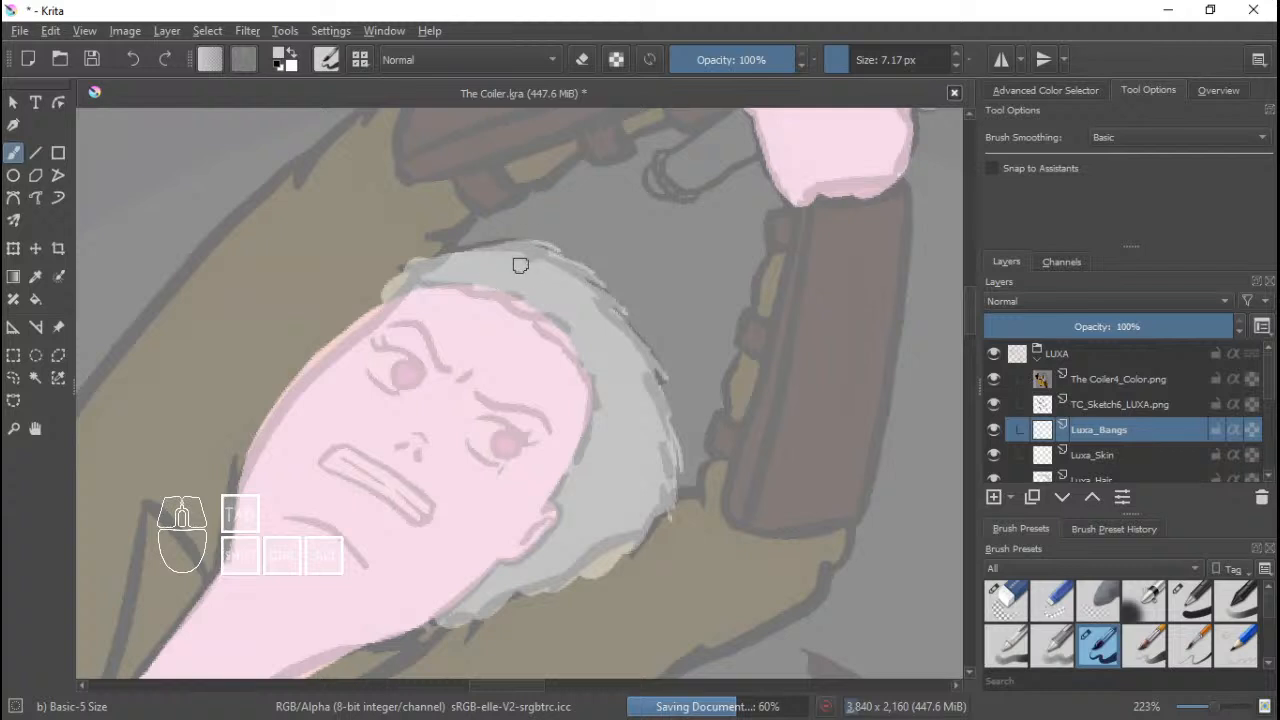
Paint light grey bangs on Luxa_Bangs with Basic-5 Size at 7.17 px, following the sketched hairline from the forehead to the ear.
scroll(526, 286, "up", 1)
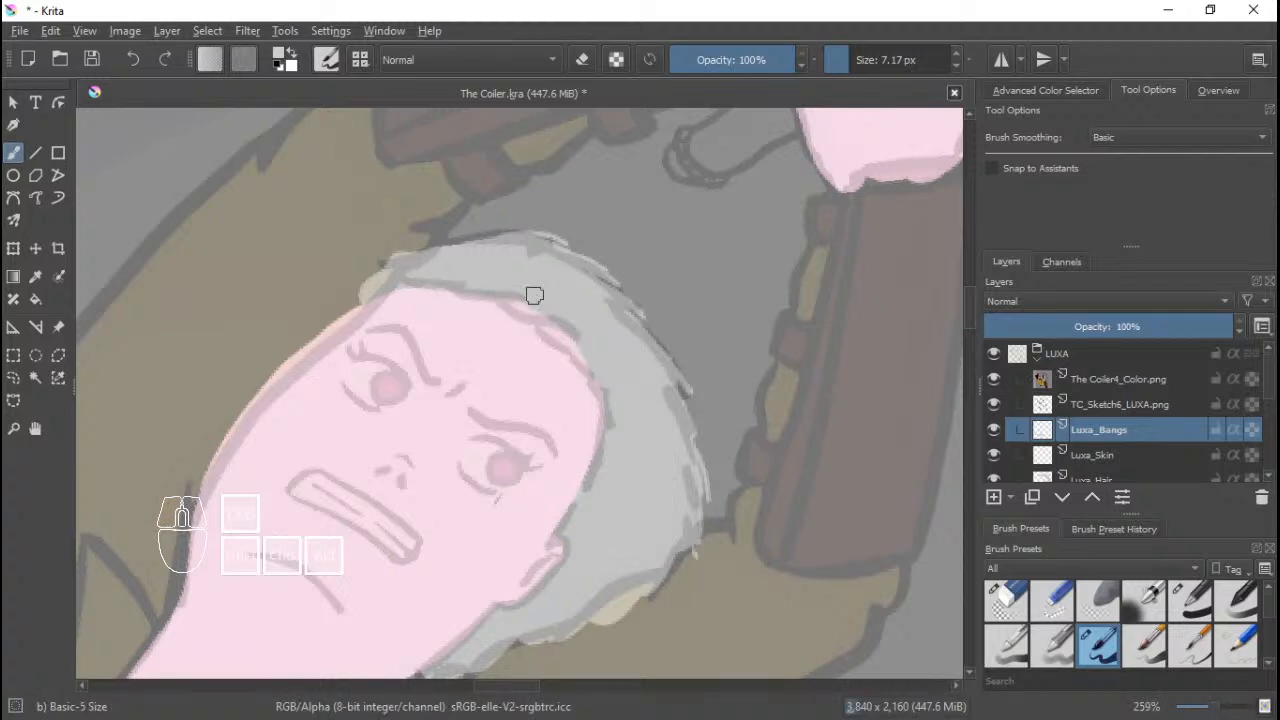
mouse_move(547, 306)
left_mouse_down()
mouse_move(514, 307)
mouse_move(549, 310)
mouse_move(571, 339)
left_mouse_up()
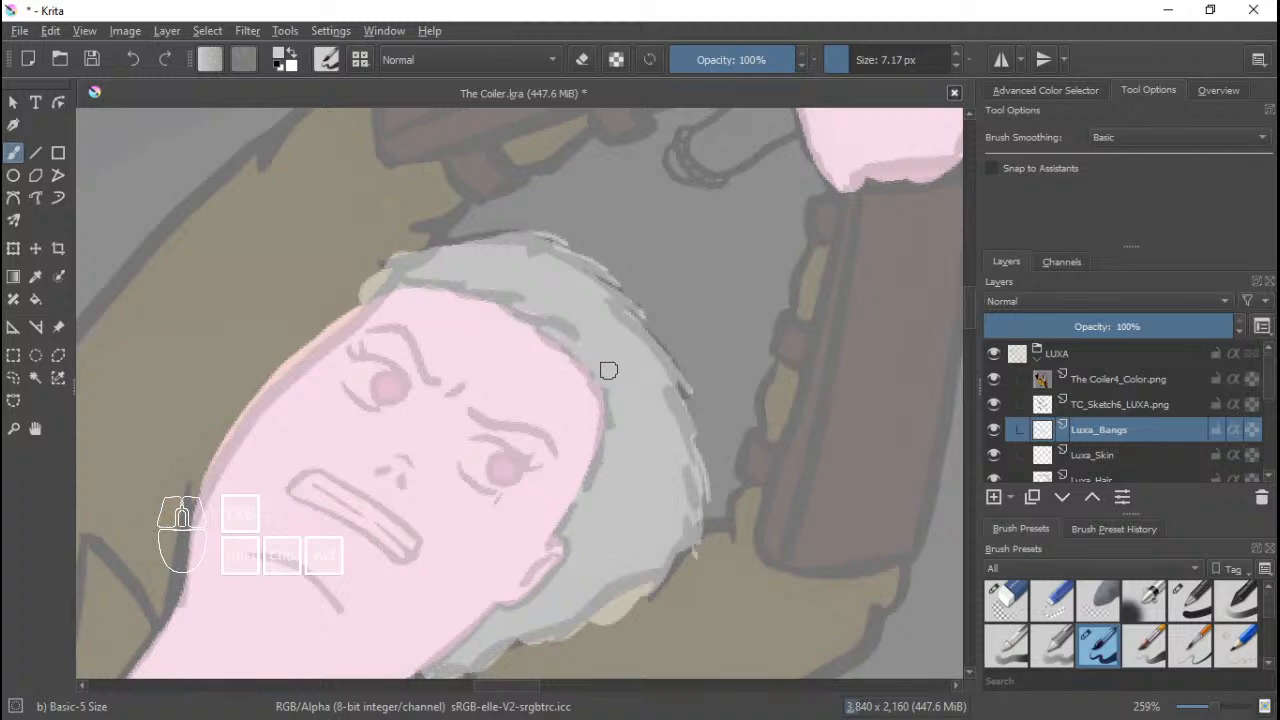
mouse_move(621, 421)
left_mouse_down()
mouse_move(609, 466)
mouse_move(588, 479)
left_mouse_up()
left_click_drag(555, 531, 570, 510)
left_click_drag(604, 428, 601, 406)
left_click_drag(574, 360, 570, 353)
left_click(512, 311)
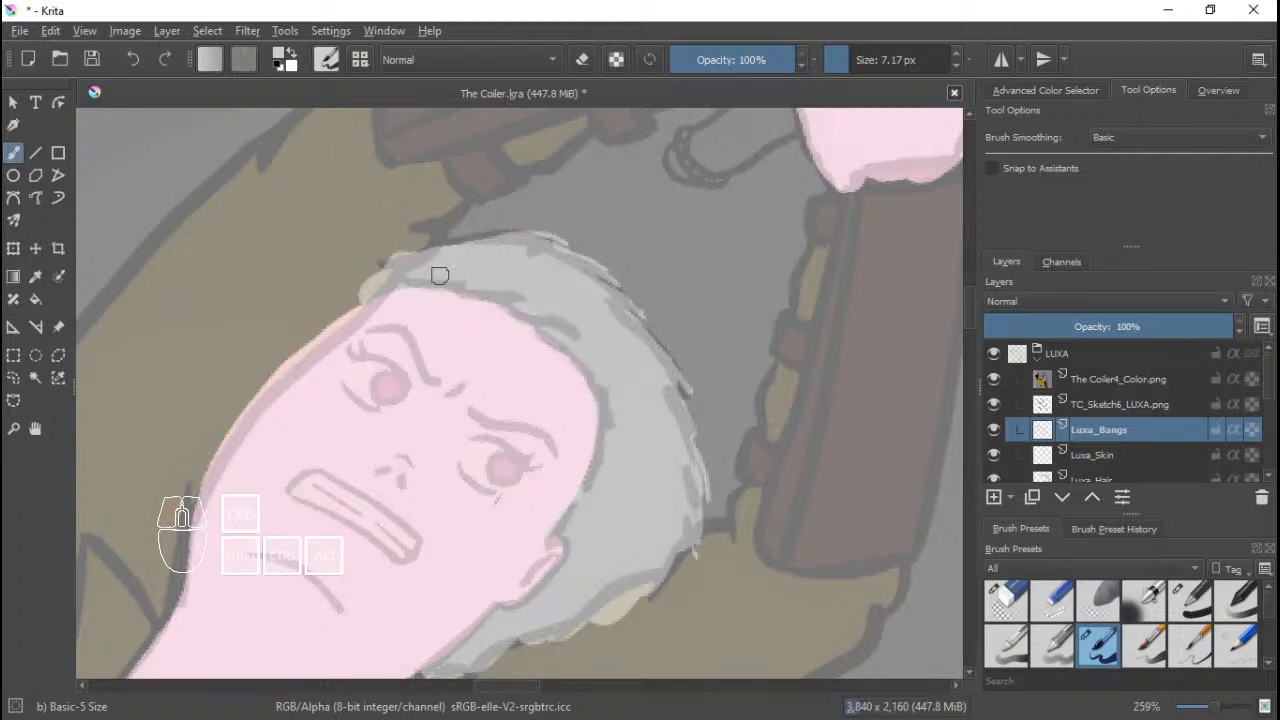
left_click_drag(413, 277, 491, 294)
left_click_drag(590, 361, 596, 376)
left_click_drag(541, 322, 580, 370)
Check the painted hair with The Coiler4_Color.png briefly hidden, show the reference again and save the document.
left_click(995, 382)
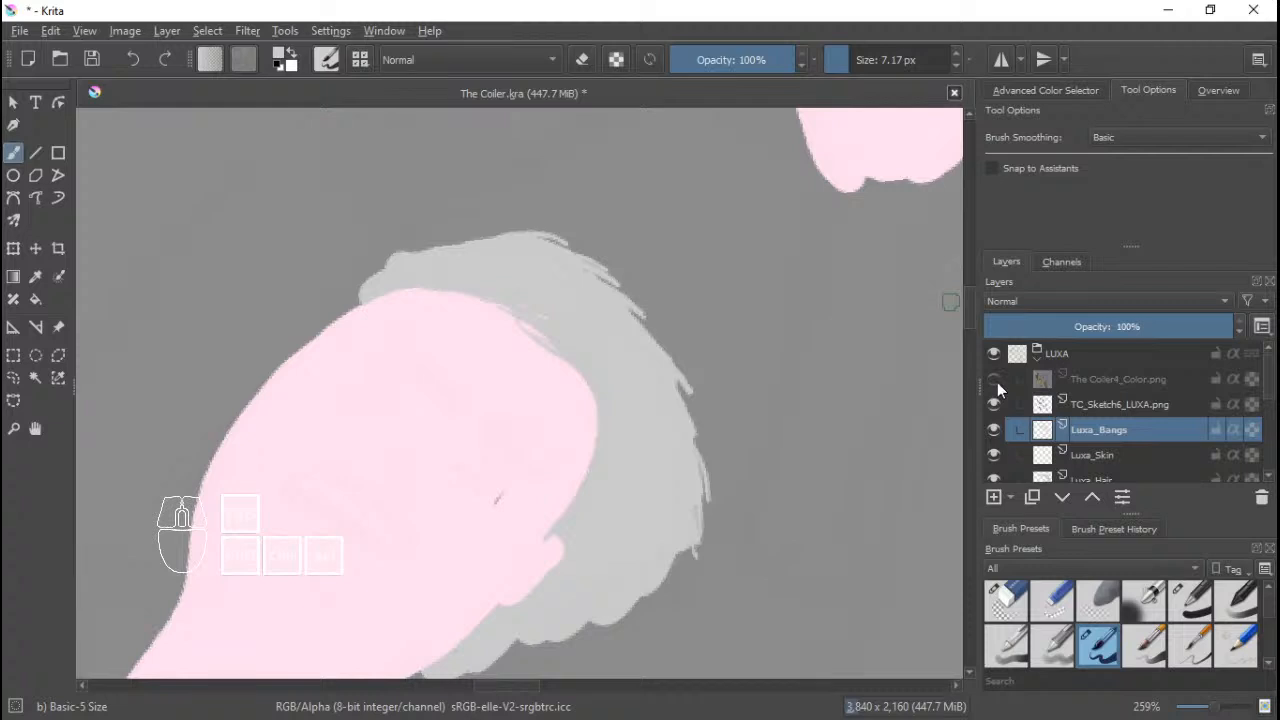
left_click(995, 381)
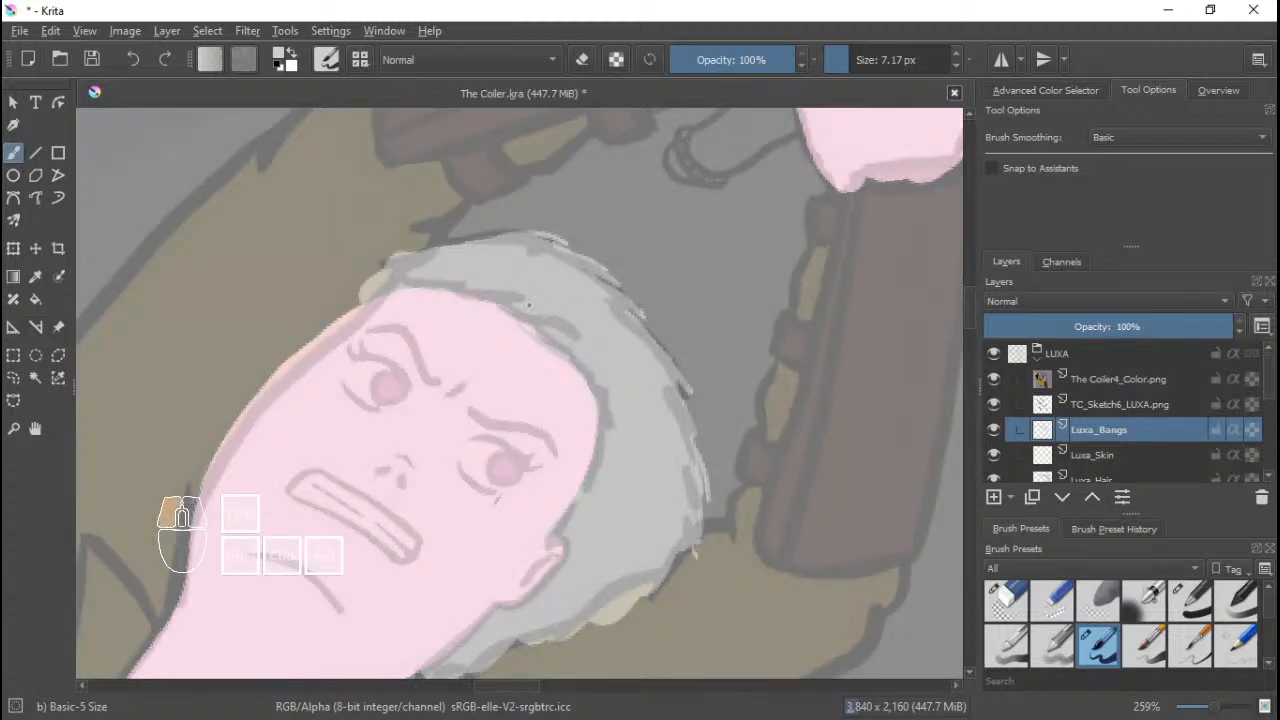
scroll(560, 332, "down", 5)
scroll(567, 323, "down", 3)
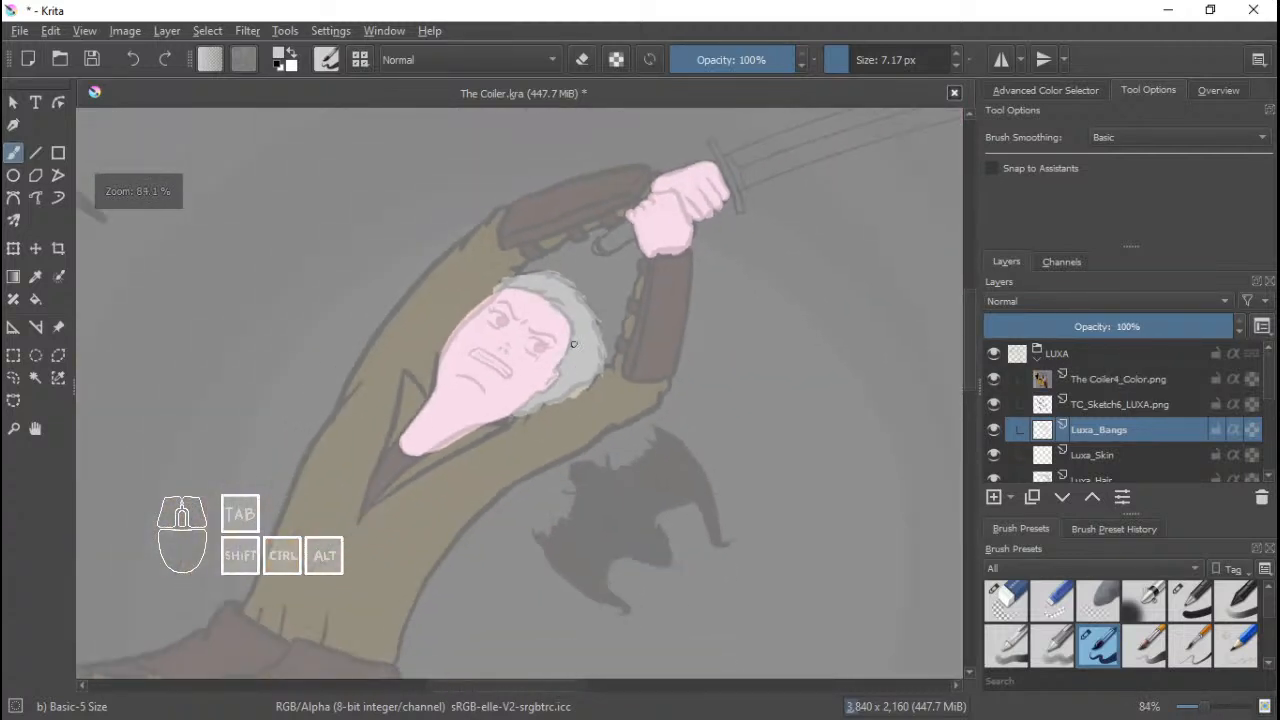
left_click_drag(565, 323, 618, 308)
scroll(640, 302, "up", 2)
scroll(640, 360, "down", 3)
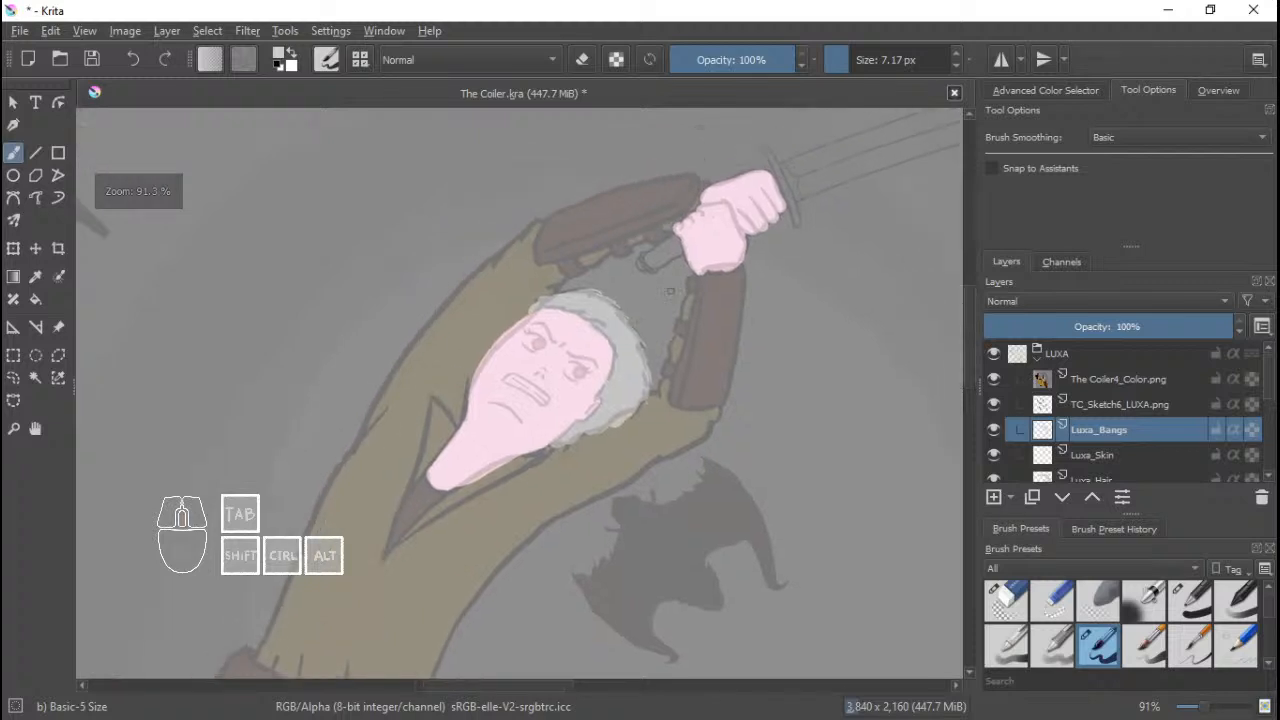
scroll(636, 351, "up", 4)
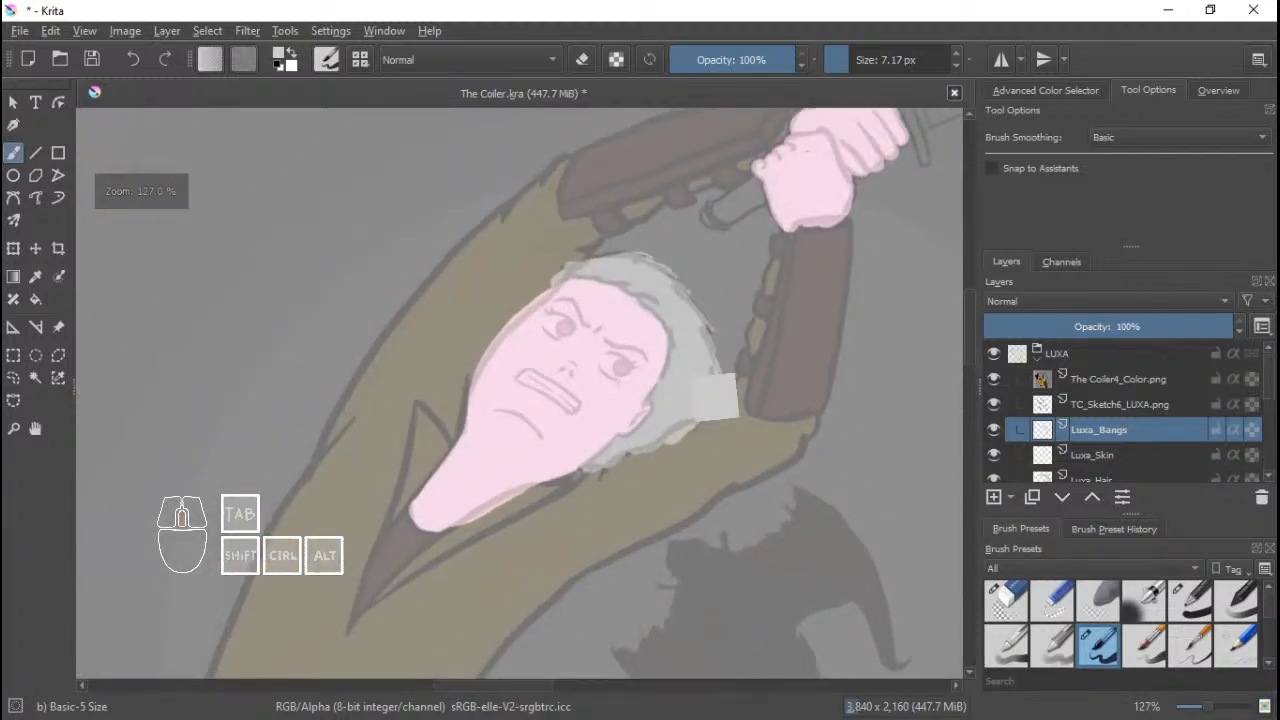
key("ctrl+s")
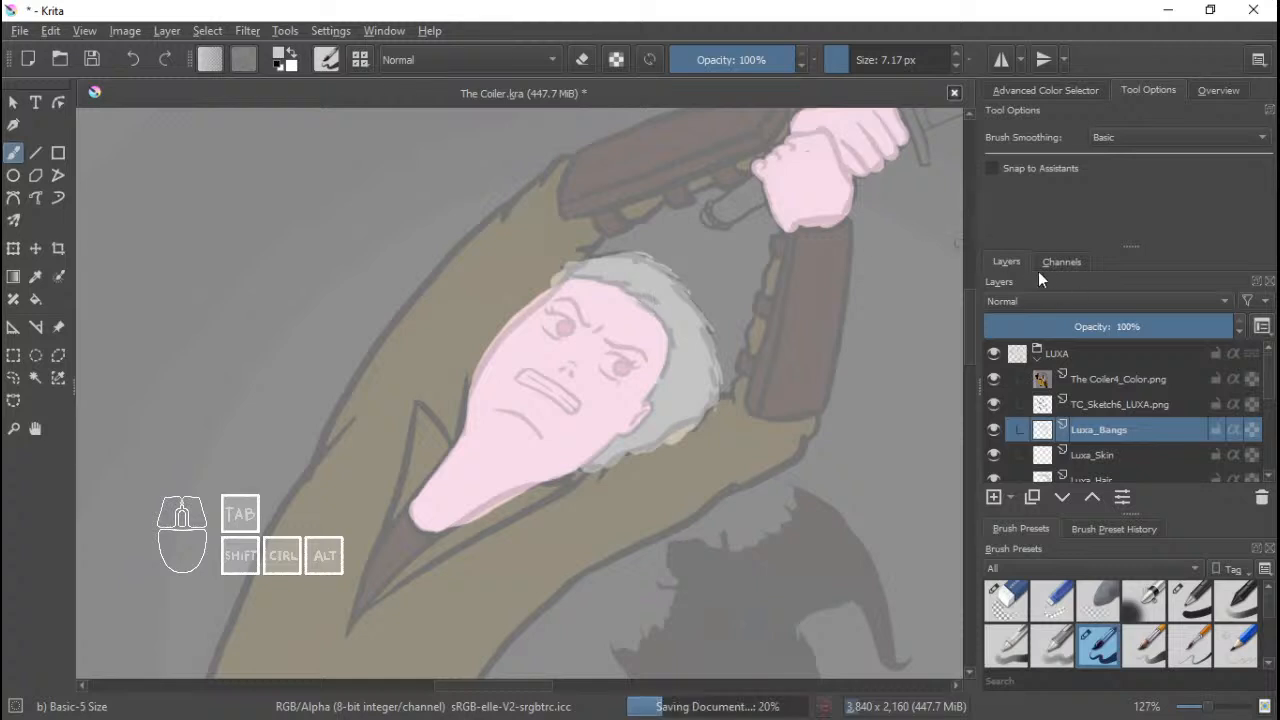
Add a paint layer directly above Luxa_Bangs, name it Luxa_InnerGarments and save the document.
left_click(994, 496)
double_click(1105, 428)
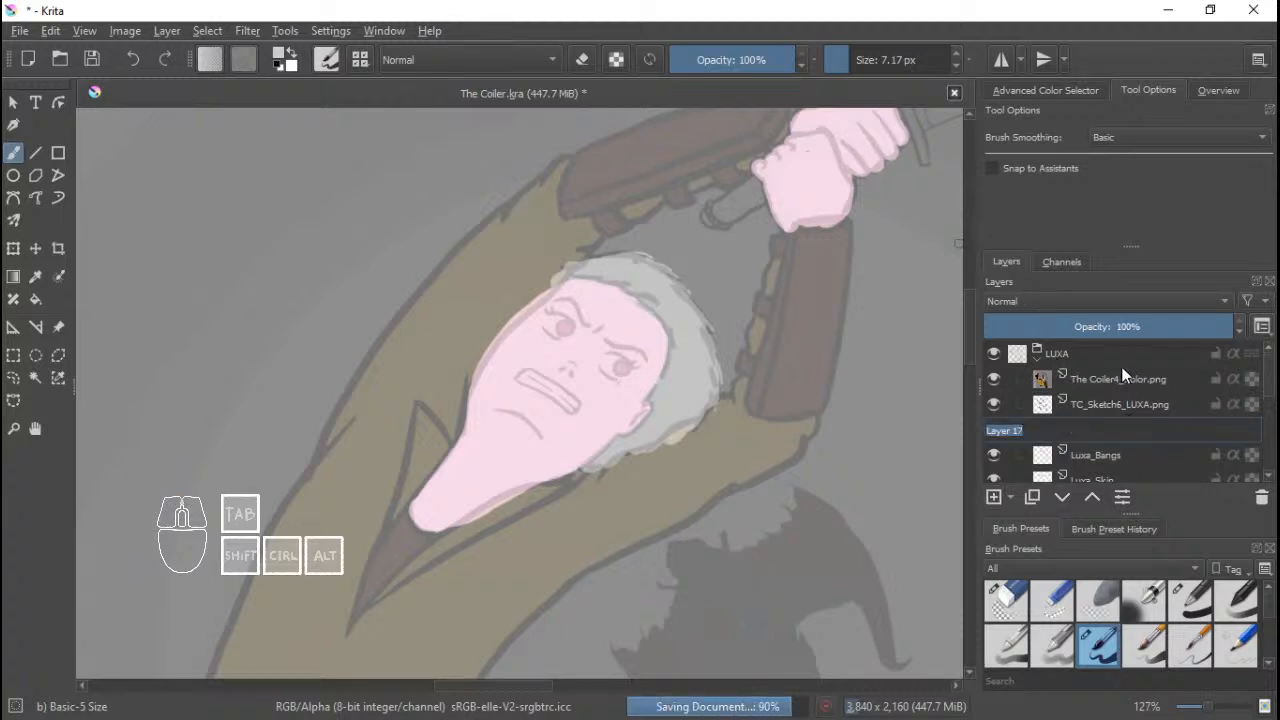
type("Luxa_")
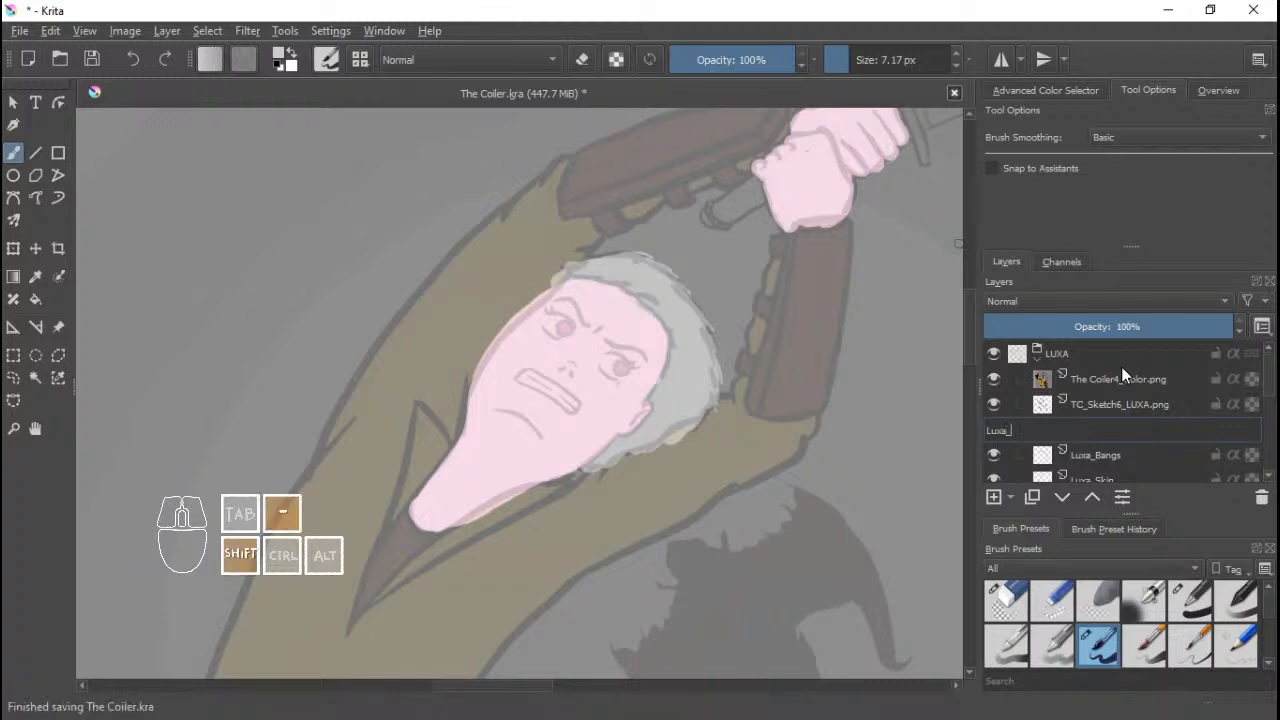
key("shift")
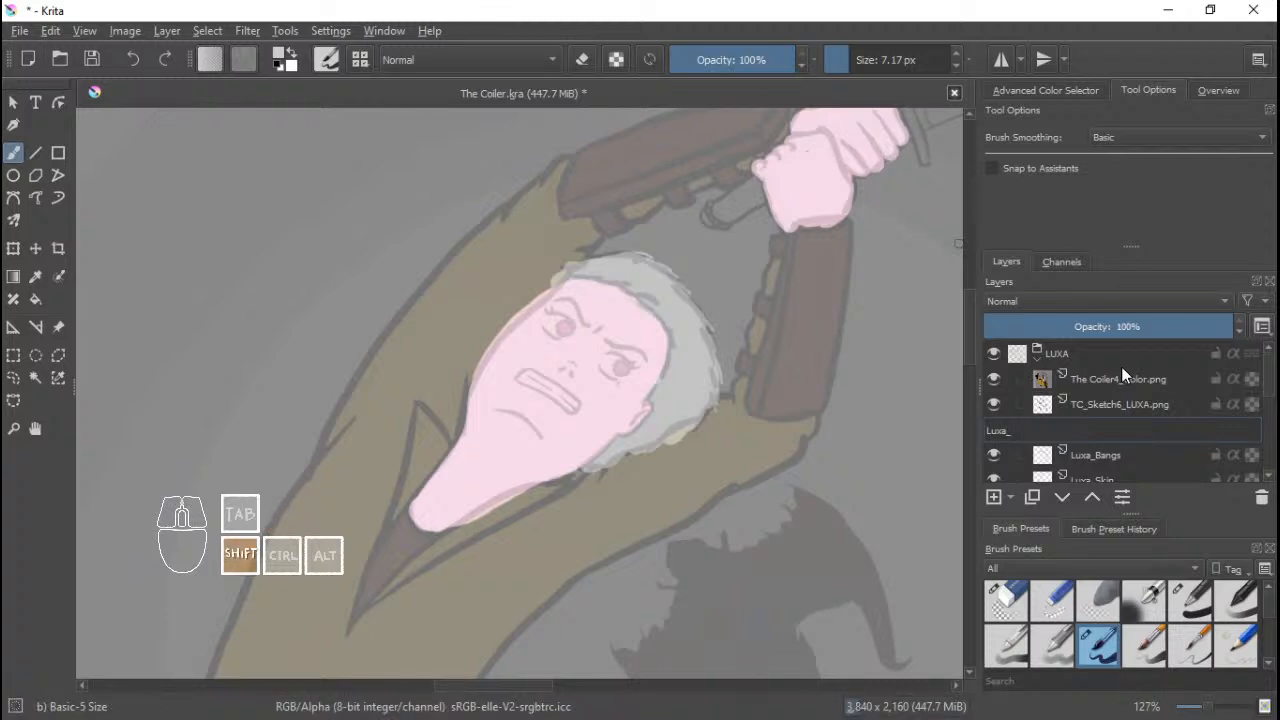
type("Inne")
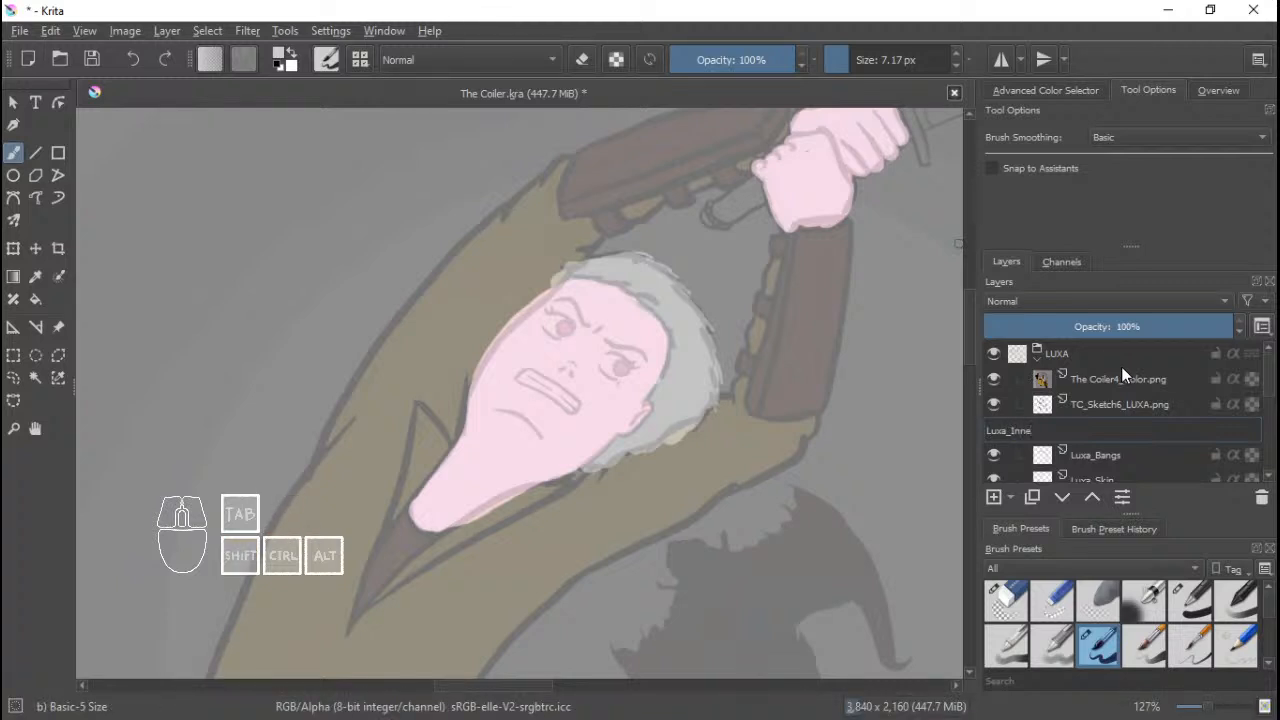
type("rGarments")
key("Return")
scroll(520, 390, "down", 3)
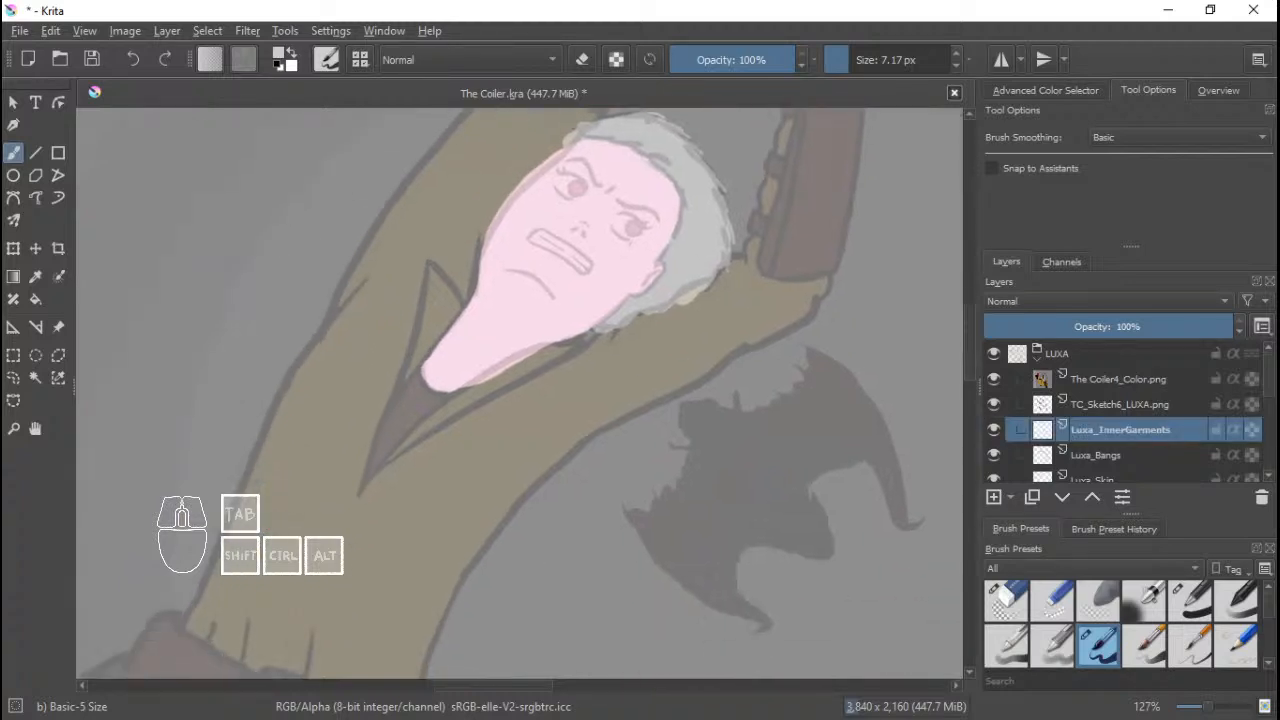
left_click_drag(455, 372, 505, 312)
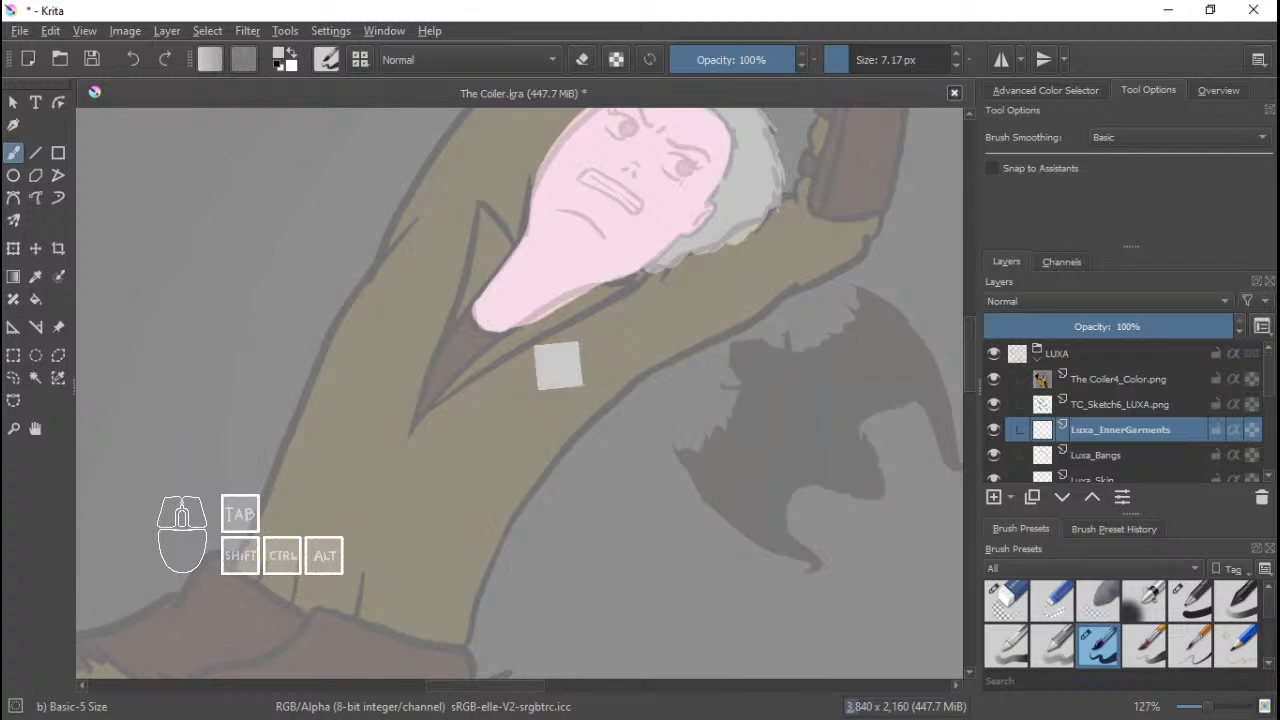
key("ctrl+s")
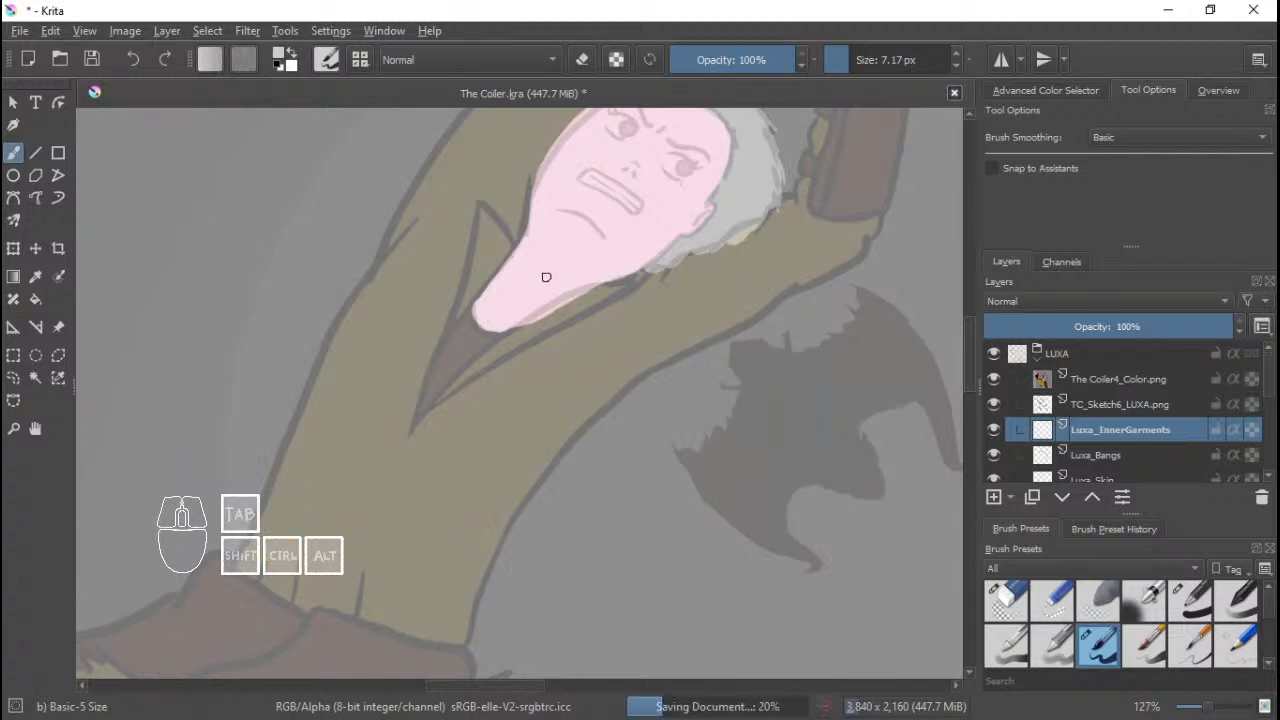
left_click_drag(543, 277, 581, 290)
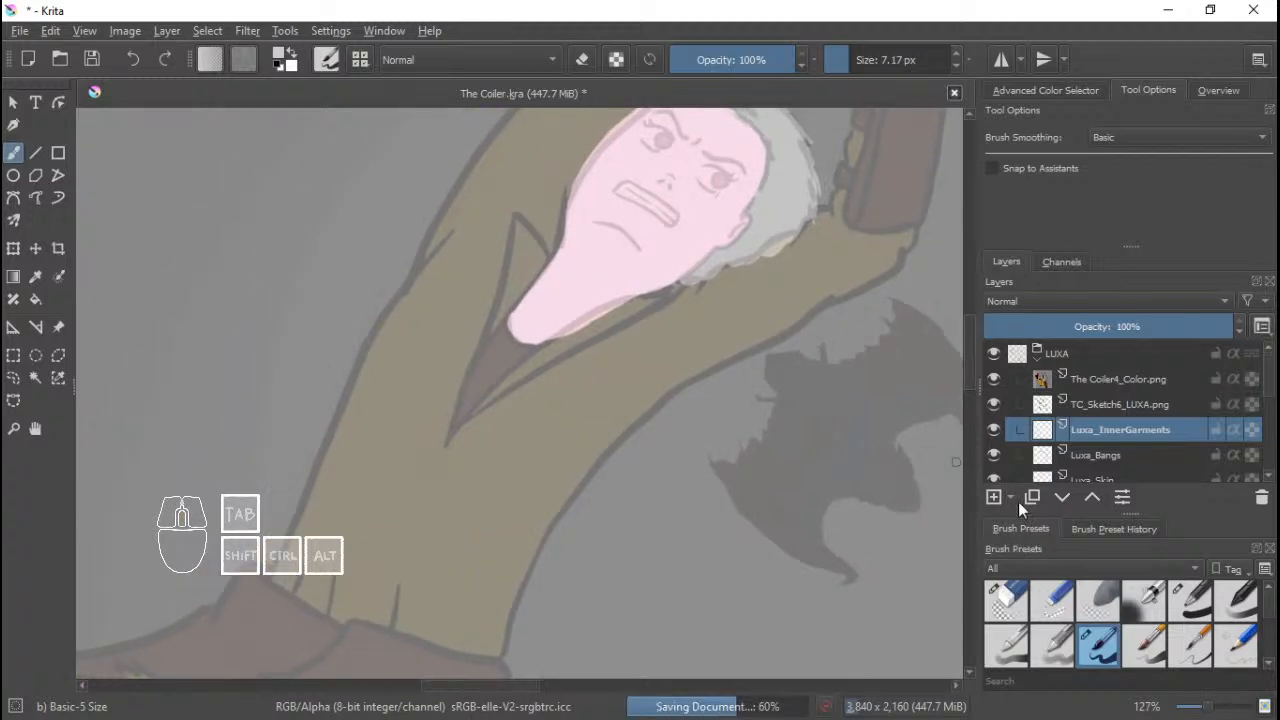
Duplicate the reference layer The Coiler4_Color.png and set the copy's opacity to 100%.
left_click(279, 57)
left_click(843, 577)
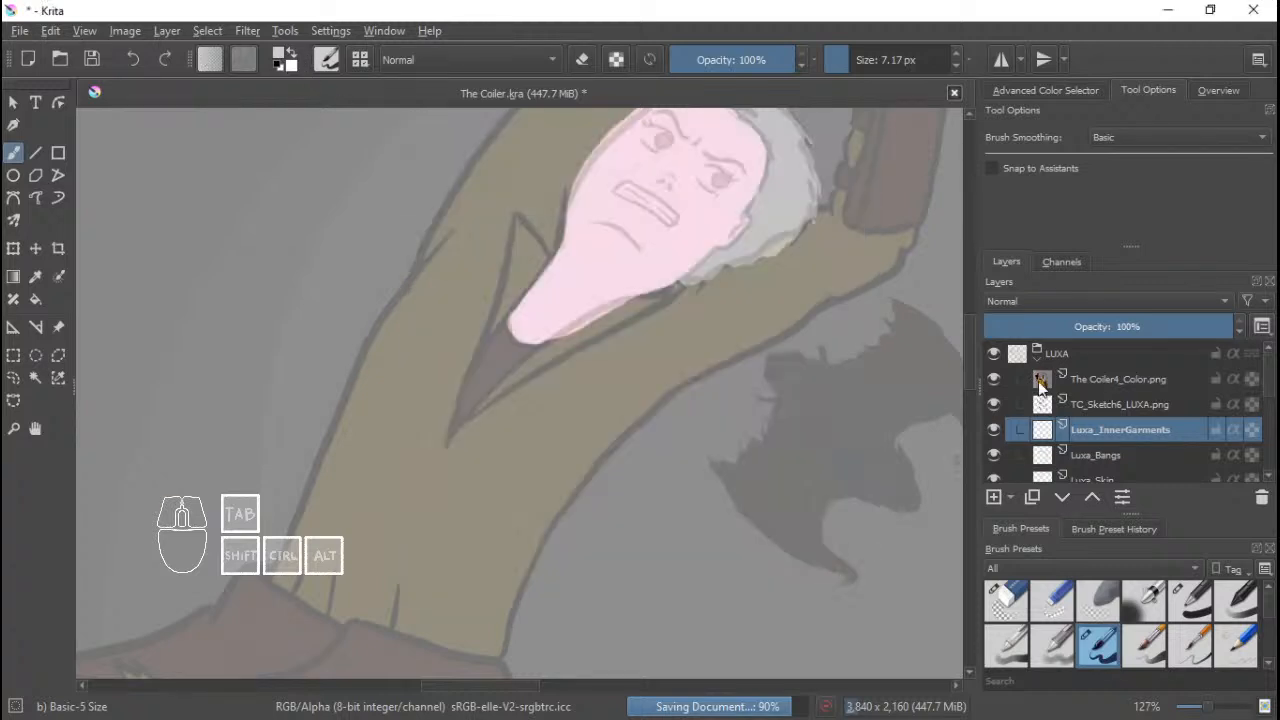
left_click(1080, 378)
right_click(1094, 377)
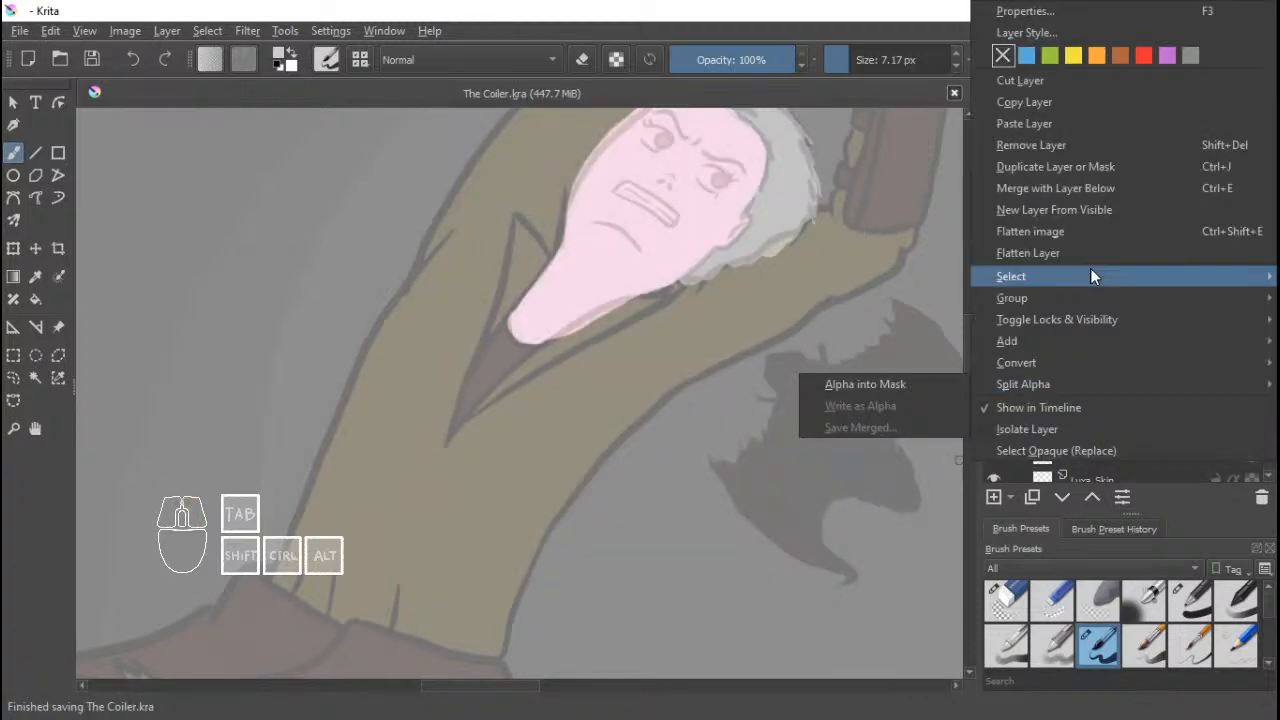
left_click(1085, 165)
left_click_drag(1085, 326, 1230, 326)
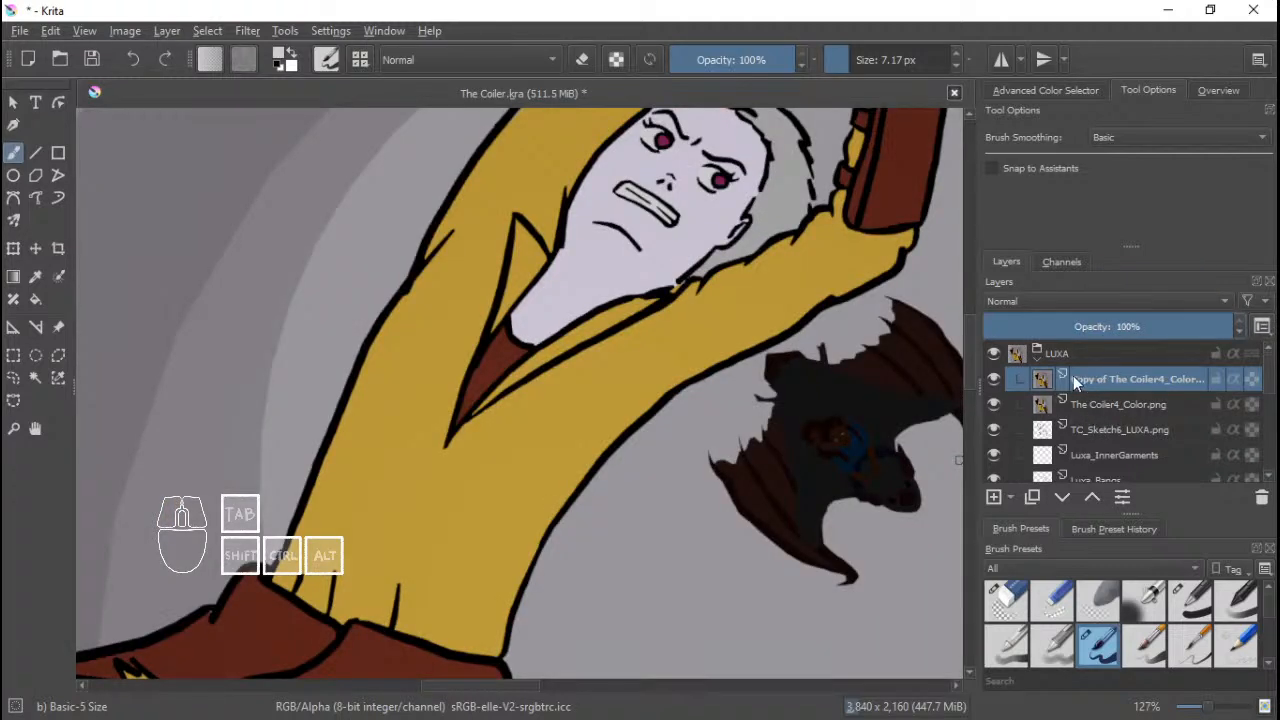
Sample the dark red-brown of the inner garment from the reference copy and hide that copy.
key("ctrl")
left_click(505, 360, "ctrl")
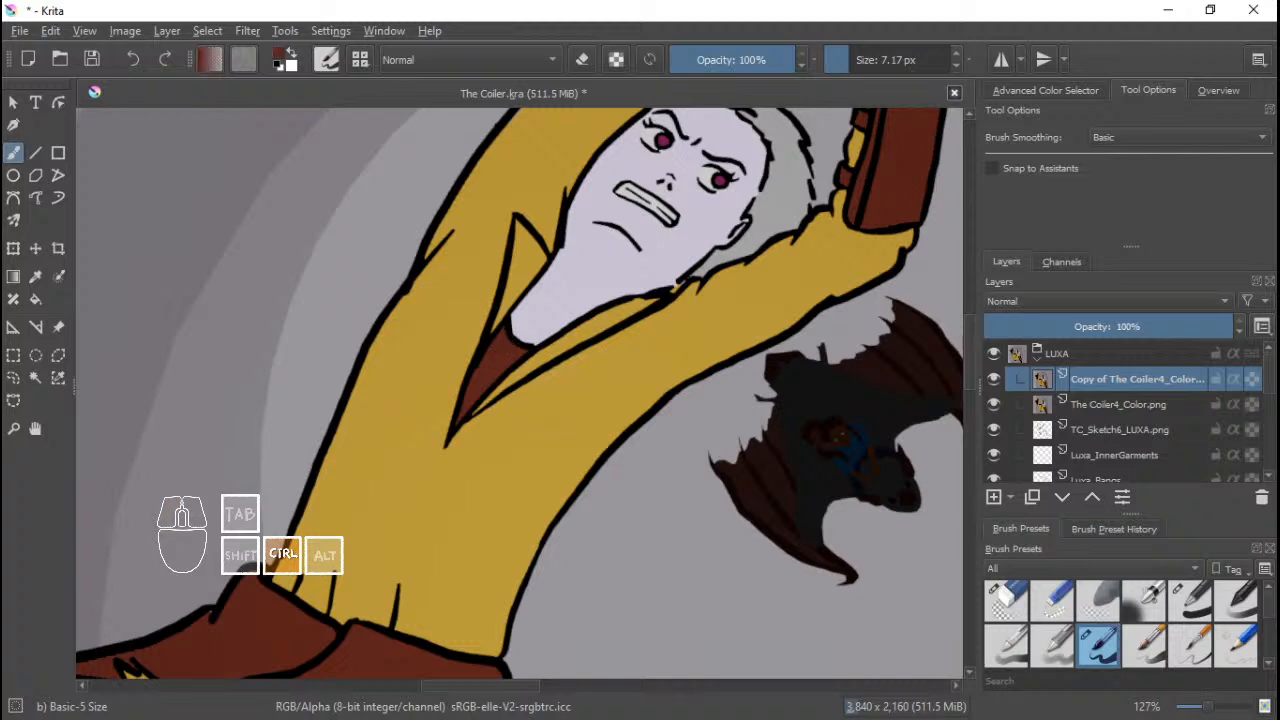
left_click(991, 378)
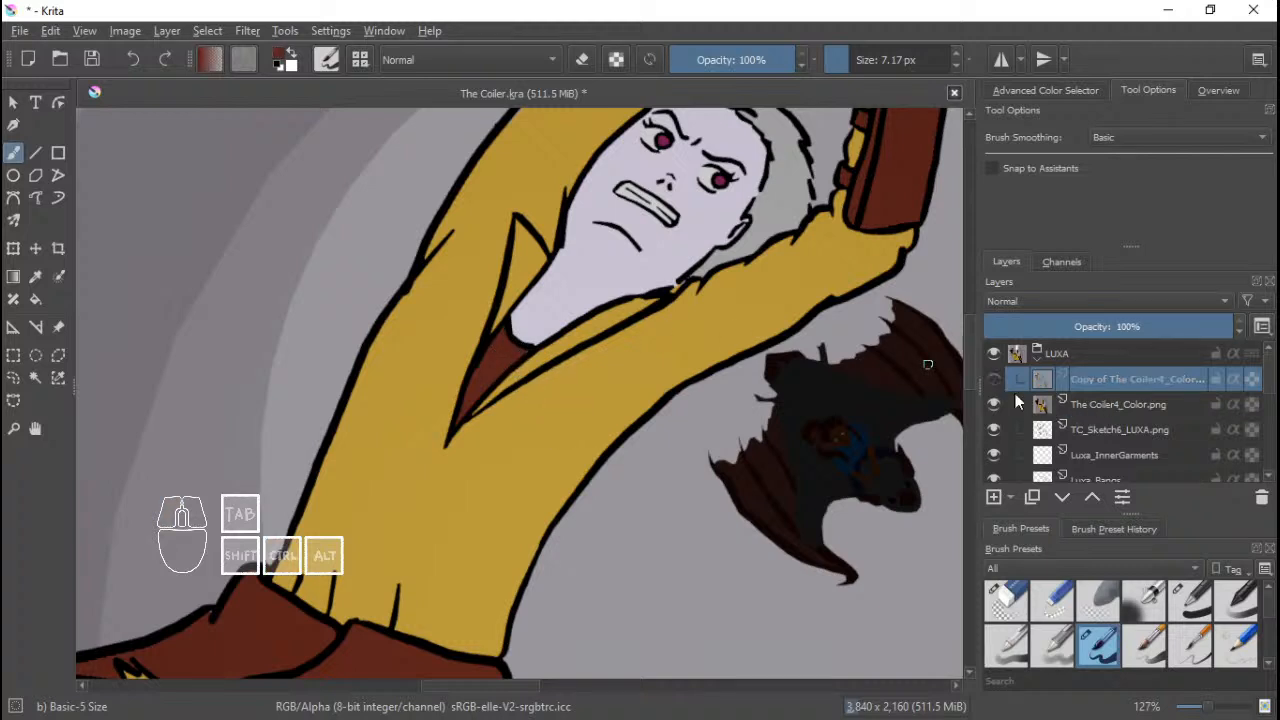
Paint the inner garment's V-shaped area below the neck on Luxa_InnerGarments in the dark red-brown with the Basic-1 brush.
left_click(1100, 430)
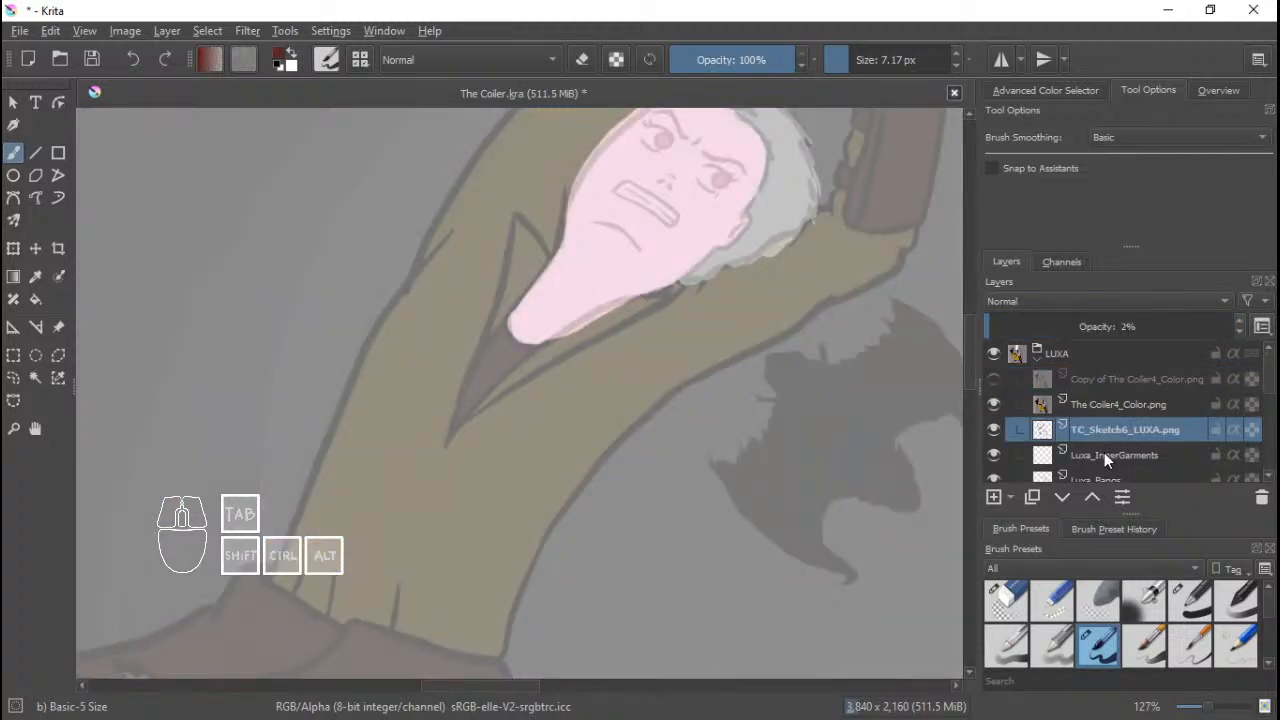
left_click(1104, 456)
scroll(507, 346, "up", 1)
right_click(514, 358)
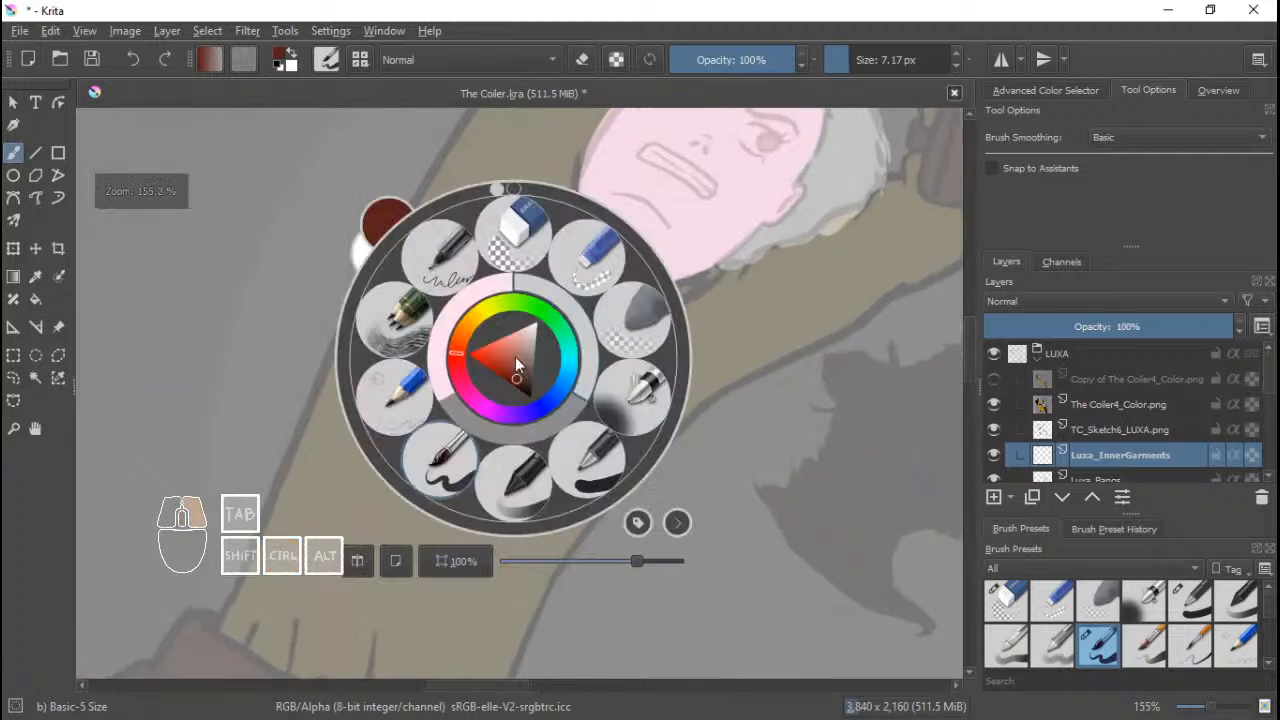
left_click(580, 456)
left_click(588, 427, "ctrl")
scroll(510, 300, "up", 2)
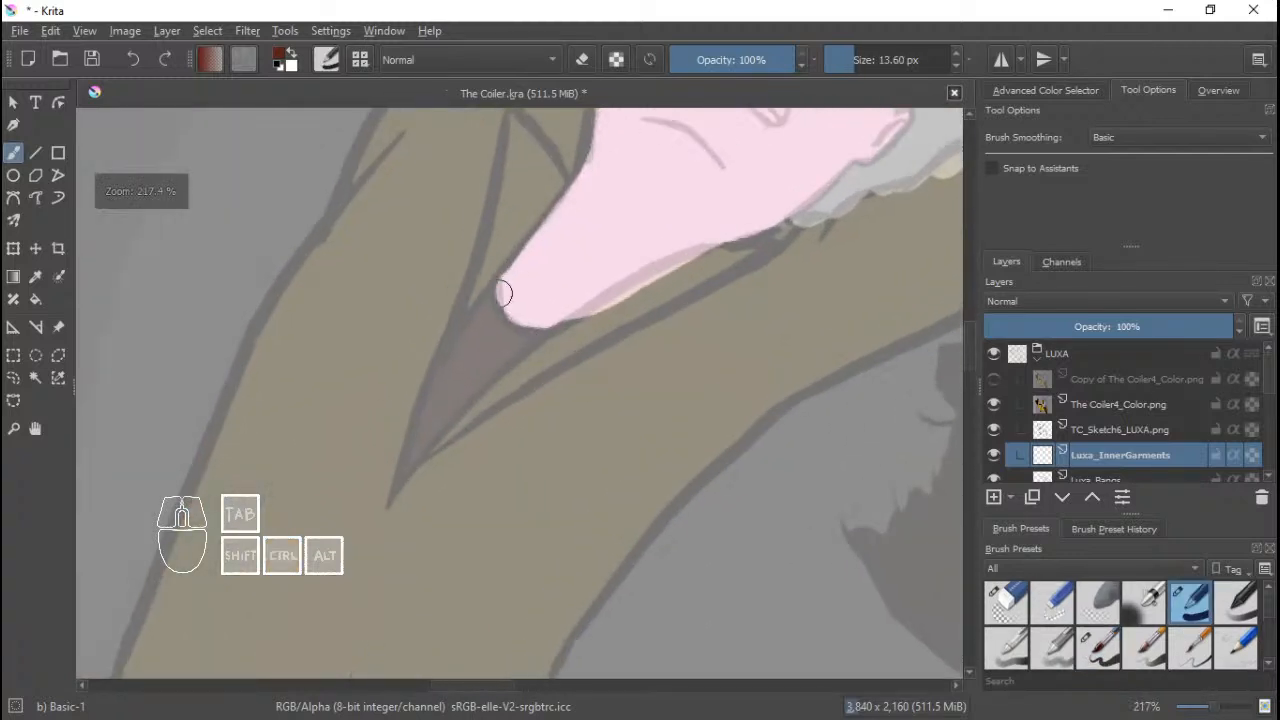
mouse_move(486, 272)
left_mouse_down()
mouse_move(484, 297)
mouse_move(510, 332)
mouse_move(557, 340)
left_mouse_up()
mouse_move(481, 304)
left_mouse_down()
mouse_move(400, 492)
mouse_move(520, 350)
mouse_move(474, 357)
mouse_move(484, 285)
mouse_move(406, 440)
mouse_move(400, 484)
mouse_move(529, 363)
mouse_move(466, 294)
mouse_move(440, 379)
mouse_move(444, 365)
left_mouse_up()
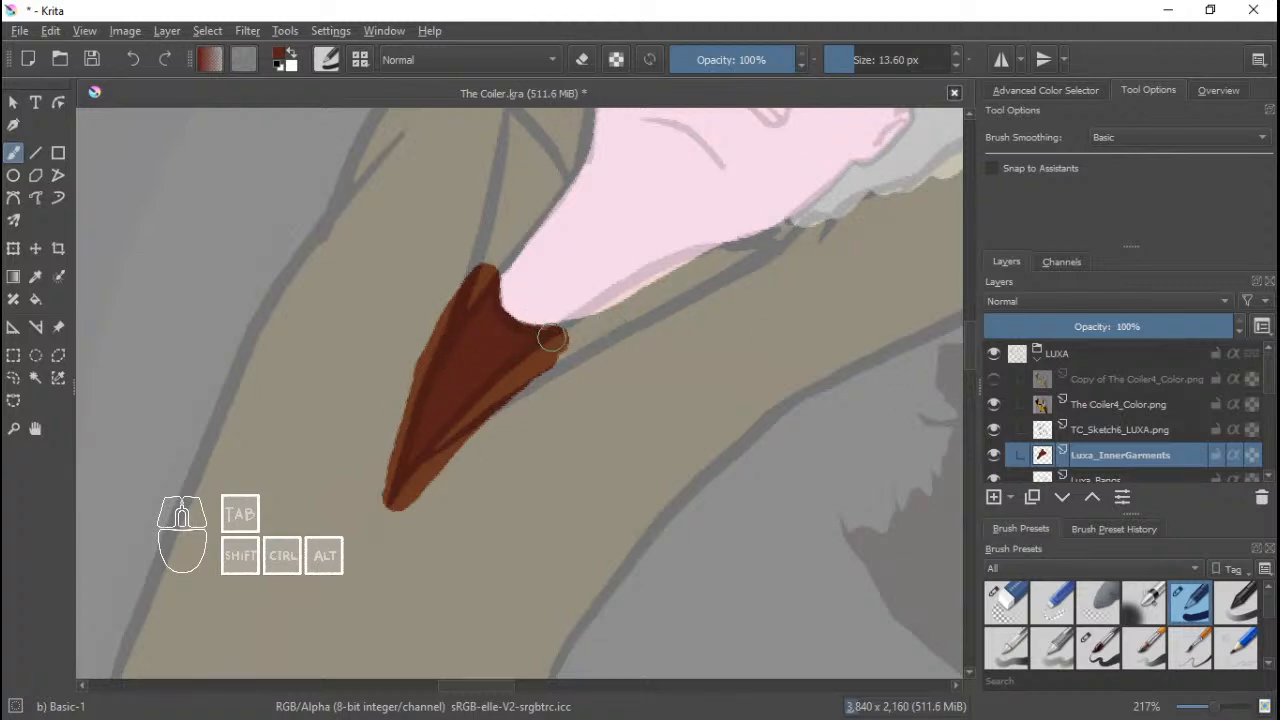
mouse_move(541, 342)
left_mouse_down()
mouse_move(576, 338)
mouse_move(556, 340)
mouse_move(534, 389)
mouse_move(552, 359)
mouse_move(506, 396)
left_mouse_up()
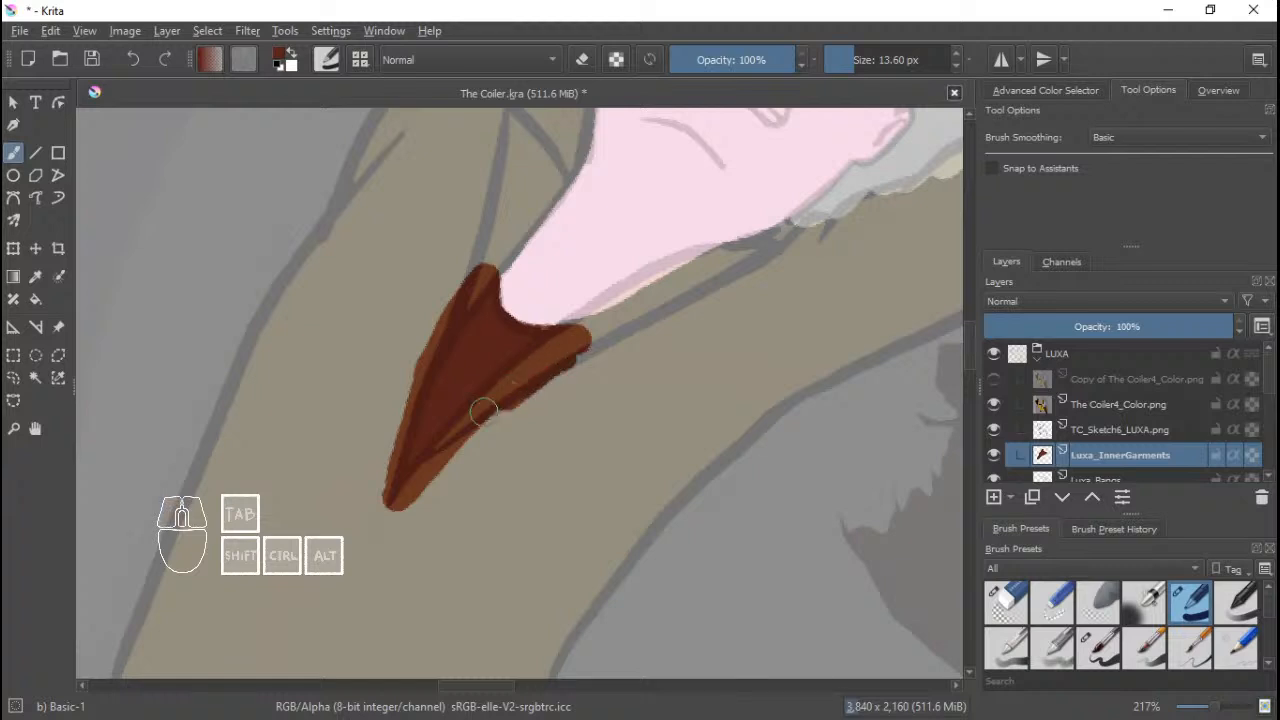
left_click_drag(580, 250, 588, 332)
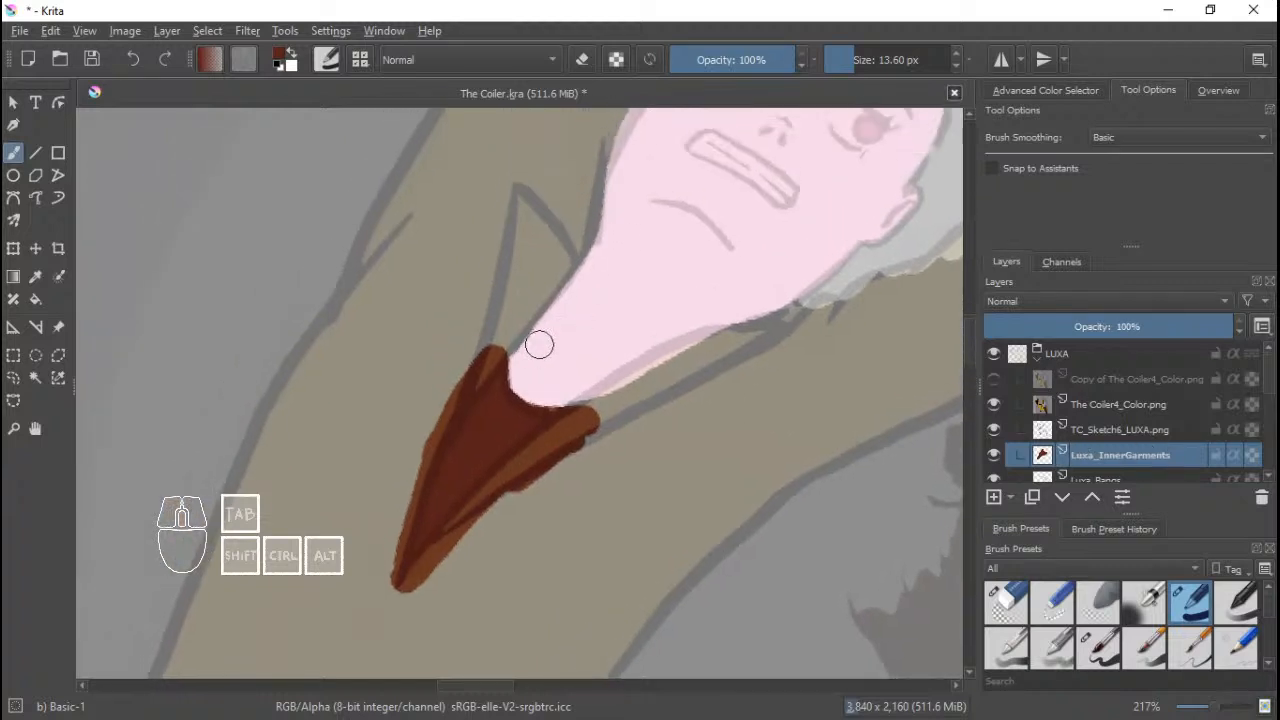
mouse_move(683, 227)
left_mouse_down()
mouse_move(603, 306)
mouse_move(617, 322)
mouse_move(676, 275)
left_mouse_up()
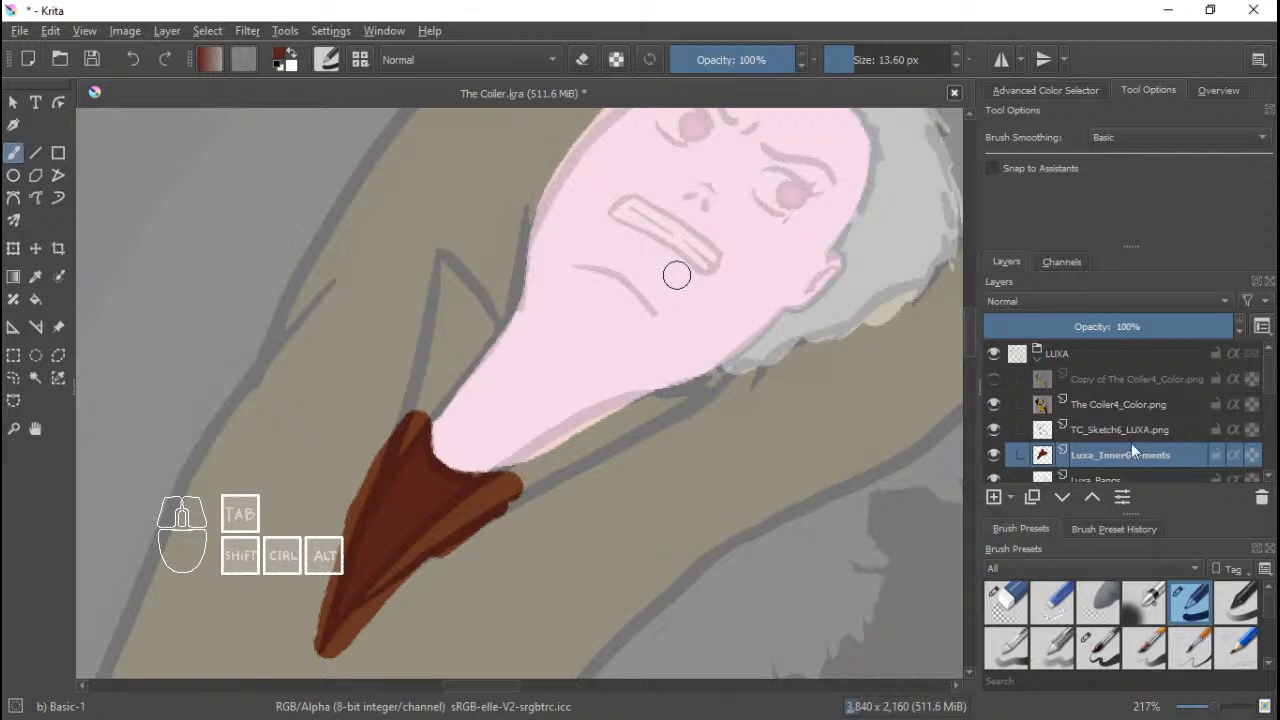
Add a new layer above Luxa_InnerGarments and name it Luxa_Clothes_Top.
left_click(993, 497)
double_click(1108, 456)
type("Luxa_")
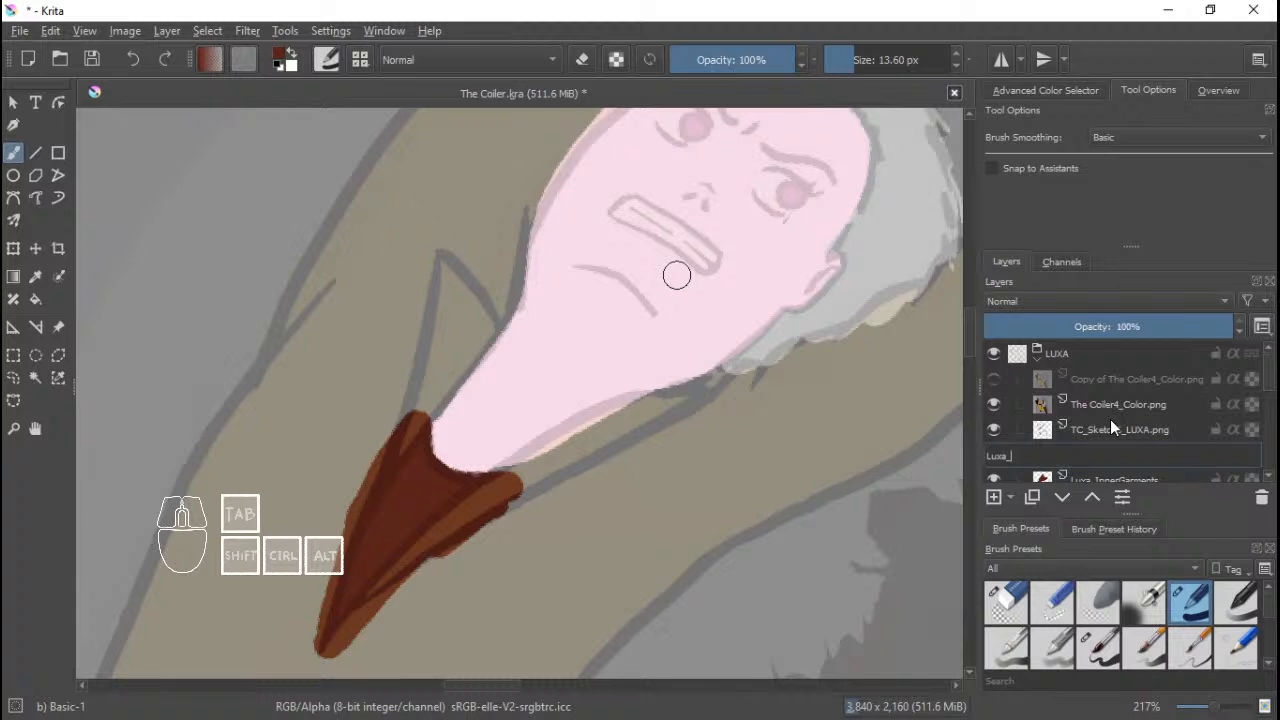
type("Top")
key("Return")
key("shift")
type("Ga")
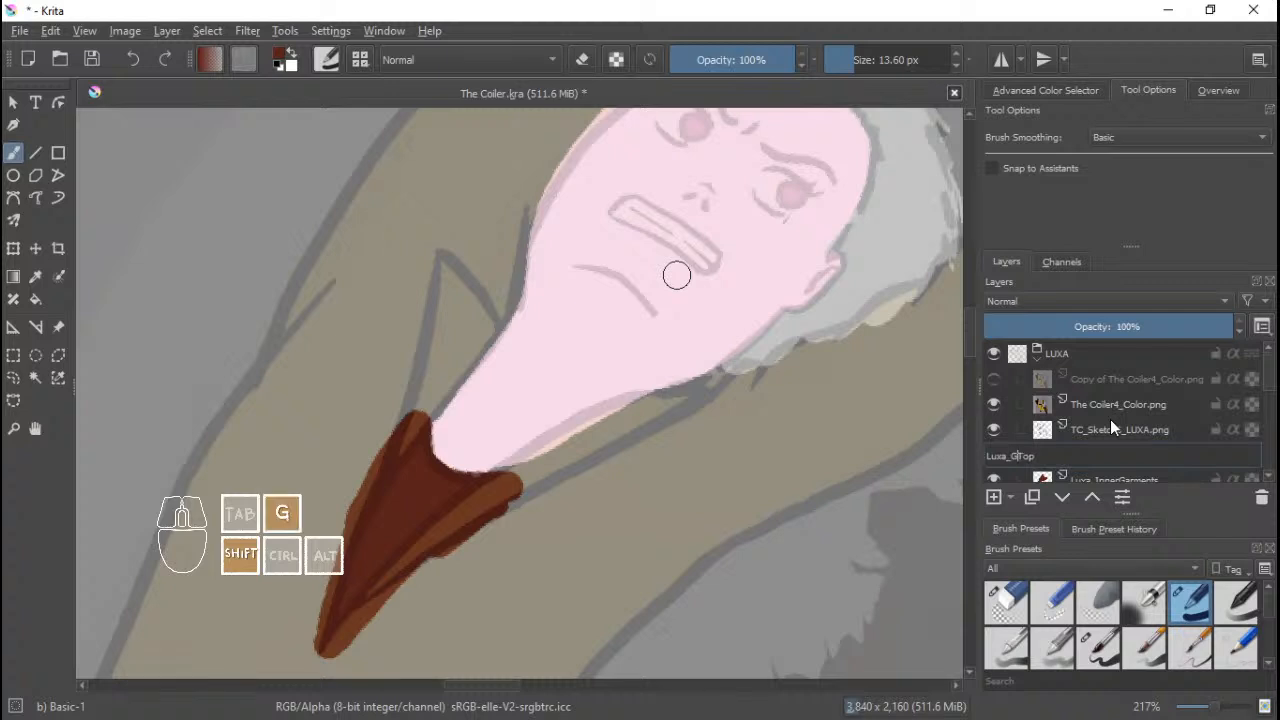
key("Left")
key("BackSpace")
key("BackSpace")
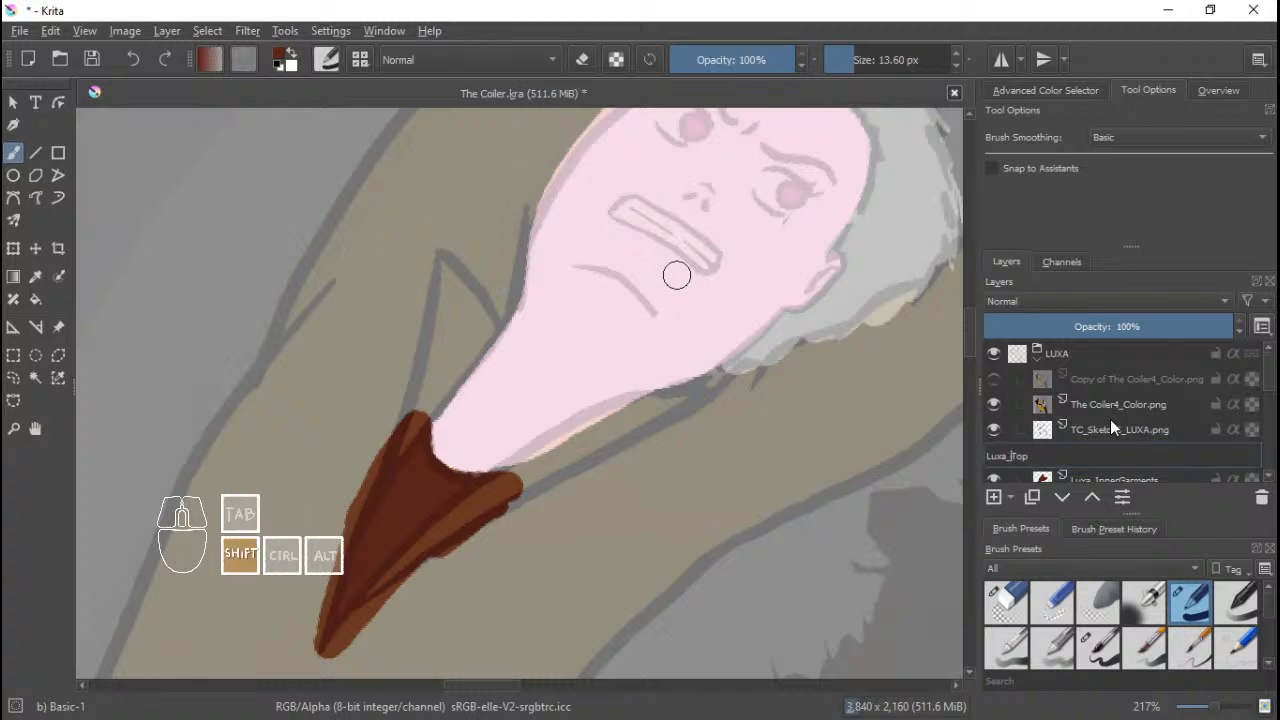
type("Clothe")
type("s_")
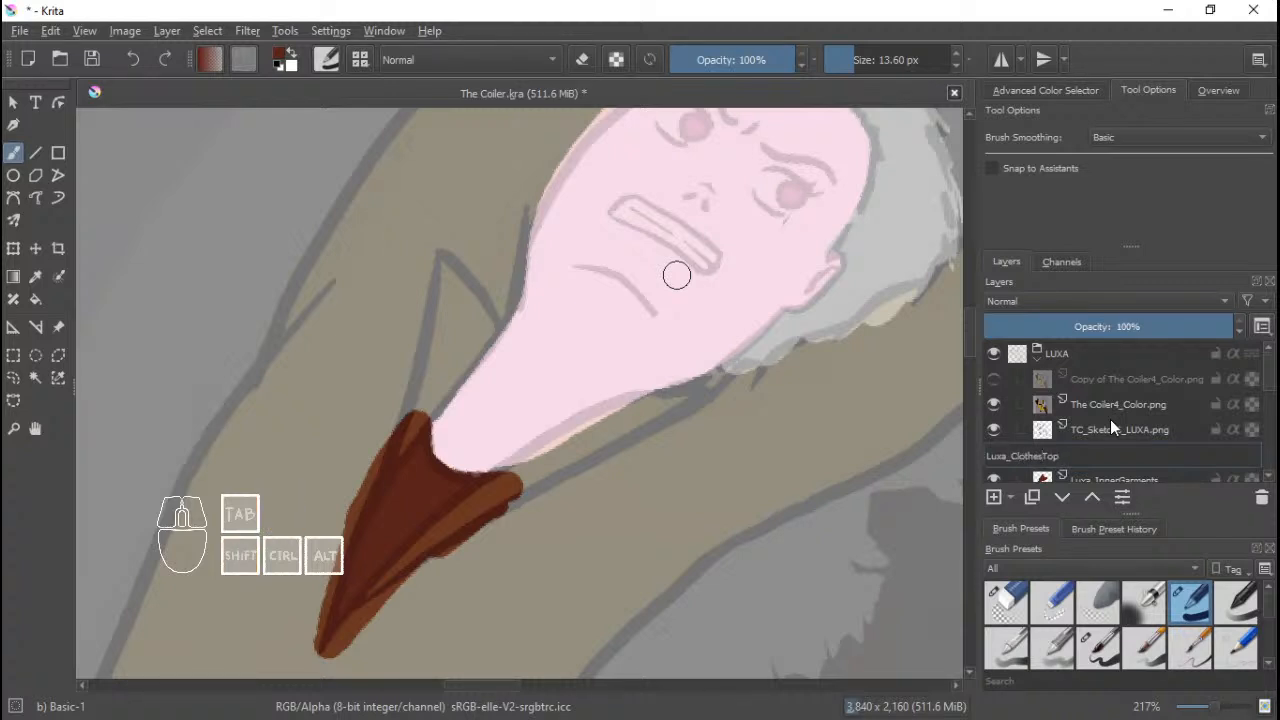
key("Return")
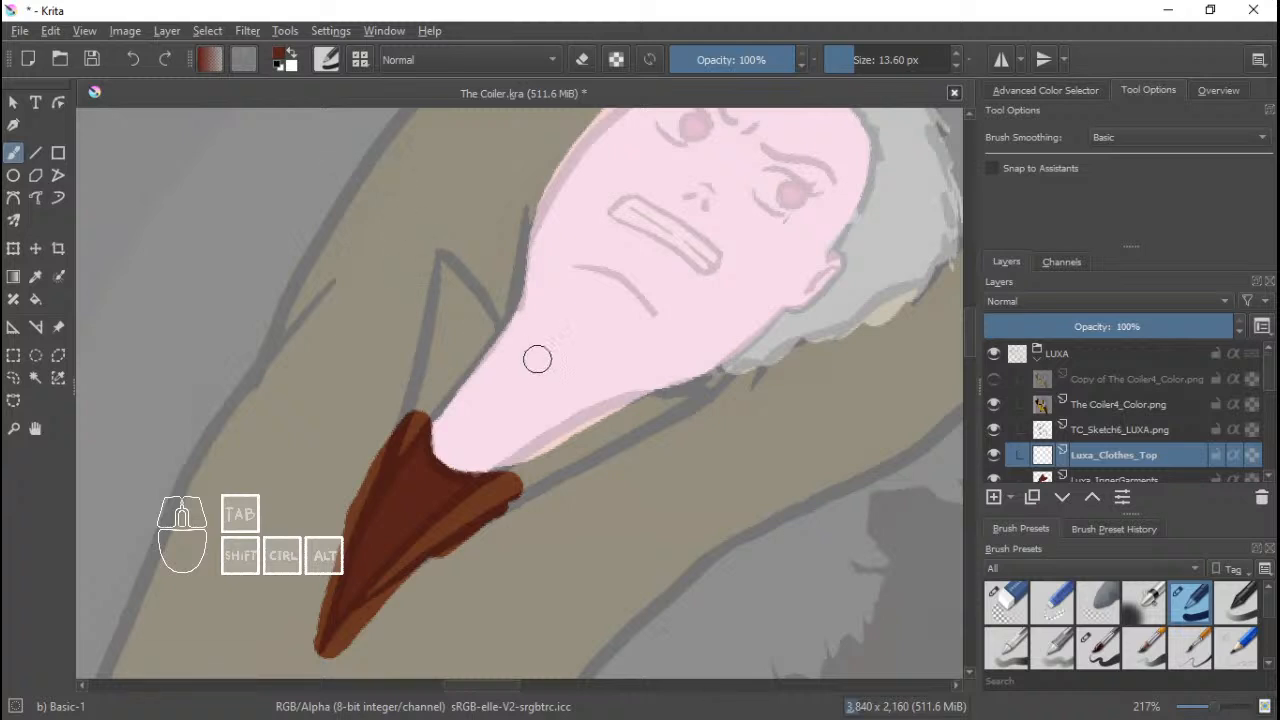
Save the document and undo the stray brush mark made on the jacket.
left_click_drag(537, 360, 551, 337)
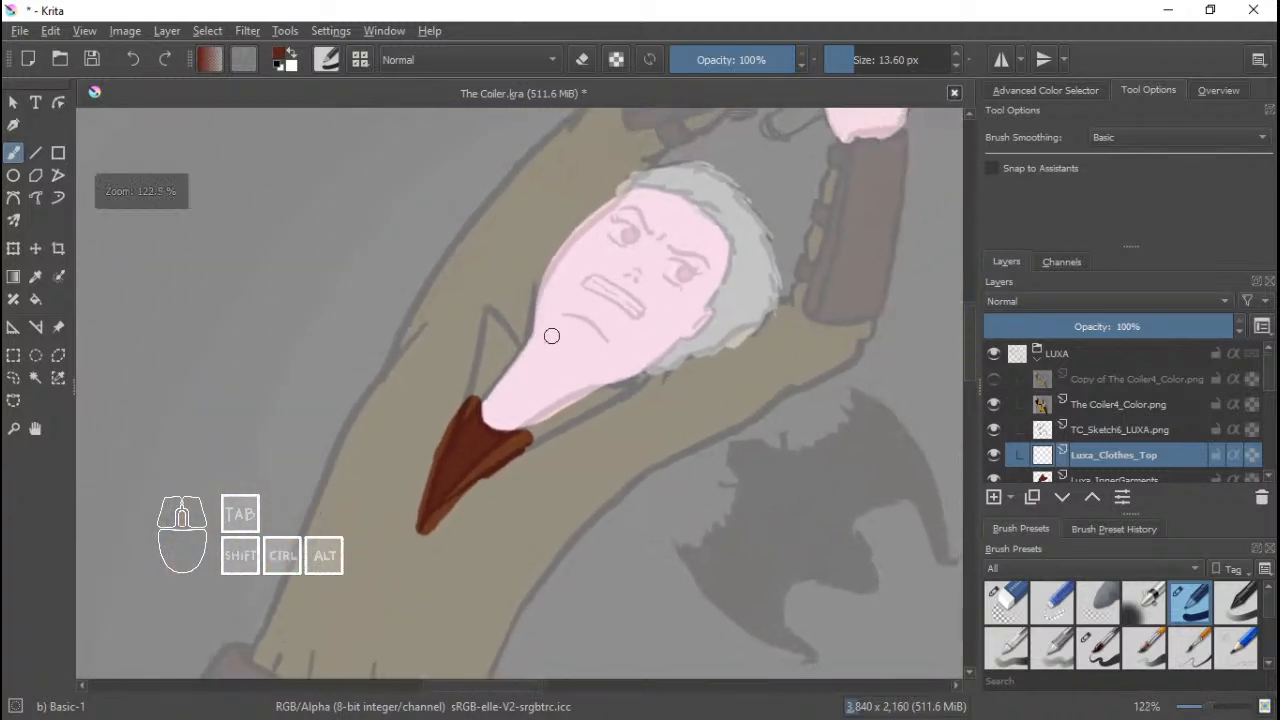
mouse_move(546, 386)
left_mouse_down()
mouse_move(537, 437)
mouse_move(570, 421)
mouse_move(558, 387)
mouse_move(516, 365)
mouse_move(517, 351)
mouse_move(542, 366)
left_mouse_up()
key("ctrl+s")
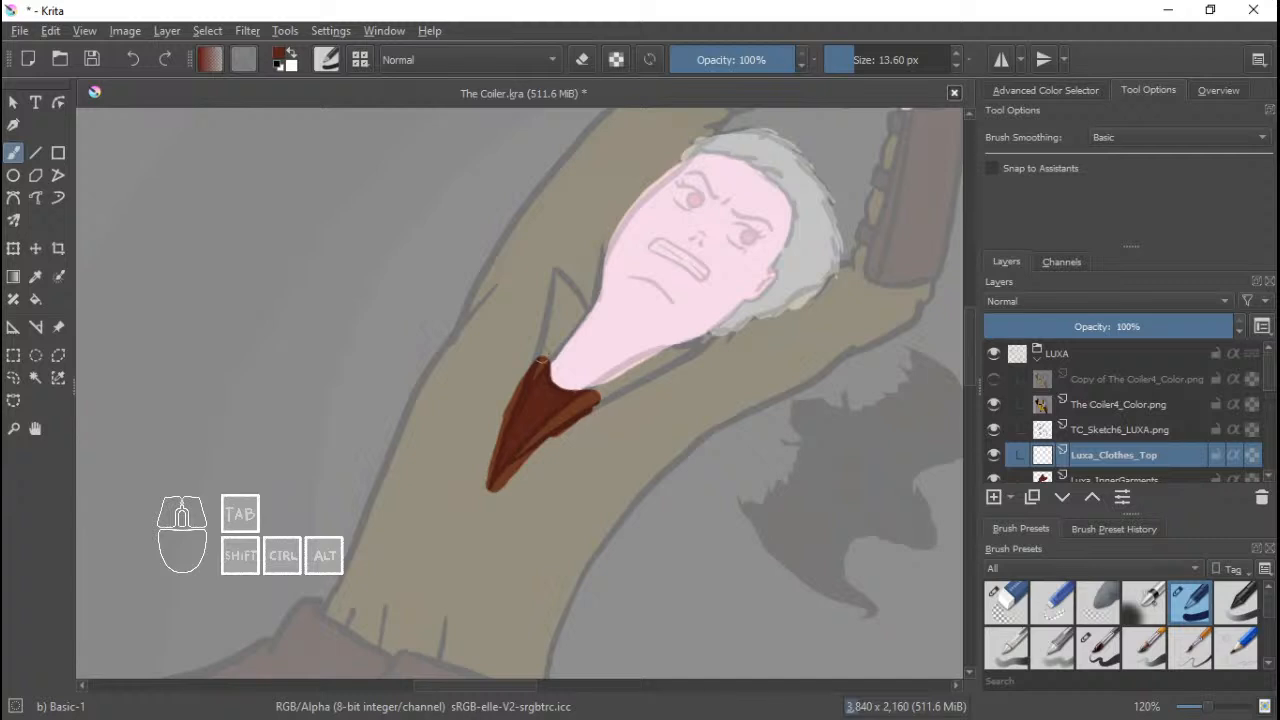
left_click_drag(546, 346, 552, 329)
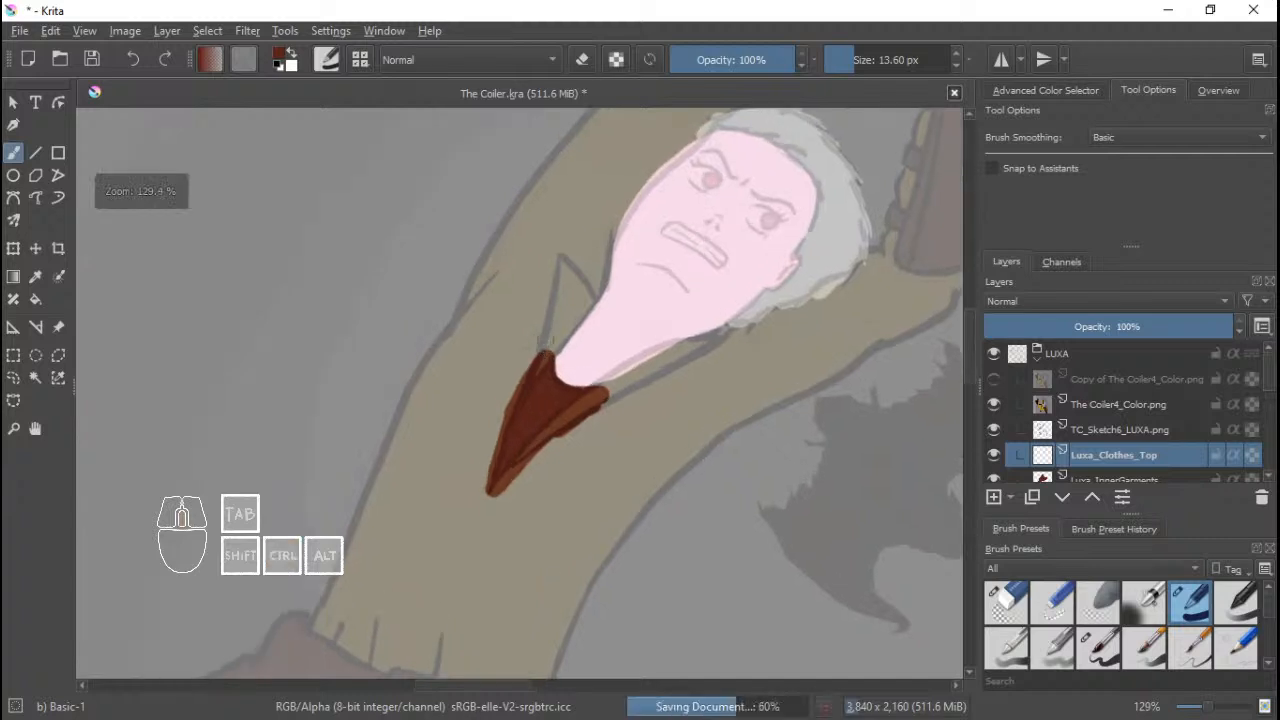
left_click(501, 293)
key("ctrl+z")
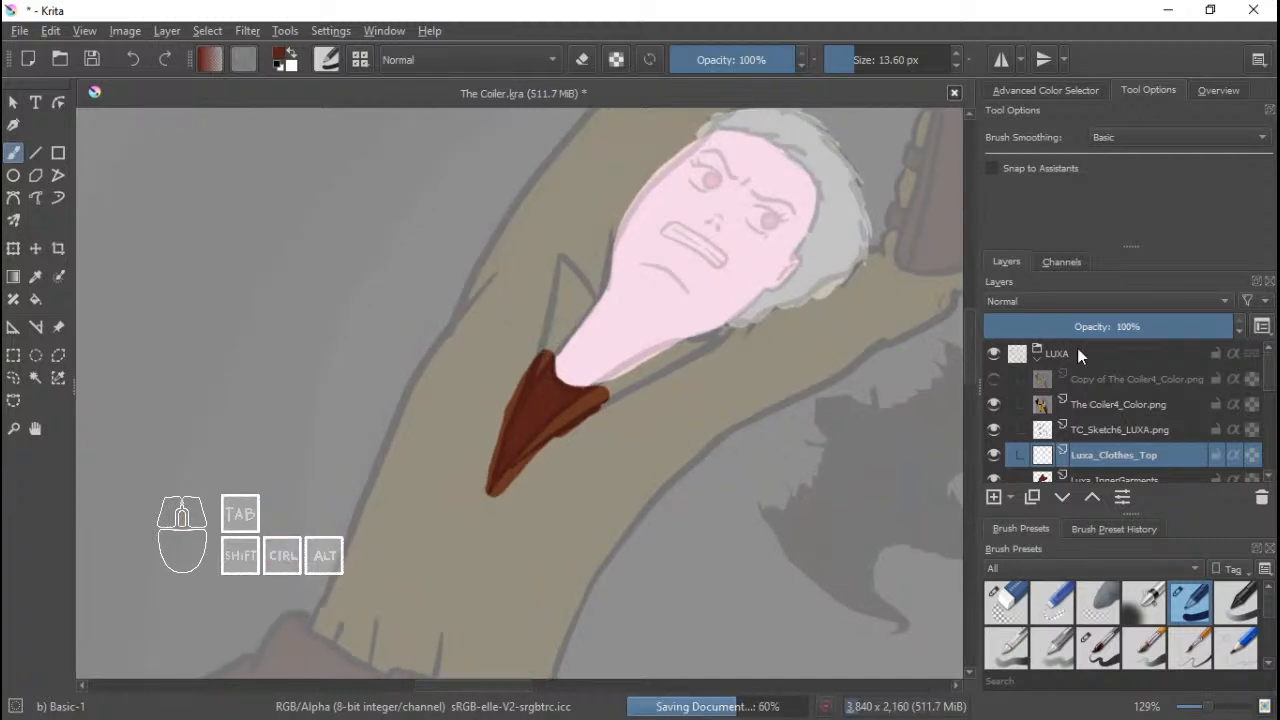
Show the reference copy, sample the jacket's mustard yellow from it, and hide the copy again.
left_click(993, 379)
left_click(1088, 377)
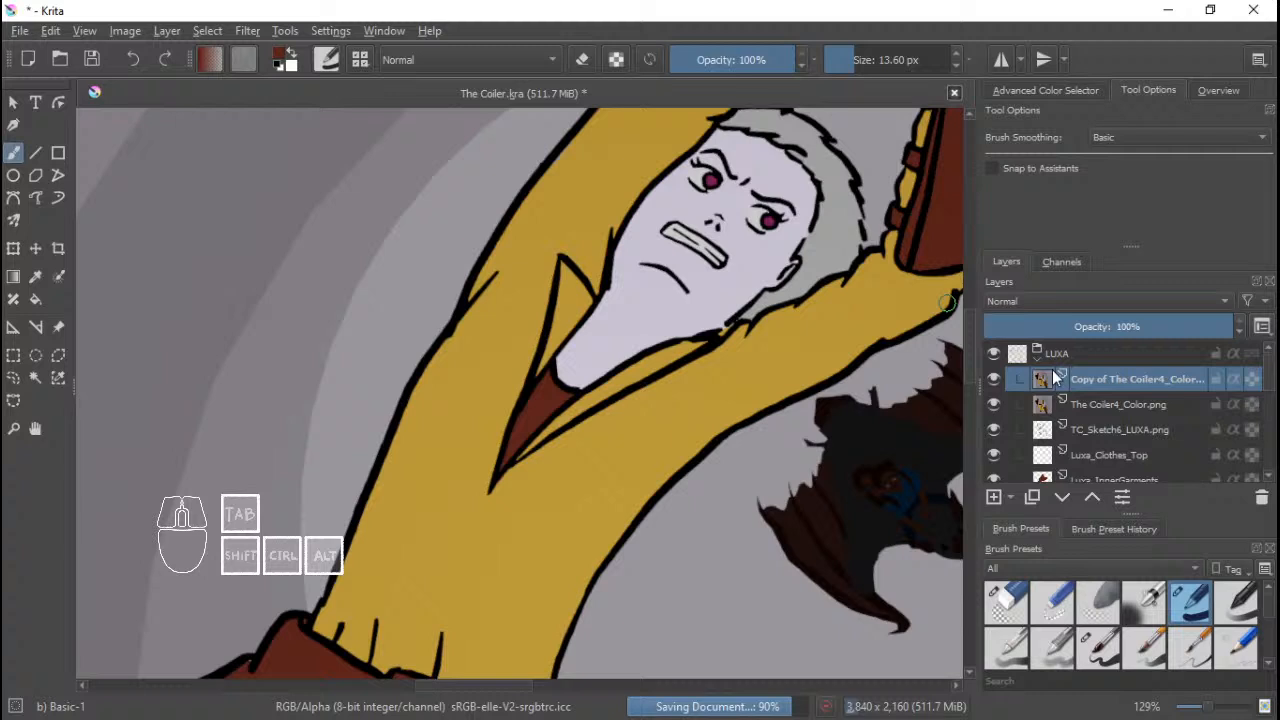
left_click(528, 364, "ctrl")
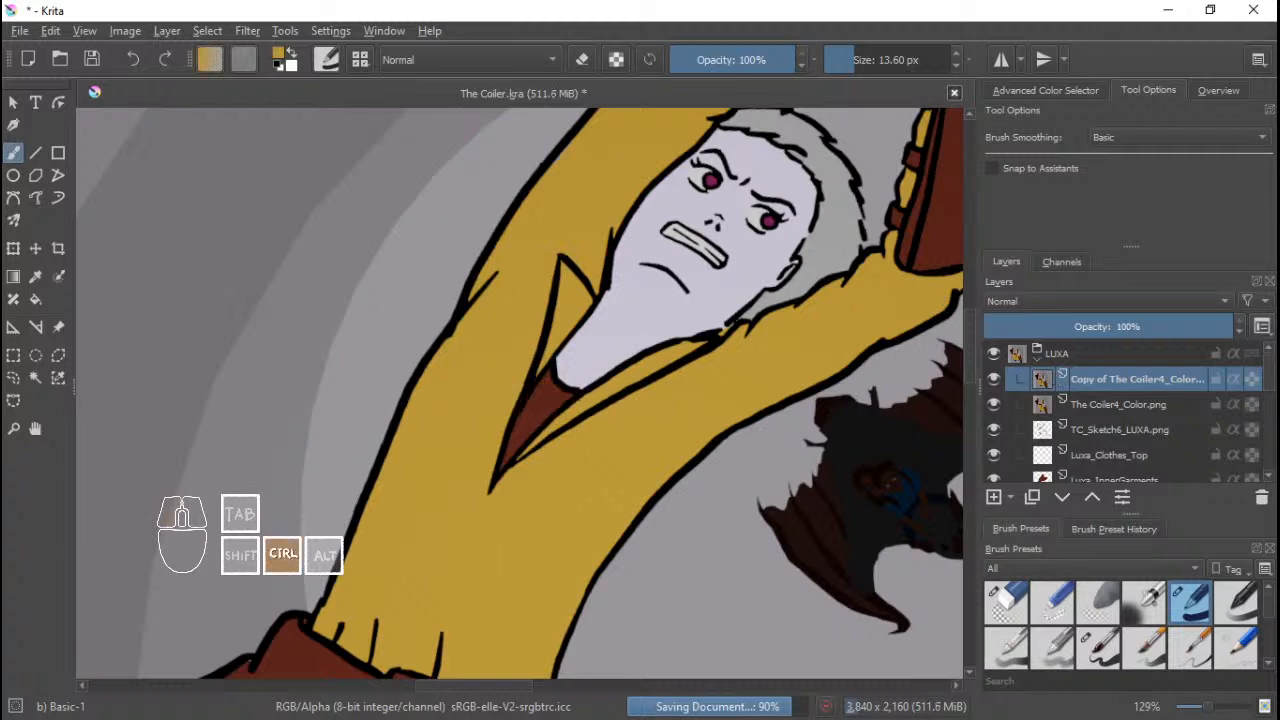
left_click(993, 379)
Enlarge the brush to 19.38 px and make Luxa_Clothes_Top the active layer.
left_click(1083, 426)
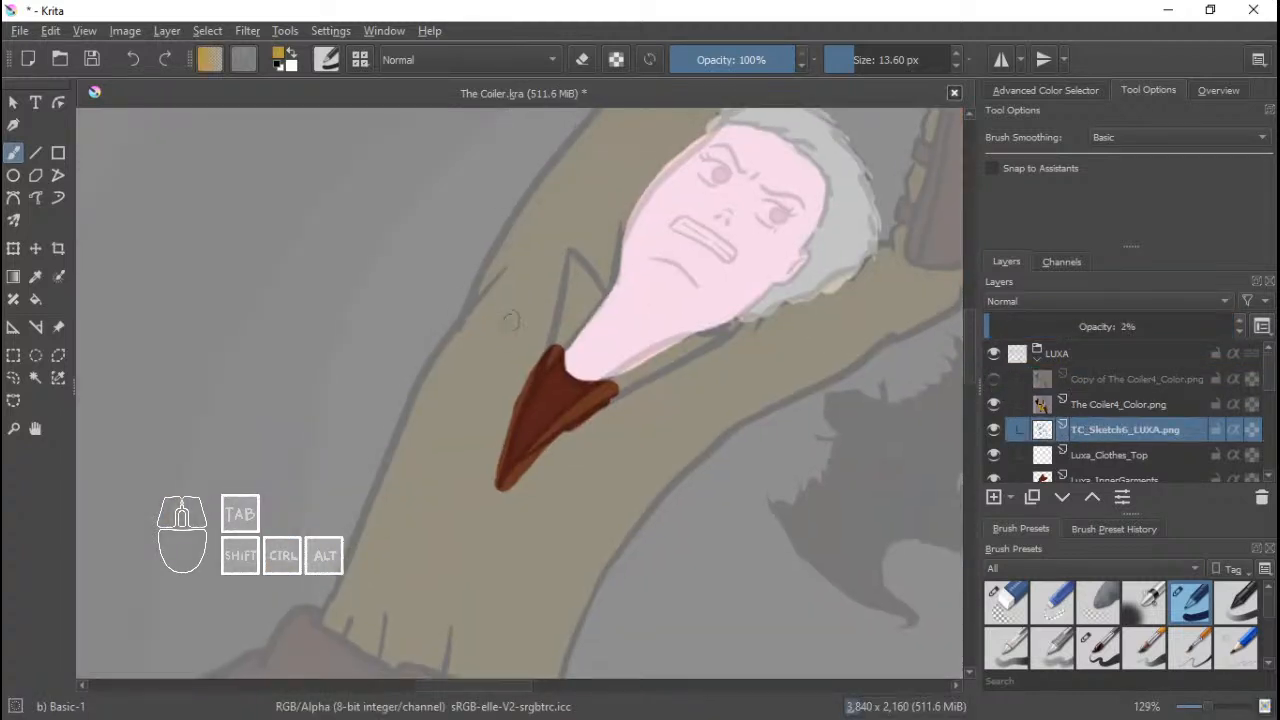
mouse_move(511, 320)
left_mouse_down()
mouse_move(518, 301)
mouse_move(486, 348)
mouse_move(492, 306)
mouse_move(435, 404)
mouse_move(410, 529)
left_mouse_up()
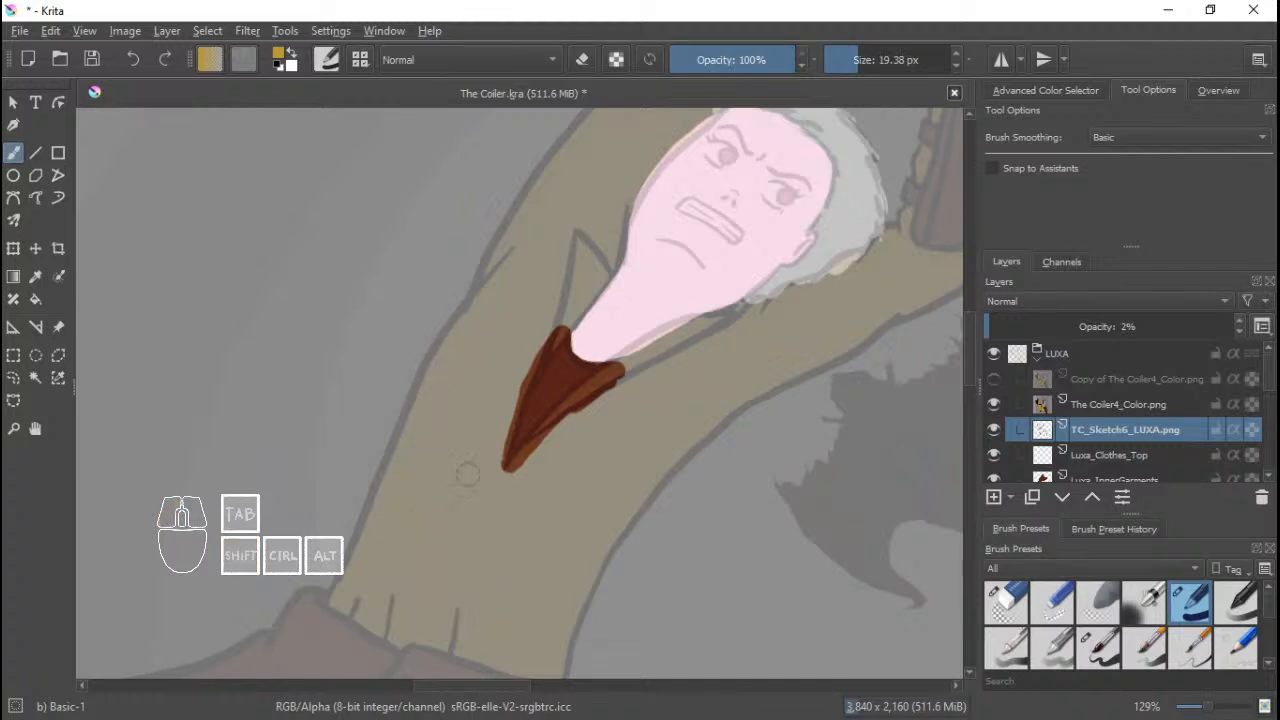
left_click(1115, 454)
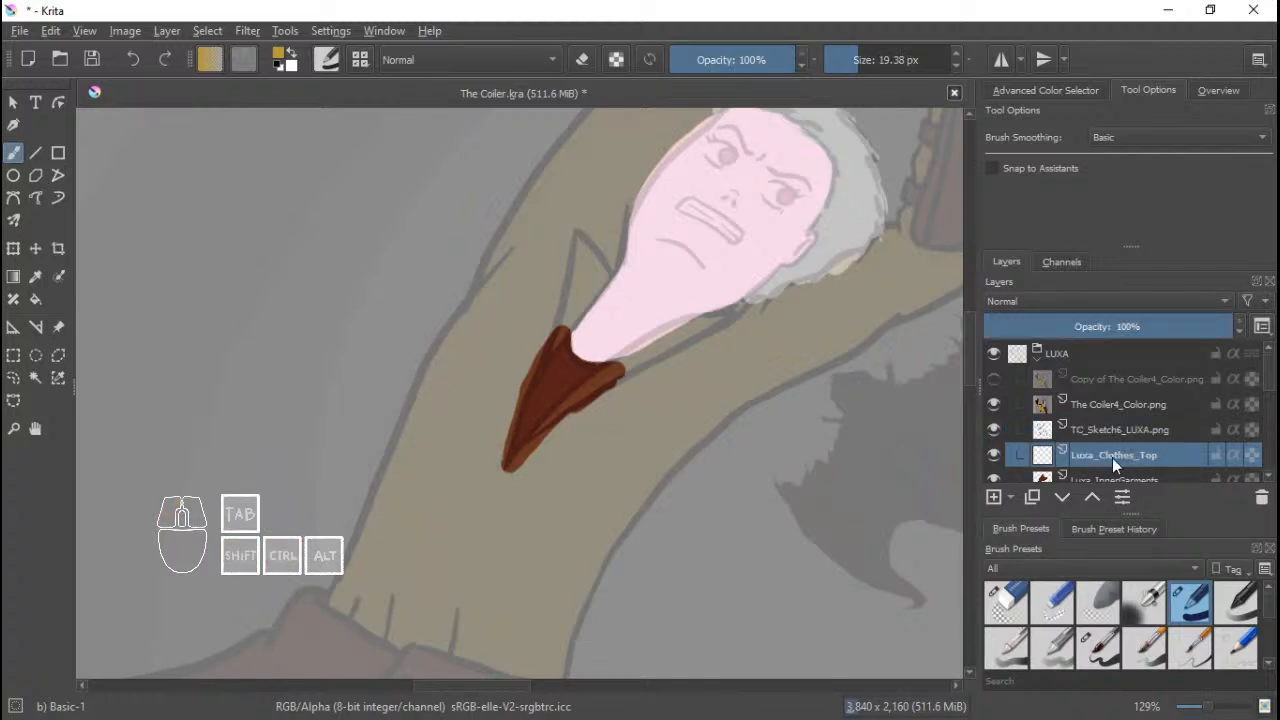
Try to paint the jacket's left edge freehand in mustard yellow, from the waist up to the armpit.
mouse_move(489, 357)
left_mouse_down()
mouse_move(471, 317)
mouse_move(402, 462)
mouse_move(367, 580)
mouse_move(349, 591)
mouse_move(425, 408)
mouse_move(516, 268)
left_mouse_up()
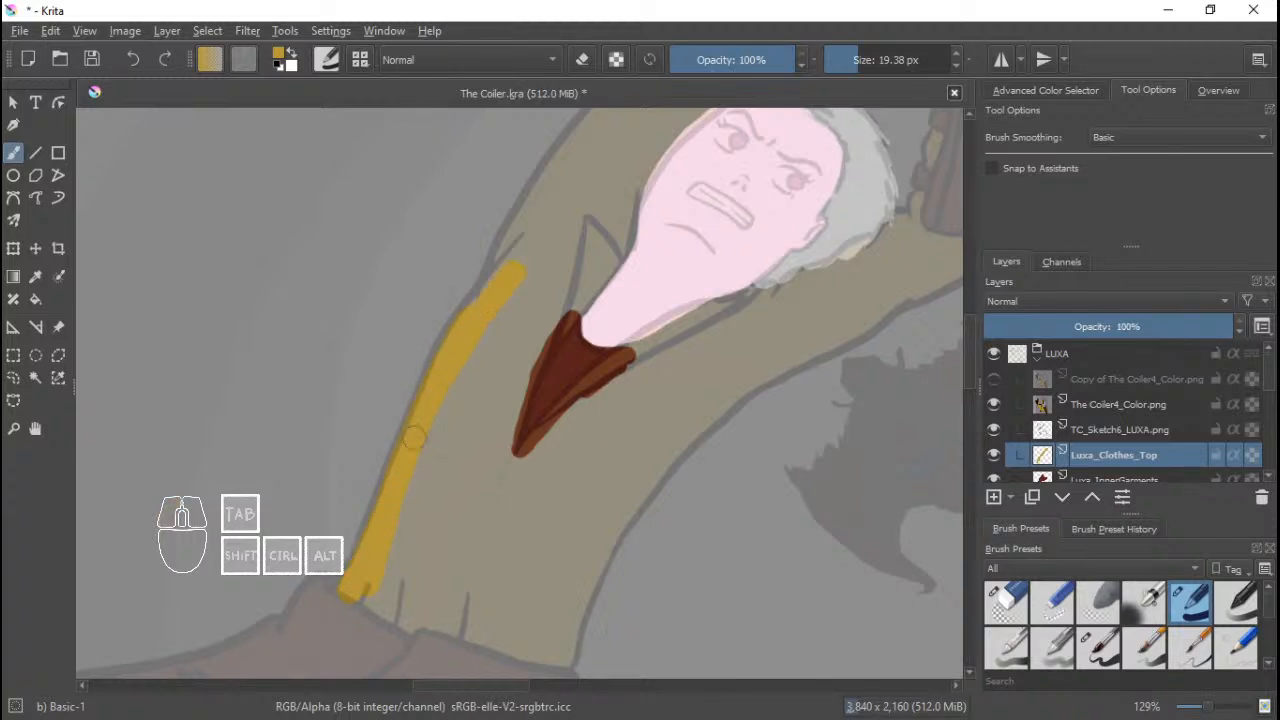
mouse_move(352, 573)
left_mouse_down()
mouse_move(350, 586)
mouse_move(428, 387)
mouse_move(505, 268)
left_mouse_up()
key("ctrl+z")
key("ctrl+z")
key("ctrl+z")
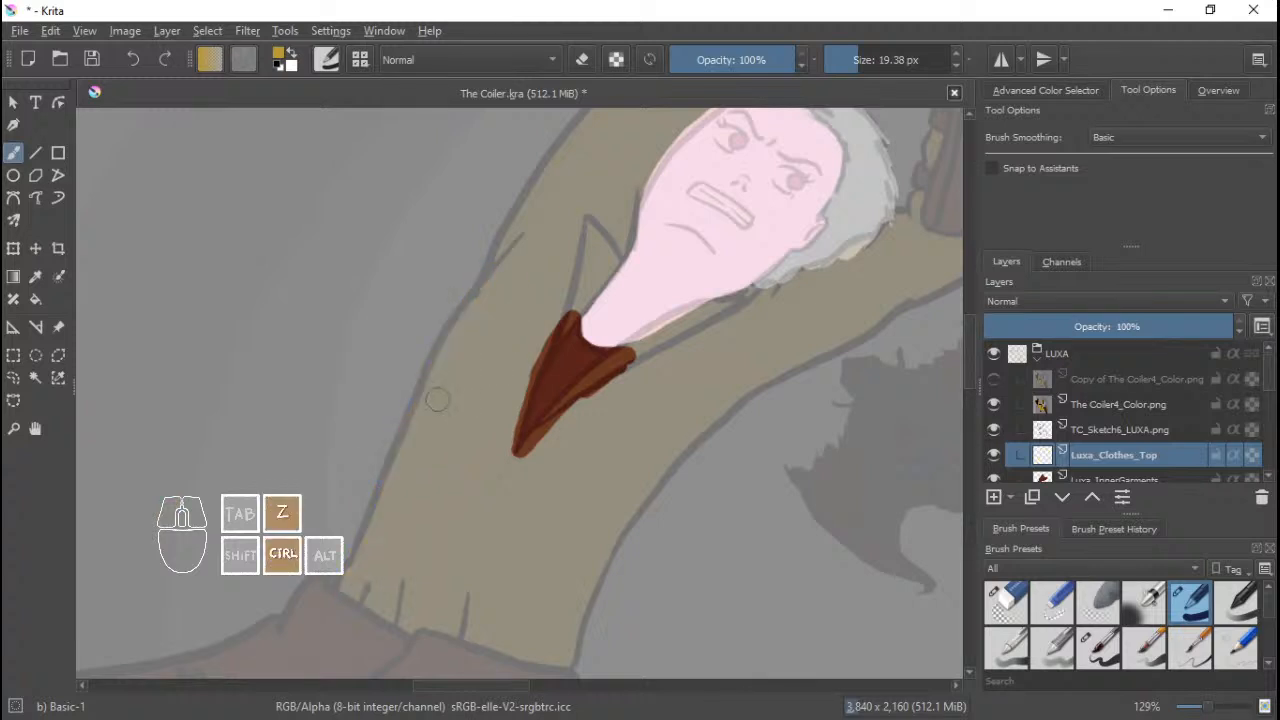
scroll(480, 314, "down", 2)
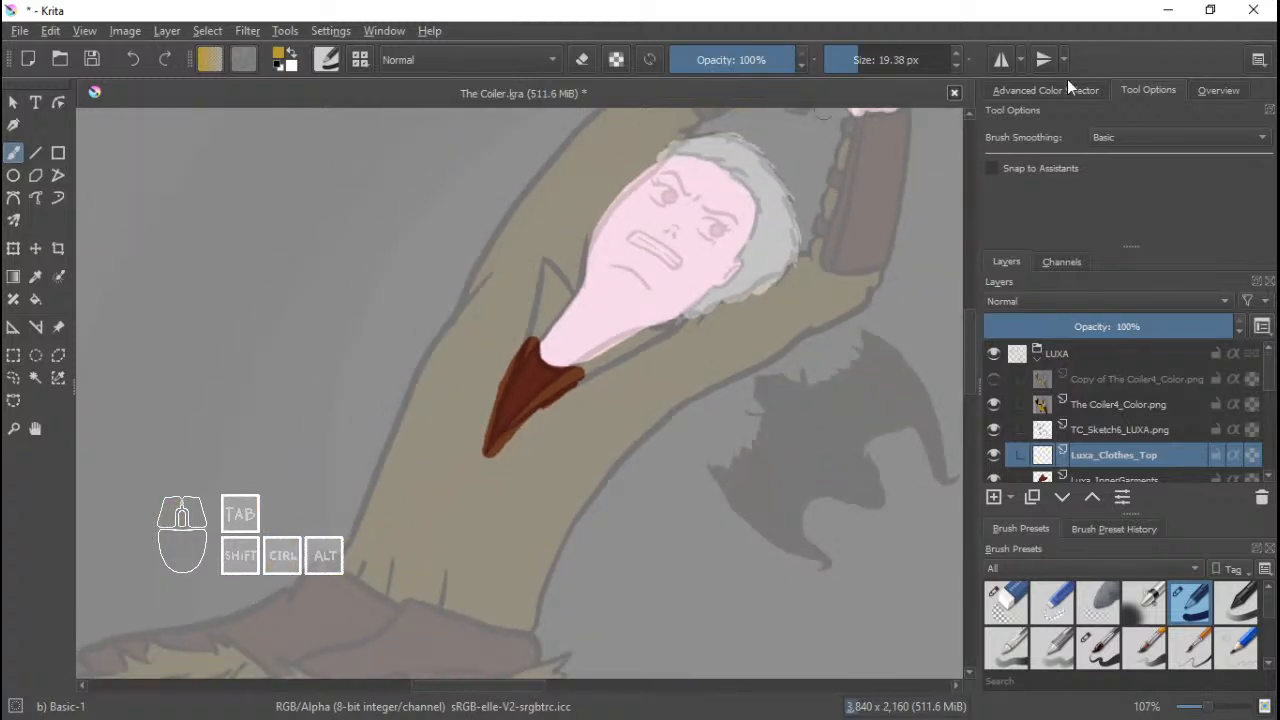
left_click(1102, 138)
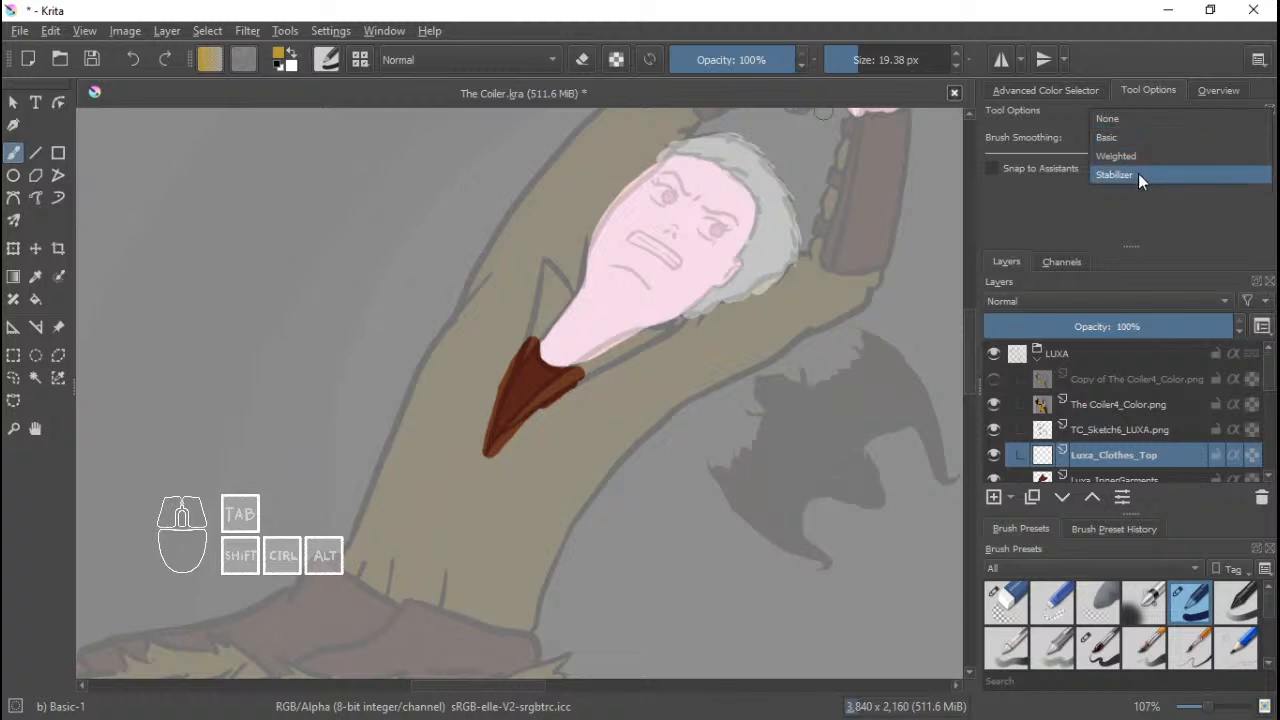
left_click(1095, 217)
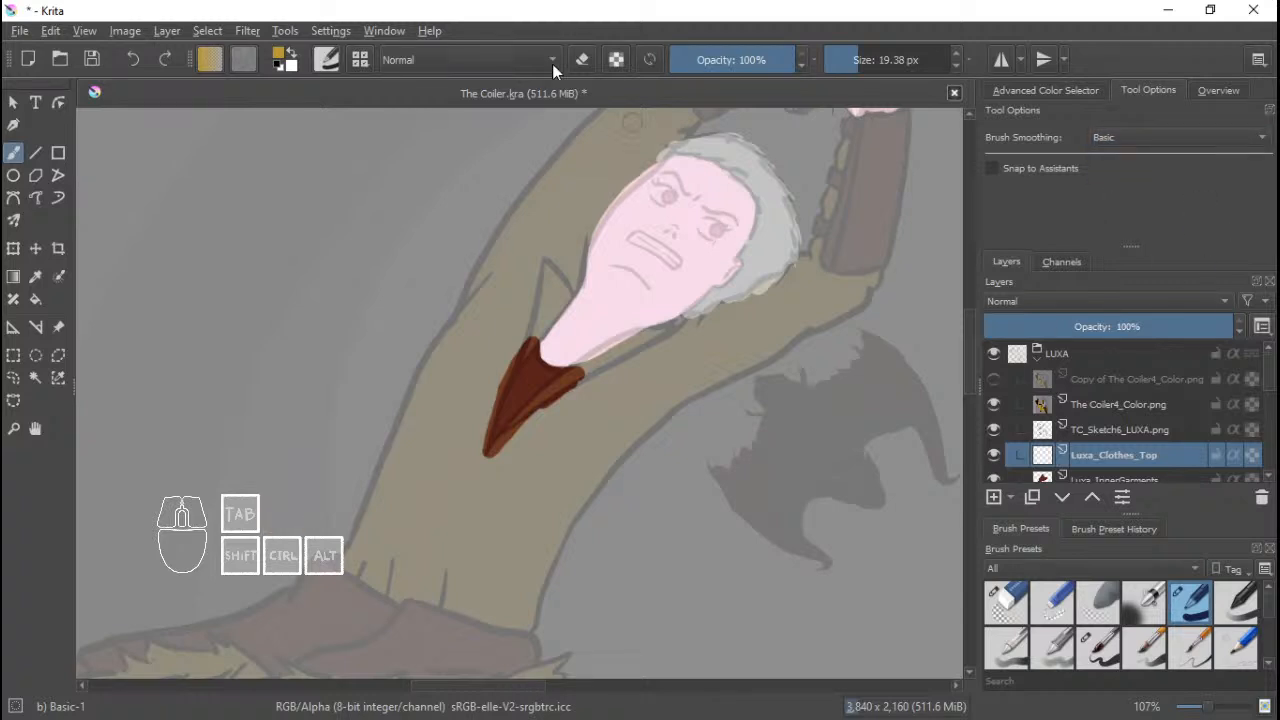
Set up the Bezier Curve tool to fill shapes with the foreground color and draw no outline.
left_click(13, 197)
scroll(350, 508, "up", 2)
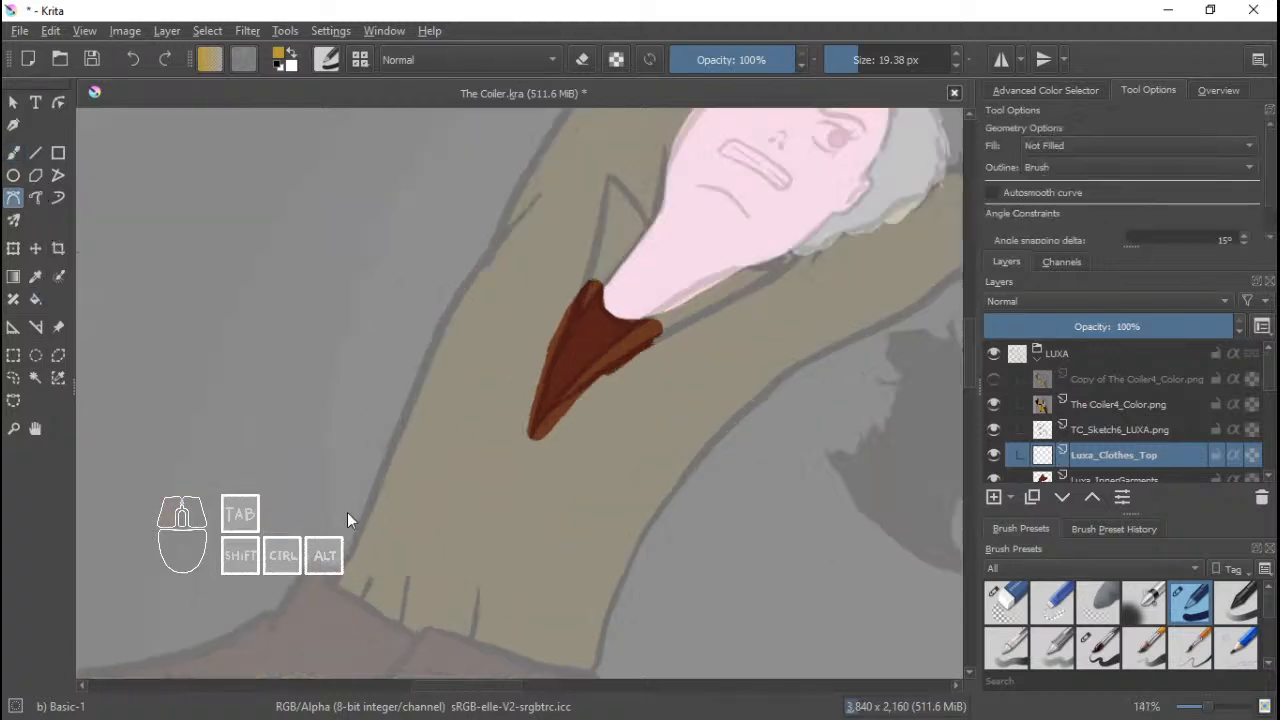
left_click(1078, 148)
left_click(1111, 162)
left_click(1054, 167)
left_click(1070, 148)
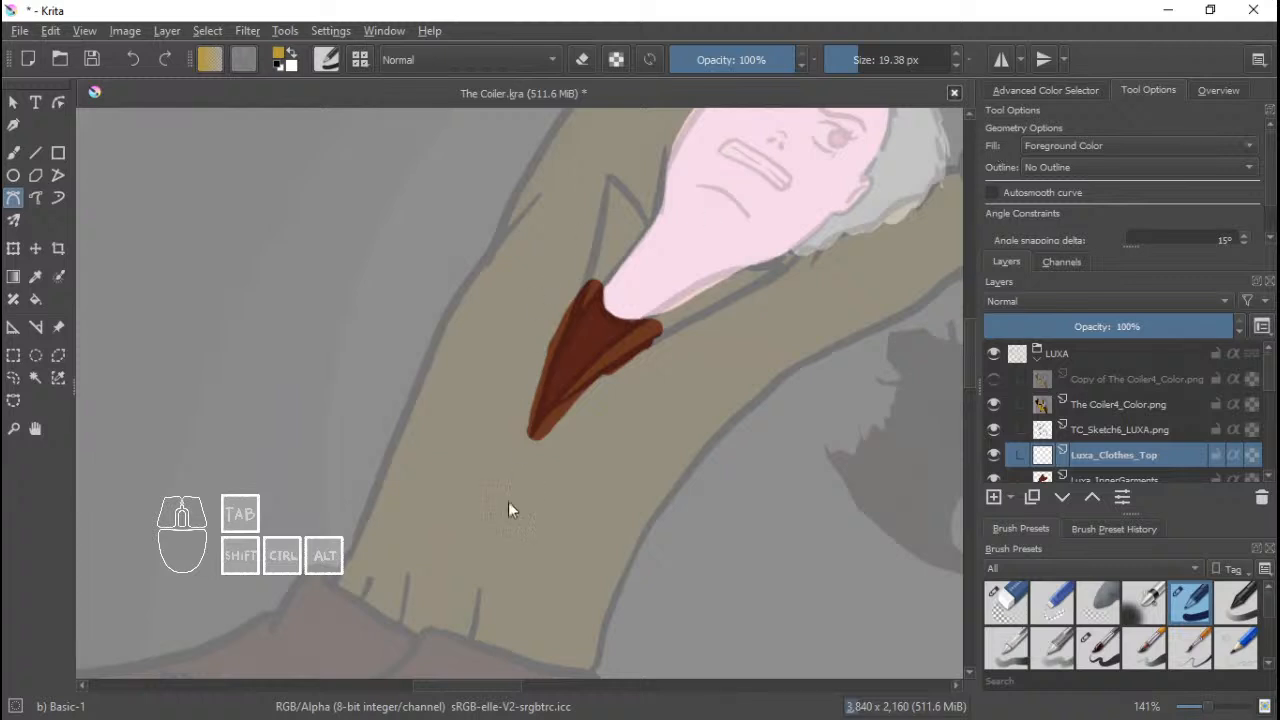
left_click_drag(445, 527, 378, 527)
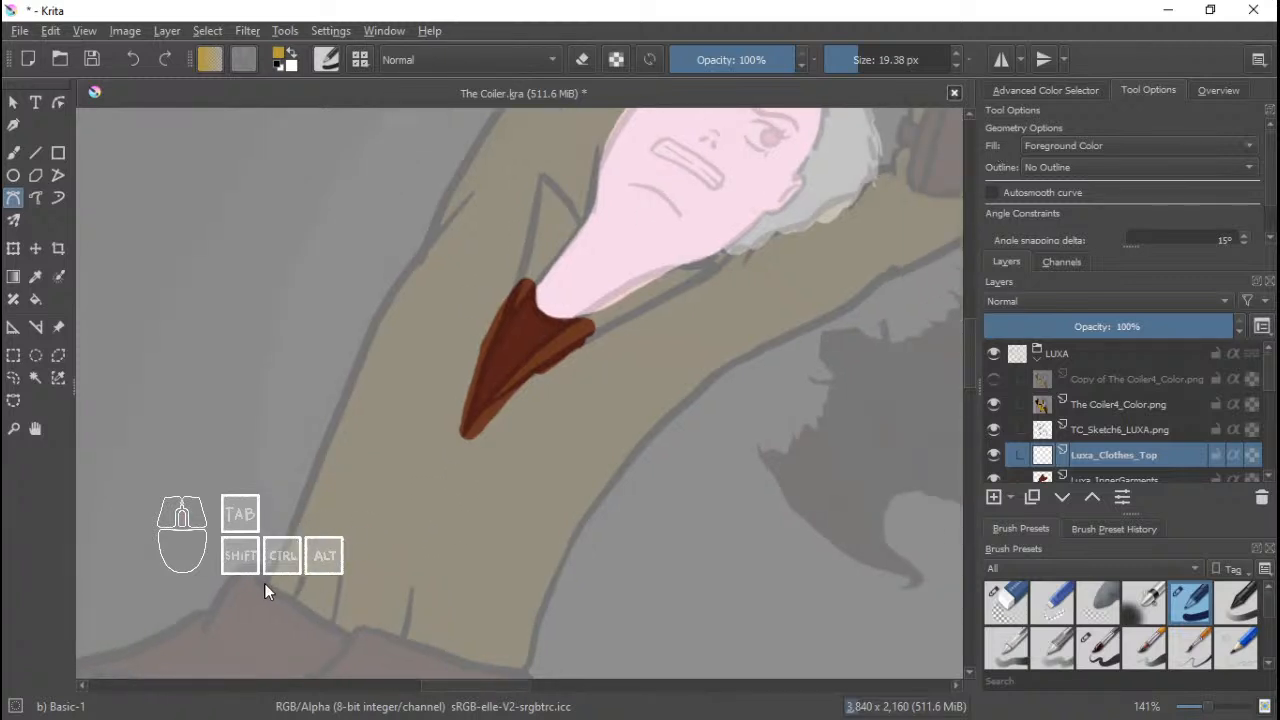
scroll(338, 452, "up", 1)
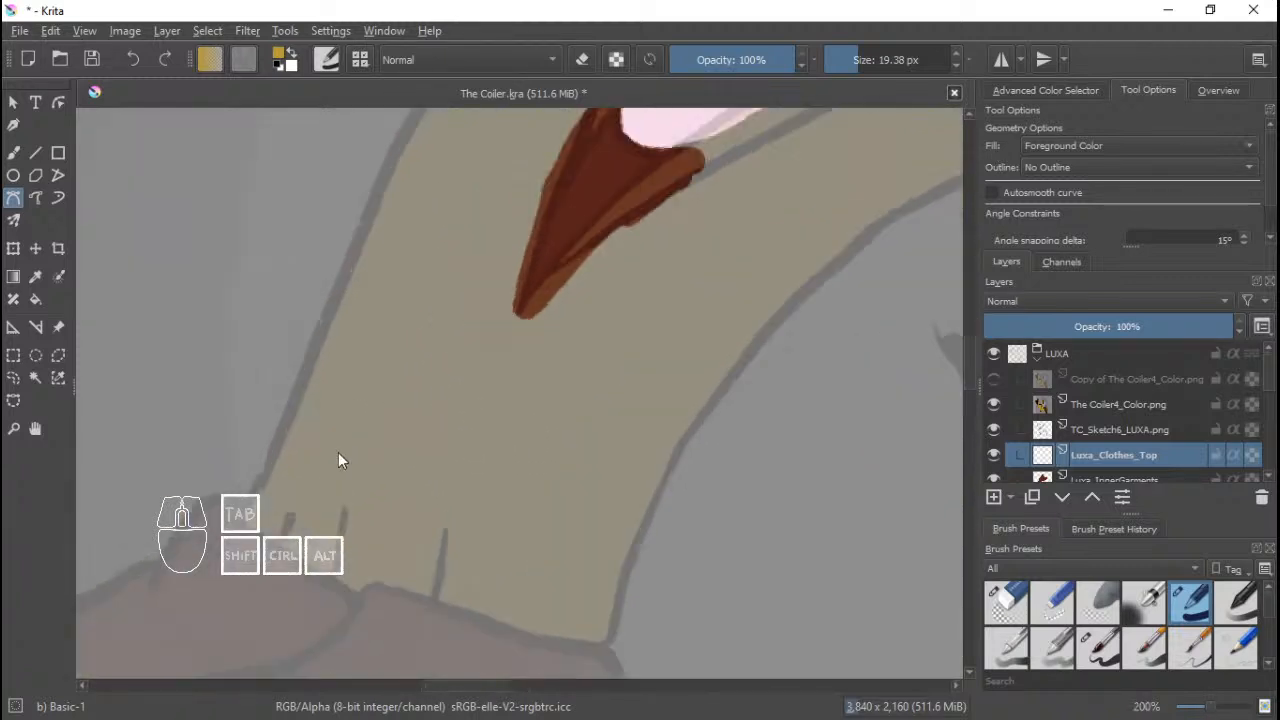
Start the Bezier outline at the jacket's left waist corner and trace its left edge up along the torso and raised upper arm.
key("Escape")
left_click(236, 520)
left_click(264, 475)
left_click_drag(395, 159, 367, 291)
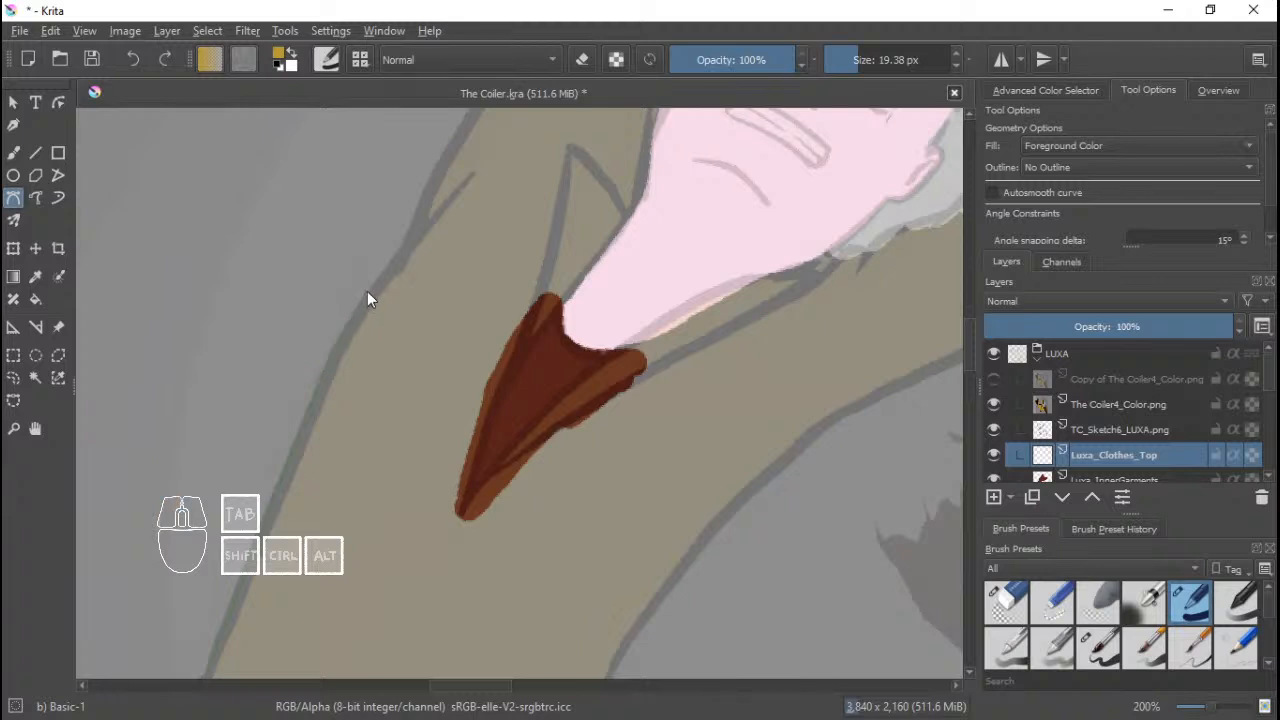
left_click_drag(407, 234, 424, 205)
left_click_drag(445, 223, 240, 642)
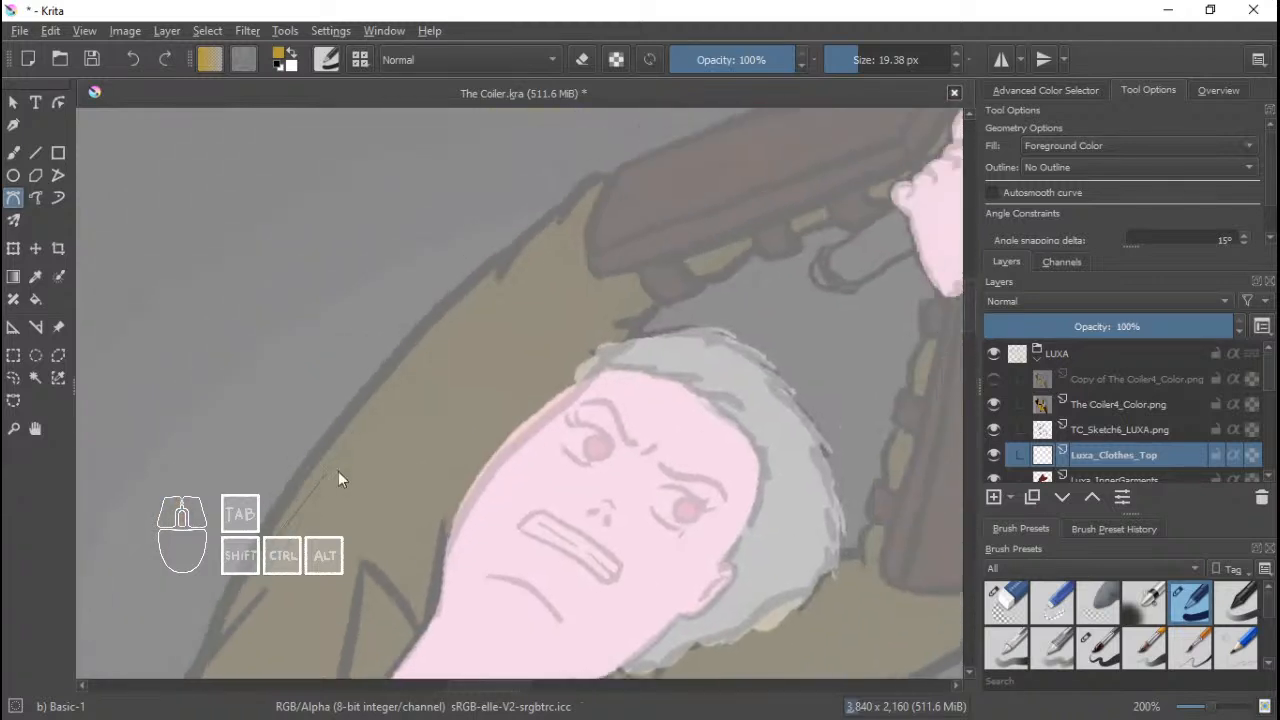
left_click_drag(379, 372, 474, 278)
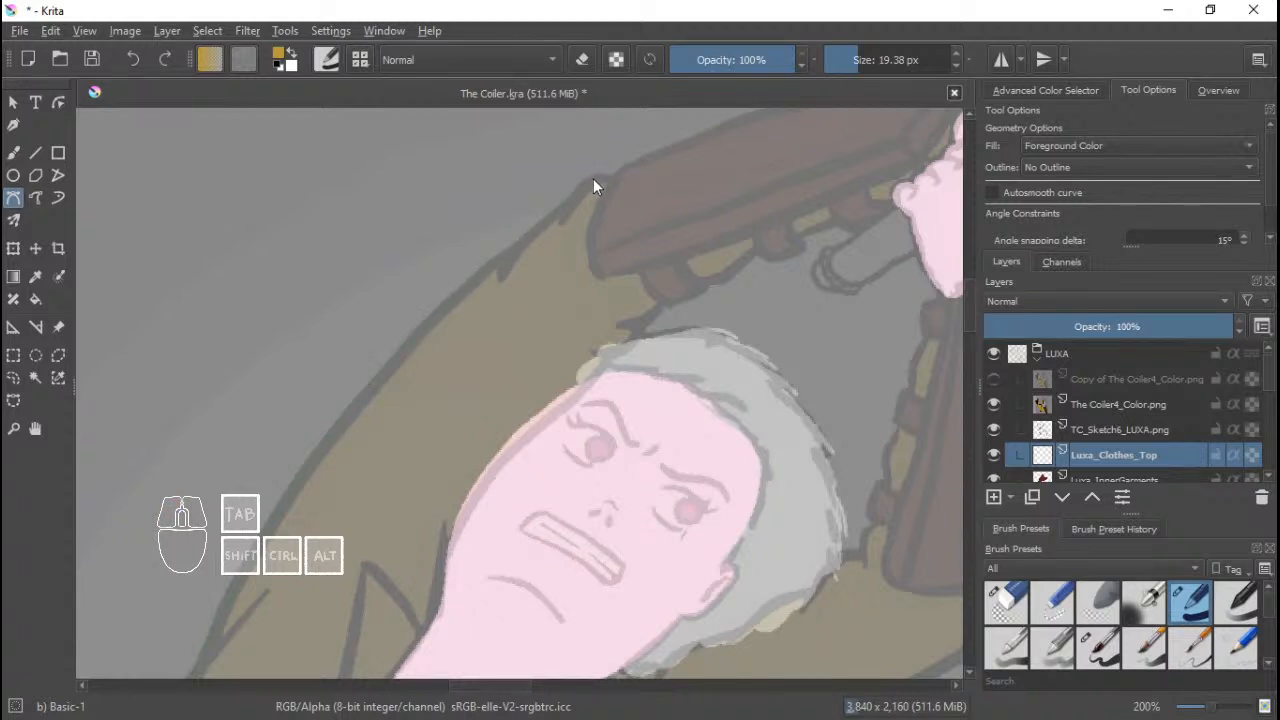
Continue the jacket outline from the elbow across the bracer of the upper forearm to the wrist.
left_click_drag(594, 182, 633, 171)
left_click_drag(783, 145, 580, 274)
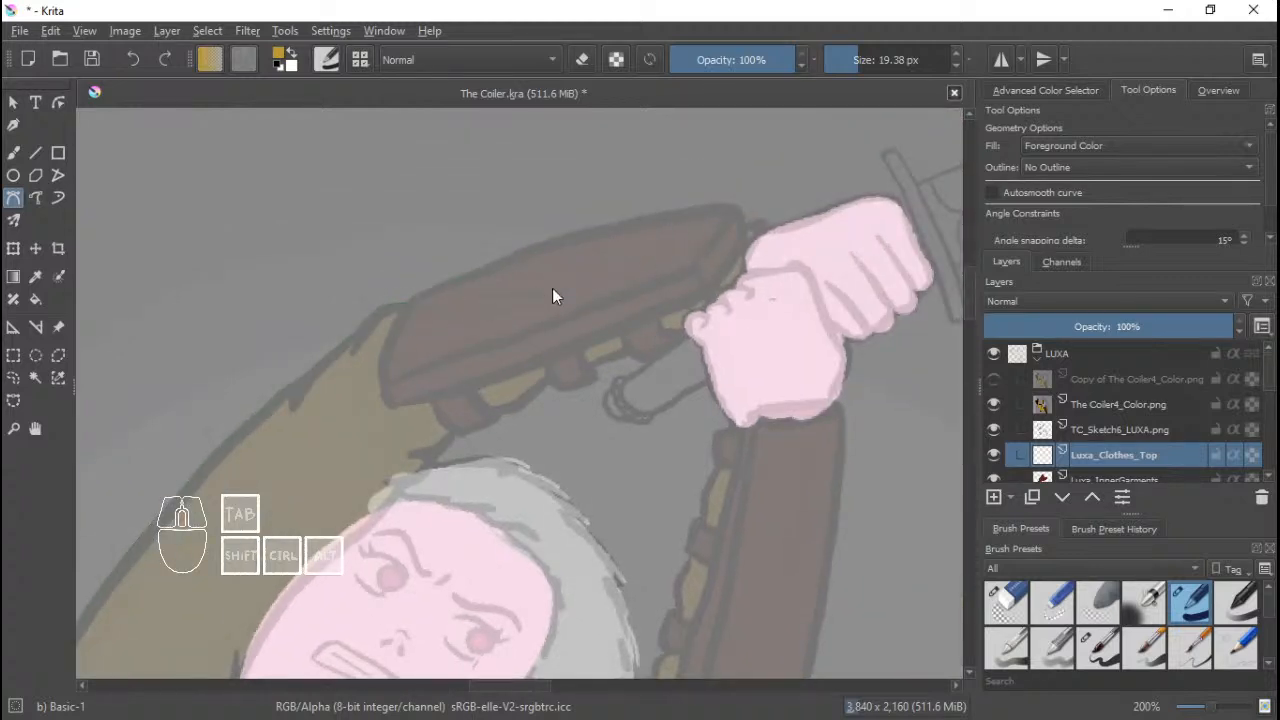
left_click(762, 226)
left_click_drag(768, 224, 753, 241)
Trace the cuff of the upper sleeve closely along the edge of the gripping hand down to the first knuckles.
scroll(753, 241, "up", 2)
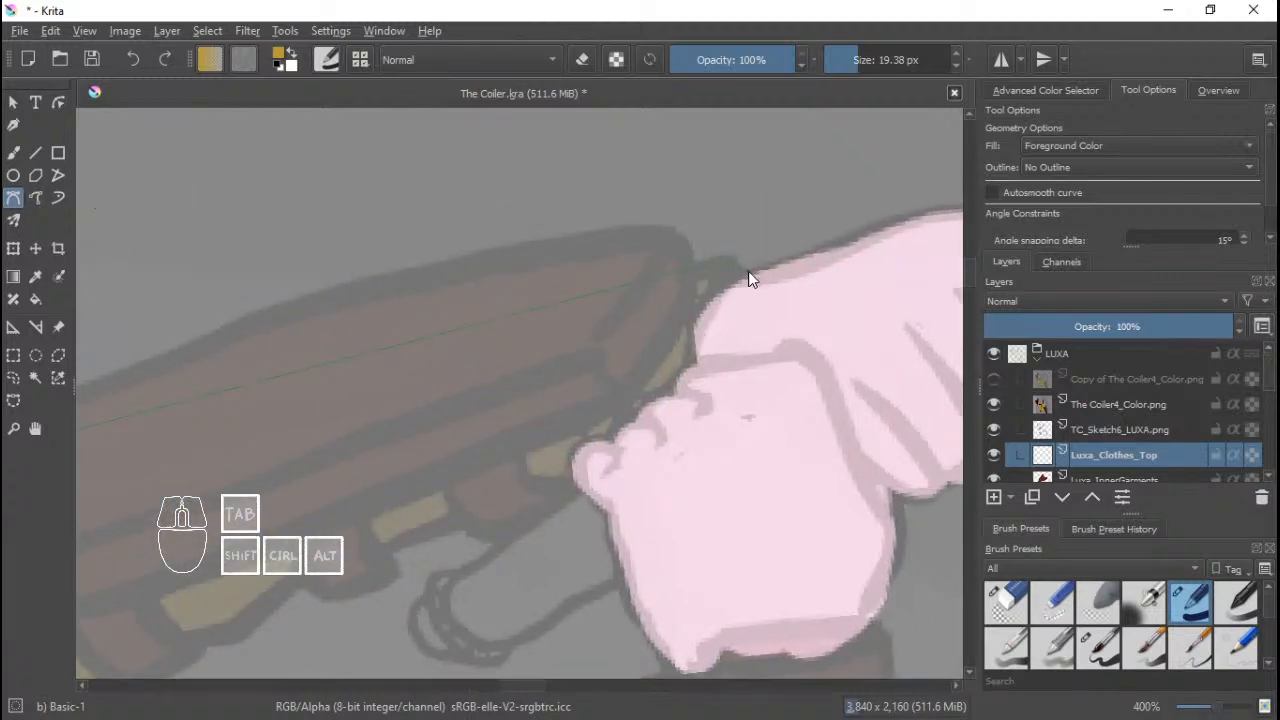
left_click(748, 272)
left_click_drag(699, 309, 689, 341)
left_click_drag(716, 259, 752, 275)
left_click(751, 273)
left_click_drag(700, 328, 692, 355)
left_click(698, 364)
left_click(682, 372)
left_click(648, 403)
left_click_drag(635, 409, 634, 419)
left_click(636, 422)
Follow the remaining knuckles and fingertip with the outline to the underside of the upper sleeve.
key("1")
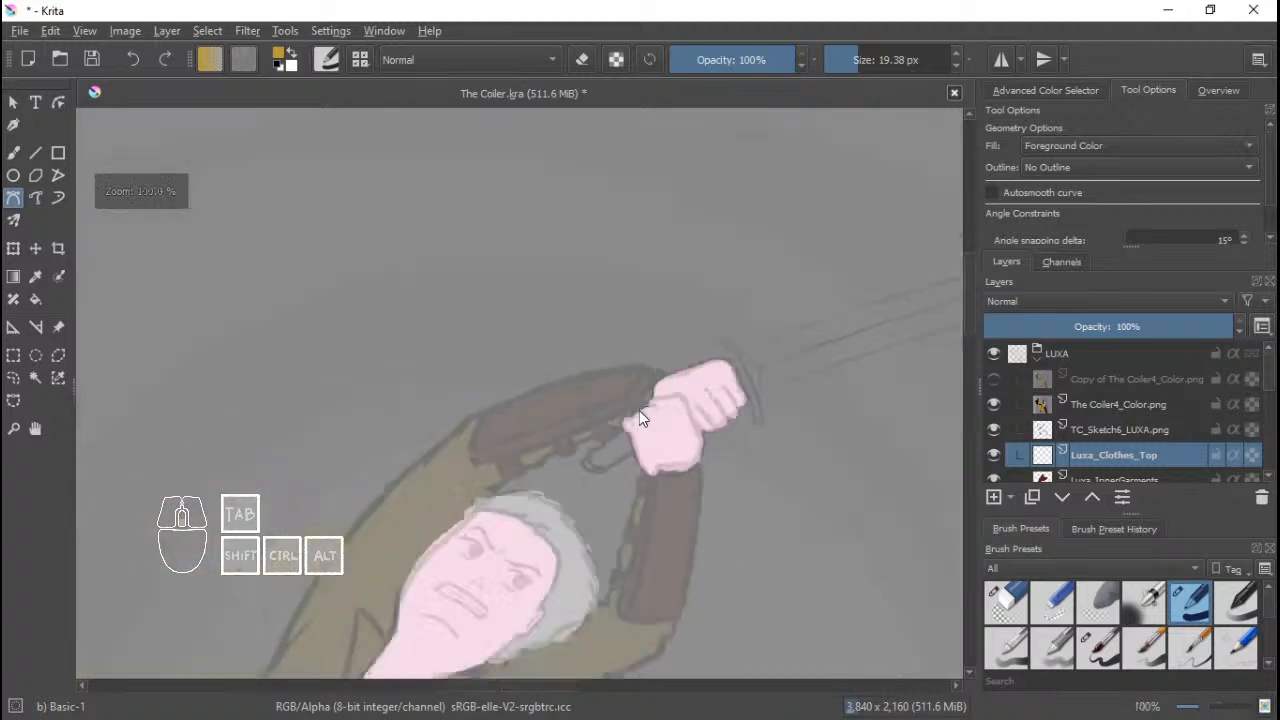
scroll(639, 410, "down", 2)
scroll(614, 461, "up", 3)
left_click_drag(615, 351, 633, 362)
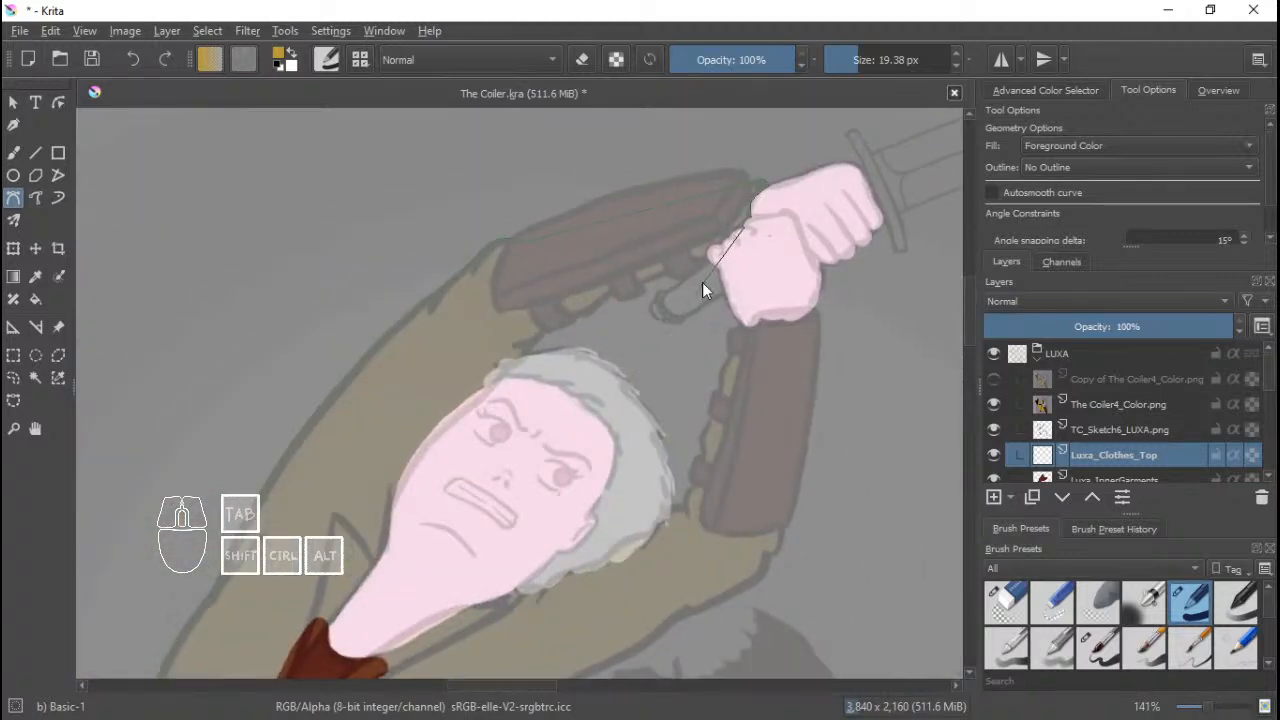
scroll(702, 282, "up", 5)
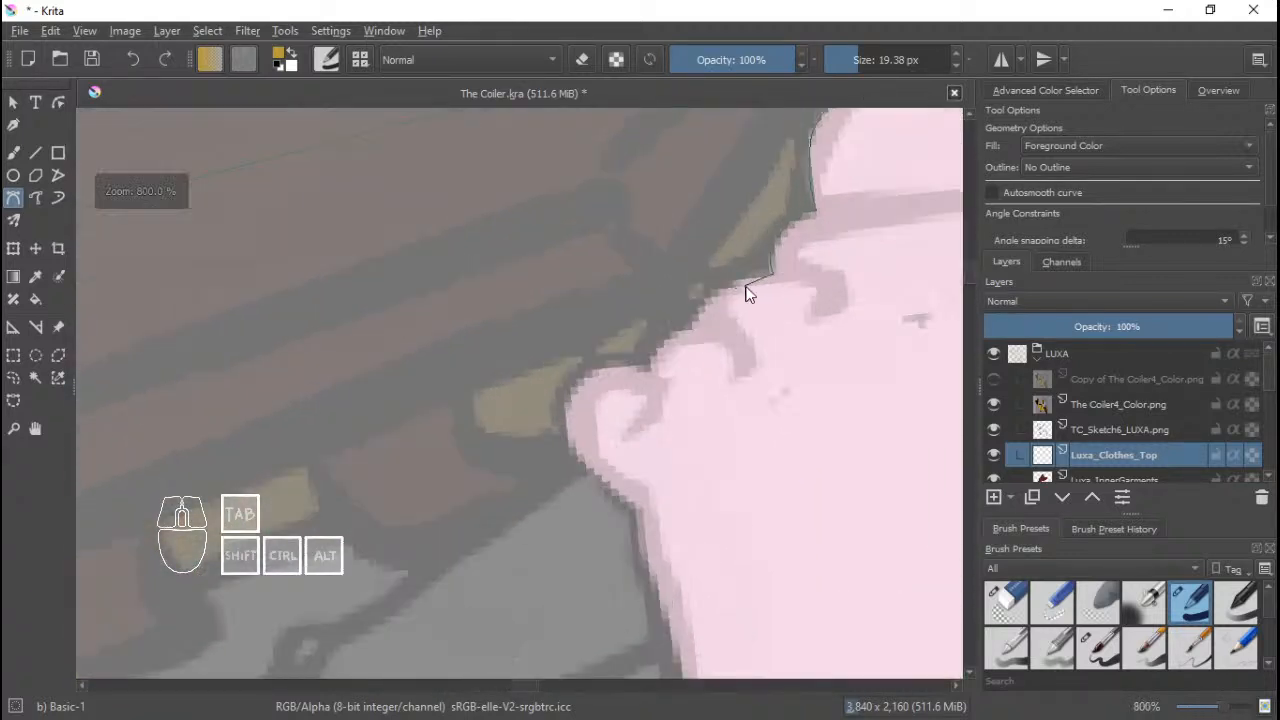
left_click_drag(672, 355, 612, 424)
left_click_drag(555, 422, 531, 503)
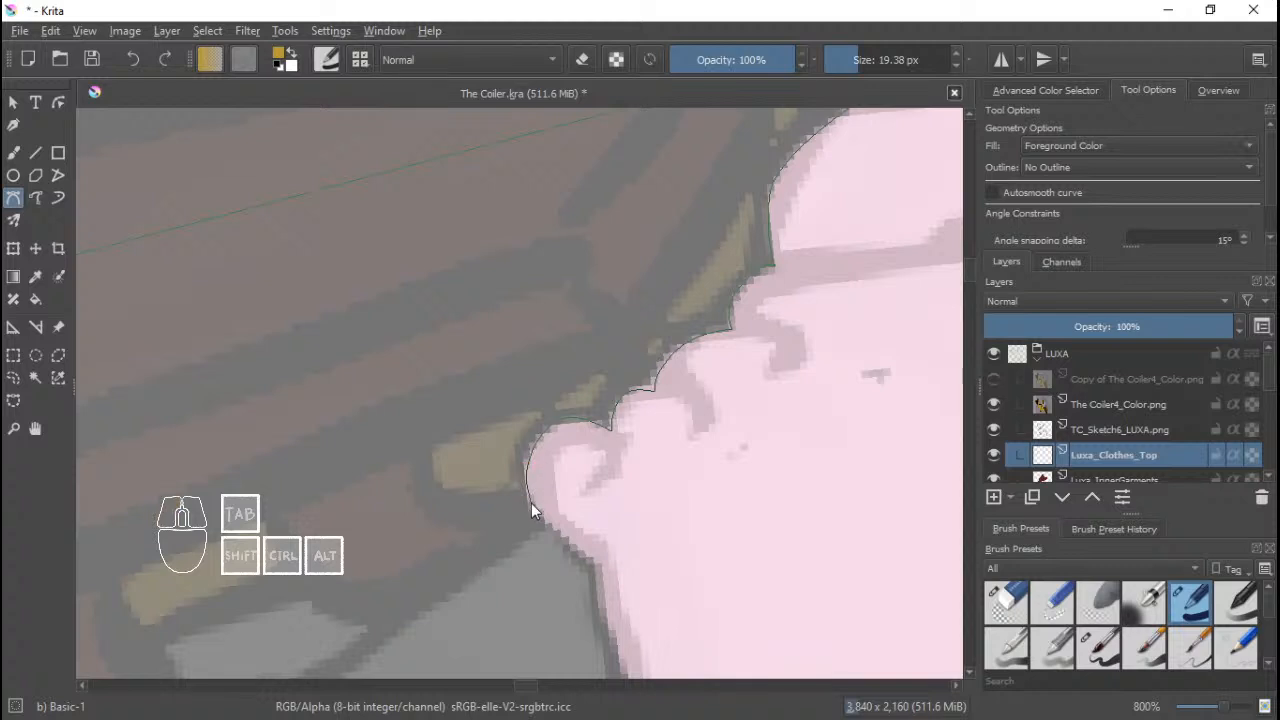
left_click(538, 514)
Trace the underside of the upper forearm back past the bracer straps to the edge of the hair.
scroll(657, 433, "down", 3)
scroll(635, 450, "up", 2)
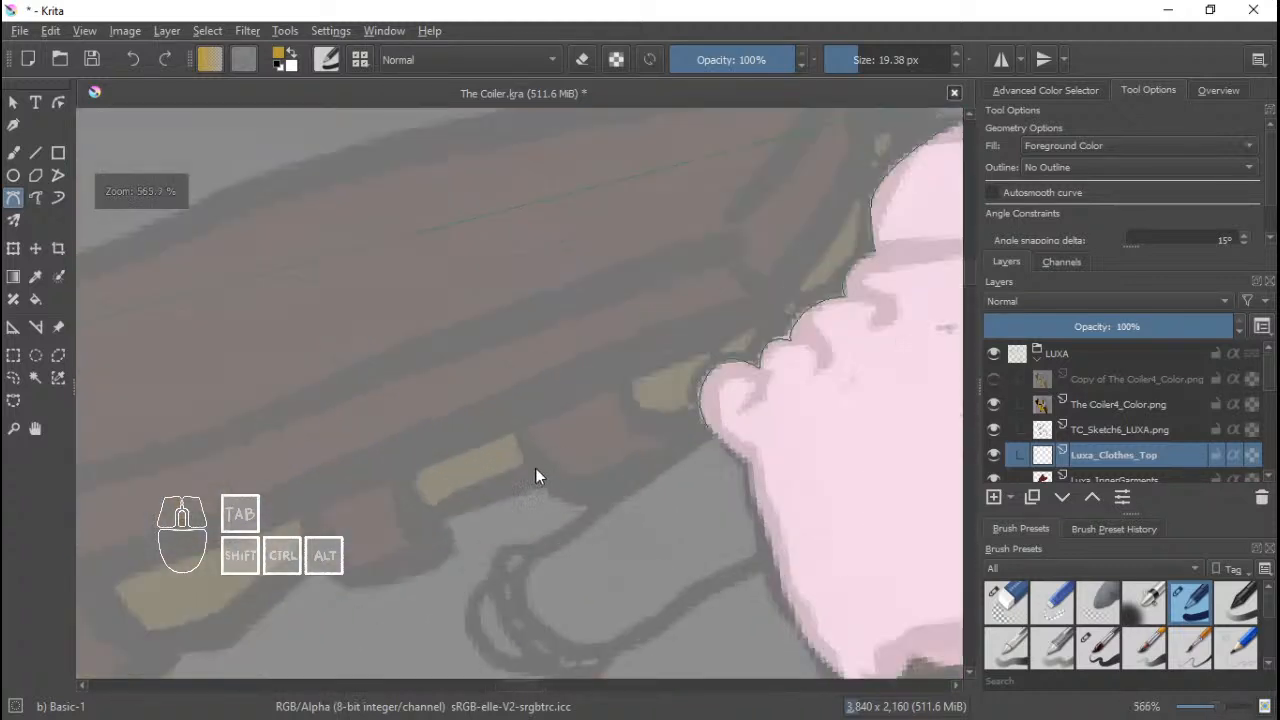
left_click_drag(590, 473, 482, 503)
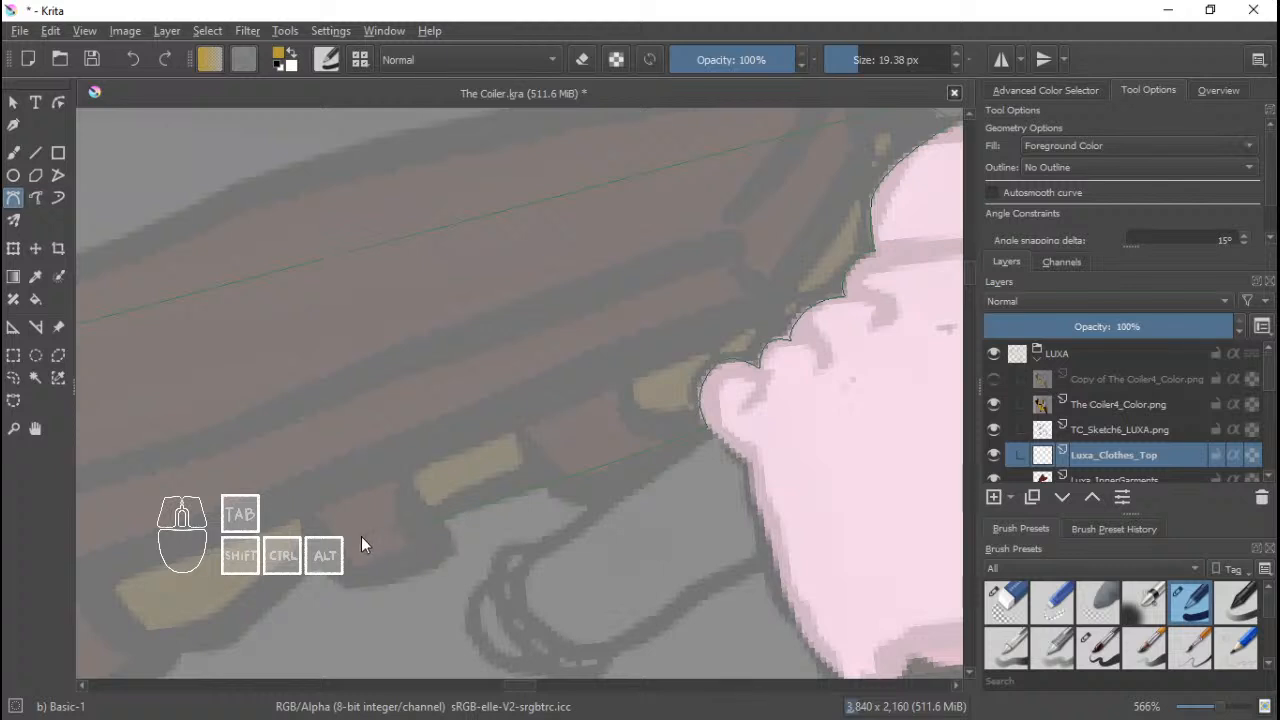
left_click_drag(361, 537, 333, 547)
left_click_drag(324, 560, 494, 446)
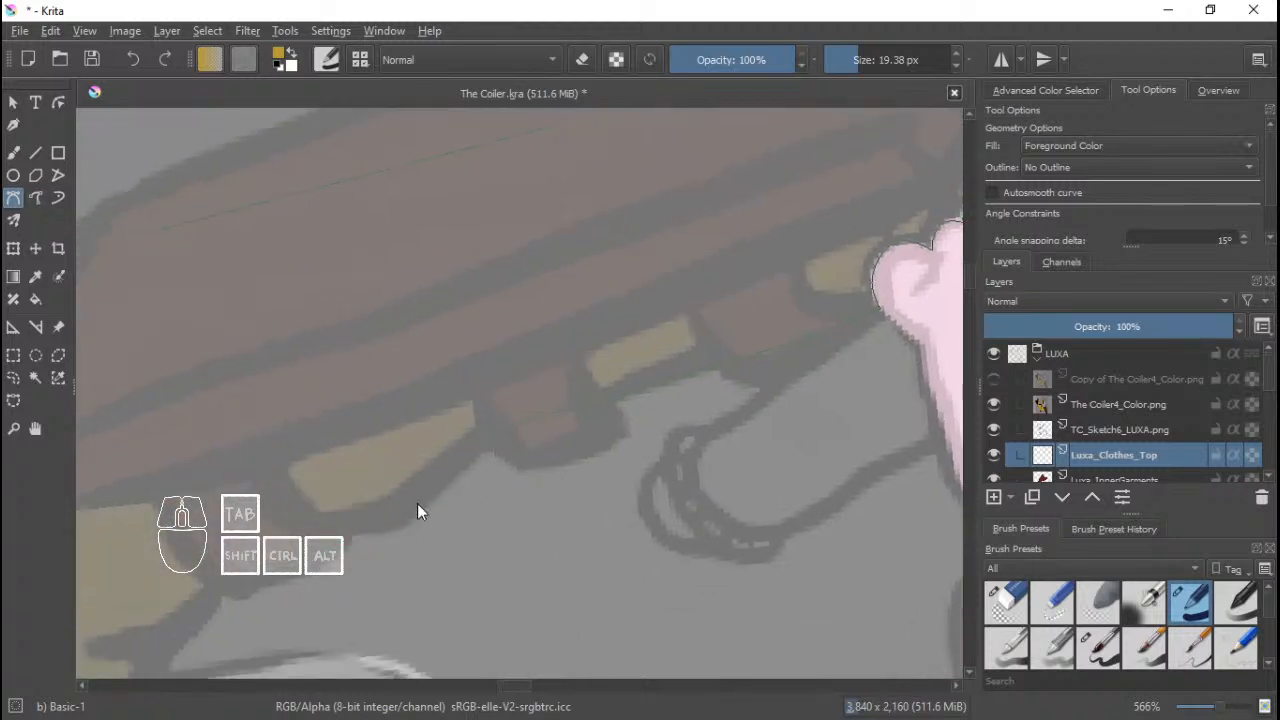
left_click_drag(401, 524, 354, 535)
left_click_drag(261, 567, 229, 583)
left_click_drag(225, 600, 444, 478)
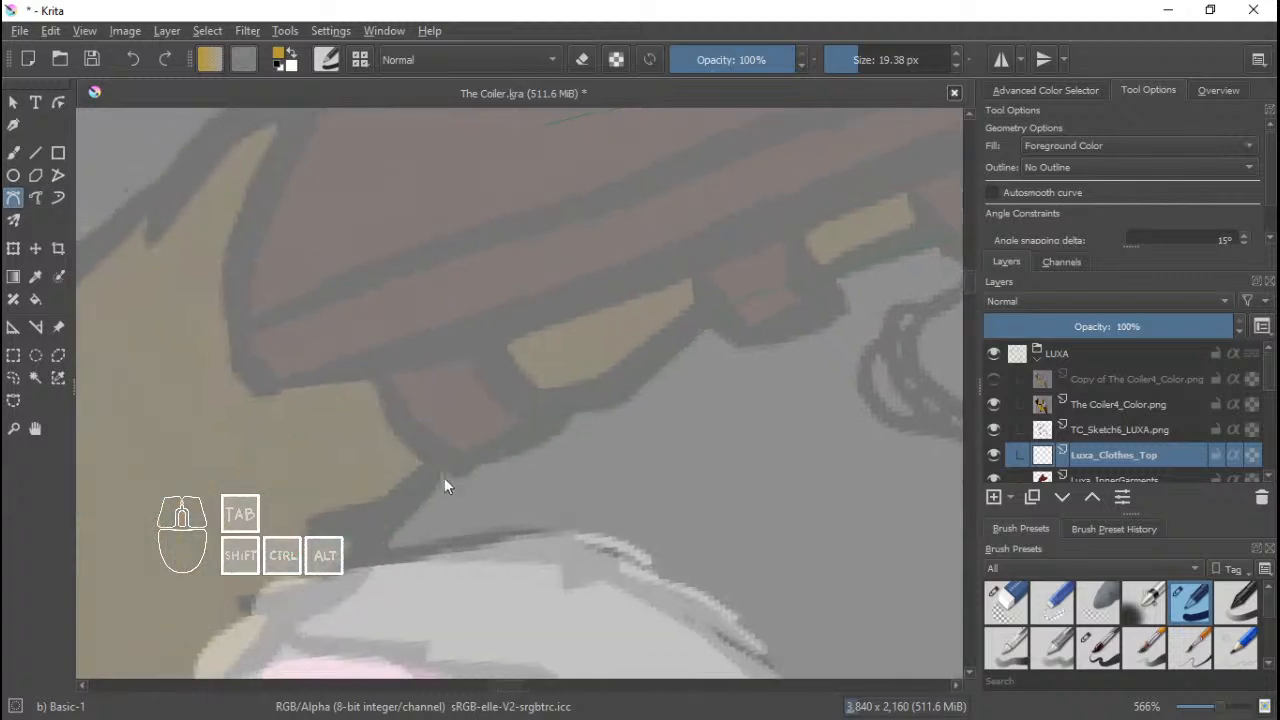
mouse_move(401, 519)
left_mouse_down()
mouse_move(335, 592)
mouse_move(475, 496)
mouse_move(549, 467)
mouse_move(514, 491)
left_mouse_up()
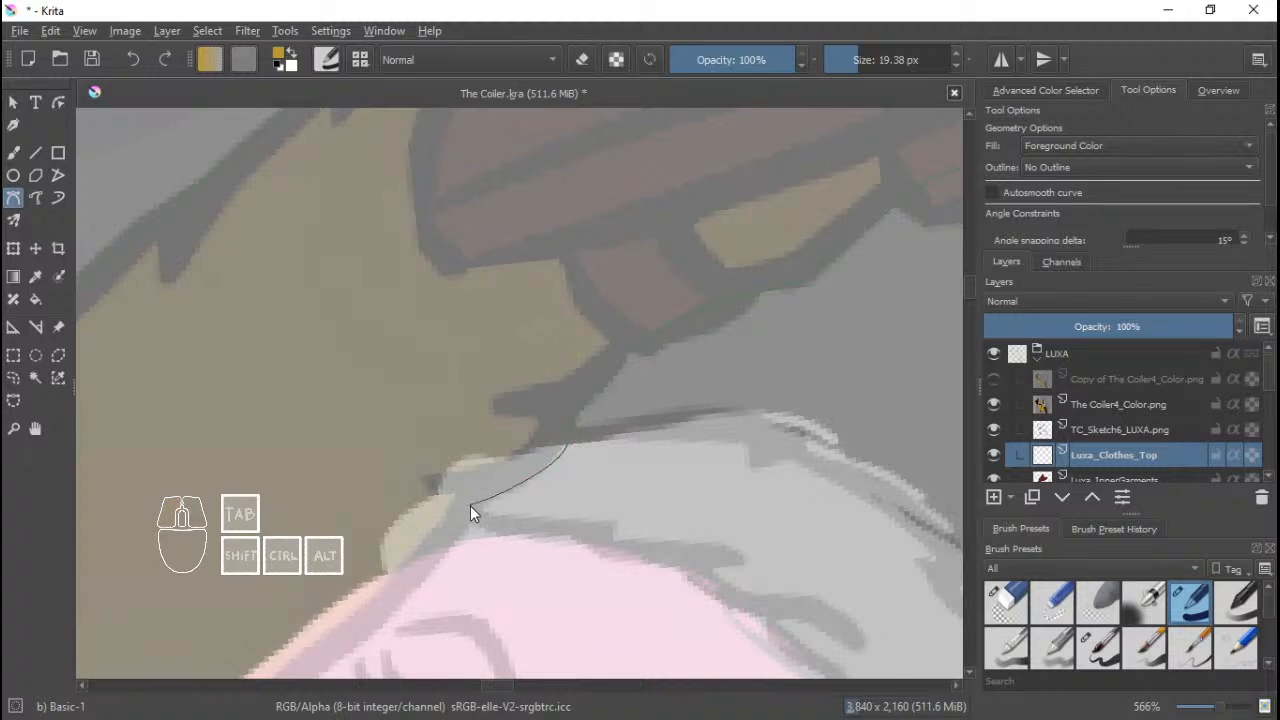
Continue the outline along the hair, the side of the face and the neck to the tip of the inner garment.
scroll(470, 505, "down", 3)
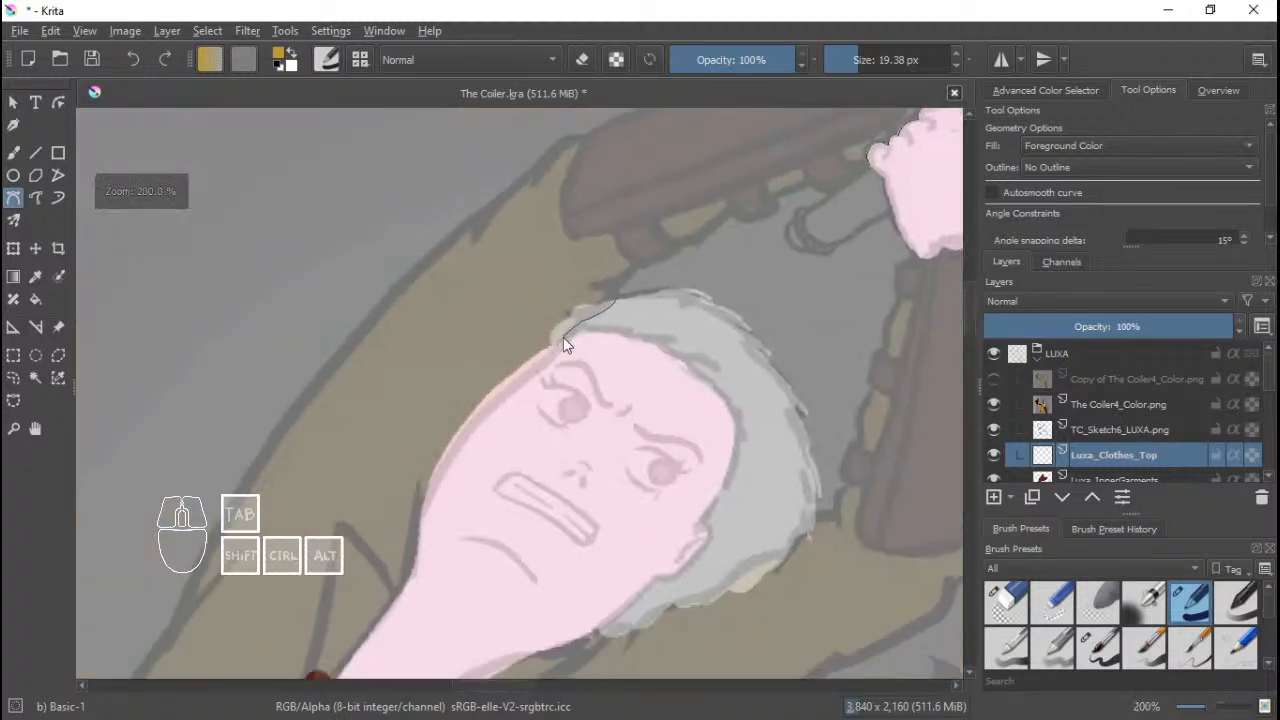
scroll(530, 390, "up", 2)
left_click_drag(454, 434, 345, 532)
left_click_drag(334, 600, 421, 487)
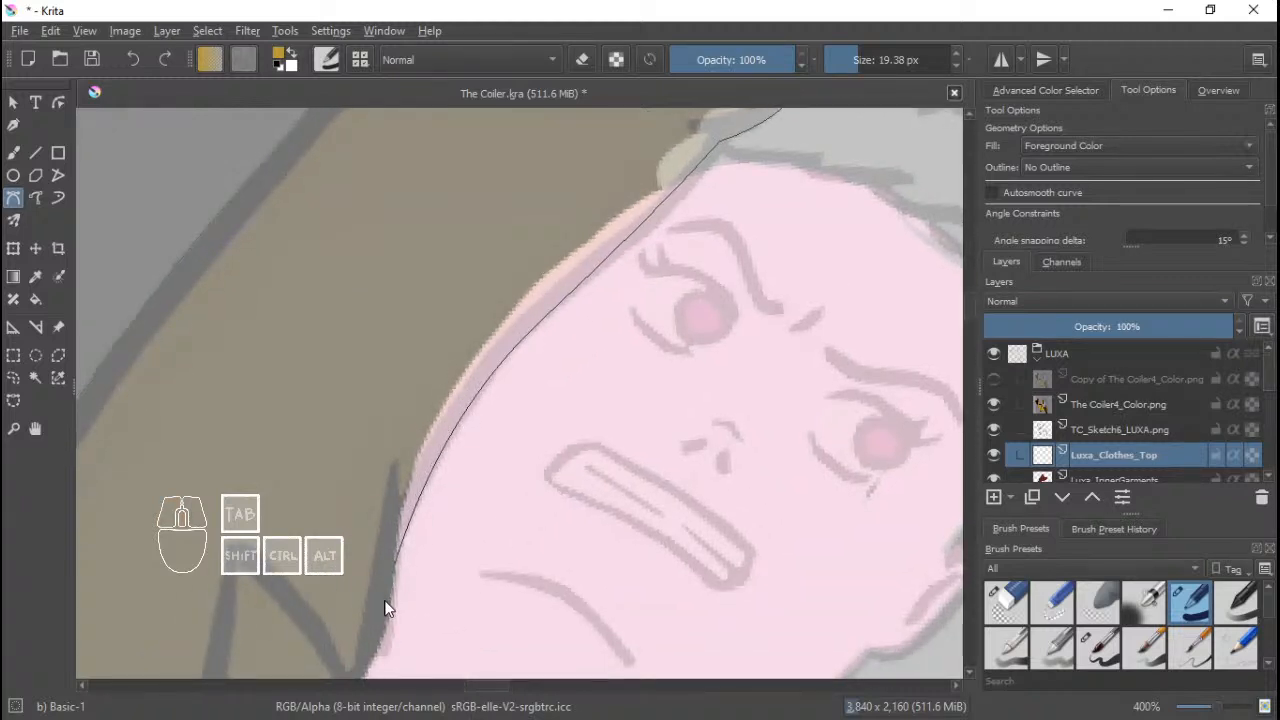
left_click_drag(374, 634, 559, 374)
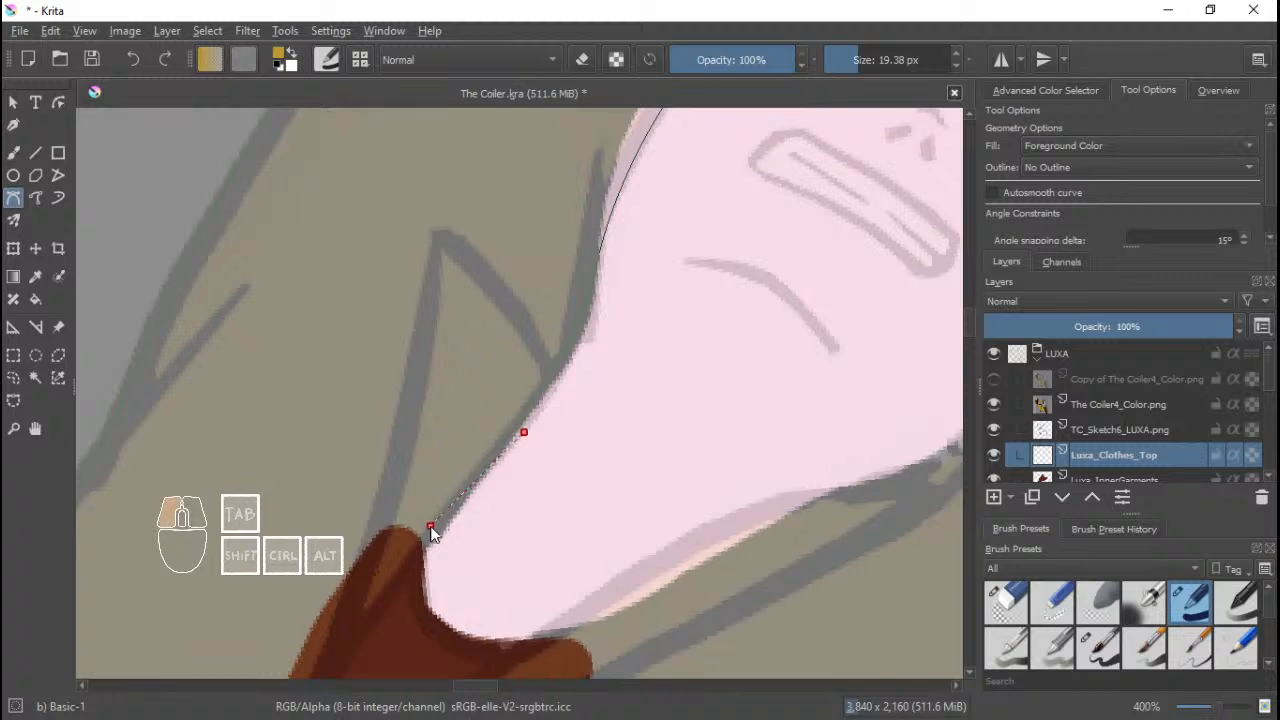
left_click_drag(432, 531, 505, 393)
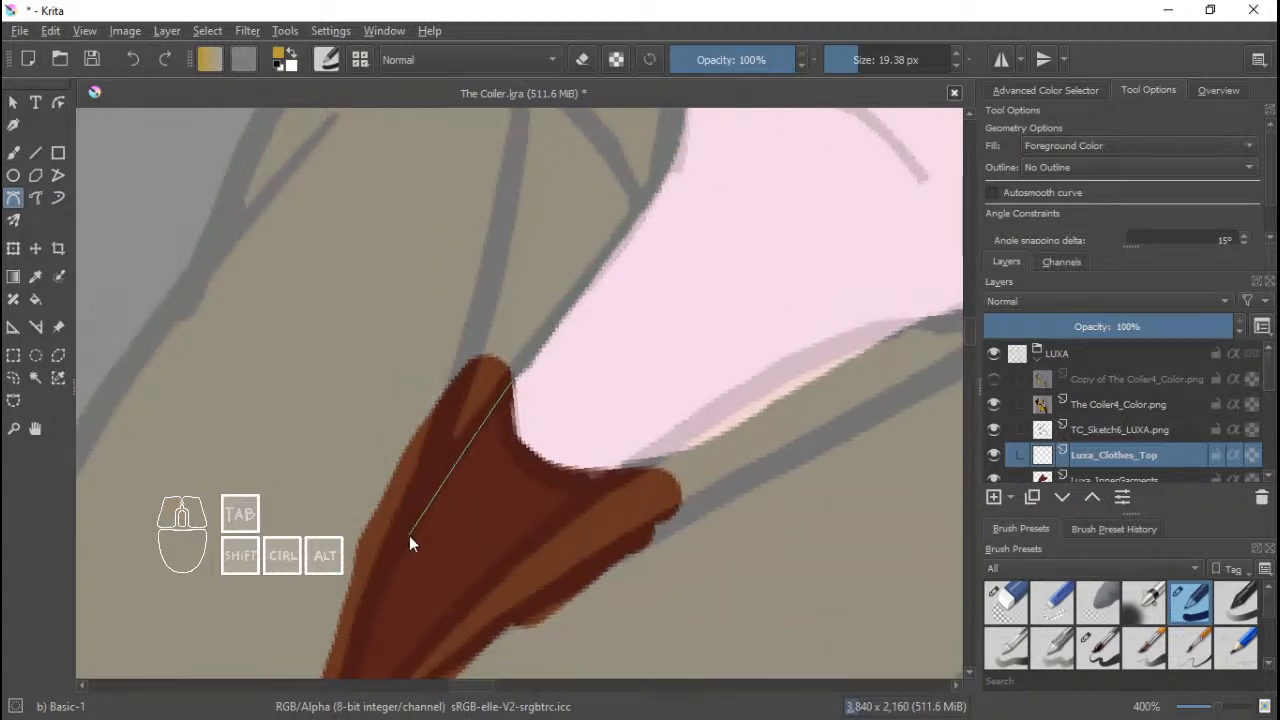
Outline the V-shaped neck opening through the red-brown inner garment, down to its point and back up the other side.
left_click_drag(406, 540, 437, 421)
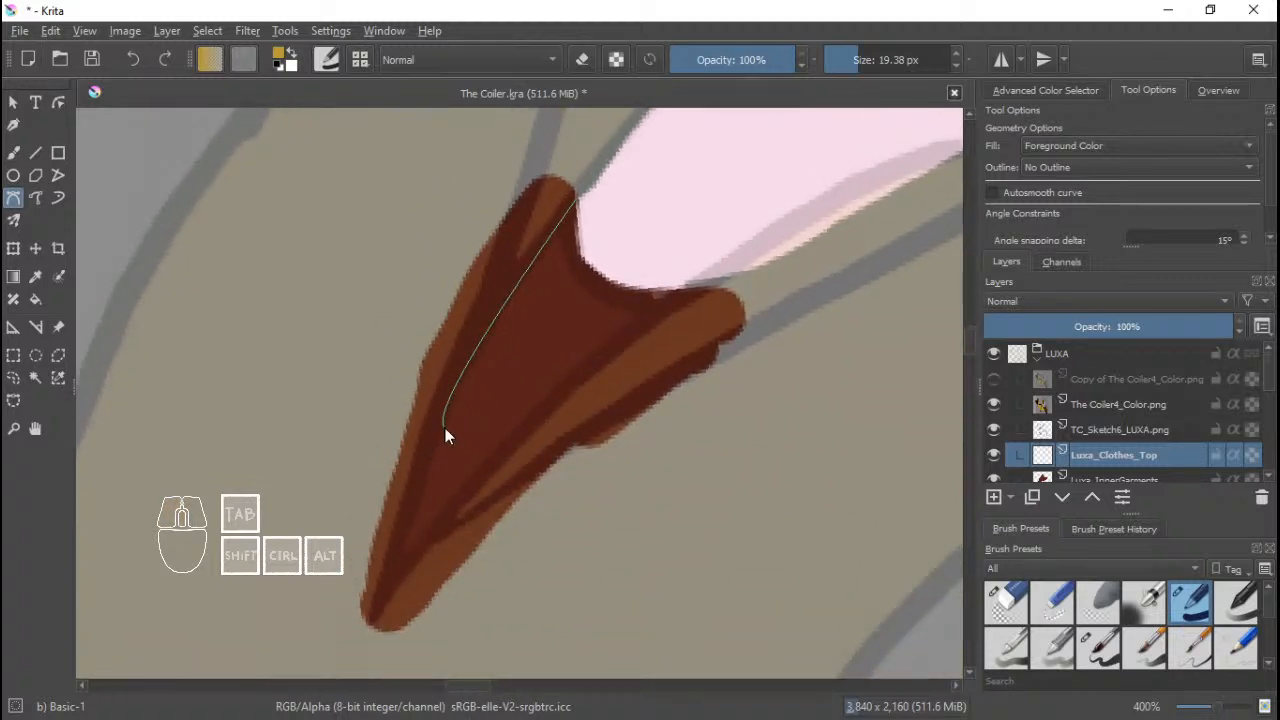
left_click(394, 570)
left_click_drag(546, 428, 447, 499)
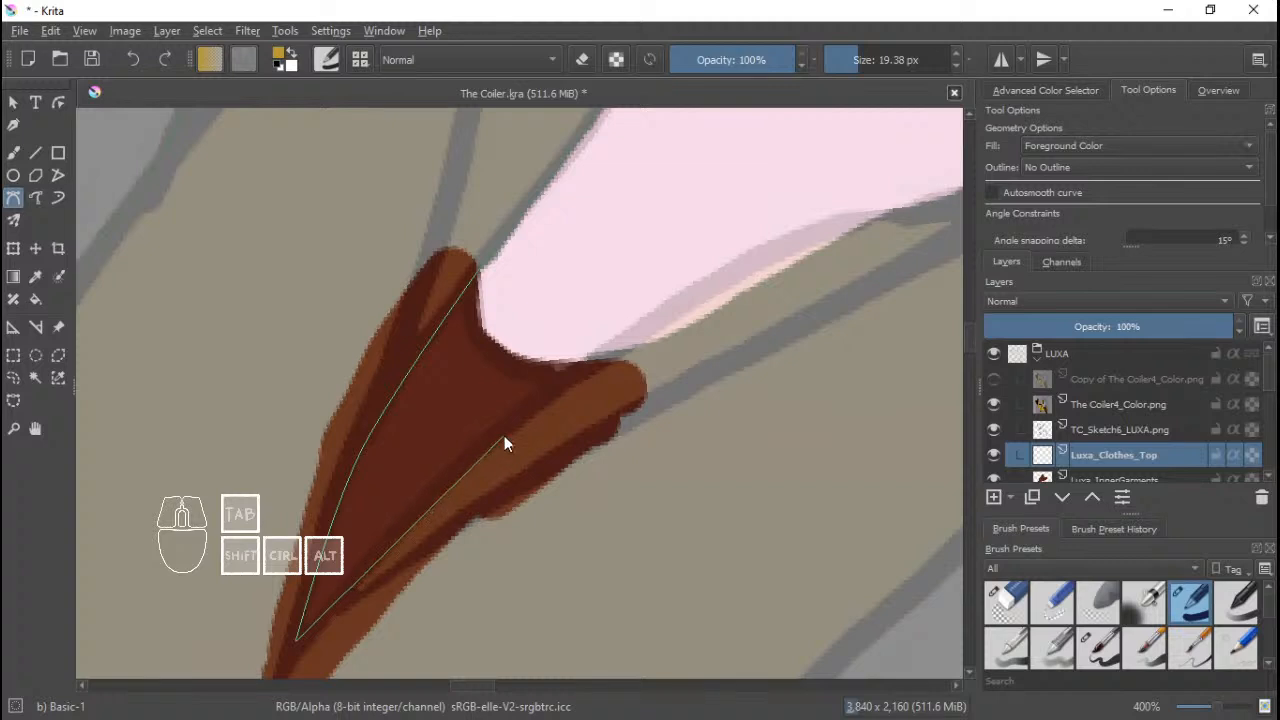
left_click_drag(499, 425, 368, 535)
left_click_drag(568, 405, 530, 393)
Trace the collar beneath the neck and hair, then the strapped inner edge of the second forearm up to the wrist.
left_click_drag(565, 335, 488, 398)
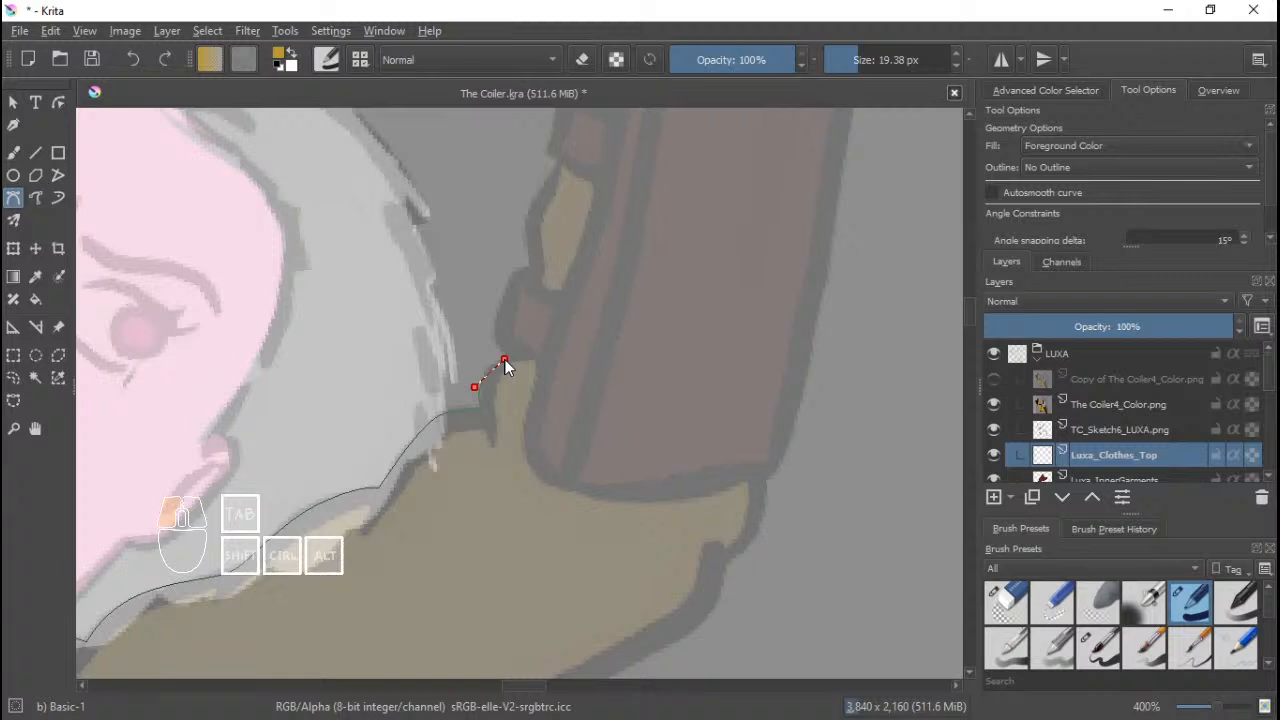
left_click_drag(520, 337, 480, 425)
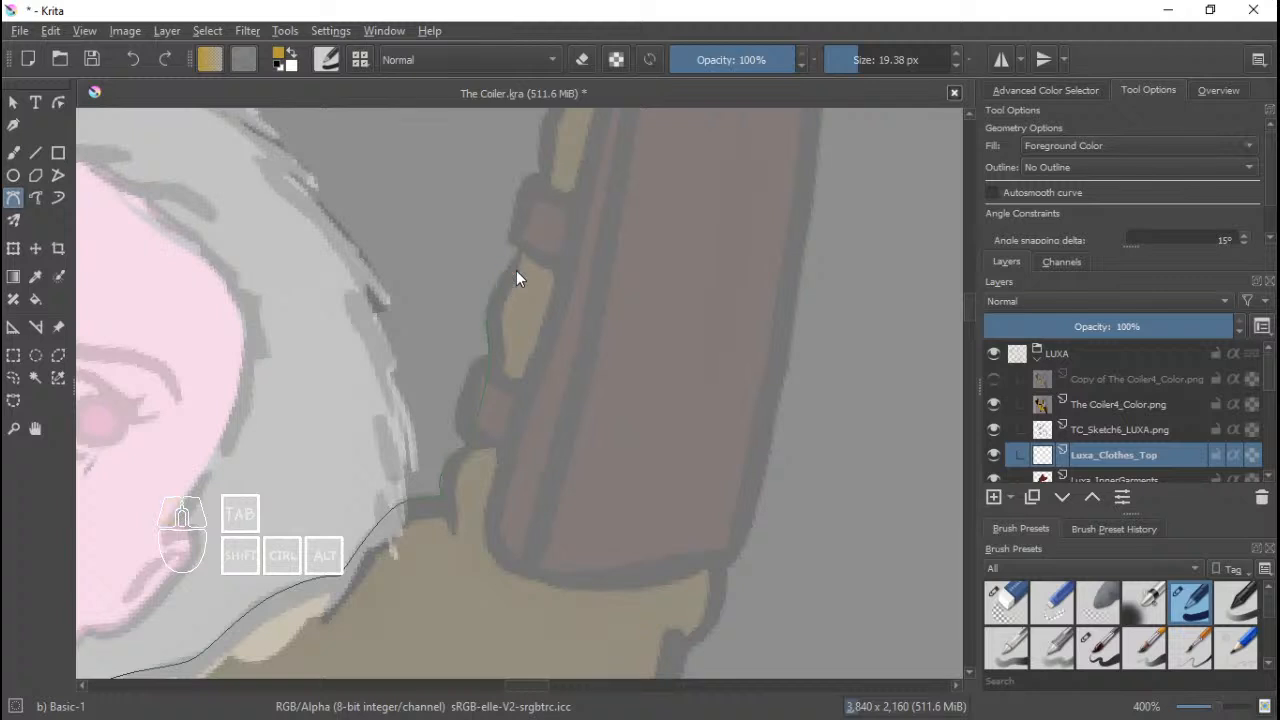
left_click_drag(516, 270, 471, 376)
left_click_drag(489, 314, 492, 274)
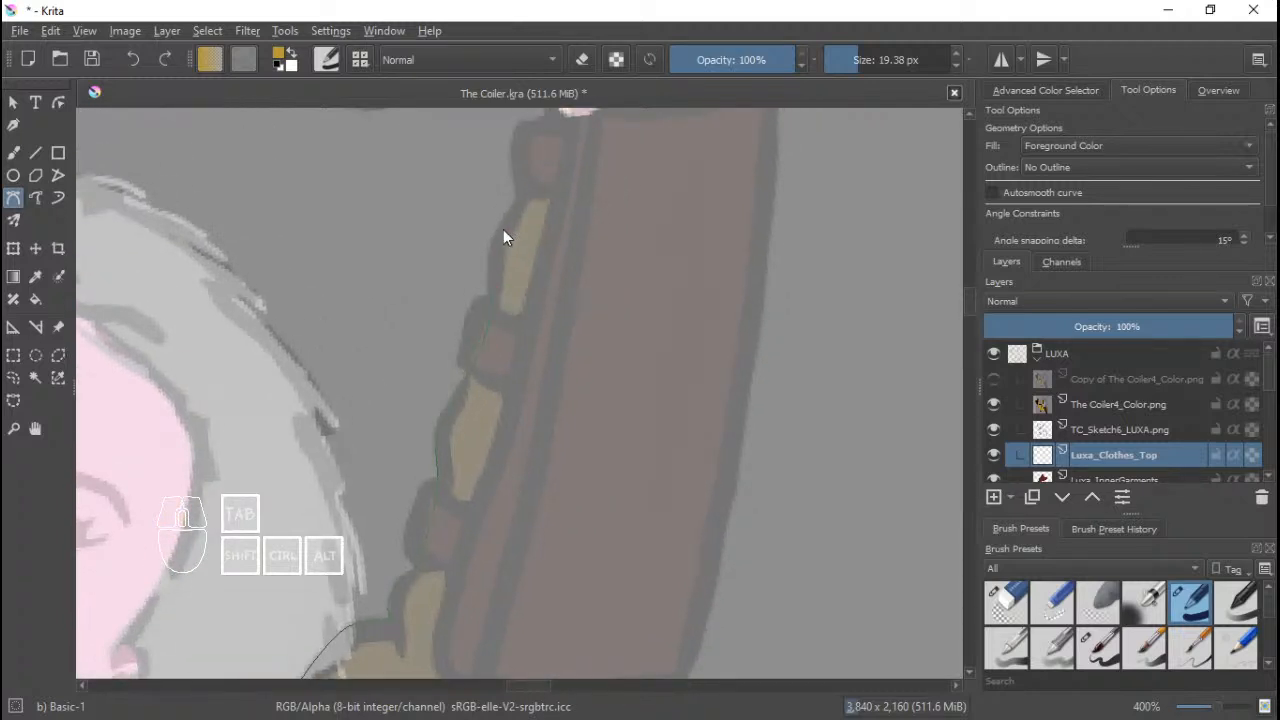
left_click_drag(503, 229, 457, 386)
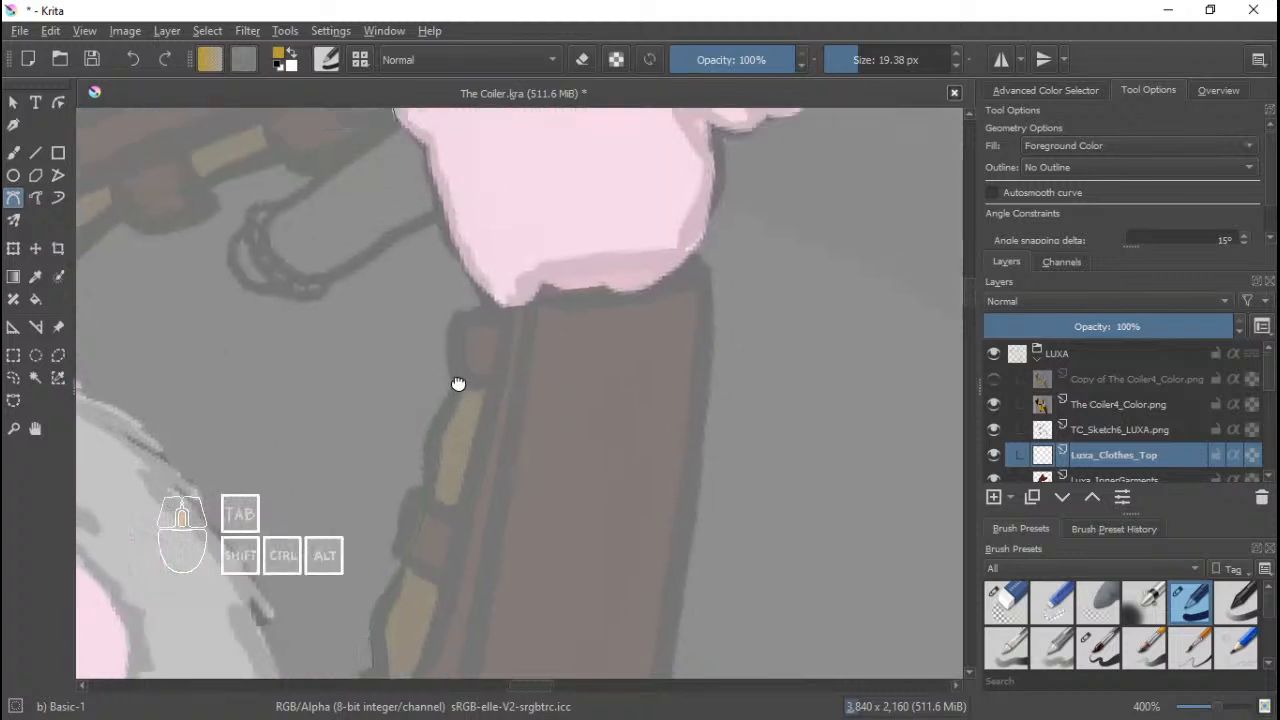
left_click_drag(481, 315, 484, 291)
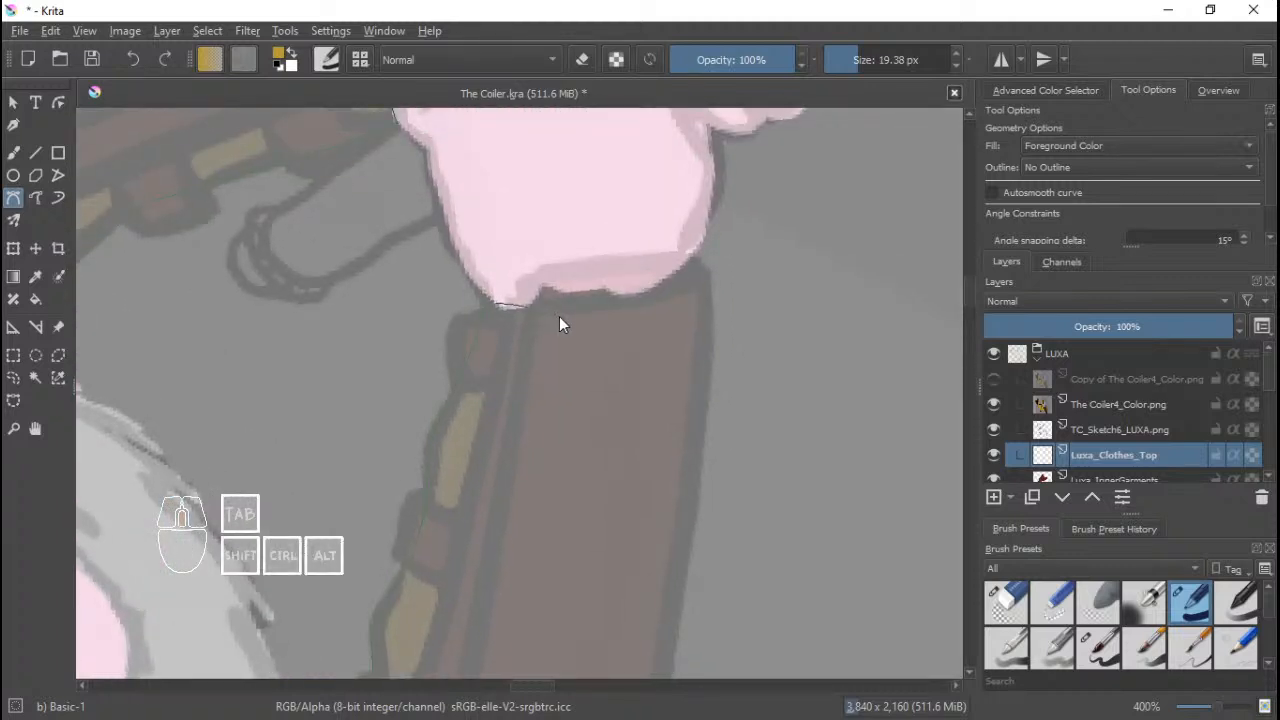
Carry the outline across the second wrist below the hand and down the outer side of that forearm to the elbow.
left_click_drag(559, 317, 618, 314)
mouse_move(680, 288)
left_mouse_down()
mouse_move(686, 318)
mouse_move(668, 292)
mouse_move(681, 296)
left_mouse_up()
right_click(684, 324)
scroll(681, 296, "down", 3)
left_click_drag(637, 486, 658, 391)
scroll(658, 391, "up", 3)
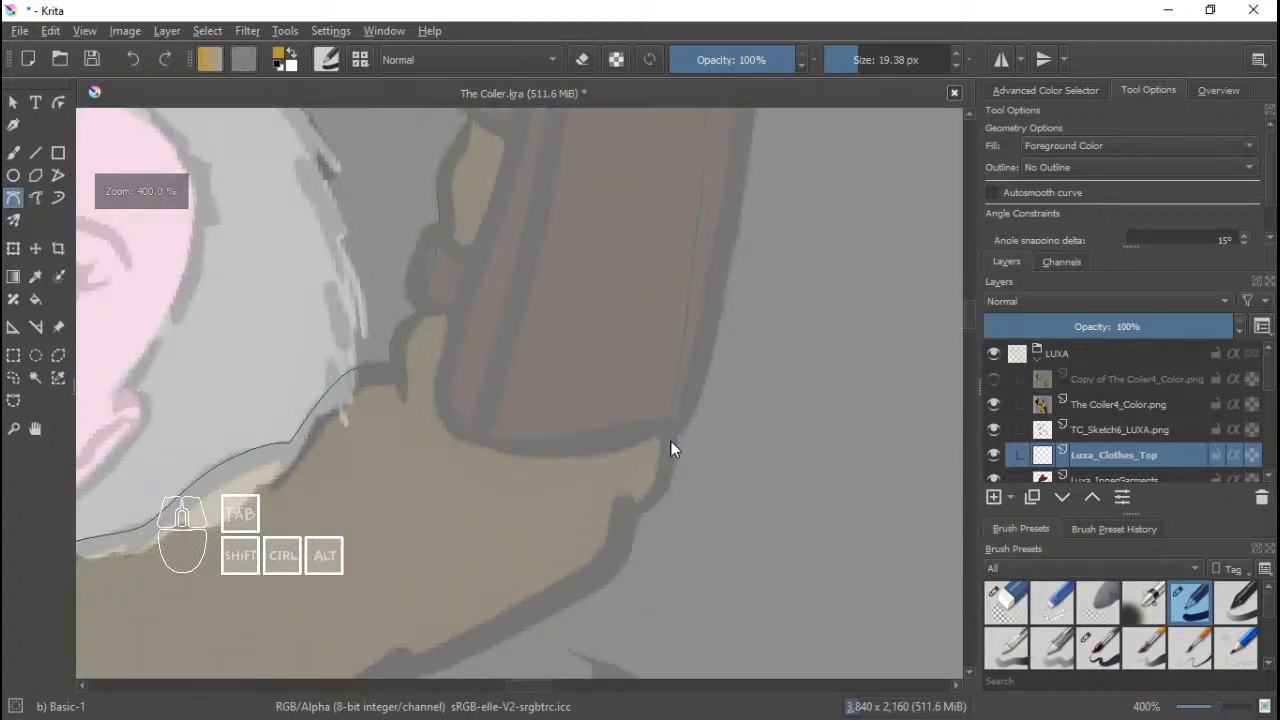
left_click_drag(673, 440, 689, 381)
Trace around the second elbow and along the underside of the upper arm toward the armpit.
mouse_move(610, 472)
left_mouse_down()
mouse_move(511, 513)
mouse_move(585, 471)
left_mouse_up()
right_click(707, 362)
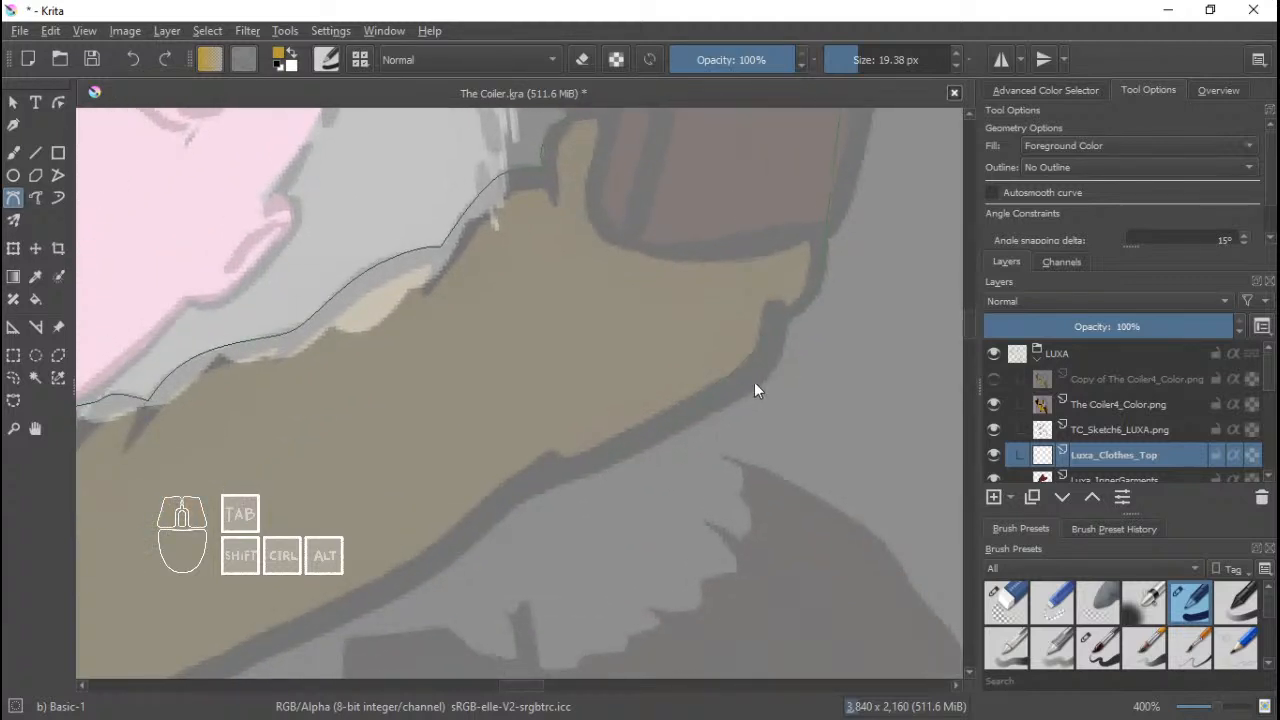
left_click_drag(754, 382, 719, 418)
left_click_drag(570, 483, 523, 497)
left_click_drag(481, 537, 454, 560)
left_click_drag(491, 543, 724, 375)
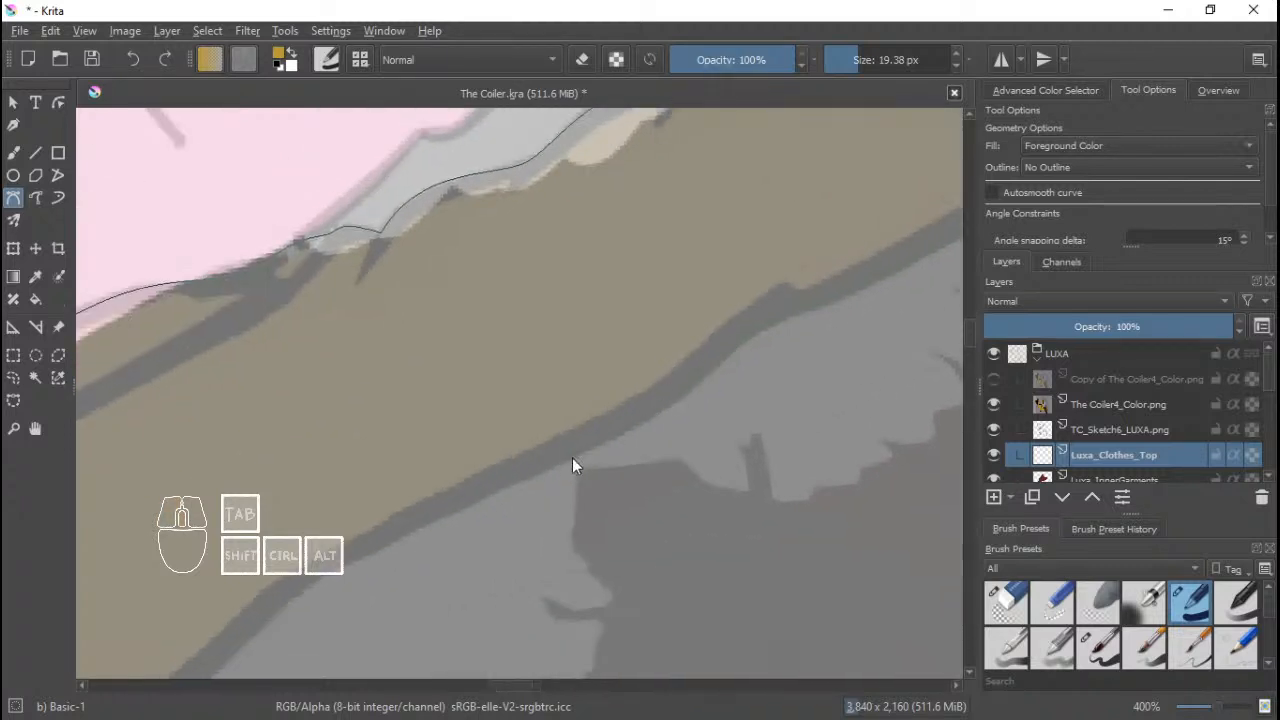
left_click_drag(472, 502, 444, 492)
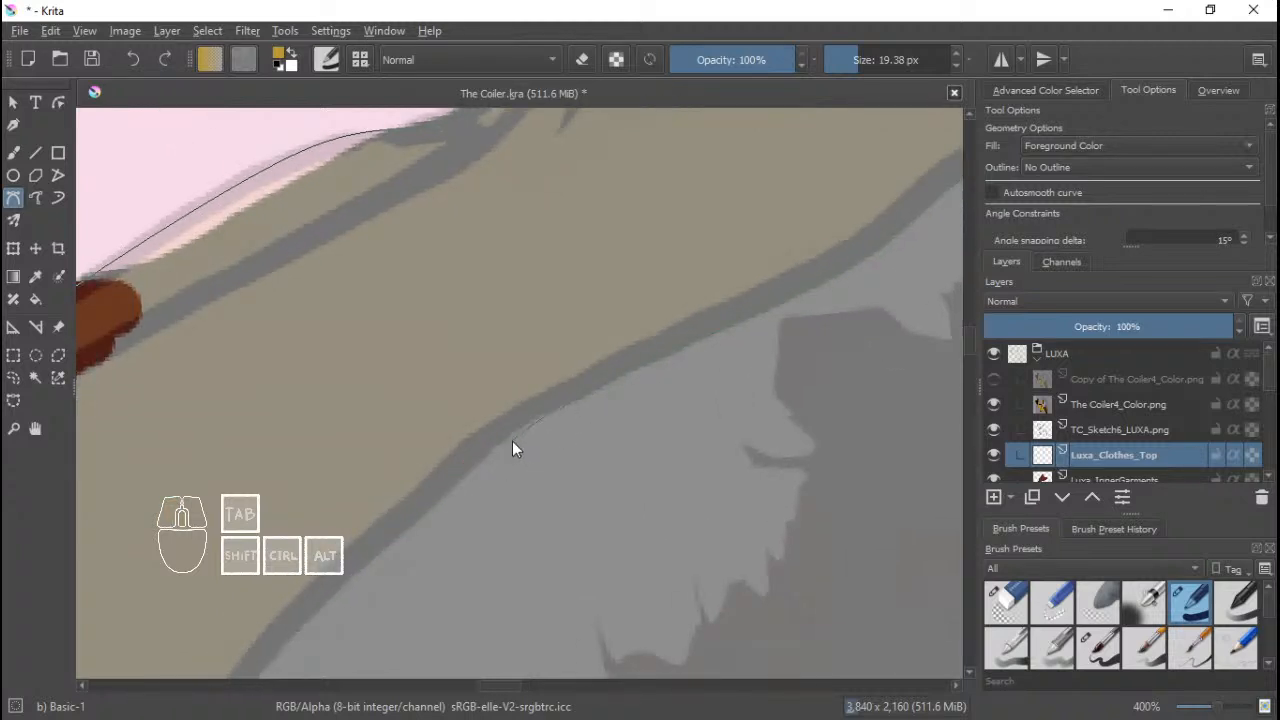
left_click_drag(503, 441, 515, 374)
Continue the outline from the armpit down the jacket's right side to the waist corner.
left_click_drag(465, 432, 374, 525)
left_click_drag(376, 523, 600, 330)
scroll(540, 475, "down", 1)
scroll(520, 492, "up", 1)
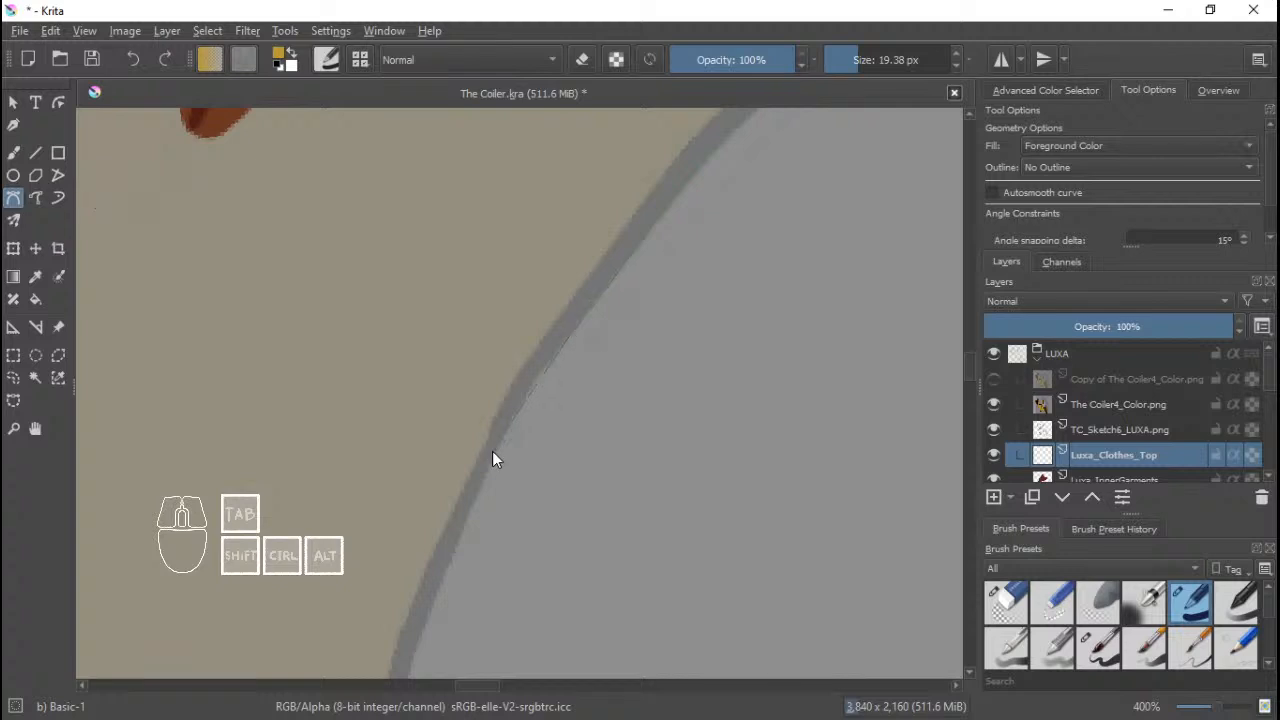
mouse_move(492, 451)
left_mouse_down()
mouse_move(426, 554)
mouse_move(429, 584)
mouse_move(501, 450)
left_mouse_up()
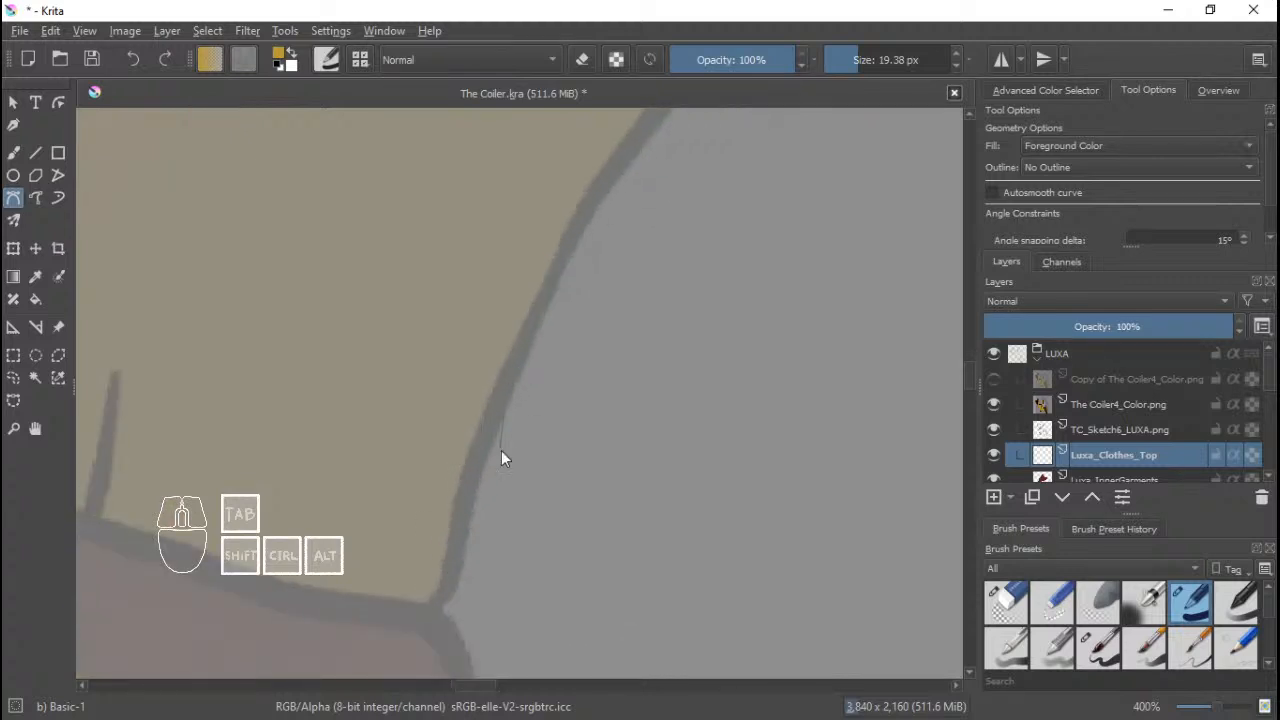
left_click_drag(462, 532, 447, 606)
Close the outline along the waist at its starting point to fill the whole jacket with mustard yellow.
scroll(406, 577, "down", 4)
left_click_drag(313, 530, 565, 561)
scroll(494, 570, "up", 2)
left_click_drag(467, 565, 375, 518)
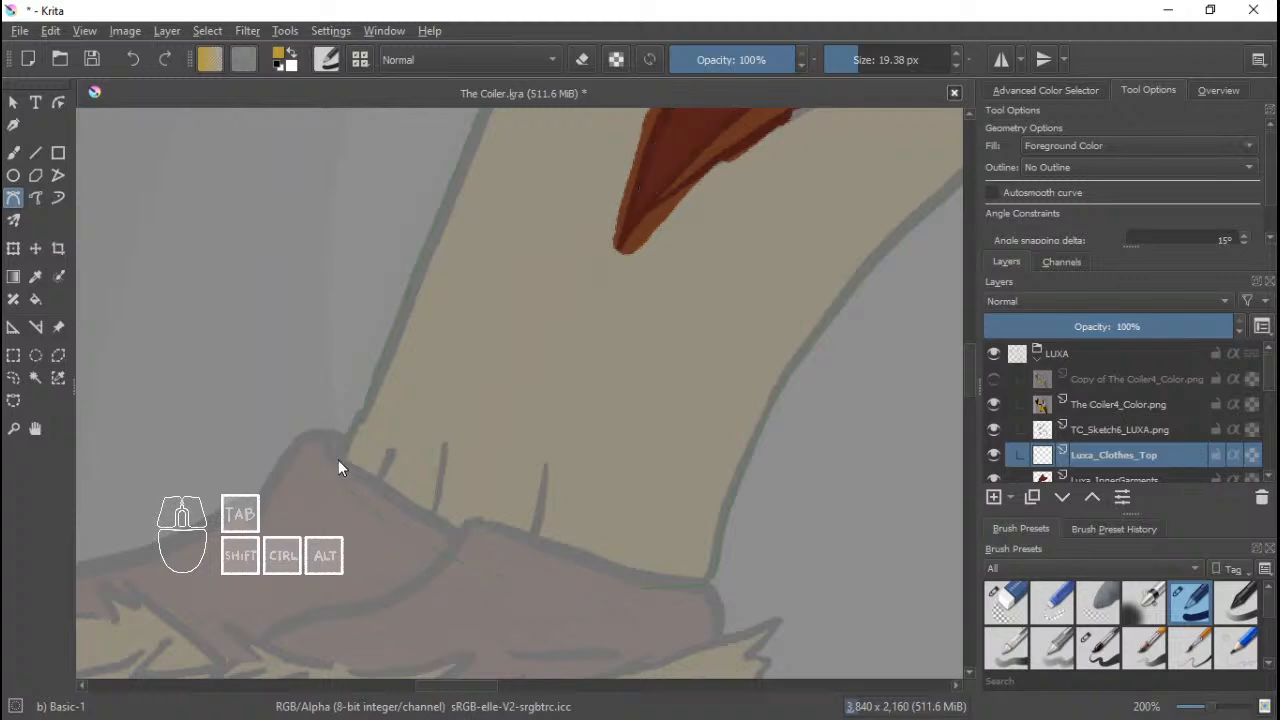
left_click(337, 457)
scroll(567, 387, "down", 3)
scroll(552, 387, "up", 2)
left_click_drag(606, 349, 590, 403)
Hide the The Coiler4_Color.png reference layer to check the flat jacket shape.
scroll(590, 403, "down", 2)
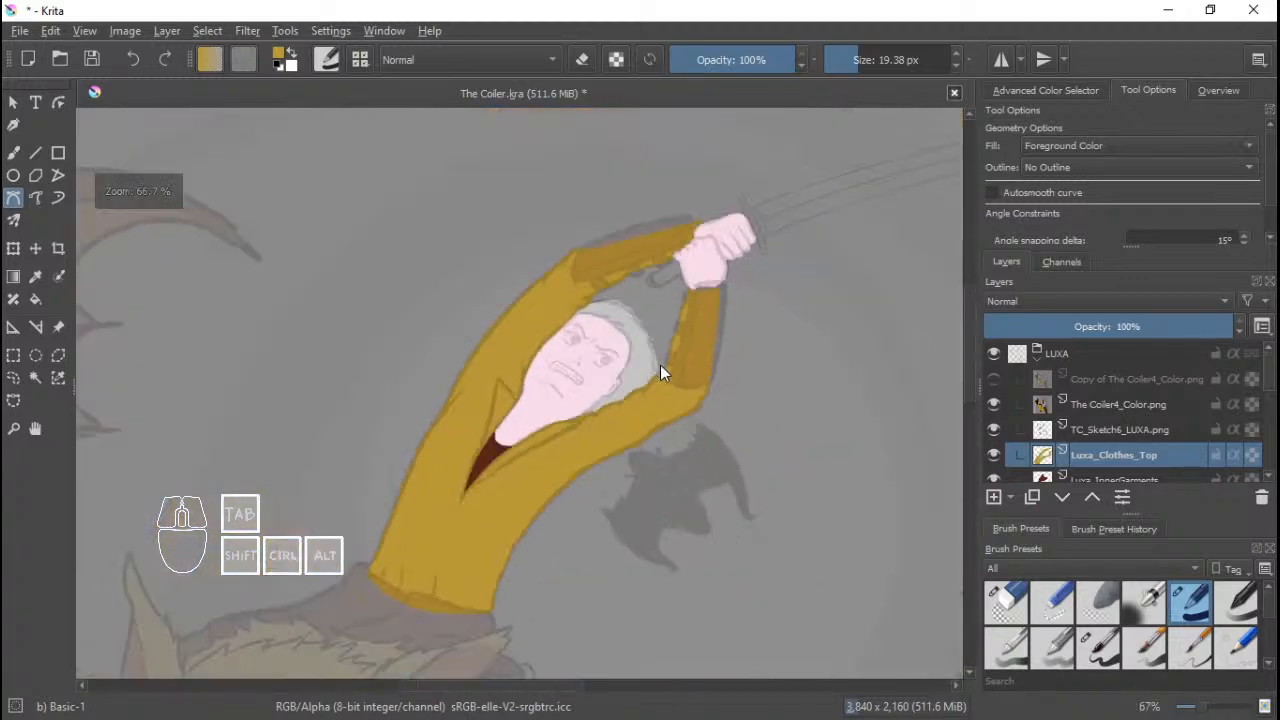
left_click_drag(661, 366, 643, 380)
scroll(643, 380, "up", 1)
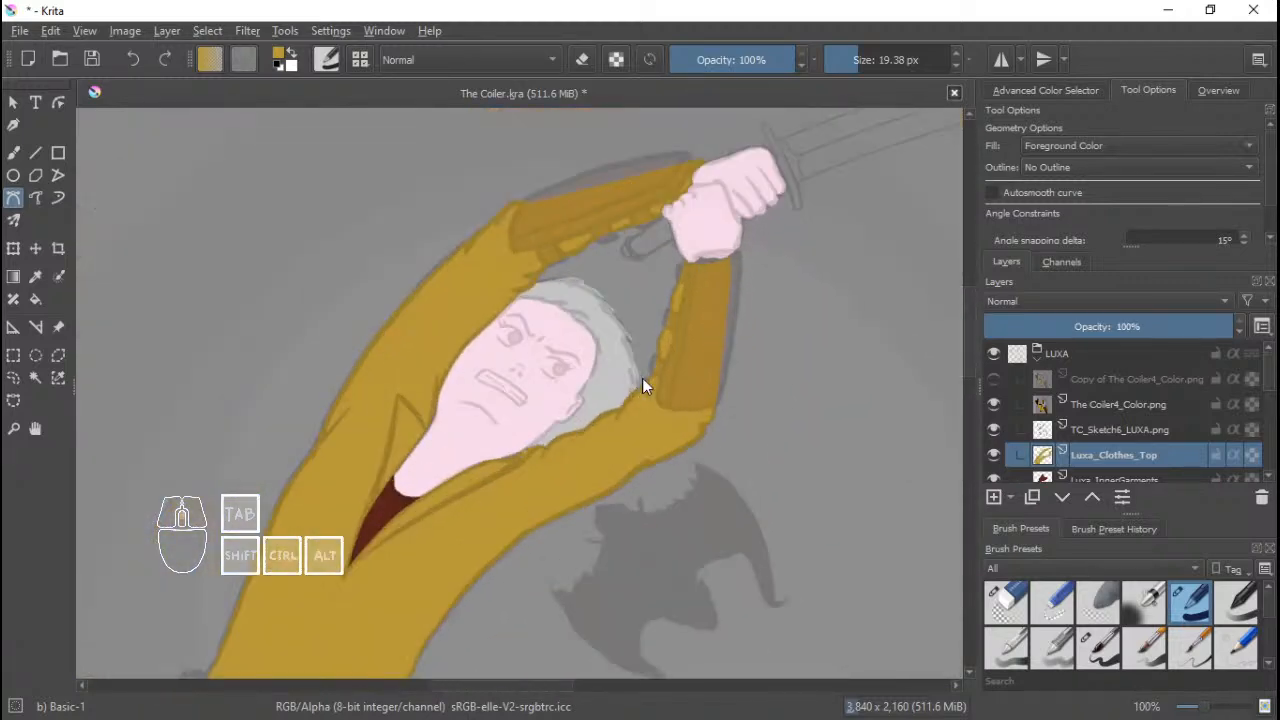
left_click(993, 404)
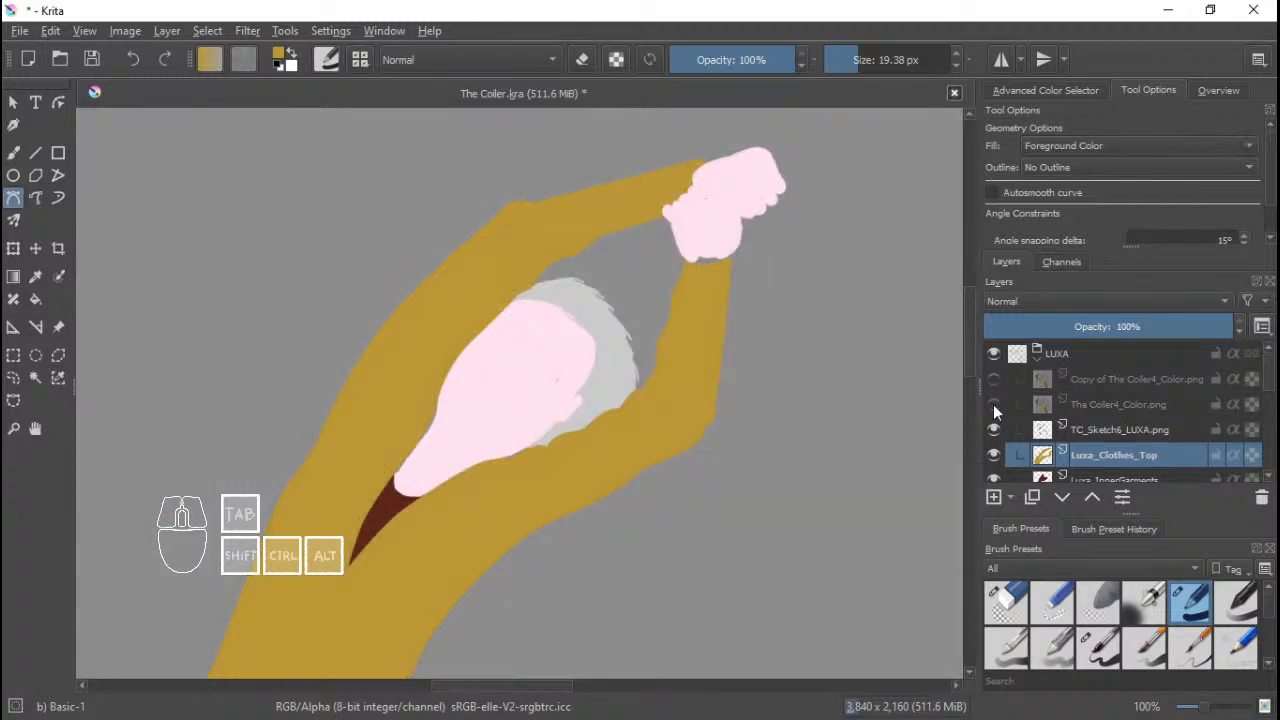
Compare the flat collar and neck edges with the The Coiler4_Color.png reference, leaving that layer hidden again.
left_click(993, 404)
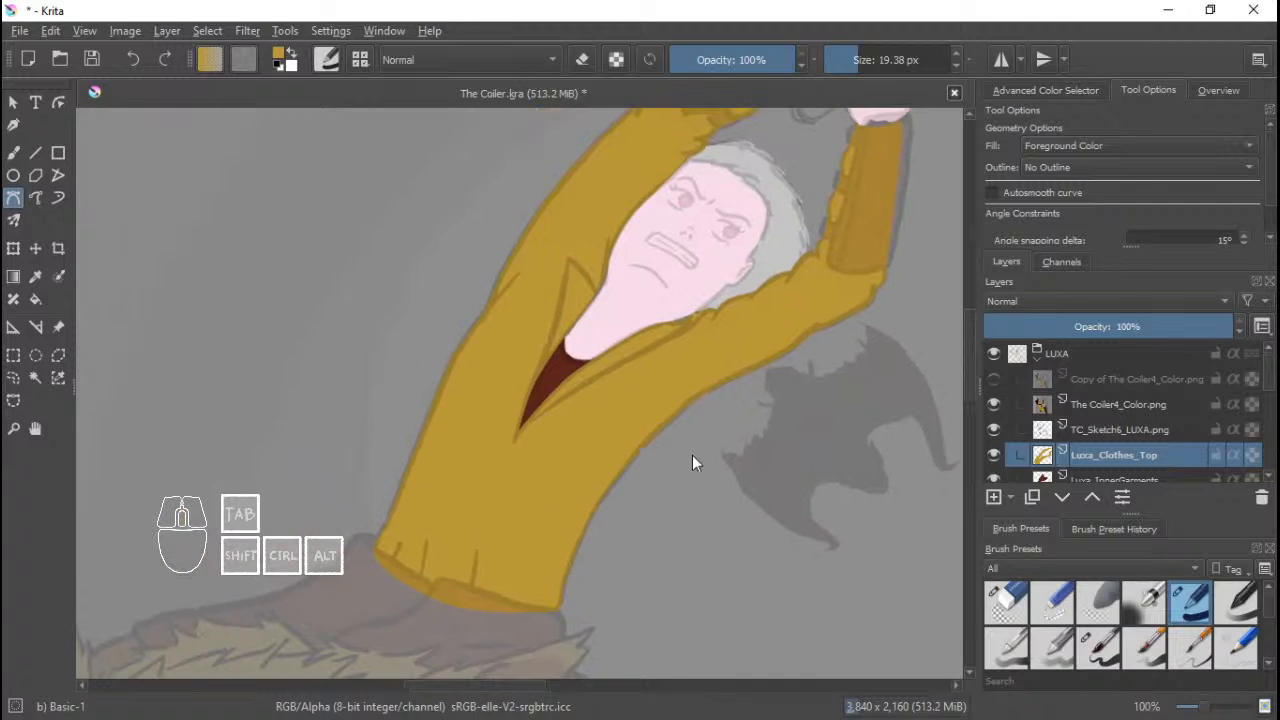
scroll(694, 449, "up", 5)
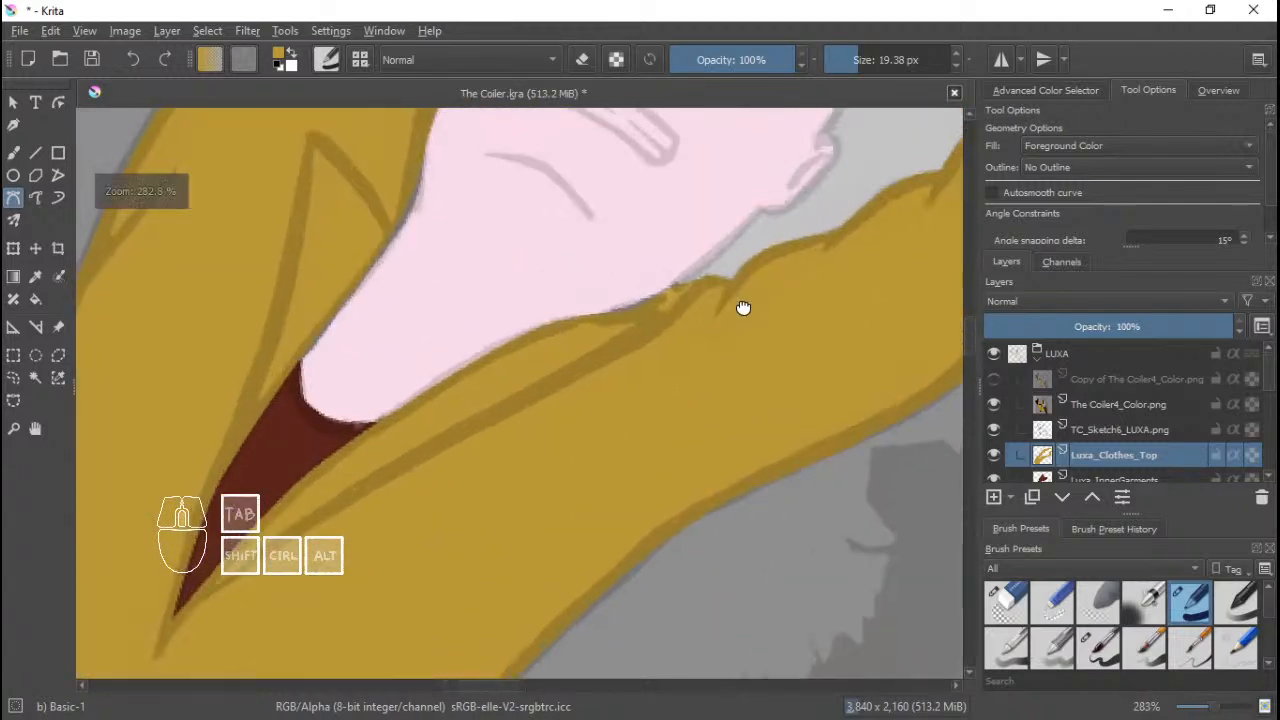
left_click_drag(743, 308, 743, 378)
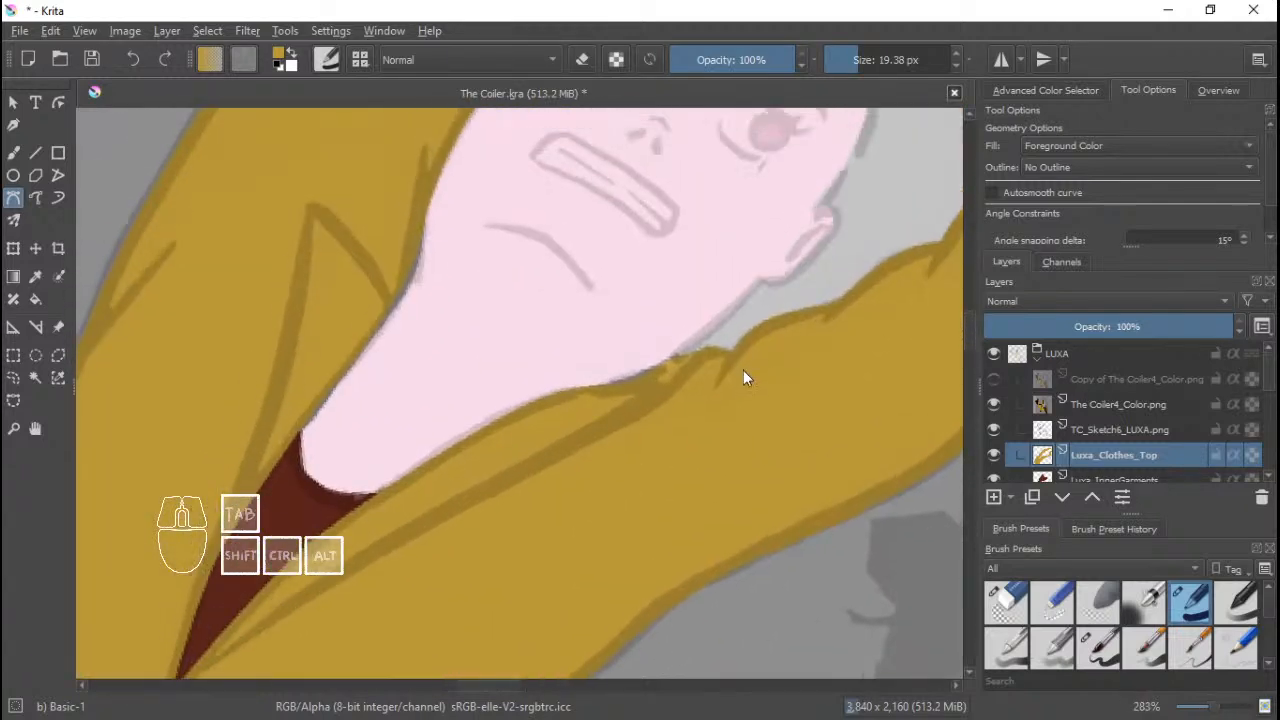
left_click(988, 404)
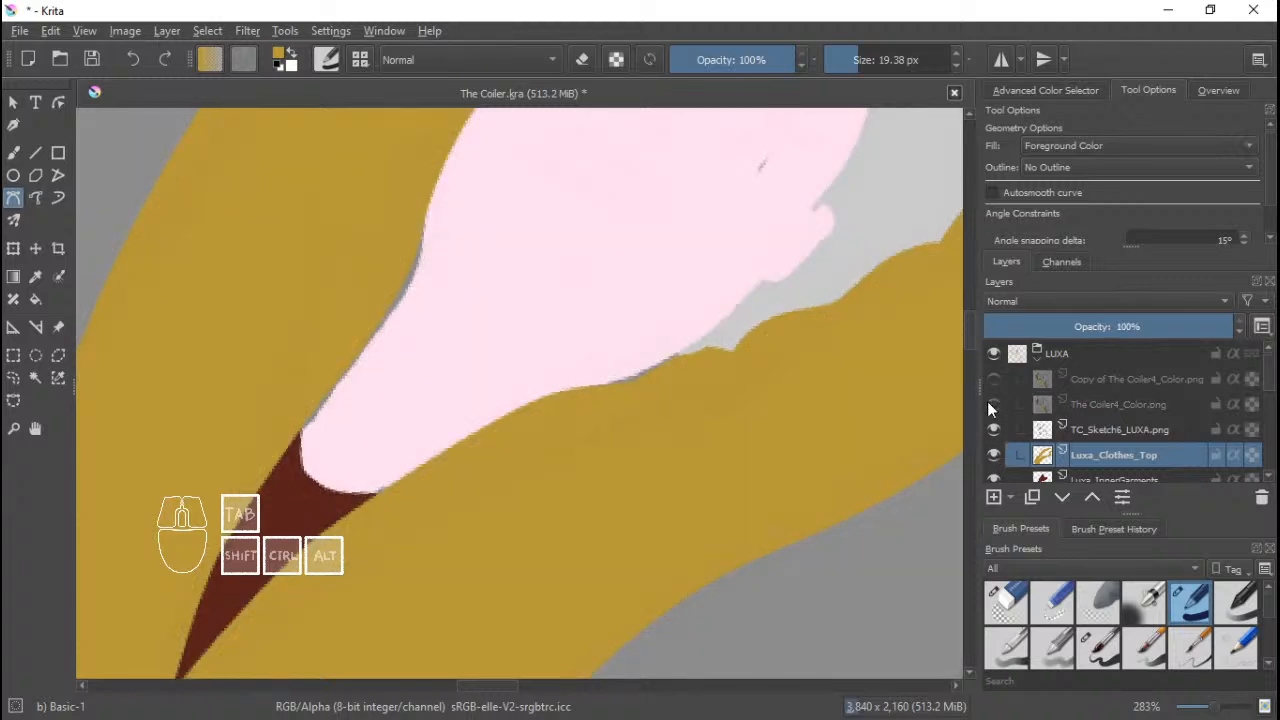
Inspect the edges between the neck skin and the jacket collar for unfilled gaps.
scroll(463, 294, "down", 2)
left_click_drag(463, 296, 469, 335)
scroll(464, 385, "up", 2)
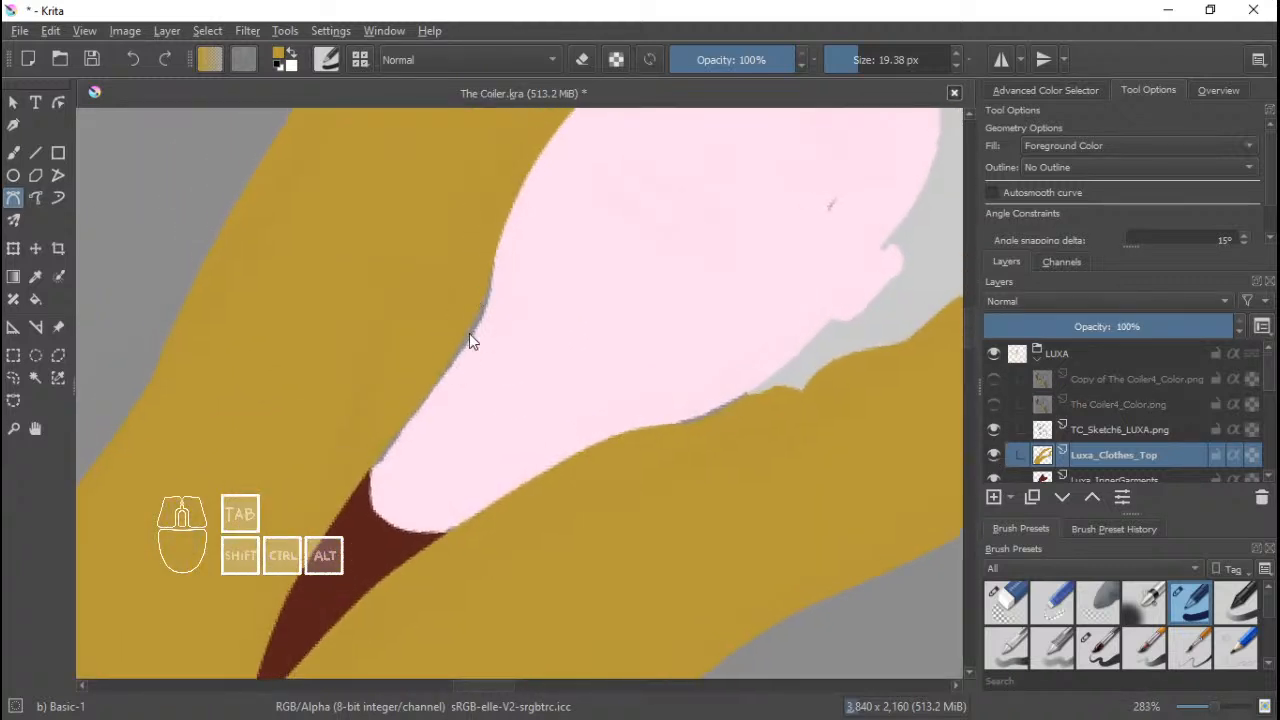
scroll(491, 306, "down", 1)
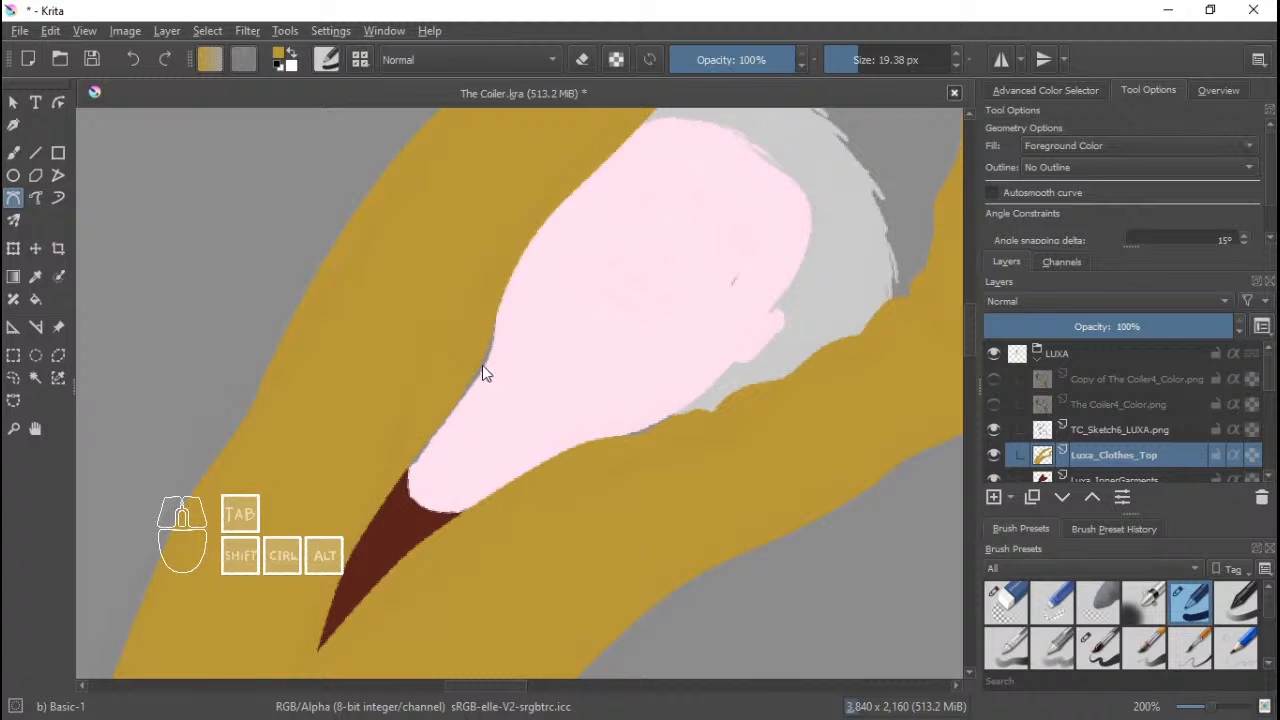
left_click_drag(475, 433, 513, 430)
left_click_drag(672, 420, 680, 393)
scroll(720, 397, "up", 1)
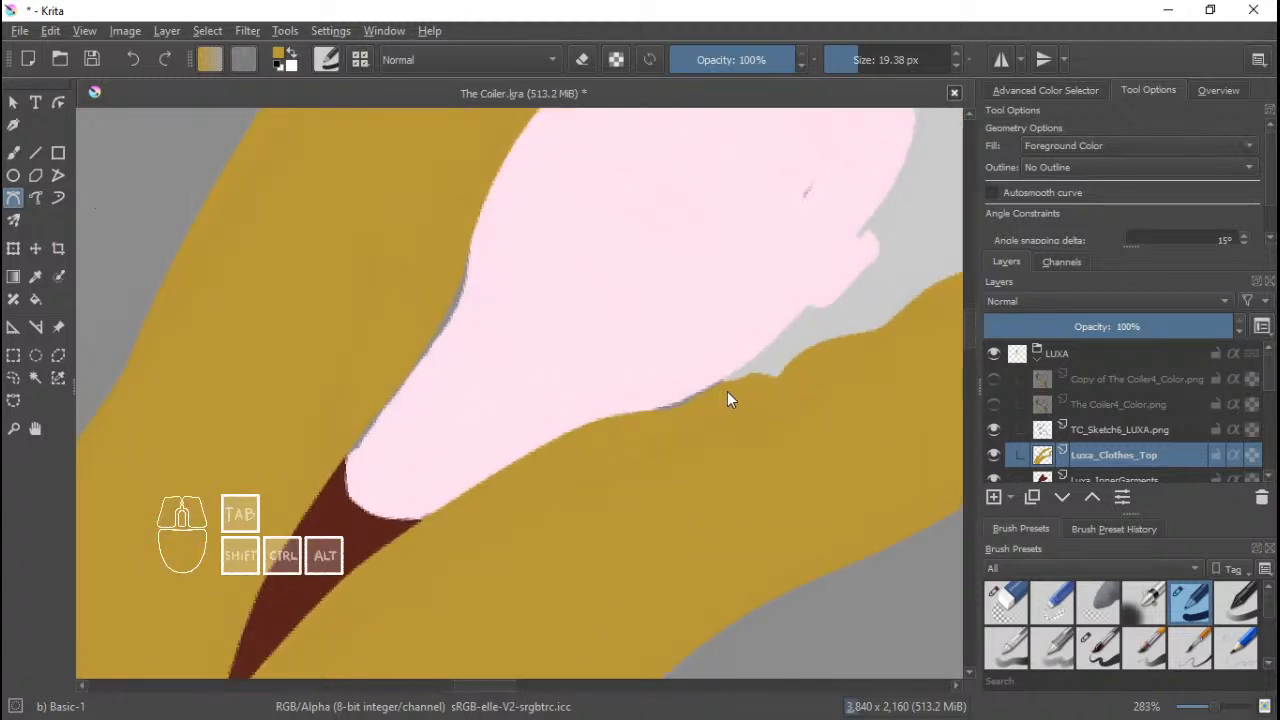
scroll(727, 391, "down", 3)
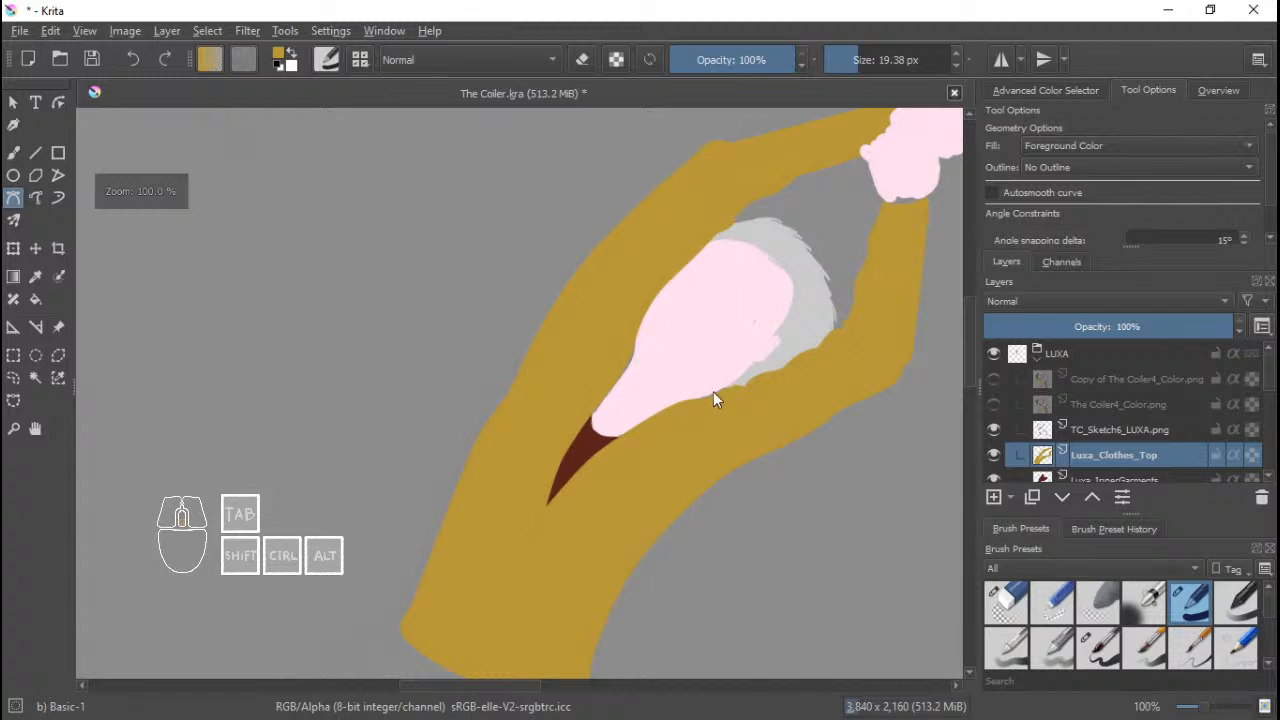
scroll(714, 397, "up", 2)
scroll(662, 415, "down", 1)
left_click_drag(592, 415, 615, 341)
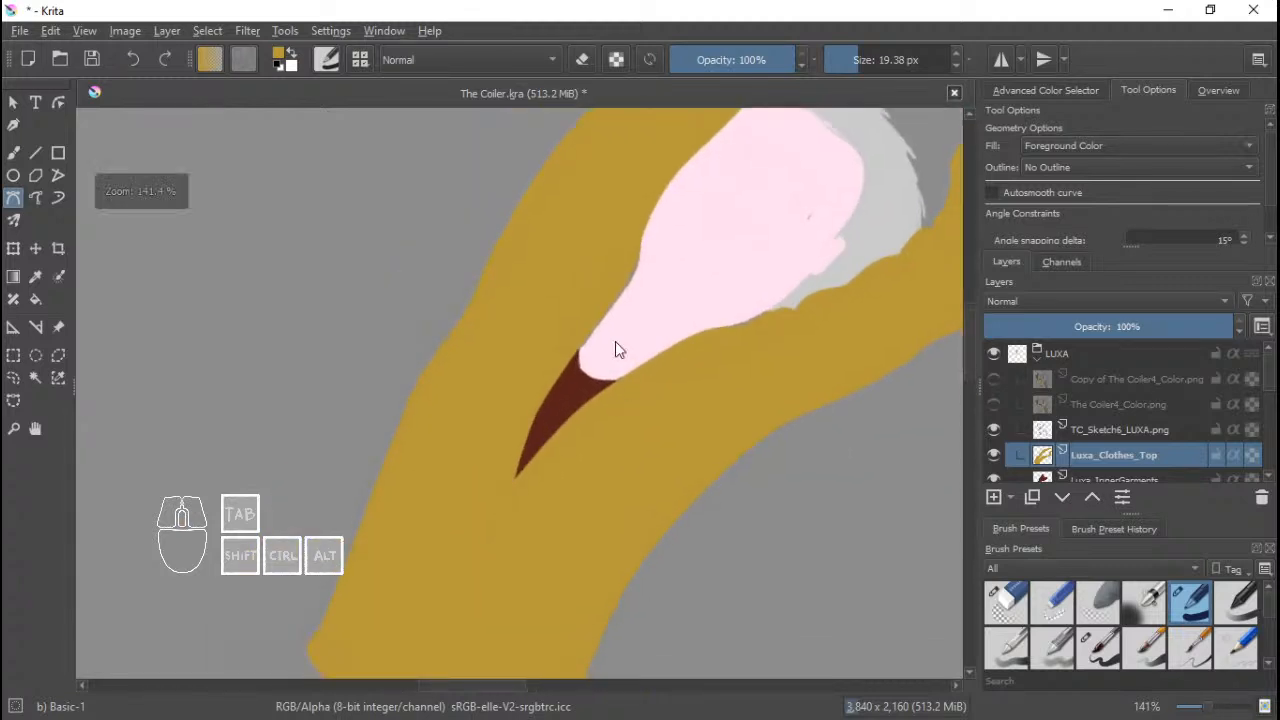
scroll(630, 320, "up", 1)
left_click_drag(769, 346, 741, 398)
scroll(1092, 430, "down", 1)
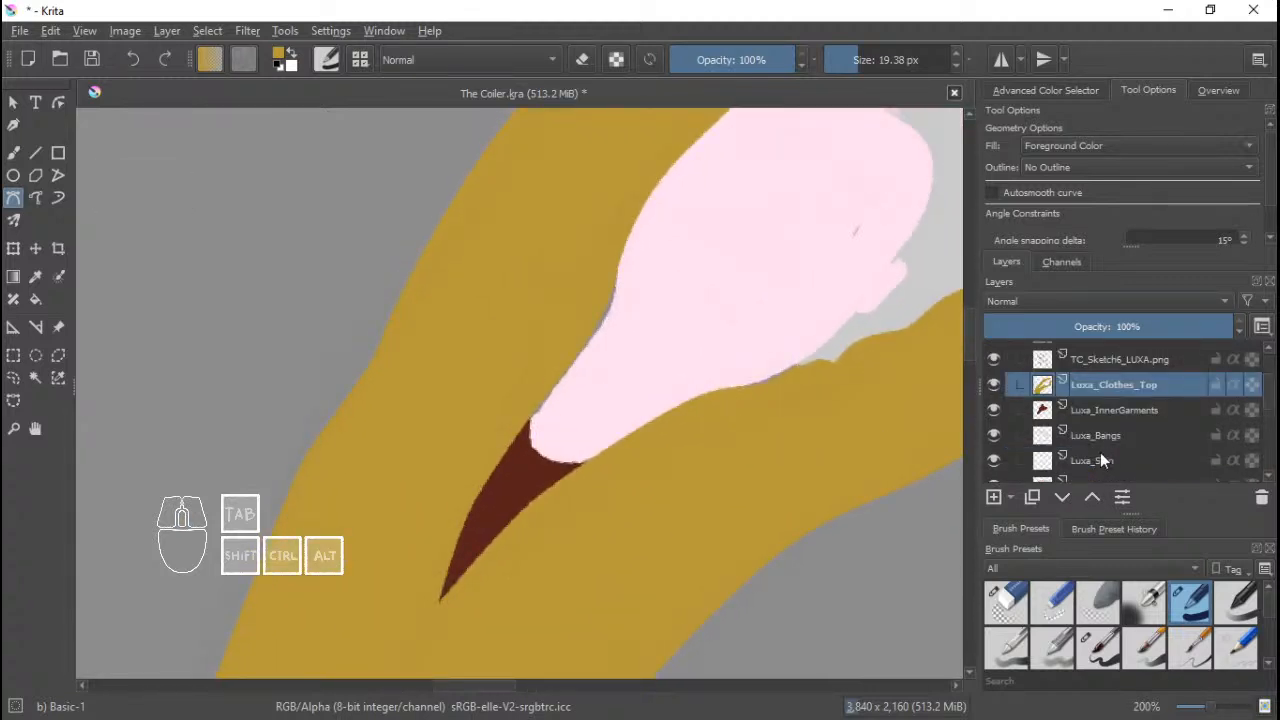
On the Luxa_Skin layer, brush the sampled pale pink skin color into the gaps between neck and jacket.
scroll(1100, 452, "down", 1)
left_click(1100, 388)
left_click_drag(853, 325, 733, 365)
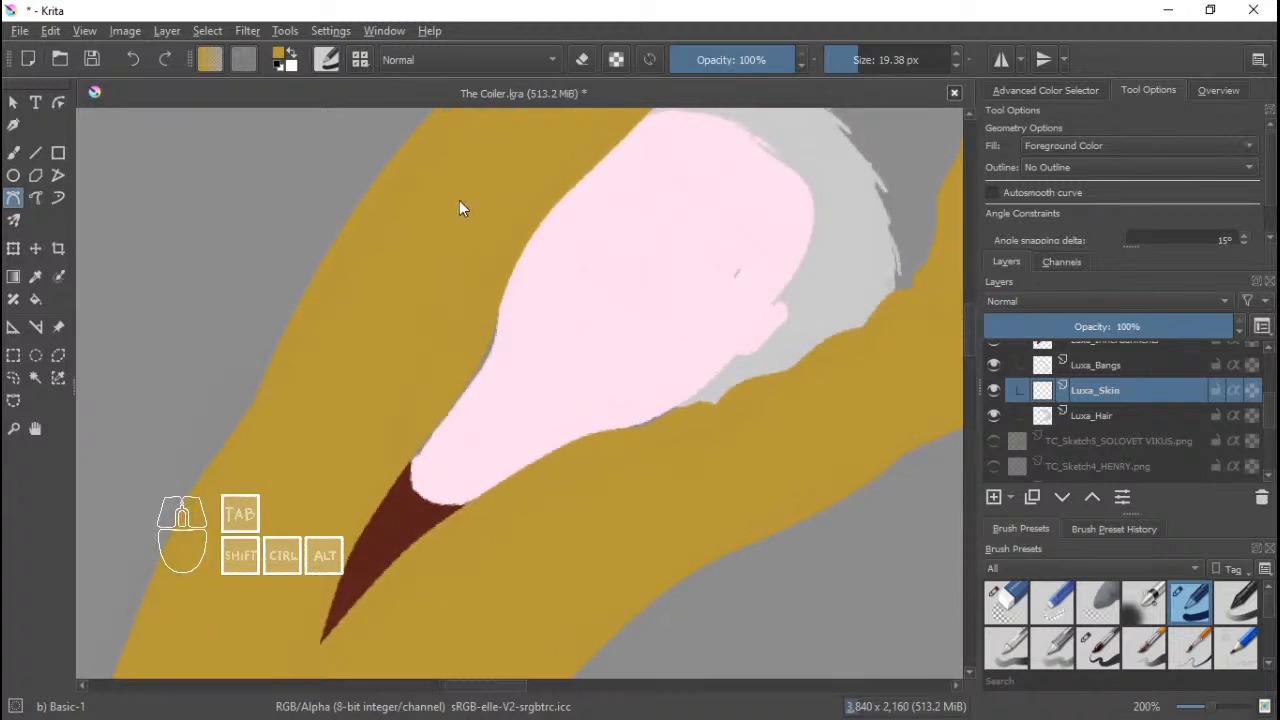
left_click(587, 281, "ctrl")
key("b")
left_click(613, 281, "ctrl")
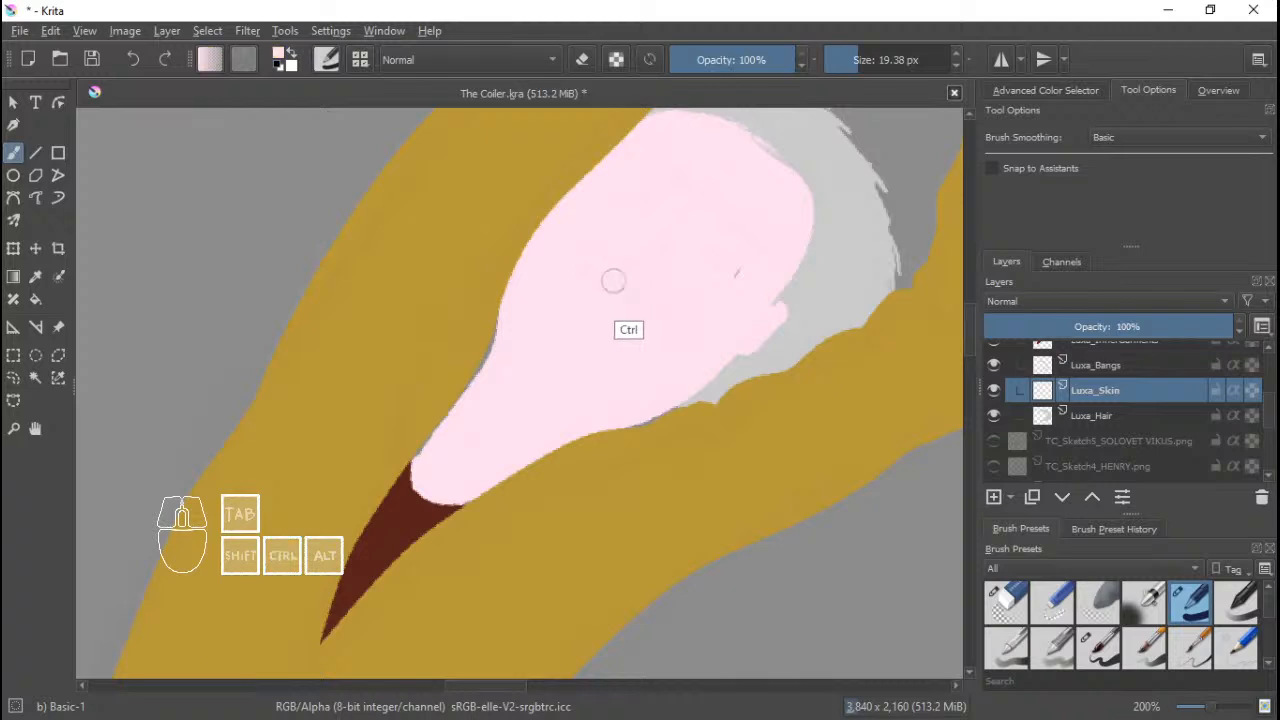
right_click(655, 305)
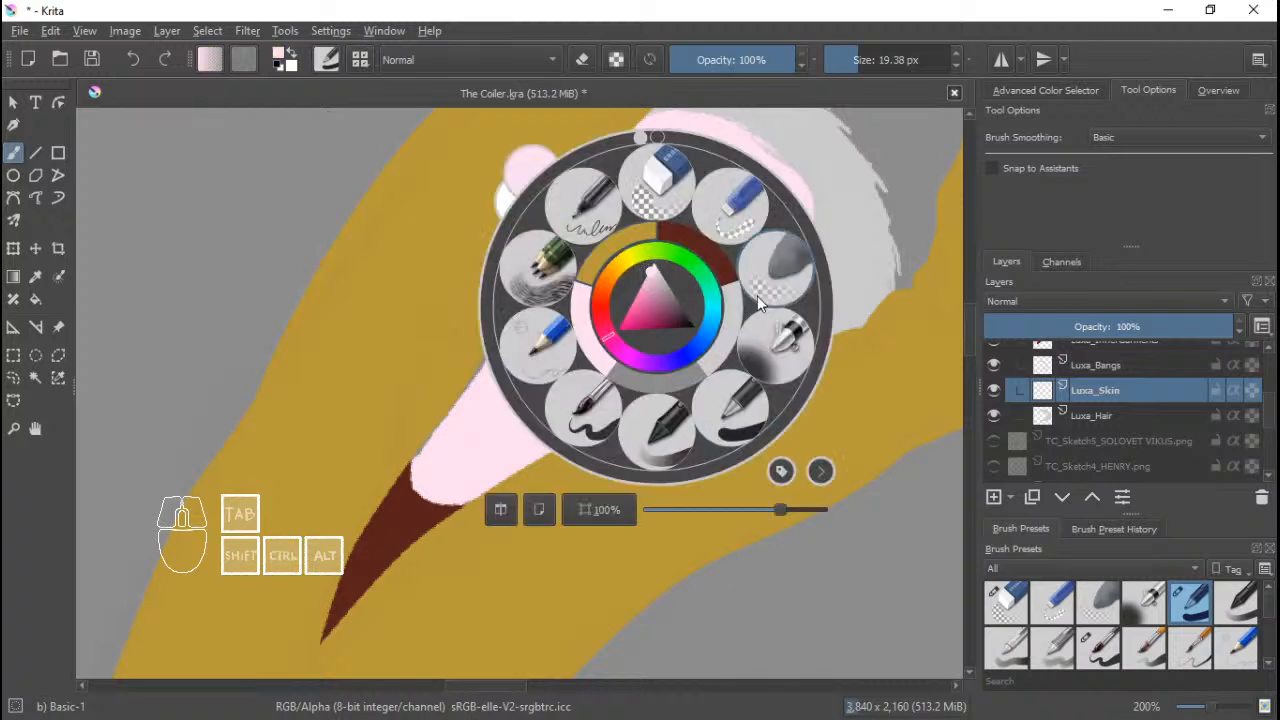
left_click(769, 348)
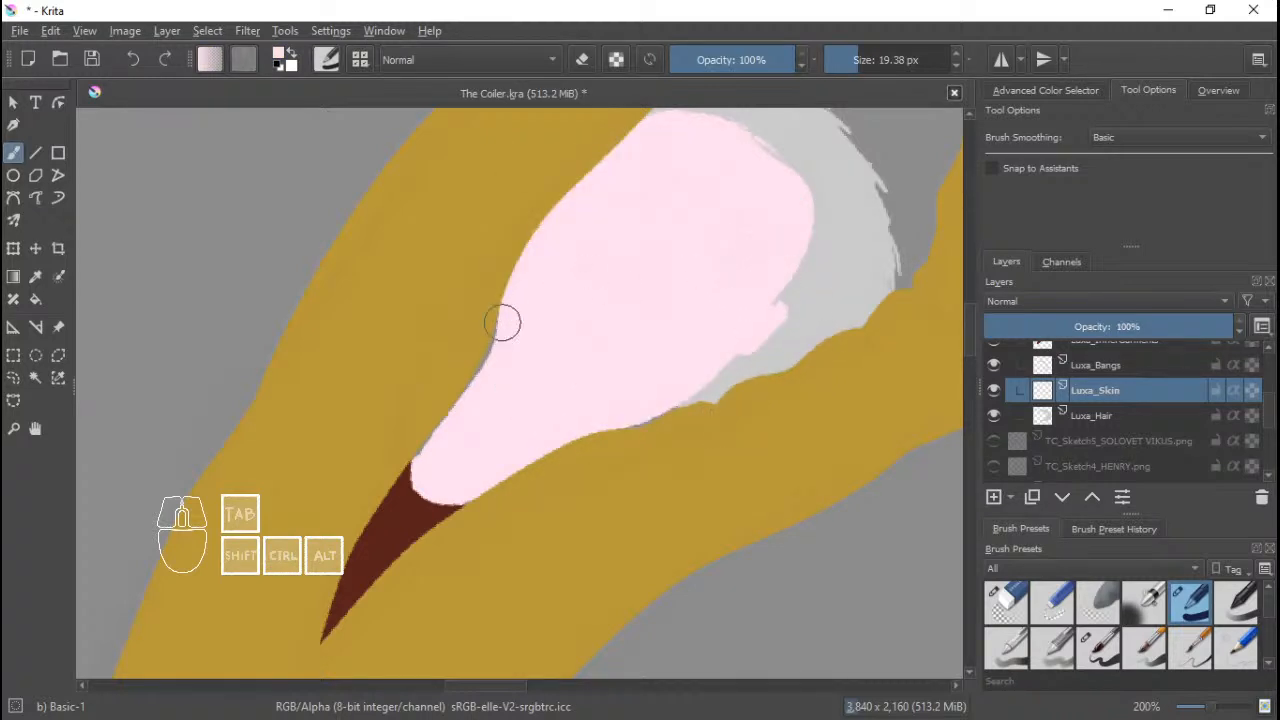
mouse_move(503, 321)
left_mouse_down()
mouse_move(426, 466)
mouse_move(695, 400)
left_mouse_up()
On the Luxa_Hair layer, brush the sampled light gray hair color into the gap beside the collar, and save the document.
left_click(1090, 418)
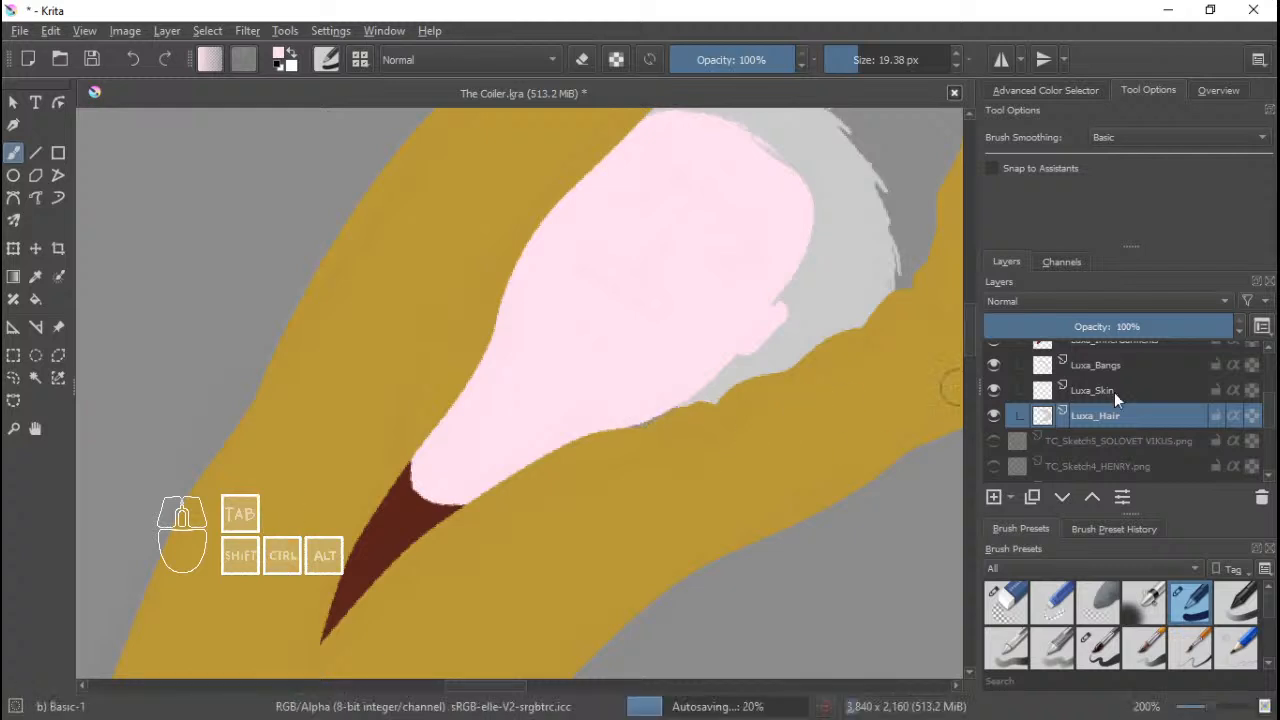
left_click(849, 257, "ctrl")
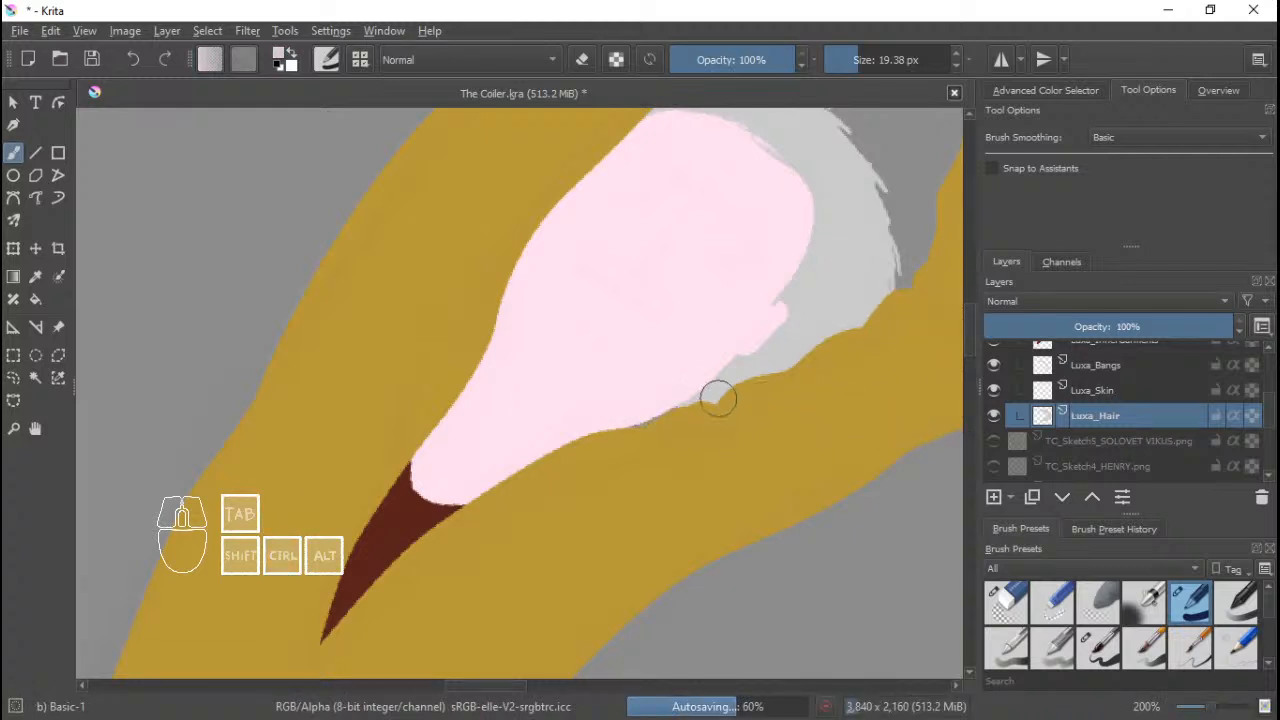
mouse_move(717, 394)
left_mouse_down()
mouse_move(631, 423)
mouse_move(674, 428)
left_mouse_up()
left_click_drag(785, 370, 734, 520)
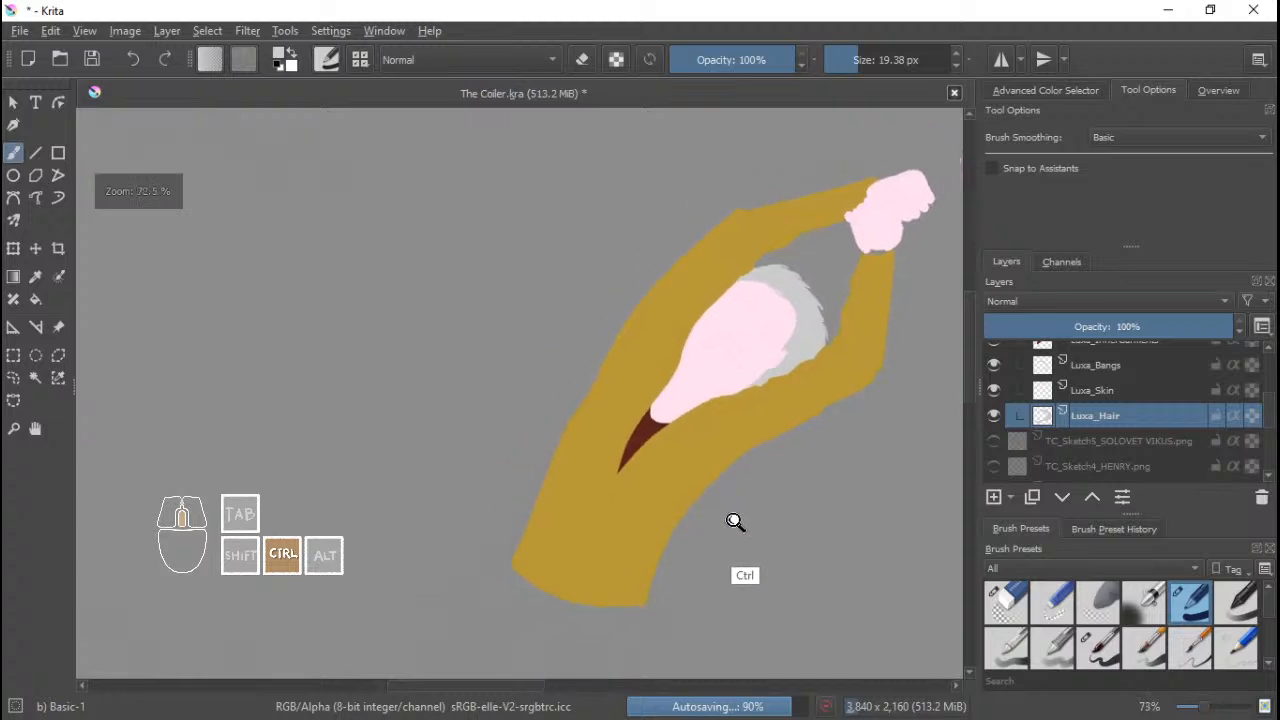
left_click_drag(747, 429, 745, 427)
left_click_drag(680, 328, 643, 347)
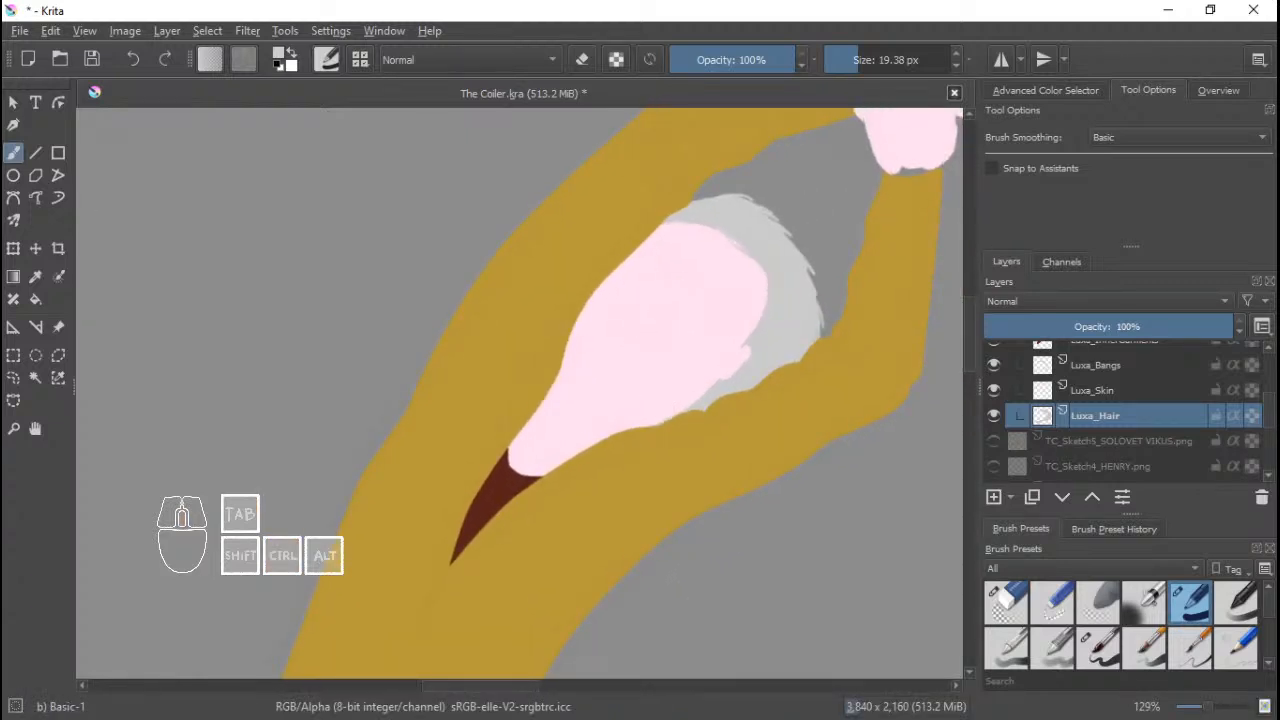
key("ctrl+s")
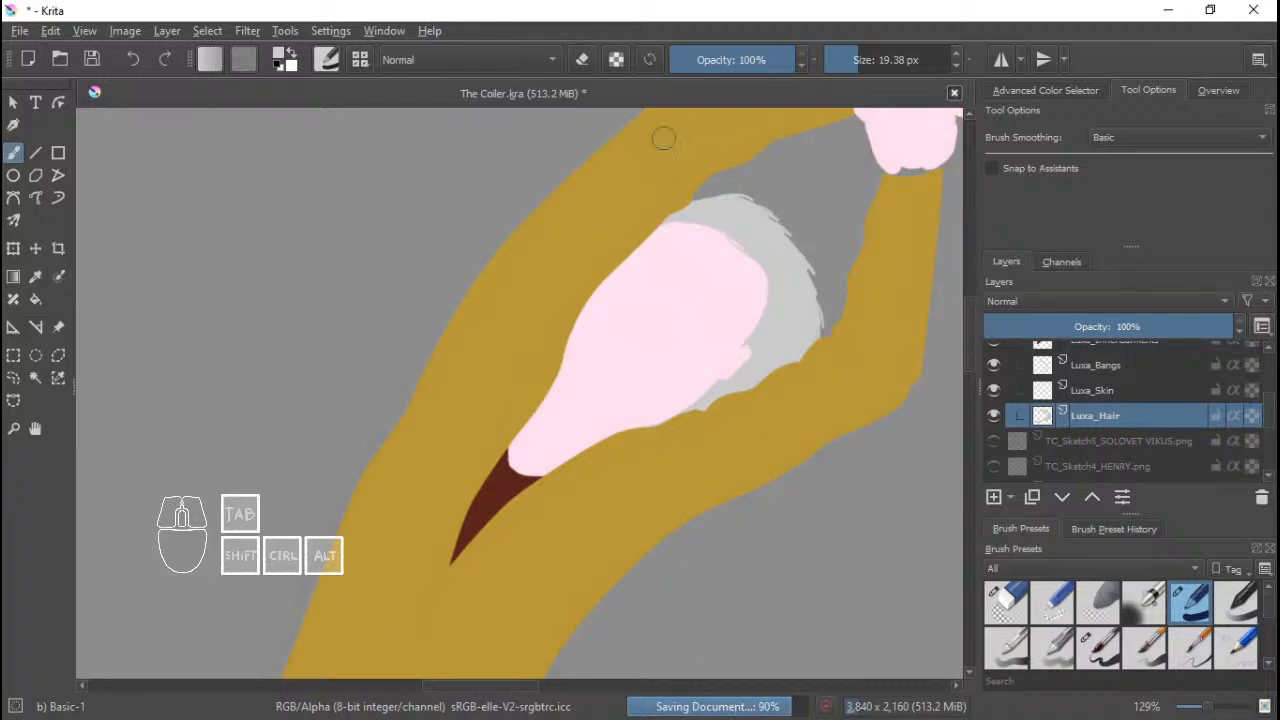
Show the The Coiler4_Color.png reference layer over the flat colors.
scroll(636, 339, "down", 4)
scroll(617, 457, "down", 3)
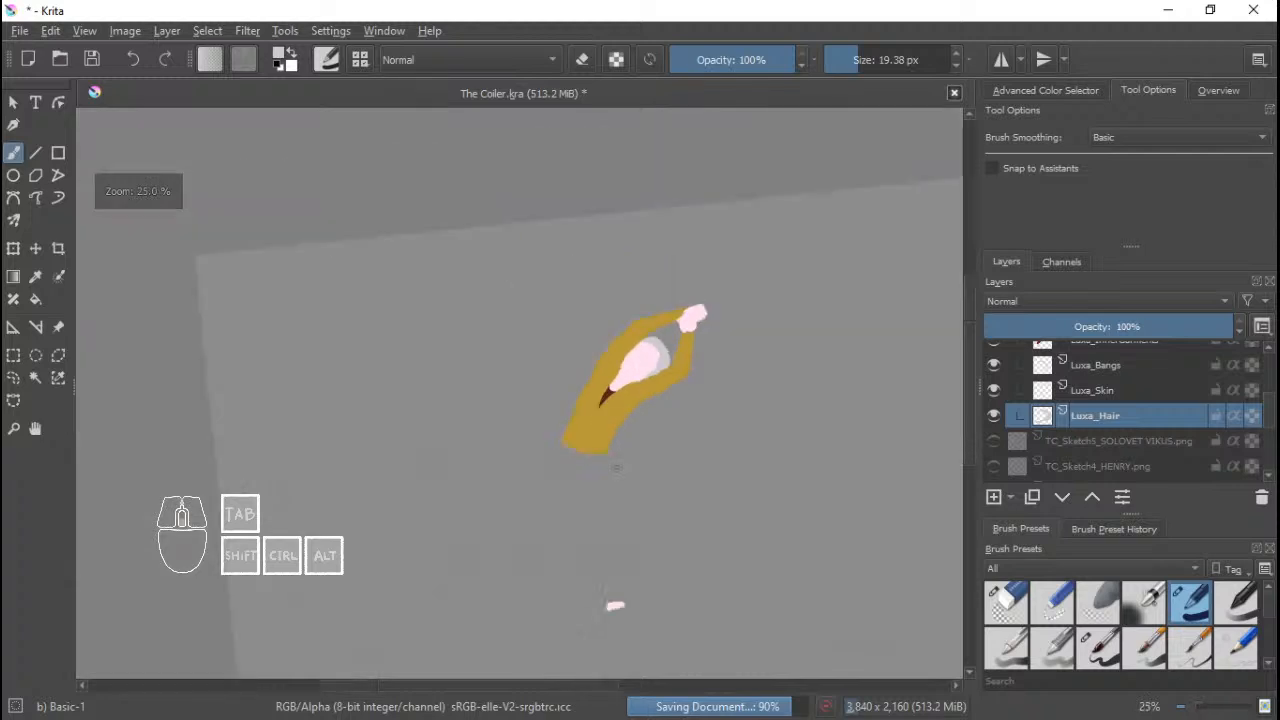
scroll(630, 475, "up", 1)
scroll(1048, 385, "up", 3)
scroll(1040, 440, "down", 3)
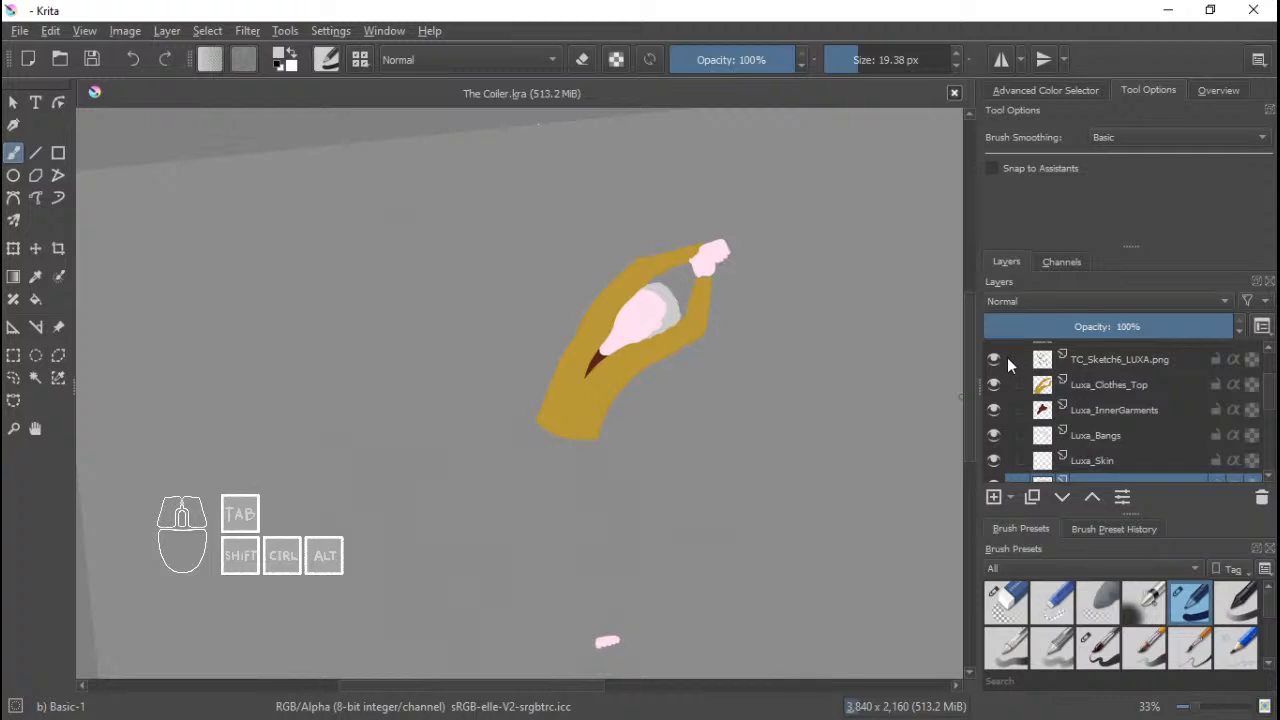
mouse_move(989, 356)
scroll(999, 360, "up", 3)
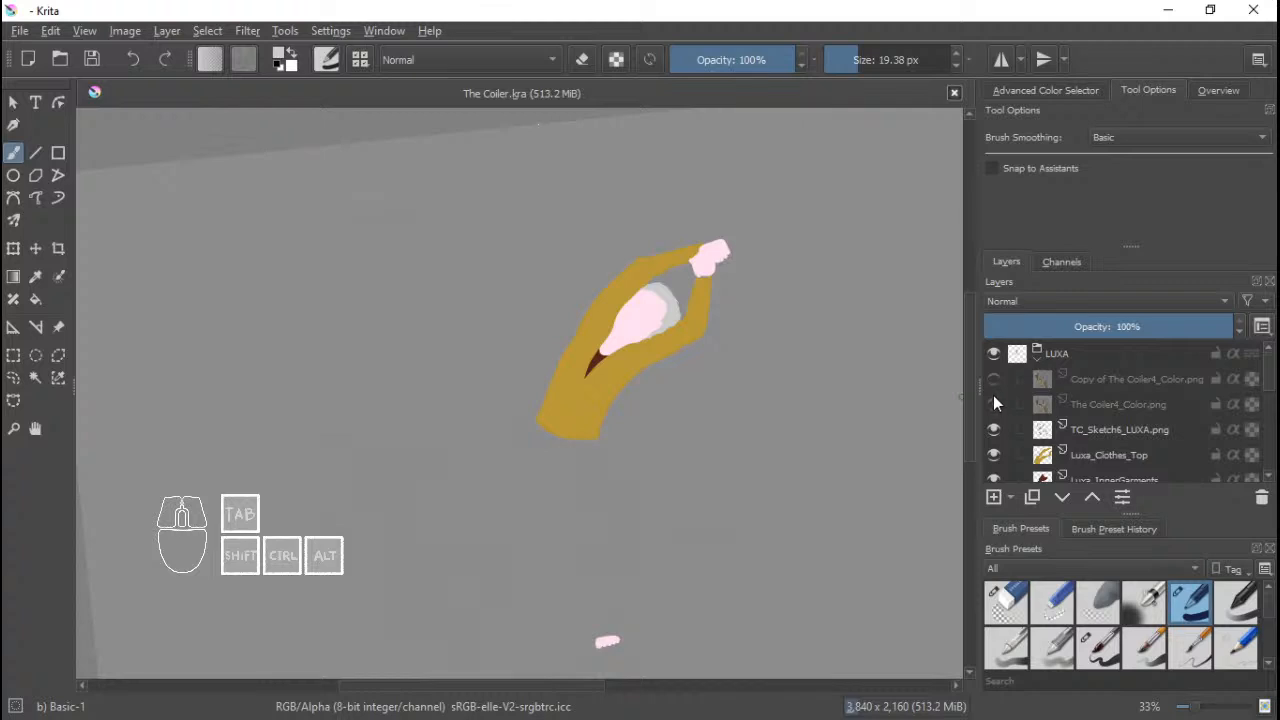
left_click(993, 404)
Examine the reference around the jacket's waist and the lower clothing on the creature's back.
scroll(640, 420, "up", 2)
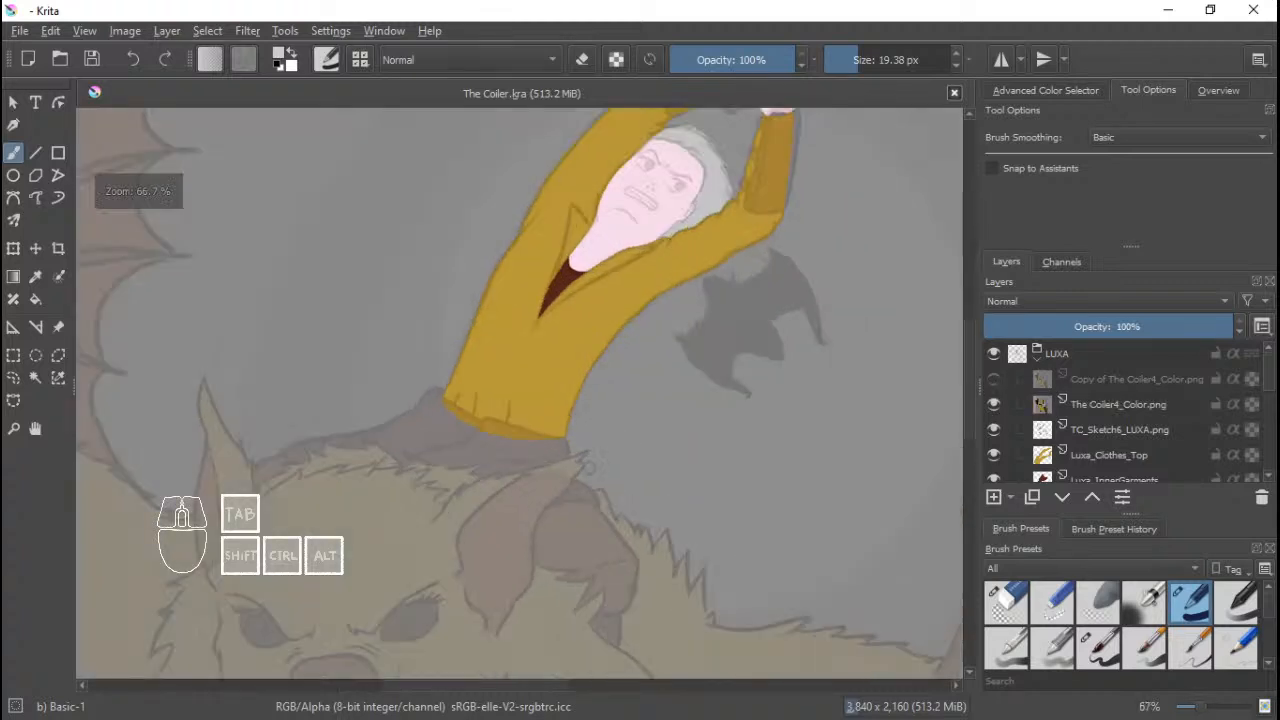
left_click_drag(589, 467, 664, 452)
scroll(677, 436, "up", 1)
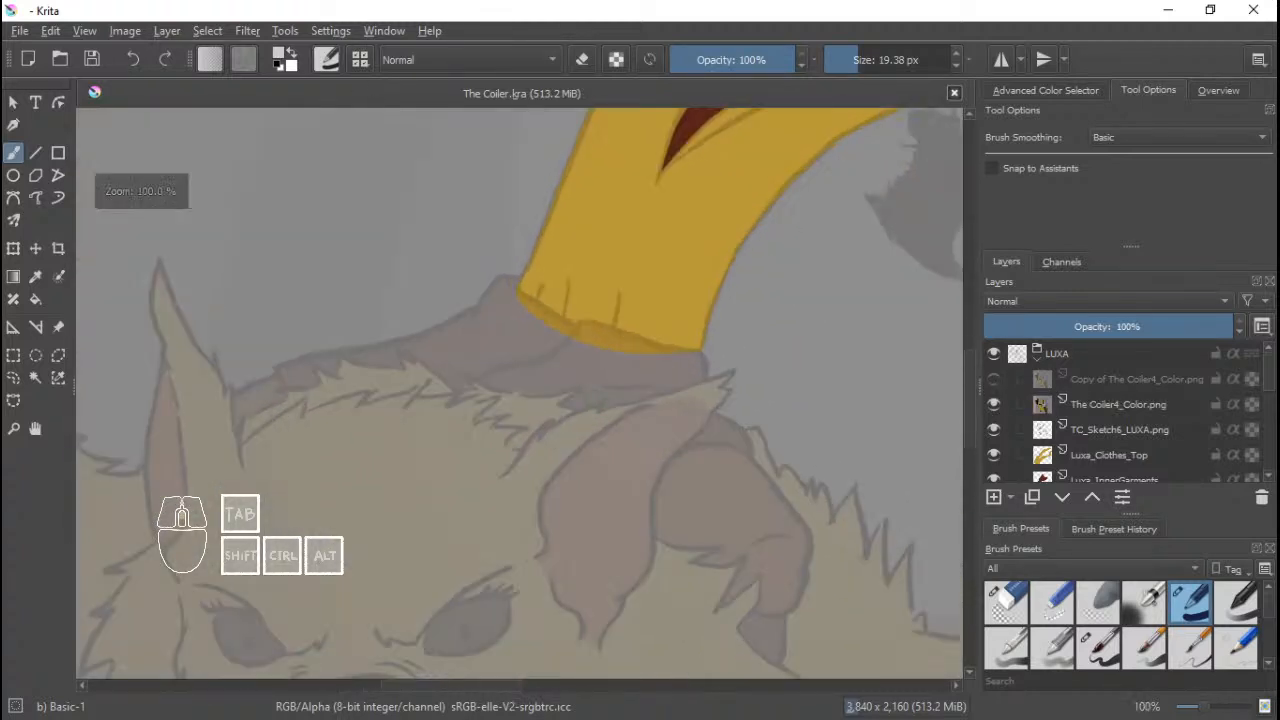
scroll(632, 385, "down", 1)
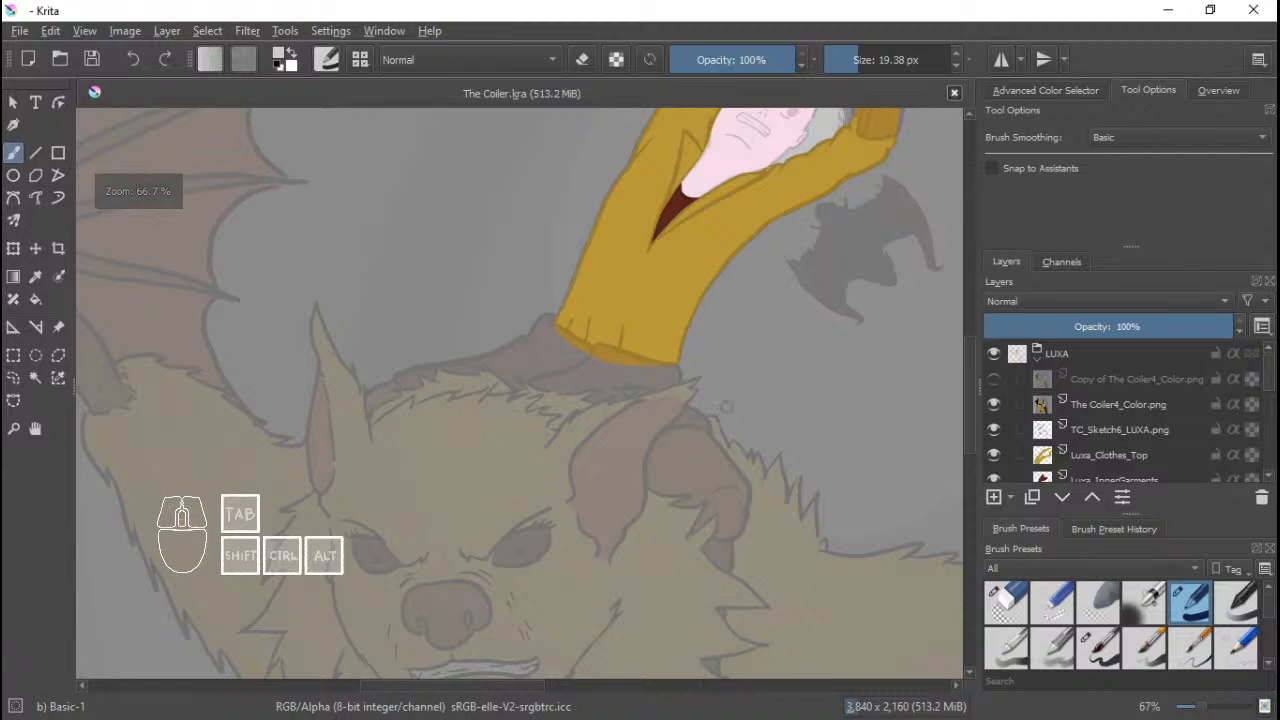
scroll(726, 407, "up", 1)
left_click_drag(640, 390, 708, 418)
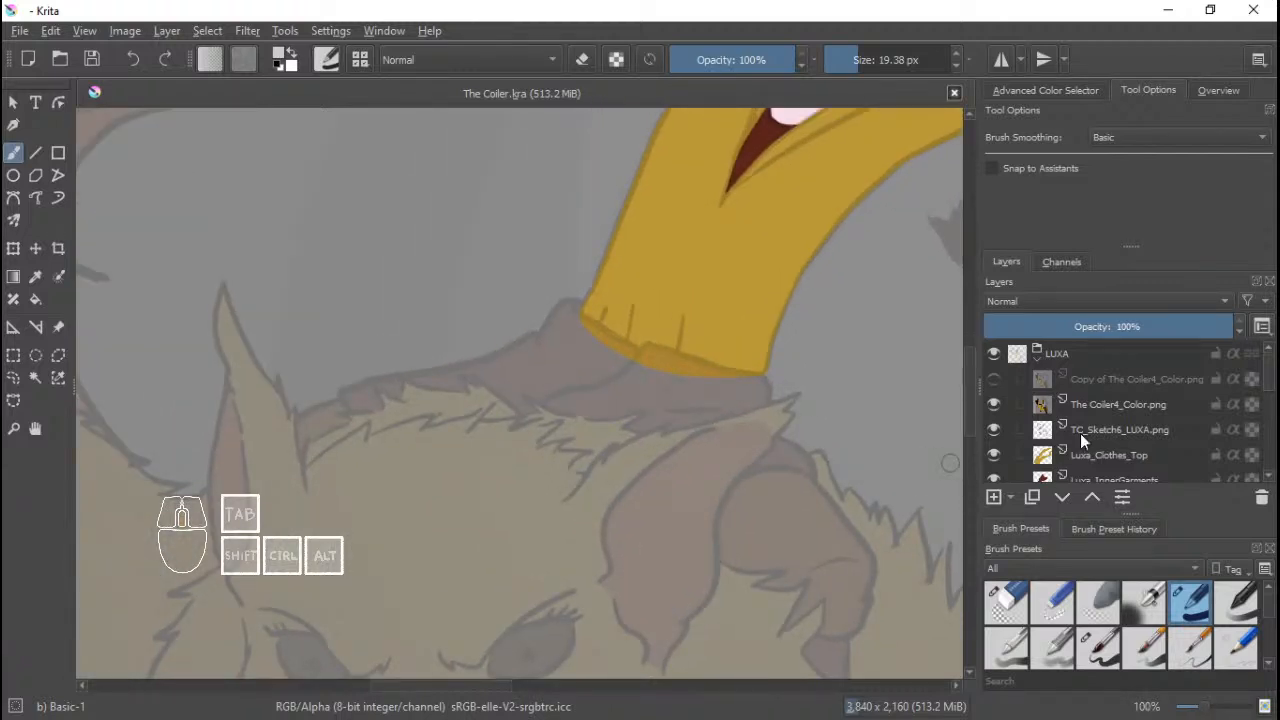
scroll(1080, 433, "down", 1)
scroll(1120, 414, "up", 1)
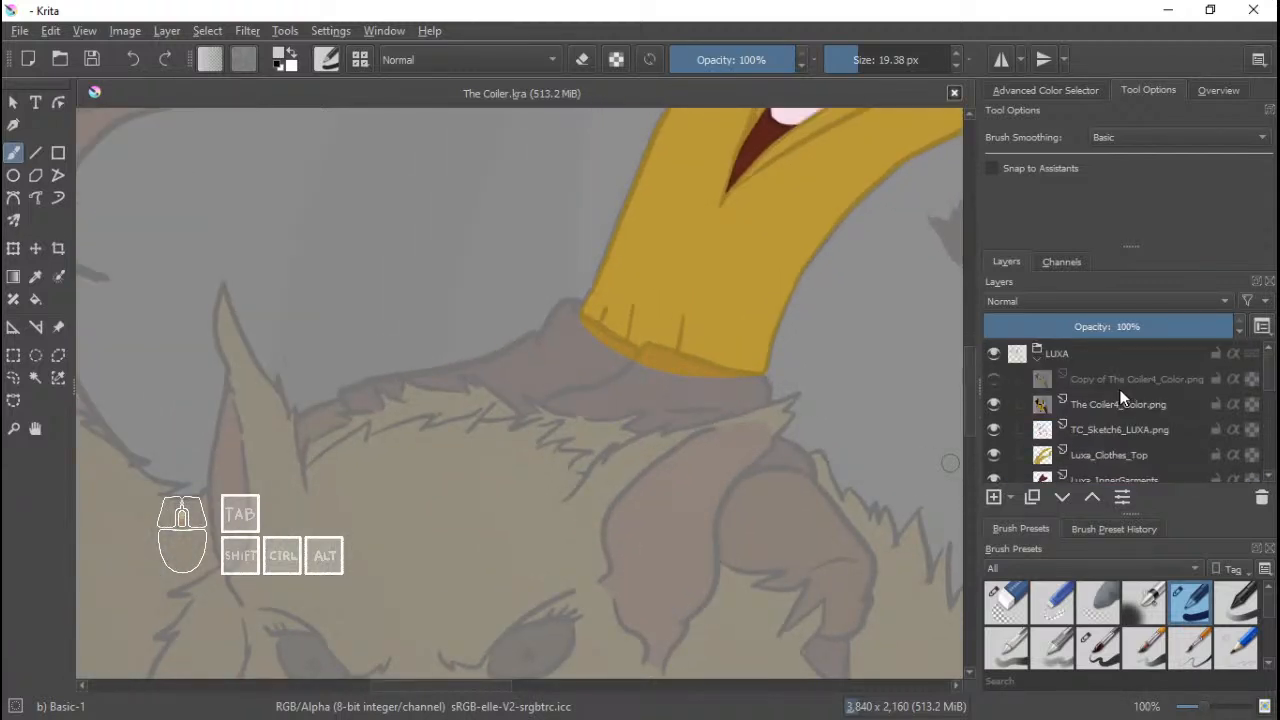
Add a new paint layer directly above Luxa_Clothes_Top and name it "Luxa Clothes_Bottom".
left_click(1104, 449)
left_click(995, 497)
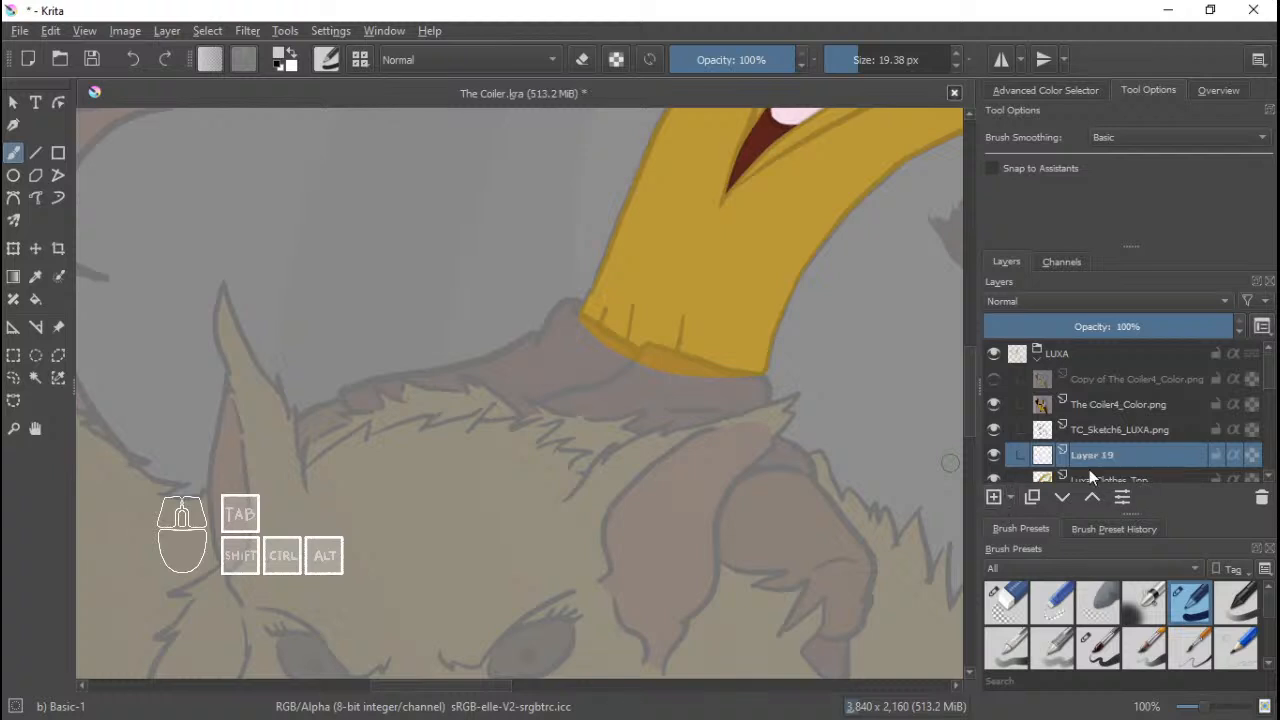
double_click(1095, 458)
type("Luxa")
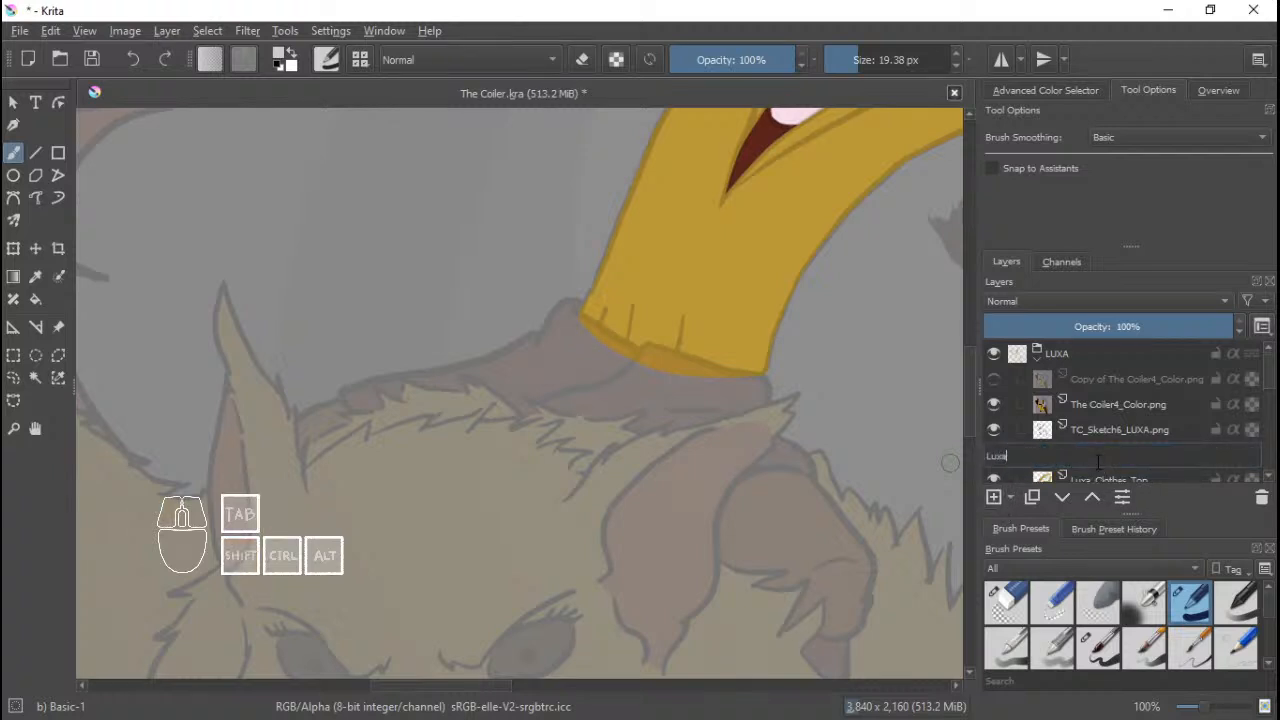
key("shift")
key("shift")
type("Clothes _Bottom")
key("Return")
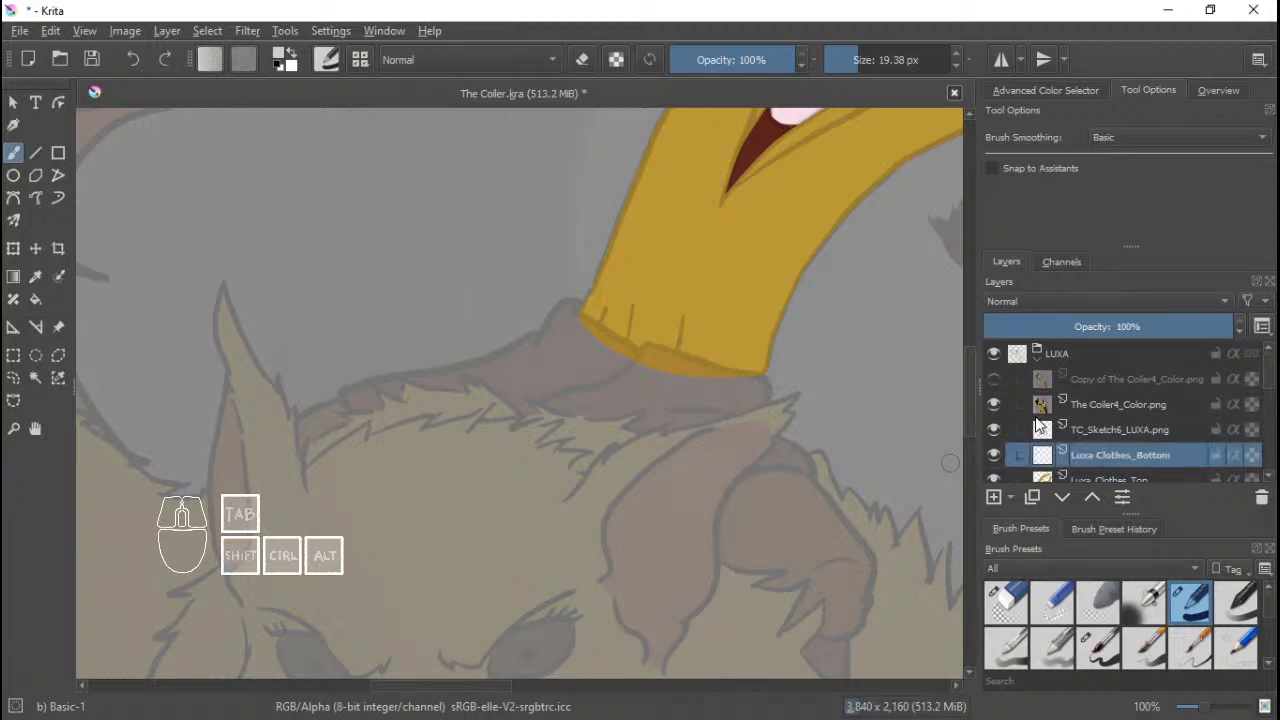
Correct the new layer's name to Luxa_Clothes_Bottom and save the document.
scroll(1136, 419, "down", 1)
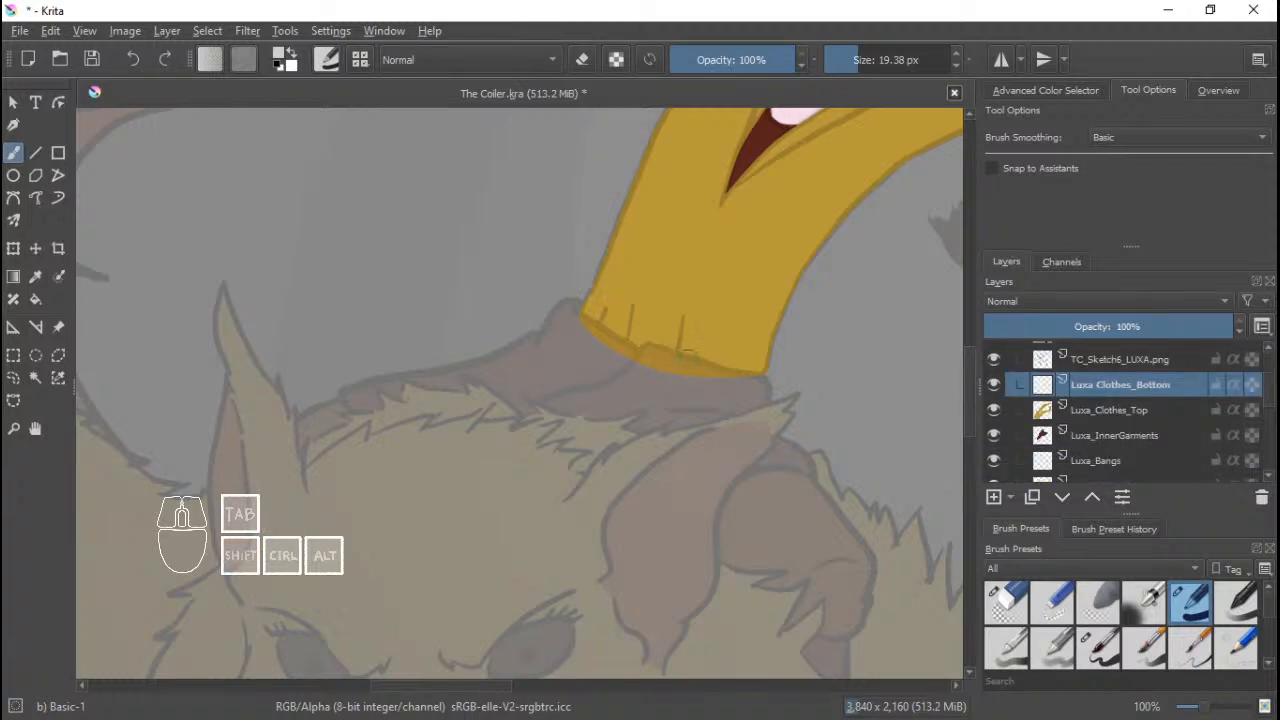
scroll(691, 360, "up", 1)
double_click(1116, 385)
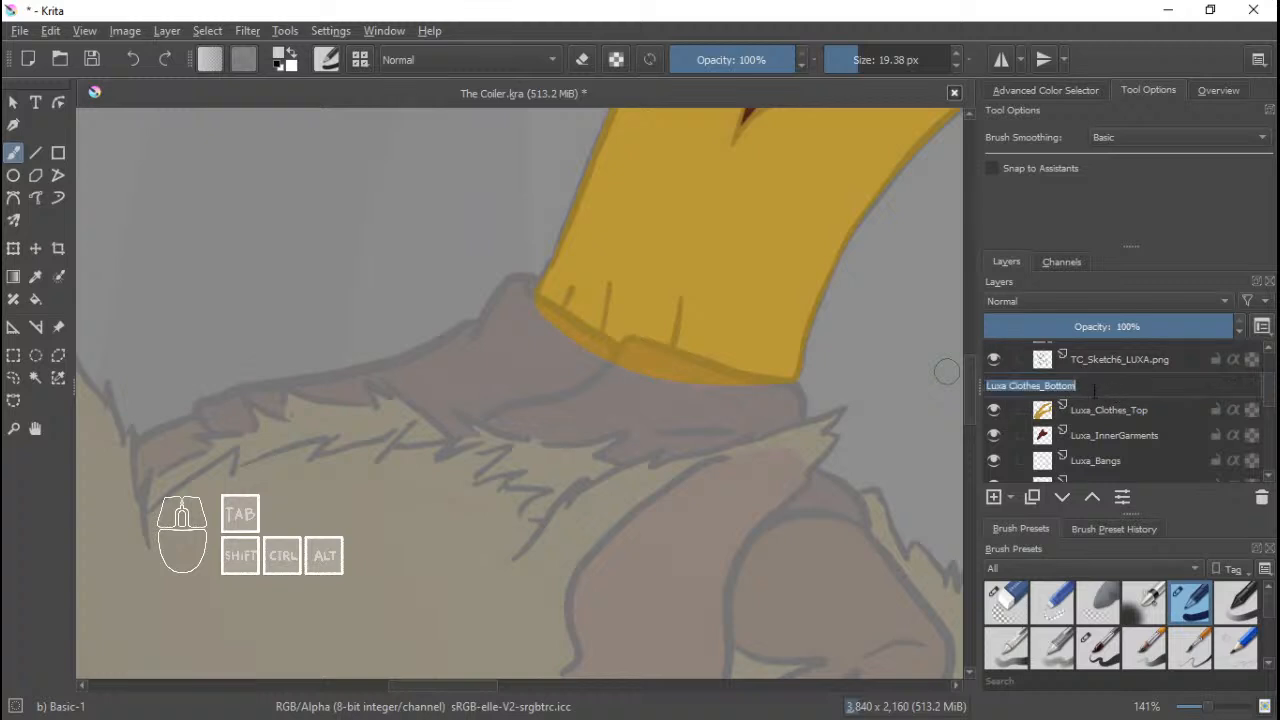
left_click(1010, 387)
key("BackSpace")
type("_")
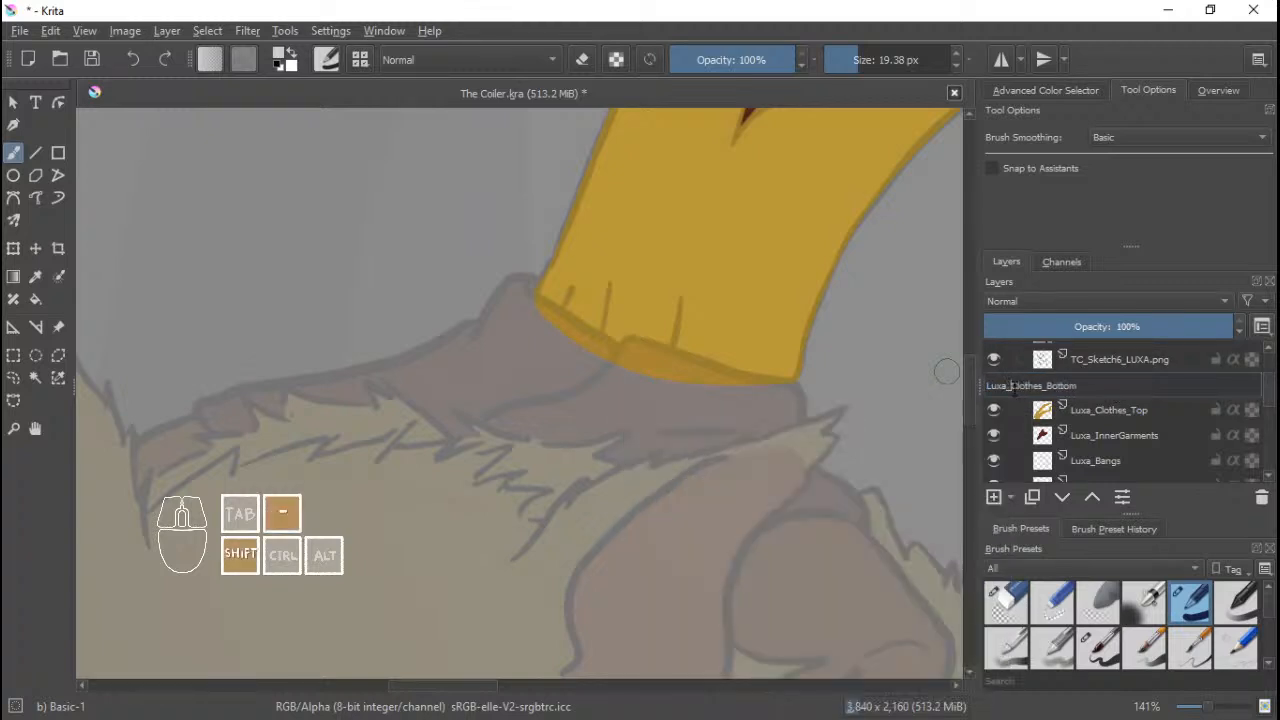
key("Return")
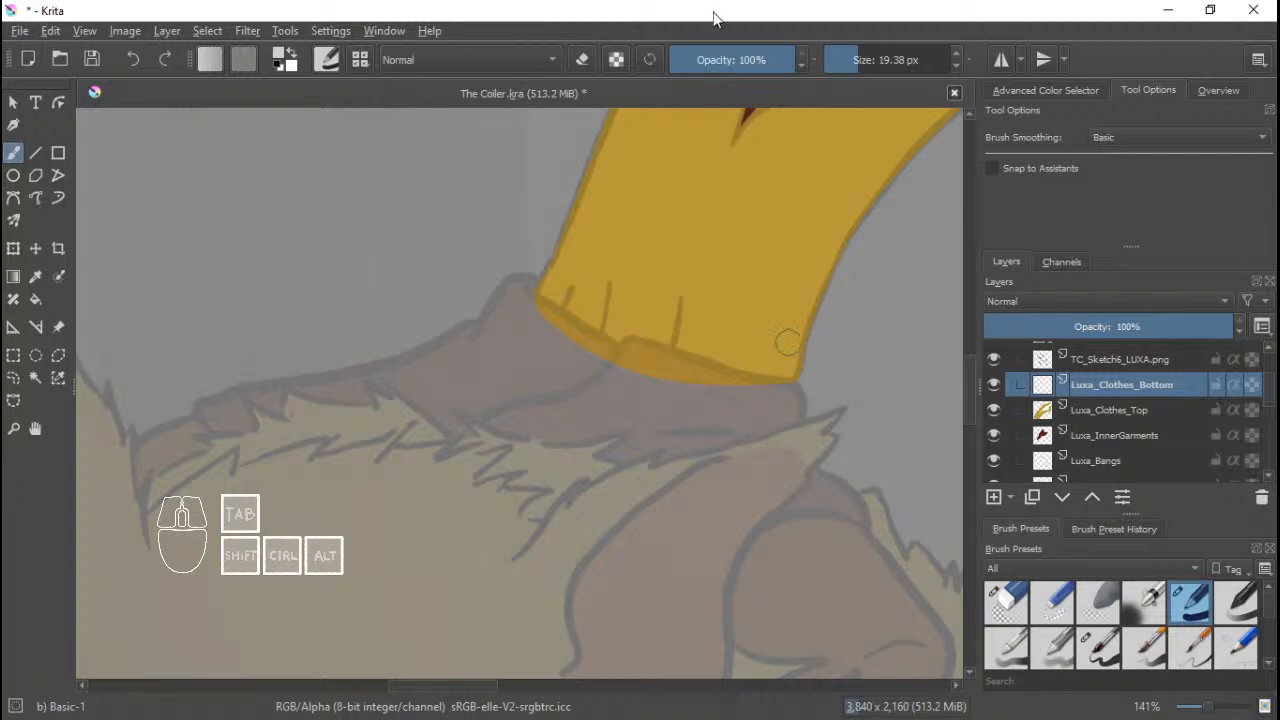
key("ctrl+s")
scroll(594, 459, "down", 3)
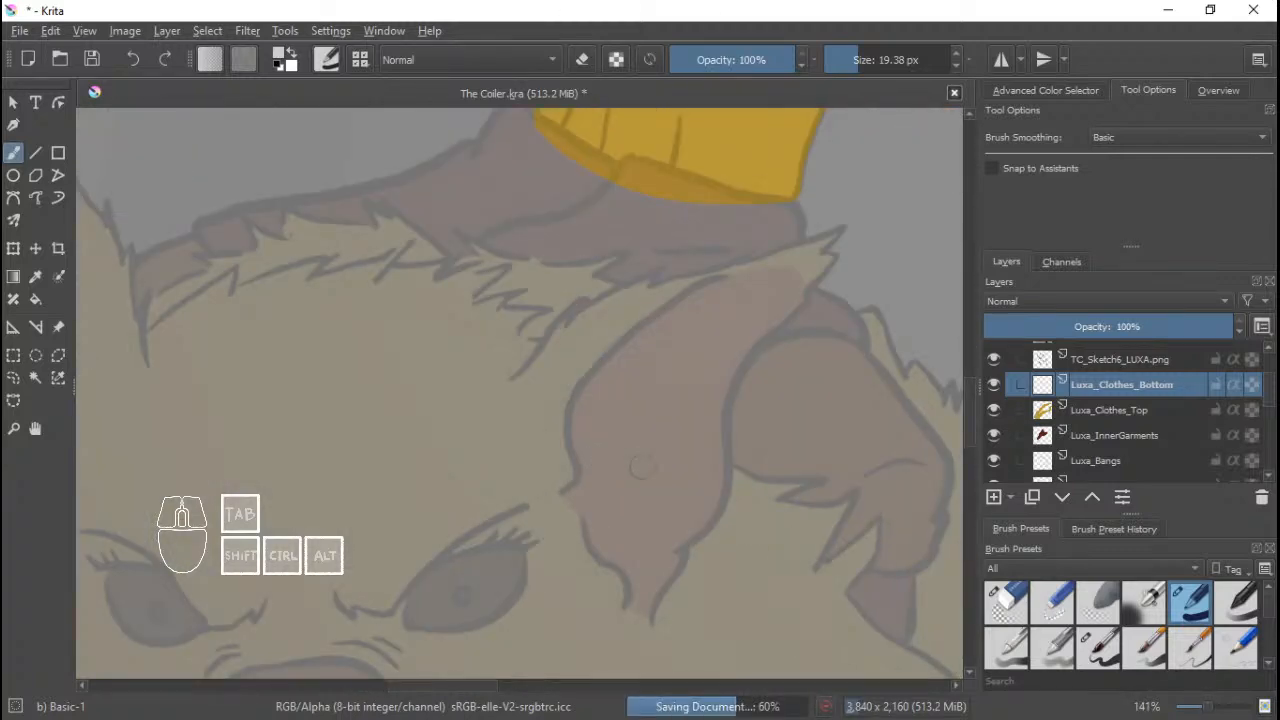
Sample the lower clothing's dark red from the Copy of The Coiler4_Color.png layer and hide that layer.
scroll(641, 467, "down", 2)
scroll(655, 450, "up", 5)
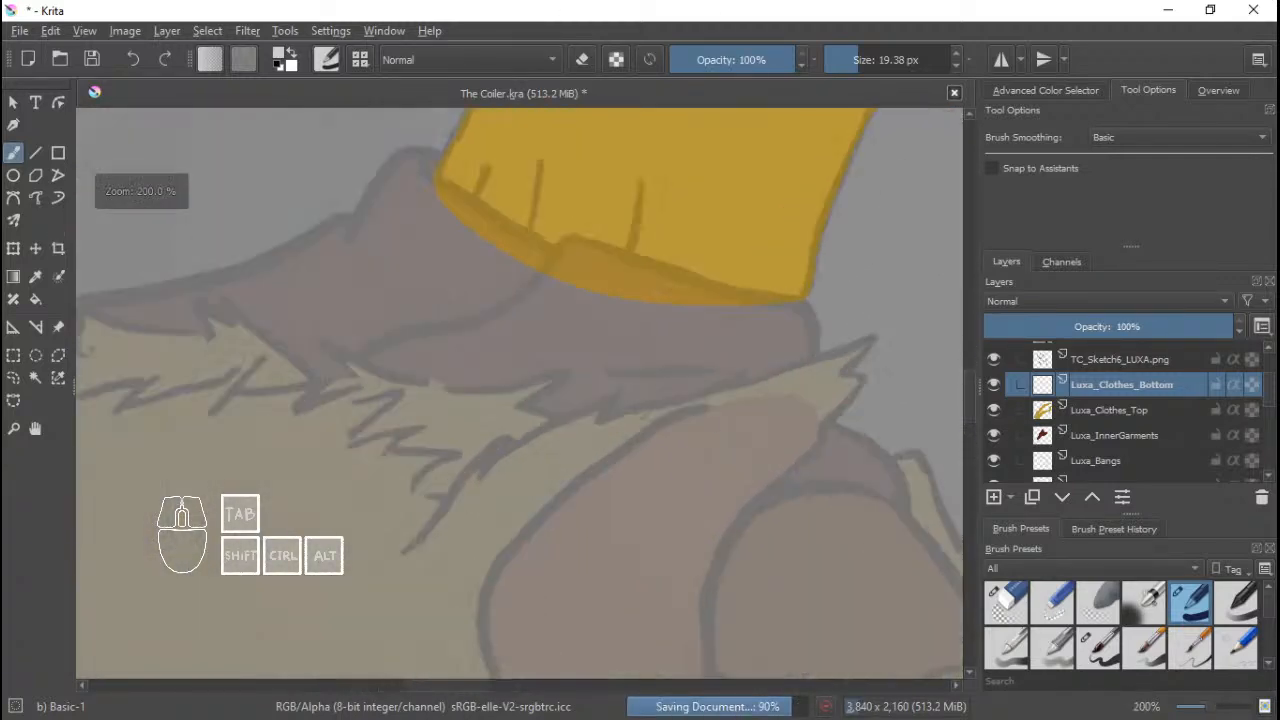
scroll(628, 335, "down", 2)
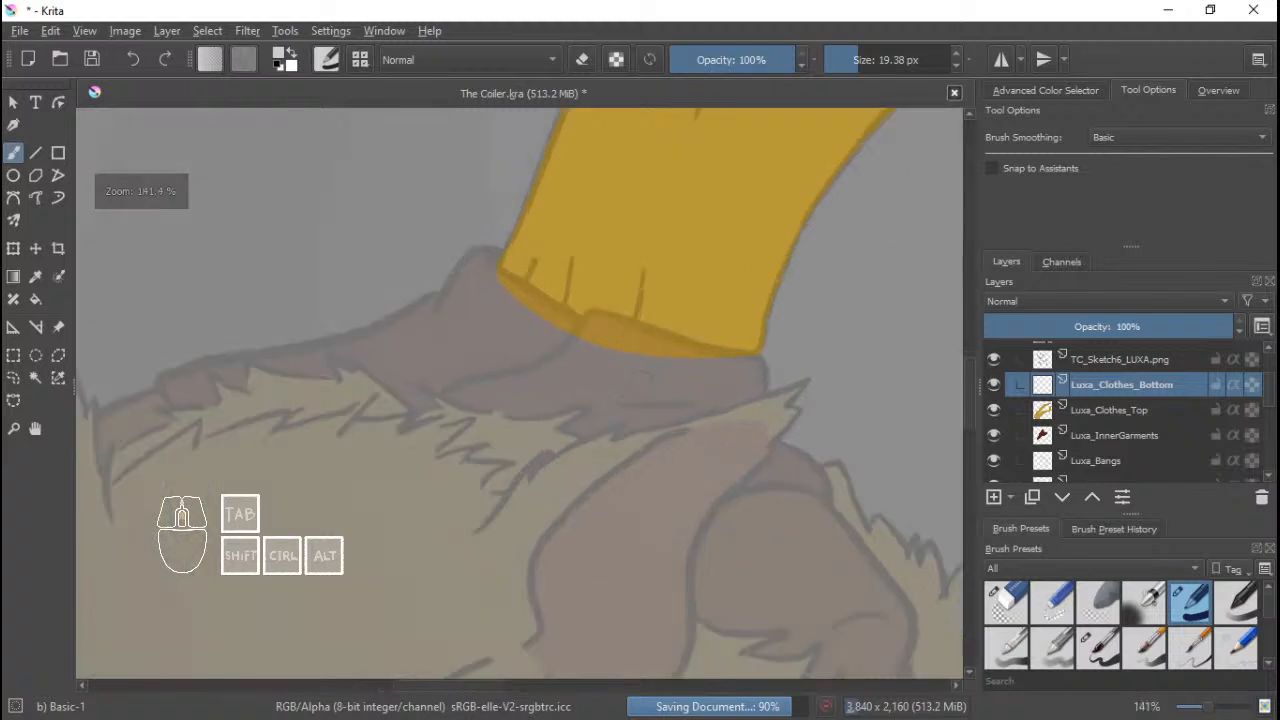
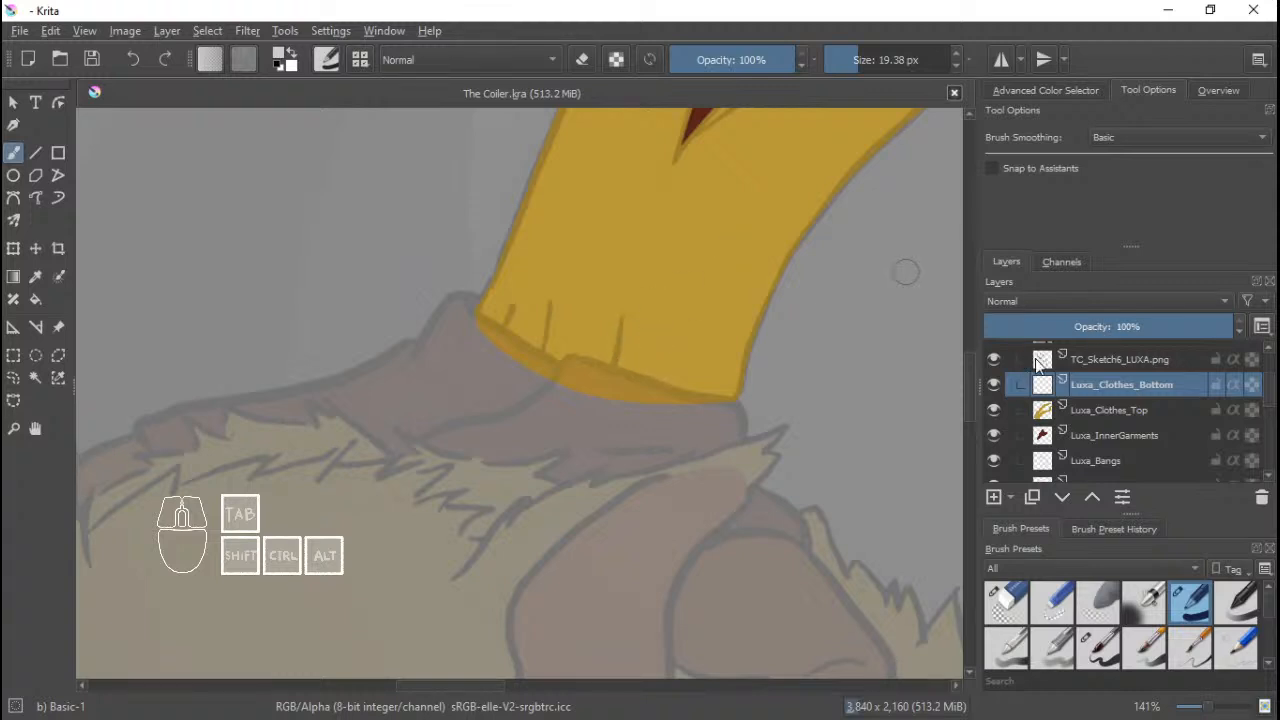
left_click(1272, 391)
left_click_drag(1272, 391, 1276, 362)
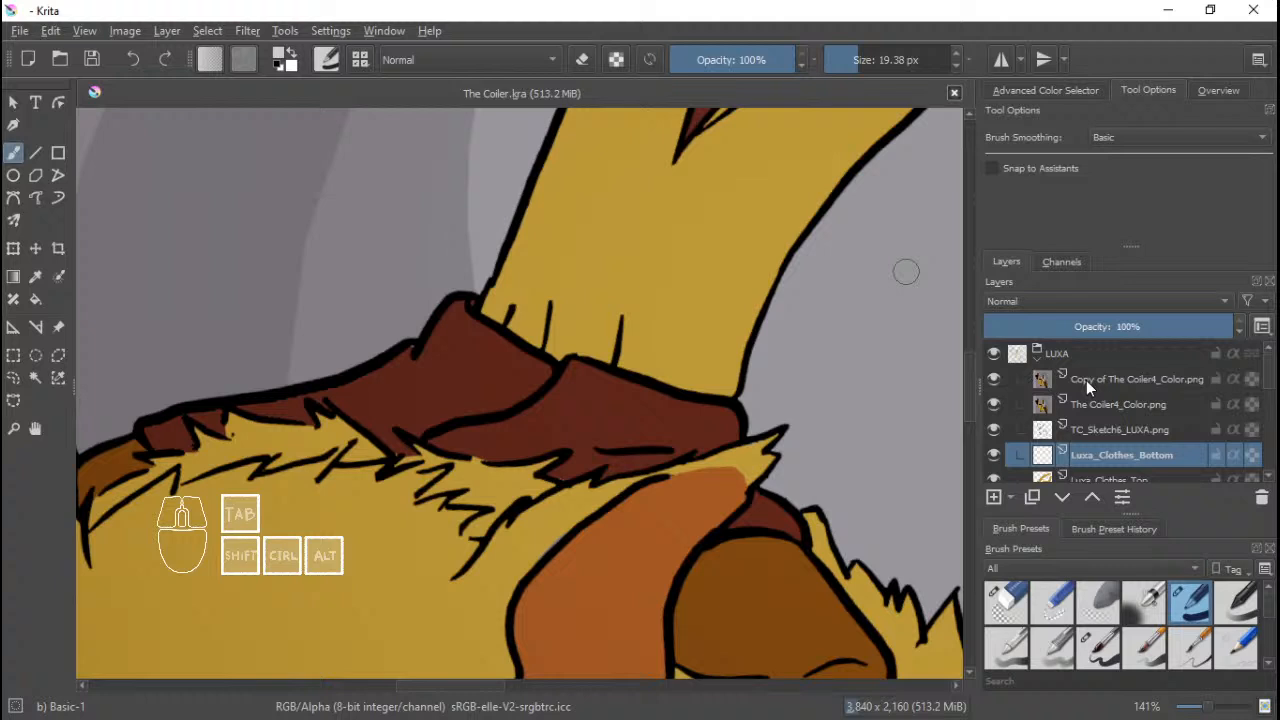
left_click(1086, 380)
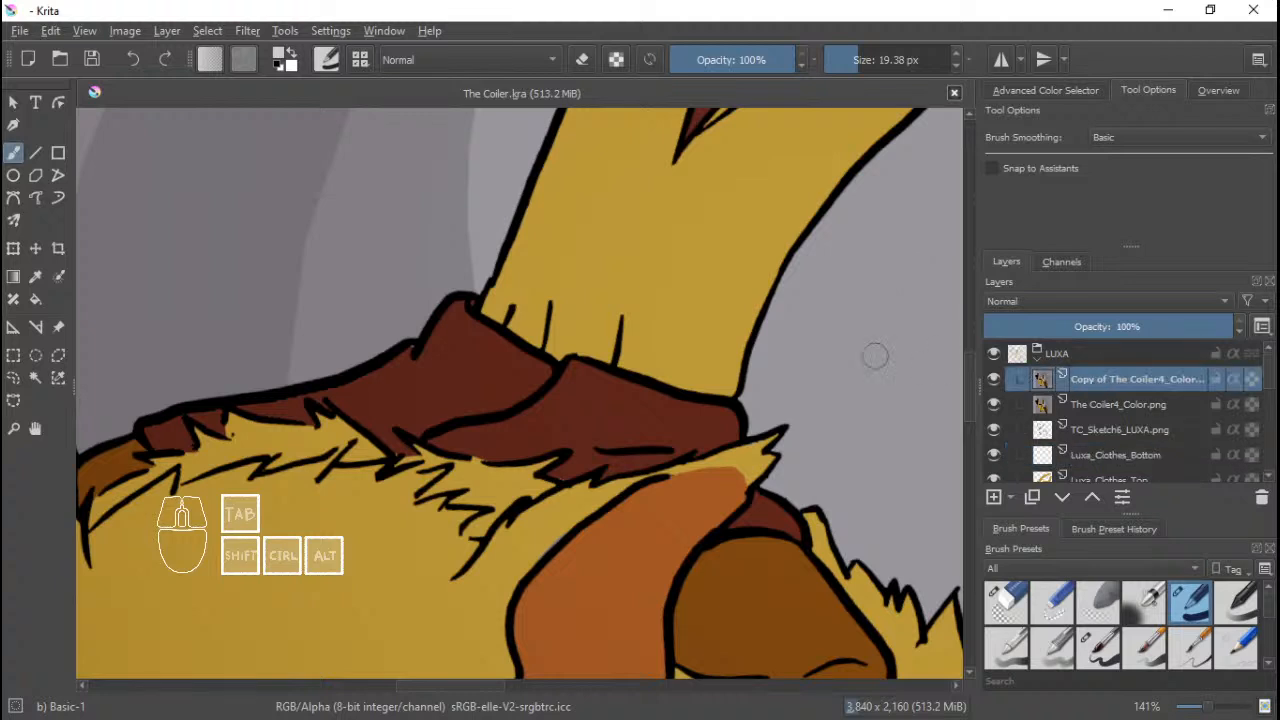
left_click(993, 378)
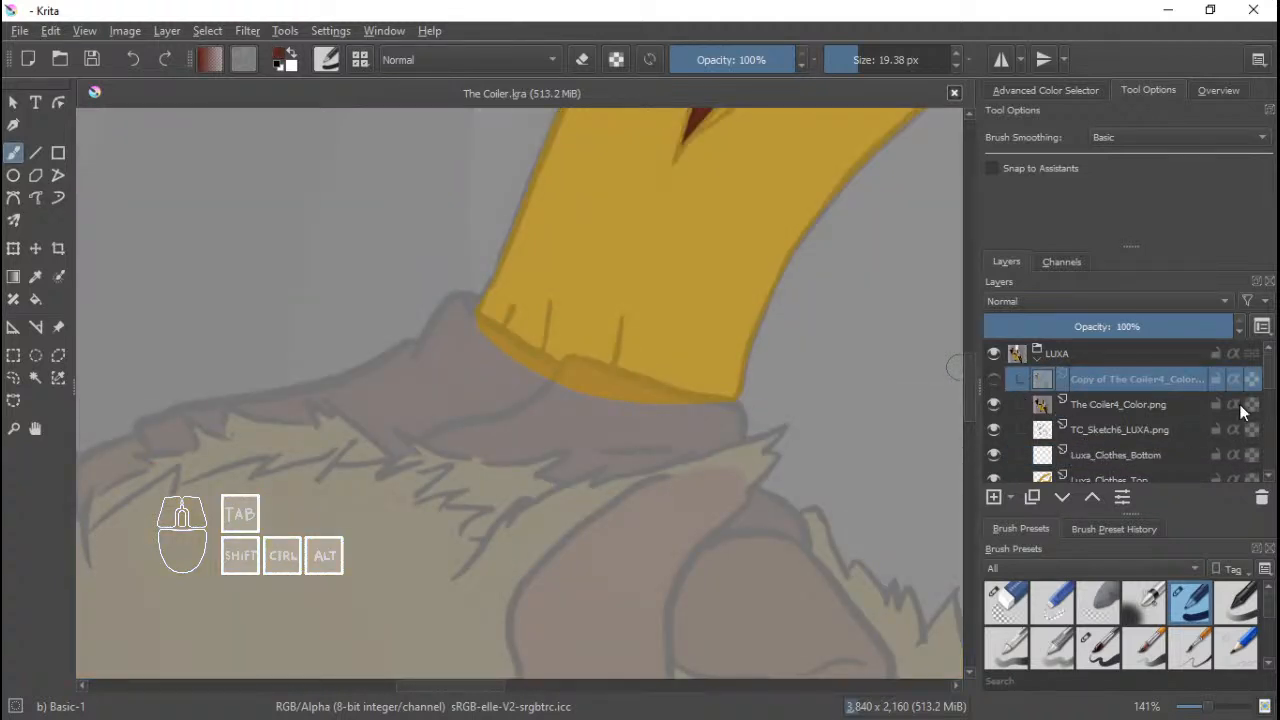
Rename the Luxa_Clothes_Bottom layer to Luxa_Clothes_Bottom1.
left_click_drag(1275, 372, 1275, 391)
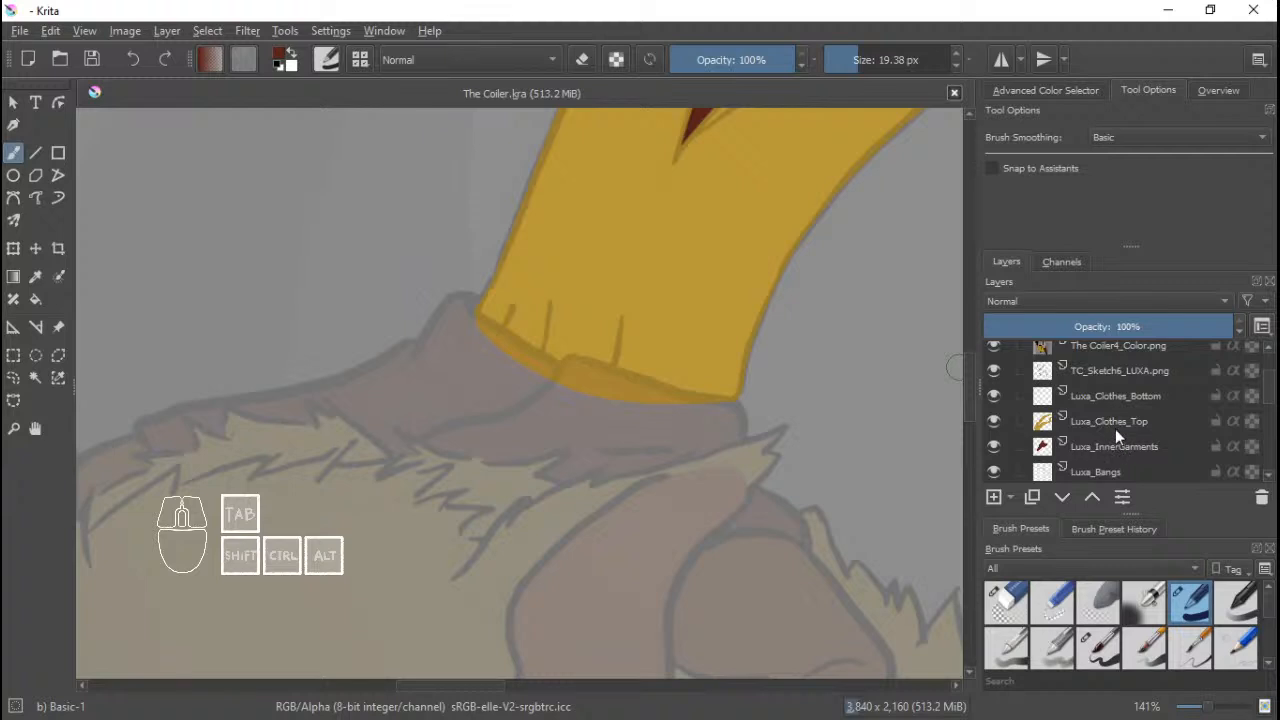
left_click(1118, 399)
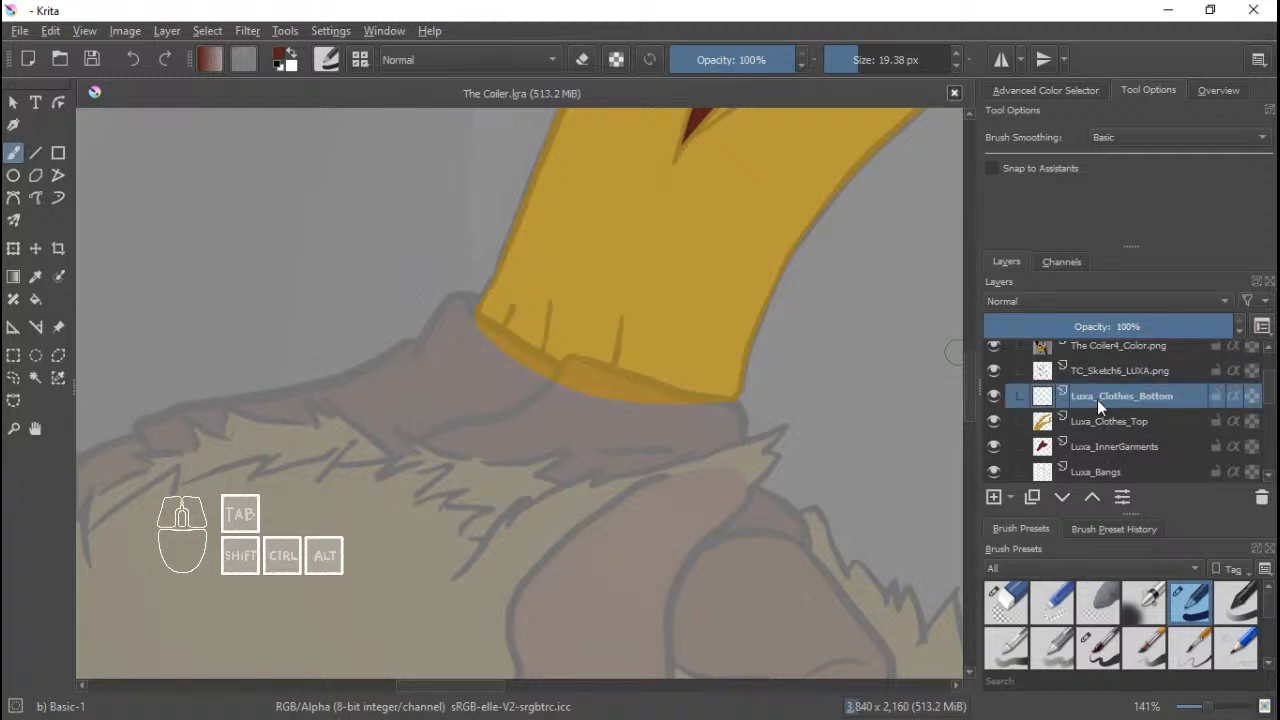
double_click(1179, 401)
key("End")
type("1")
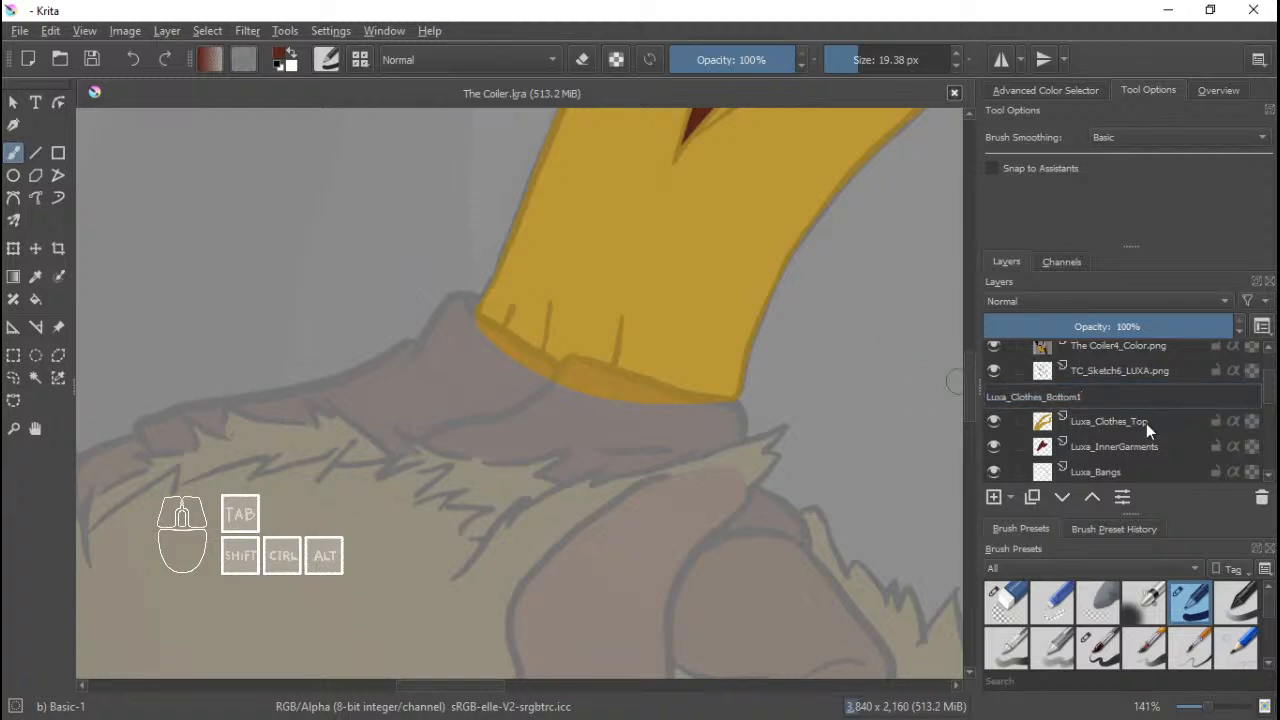
key("Return")
Paint the outstretched thigh of the lower clothing dark red, enlarging the brush to 38.43 px for the interior.
left_click_drag(577, 312, 746, 290)
left_click_drag(339, 387, 425, 398)
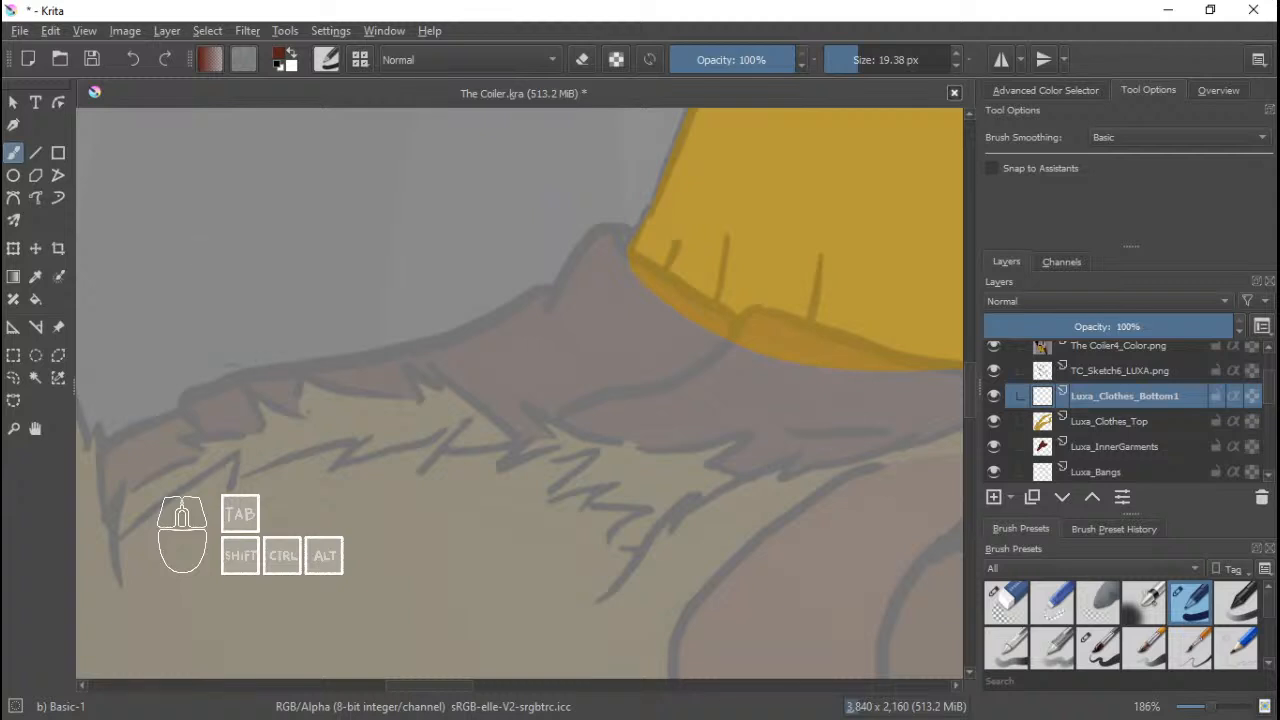
mouse_move(220, 447)
left_mouse_down()
mouse_move(200, 400)
mouse_move(400, 343)
mouse_move(488, 336)
left_mouse_up()
key("ctrl+z")
mouse_move(226, 428)
left_mouse_down()
mouse_move(201, 403)
mouse_move(223, 400)
mouse_move(245, 417)
mouse_move(222, 402)
mouse_move(242, 388)
mouse_move(448, 345)
mouse_move(560, 309)
left_mouse_up()
mouse_move(561, 321)
left_mouse_down()
mouse_move(460, 364)
mouse_move(267, 411)
left_mouse_up()
mouse_move(268, 410)
left_mouse_down("shift")
mouse_move(447, 400)
mouse_move(544, 354)
left_mouse_up("shift")
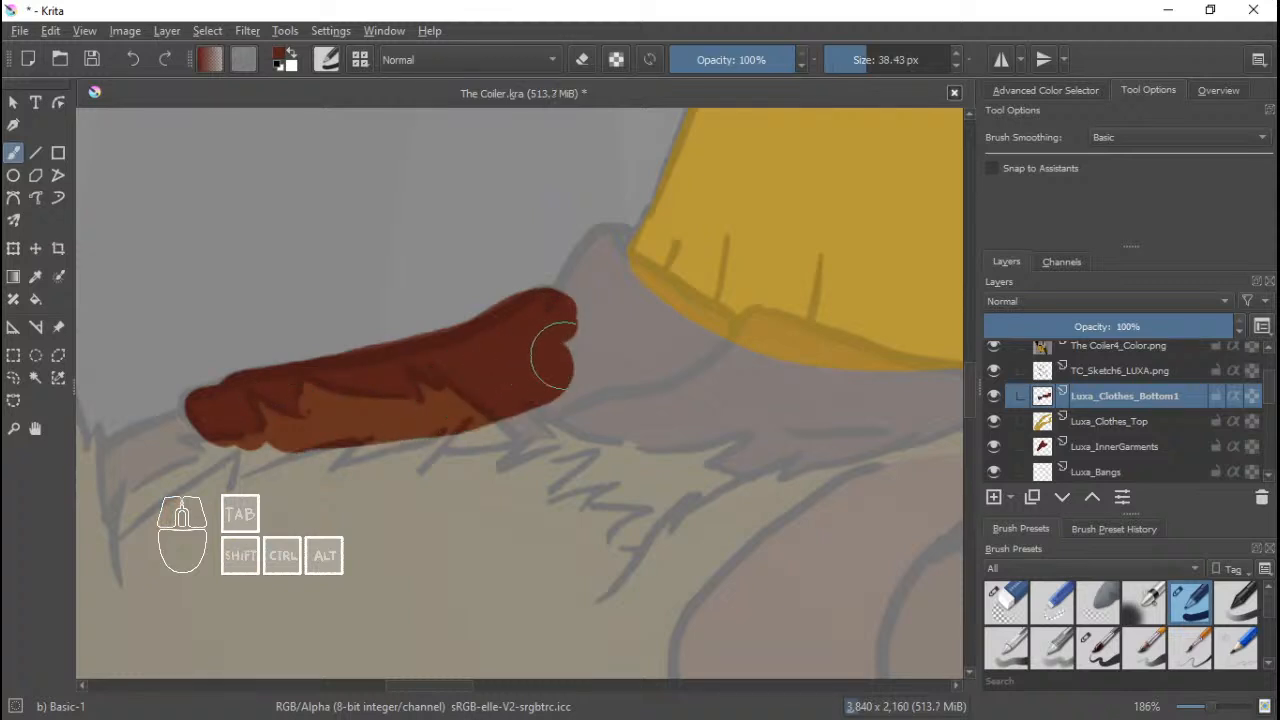
mouse_move(513, 398)
left_mouse_down()
mouse_move(607, 372)
mouse_move(589, 343)
mouse_move(489, 420)
left_mouse_up()
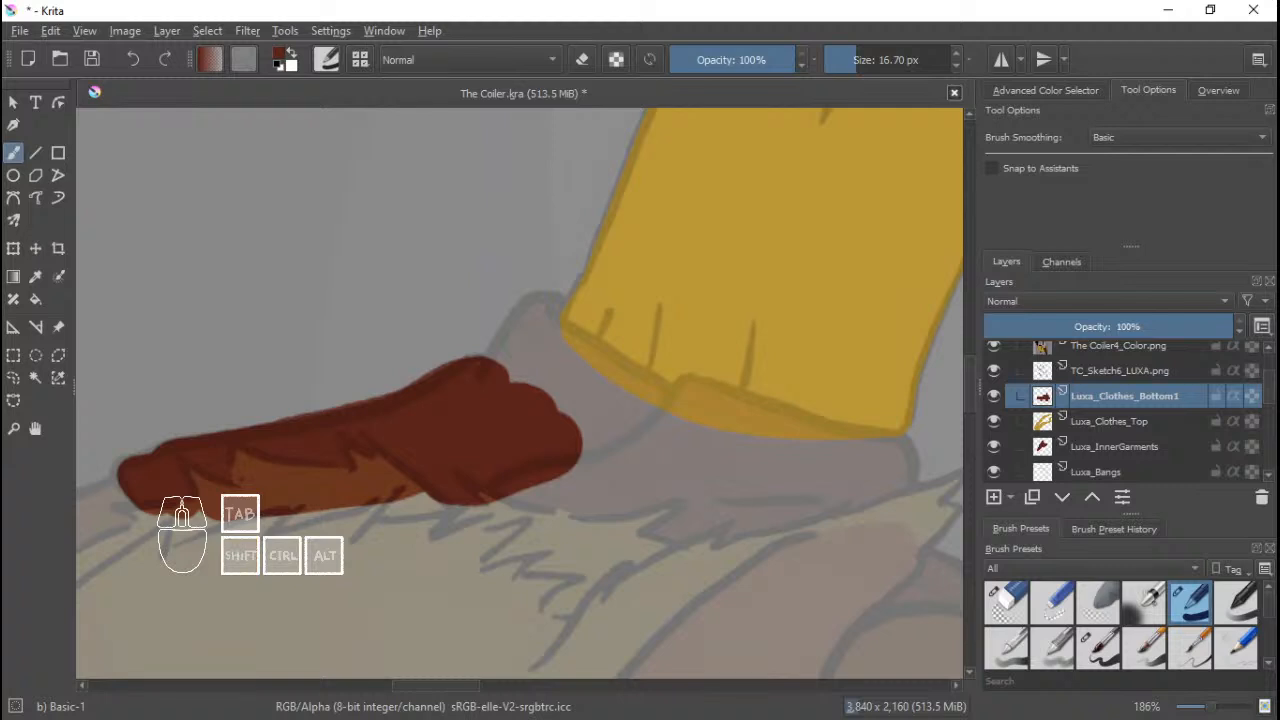
Paint the raised fold beside the jacket and the strip directly beneath its hem dark red with a 16.70 px brush.
mouse_move(545, 320)
left_mouse_down("ctrl")
mouse_move(544, 306)
mouse_move(510, 331)
mouse_move(478, 378)
left_mouse_up("ctrl")
key("ctrl+z")
left_click(532, 311)
mouse_move(532, 311)
left_mouse_down()
mouse_move(490, 361)
mouse_move(540, 318)
mouse_move(508, 403)
mouse_move(534, 347)
mouse_move(548, 349)
mouse_move(543, 369)
mouse_move(569, 424)
left_mouse_up()
left_click_drag(569, 424, 473, 462)
mouse_move(457, 370)
left_mouse_down()
mouse_move(563, 443)
mouse_move(706, 491)
mouse_move(839, 509)
left_mouse_up()
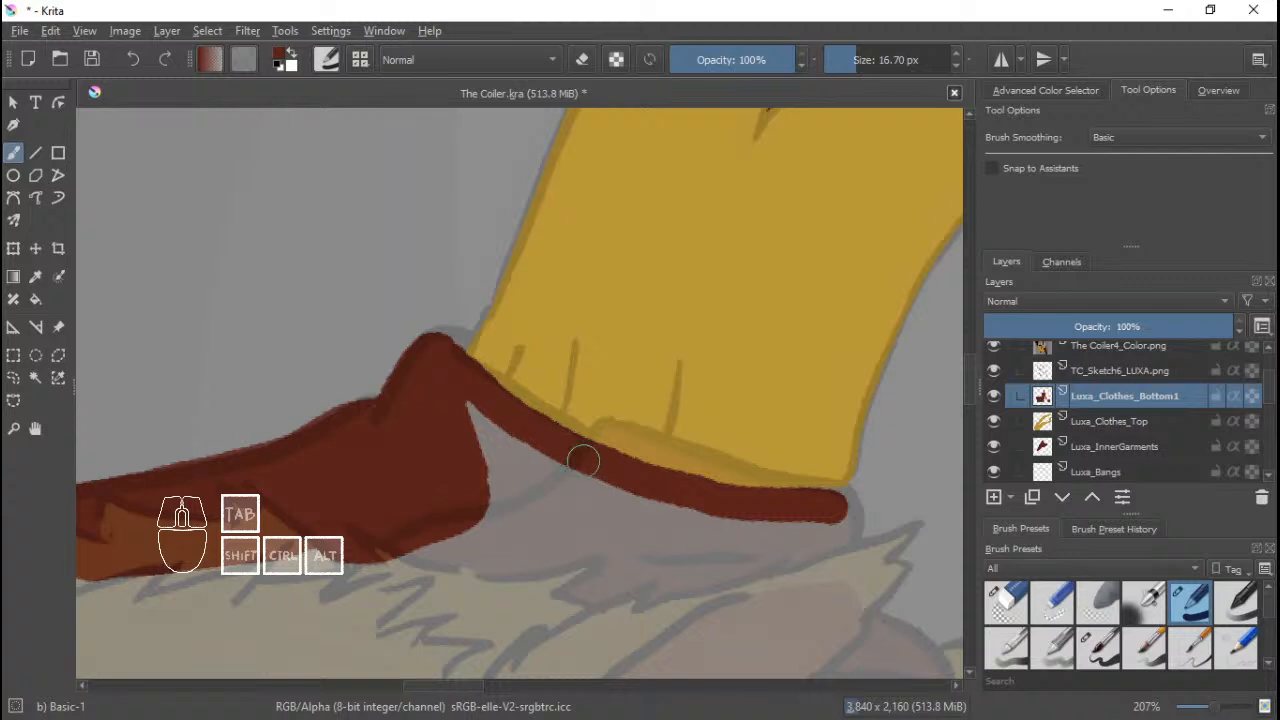
left_click_drag(461, 369, 569, 437)
key("ctrl+z")
mouse_move(466, 372)
left_mouse_down()
mouse_move(580, 442)
mouse_move(553, 449)
mouse_move(462, 395)
mouse_move(571, 479)
mouse_move(538, 457)
left_mouse_up()
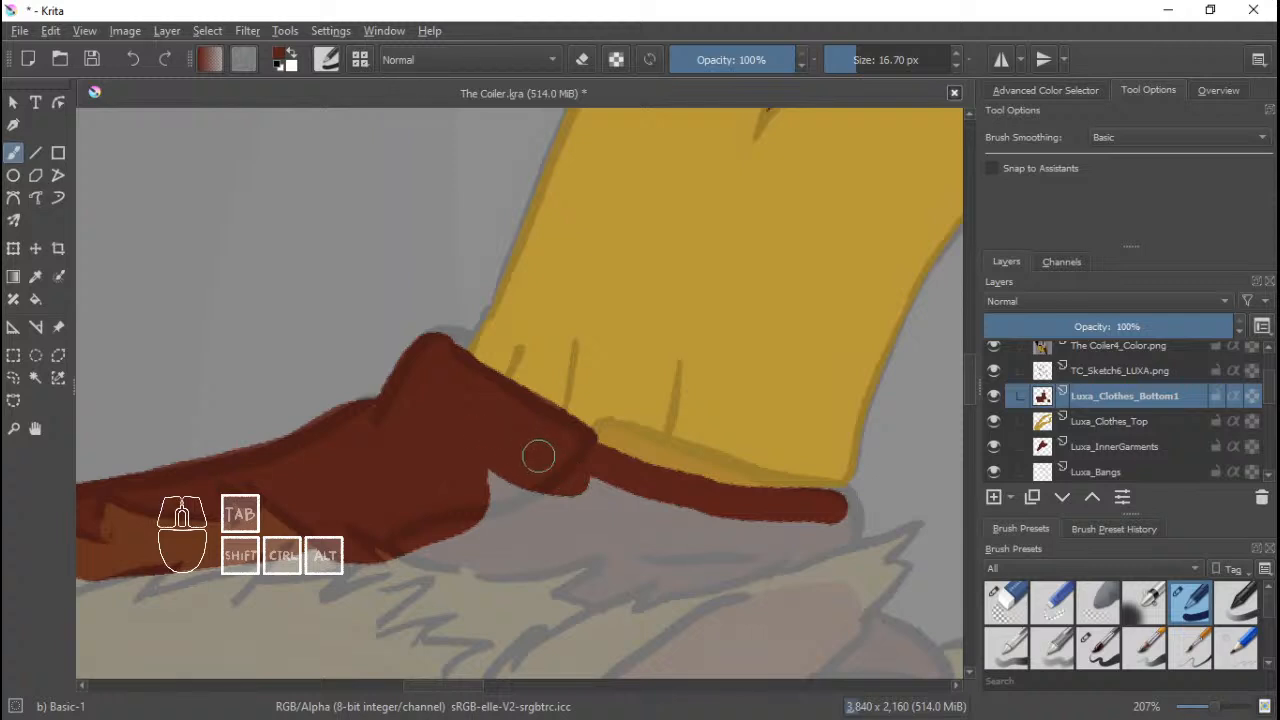
Fill the rest of the hip area under the jacket with dark red, enlarging the brush to 50.26 px.
mouse_move(610, 436)
left_mouse_down()
mouse_move(467, 524)
mouse_move(379, 535)
mouse_move(515, 480)
mouse_move(458, 554)
mouse_move(446, 538)
mouse_move(417, 550)
mouse_move(679, 587)
mouse_move(539, 539)
mouse_move(661, 549)
left_mouse_up()
mouse_move(657, 541)
left_mouse_down()
mouse_move(515, 470)
mouse_move(579, 483)
mouse_move(544, 455)
mouse_move(639, 503)
mouse_move(679, 495)
mouse_move(668, 520)
mouse_move(700, 510)
mouse_move(653, 449)
left_mouse_up()
mouse_move(555, 465)
left_mouse_down()
mouse_move(600, 486)
mouse_move(543, 500)
mouse_move(434, 463)
mouse_move(422, 481)
mouse_move(458, 488)
left_mouse_up()
mouse_move(400, 425)
left_mouse_down()
mouse_move(440, 466)
mouse_move(416, 421)
mouse_move(430, 397)
left_mouse_up()
left_click_drag(294, 414, 258, 397)
left_click_drag(410, 421, 416, 475)
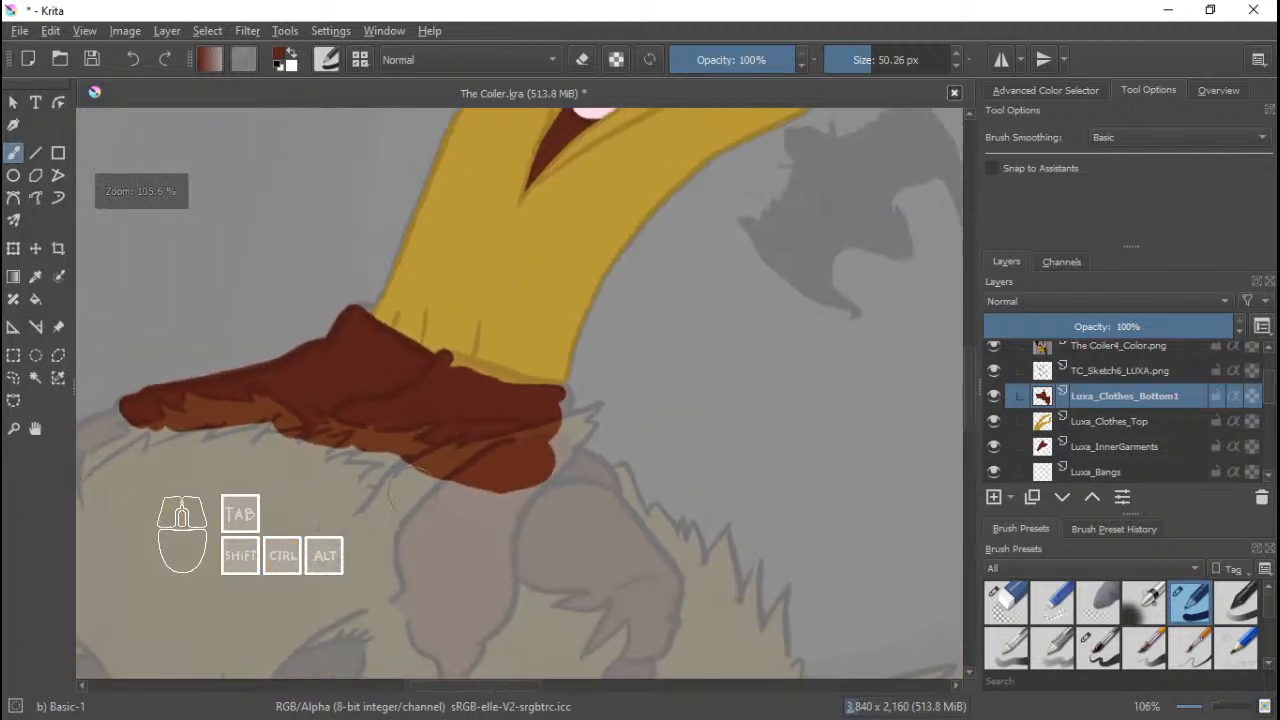
Paint the rear hip and the pointed cloth section behind the knee dark red with a 13.26 px brush.
mouse_move(512, 420)
left_mouse_down()
mouse_move(547, 430)
mouse_move(557, 468)
mouse_move(587, 467)
mouse_move(526, 494)
mouse_move(551, 470)
mouse_move(541, 475)
mouse_move(496, 544)
mouse_move(550, 517)
mouse_move(507, 546)
mouse_move(460, 535)
mouse_move(510, 551)
mouse_move(633, 504)
mouse_move(700, 525)
mouse_move(650, 476)
mouse_move(585, 456)
left_mouse_up()
key("ctrl+z")
mouse_move(646, 502)
left_mouse_down()
mouse_move(559, 471)
mouse_move(593, 491)
mouse_move(575, 463)
mouse_move(609, 460)
left_mouse_up()
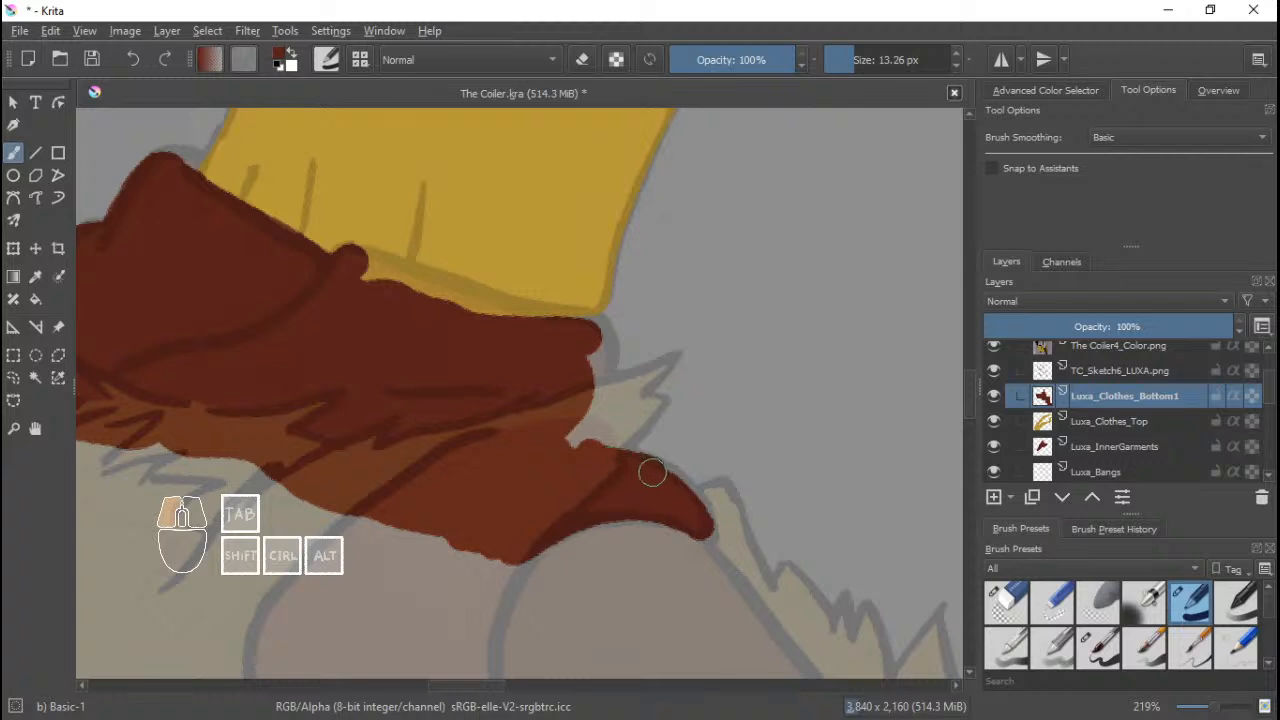
left_click_drag(684, 496, 701, 518)
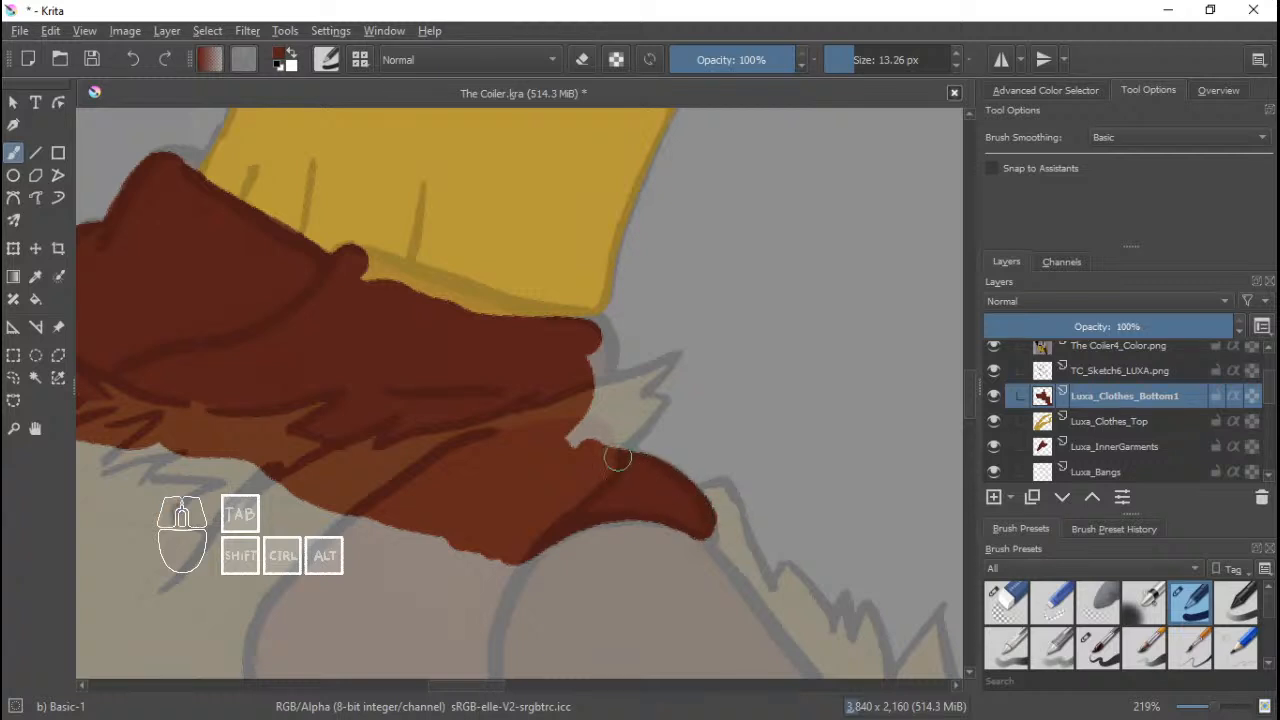
mouse_move(617, 458)
left_mouse_down()
mouse_move(588, 450)
mouse_move(580, 399)
mouse_move(595, 336)
mouse_move(581, 327)
mouse_move(596, 321)
mouse_move(592, 410)
mouse_move(616, 452)
mouse_move(562, 421)
mouse_move(583, 363)
left_mouse_up()
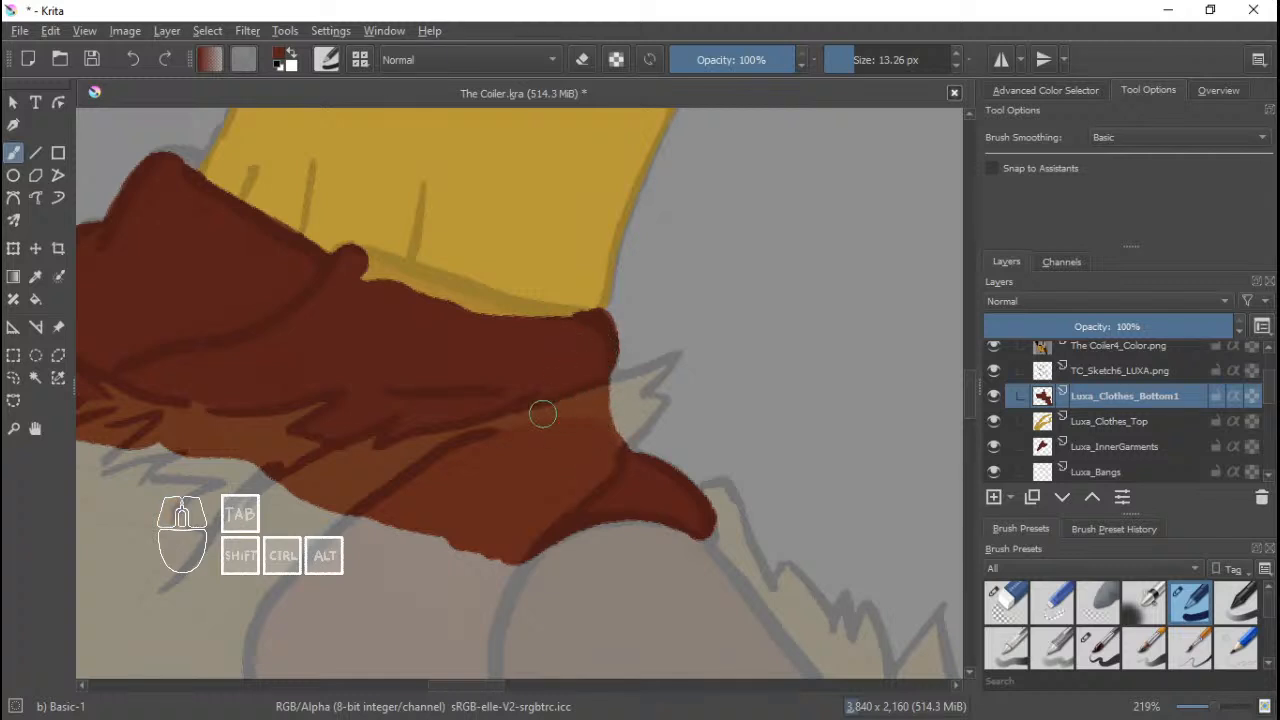
mouse_move(370, 435)
left_mouse_down()
mouse_move(334, 429)
mouse_move(390, 425)
left_mouse_up()
mouse_move(594, 358)
left_mouse_down()
mouse_move(618, 442)
mouse_move(697, 505)
left_mouse_up()
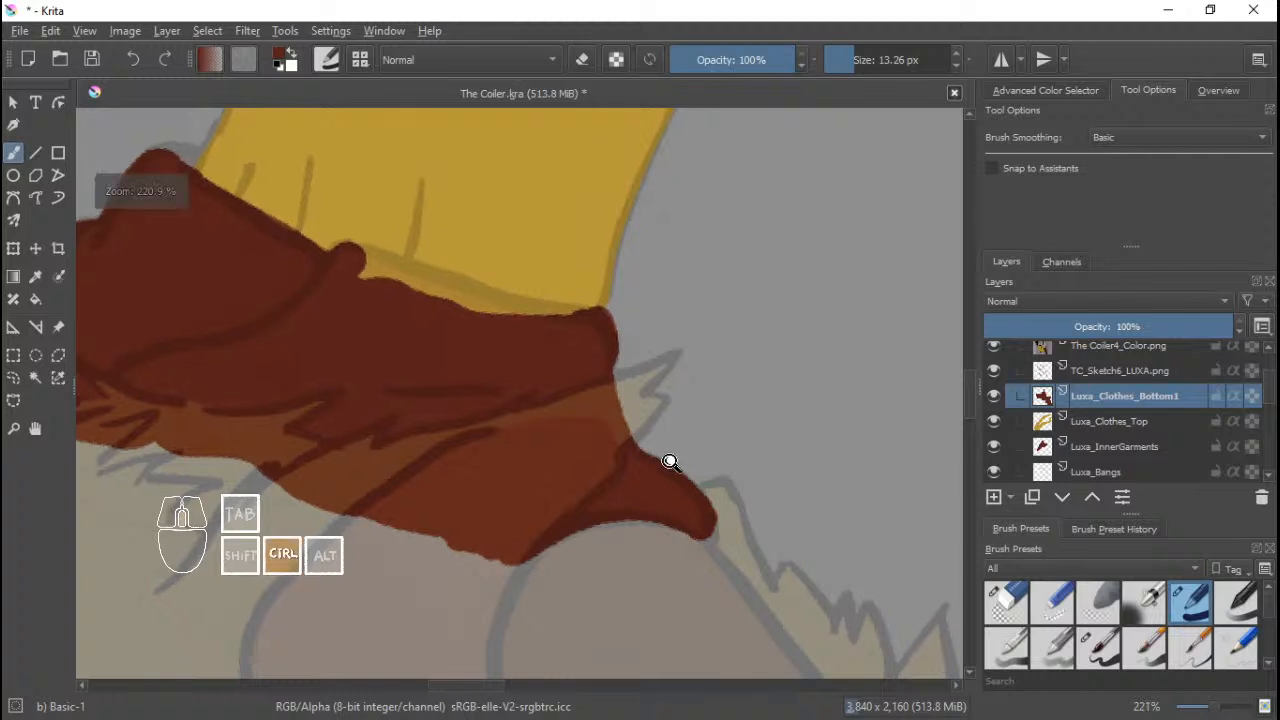
Even out the dark red edge along the jacket's hem with a 17.79 px brush, undoing stray strokes near the rear hip.
left_click_drag(671, 460, 630, 545)
left_click_drag(592, 449, 725, 567)
mouse_move(725, 567)
left_mouse_down()
mouse_move(620, 445)
mouse_move(580, 429)
mouse_move(537, 380)
mouse_move(776, 450)
mouse_move(686, 460)
mouse_move(752, 522)
left_mouse_up()
key("ctrl+z")
mouse_move(649, 416)
left_mouse_down()
mouse_move(538, 417)
mouse_move(663, 447)
left_mouse_up()
scroll(570, 428, "down", 1)
key("ctrl+z")
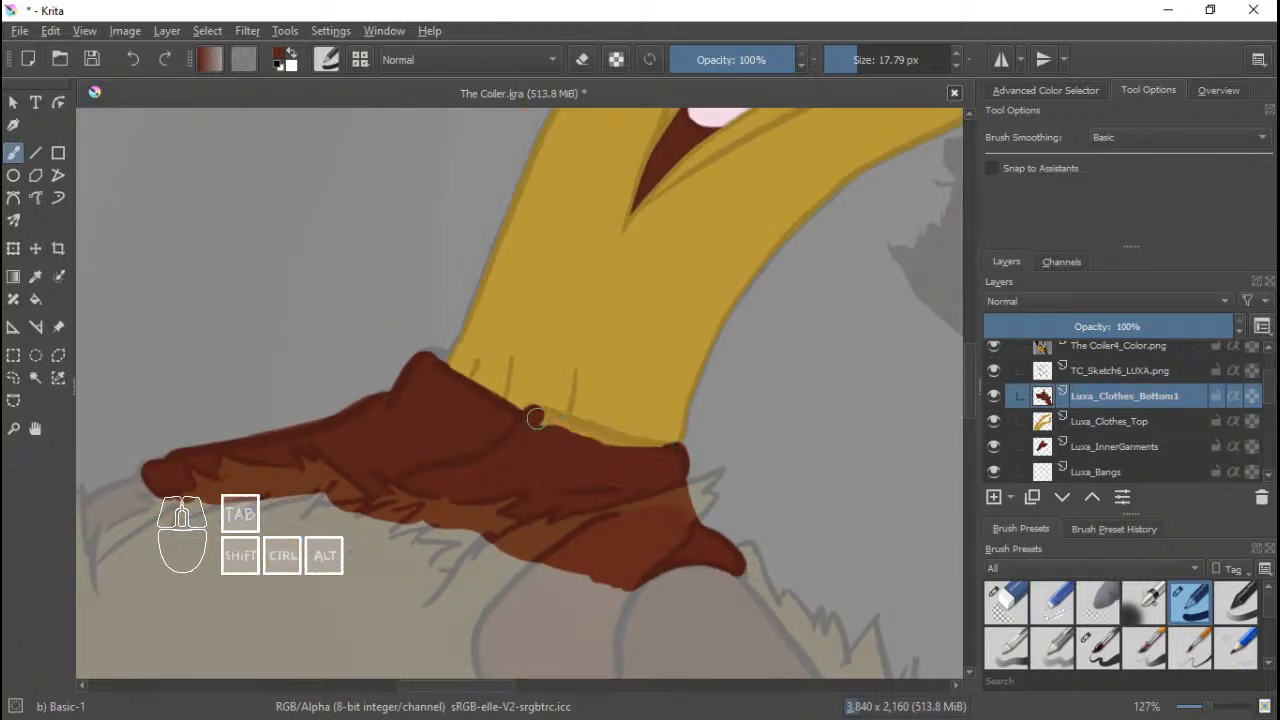
left_click_drag(540, 420, 673, 453)
scroll(651, 440, "up", 5)
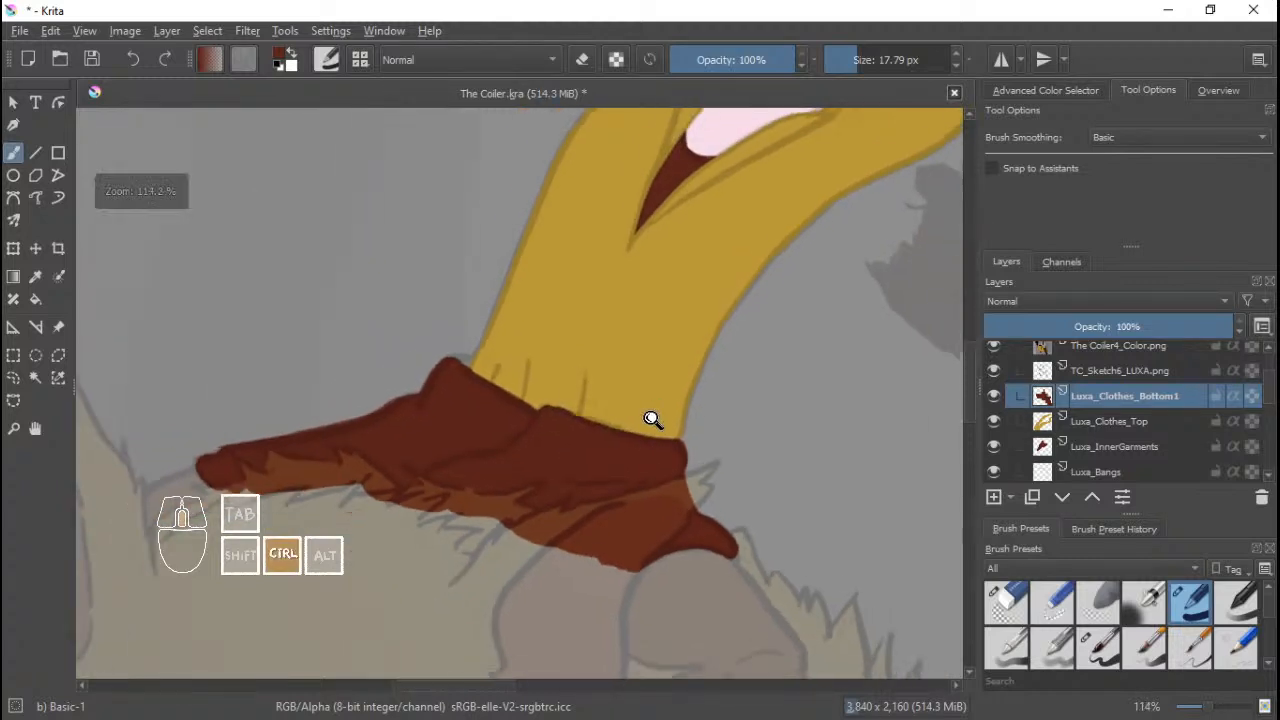
scroll(622, 390, "up", 1)
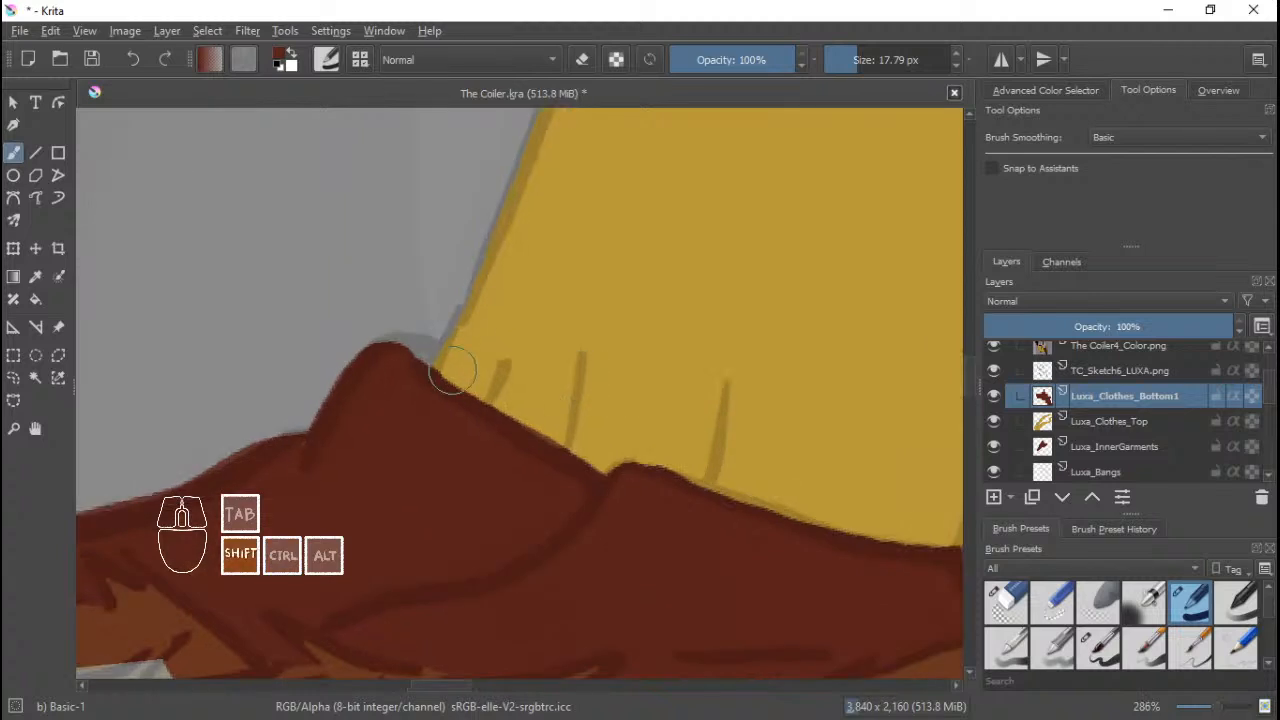
mouse_move(451, 371)
left_mouse_down()
mouse_move(412, 370)
mouse_move(418, 354)
mouse_move(377, 360)
mouse_move(437, 346)
left_mouse_up()
Paint the lower trouser leg dark red from beneath the knee down to just above the toes with a 26.39 px brush.
scroll(412, 414, "down", 8)
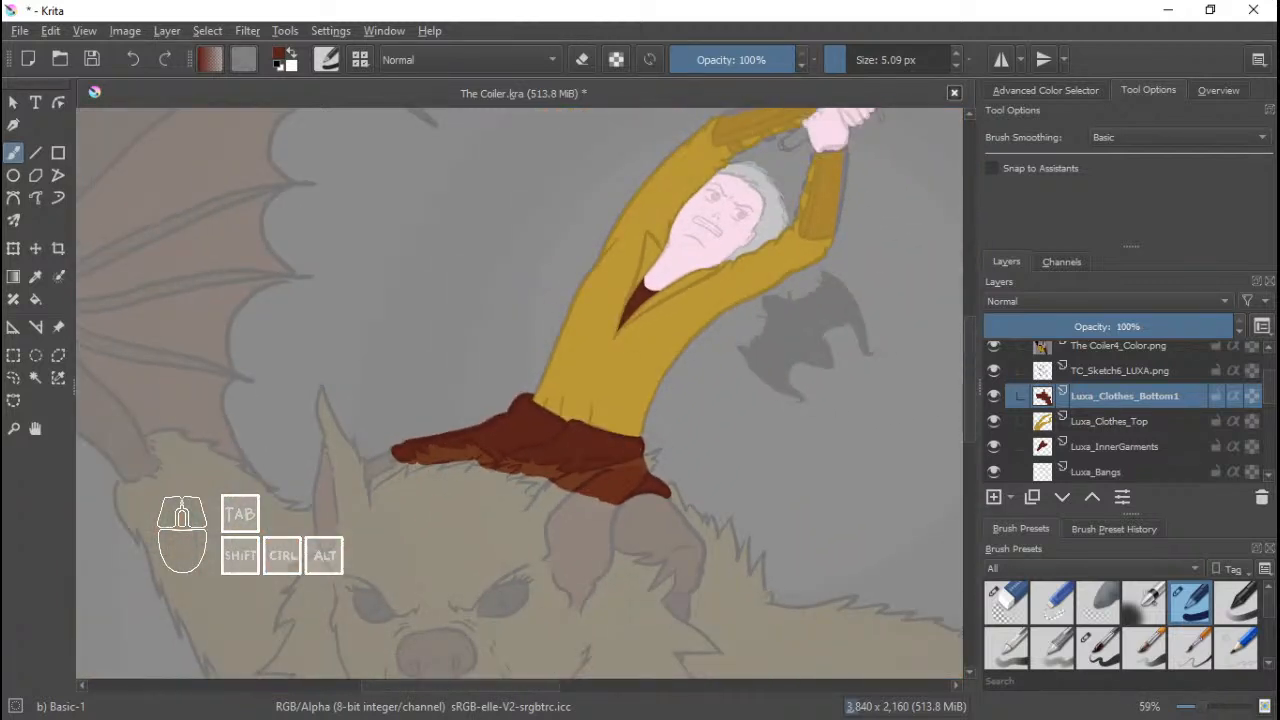
left_click_drag(638, 398, 587, 328)
left_click_drag(615, 418, 586, 343)
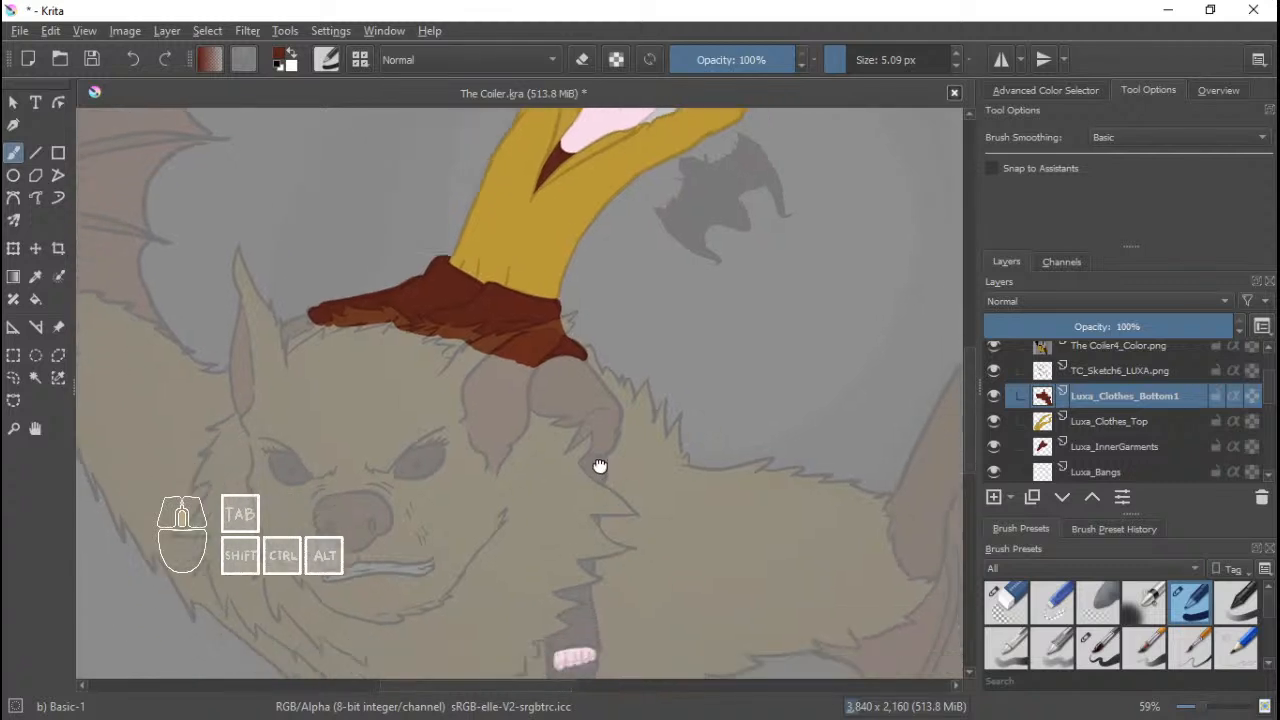
left_click_drag(600, 466, 602, 368)
left_click_drag(602, 368, 604, 325)
left_click_drag(604, 400, 598, 357)
left_click_drag(604, 402, 590, 373)
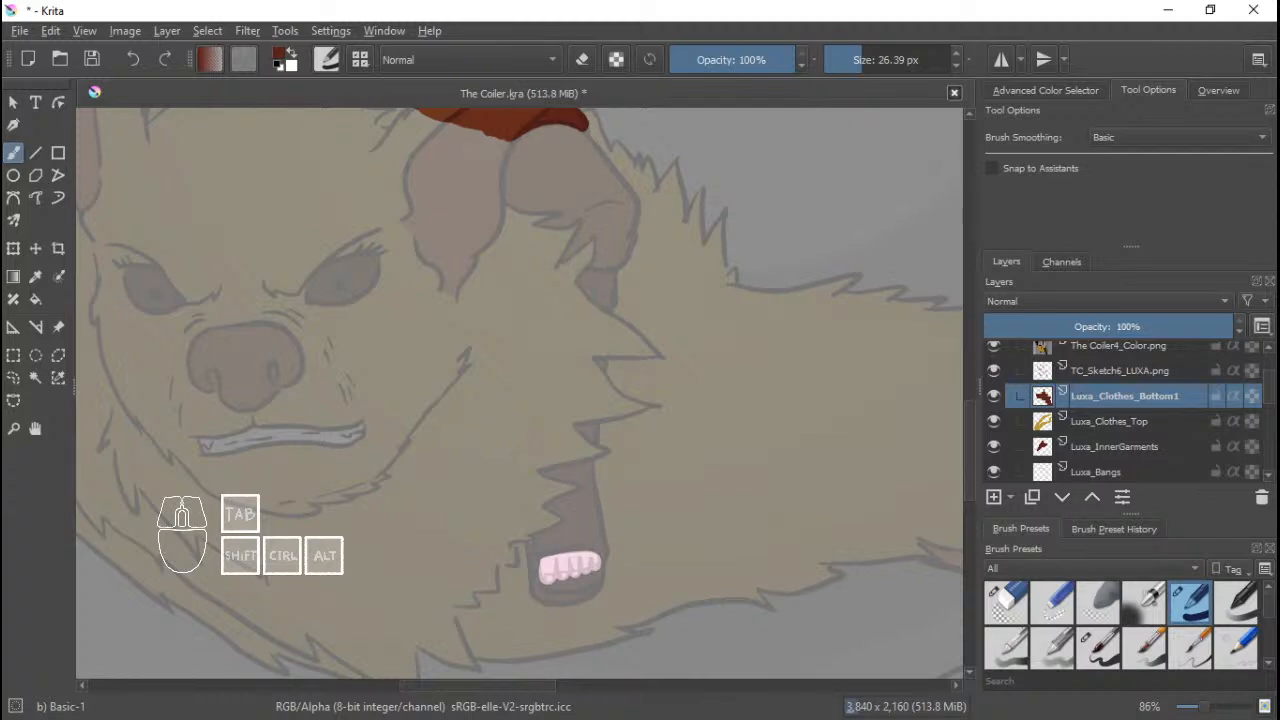
left_click_drag(571, 281, 600, 228)
mouse_move(552, 300)
left_mouse_down()
mouse_move(628, 318)
mouse_move(632, 410)
left_mouse_up()
left_click_drag(606, 212, 585, 523)
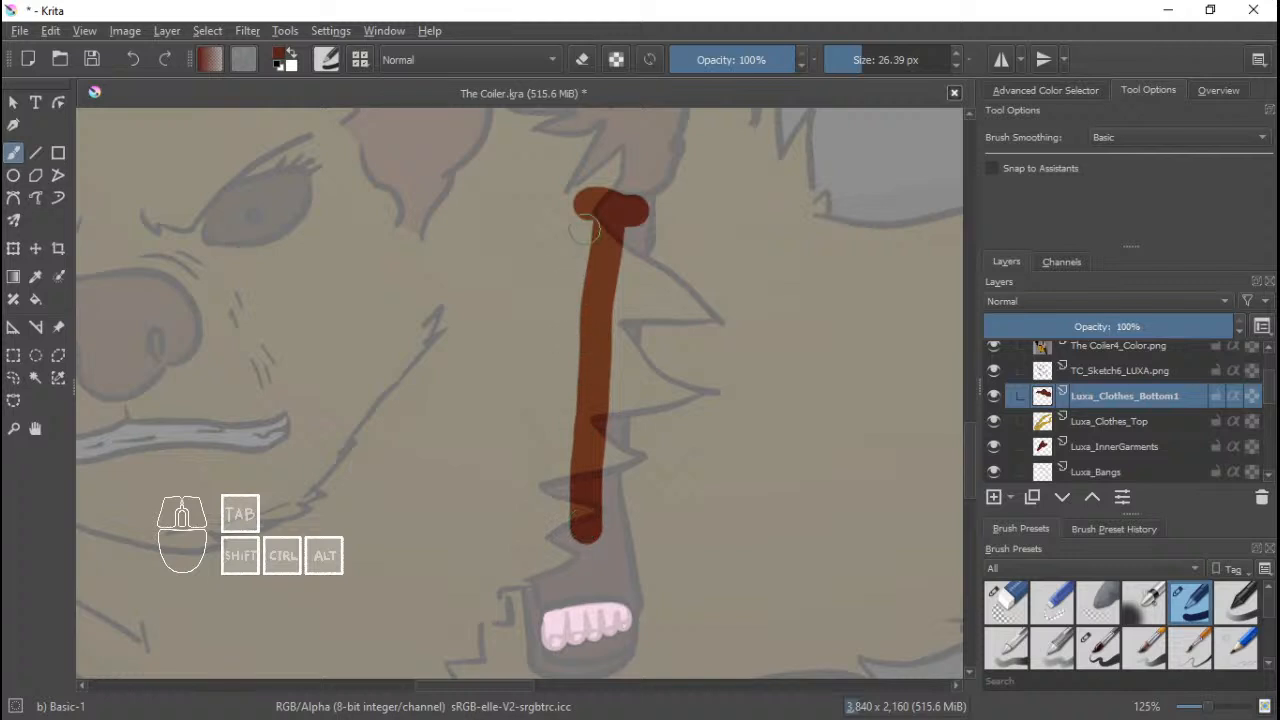
mouse_move(585, 229)
left_mouse_down()
mouse_move(556, 470)
mouse_move(559, 519)
mouse_move(579, 529)
mouse_move(556, 567)
mouse_move(559, 543)
mouse_move(567, 578)
mouse_move(604, 578)
mouse_move(585, 495)
mouse_move(606, 571)
mouse_move(597, 411)
mouse_move(605, 225)
left_mouse_up()
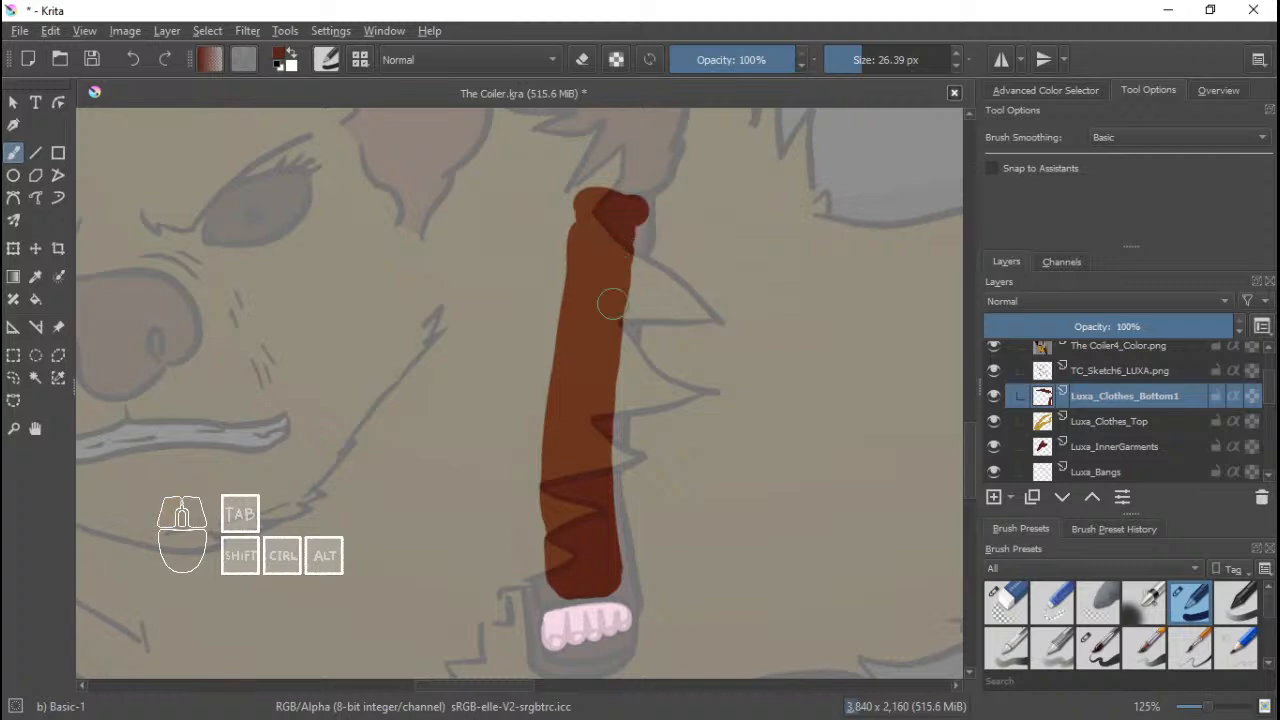
Undo the trial strokes made around the toes with an 11.27 px brush and save the document.
scroll(580, 420, "down", 3)
scroll(560, 500, "up", 4, "ctrl")
left_click_drag(553, 513, 538, 513, "shift")
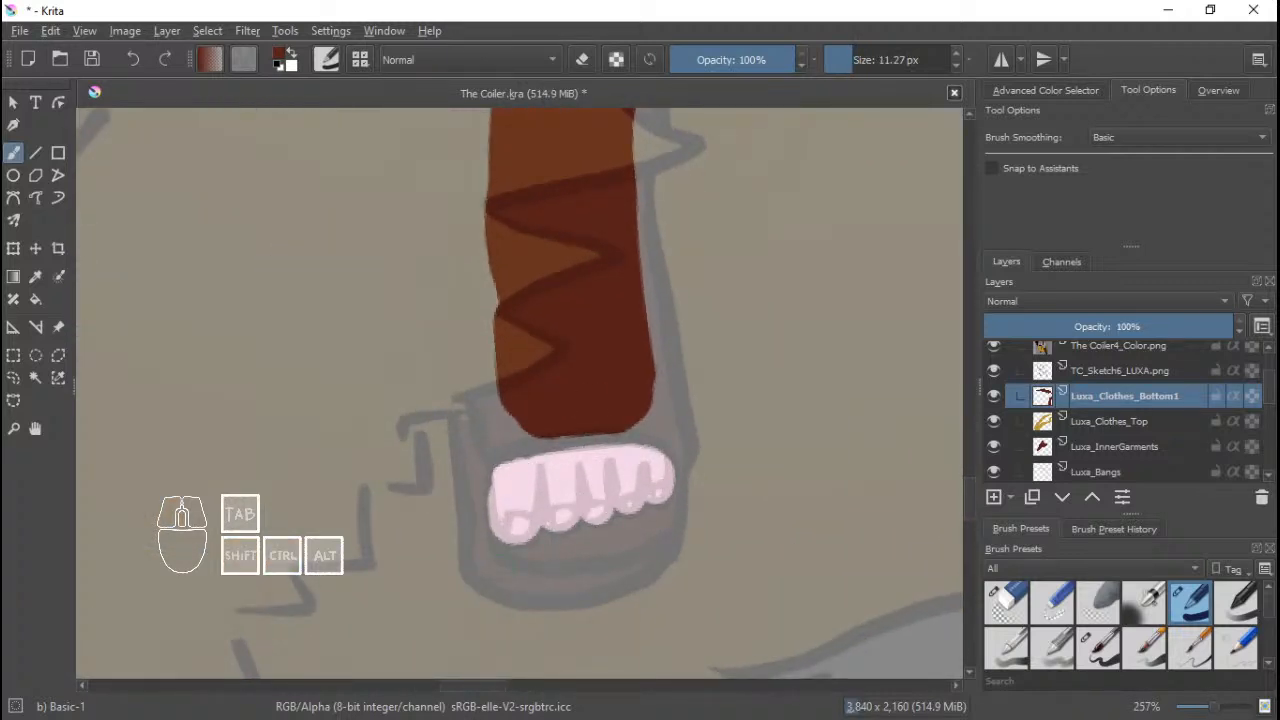
left_click(501, 559)
key("ctrl+z")
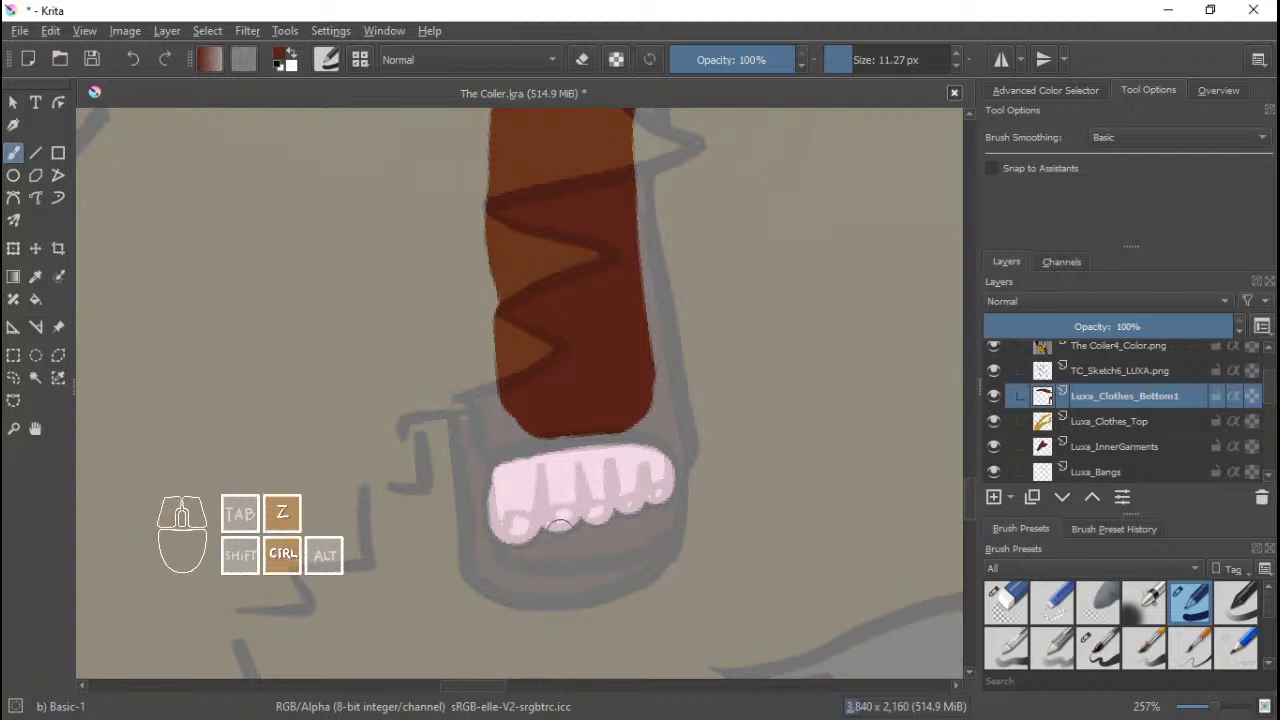
left_click(684, 354)
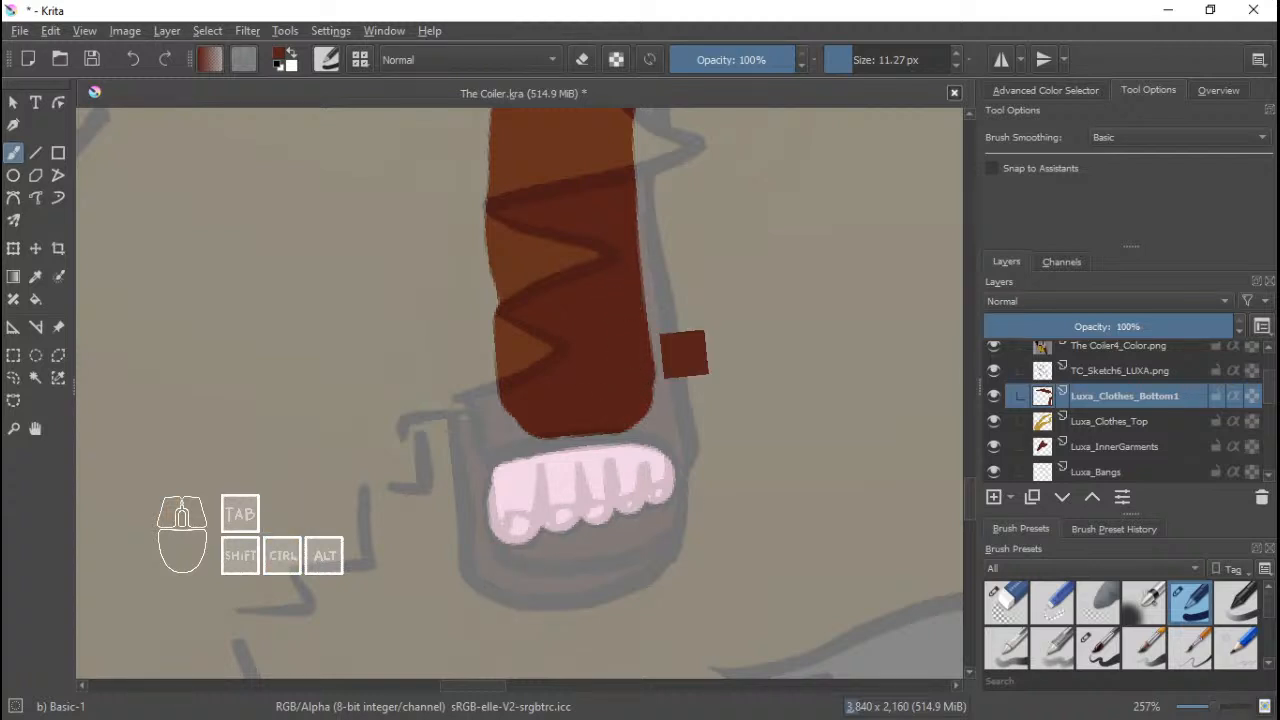
key("ctrl+z")
key("ctrl+s")
Paint the trouser cuff dark red above the toes and along the ankle's rear edge with a 7.67 px brush, redoing one stroke and saving.
left_click_drag(602, 314, 585, 422)
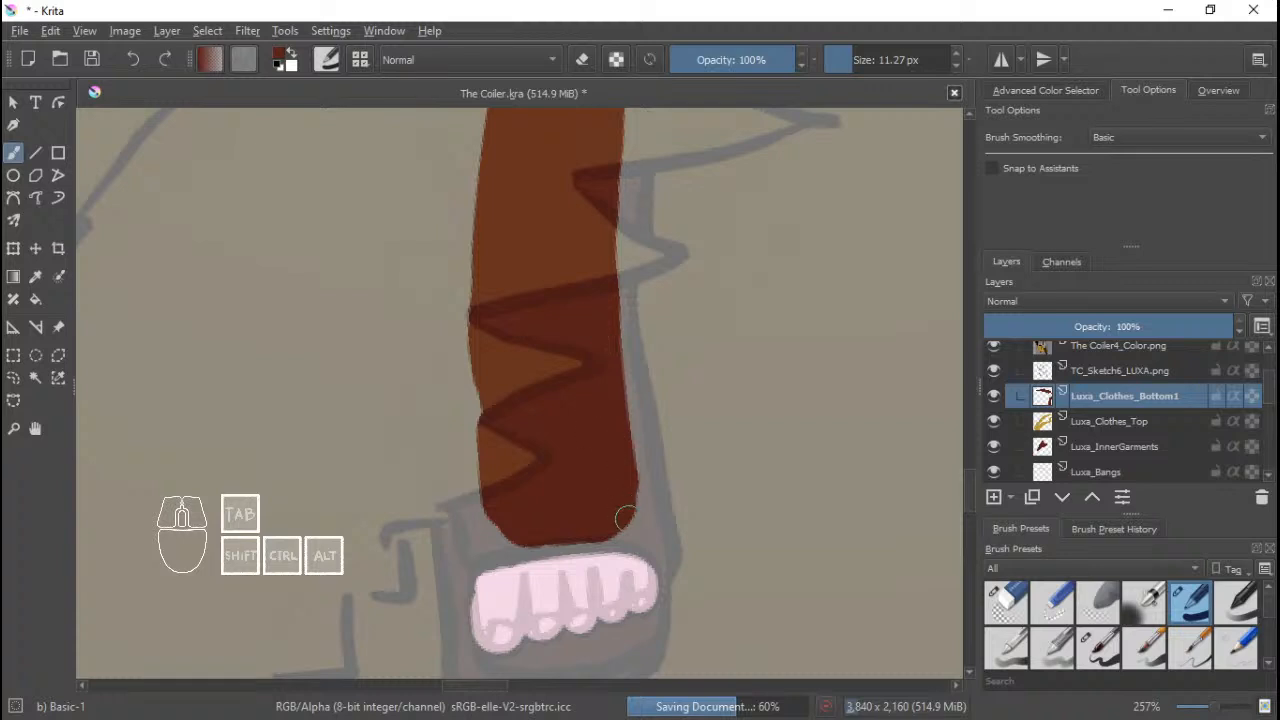
mouse_move(624, 518)
left_mouse_down()
mouse_move(506, 556)
mouse_move(647, 545)
mouse_move(670, 574)
mouse_move(648, 556)
mouse_move(667, 550)
mouse_move(630, 306)
left_mouse_up()
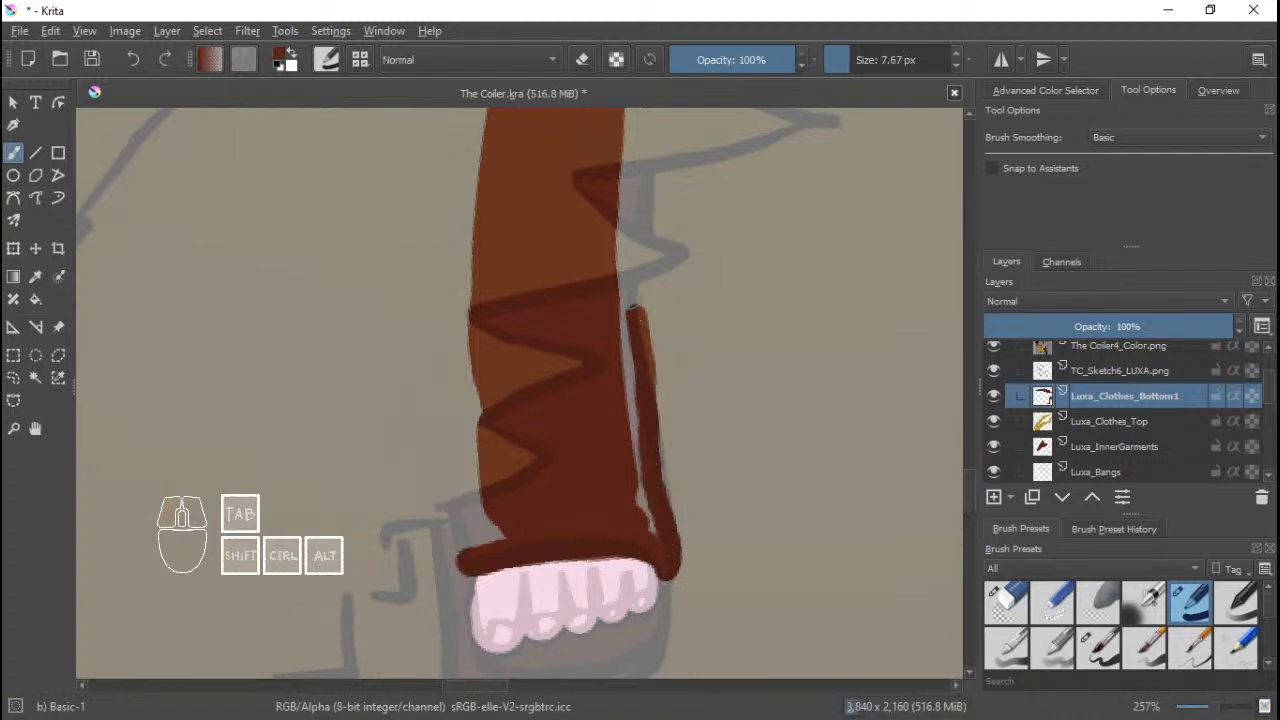
key("ctrl+z")
left_click_drag(666, 562, 634, 370)
key("ctrl")
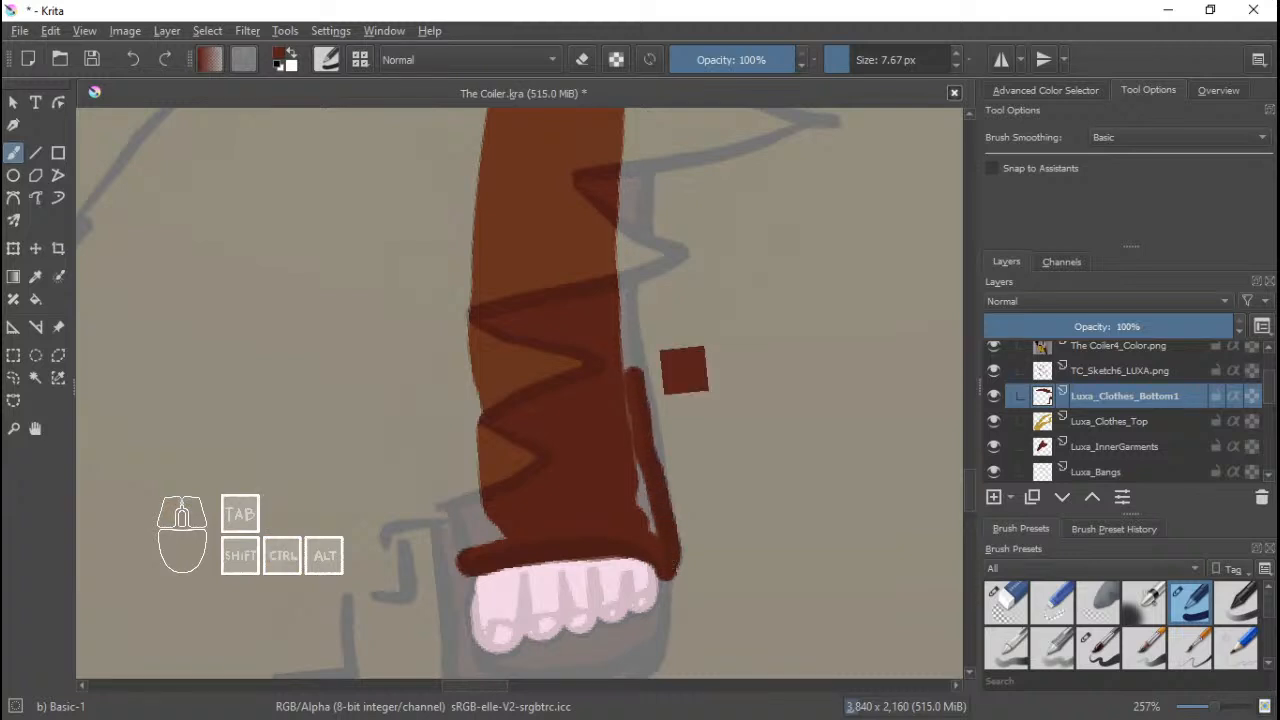
key("ctrl+s")
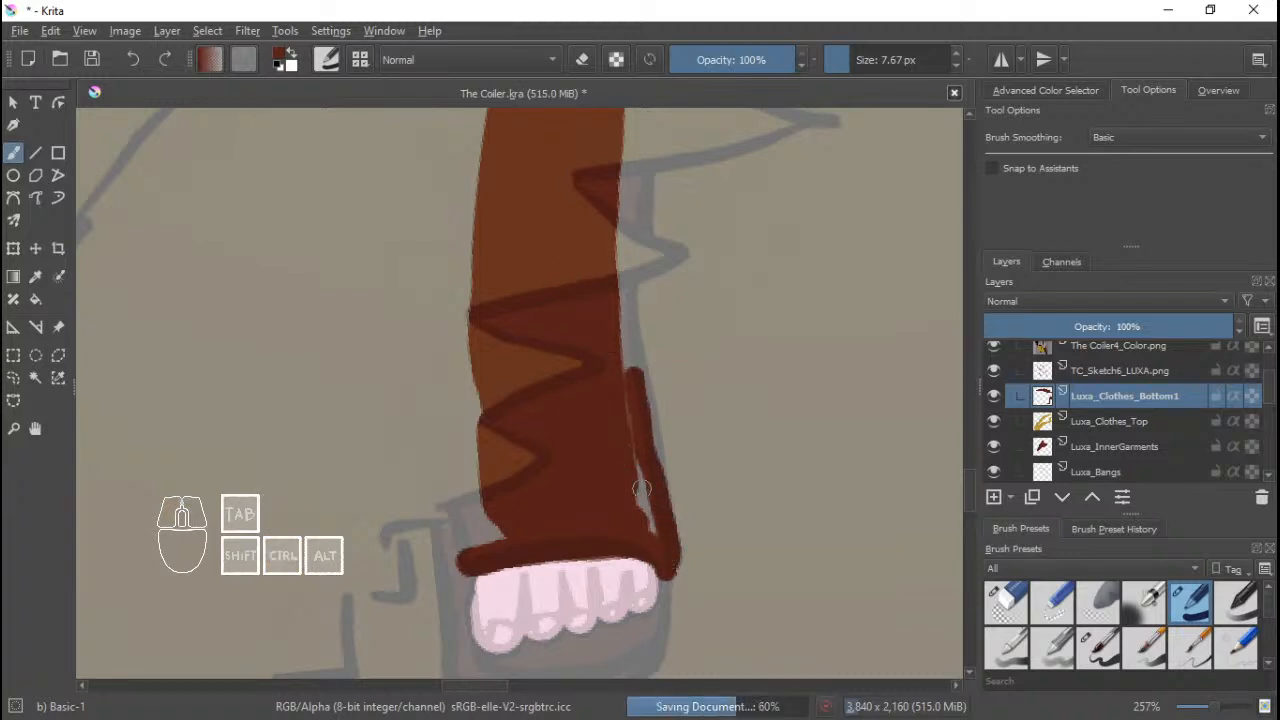
mouse_move(656, 536)
left_mouse_down()
mouse_move(621, 380)
mouse_move(636, 510)
mouse_move(647, 422)
left_mouse_up()
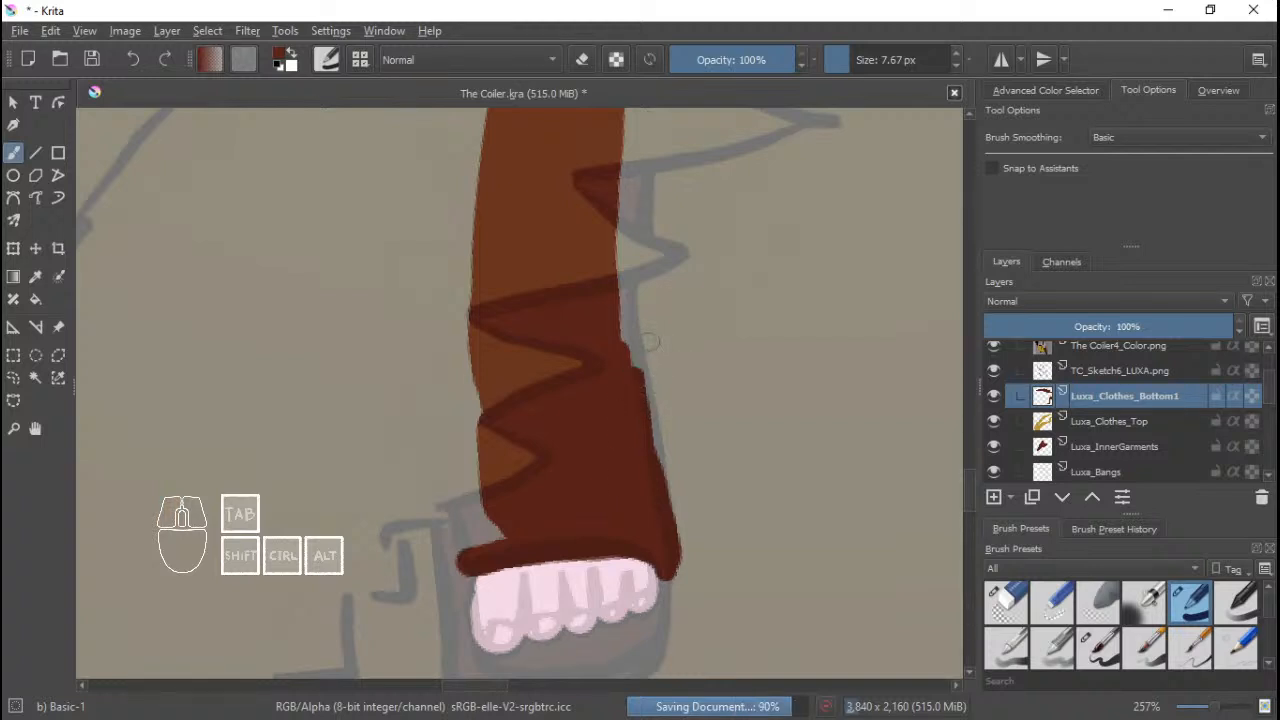
left_click_drag(651, 342, 611, 392)
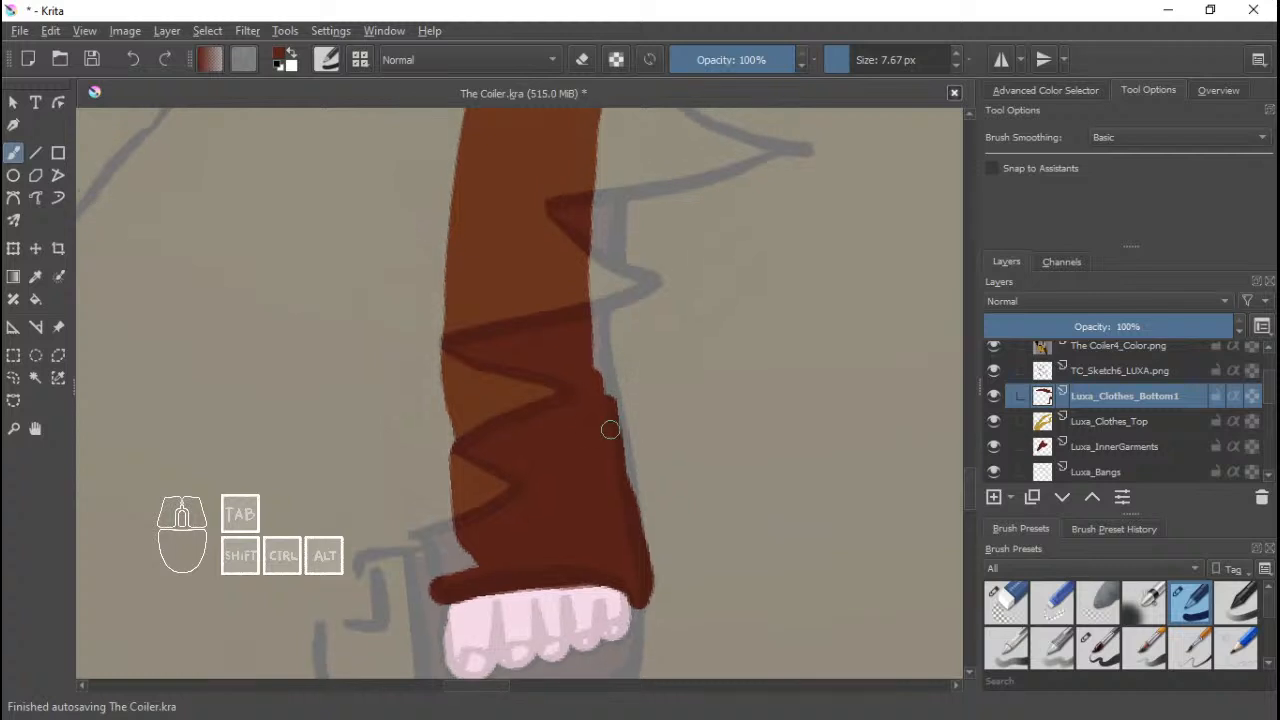
Smooth the lower trouser leg's rear edge in dark red from the ankle upward with the 7.67 px brush, undoing the last stroke.
mouse_move(620, 500)
left_mouse_down()
mouse_move(597, 248)
mouse_move(603, 400)
mouse_move(622, 258)
mouse_move(600, 394)
left_mouse_up()
left_click_drag(606, 298, 617, 246)
left_click_drag(609, 214, 597, 434)
mouse_move(612, 488)
left_mouse_down()
mouse_move(635, 259)
mouse_move(603, 449)
left_mouse_up()
left_click_drag(638, 262, 620, 416)
left_click_drag(606, 522, 605, 655)
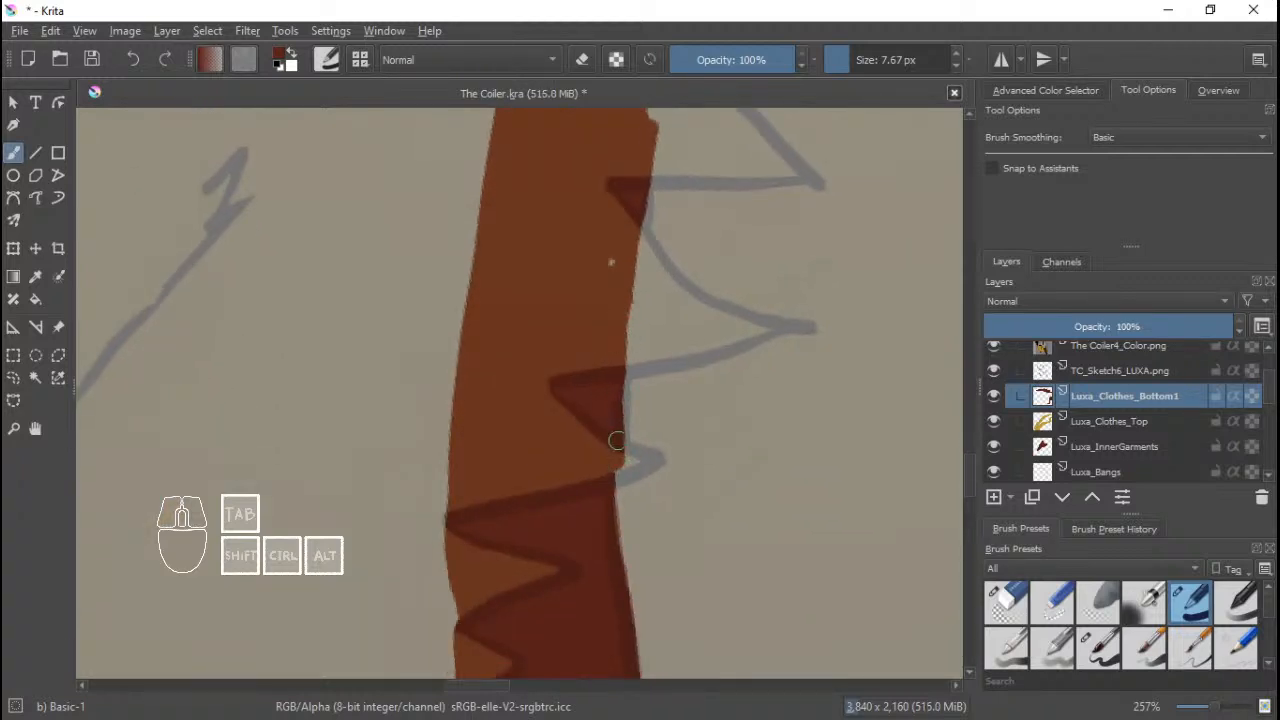
left_click_drag(617, 441, 614, 548)
key("ctrl+z")
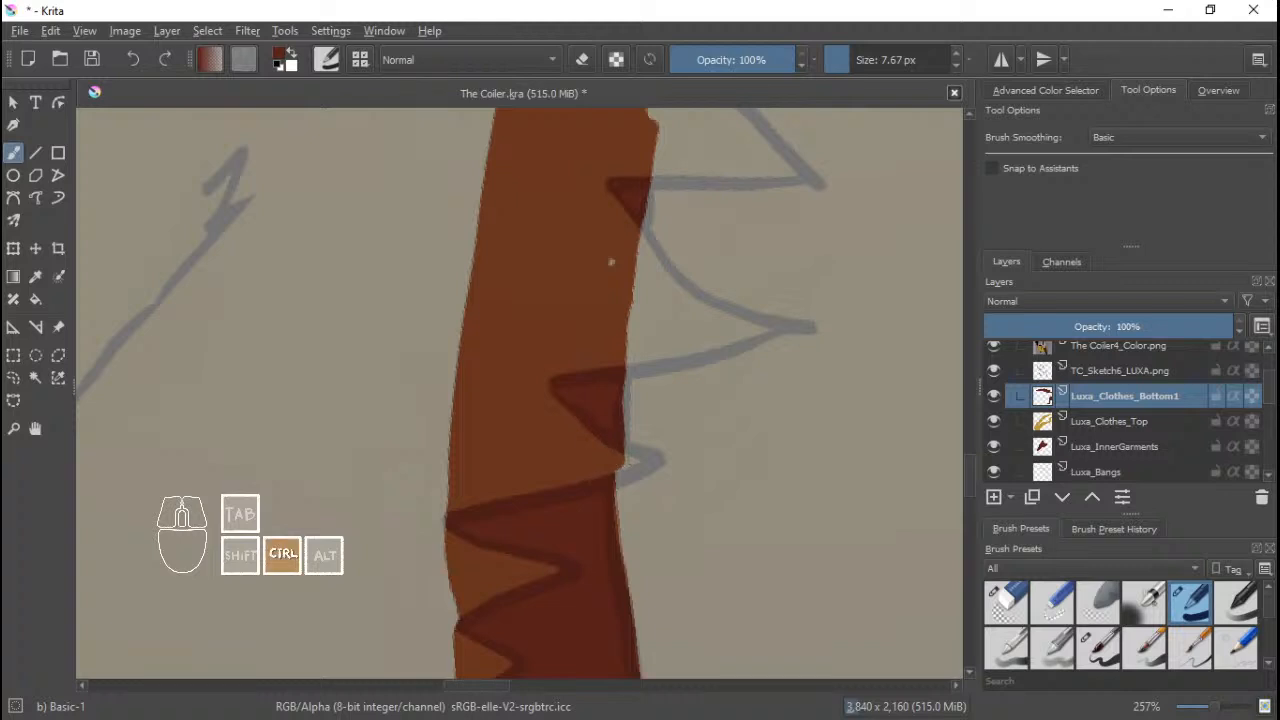
Trim the bump on the lower leg's rear edge with a 9.97 px Eraser Soft and an 11.59 px Eraser Circle.
right_click(682, 359)
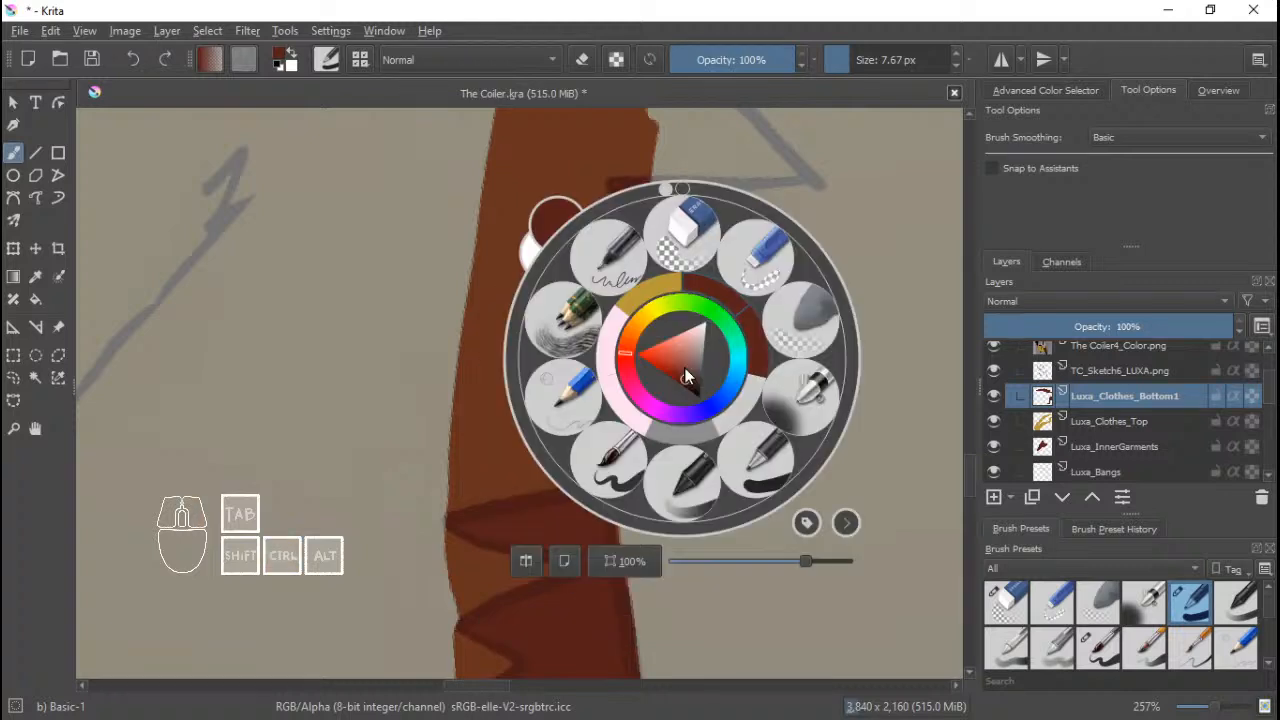
left_click(799, 334)
left_click_drag(743, 441, 603, 454, "shift")
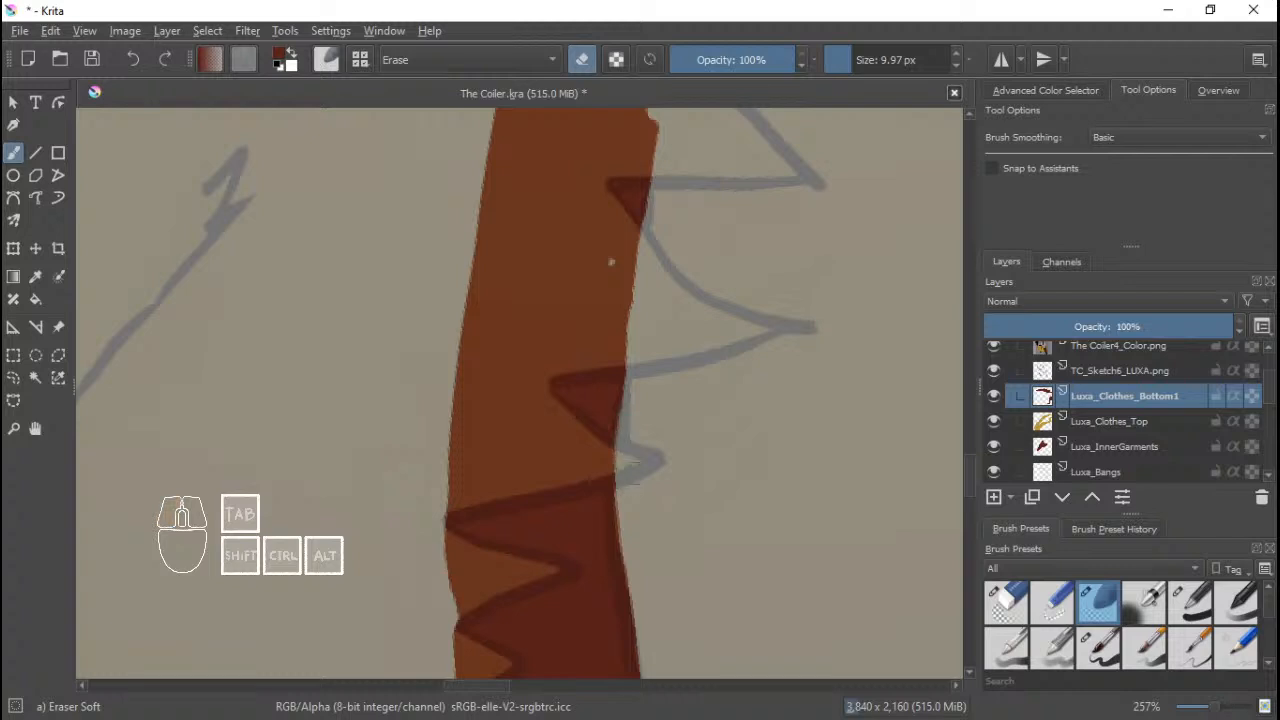
right_click(658, 420)
left_click(728, 316)
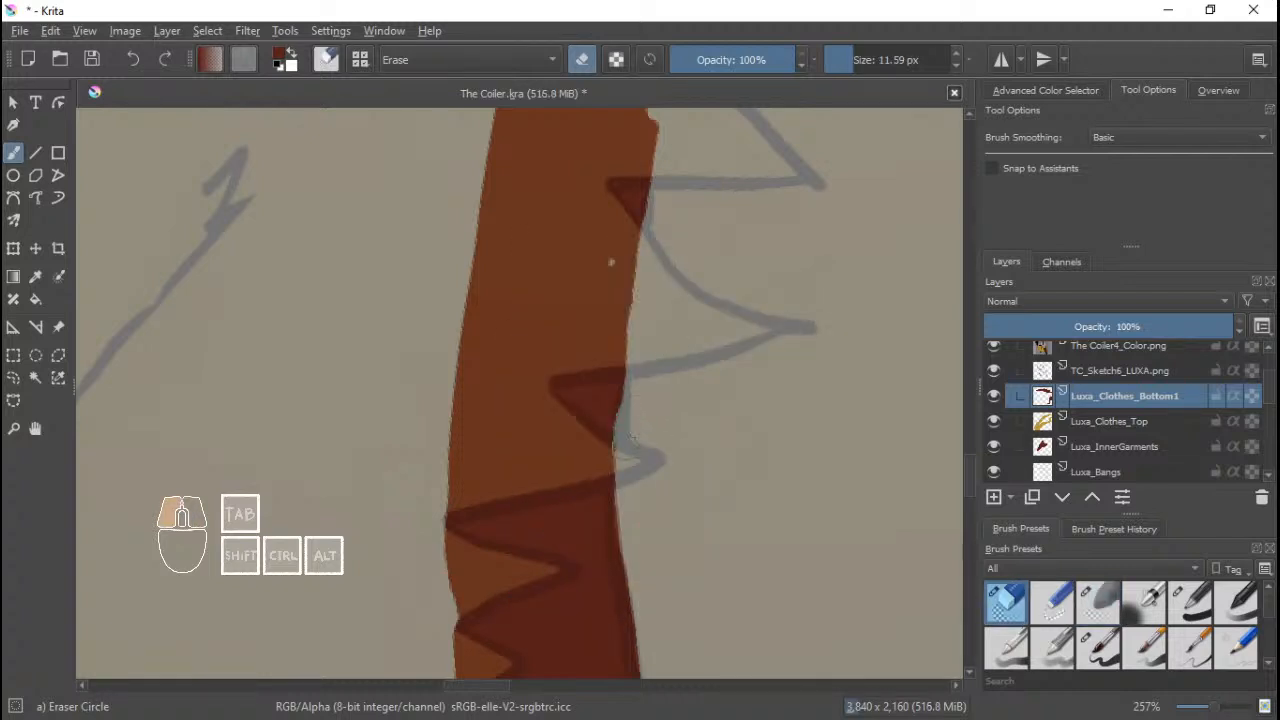
Fill out the upper rear edge and top corner of the lower trouser leg in dark red with the 7.67 px Basic-1 brush.
right_click(664, 392)
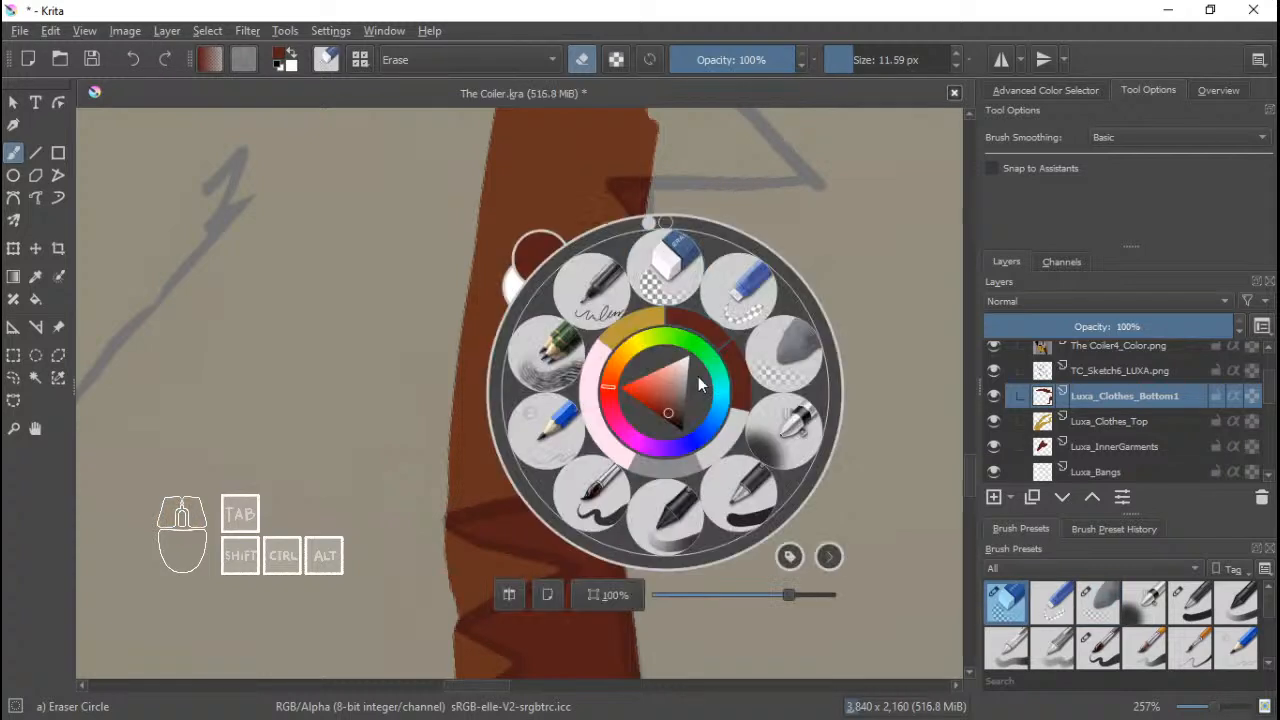
left_click(725, 494)
scroll(619, 378, "up", 5)
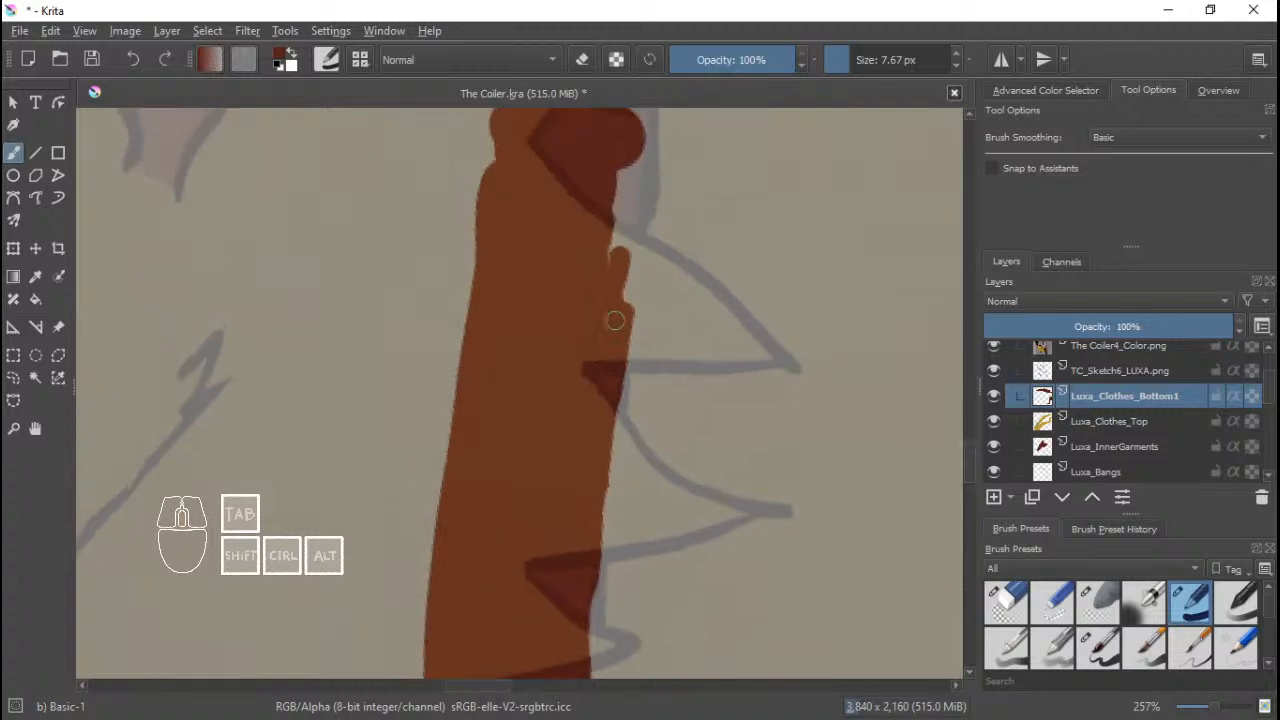
left_click_drag(613, 379, 640, 199)
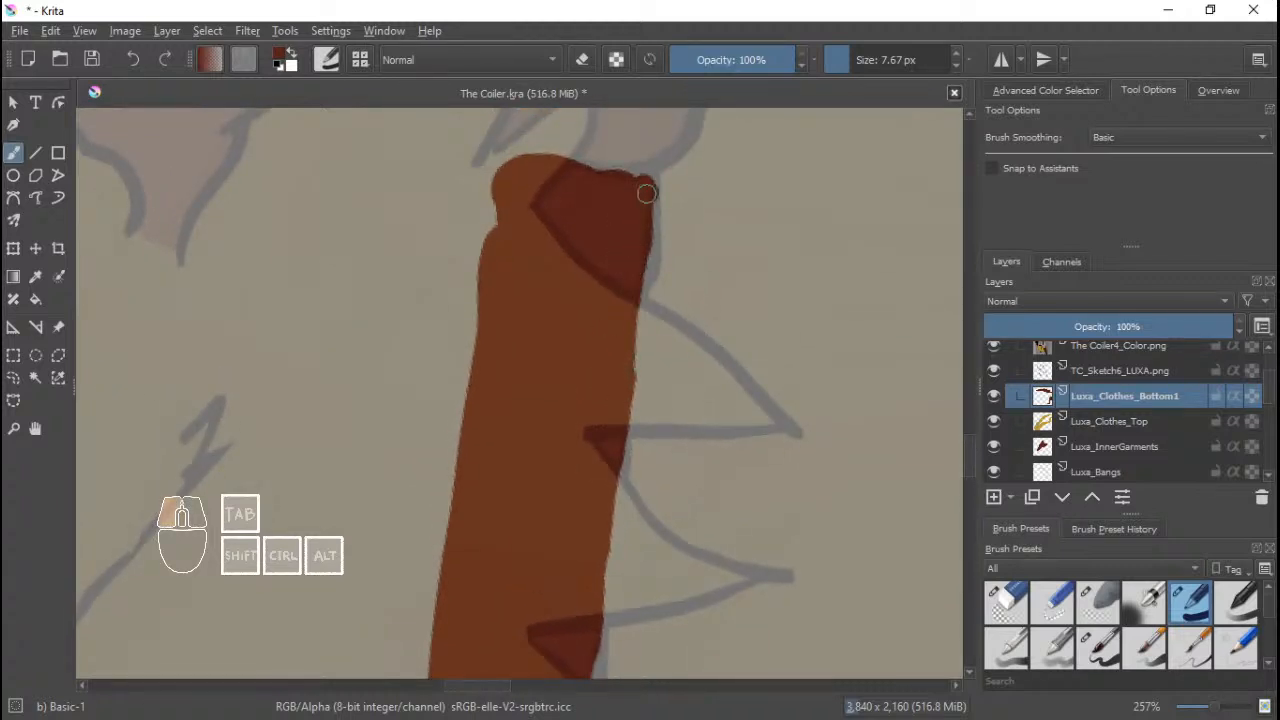
left_click_drag(642, 184, 640, 169)
mouse_move(639, 170)
left_mouse_down()
mouse_move(609, 178)
mouse_move(651, 178)
mouse_move(636, 327)
left_mouse_up()
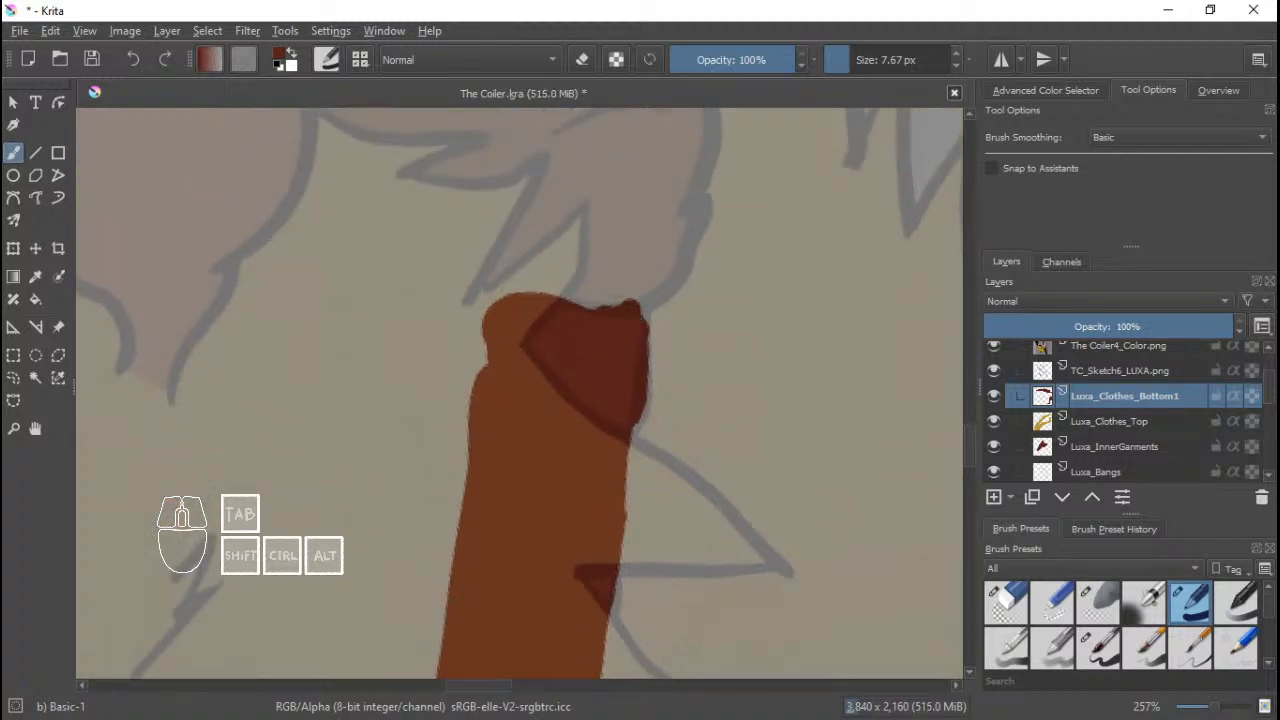
Erase the dark red overflow around the top of the lower trouser leg with an 11.59 px Eraser Circle and save the document.
right_click(624, 308)
left_click(630, 186)
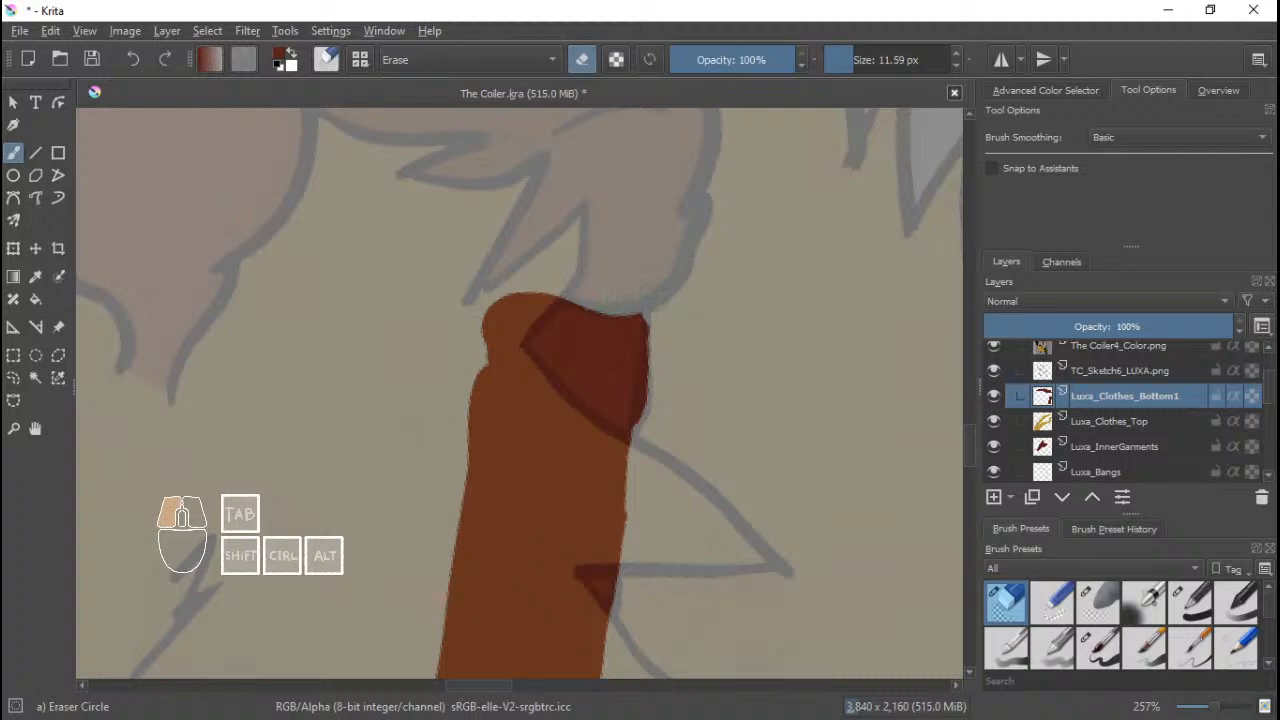
right_click(681, 347)
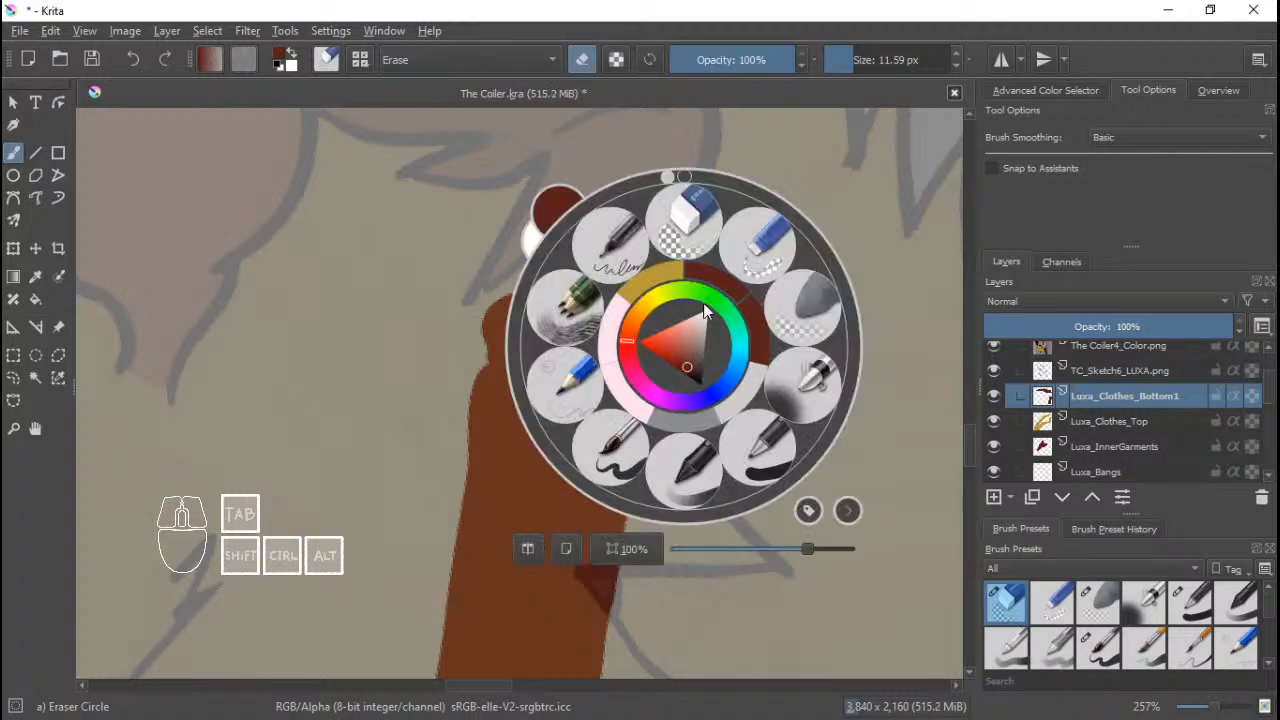
right_click(695, 316)
left_click_drag(659, 335, 647, 408)
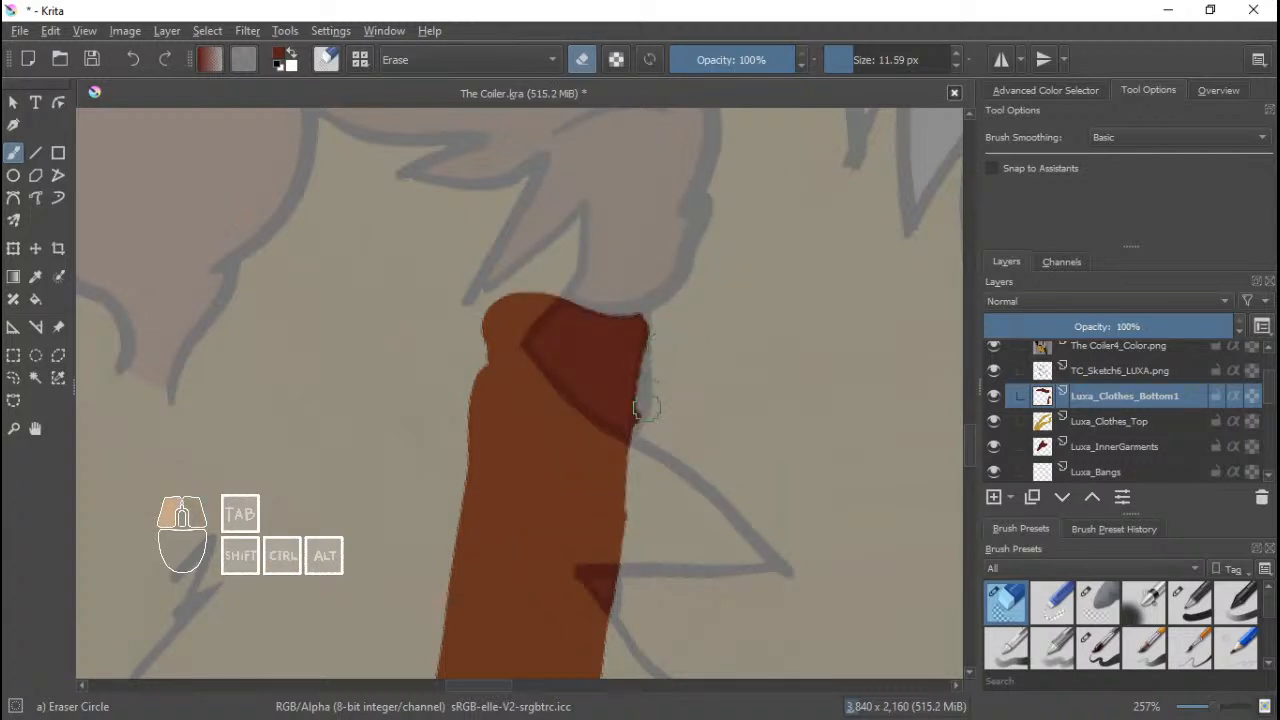
left_click_drag(692, 317, 701, 434)
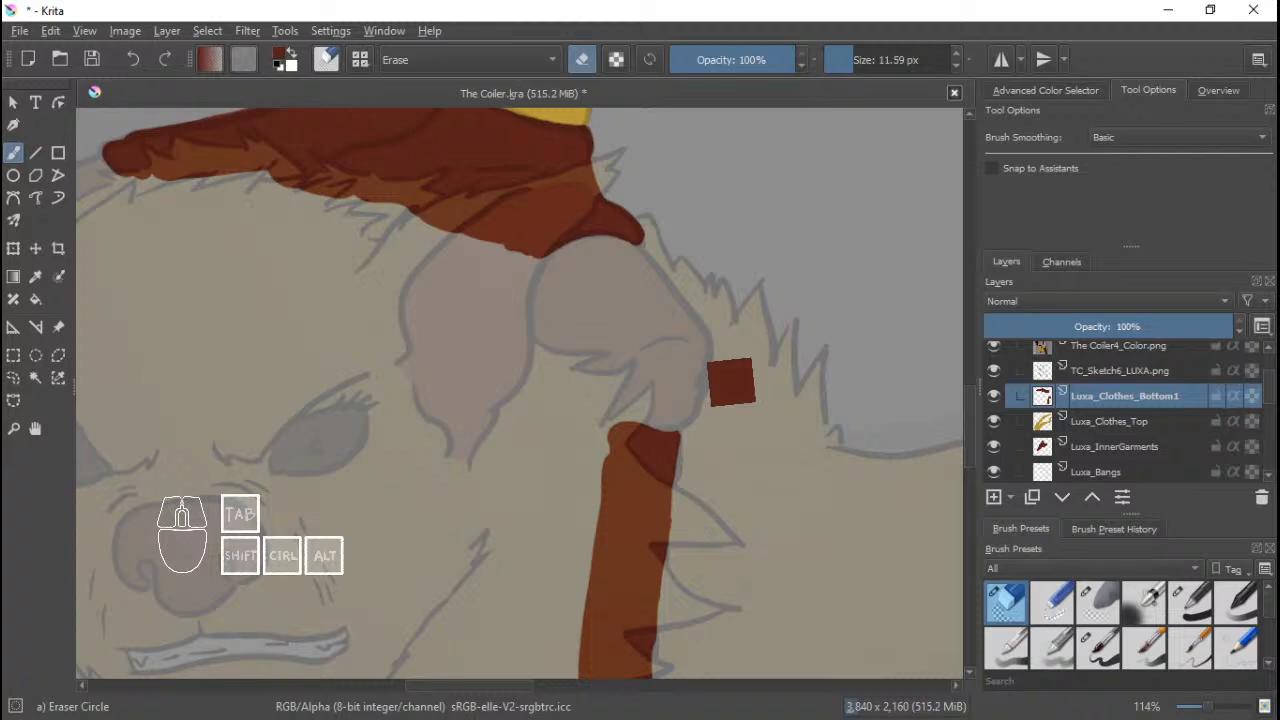
key("ctrl+s")
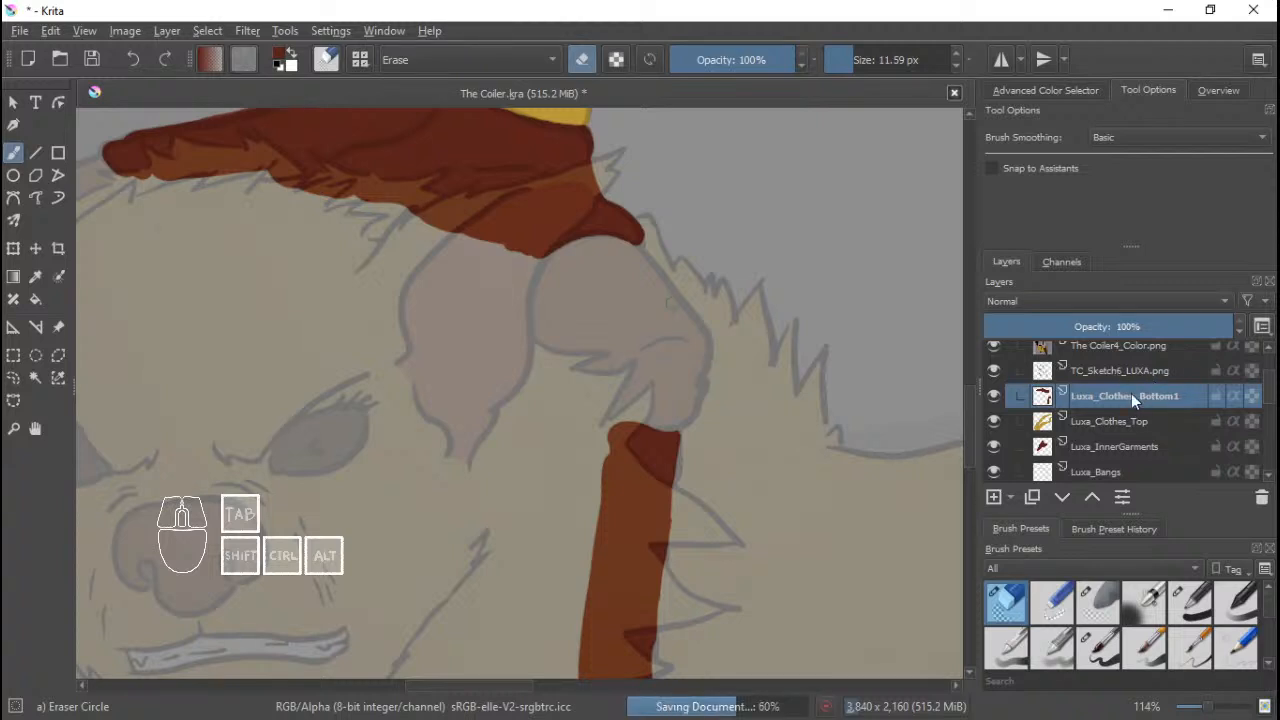
Add a paint layer above Luxa_Clothes_Bottom1, name it Luxa_Clothe_Bottom2 and save the document.
left_click(993, 496)
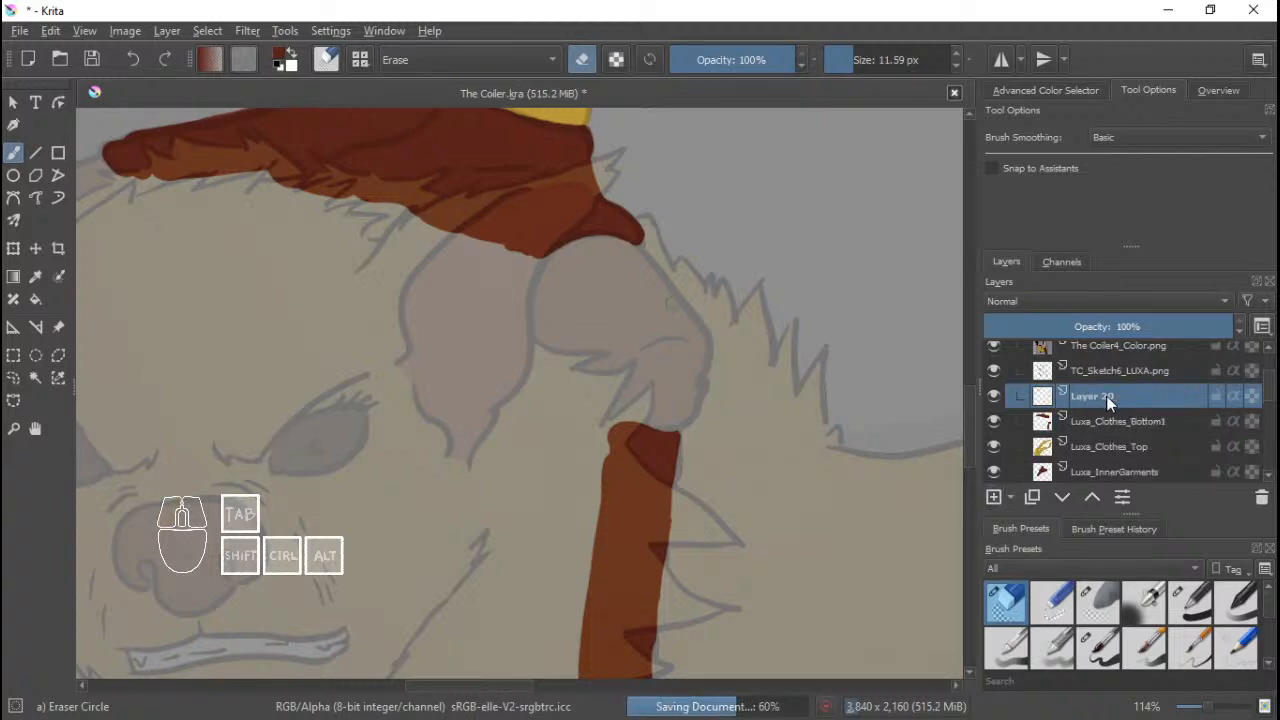
double_click(1100, 396)
mouse_move(1113, 343)
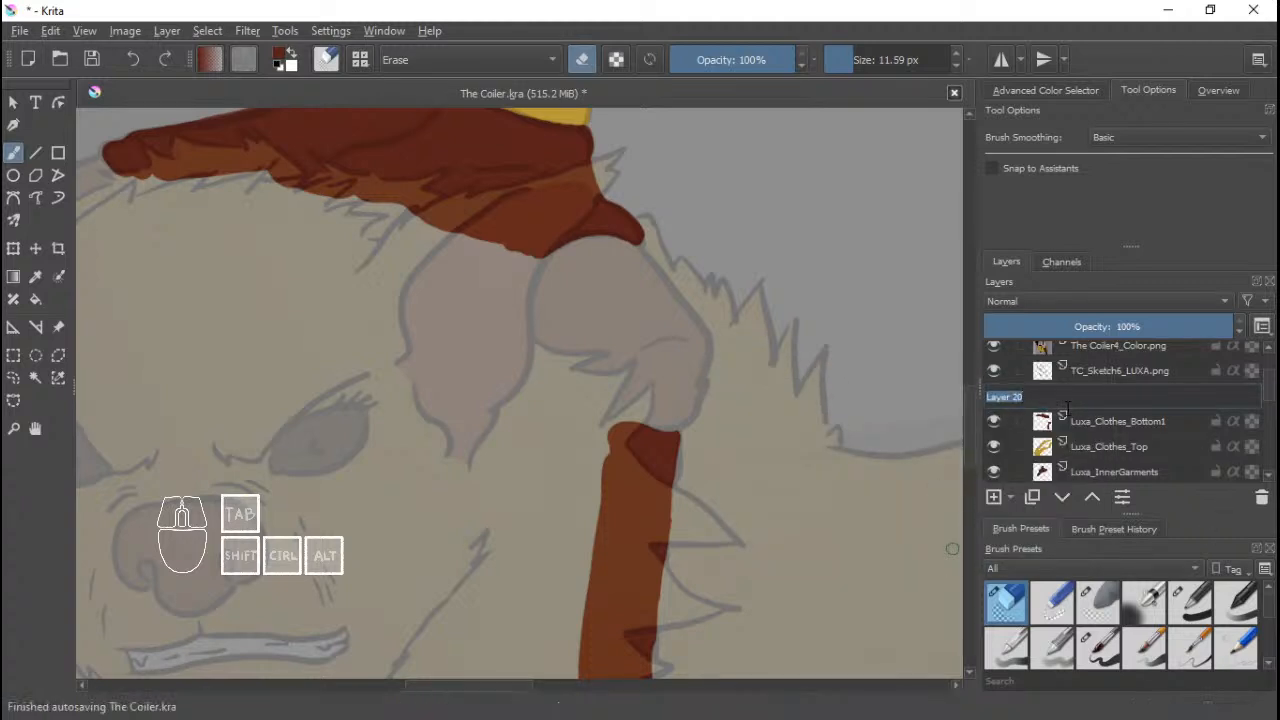
type("Luxa_")
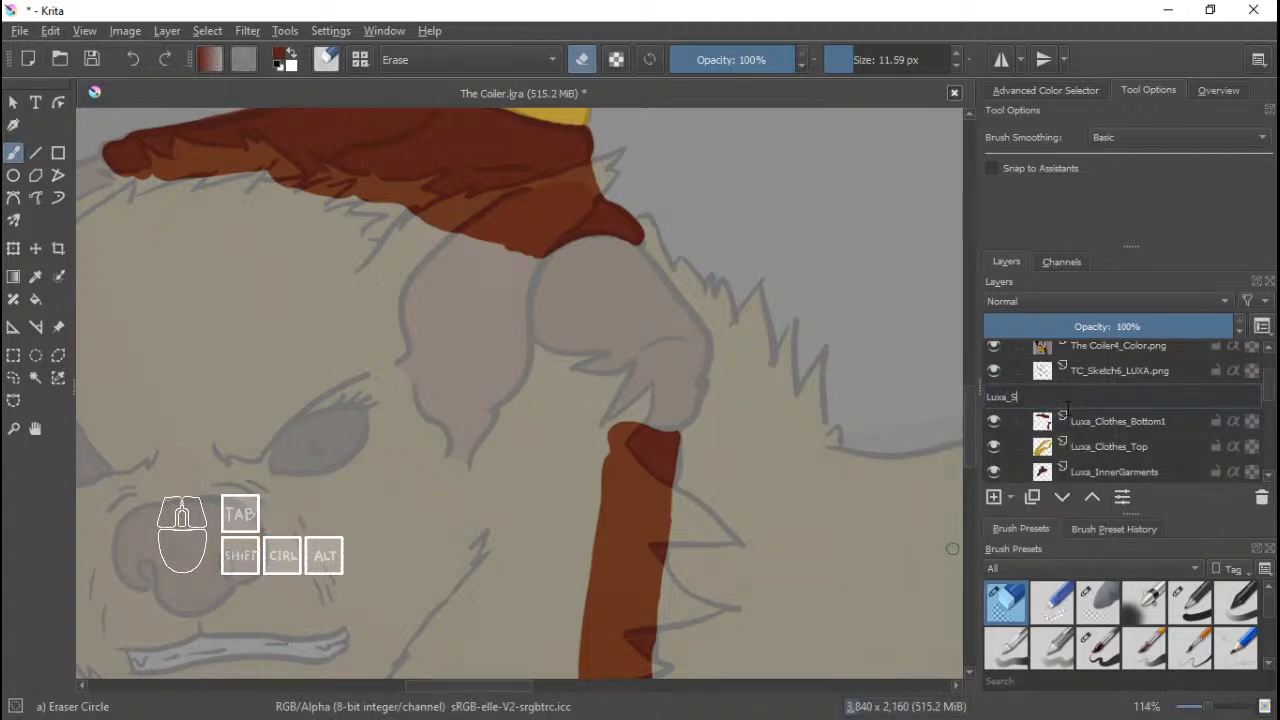
type("Clothes")
key("BackSpace")
key("BackSpace")
key("BackSpace")
key("BackSpace")
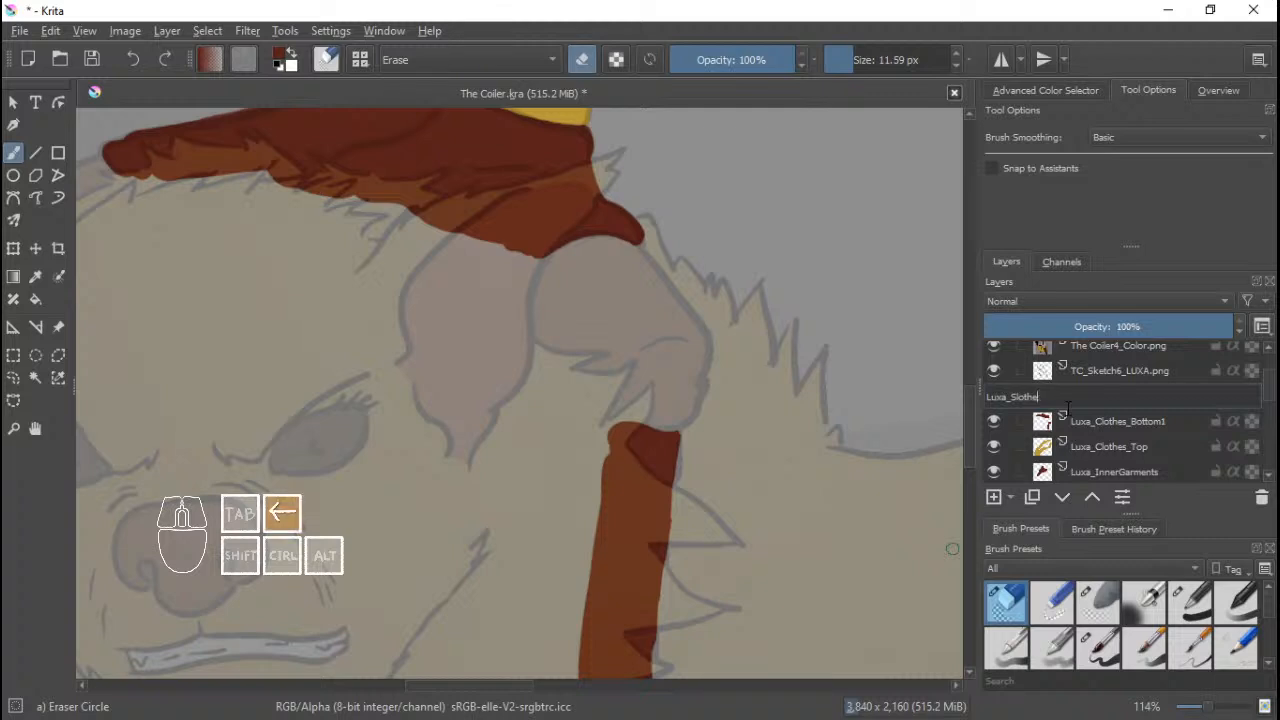
type("S")
key("BackSpace")
type("Clothe_Bottom2")
key("Return")
key("ctrl+s")
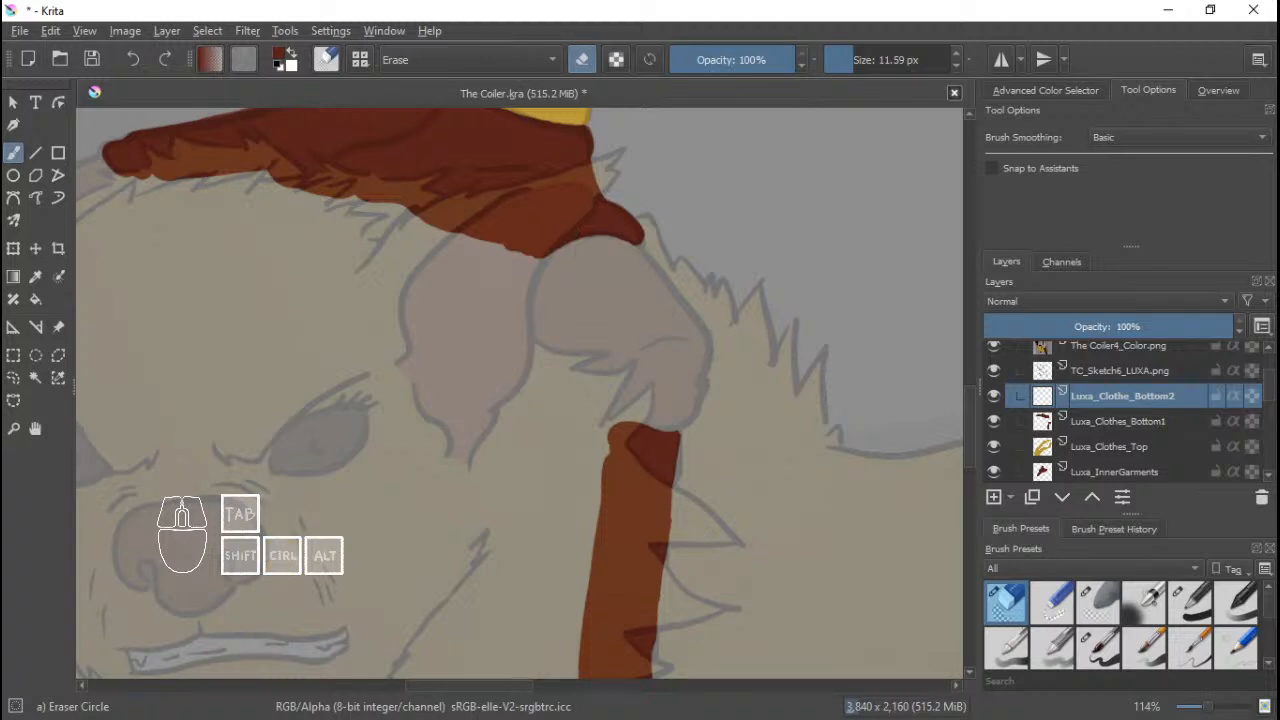
Sample the thigh cloth's brown from the temporarily shown Copy of The Coiler4_Color.png layer, hide it again and select Luxa_Clothe_Bottom2.
left_click_drag(607, 263, 590, 306)
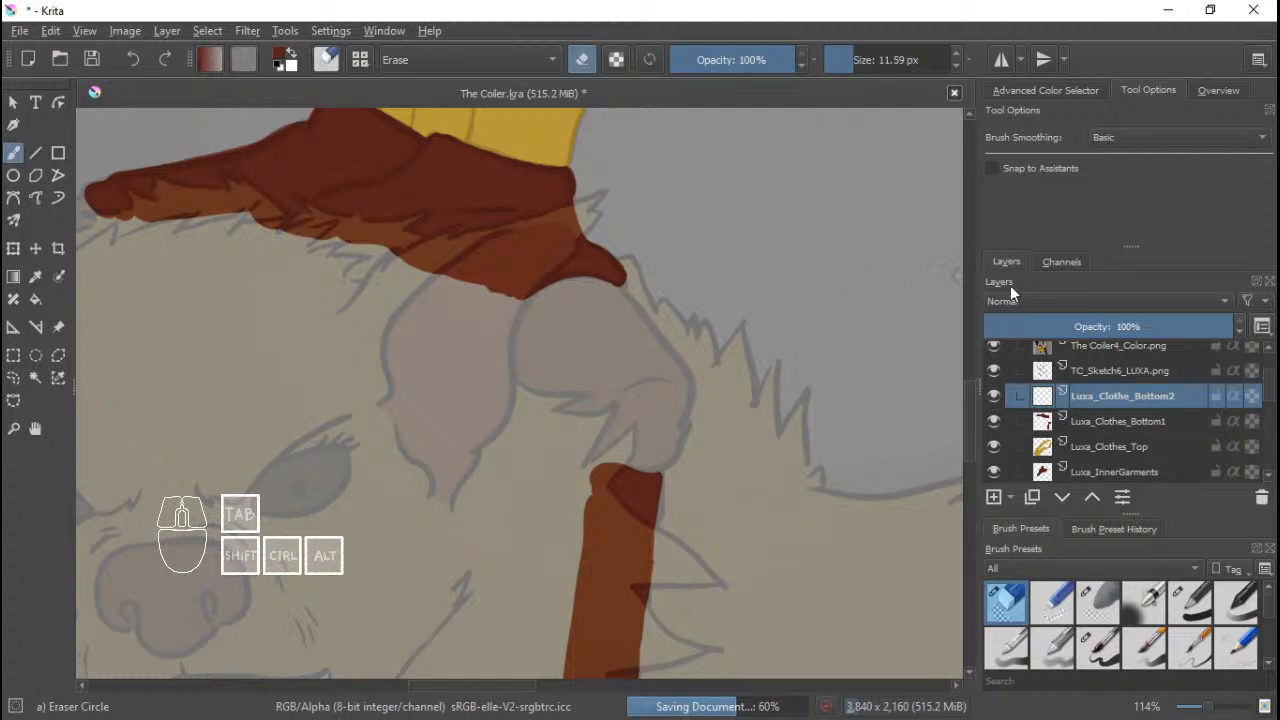
left_click(1079, 353)
left_click_drag(1268, 388, 1274, 362)
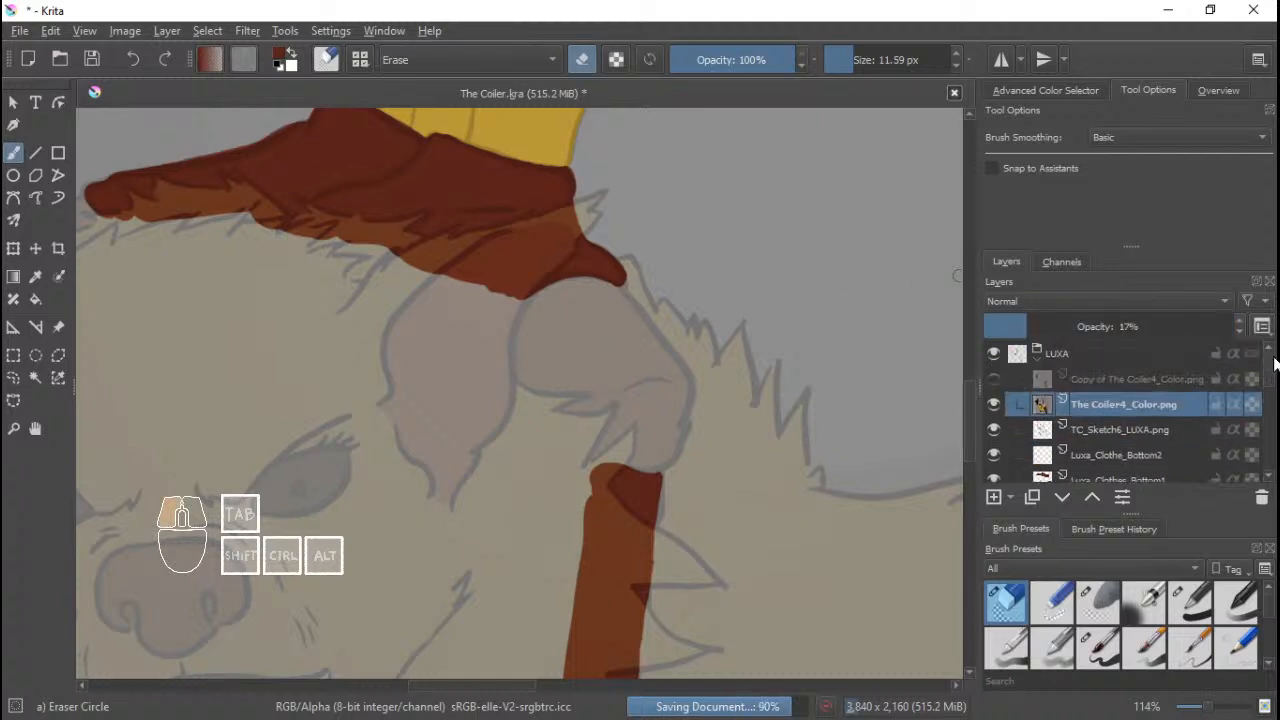
left_click(1004, 376)
left_click(998, 378)
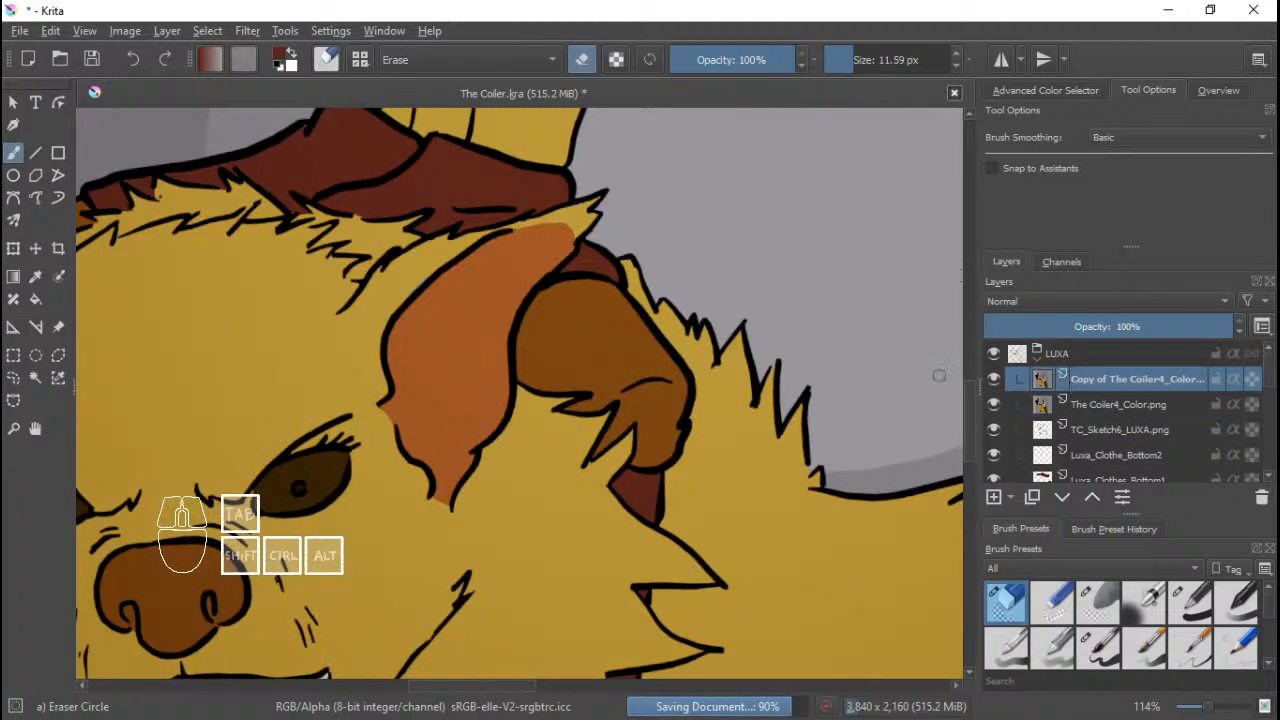
left_click(562, 320, "ctrl")
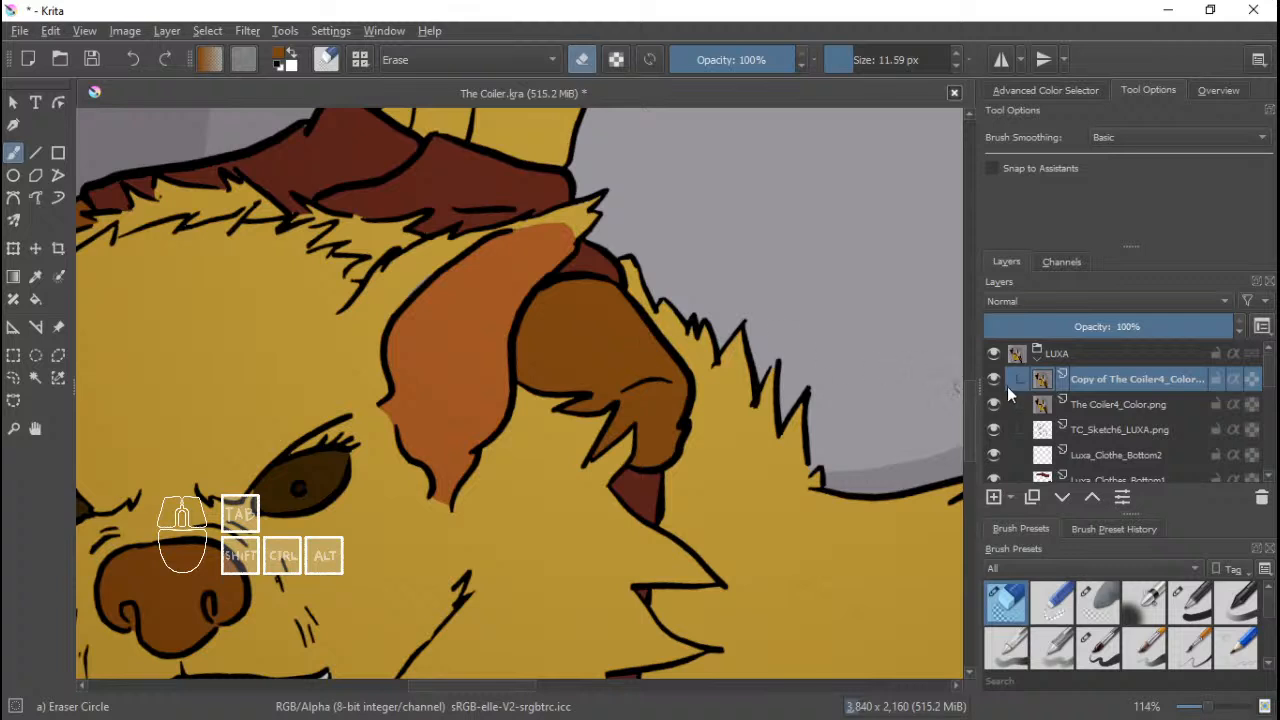
left_click(1123, 456)
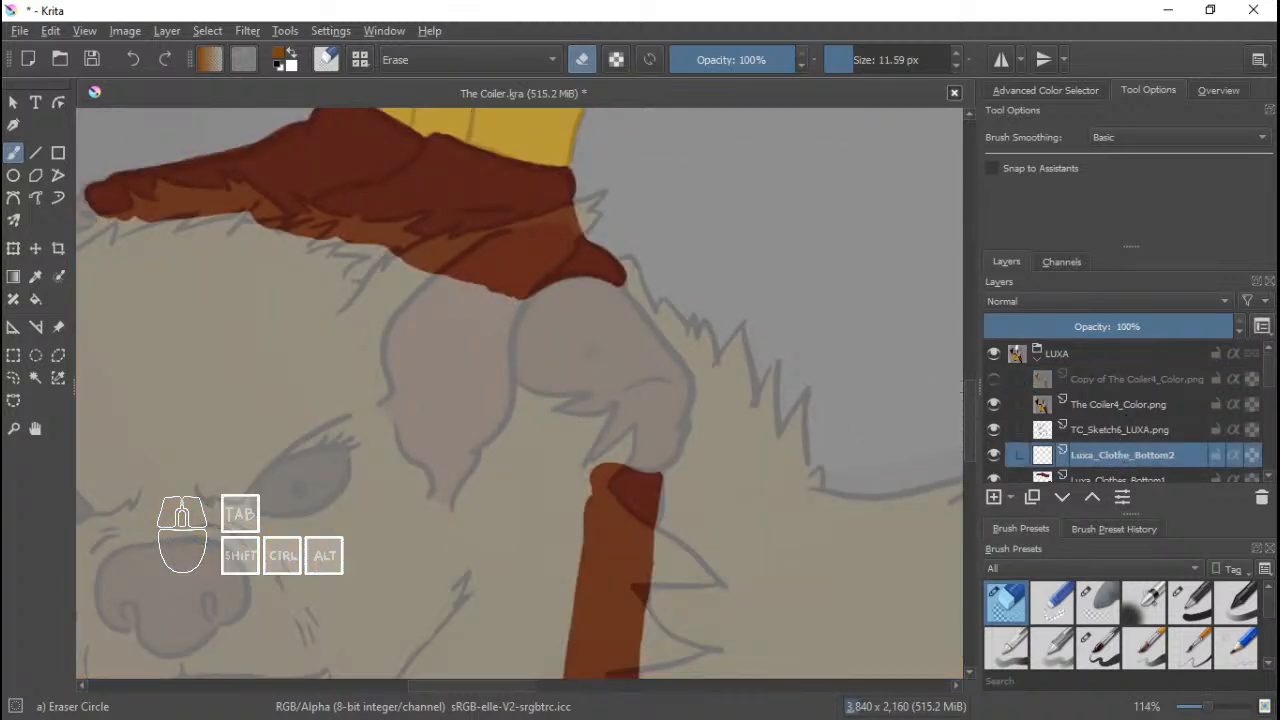
Block in the thigh cloth between the hip and lower trouser leg in brown with a 45.66 px Basic-1 brush.
left_click_drag(555, 337, 590, 337)
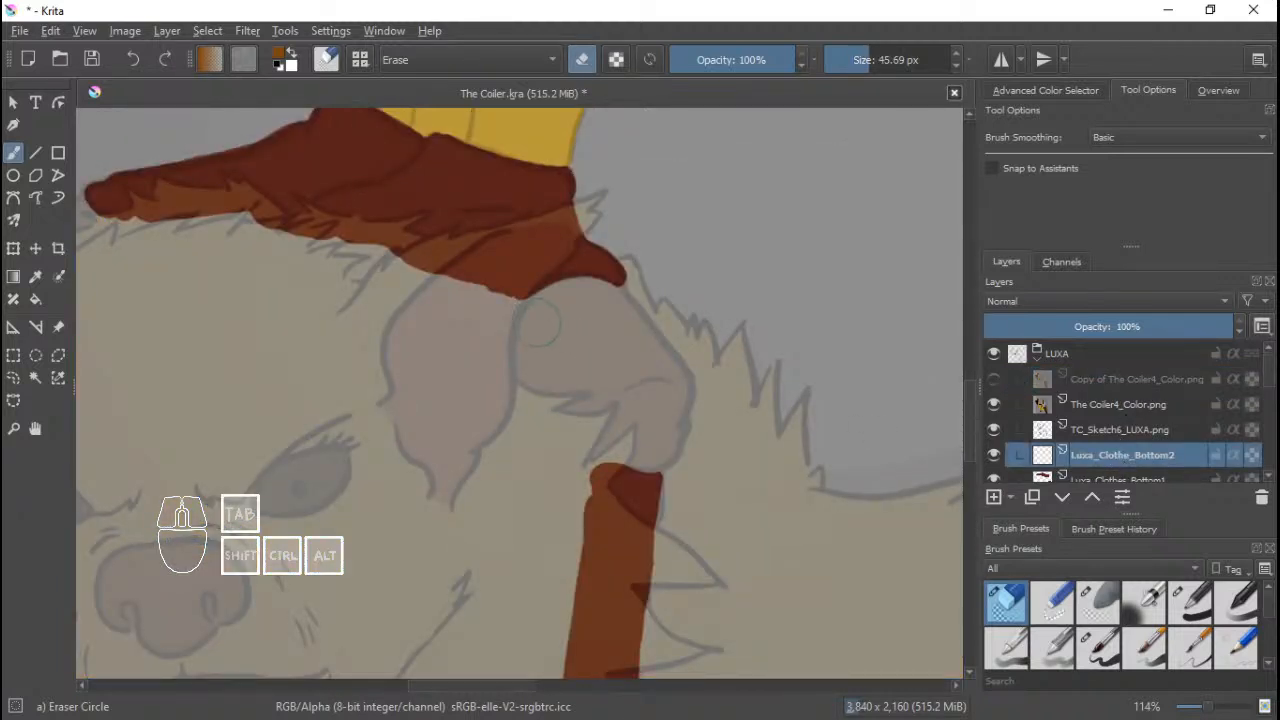
left_click_drag(535, 378, 542, 386)
right_click(590, 356)
left_click(660, 456)
mouse_move(548, 347)
left_mouse_down()
mouse_move(598, 347)
mouse_move(539, 347)
mouse_move(530, 380)
mouse_move(612, 420)
mouse_move(647, 408)
mouse_move(590, 330)
mouse_move(560, 315)
mouse_move(606, 366)
mouse_move(522, 345)
mouse_move(524, 323)
mouse_move(605, 395)
left_mouse_up()
scroll(580, 346, "up", 2, "ctrl")
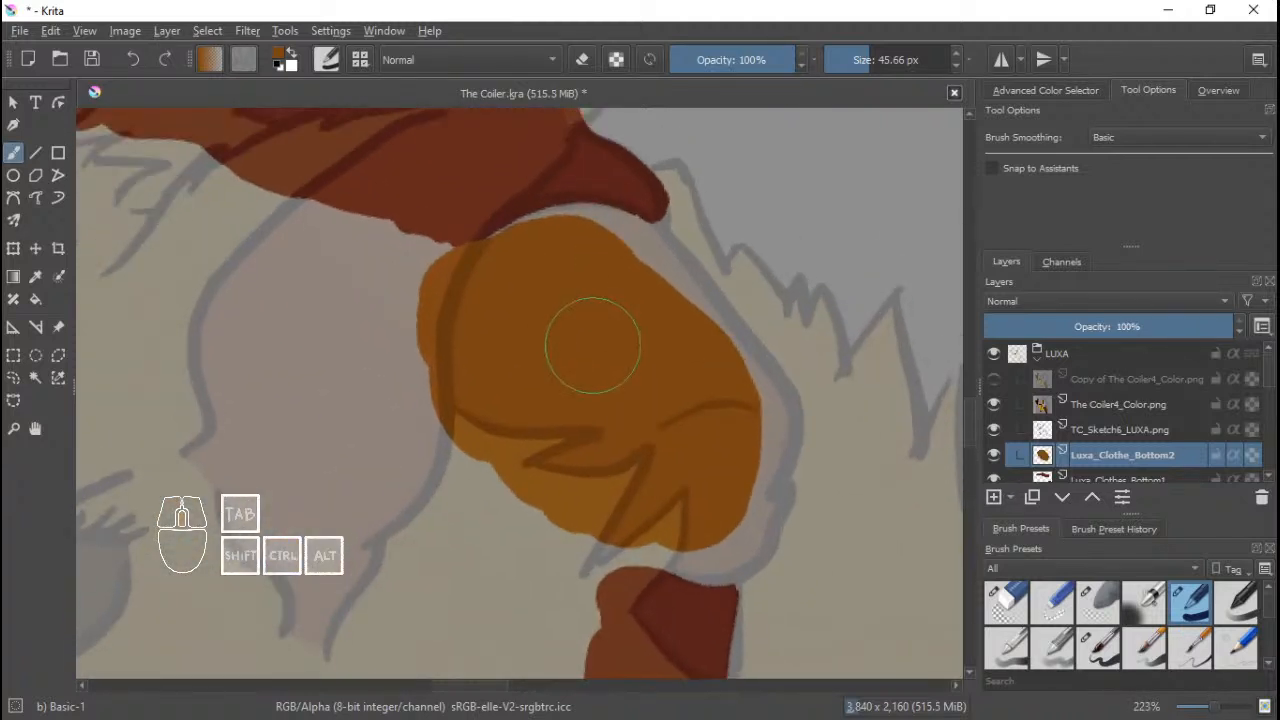
Move Luxa_Clothe_Bottom2 below Luxa_Clothes_Bottom1 and extend the brown toward the thigh cloth's upper and rear outline.
scroll(1268, 382, "down", 2)
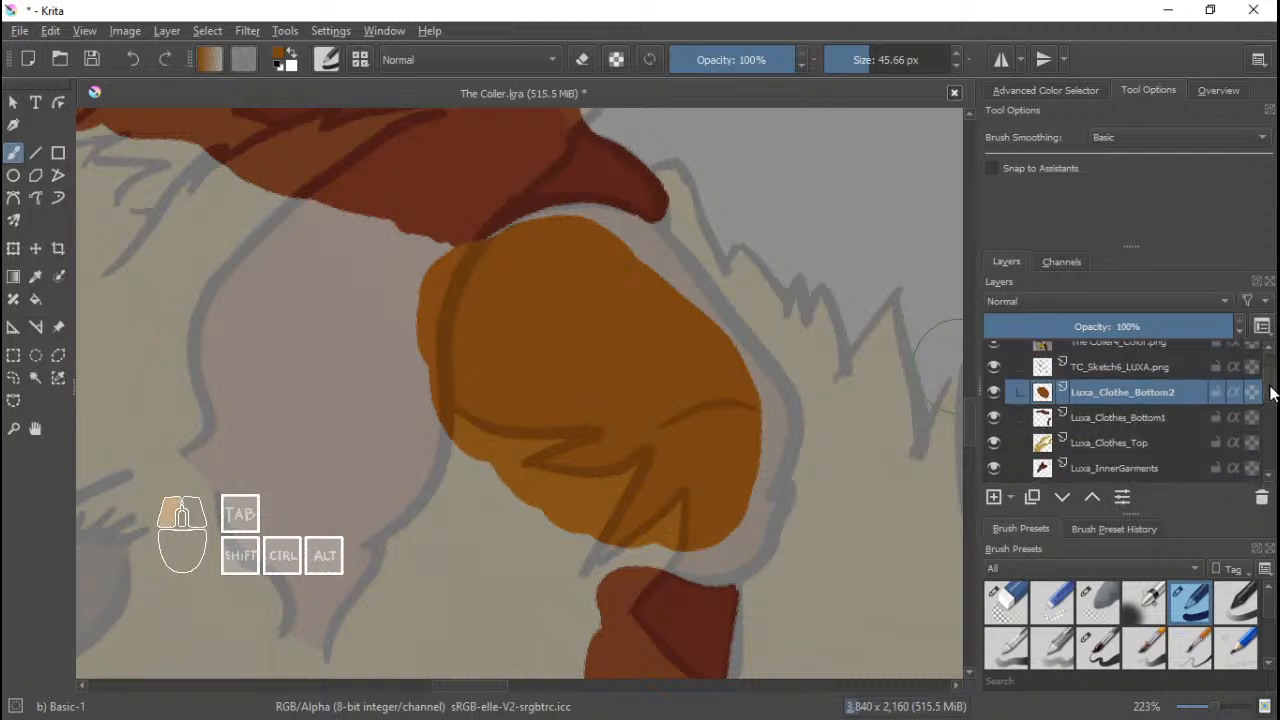
scroll(1138, 407, "up", 1)
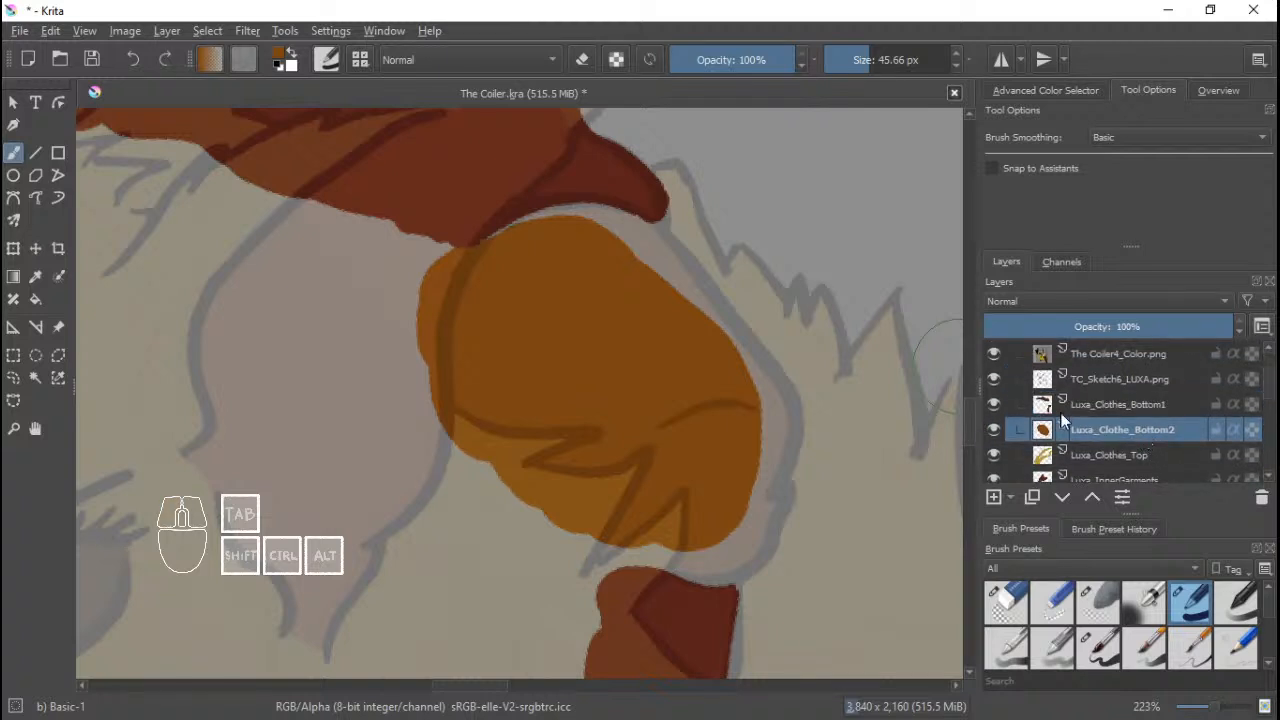
mouse_move(478, 280)
left_mouse_down()
mouse_move(568, 235)
mouse_move(613, 250)
mouse_move(738, 404)
mouse_move(720, 534)
mouse_move(620, 548)
mouse_move(711, 546)
mouse_move(731, 519)
mouse_move(739, 408)
left_mouse_up()
mouse_move(551, 266)
left_mouse_down()
mouse_move(592, 379)
mouse_move(830, 388)
left_mouse_up()
scroll(760, 360, "down", 2)
scroll(512, 320, "up", 1)
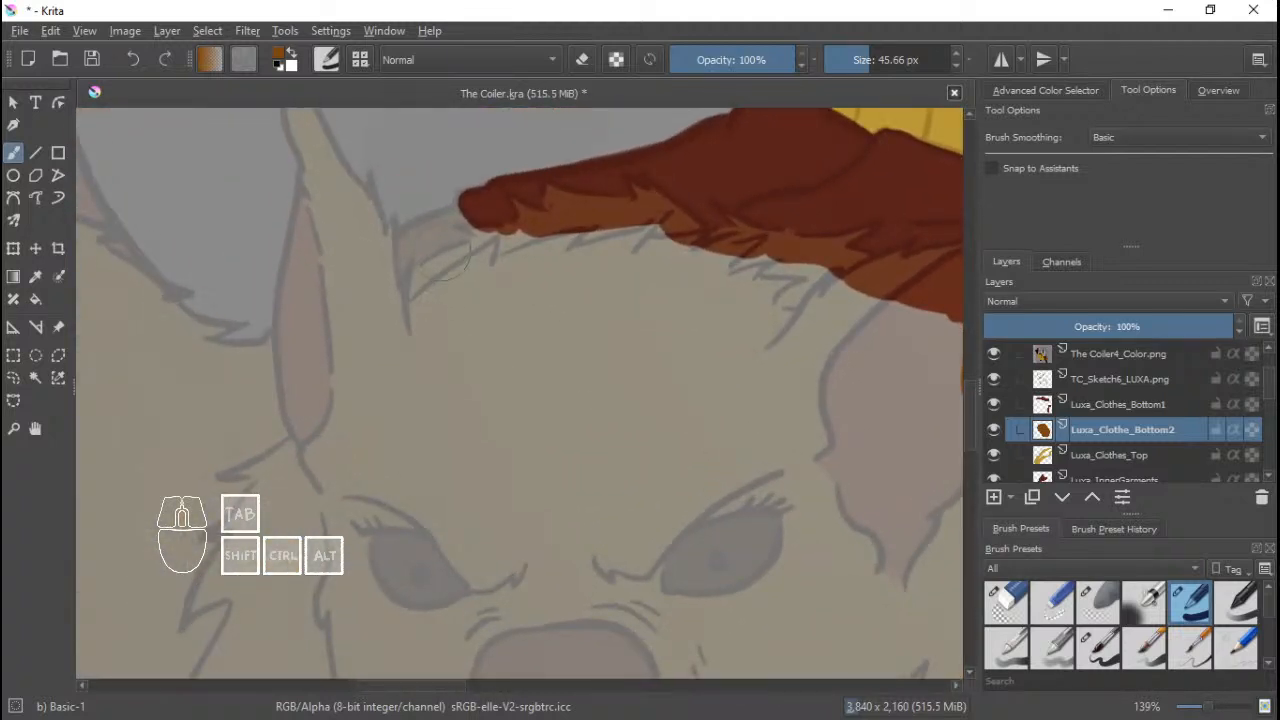
Paint the small far thigh cloth beside the bat's ear brown on Luxa_Clothe_Bottom2 and save the document.
mouse_move(476, 220)
left_mouse_down()
mouse_move(398, 262)
mouse_move(411, 297)
mouse_move(487, 240)
left_mouse_up()
scroll(535, 320, "down", 4)
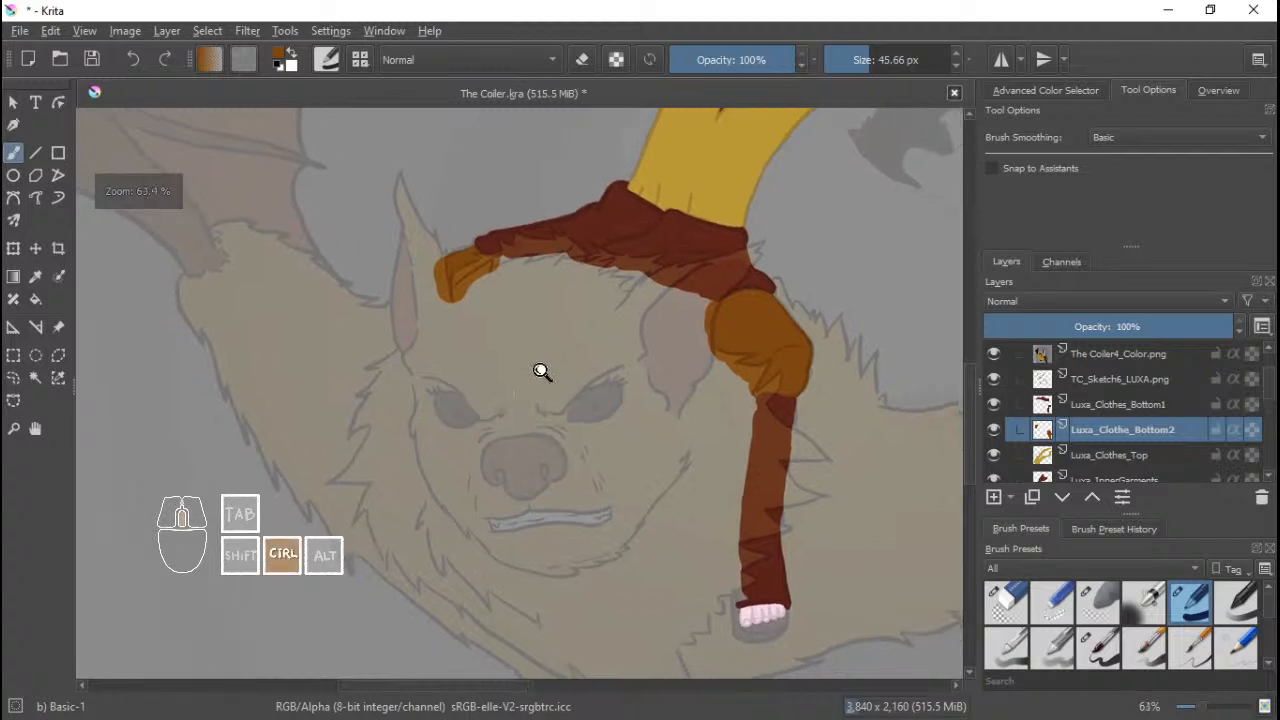
scroll(543, 371, "down", 1)
left_click_drag(603, 330, 621, 479)
left_click_drag(695, 395, 630, 315)
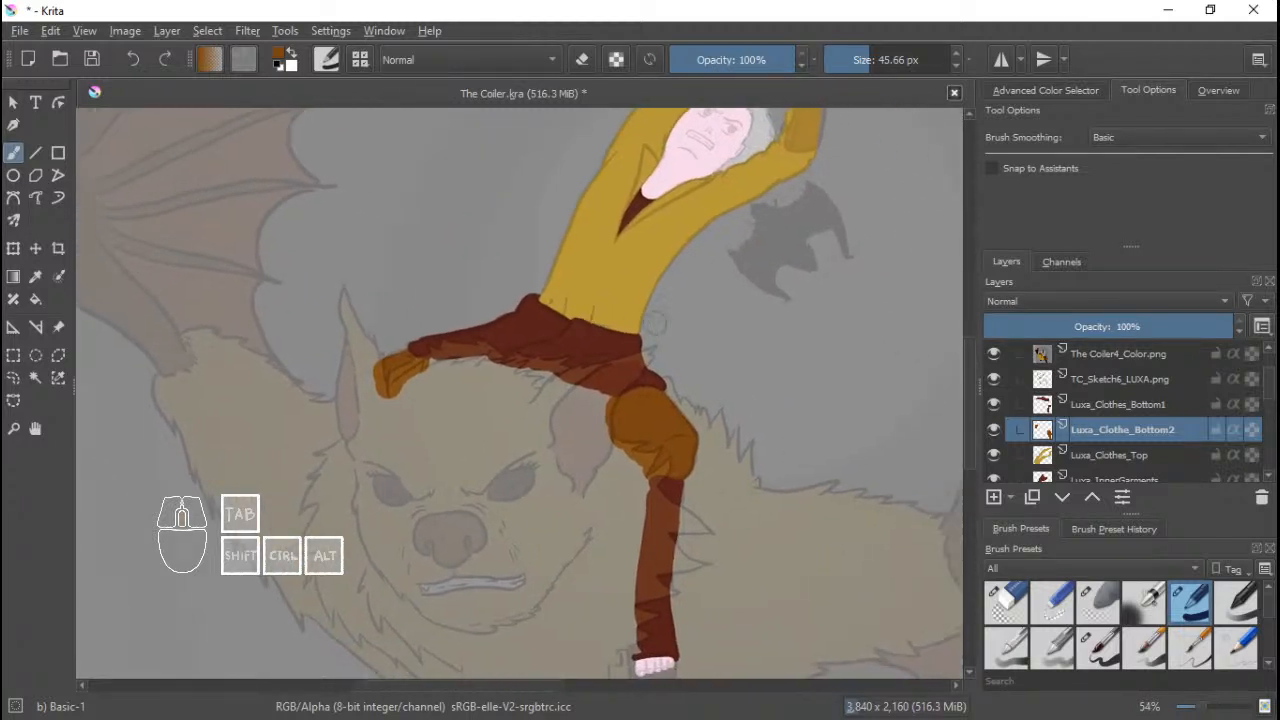
key("ctrl+s")
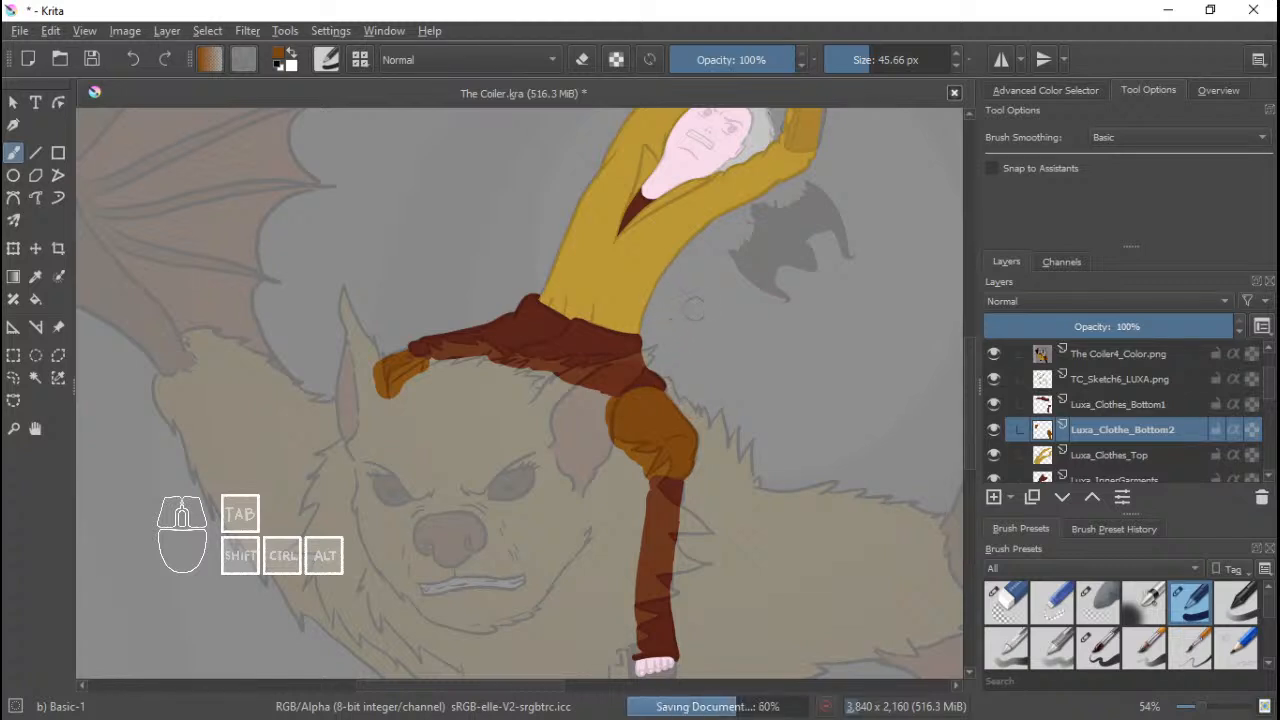
Add a paint layer, place it directly below Luxa_Hair and name it Luxa_Clothes_Bottom3.
left_click_drag(751, 518, 661, 326)
scroll(1240, 416, "down", 5)
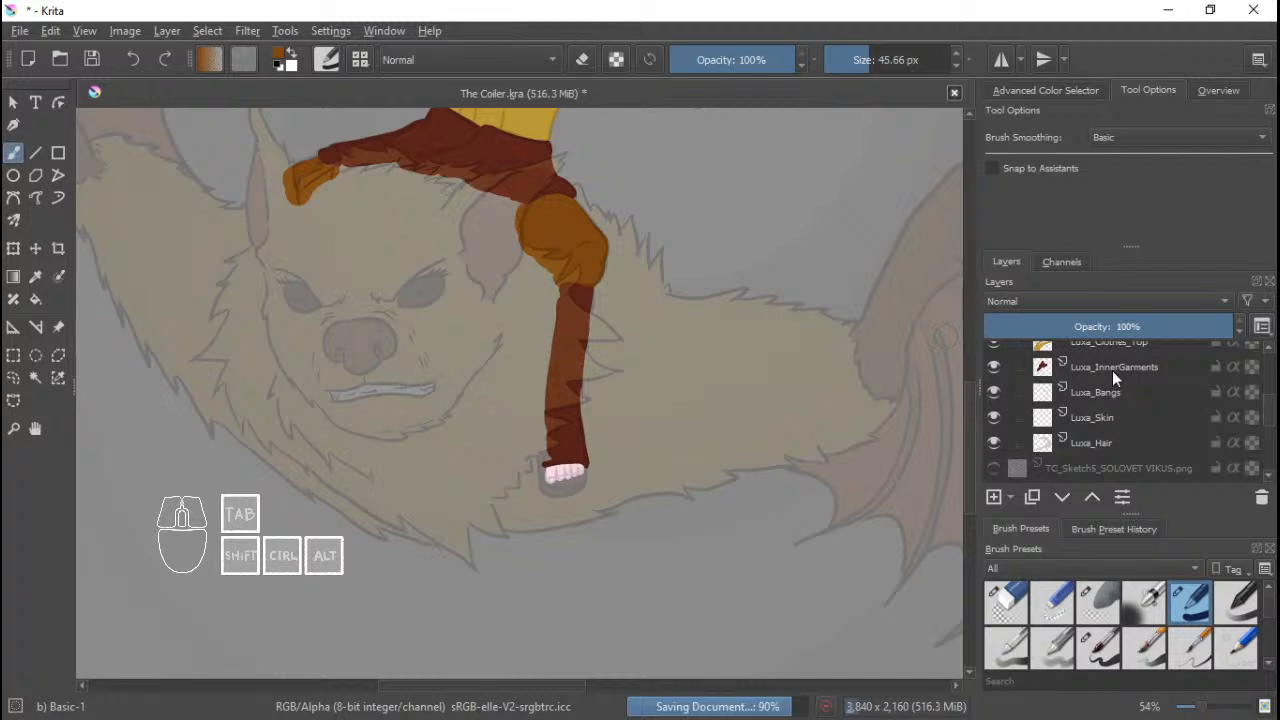
mouse_move(1113, 374)
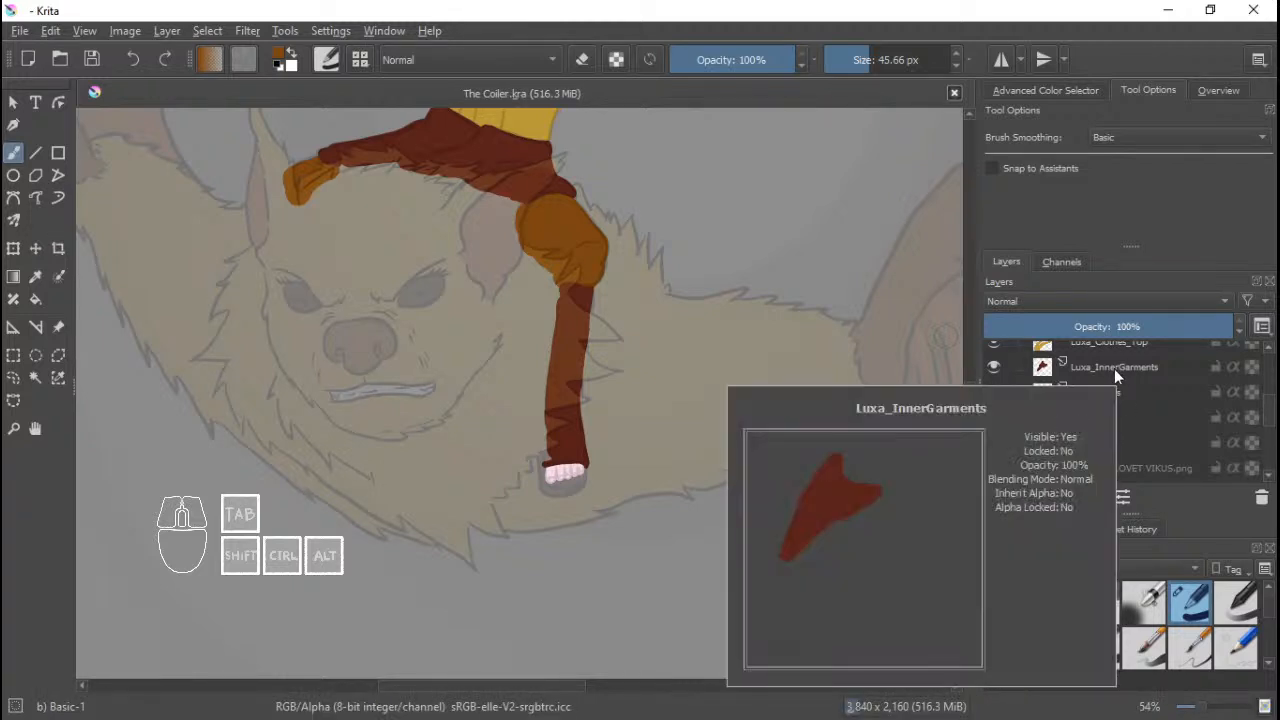
left_click(1085, 443)
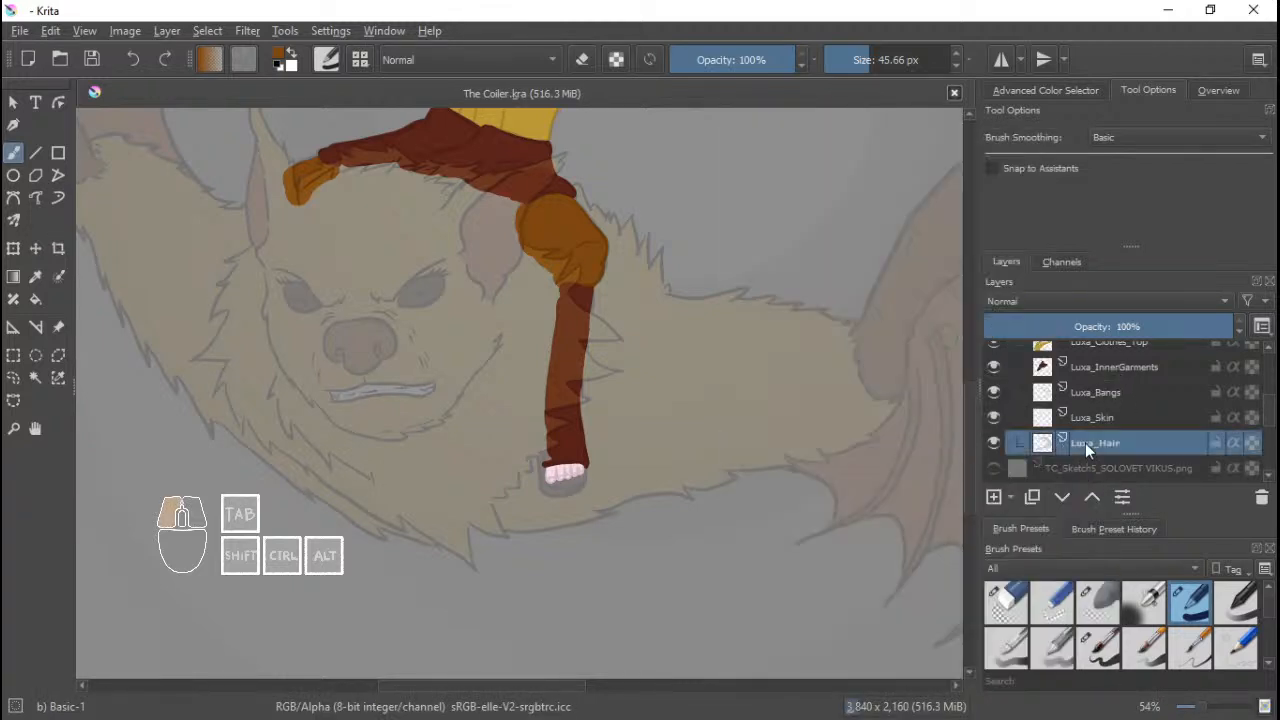
left_click(993, 497)
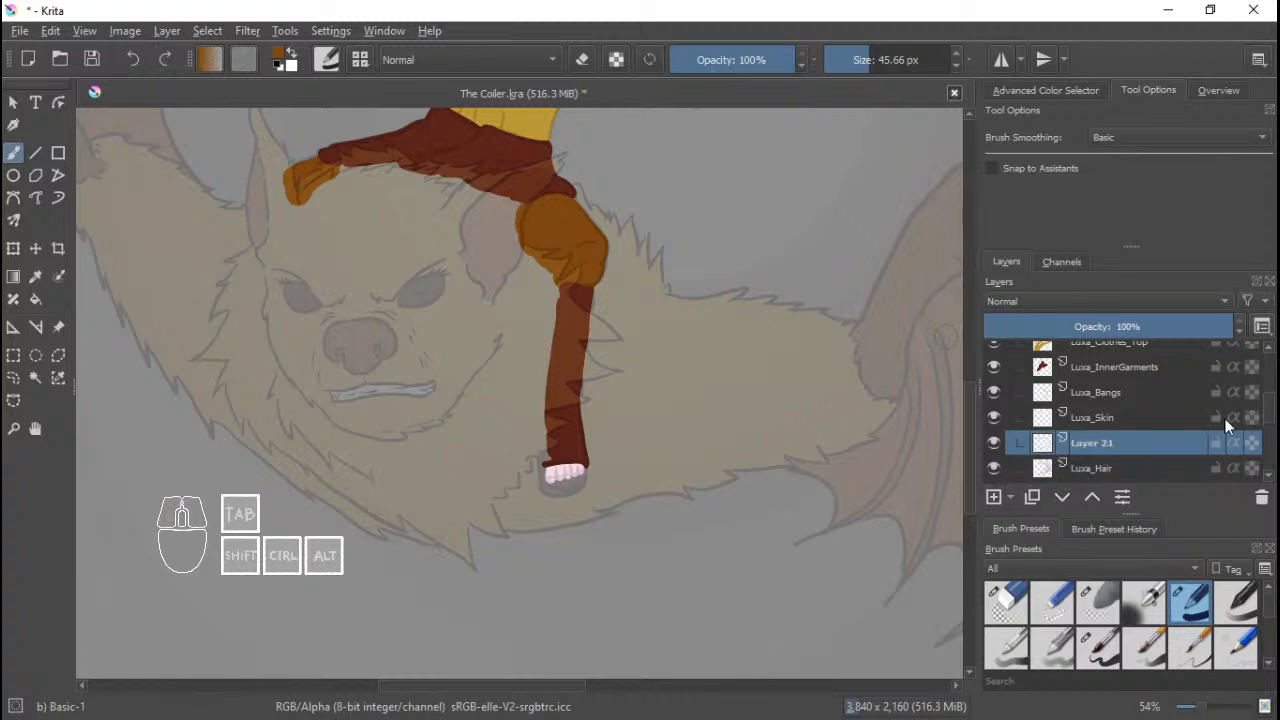
left_click(1062, 497)
double_click(1110, 468)
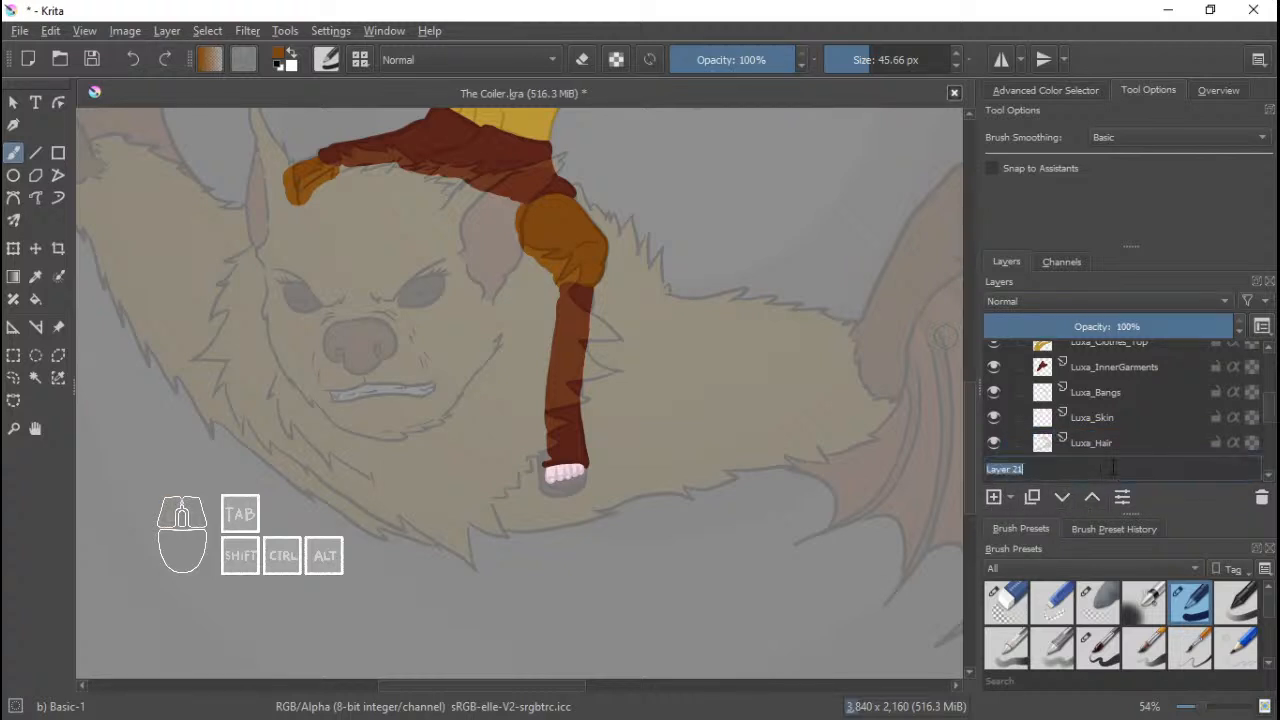
type("Lo")
key("BackSpace")
type("uxa_")
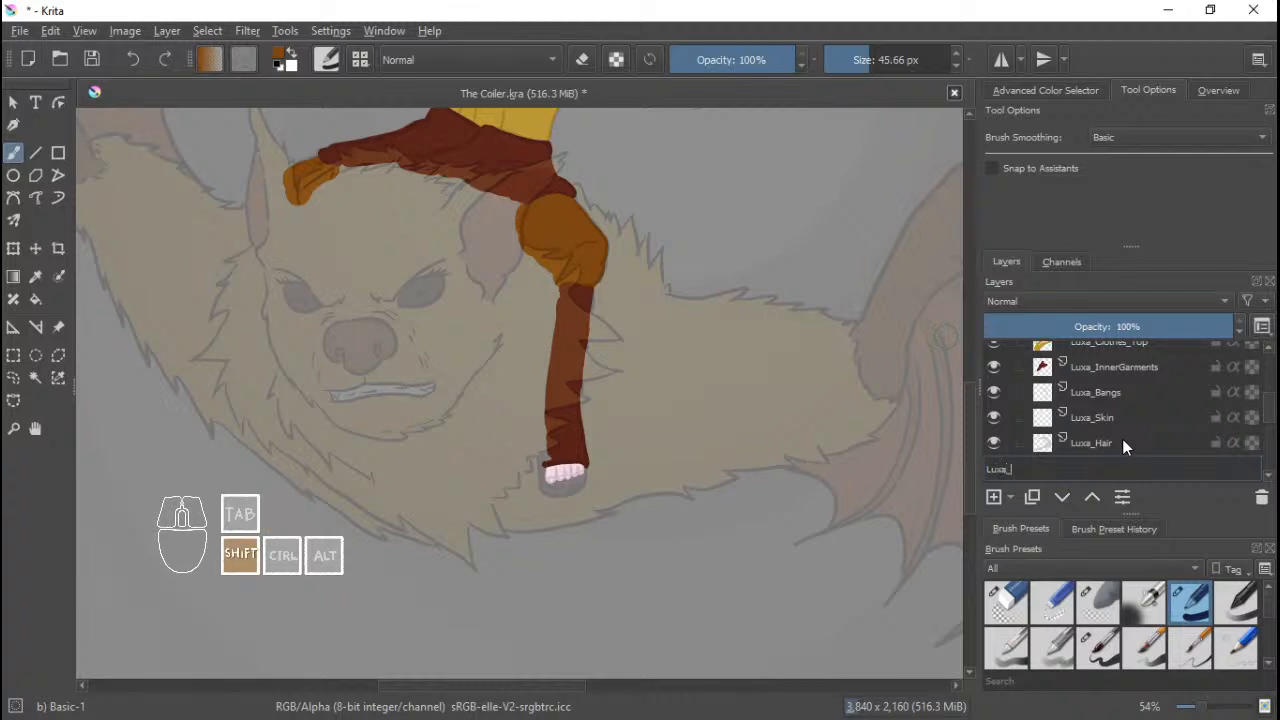
type("Clothes")
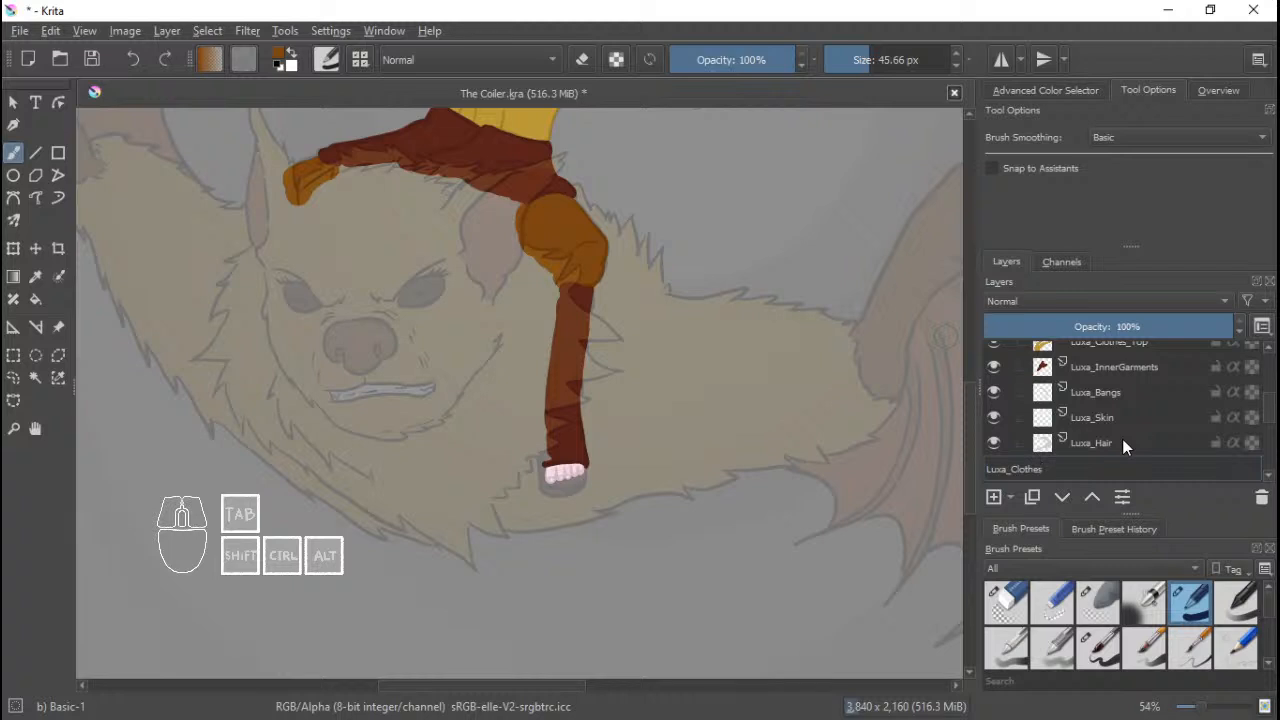
type("_Bottom1")
key("BackSpace")
type("3")
key("Return")
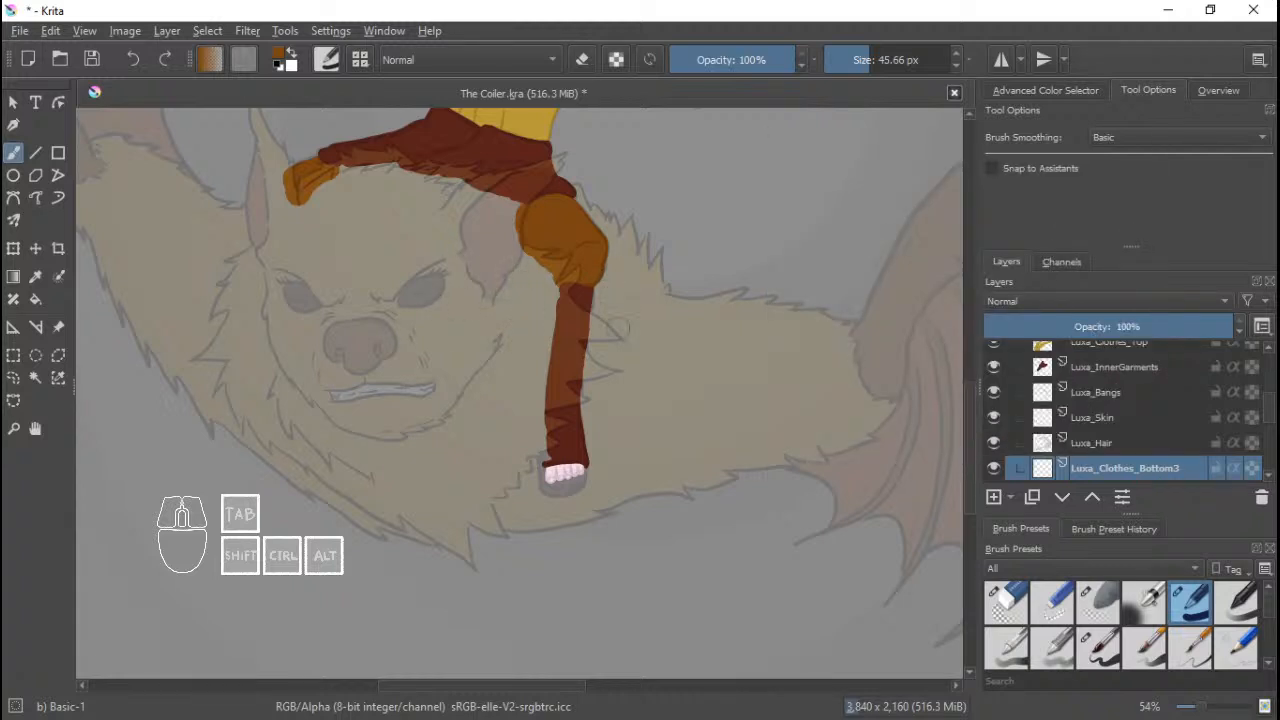
Choose the trousers' dark reddish-brown from the recently used colors in the pop-up palette.
right_click(630, 338)
left_click(700, 338)
right_click(668, 348)
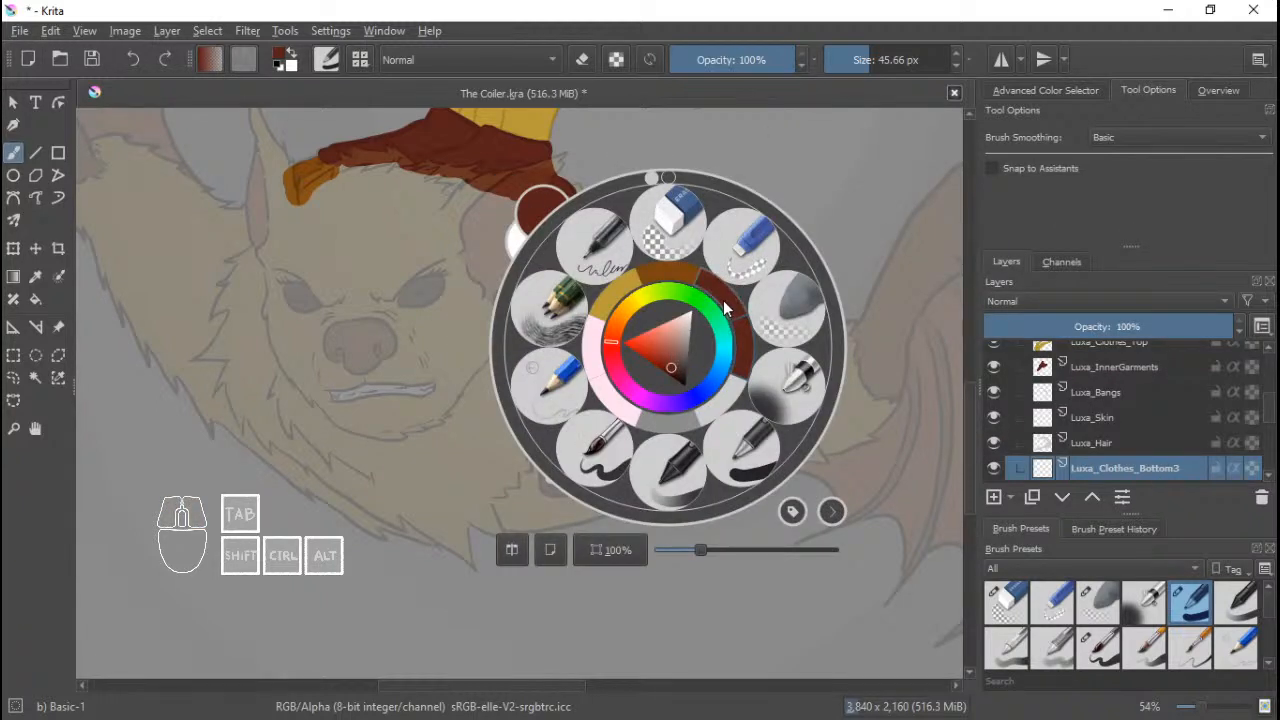
left_click(738, 343)
left_click_drag(543, 459, 545, 310)
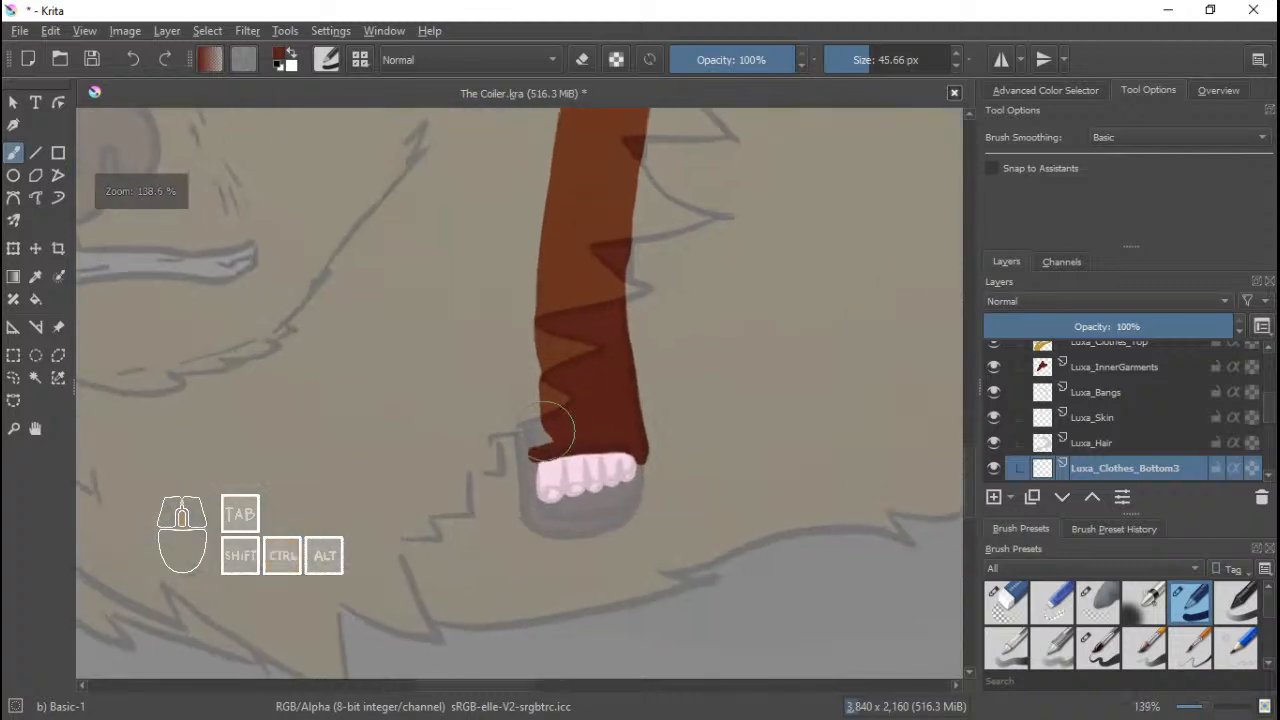
mouse_move(552, 430)
left_mouse_down()
mouse_move(558, 402)
mouse_move(530, 470)
mouse_move(547, 530)
mouse_move(580, 536)
mouse_move(652, 498)
mouse_move(557, 436)
left_mouse_up()
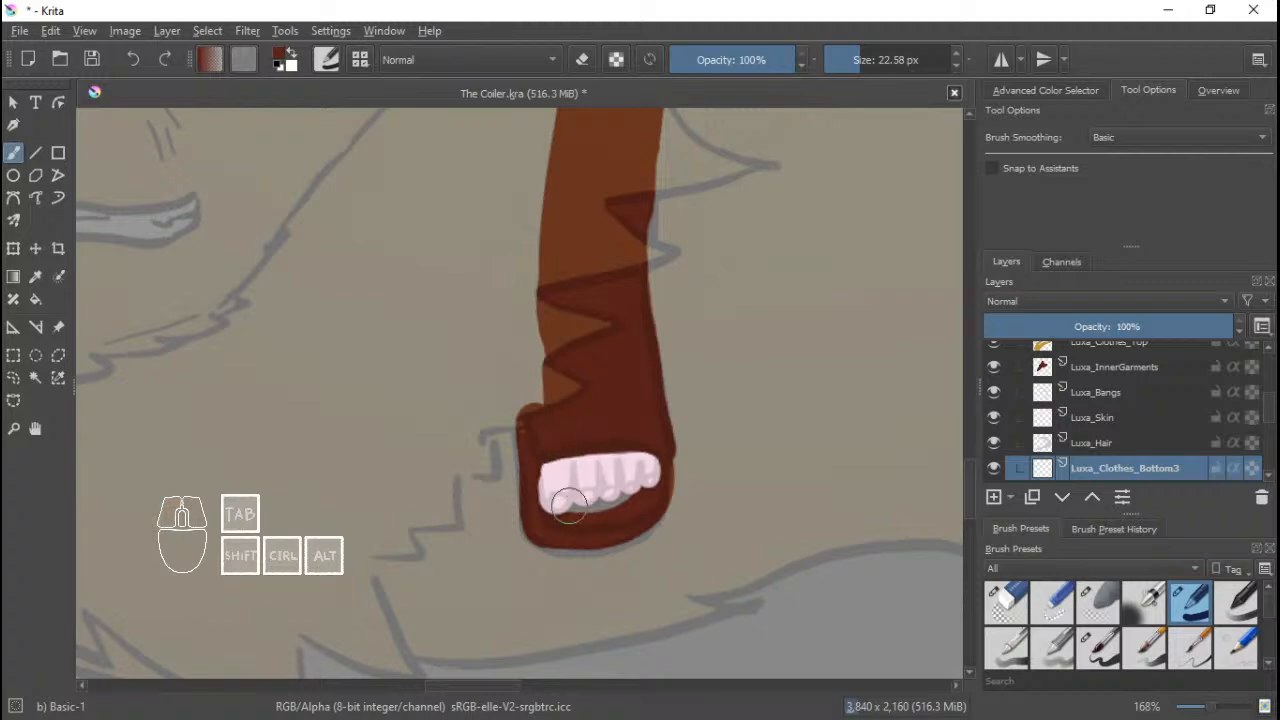
mouse_move(554, 517)
left_mouse_down()
mouse_move(604, 503)
mouse_move(570, 513)
left_mouse_up()
left_click_drag(530, 416, 541, 482)
key("ctrl+z")
key("ctrl+z")
key("ctrl+z")
key("ctrl+z")
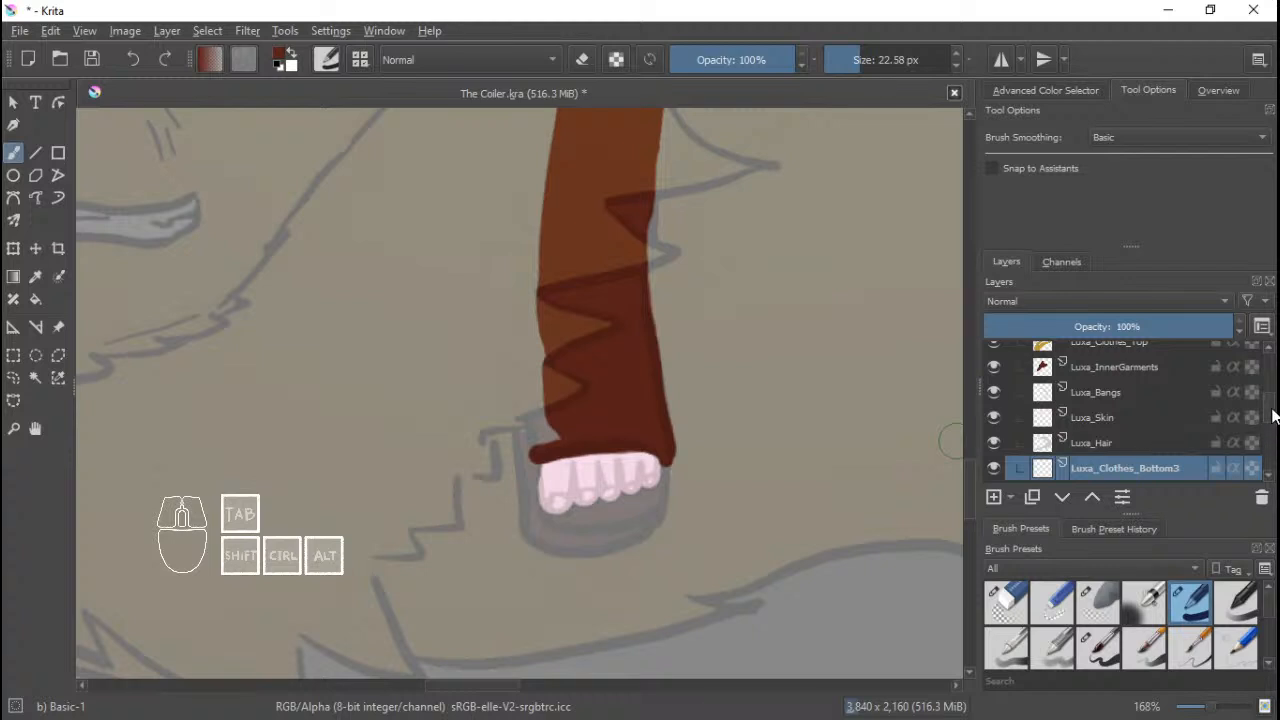
Extend the dark reddish-brown along the front edge of the lower trouser leg on Luxa_Clothes_Bottom1.
scroll(1134, 436, "up", 4)
left_click(1134, 396)
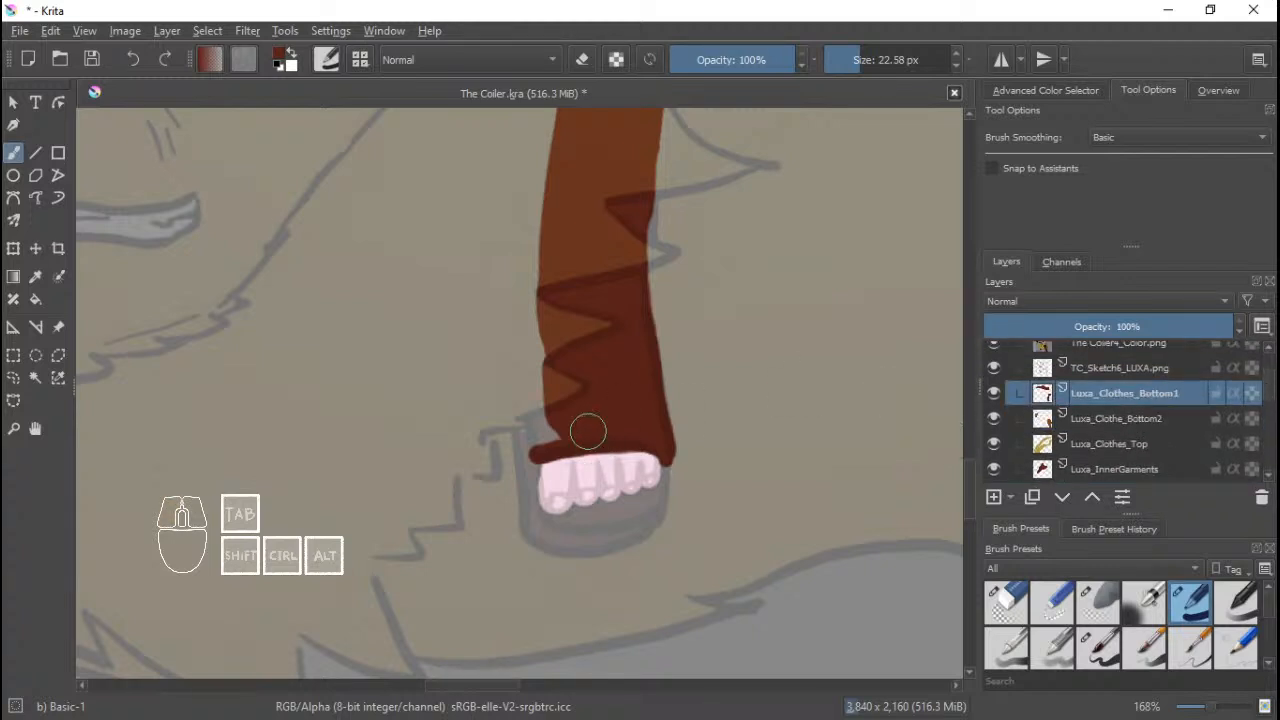
mouse_move(535, 375)
left_mouse_down()
mouse_move(541, 435)
mouse_move(552, 430)
mouse_move(540, 374)
left_mouse_up()
Fill the footwear around and beneath the toes in dark reddish-brown on Luxa_Clothes_Bottom3 with a 22.58 px brush and save the document.
left_click_drag(1271, 383, 1268, 418)
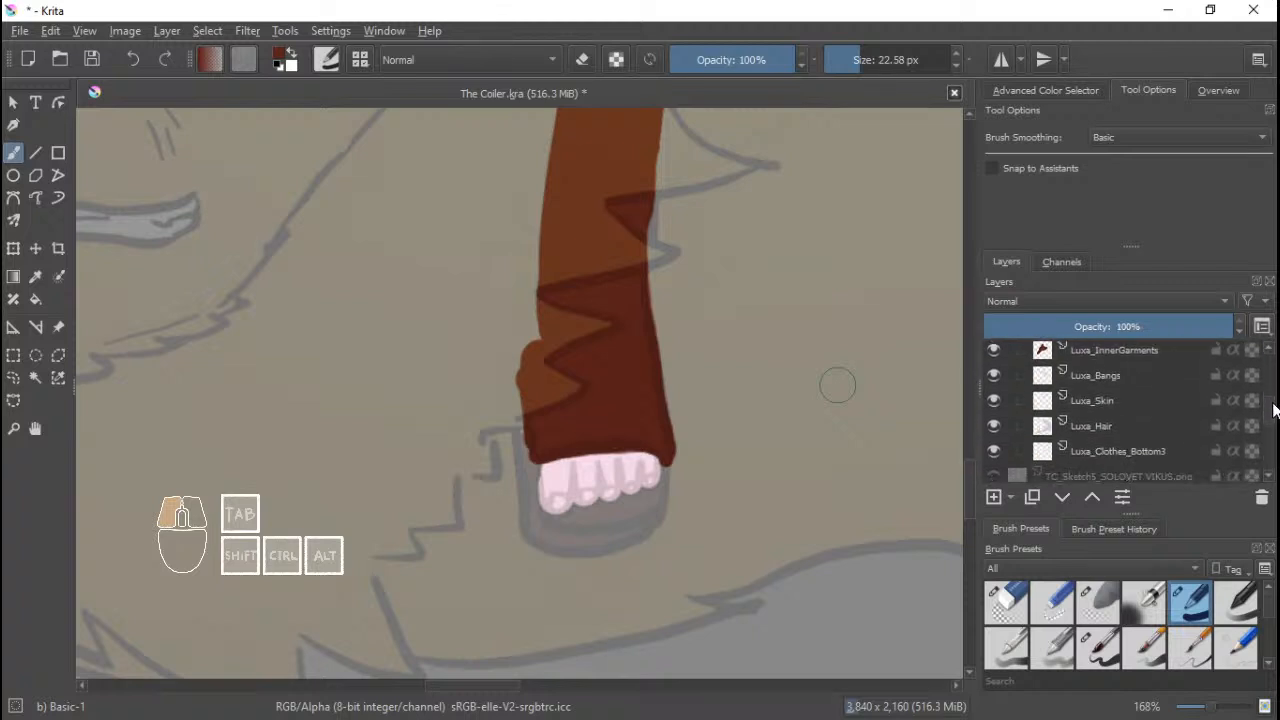
left_click(1109, 450)
mouse_move(535, 410)
left_mouse_down()
mouse_move(524, 400)
mouse_move(543, 522)
mouse_move(563, 537)
mouse_move(603, 540)
mouse_move(635, 516)
mouse_move(647, 469)
mouse_move(545, 503)
mouse_move(541, 520)
mouse_move(572, 524)
left_mouse_up()
scroll(577, 521, "down", 8)
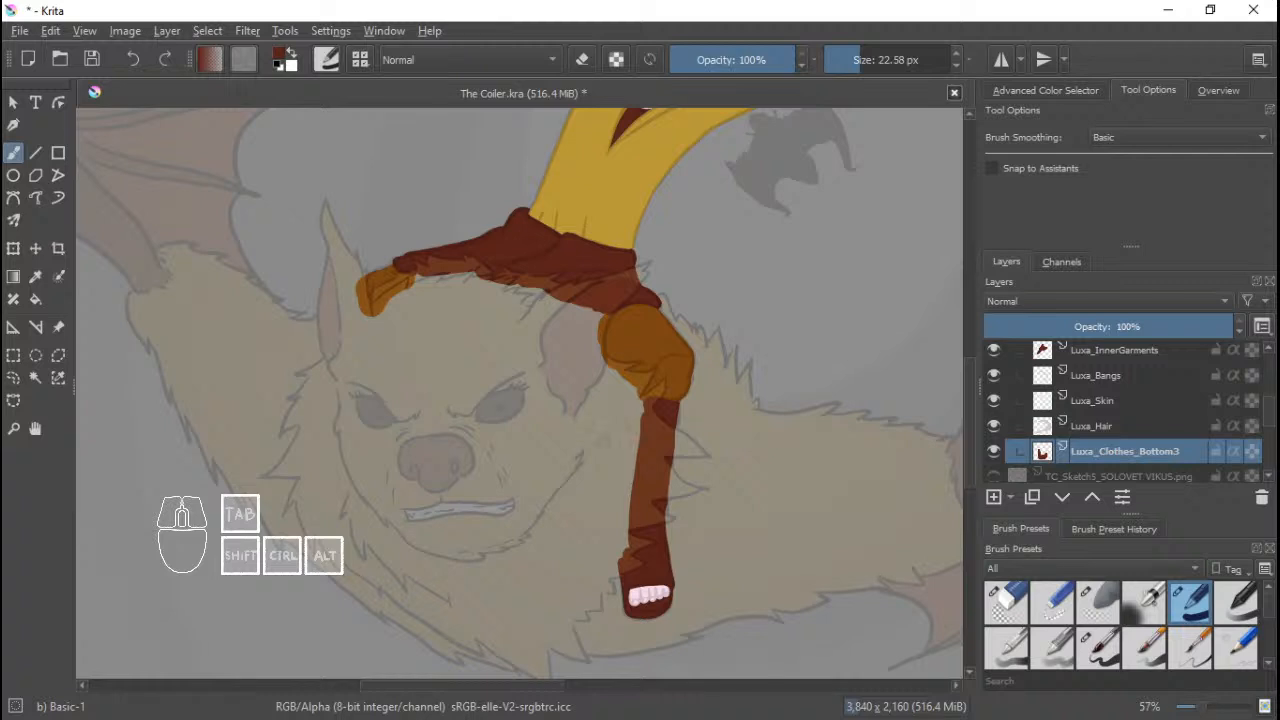
key("ctrl+s")
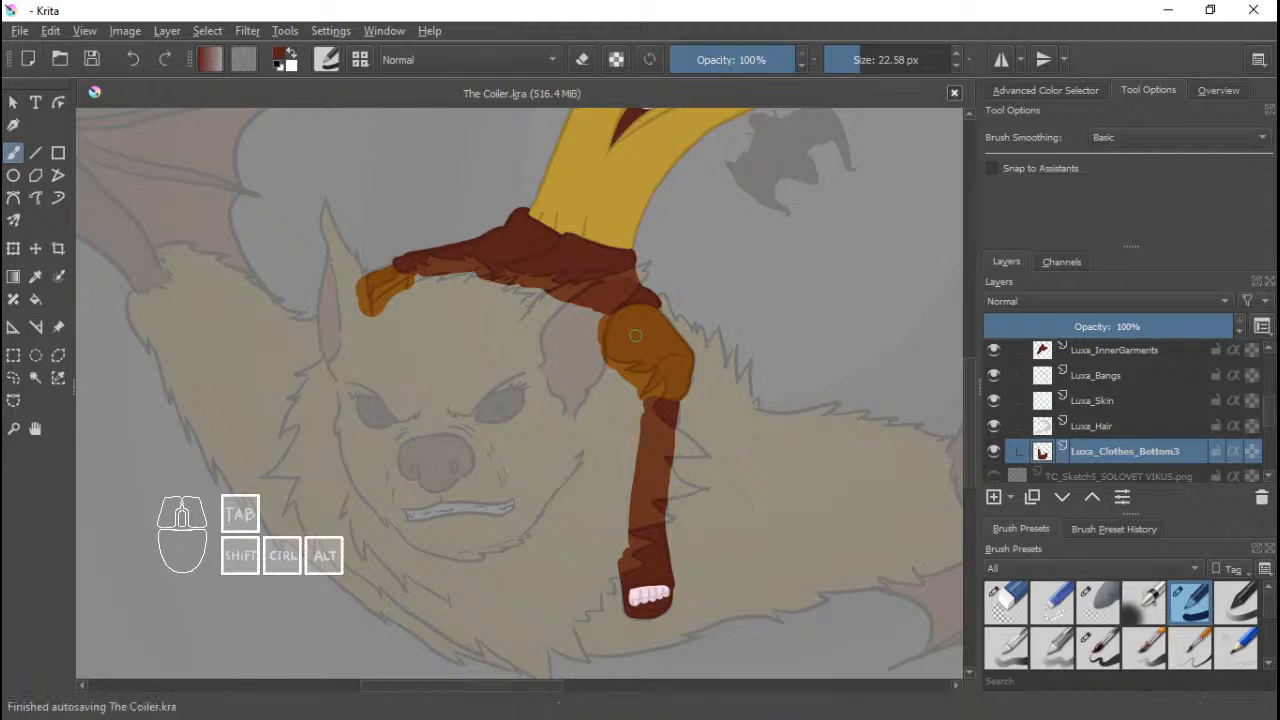
Add a paint layer above TC_Sketch6_LUXA.png and name it Aurora_Fur_Top.
left_click_drag(661, 290, 635, 328)
scroll(630, 315, "down", 2)
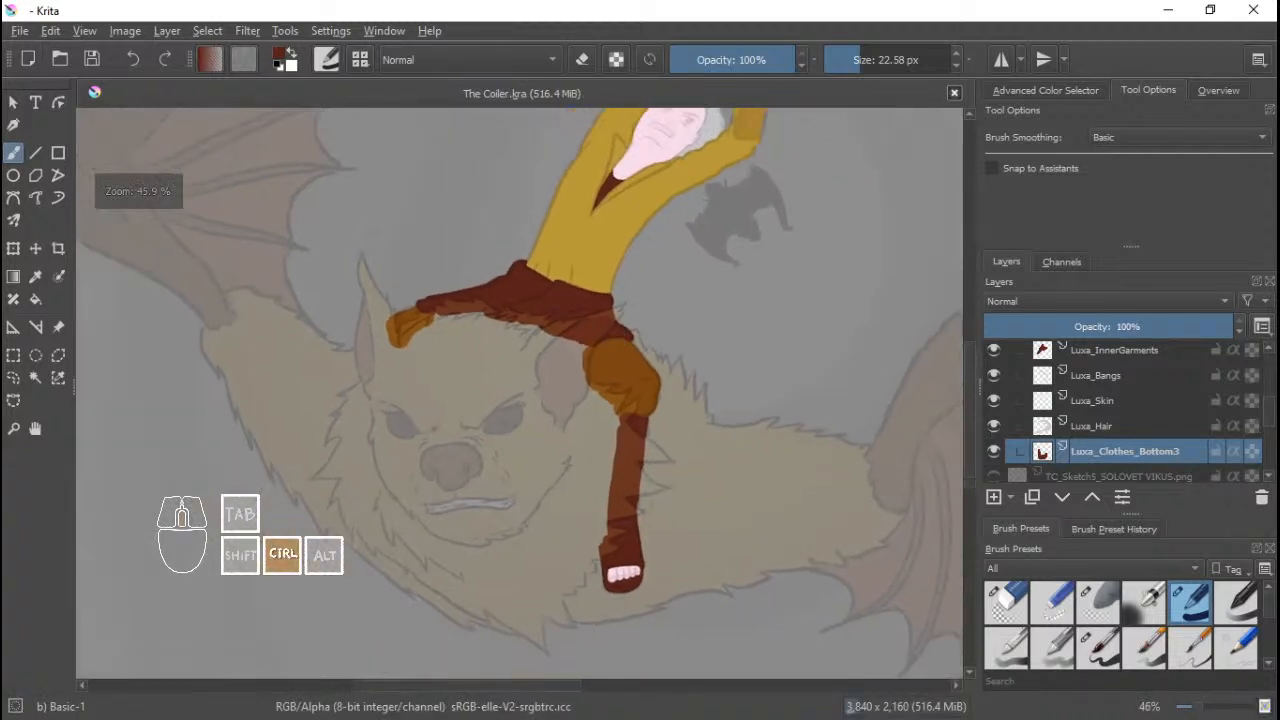
left_click_drag(1268, 413, 1274, 363)
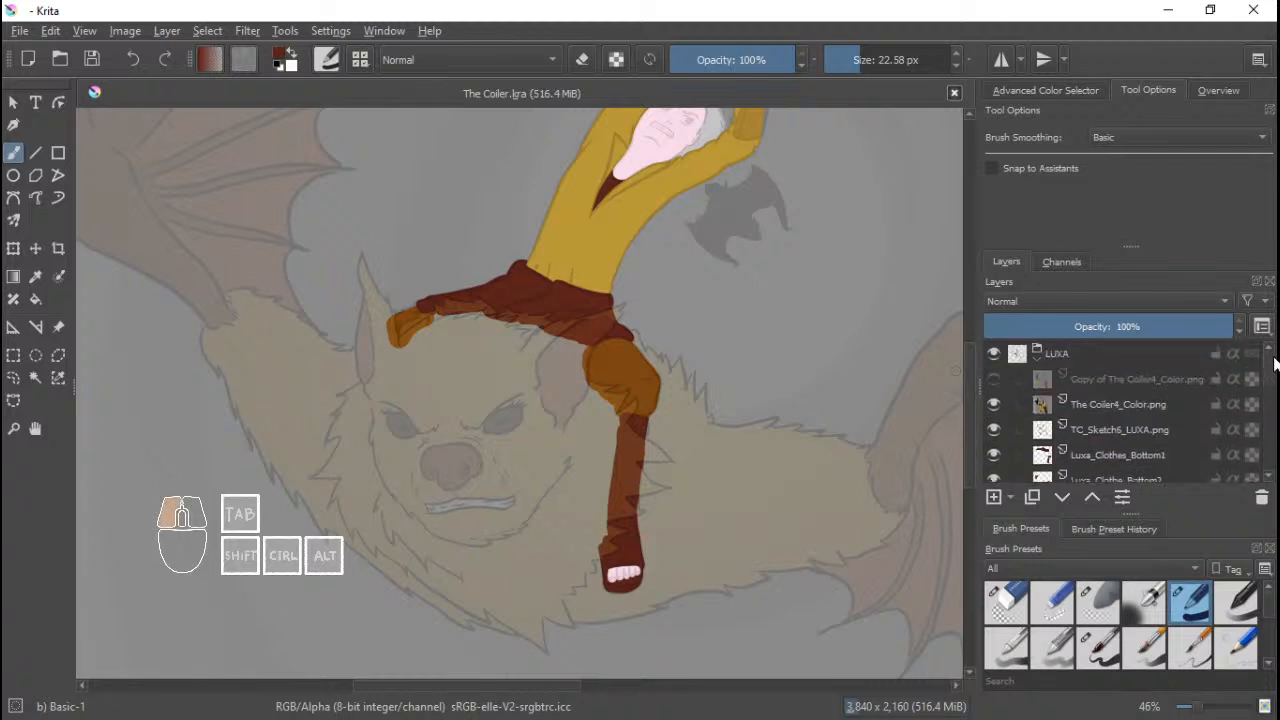
left_click(1115, 429)
left_click(1007, 500)
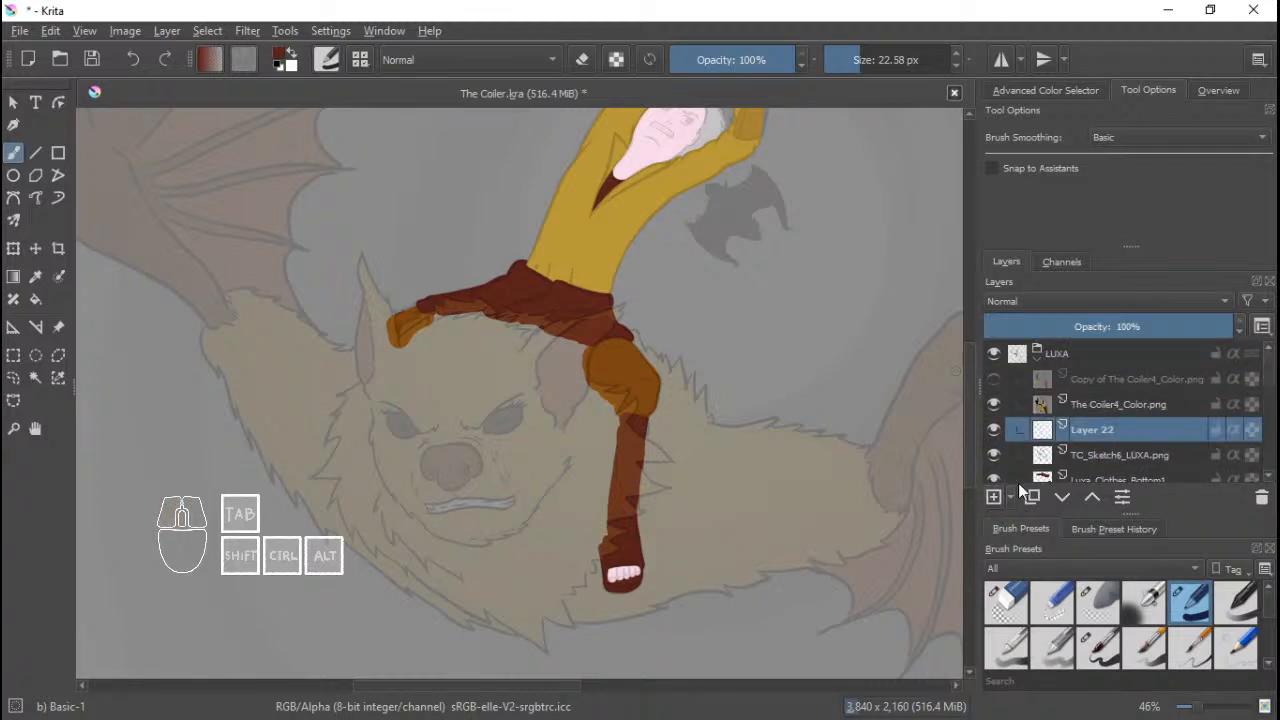
double_click(1110, 431)
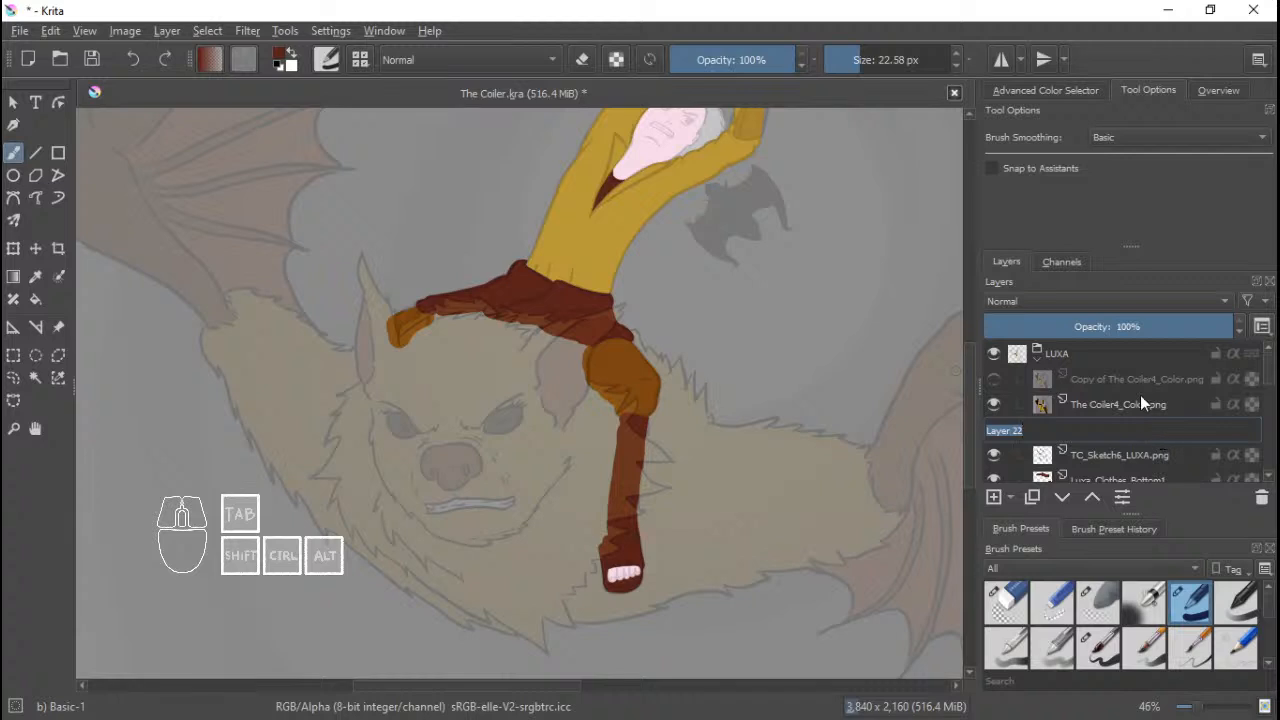
type("Aurora")
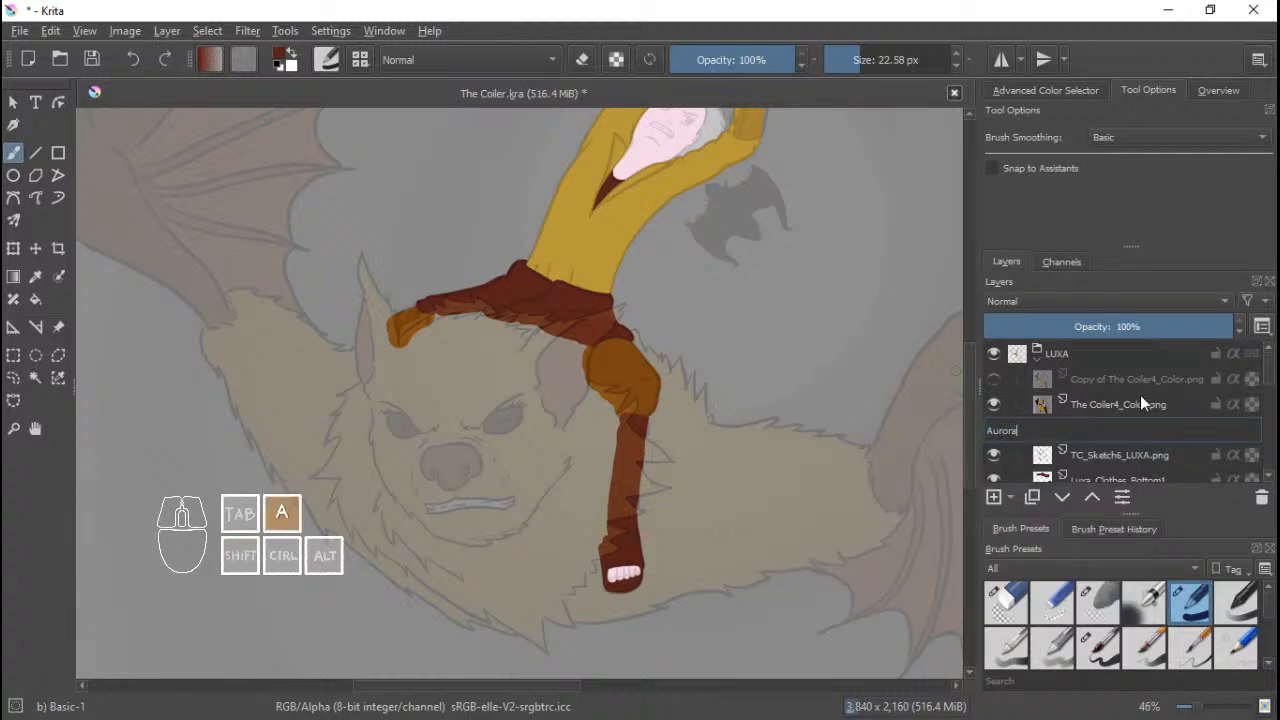
type("_")
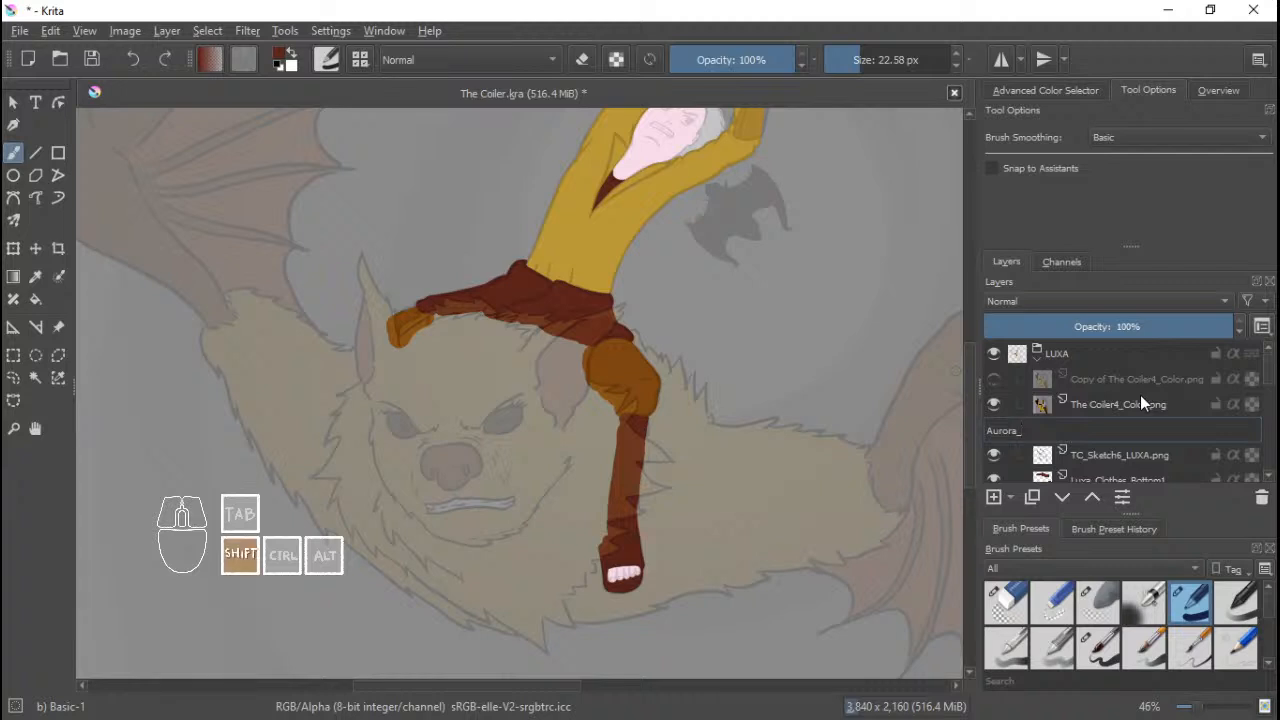
type("Fur_To")
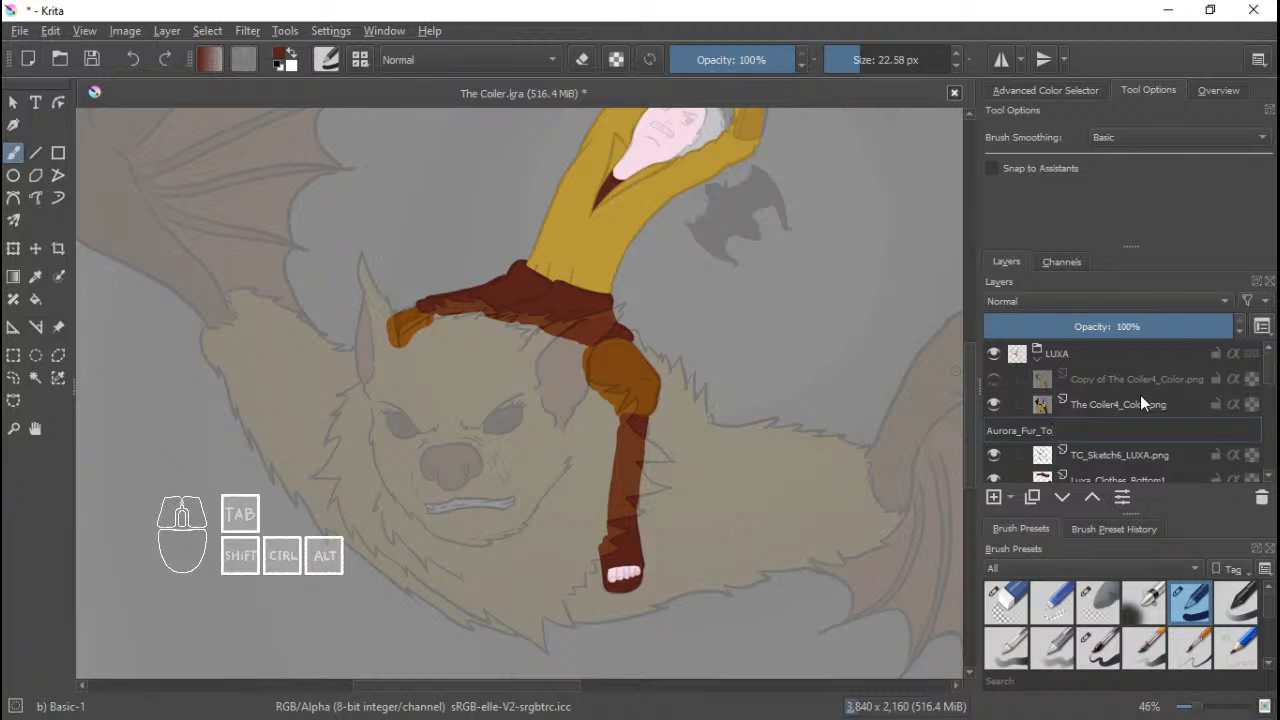
type("p")
key("Return")
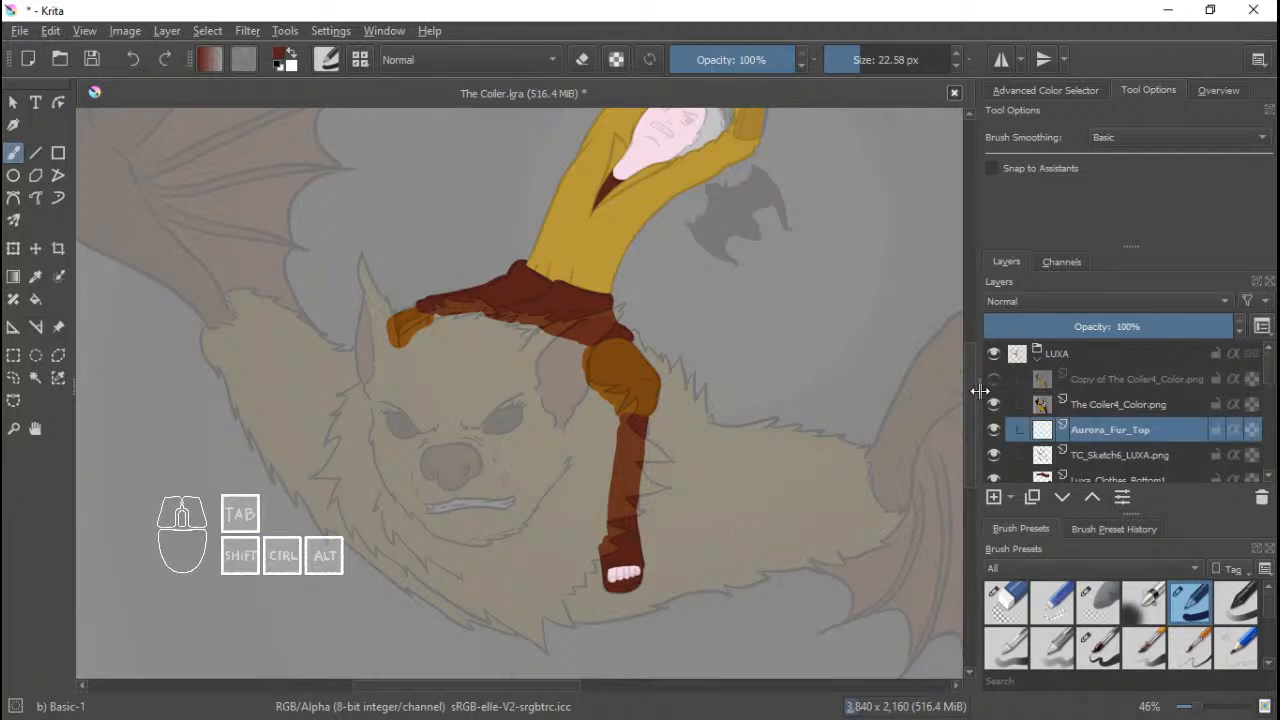
Move Aurora_Fur_Top below TC_Sketch6_LUXA.png and save the document.
left_click(1070, 380)
left_click(1124, 436)
left_click(1062, 497)
left_click_drag(520, 358, 551, 316)
left_click_drag(551, 316, 609, 271)
key("ctrl+s")
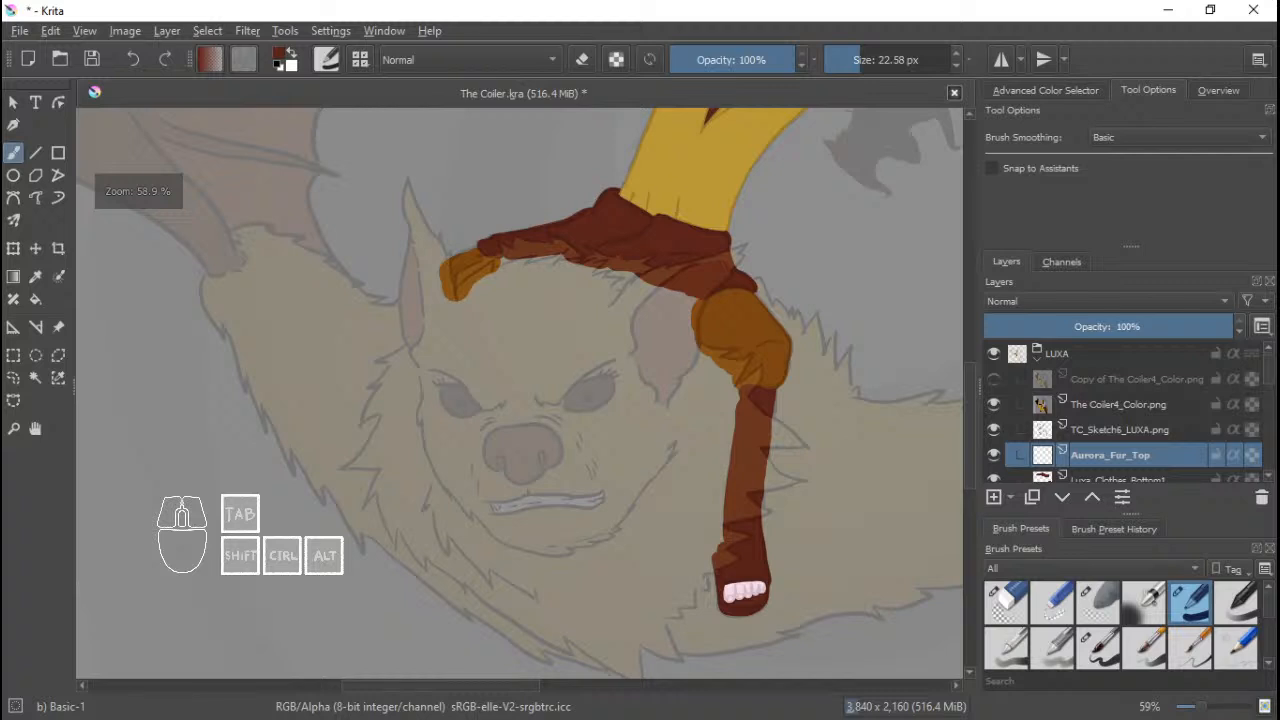
Sample the bat's yellow fur color from the temporarily shown Copy of The Coiler4_Color.png layer and hide that layer again.
left_click_drag(454, 307, 475, 291)
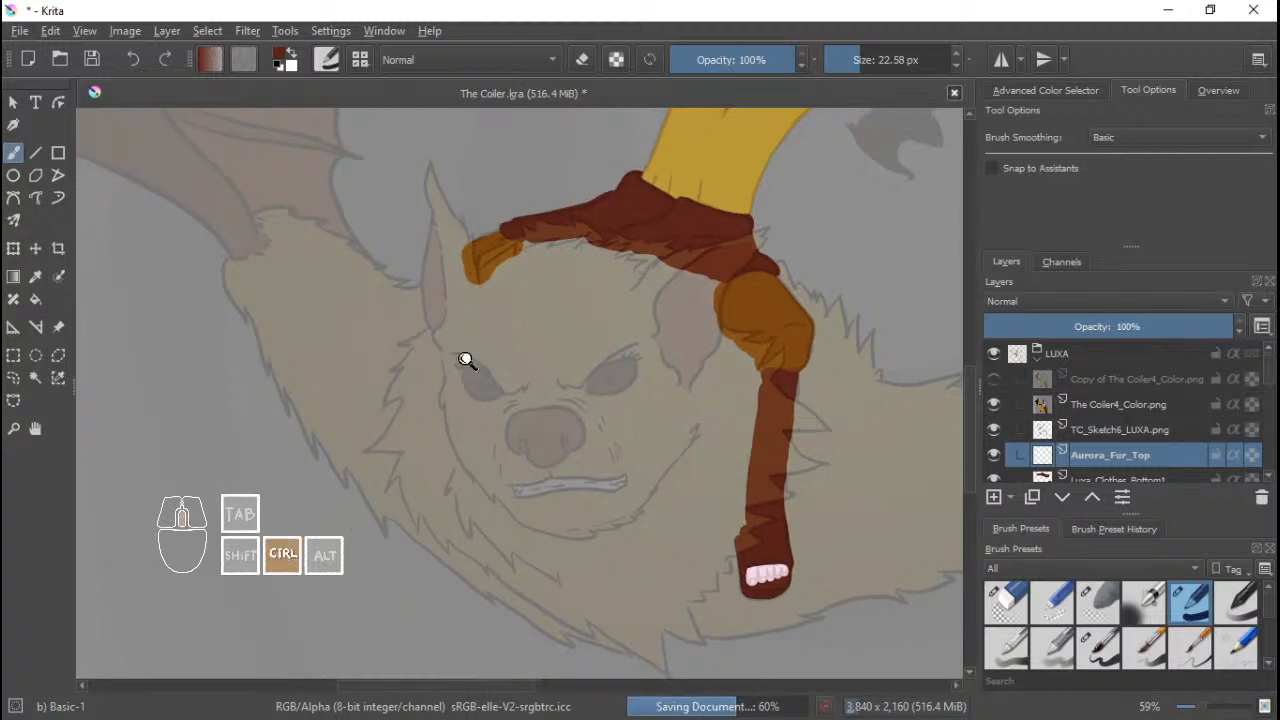
mouse_move(467, 359)
left_mouse_down()
mouse_move(495, 265)
mouse_move(475, 312)
mouse_move(486, 351)
left_mouse_up()
left_click_drag(478, 360, 410, 240)
left_click_drag(400, 237, 426, 310)
left_click_drag(428, 308, 436, 260)
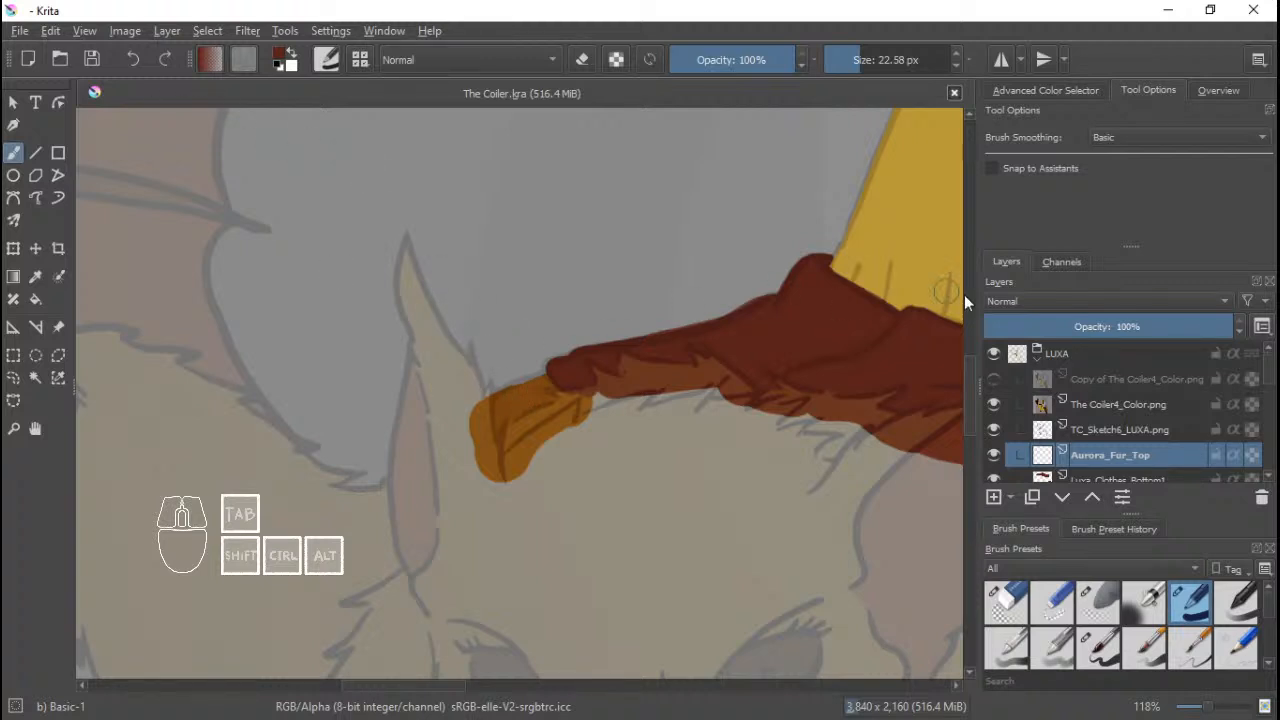
left_click(993, 379)
left_click(581, 465, "ctrl")
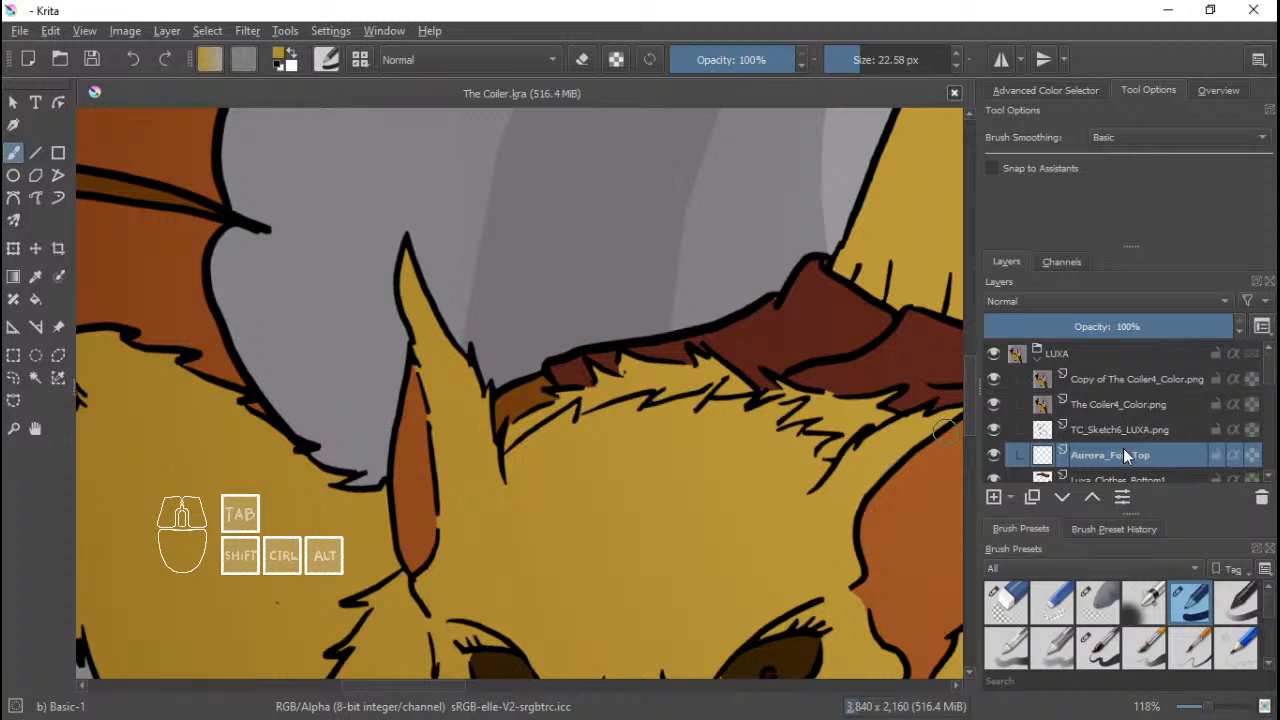
left_click(993, 379)
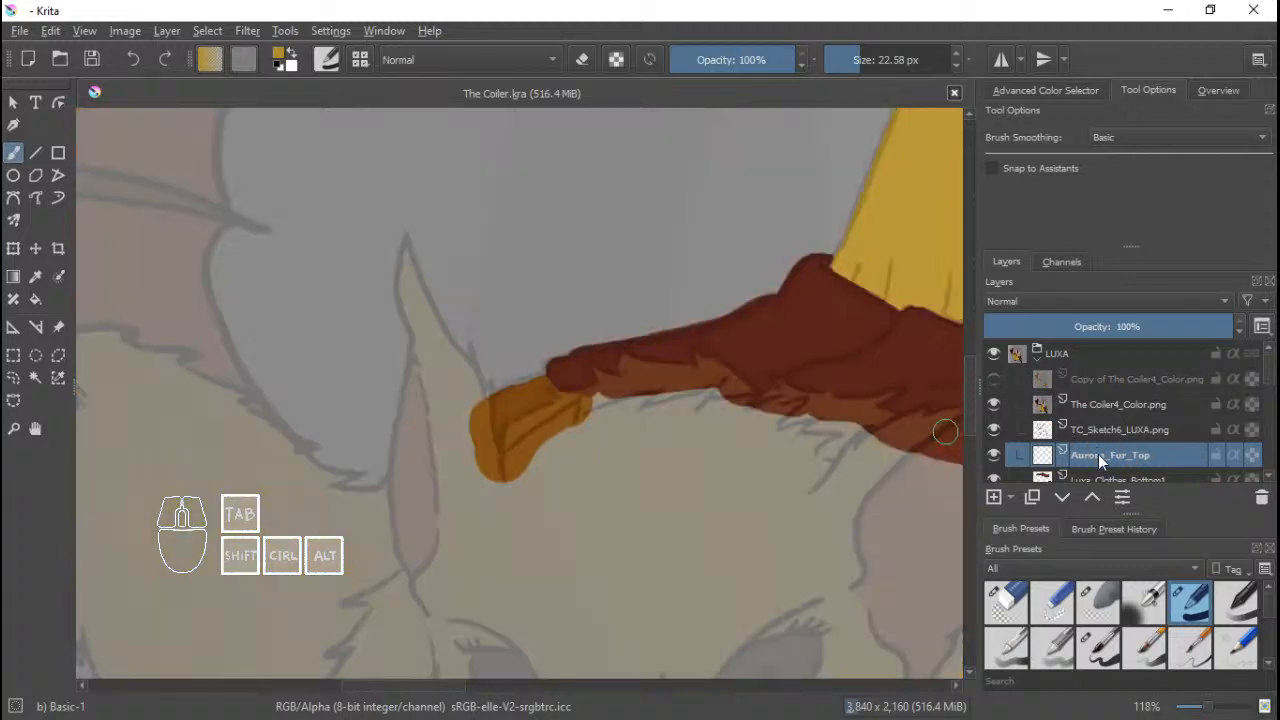
left_click_drag(414, 333, 473, 402)
left_click_drag(473, 402, 477, 308)
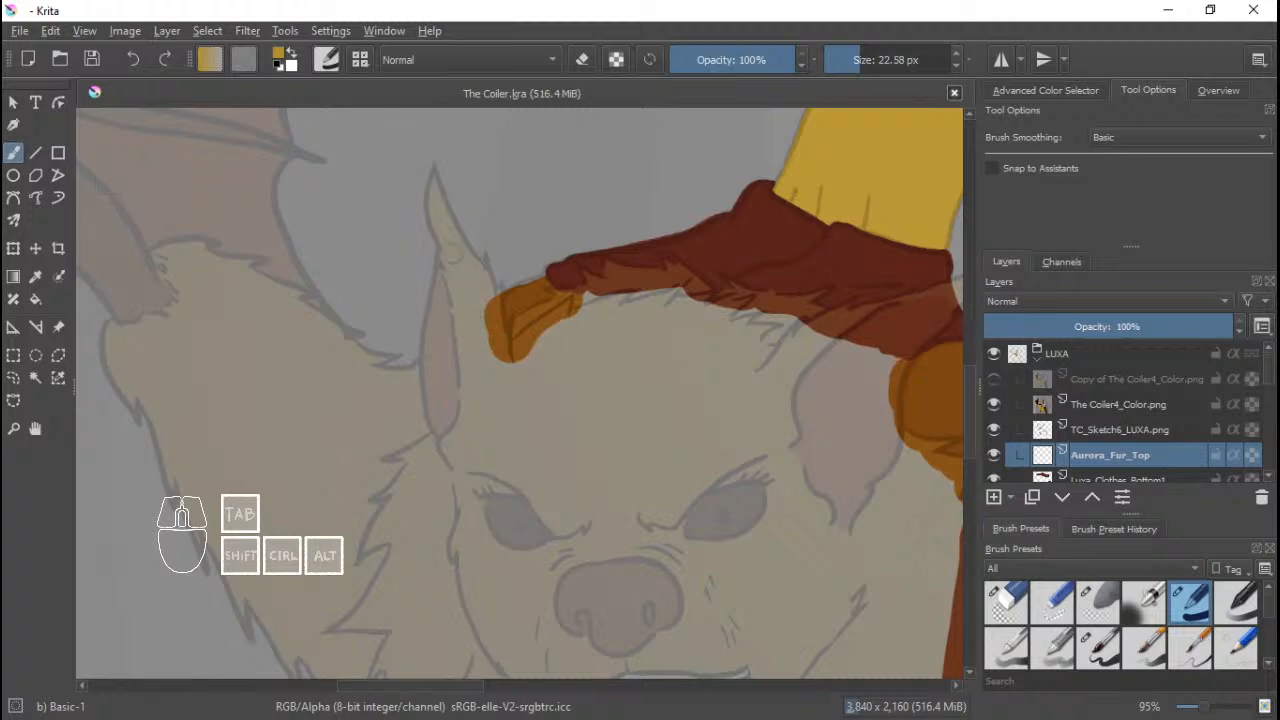
mouse_move(437, 212)
left_mouse_down()
mouse_move(471, 426)
mouse_move(464, 280)
mouse_move(474, 306)
mouse_move(447, 232)
mouse_move(489, 345)
left_mouse_up()
key("ctrl+z")
Switch to the Bezier Curve tool with foreground color fill for outlining the bat's head fur on Aurora_Fur_Top.
left_click(13, 197)
scroll(485, 280, "up", 5)
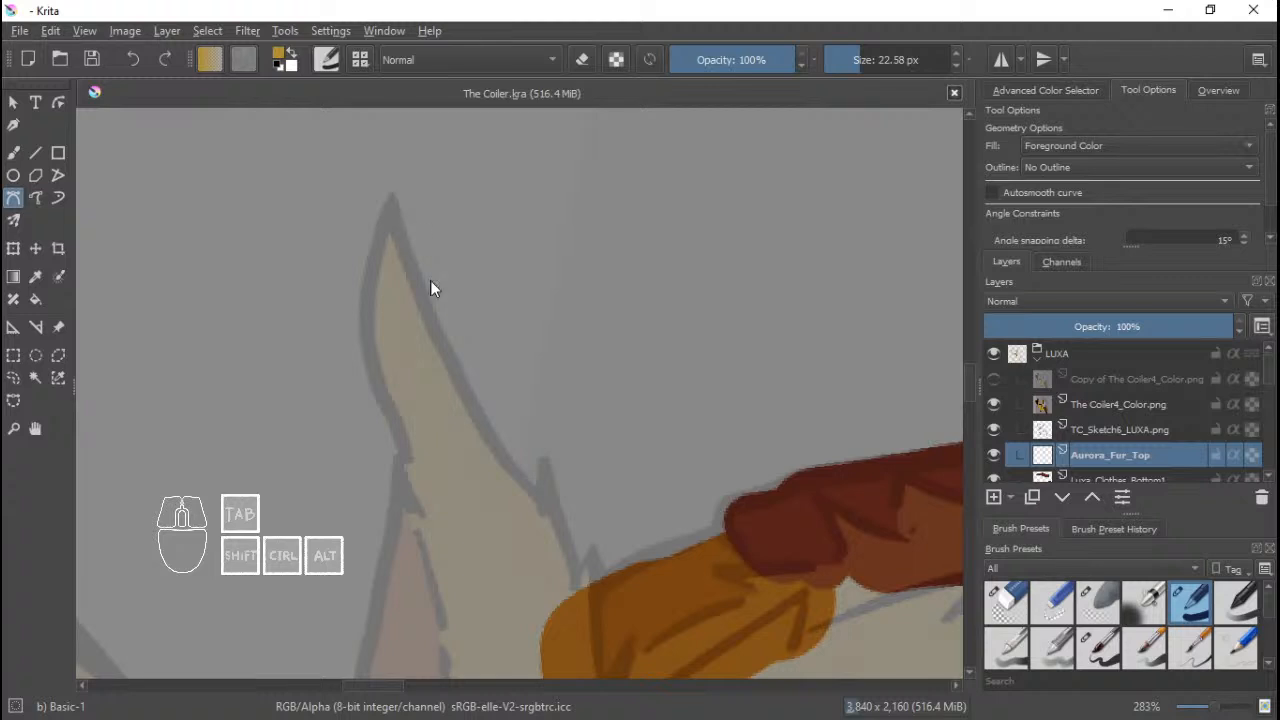
scroll(430, 280, "down", 2)
left_click_drag(524, 437, 551, 341)
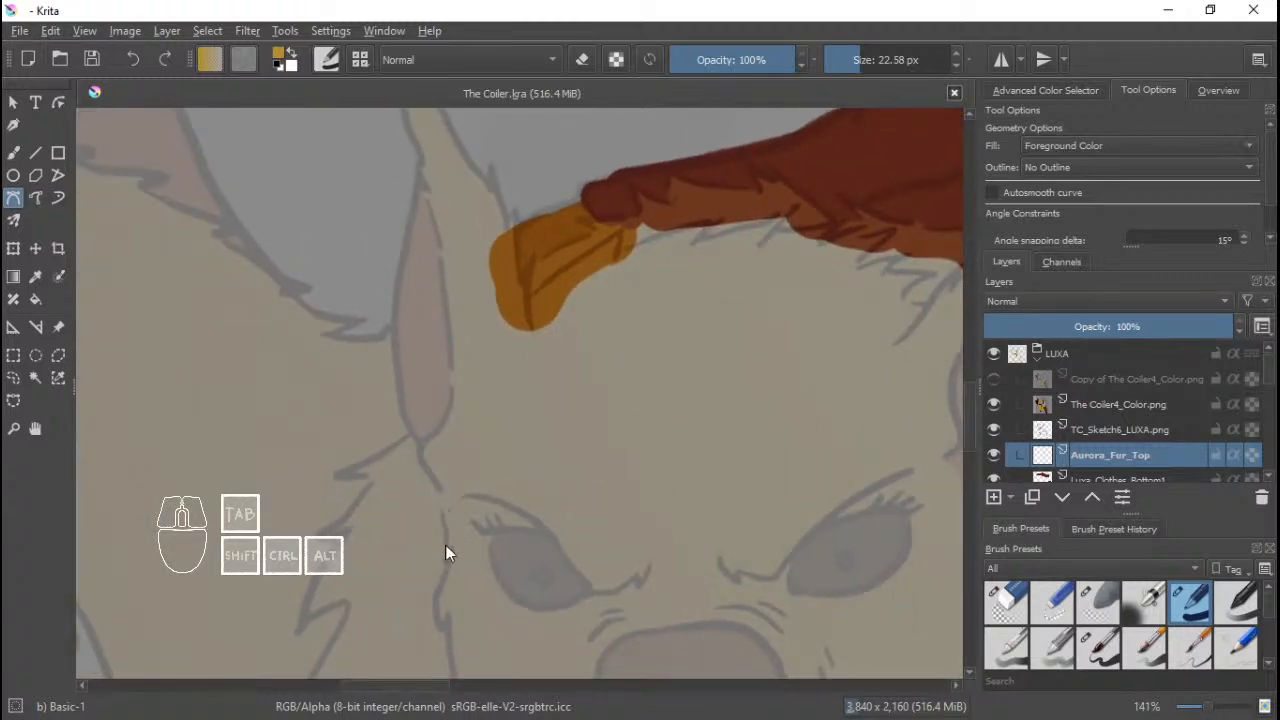
scroll(455, 440, "up", 1)
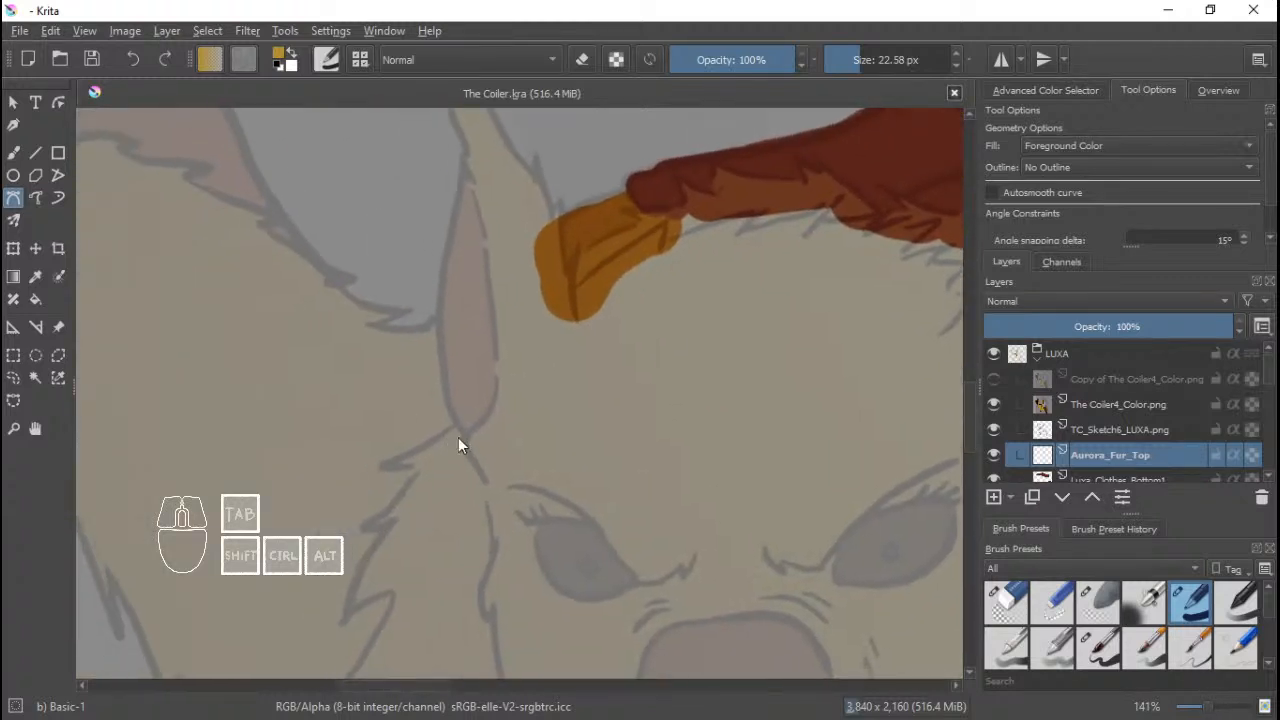
left_click(453, 421)
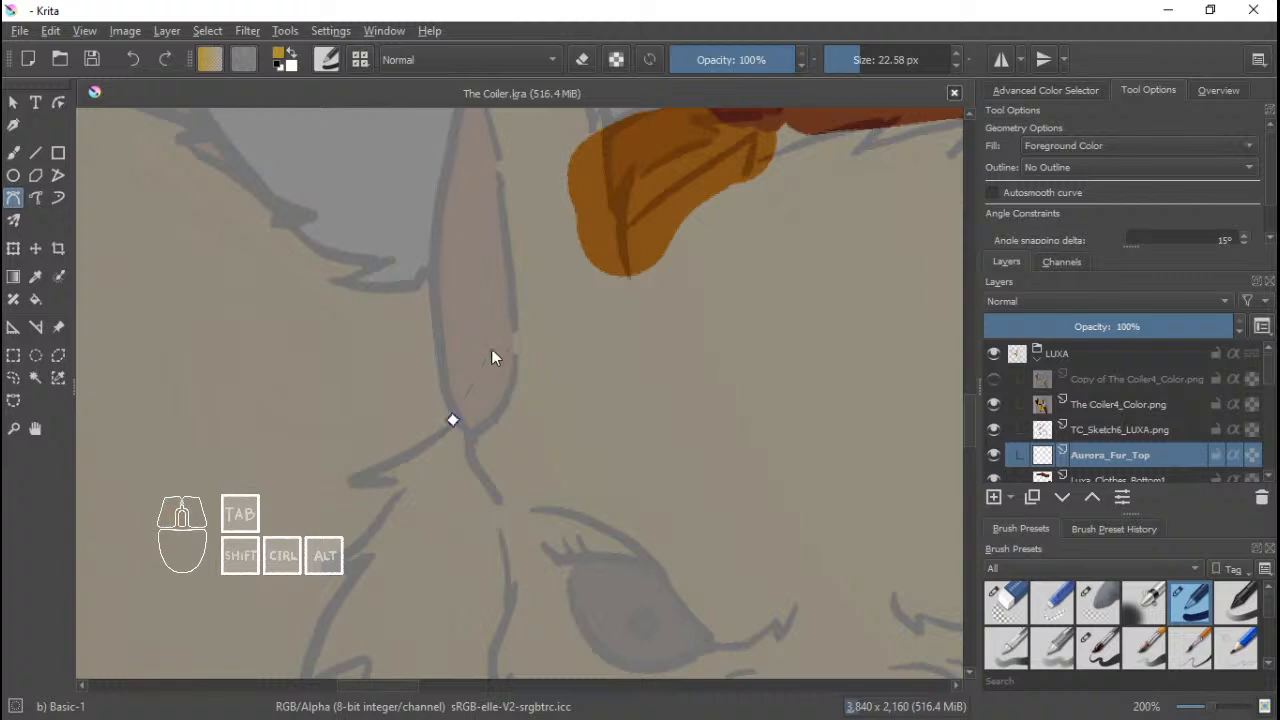
scroll(491, 349, "up", 2)
left_click_drag(463, 311, 455, 362)
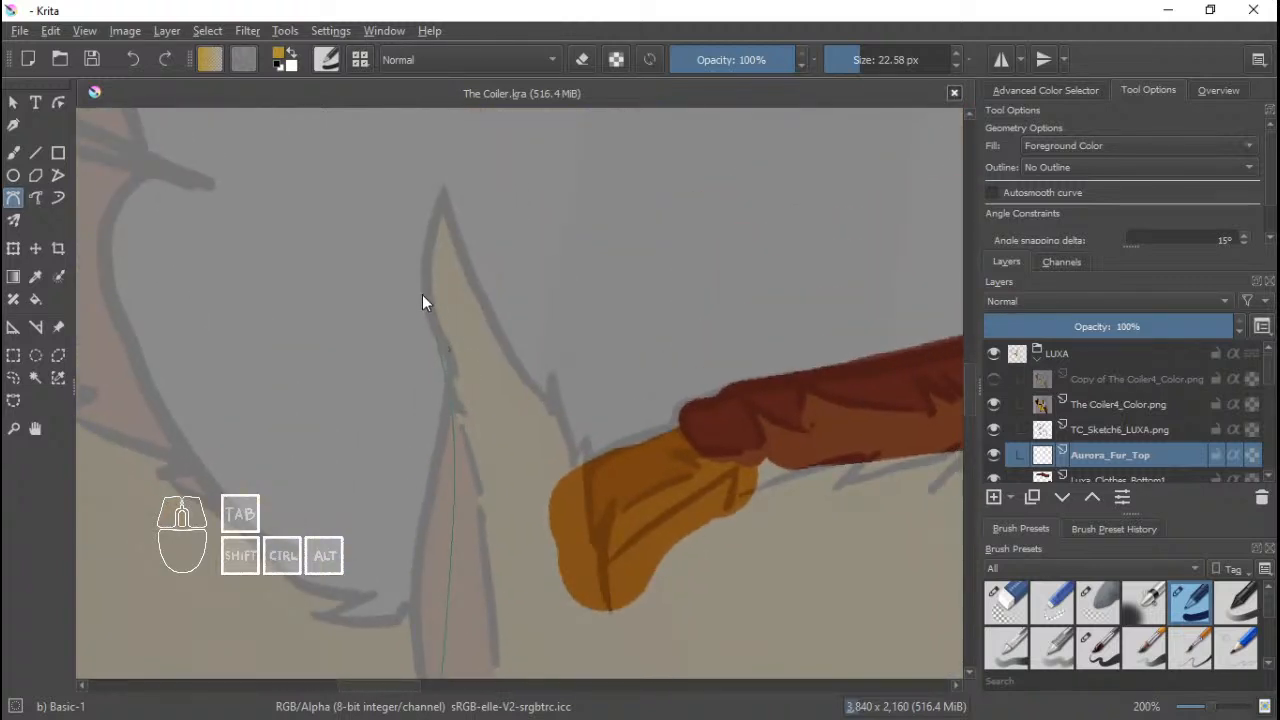
left_click_drag(424, 289, 426, 251)
scroll(450, 440, "down", 3)
scroll(458, 528, "up", 2)
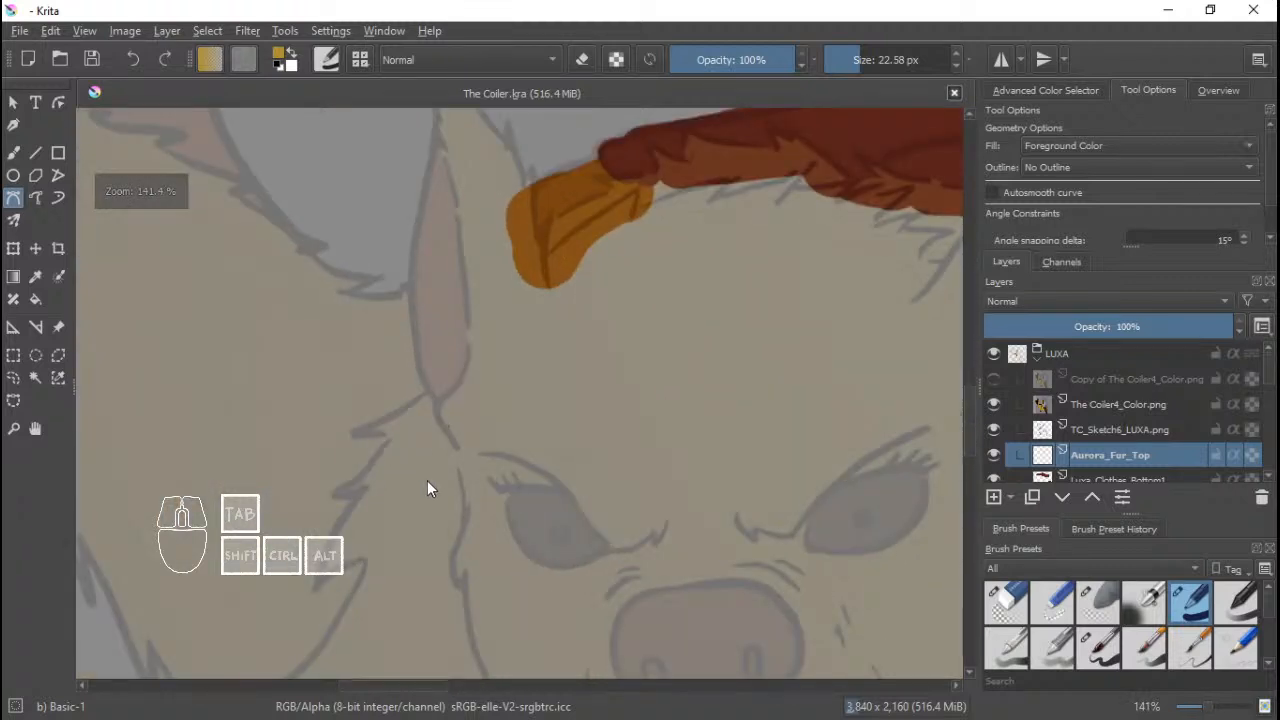
Start the head fur outline at the left ear's base, trace around the ear tip and down into the orange clothing beside it.
left_click(424, 393)
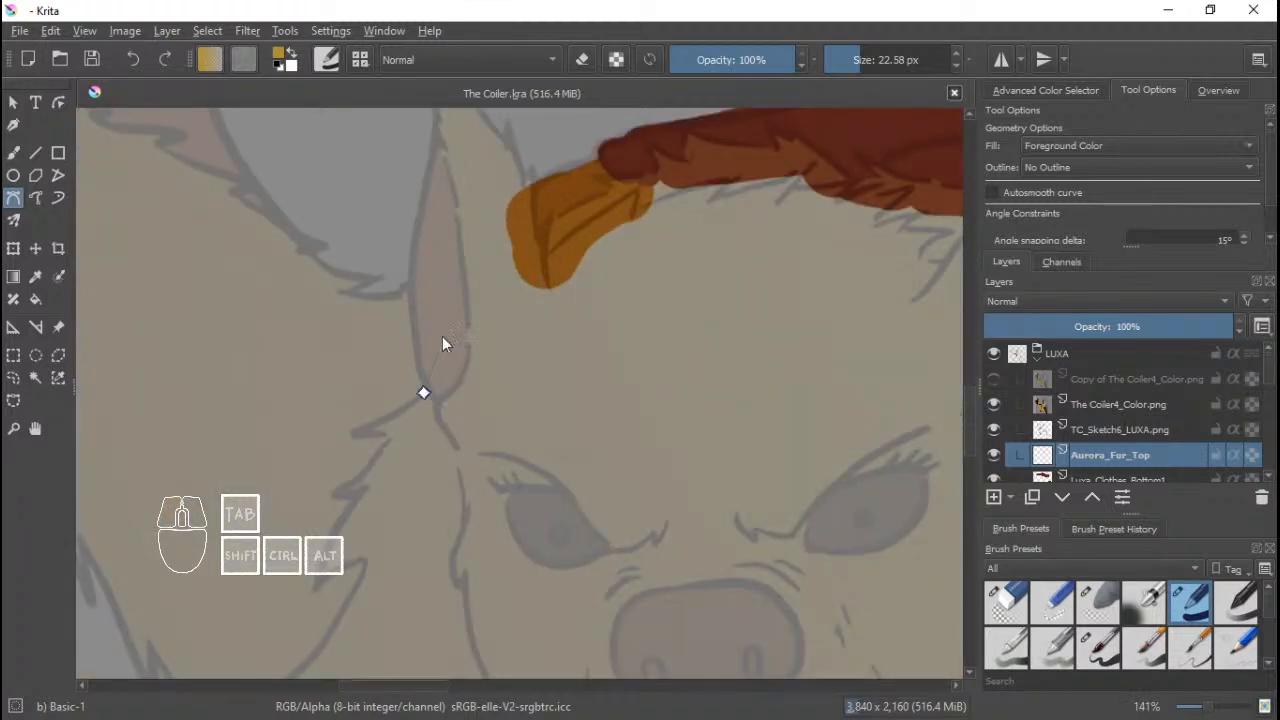
left_click_drag(443, 244, 421, 345)
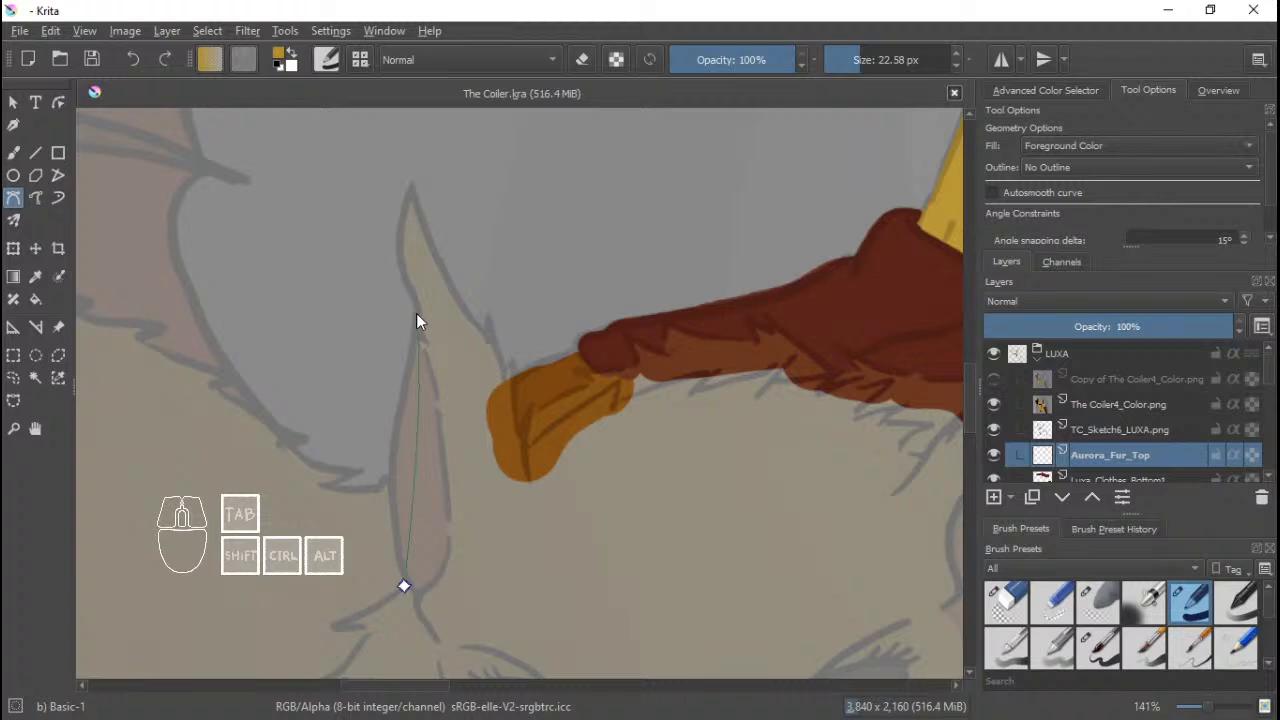
left_click(417, 315)
left_click_drag(414, 301, 379, 450)
scroll(410, 287, "up", 2)
scroll(377, 445, "up", 1)
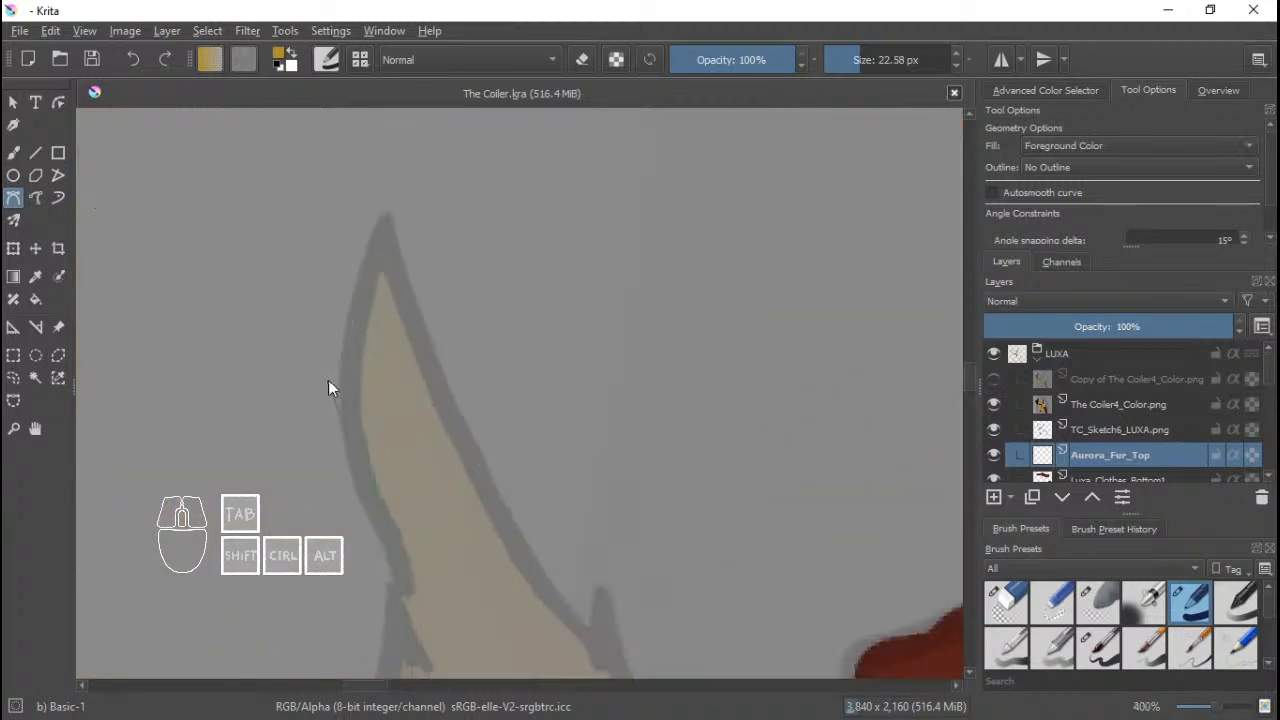
left_click_drag(345, 366, 370, 230)
scroll(385, 212, "down", 2)
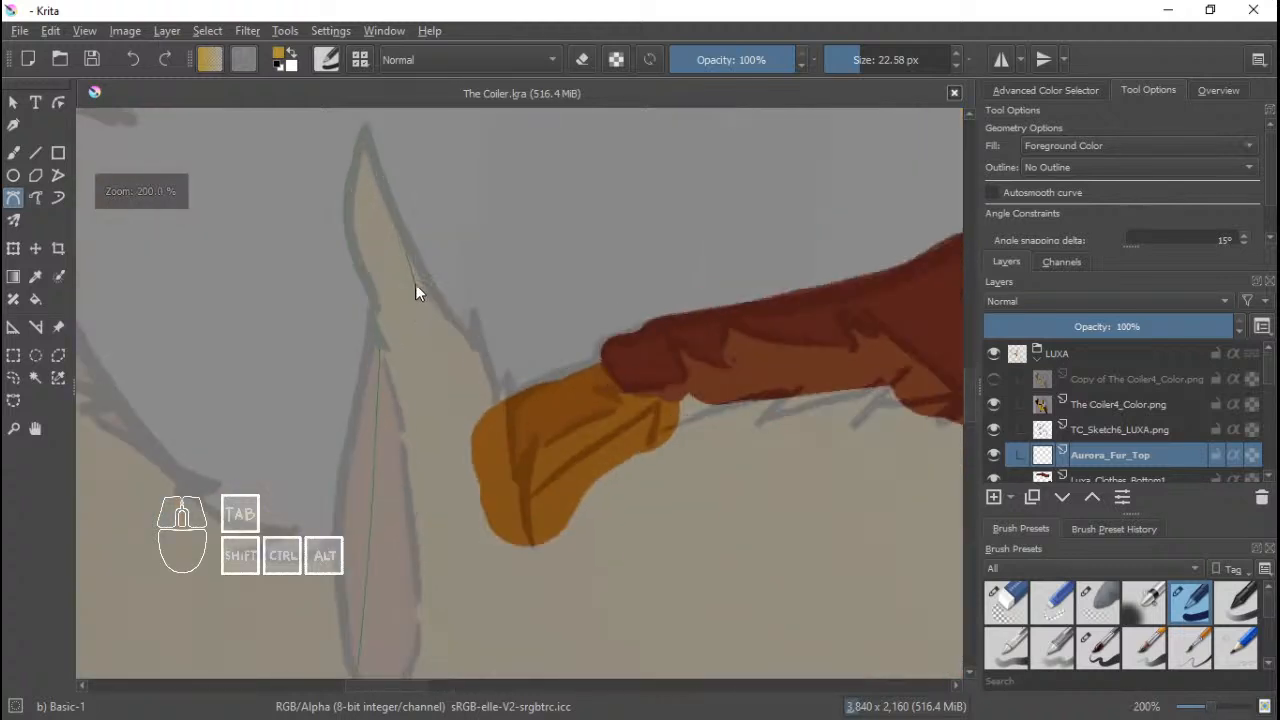
left_click_drag(406, 252, 466, 333)
left_click_drag(496, 387, 515, 484)
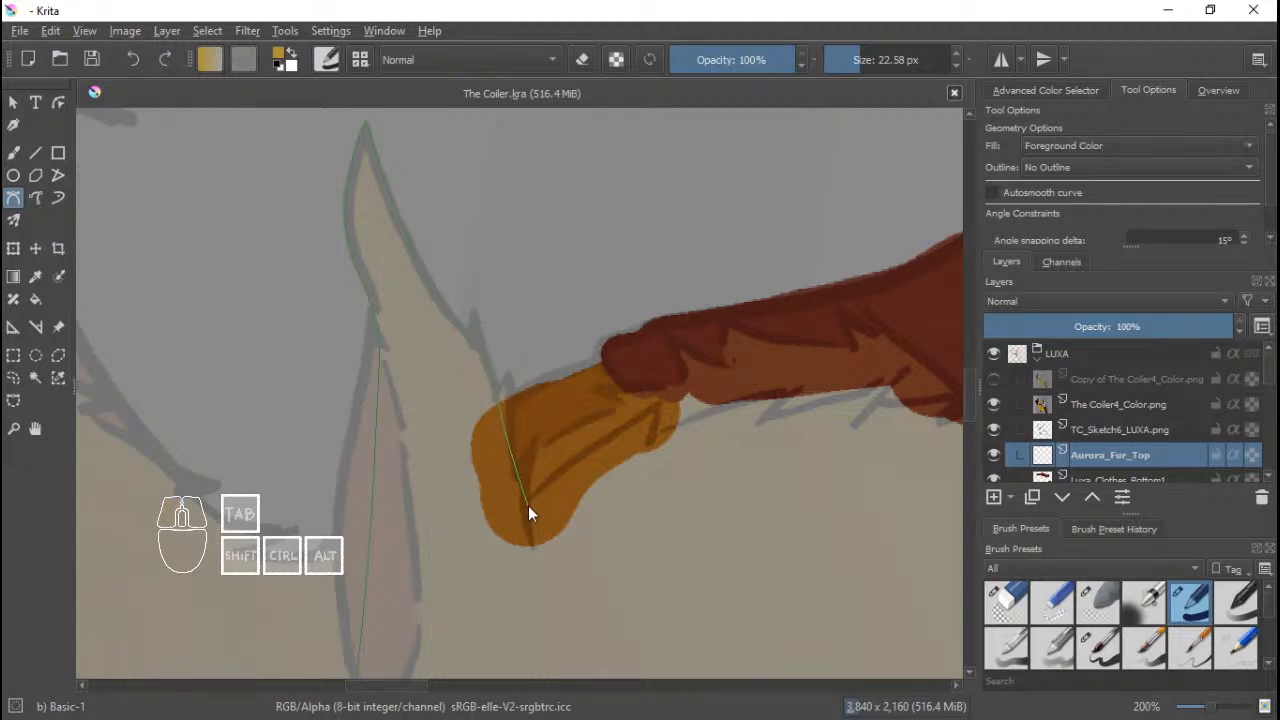
left_click(528, 511)
Continue the fur outline in a smooth arc over the crown of the bat's head along the reddish-brown clothing.
scroll(528, 511, "down", 3)
scroll(602, 490, "up", 2)
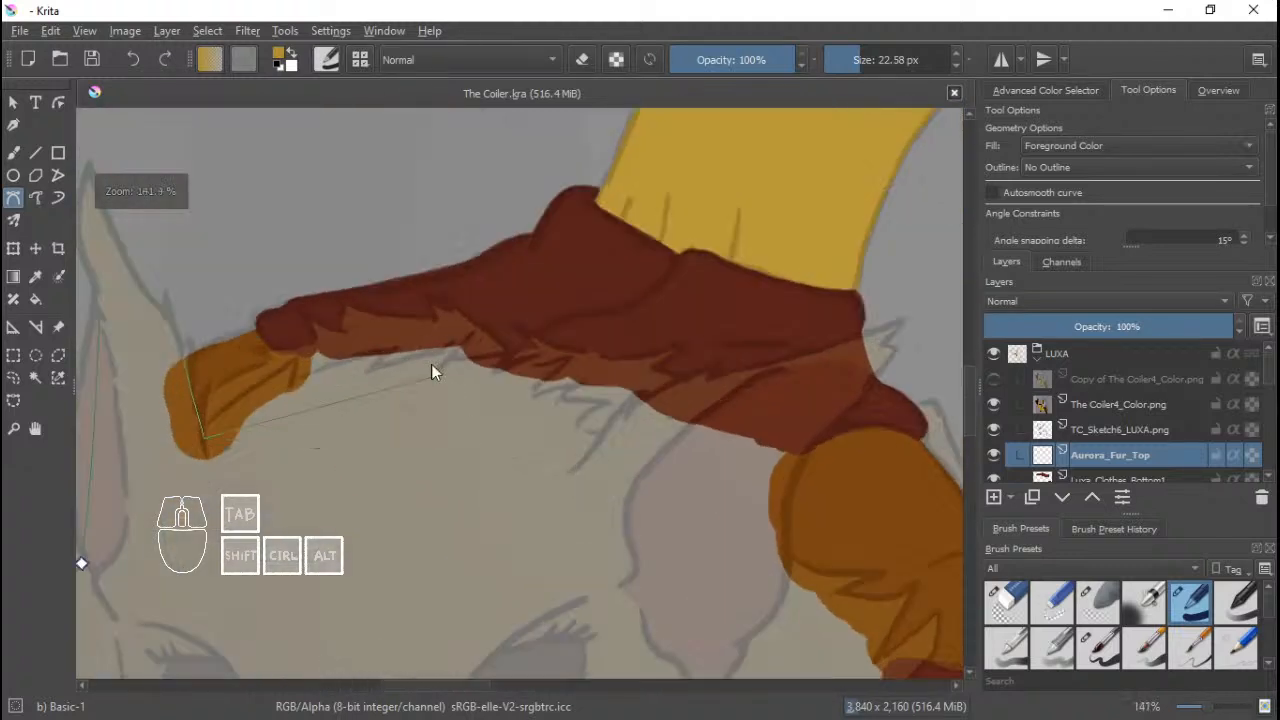
left_click_drag(417, 365, 562, 374)
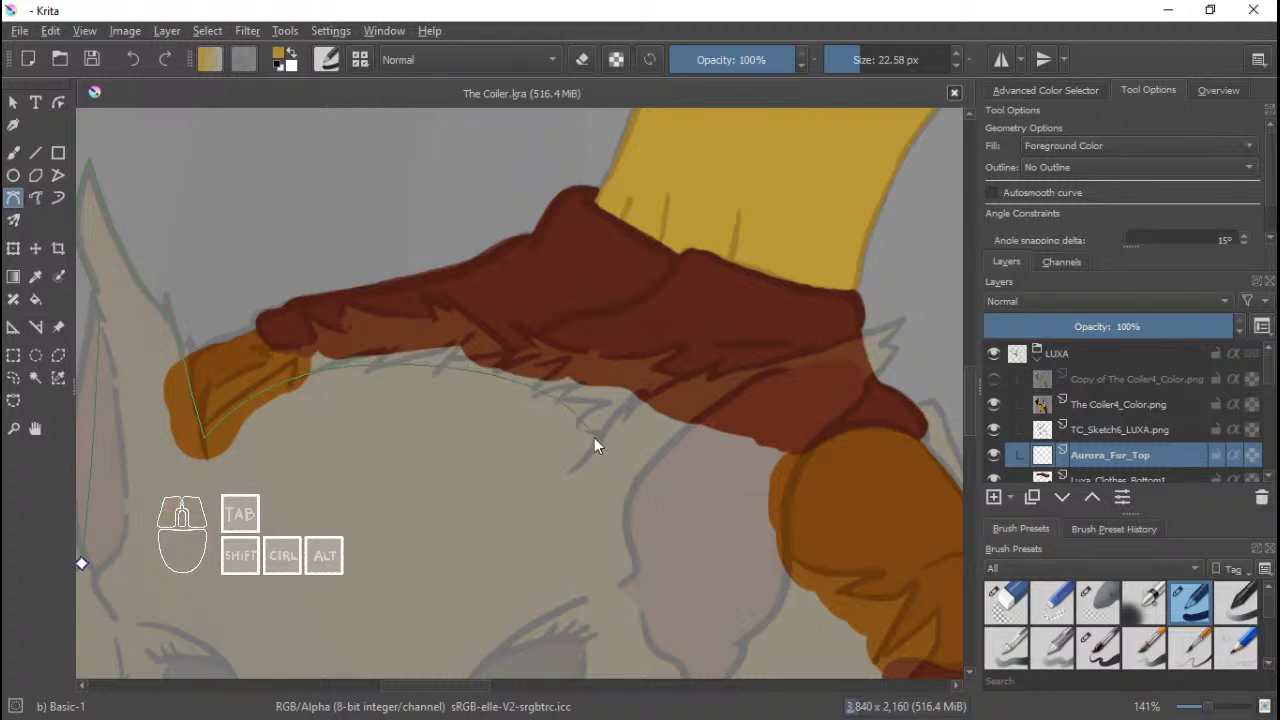
right_click(596, 444)
left_click_drag(241, 384, 287, 369)
left_click_drag(418, 342, 502, 353)
left_click(602, 384)
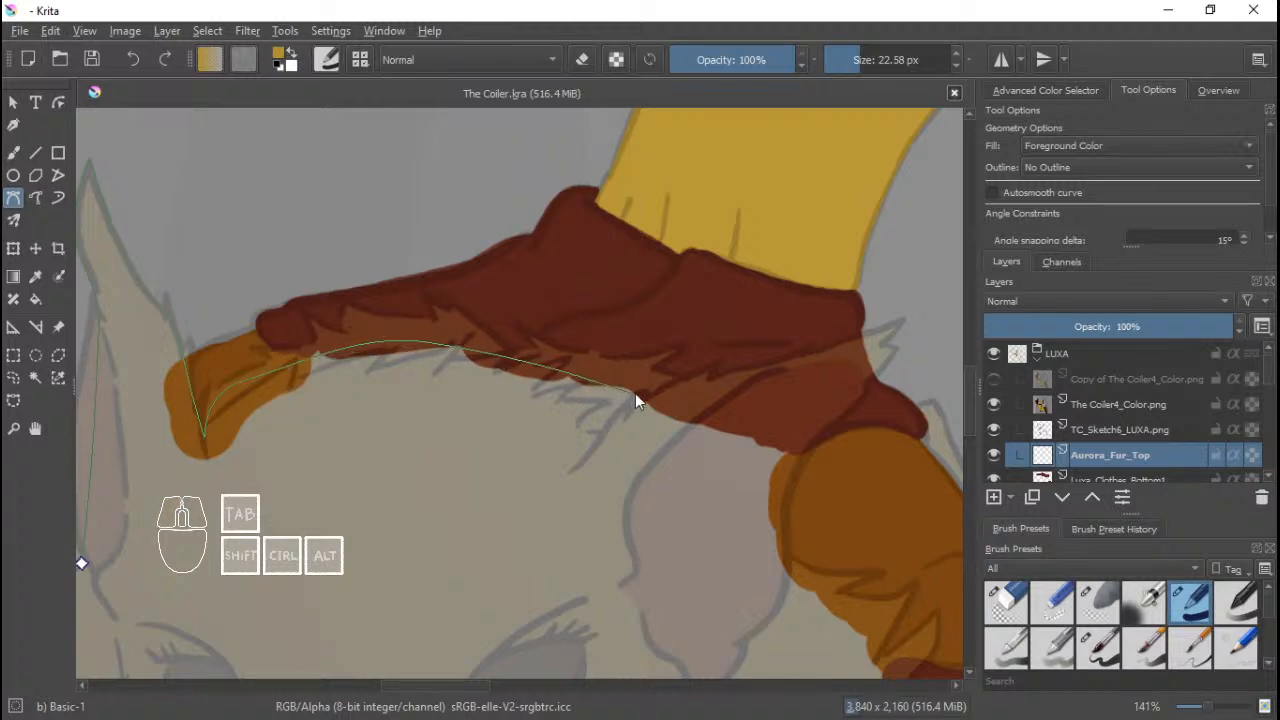
left_click(635, 391)
Trace the fur outline up to the right ear's tip and back down along the ear's outer edge.
left_click_drag(773, 415, 645, 426)
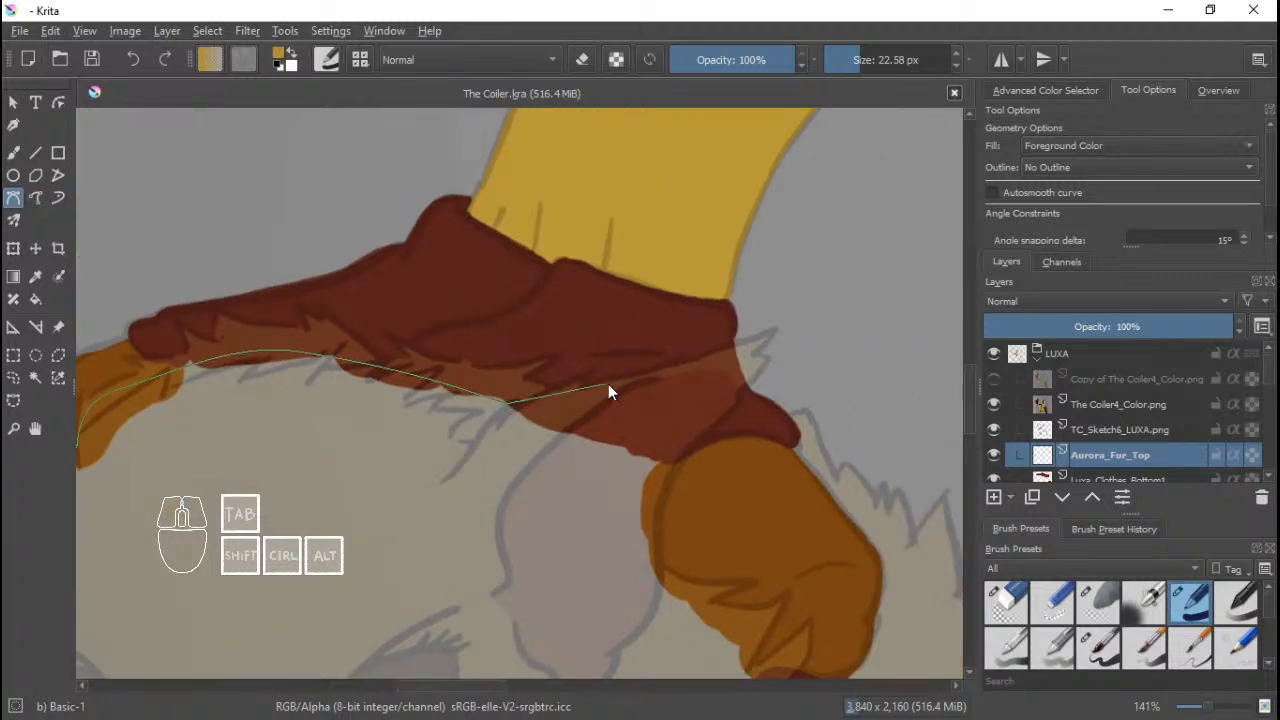
left_click_drag(659, 367, 704, 356)
left_click_drag(739, 393, 719, 414)
left_click_drag(714, 418, 758, 268)
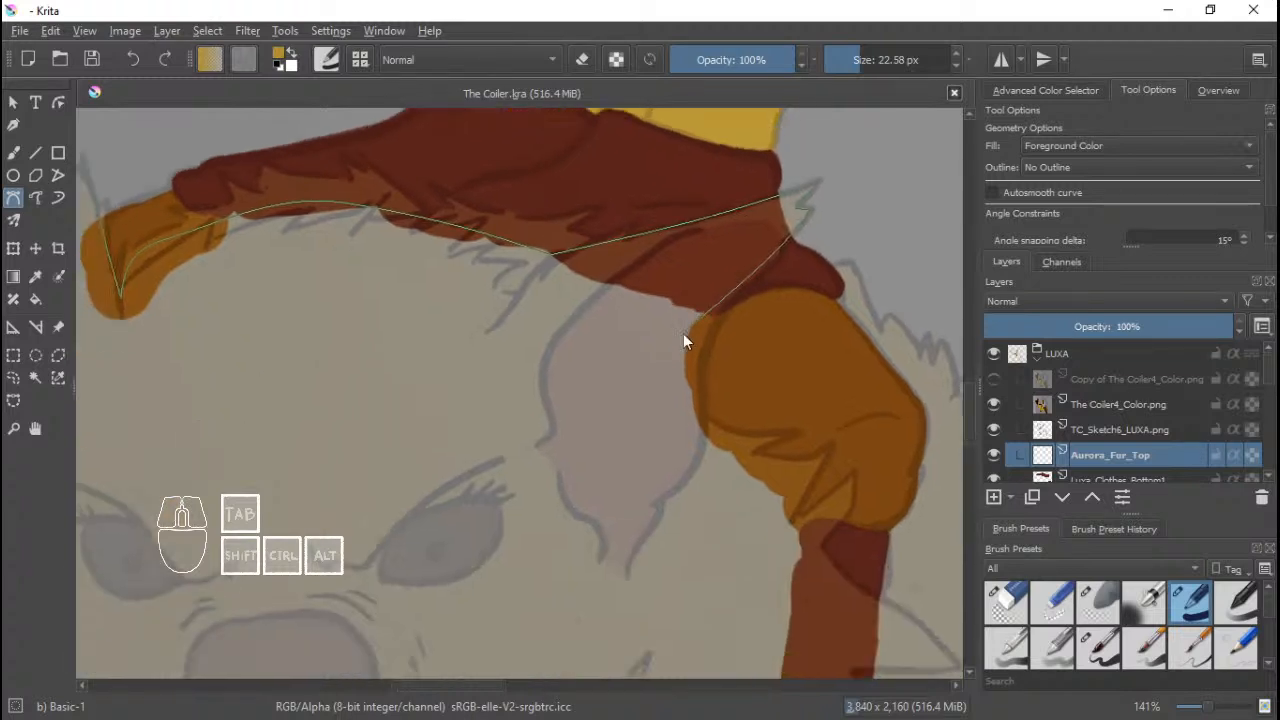
Continue the outline down the outer side of the right ear and along the jagged fur tufts over the orange clothing.
left_click_drag(688, 333, 678, 348)
mouse_move(758, 434)
left_mouse_down()
mouse_move(796, 433)
mouse_move(808, 455)
mouse_move(820, 451)
mouse_move(729, 421)
mouse_move(736, 454)
mouse_move(744, 441)
left_mouse_up()
left_click(763, 449)
left_click(697, 475)
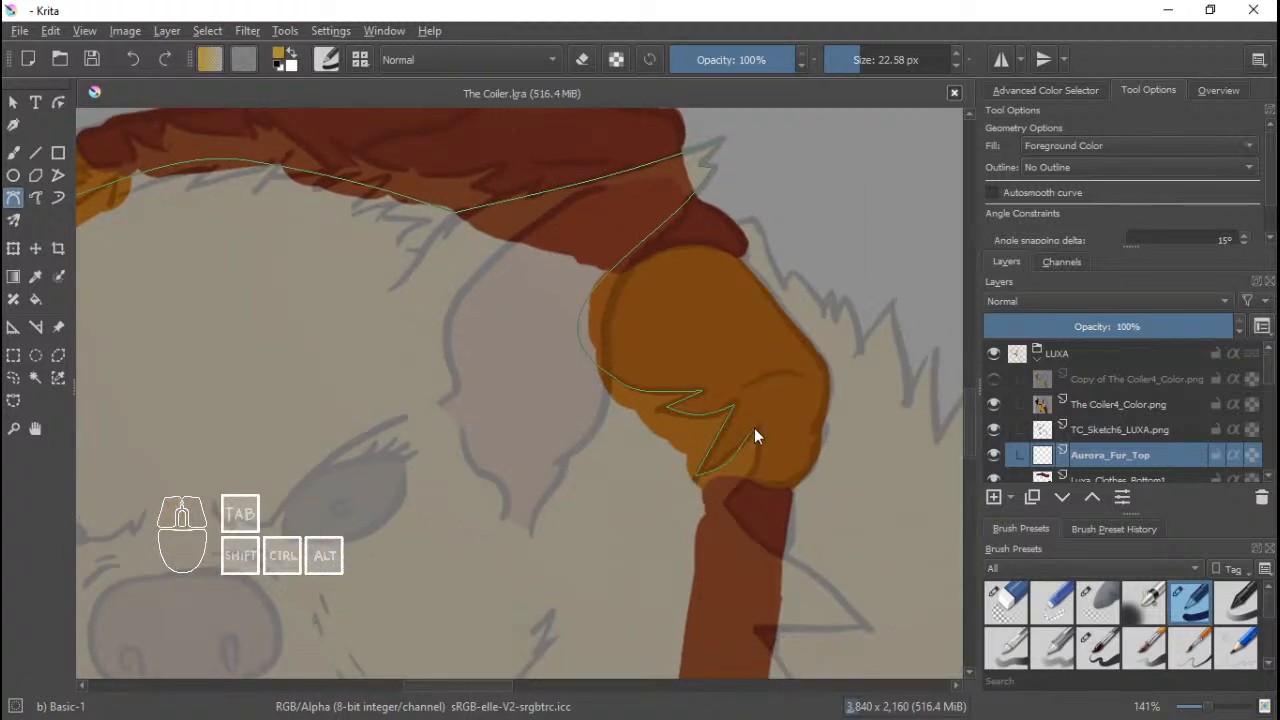
left_click(753, 429)
Trace the large pointed fur spikes that cross the right side of Luxa's dark reddish-brown lower leg.
left_click_drag(751, 496, 677, 434)
left_click(688, 417)
left_click(677, 434)
left_click_drag(697, 490, 708, 466)
left_click(680, 454)
left_click(752, 509)
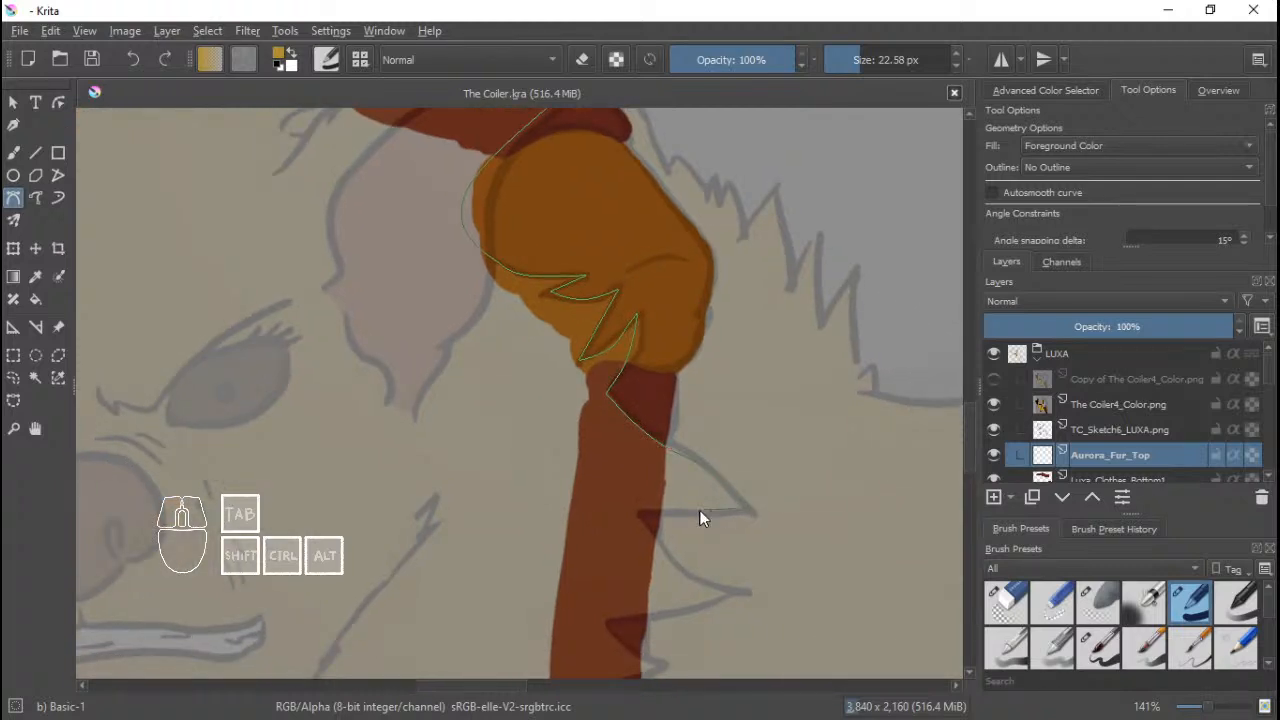
scroll(618, 422, "down", 1)
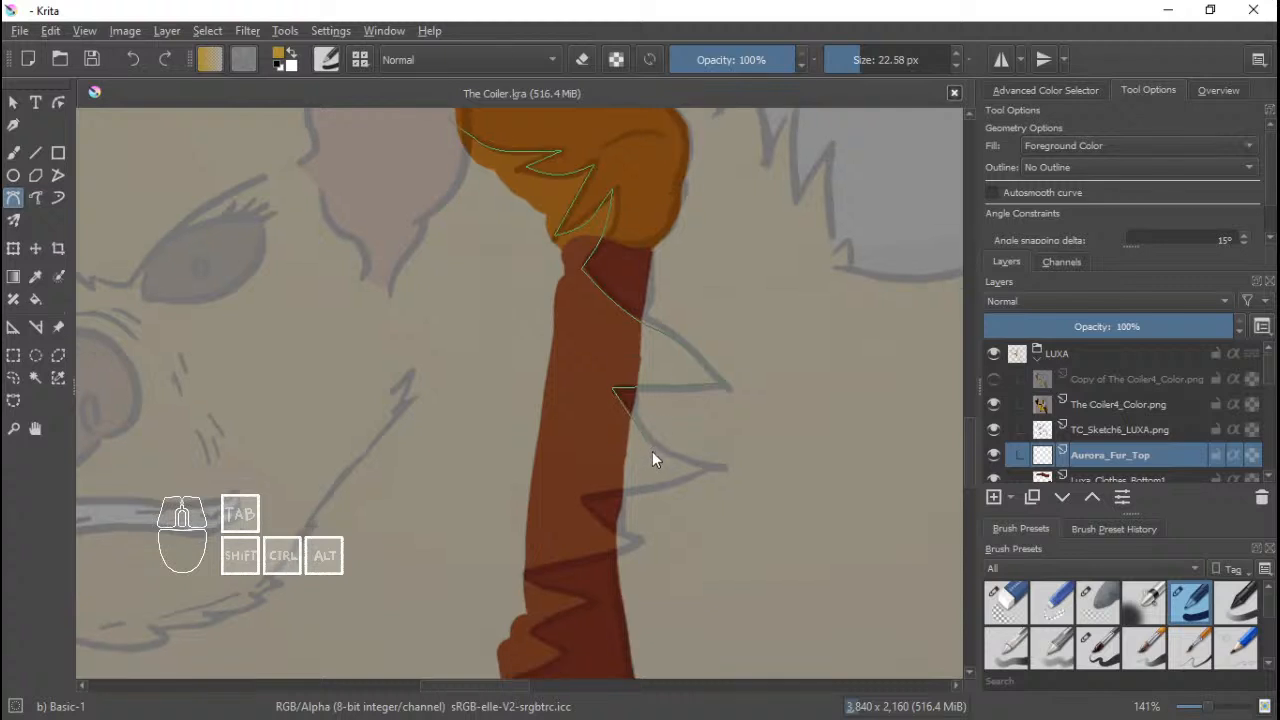
left_click(652, 451)
left_click_drag(673, 455, 634, 476)
left_click(578, 437)
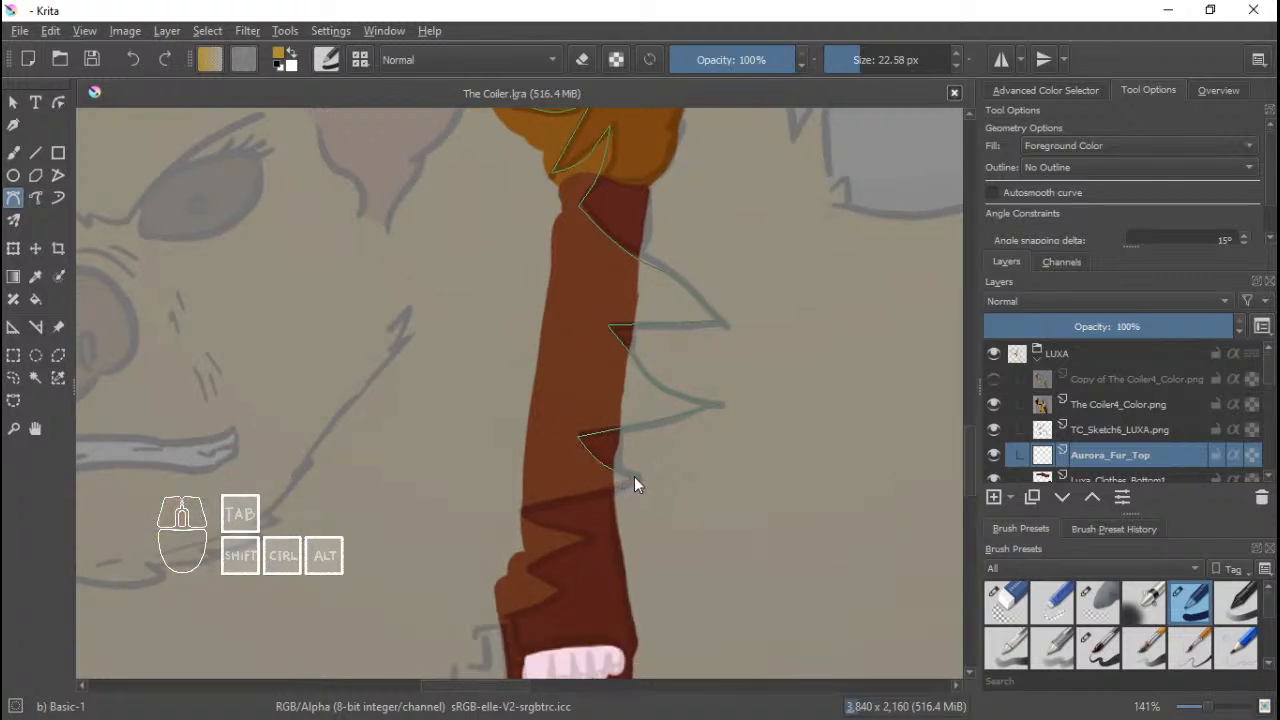
Continue the outline in a zigzag along the fur tufts across the lower leg just above the toes.
left_click(637, 481)
left_click_drag(567, 502, 672, 440)
left_click(659, 485)
left_click(619, 463)
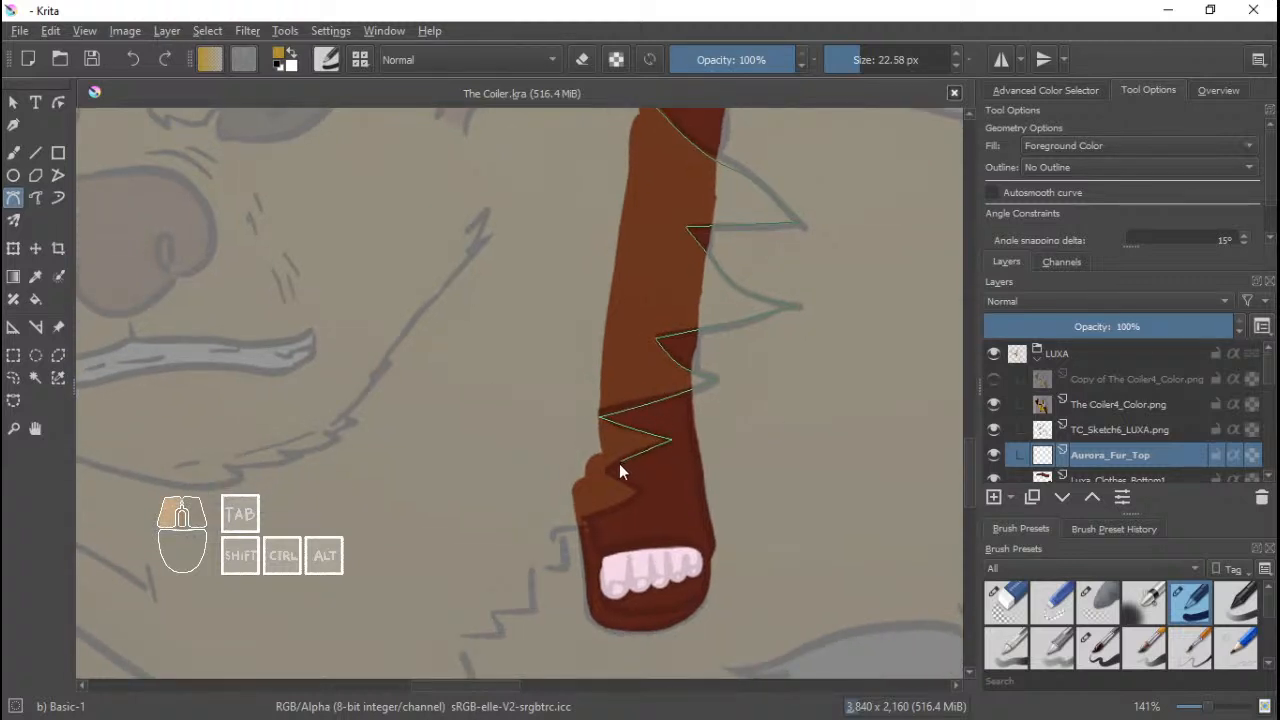
left_click(607, 473)
left_click_drag(638, 484, 639, 474)
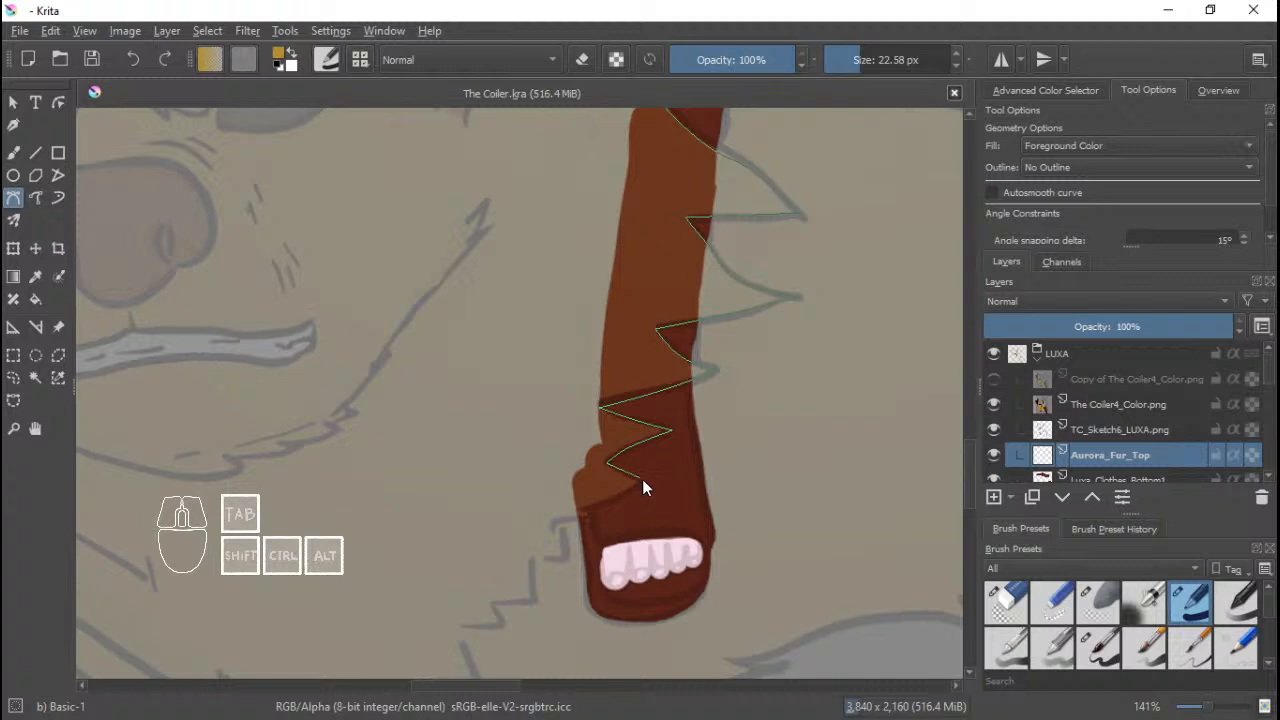
left_click(588, 508)
Trace the small stepped fur tufts running down and away from Luxa's foot.
left_click_drag(571, 520, 570, 520)
left_click(562, 524)
left_click_drag(562, 571, 613, 442)
left_click(616, 431)
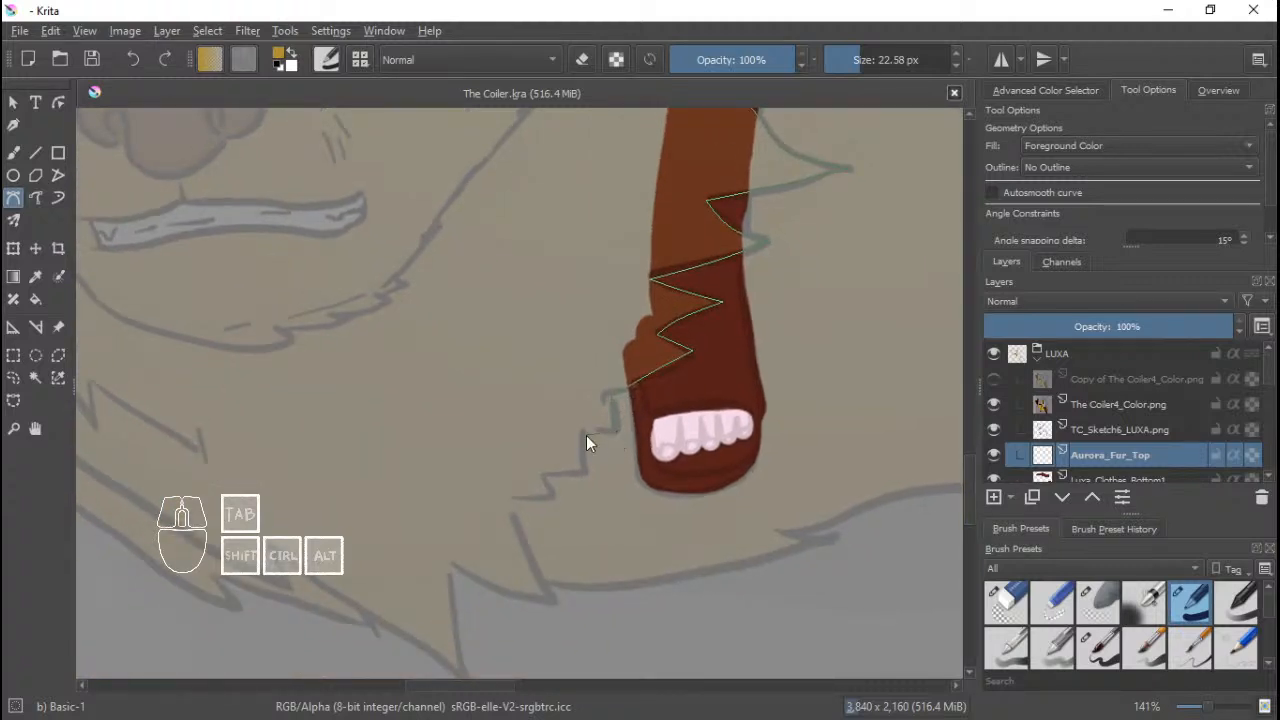
left_click(584, 431)
left_click(546, 477)
Outline the large fur spikes at the bottom of the bat's mane down to its lowest tip, removing misplaced points.
left_click_drag(531, 568, 627, 481)
left_click(543, 602)
left_click_drag(635, 555, 643, 590)
left_click_drag(549, 515, 616, 525)
left_click(514, 452)
left_click(528, 492)
right_click(640, 522)
right_click(700, 549)
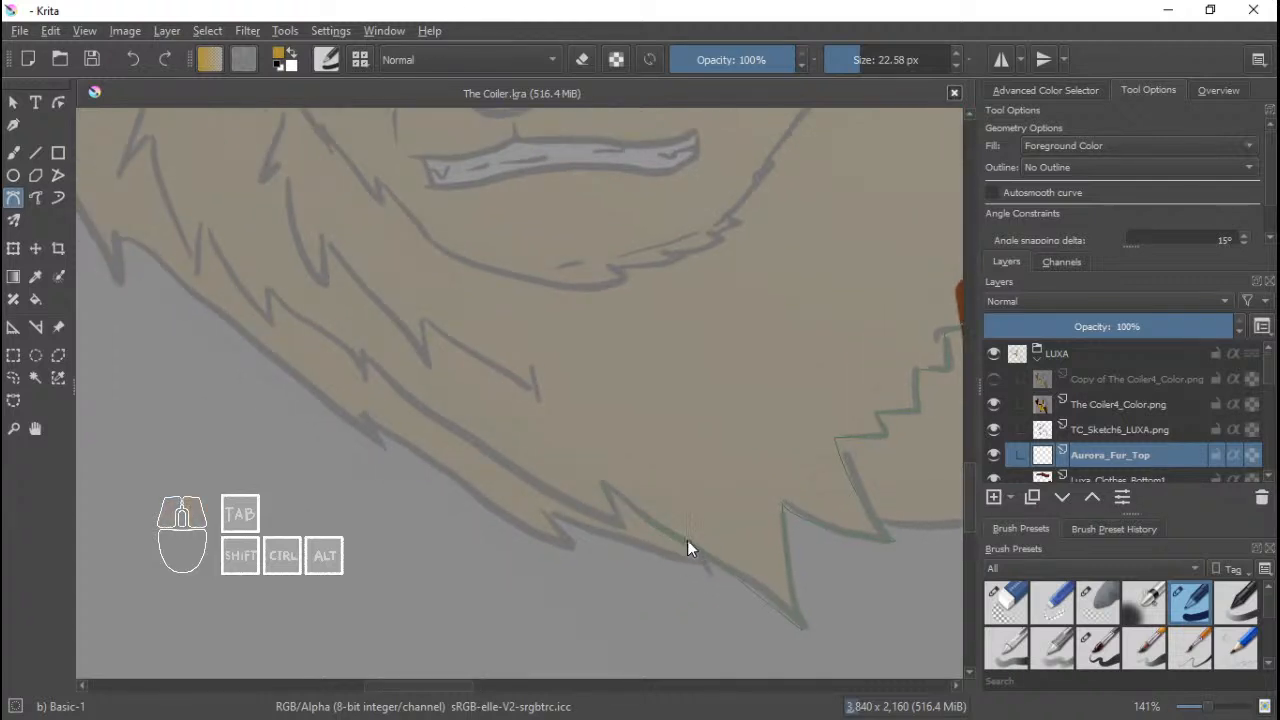
Trace the mane's lower left edge upward from its lowest tip, including the fur tuft along it.
left_click_drag(722, 566, 688, 553)
left_click_drag(636, 511, 653, 546)
left_click(602, 480)
left_click(624, 523)
left_click_drag(576, 487, 510, 448)
mouse_move(464, 410)
left_mouse_down()
mouse_move(452, 398)
mouse_move(598, 516)
left_mouse_up()
left_click(444, 381)
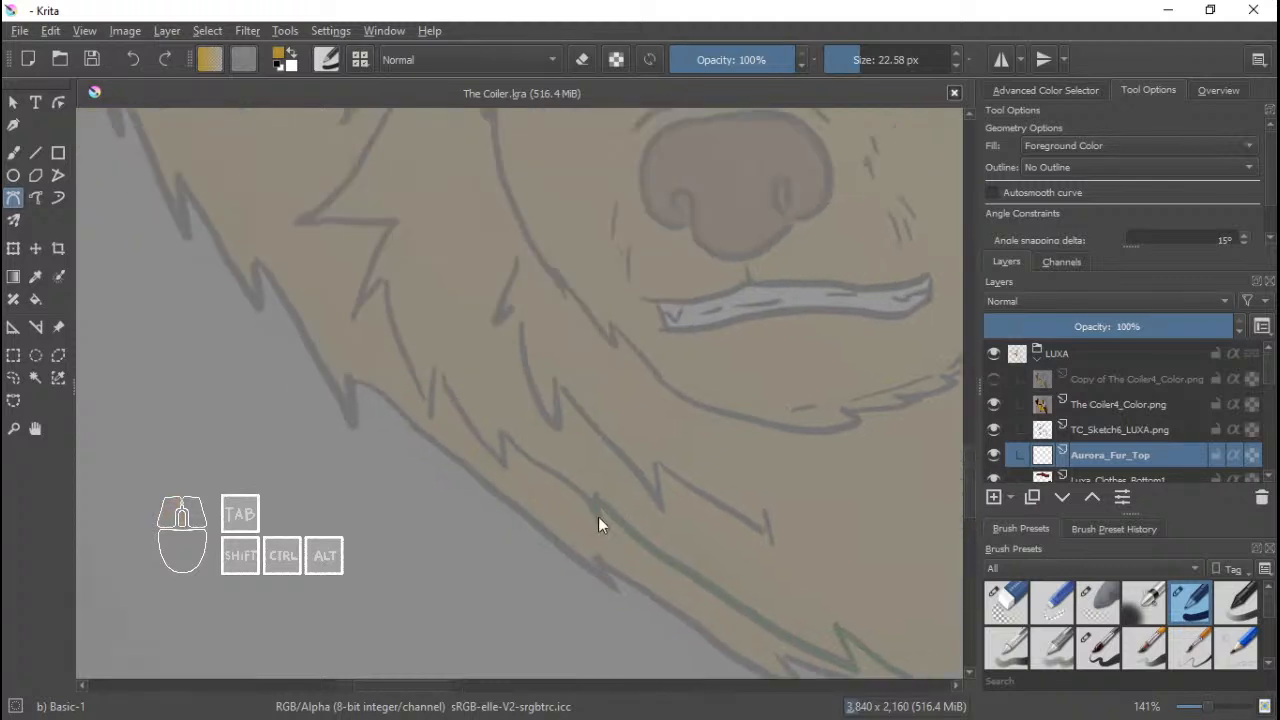
Continue the outline up the mane's left side around the narrow fur tufts beside the jaw.
left_click_drag(559, 475, 550, 536)
left_click(502, 432)
left_click_drag(497, 464, 485, 438)
scroll(470, 468, "up", 2)
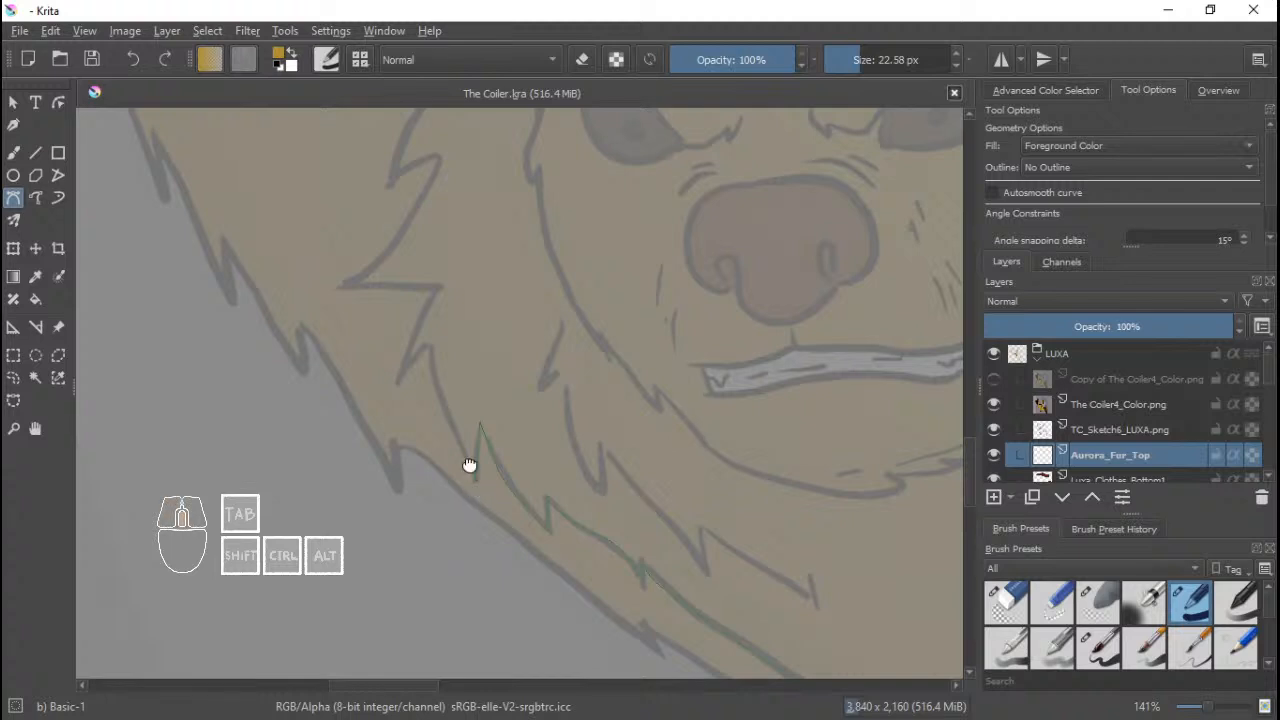
mouse_move(449, 463)
left_mouse_down()
mouse_move(441, 439)
mouse_move(468, 529)
left_mouse_up()
double_click(442, 431)
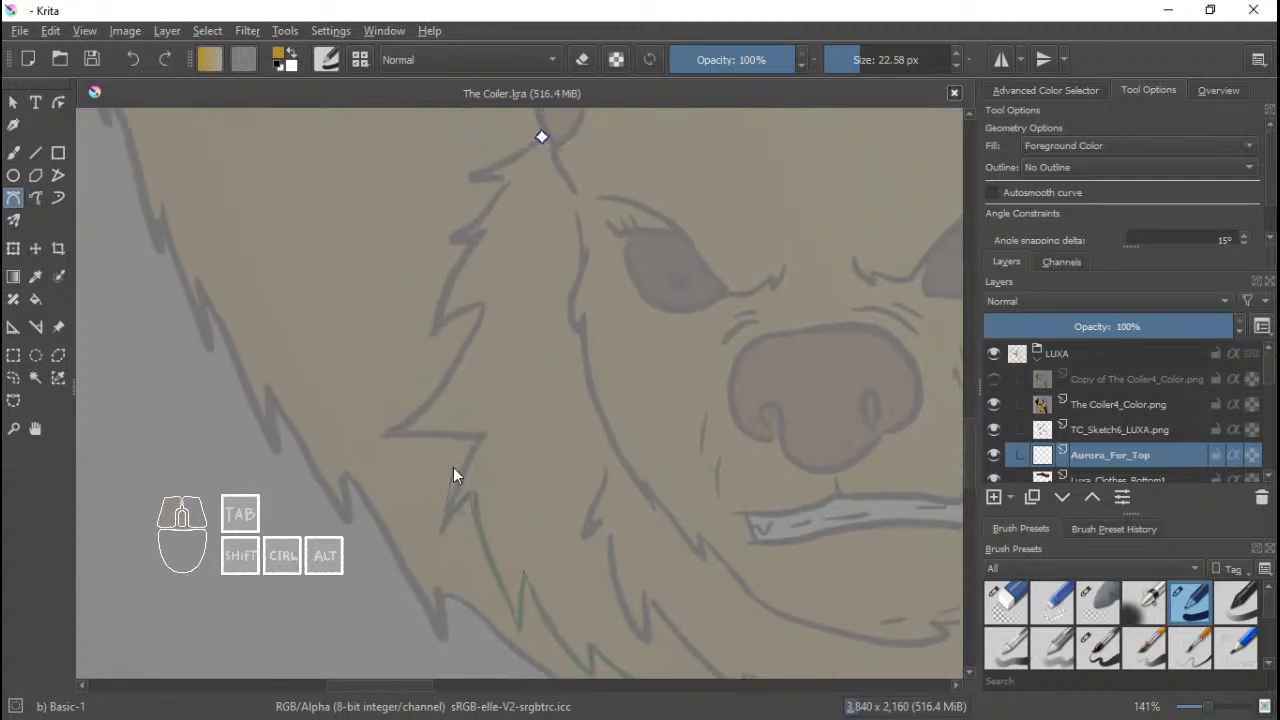
Trace the wide fur spike and the smaller tufts above it on the bat's left cheek.
left_click_drag(463, 464, 385, 438)
left_click(379, 438)
left_click_drag(438, 393, 459, 412)
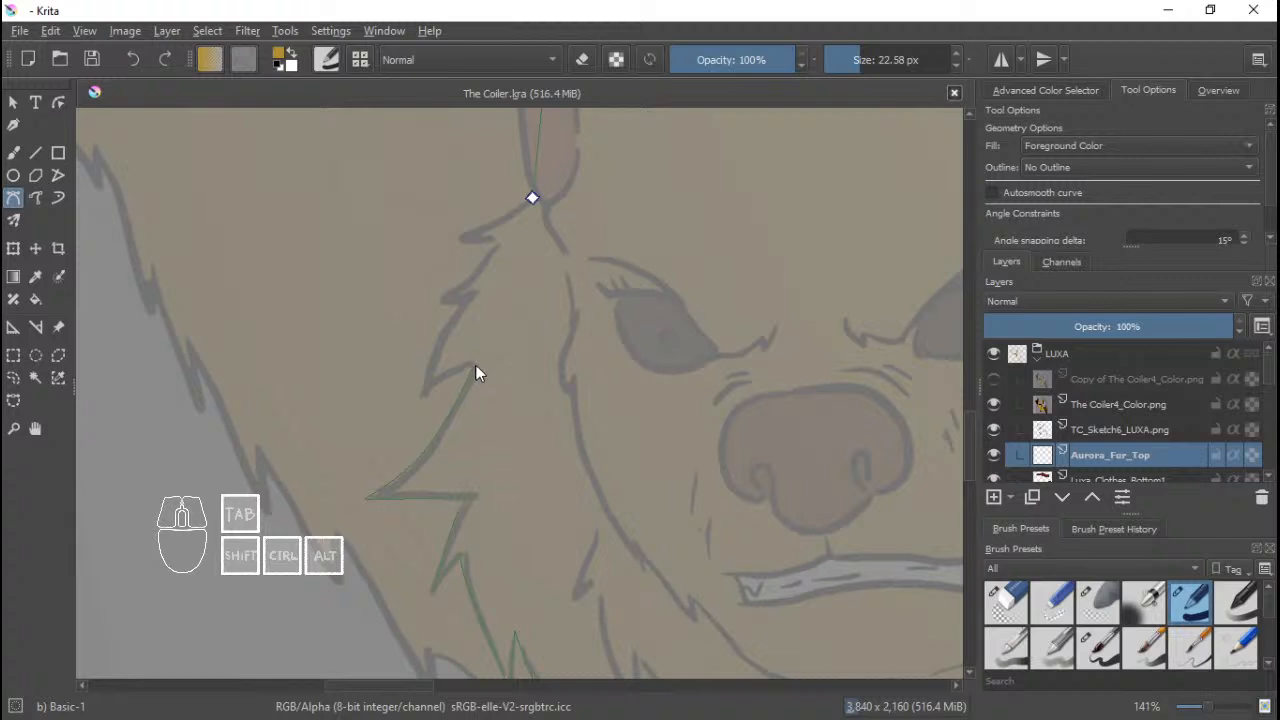
left_click(444, 377)
left_click_drag(427, 388, 462, 375)
left_click(417, 401)
left_click(408, 370)
left_click(462, 370)
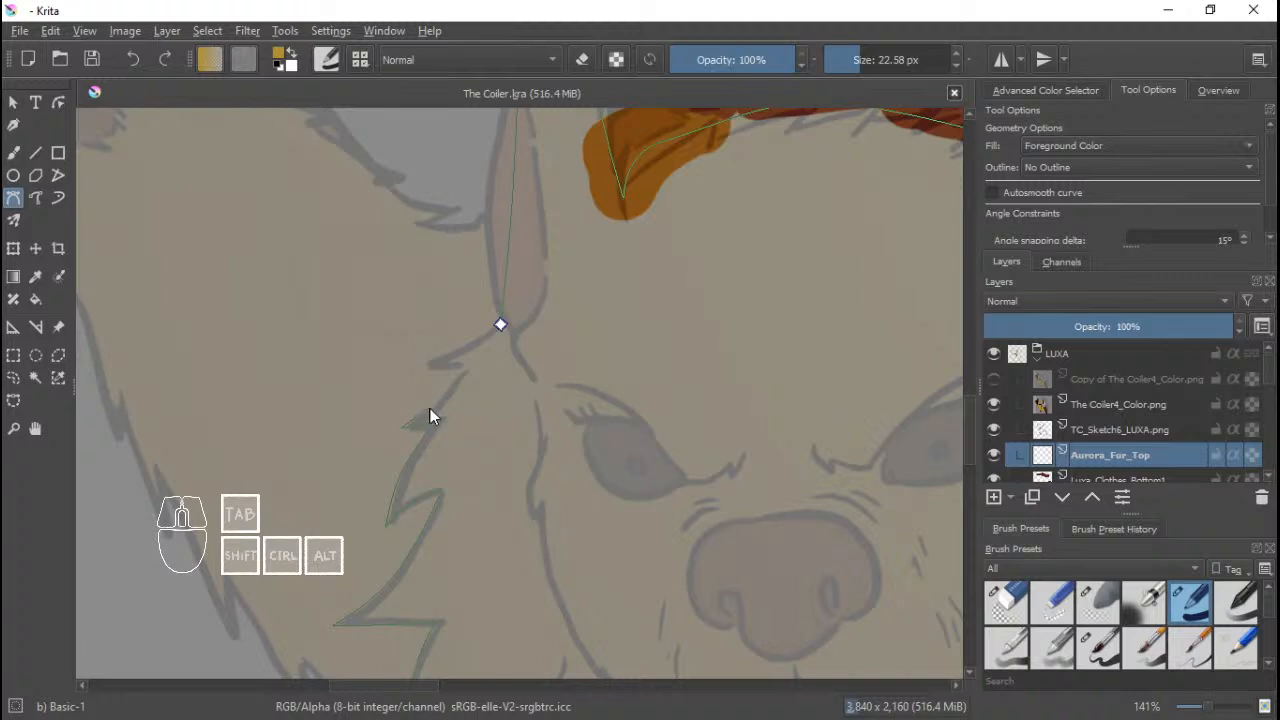
Outline the last tufts below the left ear and close the path at its starting point to fill the head fur yellow.
left_click_drag(430, 416, 450, 386)
left_click(465, 372)
left_click_drag(428, 364, 488, 339)
left_click(500, 327)
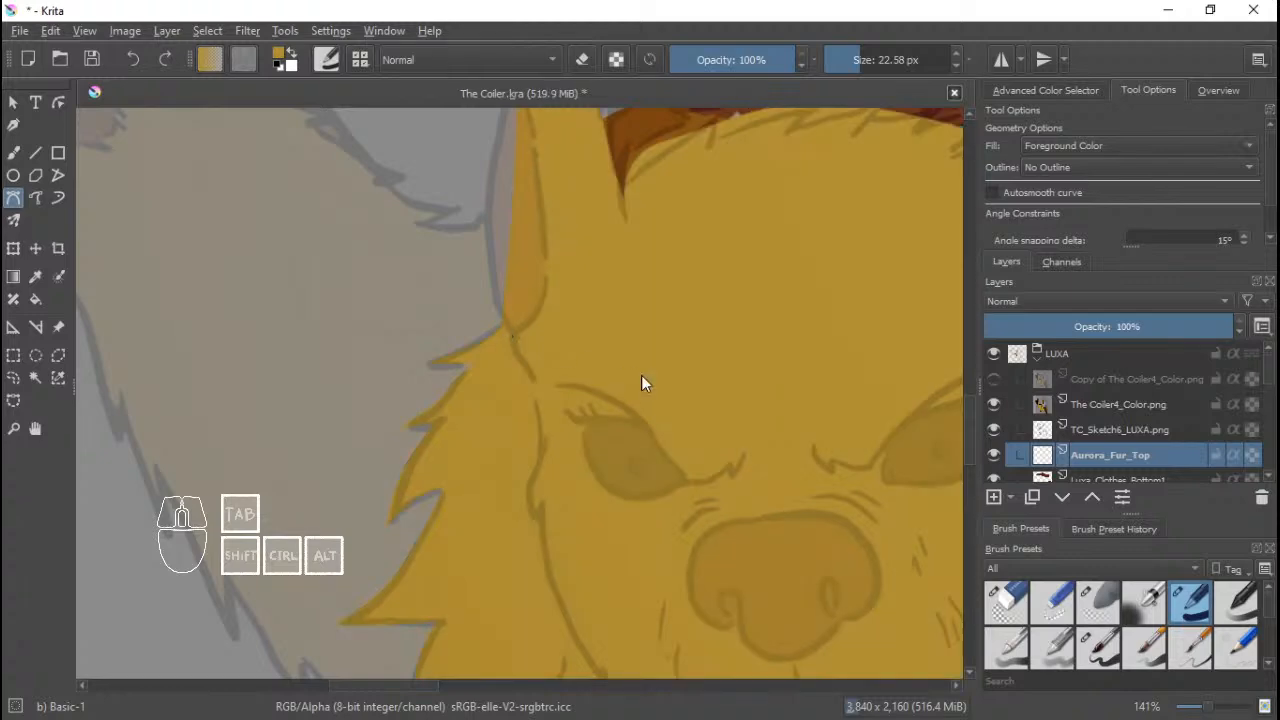
Examine the filled yellow head fur as a whole and against Luxa's clothing.
scroll(680, 372, "down", 3)
scroll(742, 366, "down", 2)
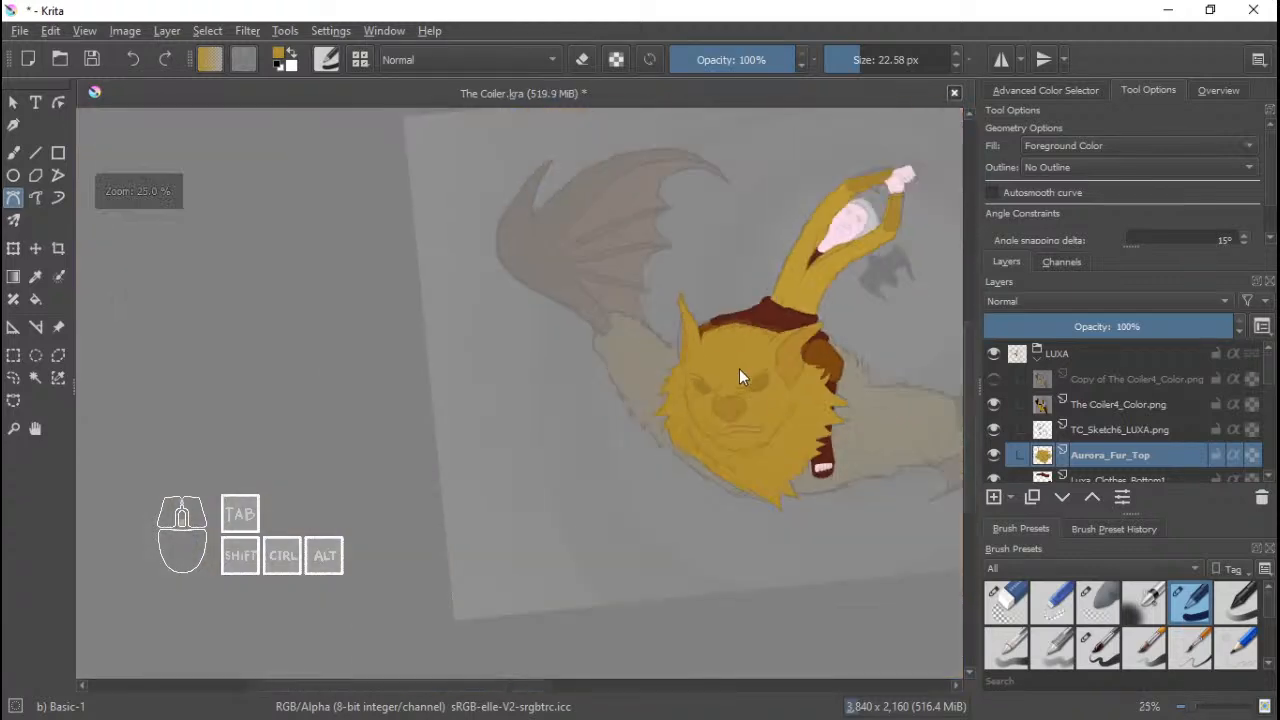
left_click_drag(785, 394, 599, 353)
scroll(658, 387, "up", 1)
scroll(602, 302, "up", 4)
scroll(562, 293, "down", 4)
scroll(605, 350, "up", 1)
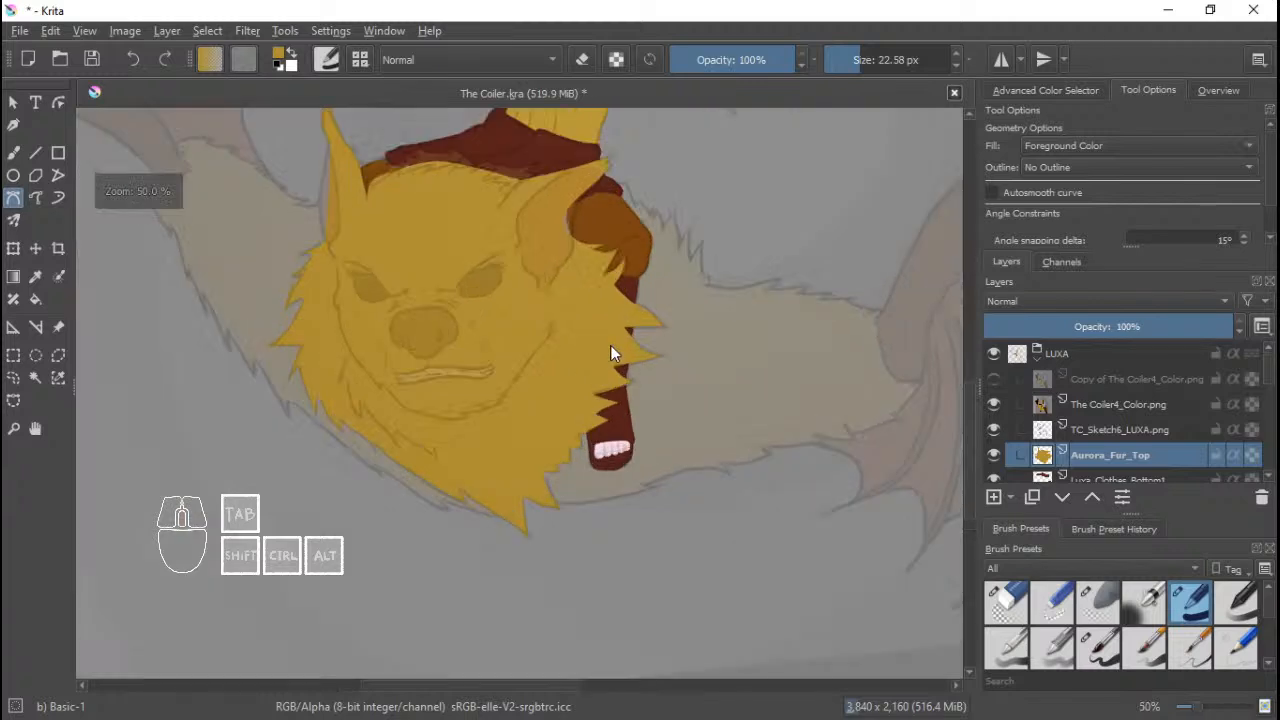
scroll(558, 338, "down", 2)
scroll(553, 339, "up", 2)
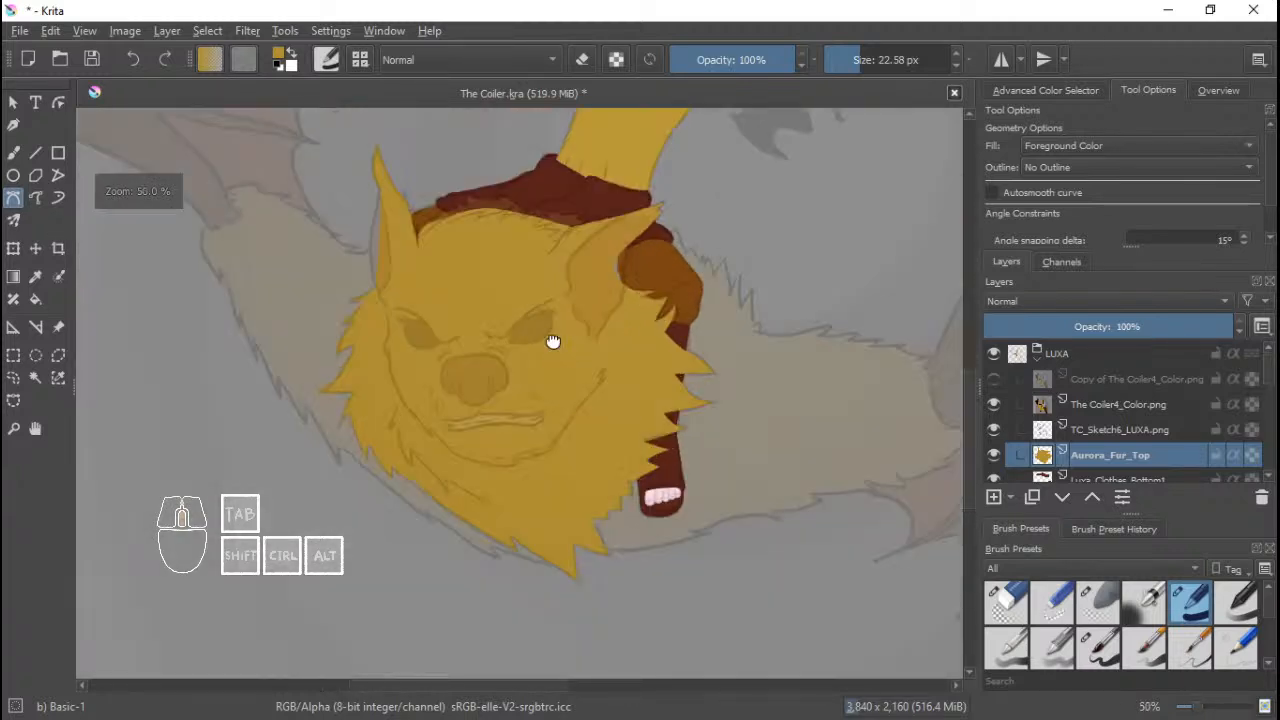
Add a paint layer named Aurora_Fur_Bottom and place it directly beneath Luxa_Clothes_Bottom3.
scroll(1176, 437, "down", 5)
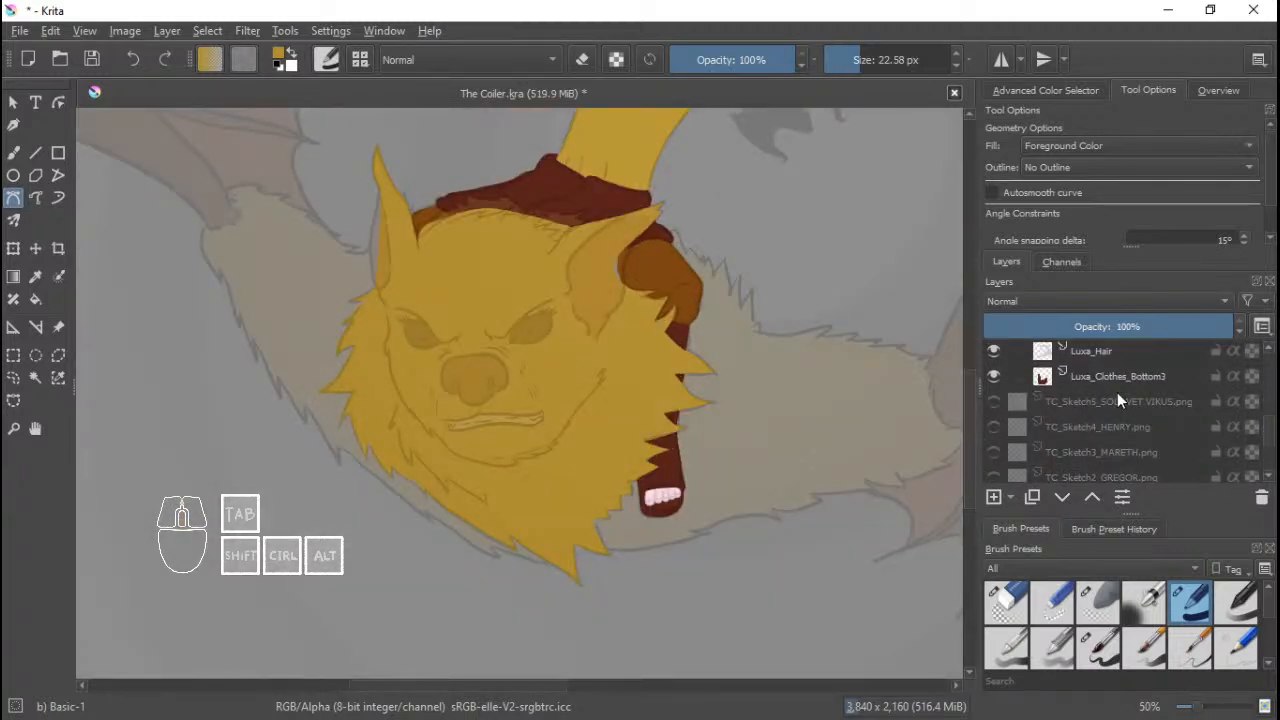
mouse_move(1116, 388)
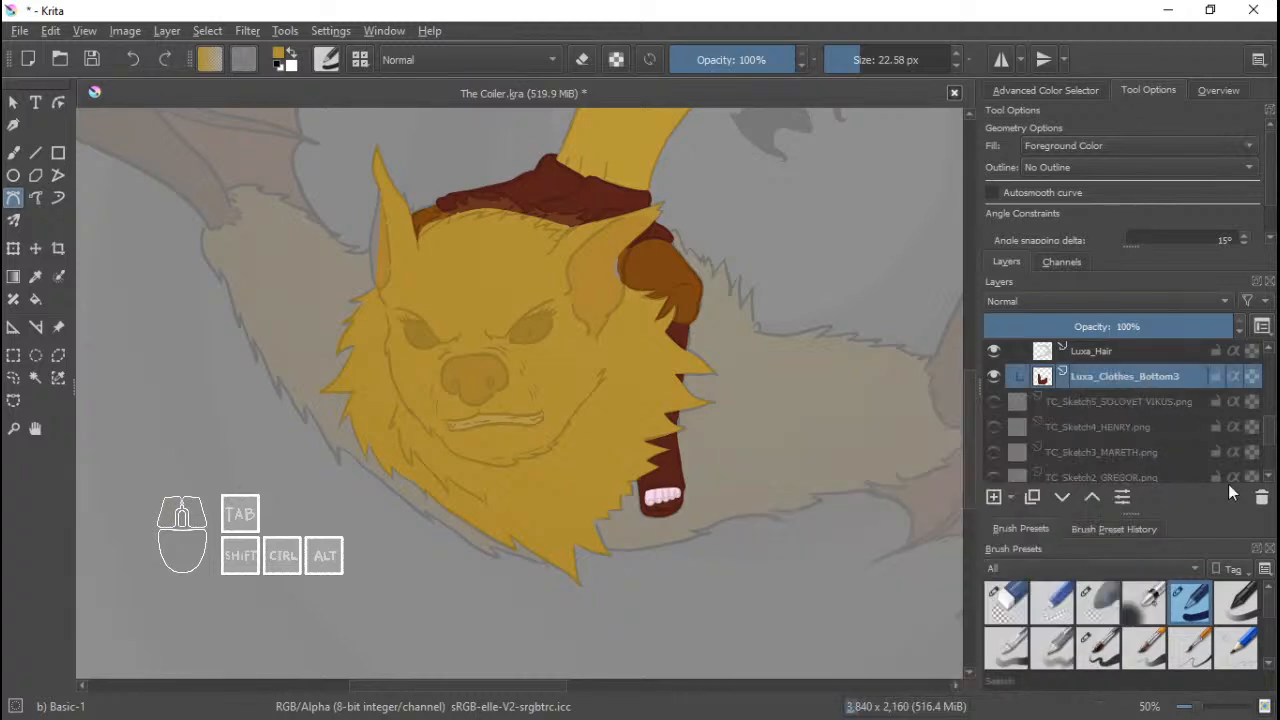
left_click(993, 497)
double_click(1110, 379)
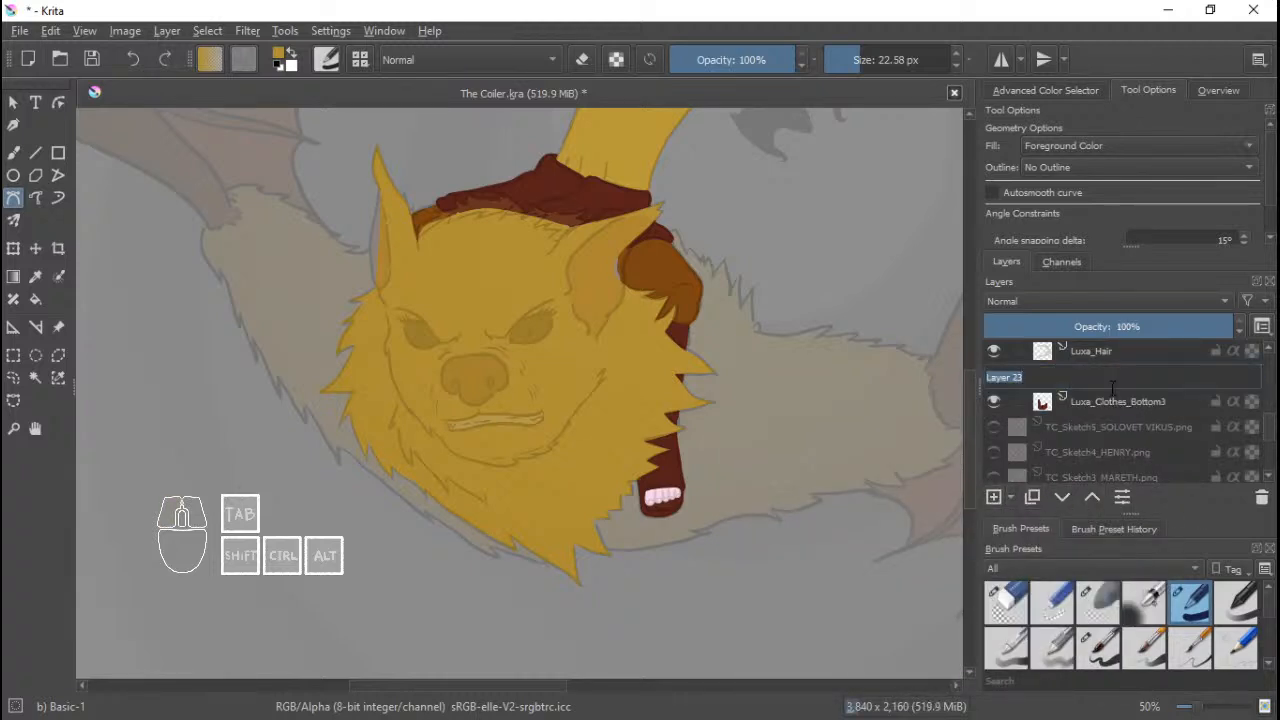
type("Aurora_Fur_Bottom")
key("Return")
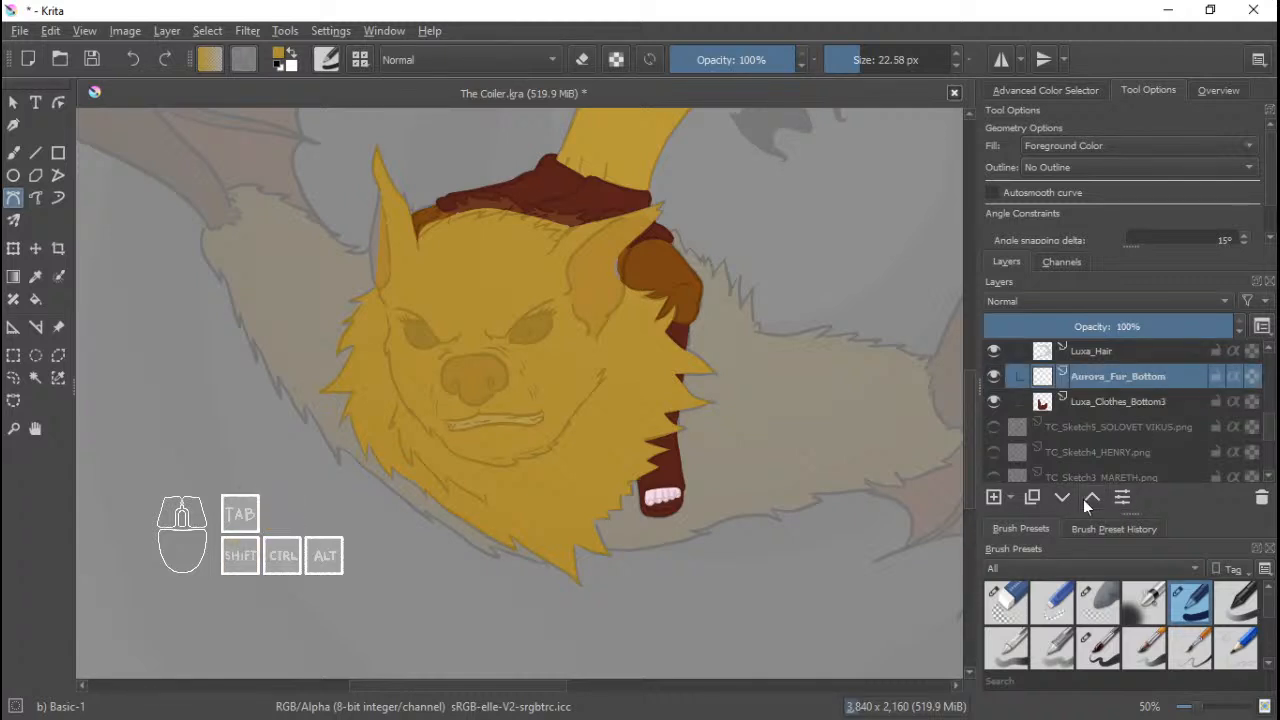
left_click(1064, 497)
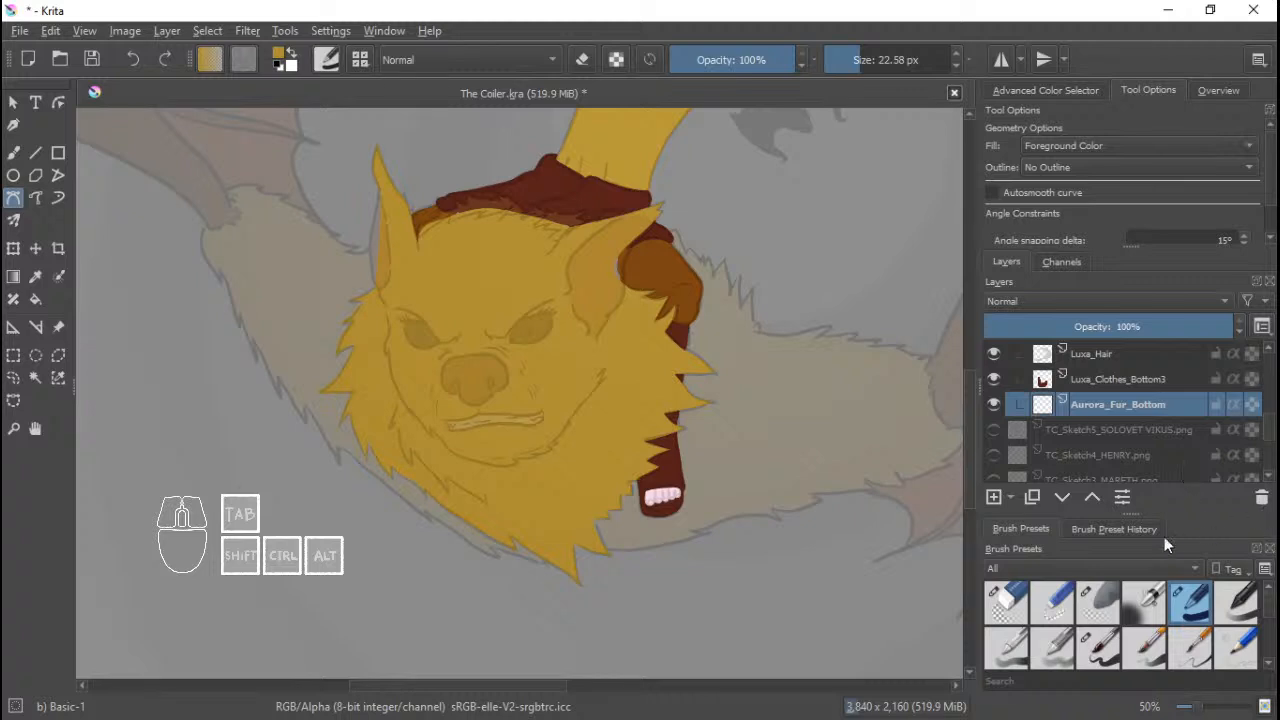
Enlarge the layer list in both directions so more layers fit in it.
left_click_drag(1131, 514, 1131, 553)
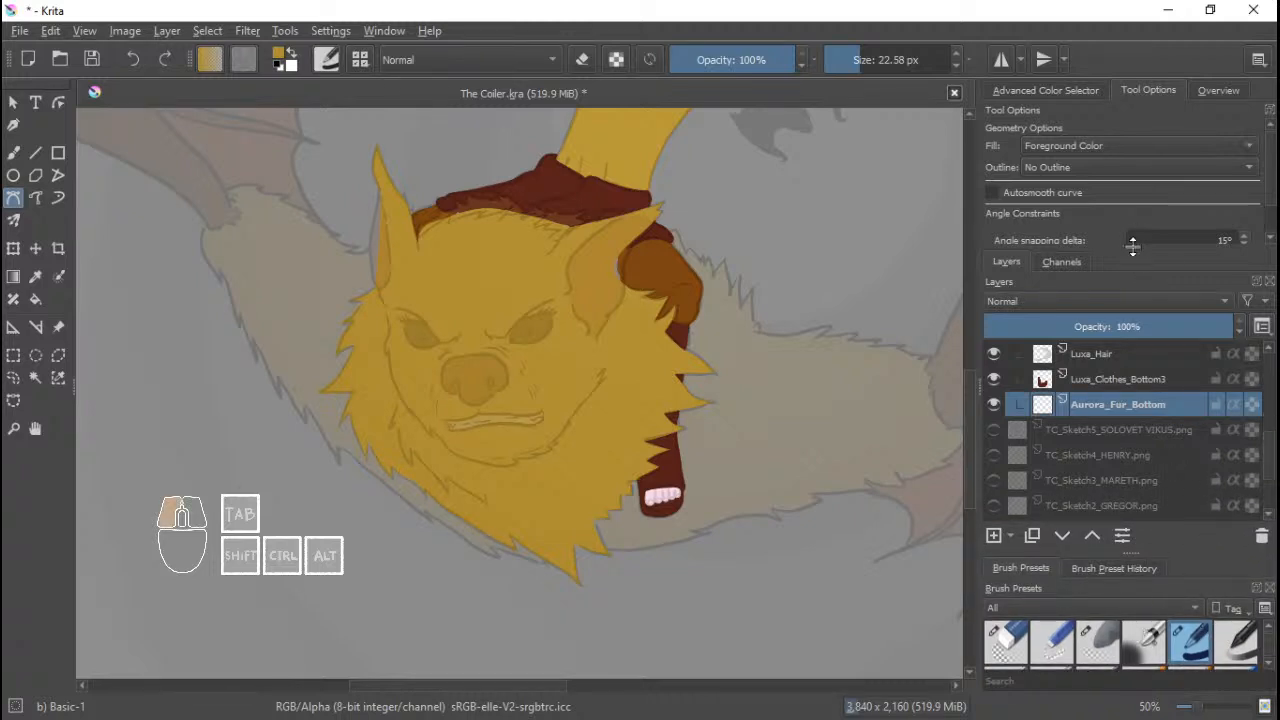
left_click_drag(1135, 254, 1135, 232)
scroll(1150, 378, "up", 3)
scroll(1145, 405, "down", 4)
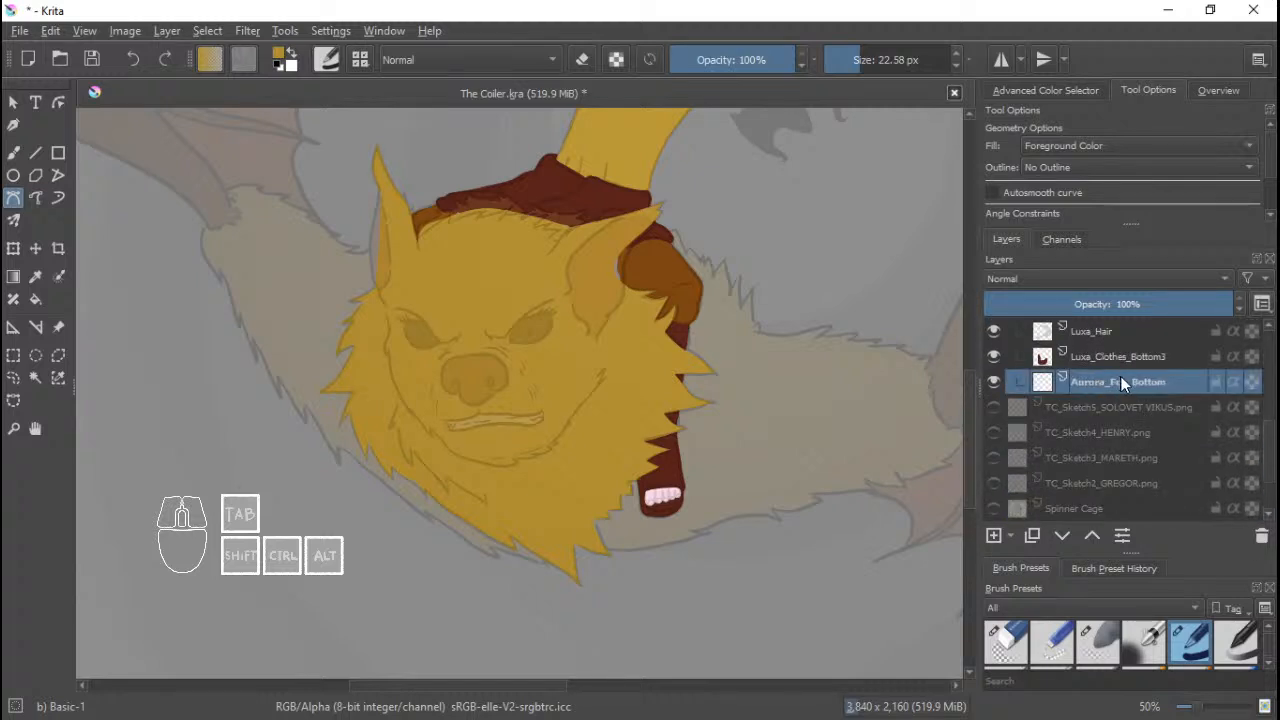
Start a filled path at the left wing joint and trace the first fur tufts along the shoulder's upper edge.
scroll(299, 340, "up", 3)
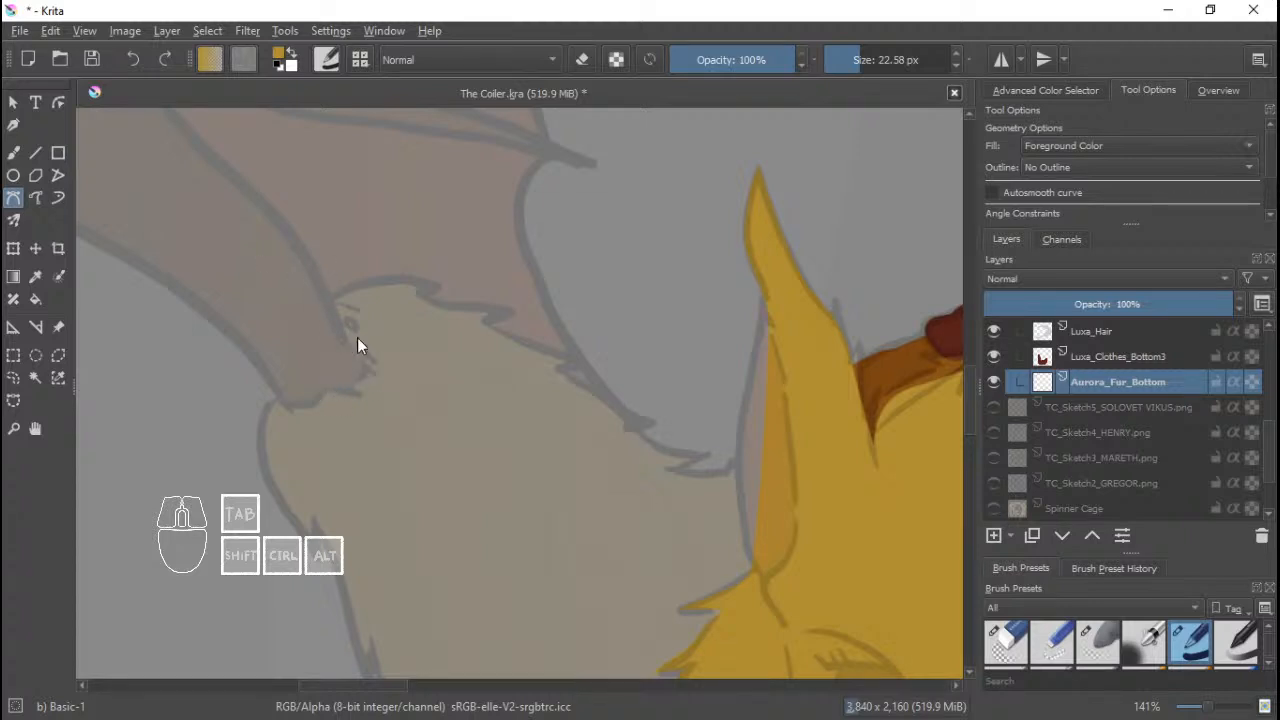
left_click(308, 321)
left_click_drag(369, 281, 500, 306)
left_click(489, 323)
left_click_drag(518, 359, 499, 313)
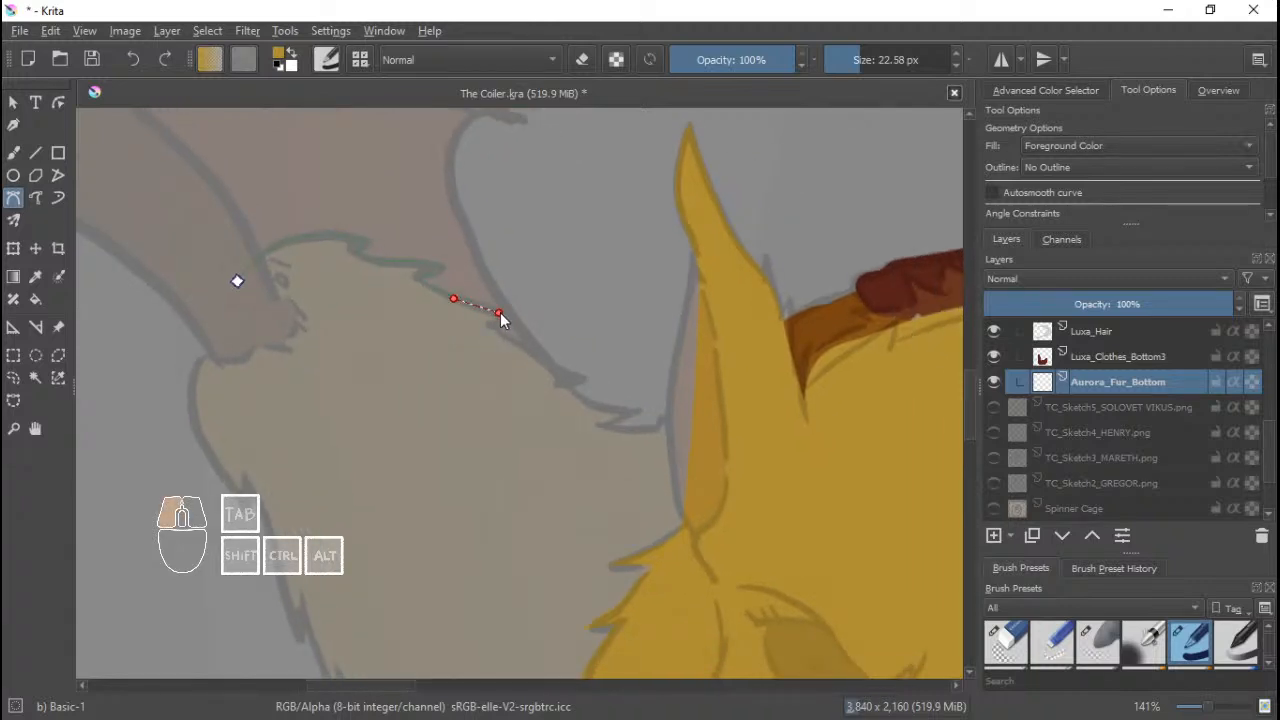
left_click(518, 320)
left_click(489, 325)
Continue the path along the remaining tufts of the left shoulder's upper edge to the bat's left ear.
left_click_drag(532, 353, 556, 363)
left_click(588, 378)
left_click(567, 383)
left_click_drag(585, 415, 587, 368)
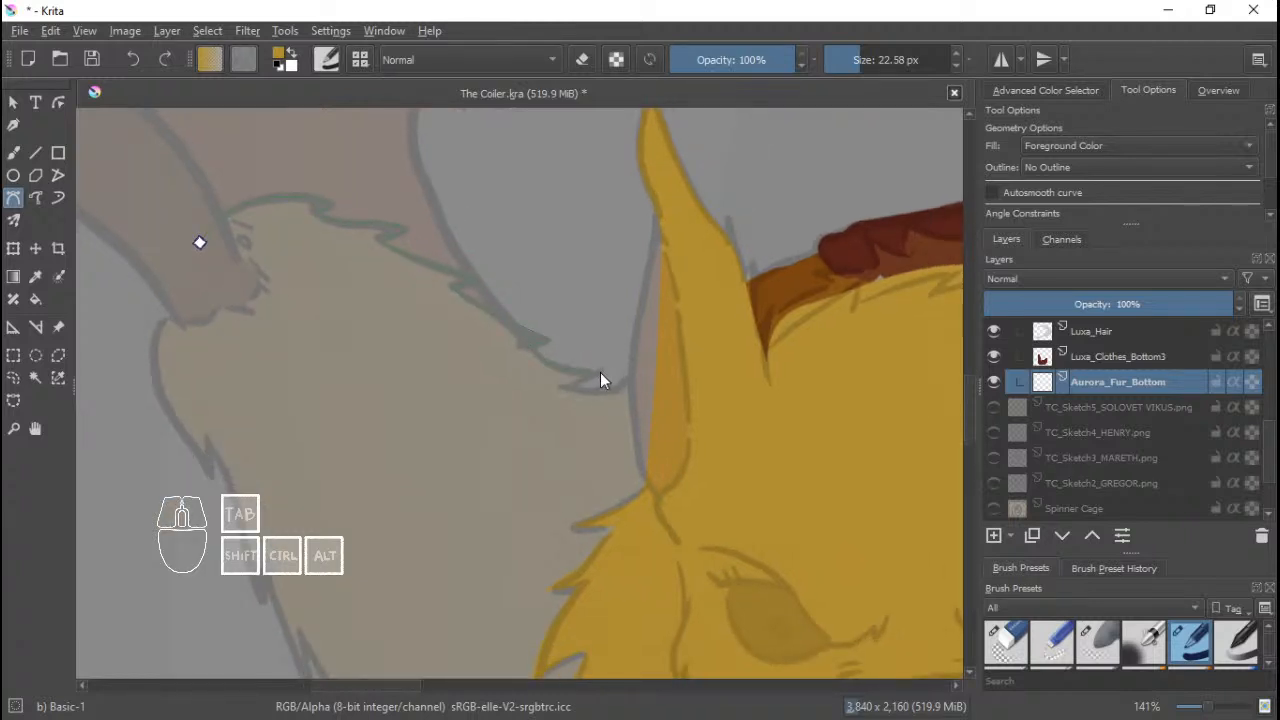
left_click(596, 381)
left_click(626, 387)
left_click_drag(767, 370, 622, 300)
right_click(550, 358)
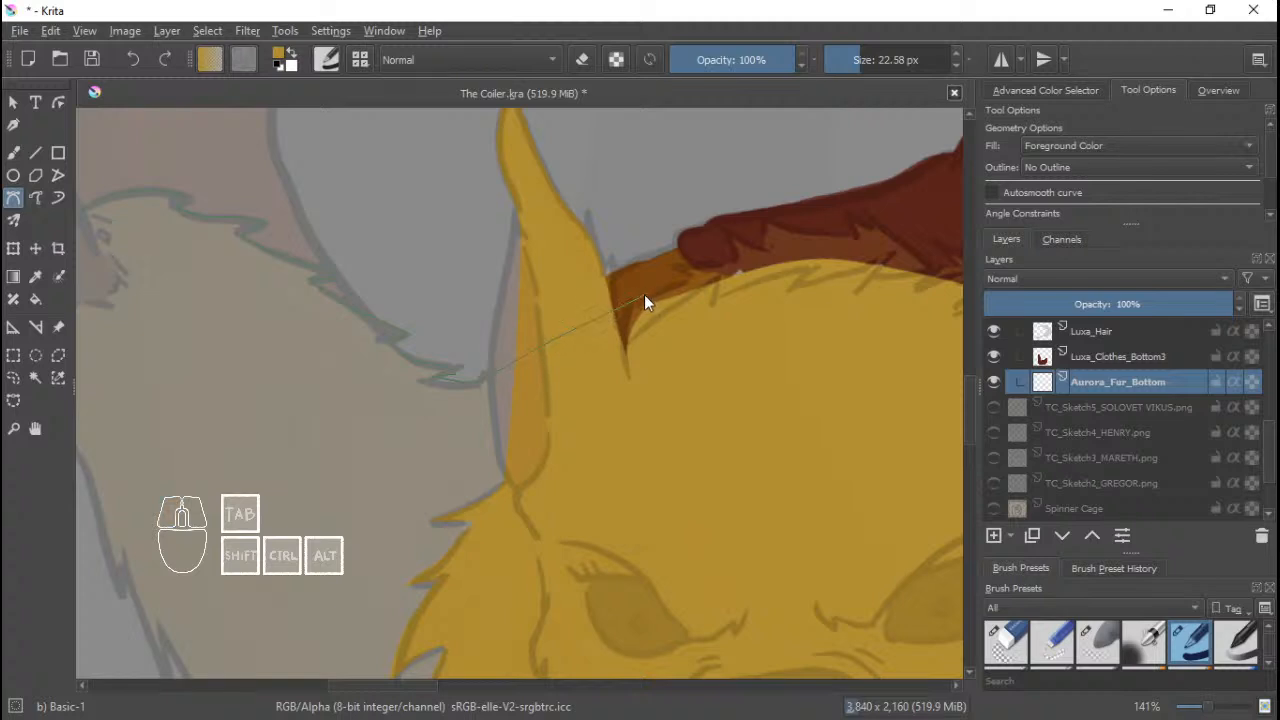
Carry the path in a smooth curve behind the bat's head and Luxa's clothing to the back fur beyond her knee.
left_click_drag(746, 313, 580, 336)
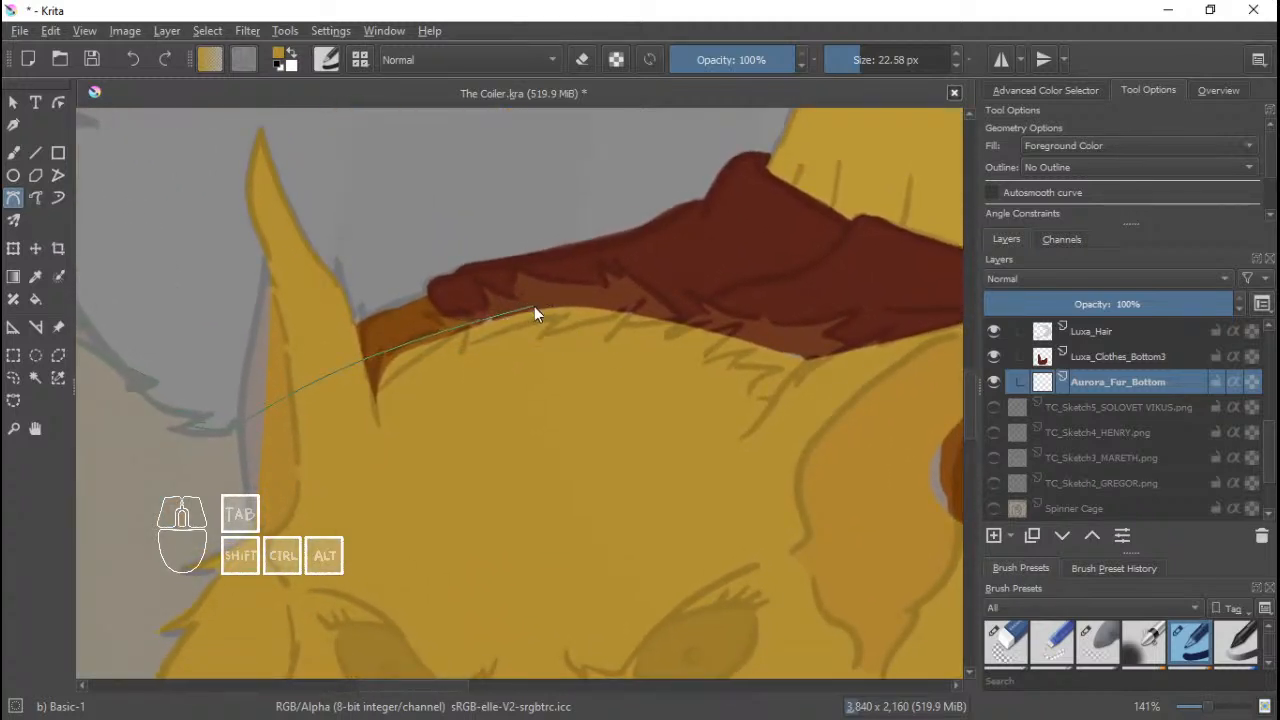
left_click_drag(577, 299, 666, 295)
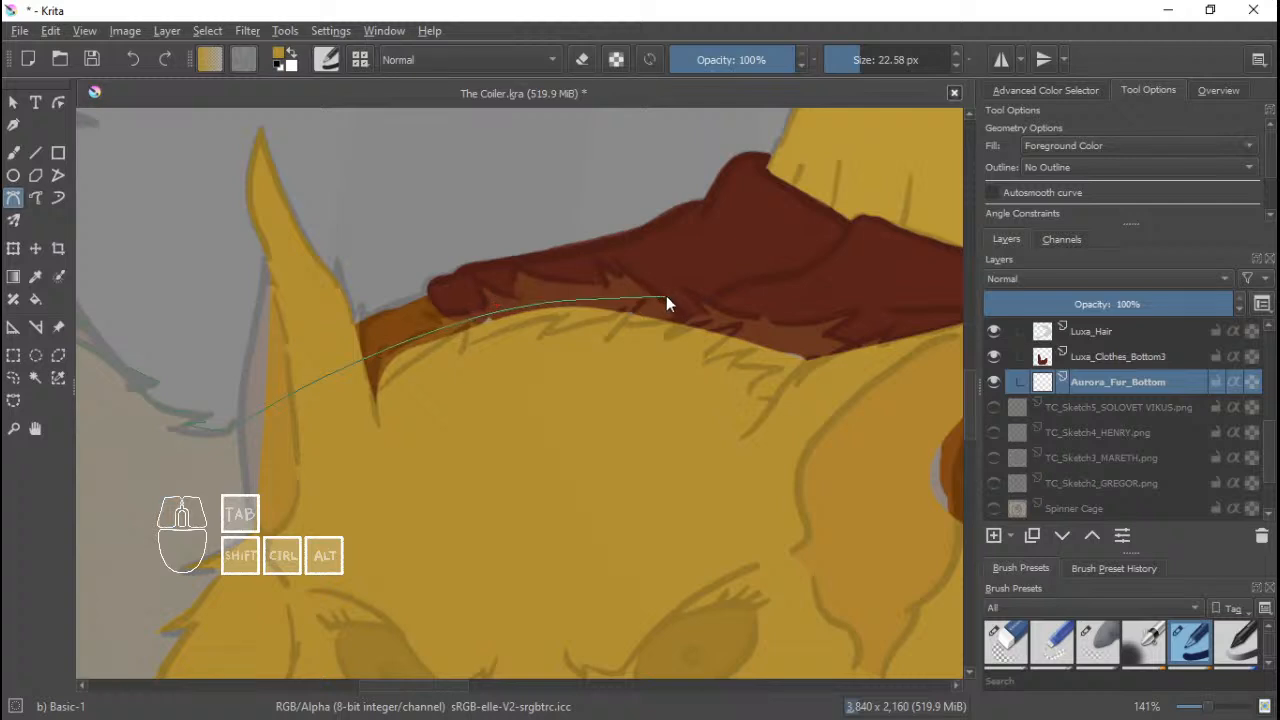
left_click_drag(876, 322, 665, 323)
left_click_drag(670, 326, 738, 350)
left_click_drag(791, 380, 707, 323)
left_click_drag(780, 417, 726, 431)
left_click_drag(637, 337, 668, 366)
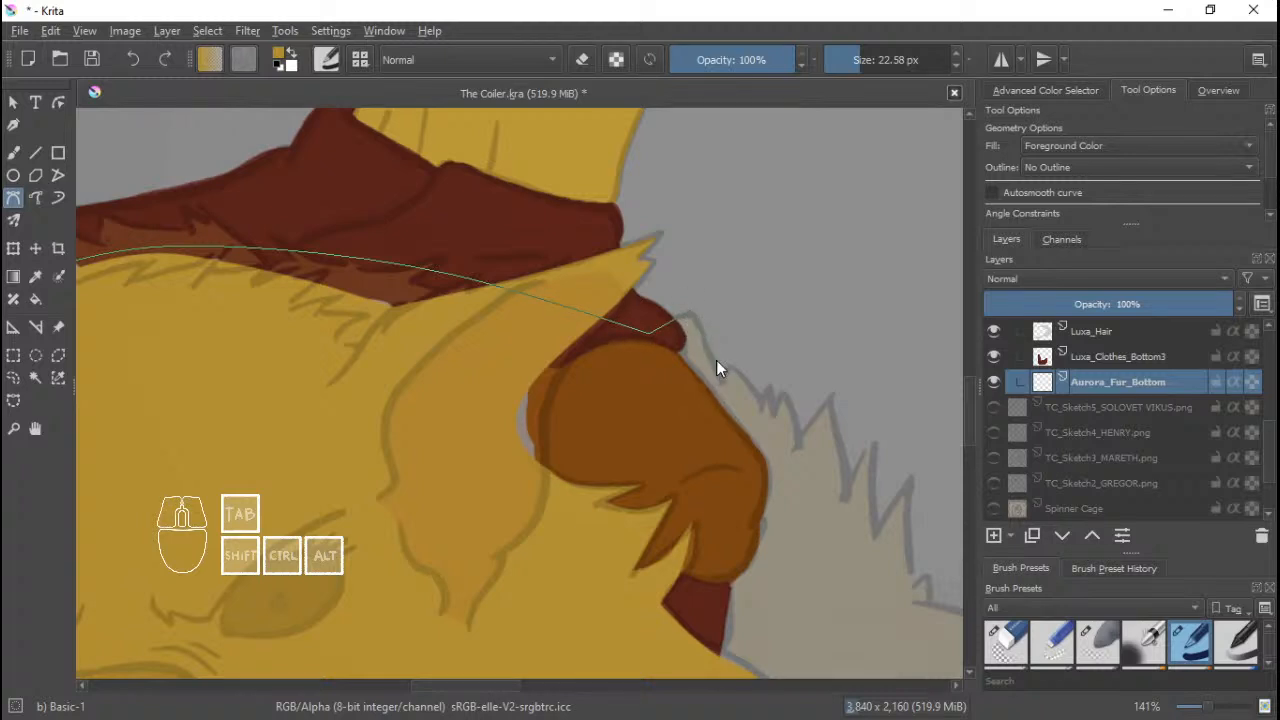
Trace the tall, spiky fur tufts on the bat's back beside Luxa's knee.
left_click_drag(730, 368, 687, 351)
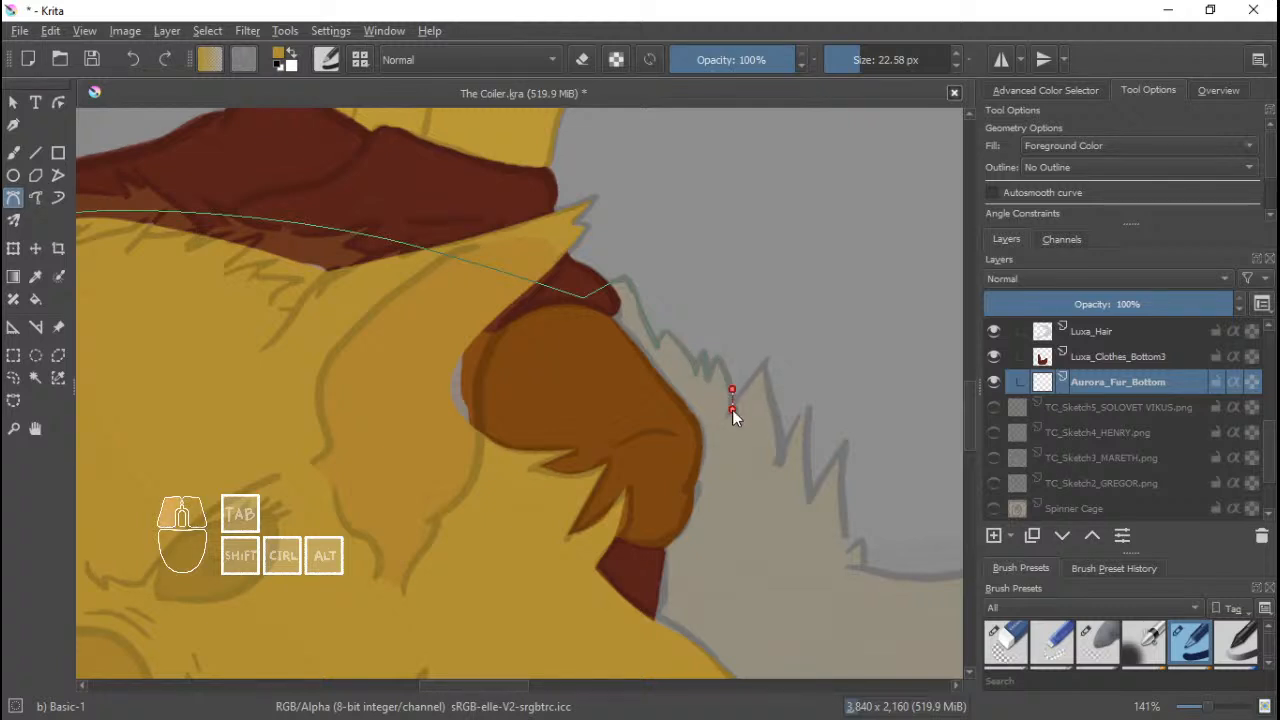
left_click_drag(769, 394, 692, 372)
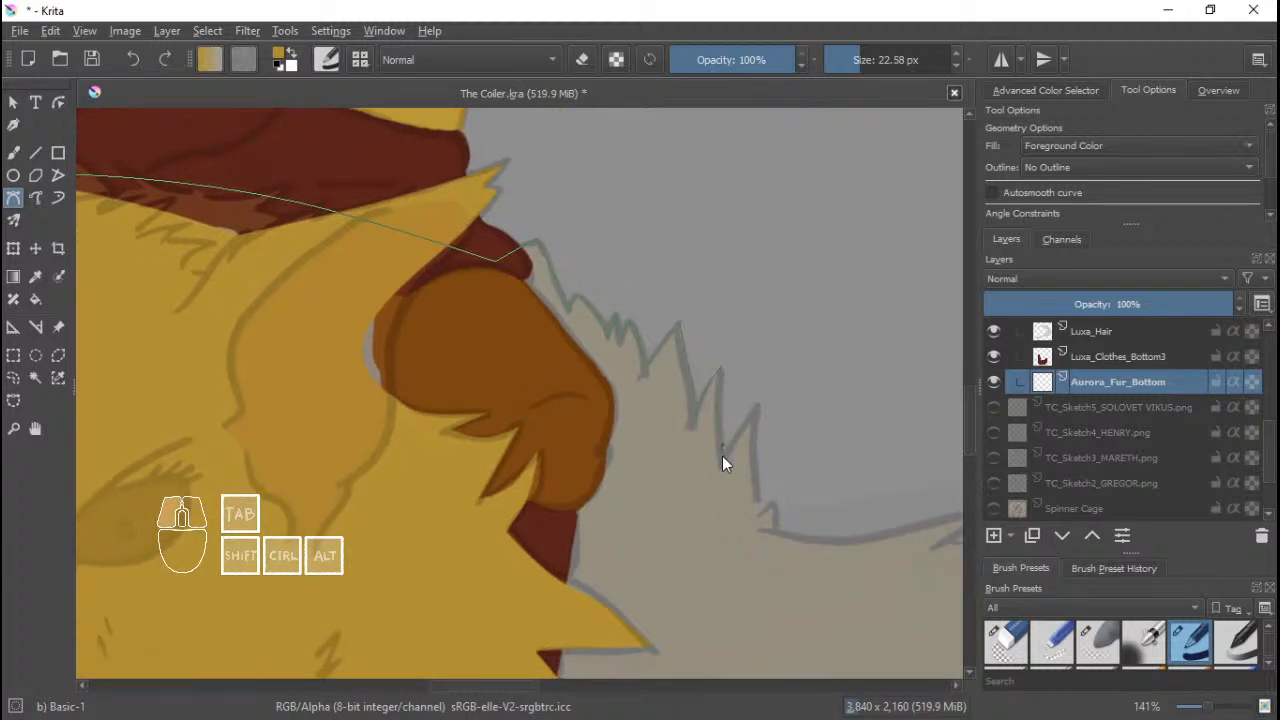
left_click_drag(754, 414, 698, 398)
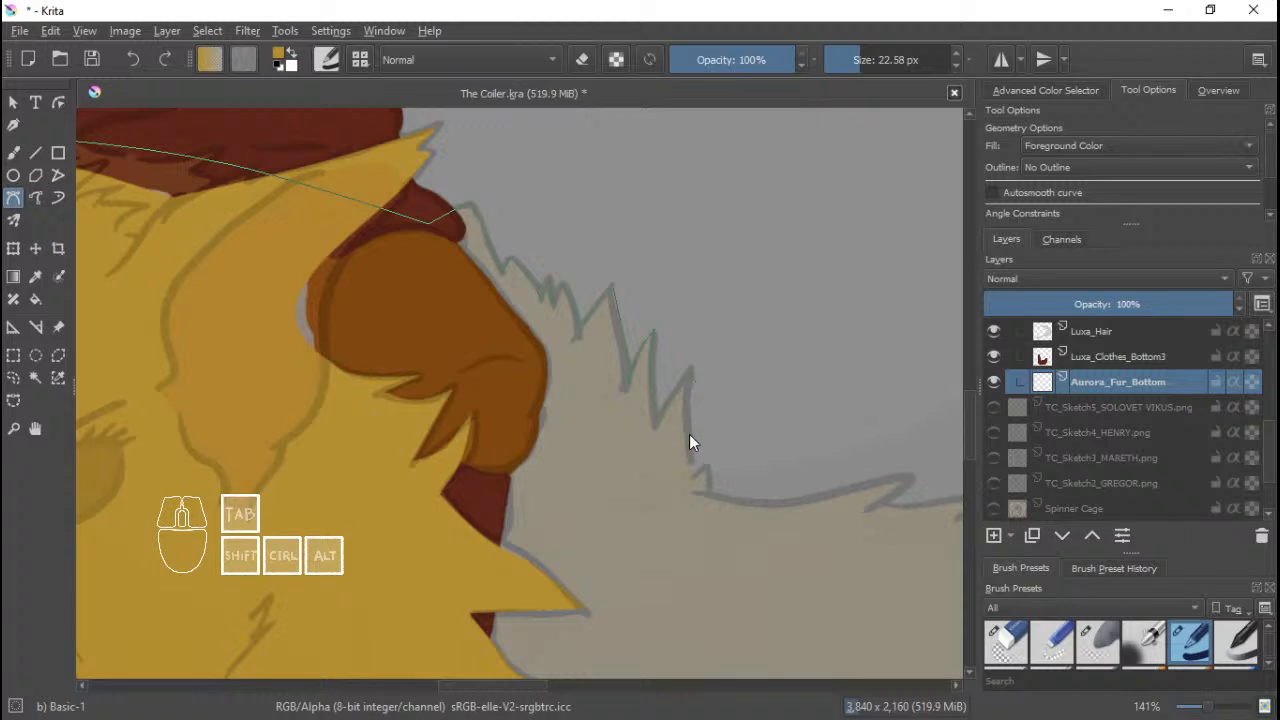
left_click(708, 463)
left_click(711, 491)
left_click_drag(698, 440, 638, 407)
left_click_drag(728, 463, 776, 457)
Outline the shallow tufts along the right shoulder's upper edge as far as the wing.
left_click_drag(760, 413, 611, 398)
left_click(707, 424)
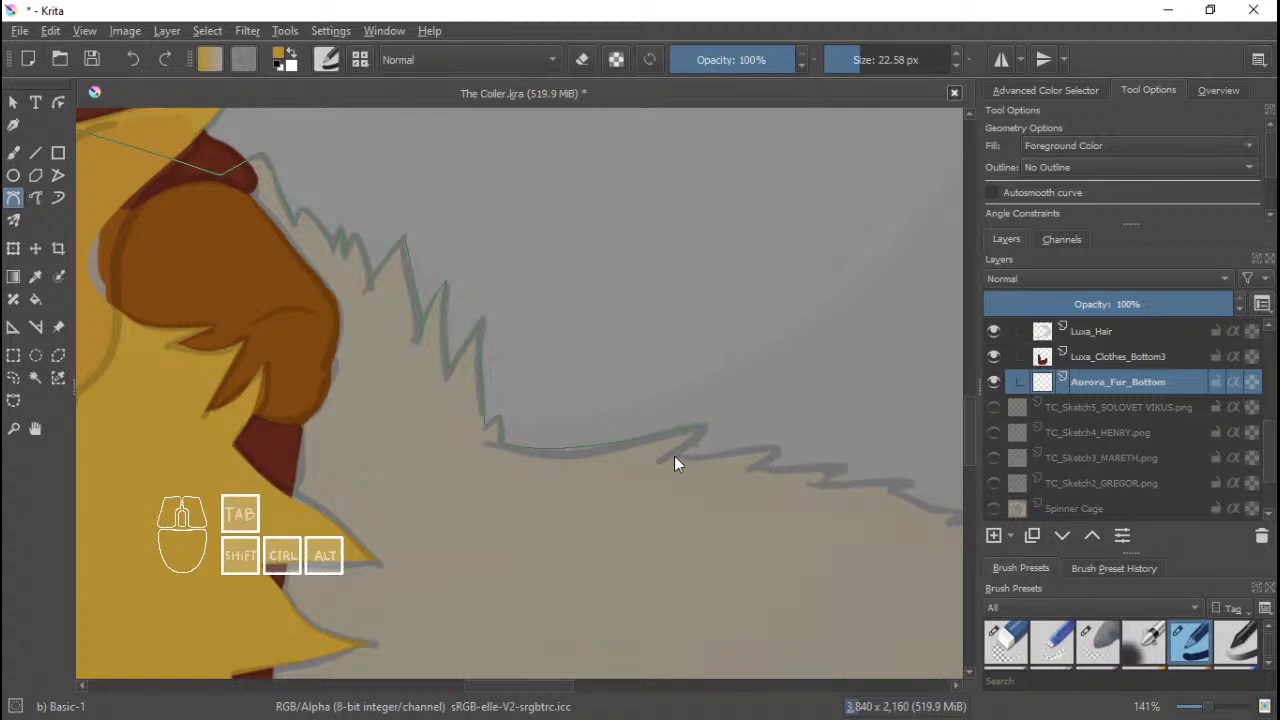
left_click(674, 456)
mouse_move(691, 438)
left_mouse_down()
mouse_move(570, 415)
mouse_move(656, 424)
mouse_move(720, 448)
mouse_move(688, 453)
mouse_move(742, 461)
mouse_move(702, 428)
left_mouse_up()
left_click(659, 428)
left_click(635, 449)
left_click(677, 432)
left_click(640, 455)
left_click(742, 450)
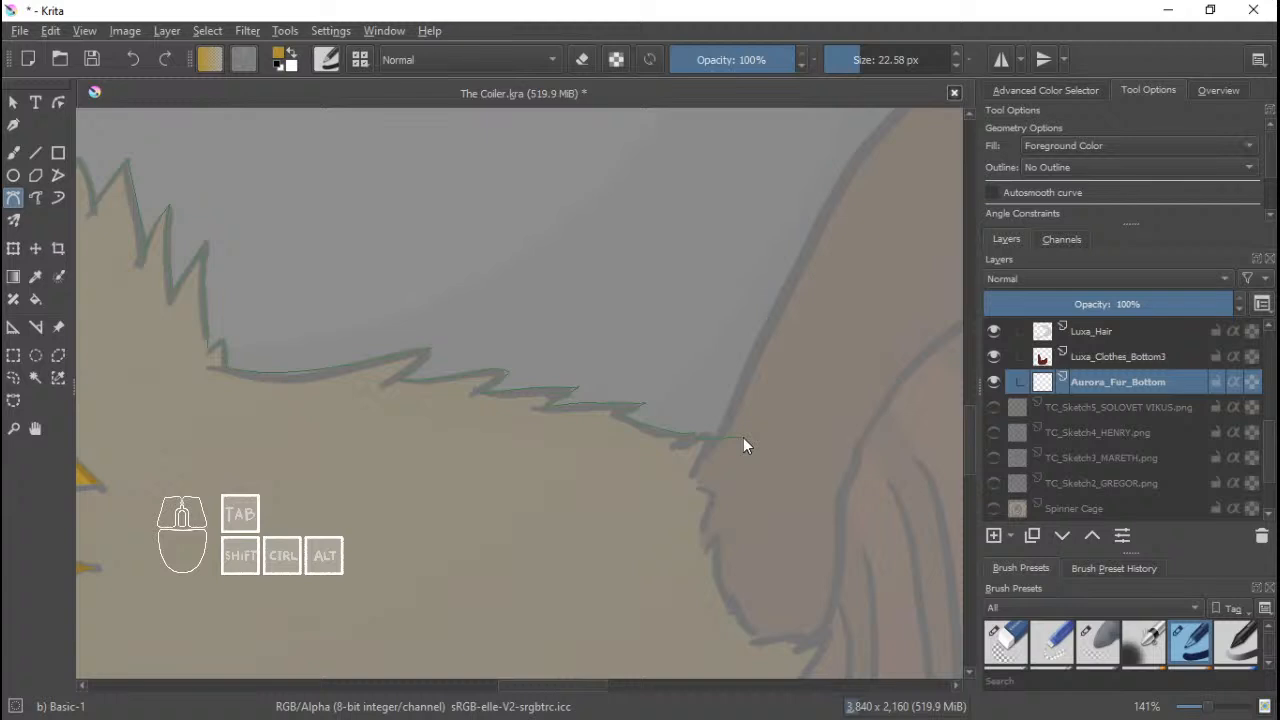
Curve the path around the right wing joint and trace the tufts along the shoulder's underside.
left_click_drag(755, 438, 769, 391)
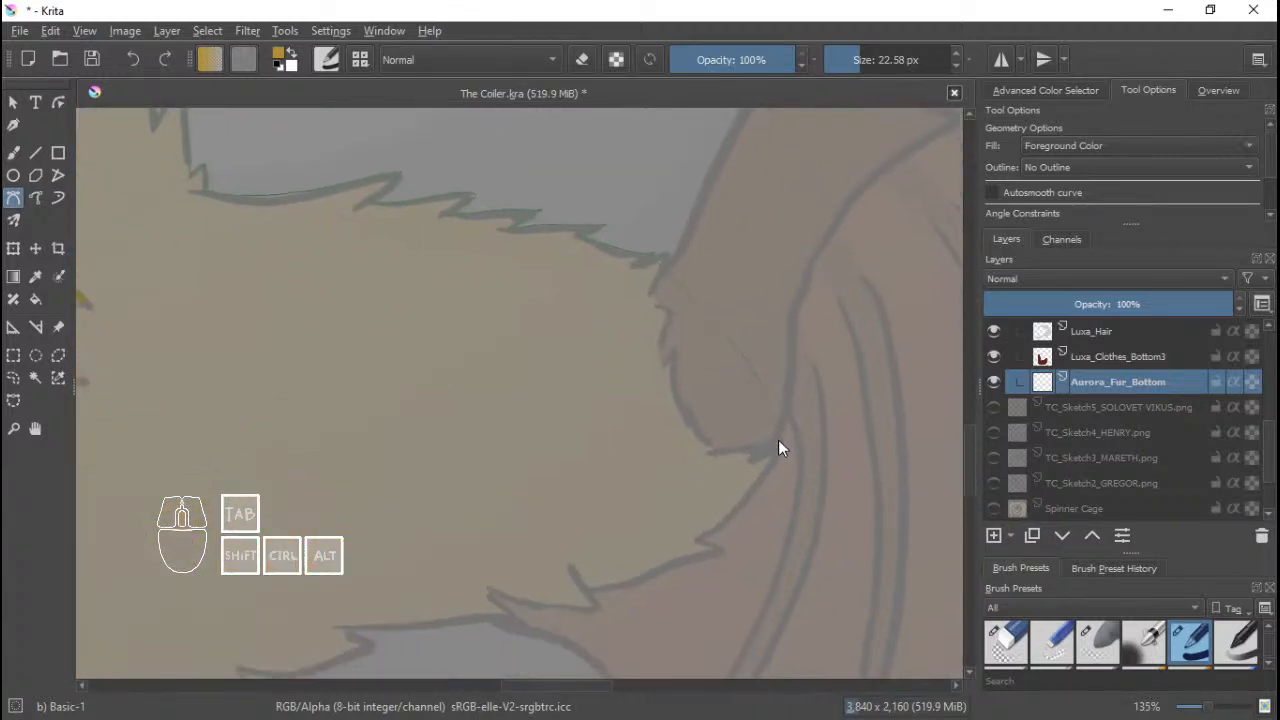
left_click_drag(777, 443, 709, 453)
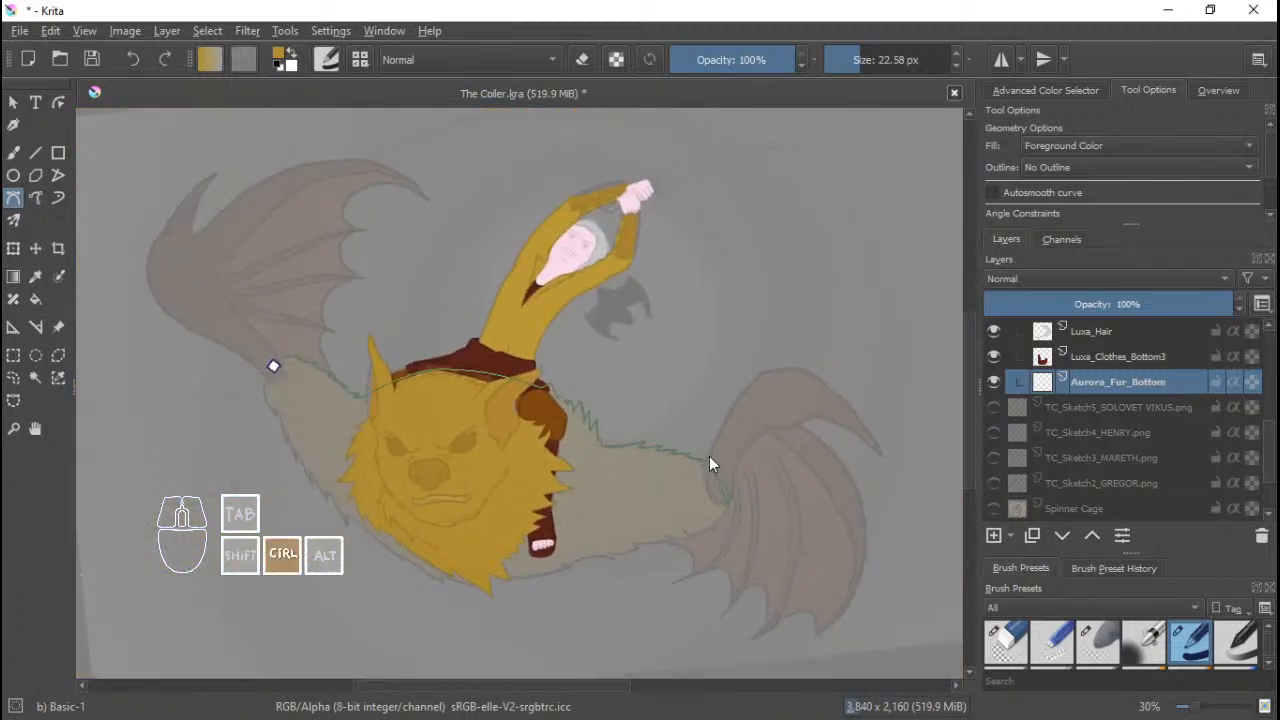
left_click_drag(723, 511, 734, 367)
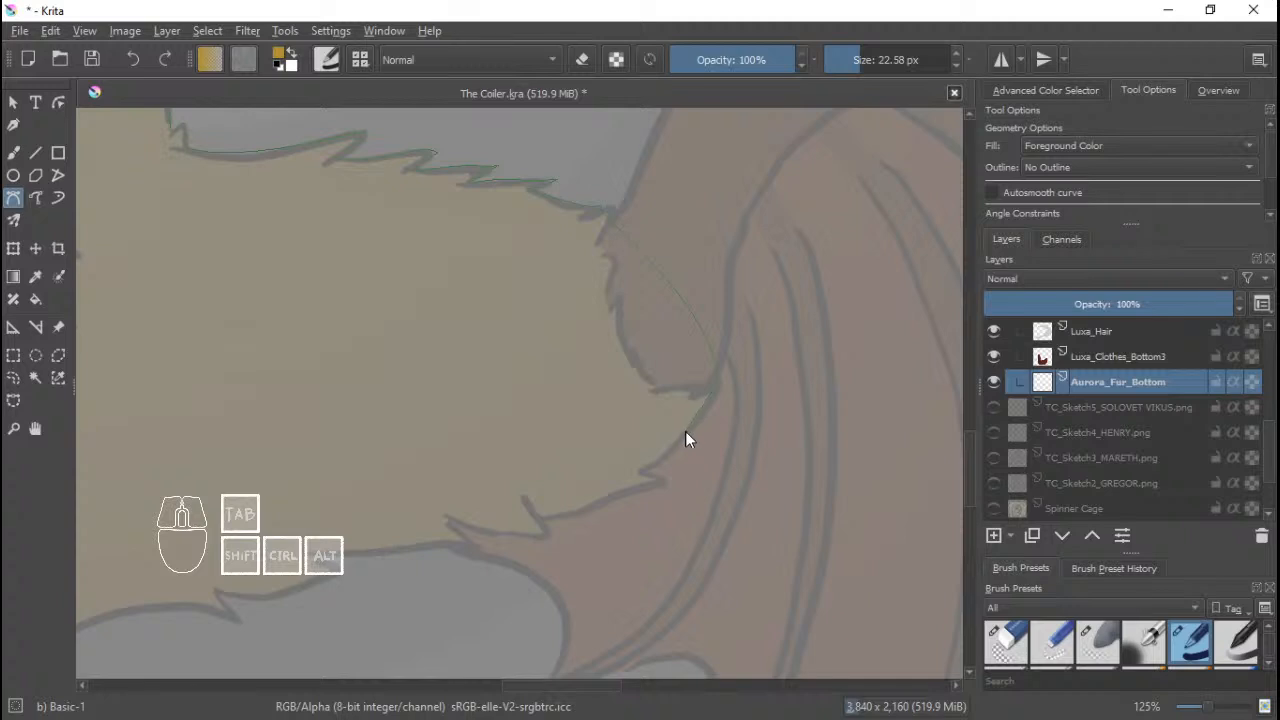
left_click_drag(685, 431, 654, 525)
left_click(663, 483)
left_click(619, 523)
left_click_drag(655, 524, 686, 511)
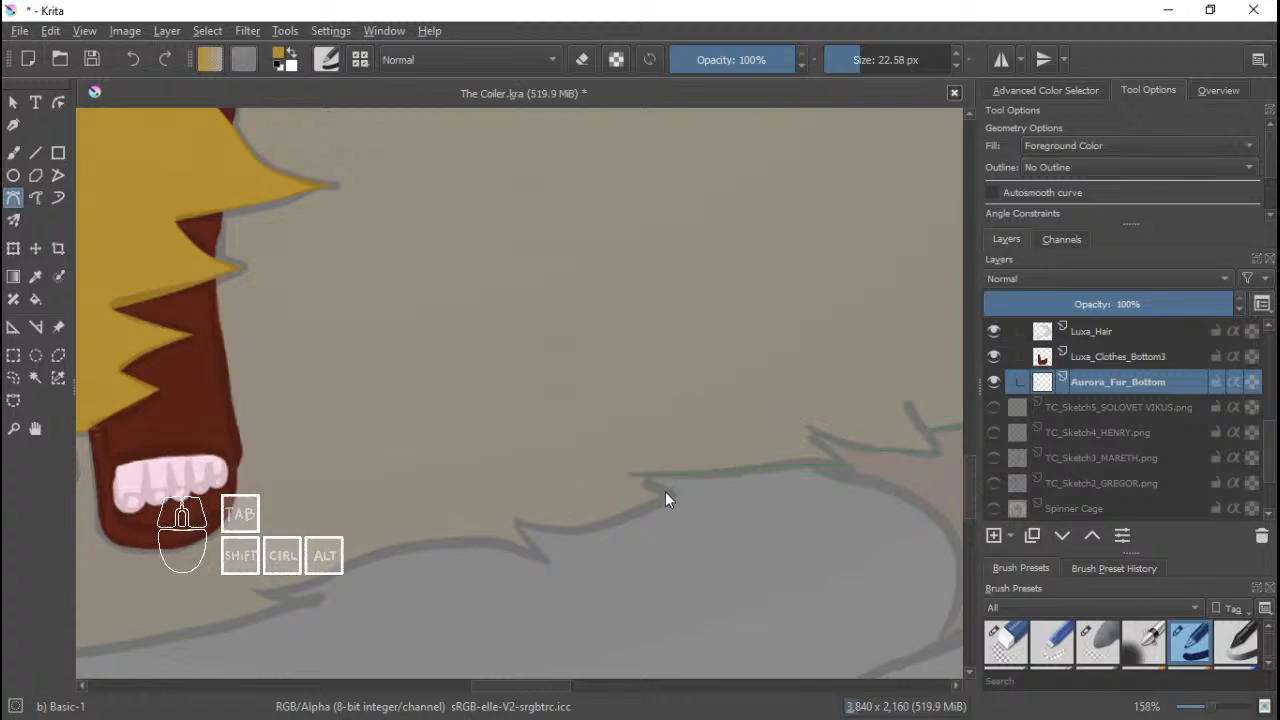
Follow the body's lower fur edge from the right shoulder past Luxa's foot toward the mane.
left_click(671, 494)
left_click_drag(601, 528, 559, 533)
left_click(543, 554)
left_click_drag(529, 540, 649, 540)
right_click(512, 563)
left_click_drag(536, 572, 659, 535)
left_click_drag(562, 549, 493, 557)
Run the path behind the mane's lowest spikes and continue up the body's lower left edge.
left_click_drag(404, 531, 502, 520)
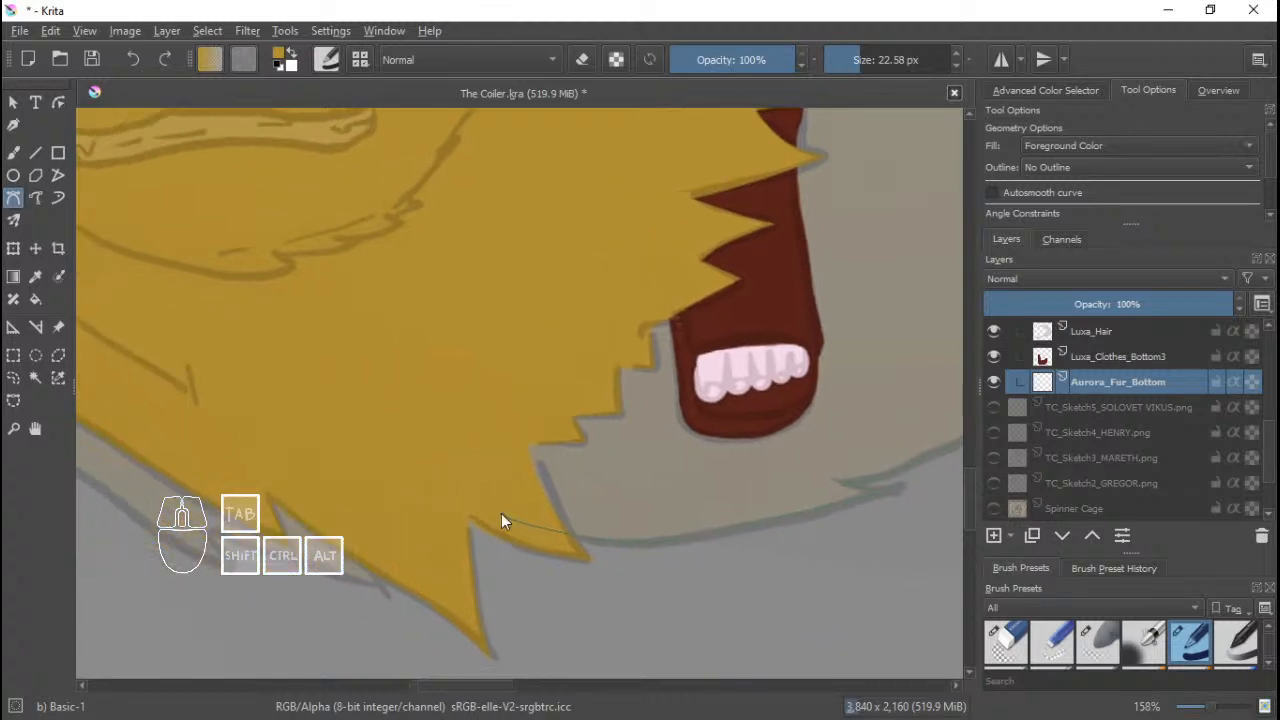
left_click(359, 524)
left_click_drag(381, 577, 487, 606)
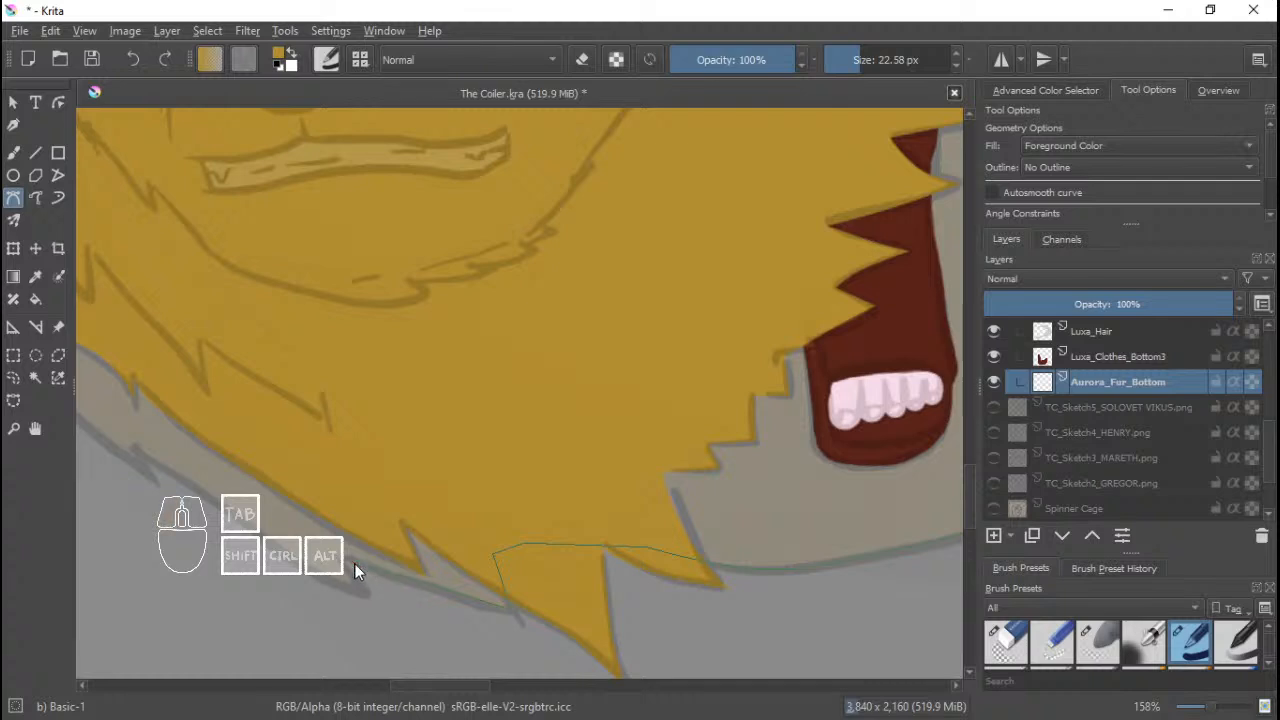
left_click_drag(343, 580, 505, 617)
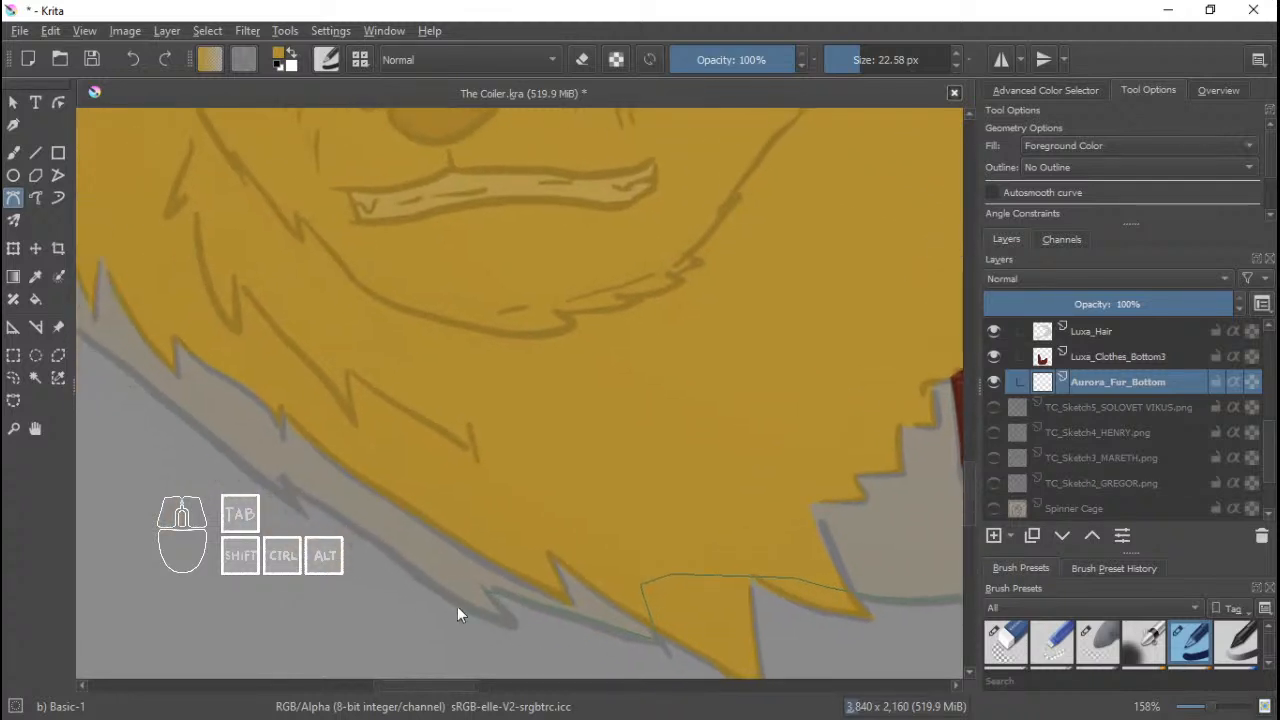
left_click_drag(410, 567, 542, 604)
left_click_drag(401, 502, 470, 532)
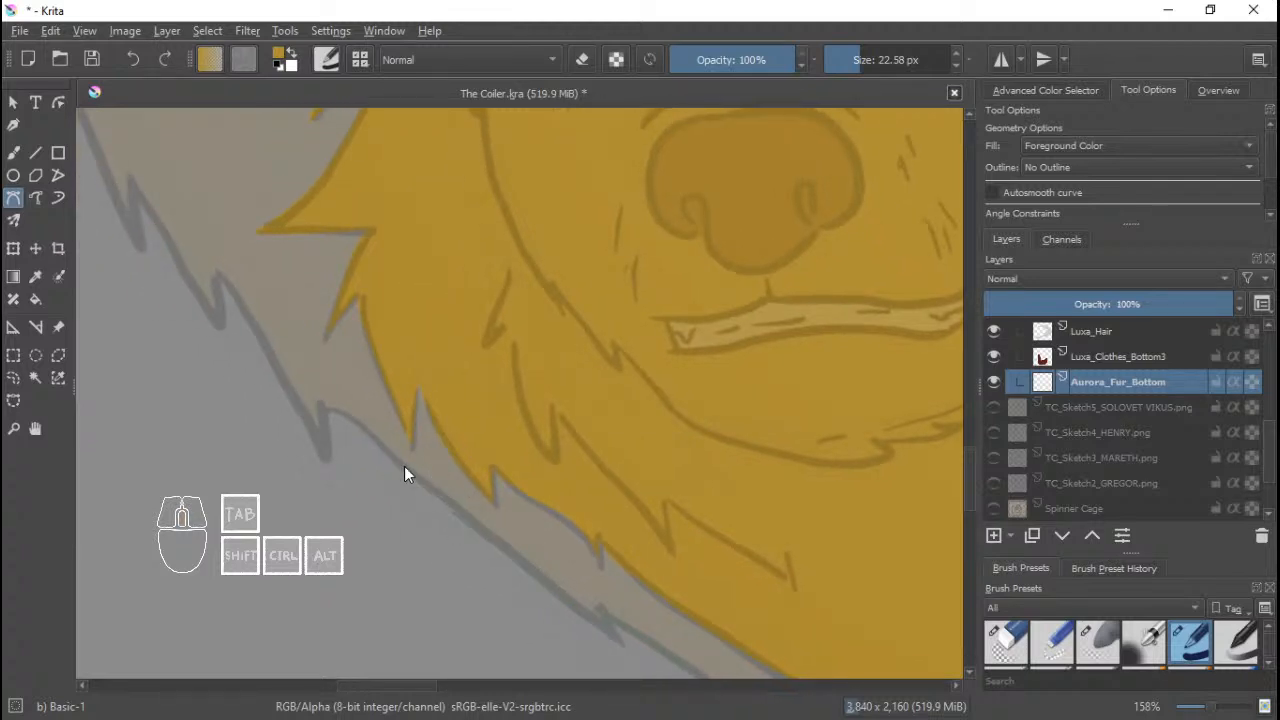
left_click_drag(448, 500, 374, 444)
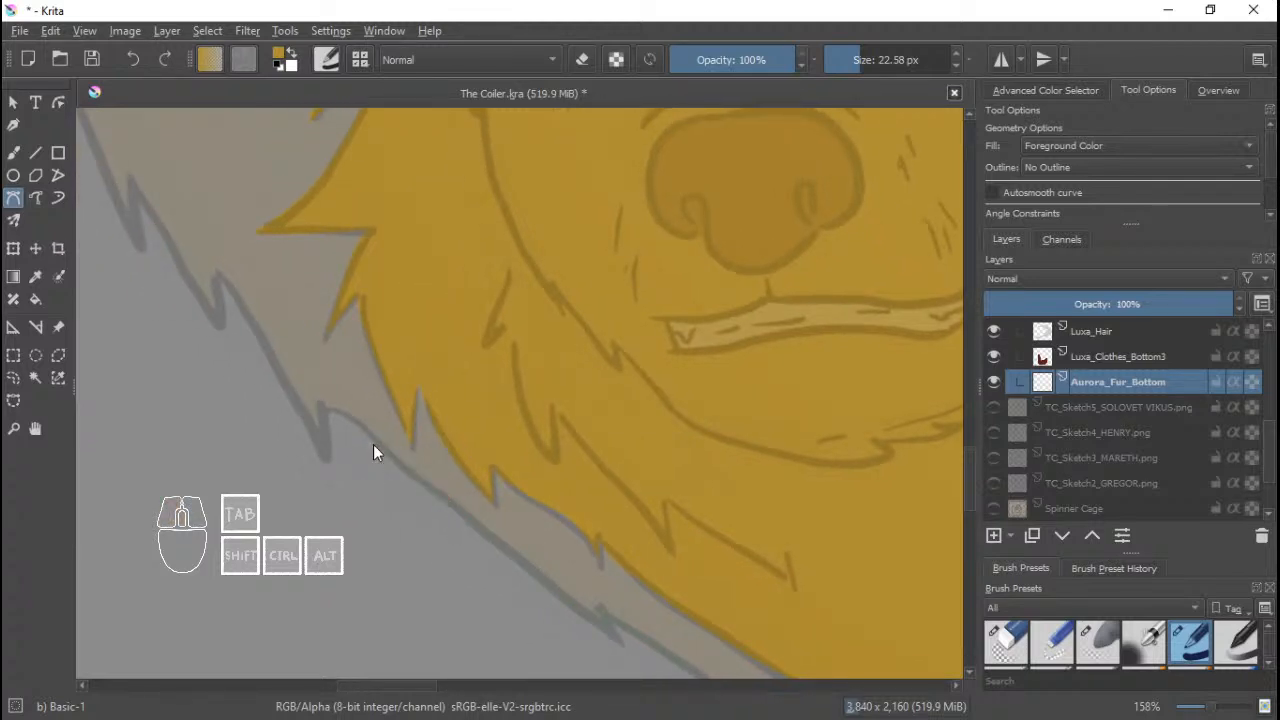
Trace the pointed fur tufts up the body's left side beside the bat's cheek.
mouse_move(329, 450)
left_mouse_down()
mouse_move(325, 462)
mouse_move(369, 467)
left_mouse_up()
mouse_move(330, 410)
left_mouse_down()
mouse_move(306, 372)
mouse_move(330, 382)
mouse_move(321, 431)
left_mouse_up()
left_click_drag(293, 368, 318, 403)
left_click(299, 380)
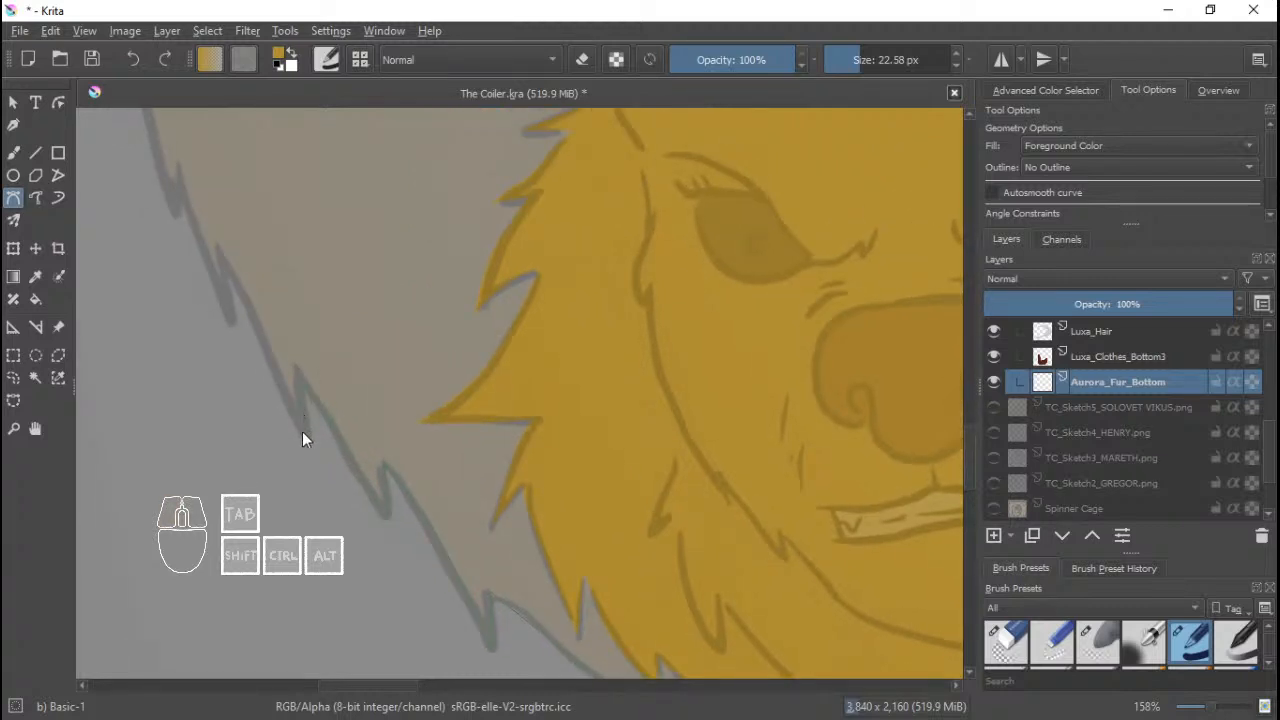
left_click_drag(274, 367, 330, 462)
left_click_drag(311, 416, 332, 475)
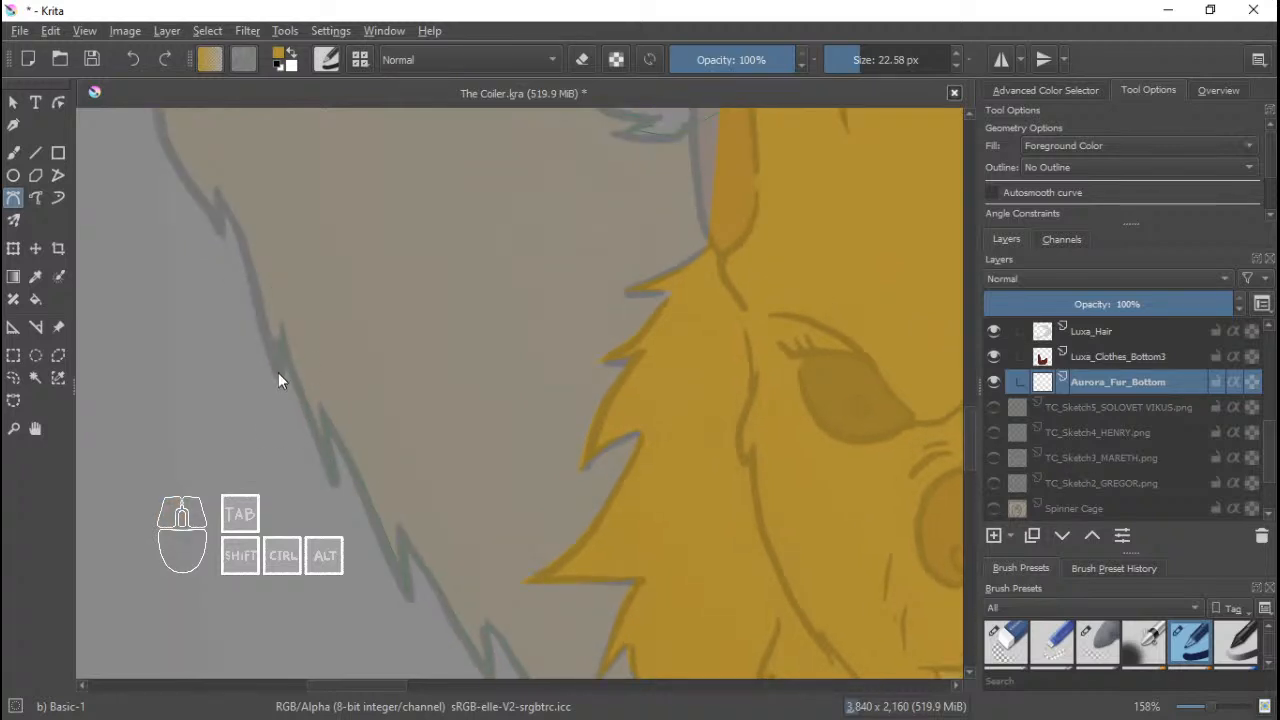
Outline the last tufts below the left wing and close the path at its starting point to fill the body fur yellow.
left_click_drag(278, 372, 326, 453)
left_click_drag(304, 404, 299, 370)
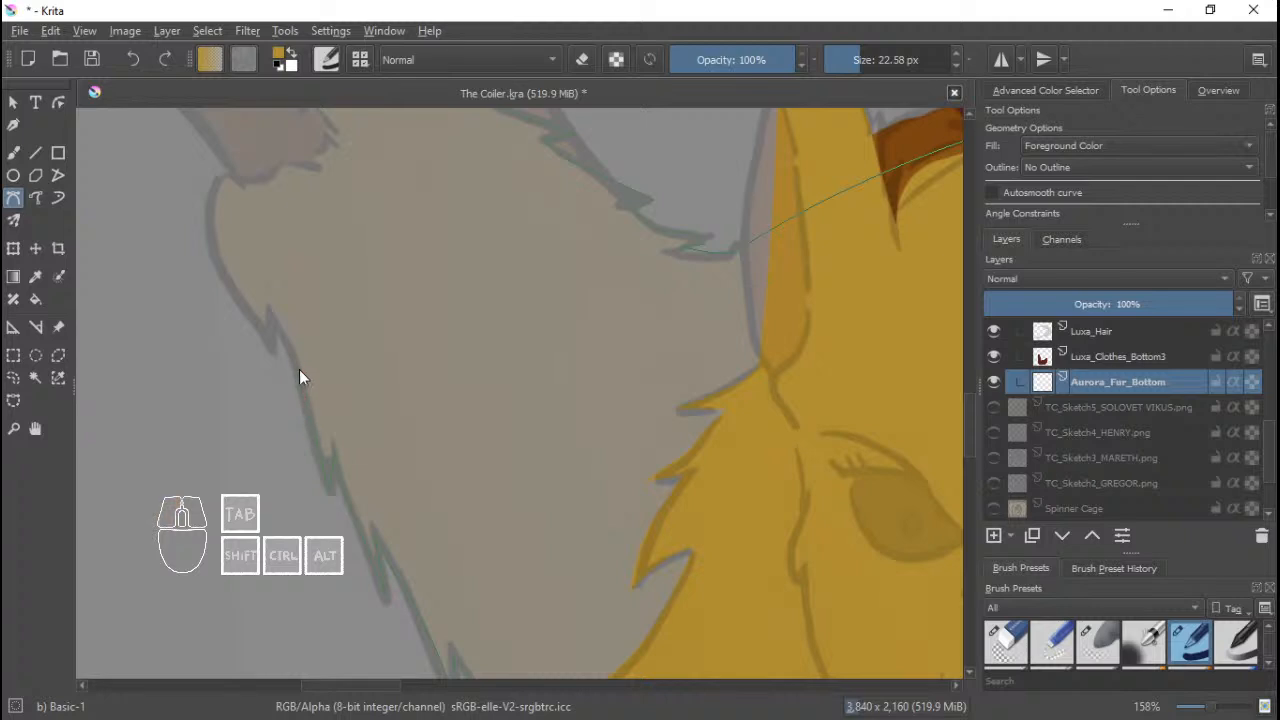
left_click_drag(271, 324, 313, 388)
left_click_drag(271, 328, 319, 331)
left_click(308, 268)
left_click(317, 243)
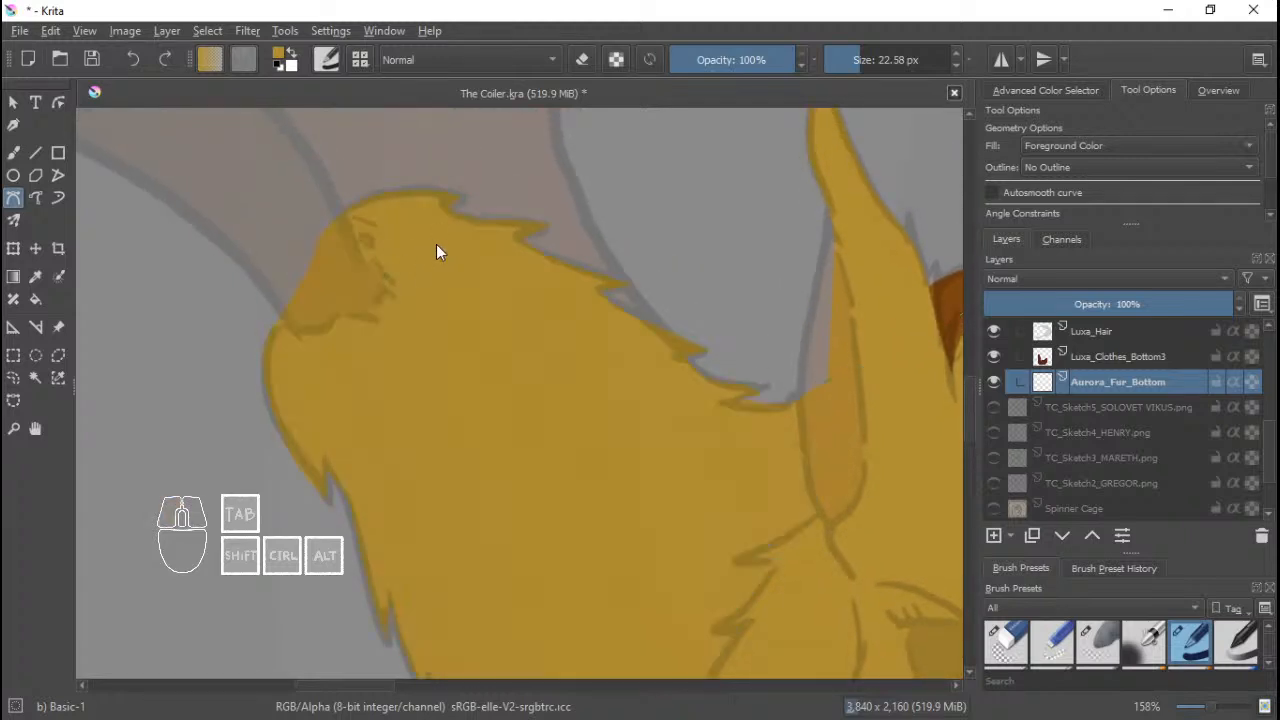
left_click_drag(545, 271, 620, 289)
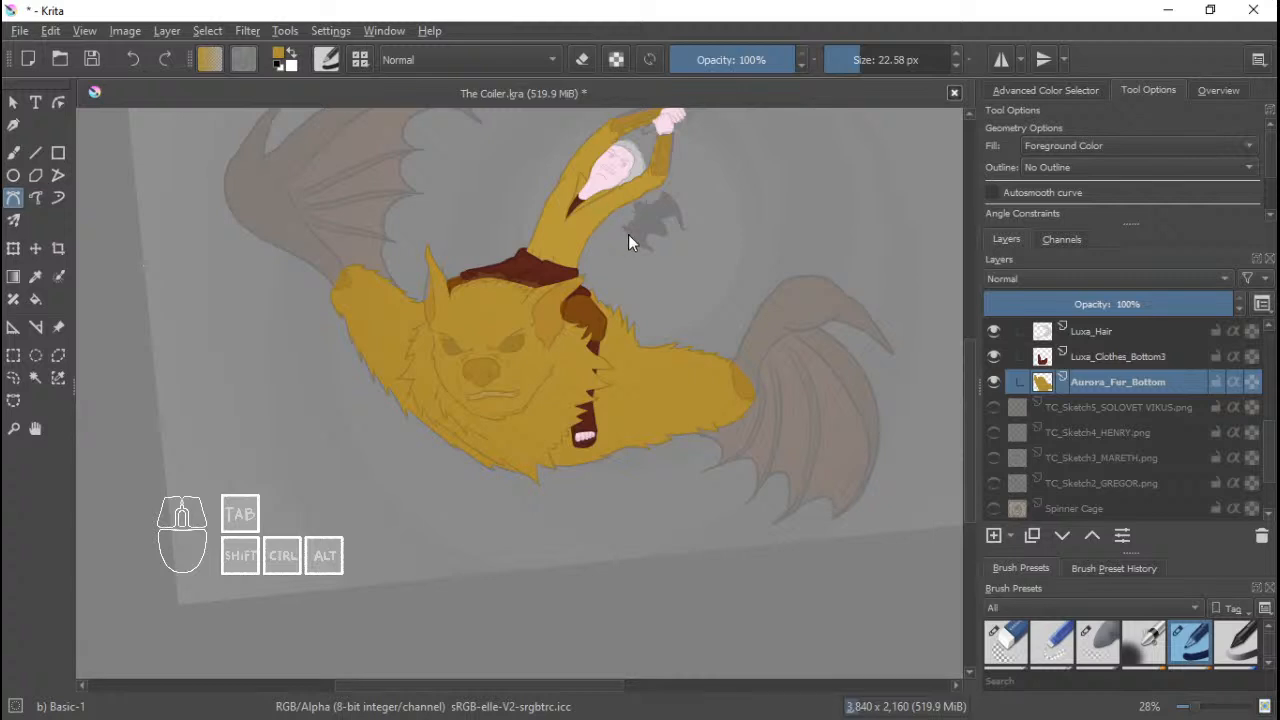
left_click_drag(722, 163, 621, 284)
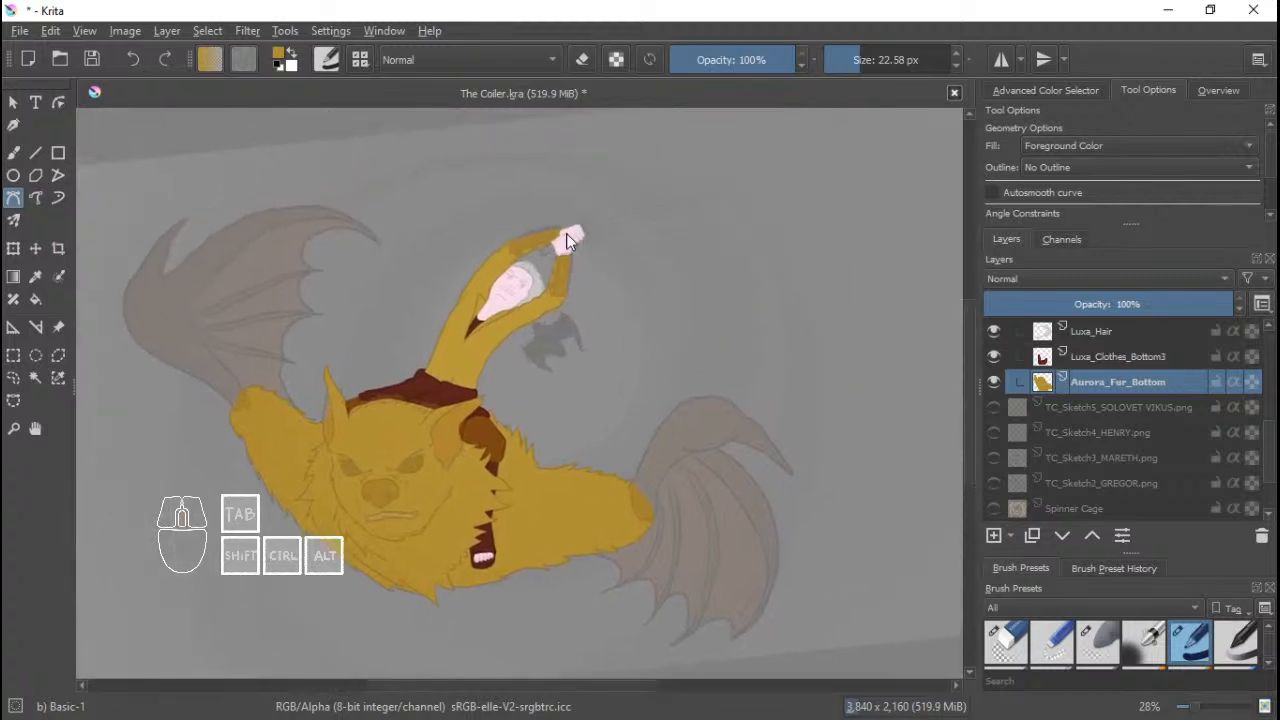
left_click(52, 32)
mouse_move(76, 31)
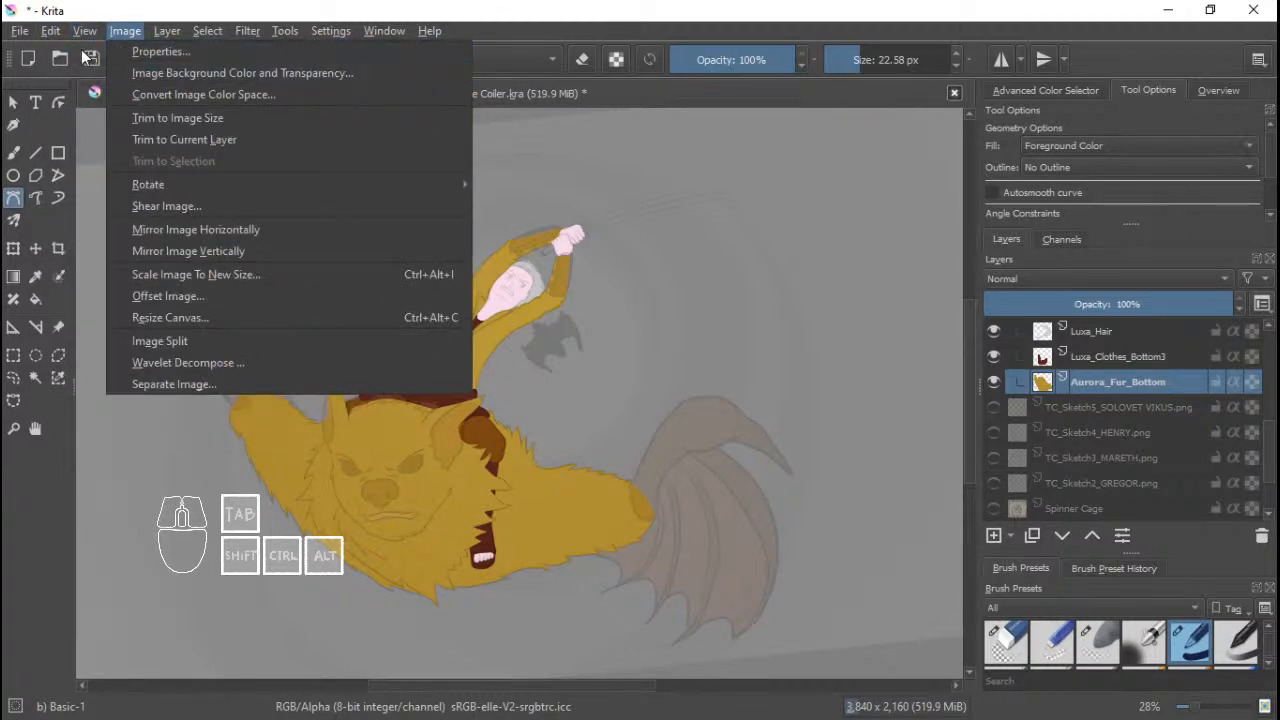
Reset the canvas rotation so the artwork is viewed upright.
mouse_move(270, 182)
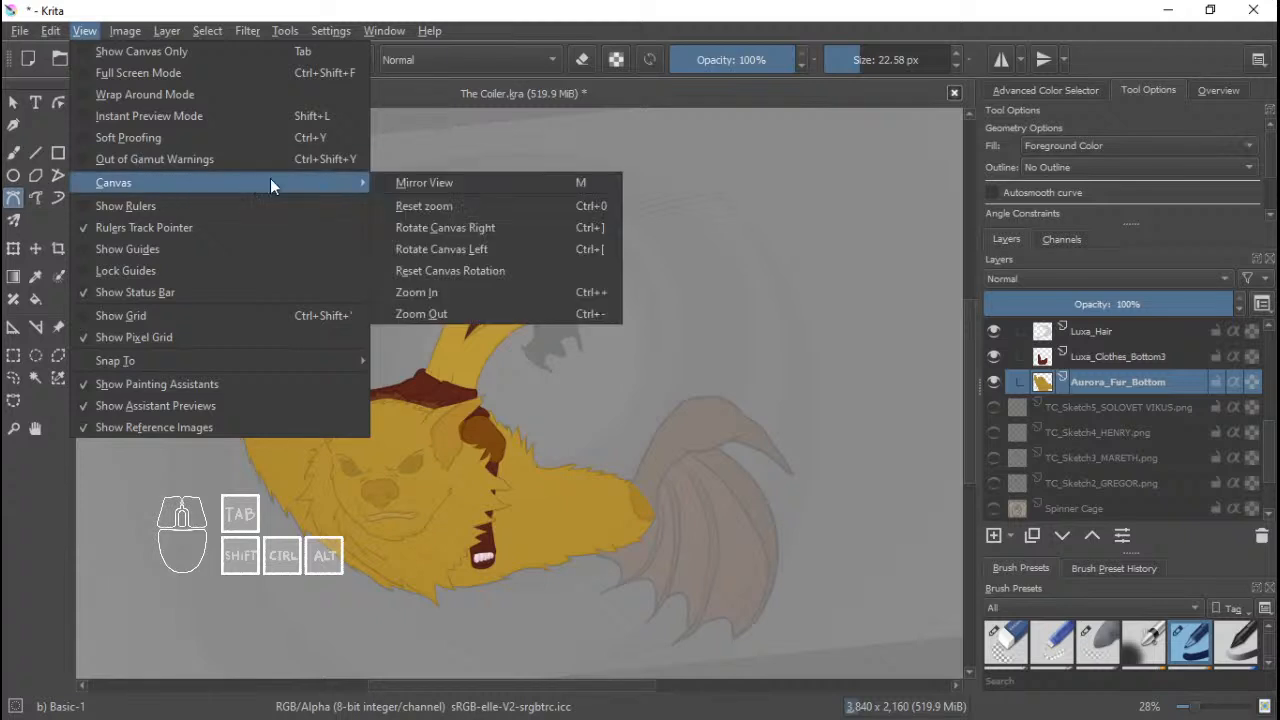
left_click(451, 270)
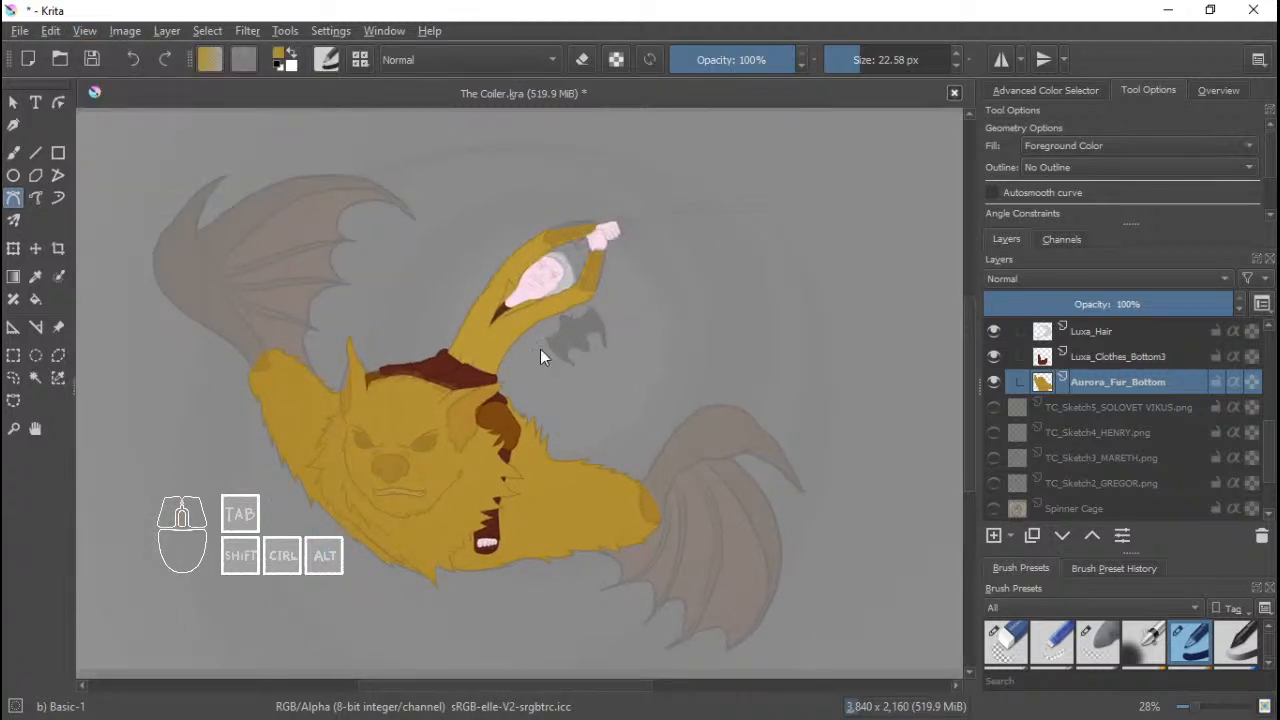
scroll(540, 355, "up", 2)
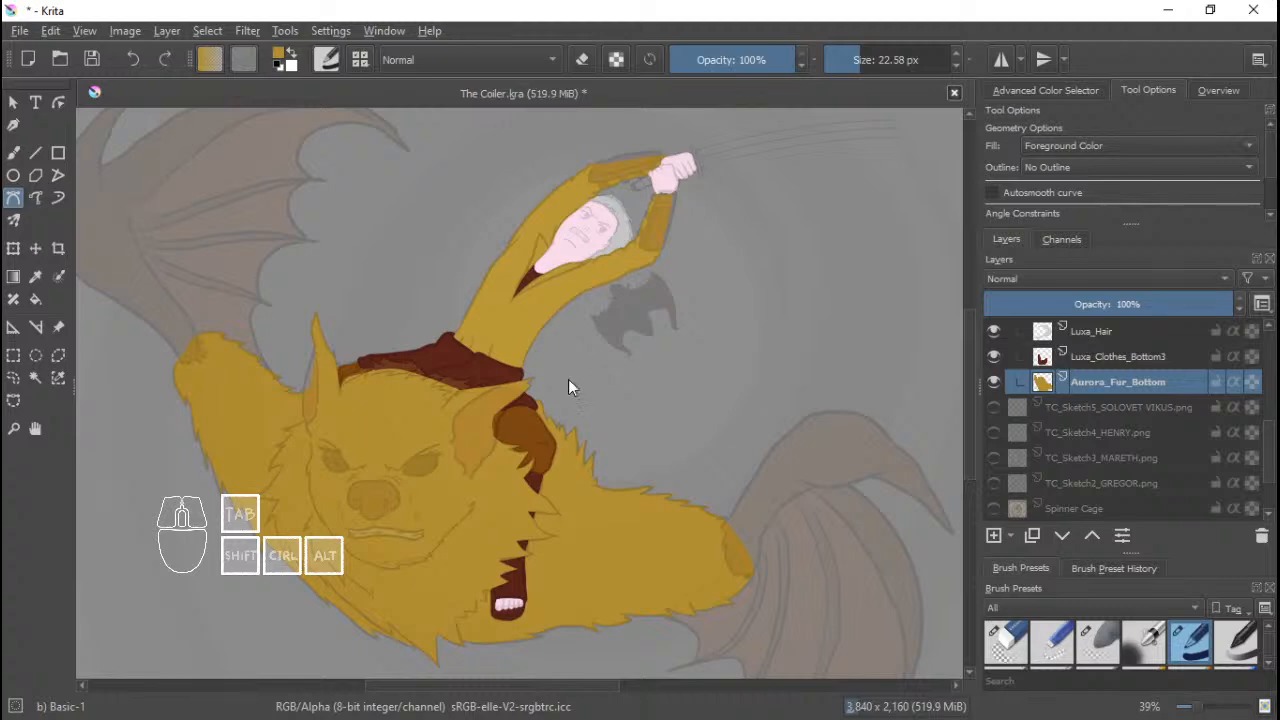
scroll(665, 370, "down", 3)
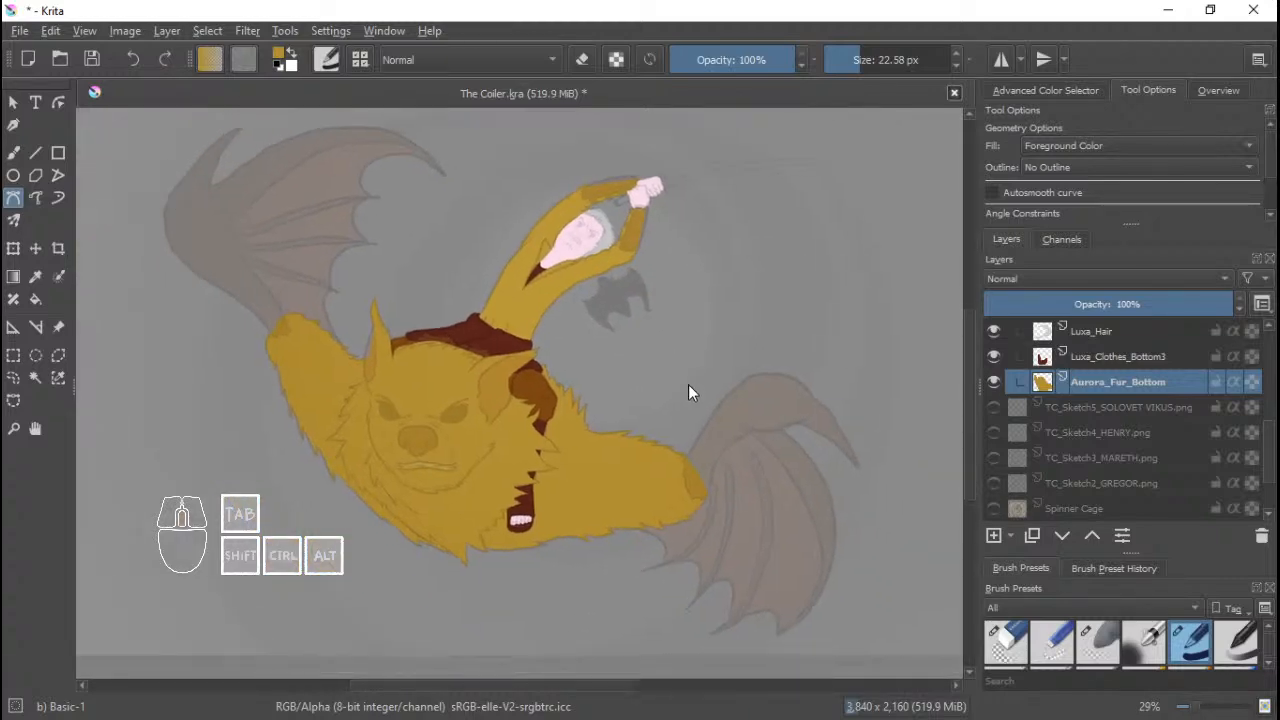
scroll(700, 380, "up", 2)
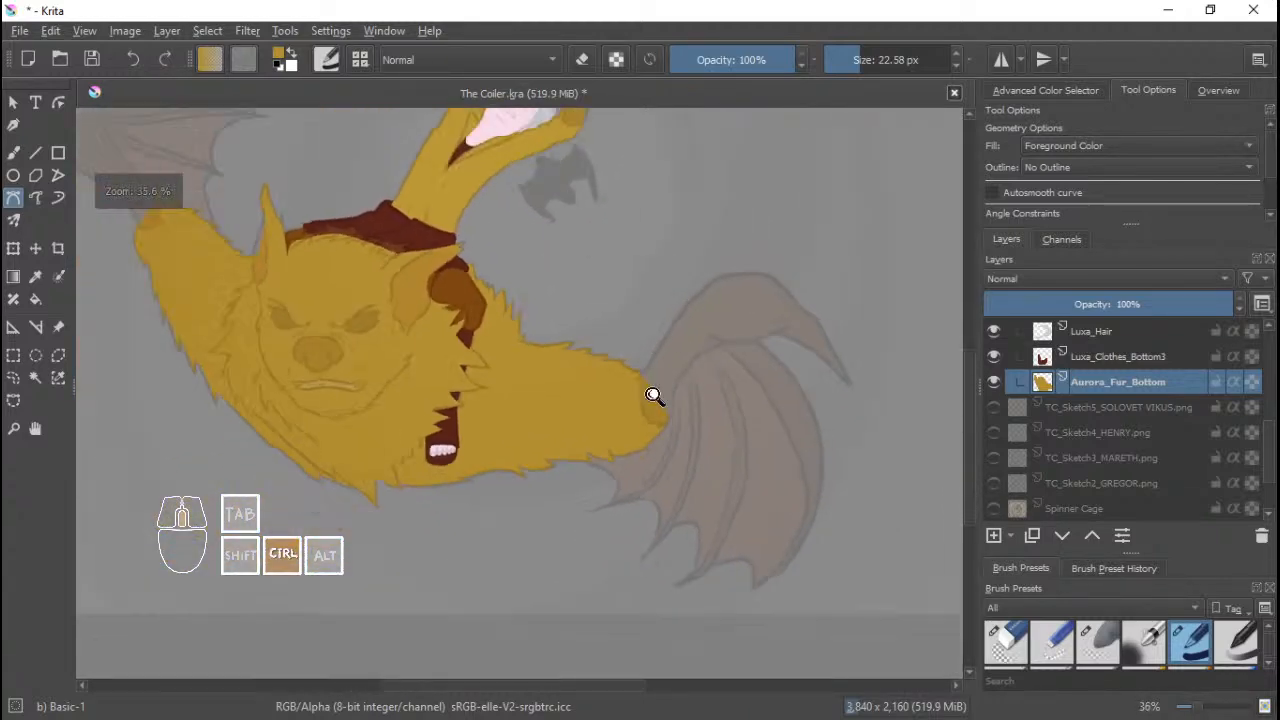
Examine the yellow fur fill across the bat's body and along the forehead between the ears.
scroll(653, 395, "down", 1)
scroll(659, 426, "up", 3)
left_click_drag(676, 382, 698, 424)
scroll(700, 422, "down", 1)
scroll(676, 412, "down", 1)
scroll(690, 385, "up", 2)
left_click_drag(678, 348, 739, 396)
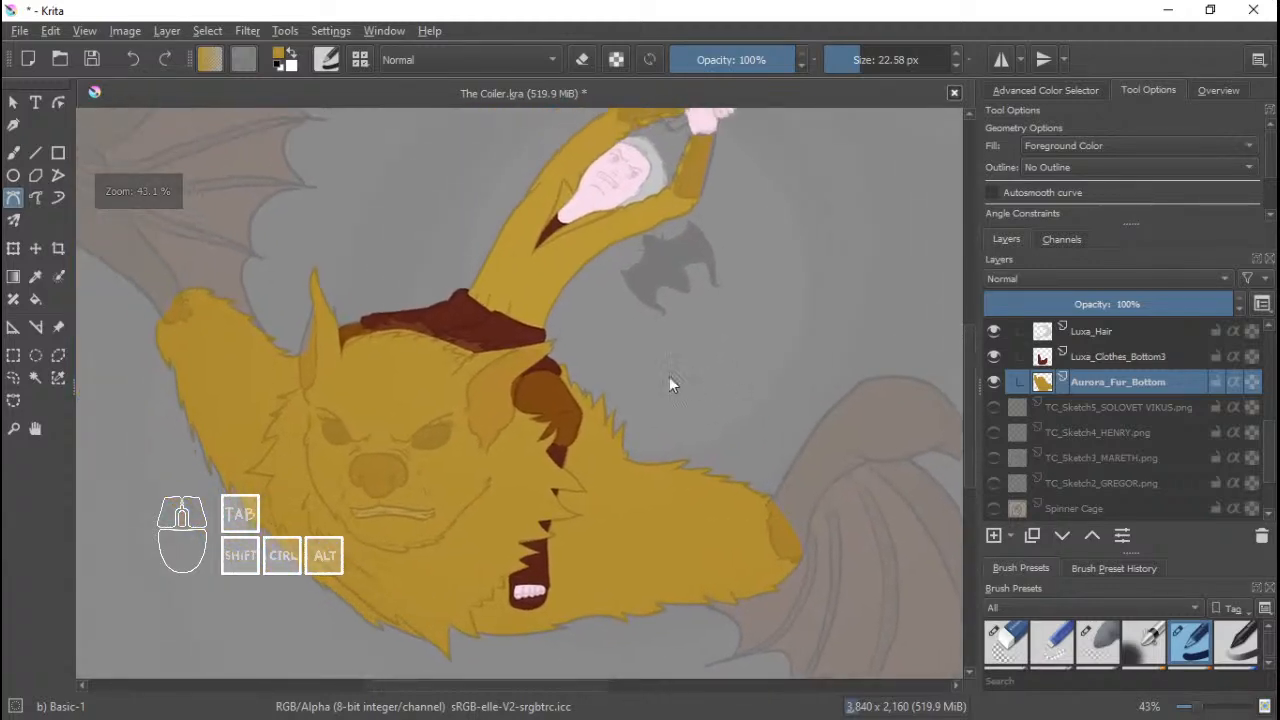
left_click_drag(669, 376, 741, 394)
scroll(653, 389, "up", 1)
left_click_drag(632, 351, 736, 403)
scroll(617, 418, "up", 2)
left_click_drag(603, 380, 667, 386)
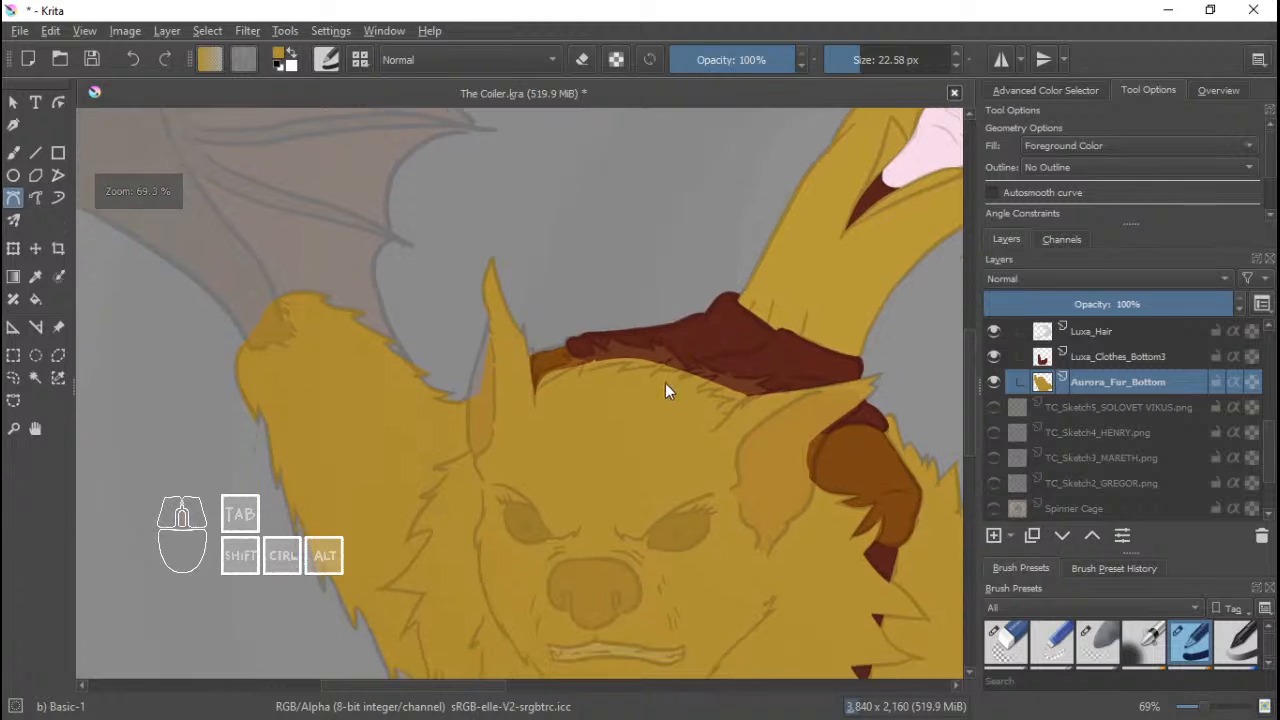
scroll(645, 388, "down", 3)
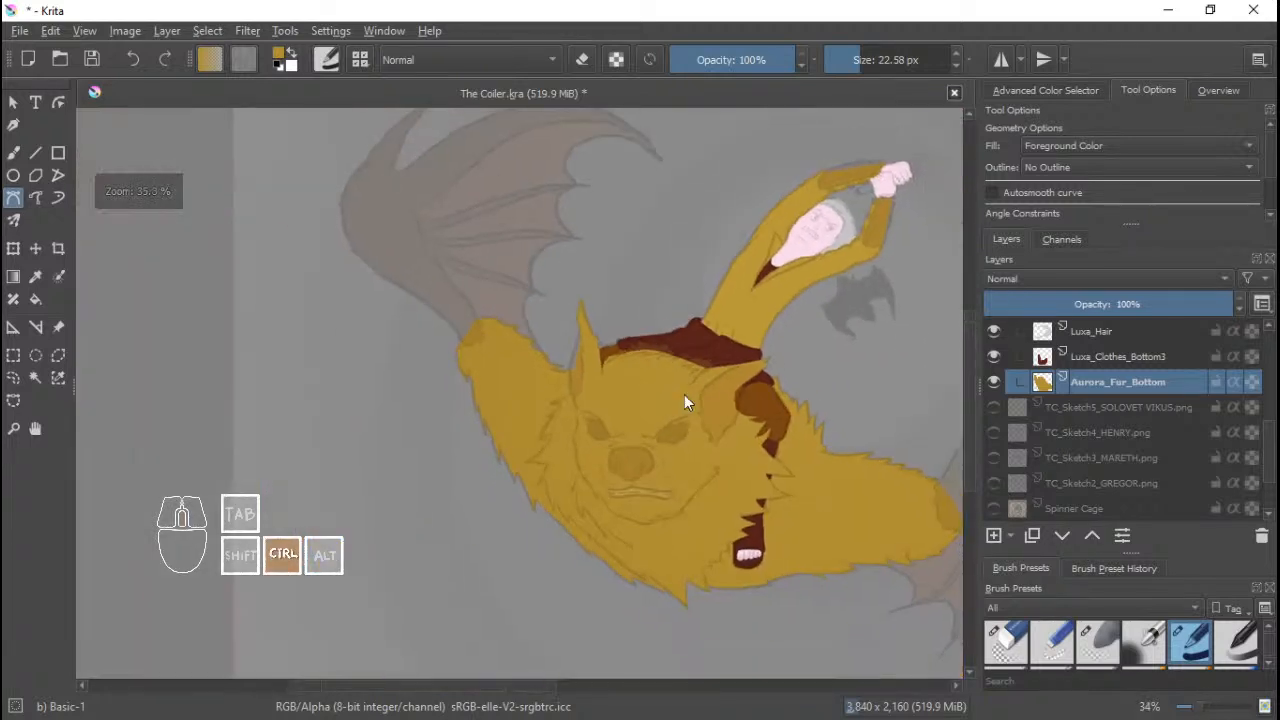
left_click_drag(746, 358, 638, 364)
scroll(701, 324, "down", 2)
left_click_drag(739, 363, 675, 367)
scroll(603, 363, "up", 1)
scroll(620, 358, "up", 1)
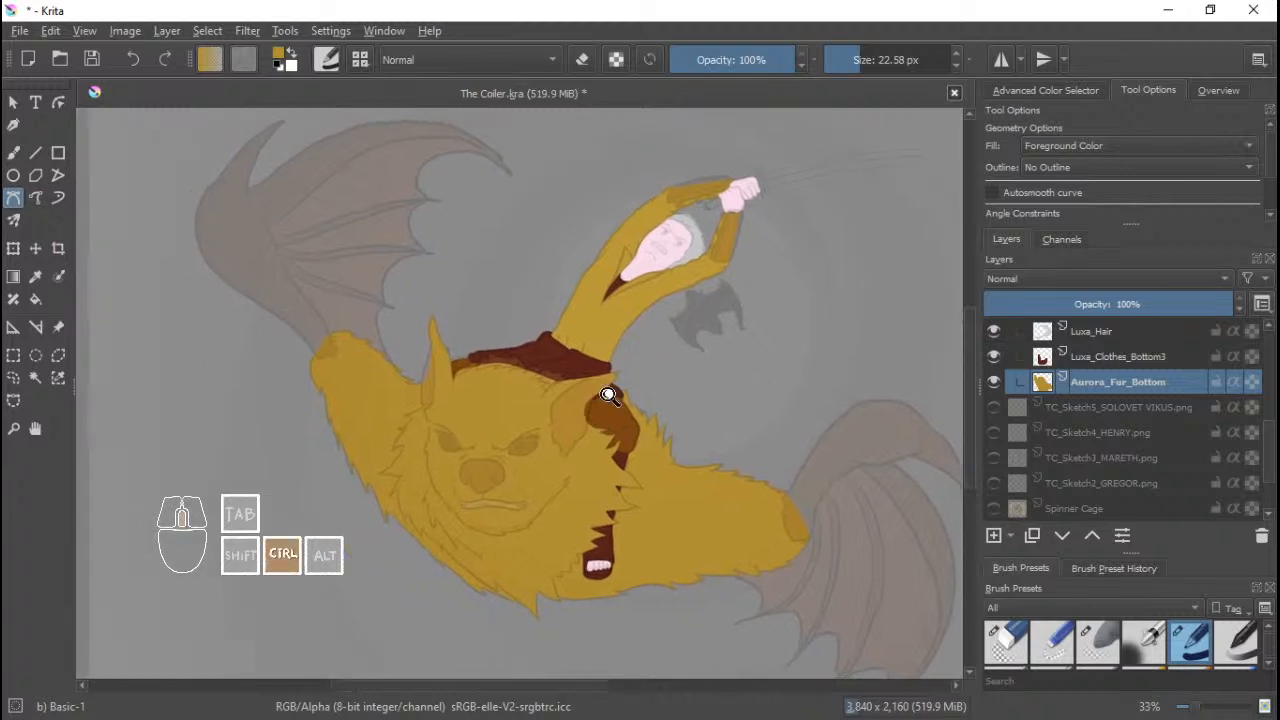
scroll(608, 394, "up", 3)
left_click_drag(608, 394, 663, 366)
scroll(620, 362, "up", 1)
left_click_drag(583, 360, 603, 376)
left_click_drag(603, 374, 694, 366)
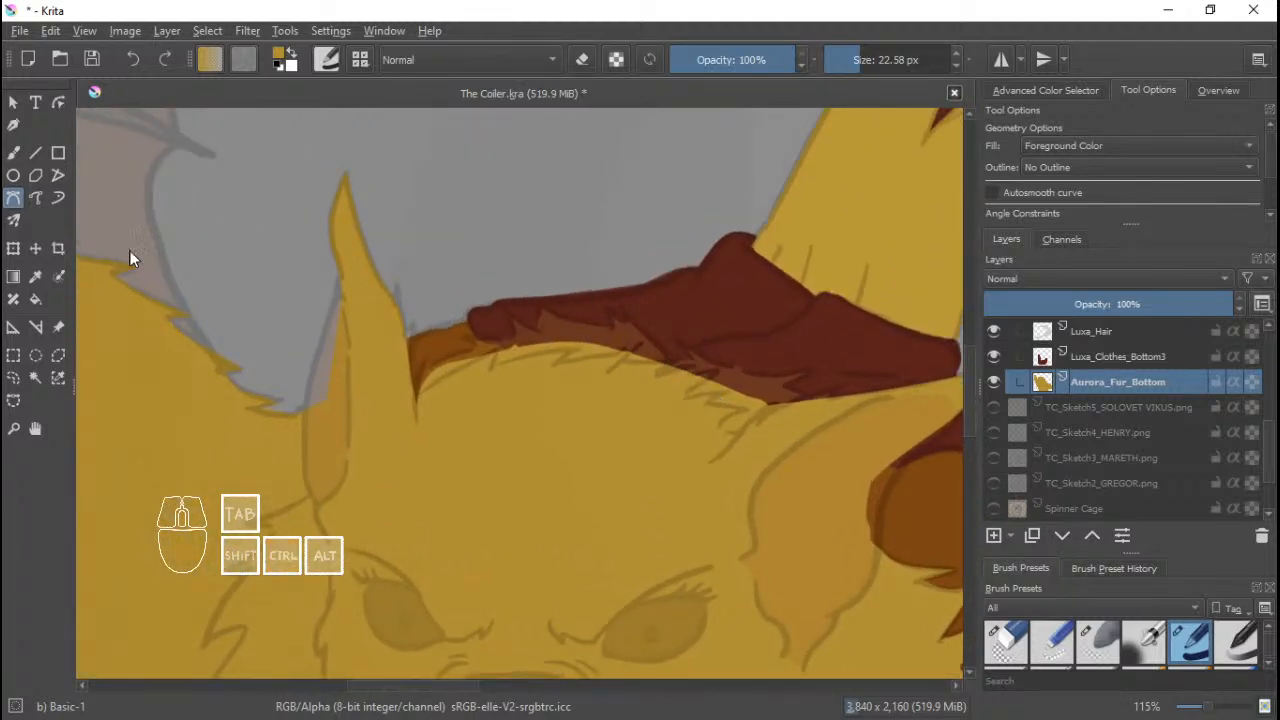
left_click_drag(540, 361, 553, 362)
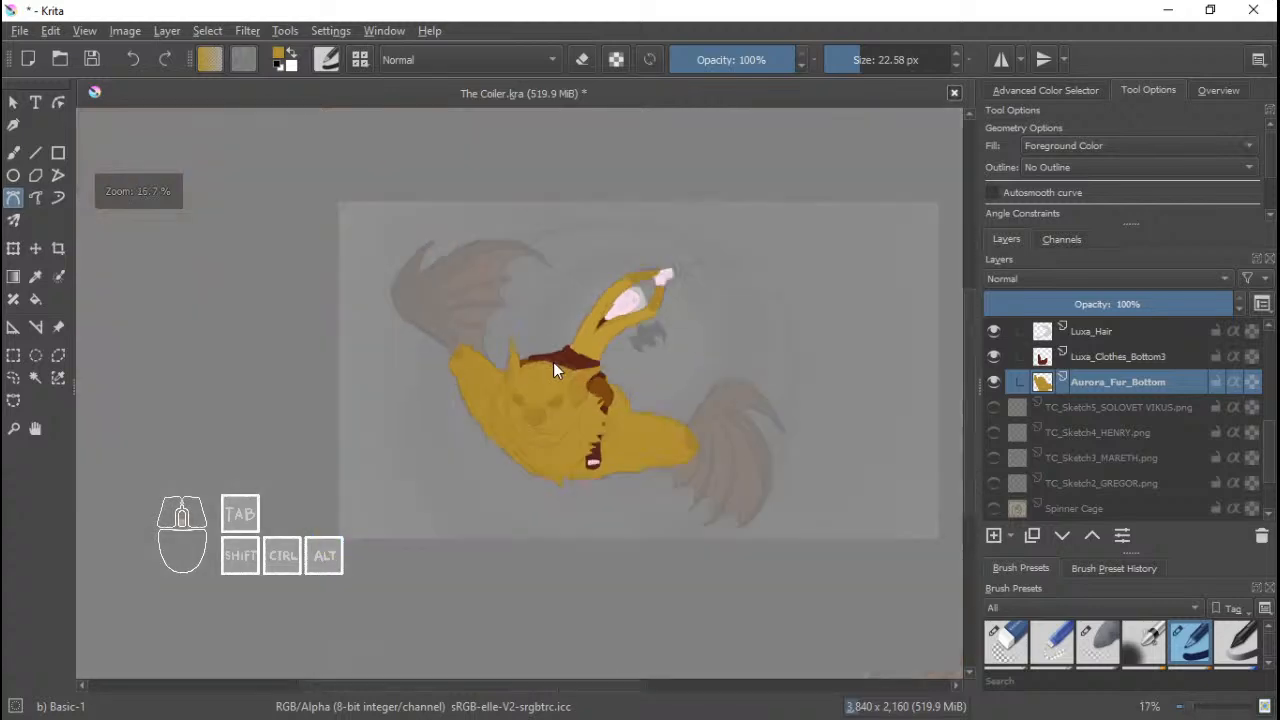
scroll(553, 362, "up", 4)
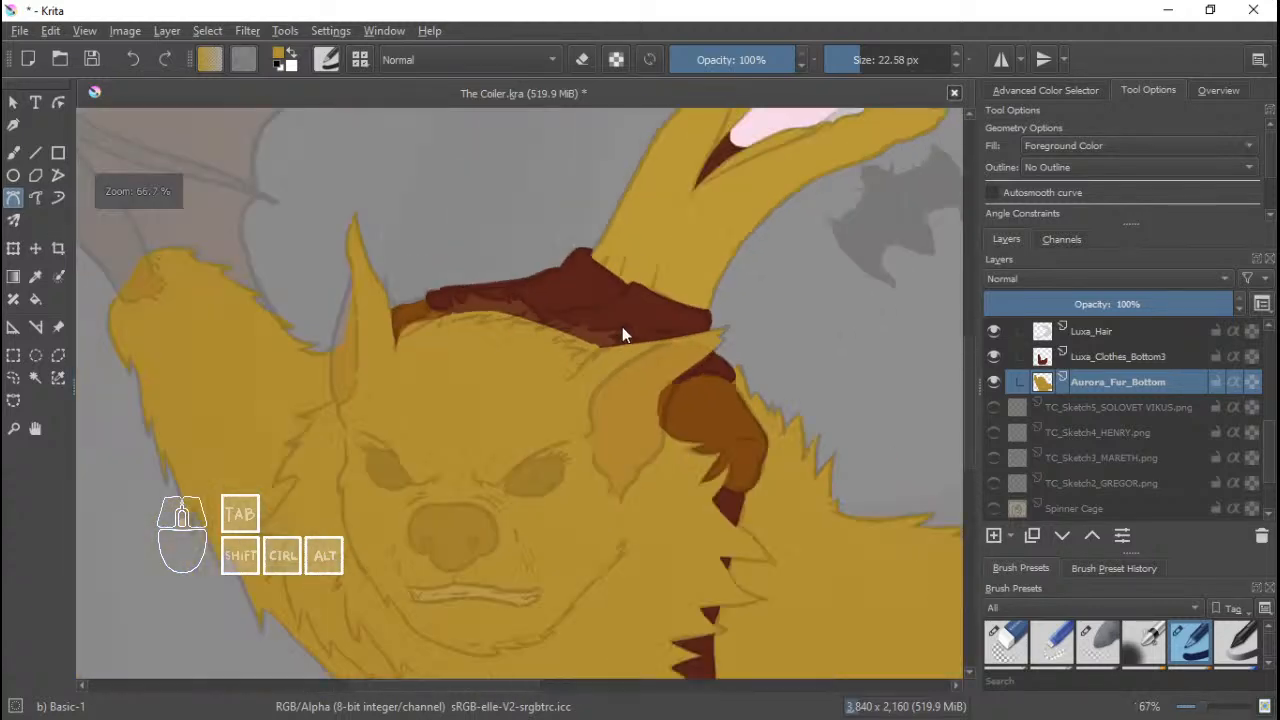
scroll(600, 362, "down", 3)
scroll(583, 385, "up", 3)
left_click_drag(724, 338, 747, 346)
scroll(503, 350, "up", 1)
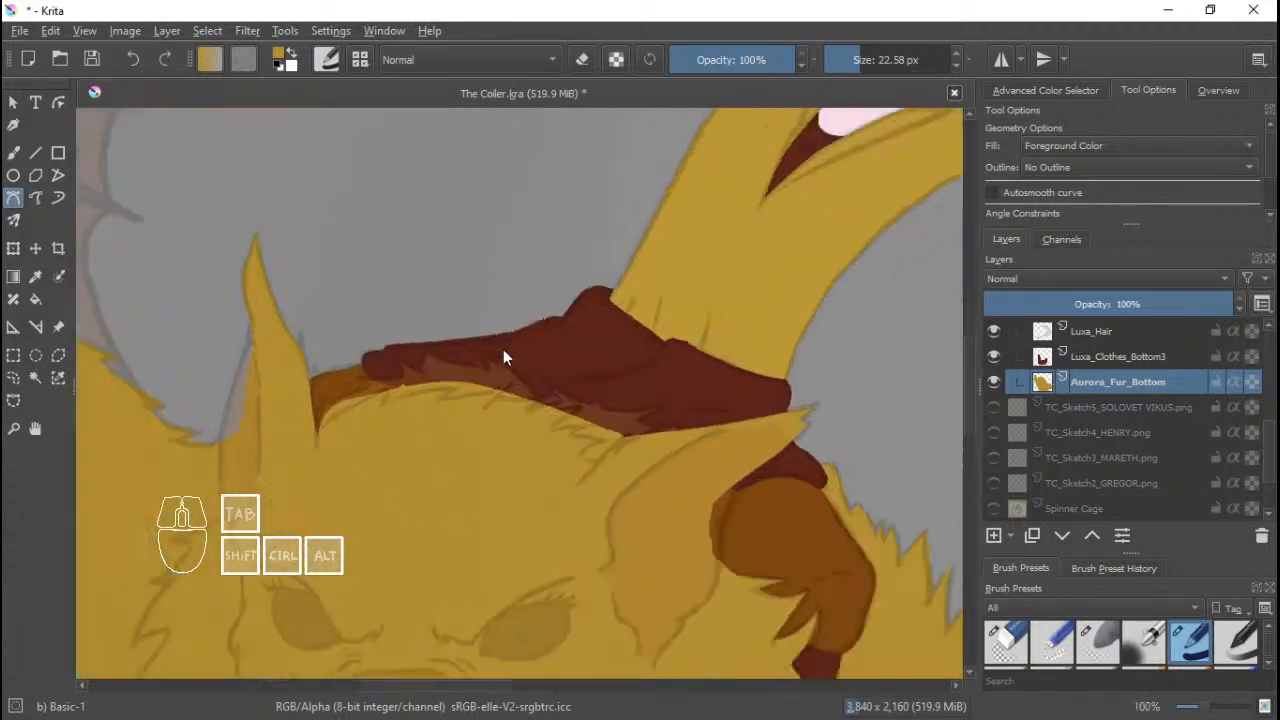
scroll(503, 357, "up", 1)
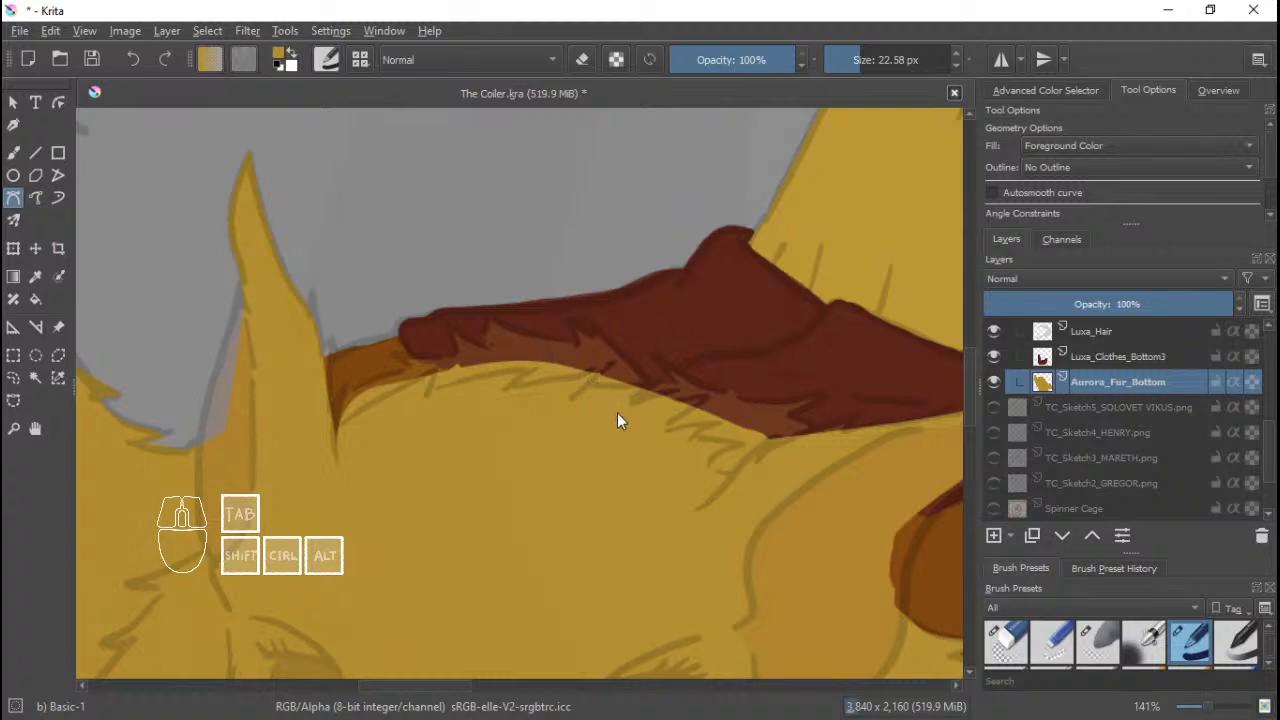
scroll(457, 371, "up", 2)
scroll(417, 397, "down", 2)
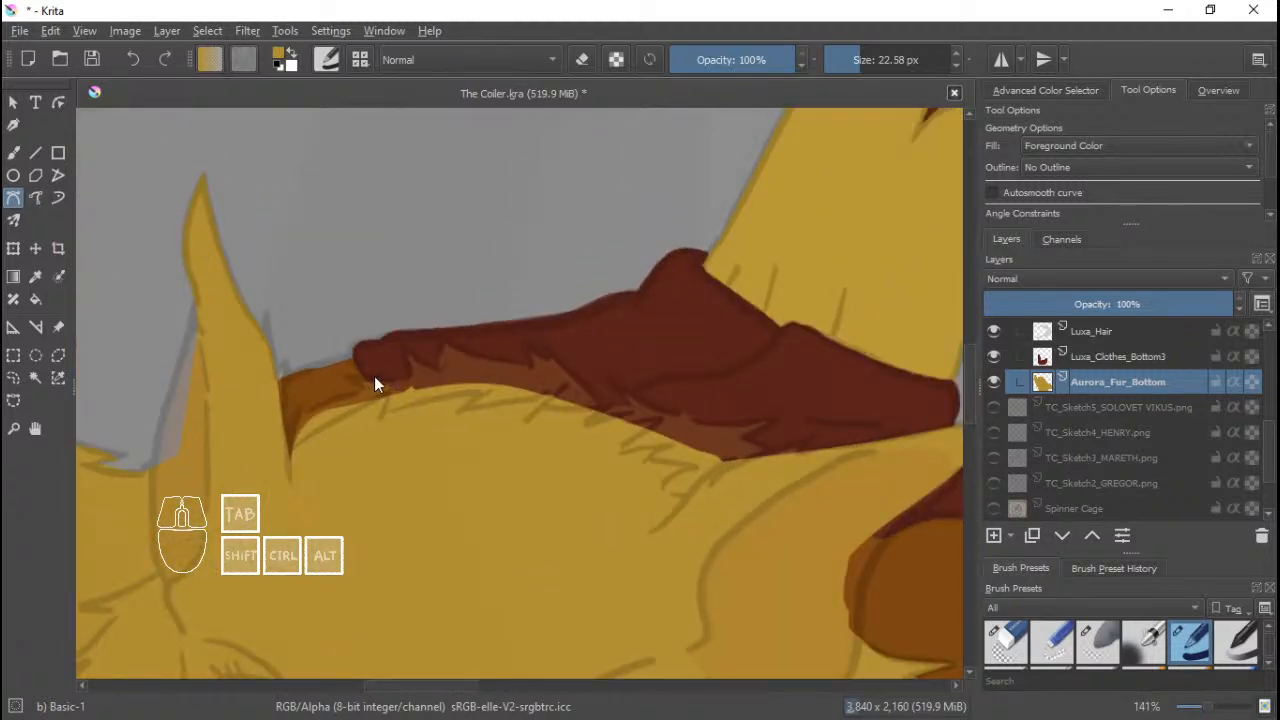
On the Luxa_Clothes_Top layer, trace the pointed fur tufts along the bat's forehead from its left ear over Luxa's clothes.
scroll(1105, 390, "up", 4)
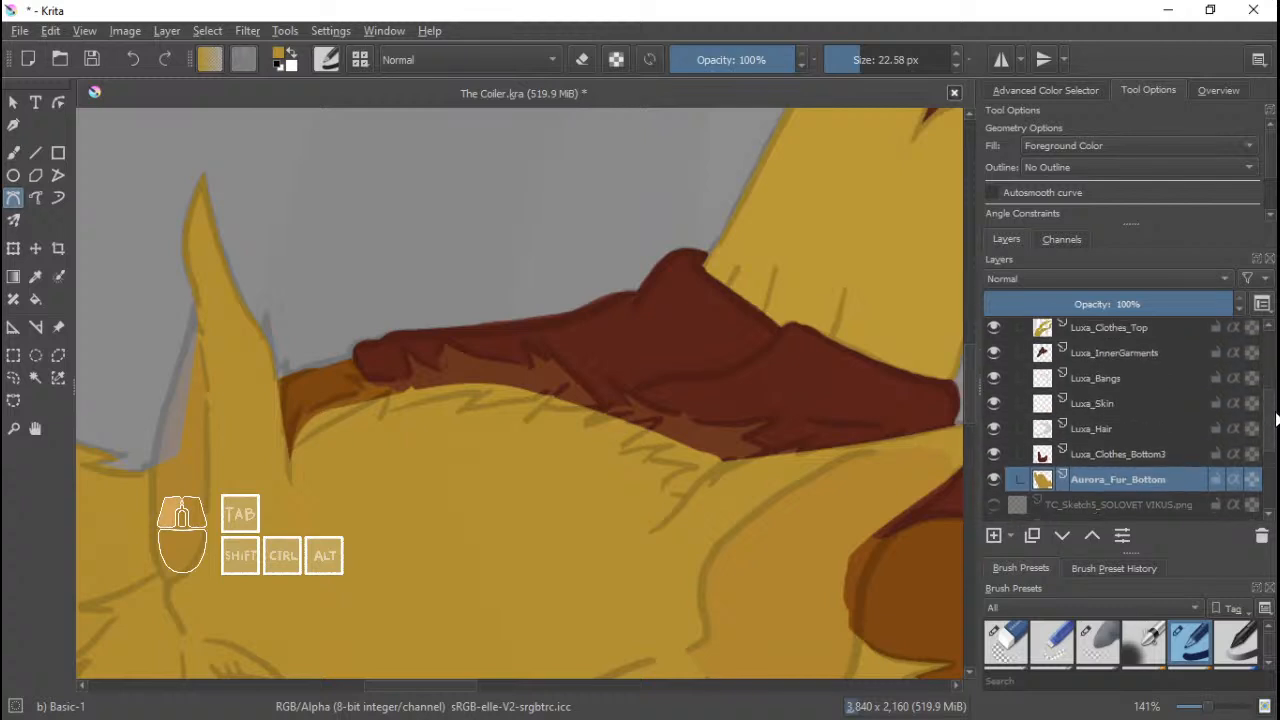
left_click(1125, 392)
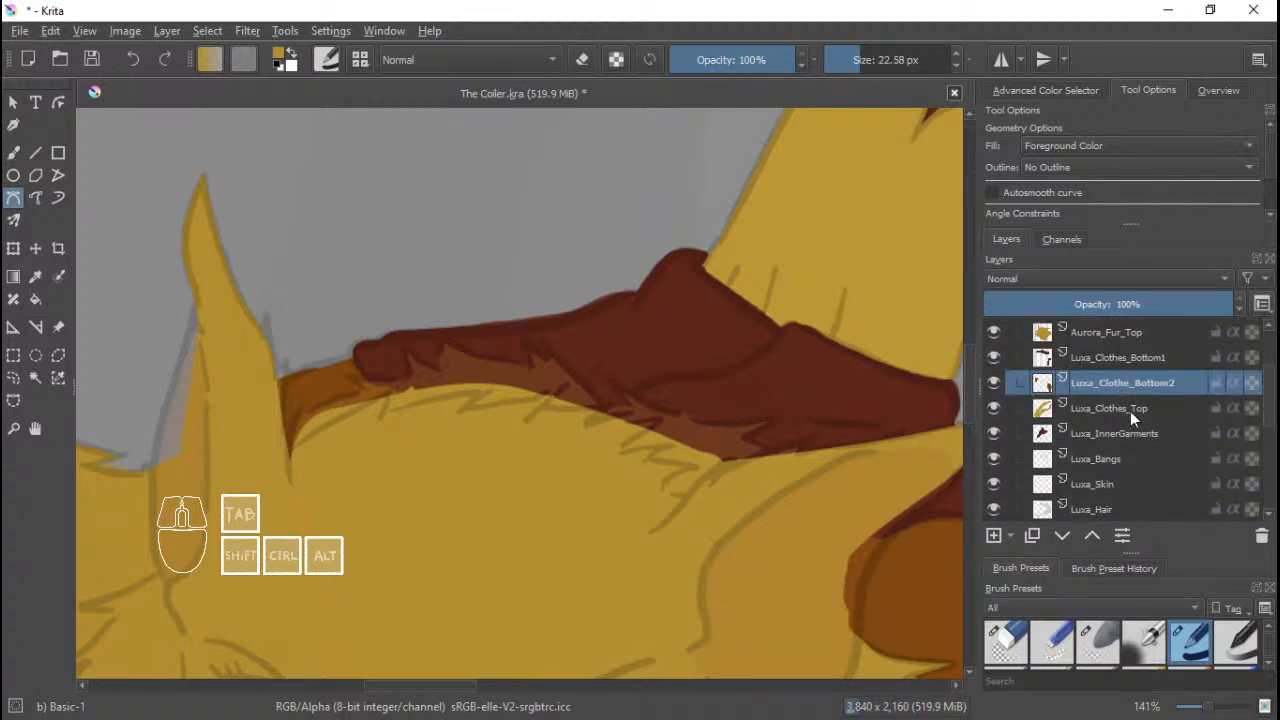
left_click(1130, 410)
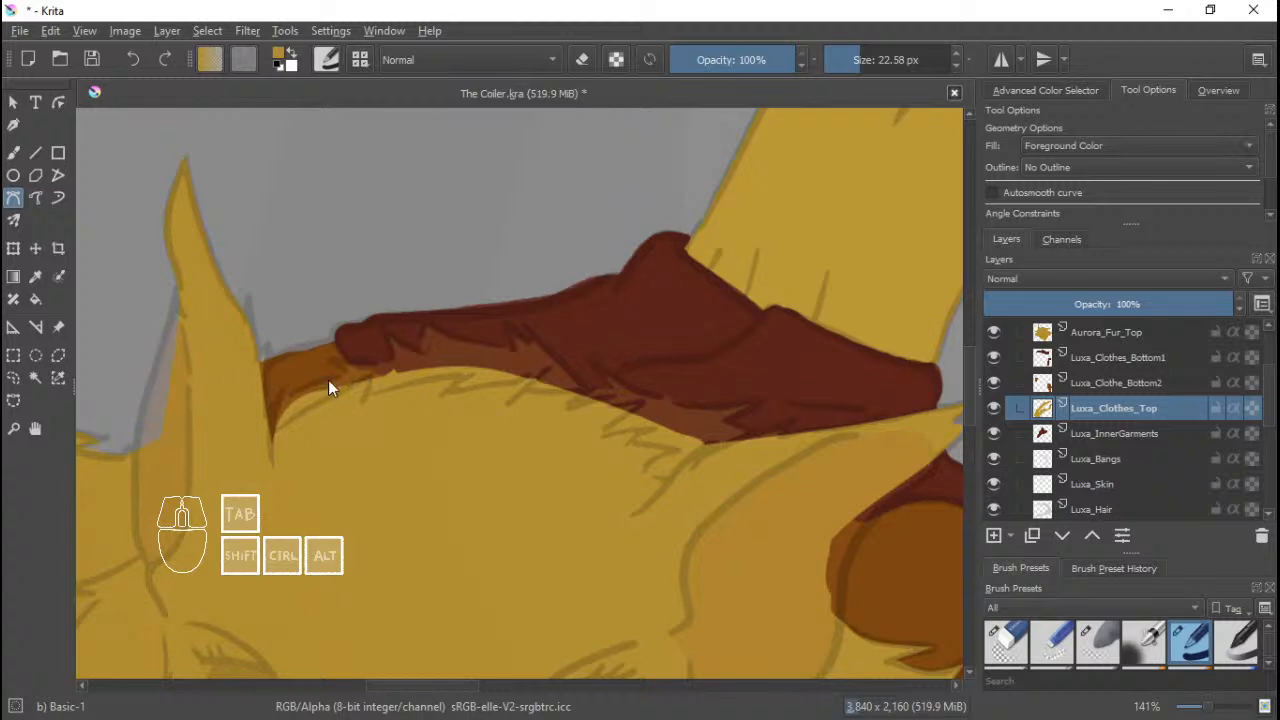
left_click(264, 412)
left_click(396, 365)
left_click(422, 326)
left_click(470, 341)
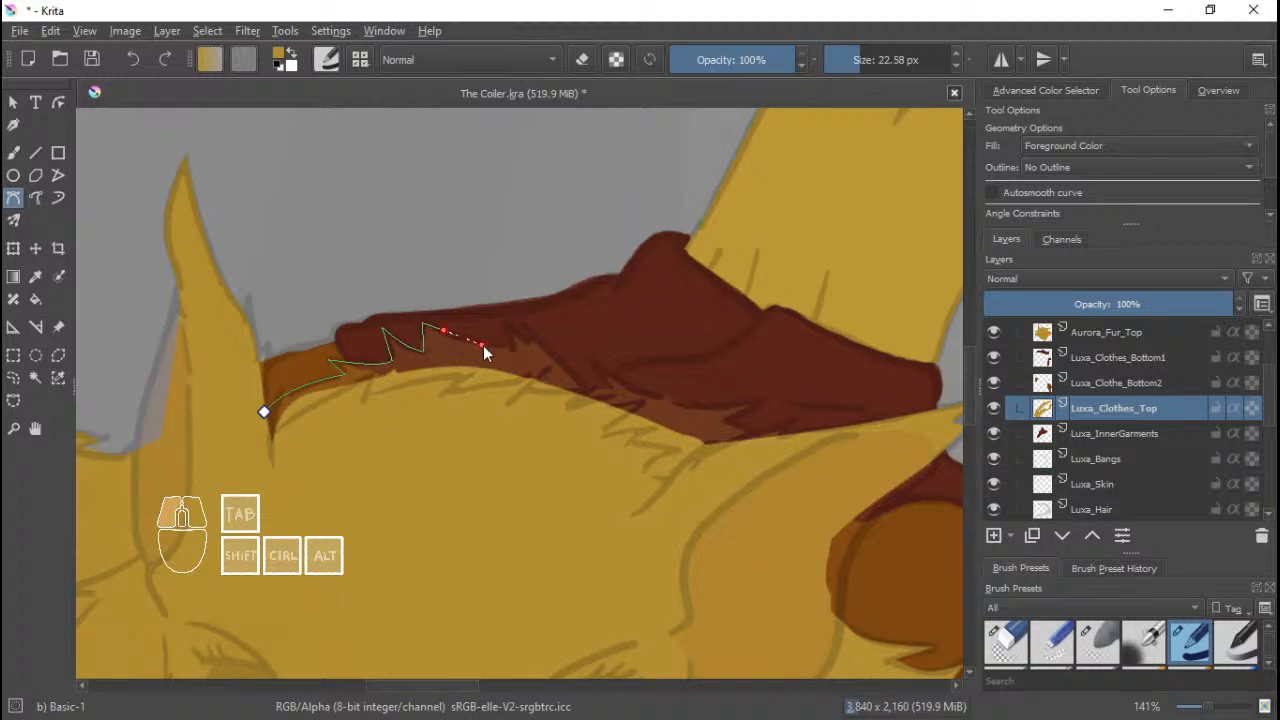
left_click(589, 385)
left_click_drag(623, 381, 762, 398)
left_click(677, 401)
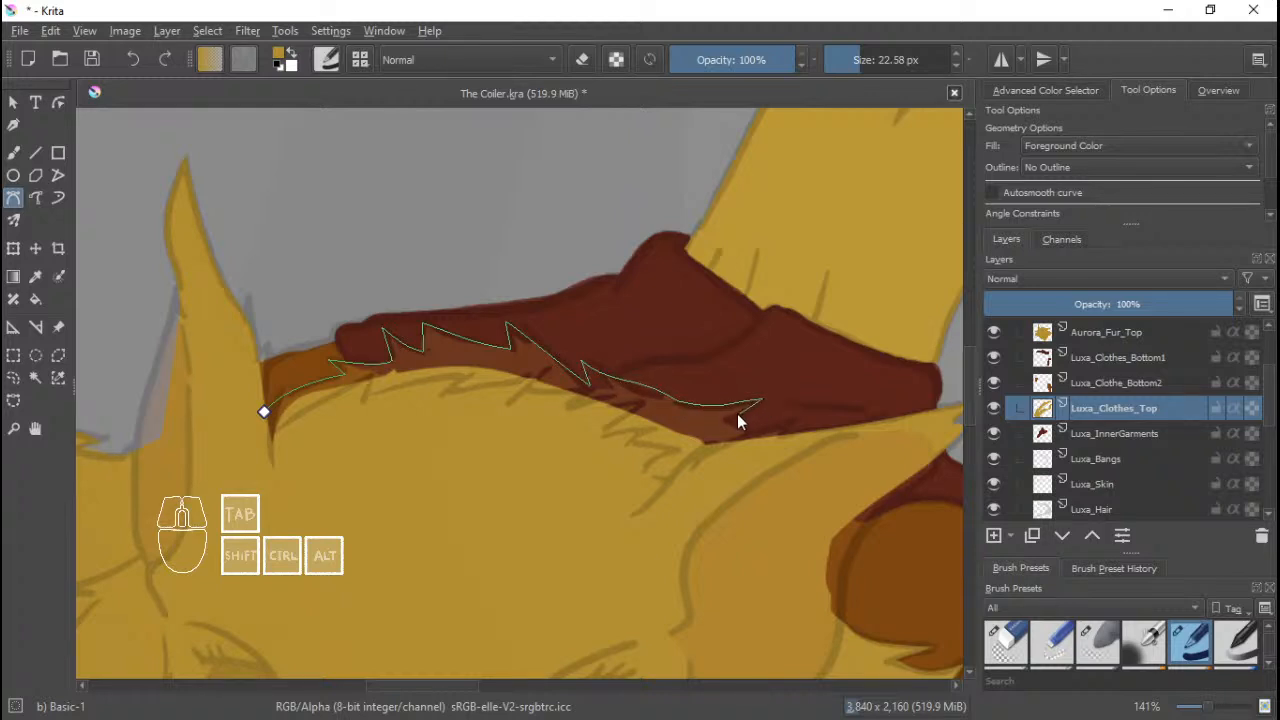
Close the forehead tuft path through the head fur back to its starting point, and undo the resulting fill.
left_click(730, 421)
left_click_drag(658, 363, 583, 353)
left_click(686, 419)
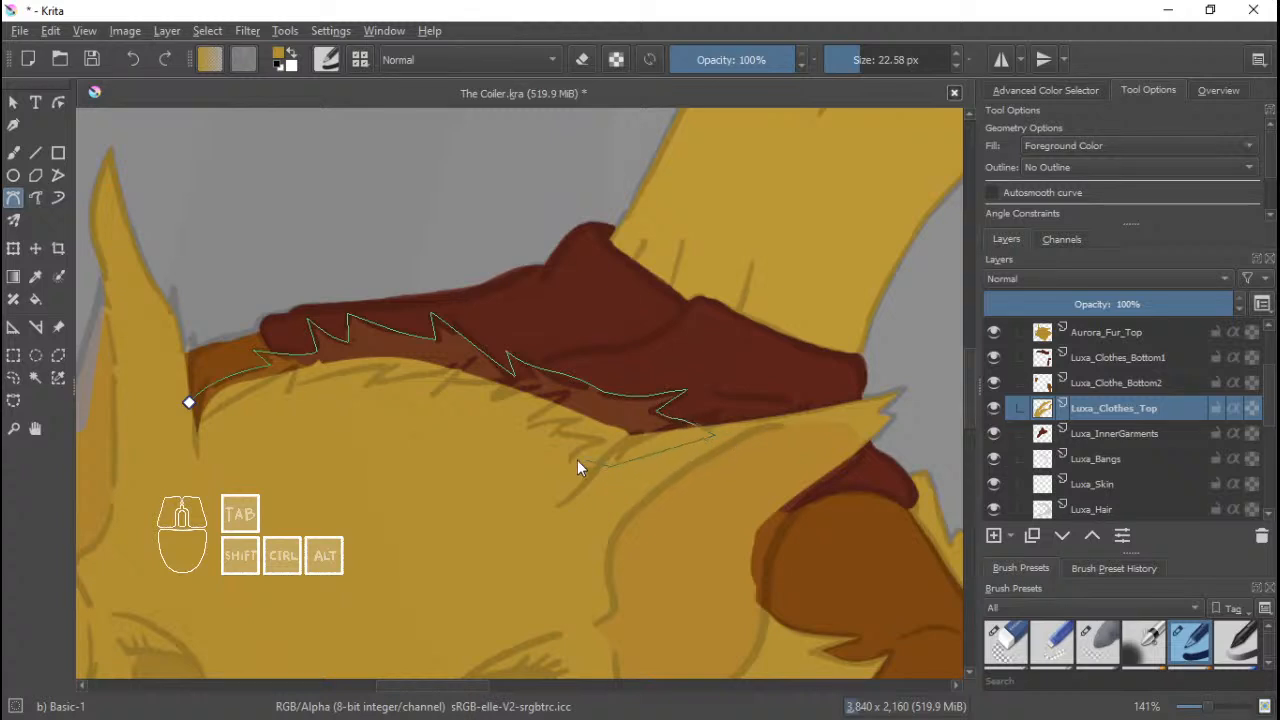
left_click(604, 465)
left_click_drag(392, 435, 365, 438)
left_click(189, 403)
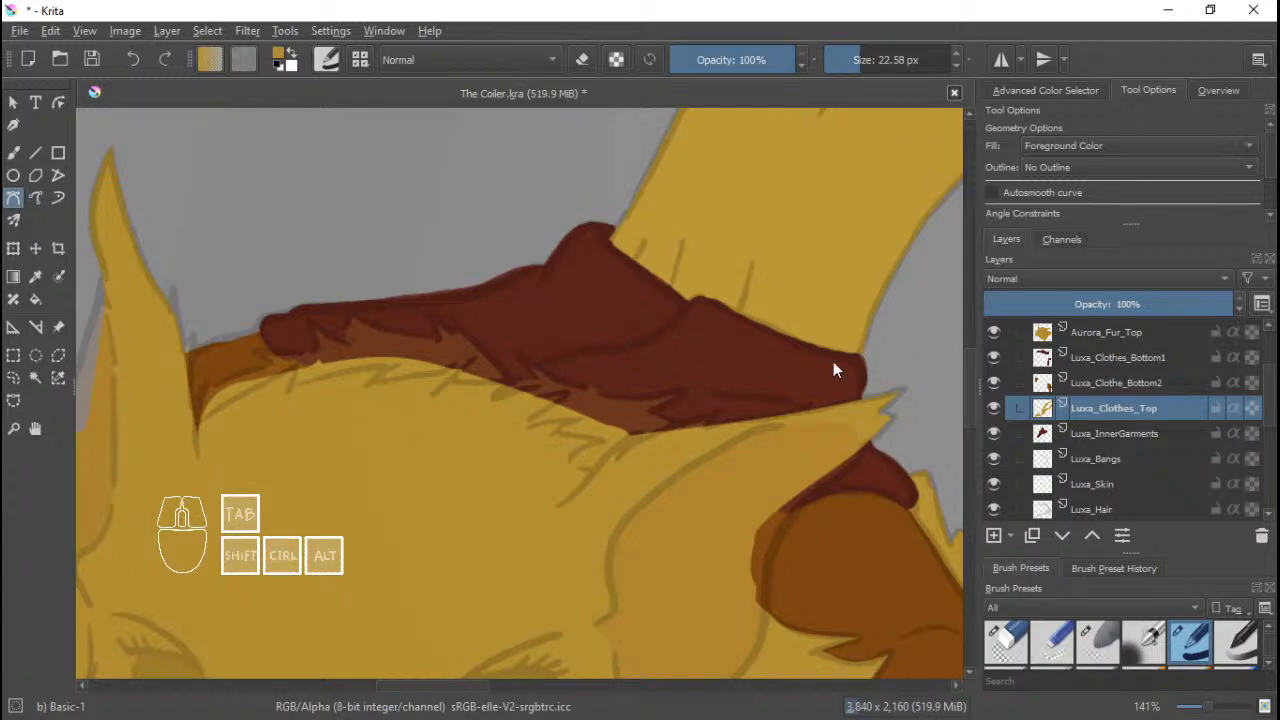
key("ctrl+z")
On the Aurora_Fur_Top layer, trace the forehead's pointed fur tufts from the left ear to the middle of Luxa's clothes.
left_click(1143, 332)
left_click_drag(202, 397, 278, 401)
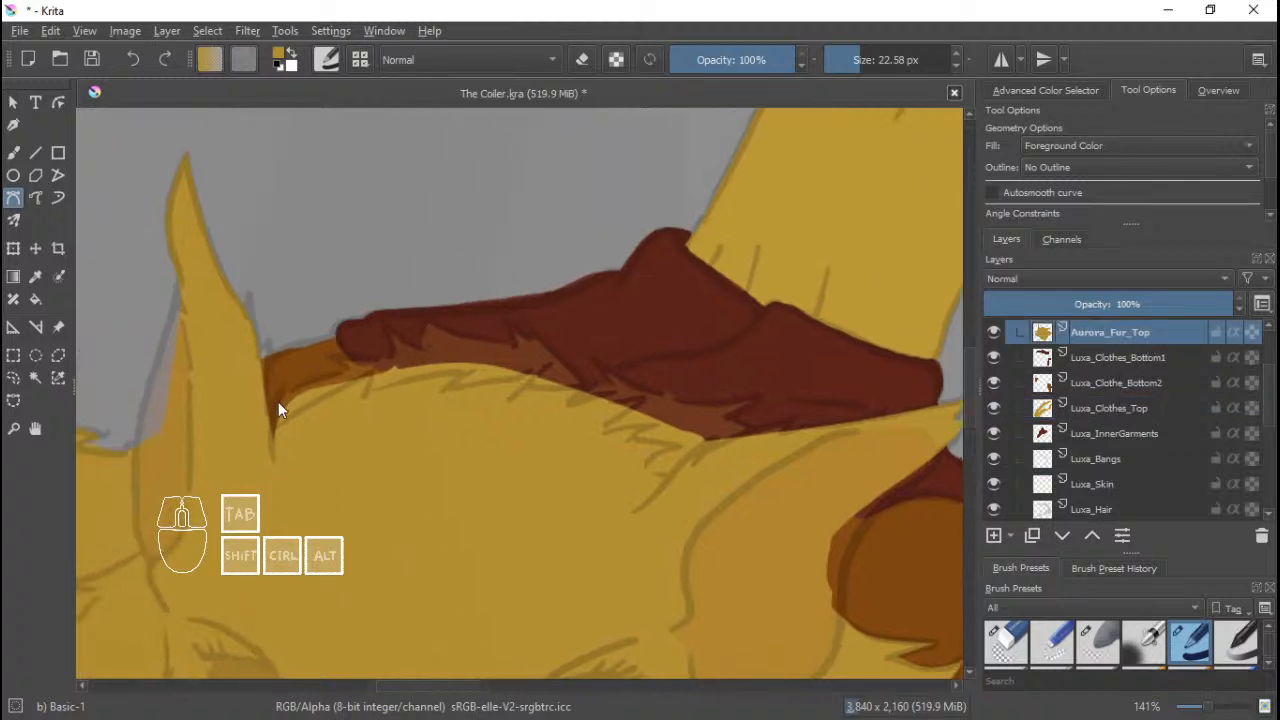
left_click(313, 379)
left_click(341, 371)
left_click(332, 355)
left_click(438, 328)
left_click(510, 324)
left_click(585, 353)
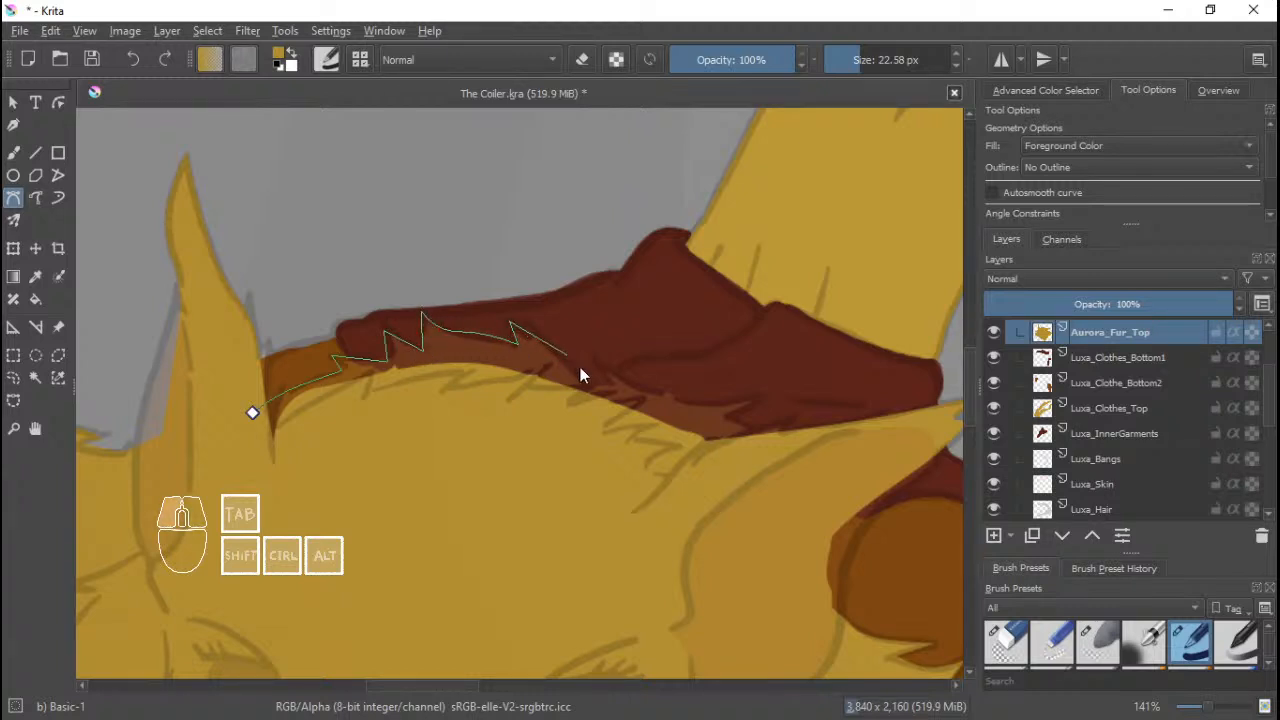
Continue the tufts toward the right ear and close the path through the head to fill the forehead fringe yellow.
left_click(597, 377)
left_click_drag(614, 373, 665, 395)
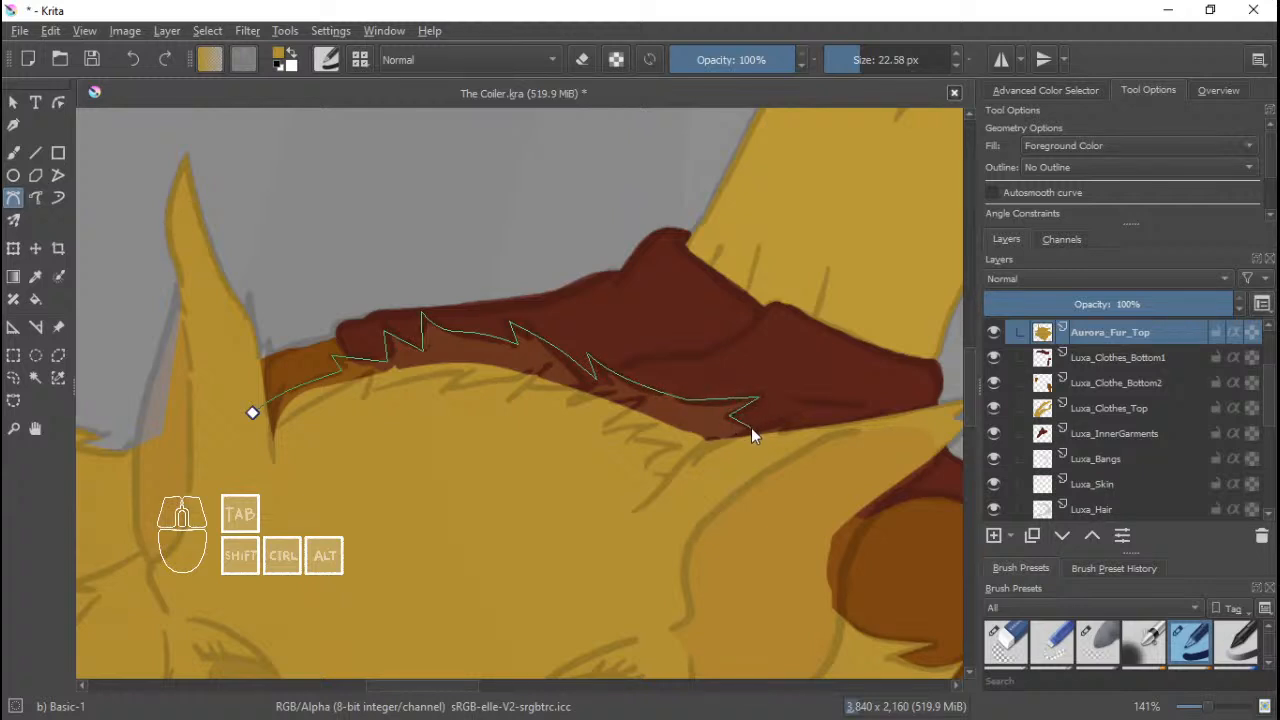
left_click_drag(806, 437, 767, 462)
double_click(252, 413)
Add a new layer above Aurora_Fur_Top and name it Wing.
scroll(596, 360, "down", 5)
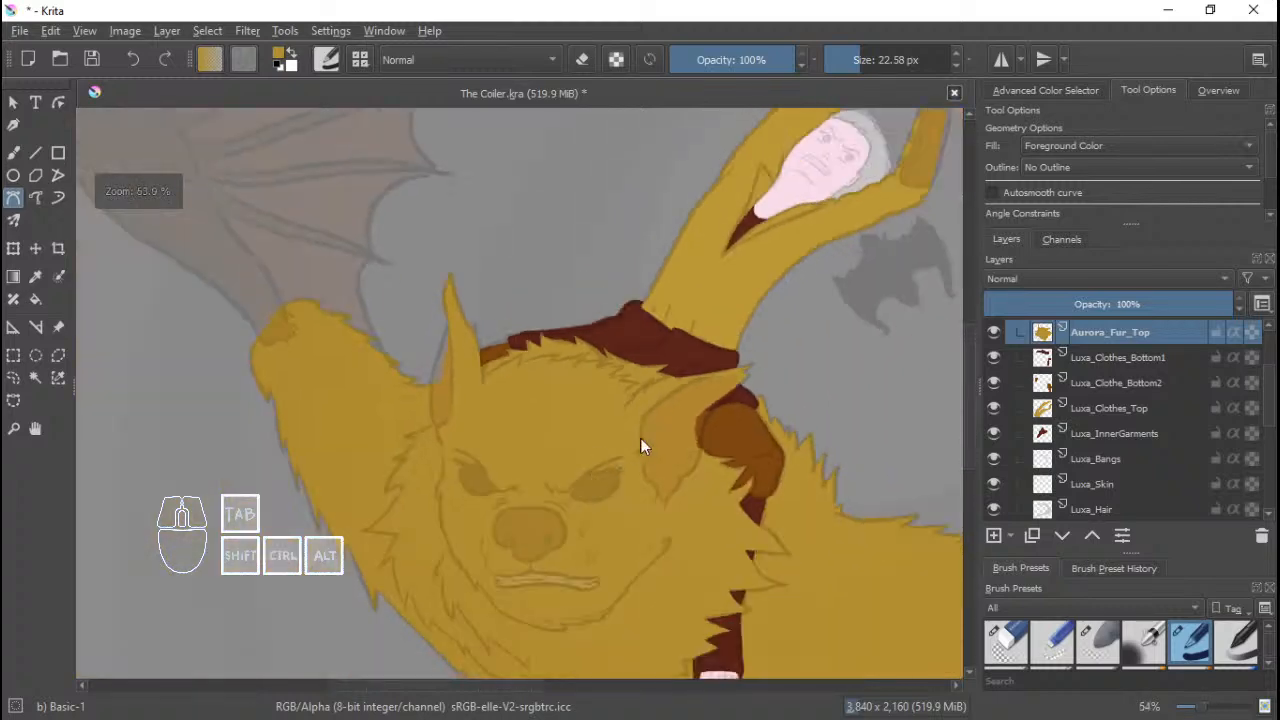
scroll(636, 436, "down", 2)
scroll(614, 341, "up", 1)
left_click_drag(588, 348, 639, 368)
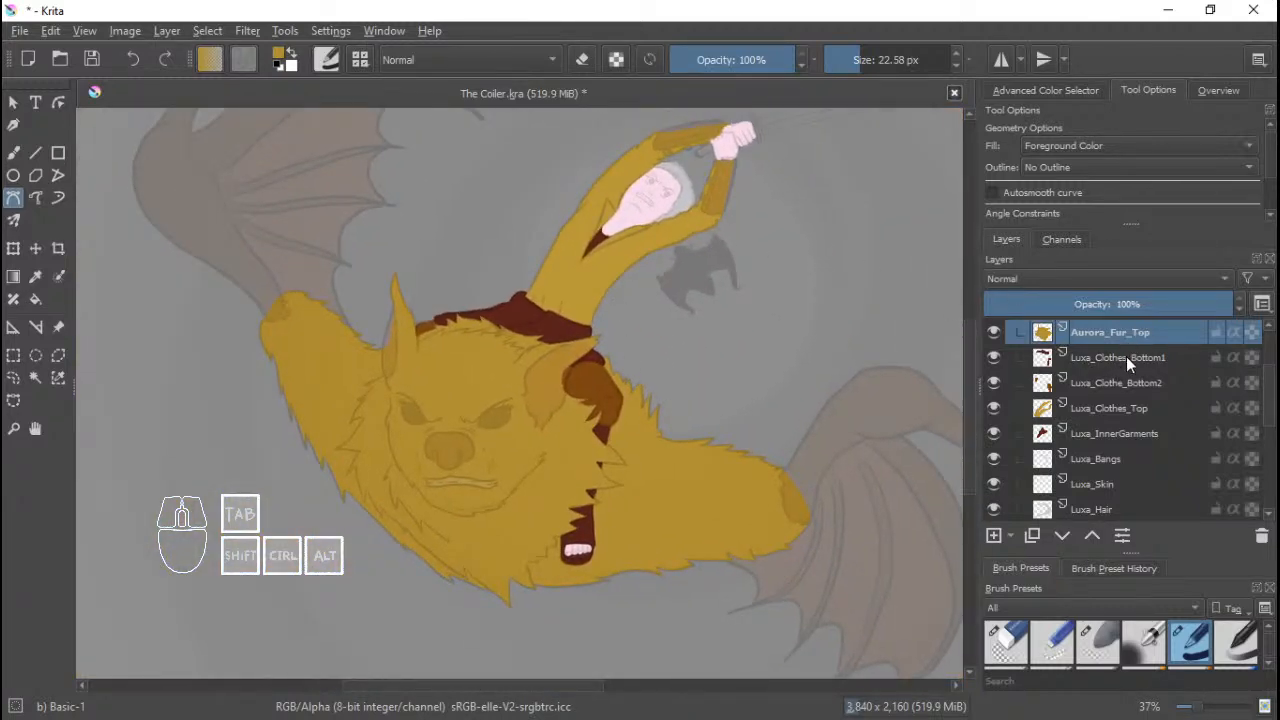
scroll(1268, 390, "up", 2)
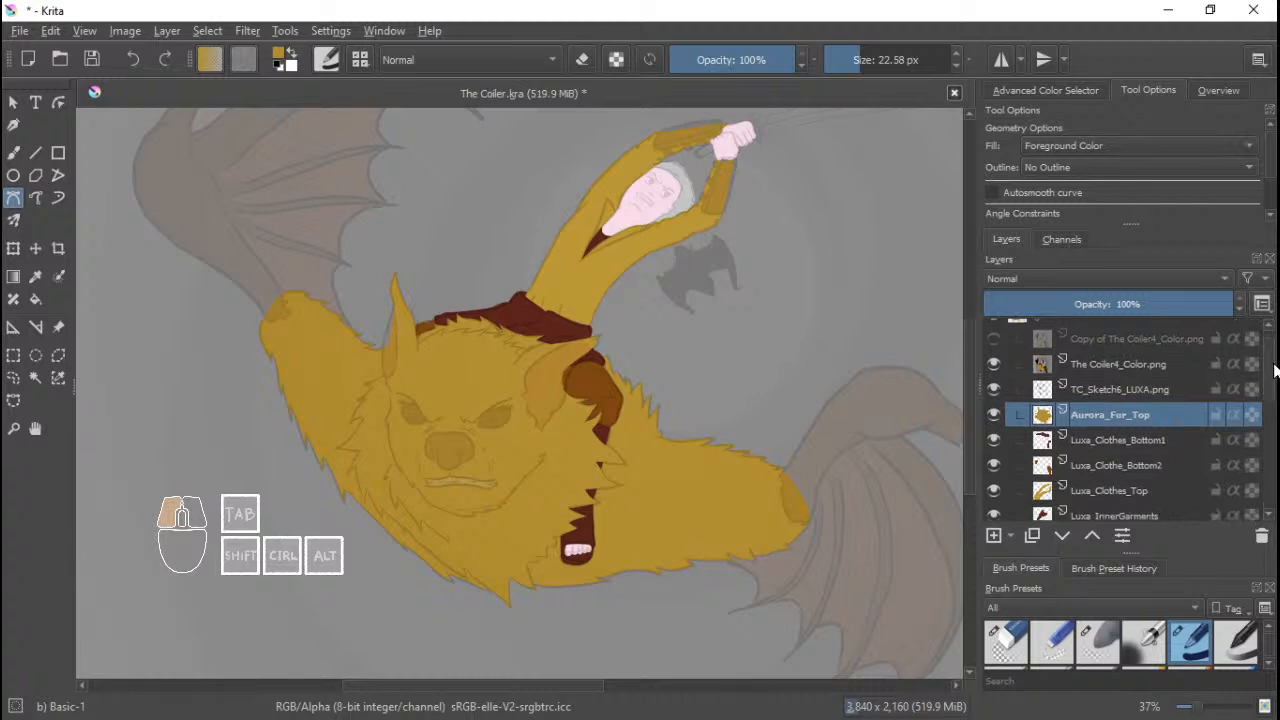
left_click(993, 535)
double_click(1112, 403)
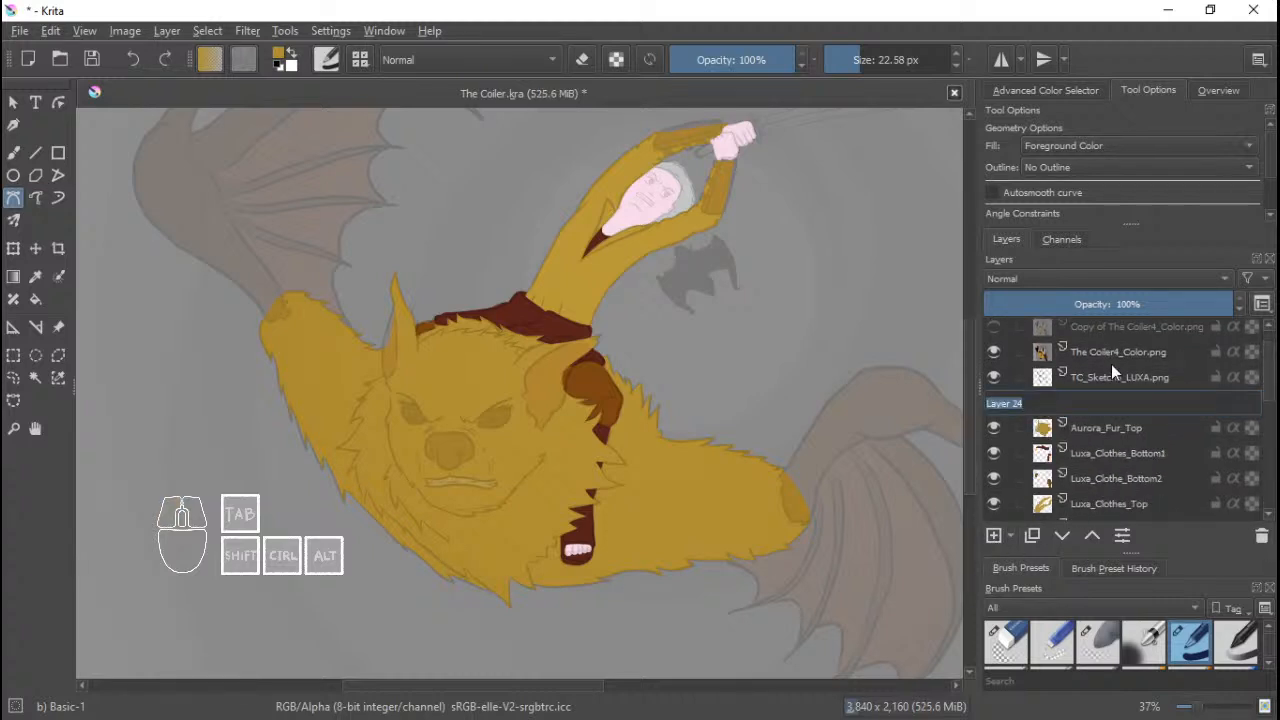
type("Wing")
key("Return")
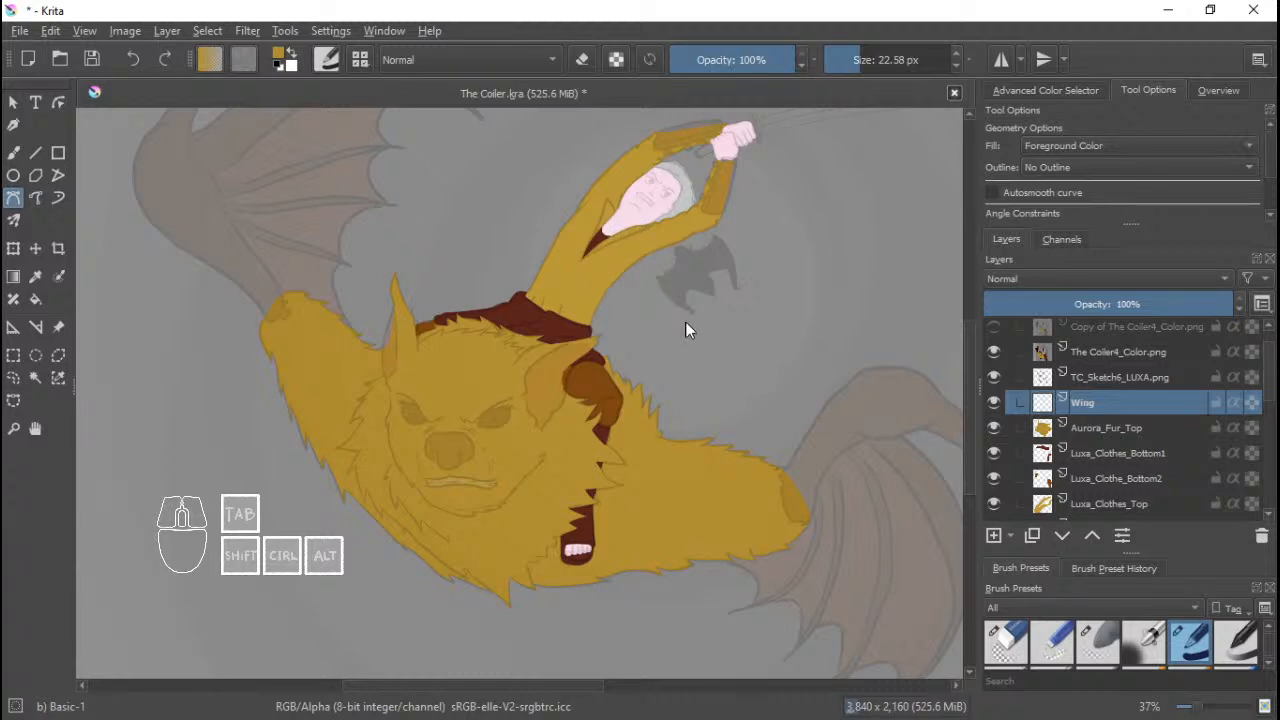
Examine the bat's right wing, hiding and showing The Coiler4_Color.png to compare the reference with the flat colors.
left_click_drag(726, 325, 698, 326)
left_click_drag(763, 373, 716, 335)
left_click_drag(768, 398, 690, 425)
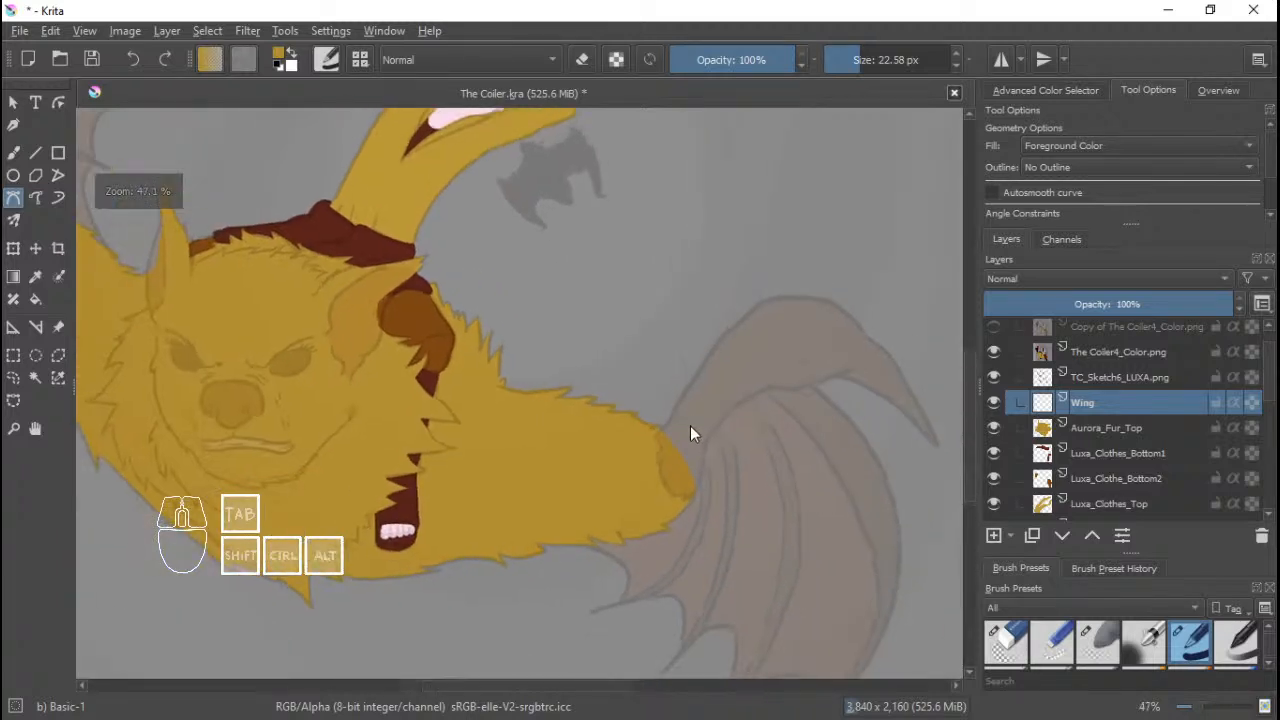
scroll(690, 425, "down", 2)
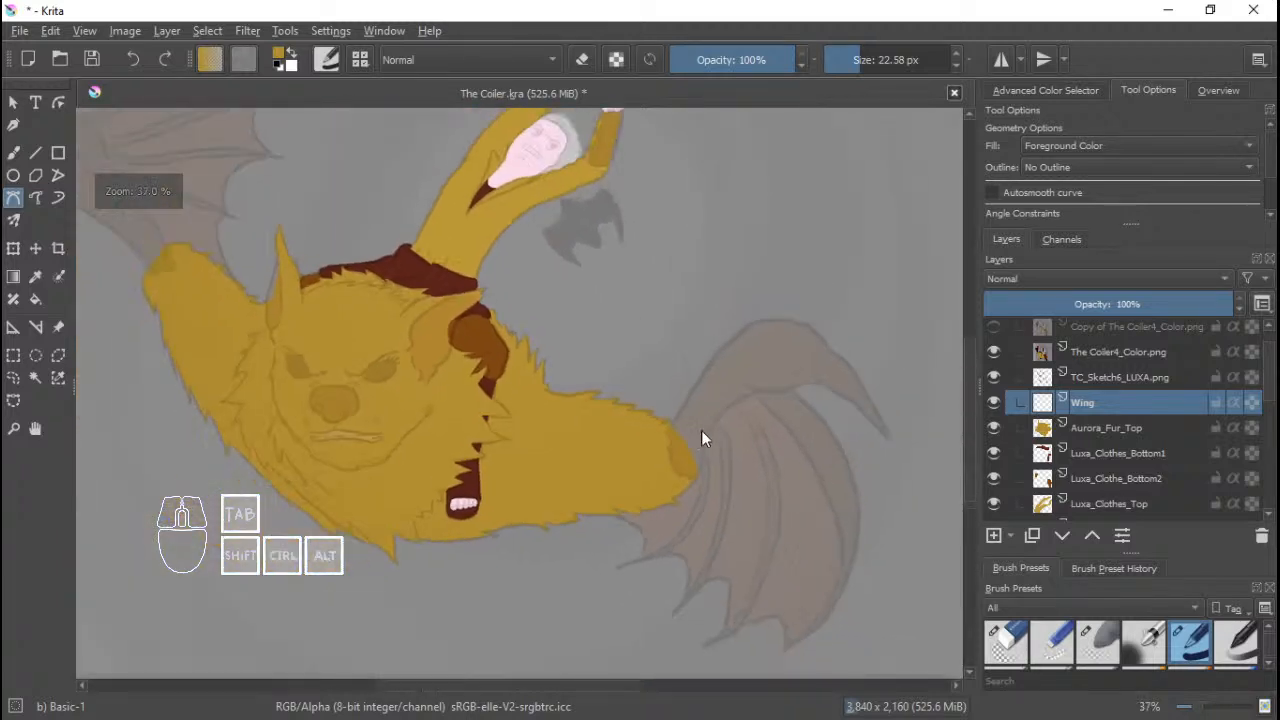
left_click(993, 351)
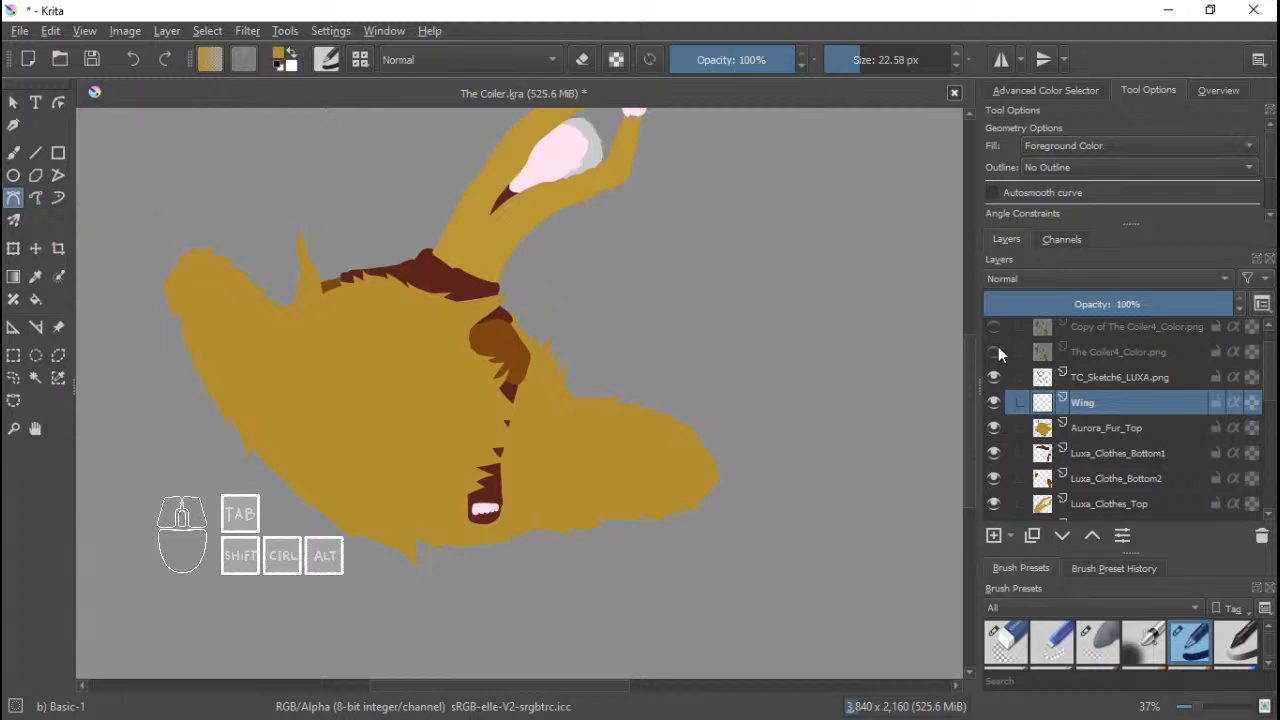
left_click(995, 353)
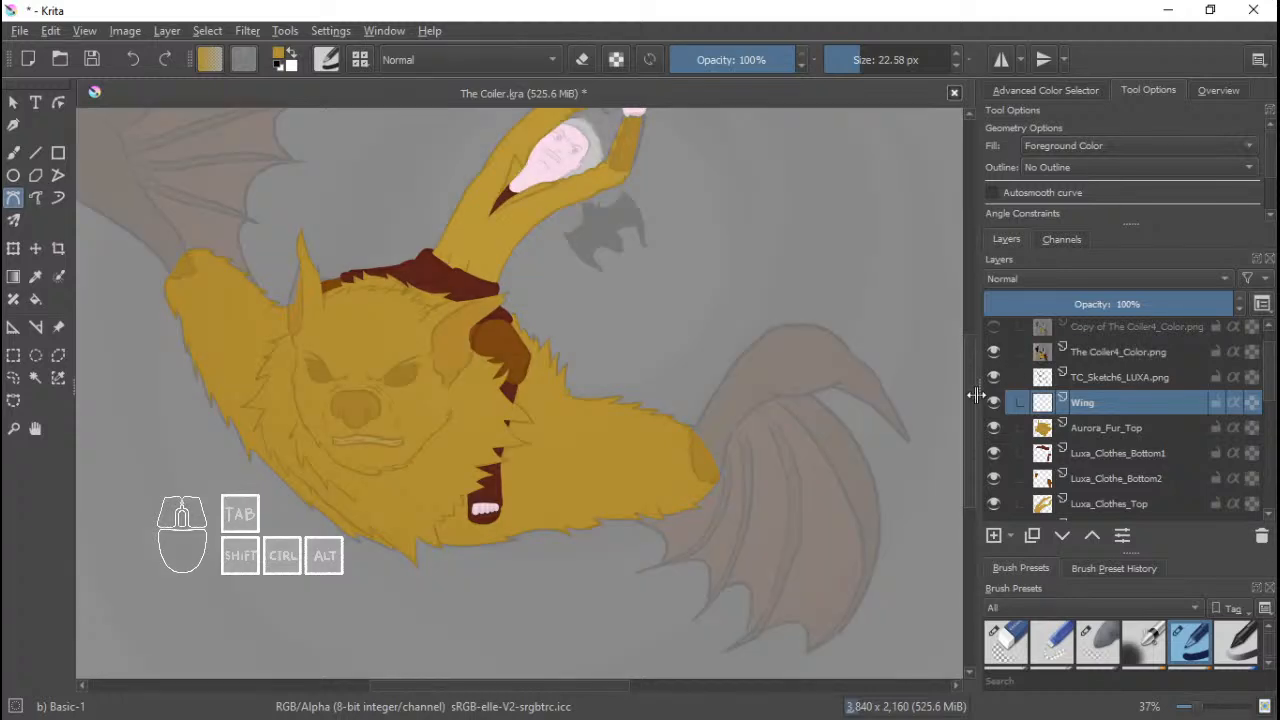
left_click_drag(760, 440, 610, 420)
scroll(610, 420, "up", 3)
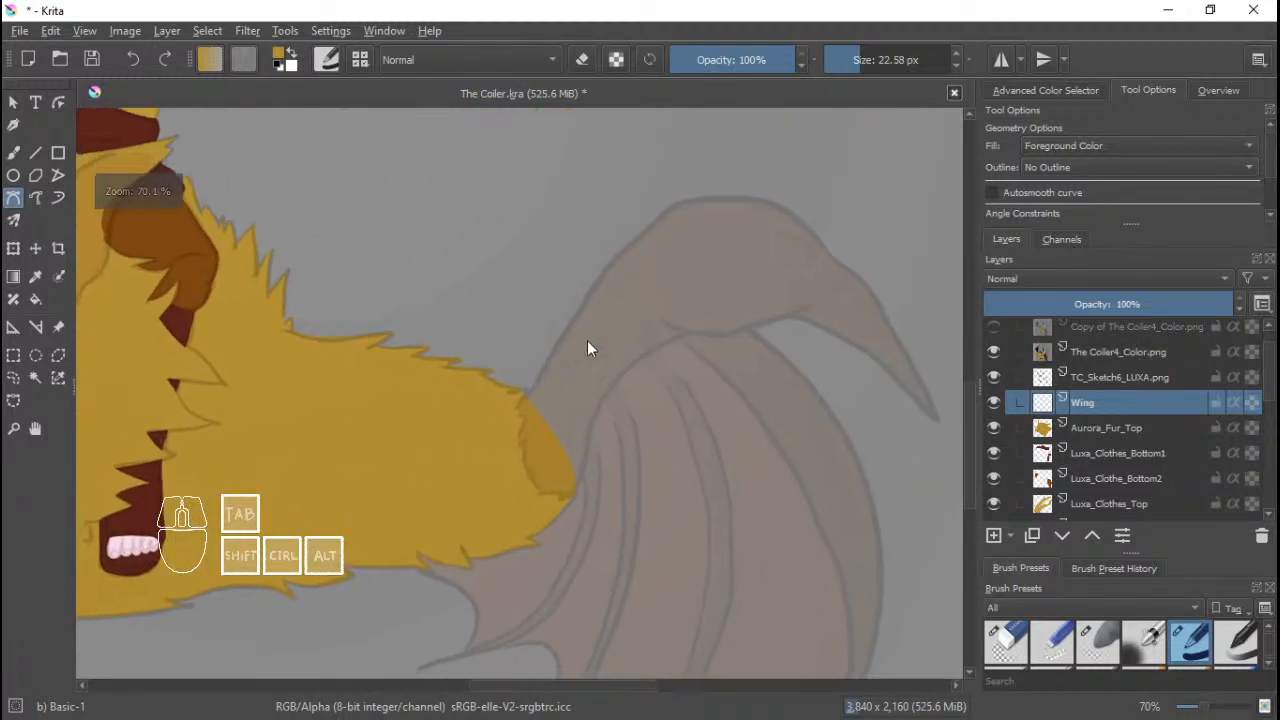
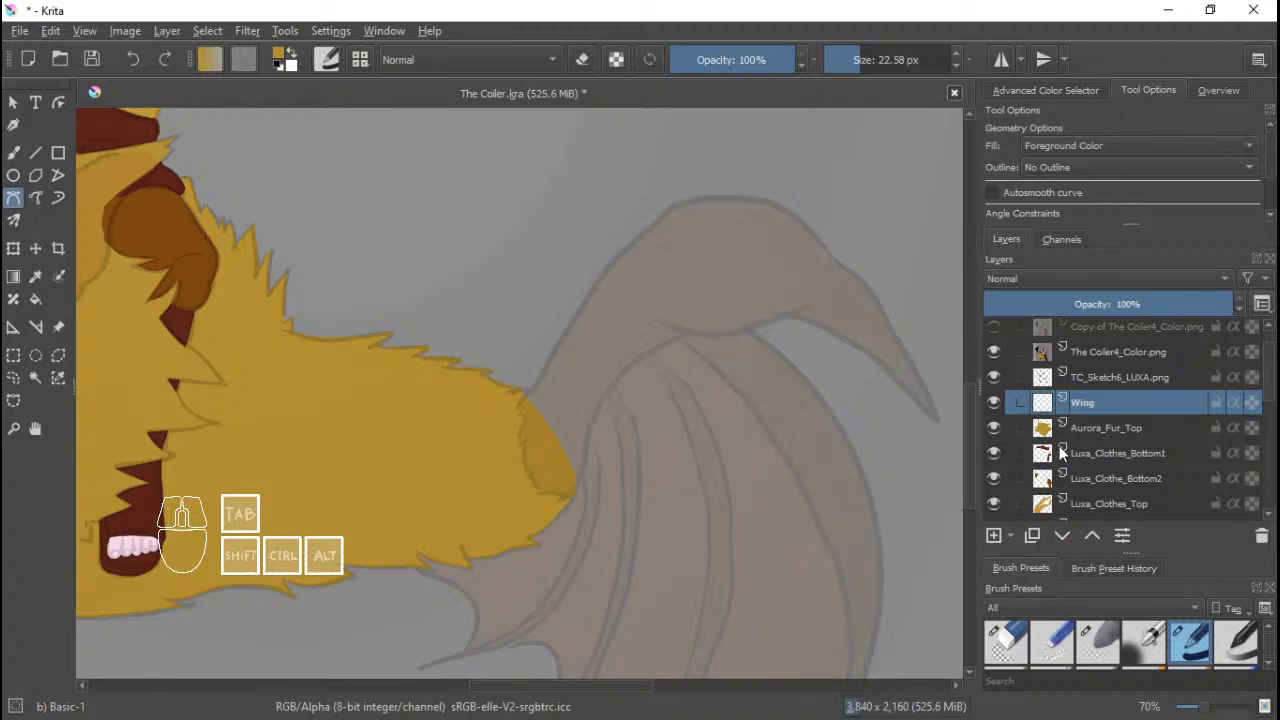
Rename the Wing layer to Wing_Bones.
left_click(1100, 427)
left_click(1118, 405)
left_click_drag(720, 374, 640, 327)
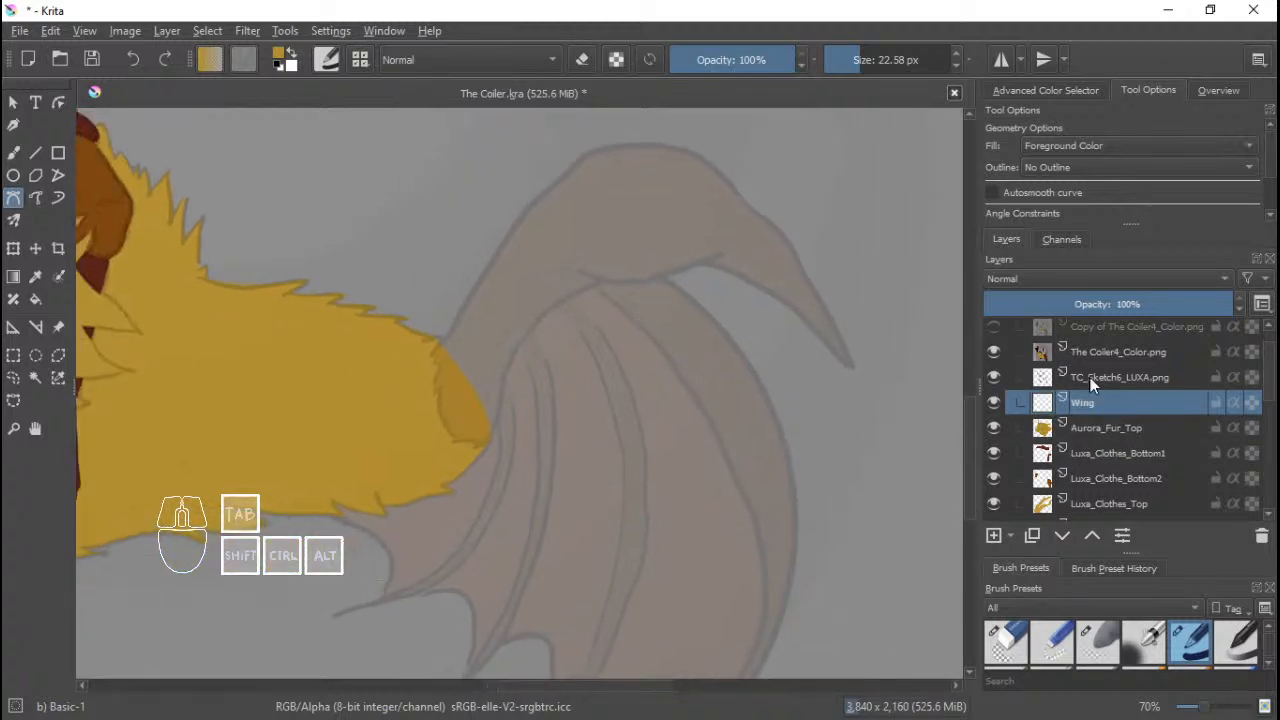
double_click(1107, 402)
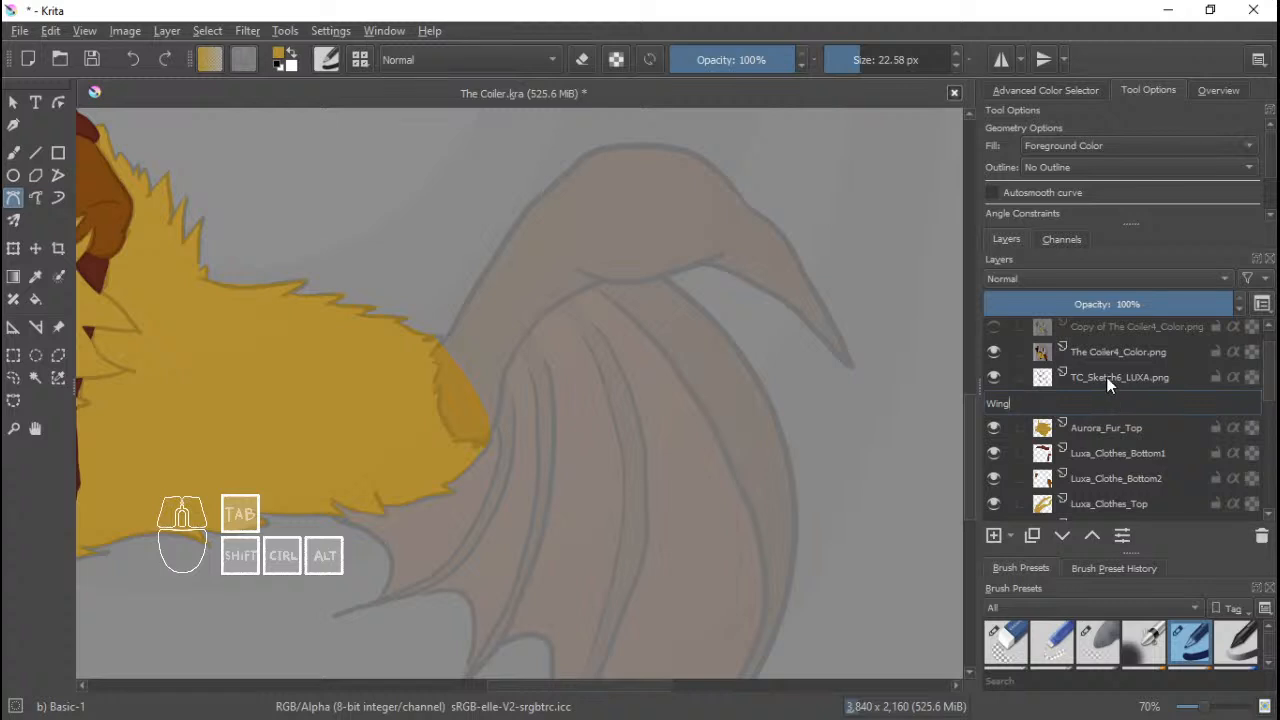
type("_Bones")
key("Return")
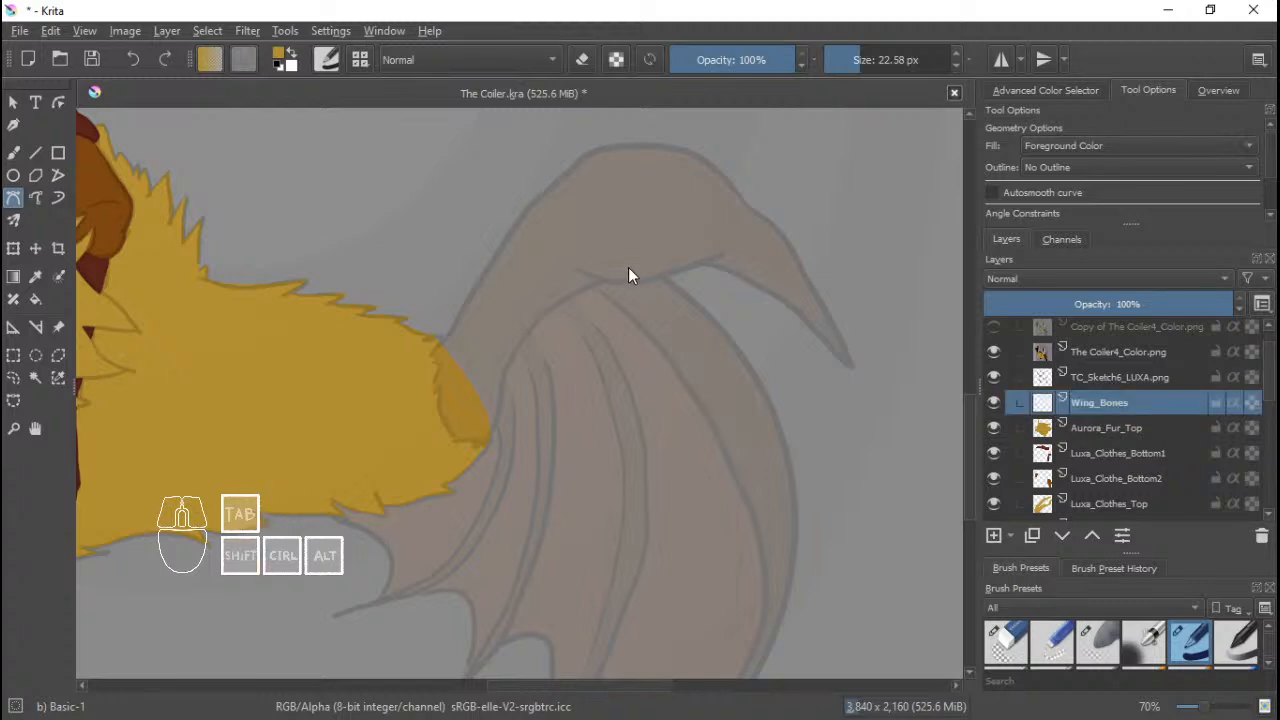
Sample the brown of the bat's right wing arm from Copy of The Coiler4_Color.png as brush color, showing that layer only while sampling.
left_click_drag(504, 316, 524, 320)
left_click_drag(701, 293, 656, 303)
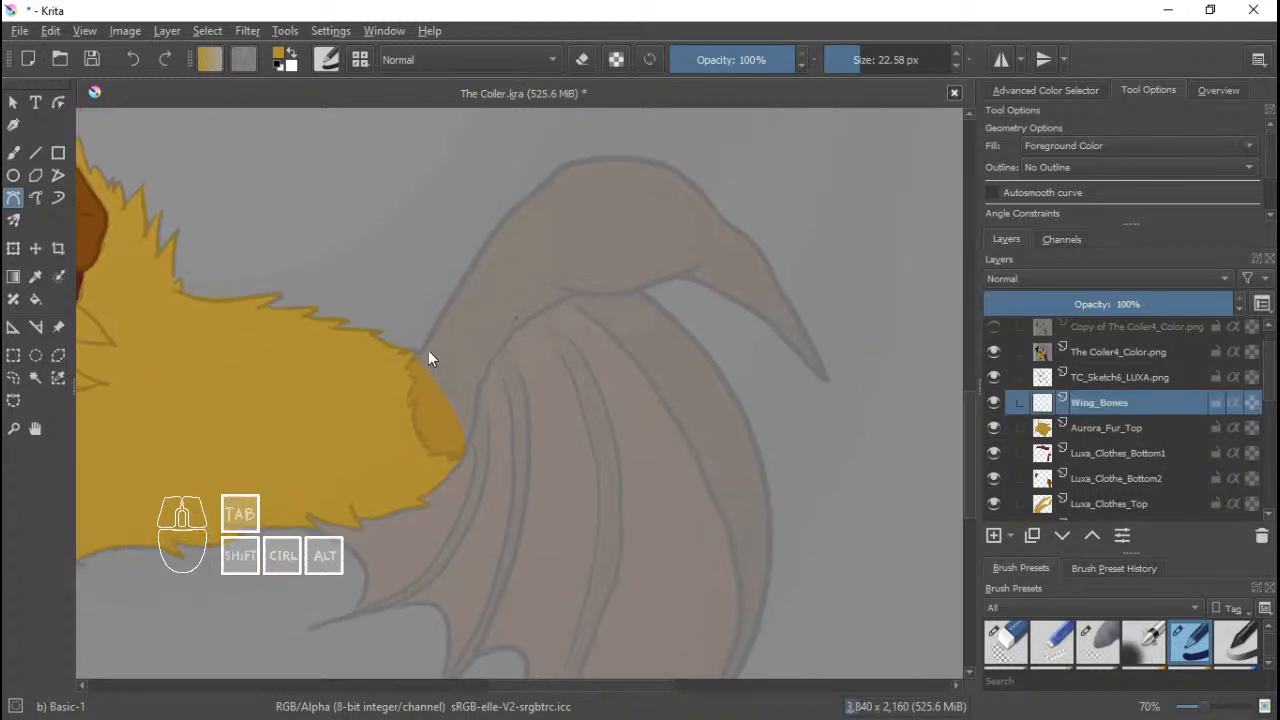
left_click(994, 327)
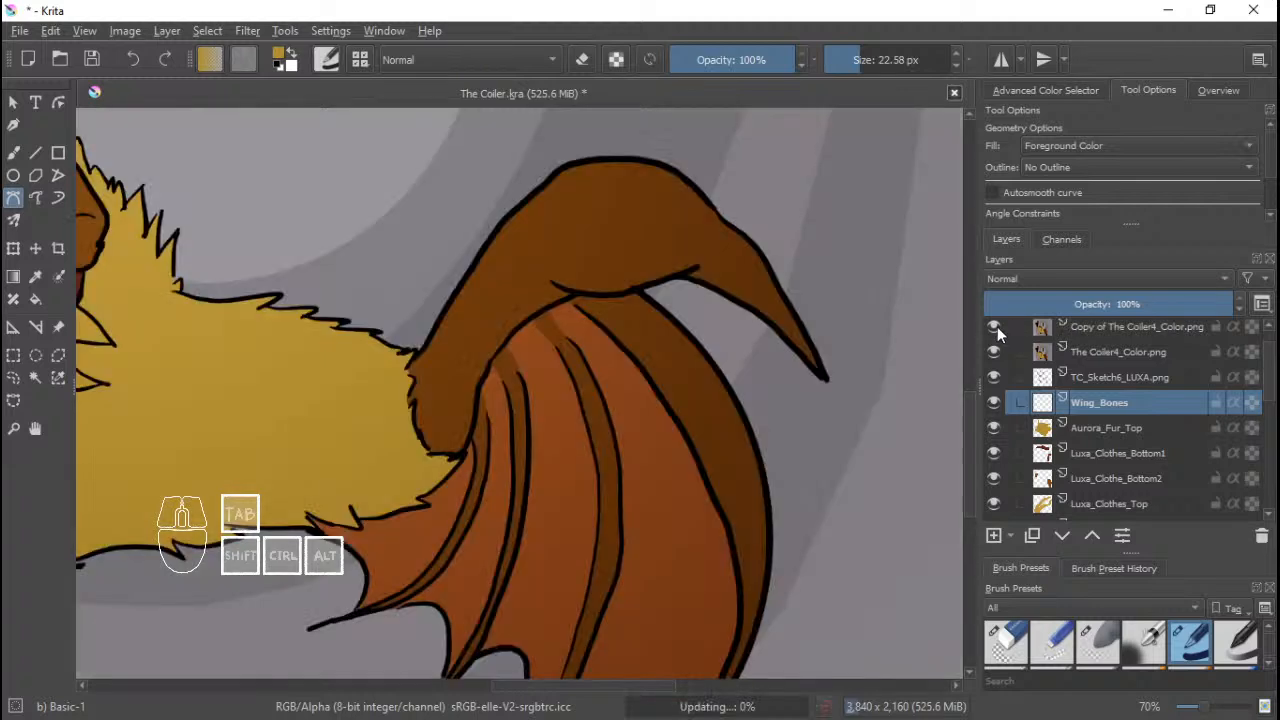
left_click(617, 212)
key("Escape")
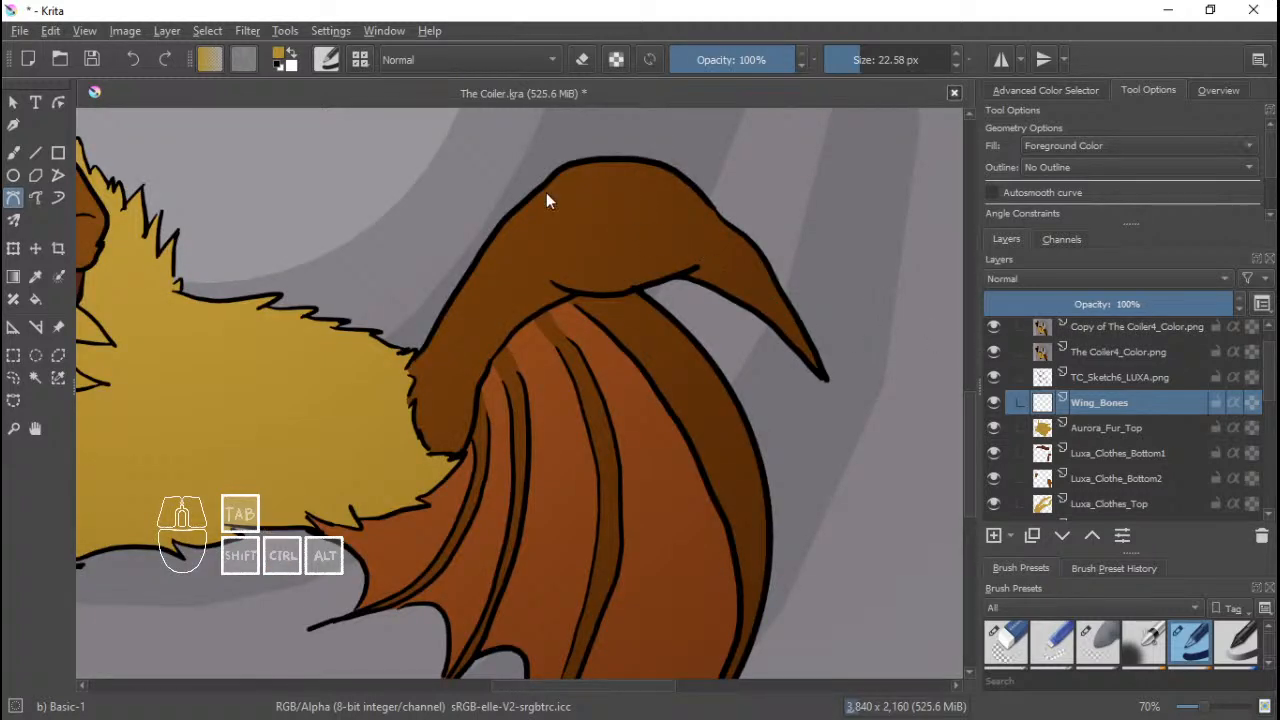
left_click(13, 152)
key("ctrl")
left_click(657, 219, "ctrl")
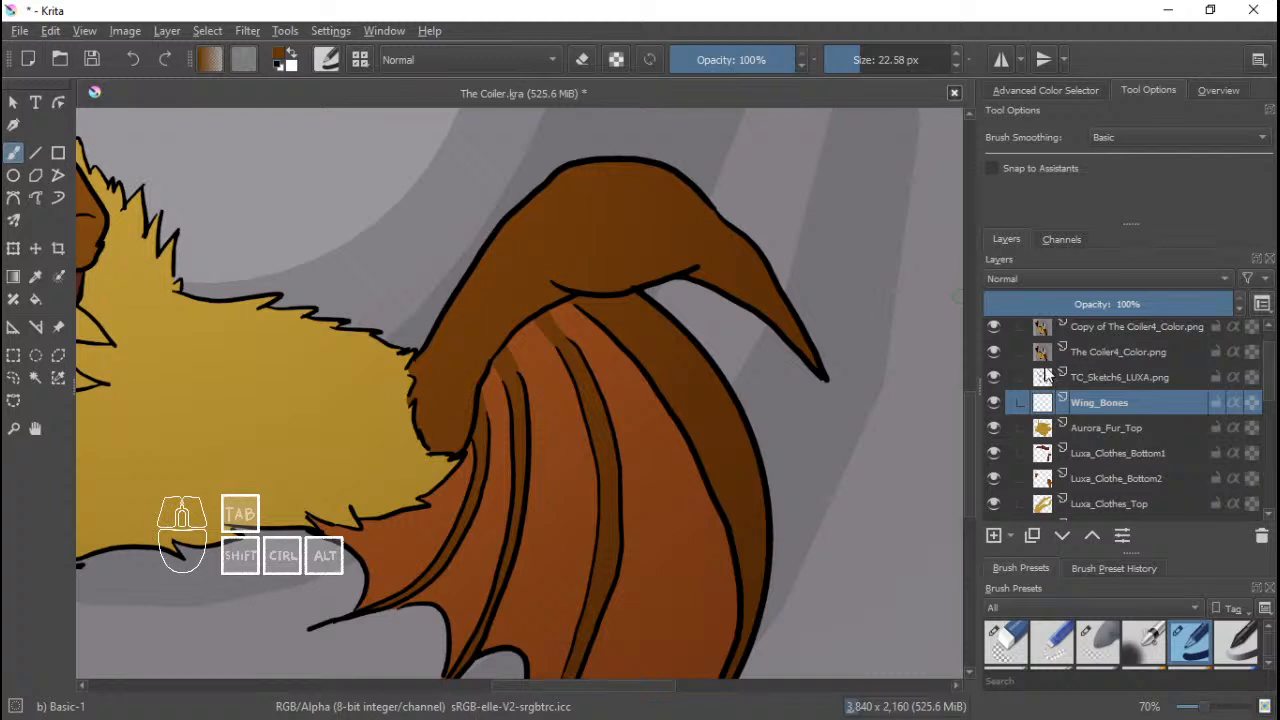
left_click(994, 327)
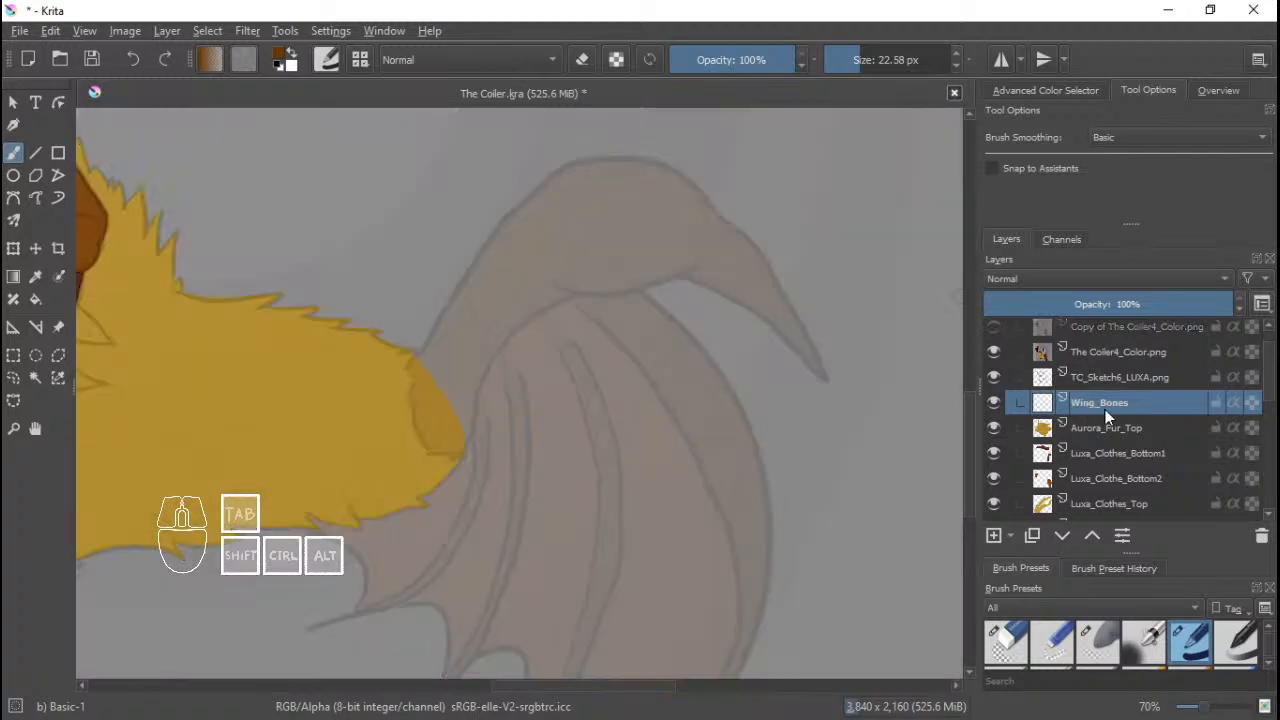
Hide The Coiler4_Color.png and raise the opacity of the TC_Sketch6_LUXA.png layer to 70%.
left_click(994, 352)
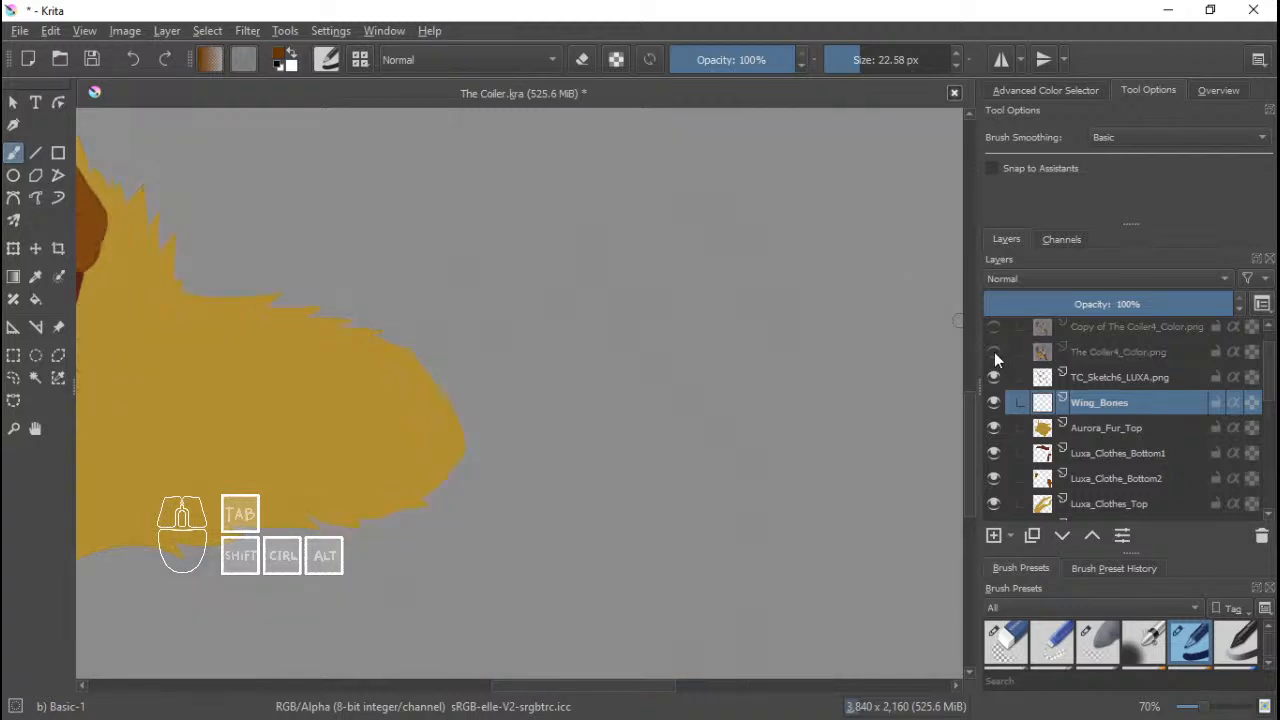
left_click(994, 352)
left_click(994, 352)
left_click(1152, 374)
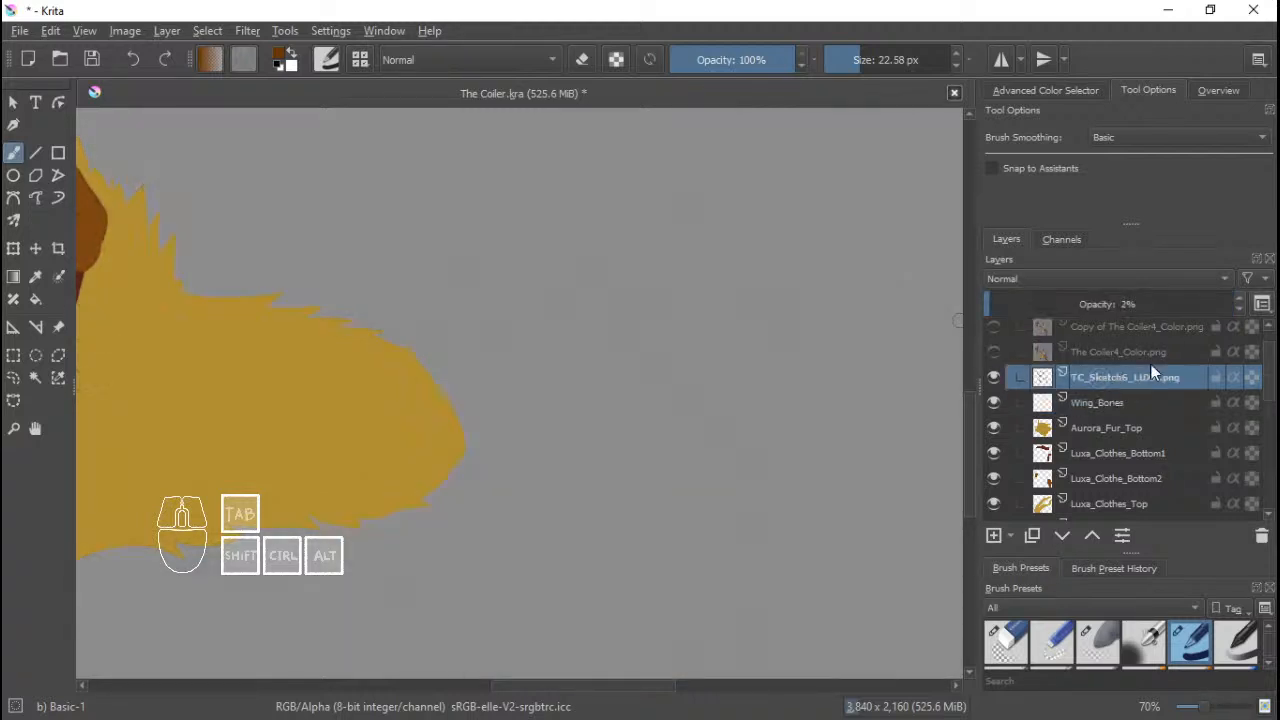
left_click_drag(1063, 294, 1160, 300)
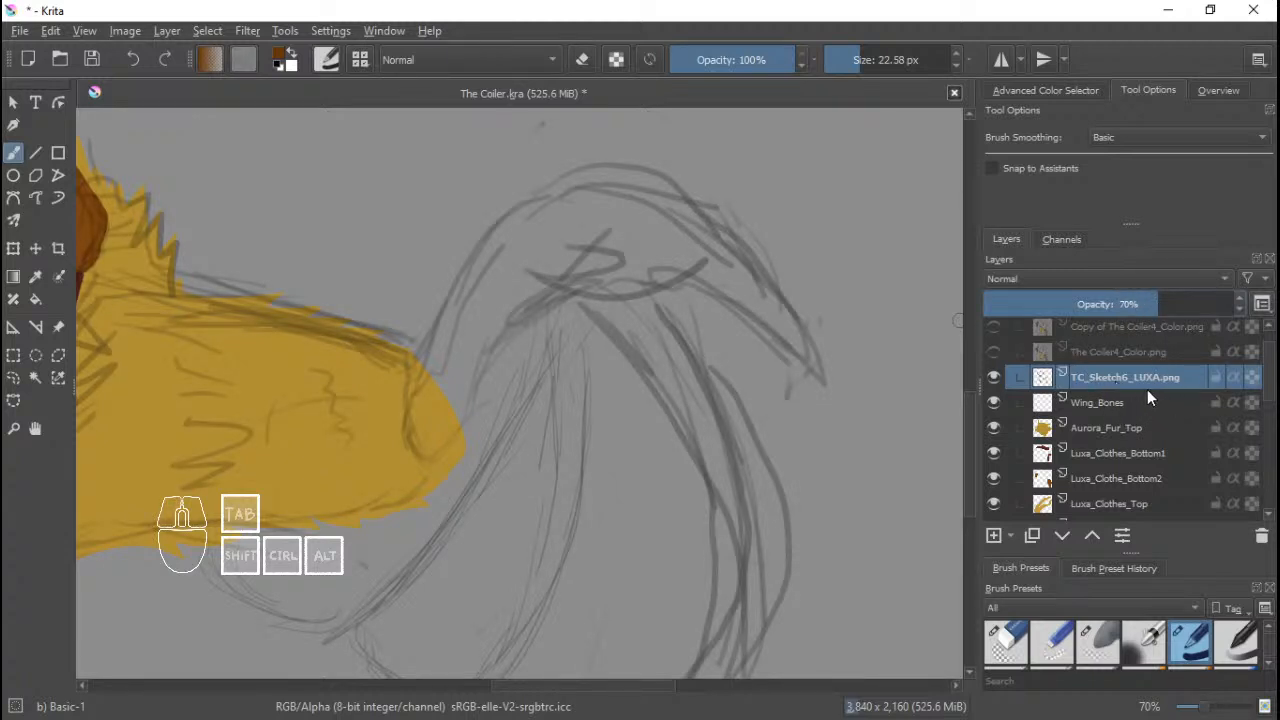
Save the document and make Wing_Bones the active layer.
left_click_drag(757, 294, 800, 287)
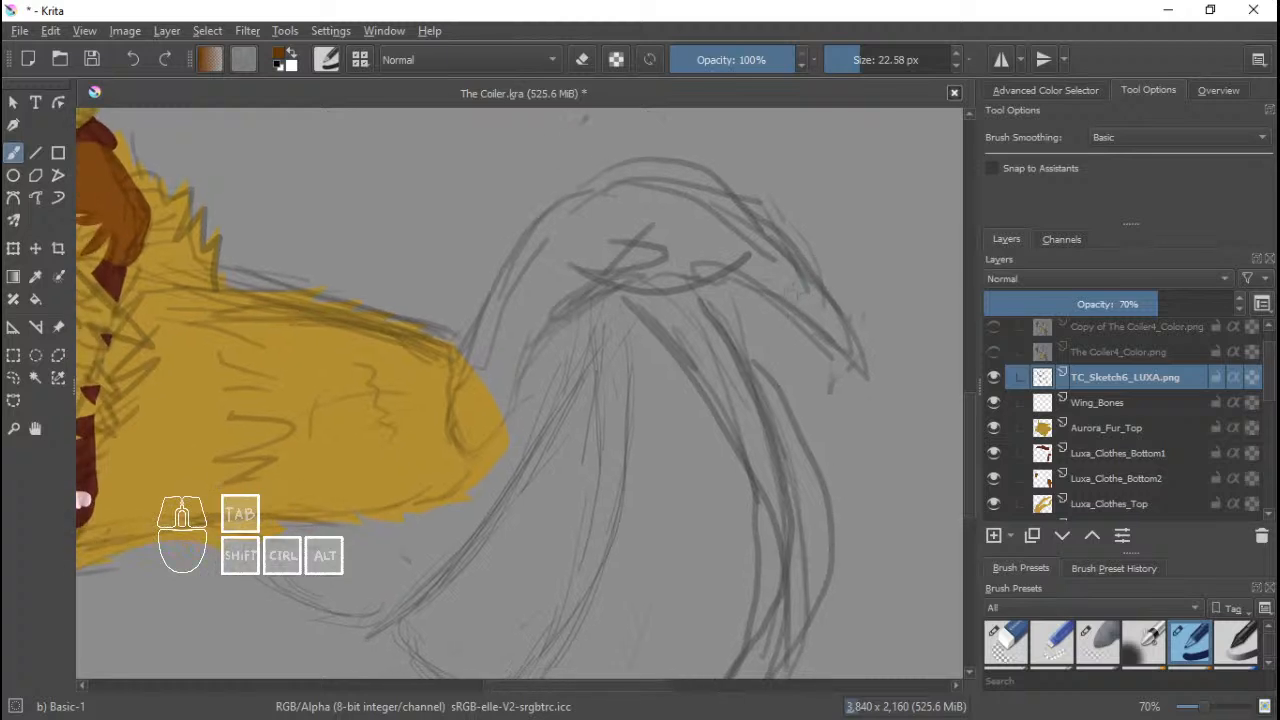
key("ctrl+s")
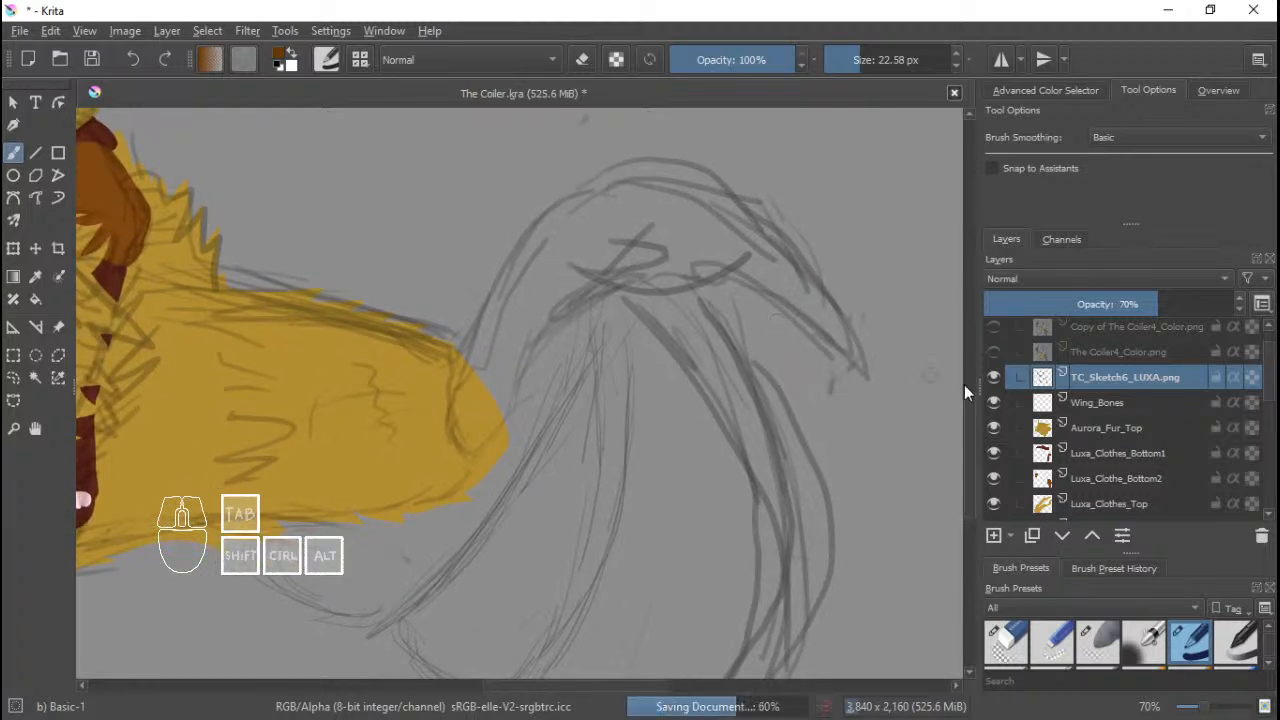
left_click(1117, 399)
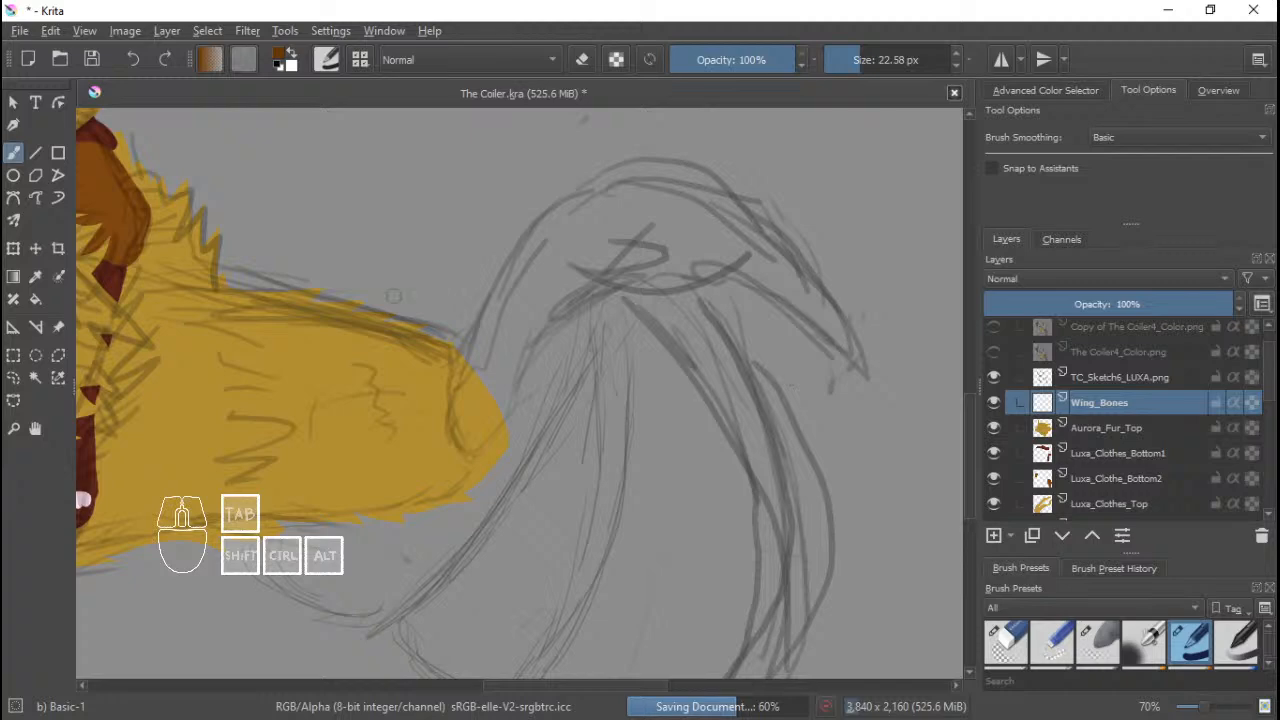
Examine the sketch lines of the bat's right wing, both close up and within the whole drawing.
scroll(393, 296, "down", 3)
scroll(472, 304, "up", 2)
scroll(512, 326, "down", 5)
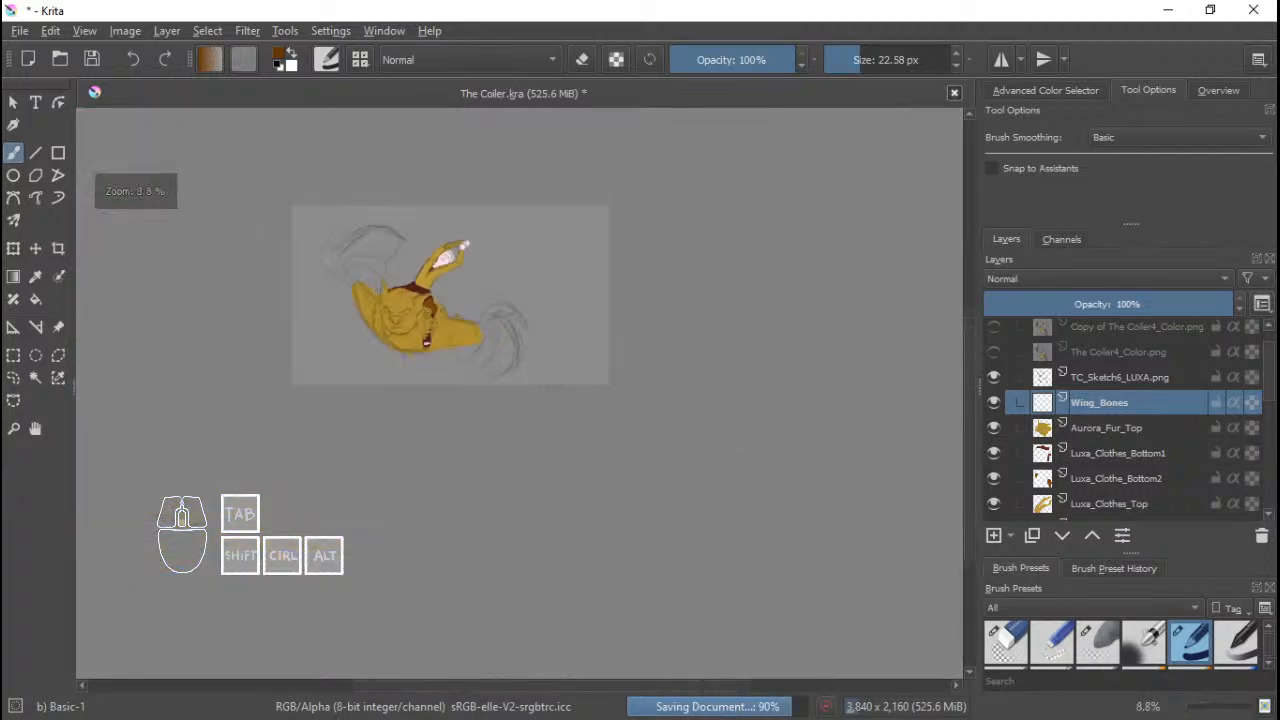
scroll(505, 329, "up", 6)
scroll(457, 312, "down", 3)
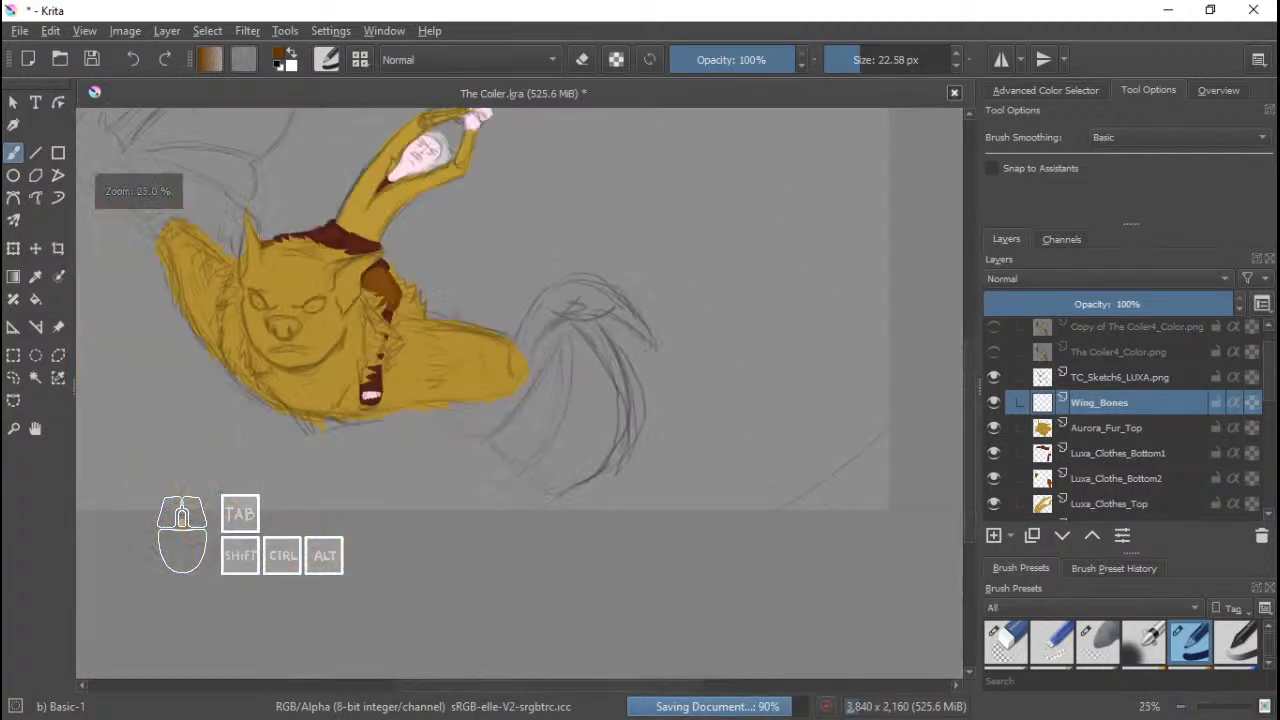
scroll(463, 318, "up", 1)
scroll(571, 351, "down", 4)
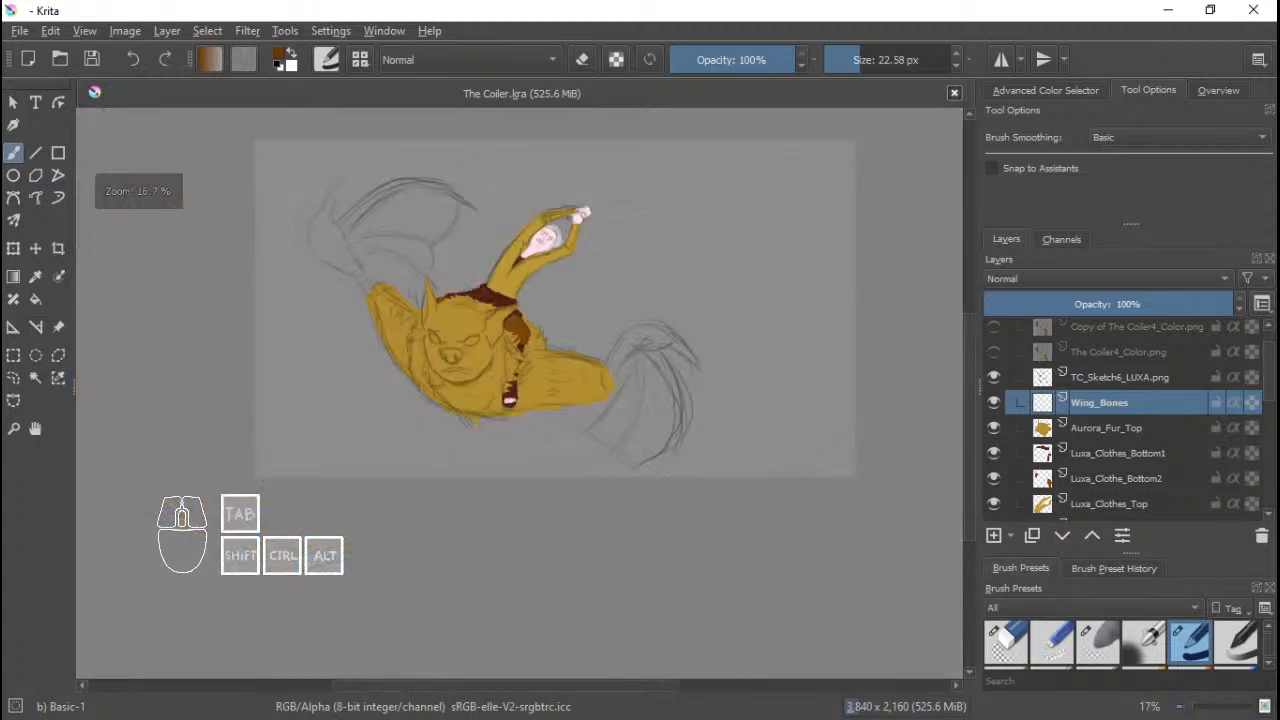
scroll(571, 351, "up", 4)
scroll(571, 351, "down", 1)
scroll(515, 365, "up", 2)
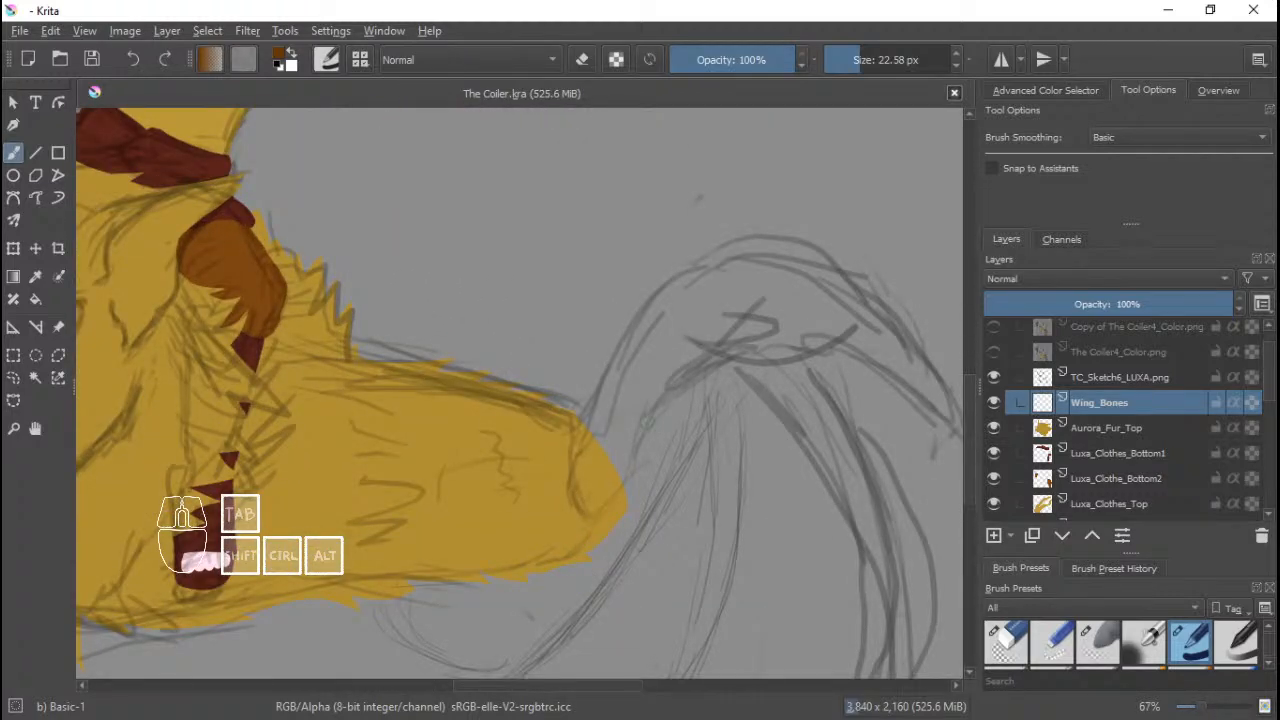
scroll(527, 365, "down", 1)
left_click_drag(684, 400, 591, 403)
scroll(554, 404, "up", 2)
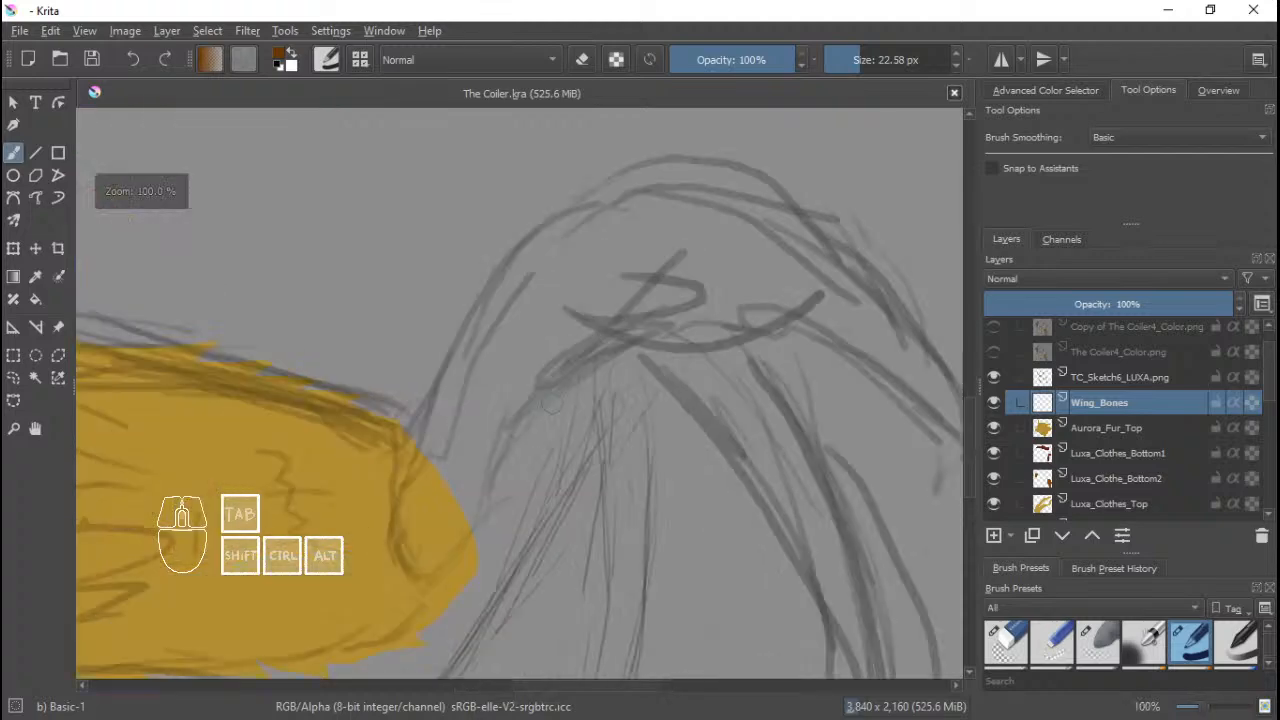
left_click_drag(489, 432, 547, 401)
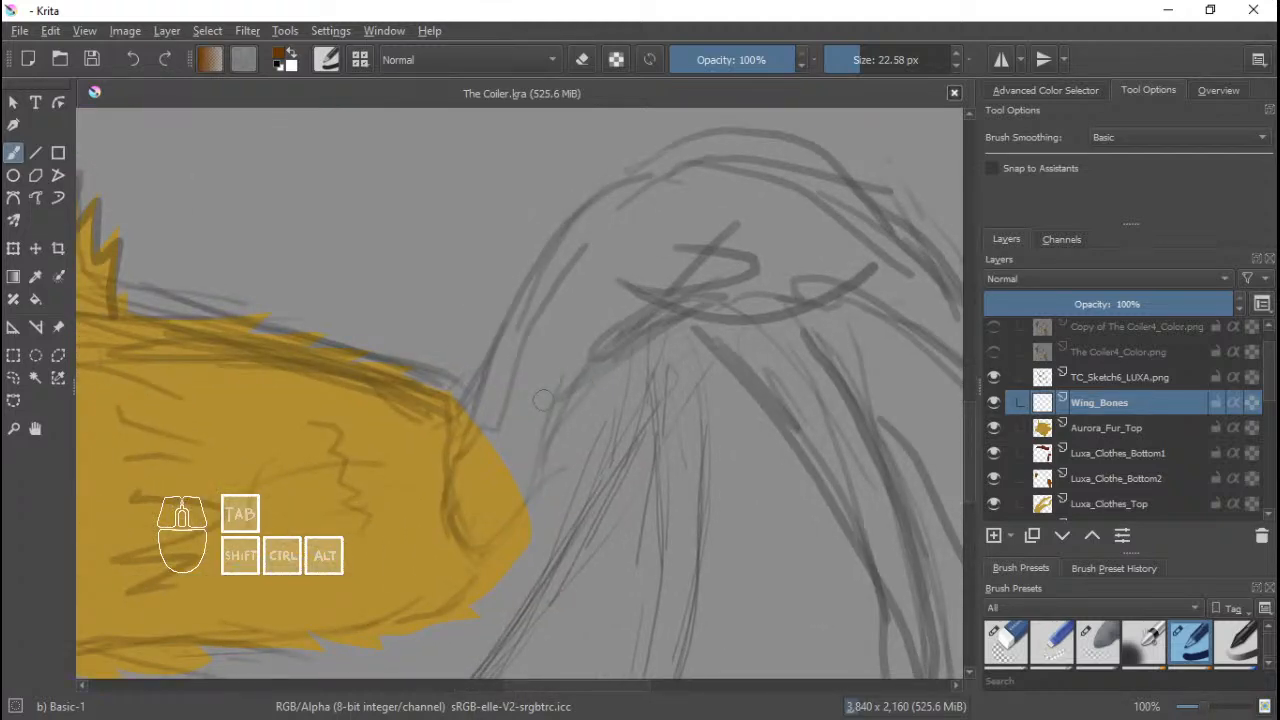
scroll(542, 400, "down", 1)
scroll(586, 391, "up", 1)
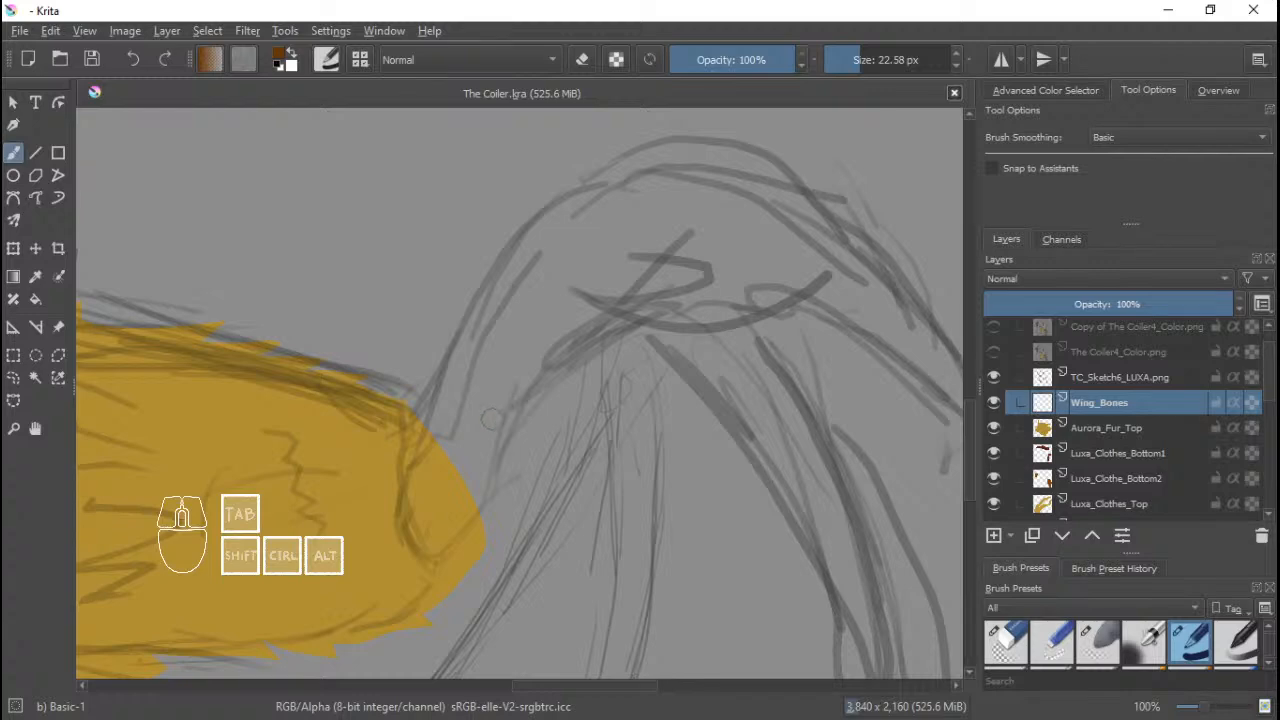
scroll(491, 419, "down", 2)
scroll(495, 420, "up", 1)
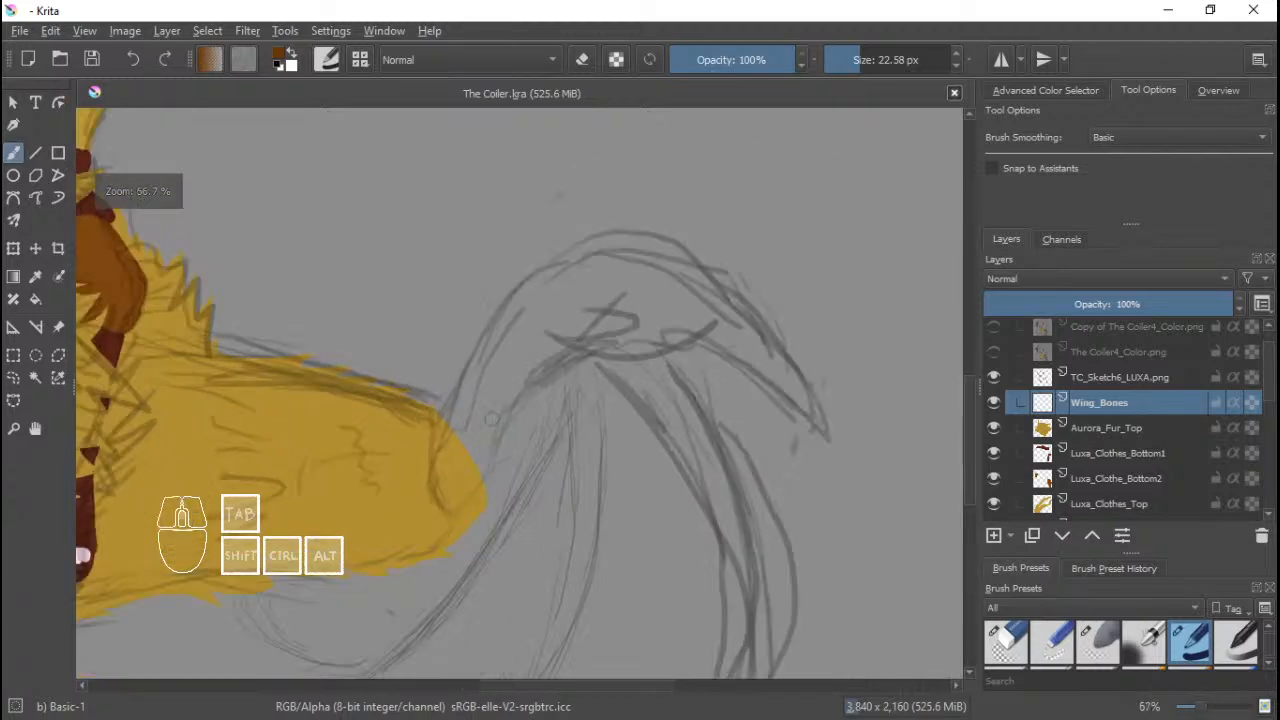
left_click_drag(540, 397, 547, 443)
scroll(576, 425, "down", 2)
scroll(576, 425, "up", 1)
scroll(549, 443, "up", 1)
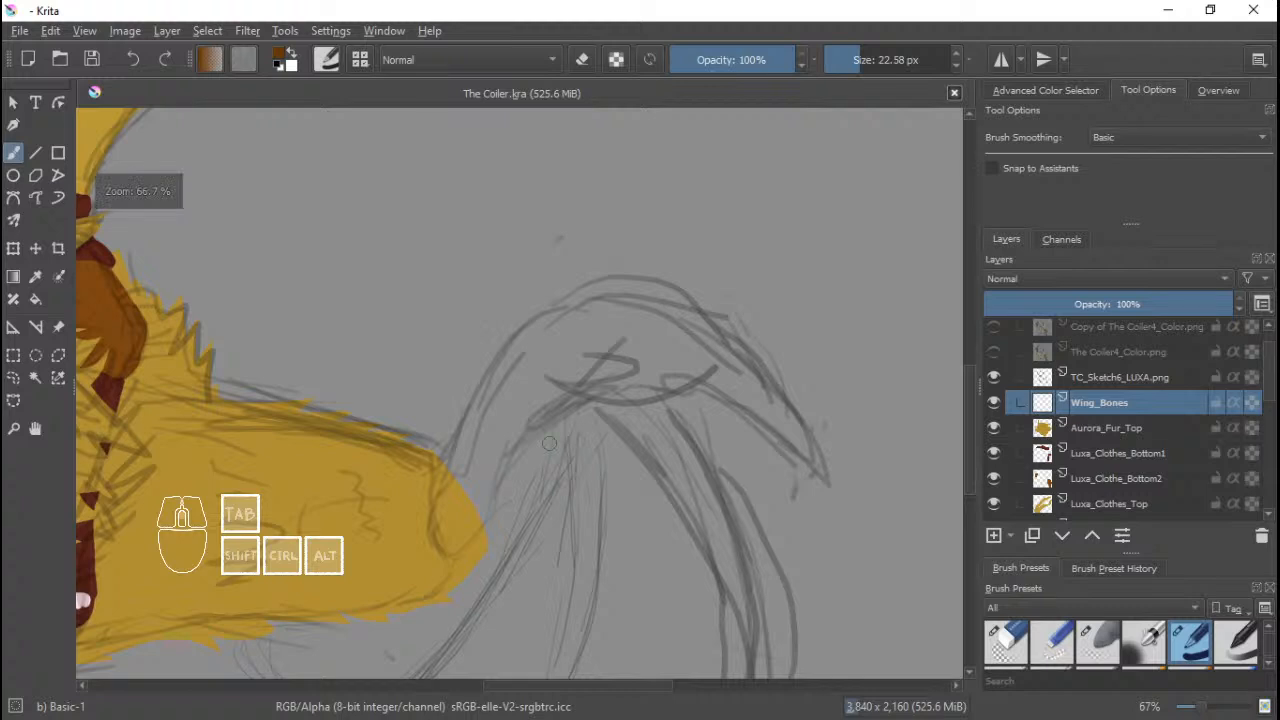
scroll(503, 471, "up", 1)
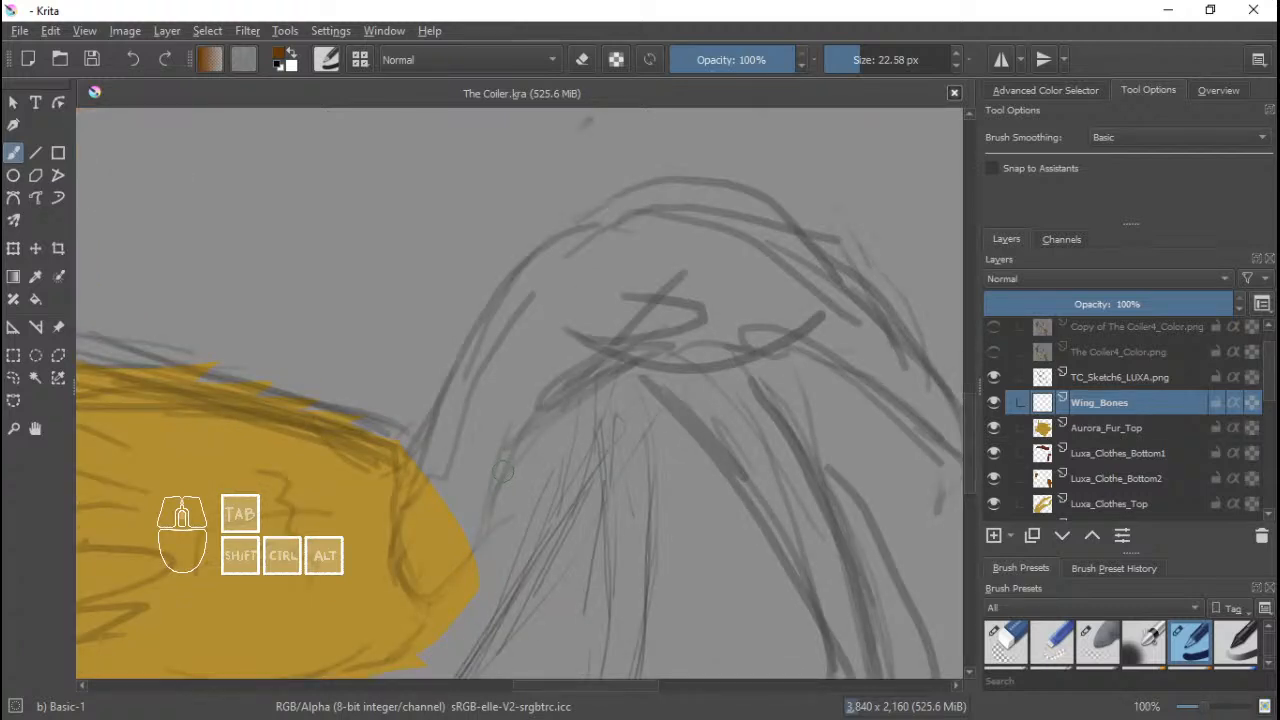
left_click_drag(501, 463, 457, 465)
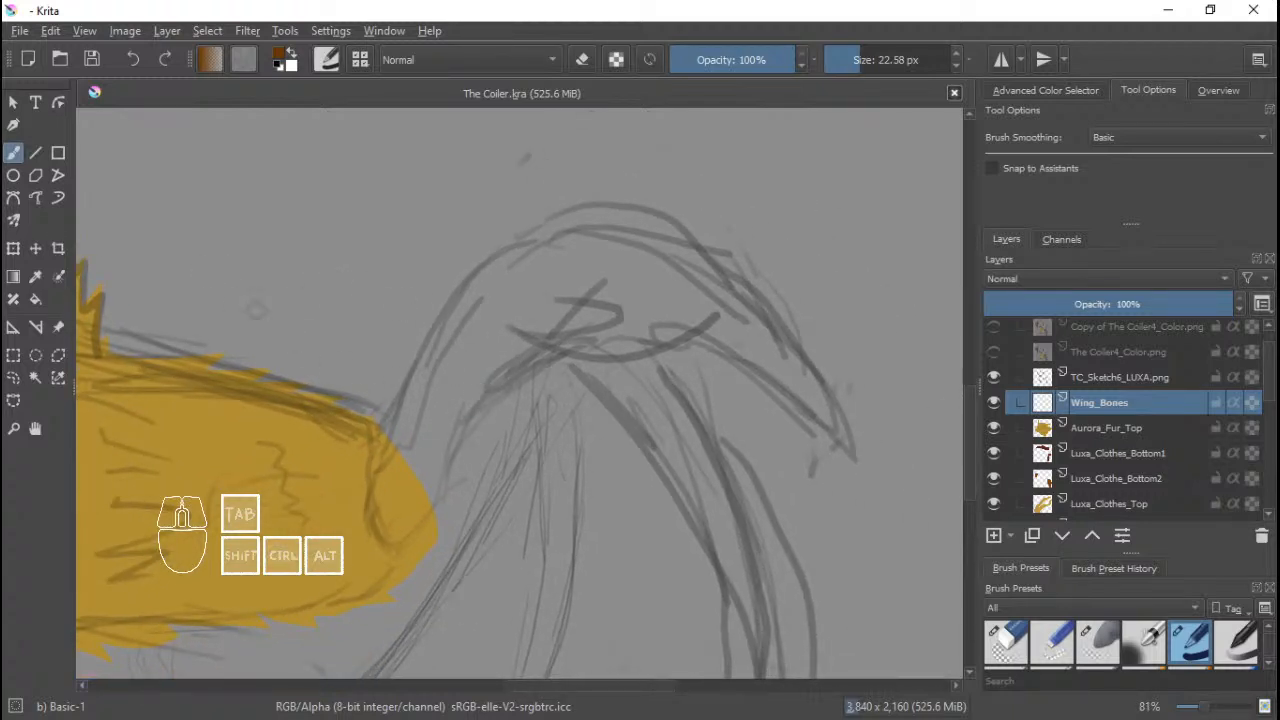
Choose the Basic-1 brush preset at 45.58 px and try a stroke at the base of the right wing, undoing it.
right_click(436, 414)
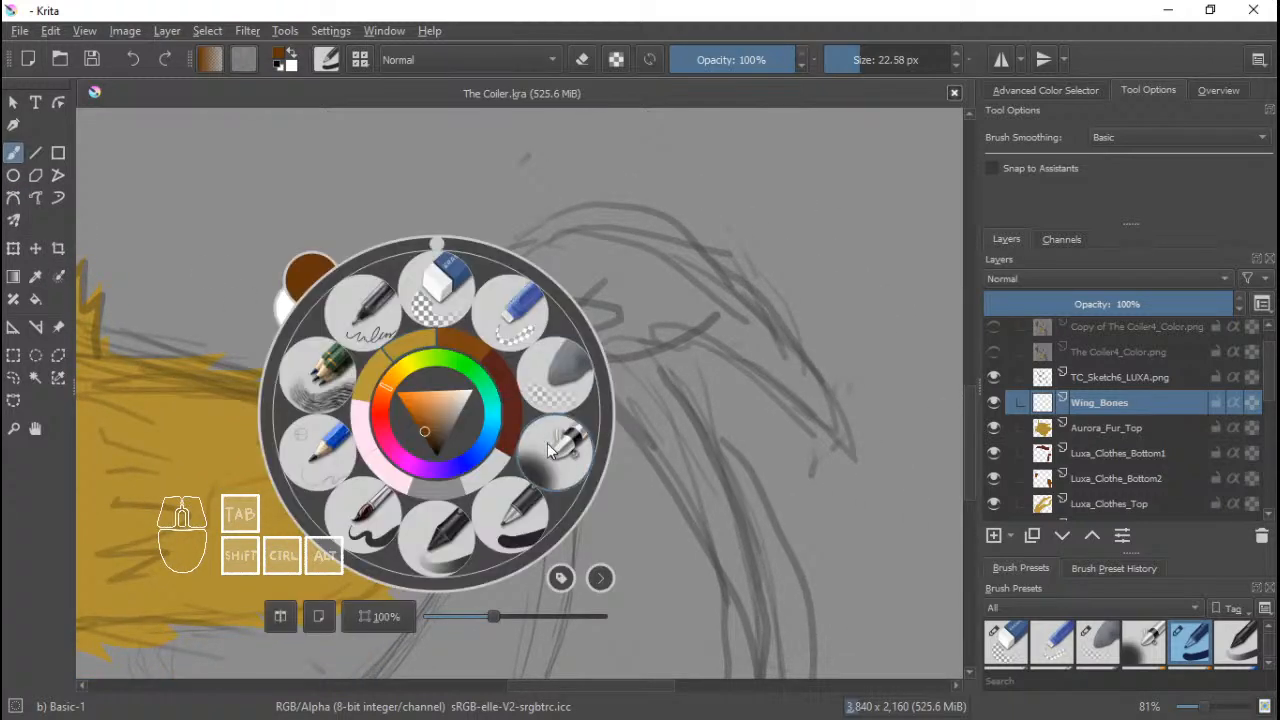
left_click(511, 513)
left_click_drag(397, 465, 420, 462)
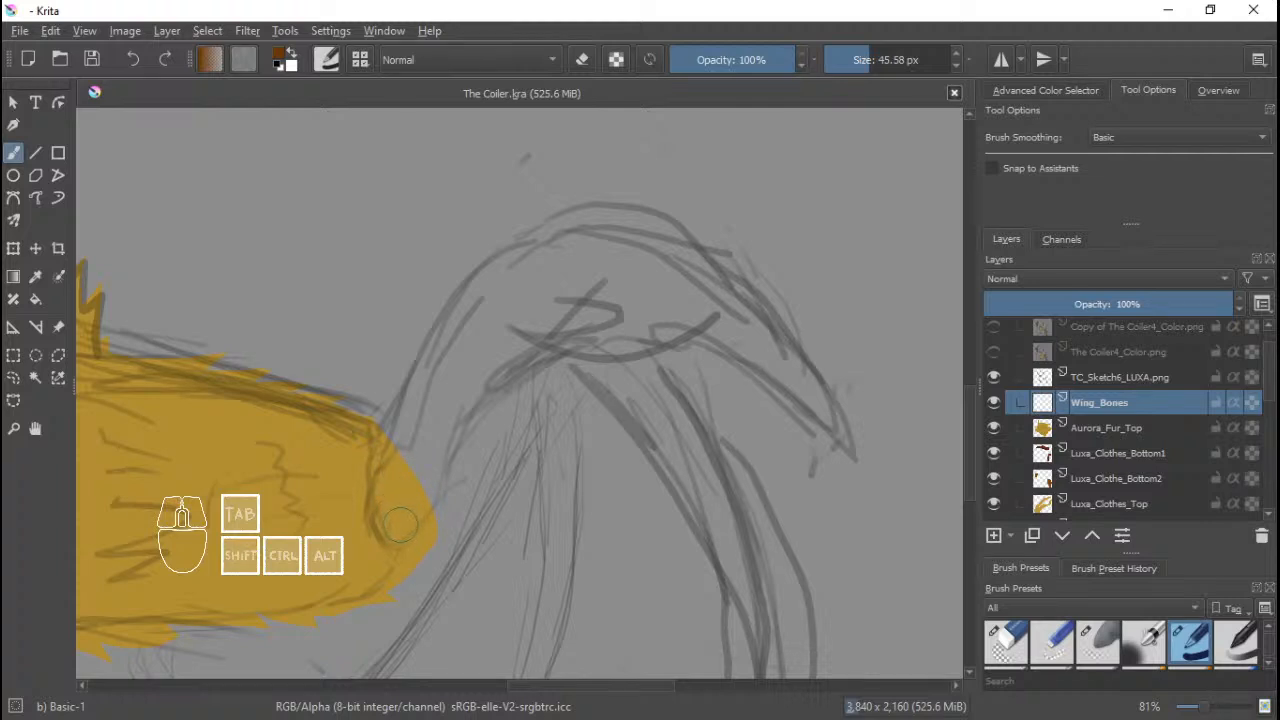
mouse_move(398, 524)
left_mouse_down()
mouse_move(405, 460)
mouse_move(420, 462)
left_mouse_up()
key("ctrl+z")
left_click_drag(411, 433, 419, 428)
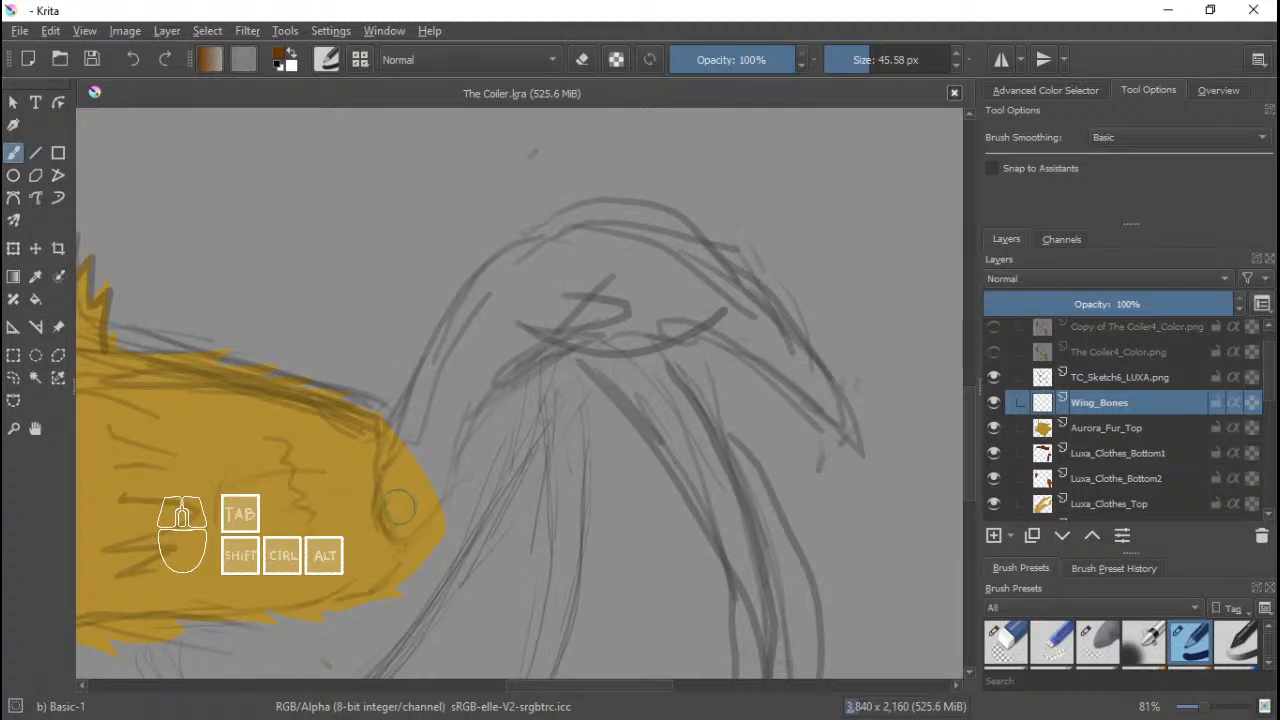
Paint the right wing's arm bone brown from its base over the yellow fur up along the sketched outer edge.
left_click_drag(398, 512, 471, 390)
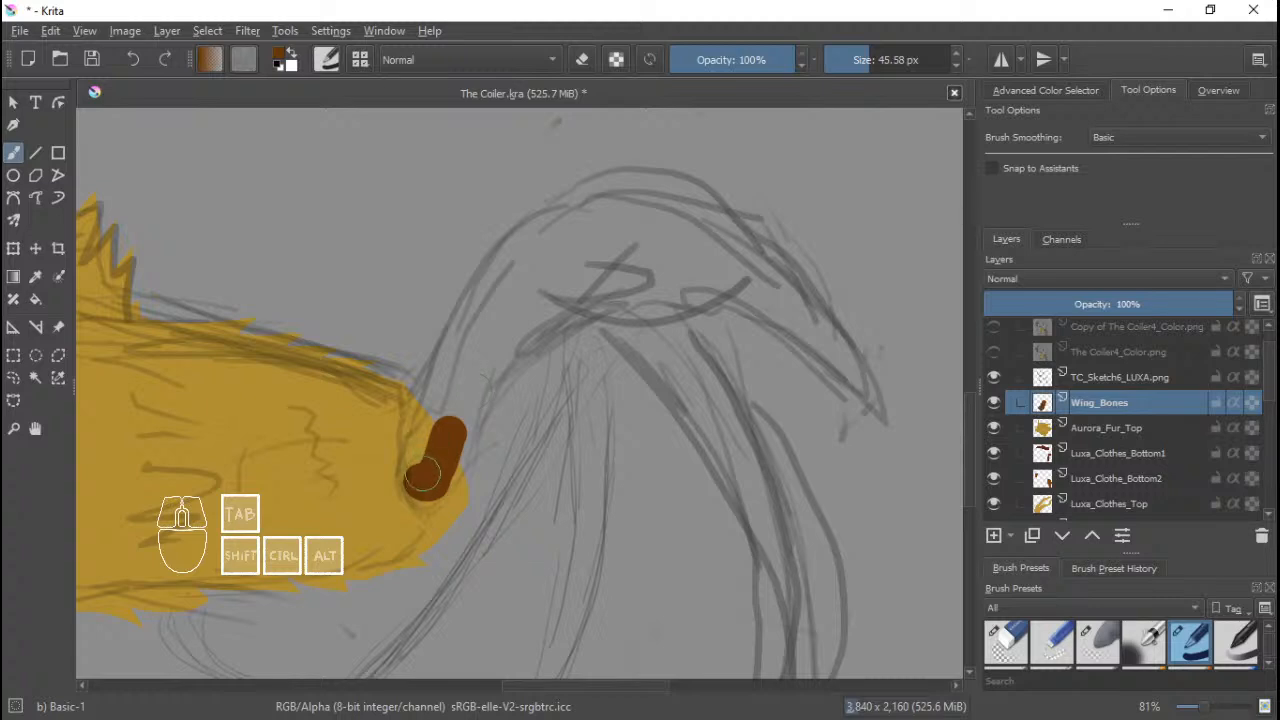
mouse_move(424, 477)
left_mouse_down()
mouse_move(436, 400)
mouse_move(473, 332)
left_mouse_up()
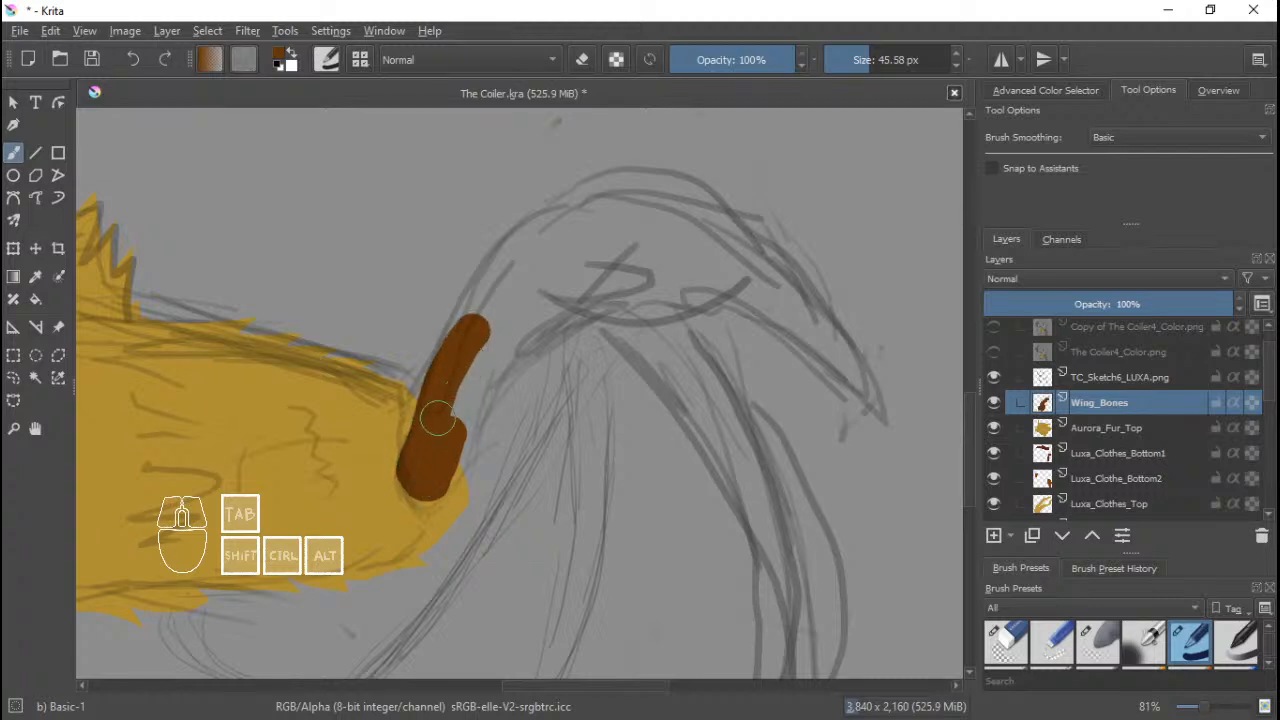
mouse_move(417, 450)
left_mouse_down()
mouse_move(432, 392)
mouse_move(510, 262)
left_mouse_up()
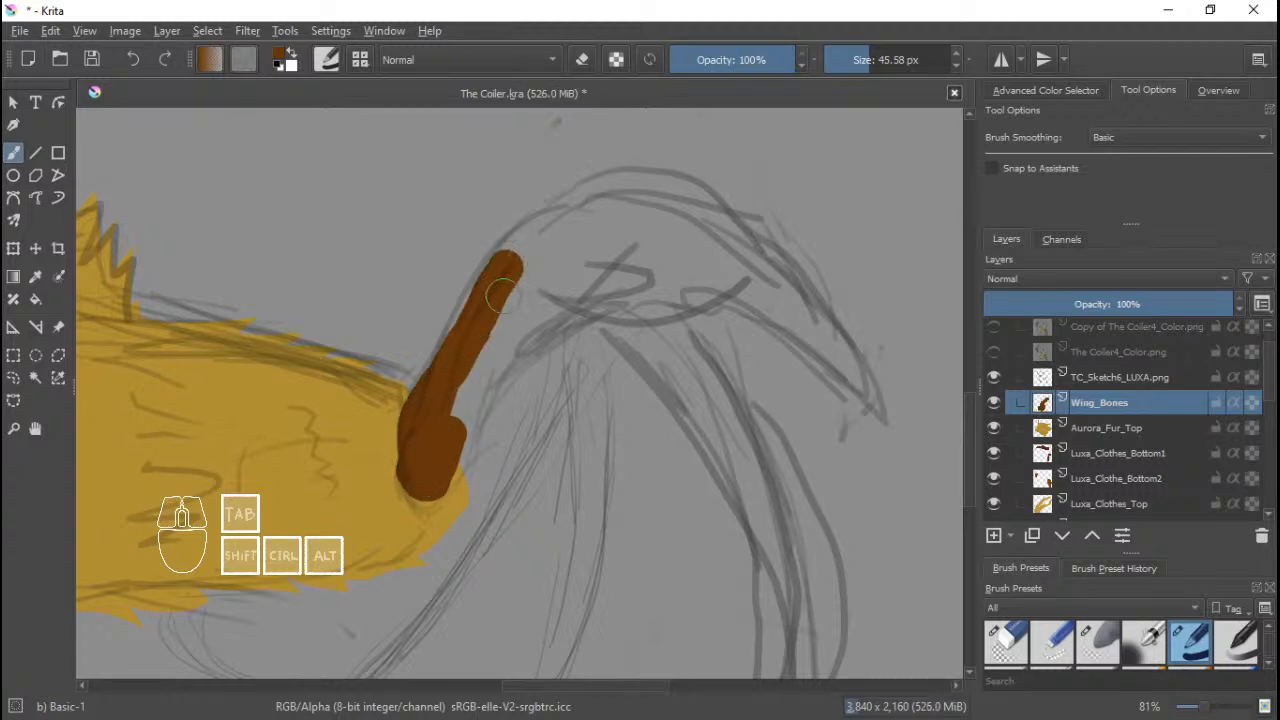
mouse_move(440, 386)
left_mouse_down()
mouse_move(529, 243)
mouse_move(589, 198)
mouse_move(630, 187)
mouse_move(706, 197)
mouse_move(738, 244)
mouse_move(683, 293)
mouse_move(622, 303)
mouse_move(565, 288)
mouse_move(548, 262)
left_mouse_up()
Fill the arm's broad upper bend brown at 79.28 px, then widen the arm down to its base at 50.89 px.
mouse_move(647, 236)
left_mouse_down("shift")
mouse_move(680, 236)
mouse_move(623, 251)
mouse_move(623, 269)
mouse_move(671, 231)
left_mouse_up("shift")
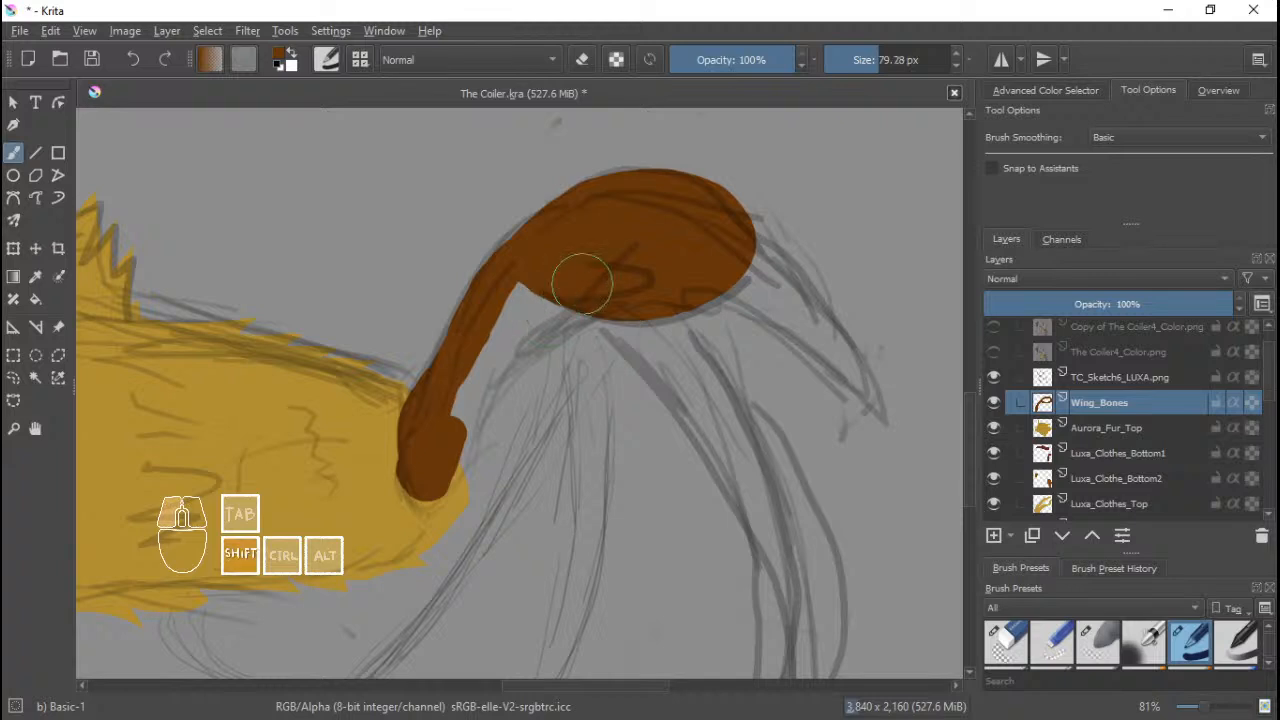
mouse_move(590, 300)
left_mouse_down("shift")
mouse_move(530, 305)
mouse_move(466, 380)
mouse_move(435, 470)
mouse_move(491, 346)
mouse_move(592, 286)
mouse_move(480, 377)
mouse_move(435, 468)
left_mouse_up("shift")
mouse_move(484, 371)
left_mouse_down()
mouse_move(509, 303)
mouse_move(414, 429)
mouse_move(521, 256)
mouse_move(583, 211)
mouse_move(477, 297)
mouse_move(437, 393)
mouse_move(449, 391)
left_mouse_up()
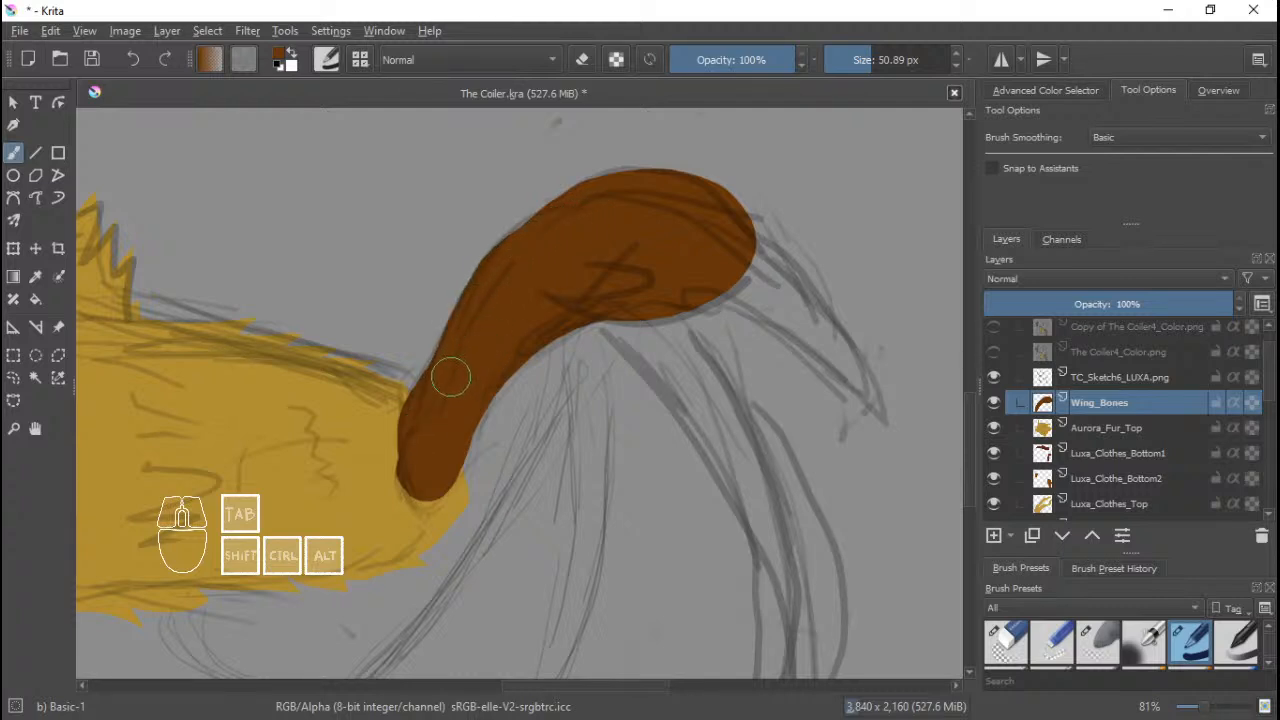
left_click_drag(718, 287, 601, 286)
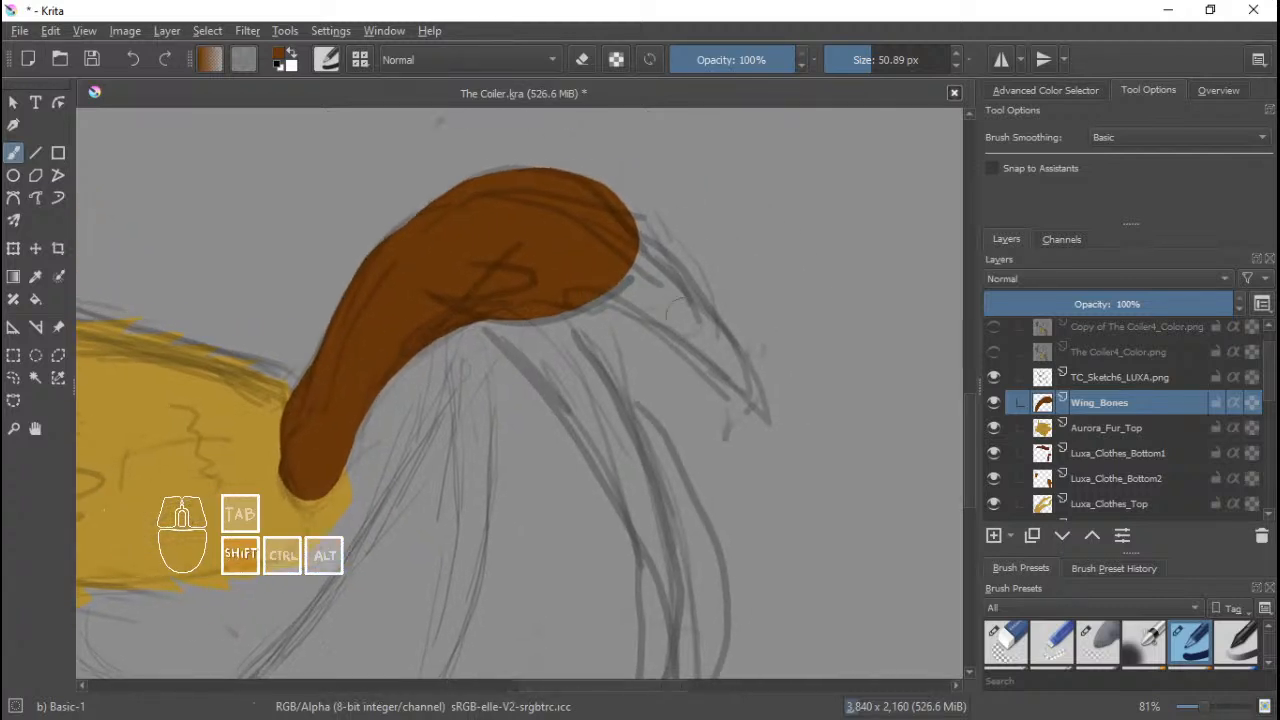
Fill the pointed claw at the outer end of the right wing's arm brown with the Bezier curve tool, following the sketch.
mouse_move(694, 315)
left_mouse_down("shift")
mouse_move(650, 315)
mouse_move(698, 315)
mouse_move(663, 323)
left_mouse_up("shift")
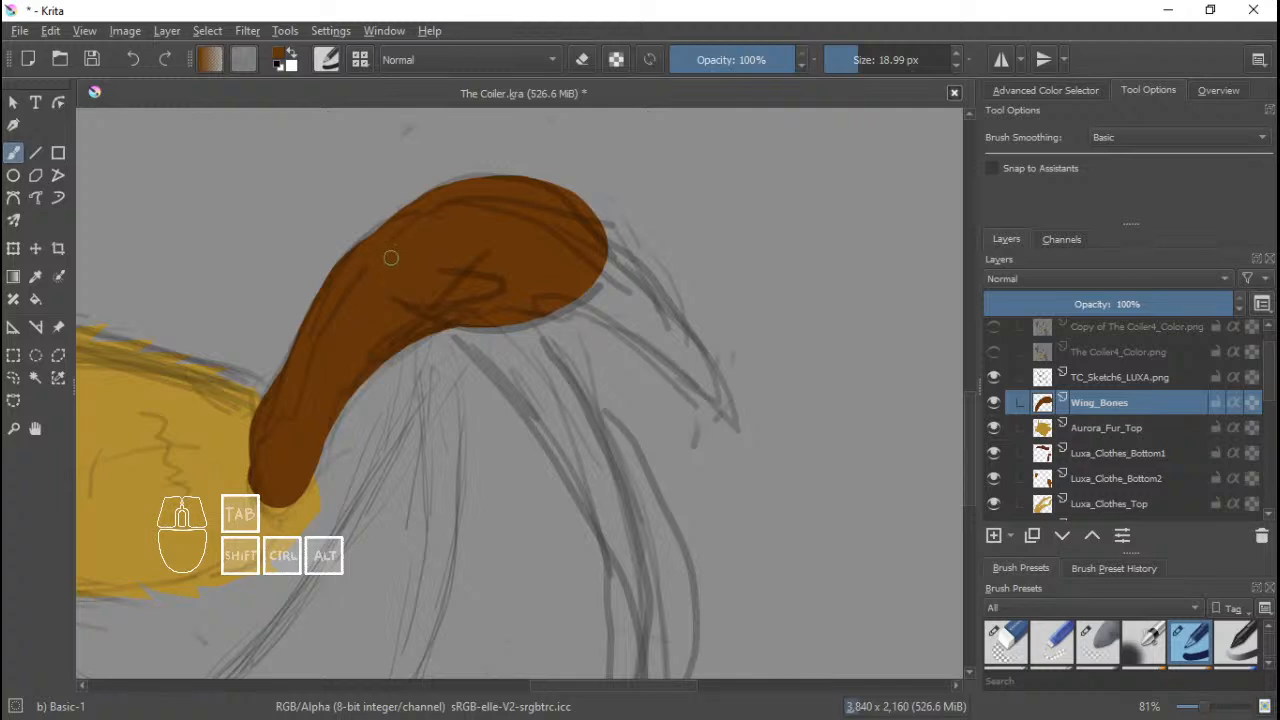
left_click(15, 198)
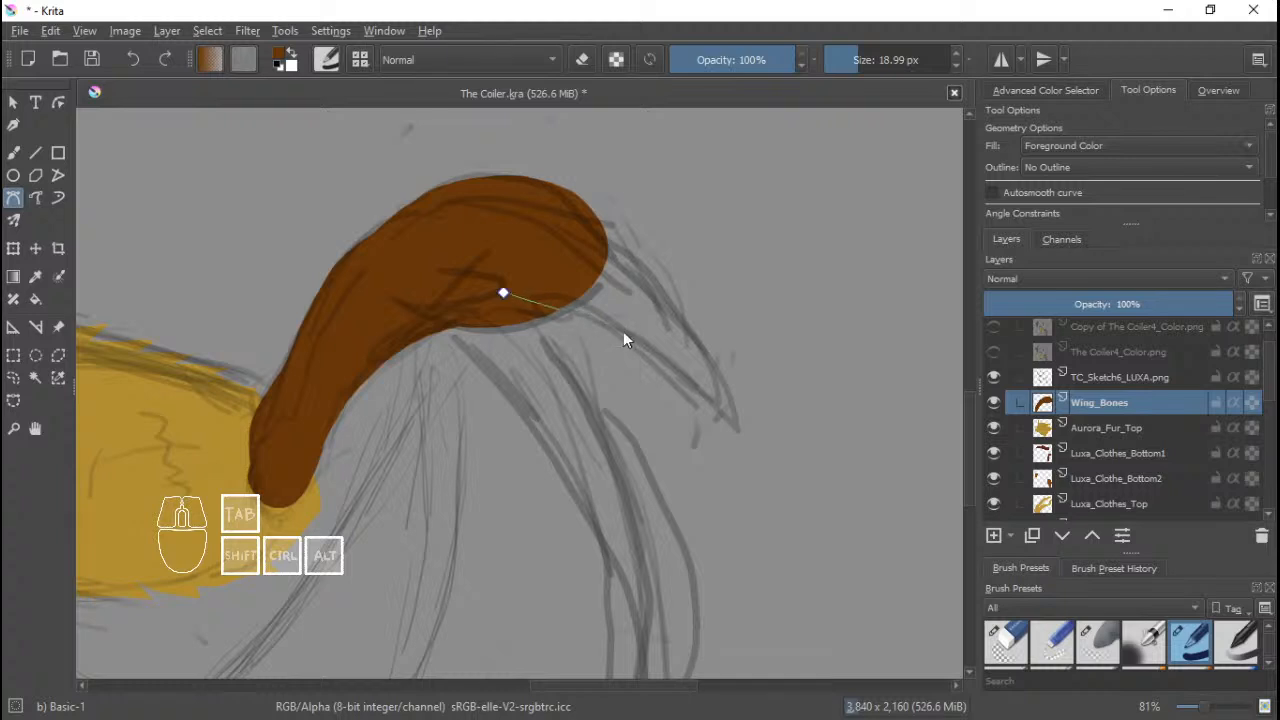
left_click_drag(629, 334, 731, 410)
left_click_drag(655, 278, 598, 230)
left_click(561, 221)
left_click(503, 292)
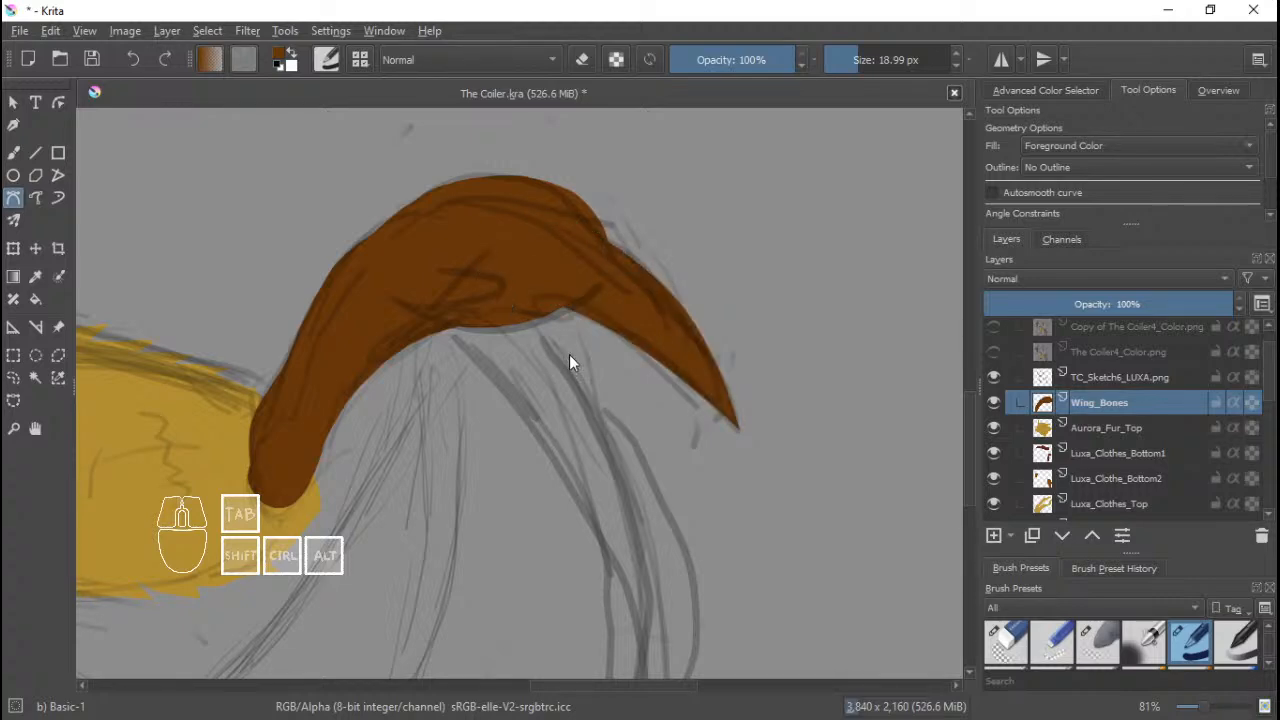
Fill the long outermost finger bone as a brown Bezier shape, curving from below the claw and tapering to the wing's lowest sketched tip.
left_click_drag(569, 354, 670, 335)
scroll(670, 335, "down", 2)
scroll(669, 334, "up", 2)
scroll(660, 384, "down", 1)
mouse_move(654, 414)
left_mouse_down()
mouse_move(646, 320)
mouse_move(644, 367)
left_mouse_up()
scroll(702, 462, "down", 1)
mouse_move(677, 531)
left_mouse_down()
mouse_move(702, 462)
mouse_move(638, 522)
mouse_move(654, 512)
left_mouse_up()
left_click(554, 577)
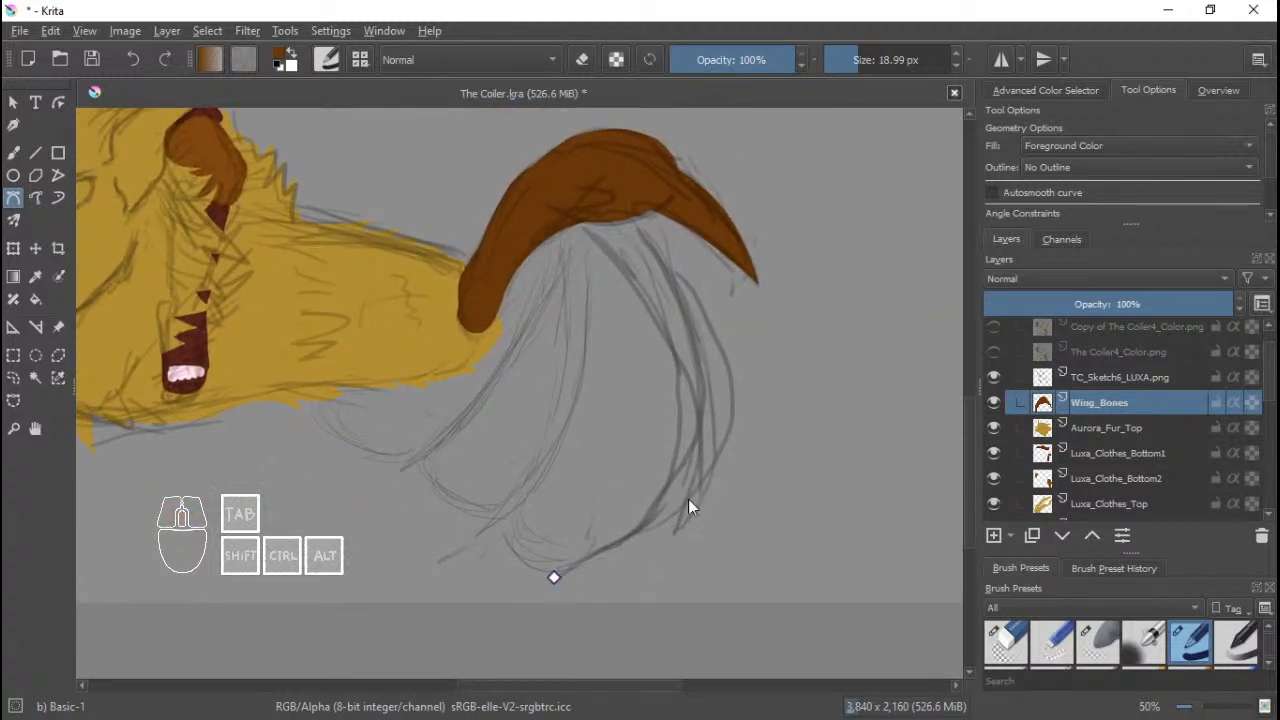
left_click_drag(688, 437, 701, 337)
left_click_drag(609, 239, 592, 226)
left_click(575, 215)
left_click_drag(609, 183, 626, 189)
left_click_drag(720, 391, 695, 506)
left_click_drag(614, 557, 562, 590)
left_click(549, 582)
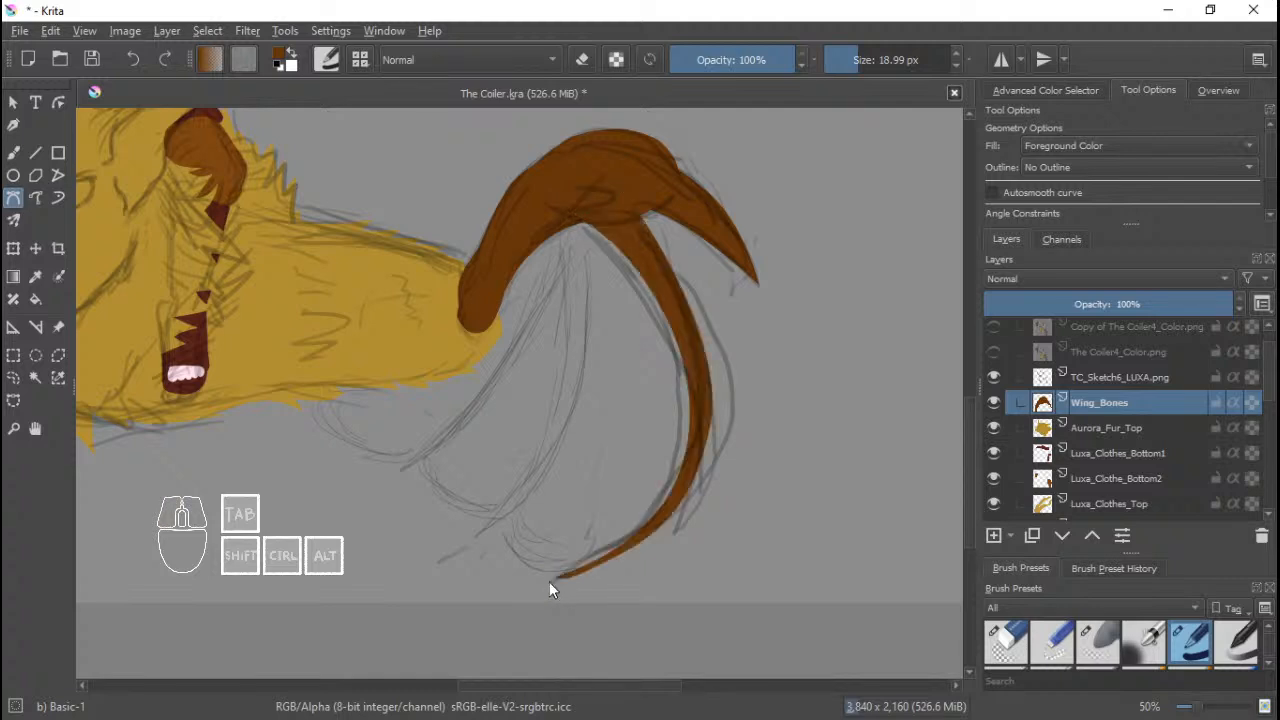
Fill the second finger bone as a brown tapering Bezier shape inward of the outermost one, and switch to canvas-only mode.
left_click(553, 228)
left_click_drag(541, 441, 489, 518)
right_click(478, 506)
left_click_drag(551, 420, 518, 500)
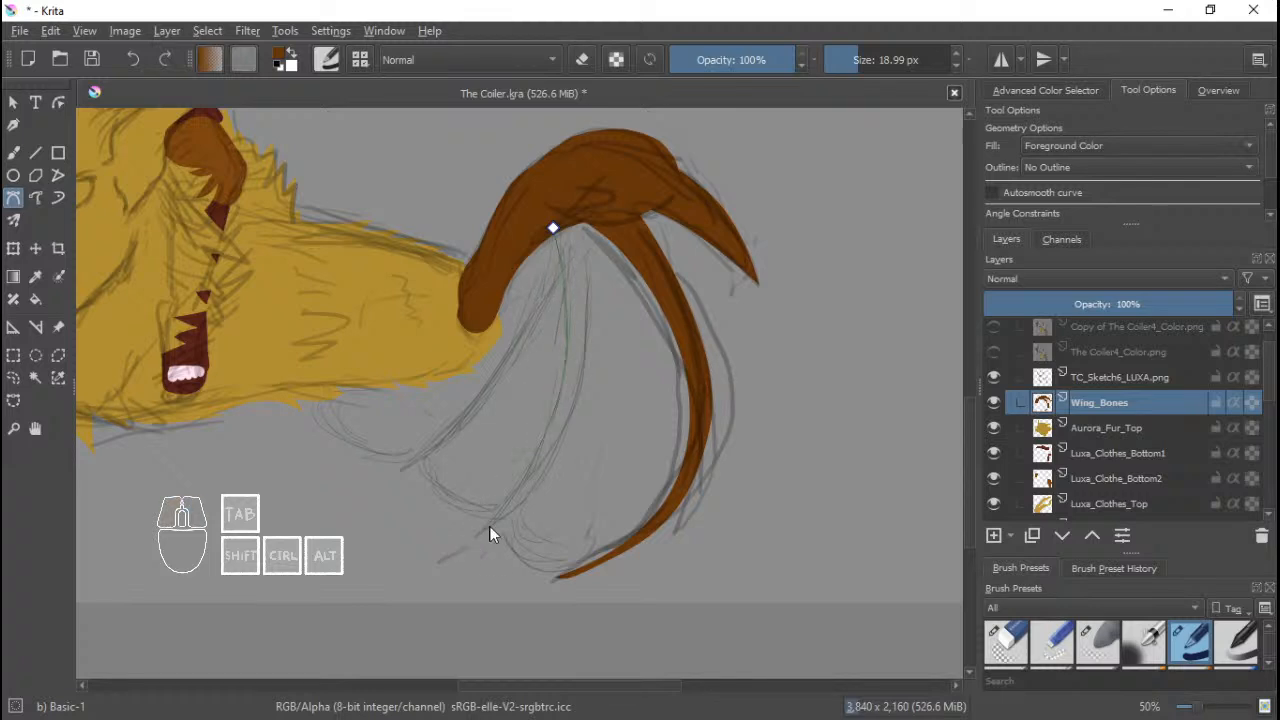
right_click(440, 561)
left_click_drag(577, 396, 598, 296)
left_click(547, 228)
key("Tab")
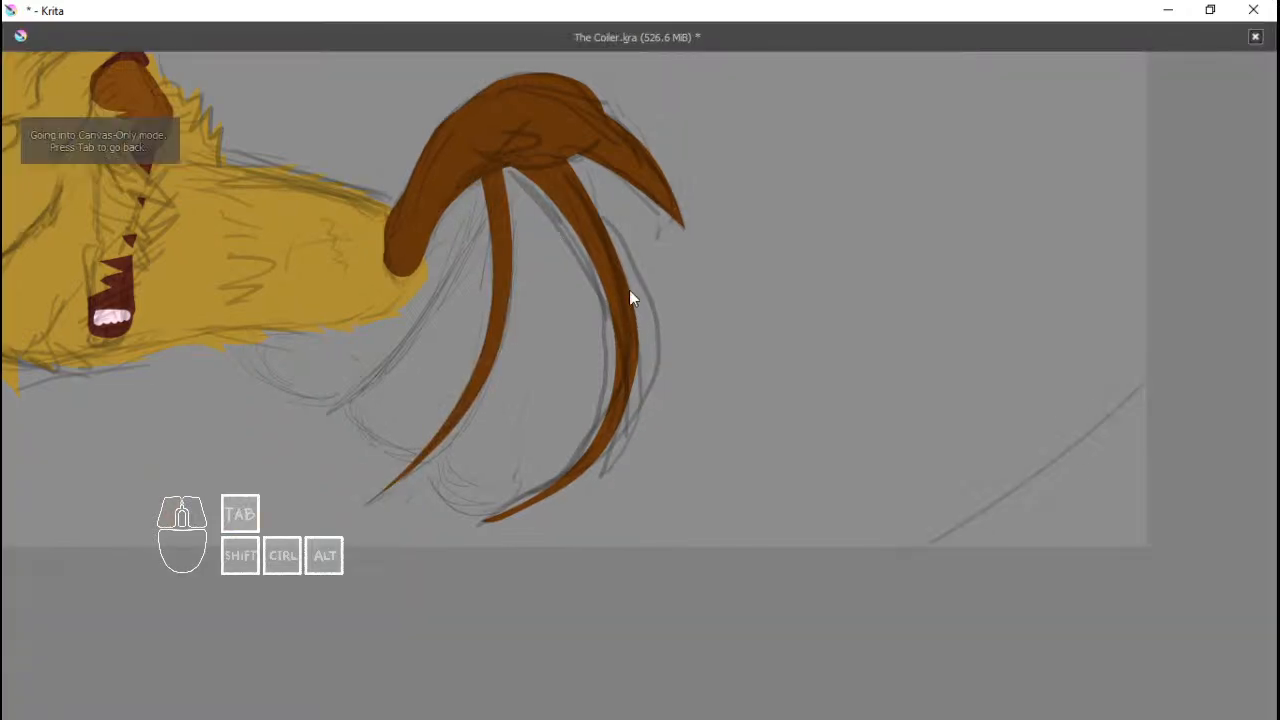
key("Tab")
key("Tab")
left_click_drag(538, 185, 720, 366)
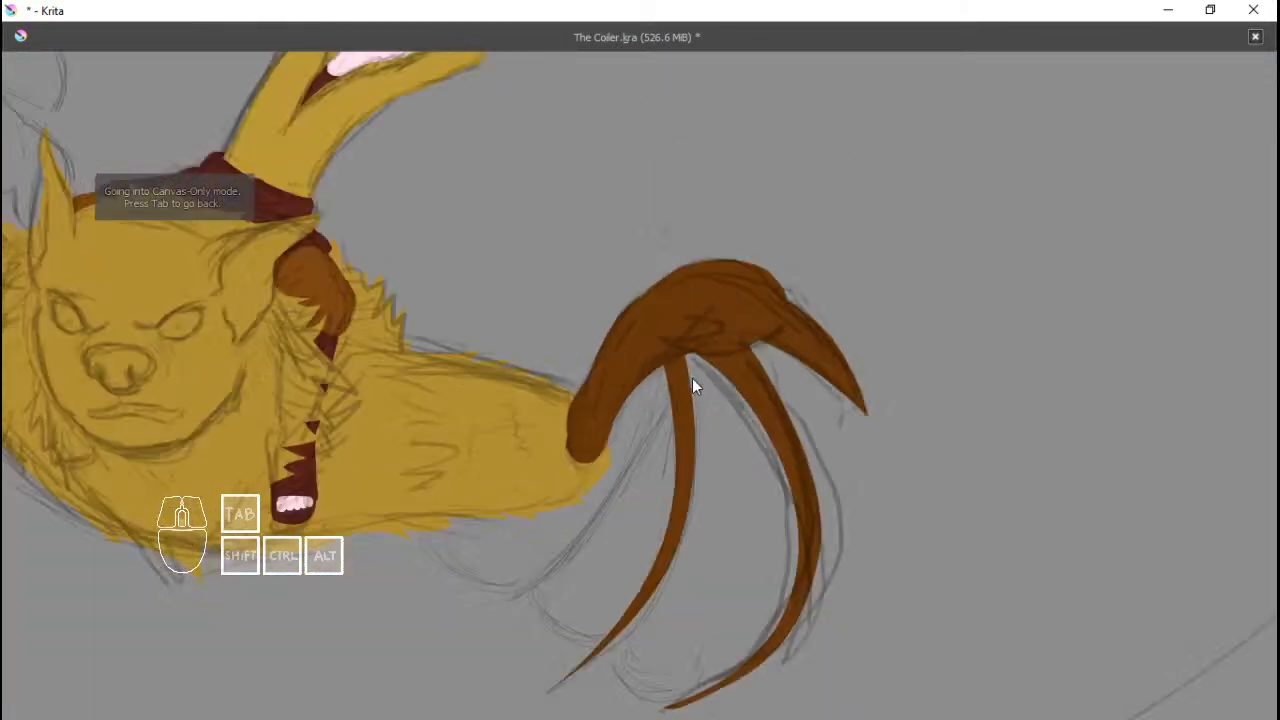
scroll(692, 378, "down", 1)
left_click_drag(600, 434, 664, 343)
scroll(666, 345, "up", 2)
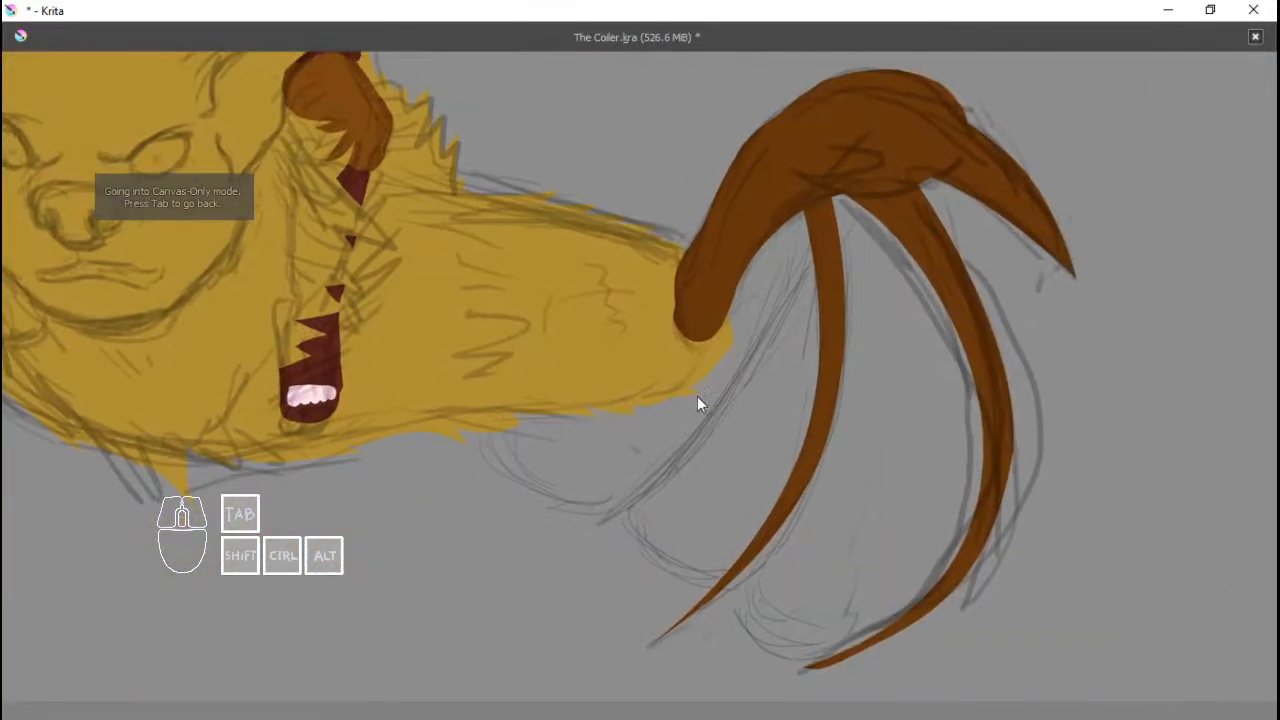
left_click(784, 211)
left_click_drag(688, 446, 618, 510)
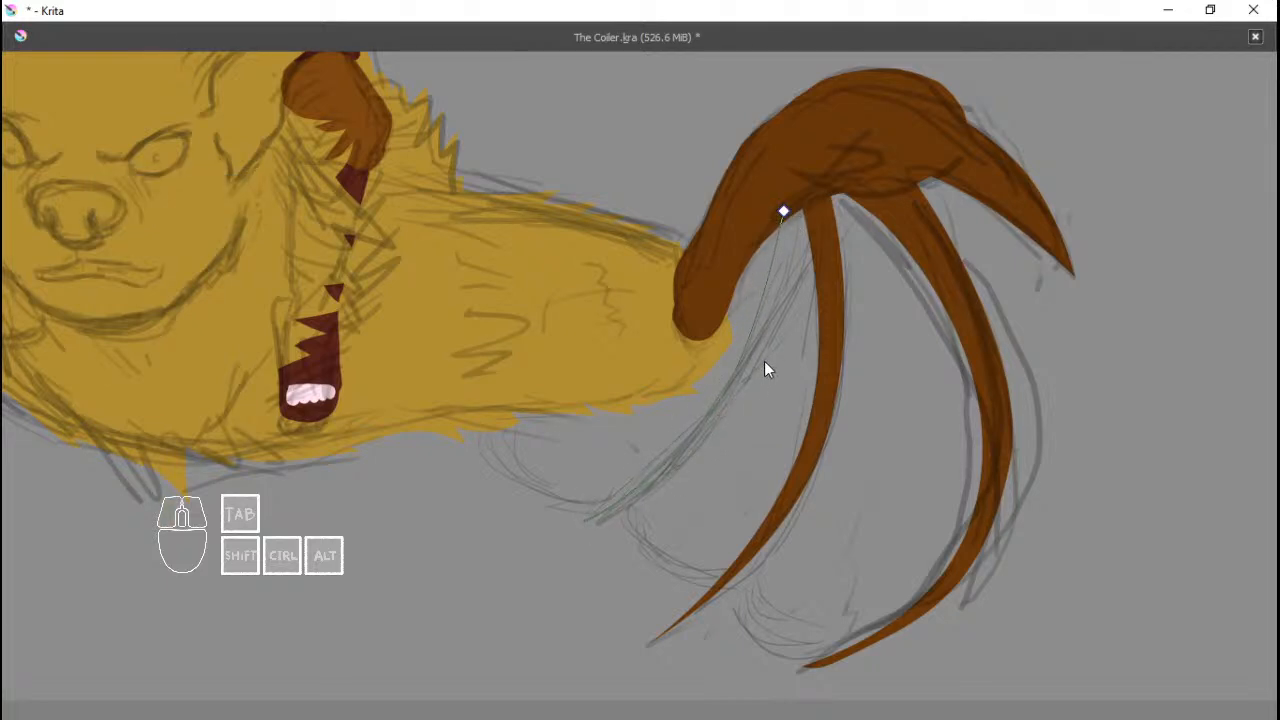
left_click_drag(753, 354, 799, 238)
left_click(785, 210)
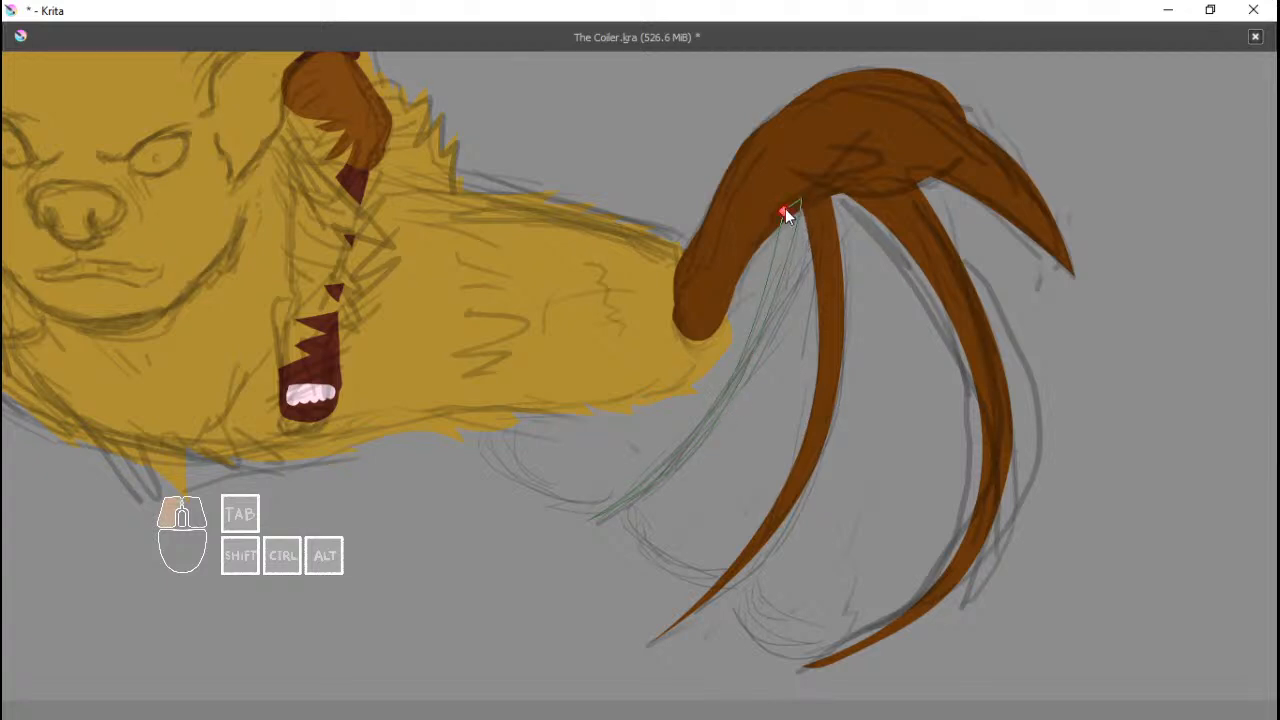
scroll(820, 296, "down", 2)
key("ctrl+z")
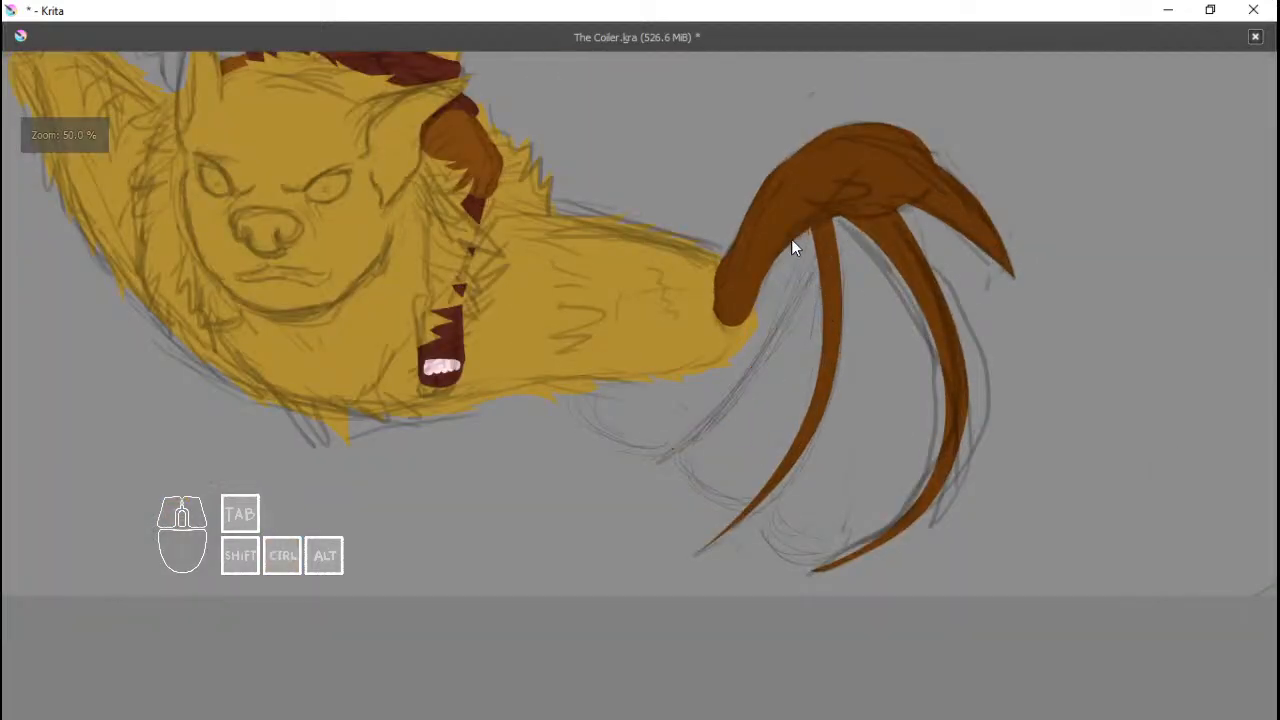
Fill the innermost finger bone as a brown tapering Bezier shape from the arm's underside to its sketched tip.
left_click_drag(791, 239, 792, 296)
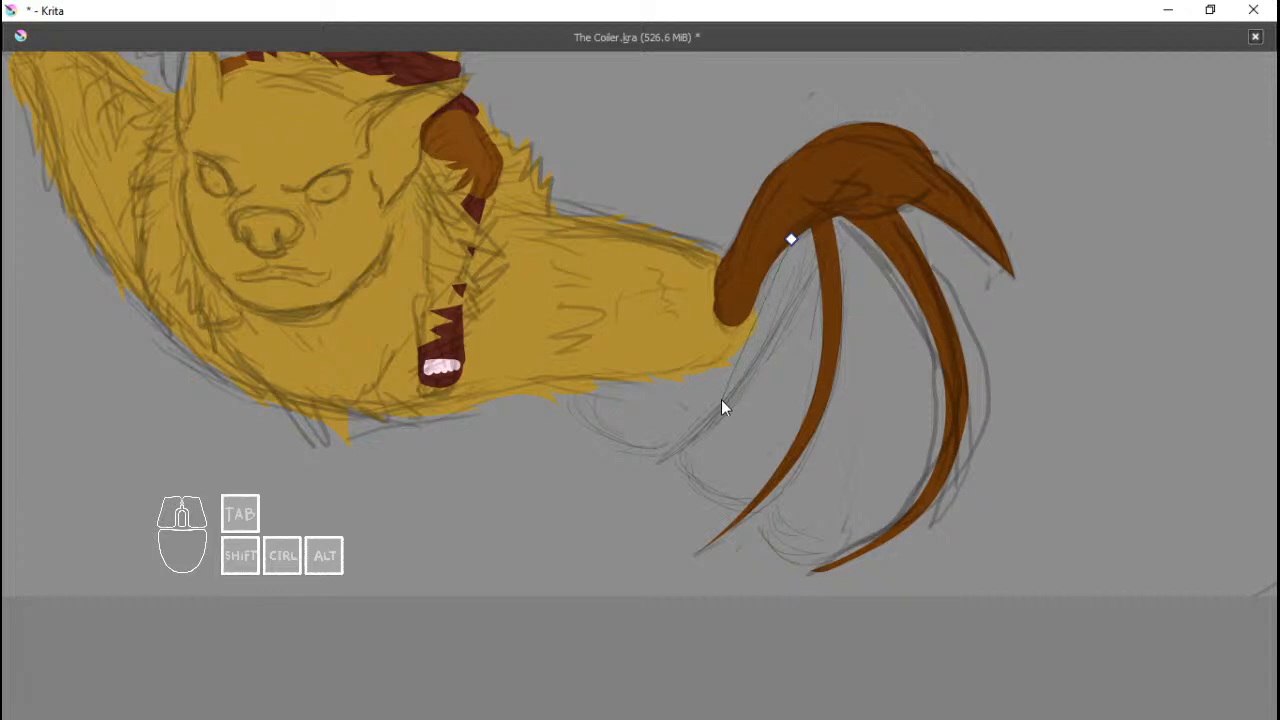
left_click_drag(721, 401, 645, 472)
left_click_drag(746, 387, 797, 311)
right_click(809, 275)
left_click_drag(752, 383, 804, 314)
left_click_drag(811, 253, 815, 233)
left_click(817, 194)
left_click(790, 200)
left_click(790, 245)
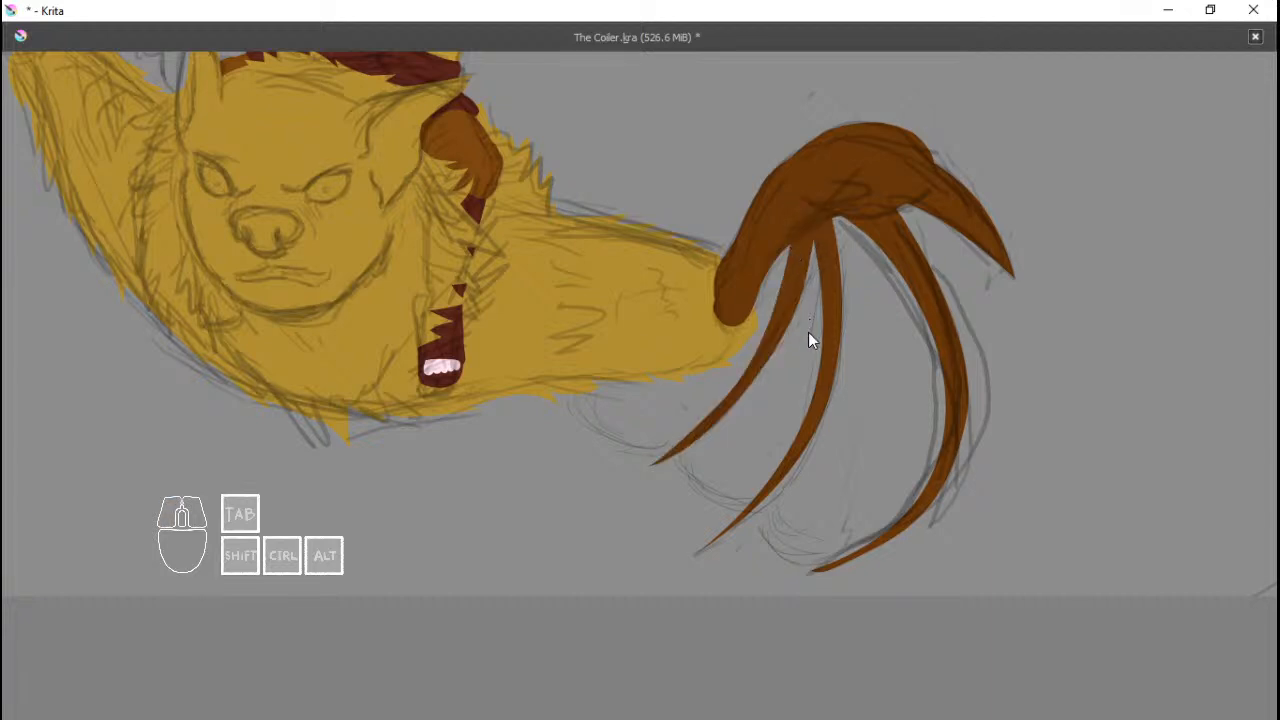
Examine the brown wing bones within the whole drawing, and the sketch lines of the bat's opposite, uncolored wing.
scroll(808, 332, "down", 1)
scroll(809, 333, "up", 1)
scroll(812, 292, "down", 2)
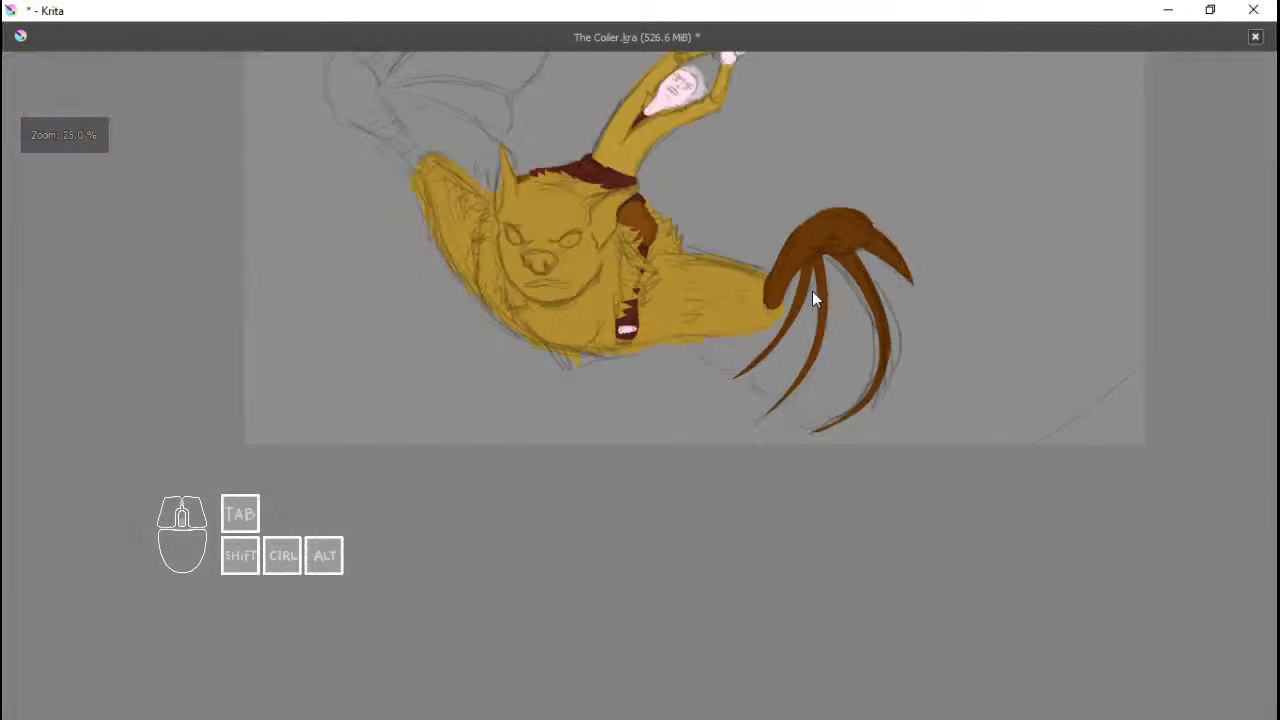
scroll(731, 302, "up", 1)
left_click_drag(879, 303, 814, 329)
scroll(846, 311, "down", 2)
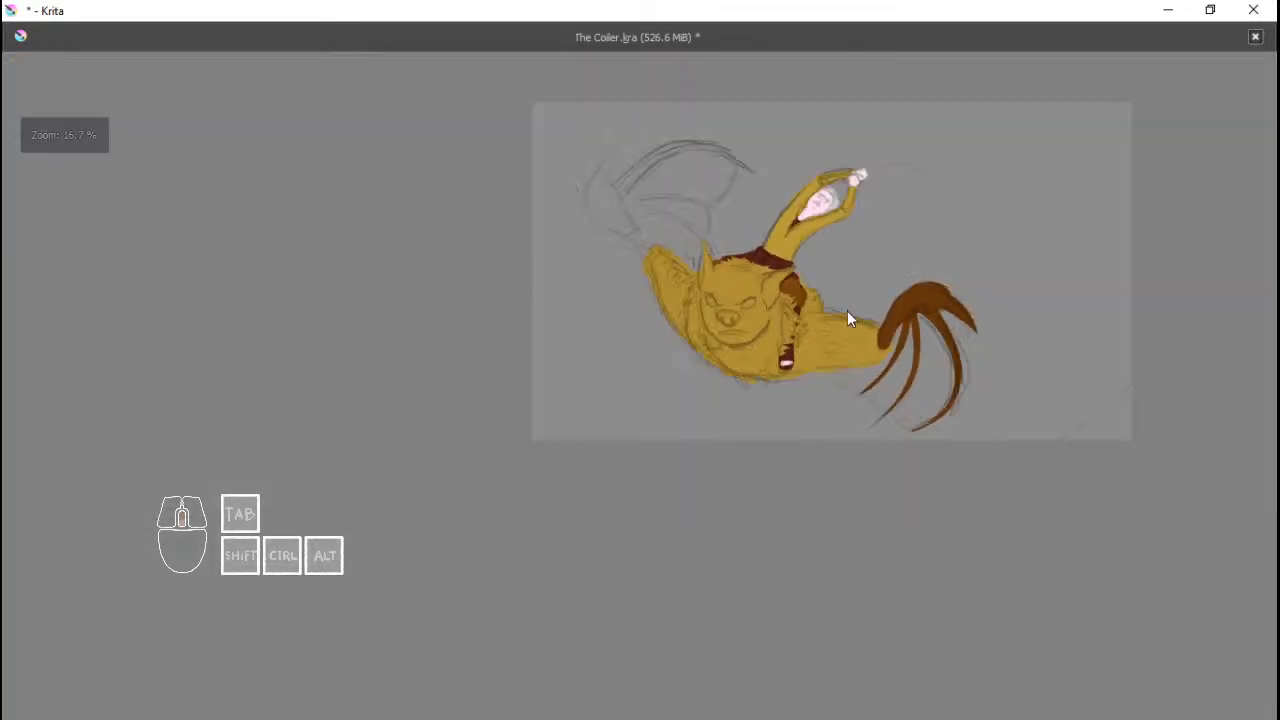
scroll(785, 297, "up", 1)
left_click_drag(797, 266, 715, 310)
scroll(715, 310, "up", 2)
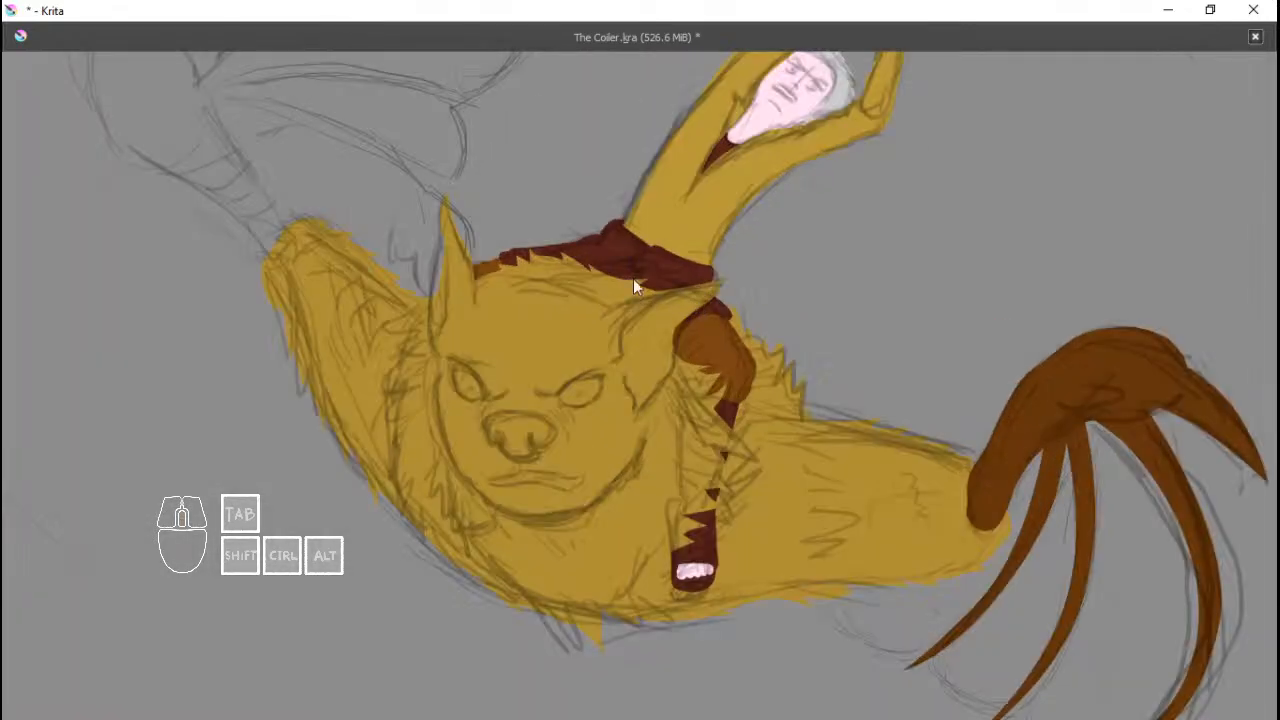
left_click_drag(633, 279, 698, 325)
scroll(698, 325, "down", 2)
scroll(543, 369, "up", 3)
scroll(477, 366, "down", 3)
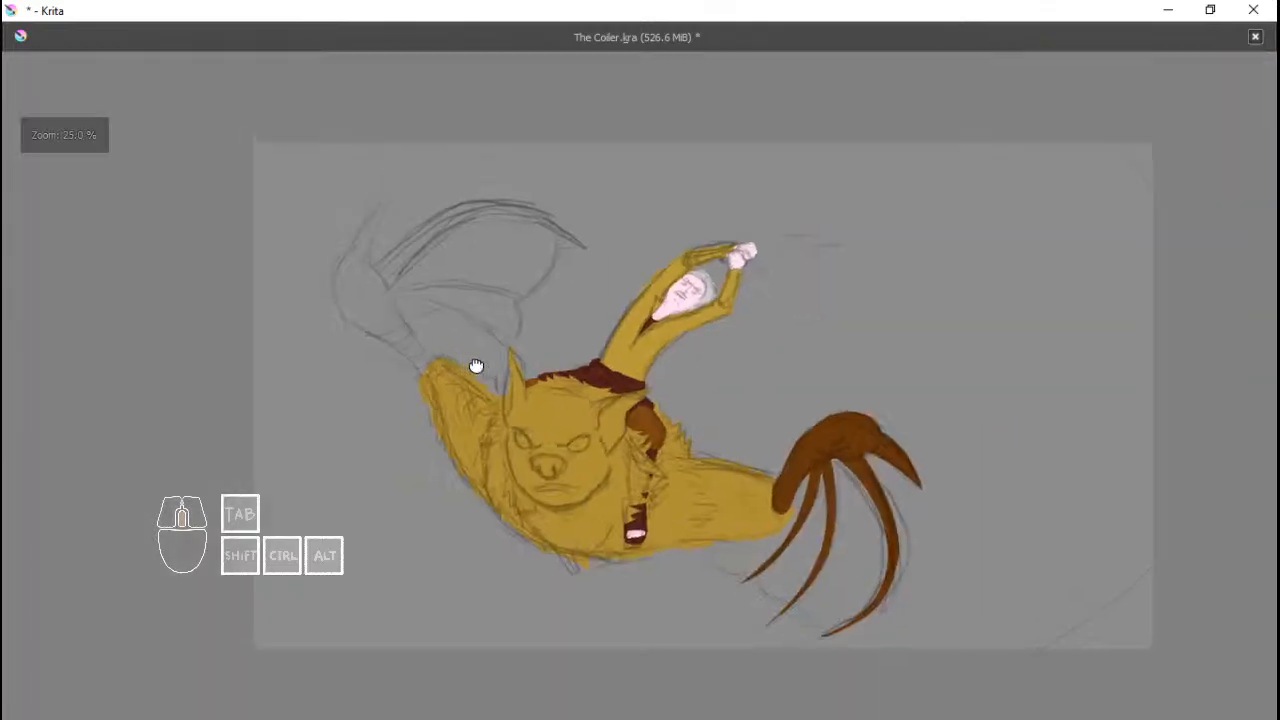
scroll(464, 366, "up", 2)
scroll(460, 366, "down", 1)
scroll(463, 390, "up", 1)
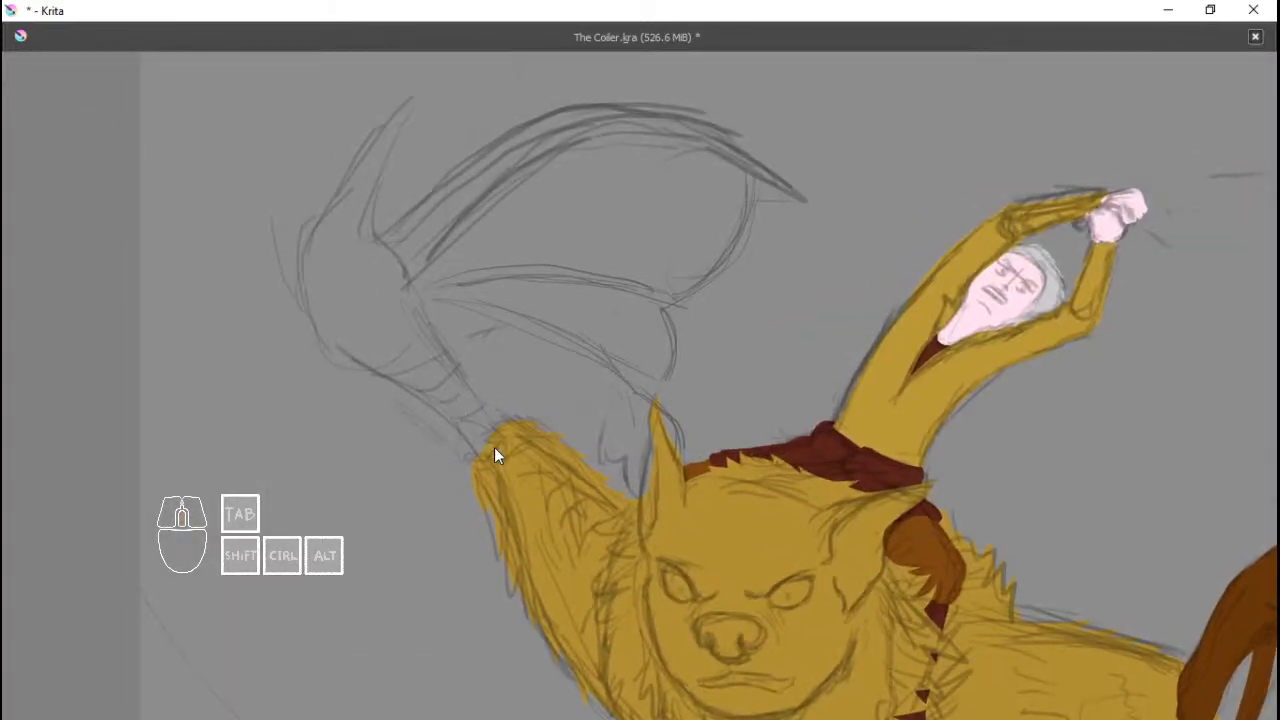
Examine the uncoloured left wing sketch and compare it with the finished brown bones of the right wing.
scroll(580, 398, "down", 2)
scroll(628, 449, "up", 1)
scroll(551, 384, "up", 2)
scroll(466, 331, "down", 1)
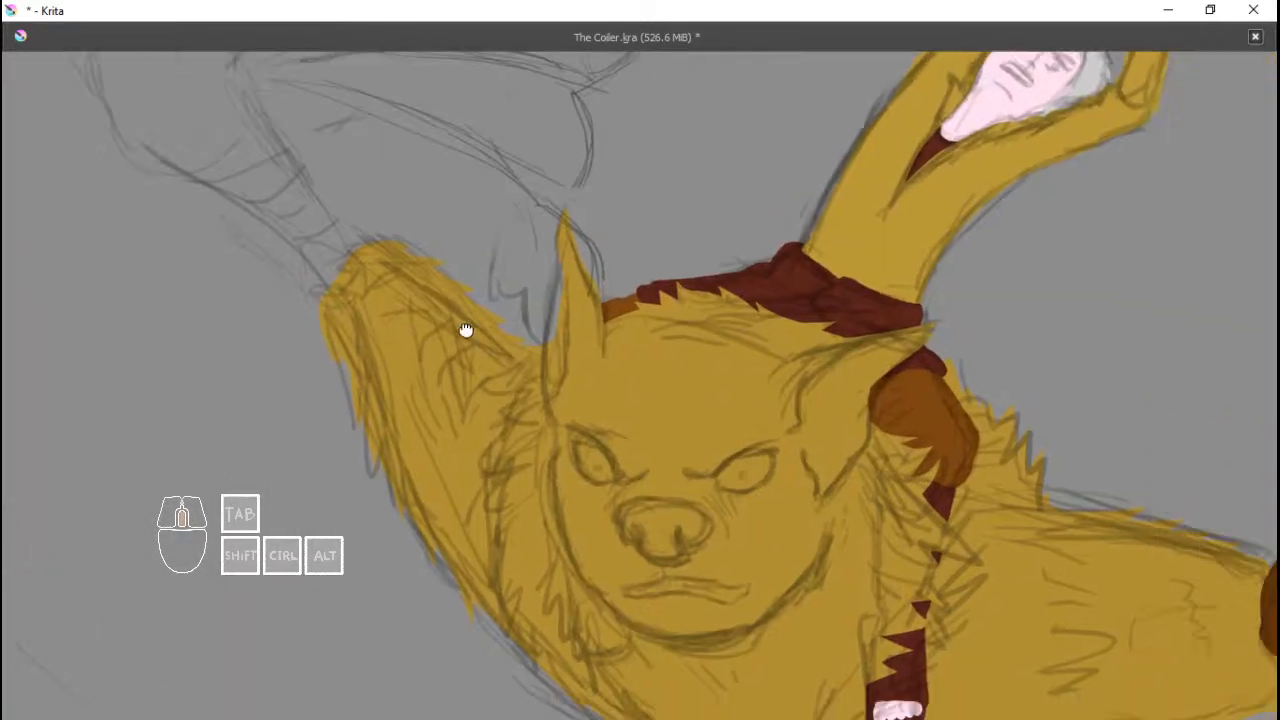
scroll(473, 293, "down", 1)
scroll(444, 287, "up", 2)
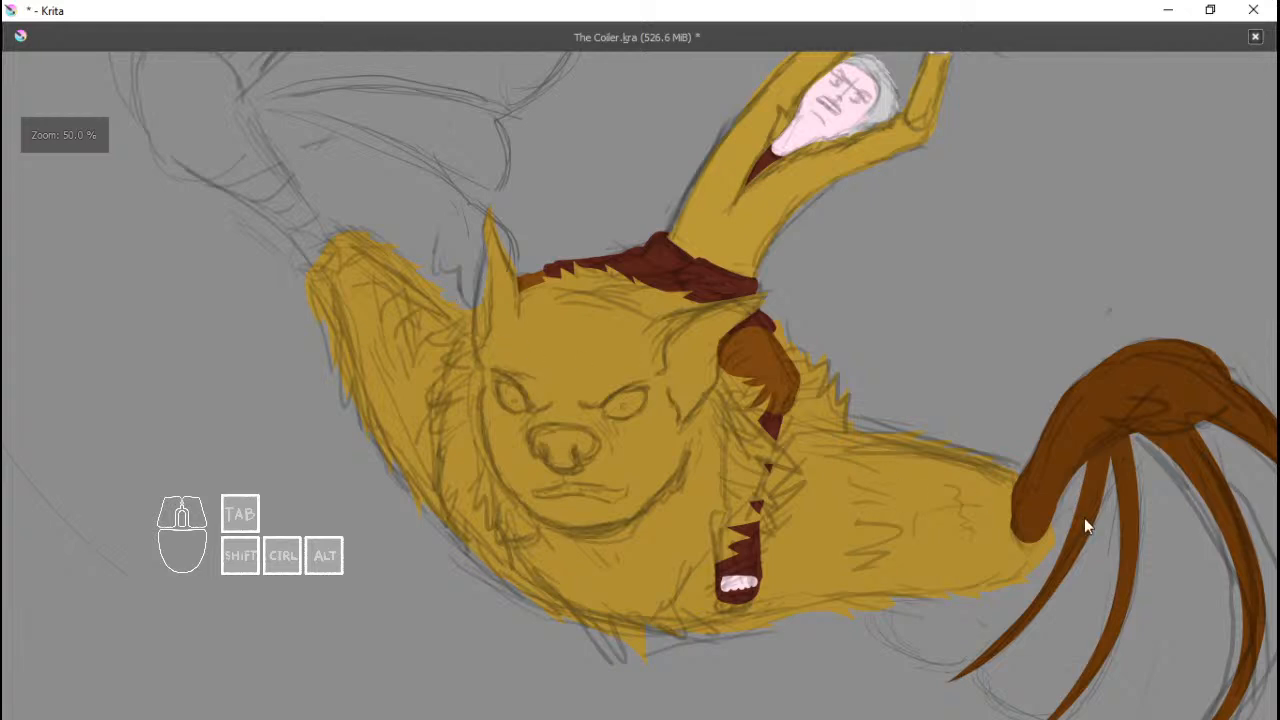
scroll(491, 363, "down", 1)
scroll(534, 366, "up", 3)
scroll(626, 343, "down", 3)
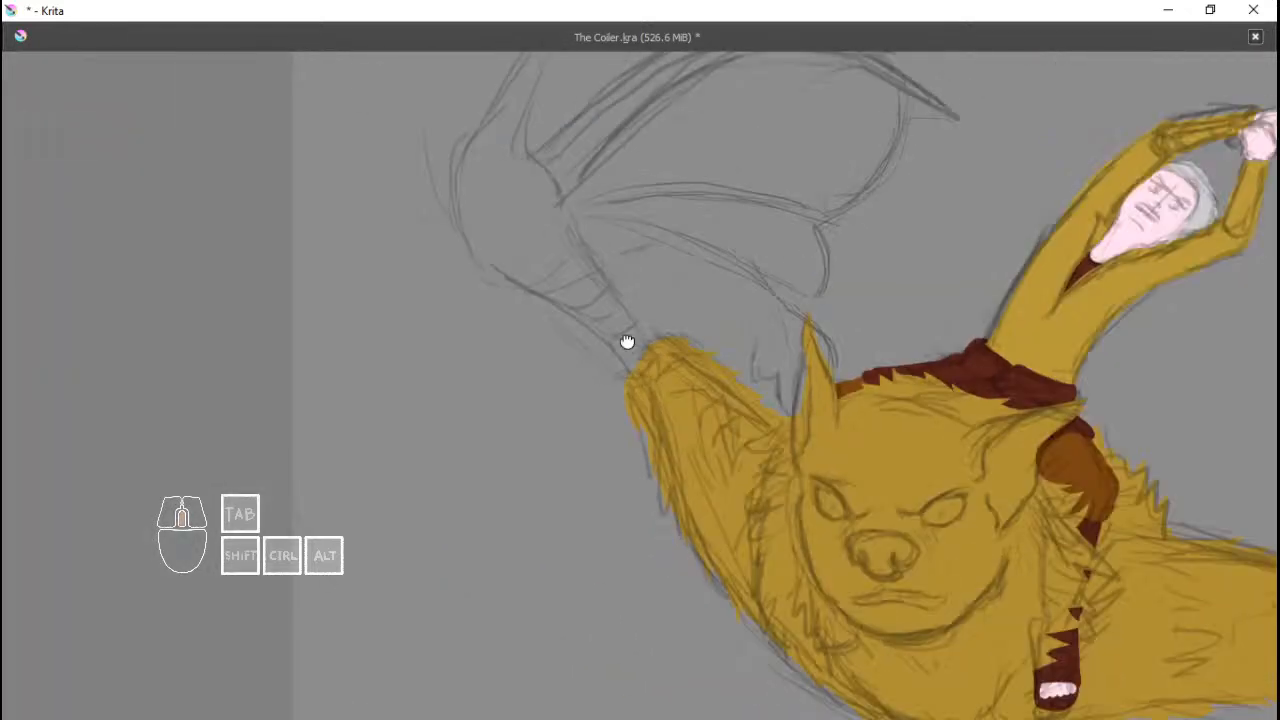
scroll(634, 368, "up", 2)
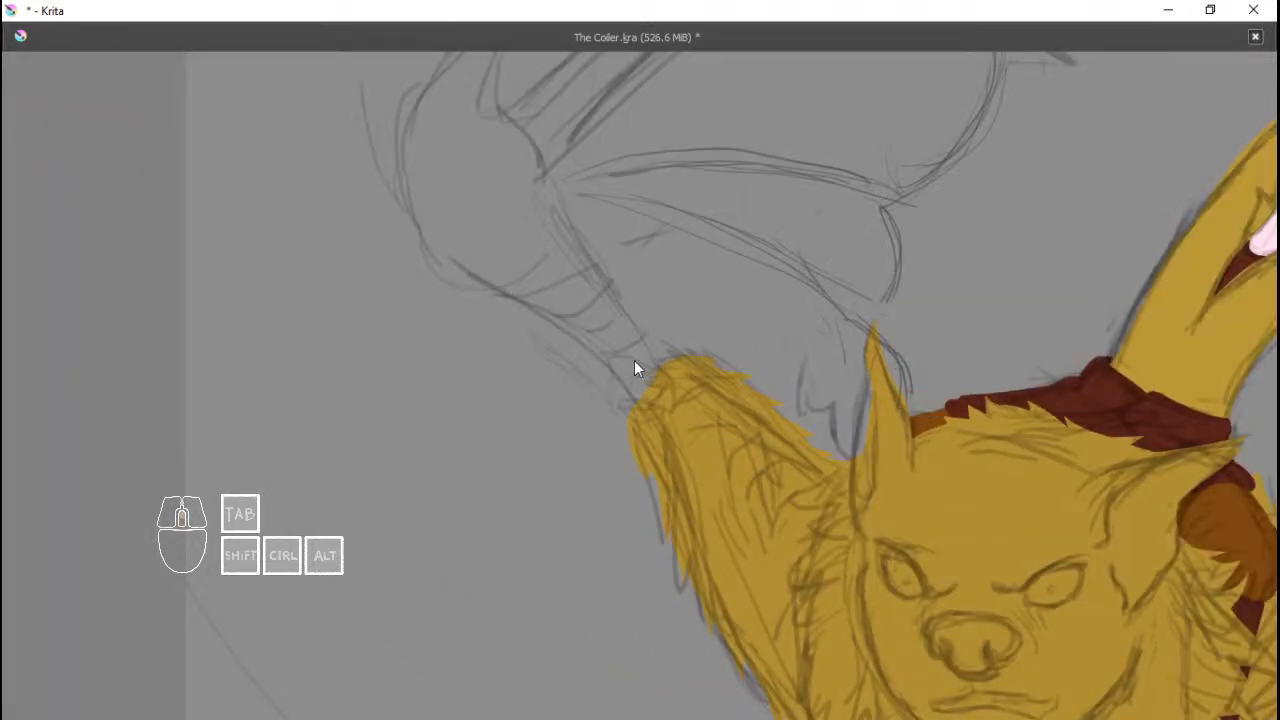
scroll(571, 303, "up", 2)
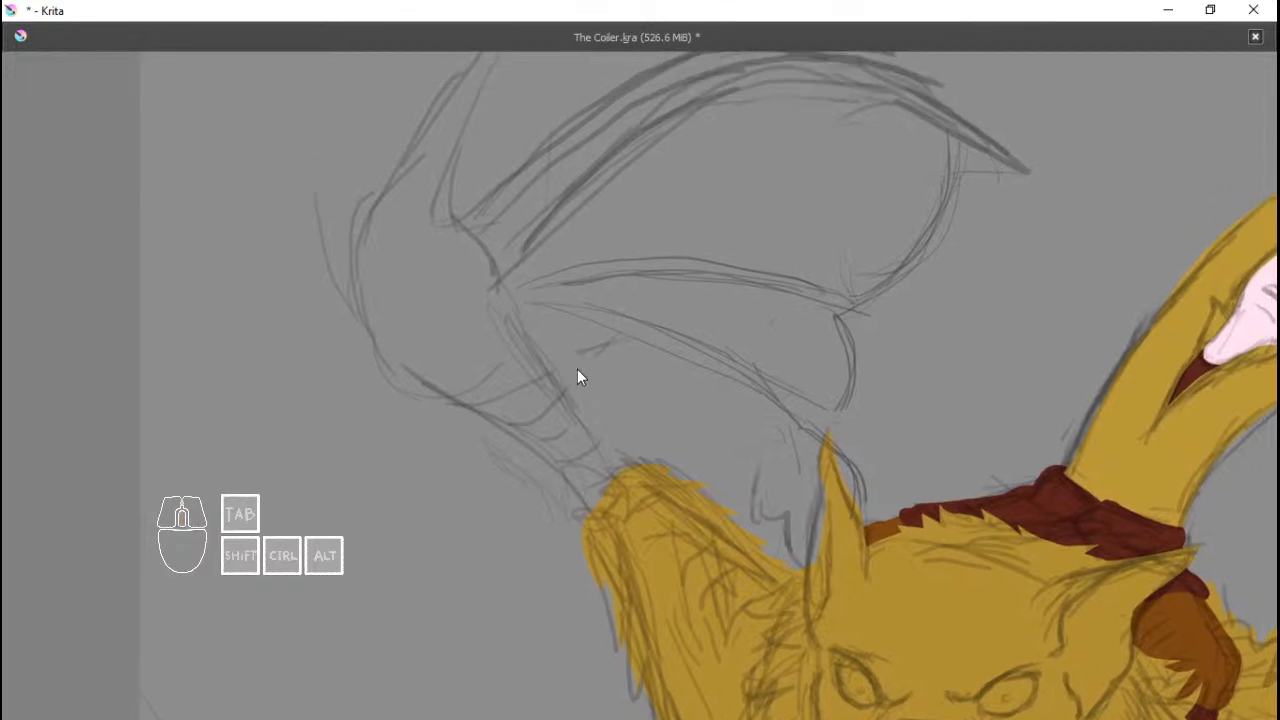
Paint the left wing's forearm bone brown on the Wing_Bones layer with a 46.89 px freehand brush, following the sketch.
key("Tab")
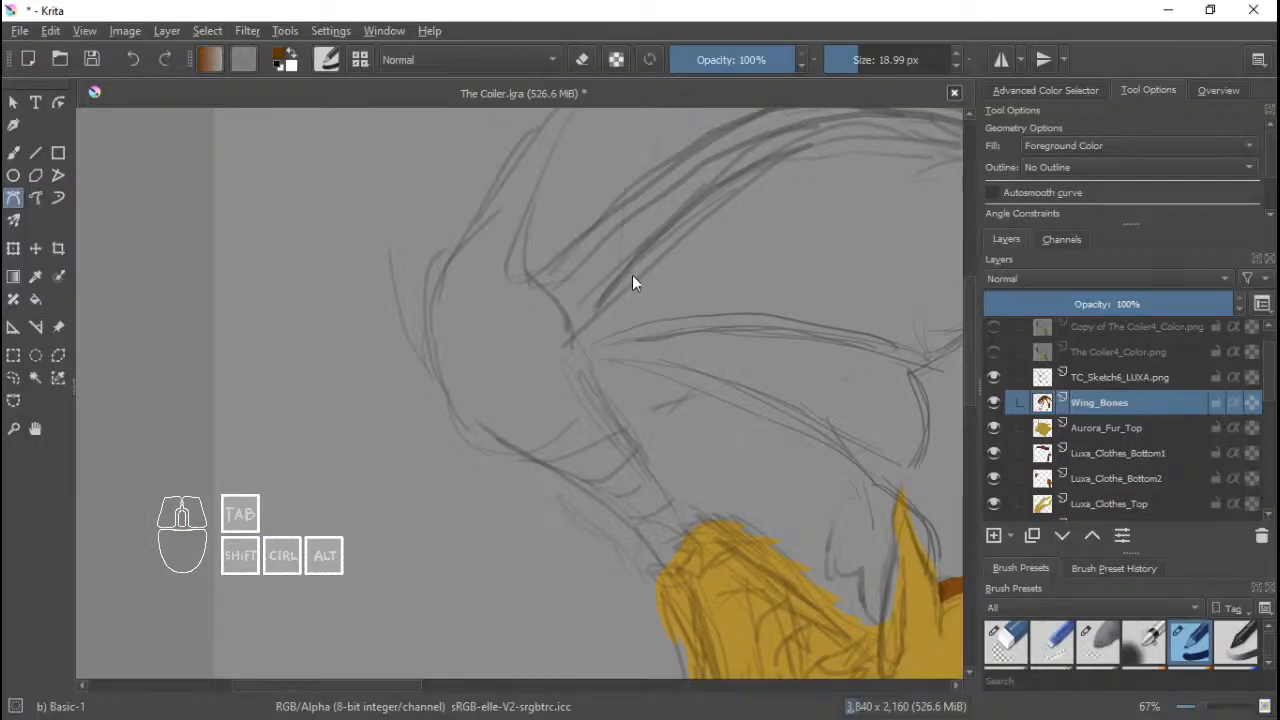
left_click(13, 152)
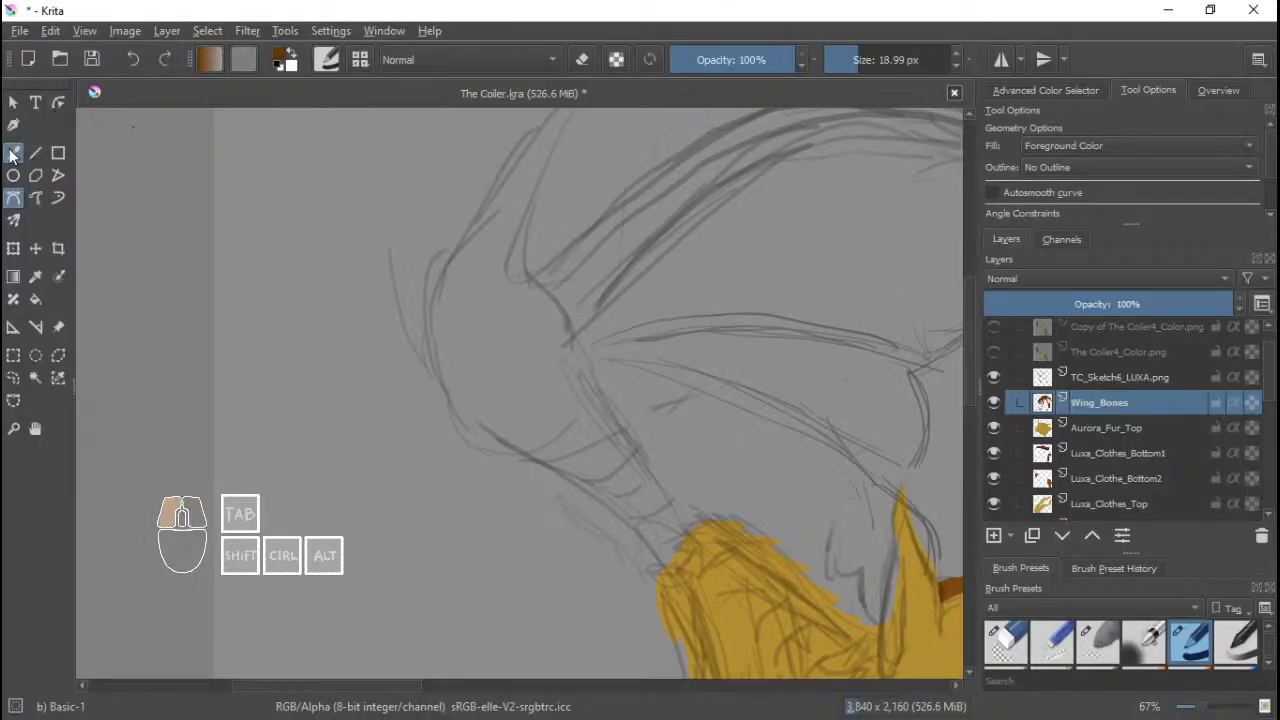
left_click_drag(536, 353, 570, 353)
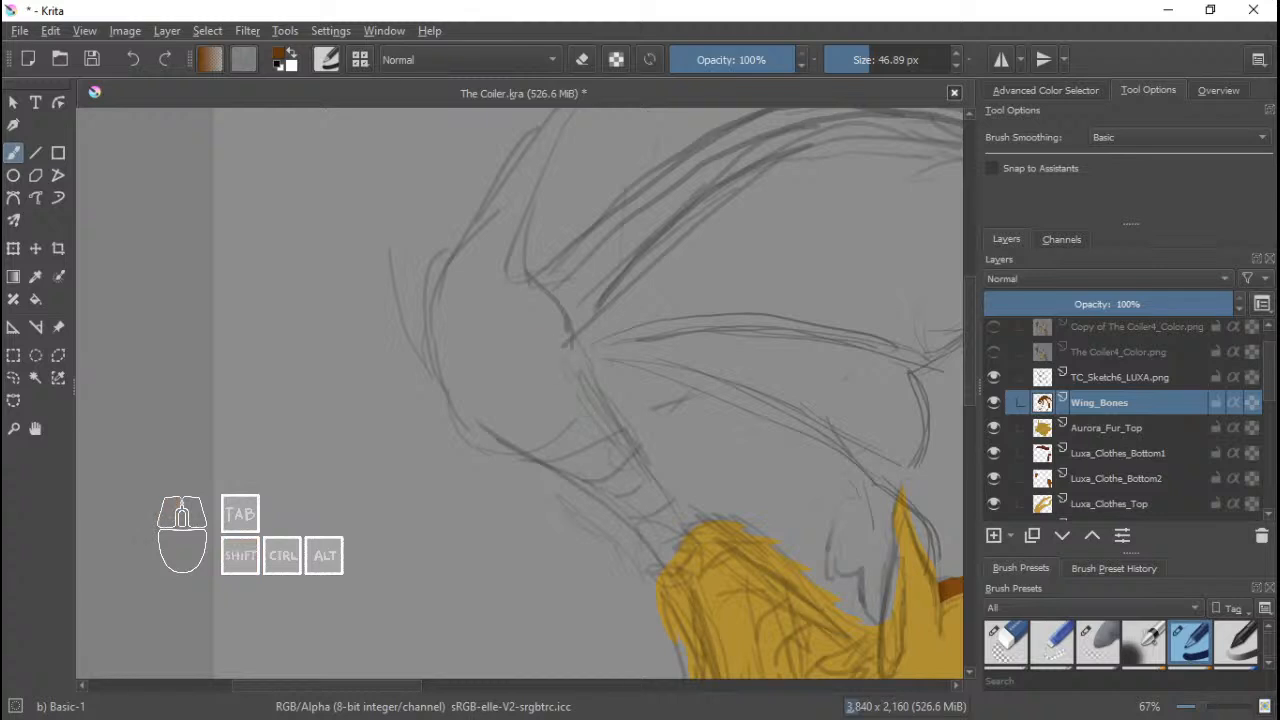
mouse_move(674, 562)
left_mouse_down()
mouse_move(638, 509)
mouse_move(492, 407)
left_mouse_up()
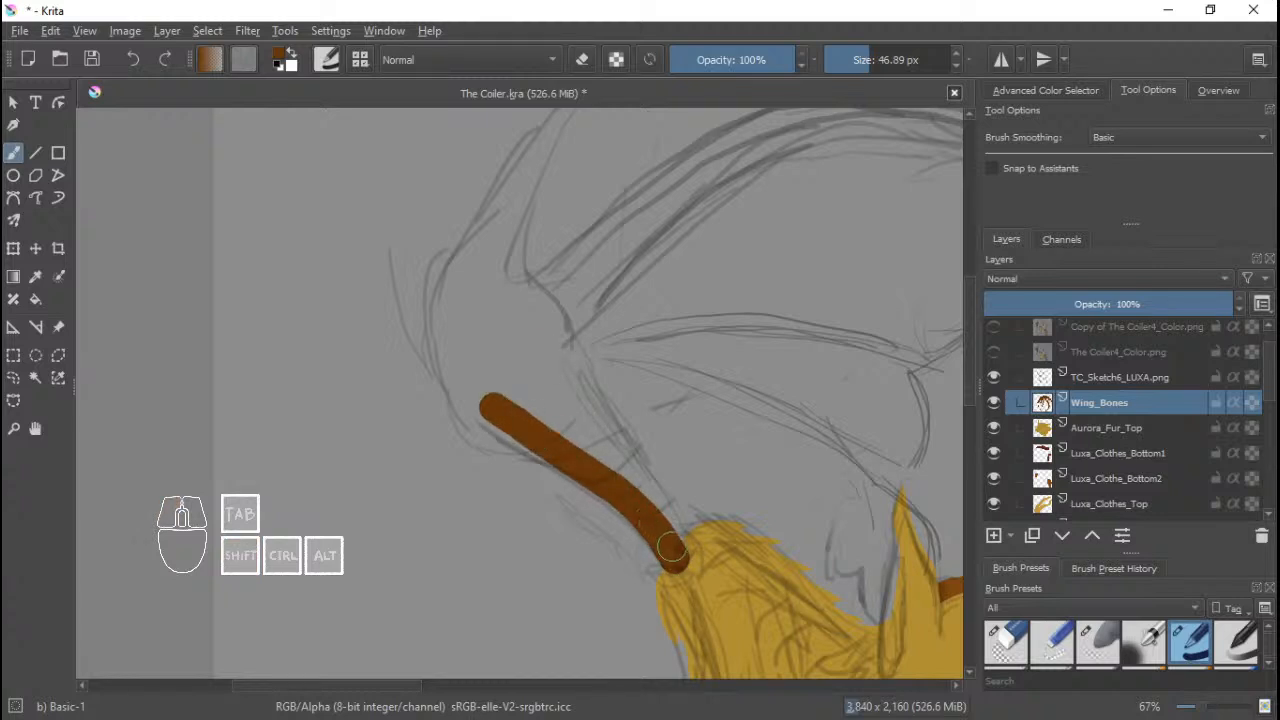
mouse_move(677, 557)
left_mouse_down()
mouse_move(672, 528)
mouse_move(522, 340)
left_mouse_up()
left_click_drag(617, 470, 514, 351)
mouse_move(546, 434)
left_mouse_down()
mouse_move(500, 364)
mouse_move(518, 378)
left_mouse_up()
Enlarge the brush to 77.47 px and fill the rounded wrist joint of the left wing in brown.
left_click_drag(484, 303, 497, 303, "shift")
mouse_move(485, 292)
left_mouse_down()
mouse_move(475, 361)
mouse_move(523, 370)
mouse_move(478, 312)
mouse_move(500, 397)
mouse_move(533, 349)
mouse_move(499, 323)
left_mouse_up()
mouse_move(528, 414)
left_mouse_down()
mouse_move(469, 382)
mouse_move(448, 349)
mouse_move(446, 308)
mouse_move(471, 266)
mouse_move(459, 297)
mouse_move(471, 371)
mouse_move(496, 399)
mouse_move(554, 406)
mouse_move(537, 378)
mouse_move(538, 322)
mouse_move(497, 290)
left_mouse_up()
key("ctrl+z")
mouse_move(495, 335)
left_mouse_down()
mouse_move(477, 289)
mouse_move(434, 326)
left_mouse_up()
left_click_drag(491, 297, 449, 374)
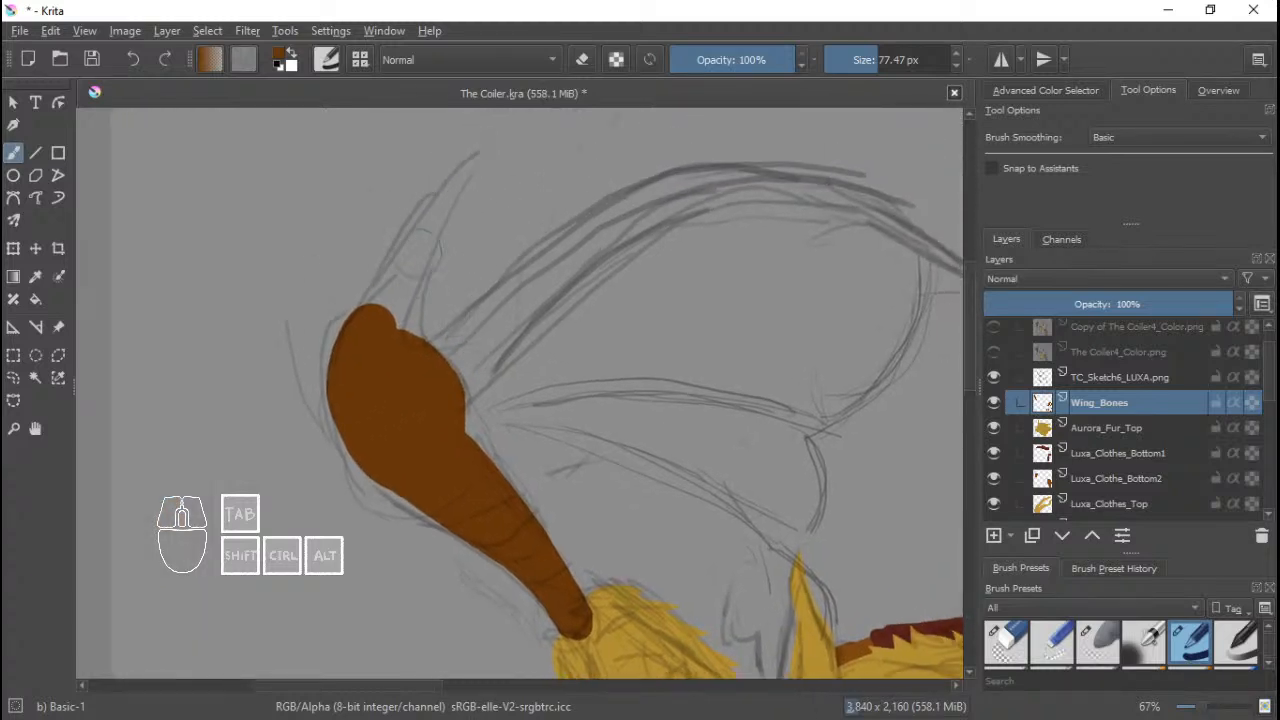
mouse_move(469, 235)
left_mouse_down()
mouse_move(461, 308)
mouse_move(416, 342)
mouse_move(420, 366)
mouse_move(364, 398)
mouse_move(429, 452)
mouse_move(449, 547)
left_mouse_up()
key("ctrl+z")
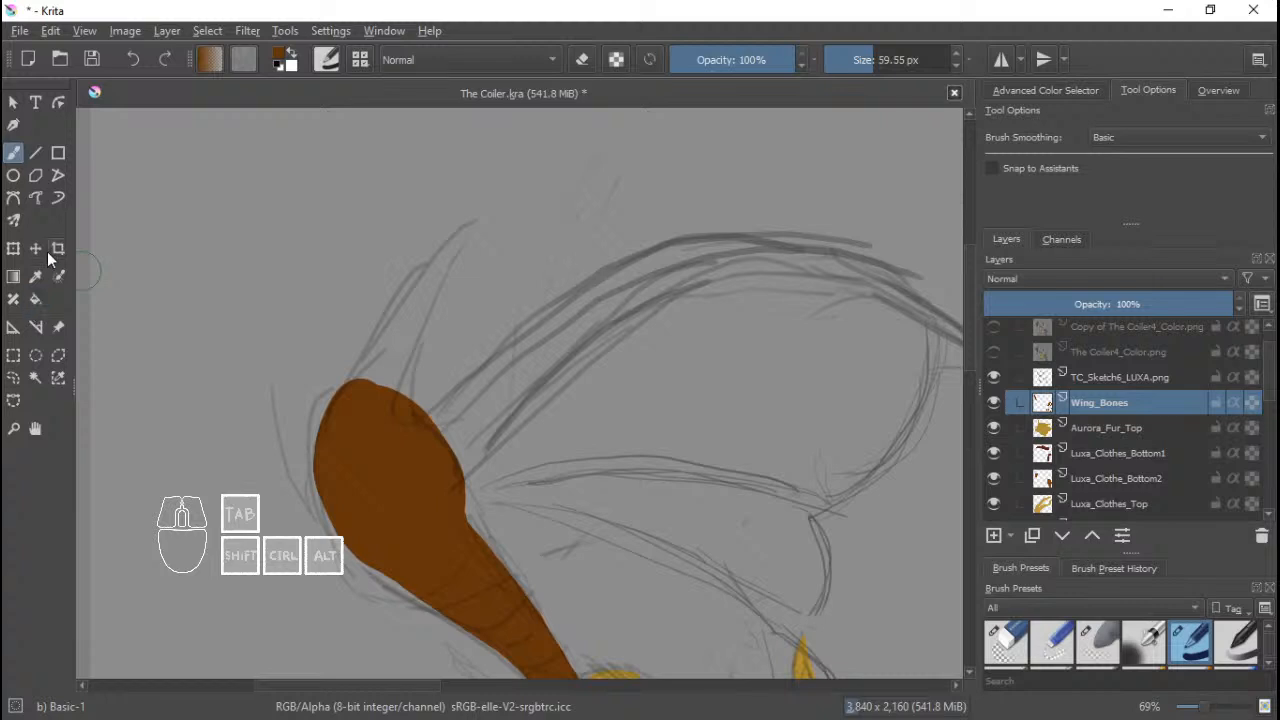
Try to fill the thumb claw above the left wing's wrist with a brown Bezier shape, and undo it.
left_click(13, 197)
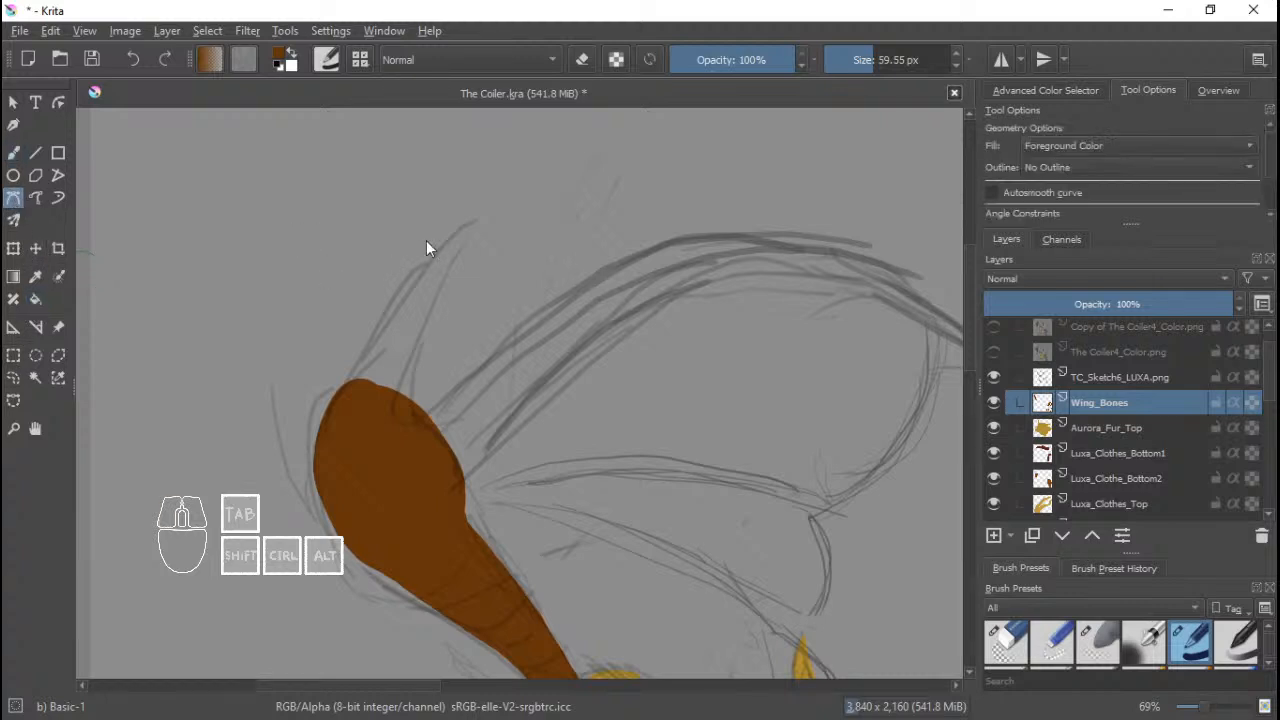
left_click(475, 220)
left_click_drag(363, 337, 341, 391)
left_click_drag(397, 443, 421, 410)
left_click_drag(425, 349, 457, 258)
left_click(475, 220)
key("ctrl+z")
Redraw the left wing's thumb claw as a filled Bezier shape running from the wrist joint to the sketched tip.
left_click_drag(386, 298, 358, 337)
left_click_drag(332, 403, 341, 424)
left_click_drag(420, 431, 425, 418)
left_click_drag(429, 316, 460, 246)
left_click(479, 218)
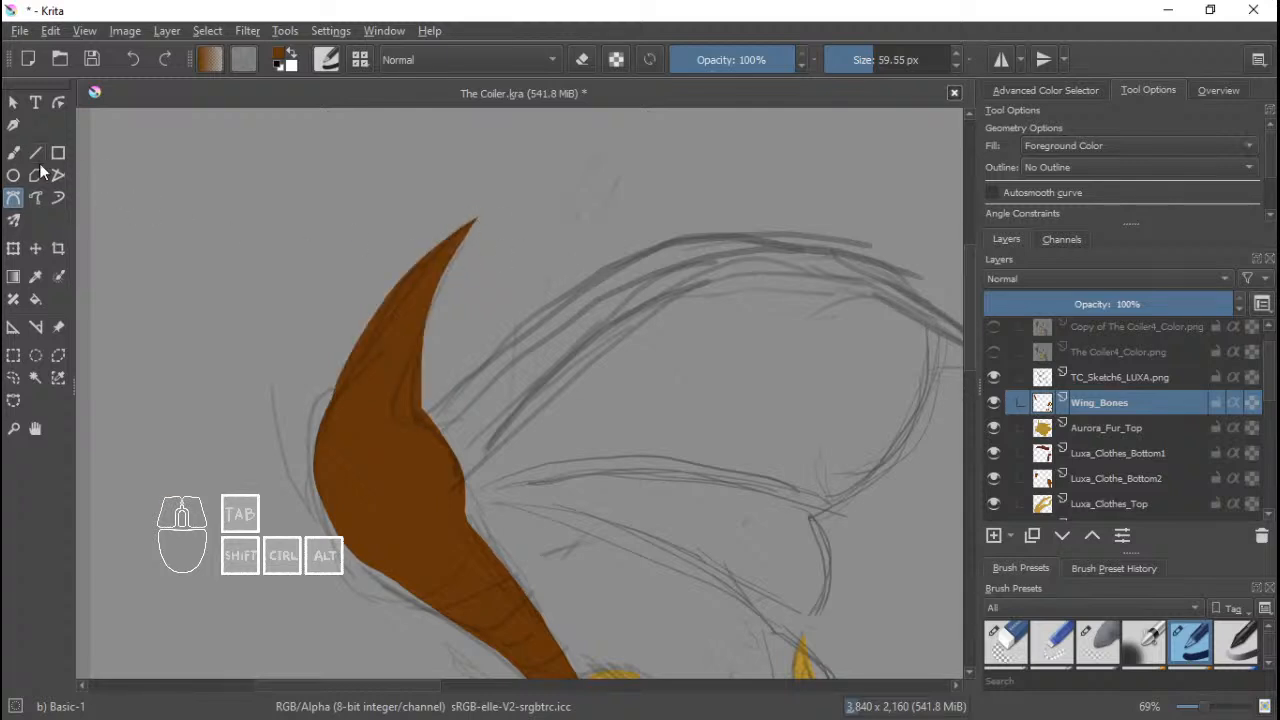
Touch up the tip of the left wing's thumb claw with a 10.59 px brush and save the document.
left_click(13, 152)
mouse_move(452, 272)
left_mouse_down()
mouse_move(440, 268)
mouse_move(460, 226)
mouse_move(496, 188)
mouse_move(502, 206)
mouse_move(496, 196)
mouse_move(470, 222)
mouse_move(470, 246)
left_mouse_up()
left_click_drag(496, 198, 462, 245)
scroll(551, 305, "down", 3)
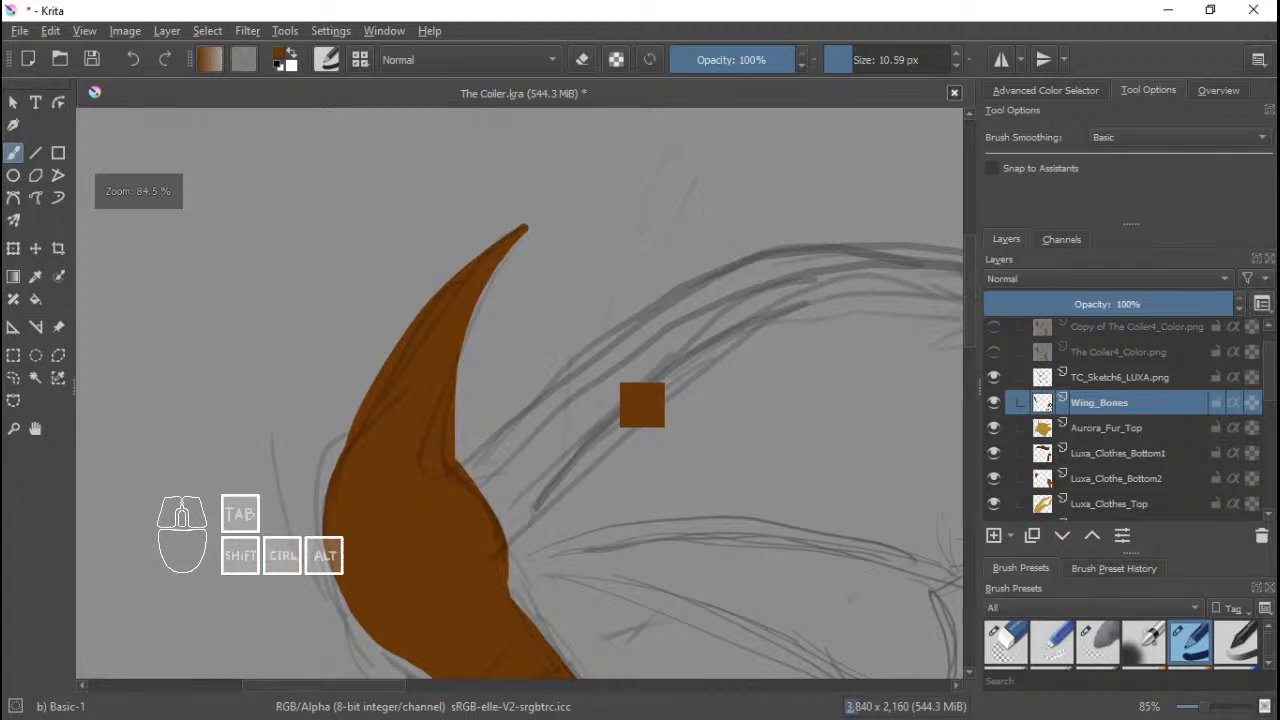
key("ctrl+s")
Reduce the brush to 7.28 px and touch up the thumb claw's tip on the right wing.
scroll(583, 286, "down", 8)
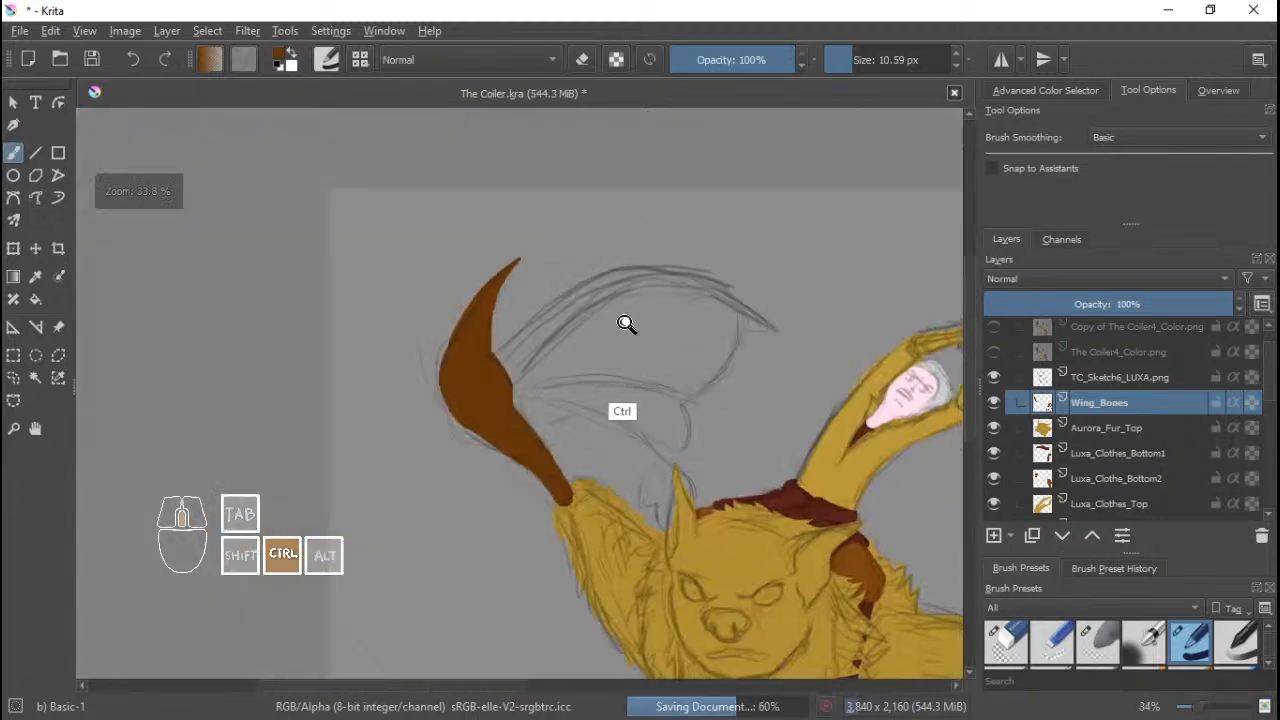
scroll(599, 403, "up", 4)
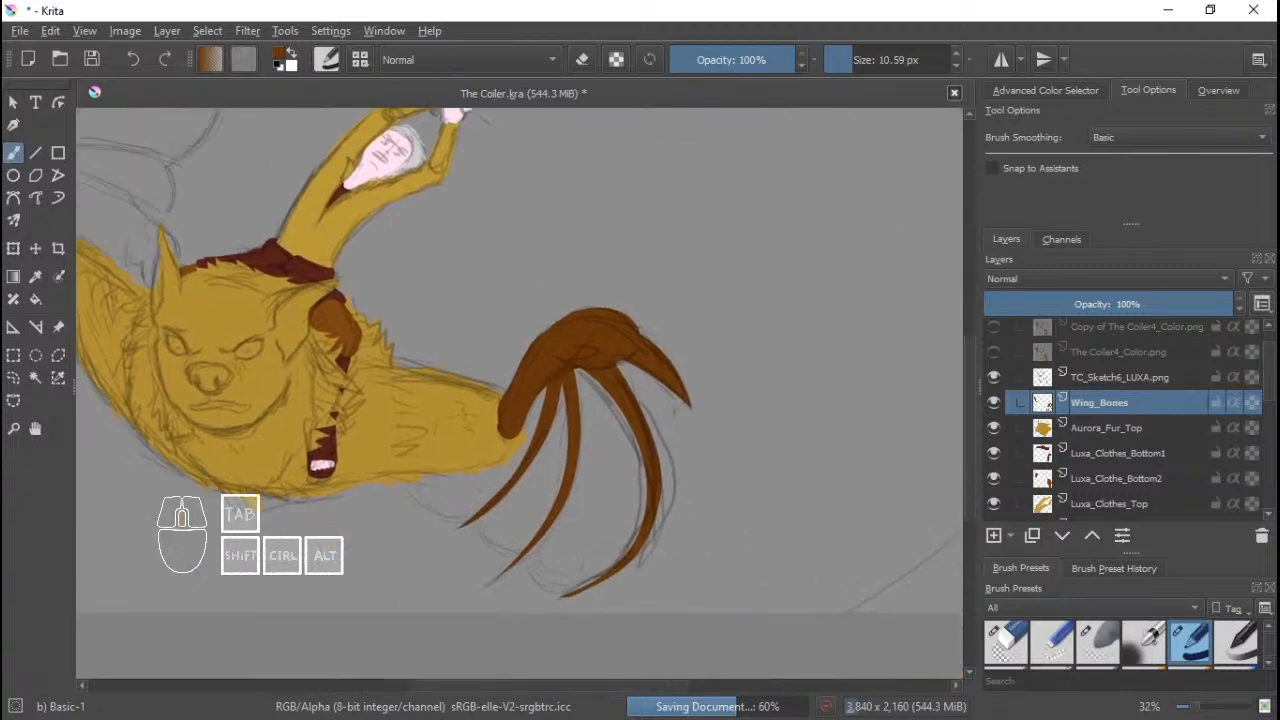
scroll(599, 403, "up", 8)
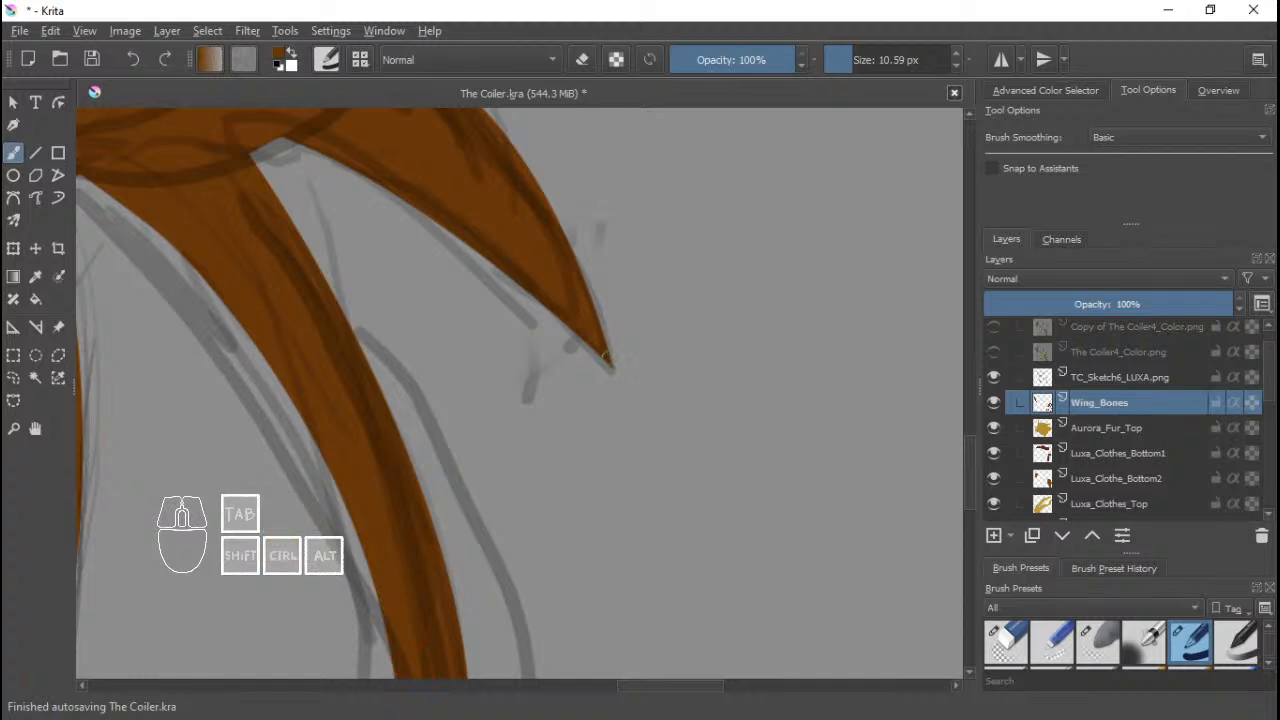
mouse_move(606, 349)
left_mouse_down("shift")
mouse_move(607, 360)
mouse_move(588, 285)
mouse_move(556, 388)
left_mouse_up("shift")
mouse_move(556, 388)
left_mouse_down()
mouse_move(609, 271)
mouse_move(568, 386)
left_mouse_up()
left_click_drag(568, 386, 660, 304)
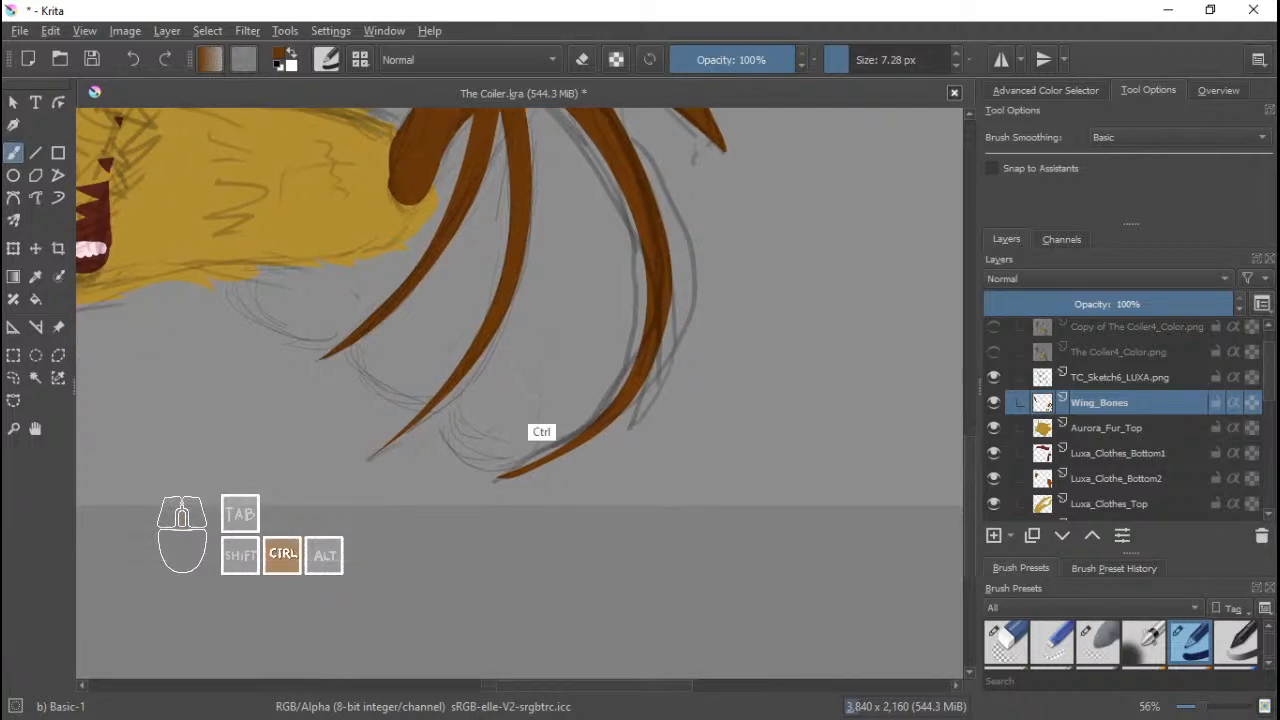
Inspect the finger bone tips of the right wing and the unpainted finger sketches of the left wing.
left_click_drag(541, 432, 541, 366, "ctrl")
left_click_drag(430, 440, 391, 376)
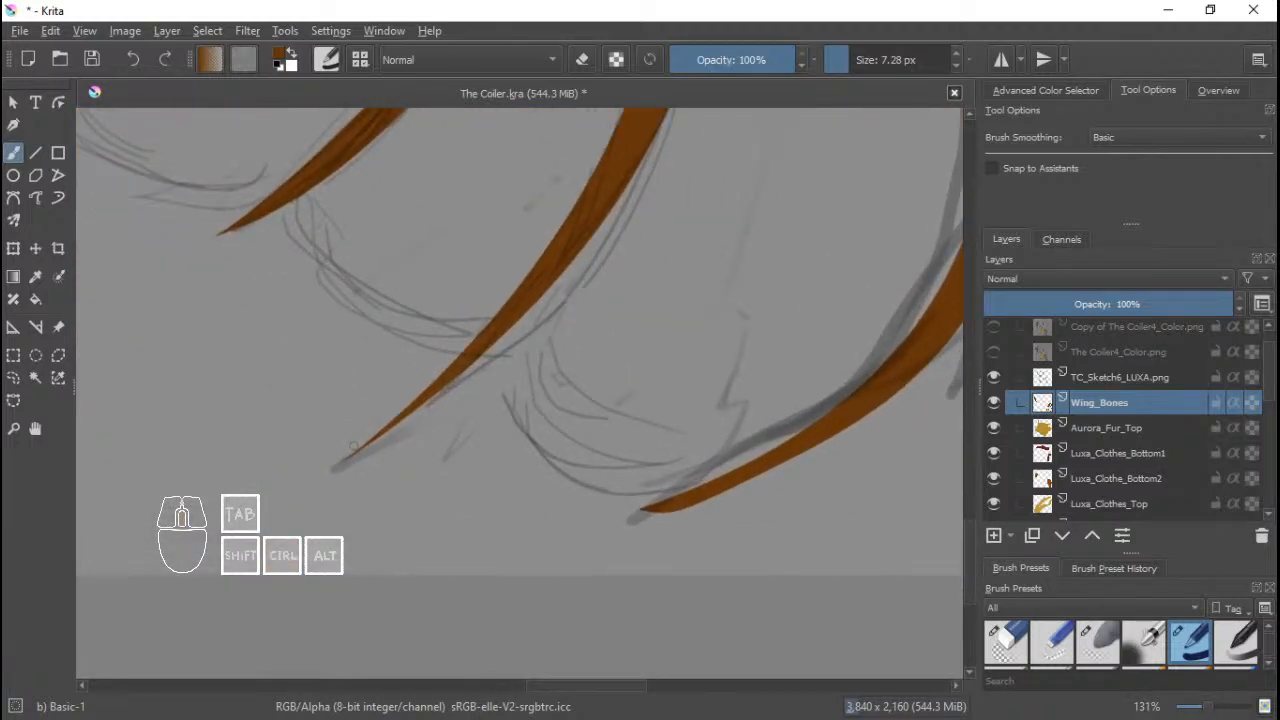
left_click_drag(437, 339, 434, 408, "ctrl")
left_click_drag(410, 360, 600, 526)
left_click_drag(272, 222, 480, 392)
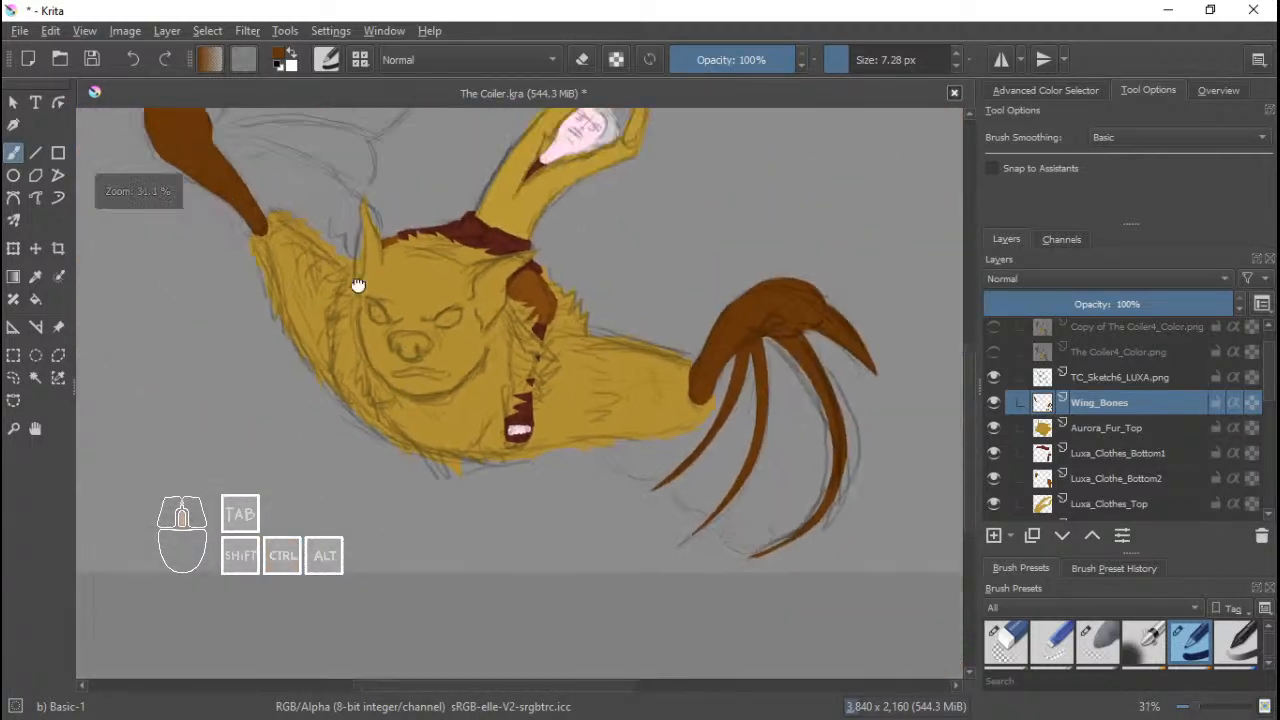
left_click_drag(357, 286, 432, 350)
left_click_drag(444, 260, 414, 328)
left_click_drag(412, 358, 406, 350, "ctrl")
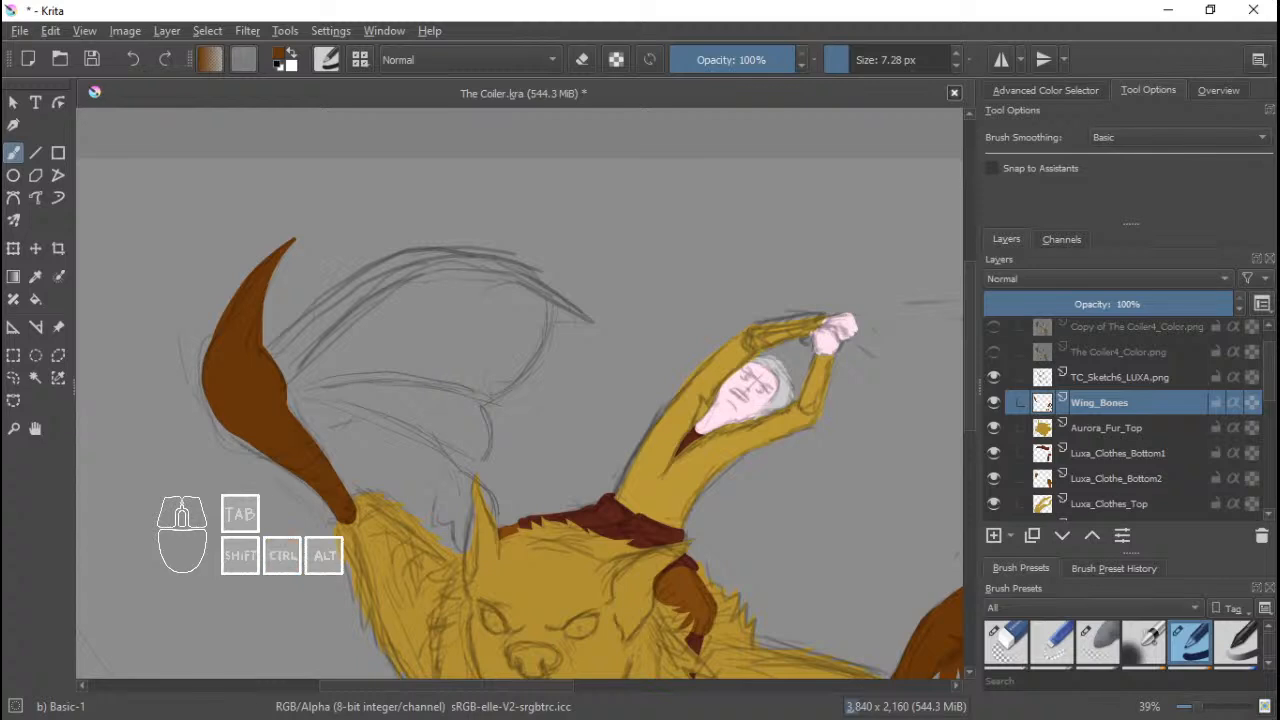
Fill the uppermost finger bone of the left wing with a brown Bezier shape tapering to the sketched tip.
left_click(13, 197)
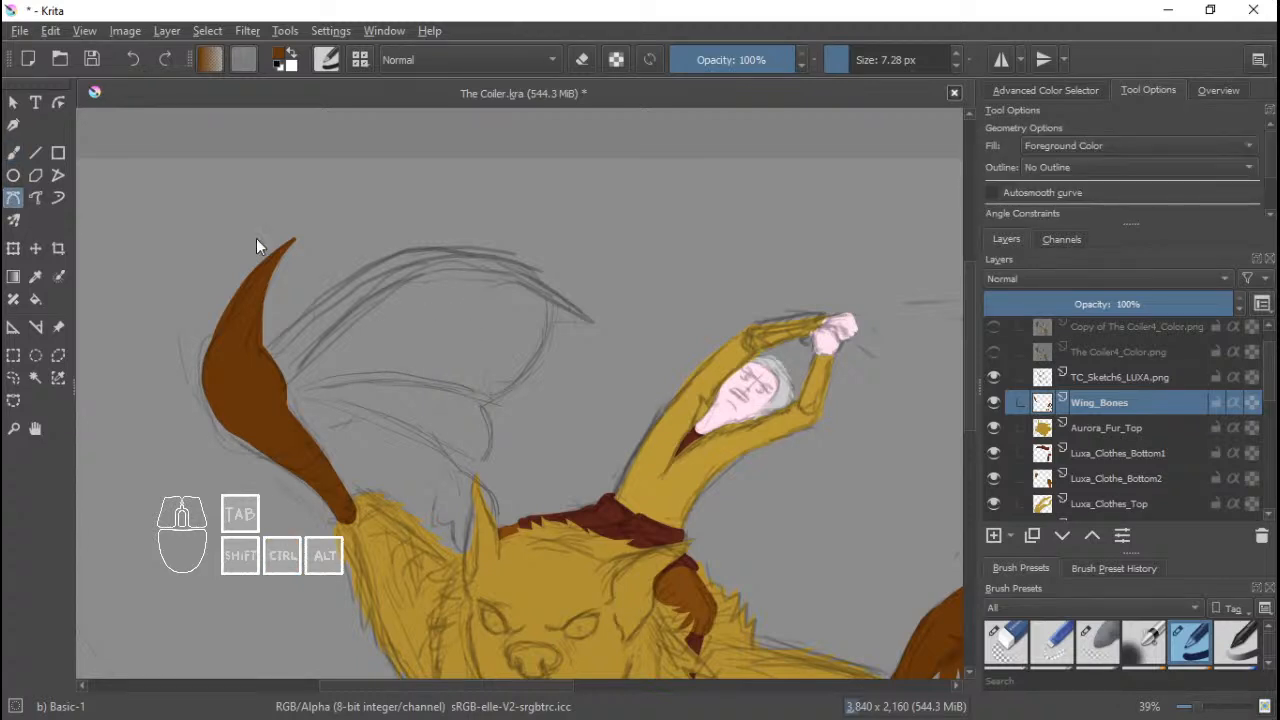
key("Tab")
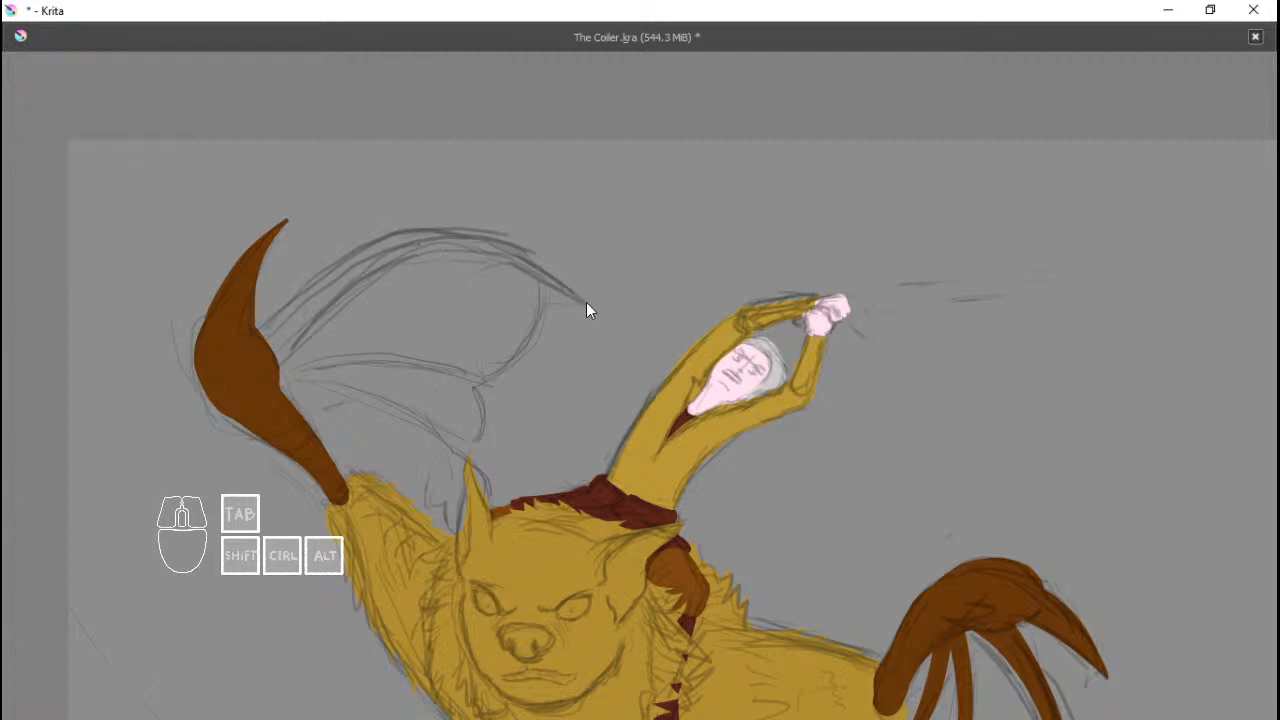
mouse_move(440, 236)
left_mouse_down()
mouse_move(353, 246)
mouse_move(331, 254)
mouse_move(378, 242)
mouse_move(324, 257)
mouse_move(300, 282)
left_mouse_up()
left_click_drag(264, 369, 277, 369)
left_click_drag(397, 259, 512, 248)
double_click(586, 305)
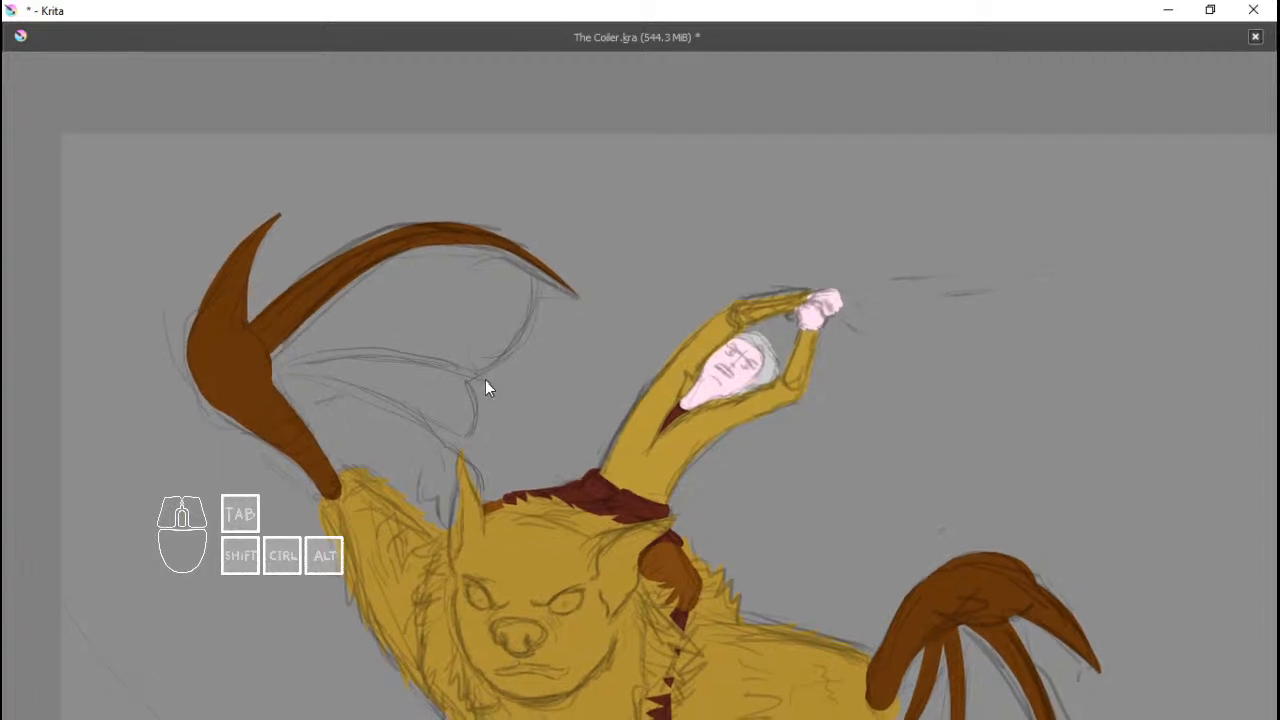
Fill the middle finger bone of the left wing with a thin, curved brown Bezier shape starting at the wrist.
left_click(485, 380)
left_click_drag(382, 351, 325, 353)
left_click(266, 353)
left_click_drag(373, 361, 430, 365)
left_click(484, 383)
Fill the lowest finger bone of the left wing with a tapering brown Bezier shape joined to the wrist.
left_click_drag(319, 362, 285, 340)
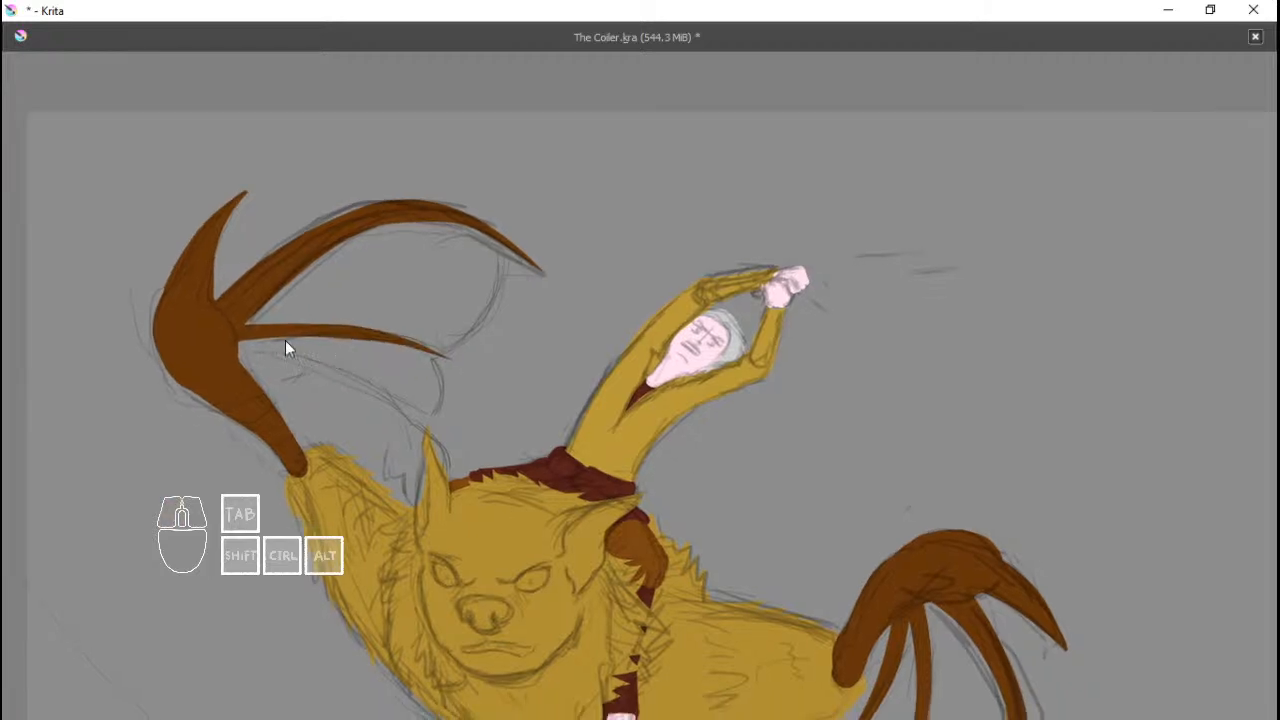
left_click_drag(360, 375, 412, 405)
left_click_drag(336, 381, 284, 366)
left_click(232, 344)
scroll(400, 336, "down", 1)
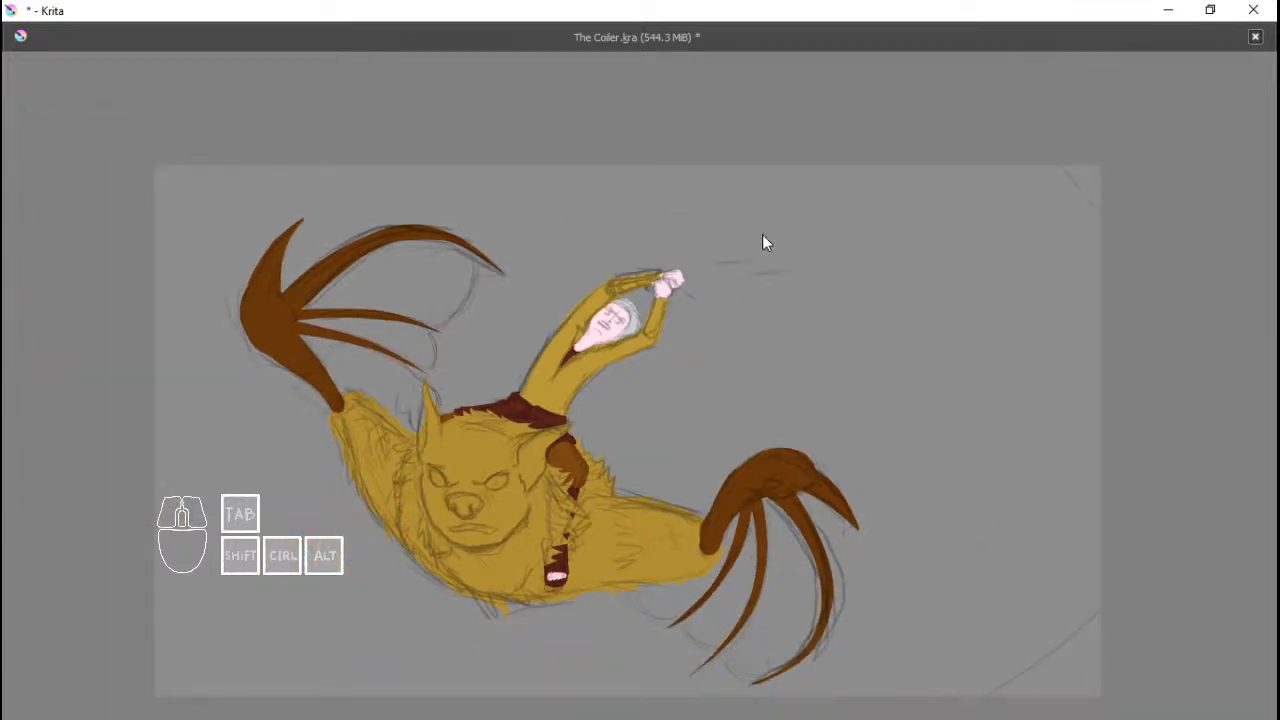
Review the whole illustration with both sets of wing bones and save the document.
key("Tab")
scroll(722, 287, "down", 2)
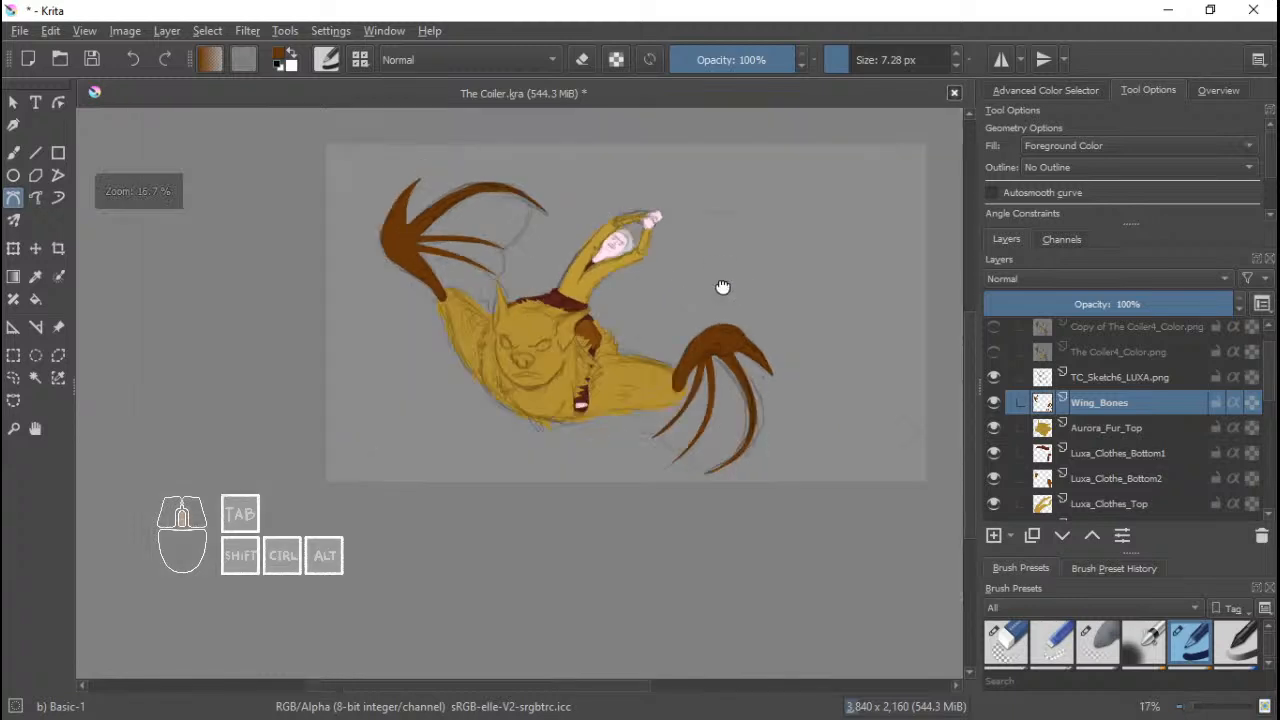
left_click_drag(722, 287, 679, 344)
scroll(698, 291, "up", 1)
key("ctrl+s")
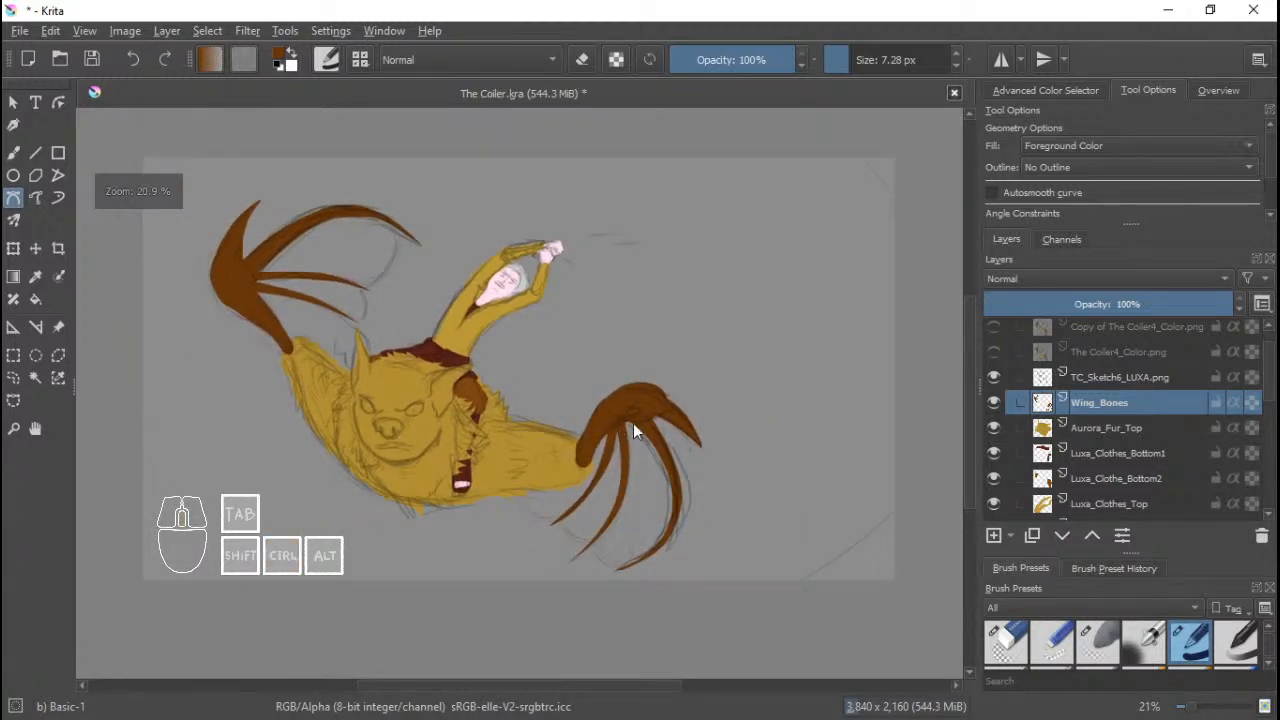
scroll(721, 350, "down", 1)
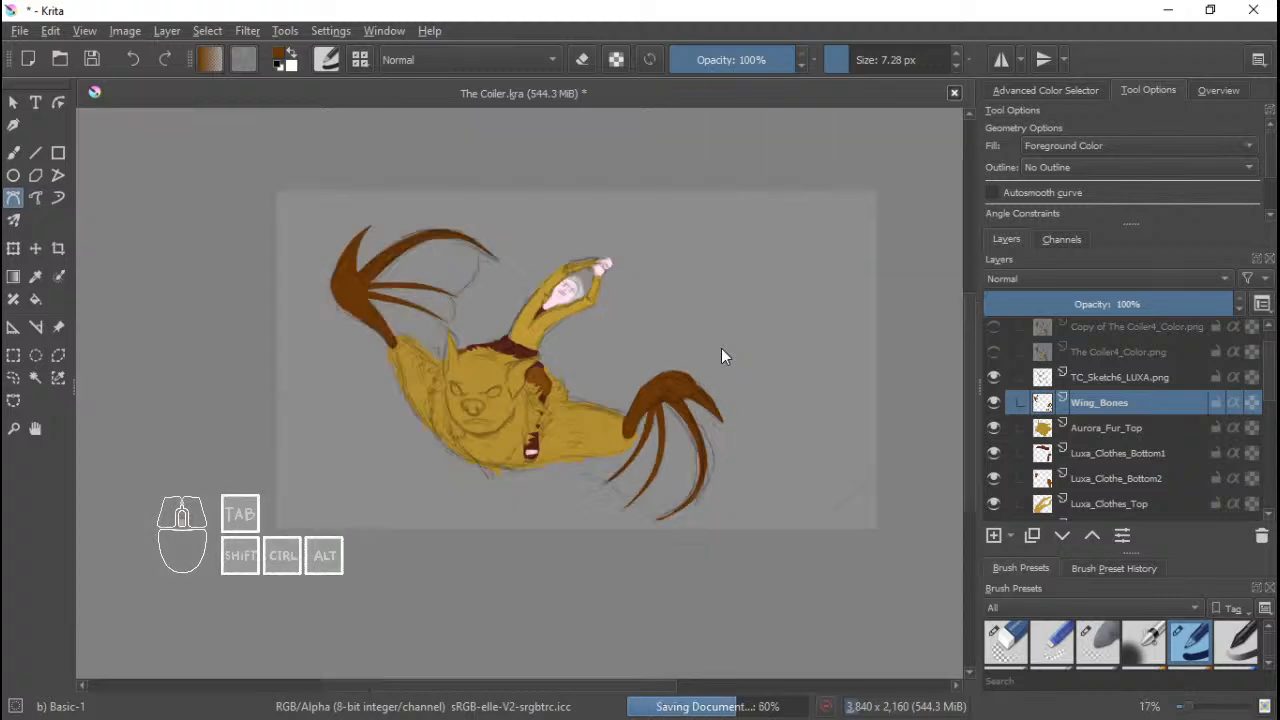
scroll(721, 355, "up", 3)
scroll(721, 355, "down", 3)
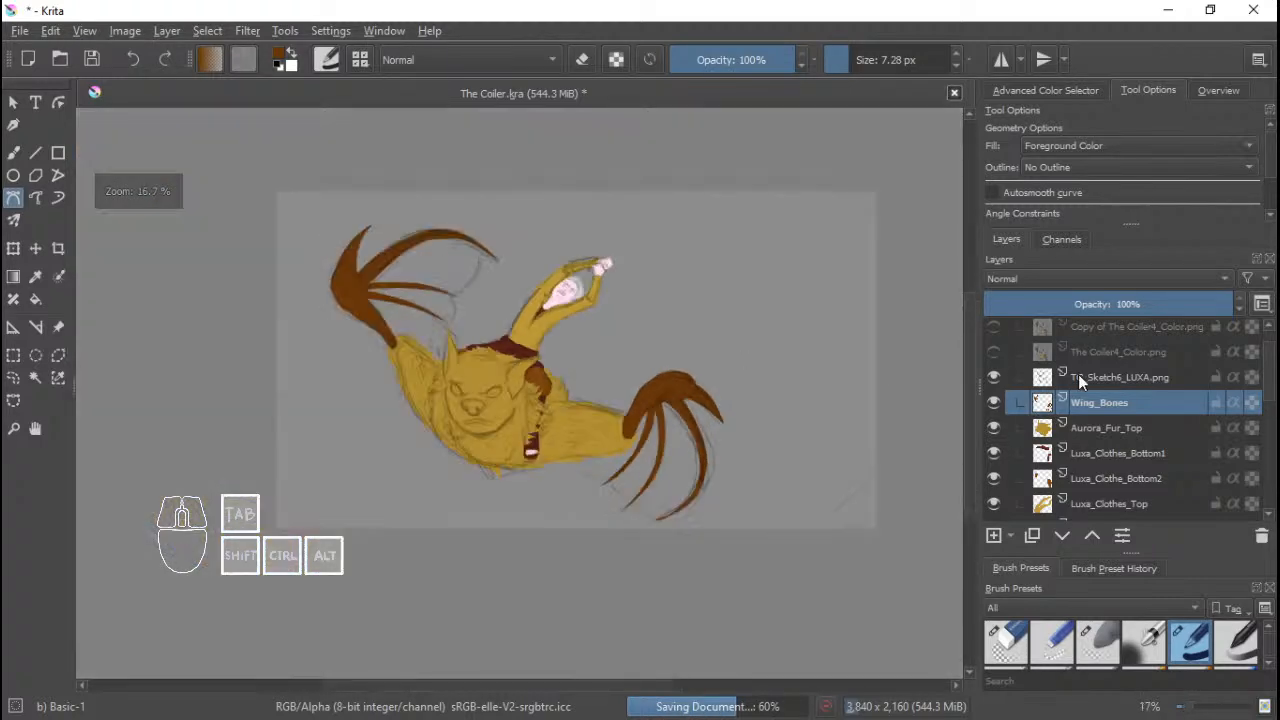
Preview the TC_Sketch1_BG.png and Spinner Cage layers behind the characters, hiding each one again.
scroll(1091, 487, "down", 2)
scroll(1091, 487, "down", 5)
left_click(994, 457)
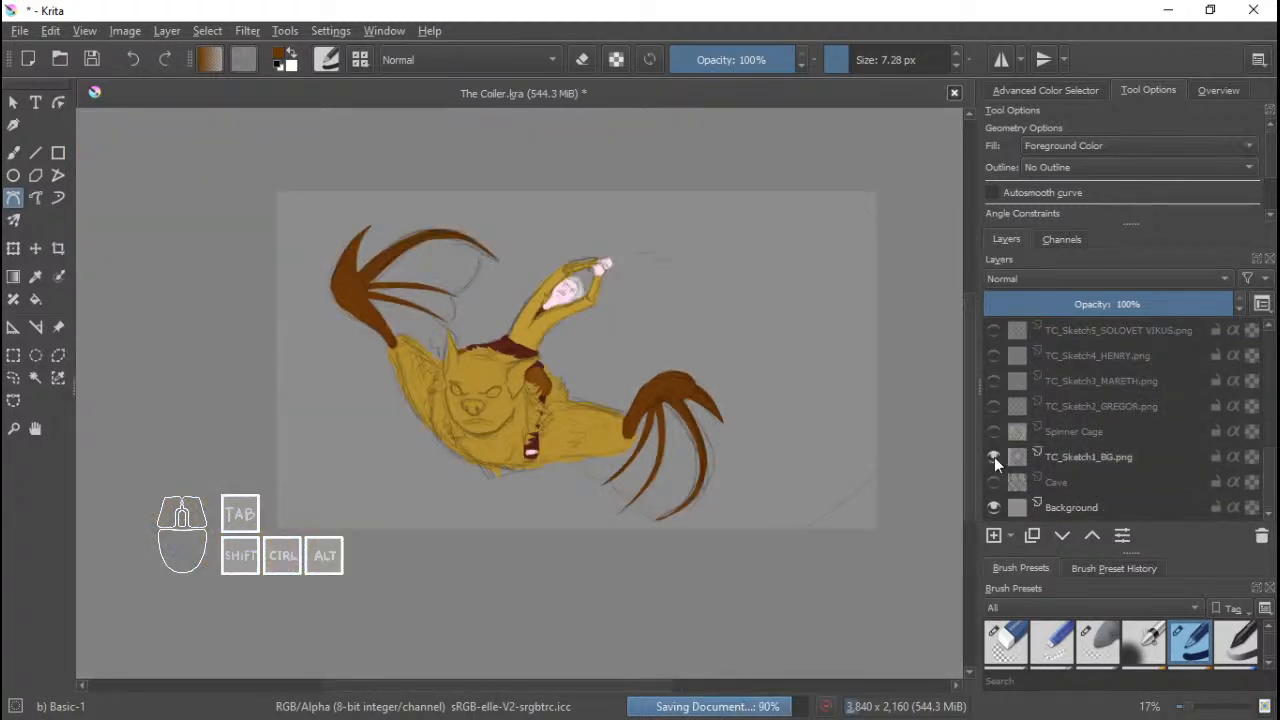
left_click(994, 457)
left_click(994, 432)
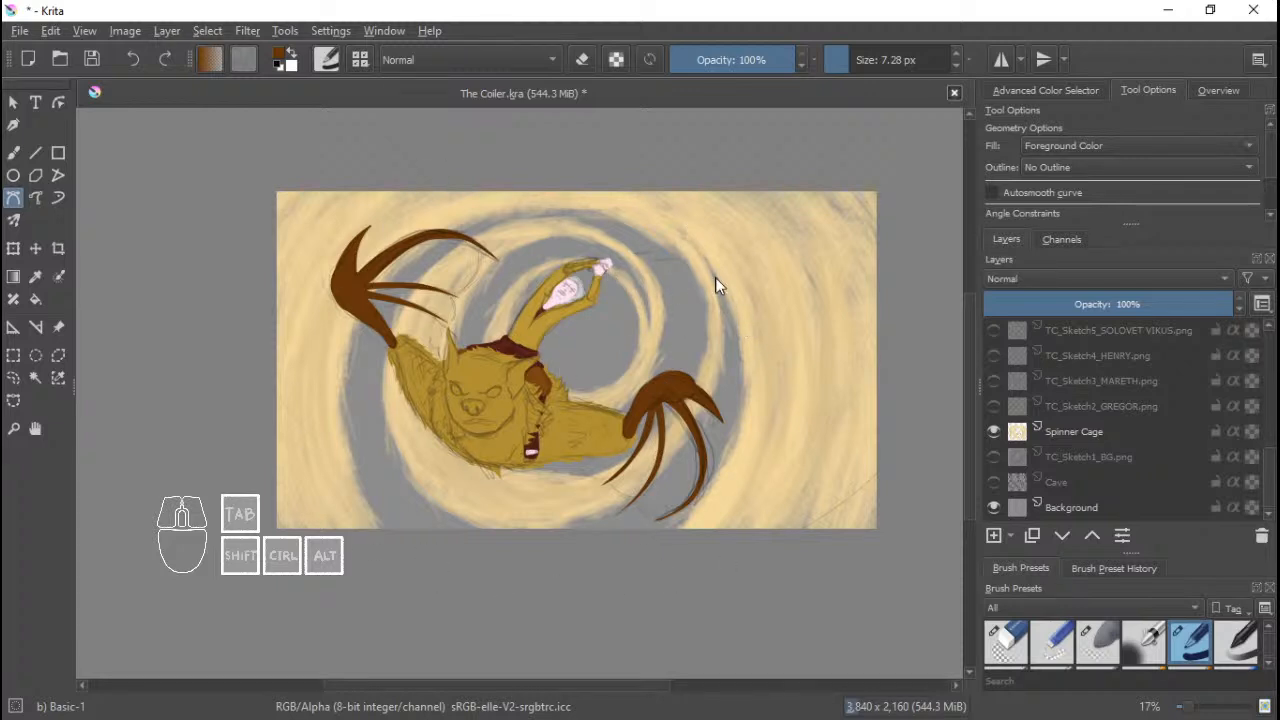
left_click(993, 432)
Make Aurora_Fur_Top the active layer.
scroll(1072, 413, "up", 5)
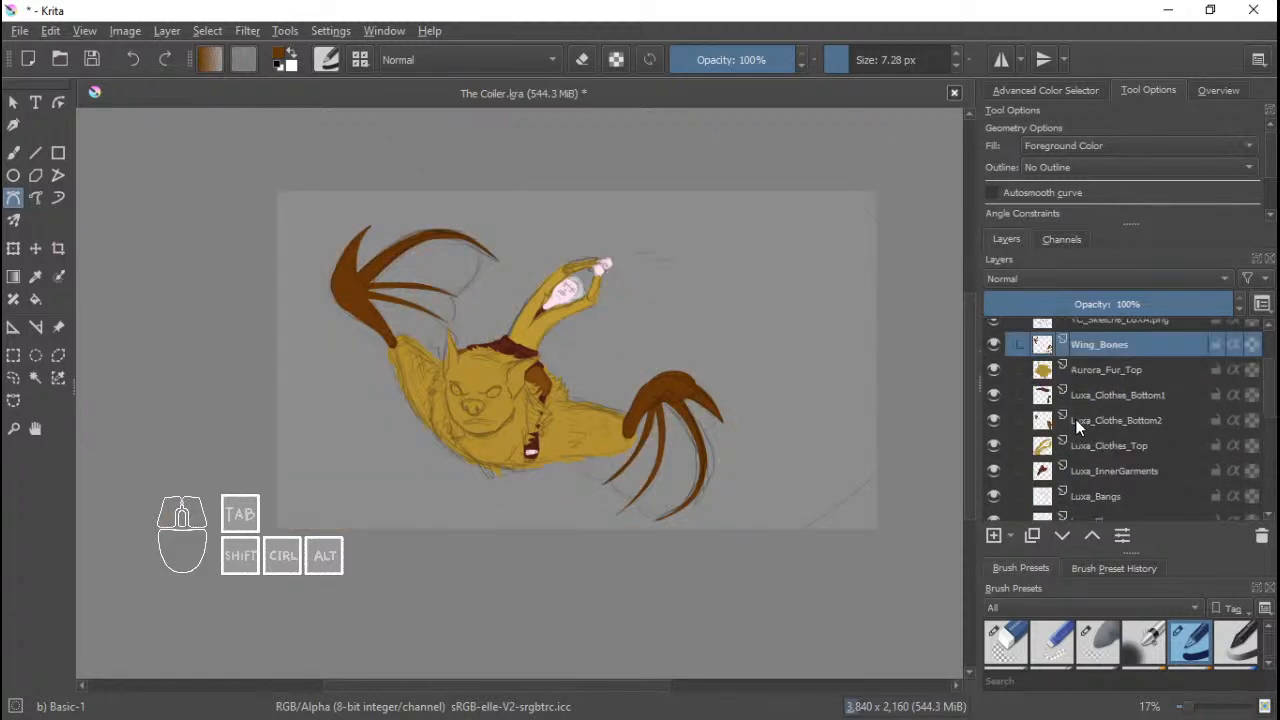
scroll(1075, 419, "up", 3)
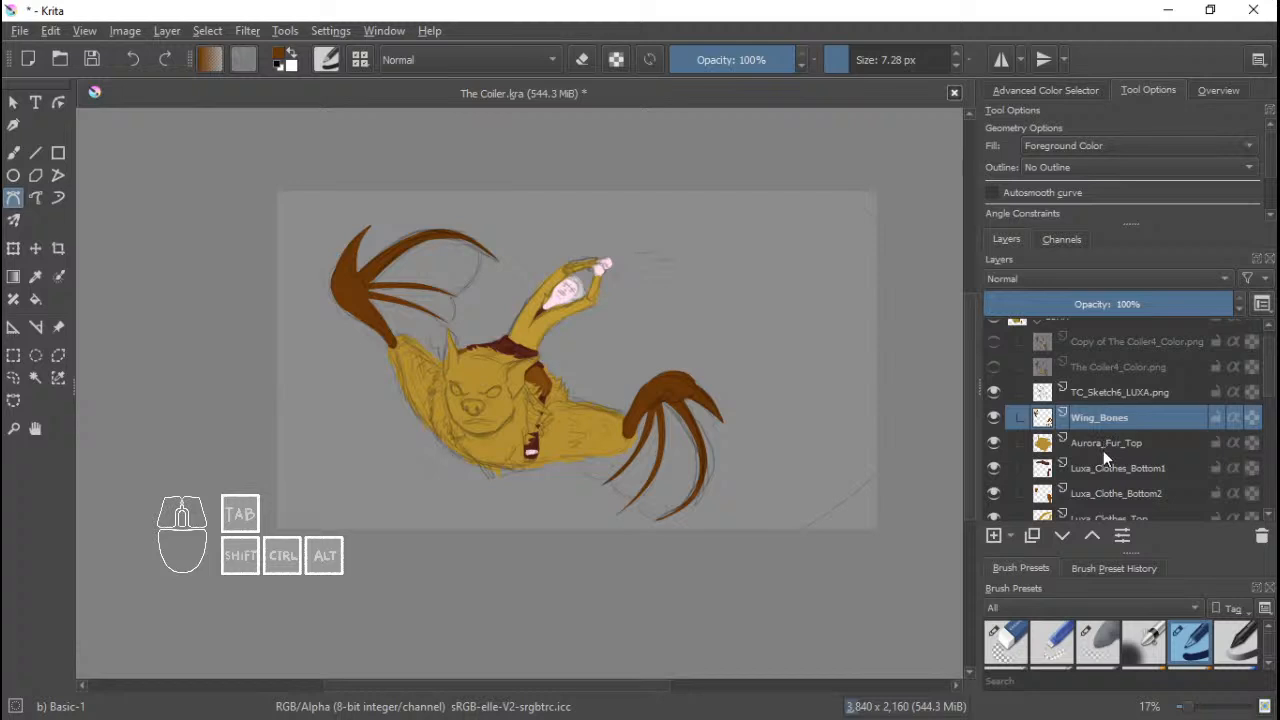
left_click(1101, 448)
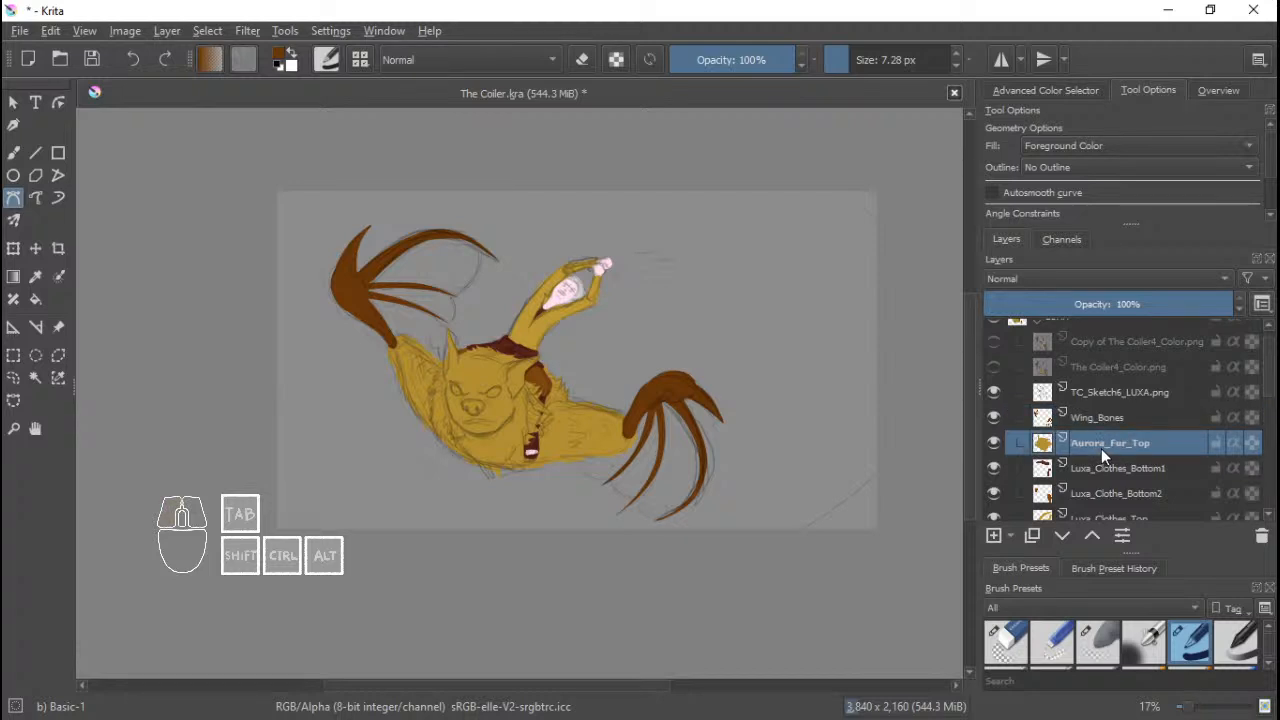
Add a paint layer named Wings_Flap and place it directly below Aurora_Fur_Bottom in the LUXA group.
scroll(1101, 448, "down", 8)
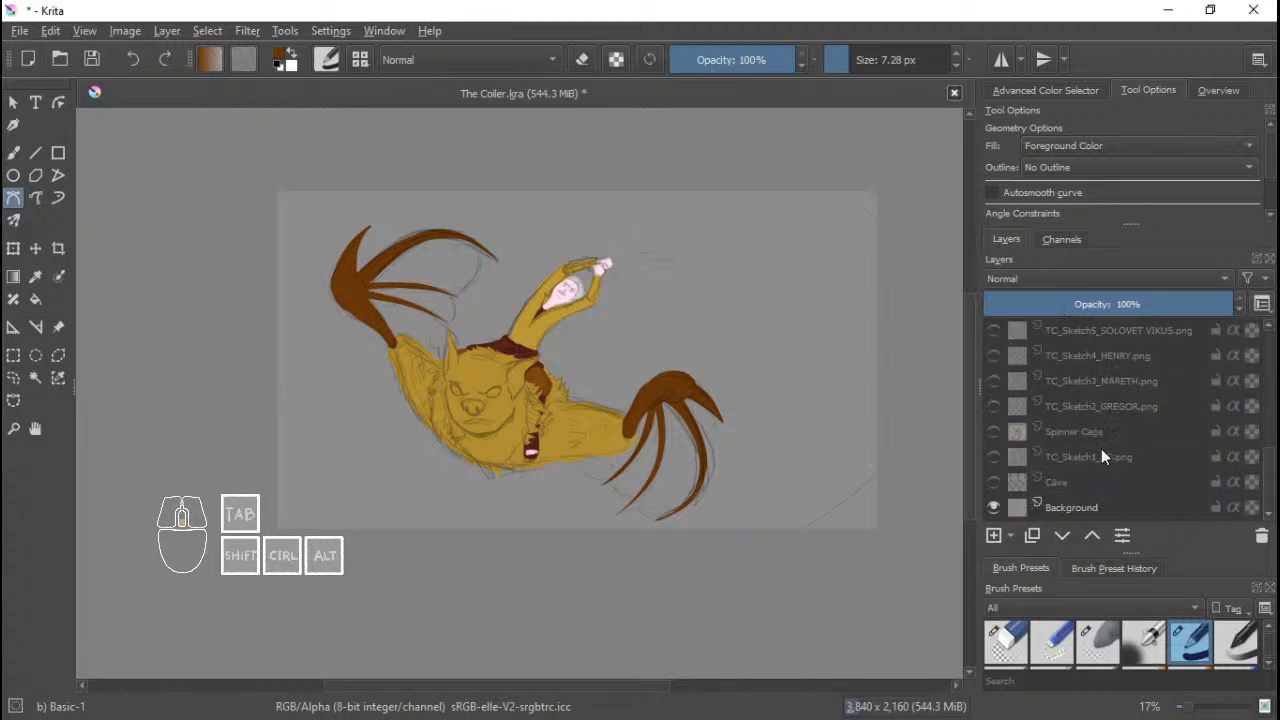
scroll(1097, 450, "up", 2)
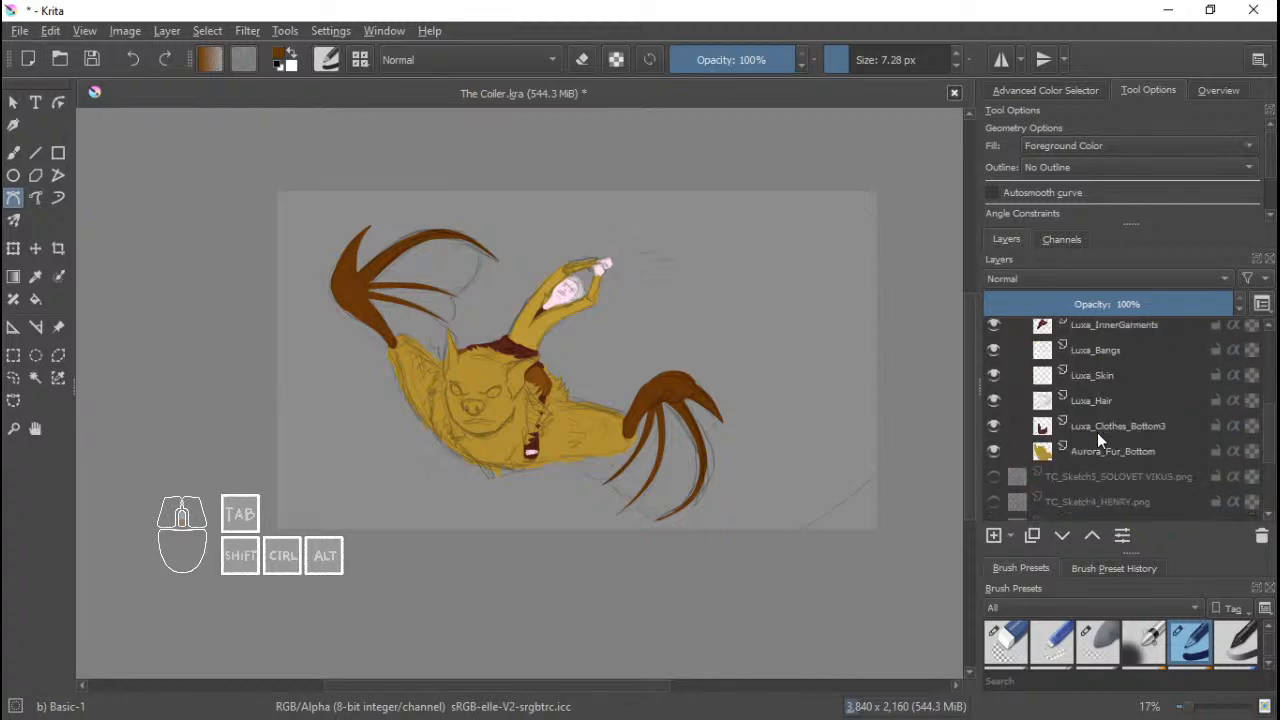
left_click(1100, 455)
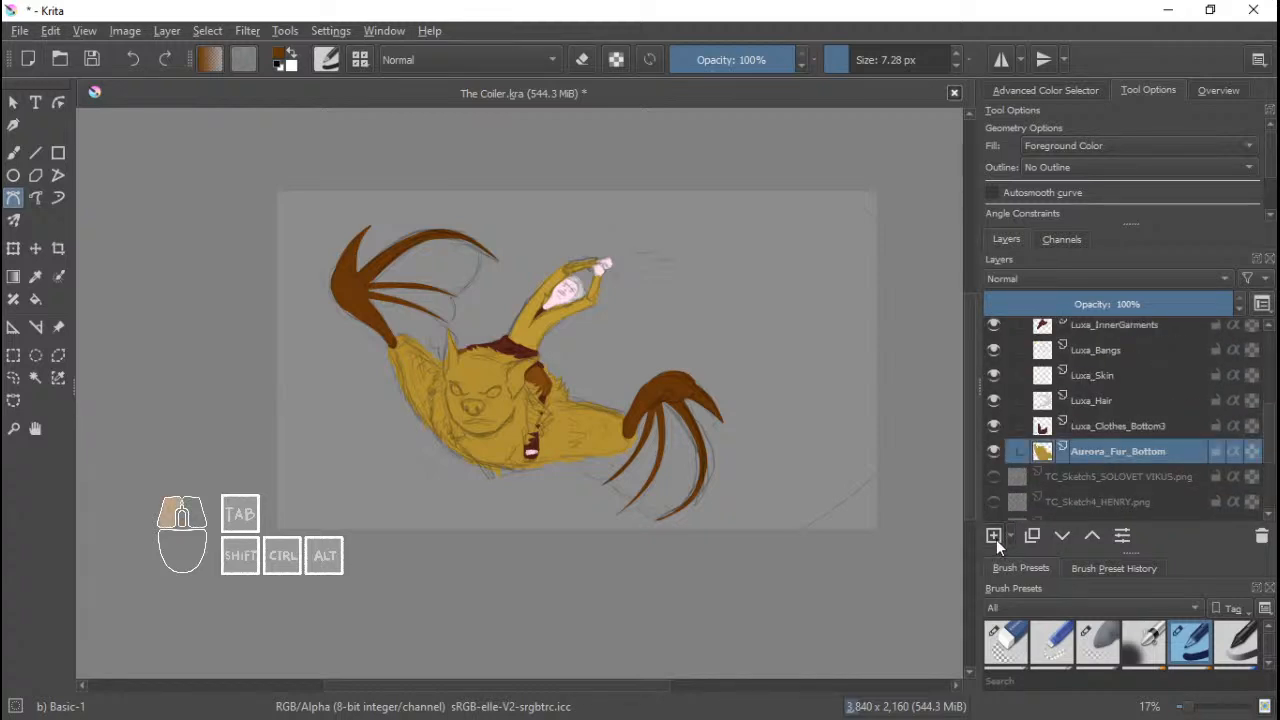
left_click(994, 537)
double_click(1091, 455)
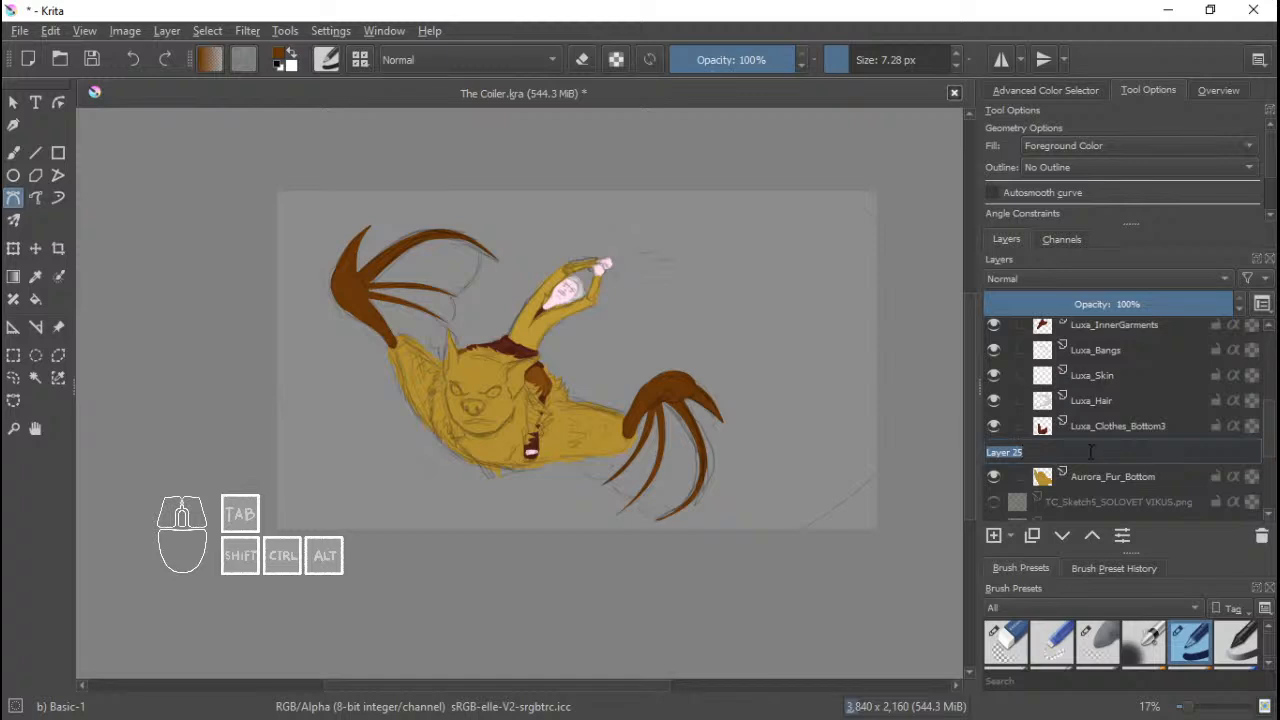
type("Wings_")
key("BackSpace")
key("BackSpace")
key("BackSpace")
key("BackSpace")
type("ings_Flap")
key("Return")
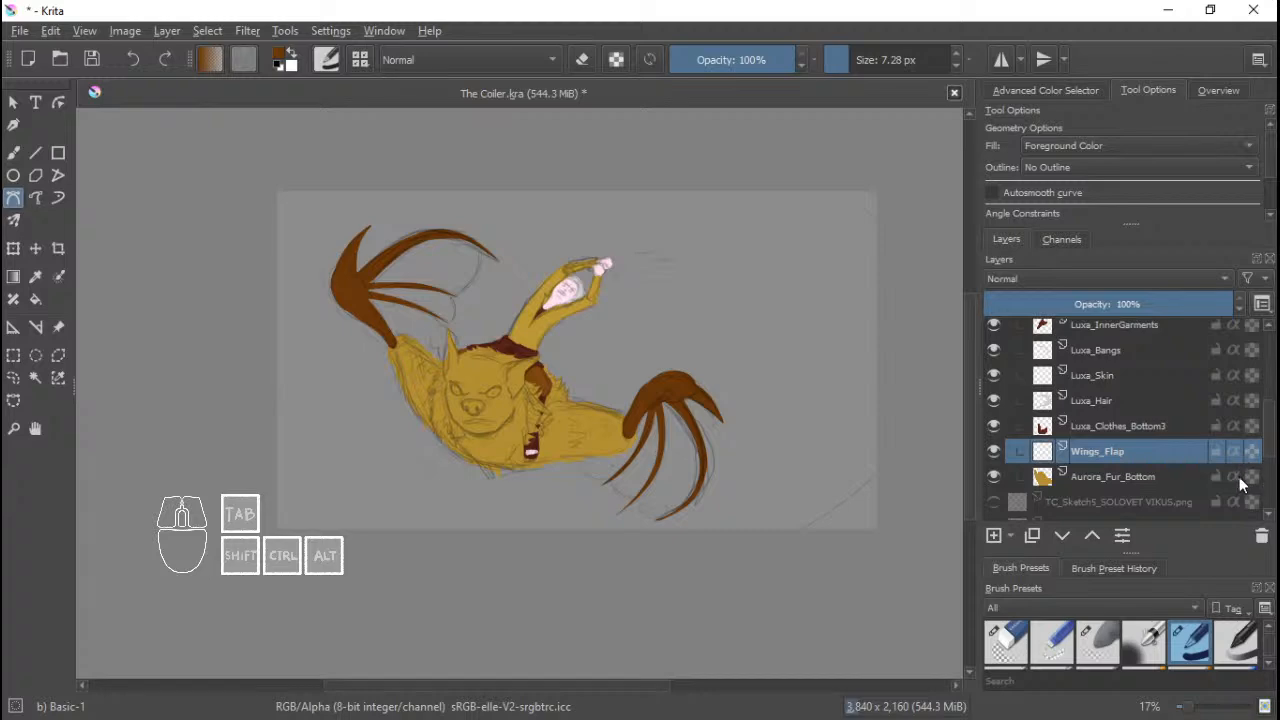
left_click(1062, 535)
scroll(632, 476, "up", 2)
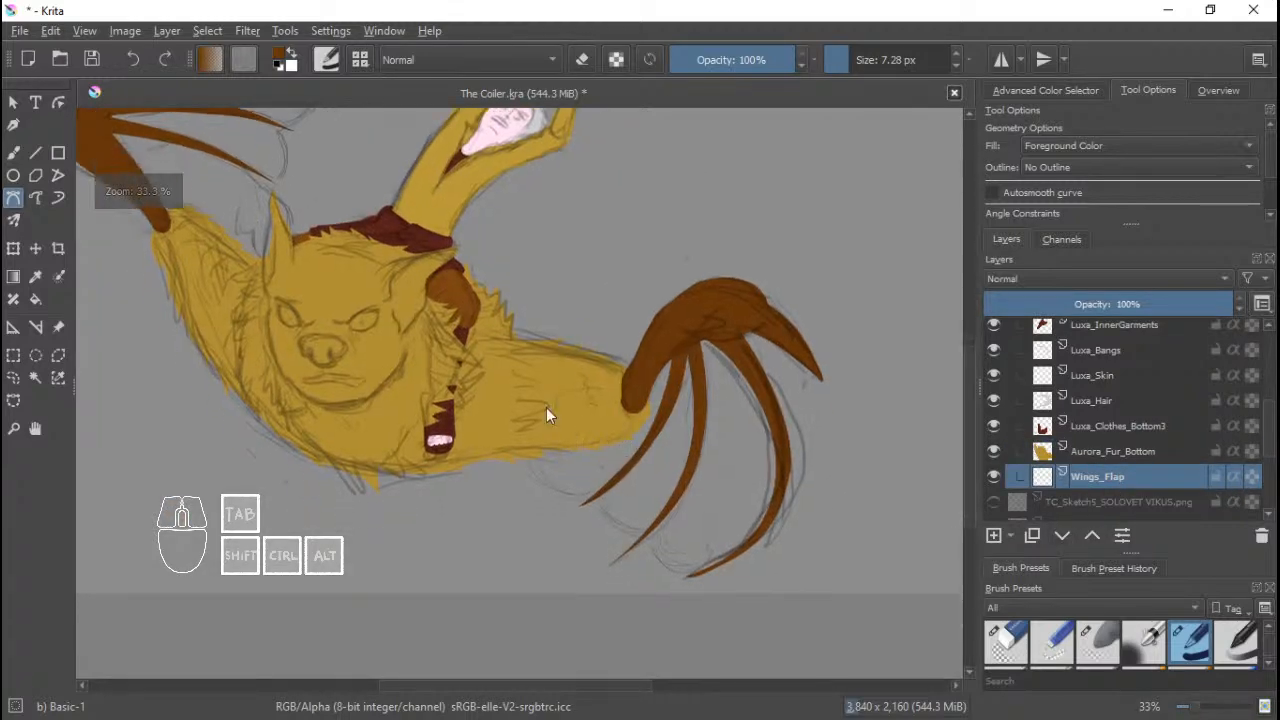
scroll(459, 347, "up", 1)
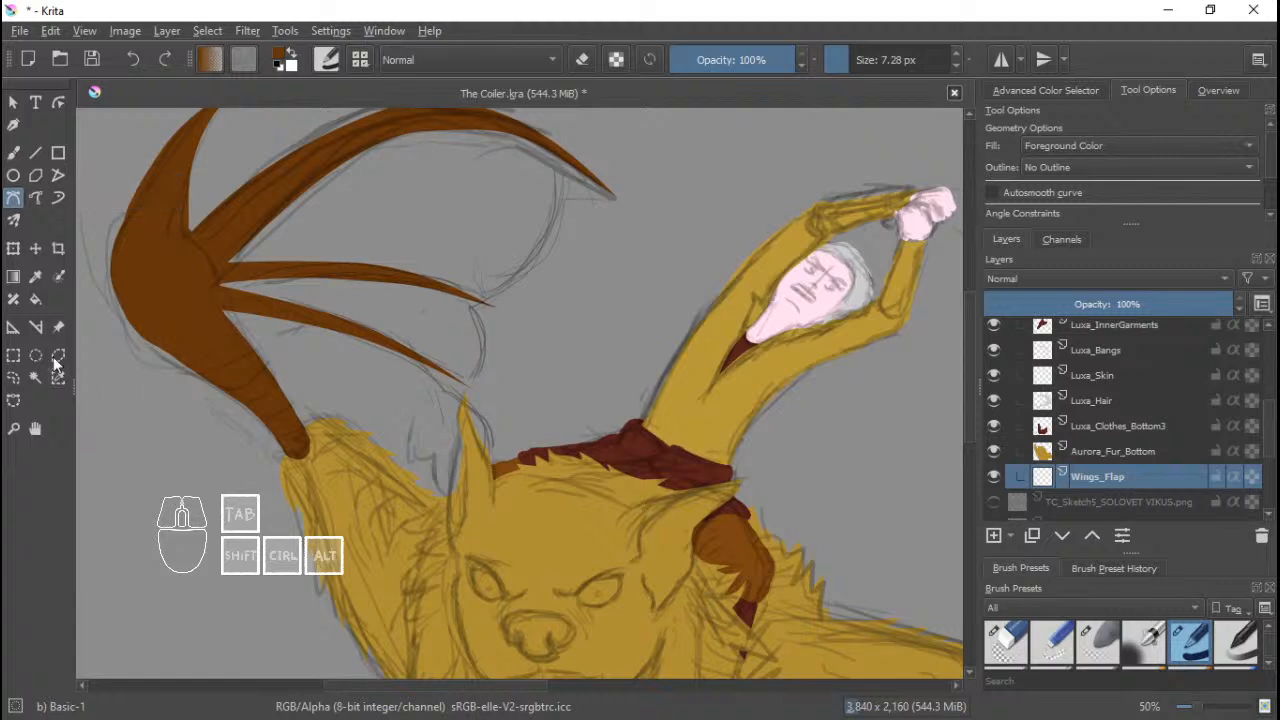
left_click(13, 200)
scroll(629, 220, "up", 2)
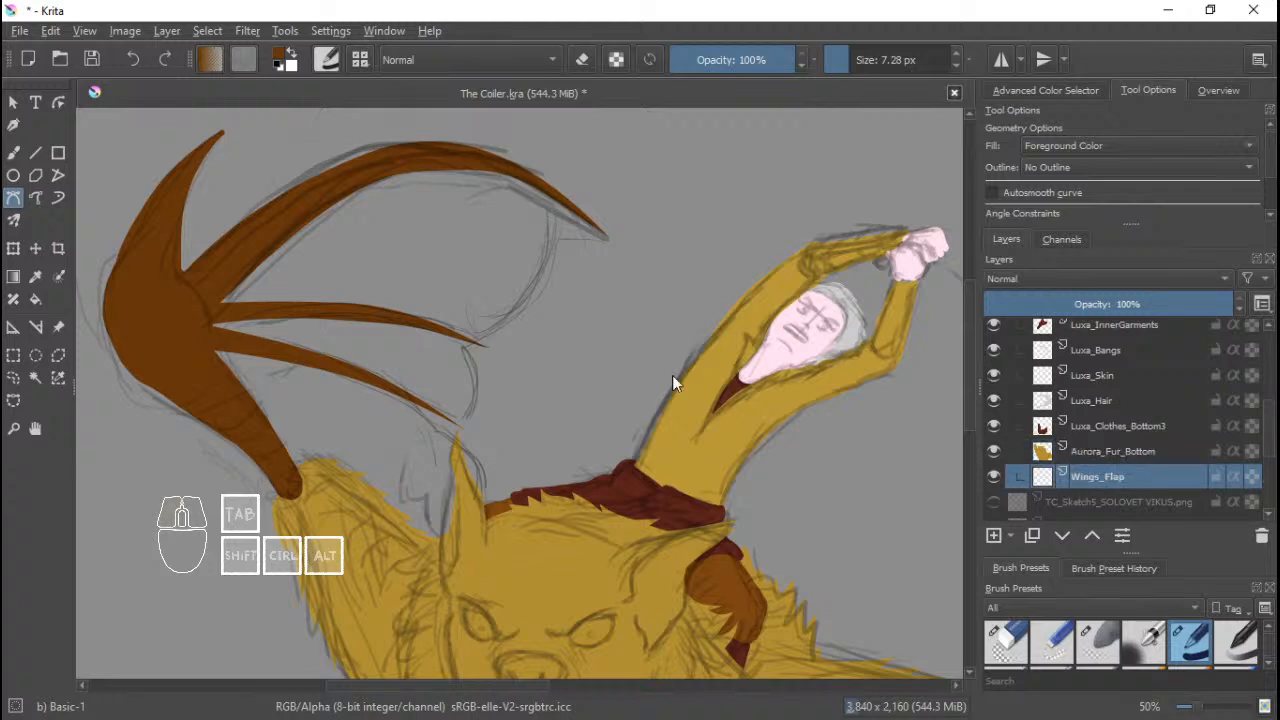
left_click(34, 198)
left_click(14, 177)
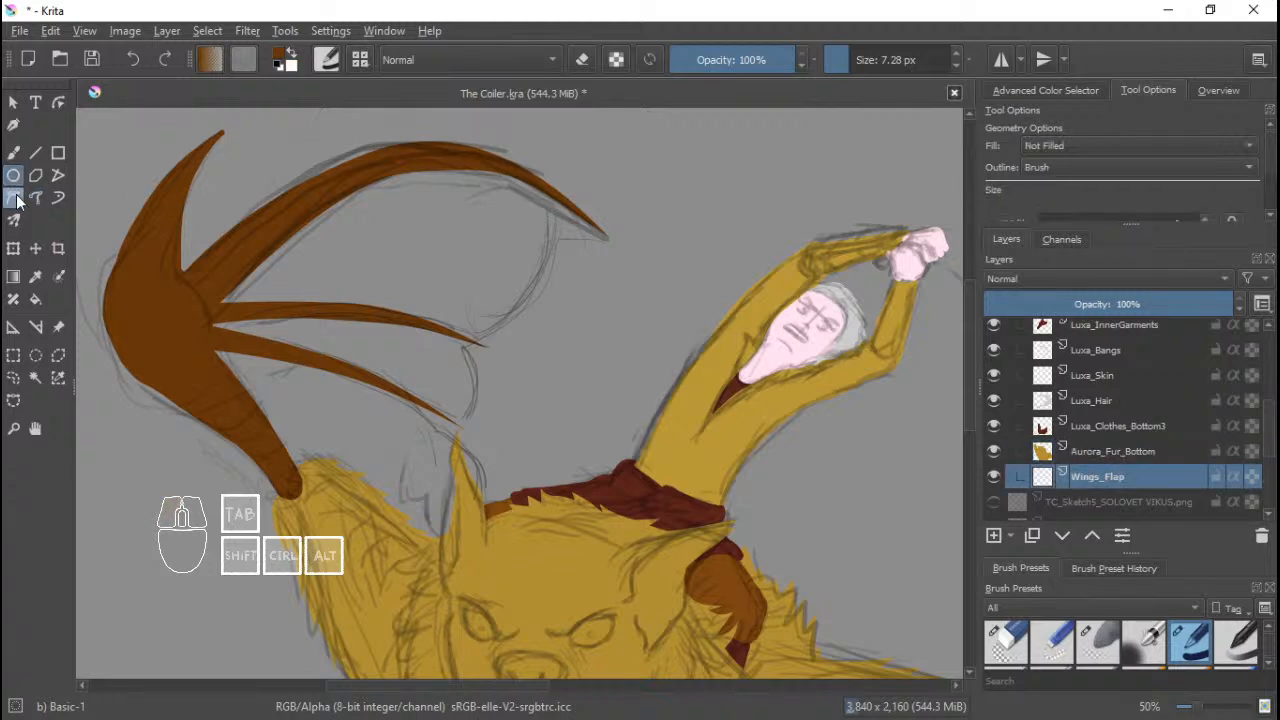
left_click(15, 198)
scroll(570, 266, "up", 1)
mouse_move(572, 263)
left_mouse_down()
mouse_move(580, 302)
mouse_move(628, 330)
left_mouse_up()
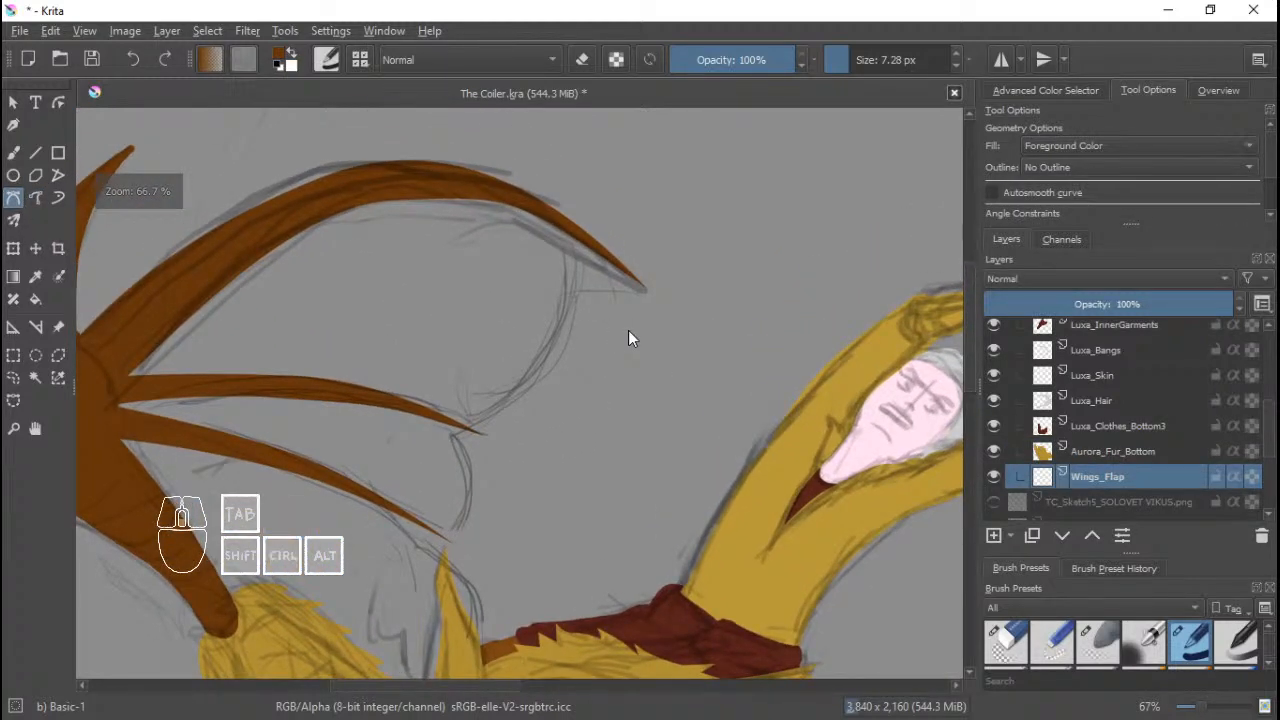
key("minus")
Switch to the Freehand Brush tool and save the document.
left_click(16, 153)
key("ctrl+s")
Sample the reddish-brown wing membrane colour from the temporarily shown Copy of The Coiler4_Color.png layer, and make Wings_Flap the active layer.
scroll(1112, 423, "up", 4)
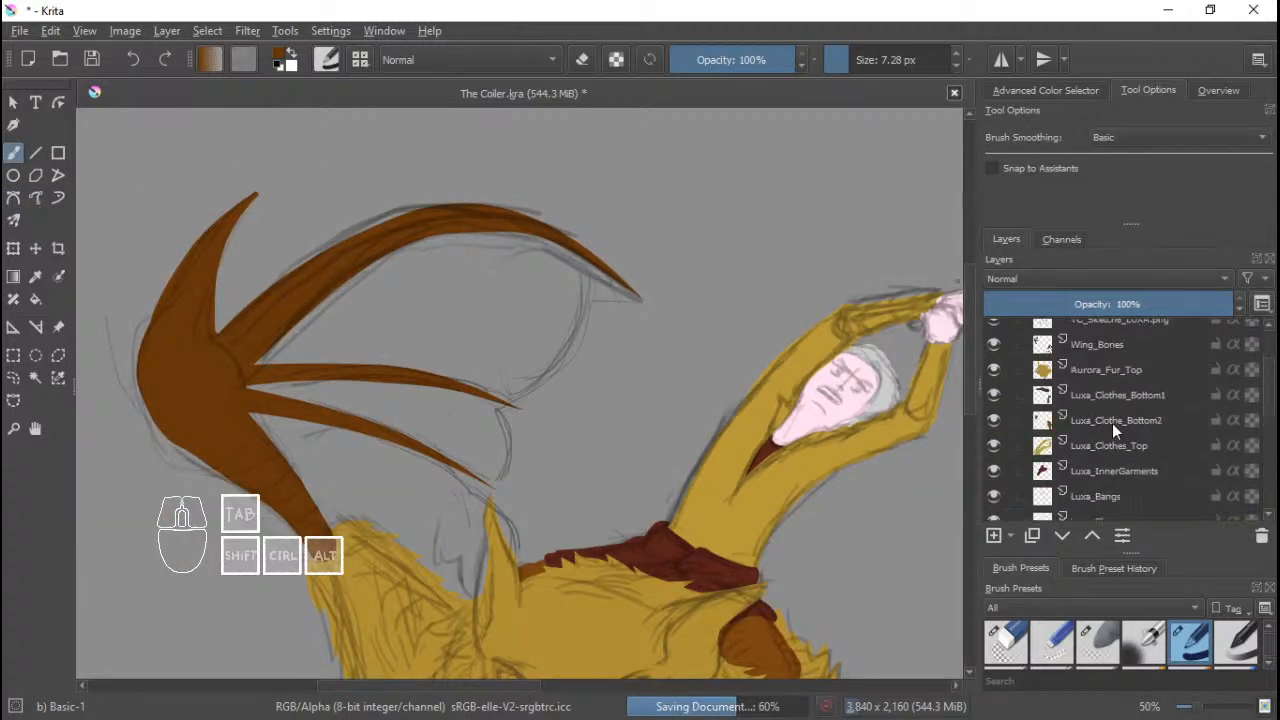
left_click(1072, 433)
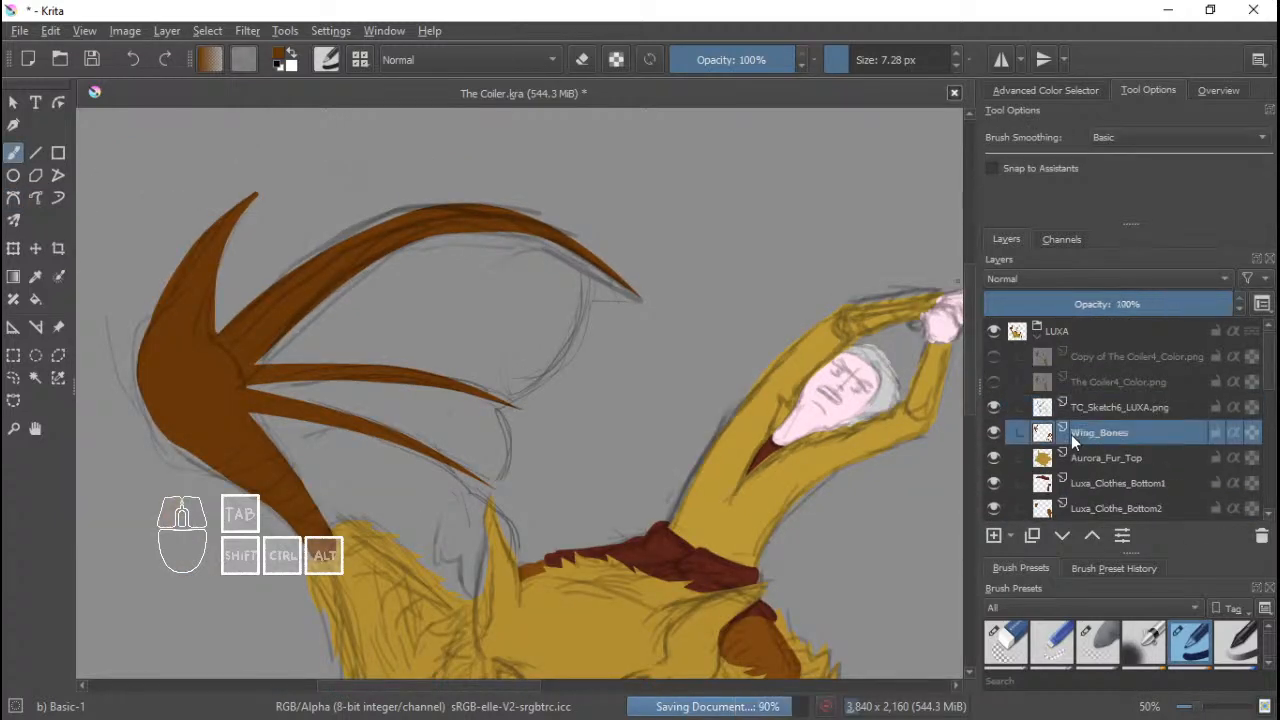
left_click_drag(438, 398, 726, 367)
scroll(657, 366, "up", 1)
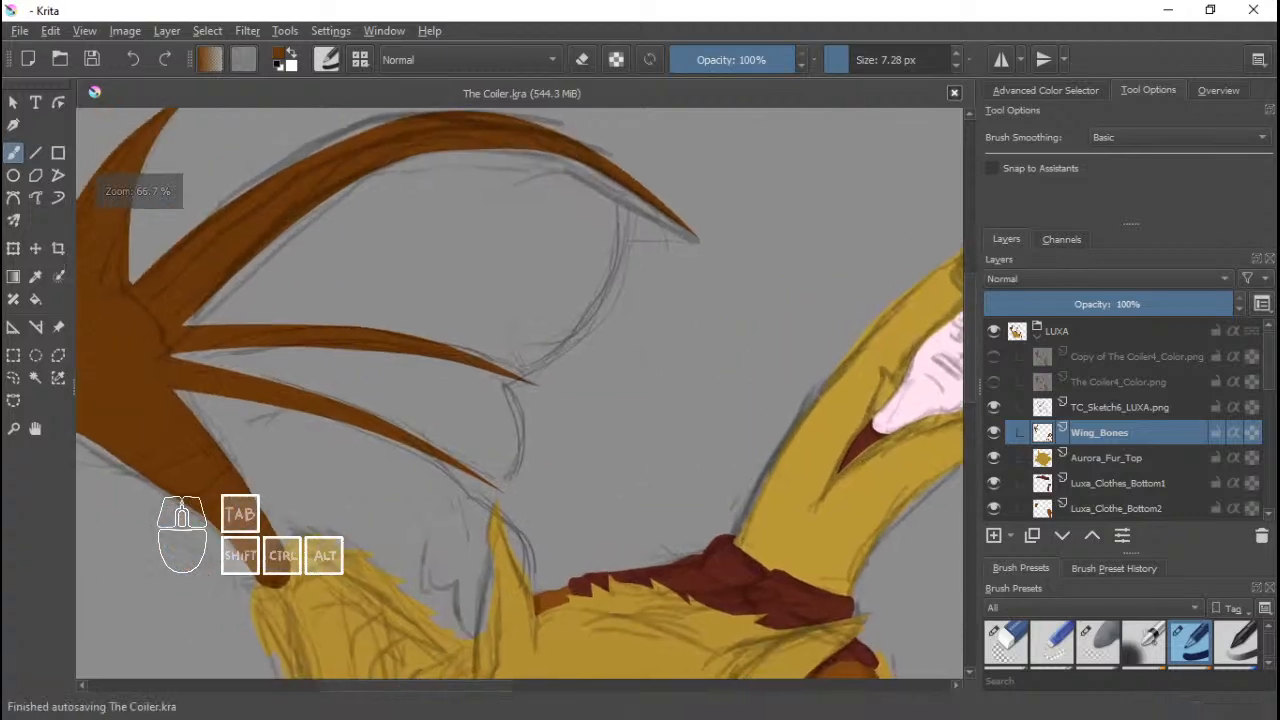
left_click(993, 356)
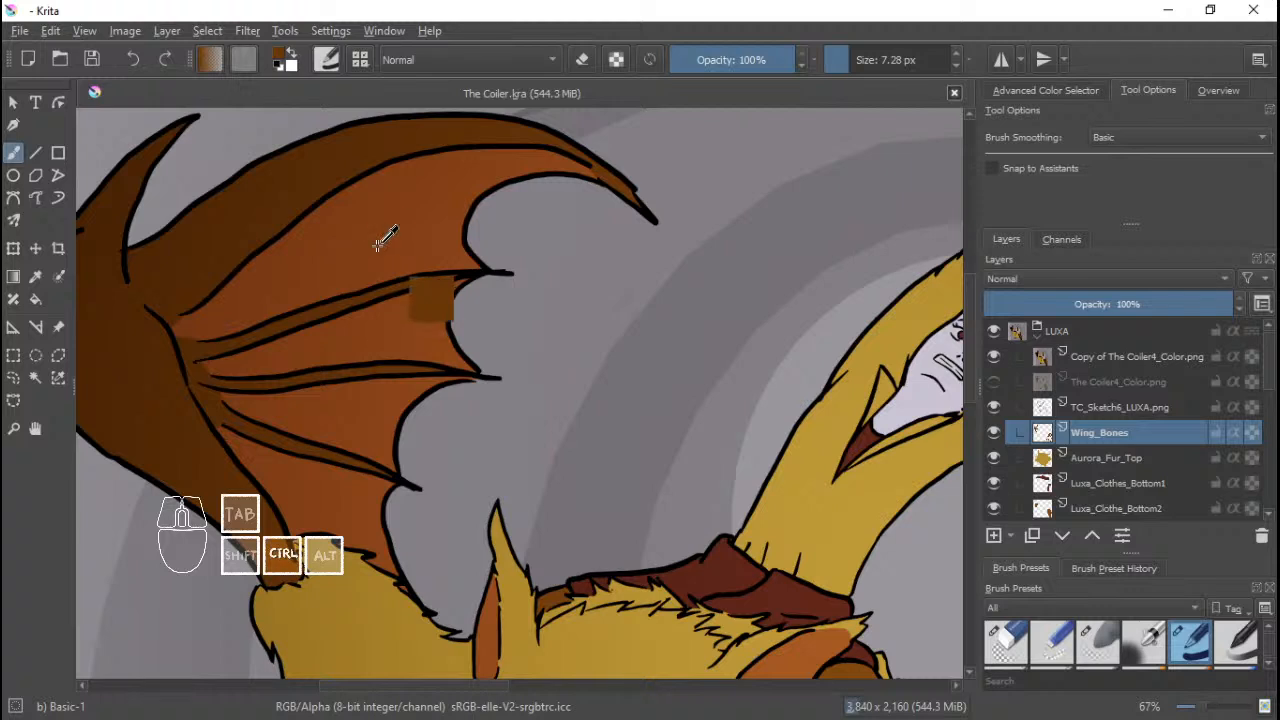
left_click(995, 356)
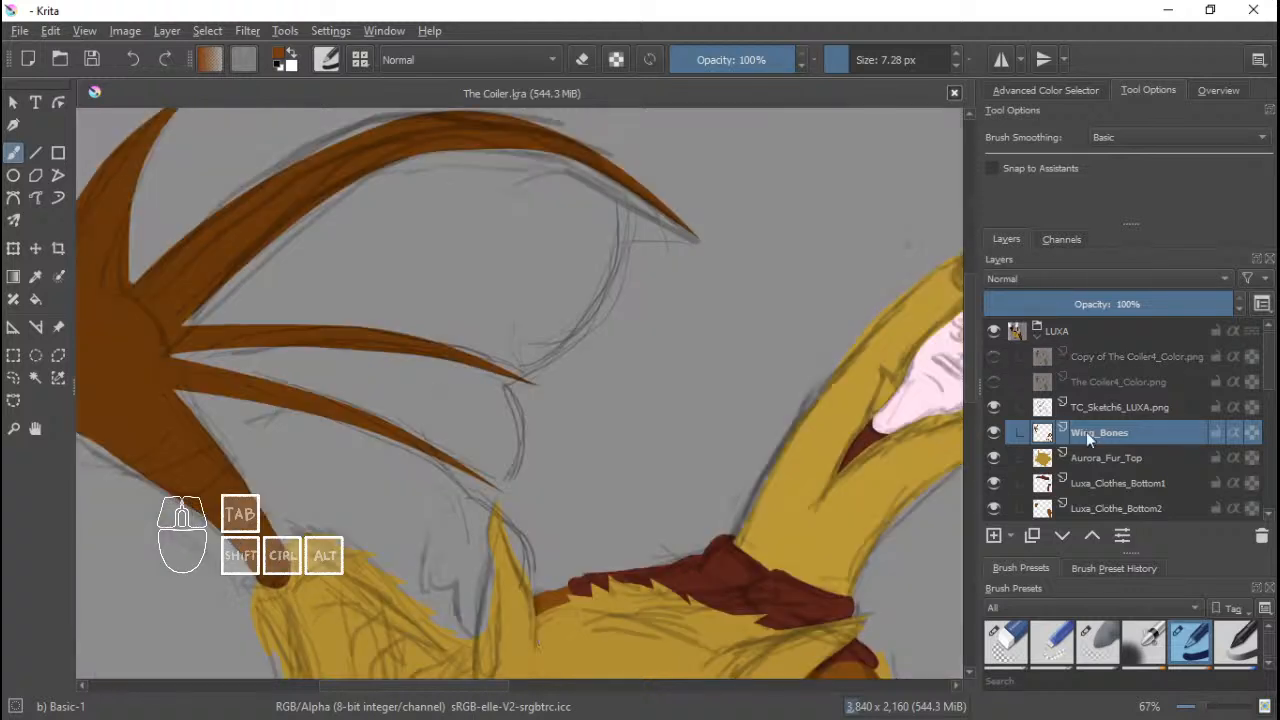
left_click_drag(1270, 386, 1265, 471)
left_click(1120, 418)
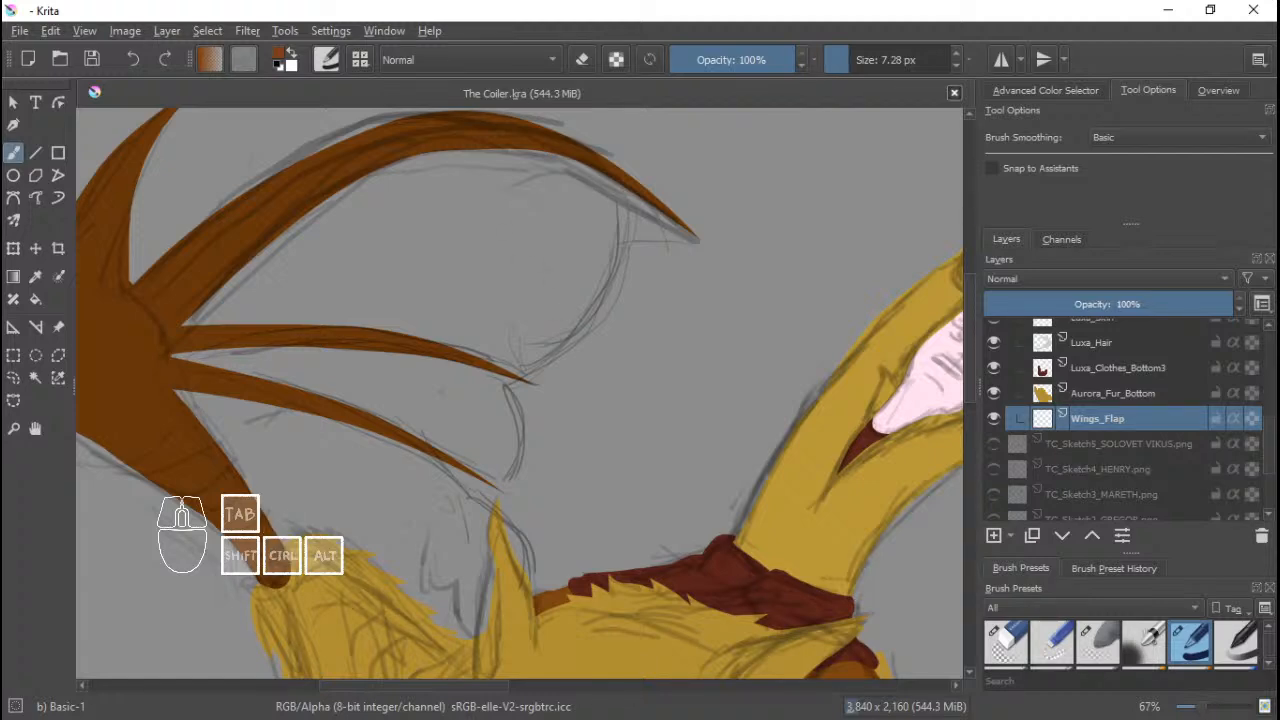
key("Tab")
key("ctrl+z")
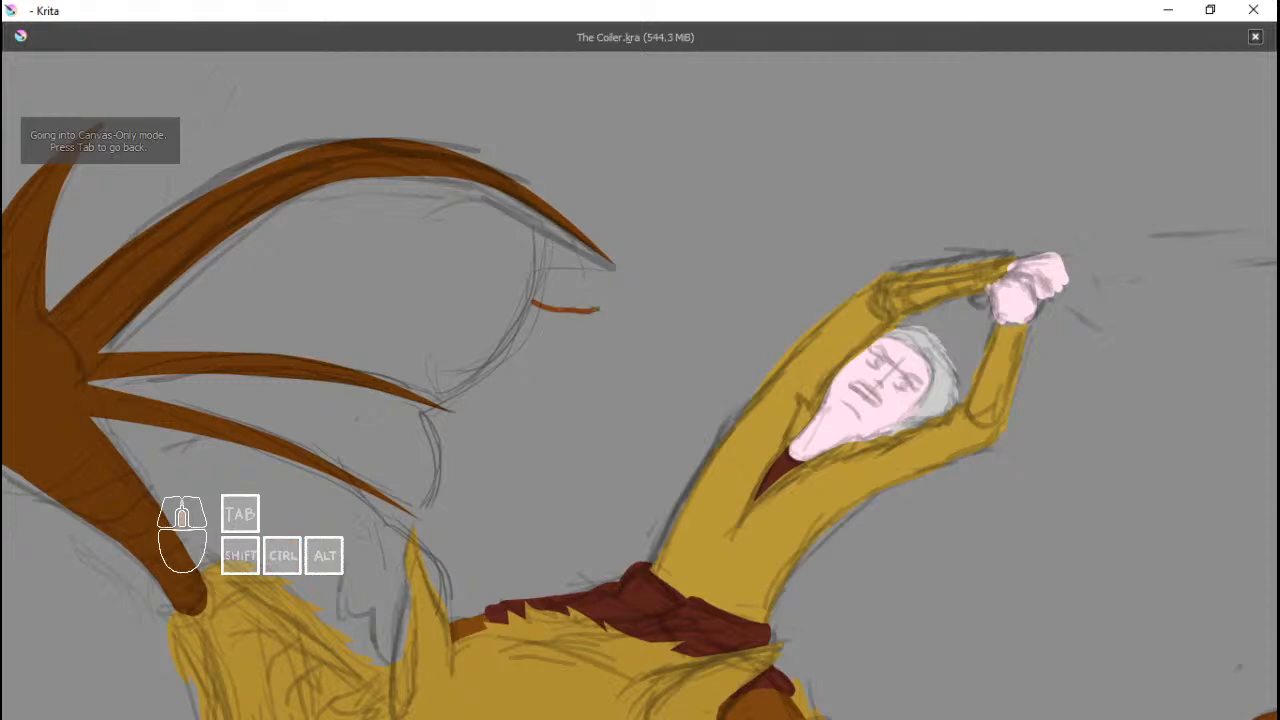
key("ctrl+z")
mouse_move(610, 246)
left_mouse_down()
mouse_move(579, 254)
mouse_move(582, 344)
mouse_move(571, 326)
left_mouse_up()
key("Tab")
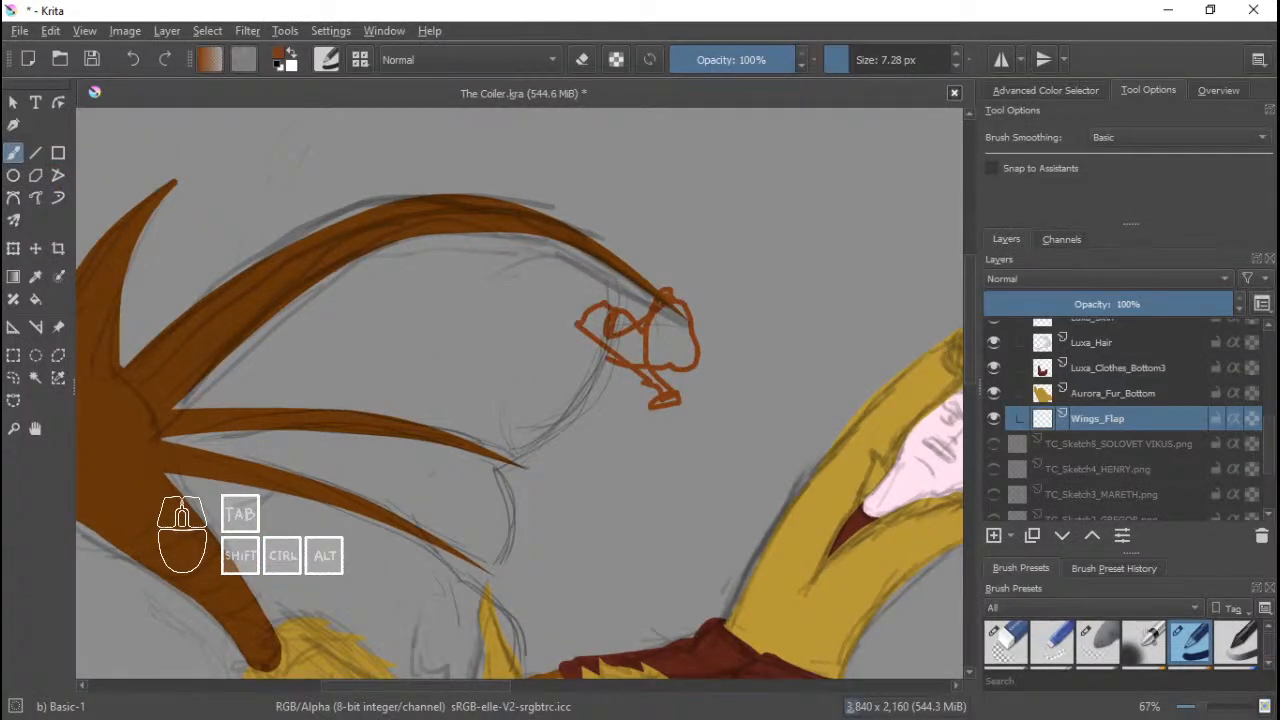
key("ctrl+z")
Switch from the freehand brush to the Bezier Curve tool for filled membrane shapes.
key("Tab")
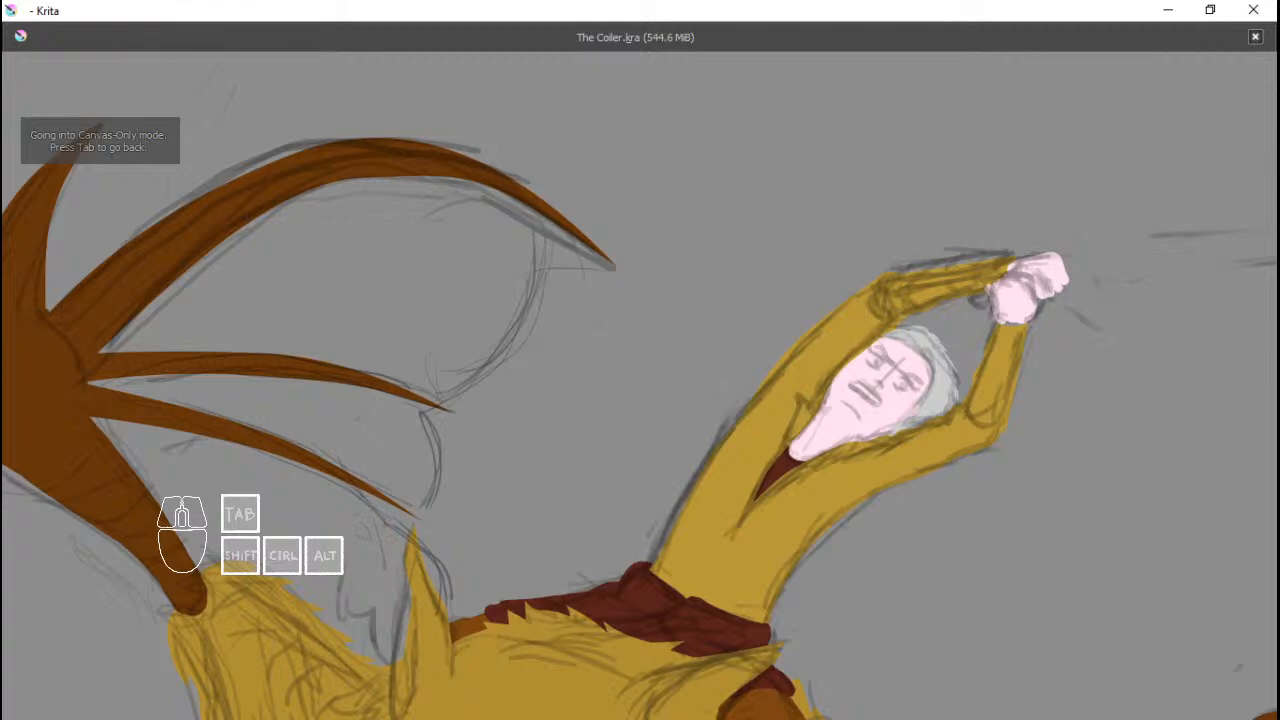
left_click_drag(600, 350, 708, 353)
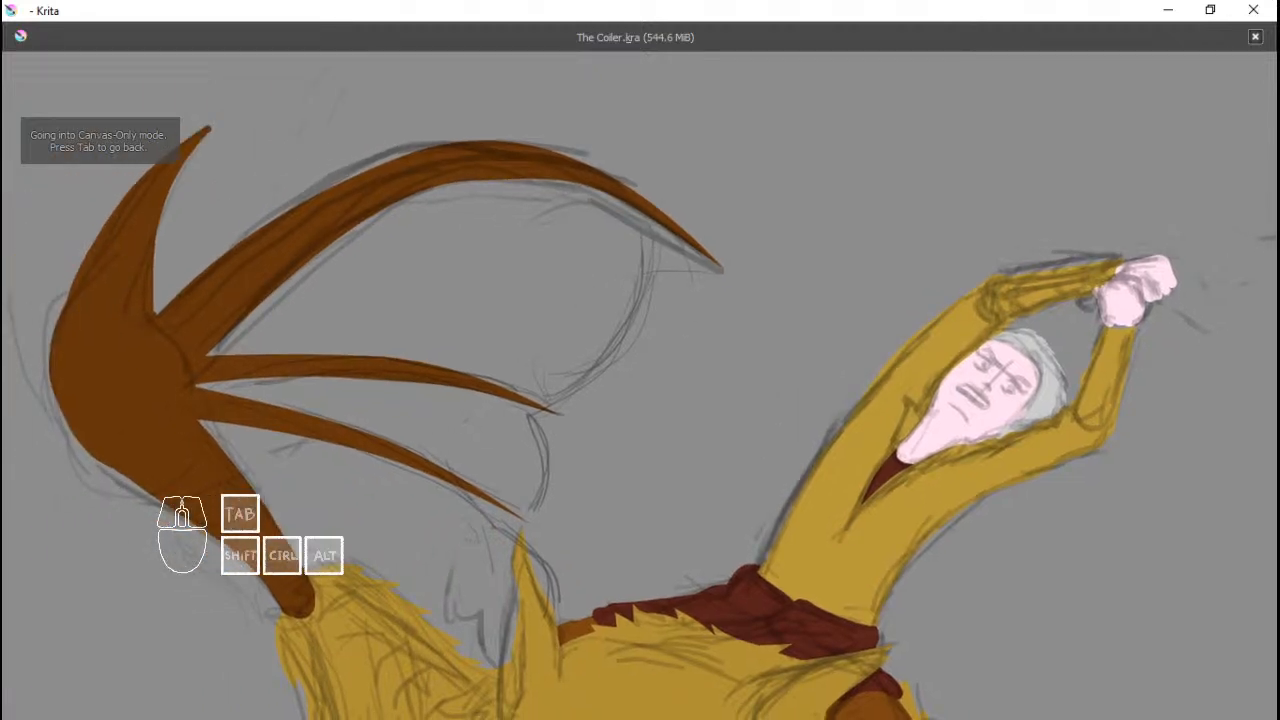
left_click_drag(623, 203, 653, 208)
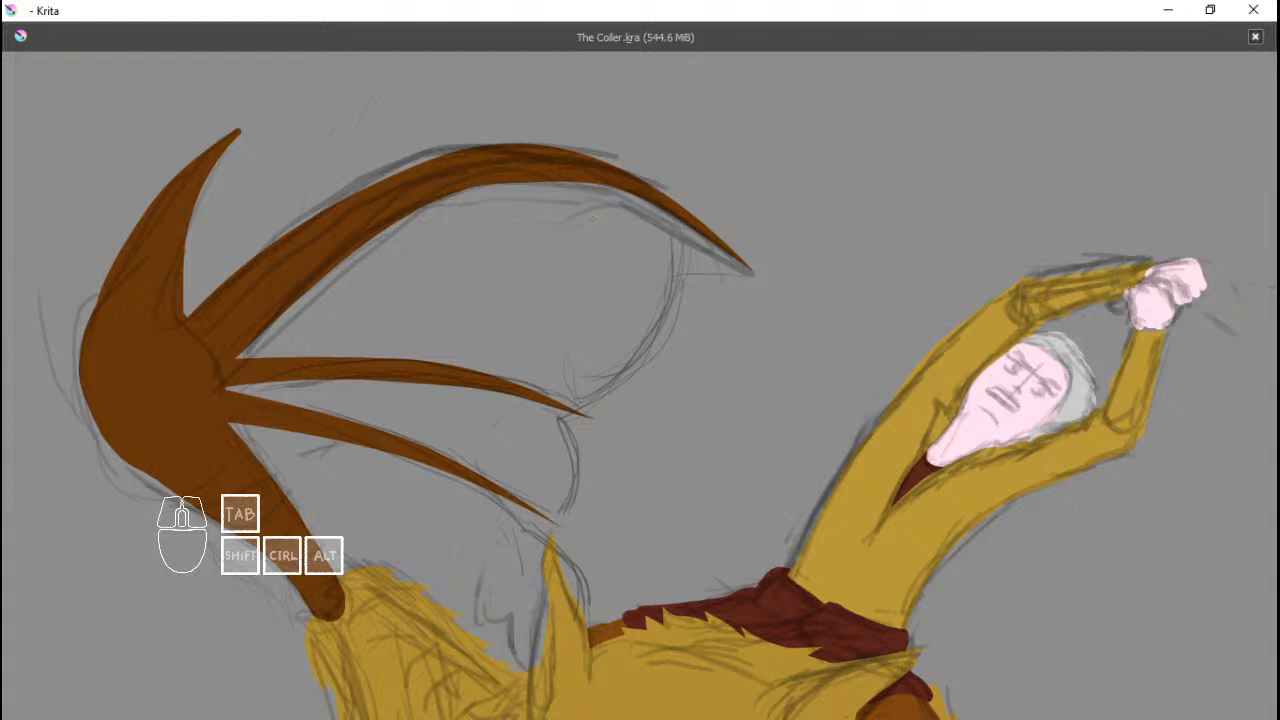
key("Tab")
left_click(14, 201)
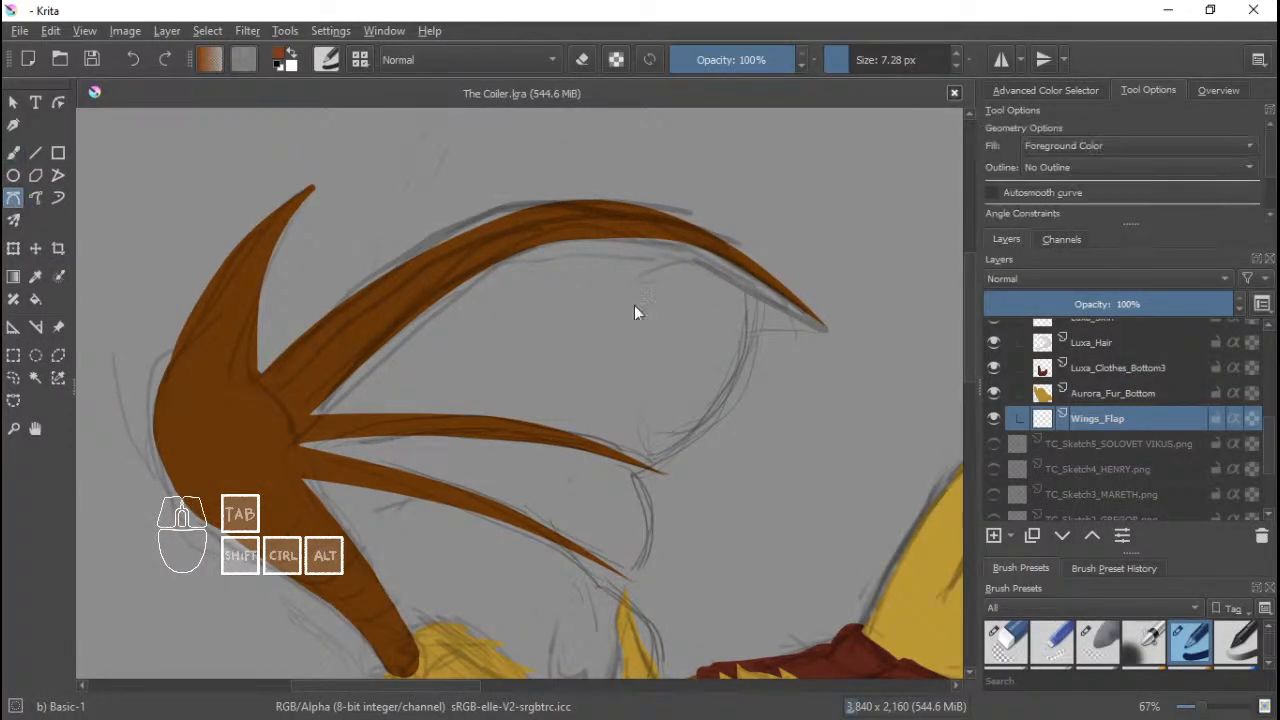
key("Tab")
left_click_drag(674, 325, 678, 307)
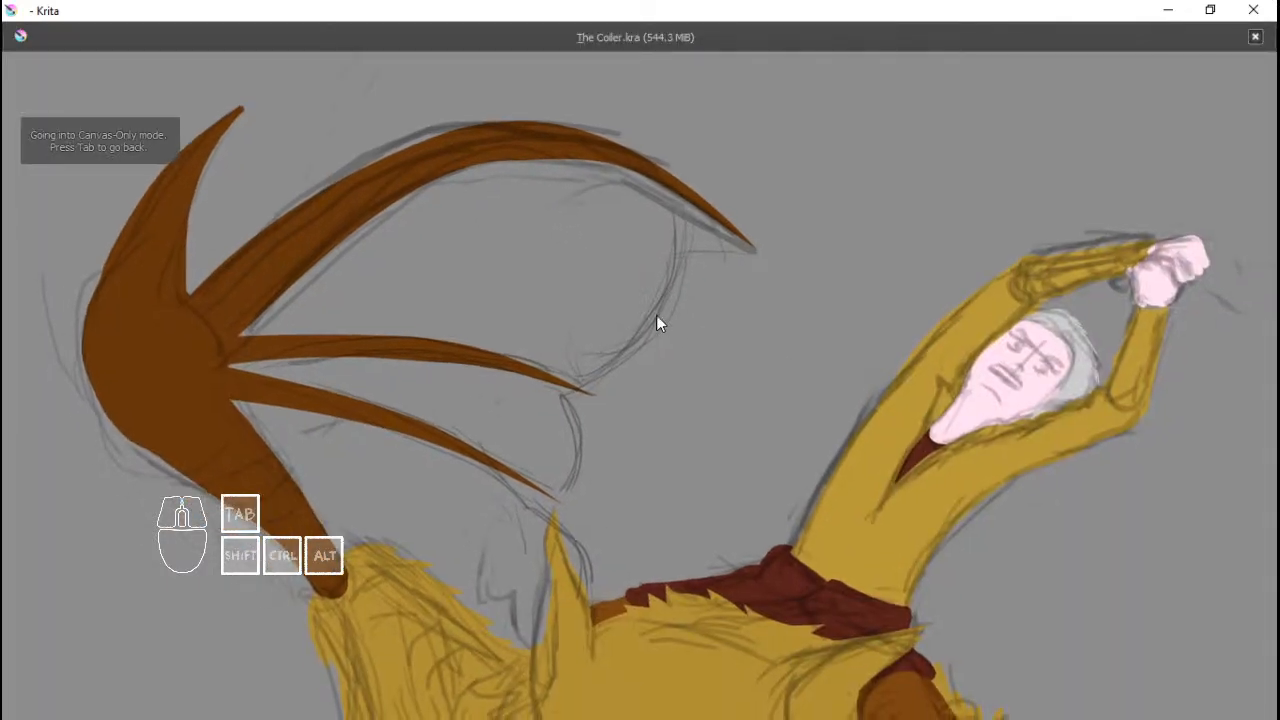
scroll(656, 315, "up", 2)
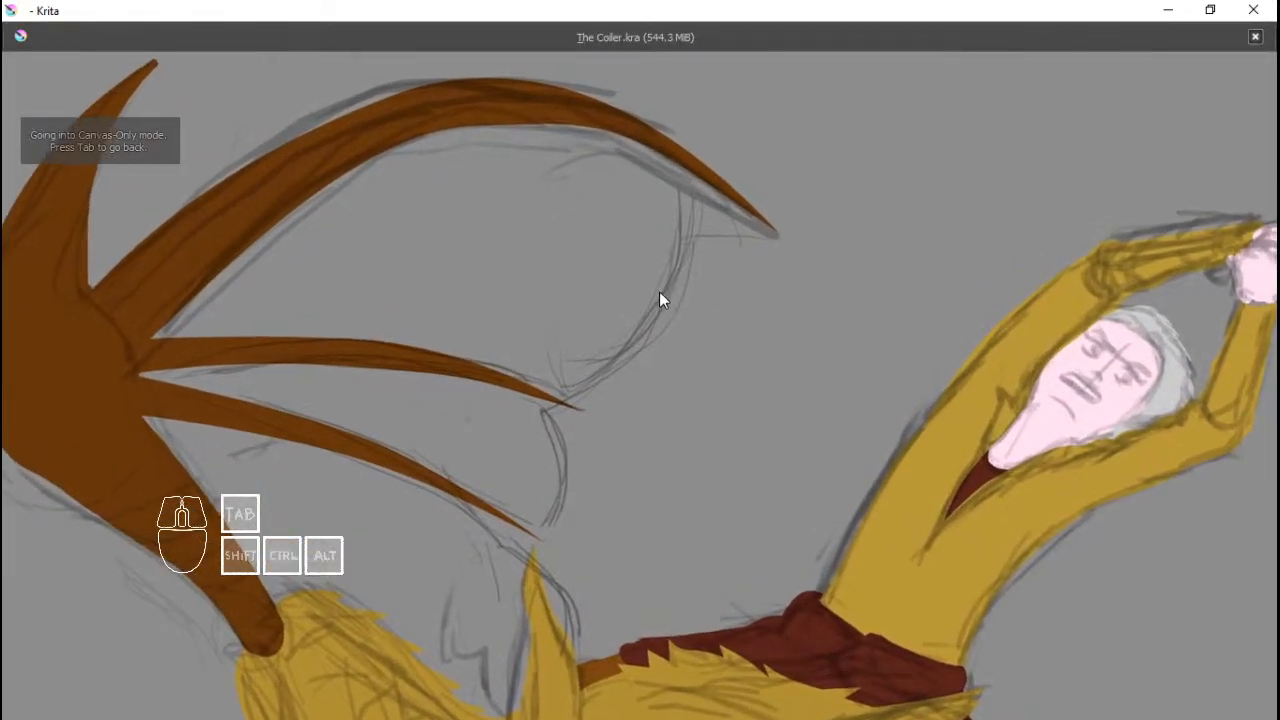
key("Escape")
left_click(761, 218)
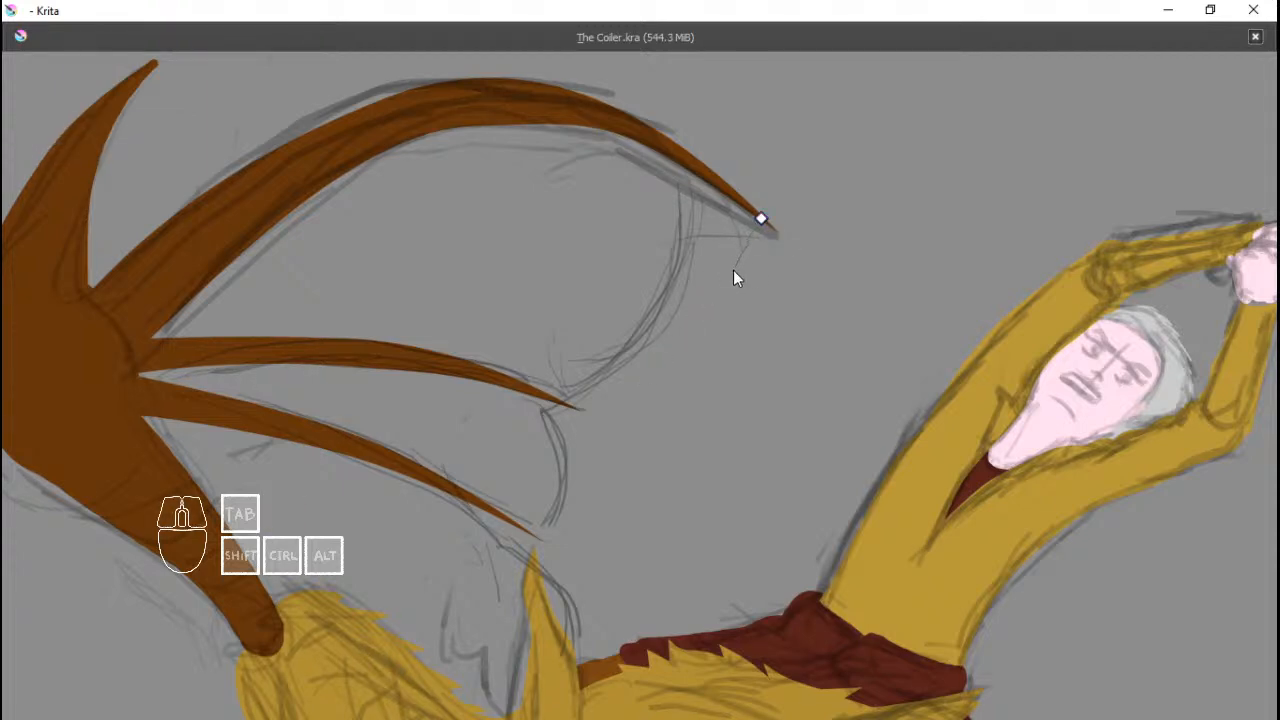
left_click_drag(719, 353, 641, 409)
key("Escape")
left_click_drag(643, 337, 706, 378)
Reset the canvas rotation so the illustration is upright.
key("Tab")
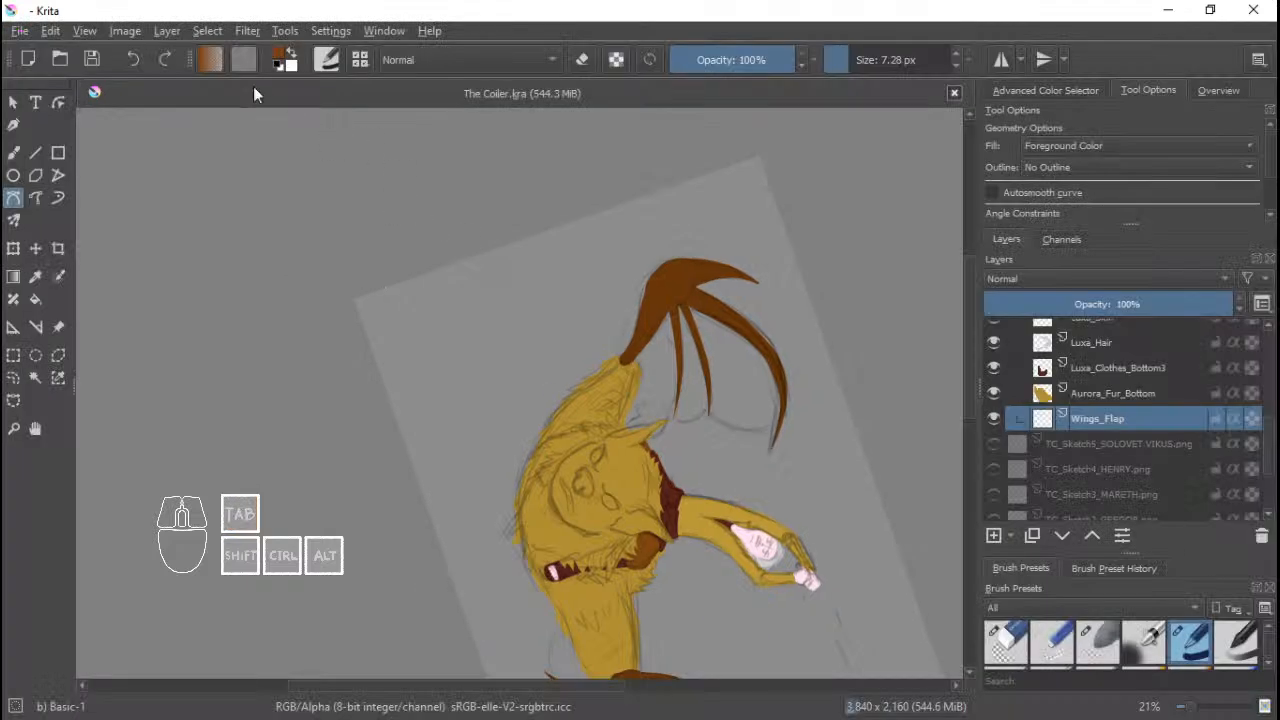
left_click(125, 30)
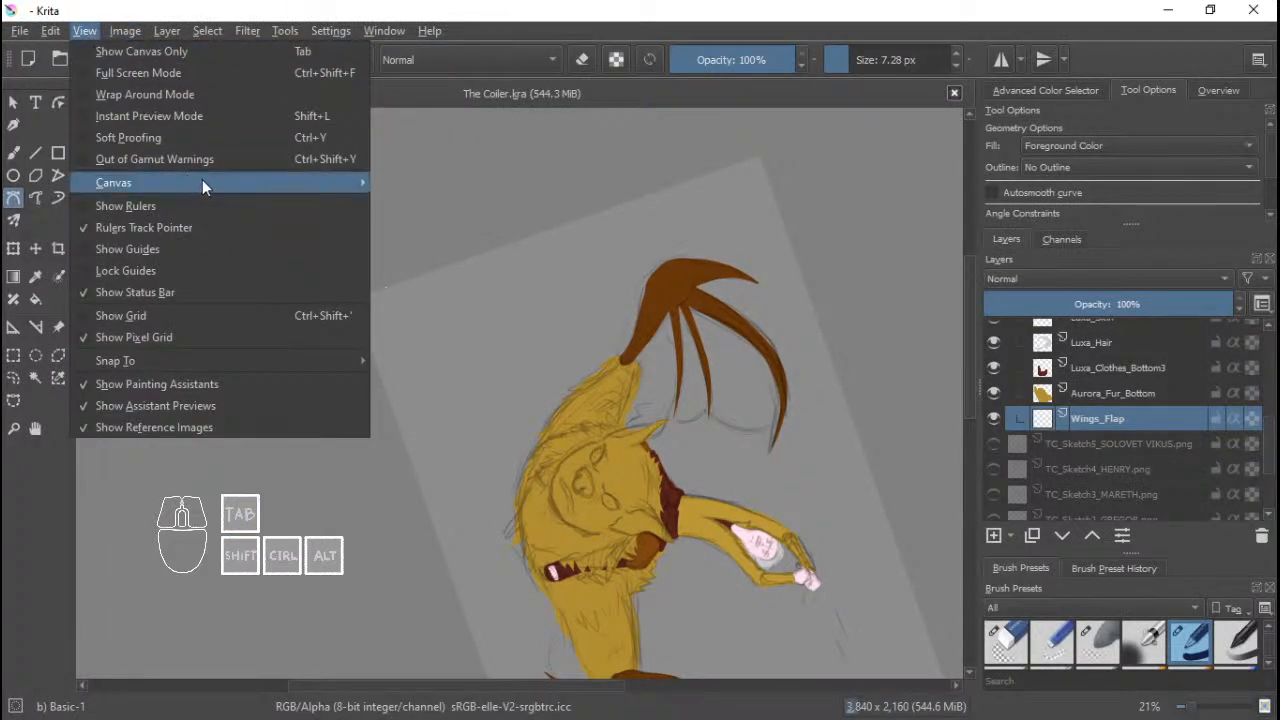
mouse_move(202, 182)
left_click(468, 266)
left_click_drag(729, 366, 601, 366)
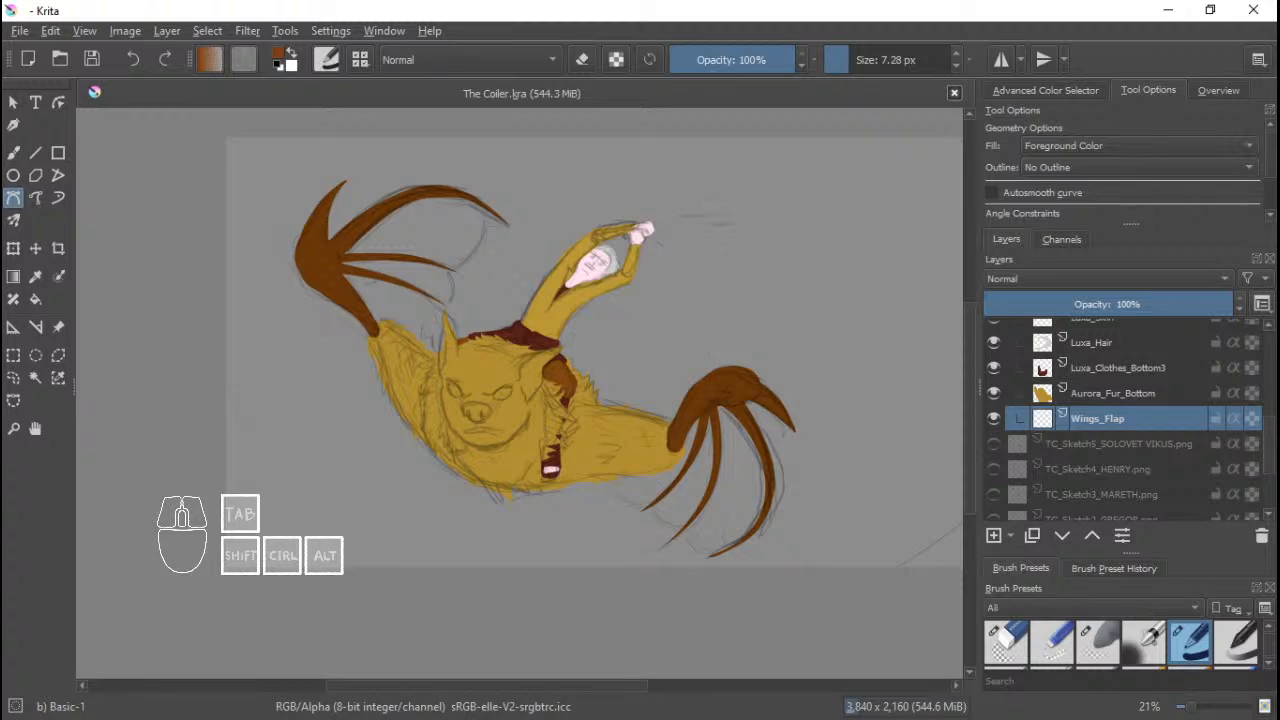
scroll(564, 370, "up", 1)
scroll(384, 305, "up", 2)
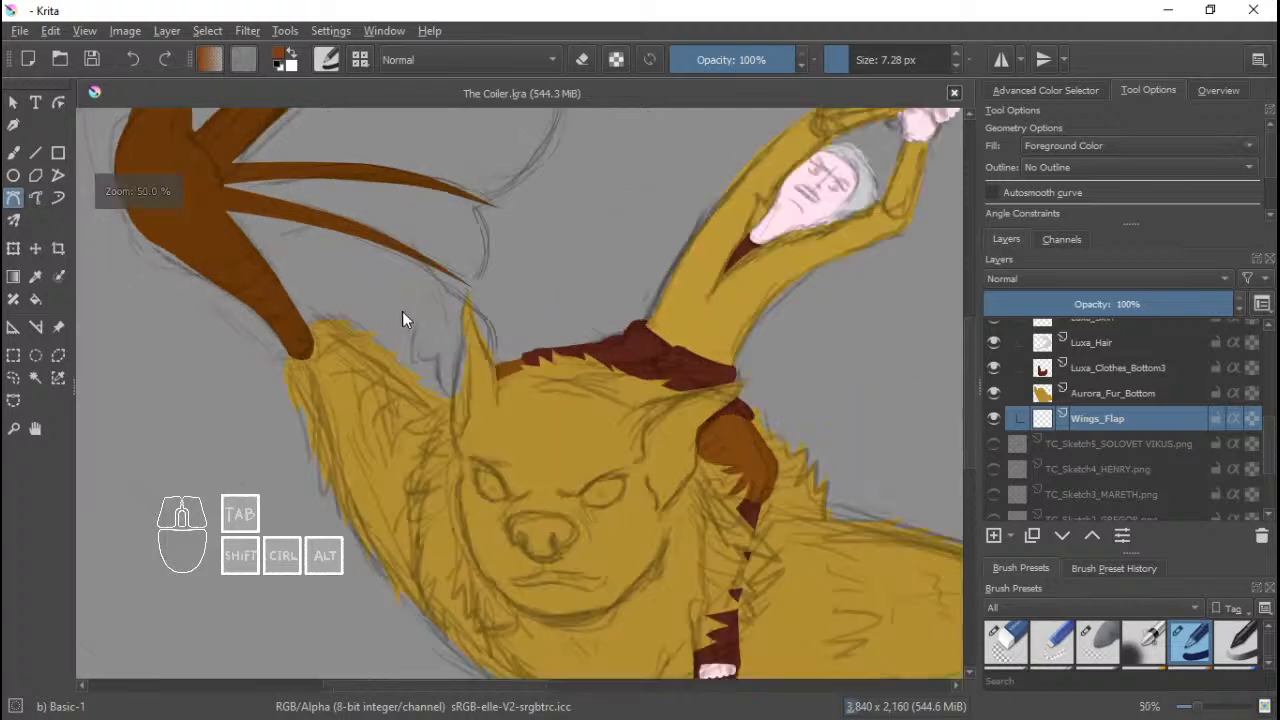
scroll(404, 311, "down", 2)
left_click_drag(461, 299, 426, 362)
scroll(426, 362, "up", 1)
left_click_drag(373, 306, 504, 305)
scroll(410, 318, "up", 2)
scroll(430, 316, "down", 2)
scroll(452, 343, "up", 1)
key("Tab")
scroll(514, 338, "down", 2)
scroll(505, 304, "up", 1)
left_click_drag(409, 303, 471, 330)
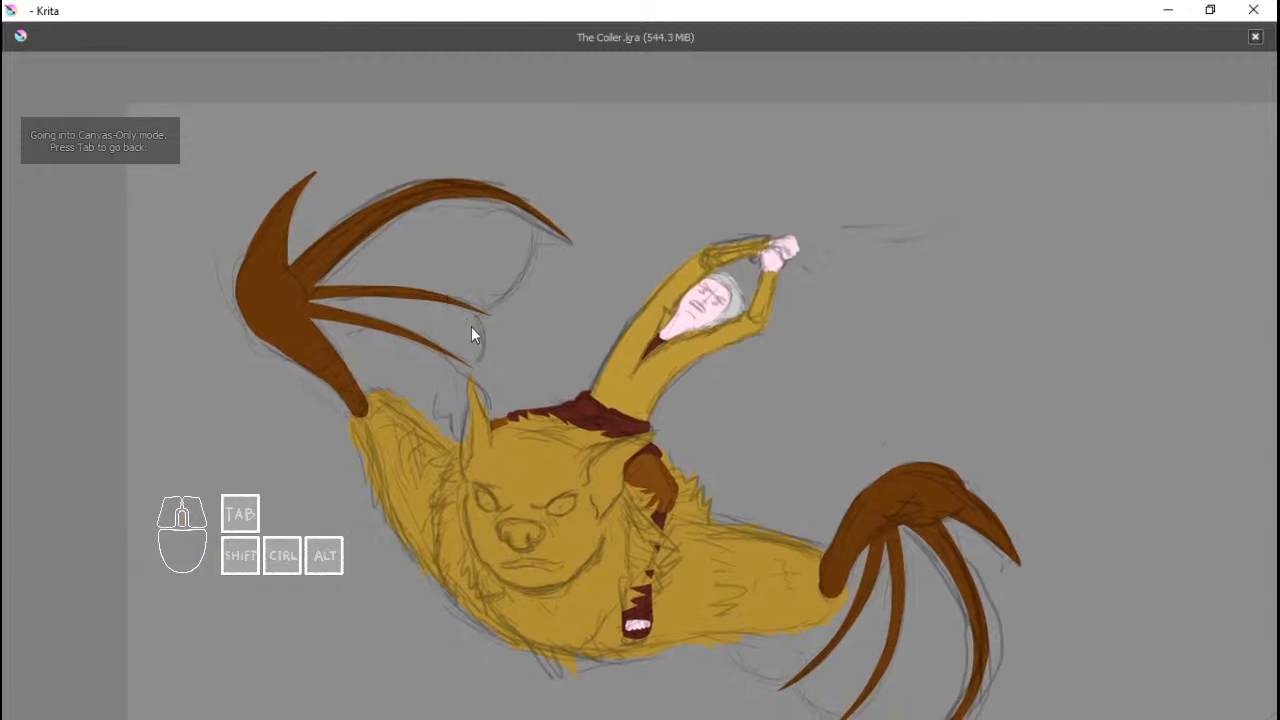
Trace the scalloped trailing edge of the left wing's membrane as a Bezier path from the top fingertip past the lower fingertips.
scroll(471, 332, "up", 1)
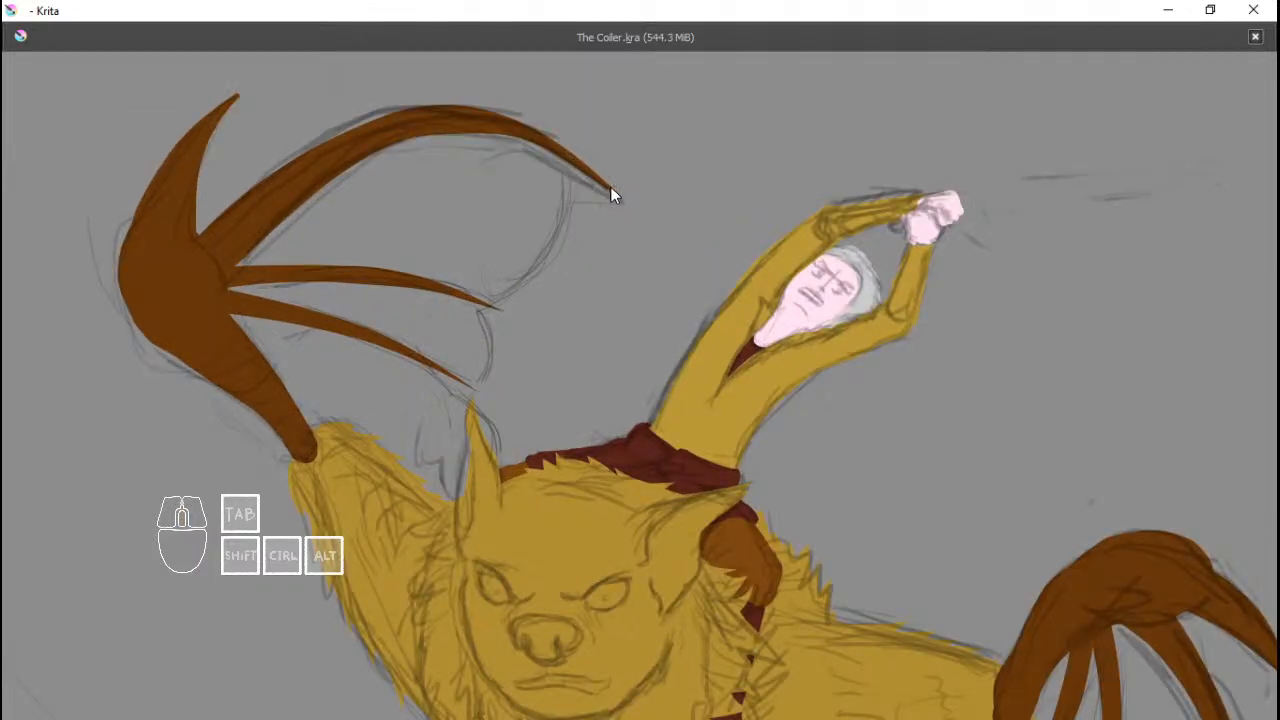
left_click_drag(600, 184, 612, 196)
left_click_drag(550, 278, 483, 371)
left_click_drag(483, 423, 508, 457)
right_click(506, 440)
Close the left membrane path behind the bat's body, up the arm and along the top finger bone, filling it reddish brown.
left_click(494, 499)
left_click(408, 522)
left_click(316, 455)
left_click(177, 298)
left_click_drag(358, 144, 387, 132)
left_click_drag(473, 126, 491, 126)
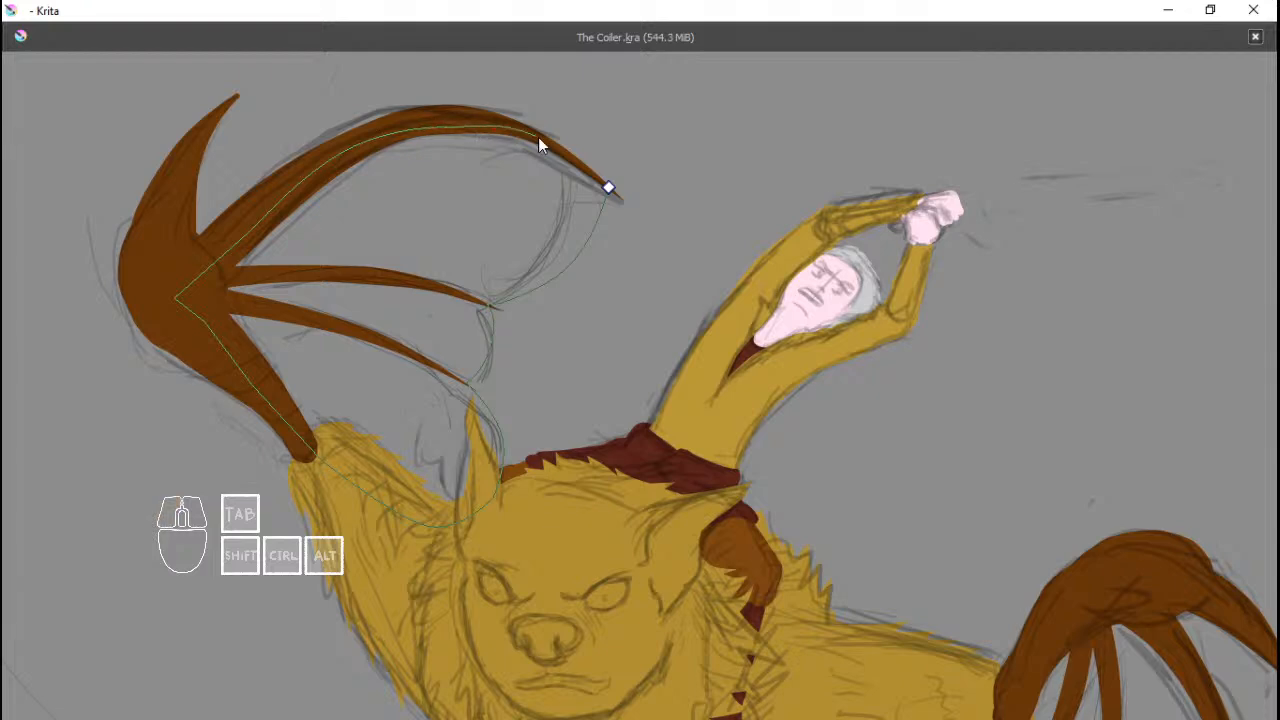
left_click_drag(558, 150, 577, 160)
left_click(610, 186)
Trace the scalloped trailing edge of the right wing's membrane as a Bezier path from the bat's belly past the three fingertips.
left_click_drag(670, 244, 665, 336)
left_click_drag(665, 336, 609, 277)
left_click_drag(792, 366, 790, 345)
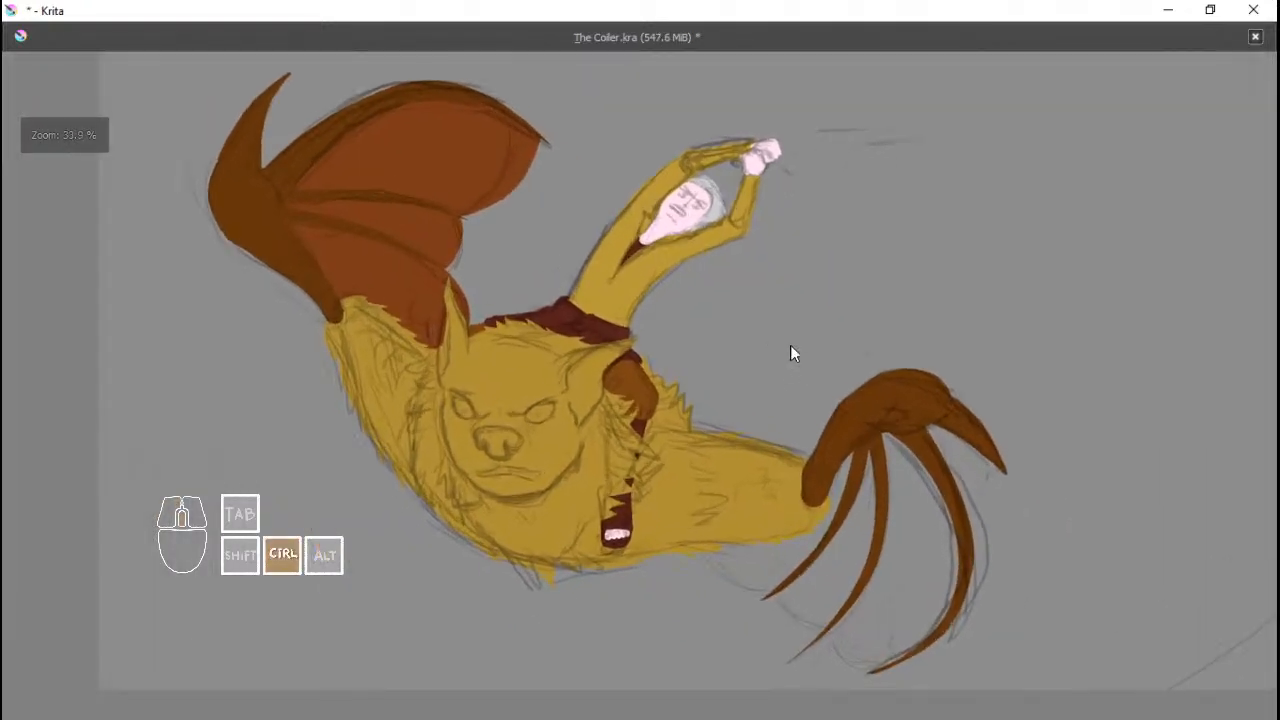
left_click_drag(806, 498, 784, 320)
left_click_drag(766, 450, 764, 383)
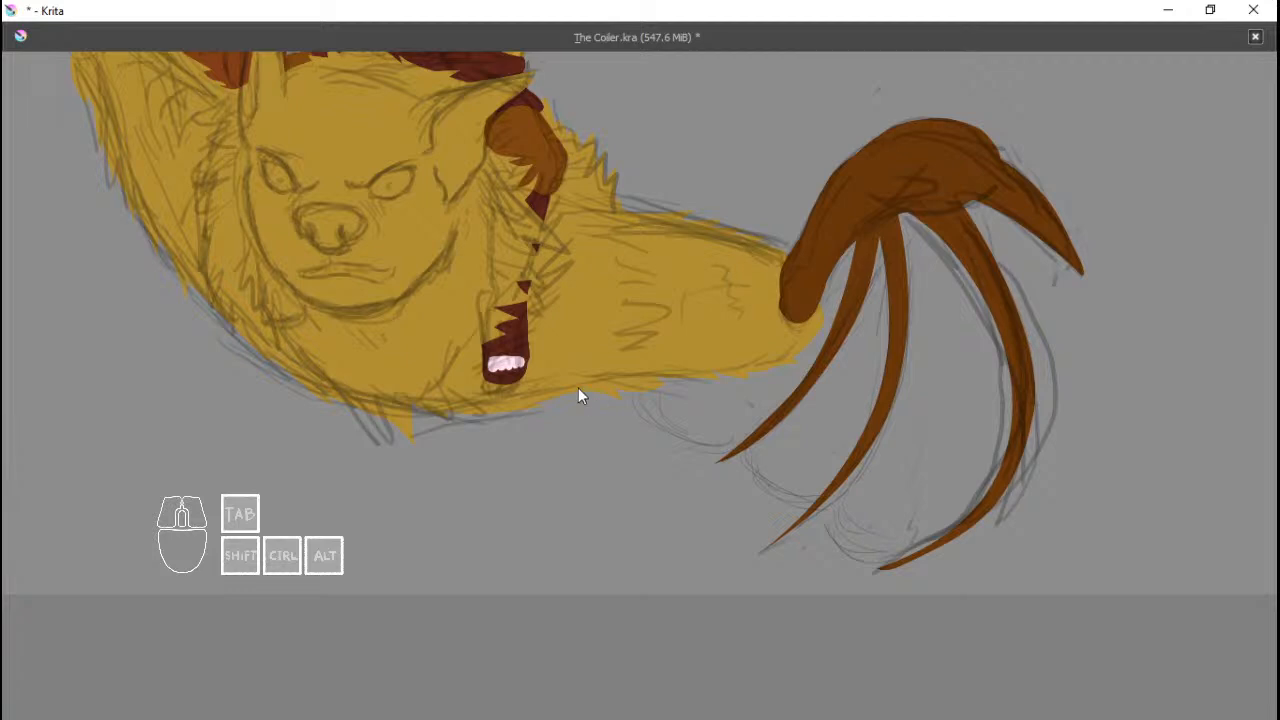
left_click_drag(641, 433, 695, 455)
left_click_drag(754, 493, 811, 512)
left_click_drag(731, 512, 774, 541)
left_click(781, 535)
left_click_drag(821, 557, 837, 499)
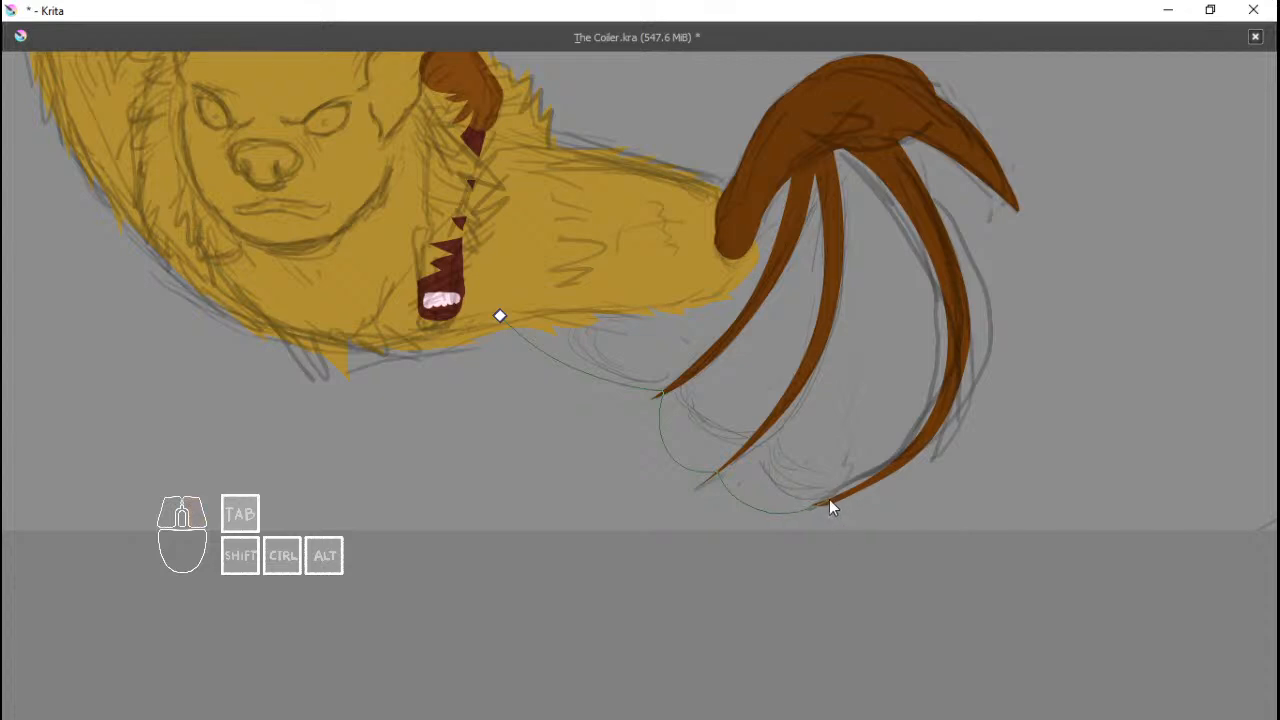
left_click(831, 502)
Close the right membrane path up the outer finger bone, across the wing arm and back through the body, filling it reddish brown.
left_click_drag(954, 392, 969, 300)
left_click_drag(928, 260, 870, 367)
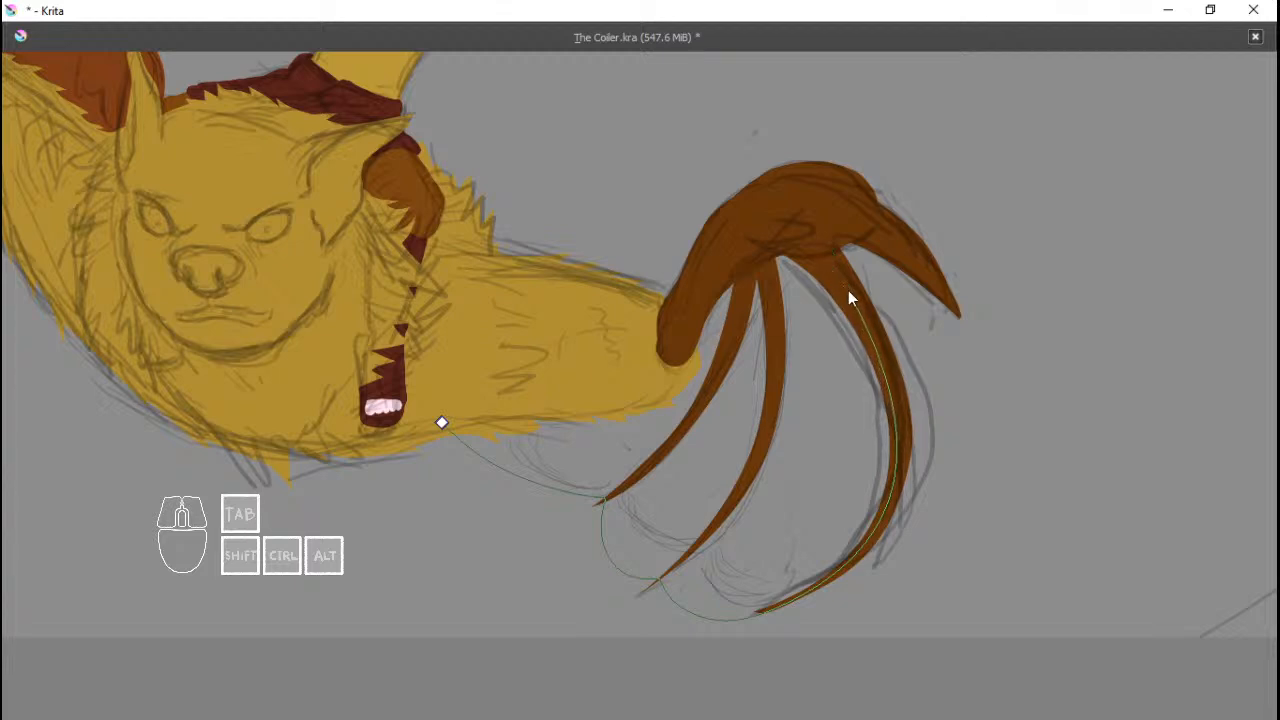
left_click_drag(847, 289, 816, 248)
left_click(641, 360)
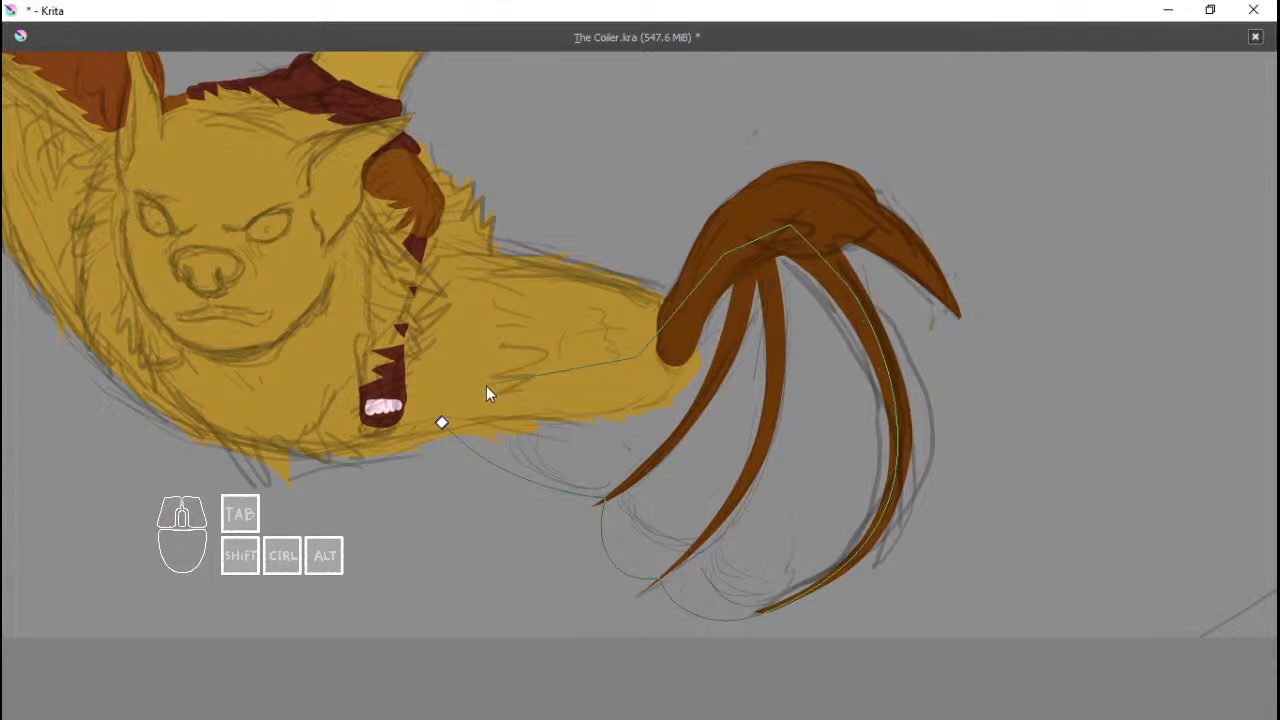
left_click(442, 418)
left_click_drag(528, 368, 636, 348)
left_click_drag(636, 348, 618, 372)
scroll(618, 378, "up", 3)
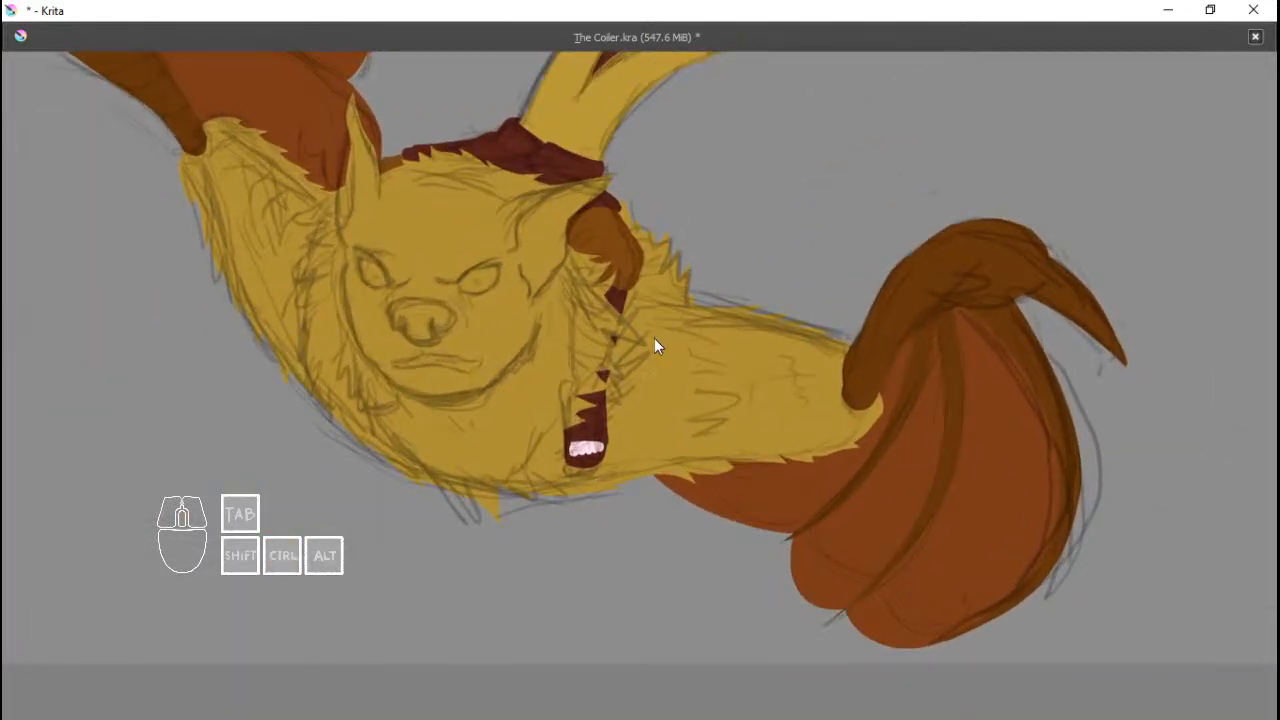
scroll(654, 338, "down", 2)
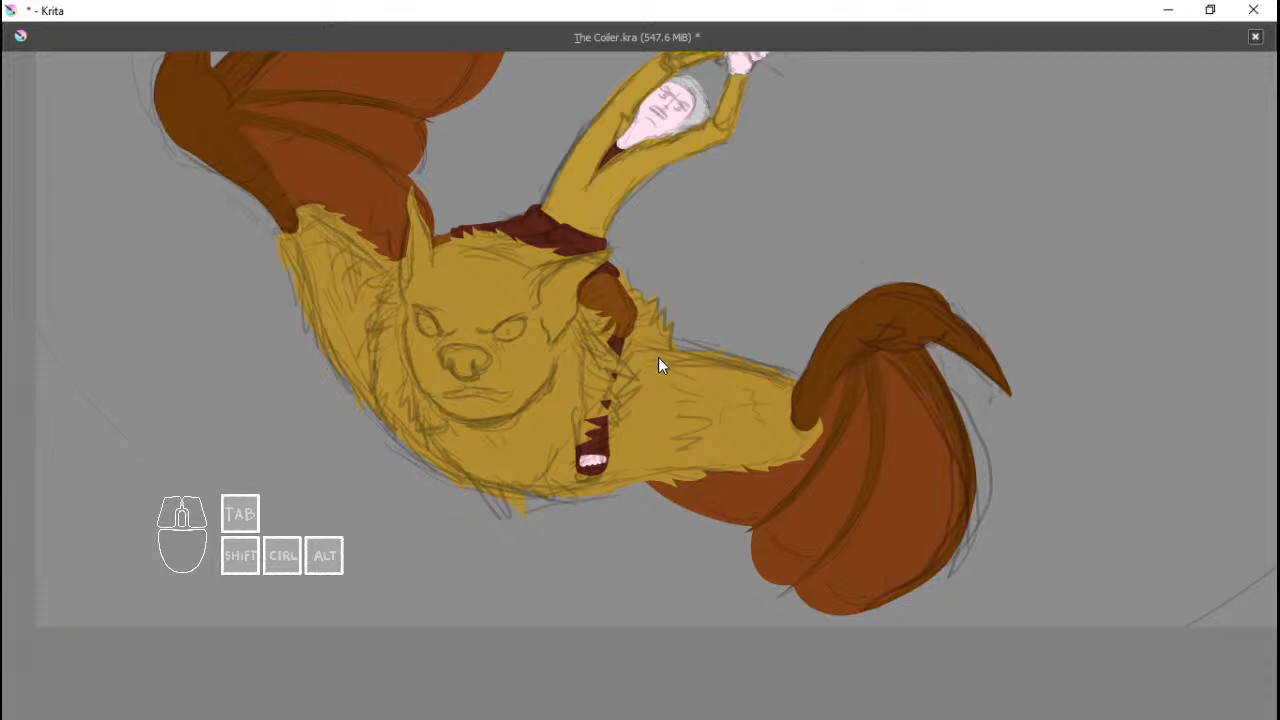
Bring back the hidden interface and reset the canvas rotation so the illustration is upright.
mouse_move(659, 357)
left_mouse_down()
mouse_move(653, 366)
mouse_move(659, 345)
left_mouse_up()
mouse_move(660, 338)
left_mouse_down()
mouse_move(660, 359)
mouse_move(634, 323)
mouse_move(646, 343)
mouse_move(651, 294)
mouse_move(663, 380)
mouse_move(651, 346)
mouse_move(694, 337)
mouse_move(690, 371)
mouse_move(689, 337)
mouse_move(660, 291)
mouse_move(660, 338)
mouse_move(663, 317)
mouse_move(674, 337)
mouse_move(657, 323)
mouse_move(674, 289)
mouse_move(670, 306)
left_mouse_up()
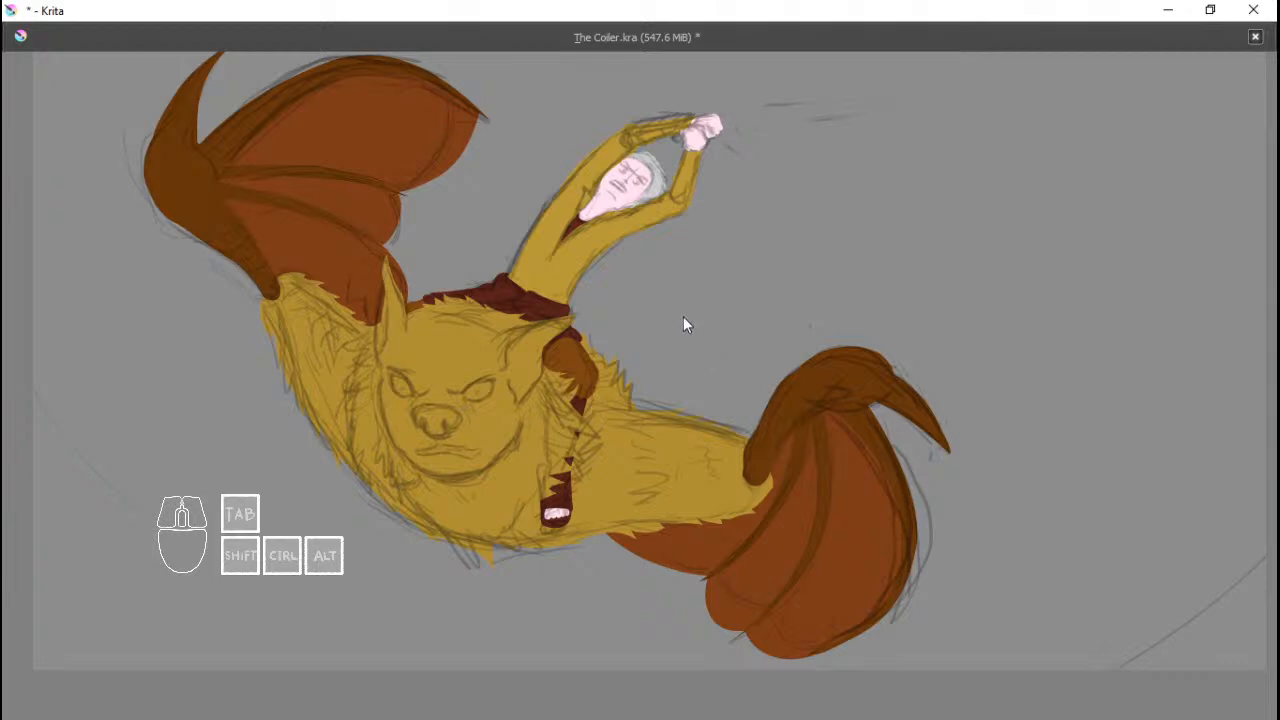
left_click_drag(672, 321, 684, 317)
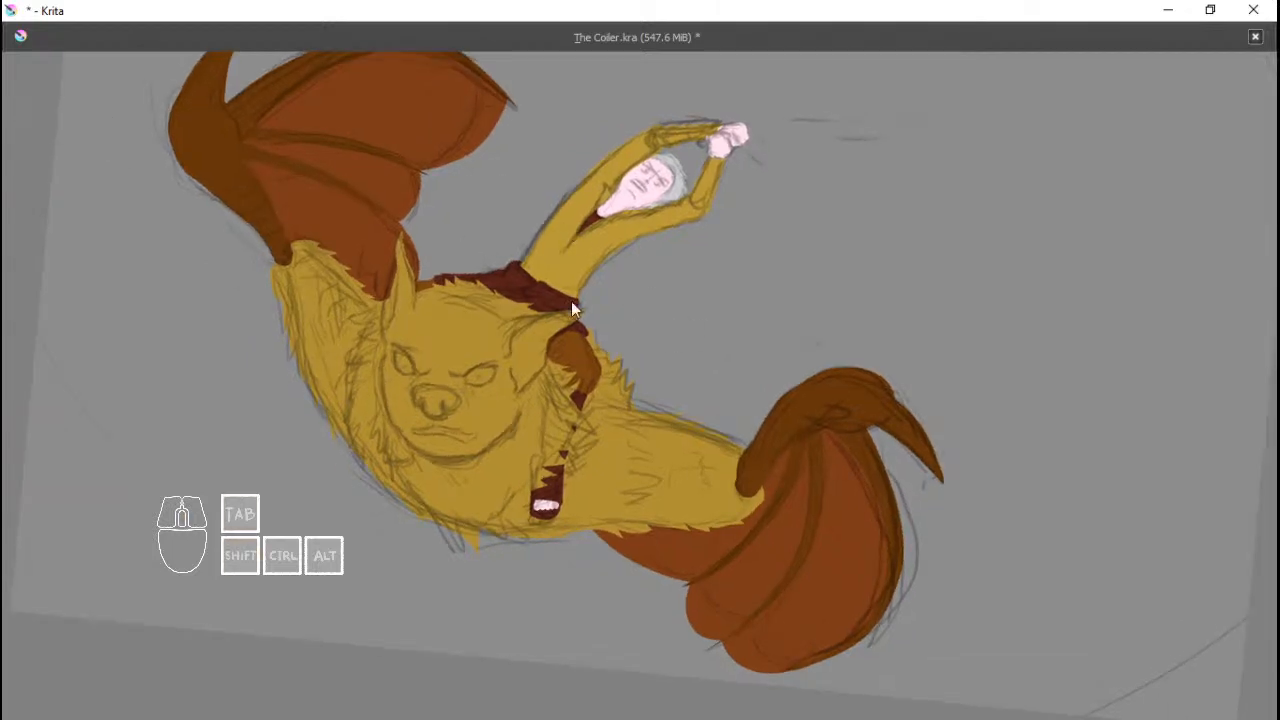
key("Tab")
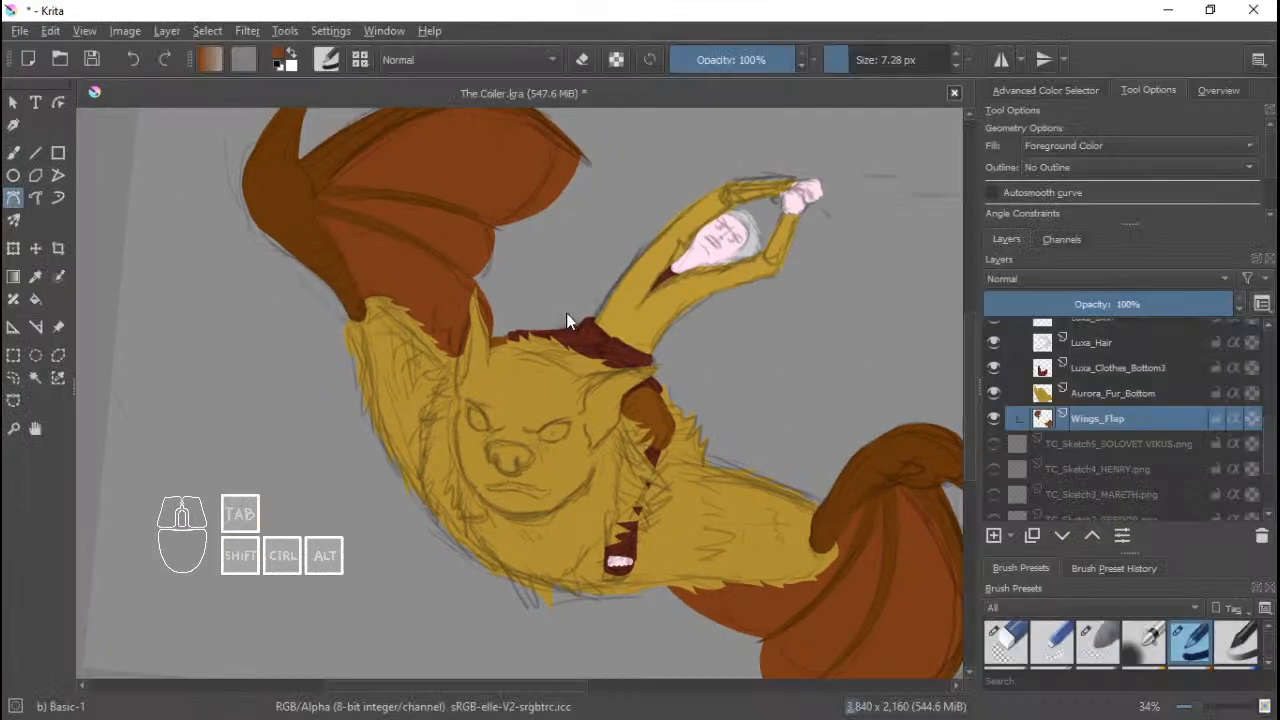
left_click(88, 31)
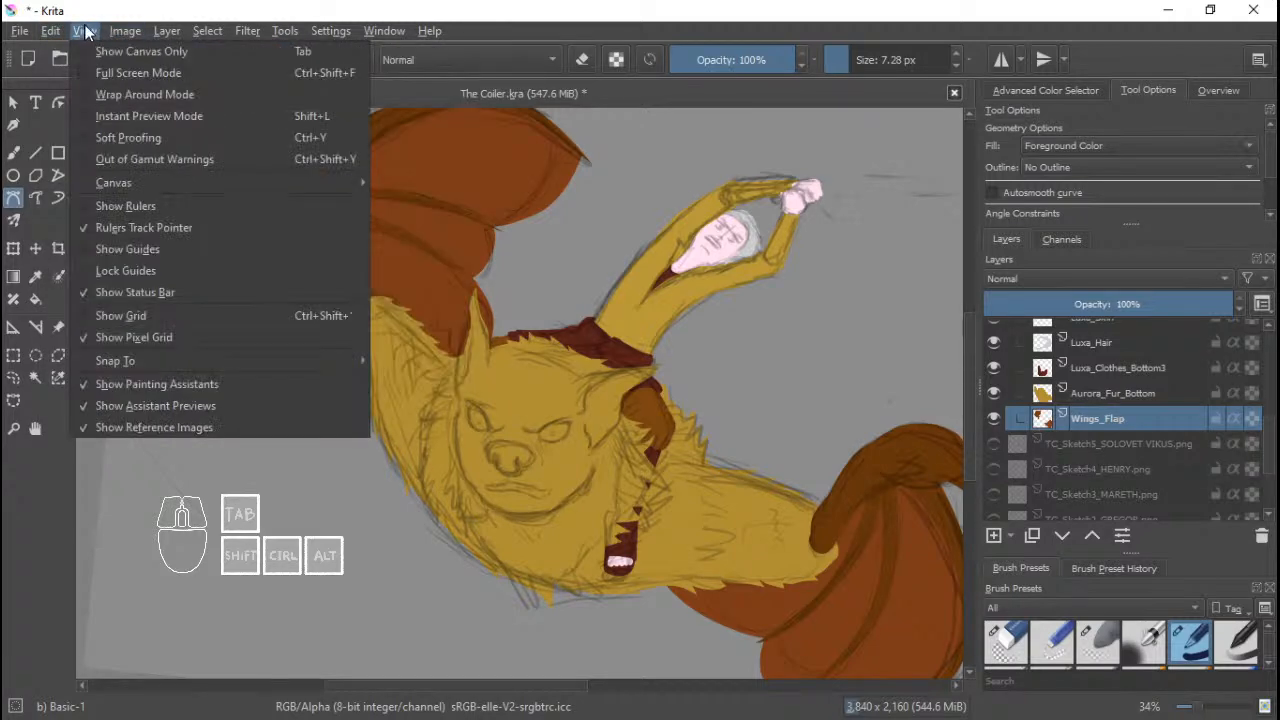
mouse_move(57, 31)
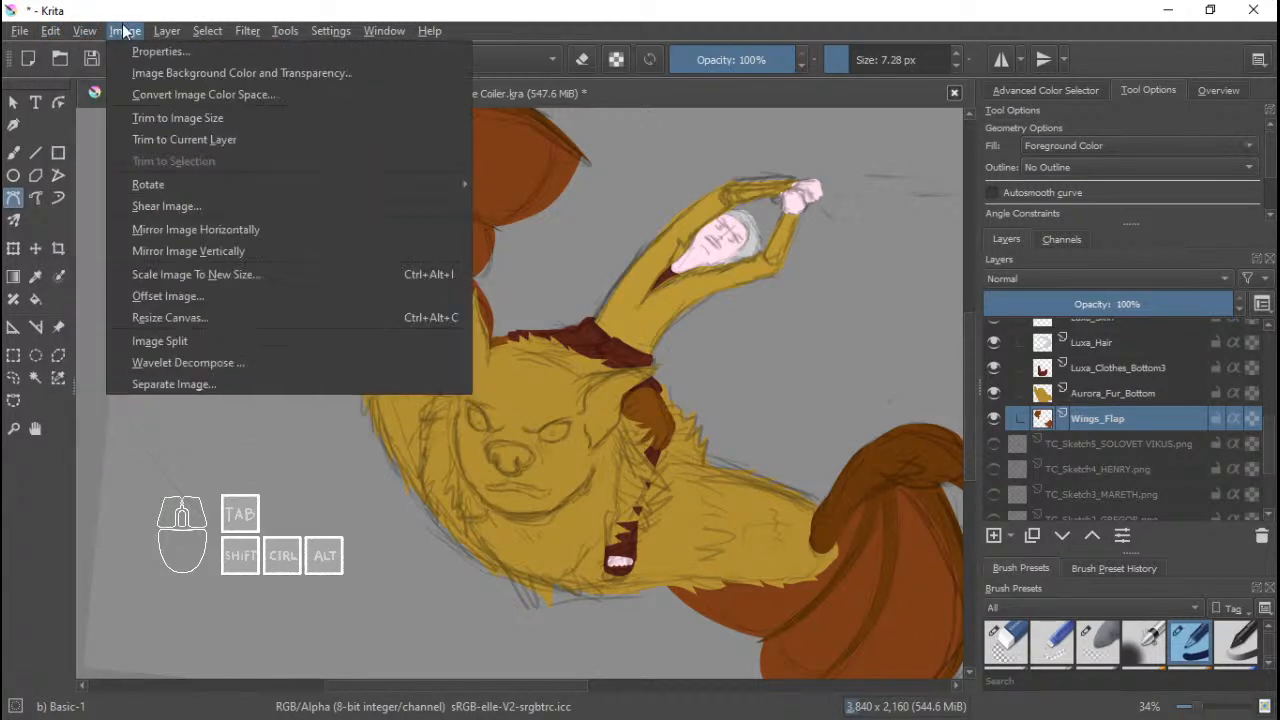
mouse_move(176, 36)
mouse_move(275, 183)
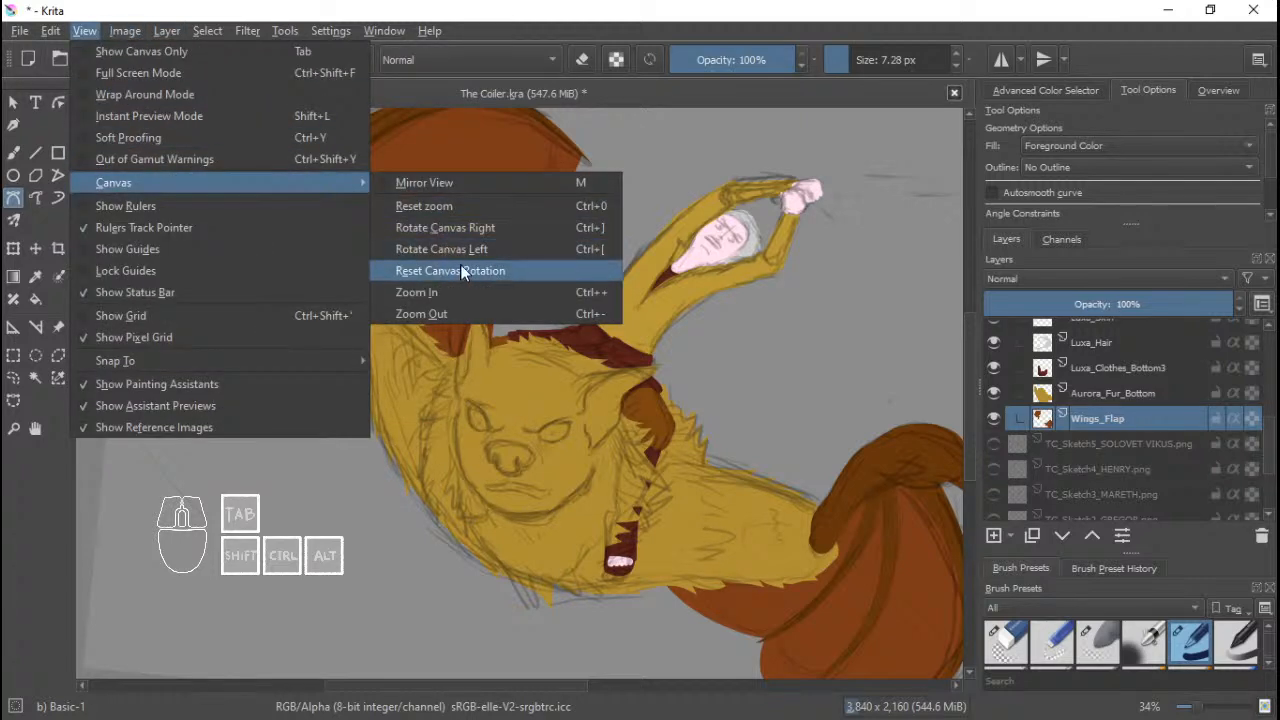
left_click(482, 266)
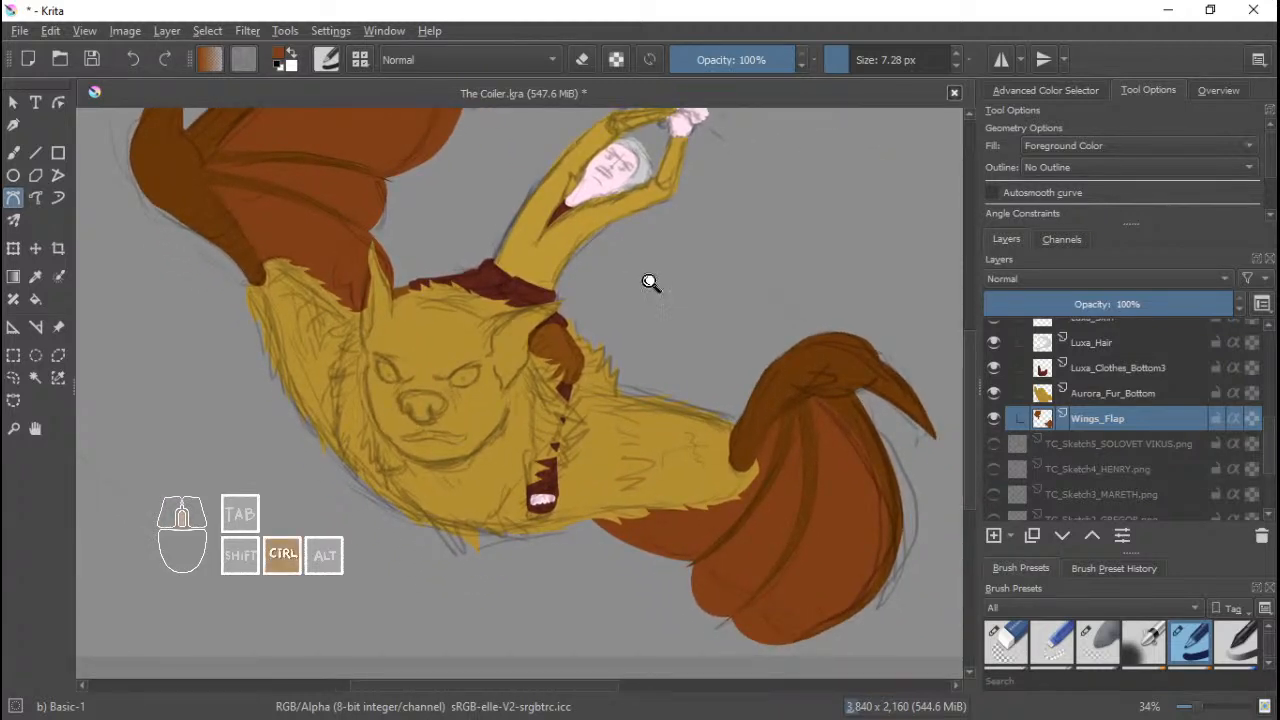
Examine the filled membranes on both wings together with the bat's body and the rider.
left_click_drag(668, 285, 664, 314)
left_click_drag(680, 386, 679, 361)
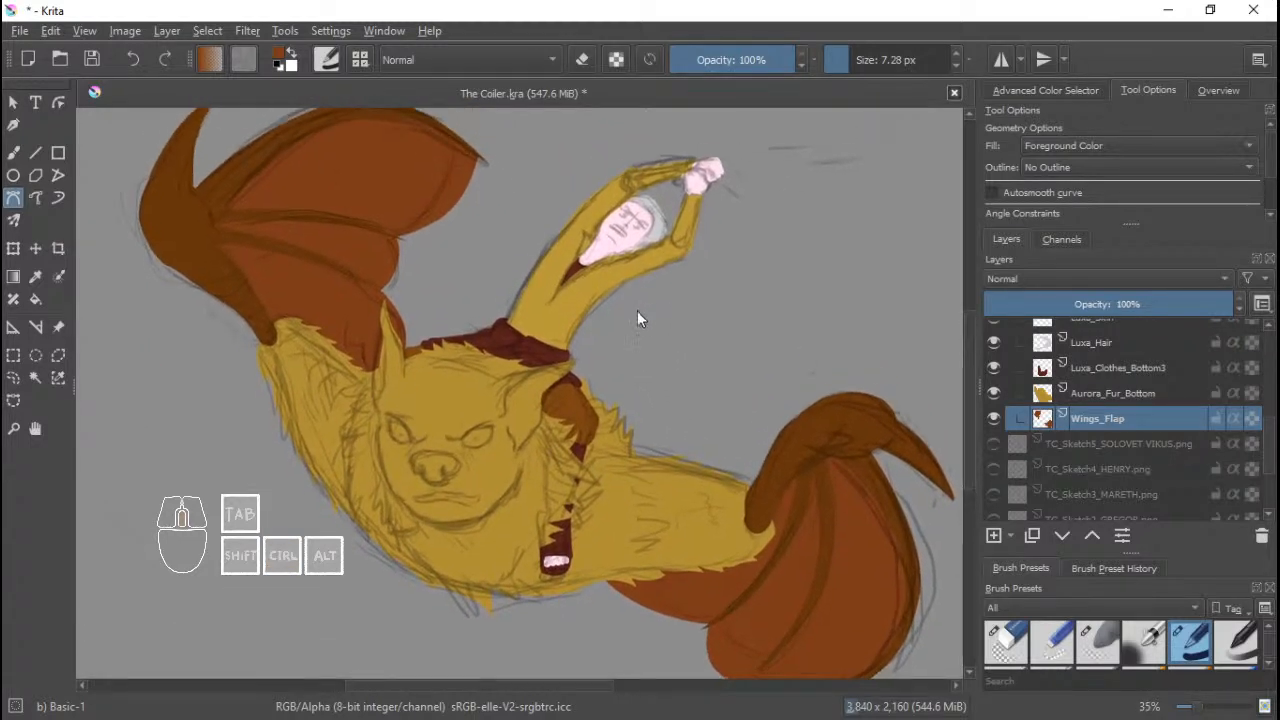
left_click_drag(637, 311, 657, 341)
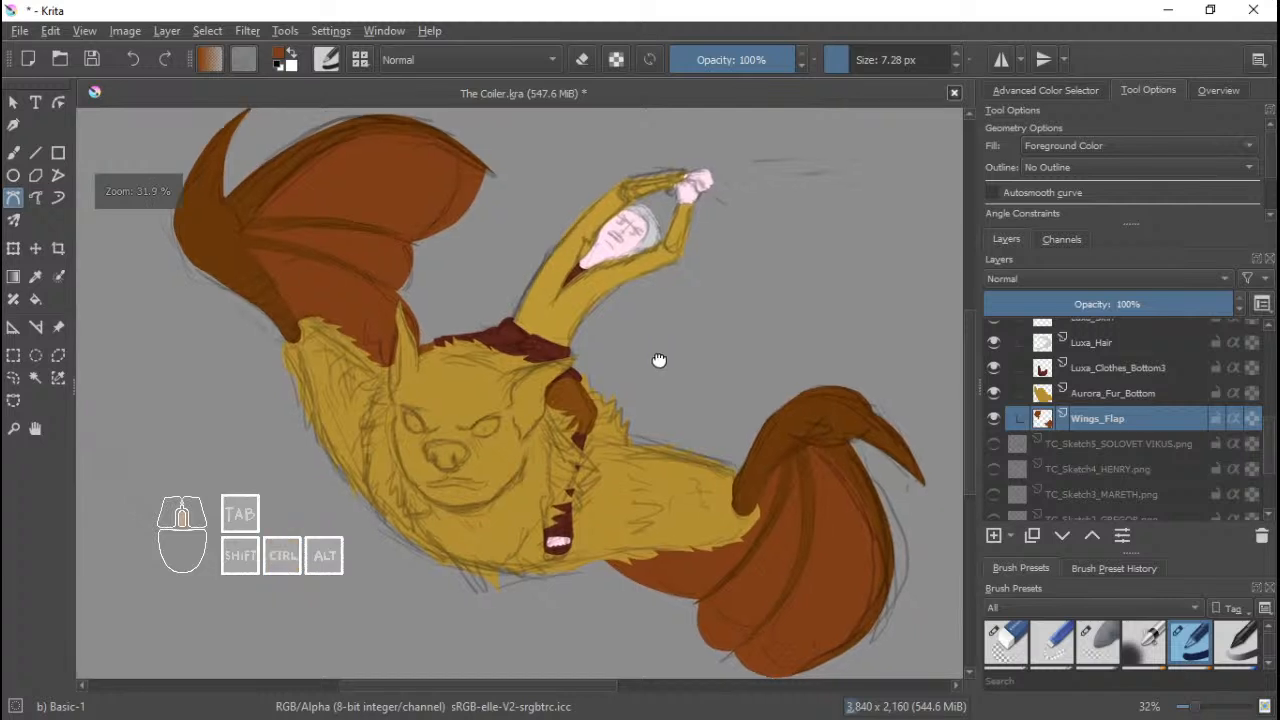
left_click_drag(738, 411, 690, 358)
left_click_drag(674, 258, 713, 341)
mouse_move(673, 292)
left_mouse_down()
mouse_move(677, 371)
mouse_move(697, 354)
mouse_move(686, 377)
mouse_move(691, 363)
mouse_move(706, 386)
mouse_move(689, 364)
mouse_move(670, 372)
mouse_move(687, 364)
mouse_move(704, 390)
mouse_move(686, 377)
mouse_move(691, 354)
left_mouse_up()
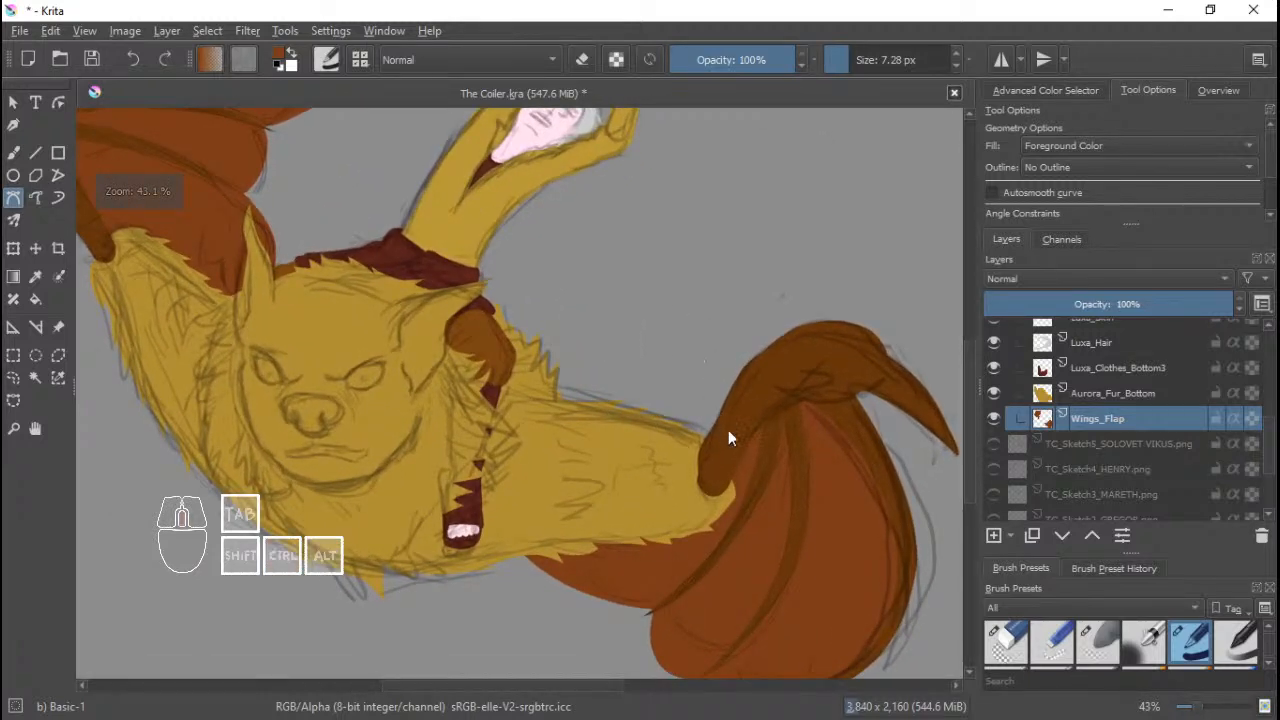
left_click_drag(717, 424, 714, 396)
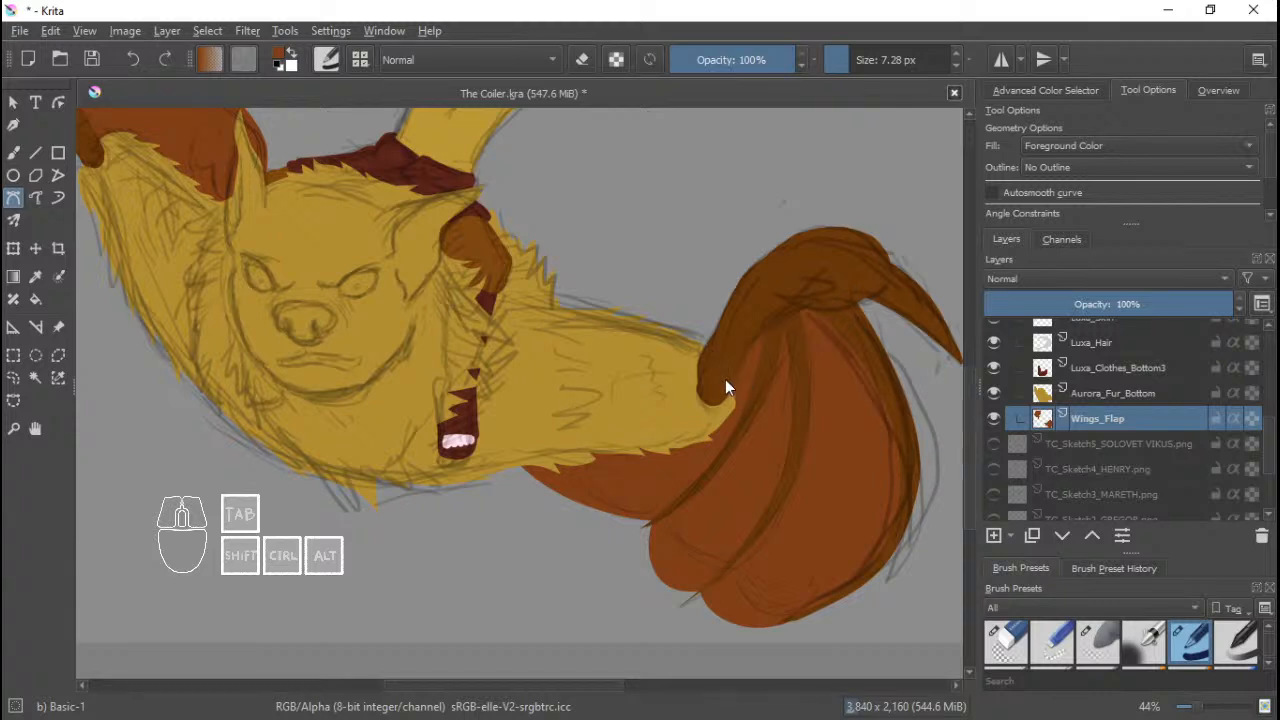
left_click_drag(668, 347, 728, 412)
left_click_drag(685, 352, 722, 472)
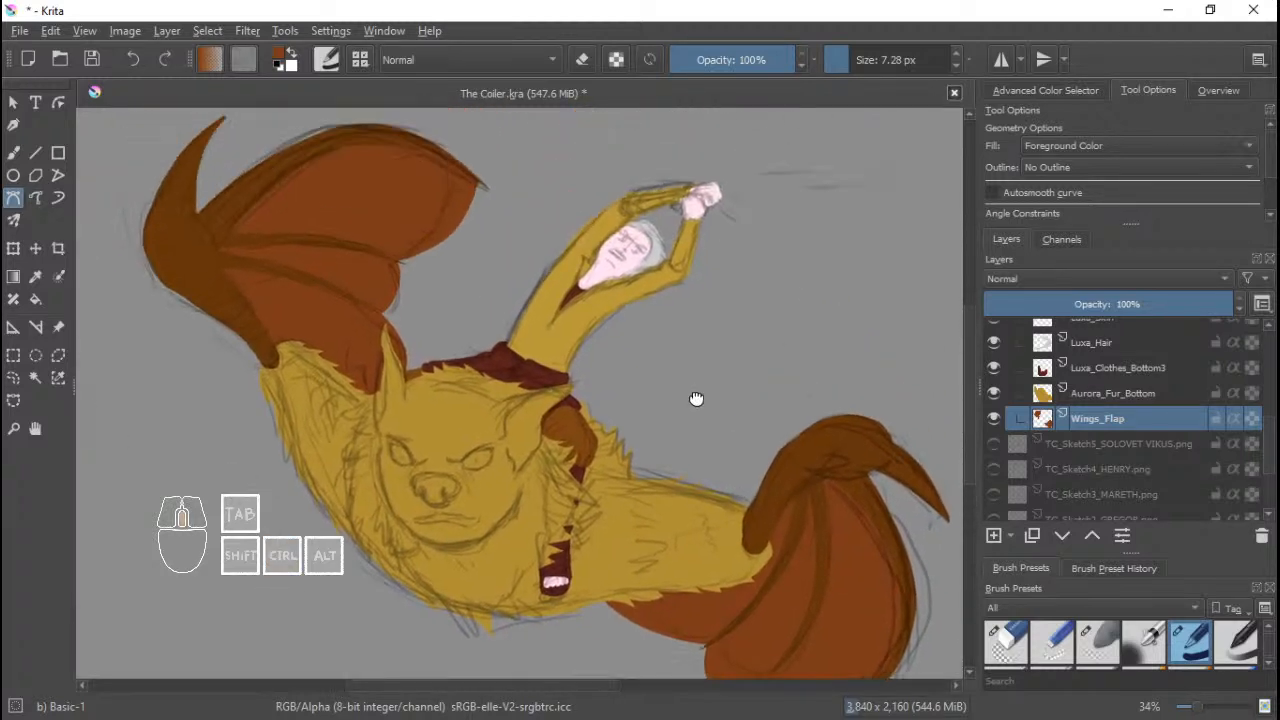
left_click_drag(694, 400, 716, 498)
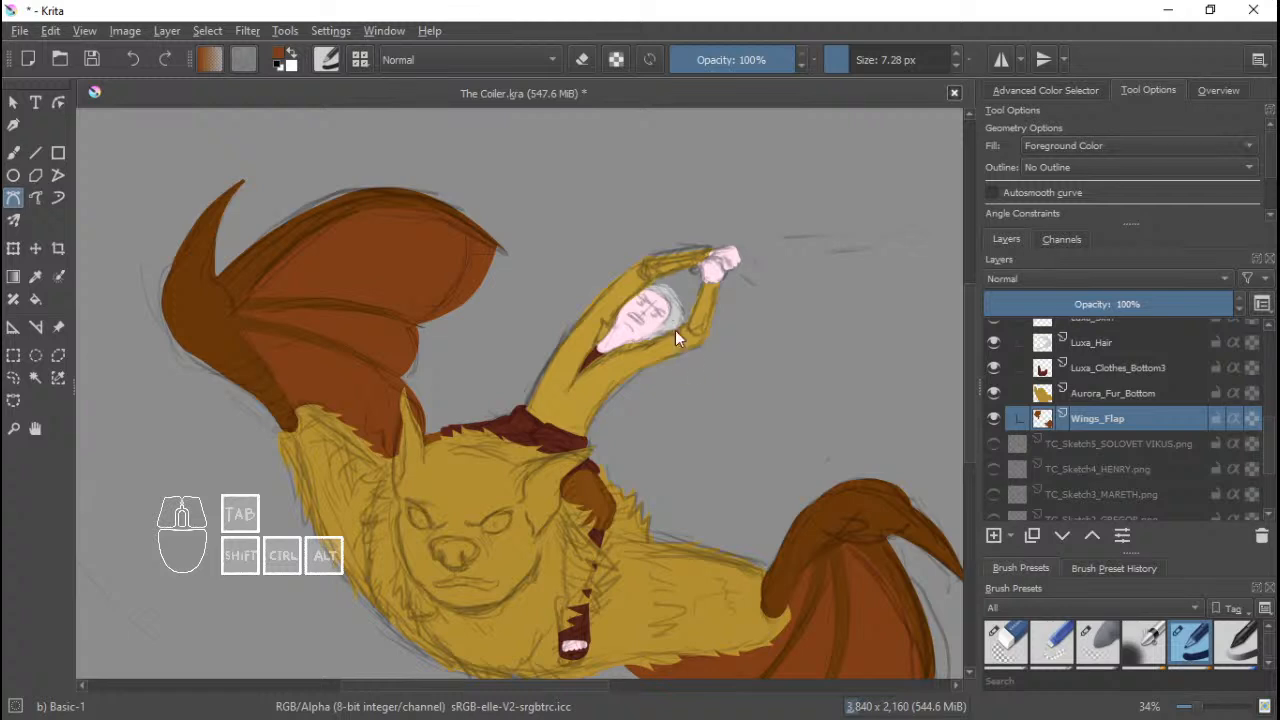
left_click_drag(736, 430, 707, 333)
mouse_move(701, 403)
left_mouse_down()
mouse_move(692, 337)
mouse_move(713, 400)
left_mouse_up()
left_click_drag(711, 342, 711, 368)
left_click_drag(697, 300, 700, 395)
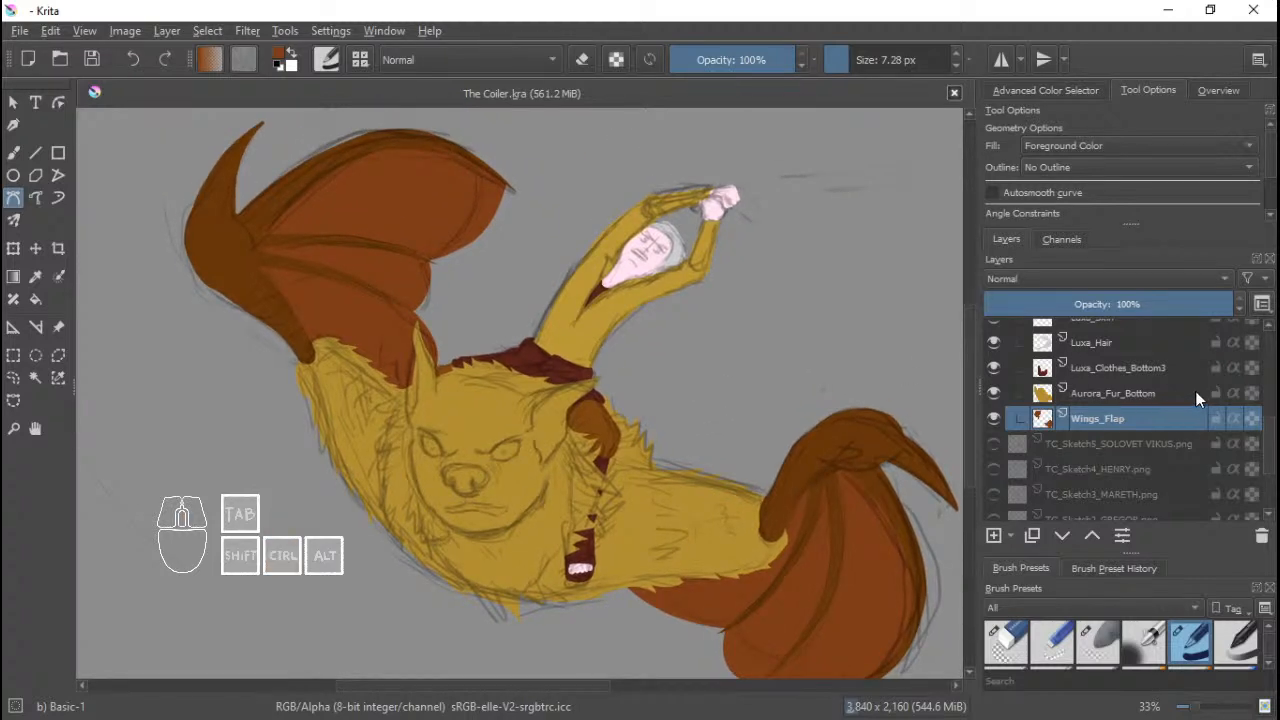
Add a new layer directly above Aurora_Fur_Top and name it Aurora_Ears.
left_click_drag(1269, 445, 1274, 362)
left_click(1117, 438)
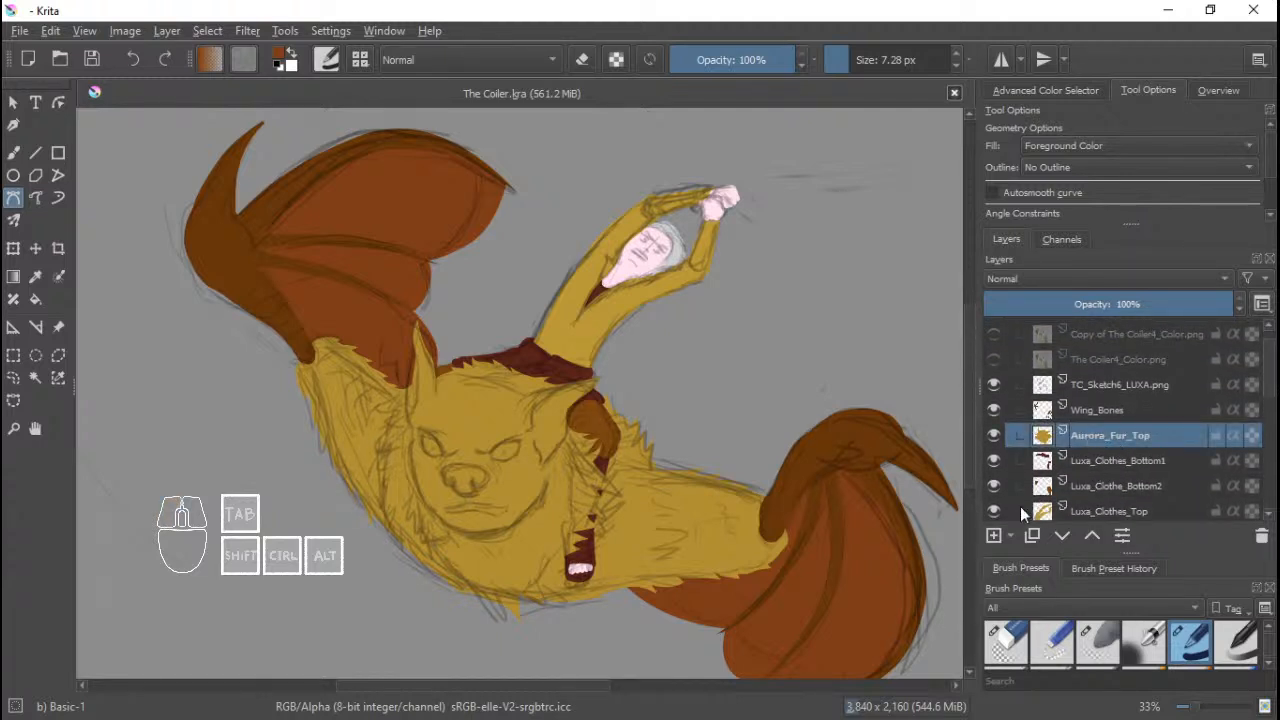
left_click(993, 538)
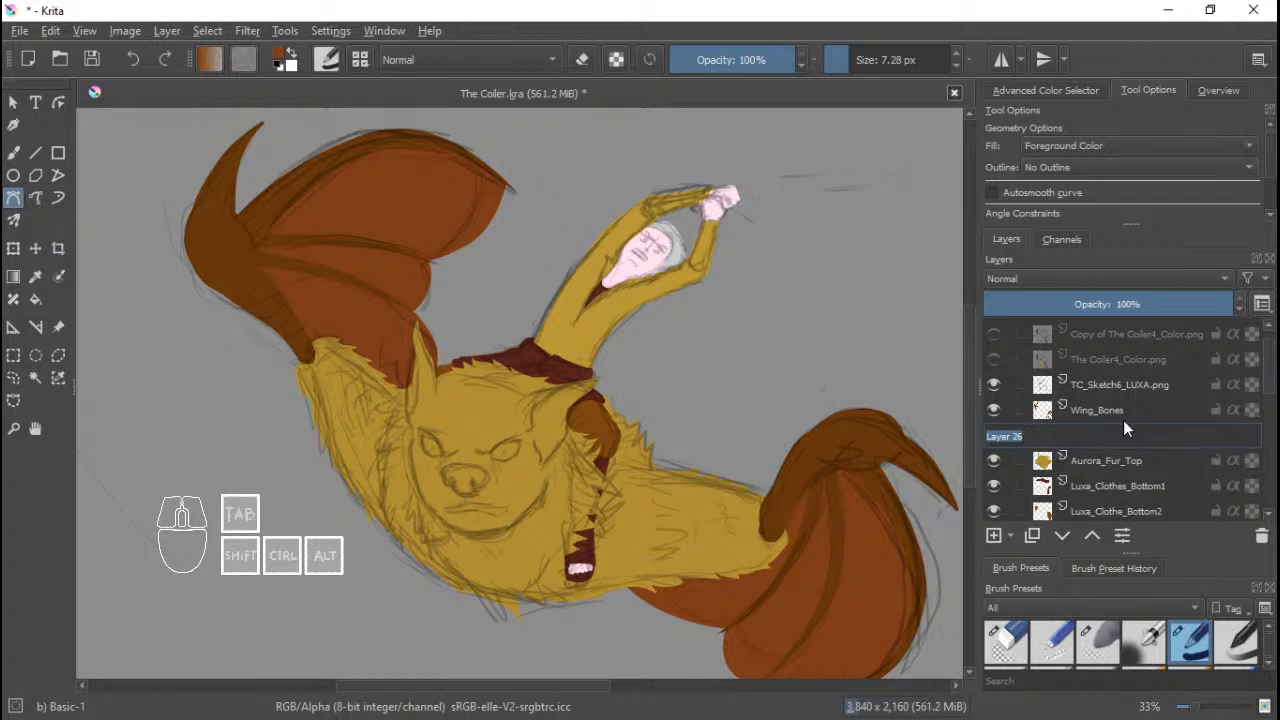
type("Aurora_Ears")
key("Return")
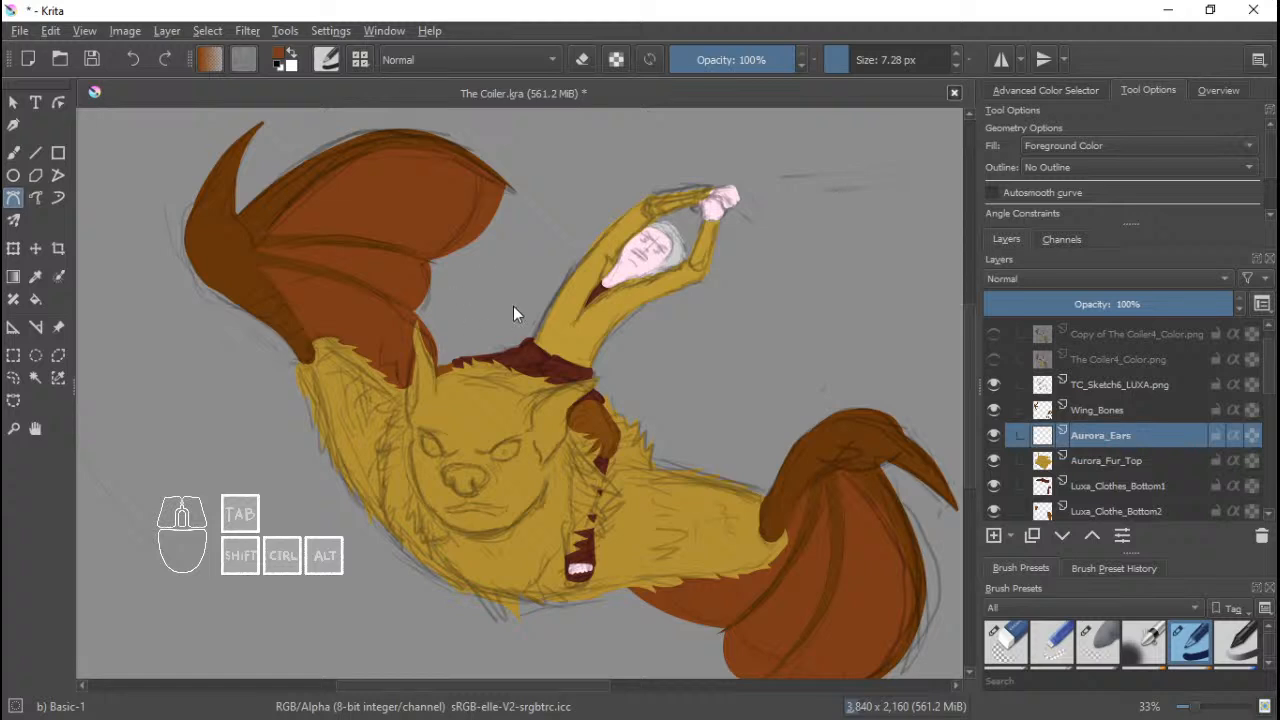
Rename the Aurora_Ears layer to Aurora_Face and save the document.
double_click(1101, 438)
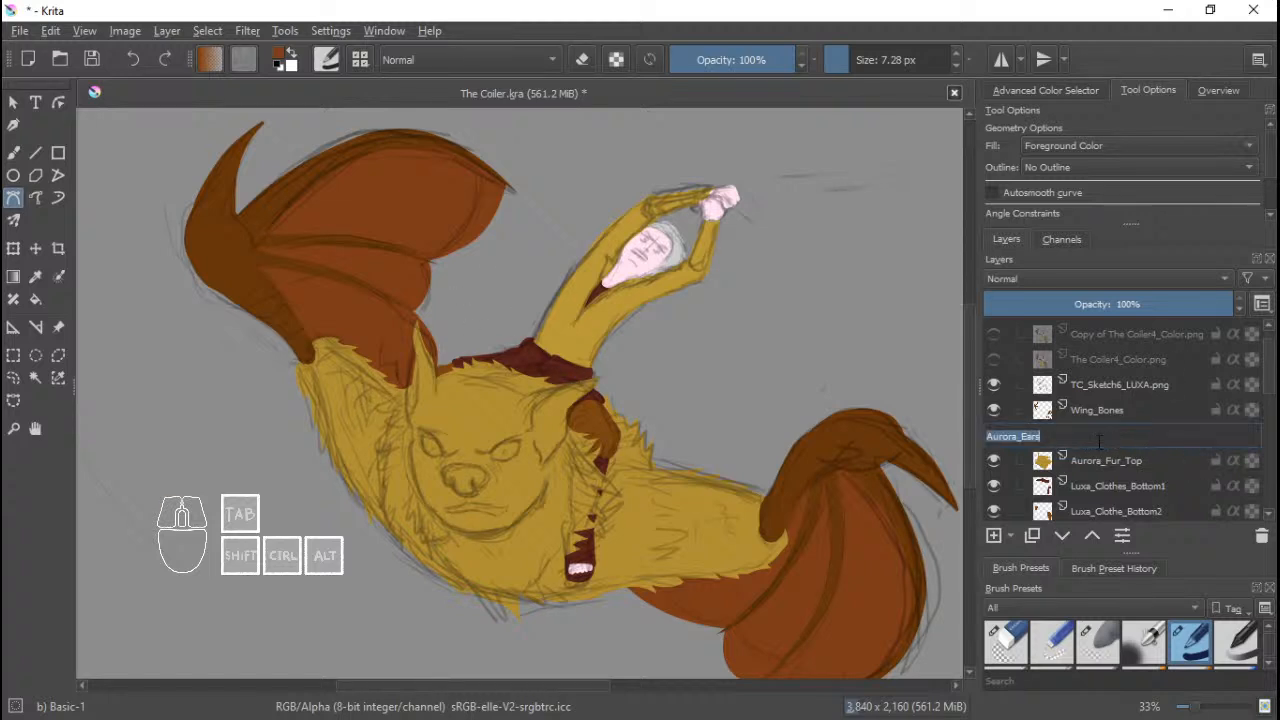
double_click(1028, 437)
type("Face")
key("Return")
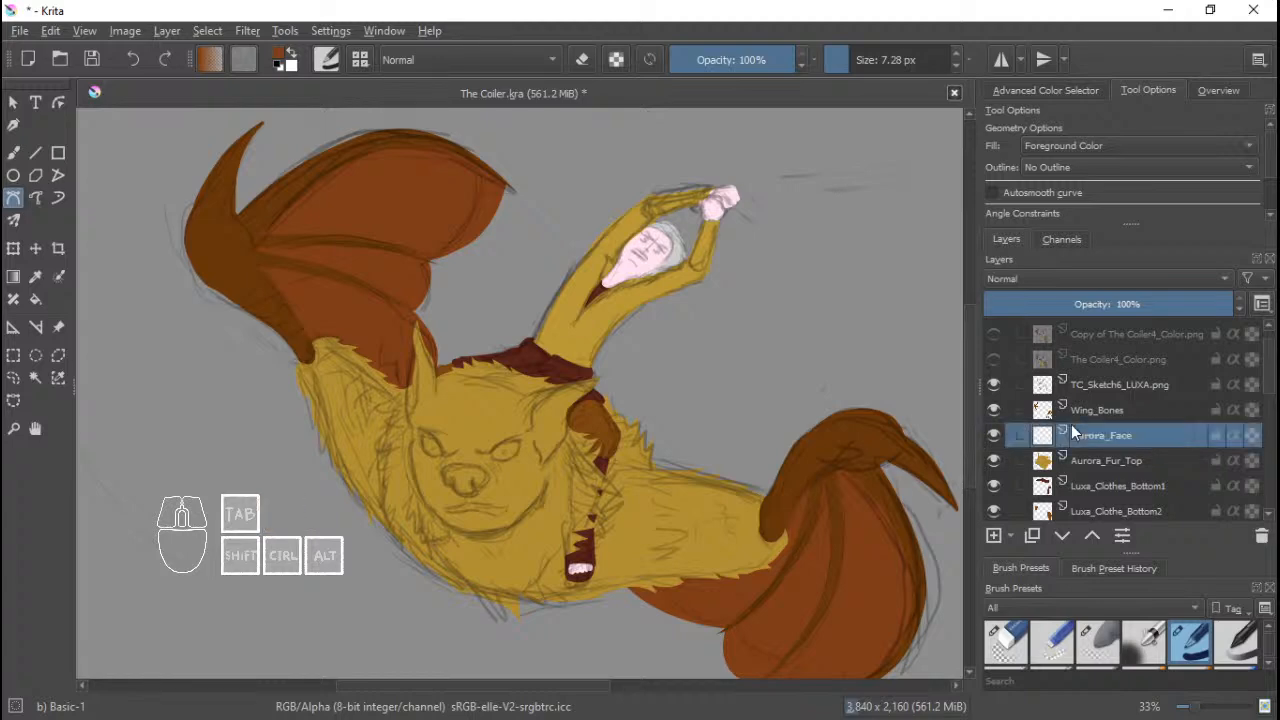
left_click_drag(532, 410, 618, 352)
left_click_drag(618, 352, 559, 351)
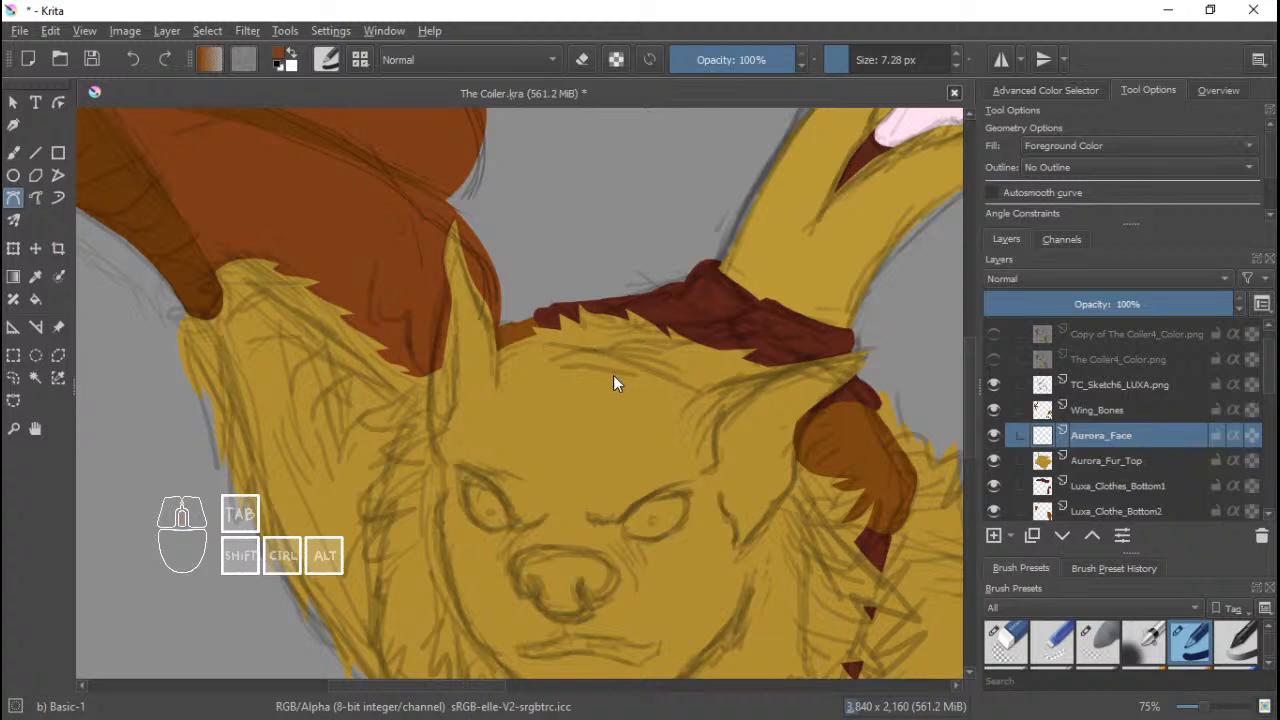
key("ctrl+s")
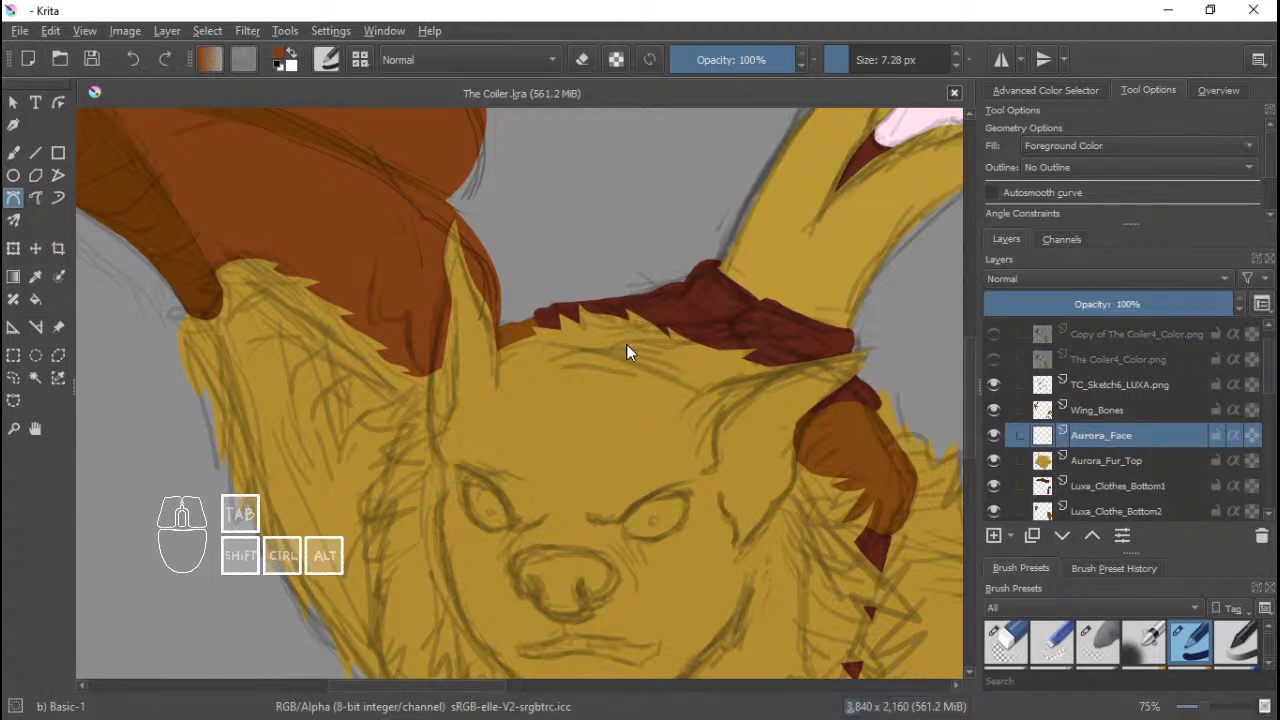
Sample the inner ear's orange-brown for the freehand brush from the Copy of The Coiler4_Color.png layer, shown only while picking.
mouse_move(665, 400)
left_mouse_down()
mouse_move(601, 325)
mouse_move(505, 310)
mouse_move(477, 259)
left_mouse_up()
left_click(997, 336)
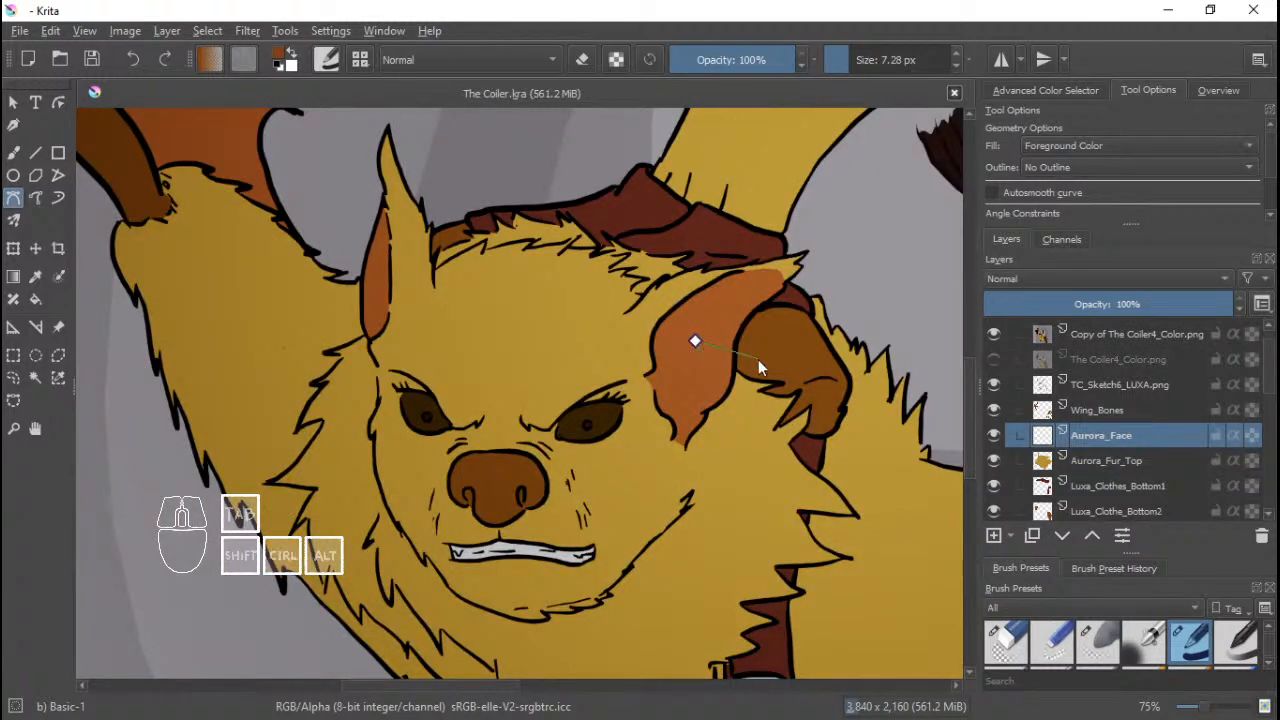
key("b")
left_click(688, 341, "ctrl")
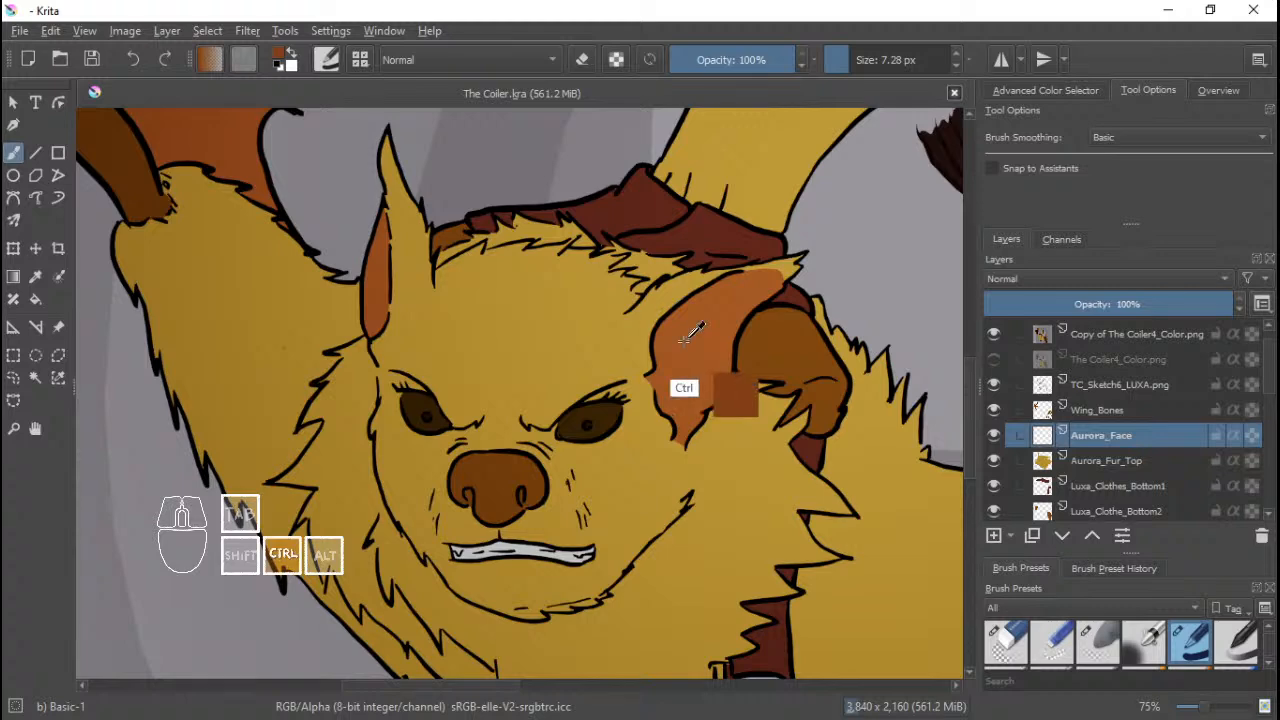
left_click(993, 333)
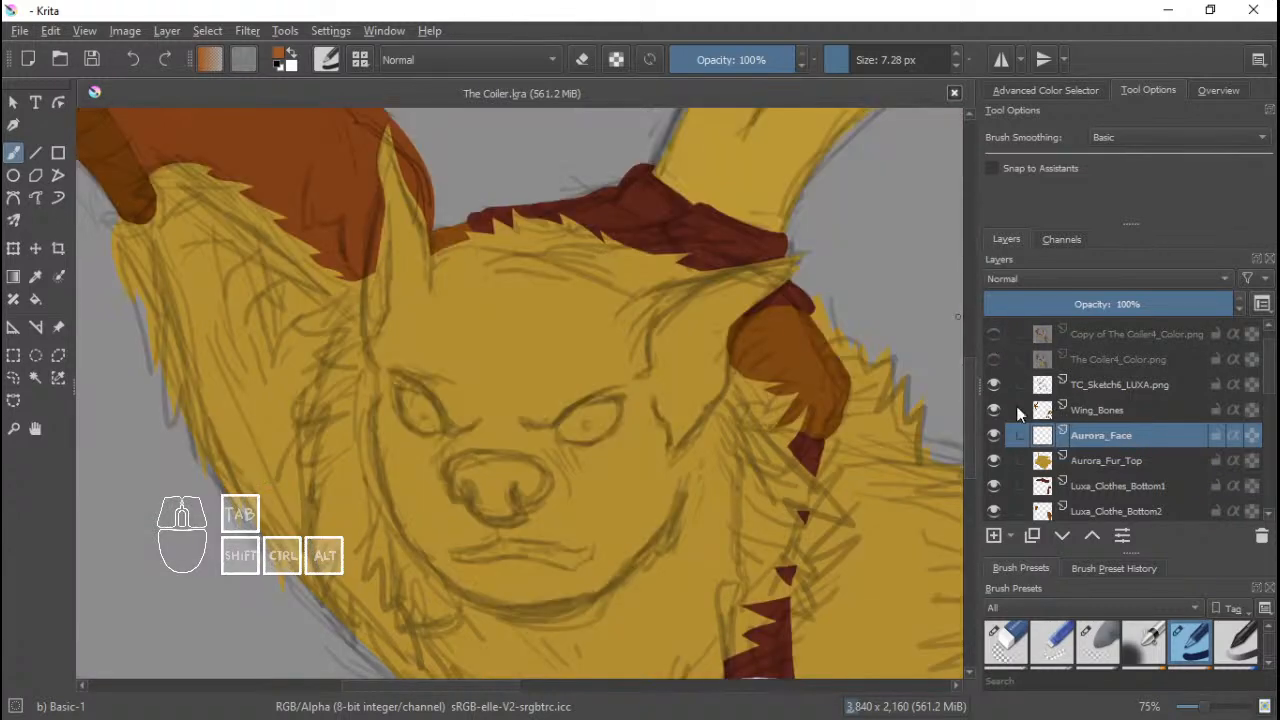
Try to outline the inside of the bat's left ear with the freehand brush enlarged to 11.06 px, and undo the stroke.
scroll(449, 294, "up", 2)
scroll(474, 286, "up", 4)
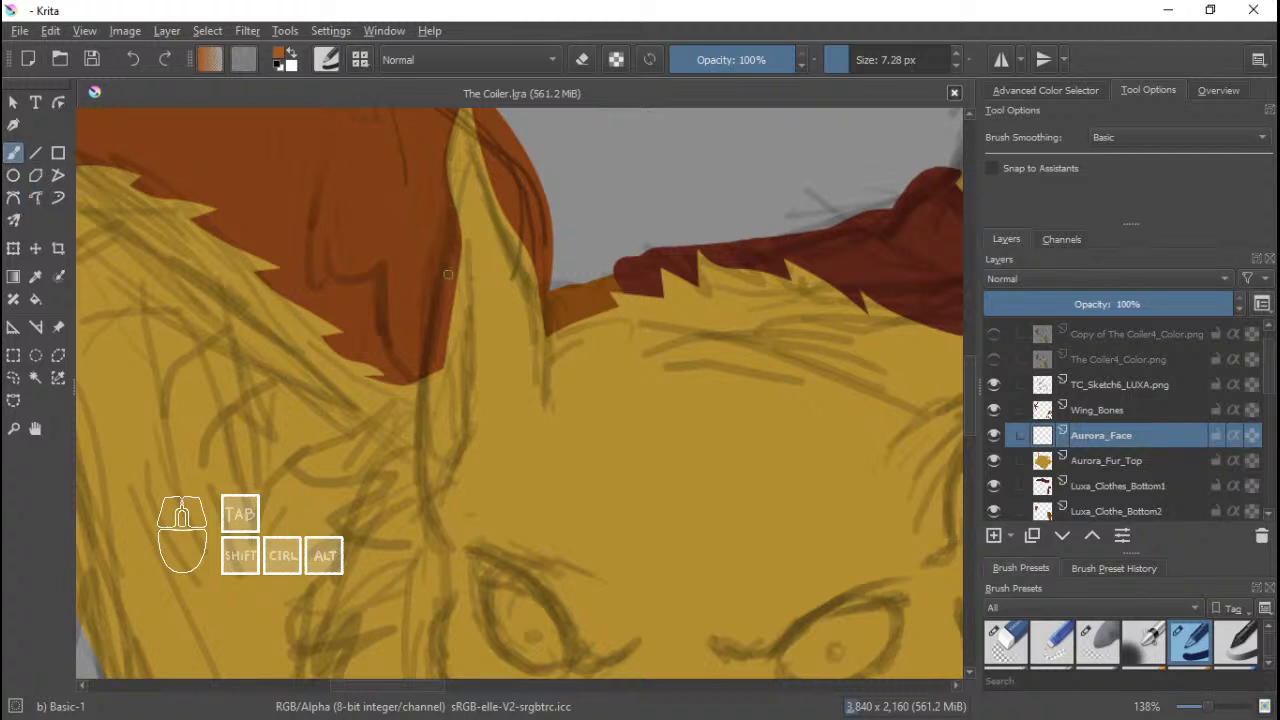
right_click(447, 299)
left_click(508, 405)
left_click_drag(431, 334, 444, 332, "shift")
left_click_drag(454, 248, 449, 378, "shift")
left_click_drag(440, 476, 450, 448)
key("ctrl+z")
Show the The Coiler4_Color.png reference layer and hide the TC_Sketch6_LUXA.png sketch layer.
left_click(994, 358)
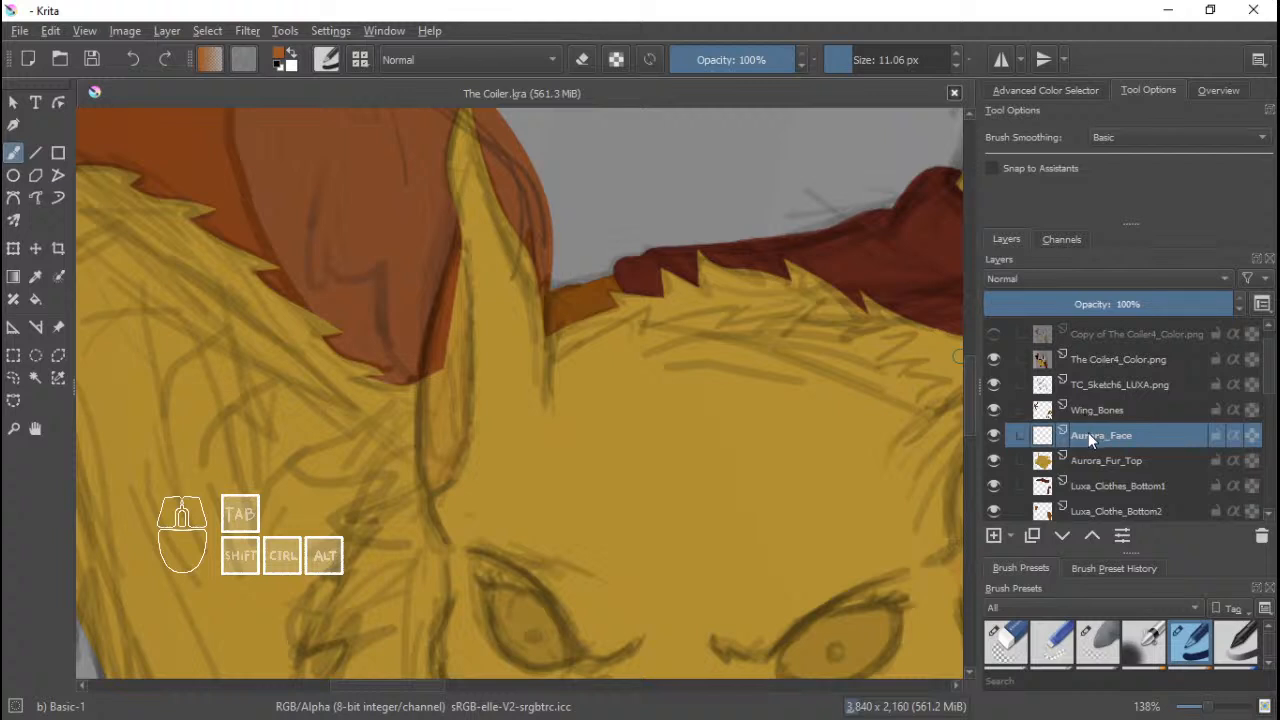
left_click(994, 384)
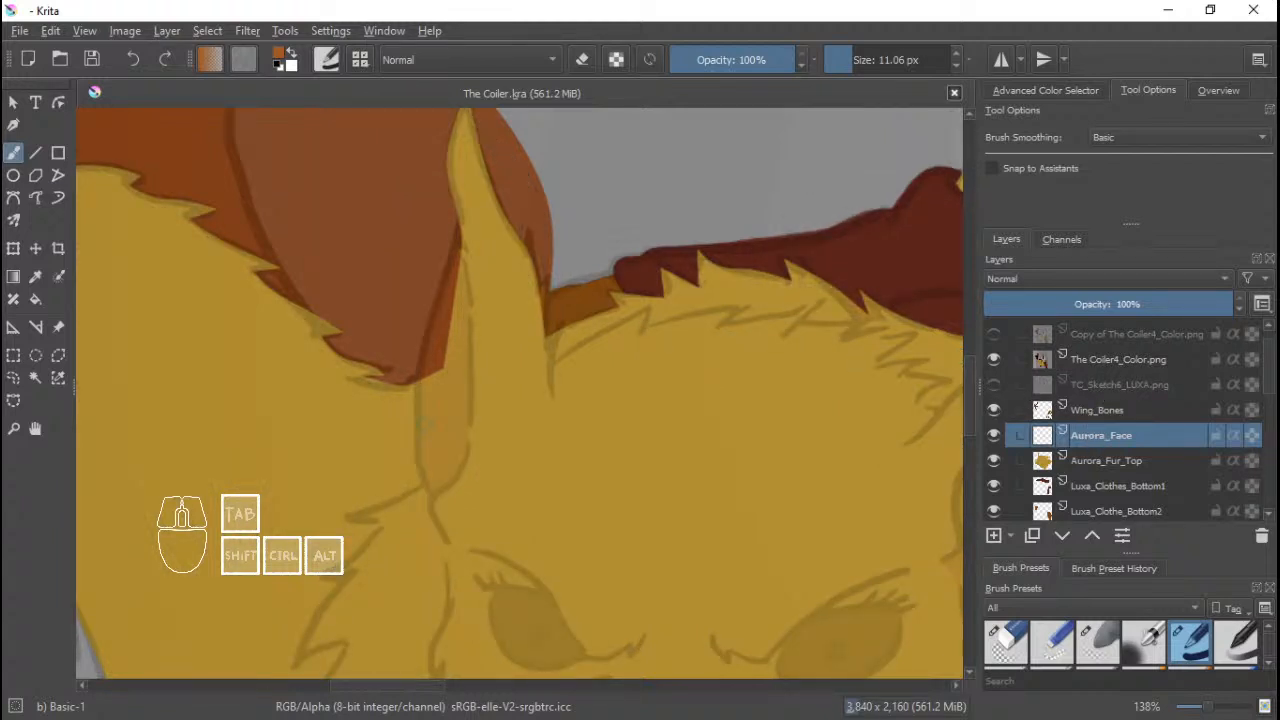
Try to brush the inner left ear's edge from its lower point along the reference lines, undoing each stroke.
left_click_drag(437, 479, 468, 444)
key("ctrl+z")
left_click_drag(433, 490, 426, 335)
key("ctrl+z")
Fill the inside of the bat's left ear with a closed orange-brown Bezier shape traced along the reference lines.
left_click(35, 199)
left_click(430, 492)
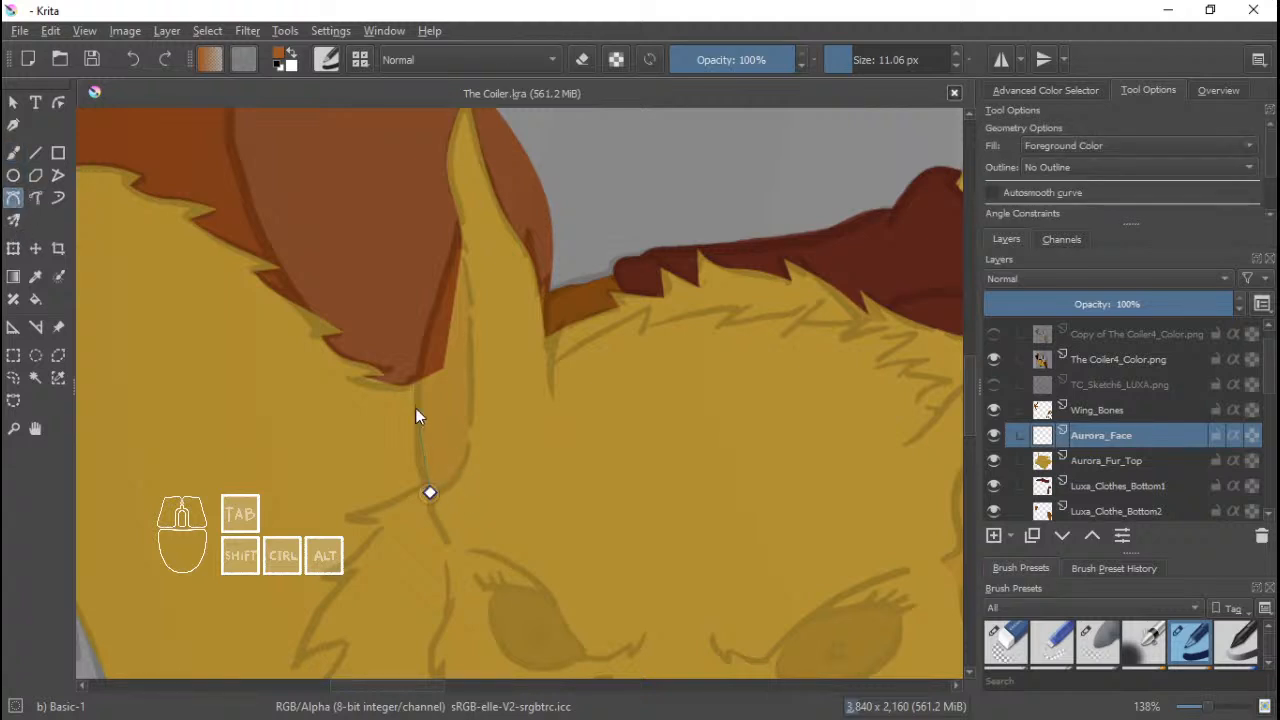
left_click_drag(417, 368, 431, 291)
left_click(457, 218)
left_click_drag(474, 378, 454, 480)
left_click(430, 493)
Fill the inside of the bat's right ear with a closed orange-brown Bezier shape, following its jagged lower edge.
left_click_drag(778, 393, 591, 346)
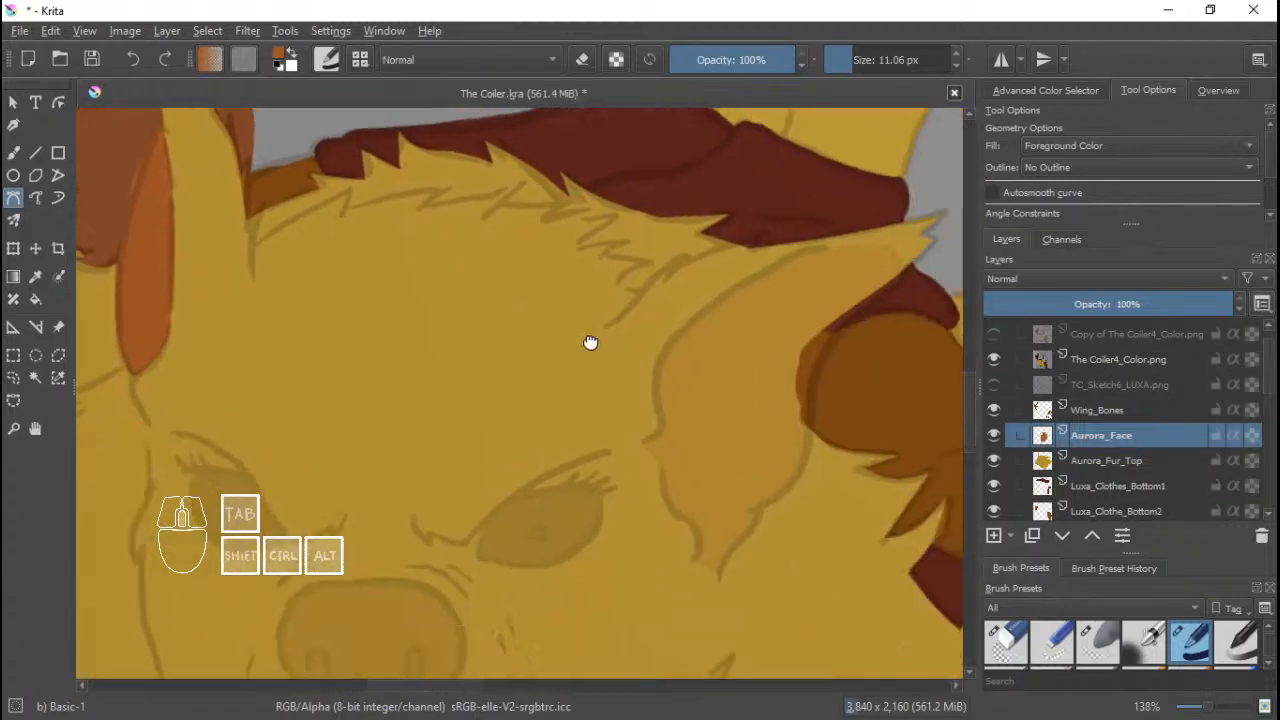
left_click_drag(693, 412, 638, 373)
left_click_drag(555, 379, 594, 402)
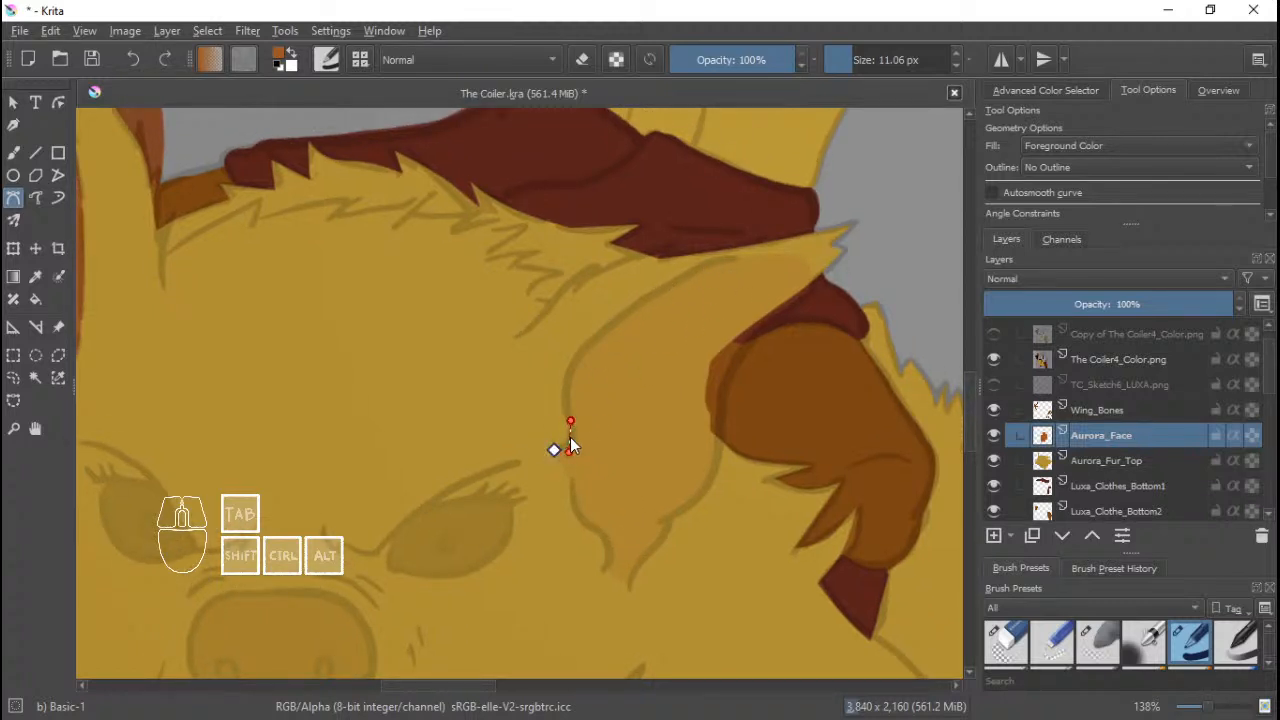
left_click_drag(587, 348, 620, 316)
left_click_drag(705, 262, 746, 252)
left_click(806, 266)
left_click(809, 278)
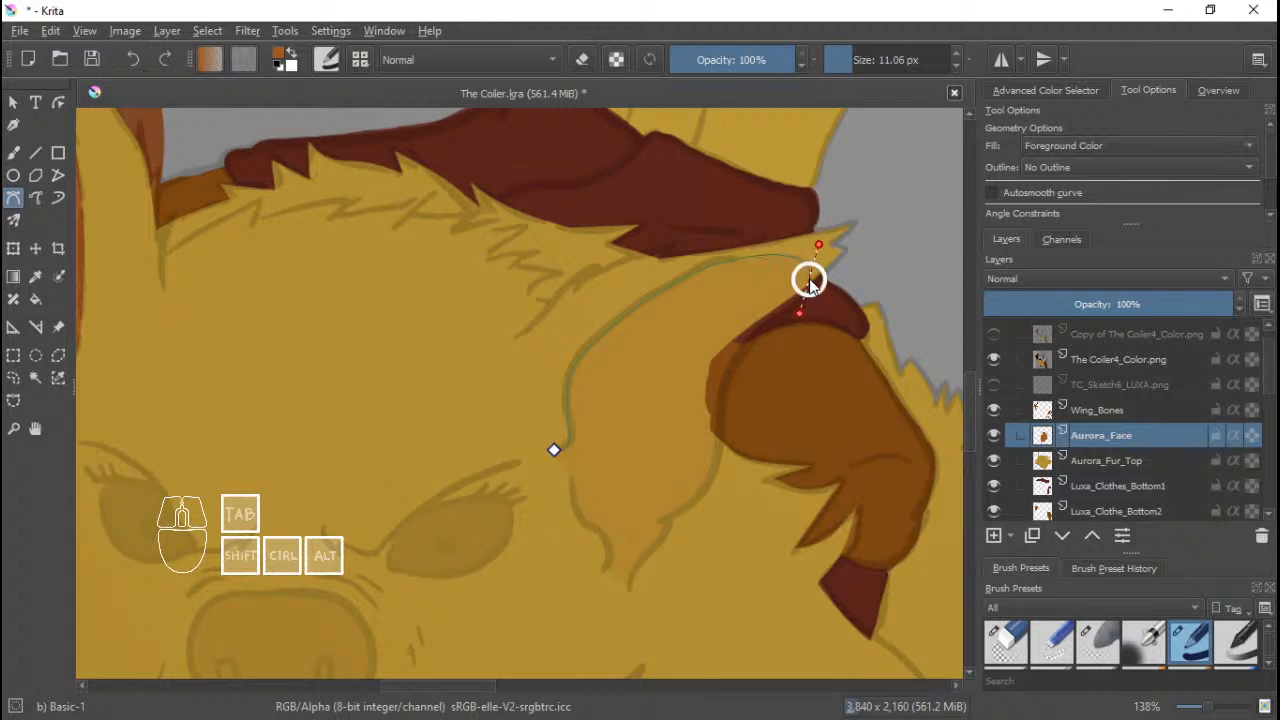
left_click(752, 338)
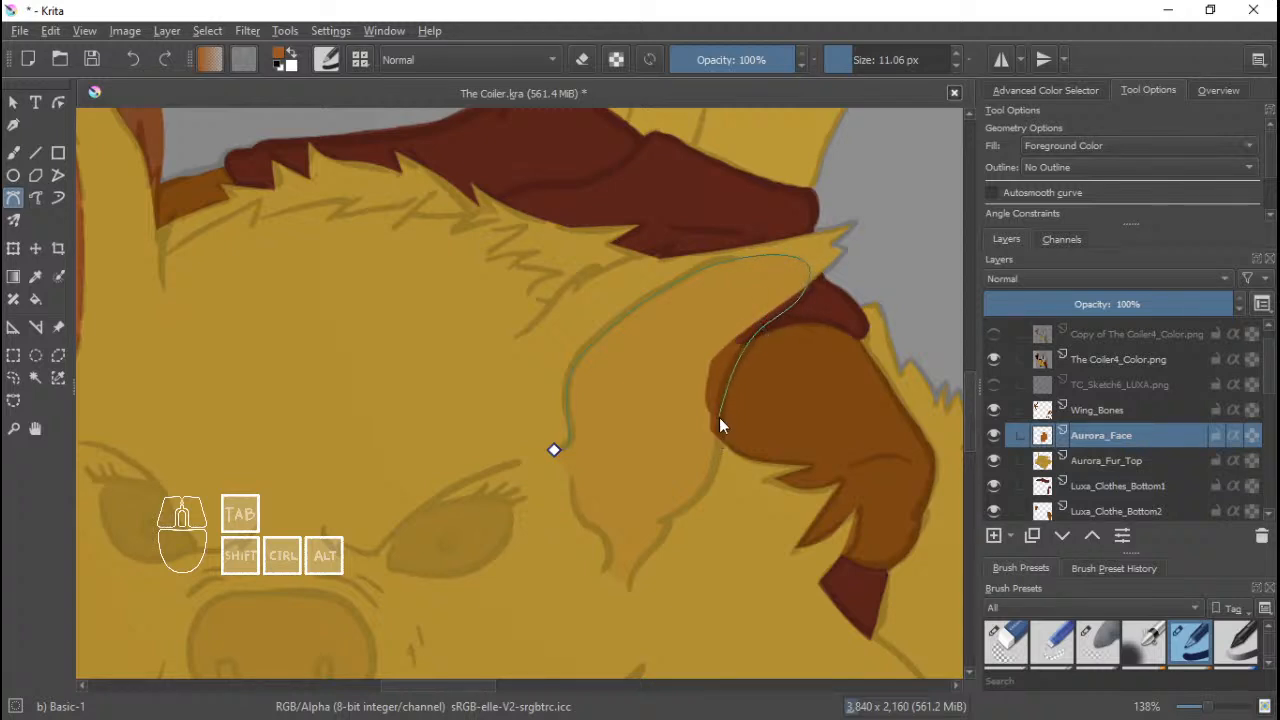
left_click(720, 418)
left_click_drag(700, 494, 677, 517)
left_click(552, 451)
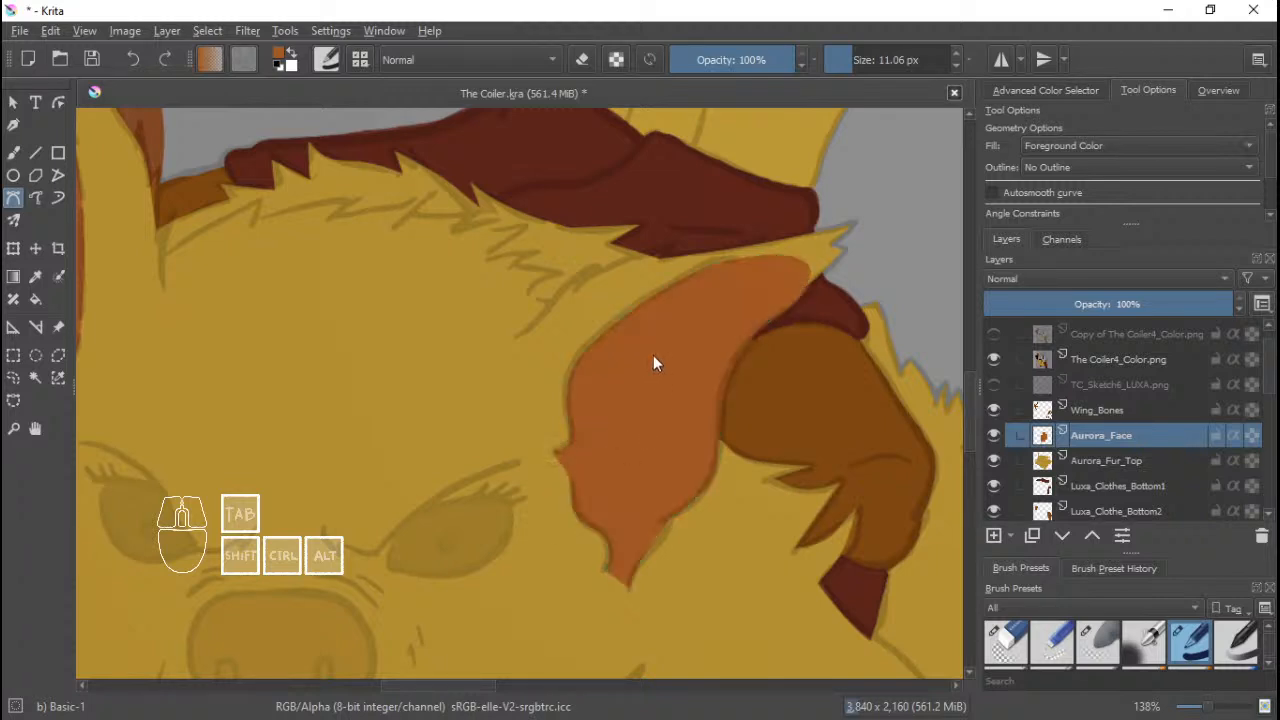
Sample the bat nose's brown for the freehand brush from the Copy of The Coiler4_Color.png layer, shown only while picking.
scroll(681, 360, "down", 3)
left_click_drag(663, 349, 631, 318)
left_click_drag(541, 340, 594, 334)
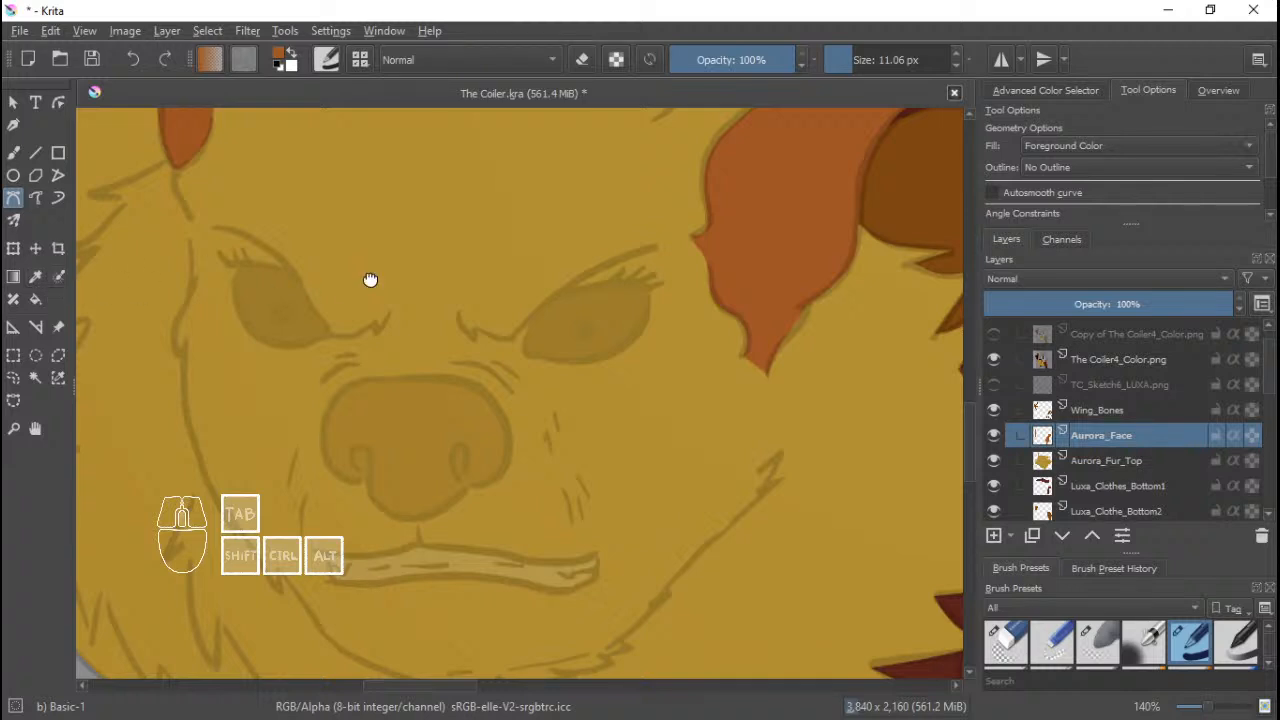
left_click_drag(371, 277, 420, 337)
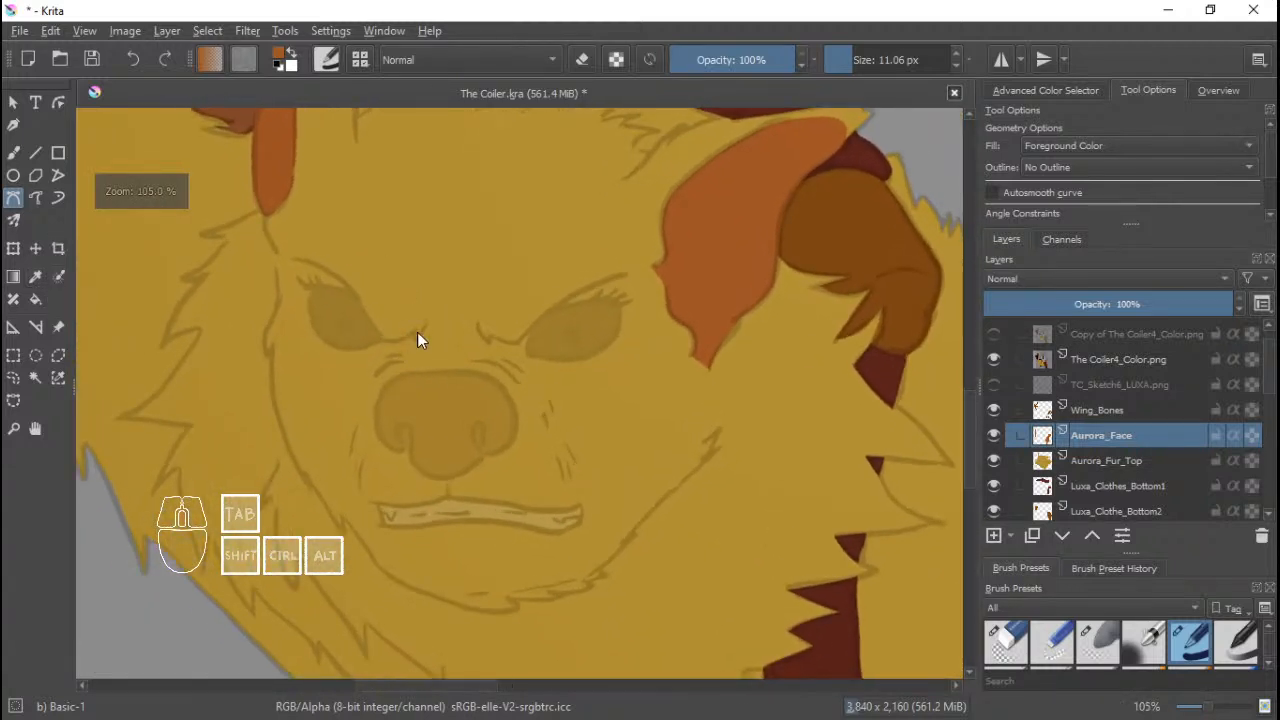
left_click(994, 335)
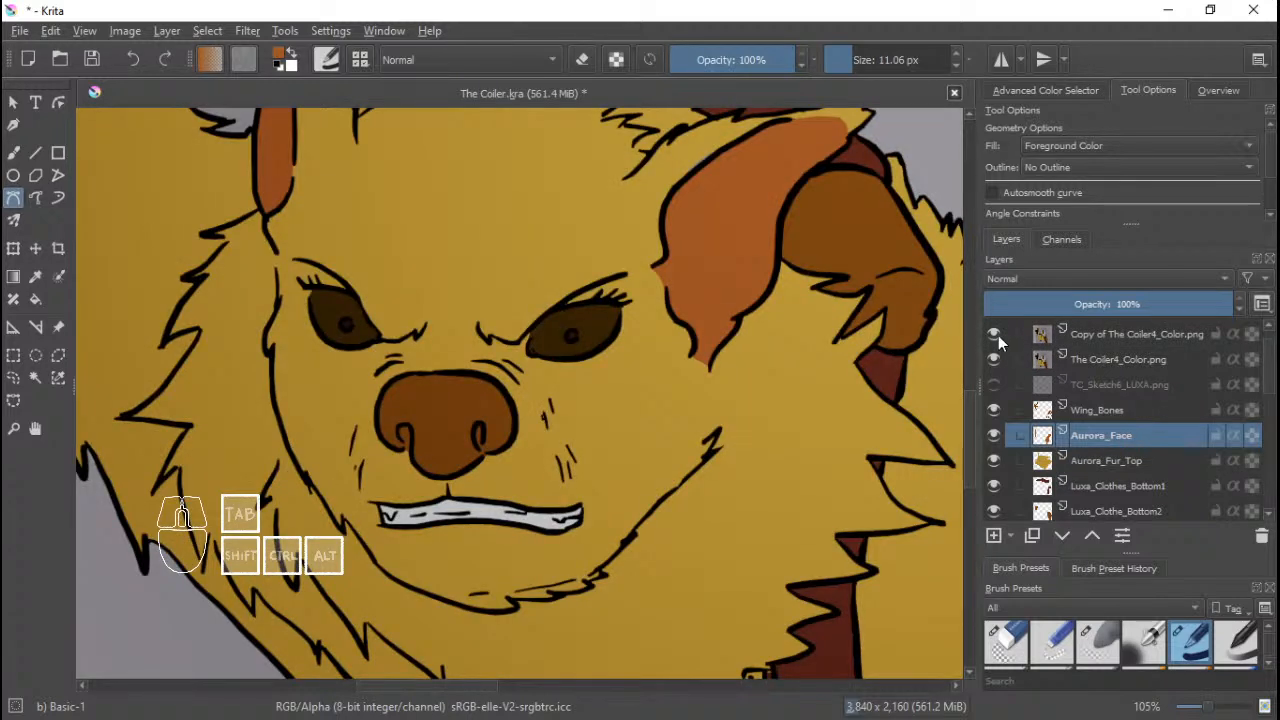
key("b")
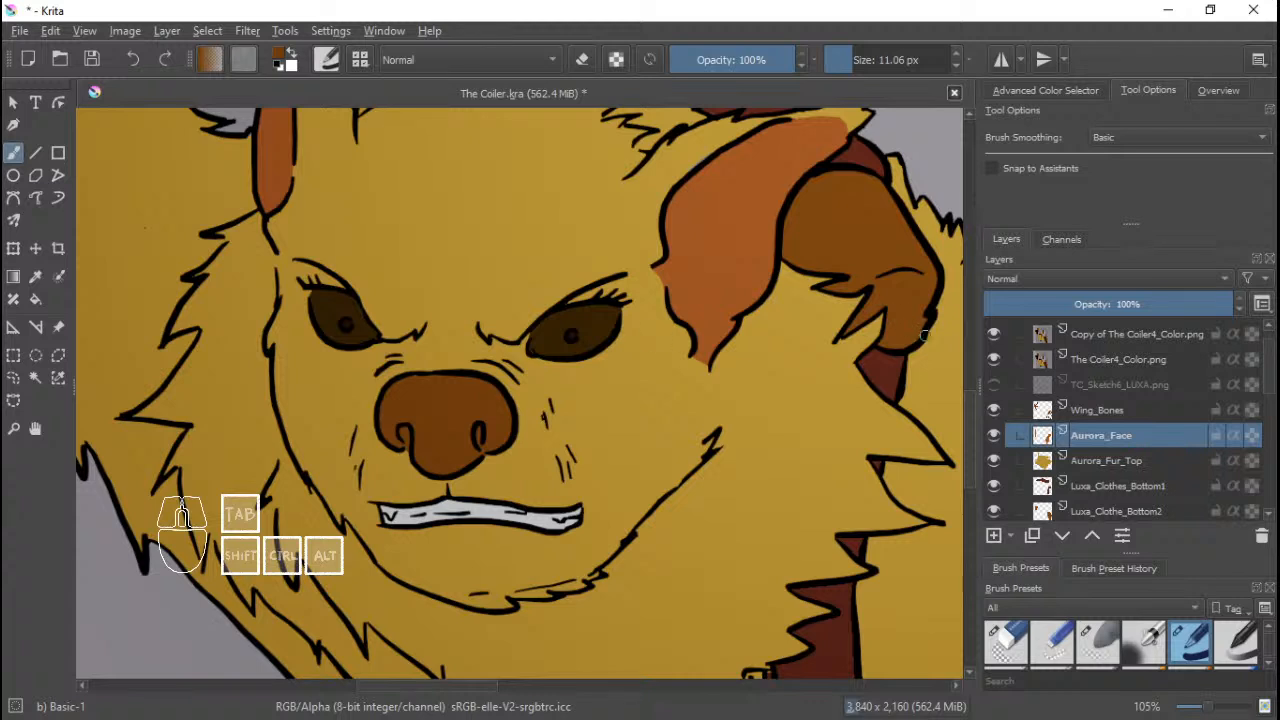
left_click(994, 335)
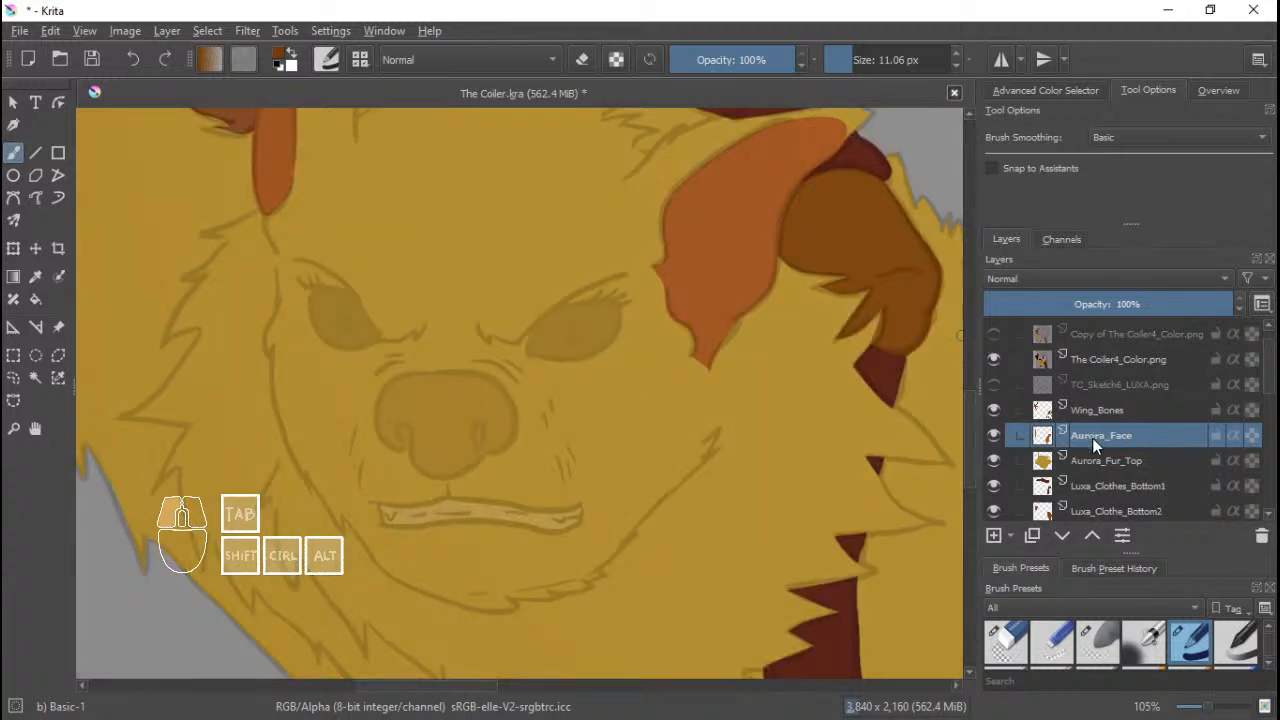
Paint the bat's nose solid brown on the Aurora_Face layer with the freehand brush enlarged to 21.79 px.
left_click(1106, 416)
left_click(1102, 438)
left_click(1084, 414)
left_click(1089, 437)
scroll(434, 380, "up", 2)
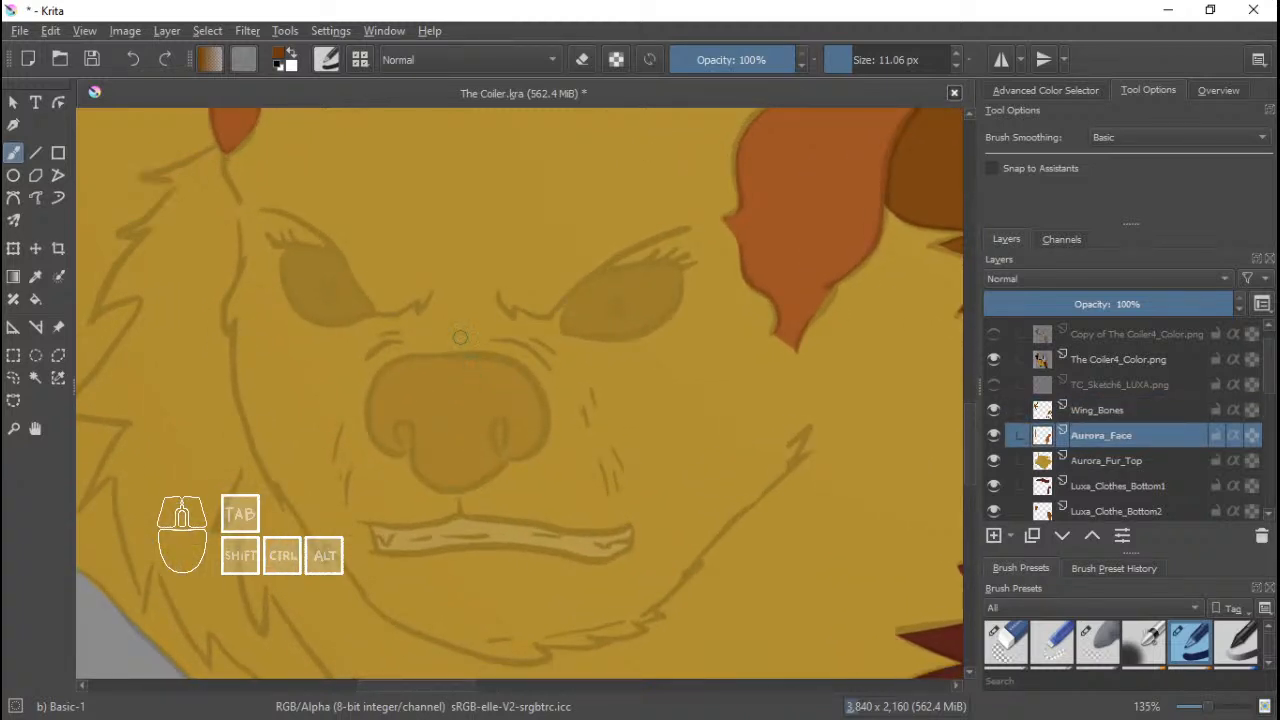
scroll(450, 365, "up", 1)
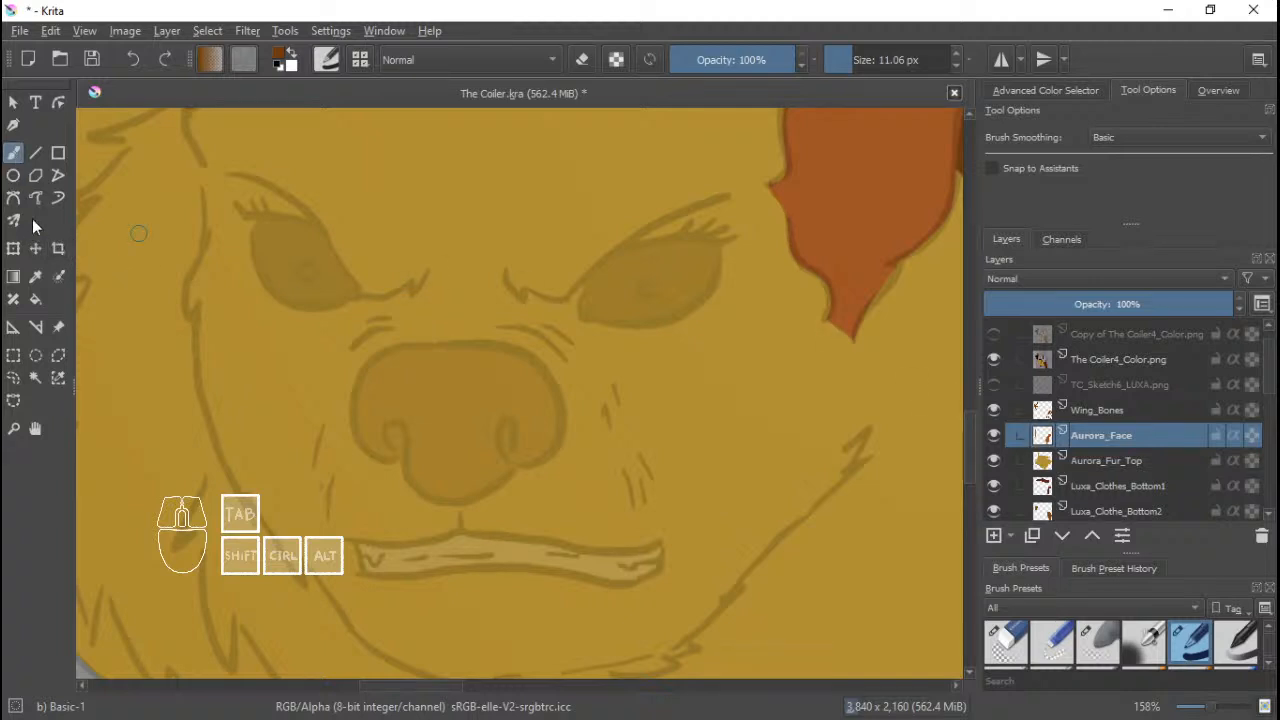
right_click(432, 357)
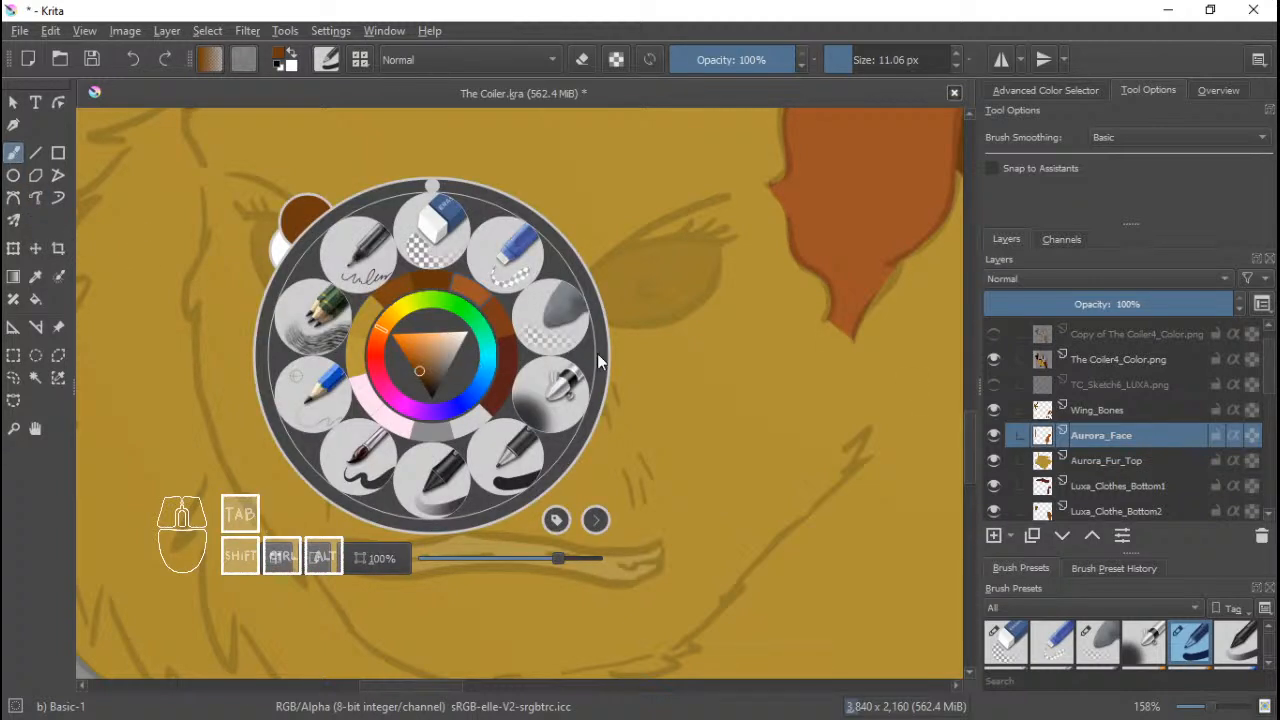
left_click(650, 343)
mouse_move(398, 437)
left_mouse_down("shift")
mouse_move(430, 437)
mouse_move(380, 440)
mouse_move(366, 382)
mouse_move(389, 367)
mouse_move(430, 395)
mouse_move(440, 468)
mouse_move(487, 433)
mouse_move(474, 380)
mouse_move(443, 371)
mouse_move(523, 400)
mouse_move(513, 428)
mouse_move(477, 383)
left_mouse_up("shift")
mouse_move(406, 363)
left_mouse_down()
mouse_move(515, 366)
mouse_move(391, 364)
mouse_move(506, 357)
mouse_move(536, 376)
mouse_move(549, 417)
mouse_move(543, 443)
mouse_move(418, 452)
mouse_move(431, 477)
mouse_move(469, 486)
mouse_move(506, 443)
left_mouse_up()
key("ctrl+z")
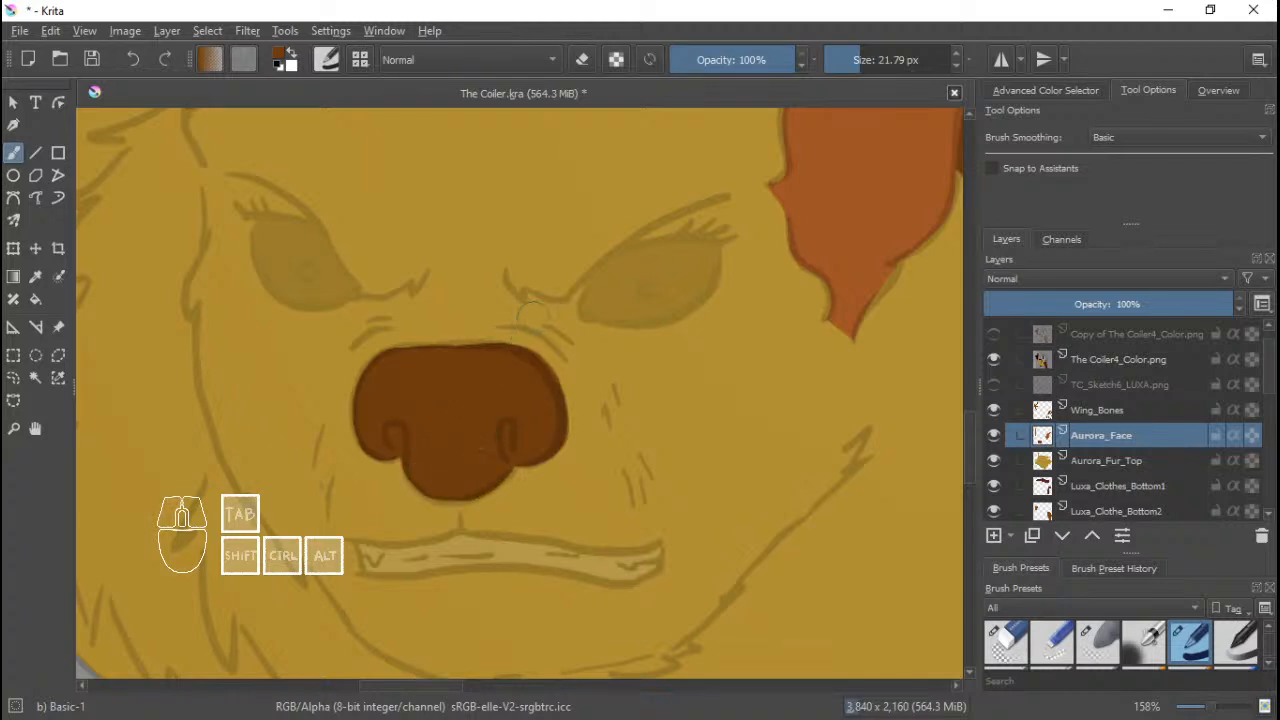
scroll(515, 362, "down", 2)
scroll(515, 362, "down", 1)
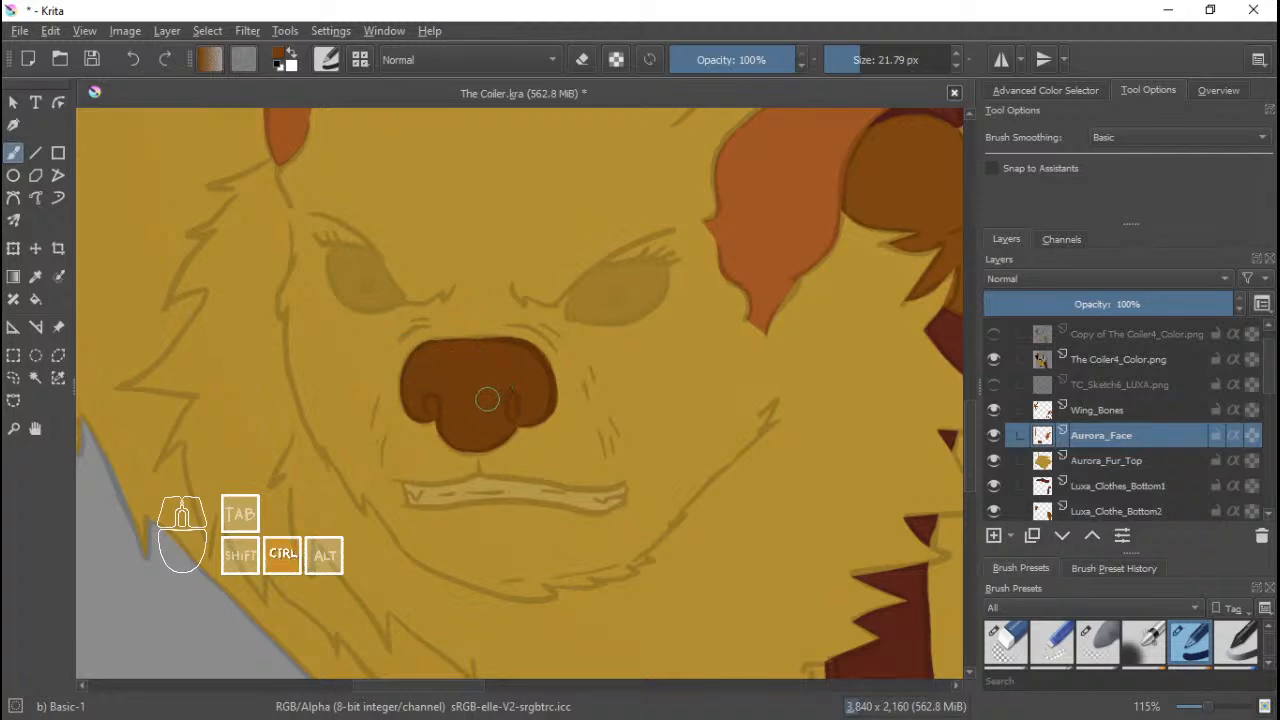
scroll(476, 364, "up", 2)
scroll(476, 364, "up", 1)
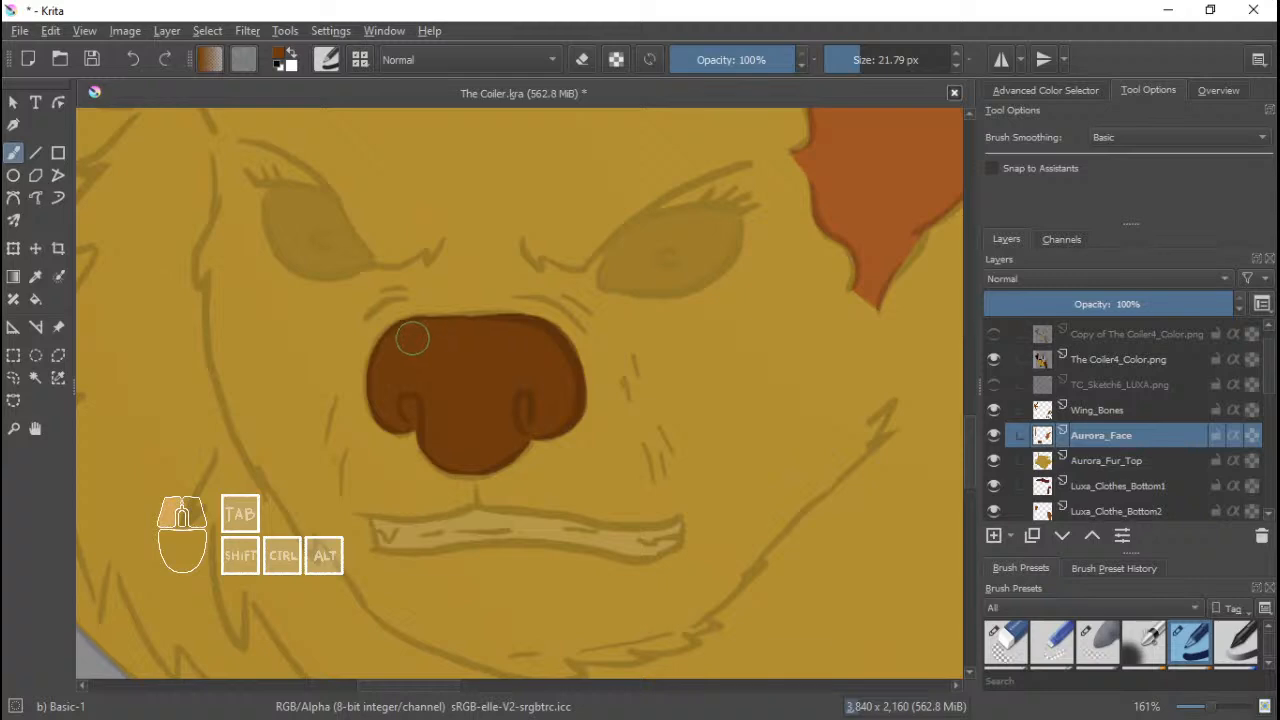
left_click_drag(504, 345, 454, 374)
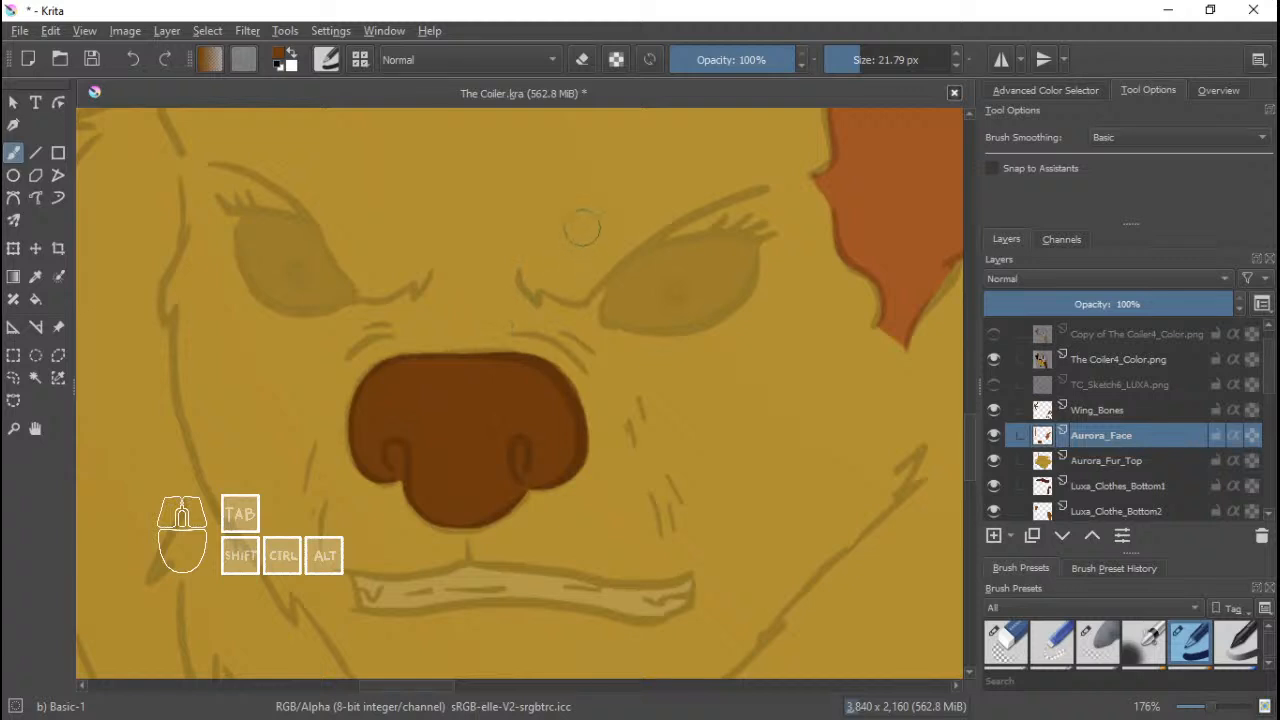
Sample the bat eye's dark brown from the Copy of The Coiler4_Color.png layer, shown only while picking.
left_click_drag(597, 270, 655, 334)
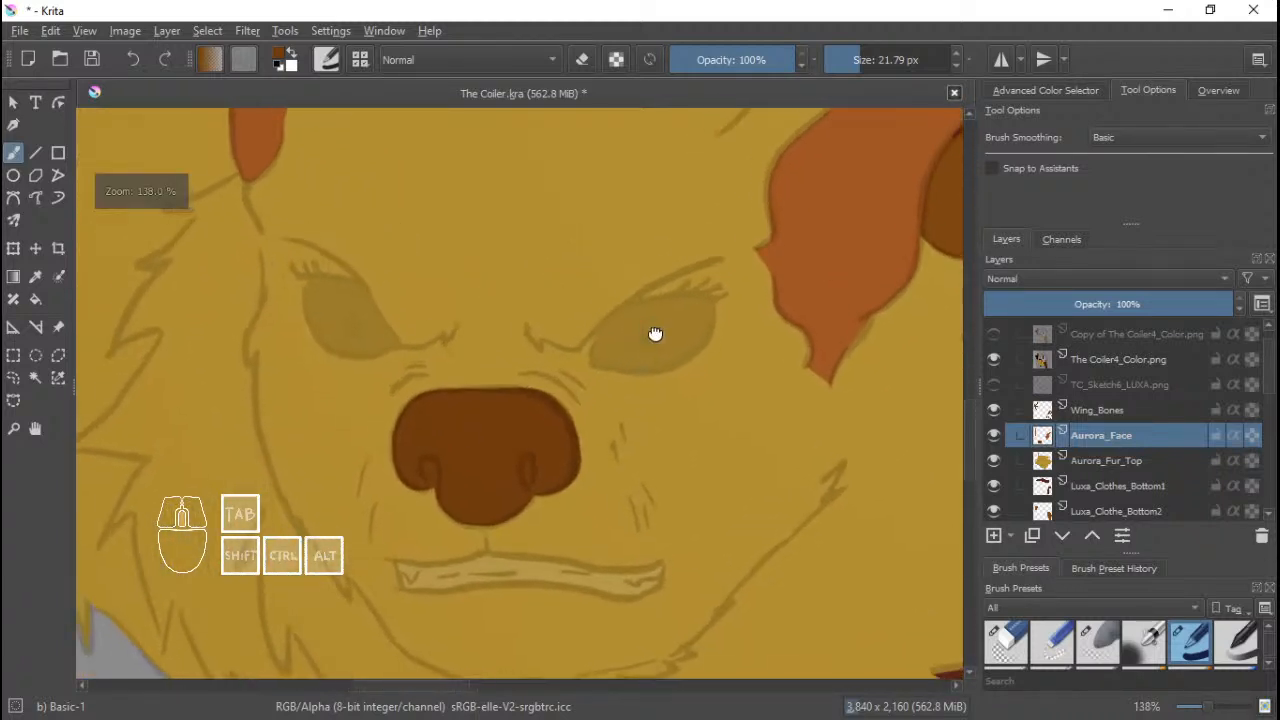
left_click(993, 334)
left_click(657, 328, "ctrl")
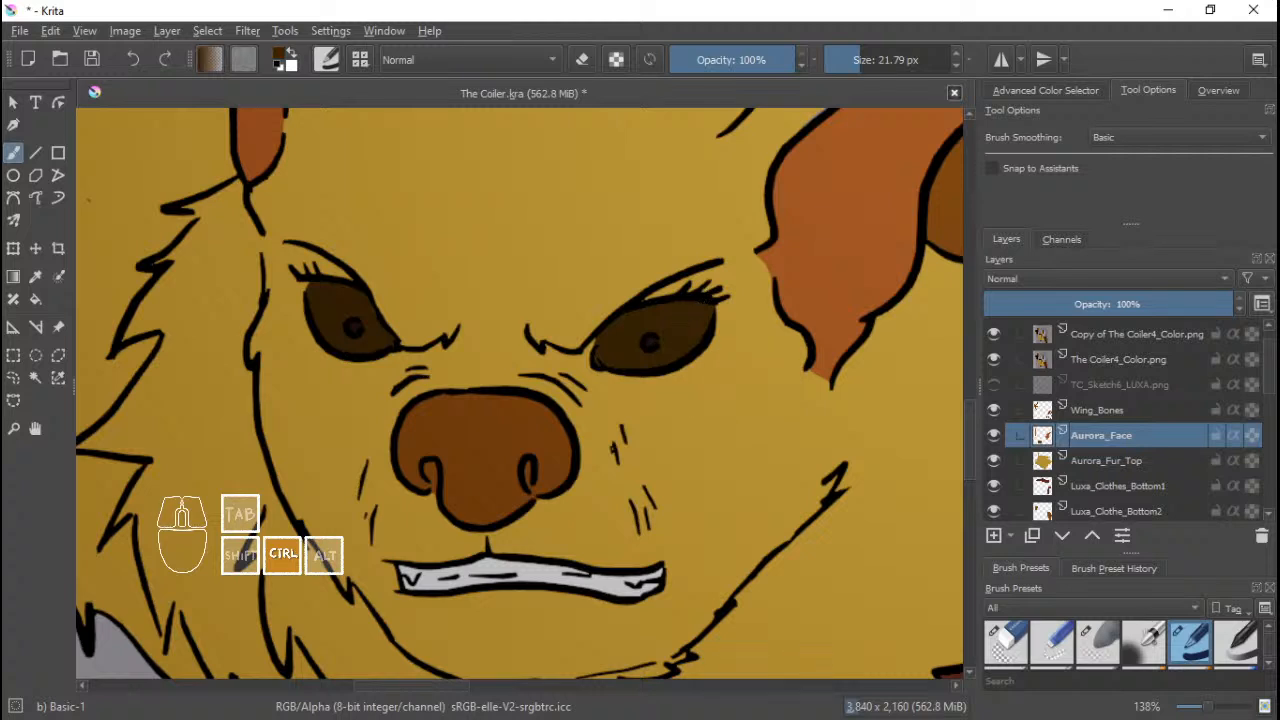
left_click(993, 334)
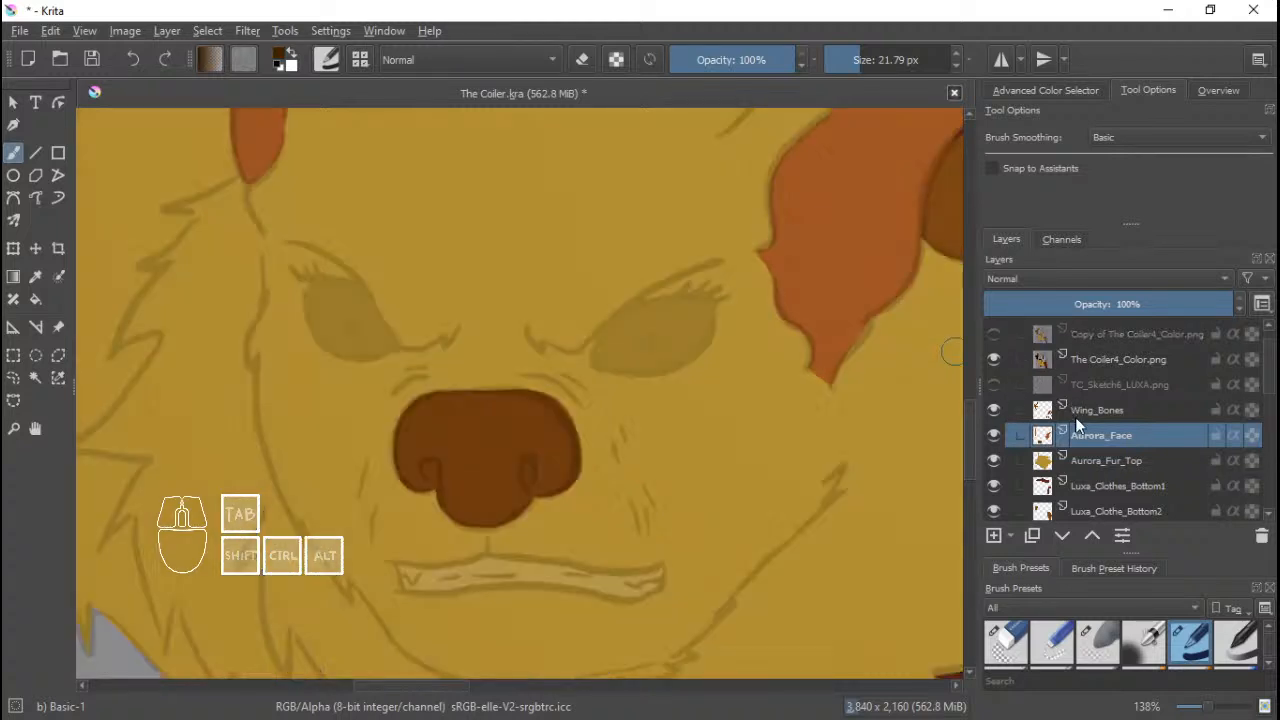
Paint the bat's right eye solid dark brown with the 21.79 px freehand brush.
scroll(645, 341, "up", 1)
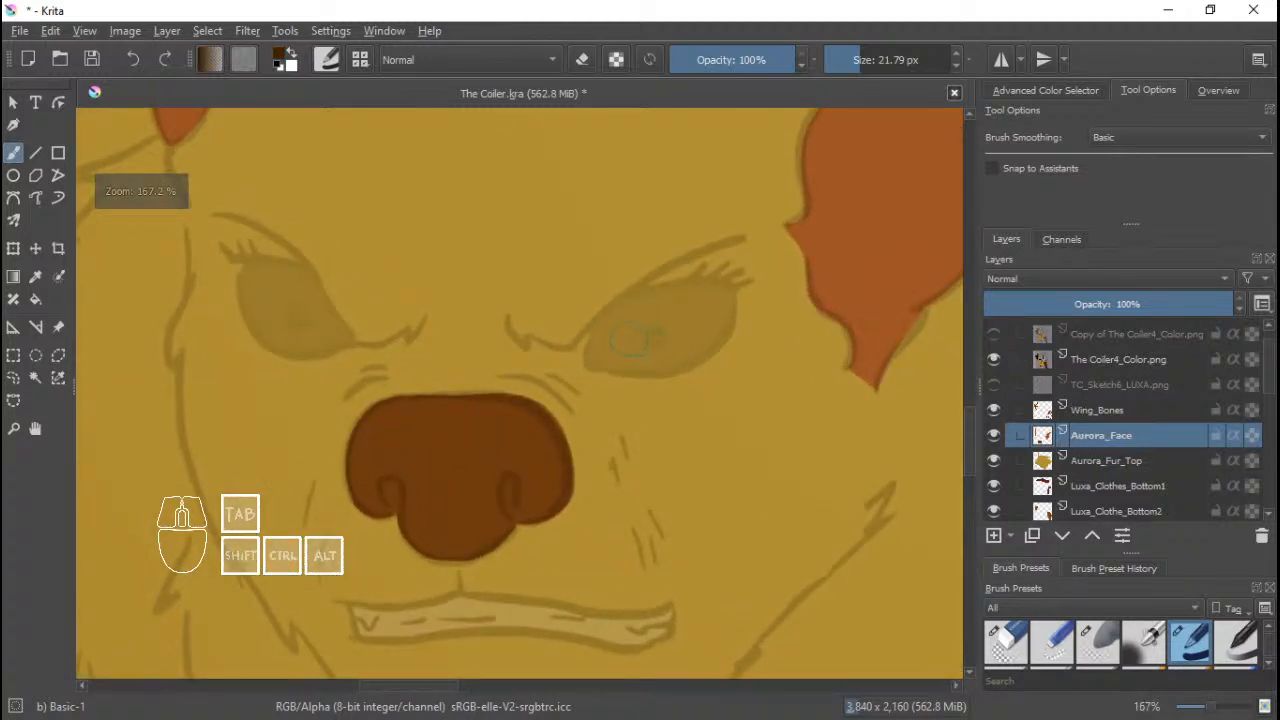
mouse_move(616, 334)
left_mouse_down()
mouse_move(668, 349)
mouse_move(712, 308)
mouse_move(660, 306)
mouse_move(606, 339)
mouse_move(625, 320)
mouse_move(671, 322)
mouse_move(618, 341)
mouse_move(659, 348)
mouse_move(609, 350)
mouse_move(663, 357)
mouse_move(715, 315)
mouse_move(684, 349)
mouse_move(606, 352)
mouse_move(674, 342)
mouse_move(608, 351)
mouse_move(675, 336)
mouse_move(642, 335)
left_mouse_up()
left_click_drag(638, 337, 660, 322)
Paint the bat's left eye solid dark brown, reducing the brush to 19.82 px and 10.59 px for the edges and undoing stray strokes.
left_click_drag(342, 281, 392, 296)
left_click_drag(292, 280, 338, 345)
key("ctrl+z")
mouse_move(311, 298)
left_mouse_down("shift")
mouse_move(322, 334)
mouse_move(362, 334)
left_mouse_up("shift")
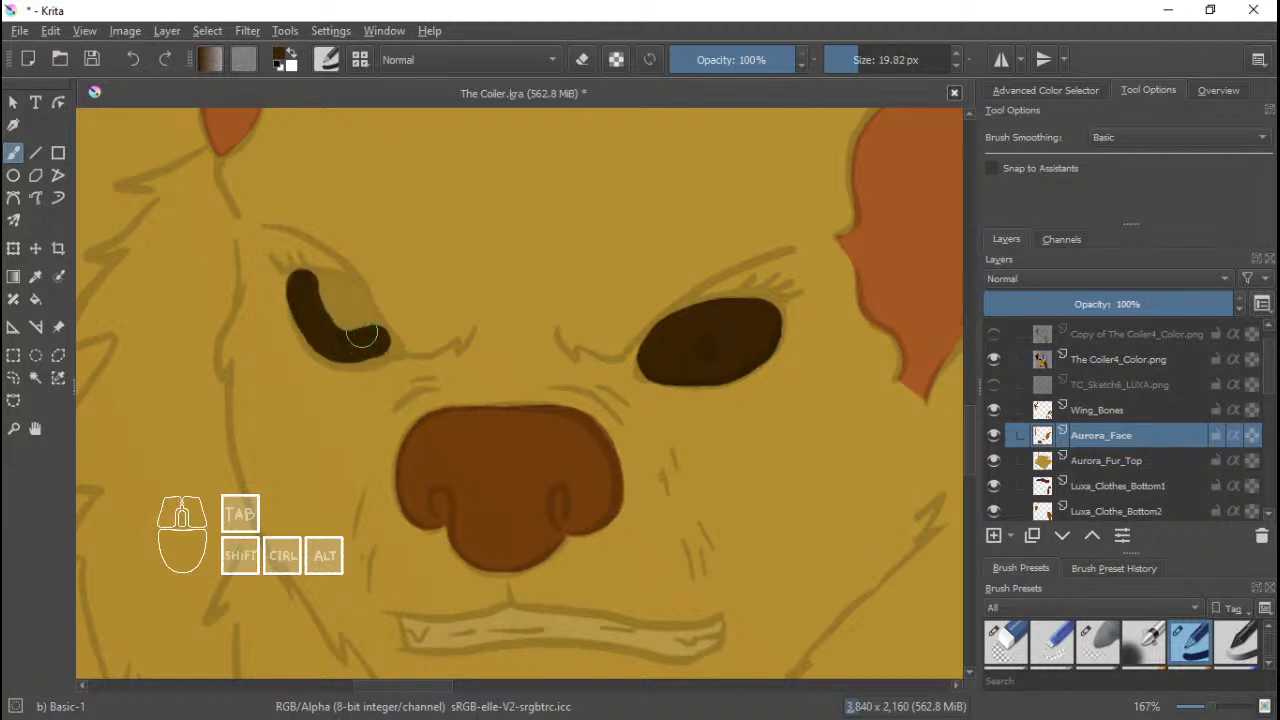
mouse_move(320, 296)
left_mouse_down()
mouse_move(310, 280)
mouse_move(346, 289)
mouse_move(354, 311)
mouse_move(340, 318)
mouse_move(306, 282)
mouse_move(340, 292)
mouse_move(369, 337)
mouse_move(312, 300)
mouse_move(330, 324)
mouse_move(304, 317)
left_mouse_up()
key("ctrl+z")
key("ctrl+z")
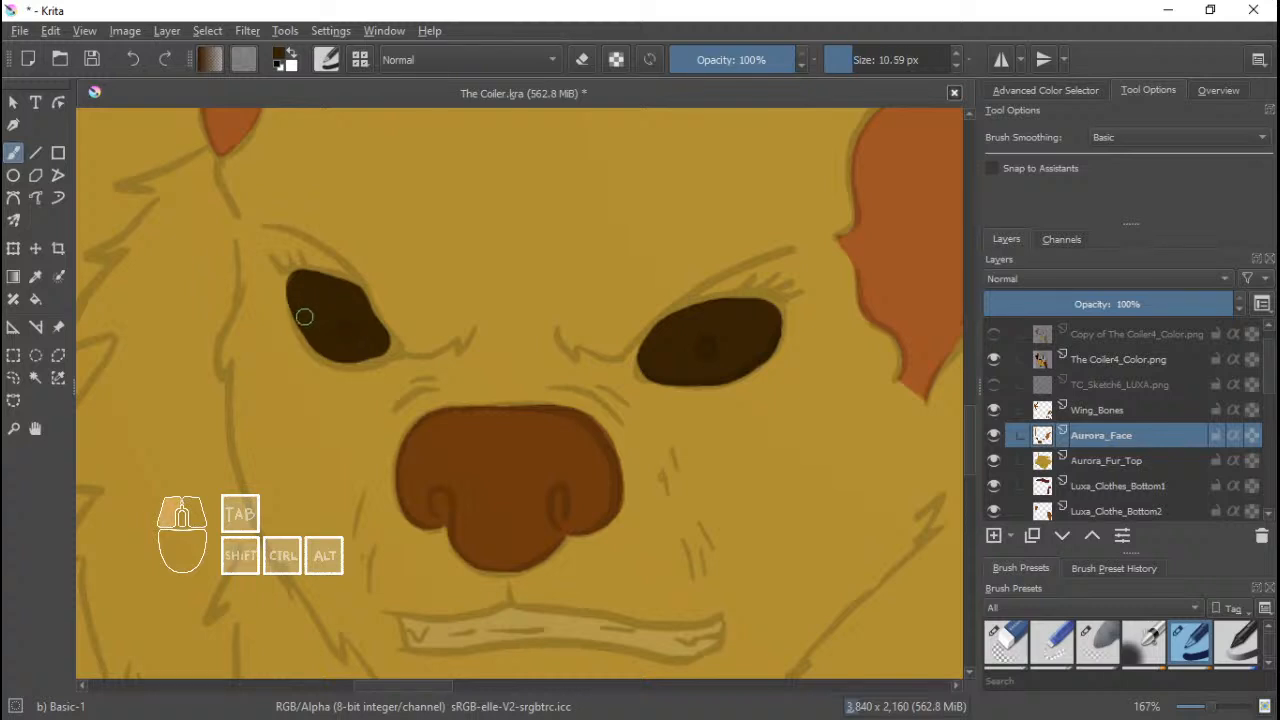
left_click_drag(362, 354, 374, 349)
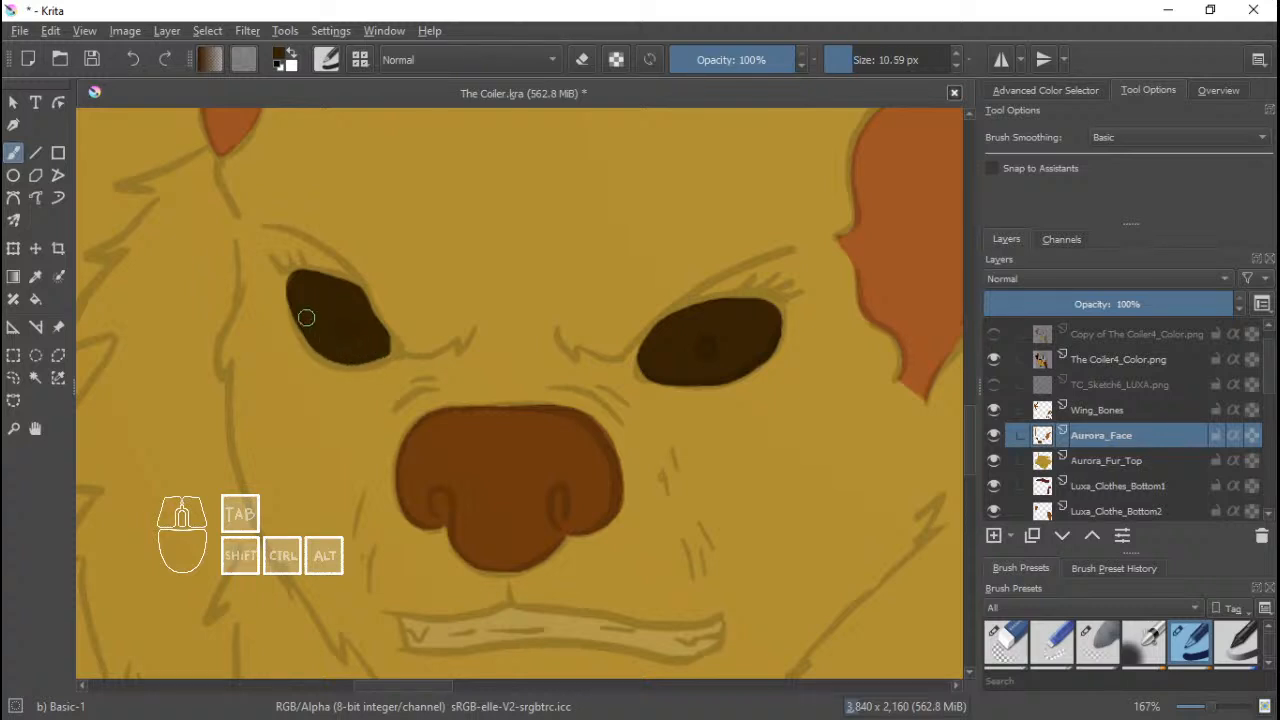
left_click_drag(306, 317, 374, 344)
Sample the bat teeth's light grey from the Copy of The Coiler4_Color.png layer, shown only while picking.
left_click_drag(676, 273, 652, 328)
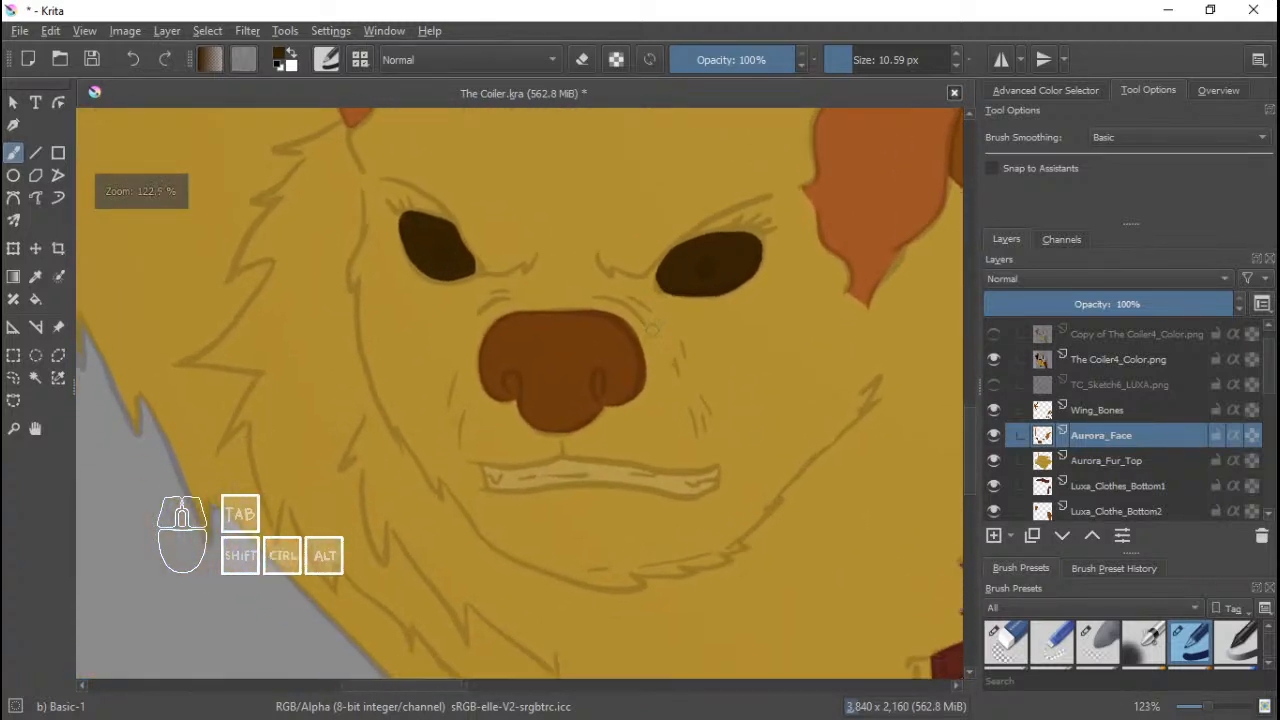
left_click(993, 336)
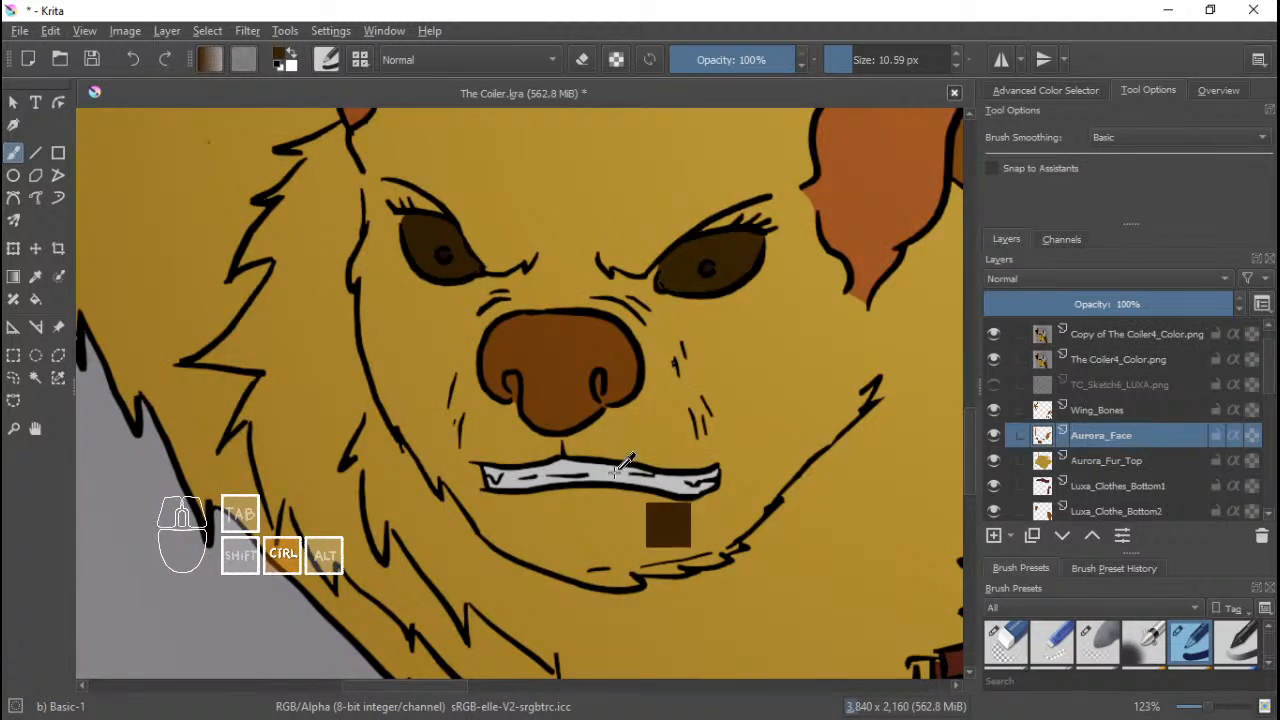
left_click(620, 466, "ctrl")
left_click(993, 336)
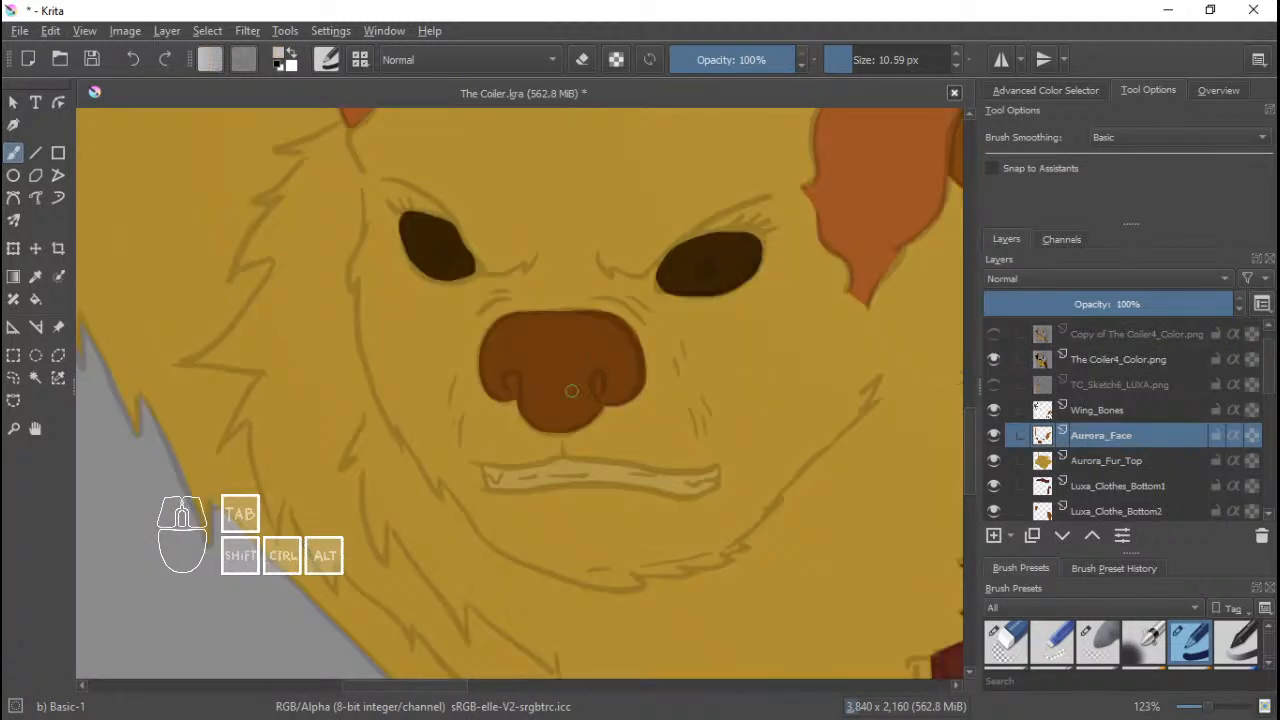
Fill the bat's bared teeth with a closed light grey Bezier shape traced around the mouth outline.
scroll(571, 391, "up", 3)
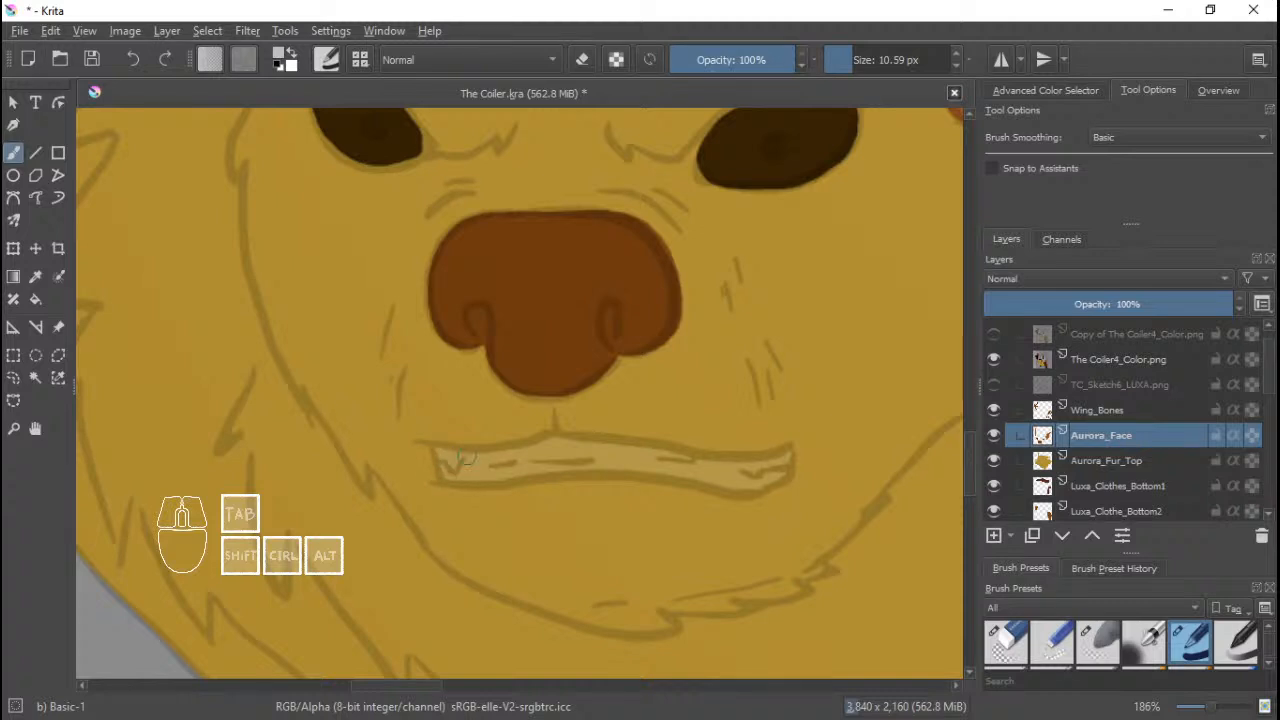
left_click(13, 198)
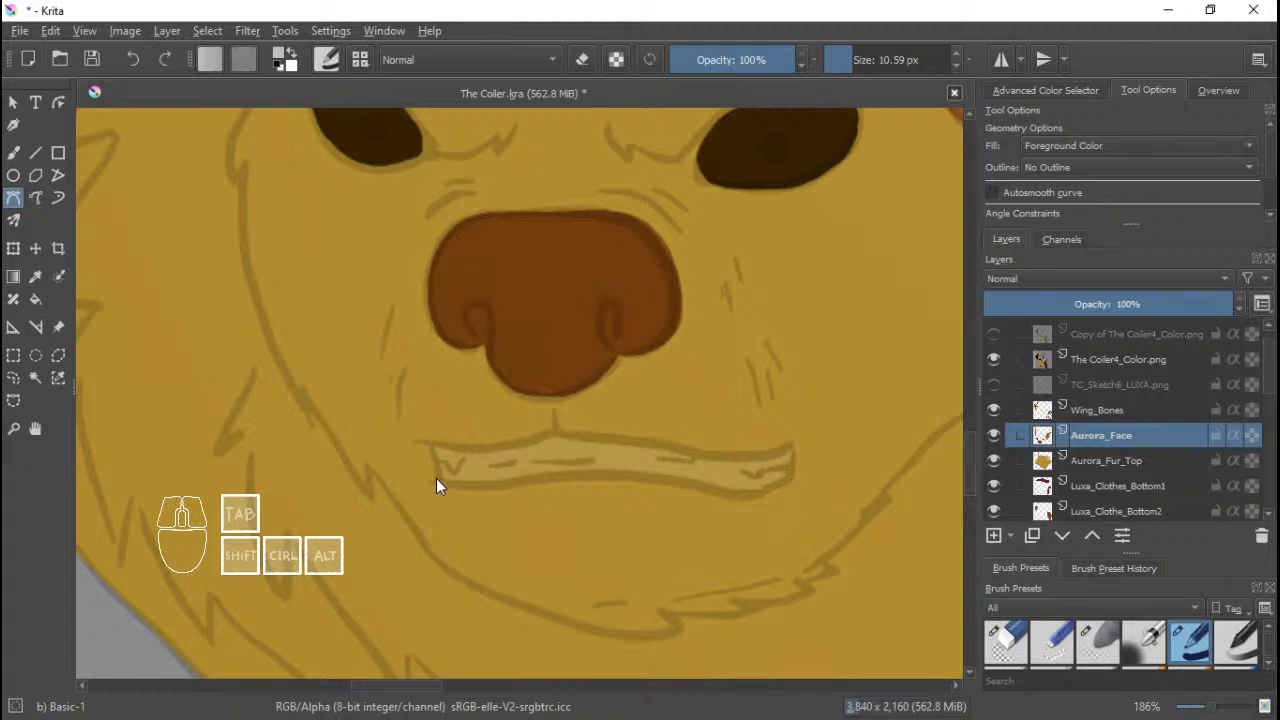
left_click(430, 446)
left_click_drag(556, 477, 605, 469)
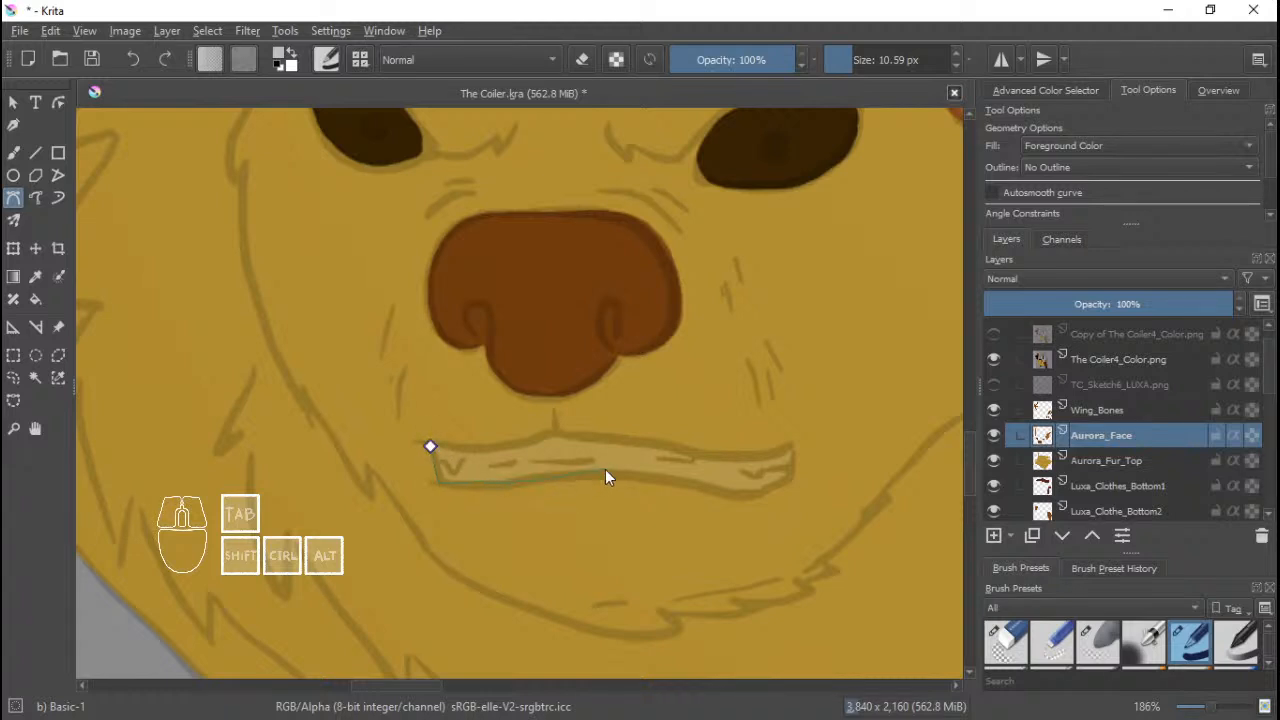
left_click(687, 485)
left_click_drag(754, 494, 776, 492)
left_click(790, 480)
left_click(794, 462)
left_click(791, 443)
left_click_drag(707, 455, 668, 451)
left_click_drag(587, 438, 556, 434)
left_click_drag(474, 449, 430, 447)
left_click(429, 448)
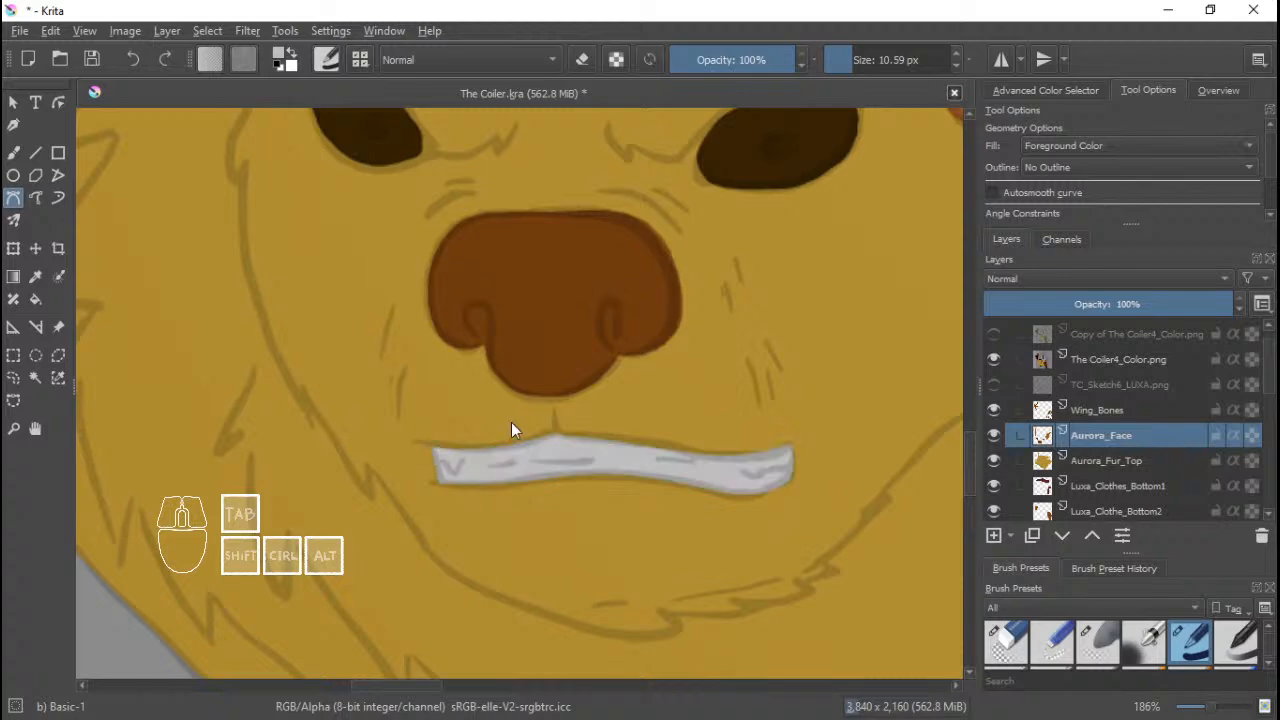
Check the bat's coloured face within the whole figure, and inspect the rider's head and raised arms.
scroll(511, 422, "down", 8)
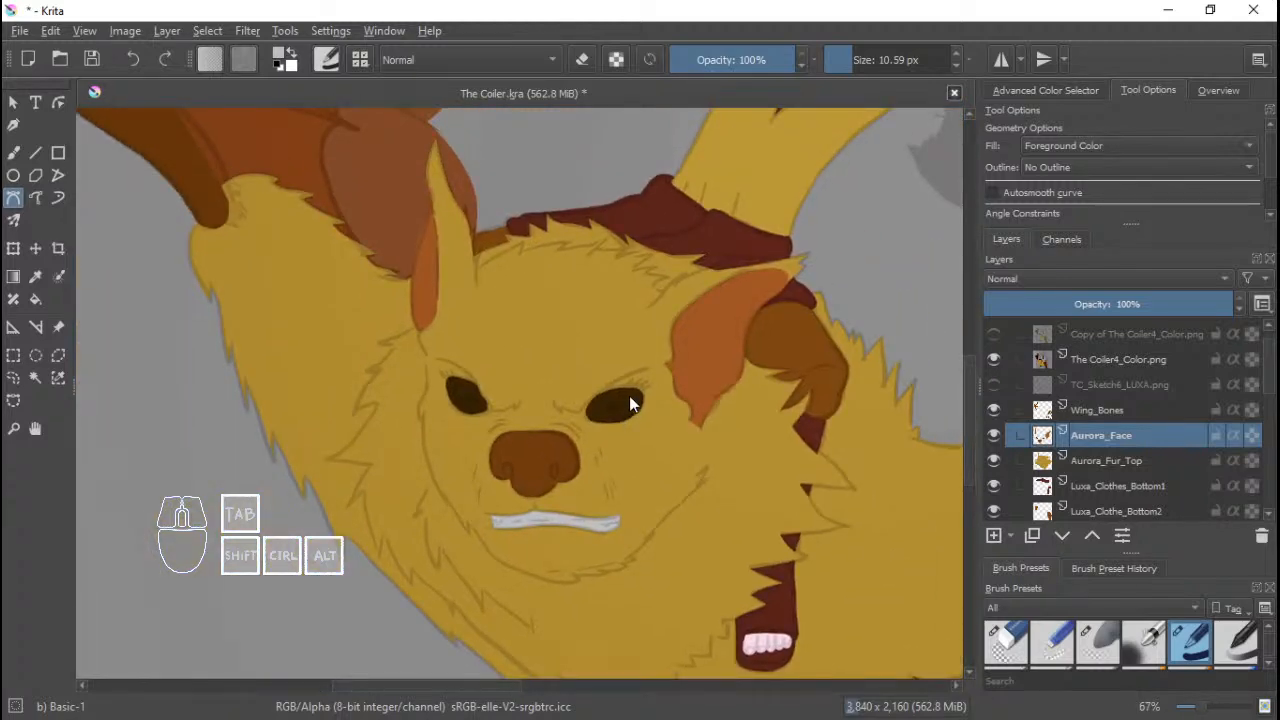
scroll(722, 418, "down", 4)
left_click_drag(758, 338, 702, 403)
scroll(740, 338, "up", 4)
scroll(702, 403, "down", 4)
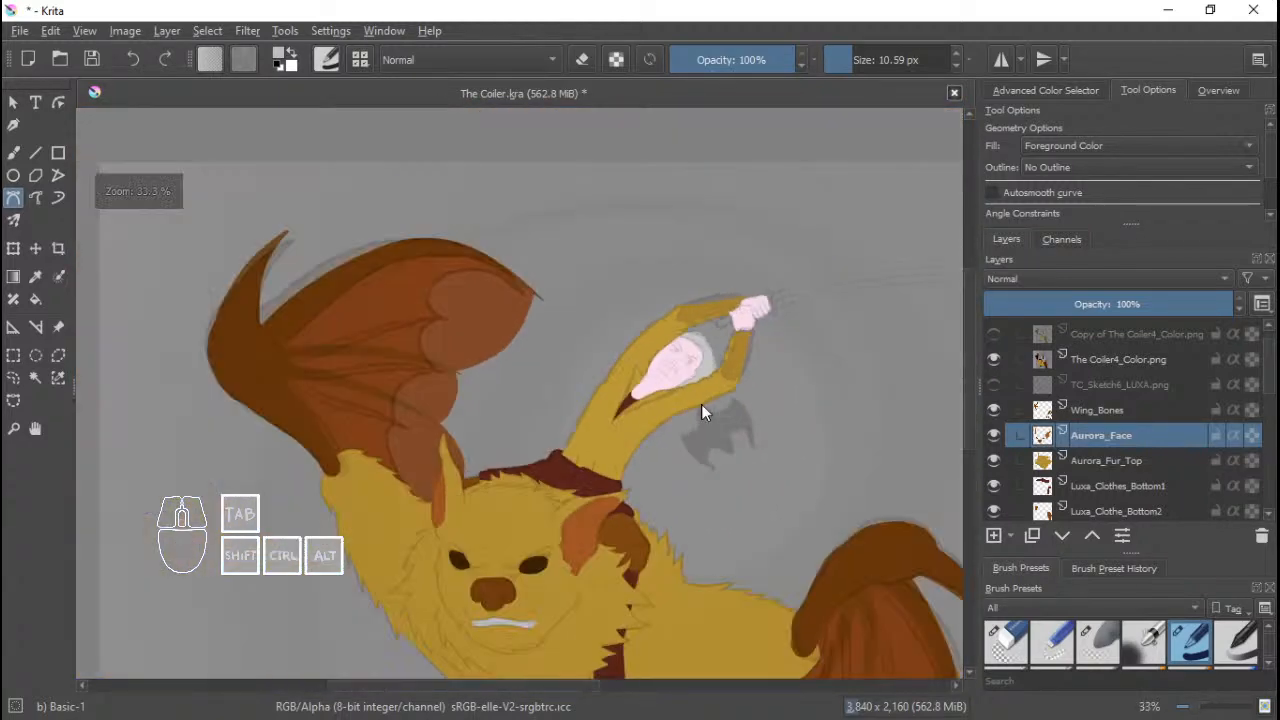
scroll(701, 404, "up", 4)
scroll(706, 425, "up", 2)
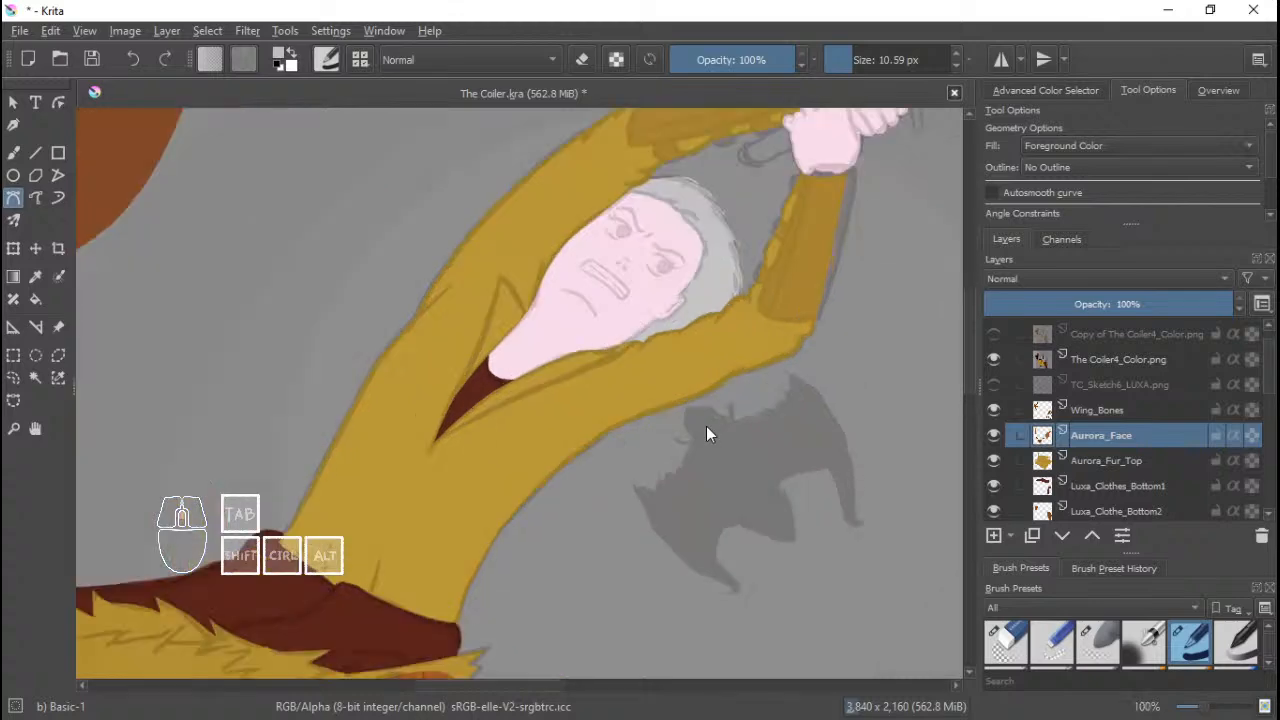
Inspect the bat's filled eyes, nose and teeth up close and within the whole figure.
scroll(689, 421, "down", 3)
scroll(689, 422, "up", 1)
scroll(683, 443, "down", 4)
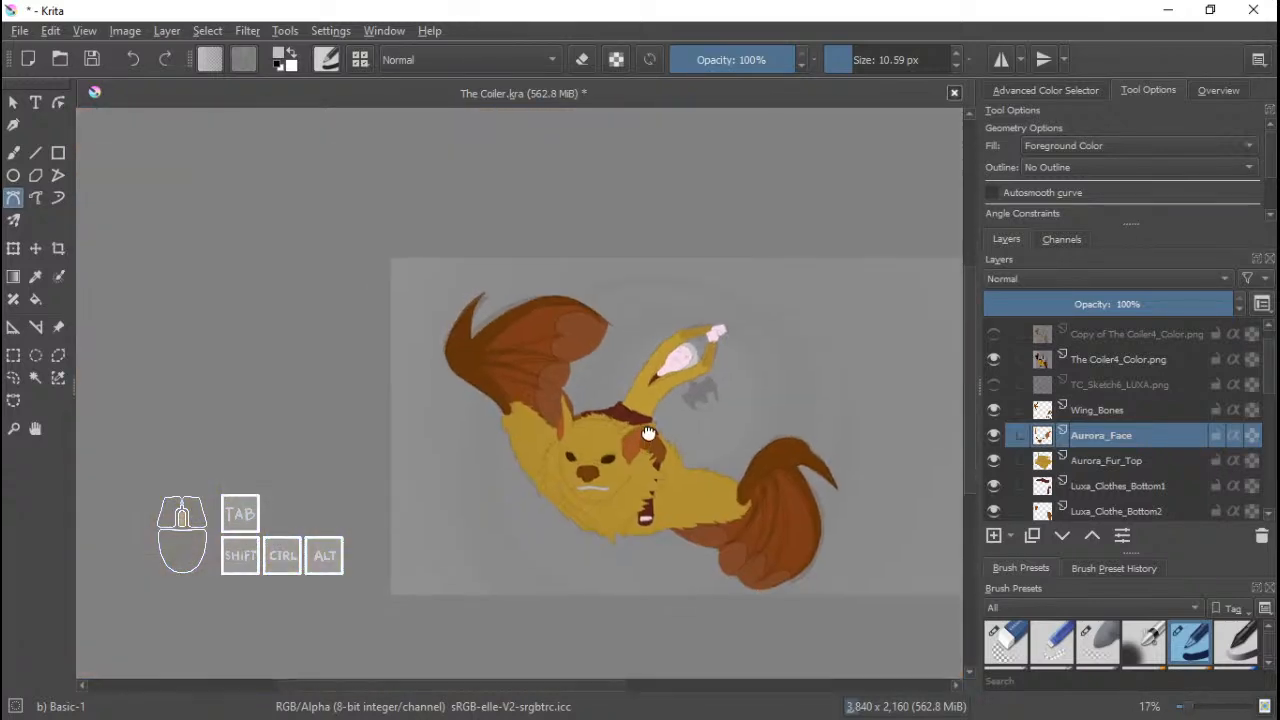
scroll(650, 435, "up", 4)
scroll(605, 469, "up", 1)
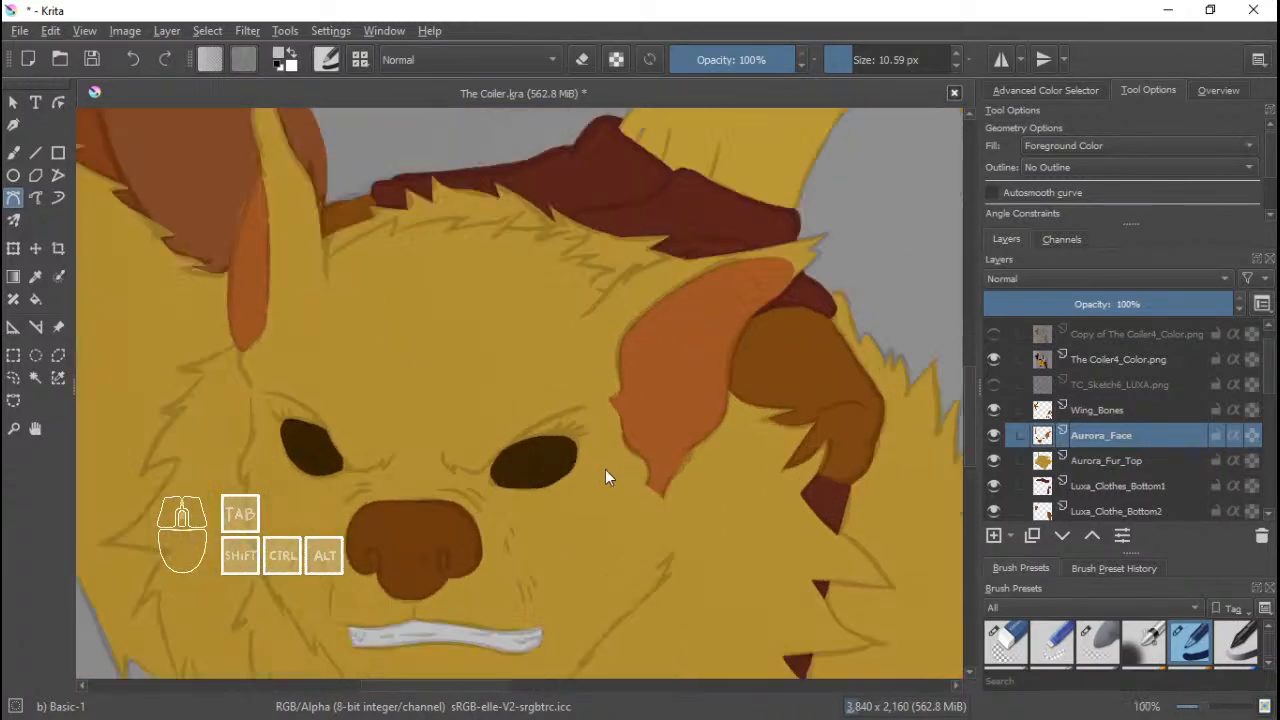
scroll(605, 469, "down", 2)
scroll(605, 469, "up", 2)
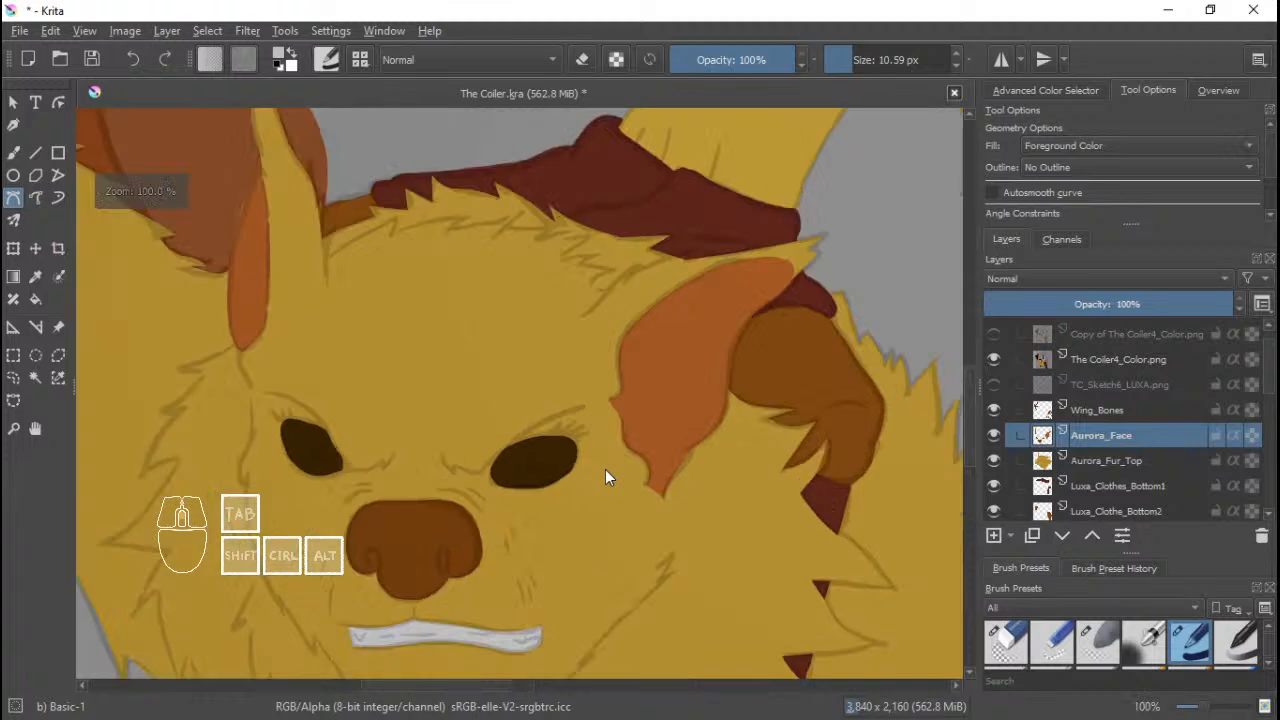
scroll(604, 468, "down", 2)
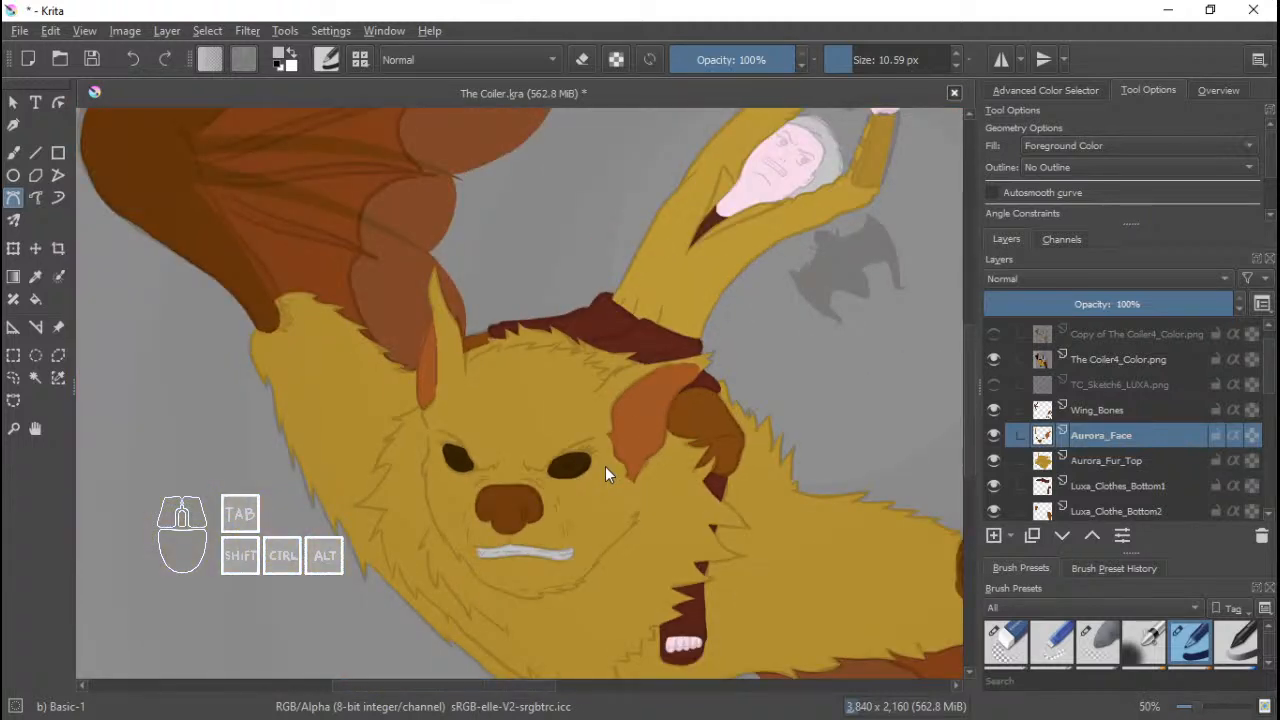
scroll(605, 466, "down", 1)
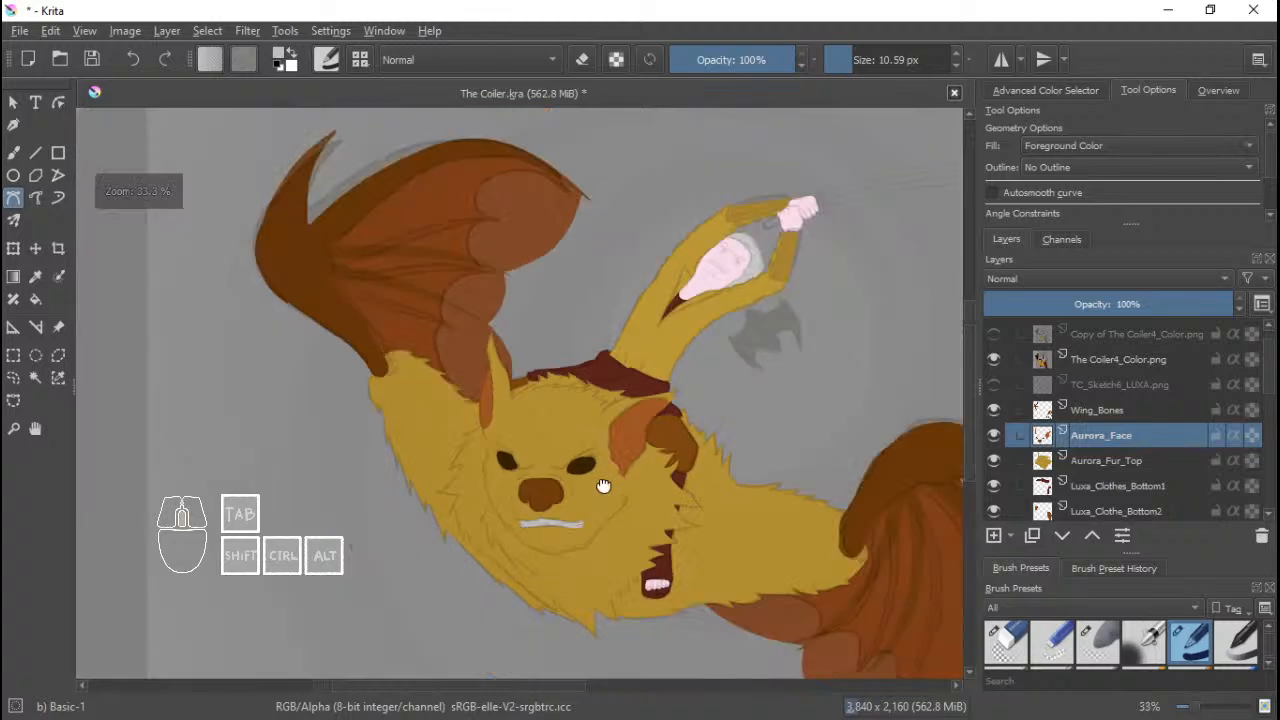
scroll(594, 447, "up", 2)
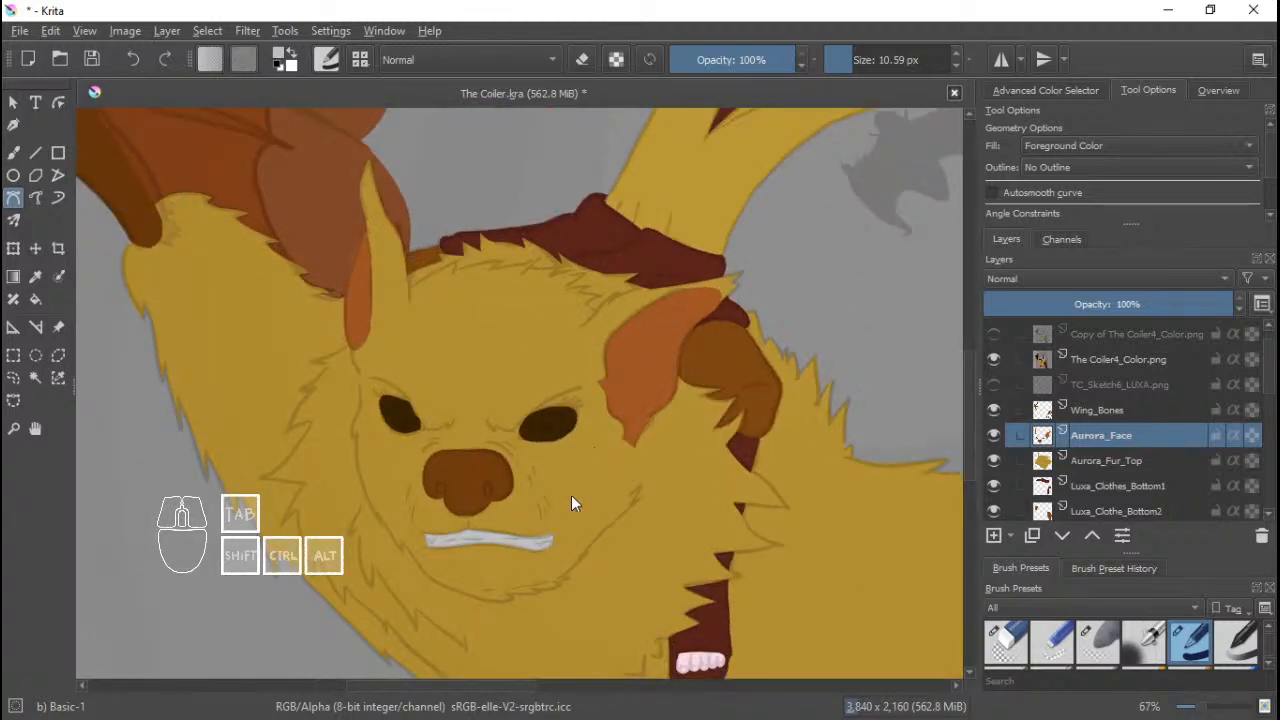
scroll(565, 496, "up", 1)
left_click_drag(505, 486, 549, 482)
scroll(565, 467, "down", 1)
scroll(565, 467, "up", 1)
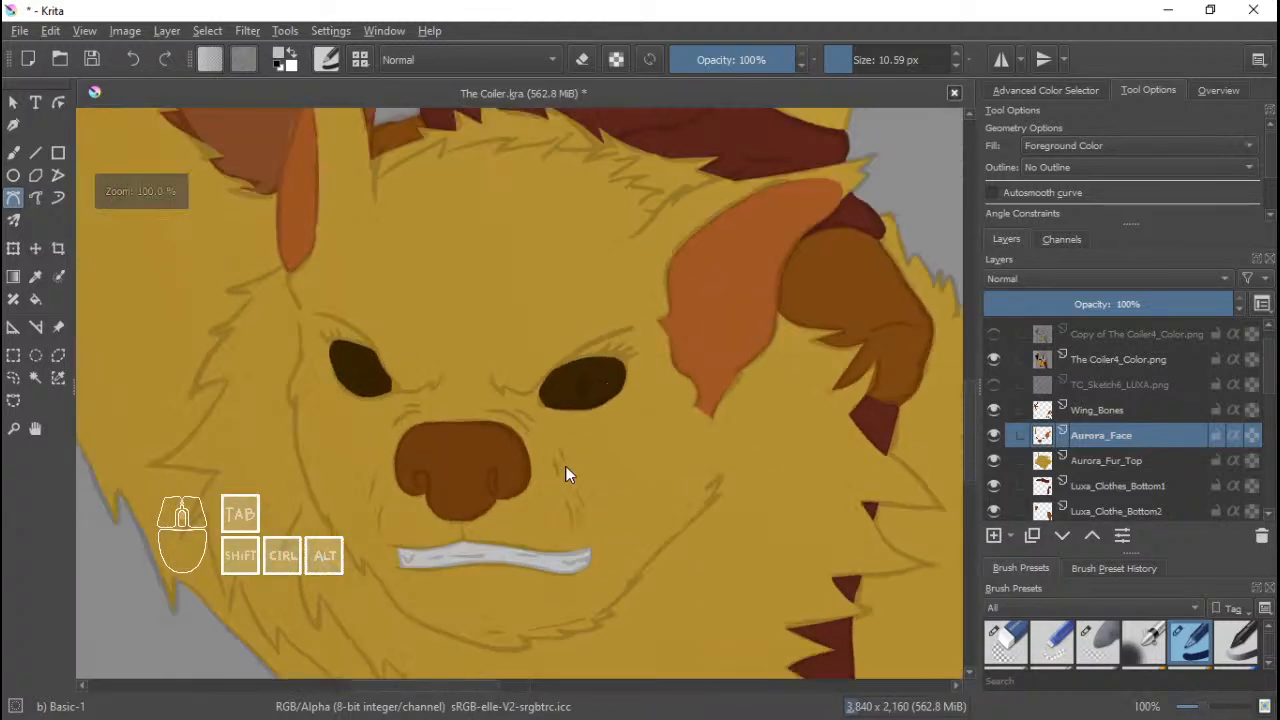
left_click_drag(582, 422, 608, 460)
scroll(628, 467, "down", 2)
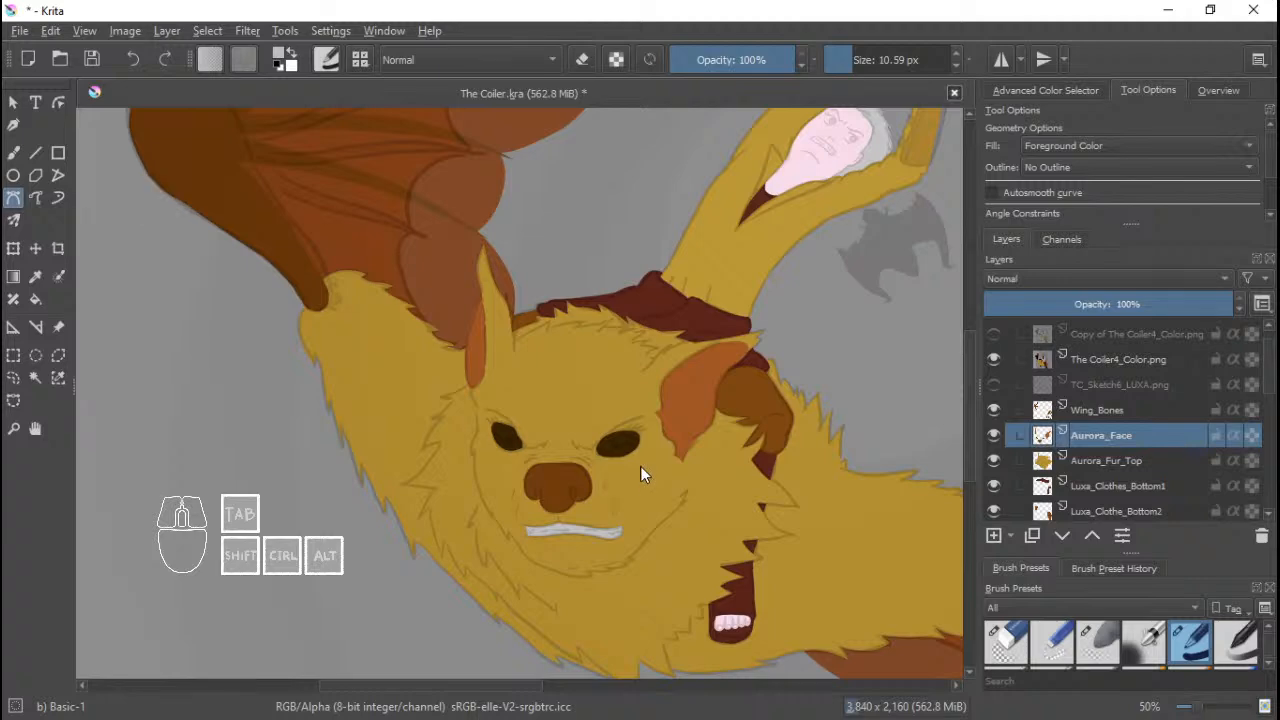
scroll(641, 465, "up", 1)
scroll(641, 465, "down", 4)
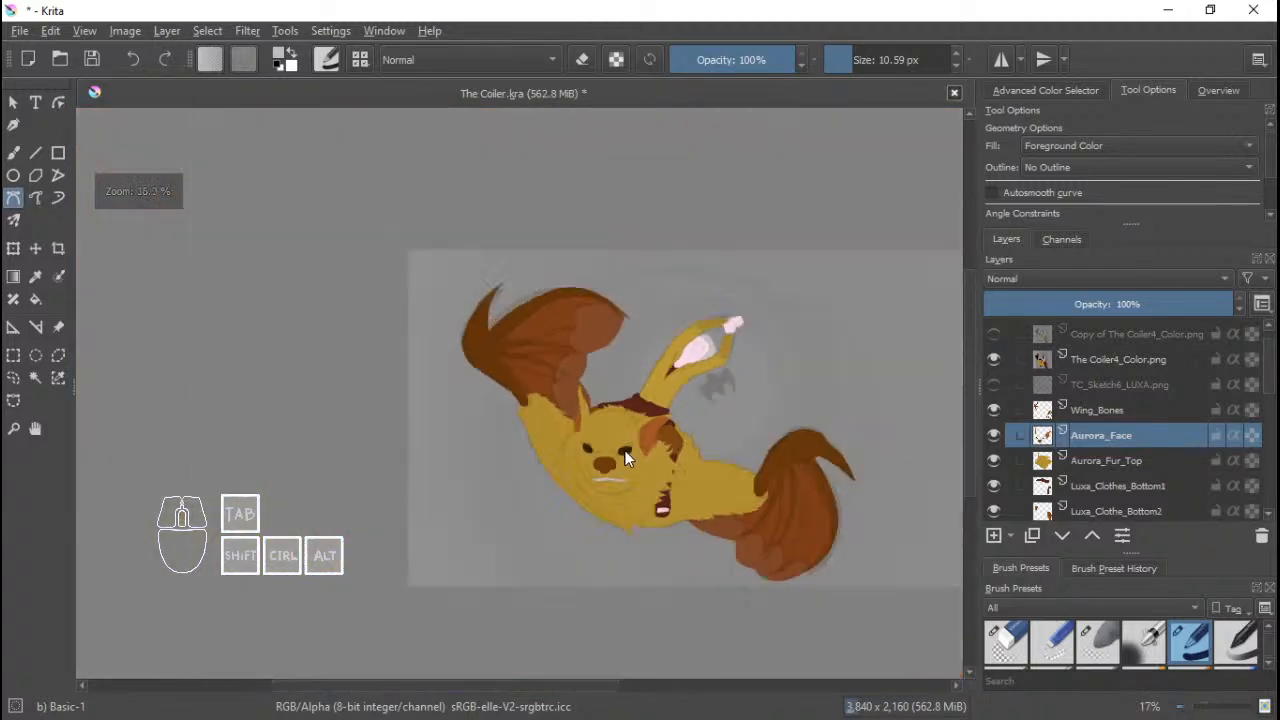
scroll(657, 408, "up", 1)
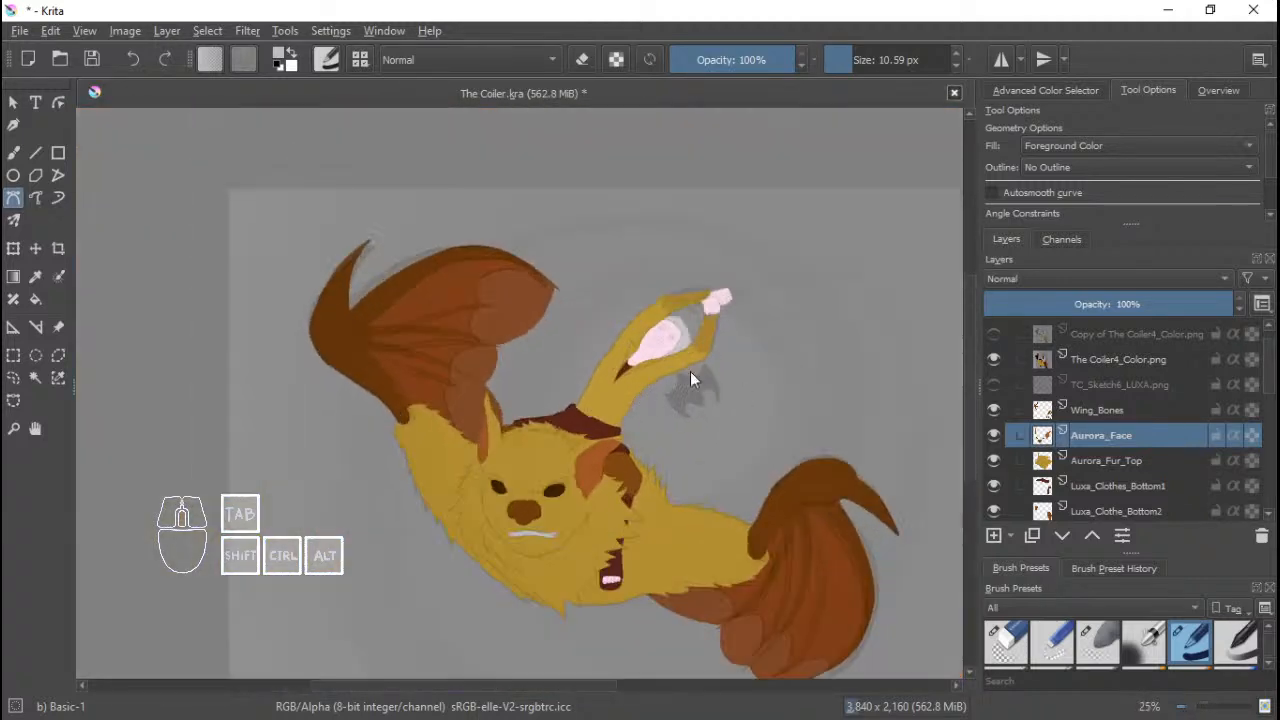
Hide the The Coiler4_Color.png layer to check the flat colours without the line art, and show it again.
left_click(995, 360)
scroll(647, 437, "up", 2)
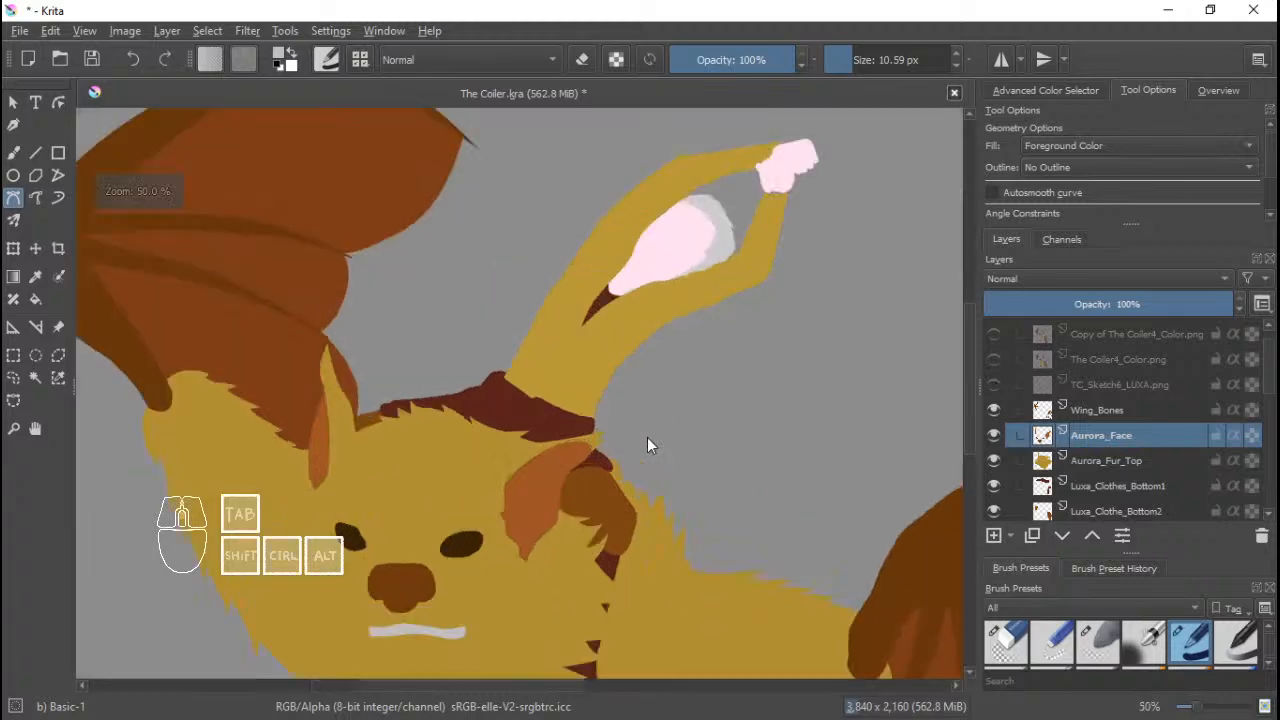
scroll(630, 437, "down", 1)
left_click(993, 360)
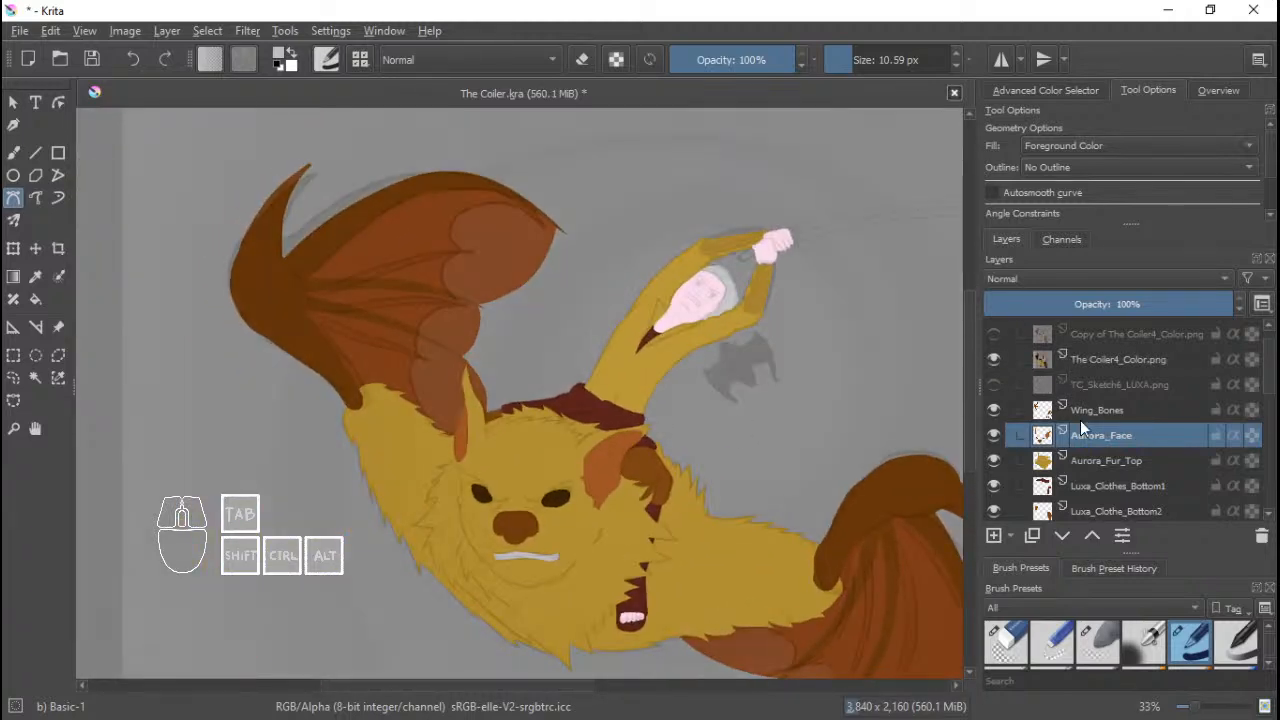
Examine the bat's ears, face and the rider's clothing beside them against the line art.
scroll(665, 375, "up", 3)
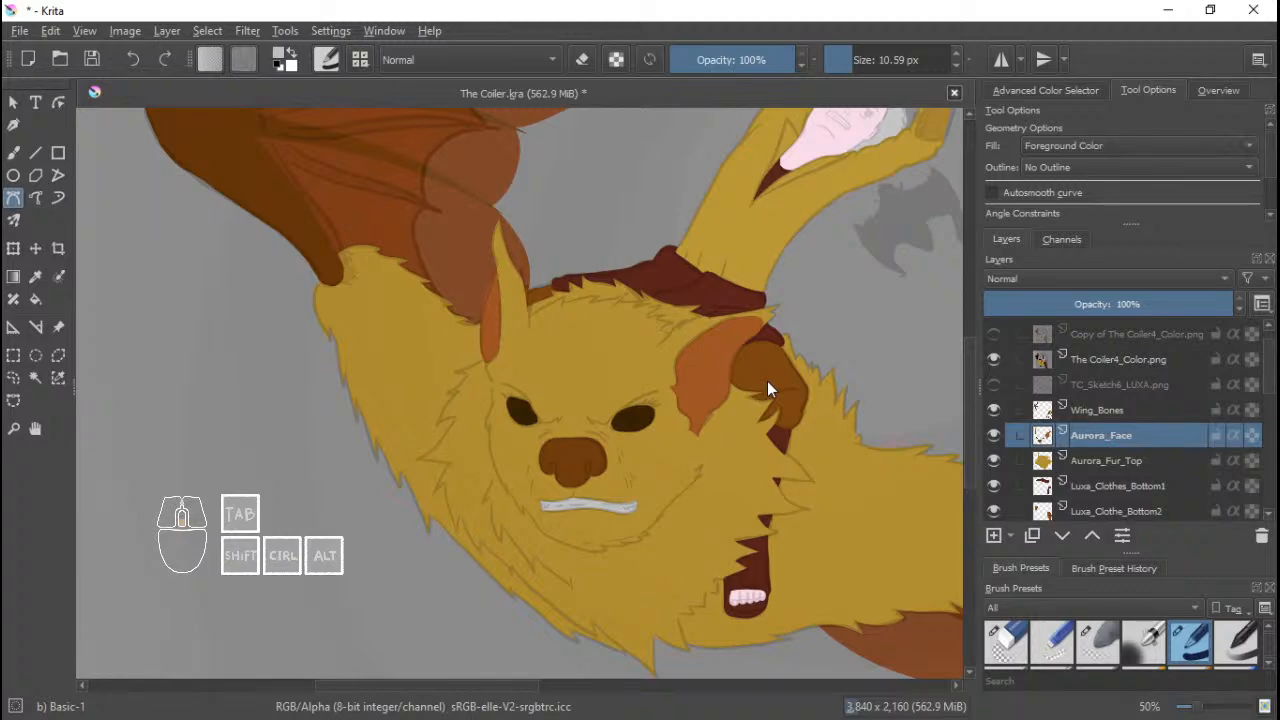
scroll(767, 381, "down", 2)
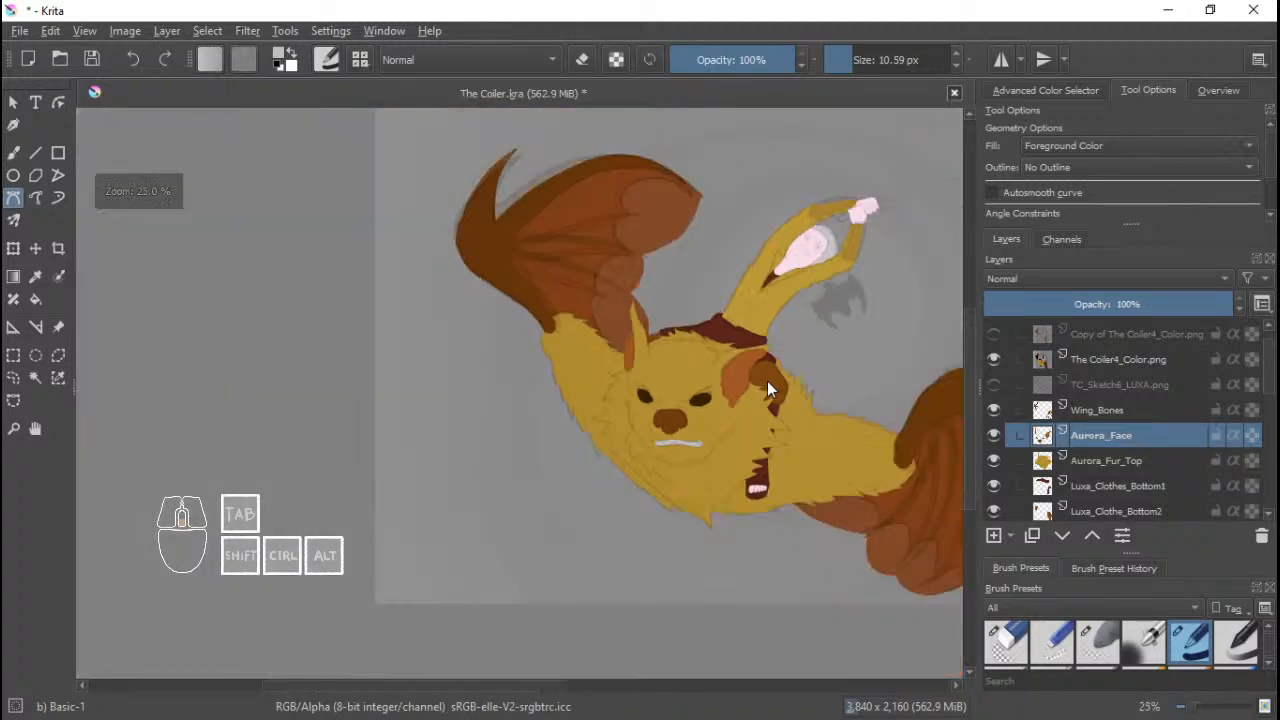
scroll(767, 381, "up", 3)
scroll(767, 381, "up", 1)
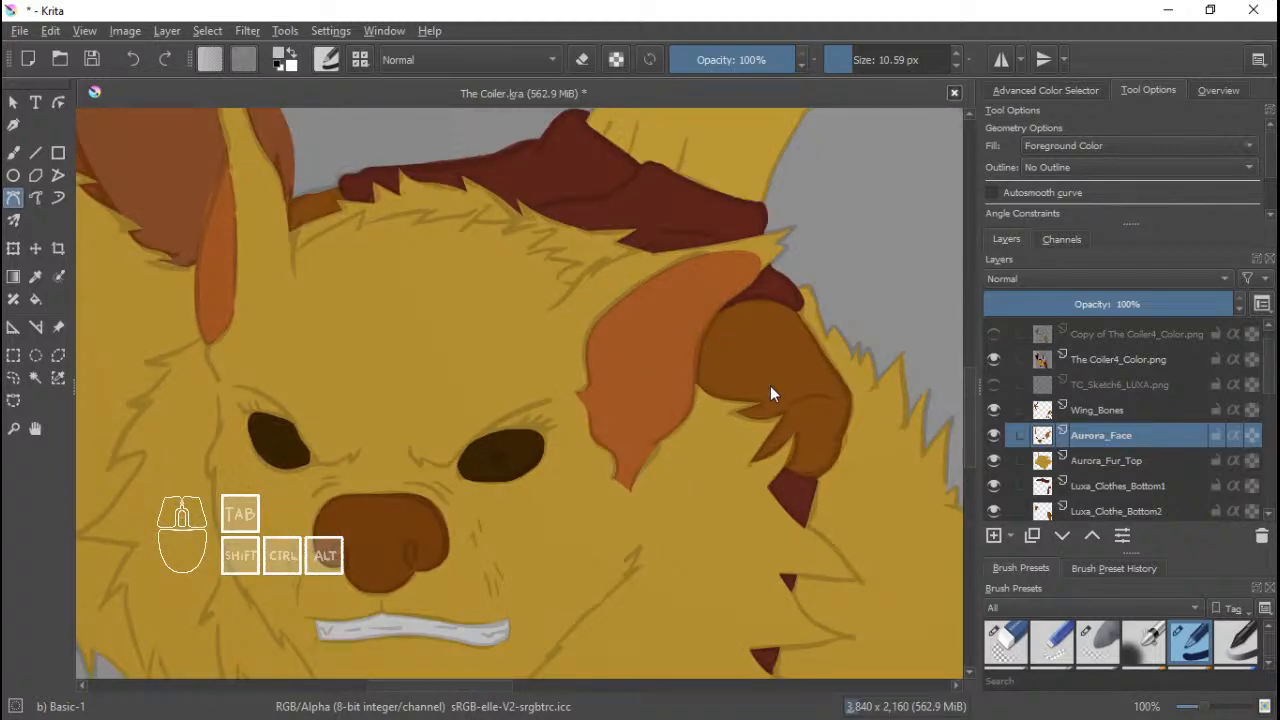
scroll(770, 385, "down", 3)
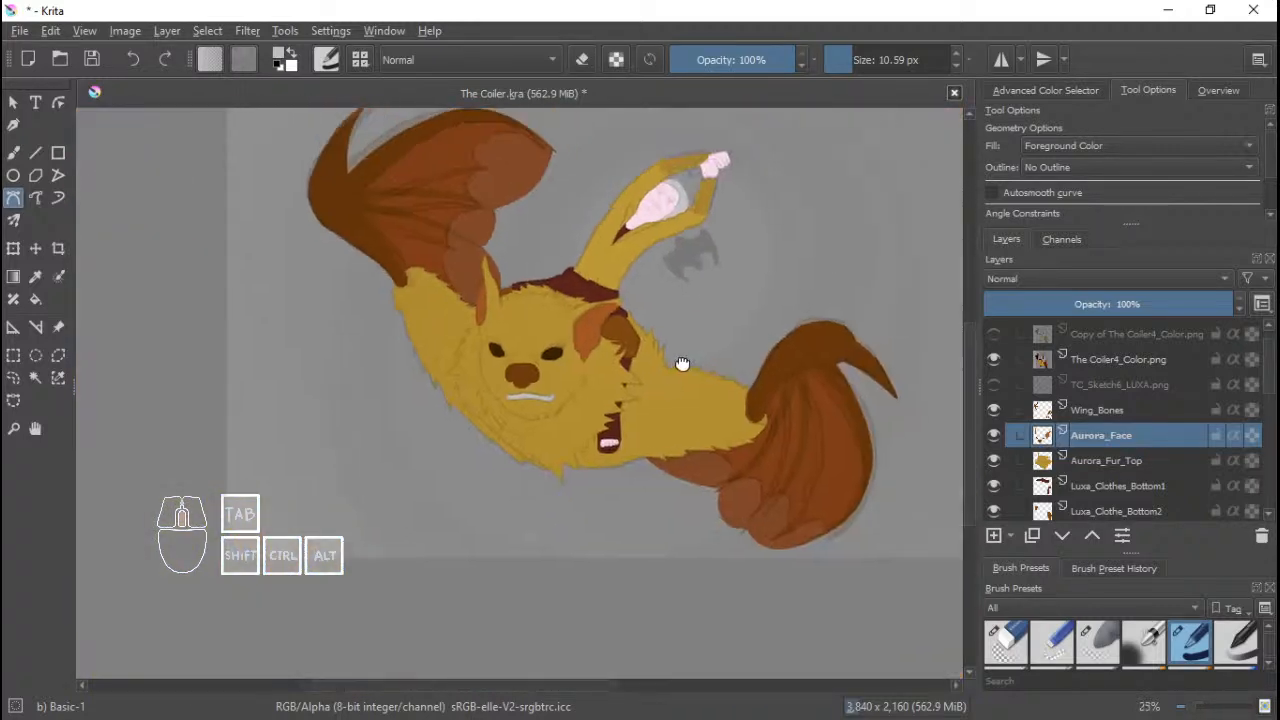
scroll(664, 336, "up", 3)
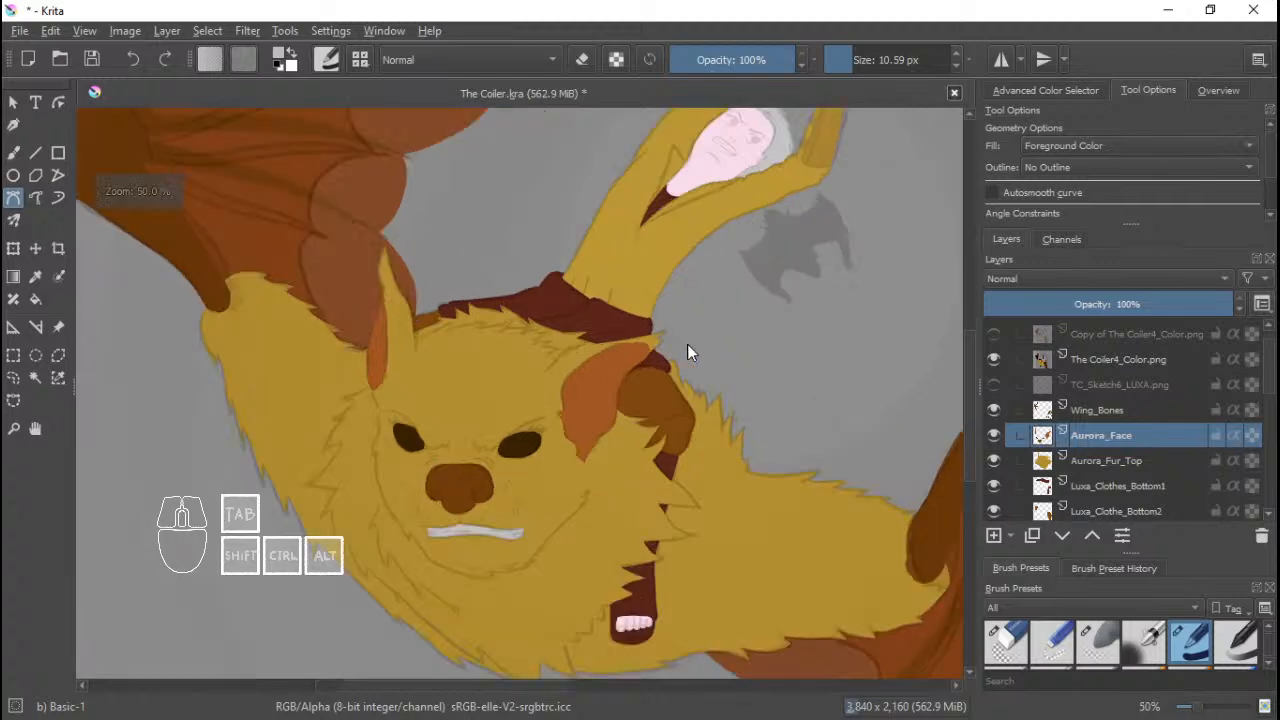
scroll(687, 344, "down", 2)
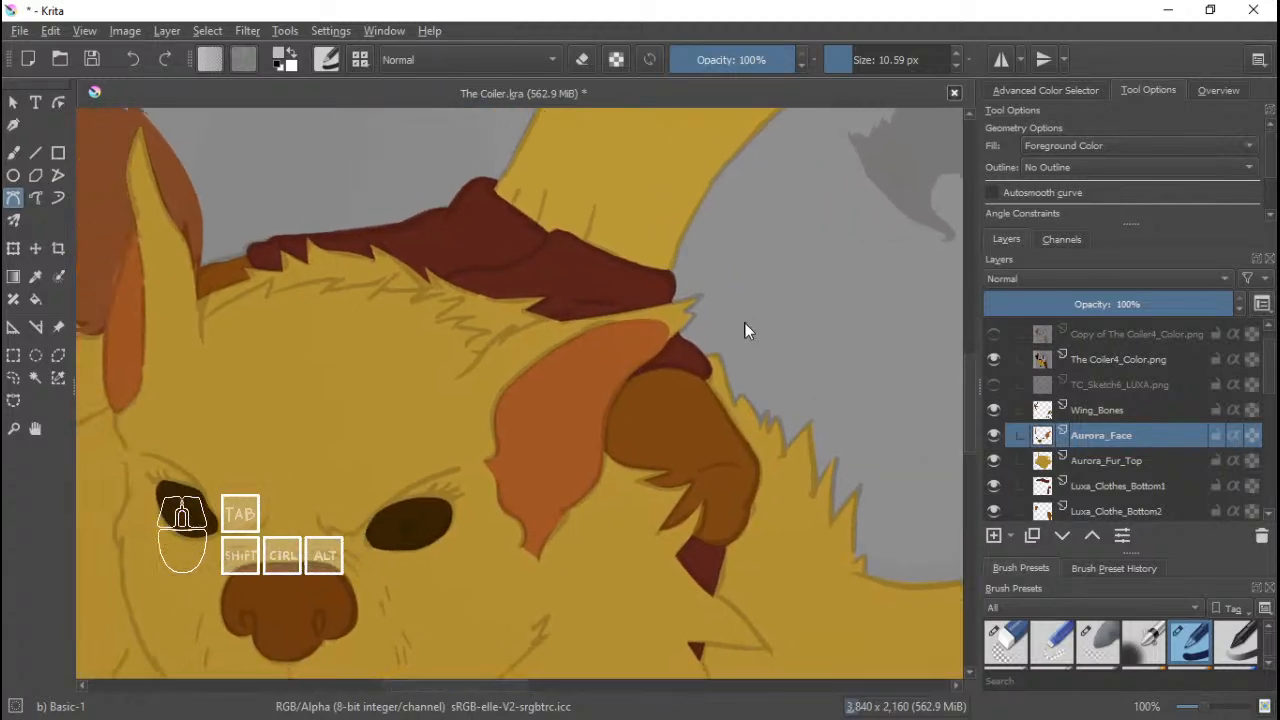
left_click_drag(644, 353, 722, 330)
scroll(722, 330, "up", 1)
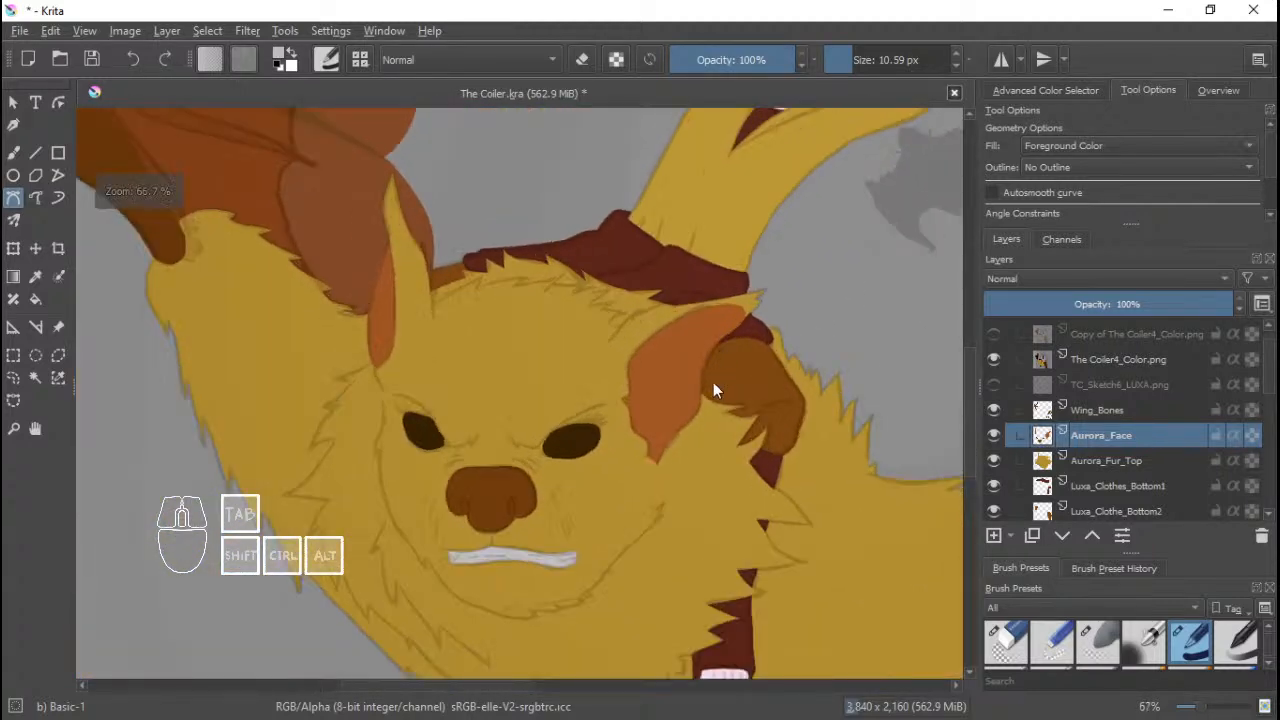
left_click_drag(706, 408, 708, 366)
scroll(708, 365, "down", 4)
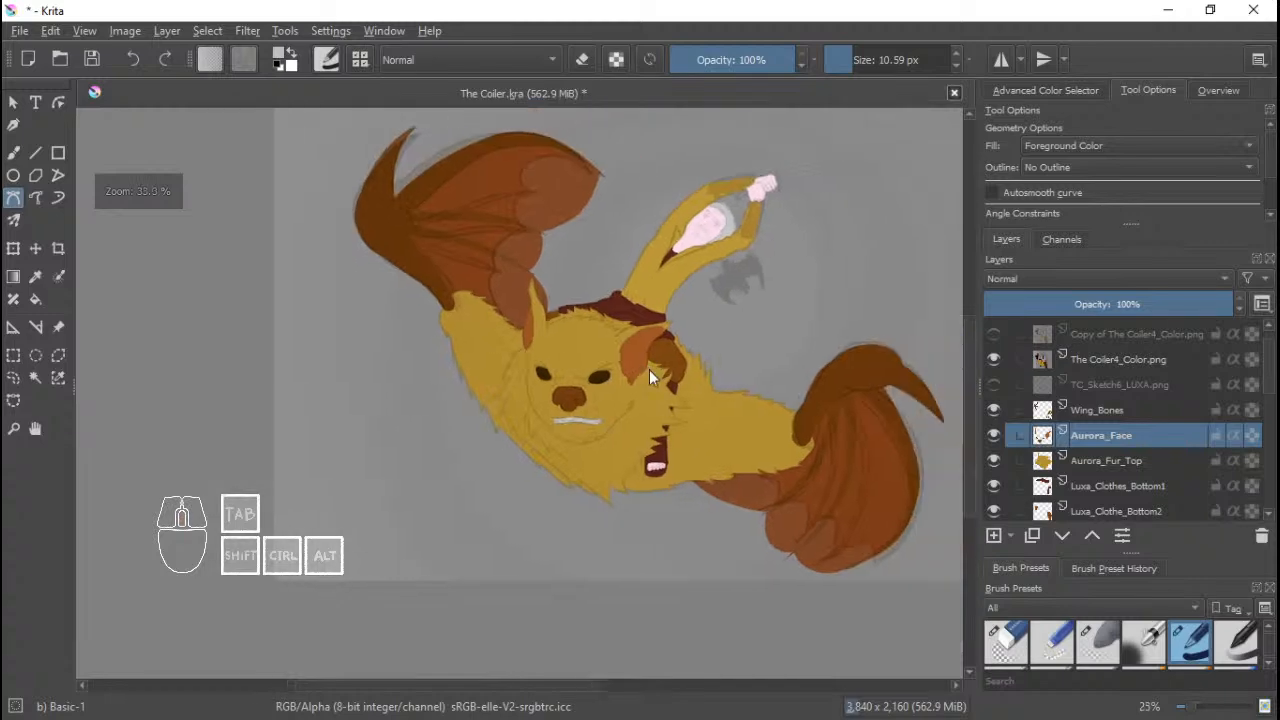
scroll(648, 369, "up", 4)
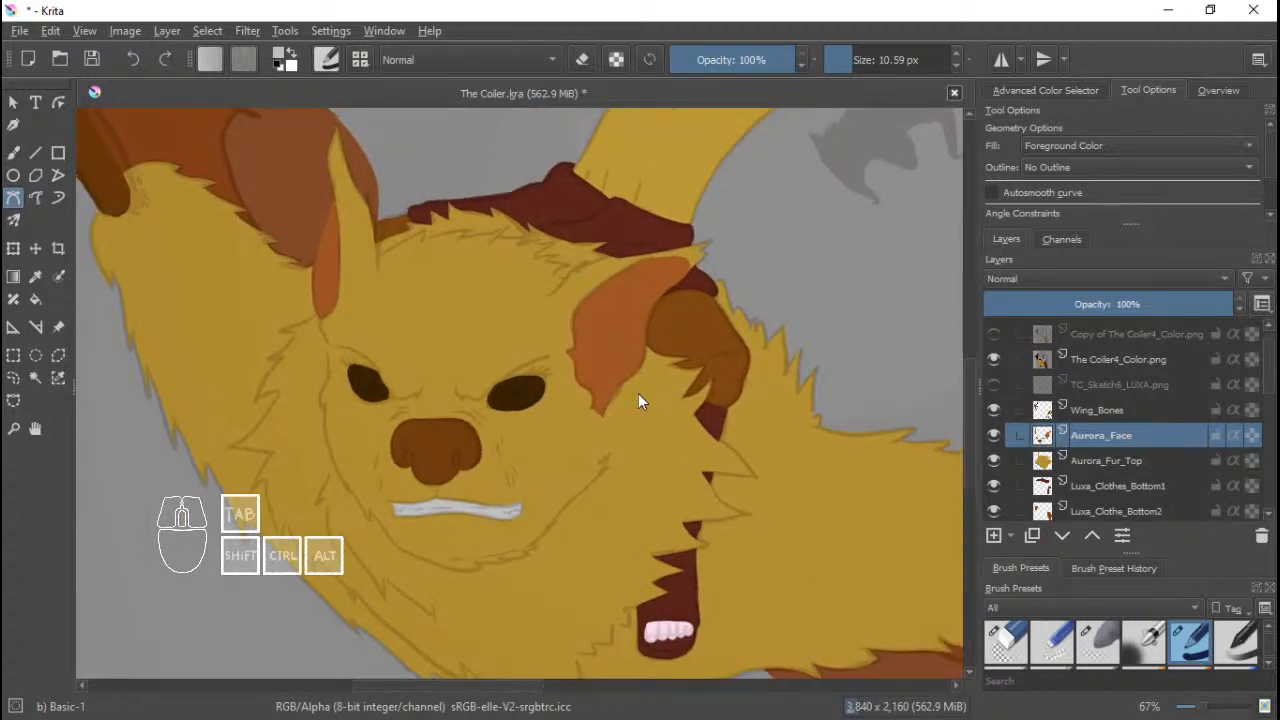
scroll(638, 393, "up", 1)
left_click_drag(584, 436, 672, 406)
Inspect the rider's head, raised arms and waist for areas that still need base colour.
scroll(703, 329, "down", 3)
left_click_drag(730, 250, 629, 299)
scroll(656, 385, "up", 2)
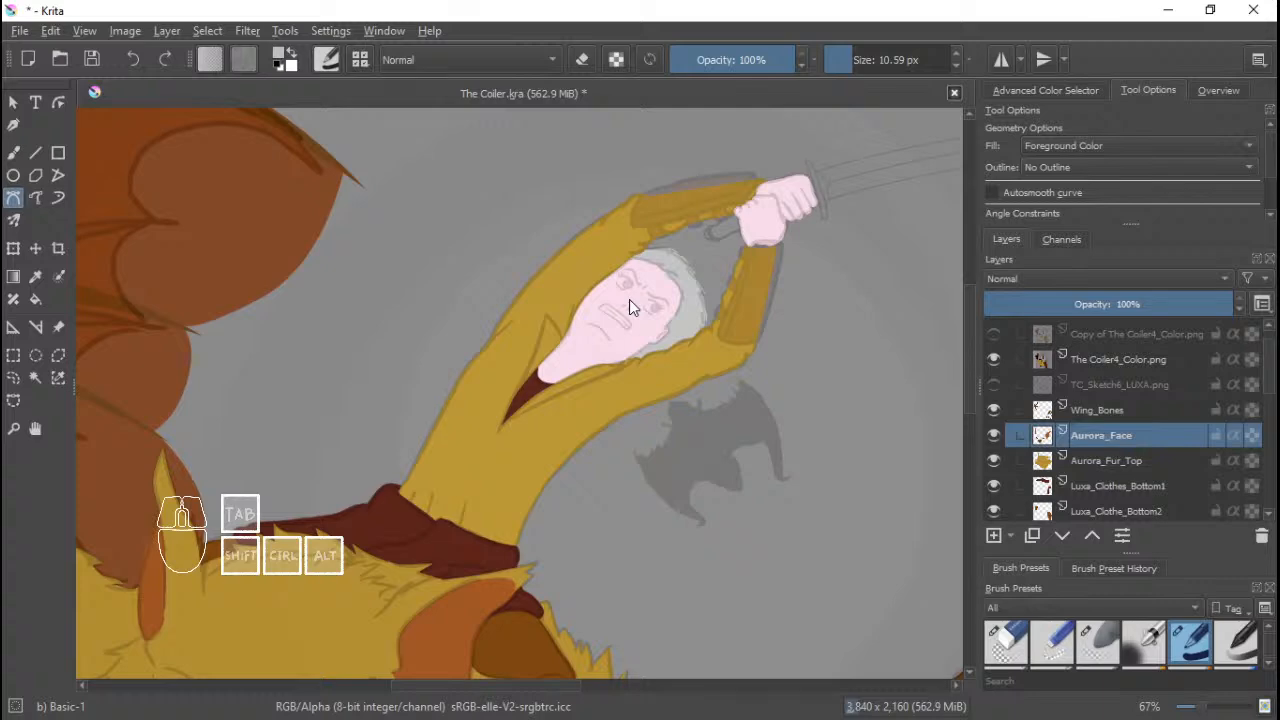
scroll(629, 299, "up", 1)
scroll(716, 315, "down", 2)
left_click_drag(719, 314, 708, 280)
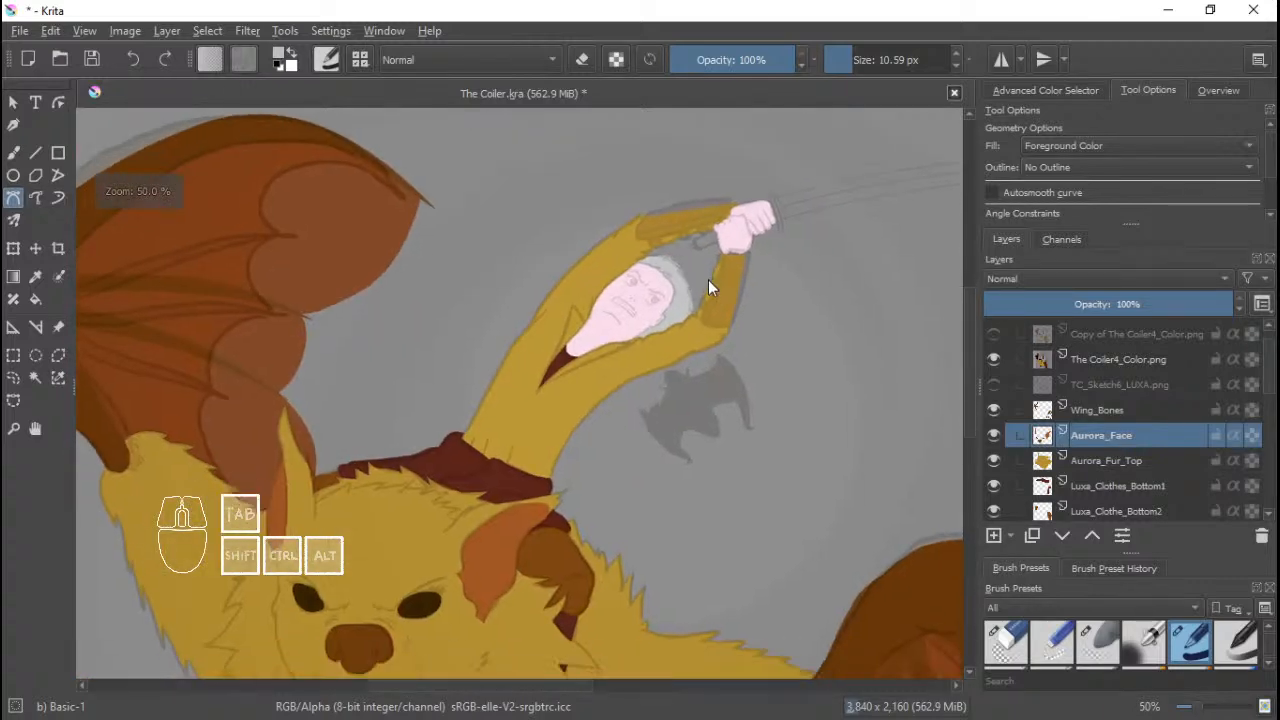
scroll(708, 281, "up", 2)
left_click_drag(620, 425, 716, 354)
scroll(716, 353, "down", 1)
left_click_drag(677, 464, 676, 413)
scroll(676, 413, "up", 1)
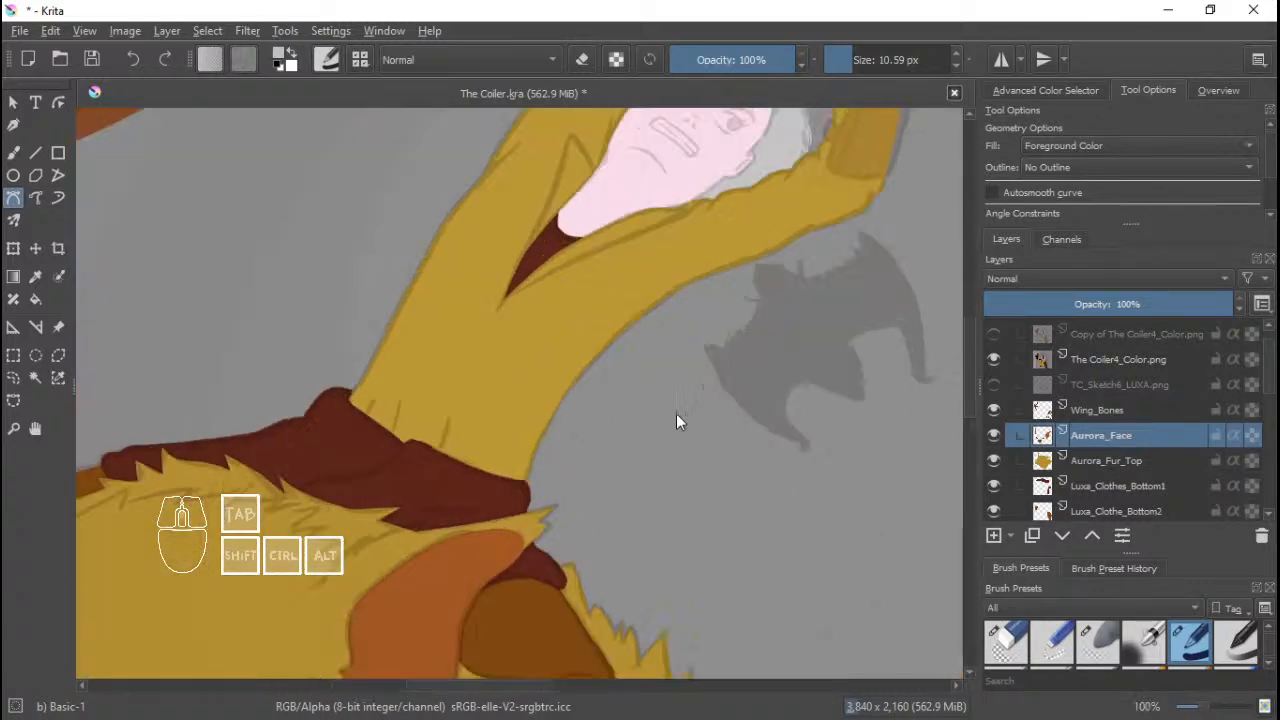
left_click_drag(641, 520, 692, 356)
left_click_drag(532, 423, 728, 361)
scroll(728, 361, "down", 2)
left_click_drag(660, 440, 634, 401)
Compare the bat's face with the rider once more, and check the contents of the Aurora_Face layer.
scroll(745, 399, "up", 1)
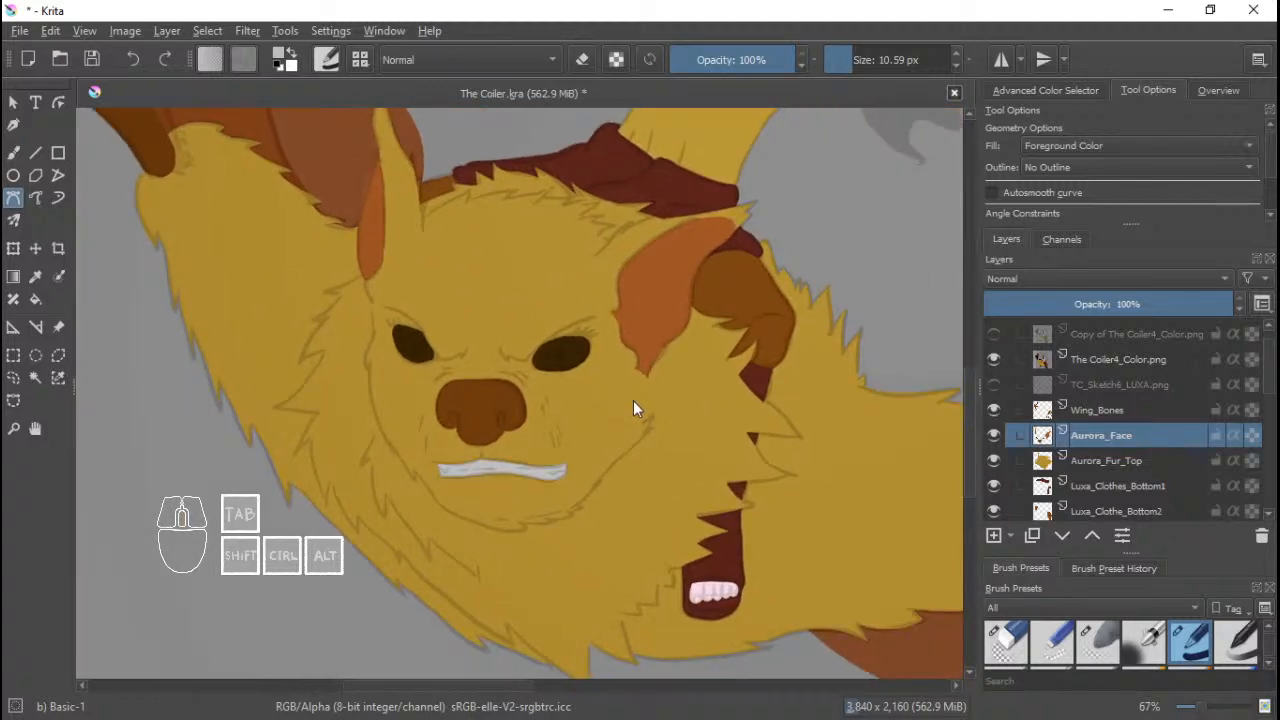
scroll(677, 340, "up", 1)
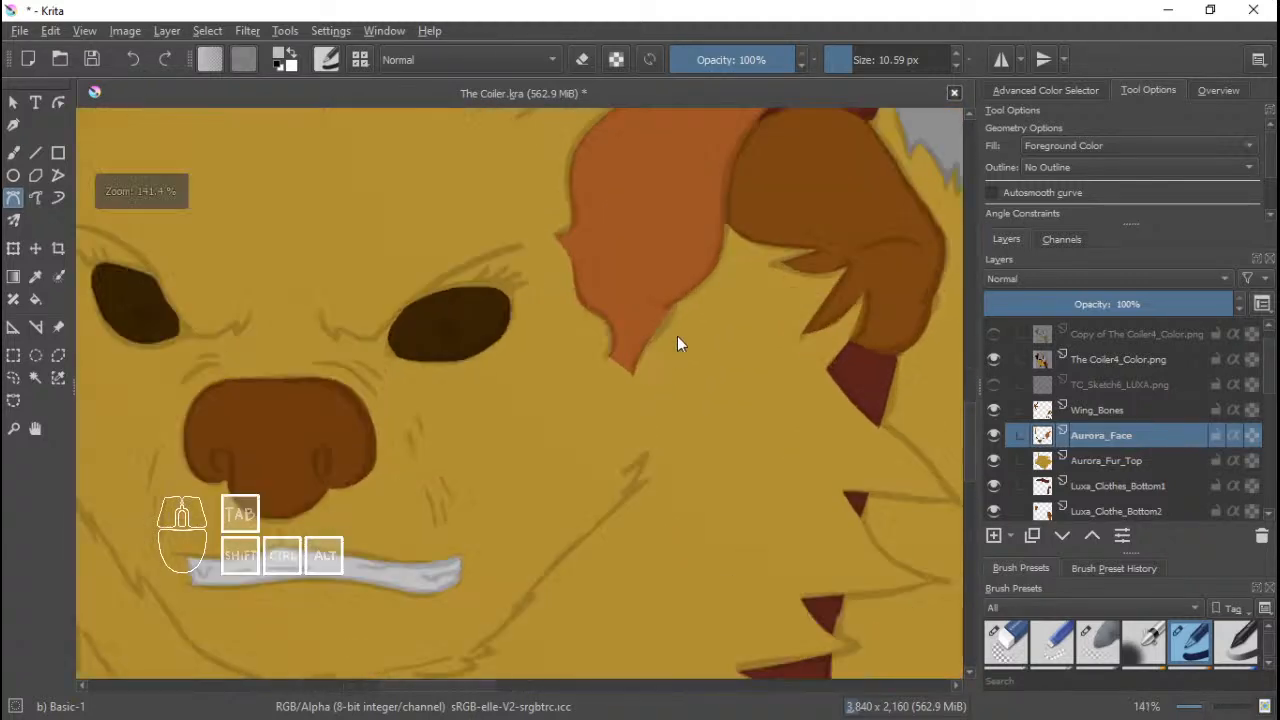
left_click_drag(677, 340, 654, 385)
scroll(671, 375, "down", 3)
scroll(674, 351, "up", 2)
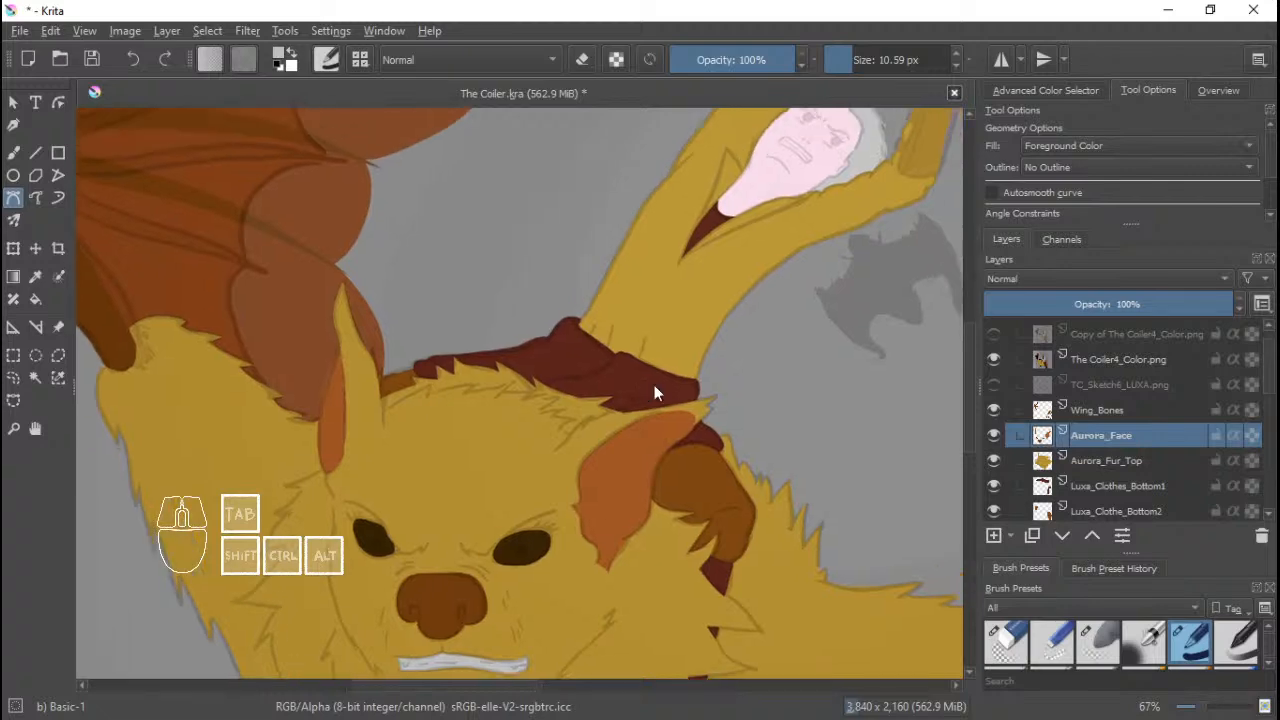
scroll(654, 393, "up", 1)
scroll(660, 393, "down", 3)
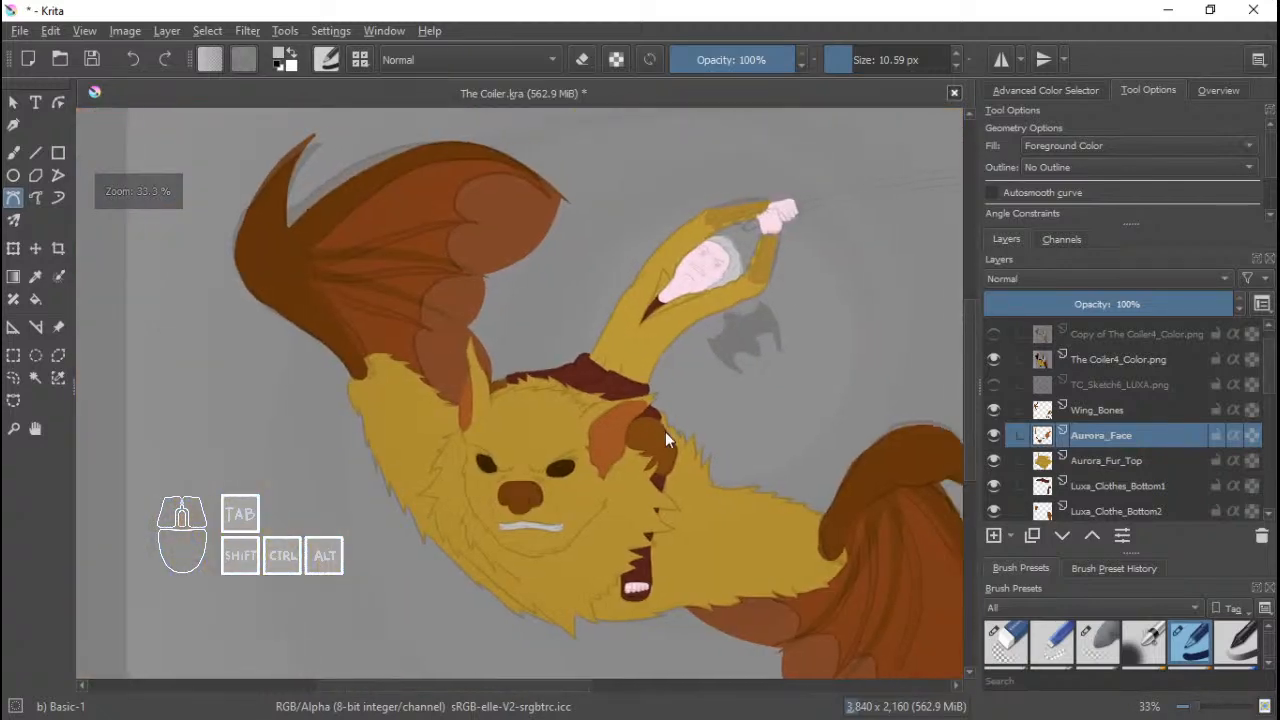
scroll(663, 405, "up", 2)
left_click_drag(661, 357, 666, 400)
left_click_drag(718, 322, 660, 456)
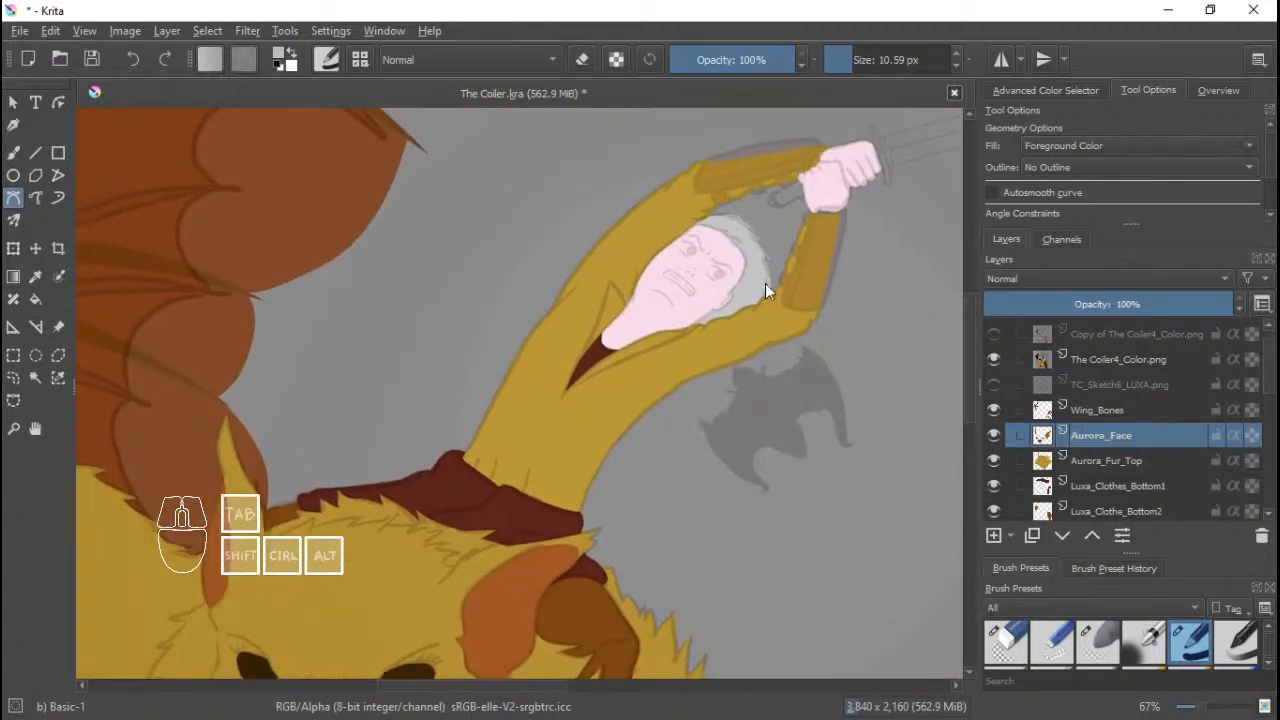
left_click_drag(765, 283, 672, 375)
scroll(686, 360, "down", 2)
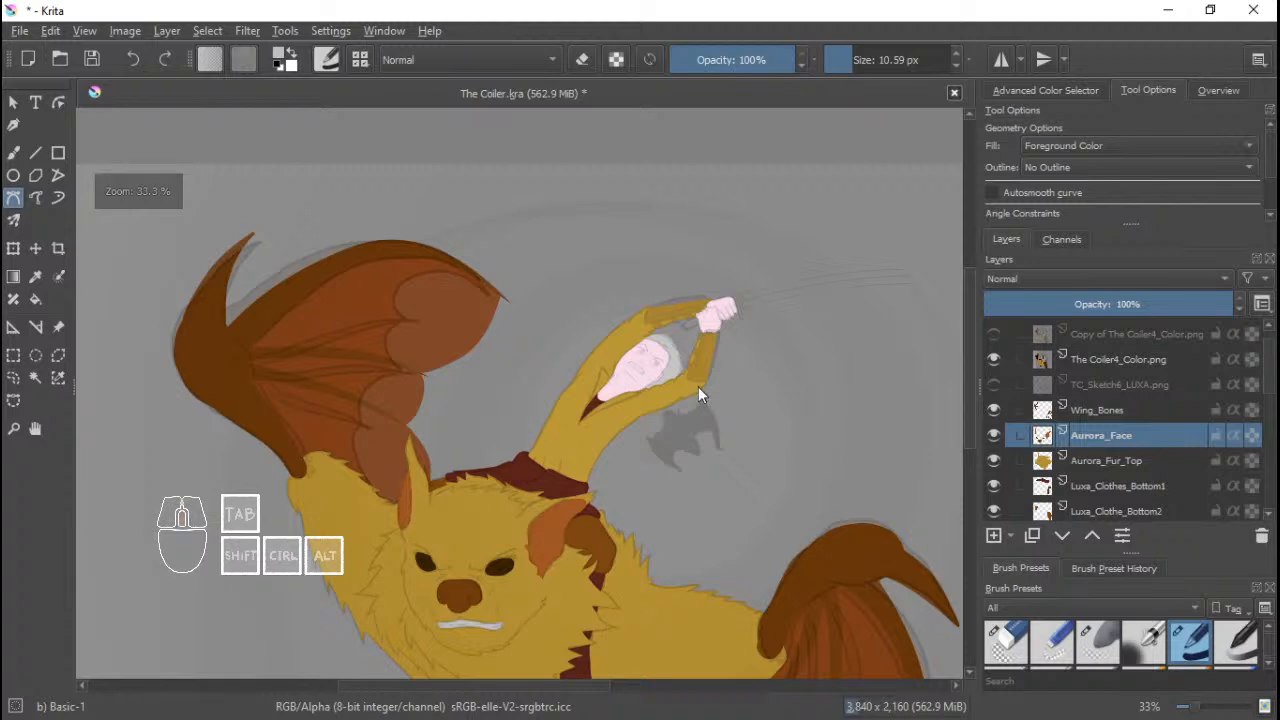
scroll(698, 386, "up", 1)
left_click_drag(618, 517, 669, 412)
scroll(669, 412, "down", 2)
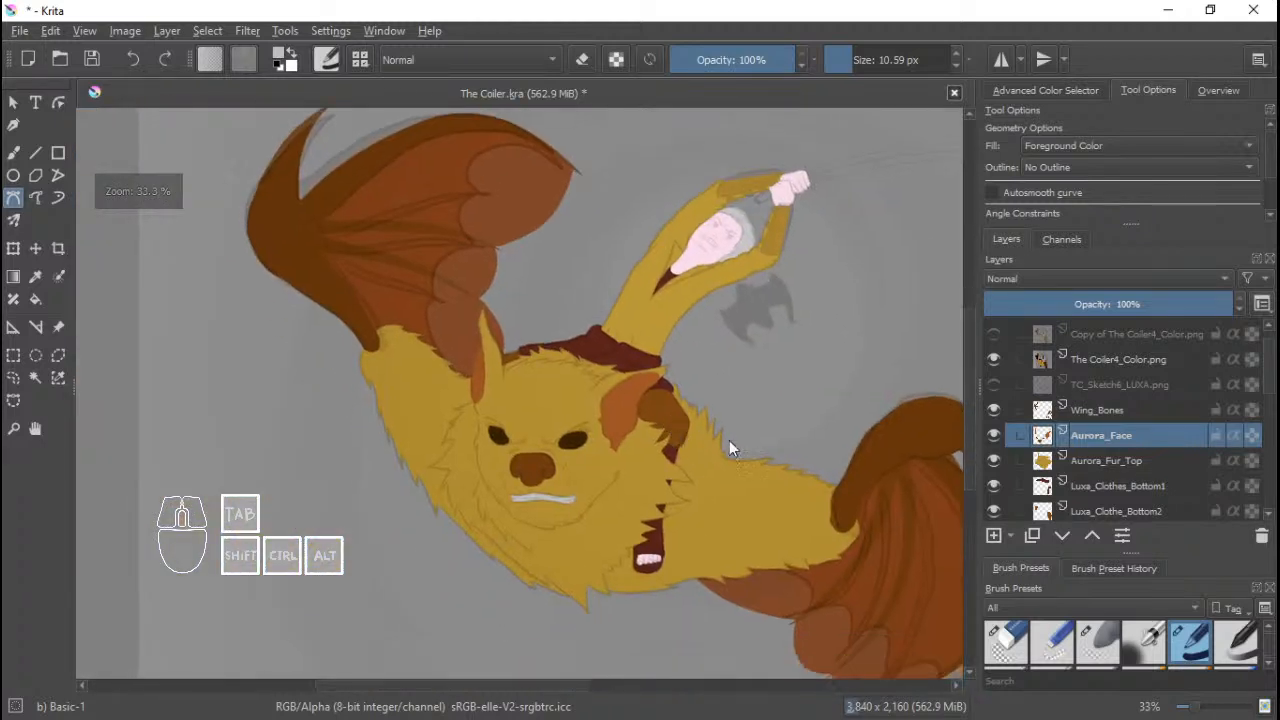
scroll(729, 440, "up", 1)
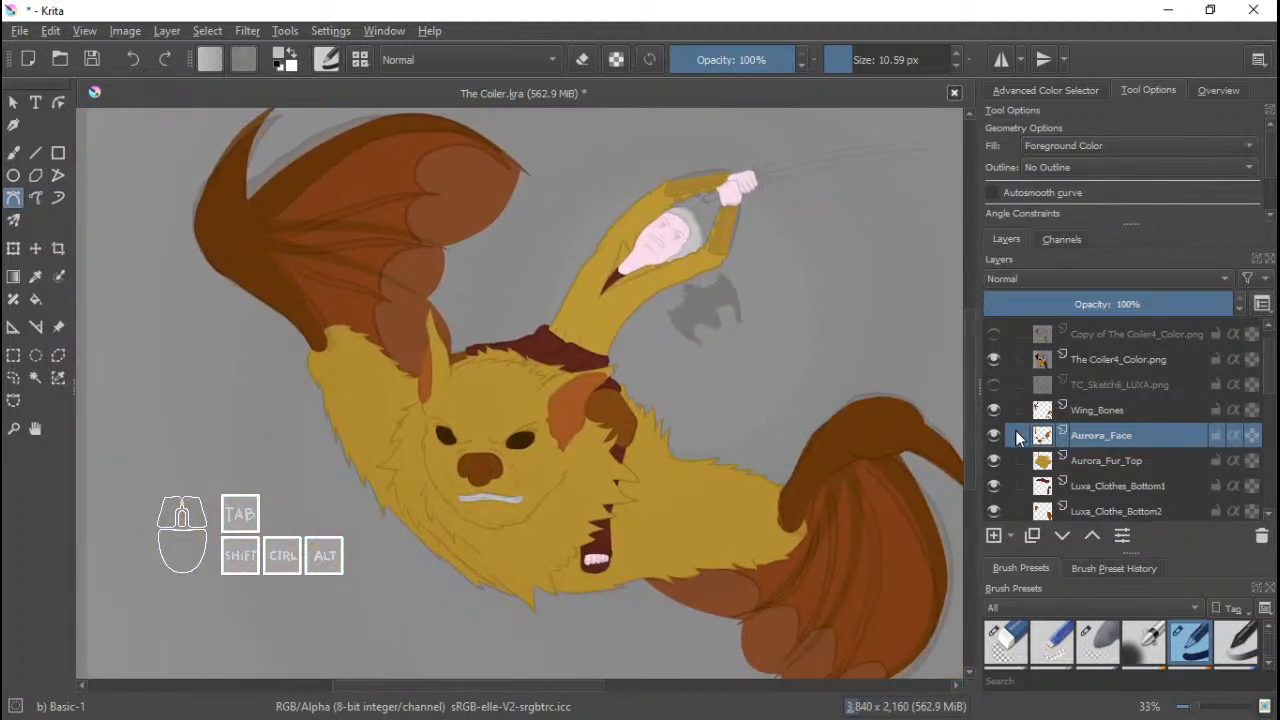
scroll(617, 441, "up", 1)
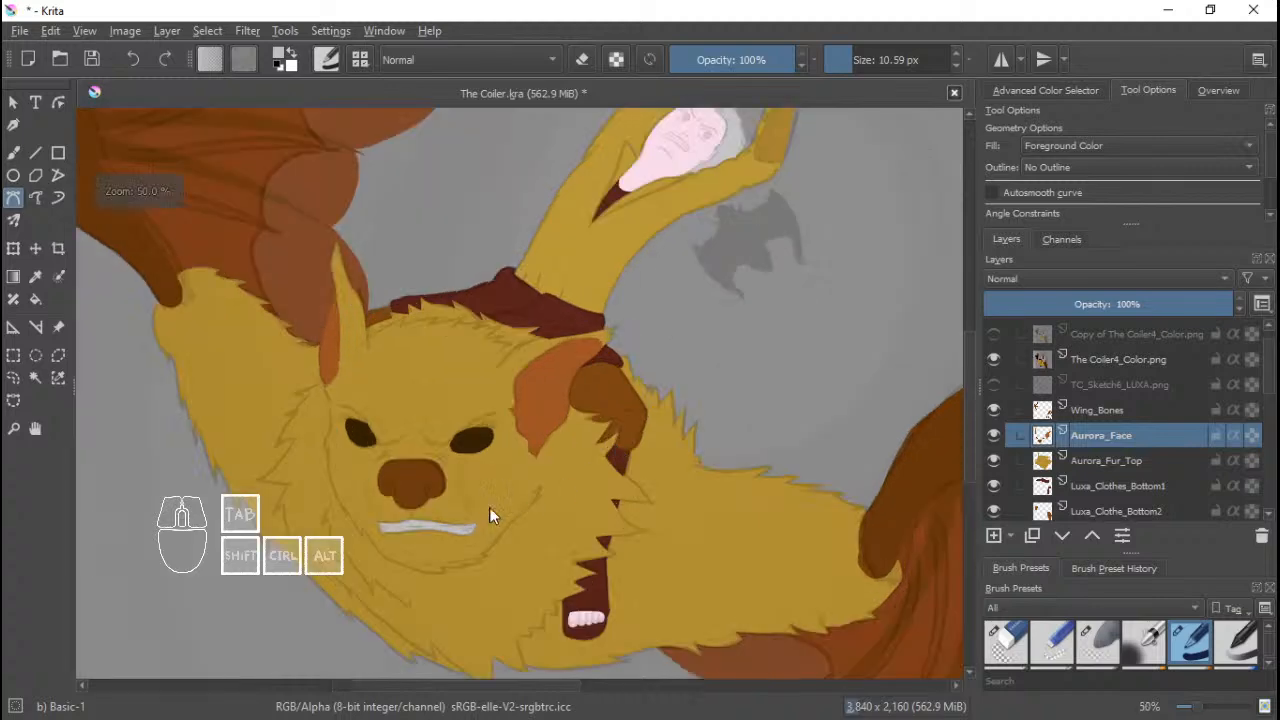
scroll(490, 510, "up", 2)
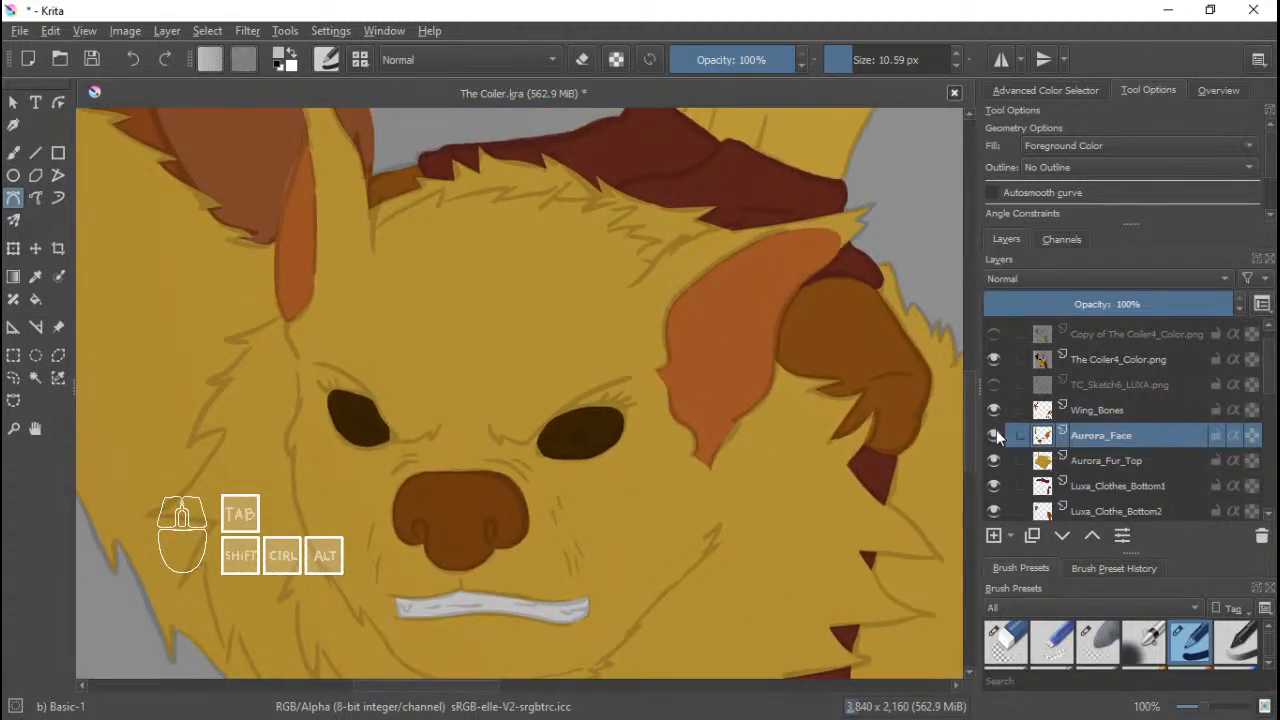
mouse_move(995, 440)
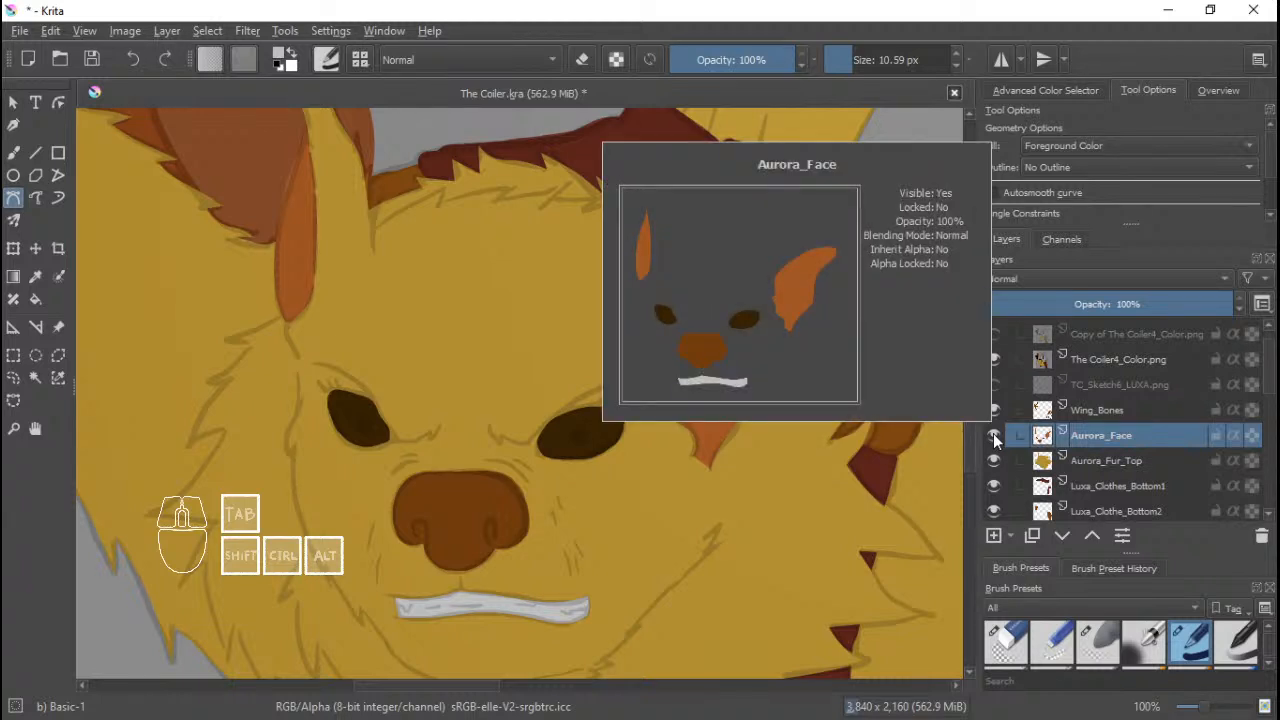
Add a new paint layer directly above Luxa_Clothes_Top and name it Luxa_Arm Guards.
scroll(755, 325, "down", 3)
left_click_drag(736, 264, 660, 365)
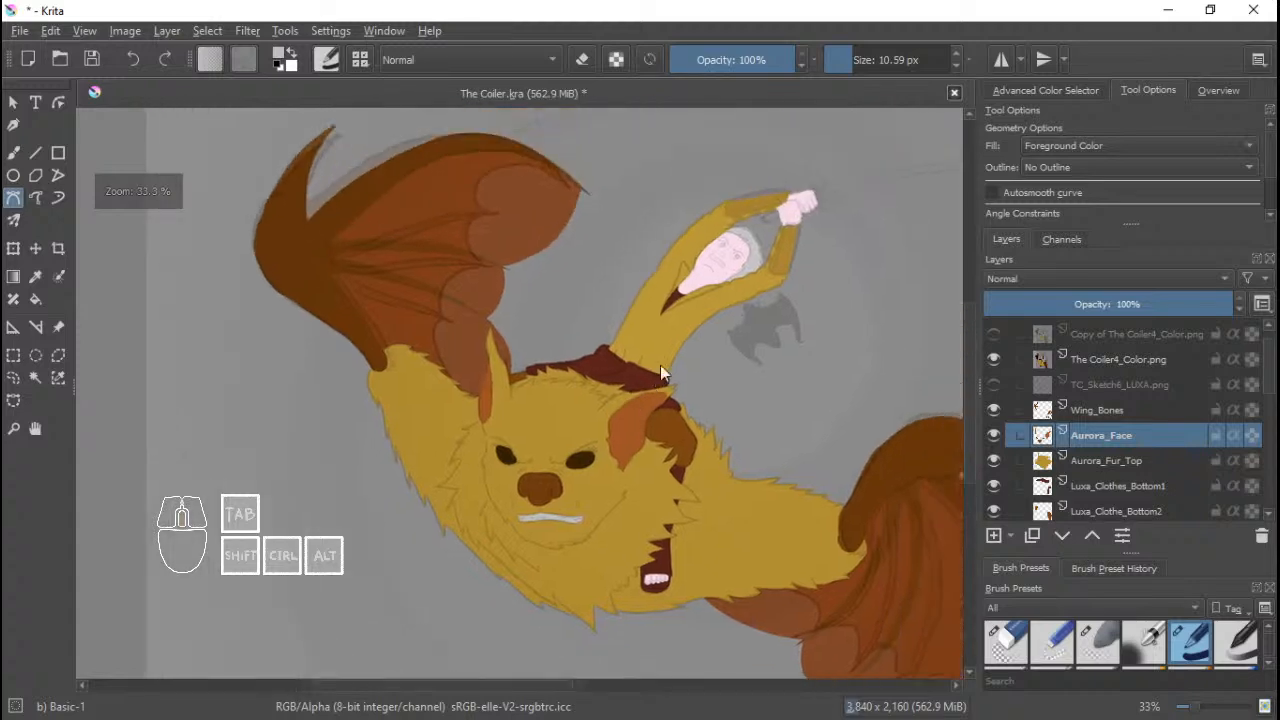
scroll(680, 346, "up", 2)
left_click_drag(730, 288, 798, 339)
scroll(708, 322, "up", 3)
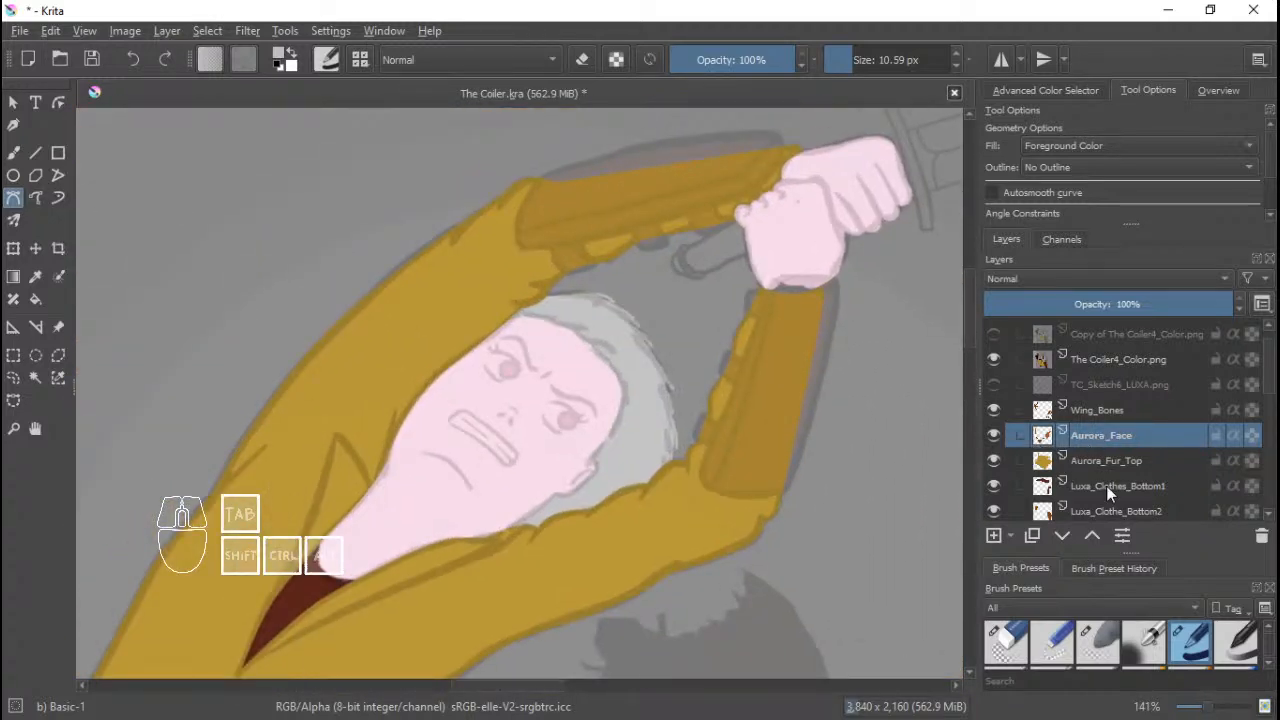
scroll(1118, 420, "down", 1)
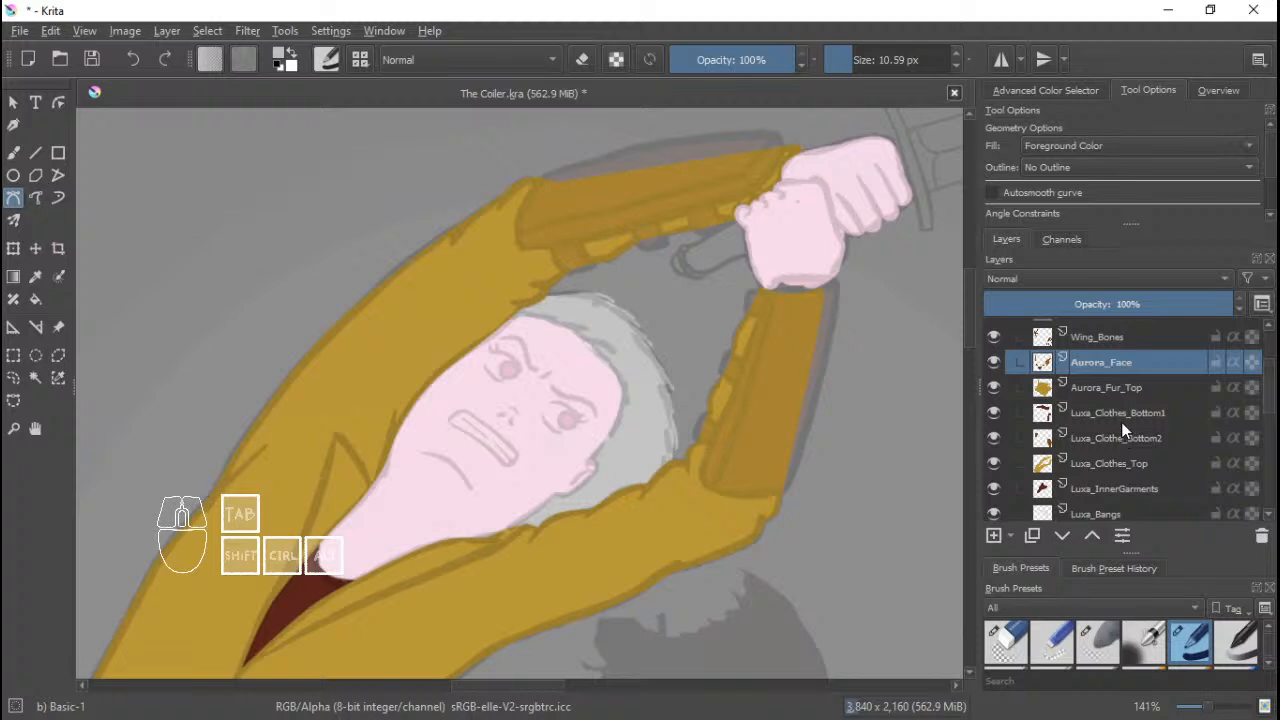
left_click(1122, 414)
left_click(1110, 466)
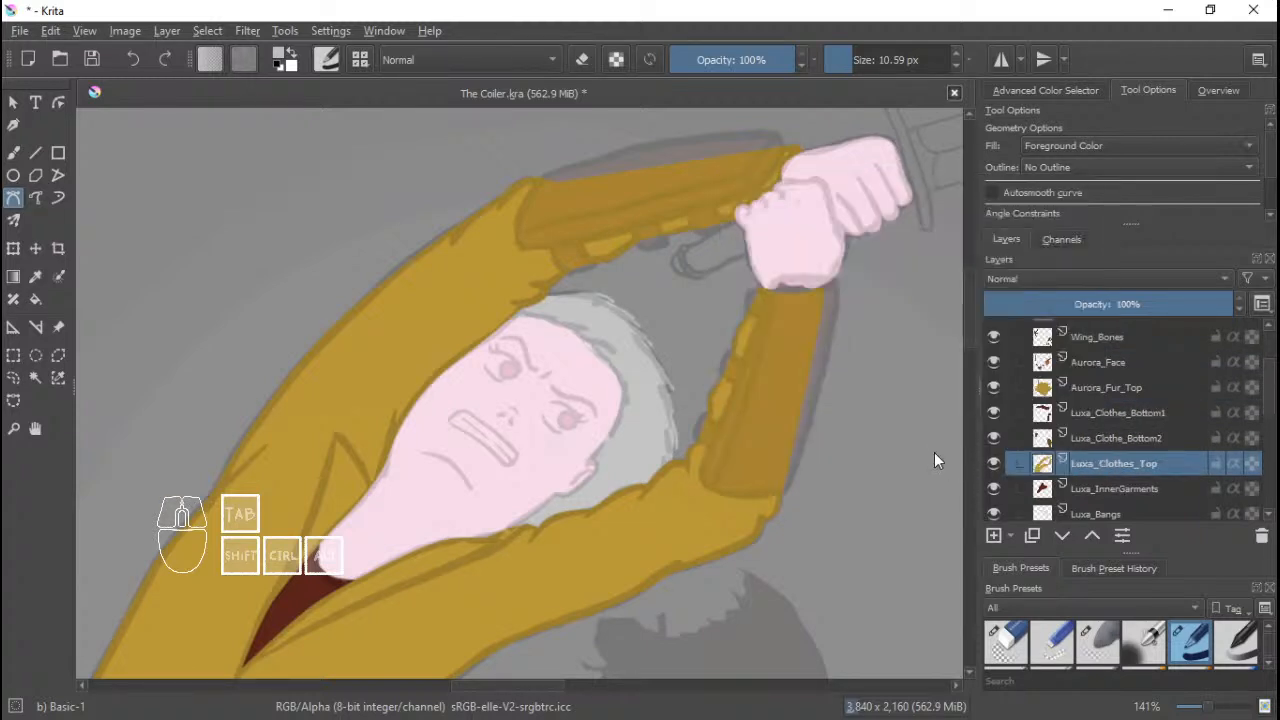
mouse_move(1121, 470)
left_click(994, 535)
double_click(1128, 466)
type("Lu")
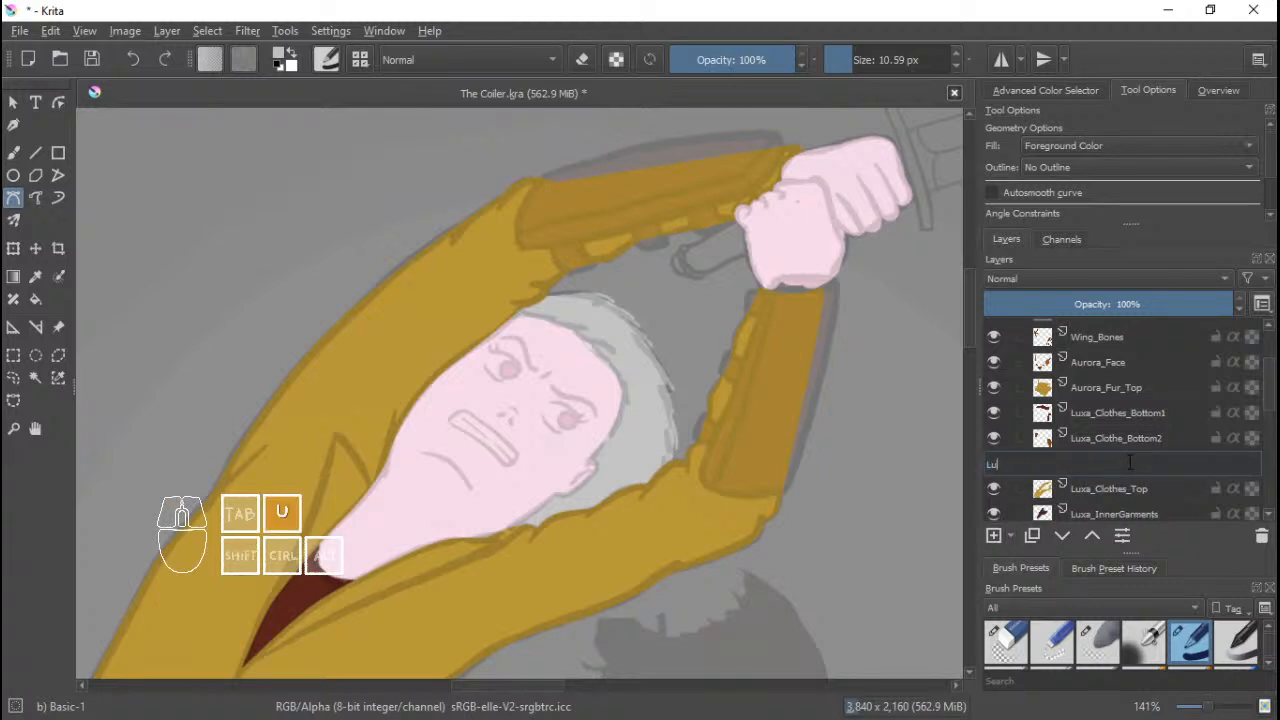
type("xa_Arm Guards")
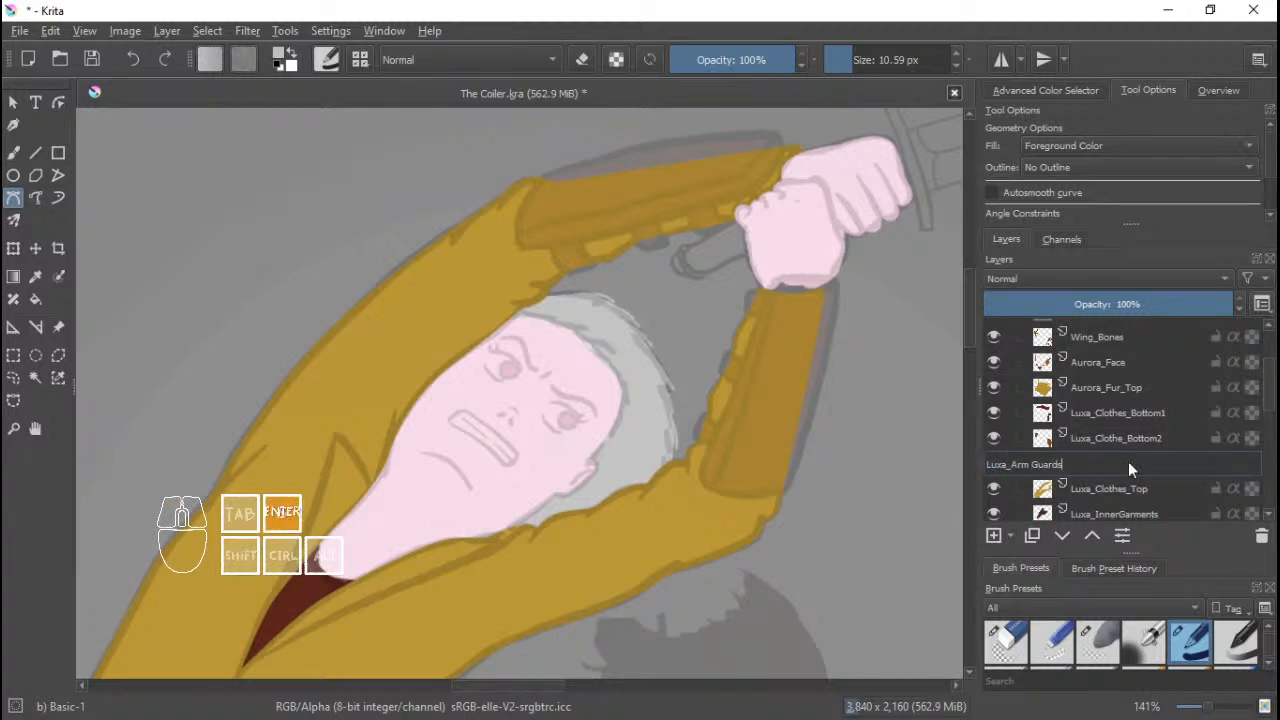
key("Return")
Show the Copy of The Coiler4_Color.png layer just long enough to sample the arm guards' dark reddish brown, and return to Luxa_Arm Guards.
scroll(1002, 342, "up", 2)
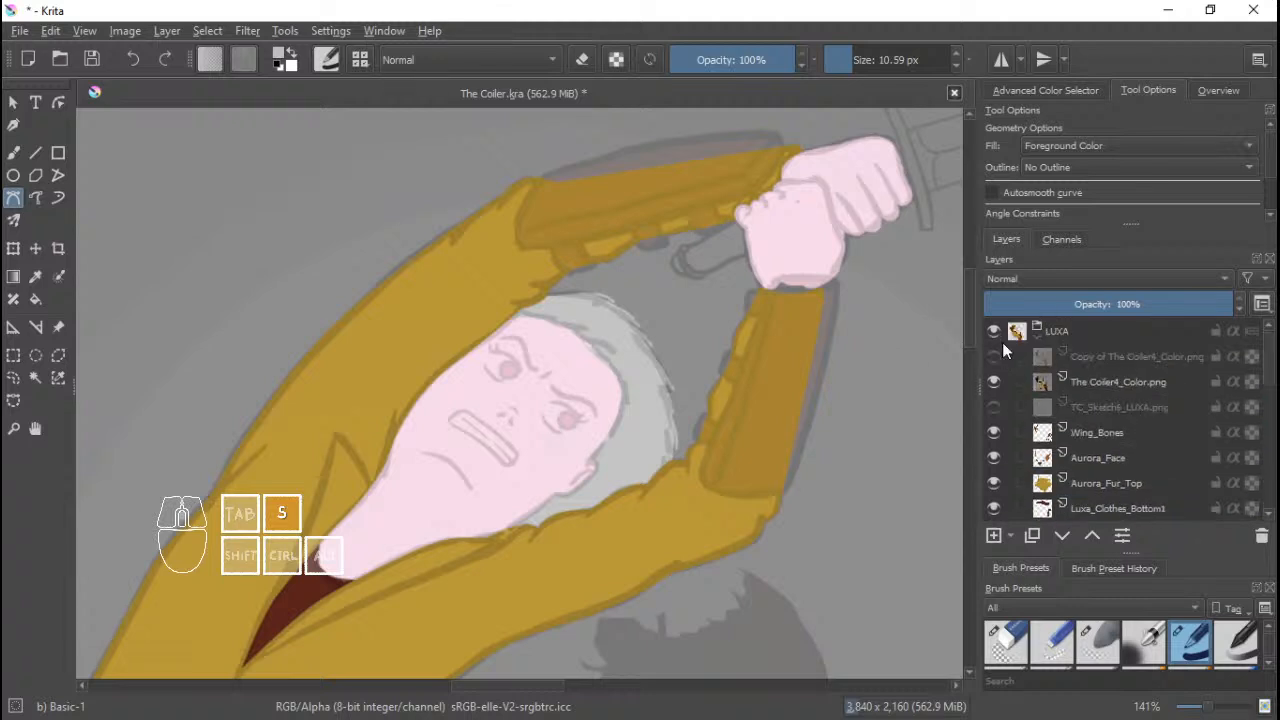
left_click(989, 357)
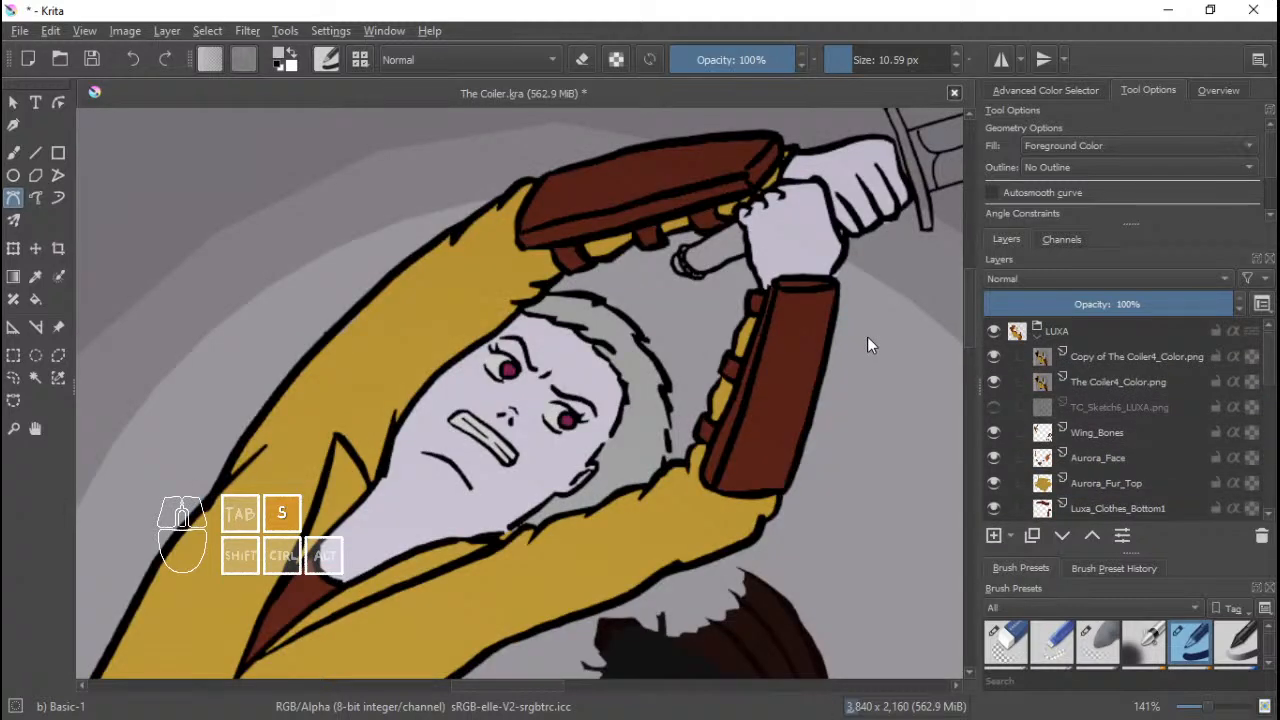
key("b")
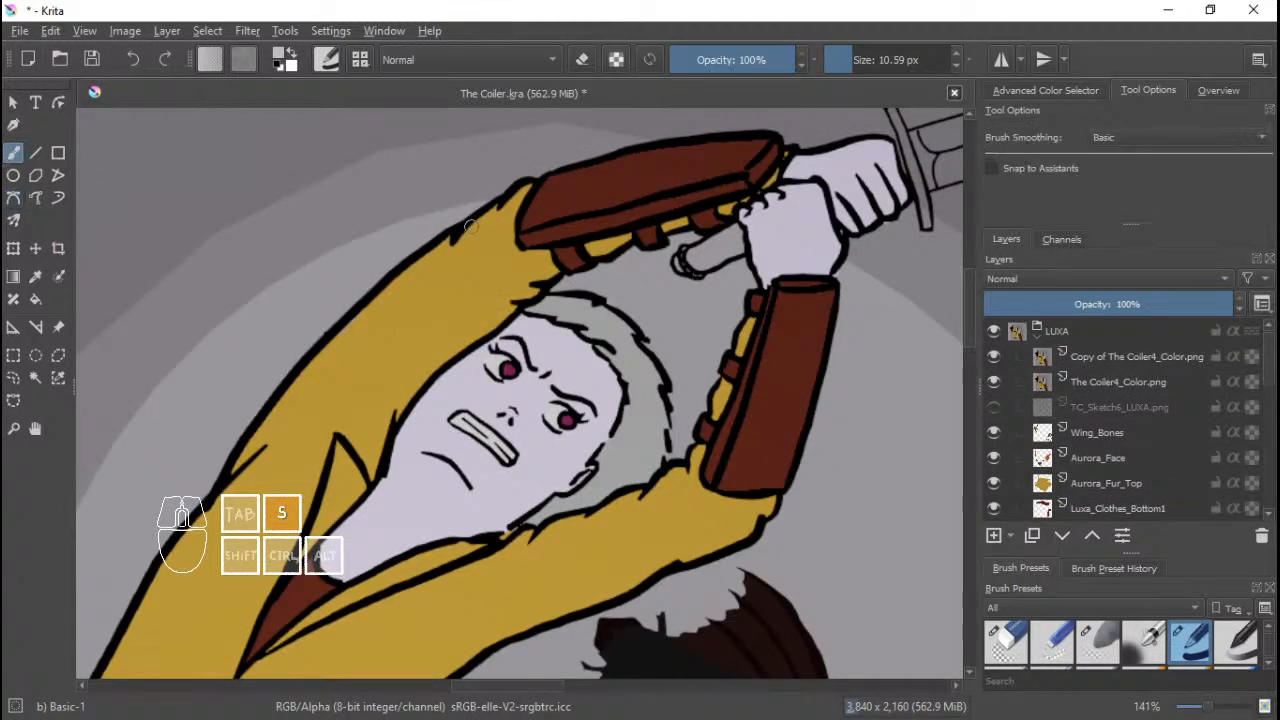
left_click(818, 340, "ctrl")
left_click(993, 356)
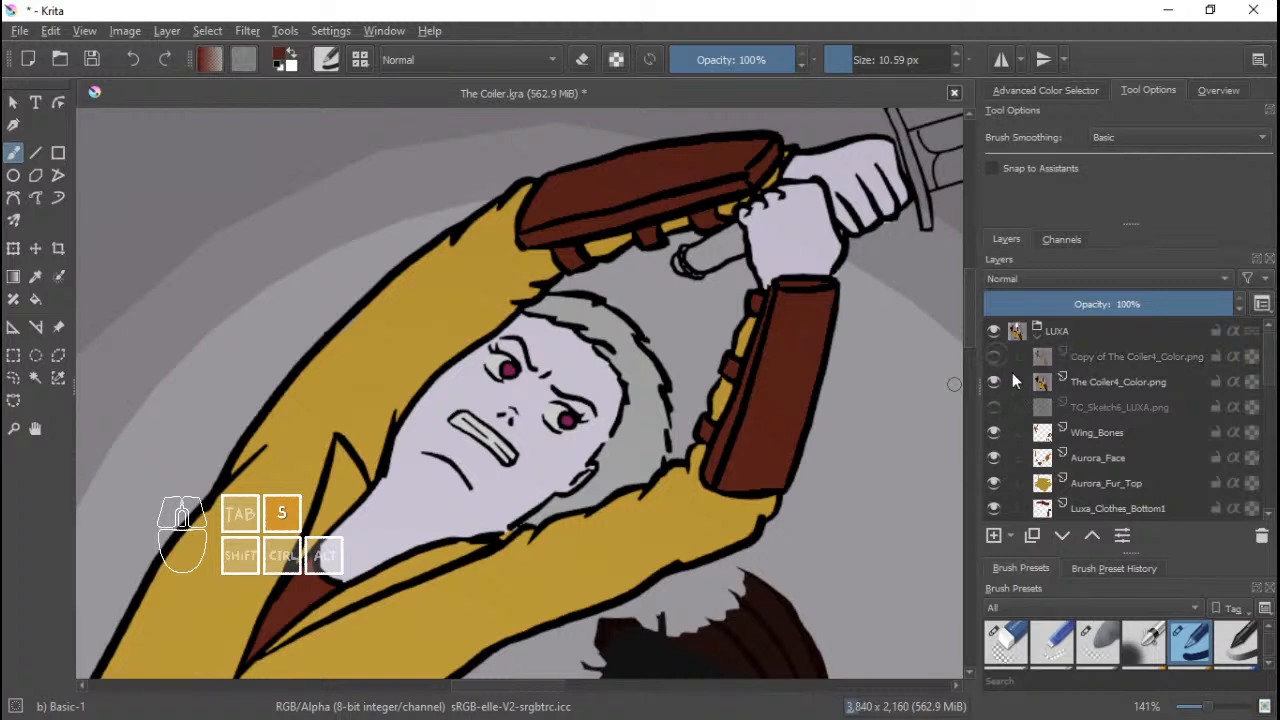
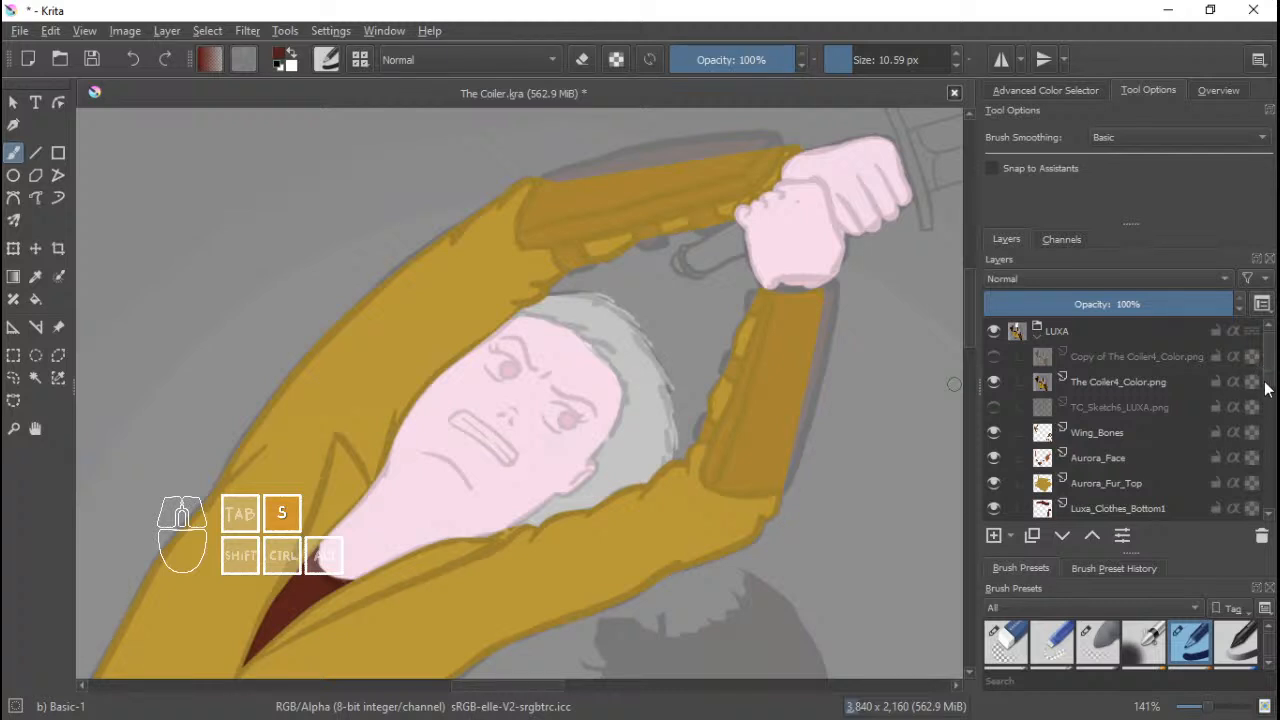
left_click_drag(1269, 358, 1269, 400)
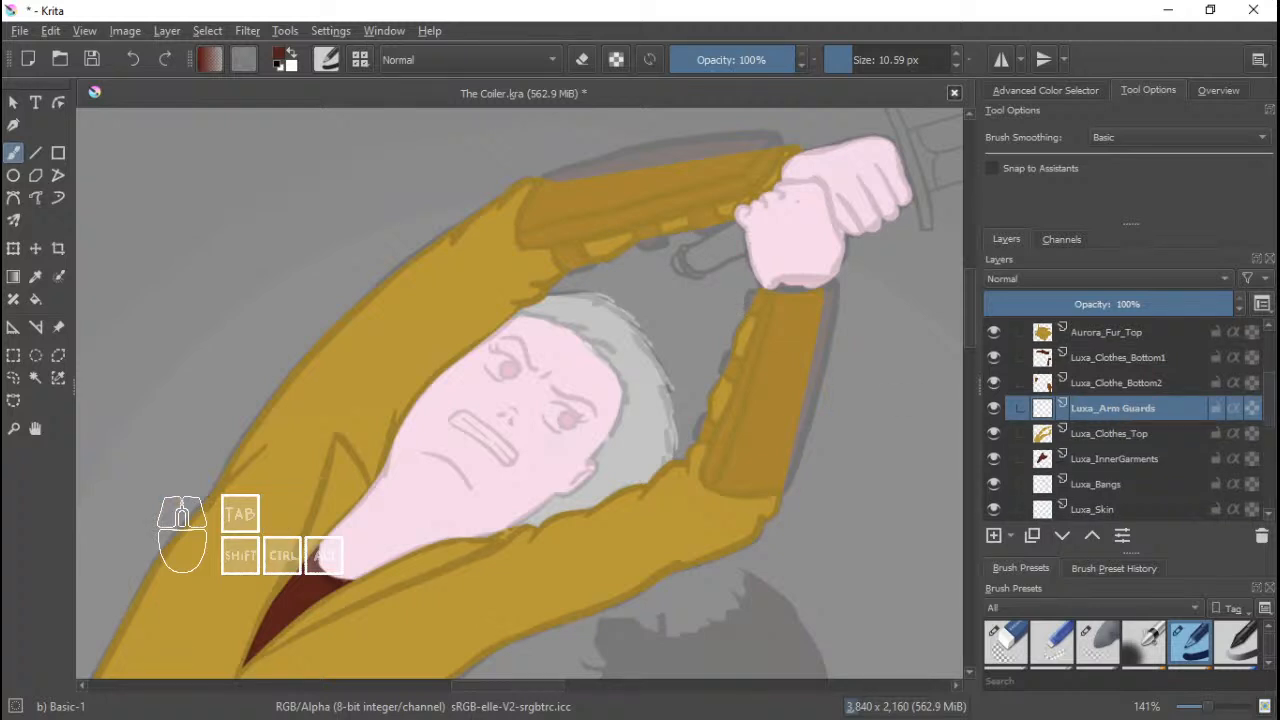
key("ctrl+s")
left_click_drag(663, 222, 573, 262)
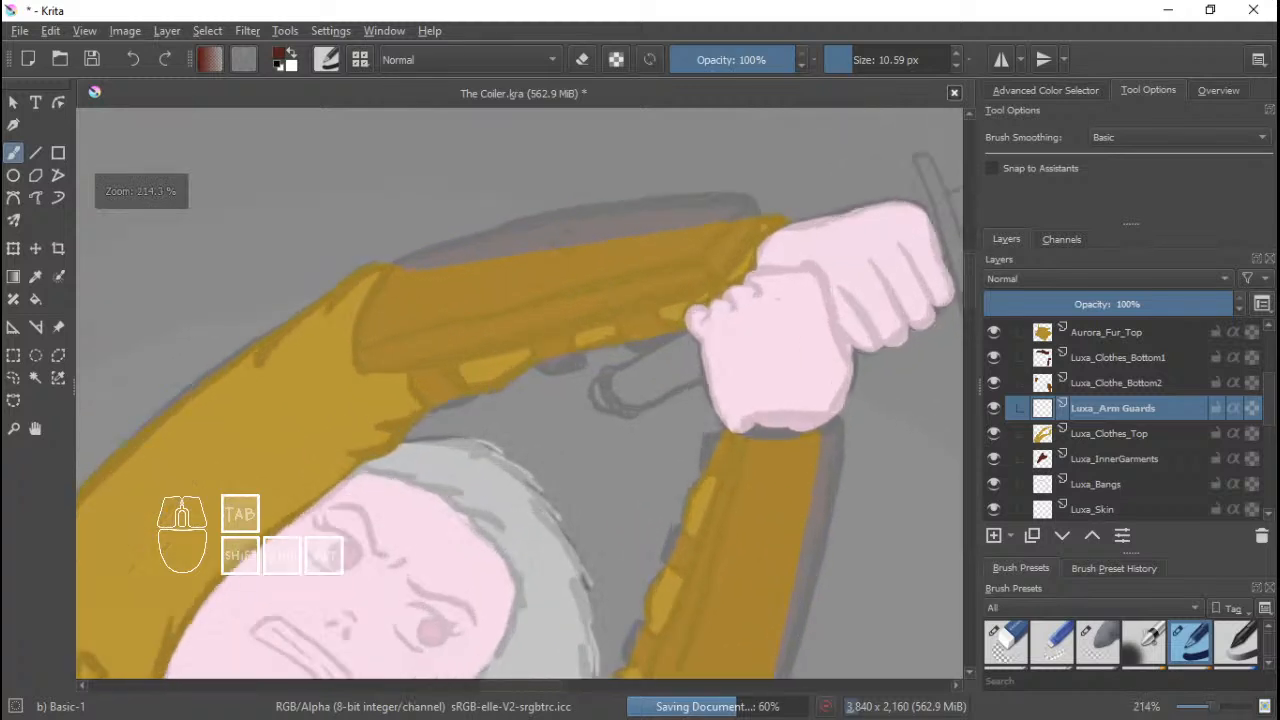
left_click_drag(438, 246, 398, 246)
mouse_move(365, 291)
left_mouse_down()
mouse_move(376, 285)
mouse_move(342, 312)
mouse_move(323, 362)
mouse_move(368, 283)
left_mouse_up()
key("ctrl+z")
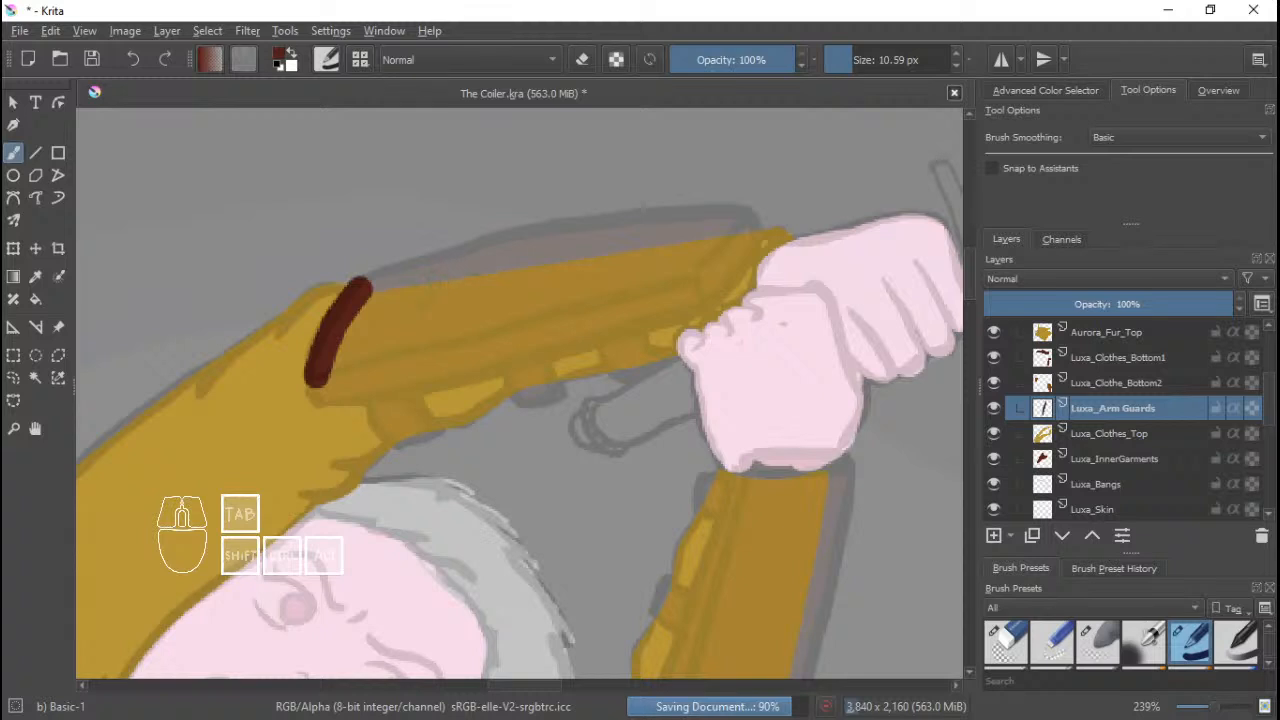
key("ctrl+z")
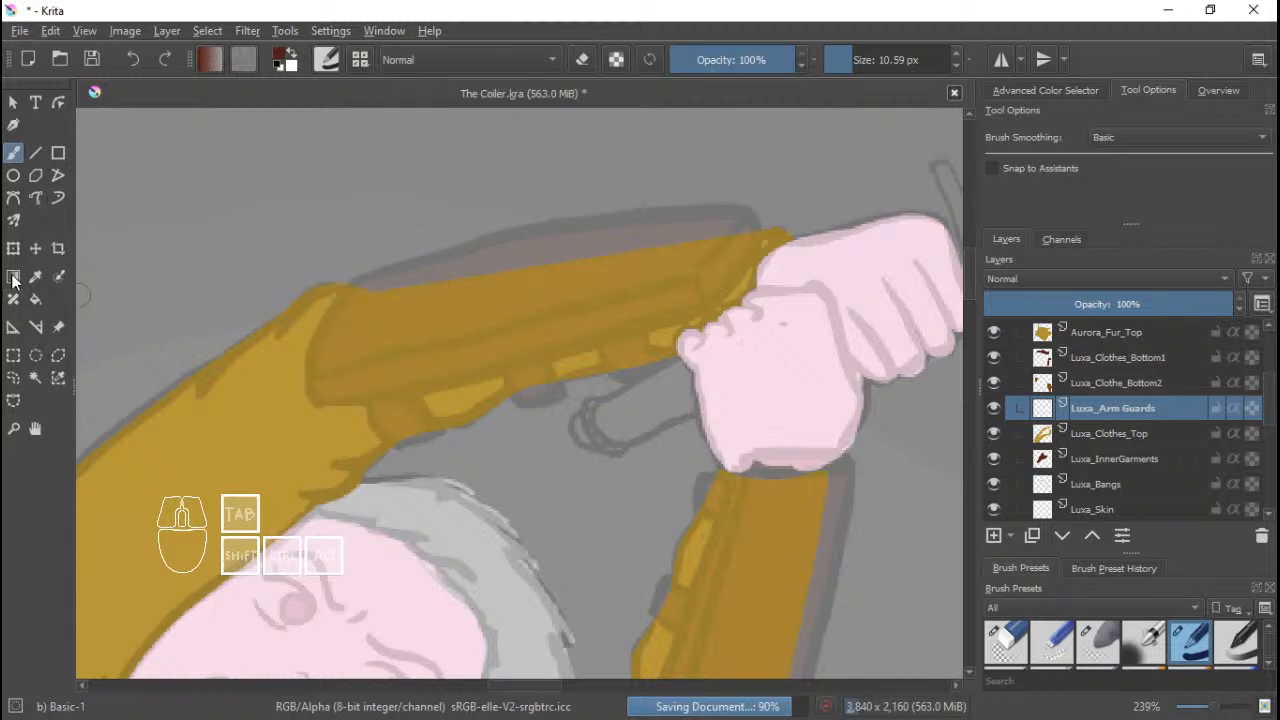
With the Bezier Curve tool, outline the arm guard above the rider's head from its elbow end along the outer edge to the wrist.
left_click(13, 201)
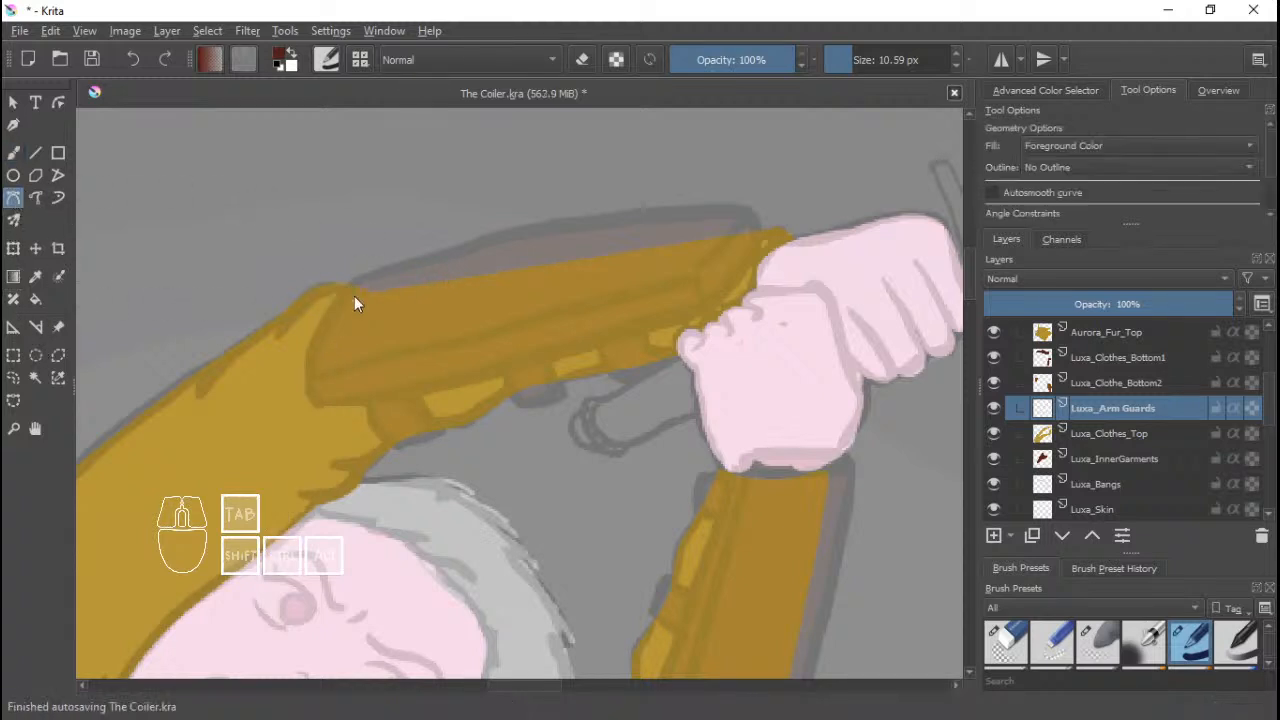
left_click(331, 402)
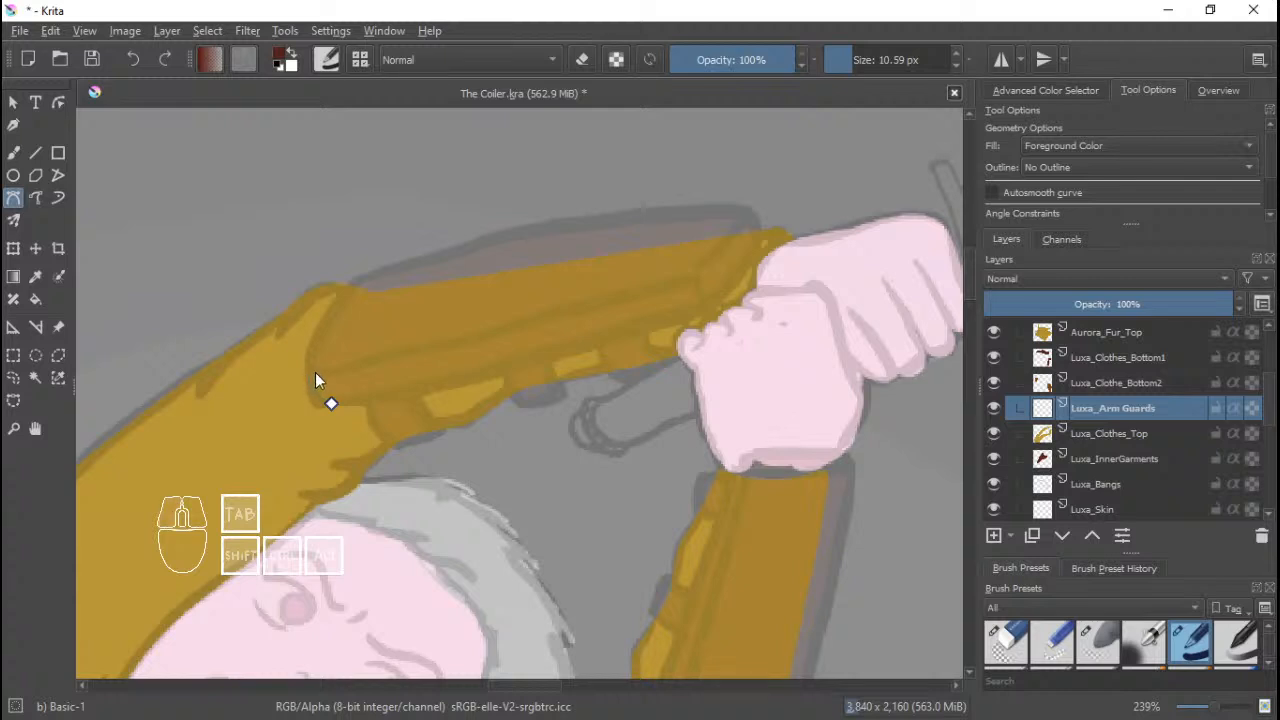
left_click_drag(334, 303, 352, 280)
left_click_drag(542, 223, 760, 260)
left_click(709, 315)
Continue the arm guard's outline along its underside, around the strap nearest the hands and the middle strap.
left_click_drag(649, 347, 641, 381)
left_click(615, 378)
left_click_drag(598, 350, 580, 364)
right_click(577, 365)
left_click_drag(553, 379, 566, 395)
left_click(557, 380)
left_click(559, 408)
left_click_drag(559, 401, 511, 405)
right_click(560, 402)
right_click(566, 393)
left_click(505, 377)
left_click(445, 402)
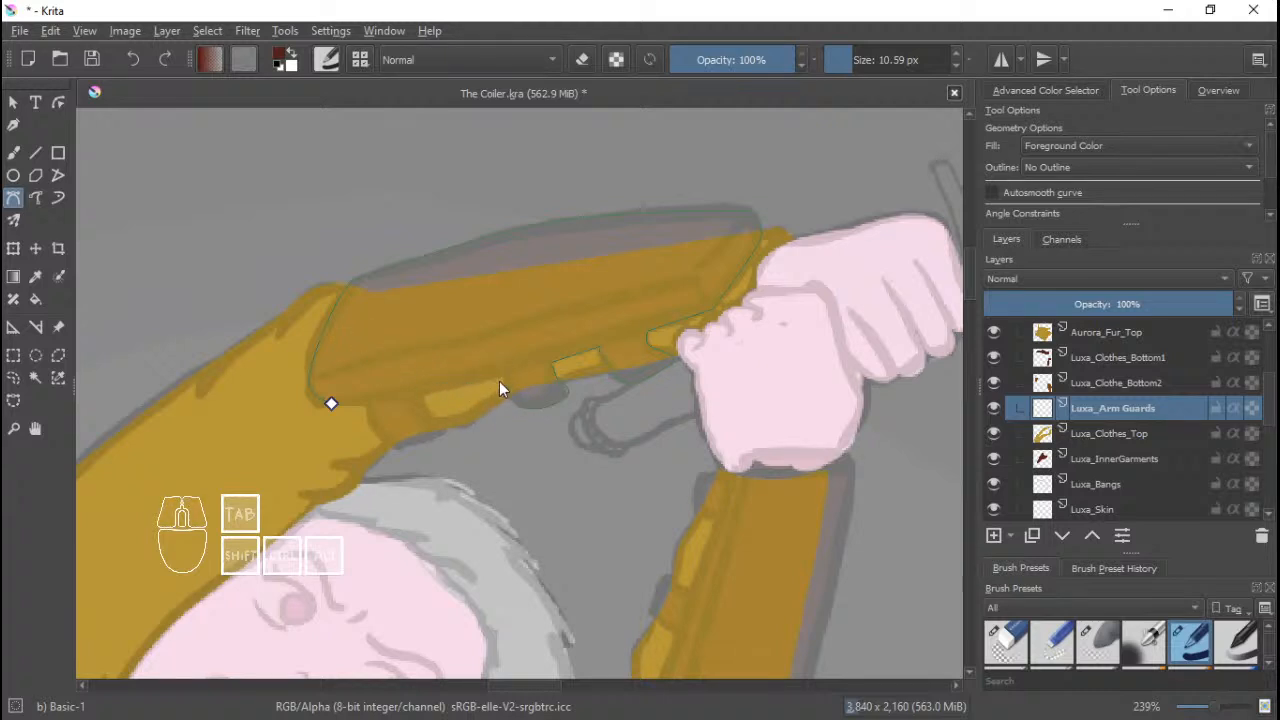
Trace the strap nearest the elbow and close the outline to fill the arm guard above the head with dark reddish brown.
left_click(426, 398)
left_click(441, 427)
left_click_drag(444, 435, 387, 448)
left_click(377, 433)
left_click(363, 401)
left_click(330, 402)
Outline the second arm guard beside the rider's head around its elbow end, along the outer edge and across the wrist.
left_click_drag(626, 265, 529, 238)
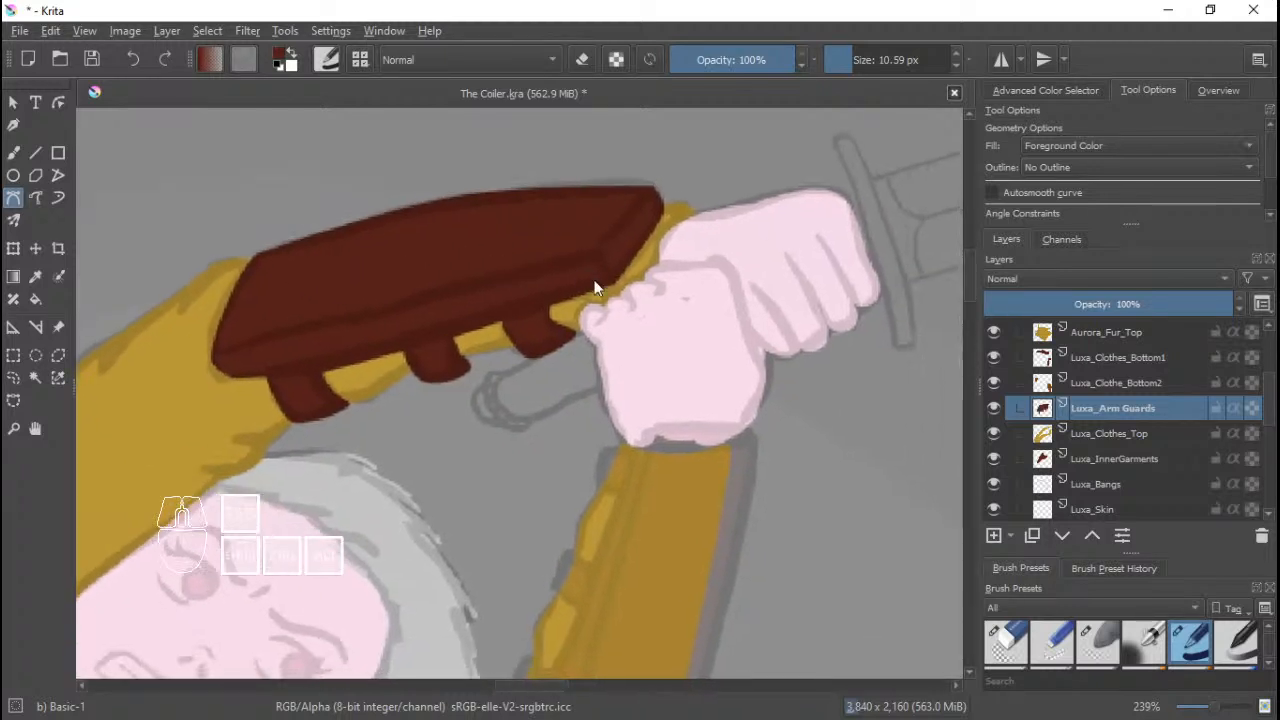
left_click_drag(655, 400, 648, 303)
scroll(581, 386, "up", 1)
left_click_drag(569, 460, 575, 409)
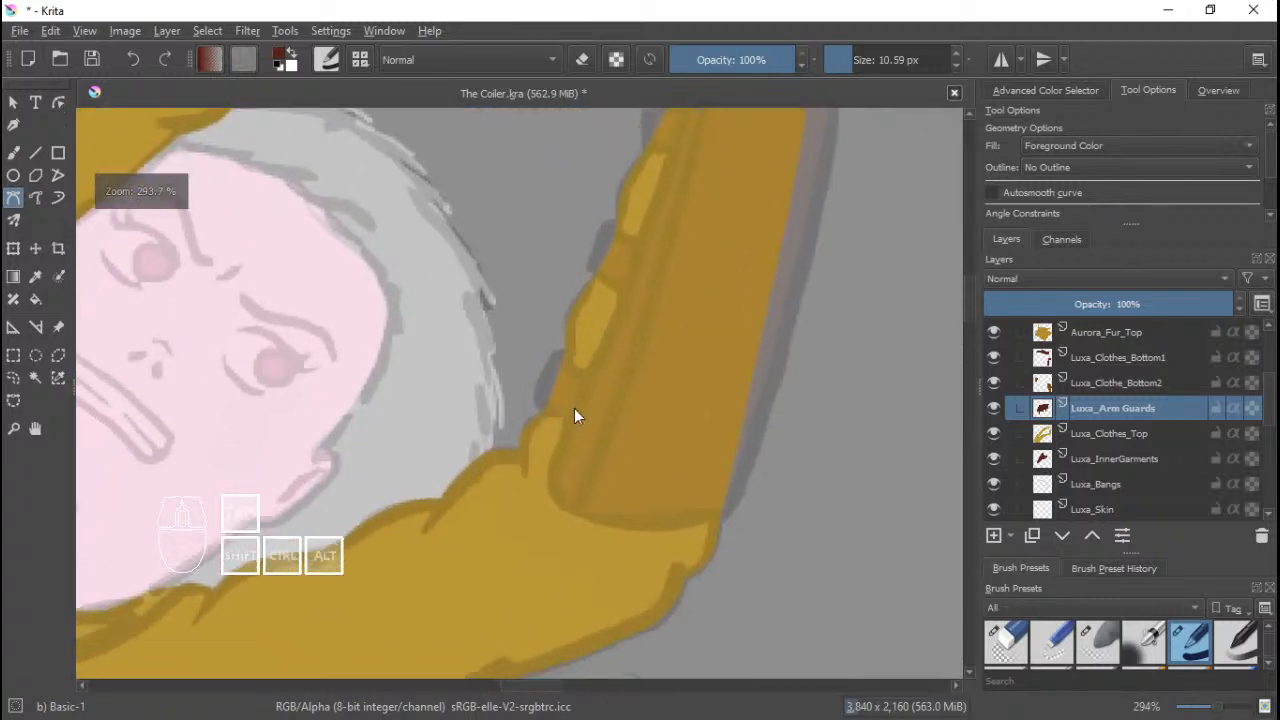
left_click(564, 418)
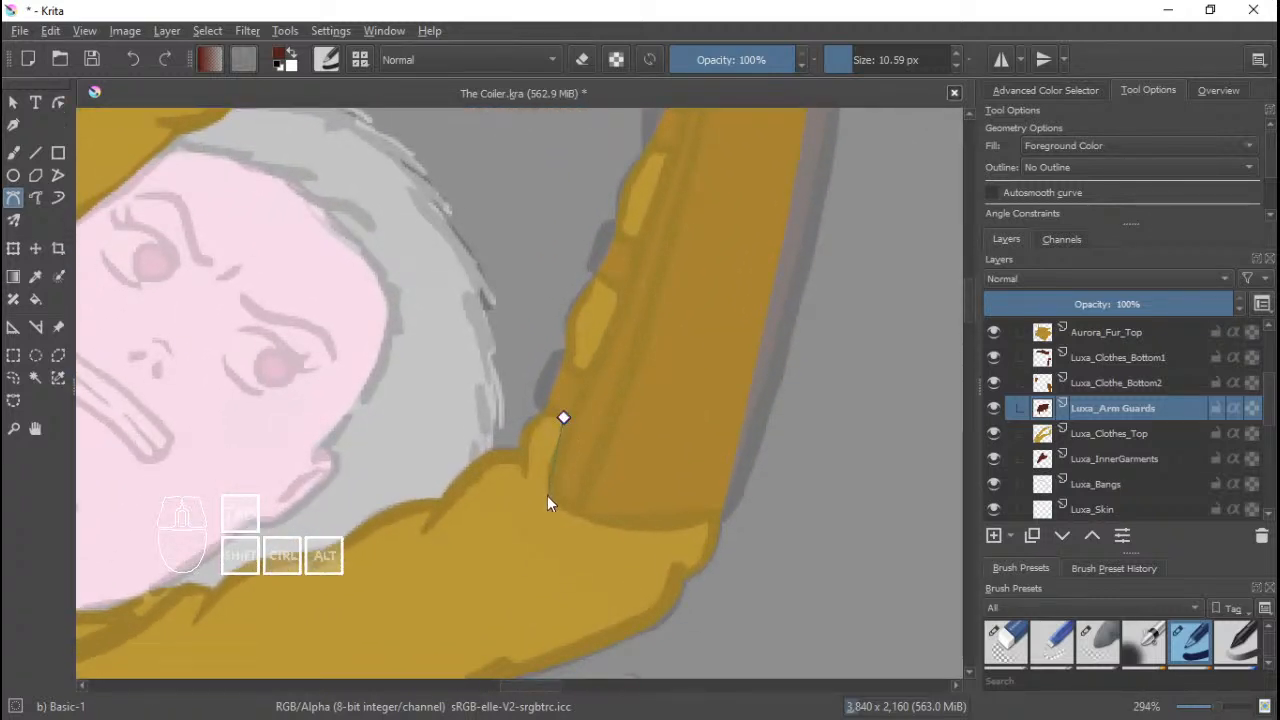
left_click_drag(547, 495, 707, 455)
left_click_drag(772, 283, 646, 457)
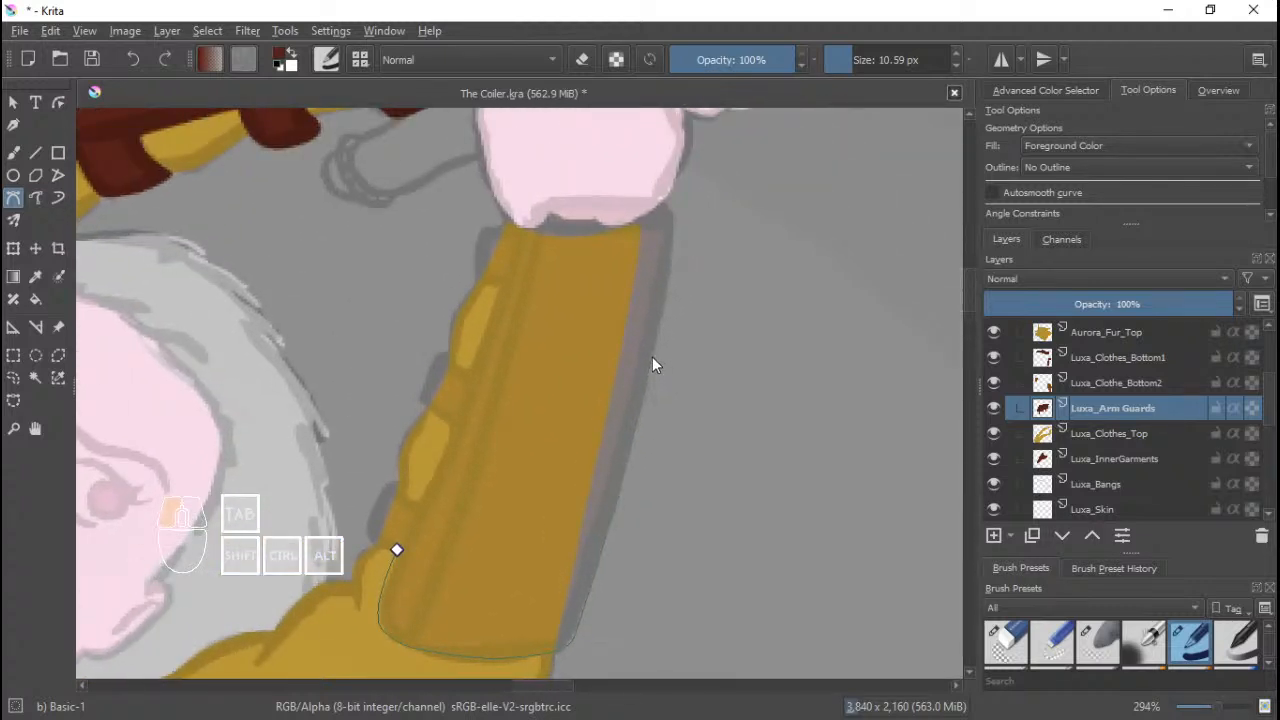
scroll(668, 290, "up", 2)
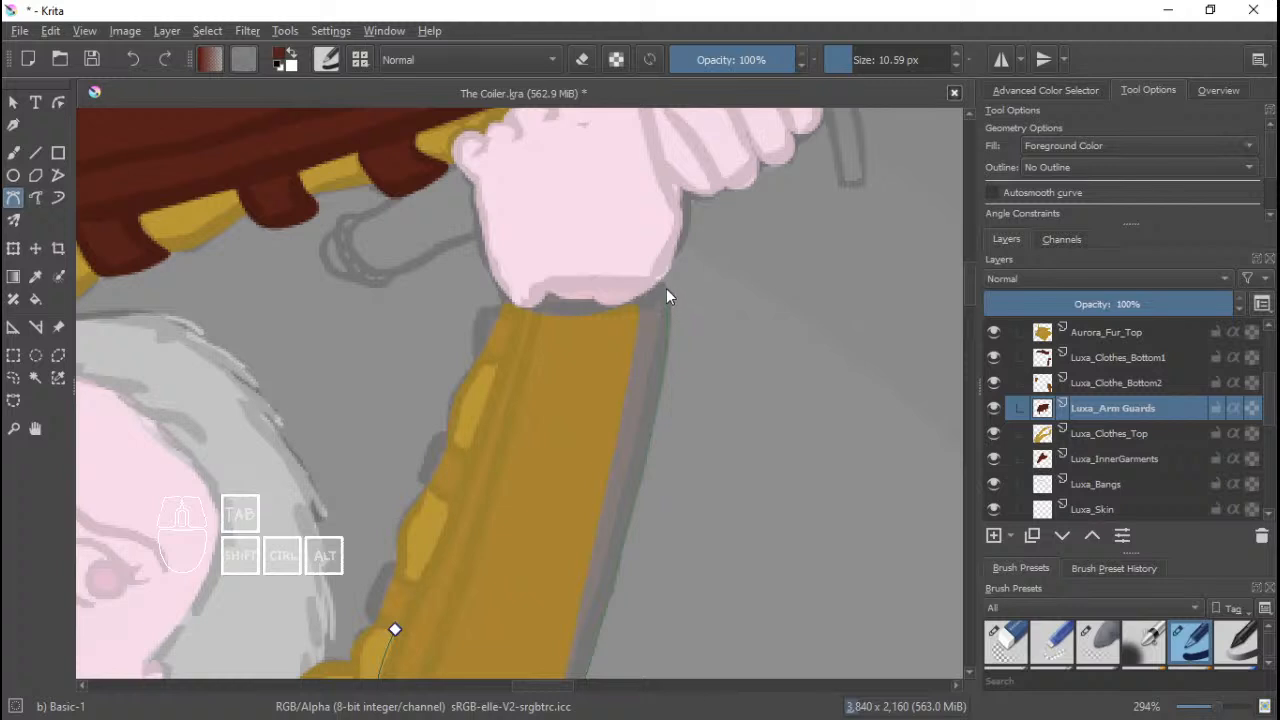
left_click(654, 279)
left_click_drag(537, 284, 559, 327)
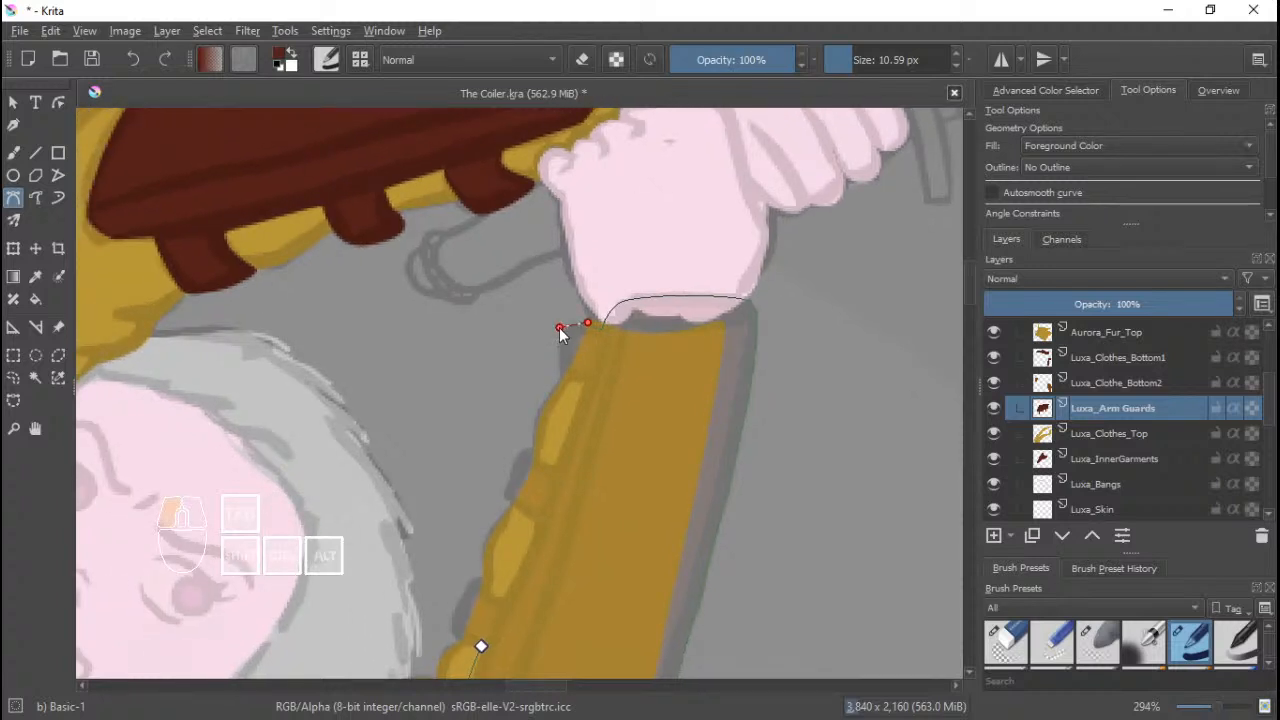
Trace the straps on the second arm guard's inner side and close the outline to fill it with dark reddish brown.
left_click_drag(578, 380, 608, 334)
left_click(581, 382)
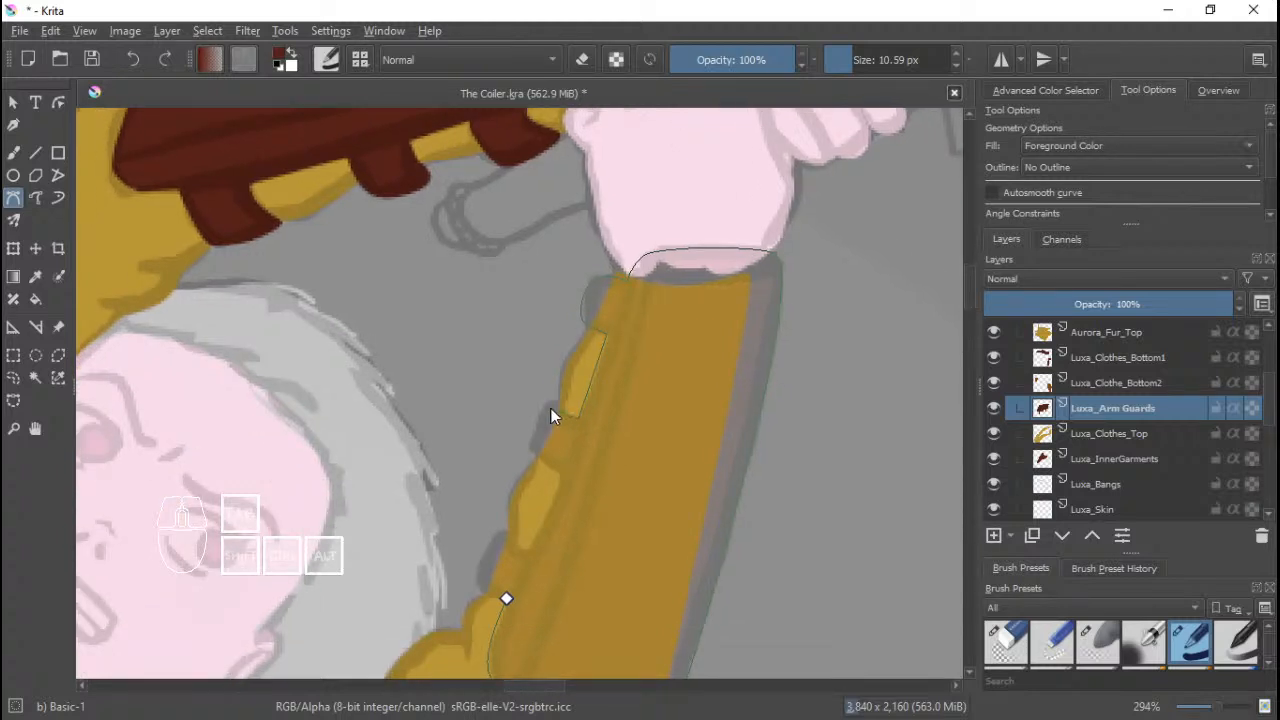
left_click(557, 402)
left_click_drag(544, 410, 537, 421)
left_click(538, 455)
left_click_drag(564, 474, 588, 410)
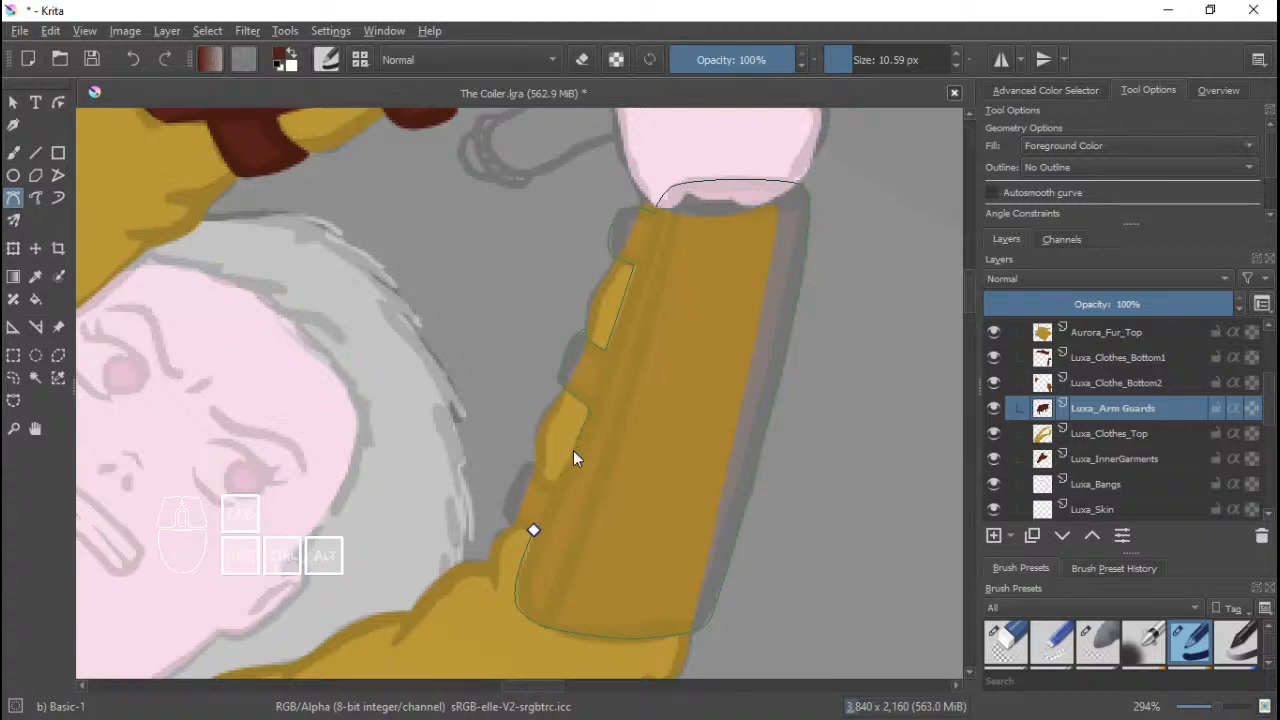
left_click(552, 489)
left_click(535, 465)
left_click(533, 530)
Examine both filled arm guards together with the rider's sleeves, hands and head.
scroll(658, 294, "down", 4, "ctrl")
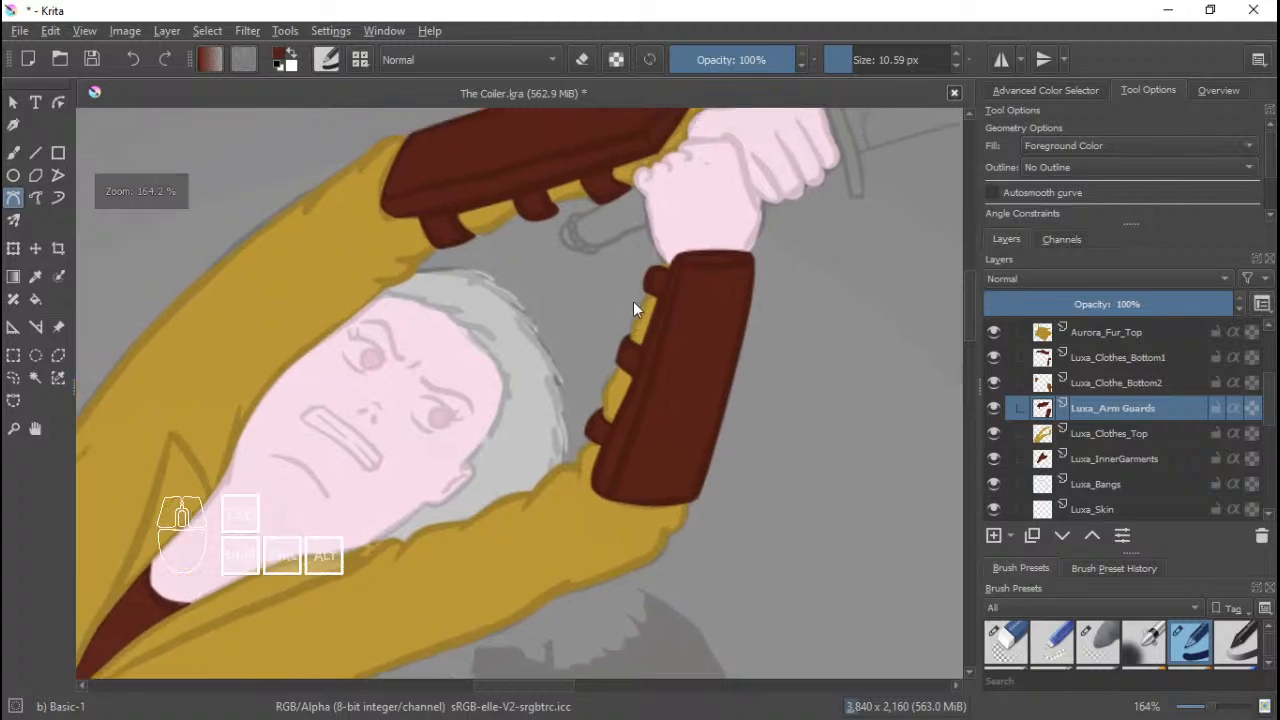
scroll(633, 301, "down", 4, "ctrl")
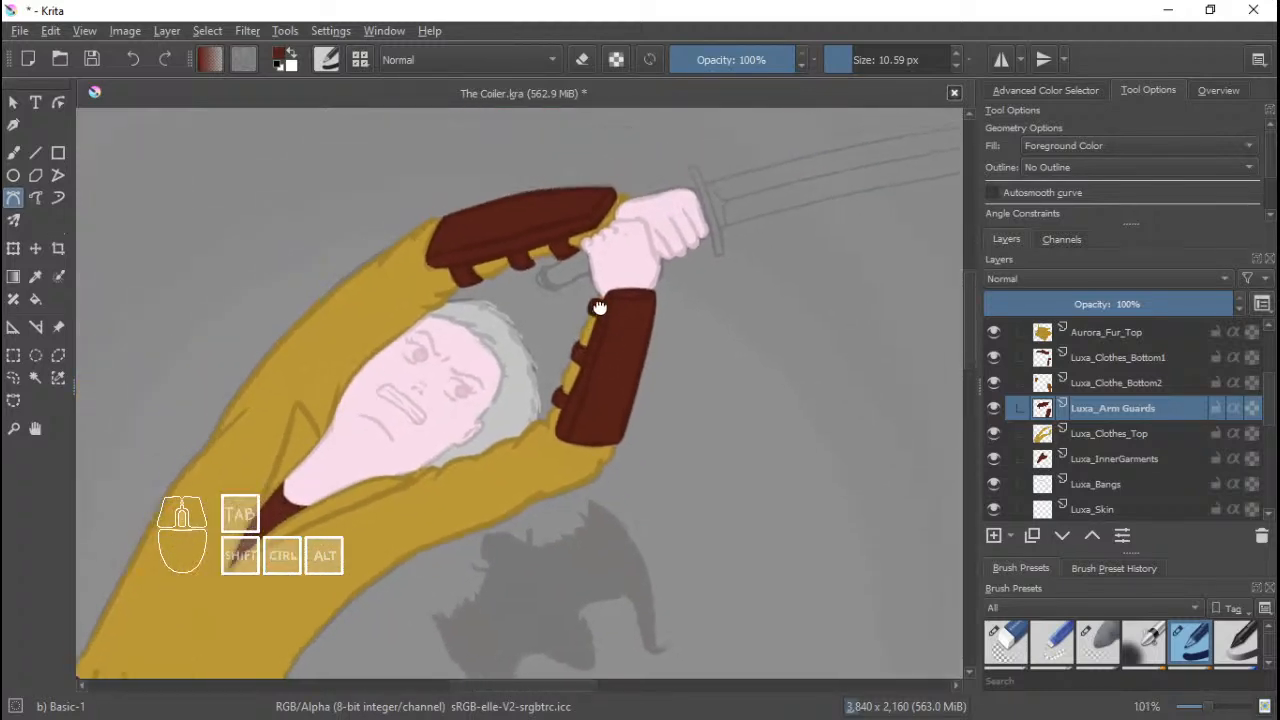
scroll(602, 313, "down", 2, "ctrl")
left_click_drag(620, 331, 562, 353)
scroll(562, 353, "up", 4, "ctrl")
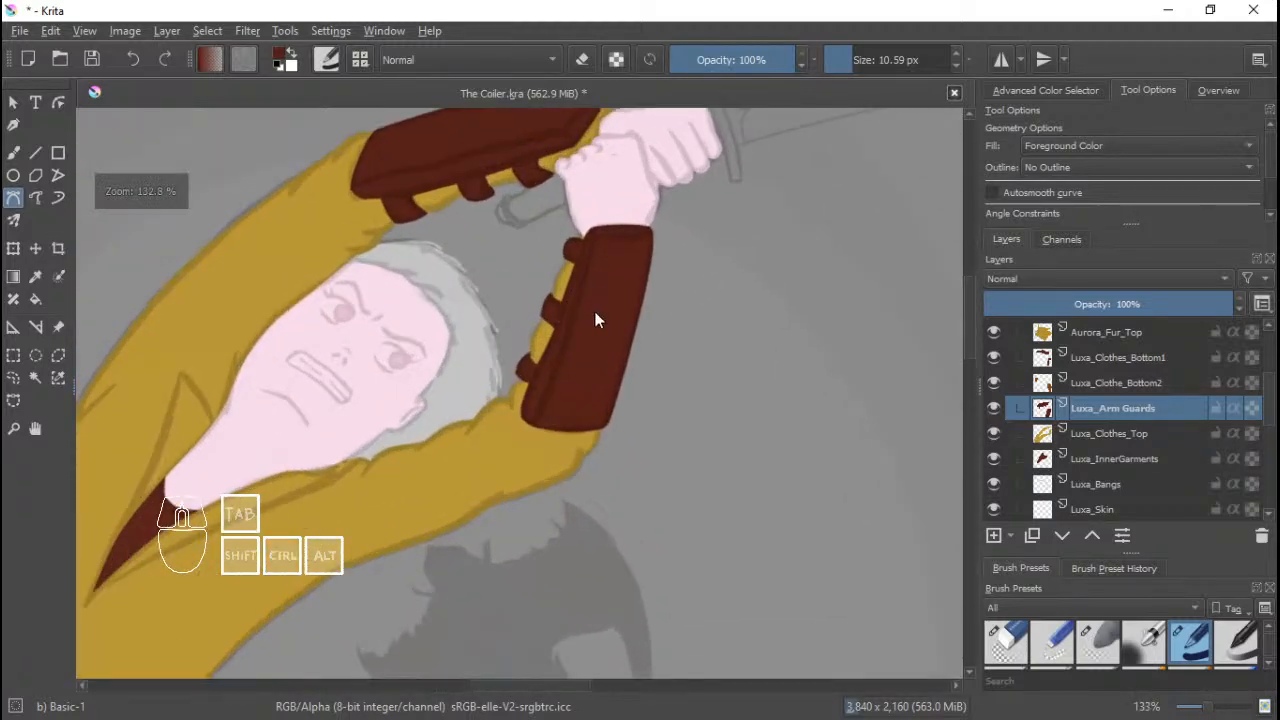
left_click_drag(596, 314, 606, 364)
left_click_drag(606, 364, 600, 386)
mouse_move(600, 386)
left_mouse_down("ctrl")
mouse_move(629, 315)
mouse_move(637, 329)
mouse_move(611, 355)
mouse_move(624, 304)
mouse_move(635, 329)
mouse_move(586, 374)
mouse_move(583, 398)
left_mouse_up("ctrl")
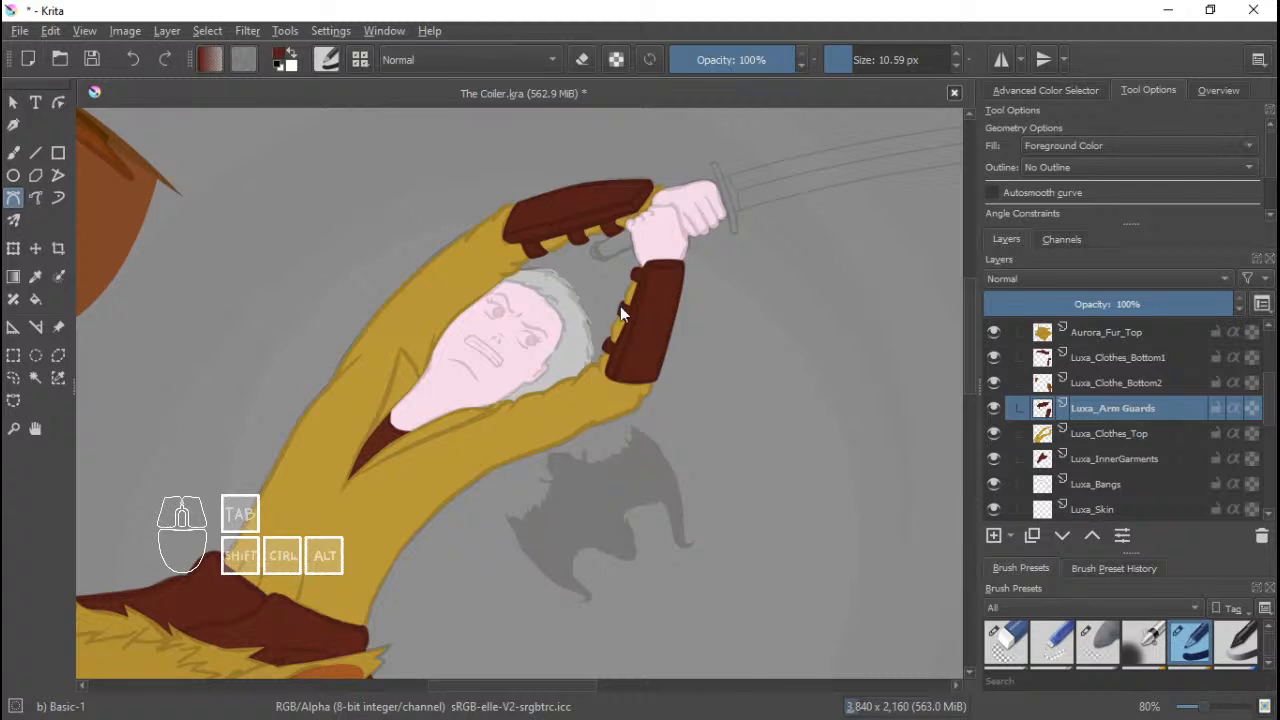
mouse_move(646, 328)
left_mouse_down()
mouse_move(626, 321)
mouse_move(646, 340)
left_mouse_up()
mouse_move(606, 379)
left_mouse_down("ctrl")
mouse_move(597, 366)
mouse_move(604, 376)
left_mouse_up("ctrl")
left_click_drag(608, 359, 646, 391)
left_click_drag(606, 429, 600, 318, "ctrl")
left_click_drag(600, 318, 634, 403)
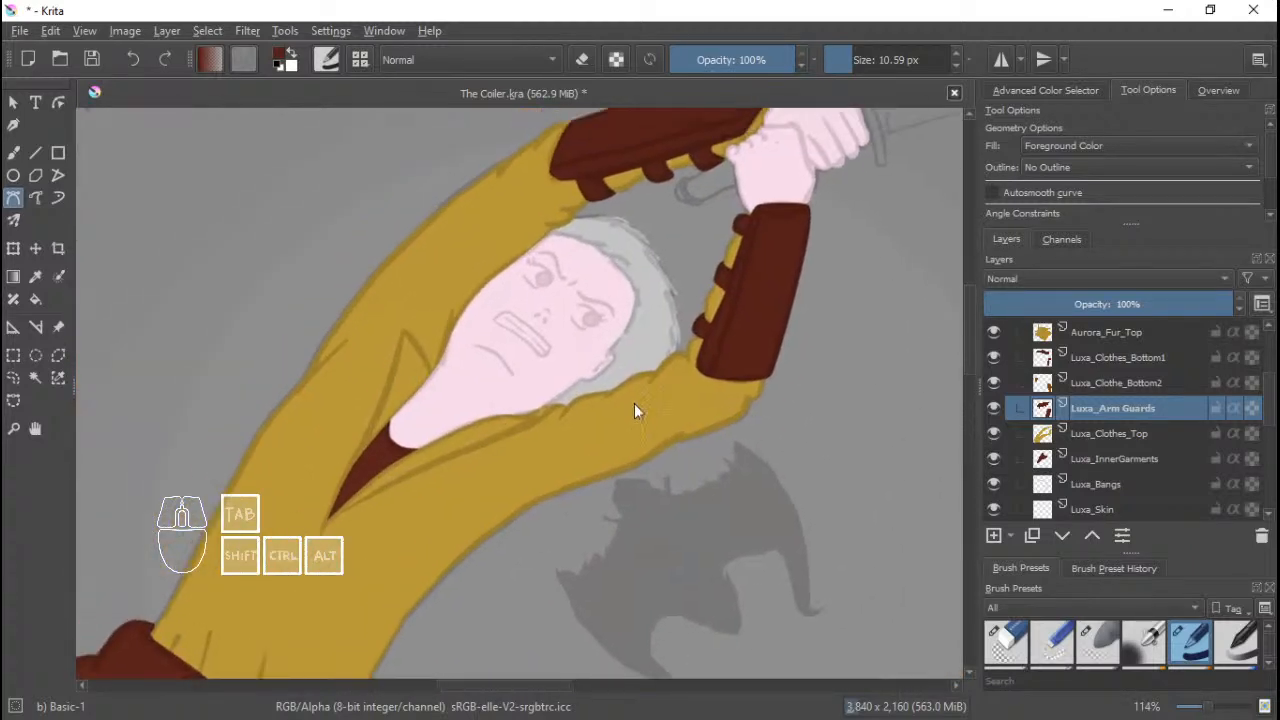
Check the whole bat and rider composition and the sword for areas that still need base colour.
scroll(564, 392, "down", 5)
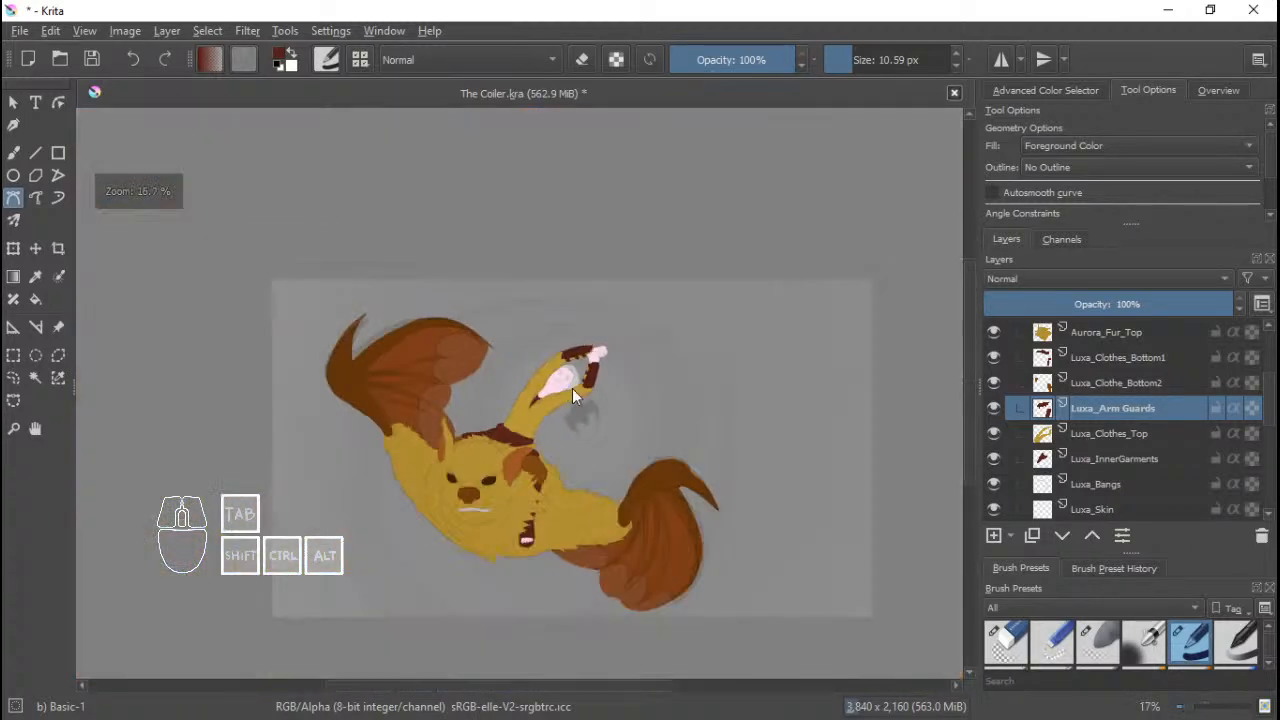
scroll(654, 400, "up", 2)
left_click_drag(524, 350, 539, 362)
scroll(549, 413, "up", 3)
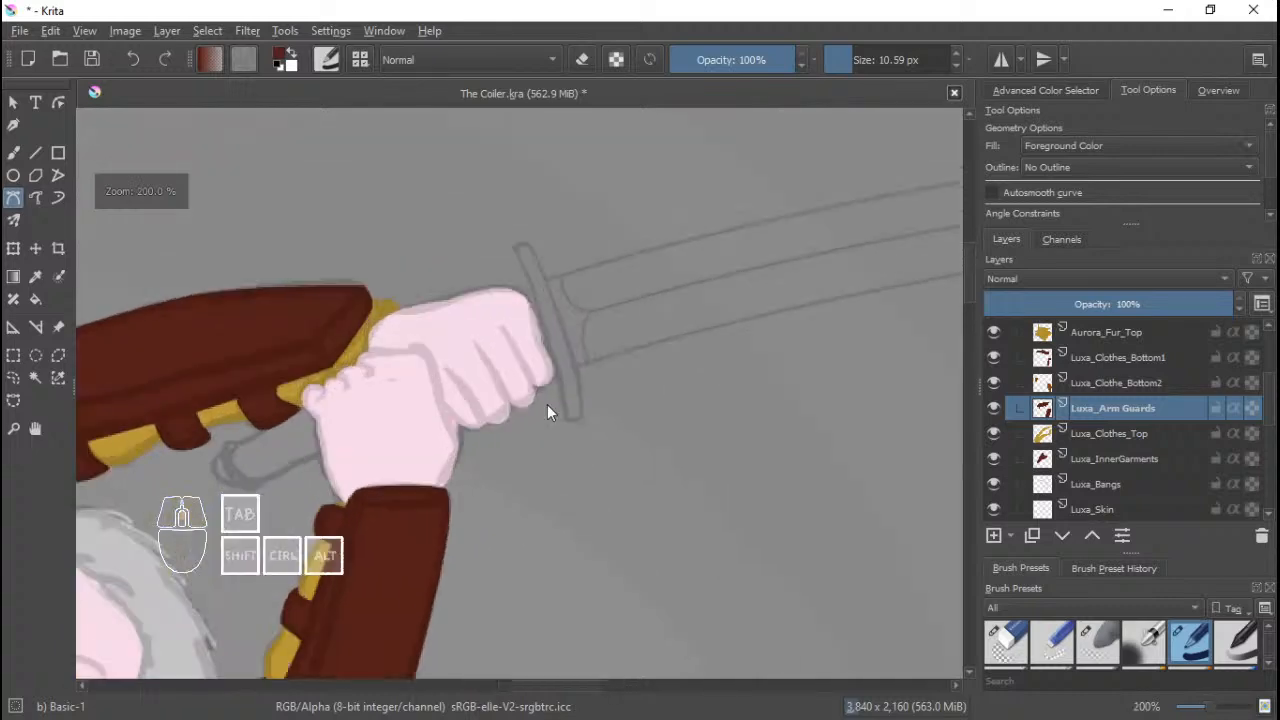
scroll(548, 400, "up", 2)
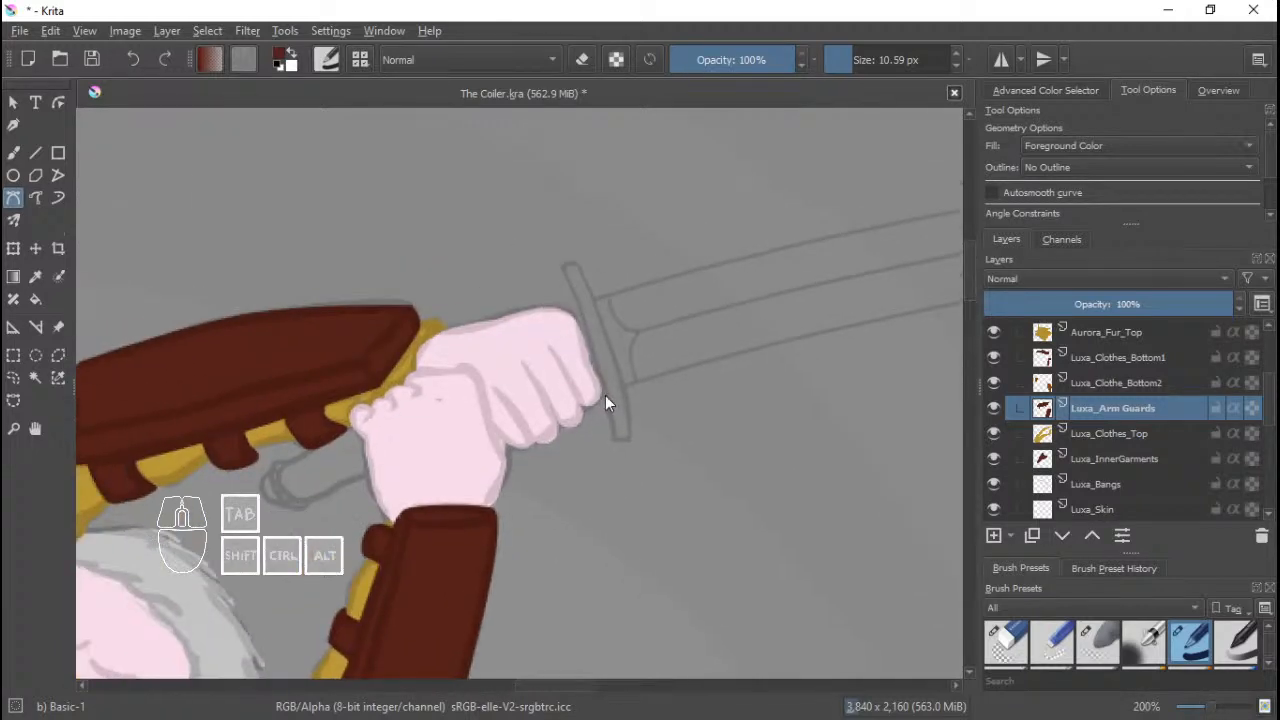
scroll(597, 405, "down", 8)
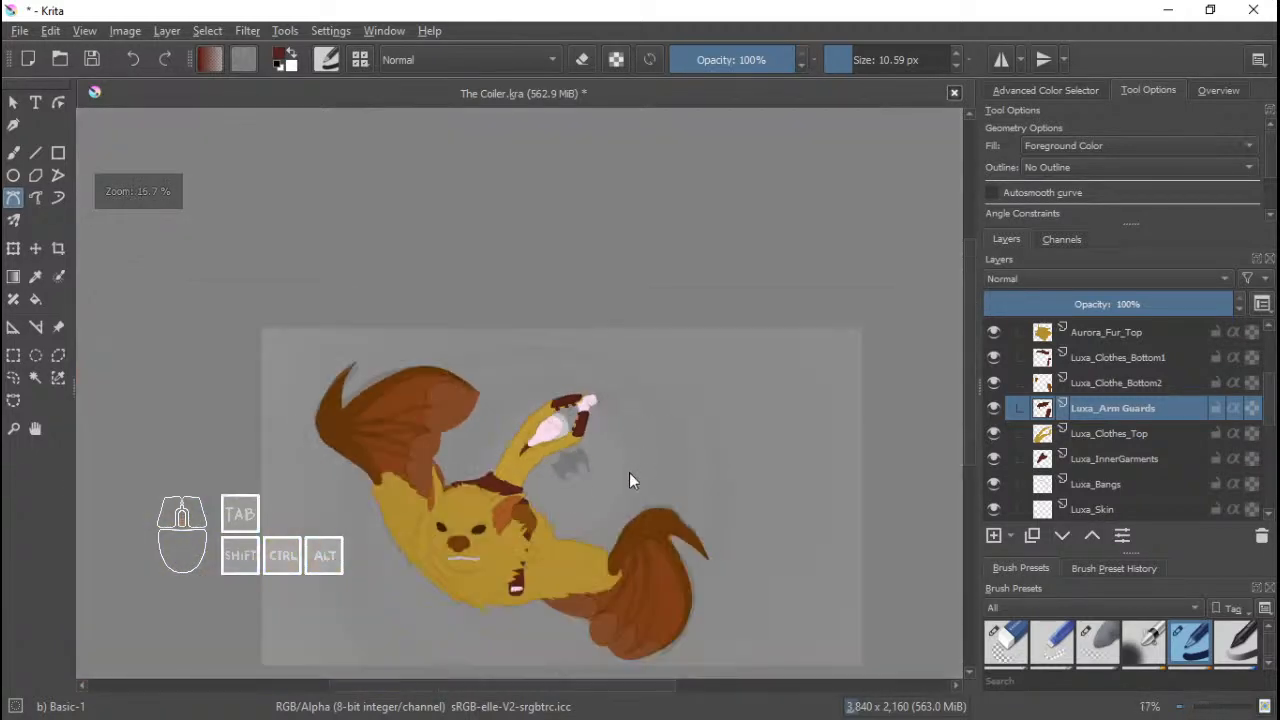
Sample the eye-white grey on the rider's face from the Copy of The Coiler4_Color.png layer, showing that layer only for the pick.
scroll(660, 460, "up", 5)
scroll(691, 449, "up", 3)
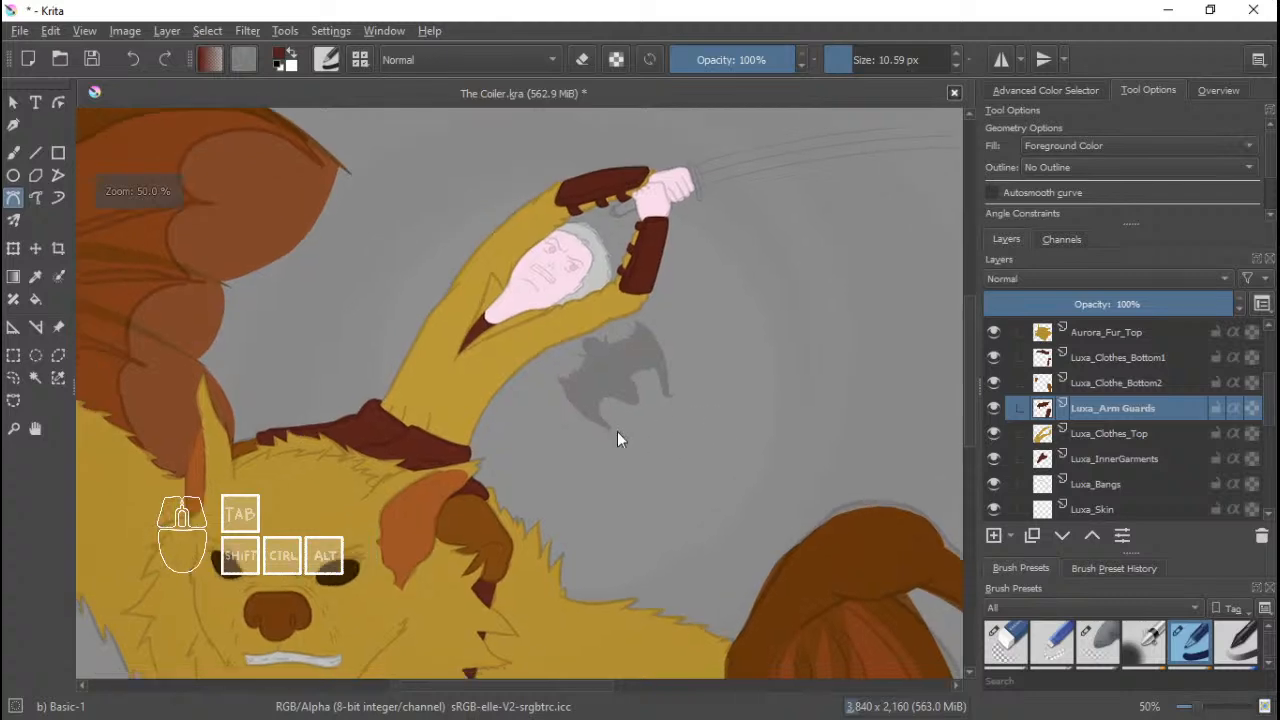
scroll(523, 373, "up", 1)
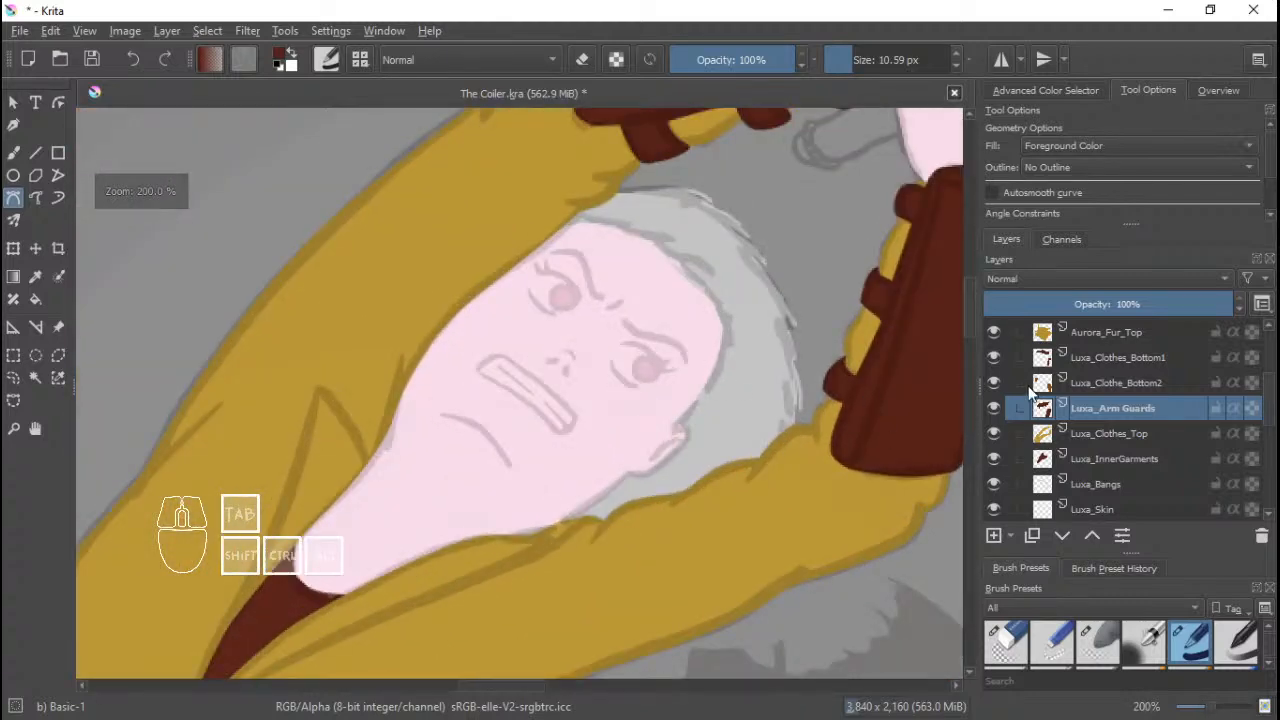
scroll(992, 359, "up", 3)
left_click(993, 357)
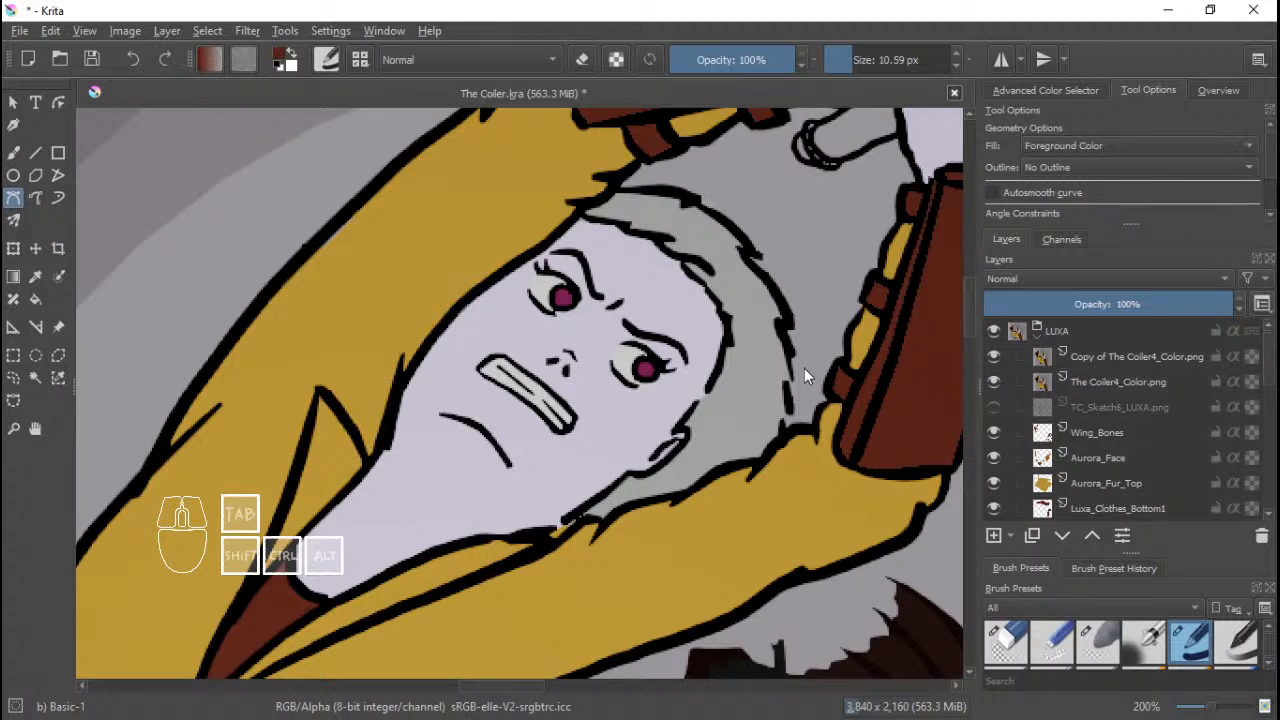
key("b")
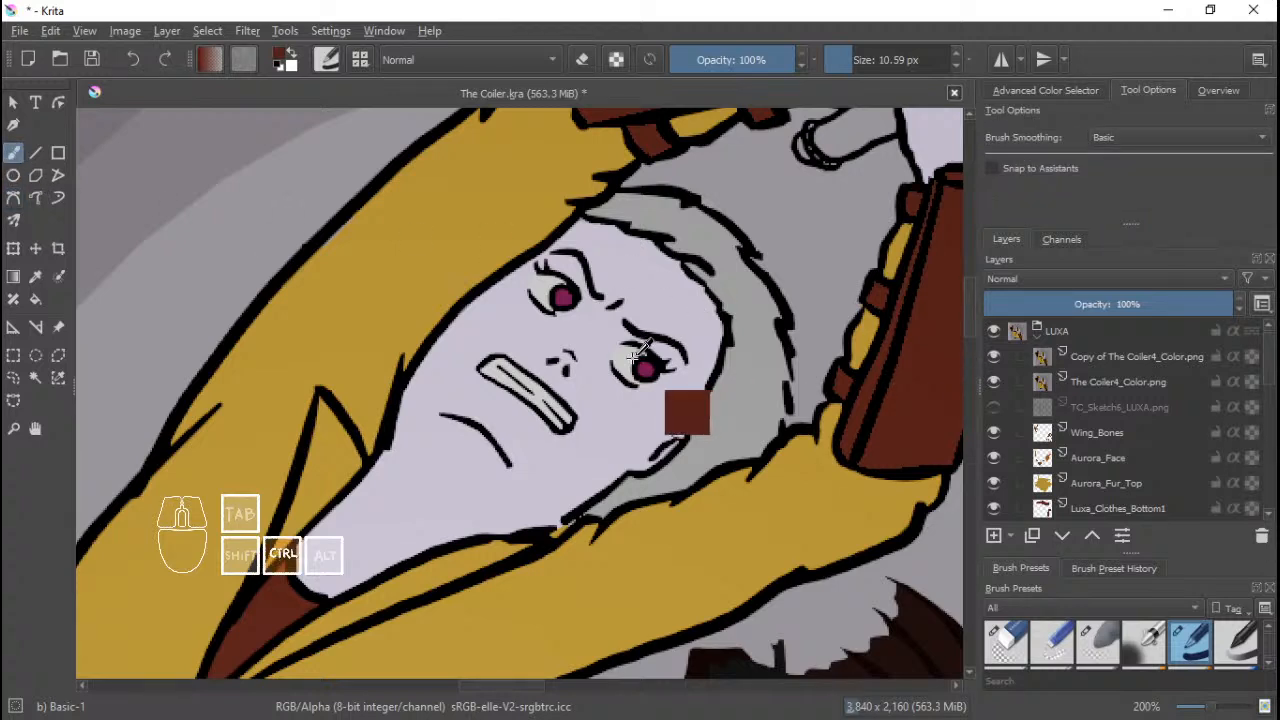
left_click(635, 354, "ctrl")
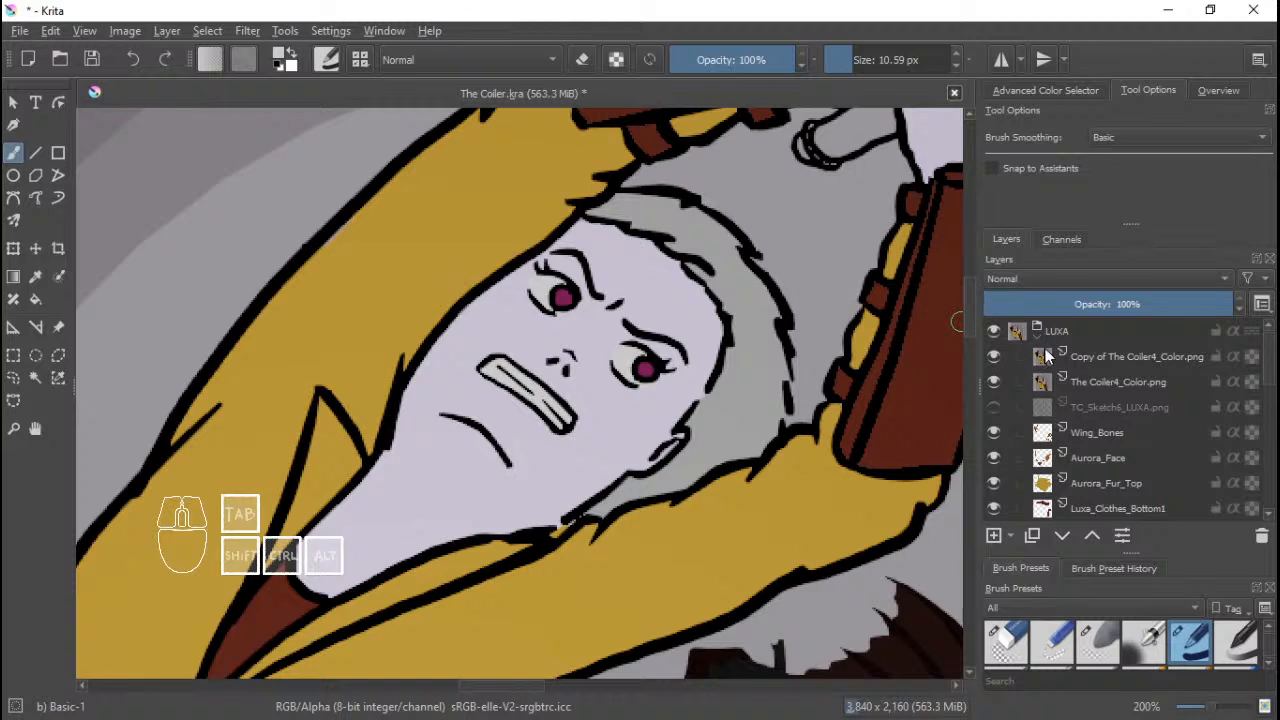
left_click(994, 357)
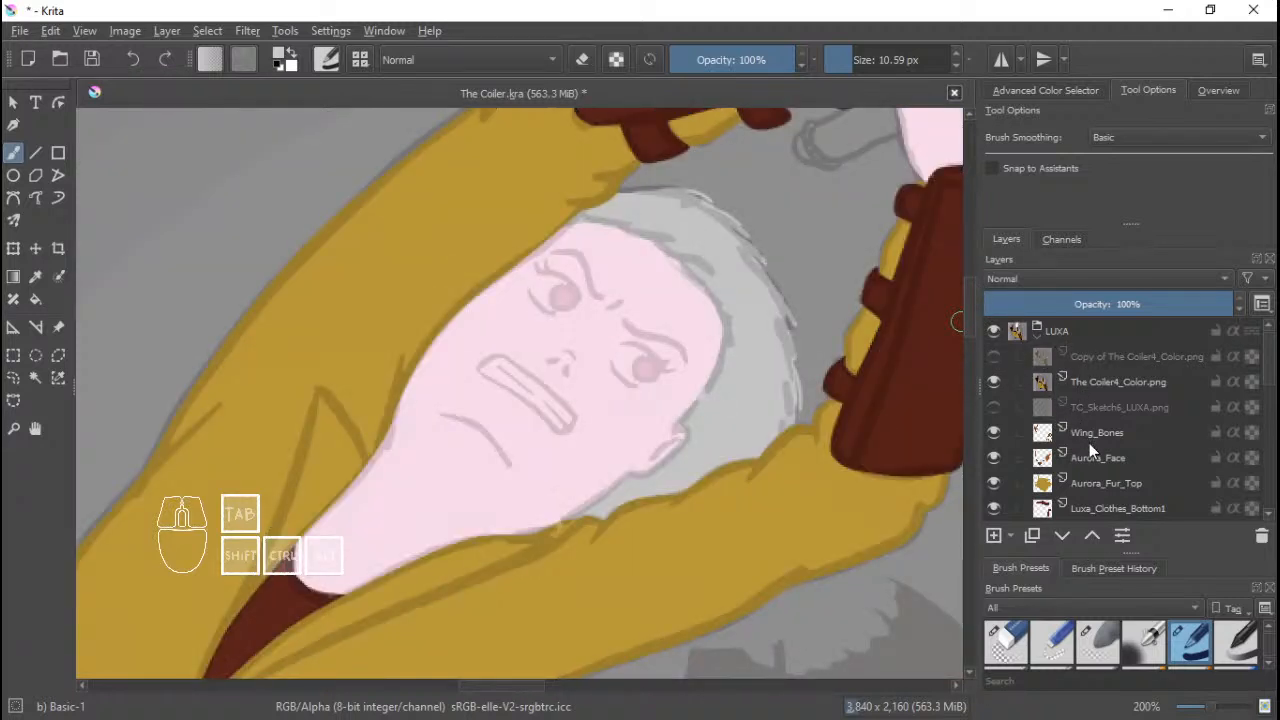
Add a paint layer directly above Luxa_Skin and name it Luxa_Face.
left_click(1096, 436)
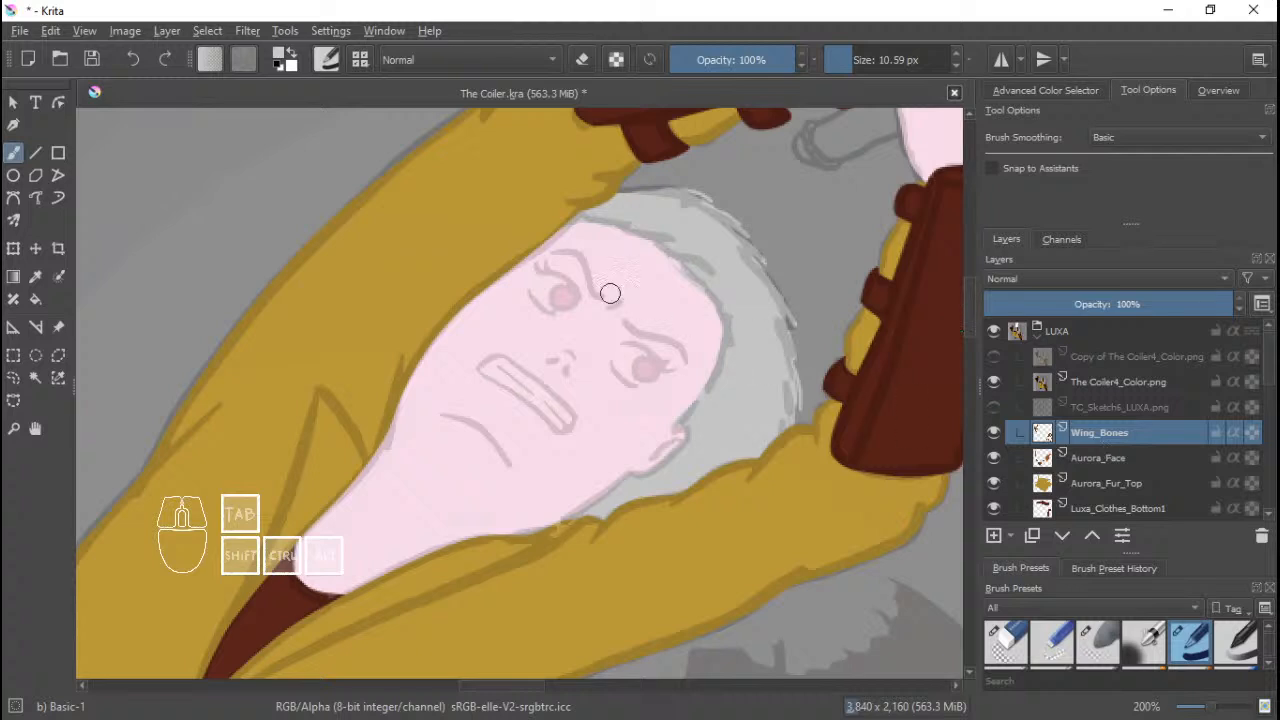
left_click_drag(627, 297, 591, 300)
left_click_drag(600, 370, 631, 348)
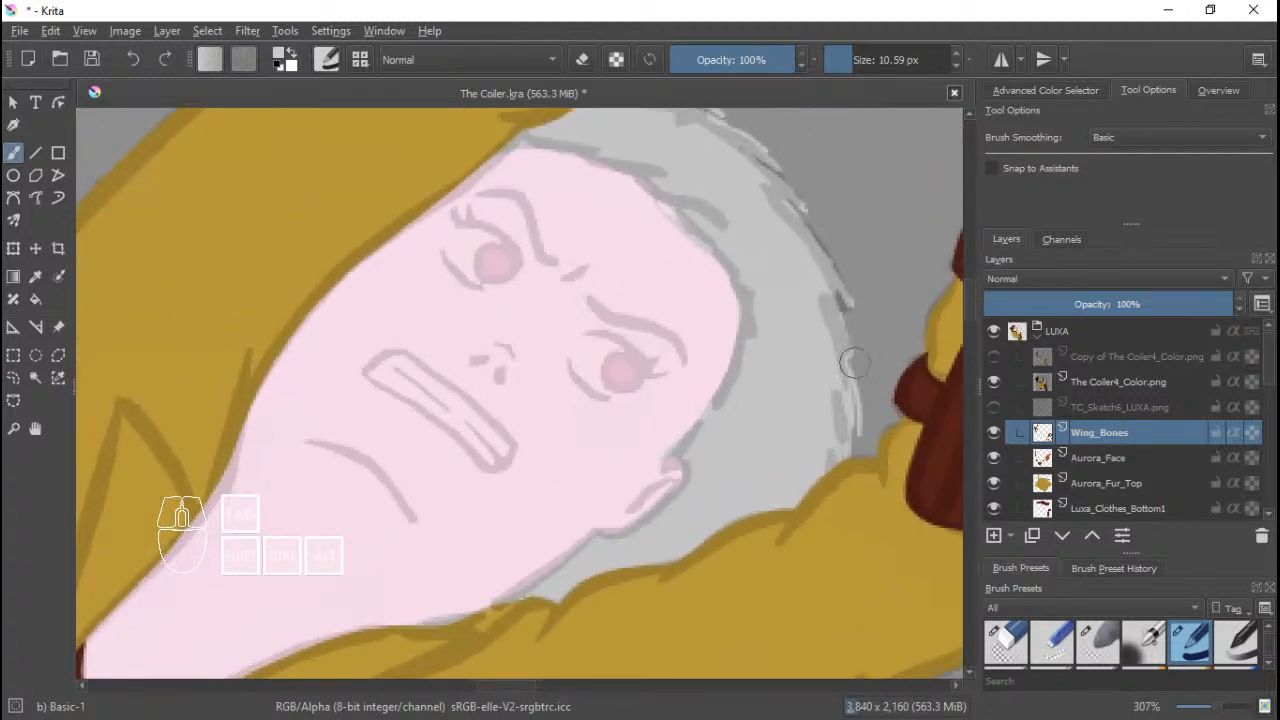
left_click_drag(1264, 393, 1260, 414)
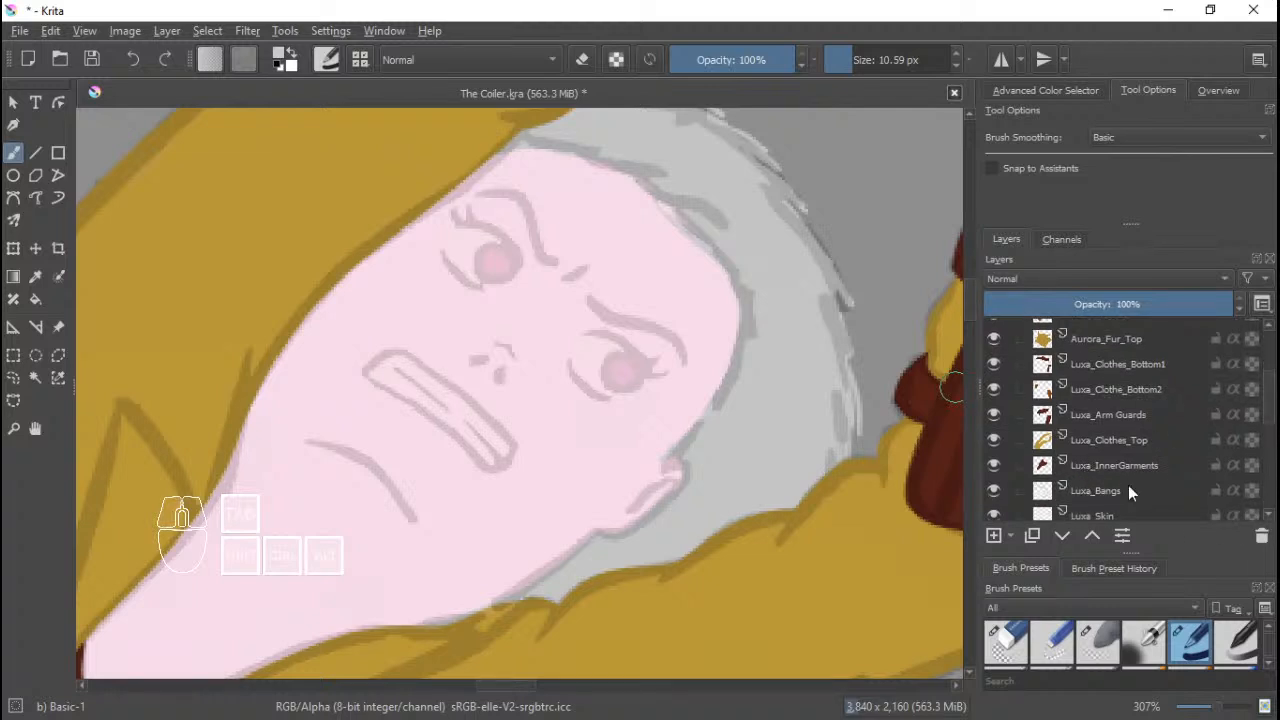
left_click_drag(1276, 410, 1273, 443)
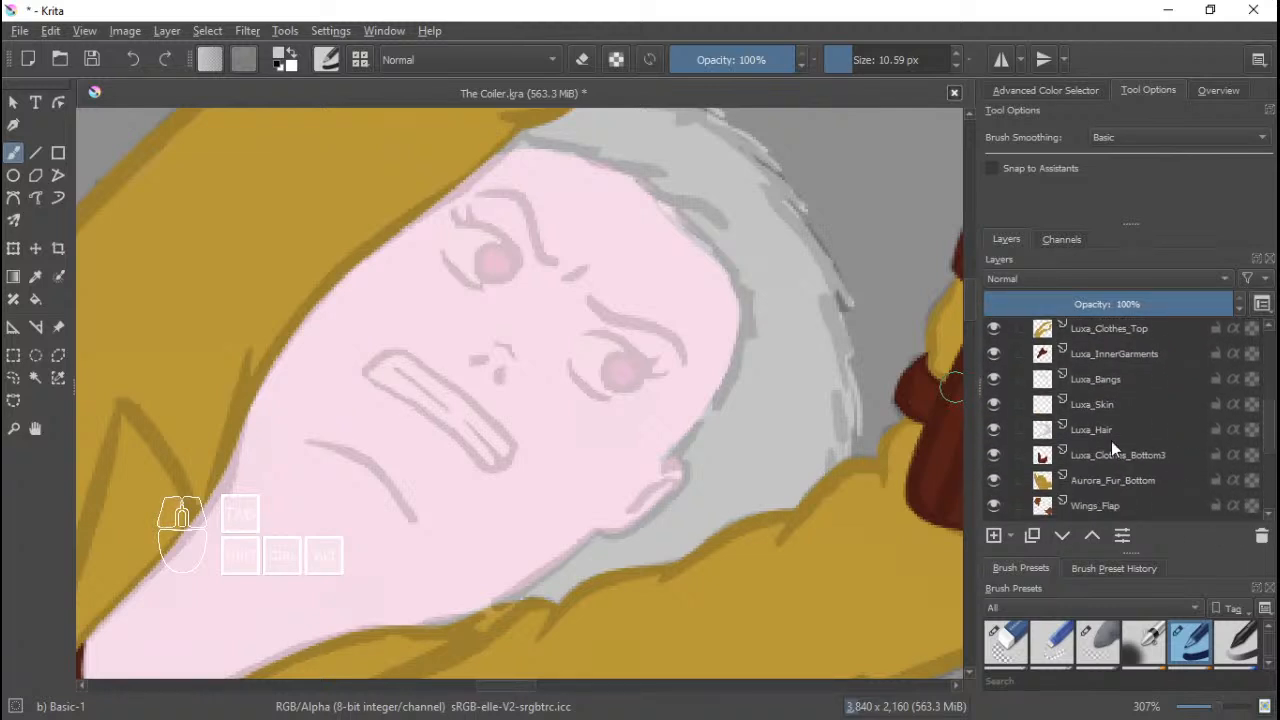
left_click(1096, 416)
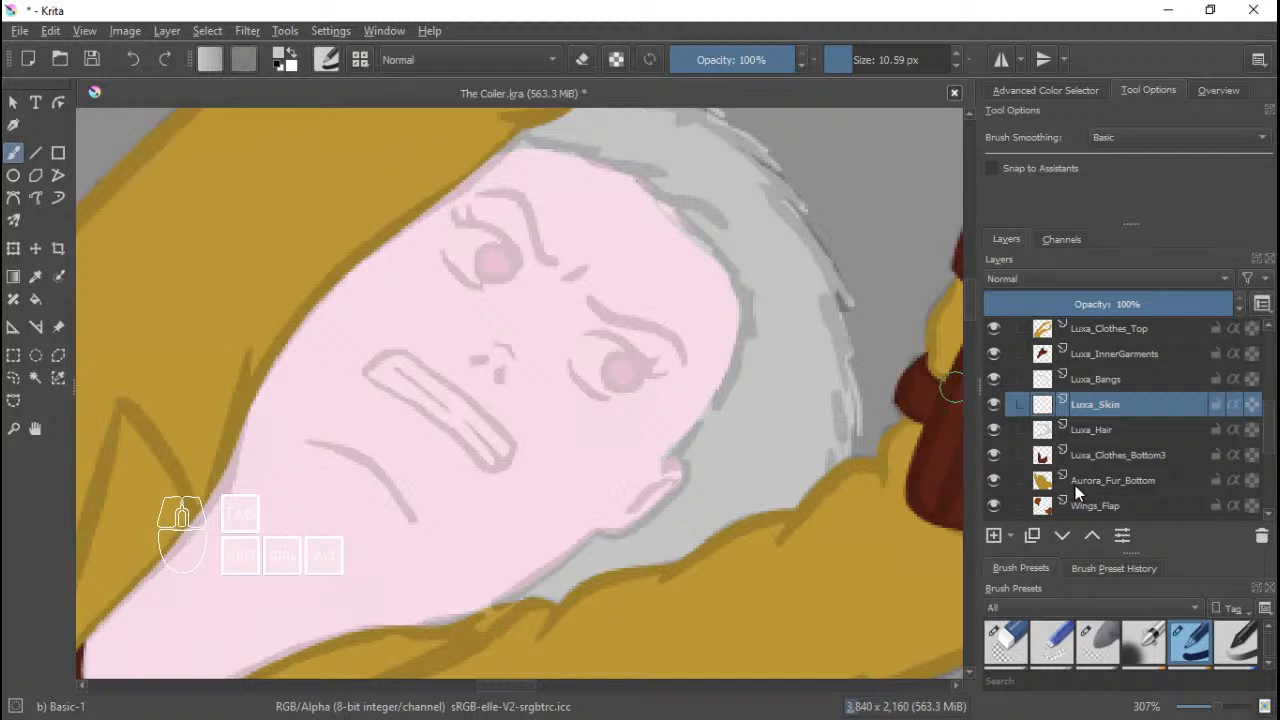
left_click(986, 537)
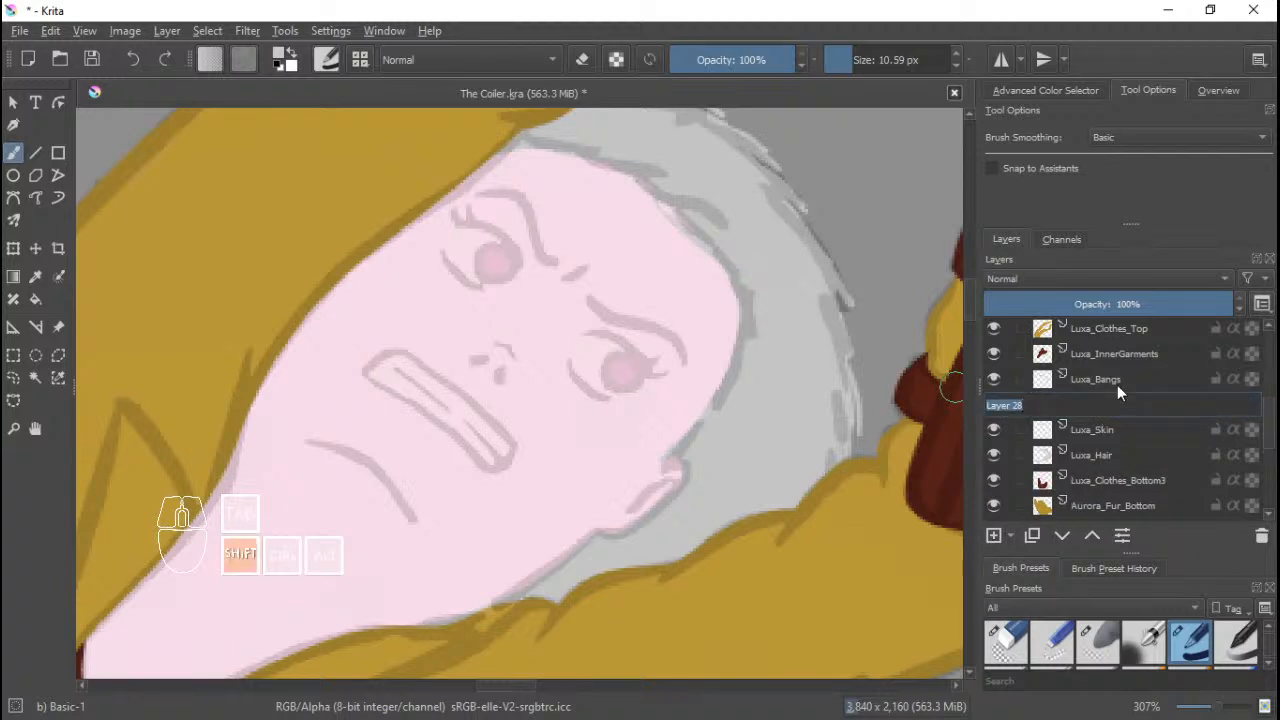
type("Lu")
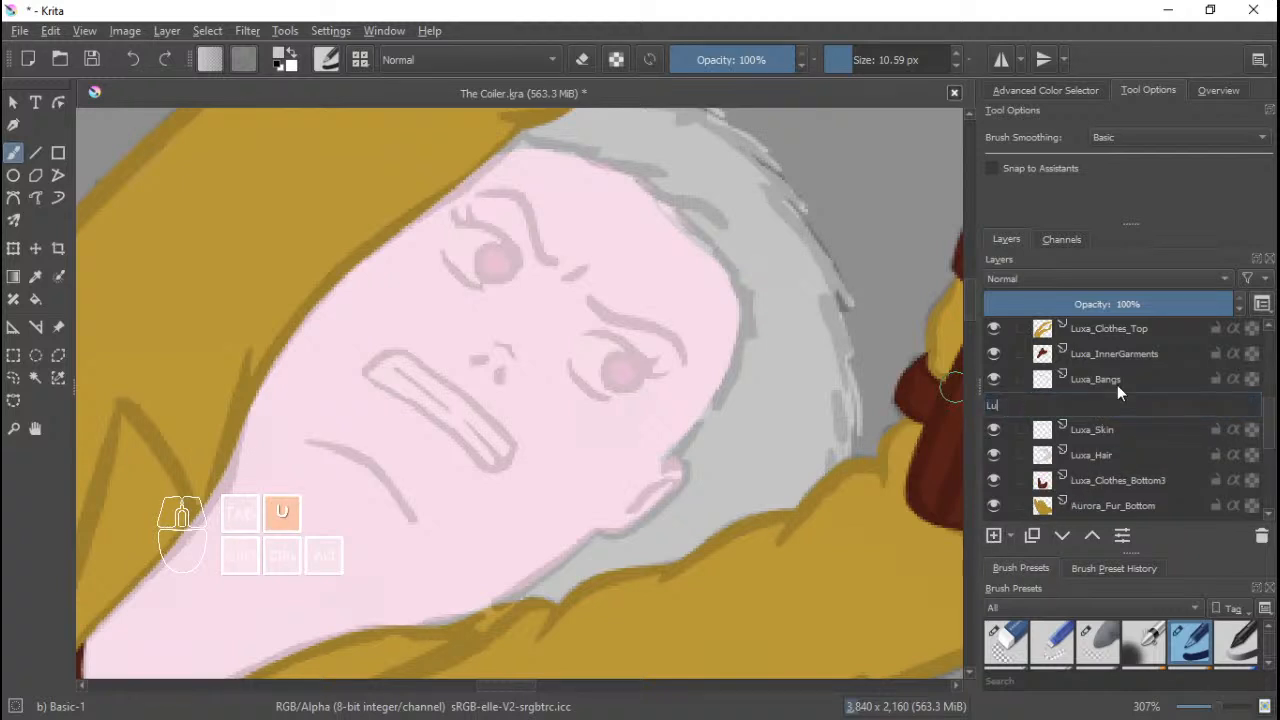
type("xa_F")
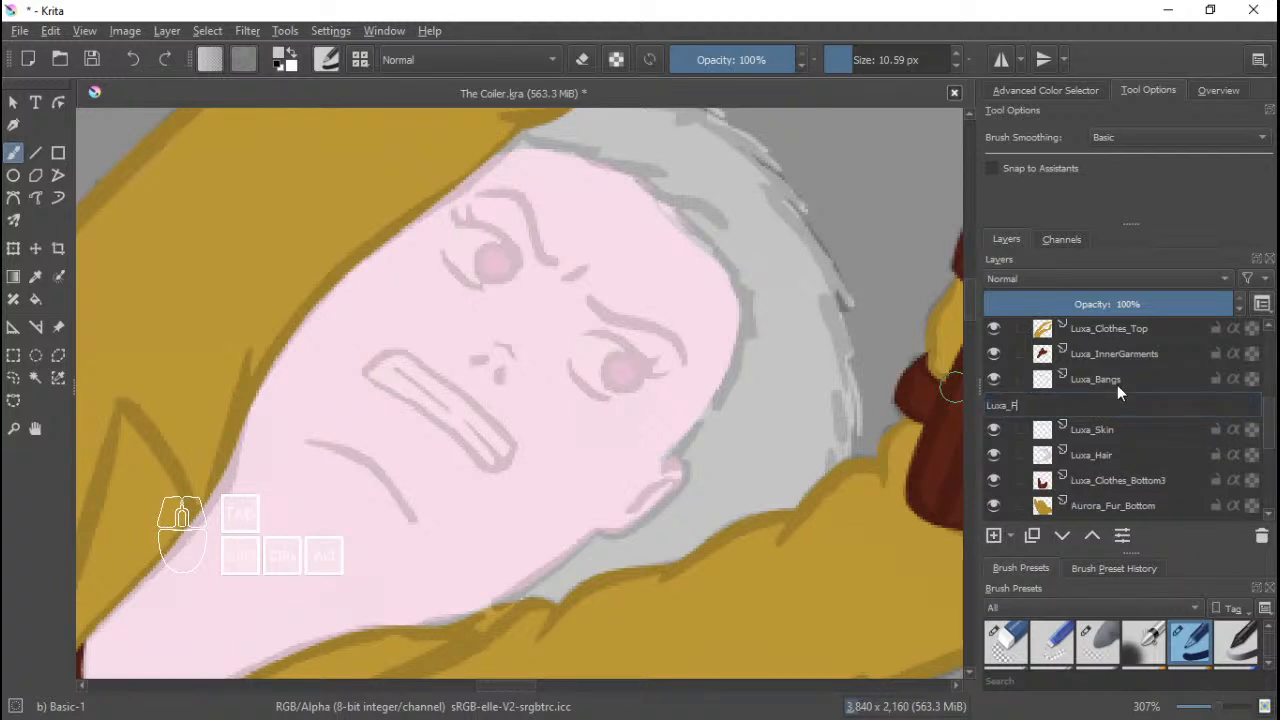
type("ace")
key("Return")
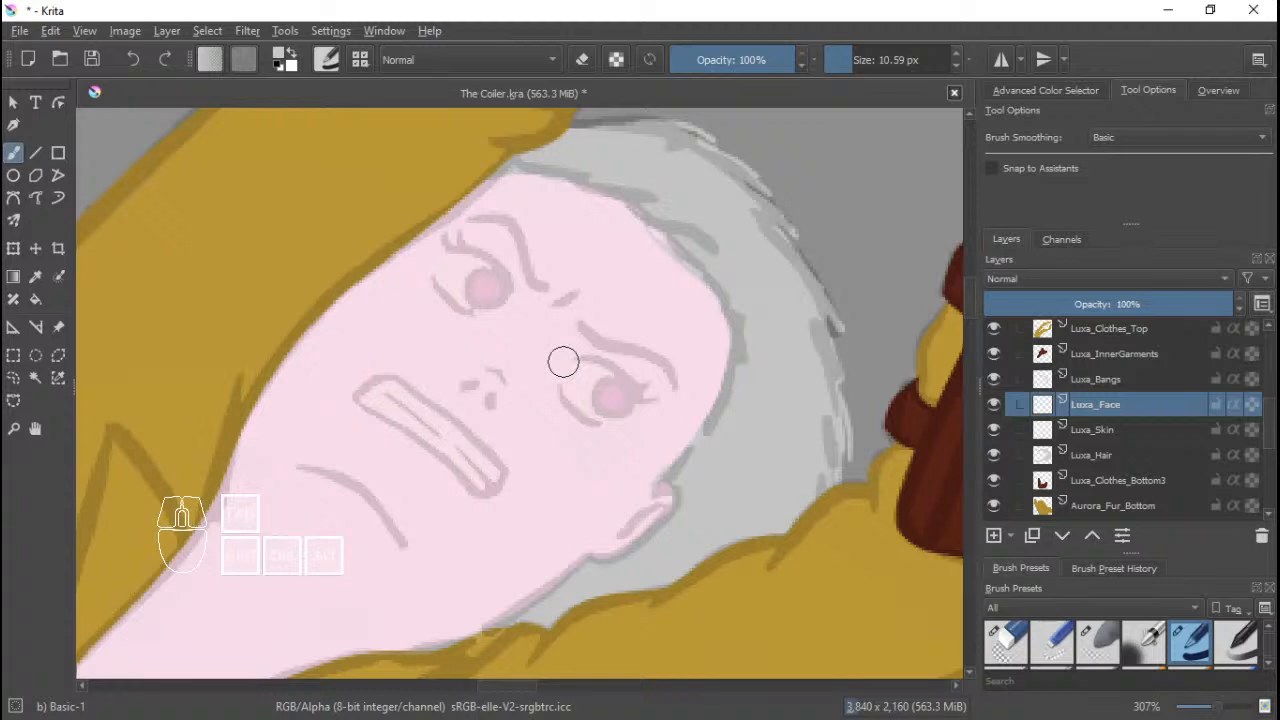
Try to paint the white of the rider's eye nearest the ear with the sampled grey, and undo the stroke.
scroll(563, 361, "up", 1)
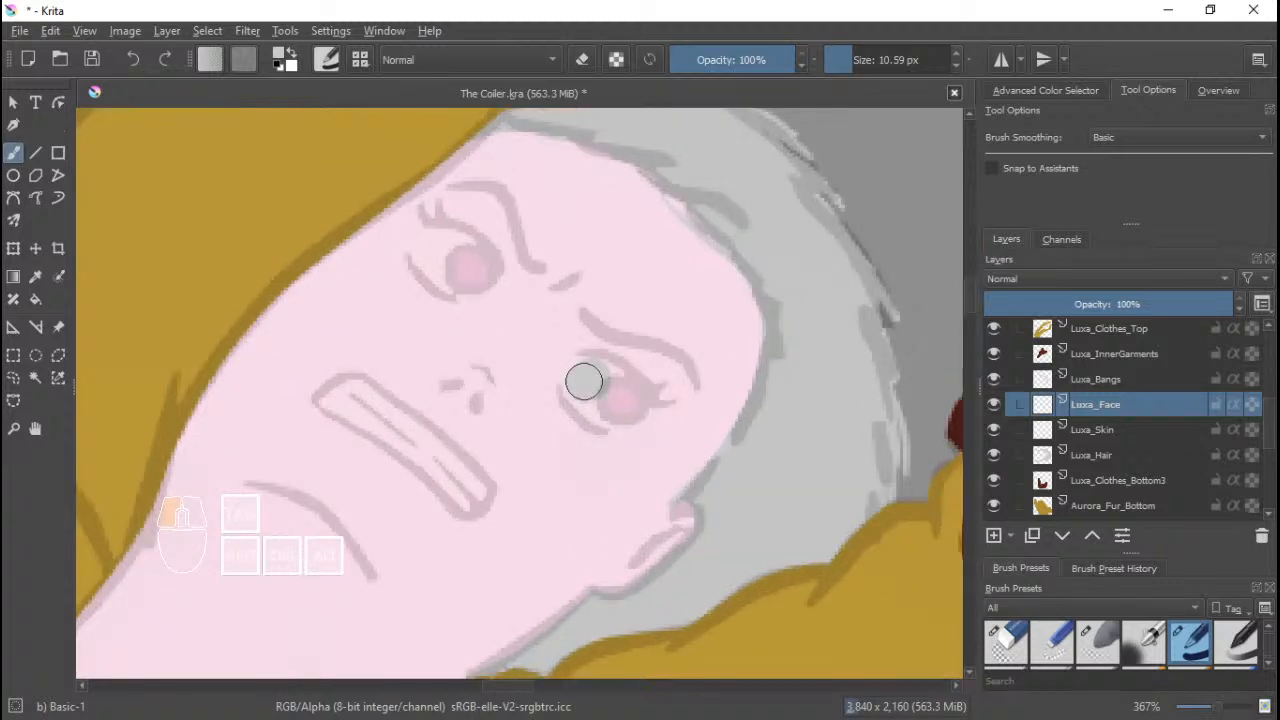
right_click(628, 349)
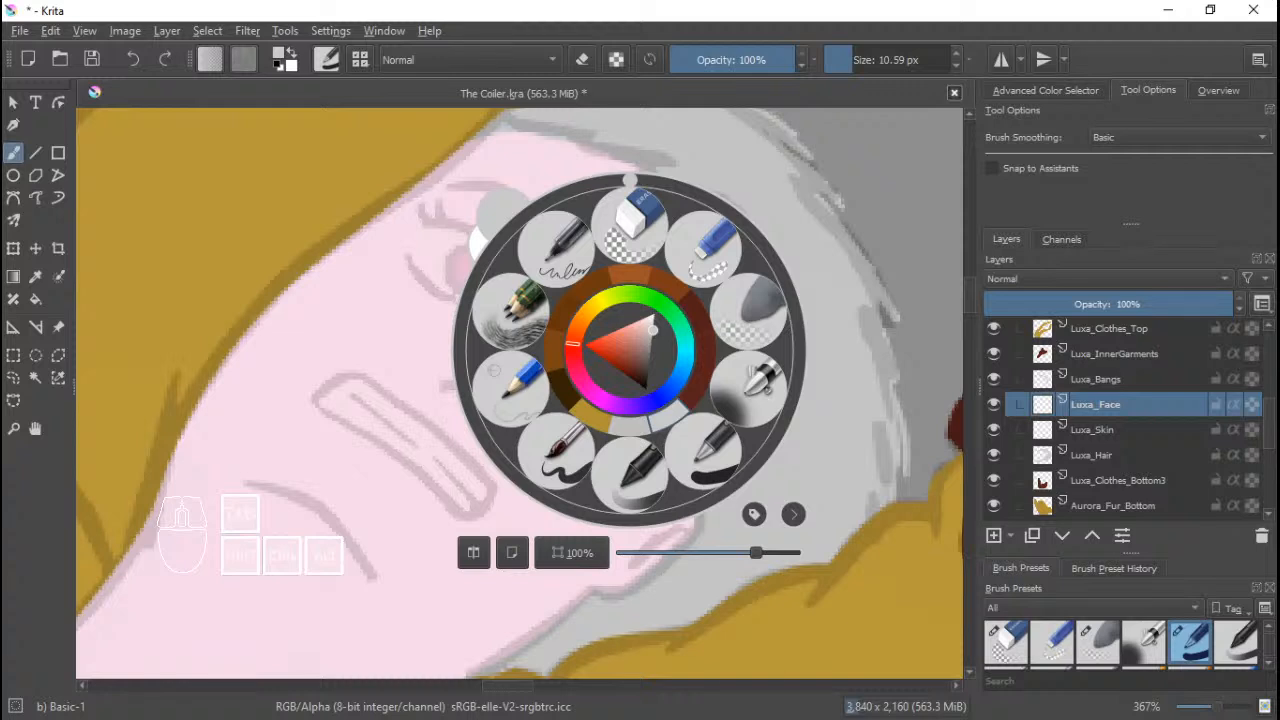
right_click(662, 425)
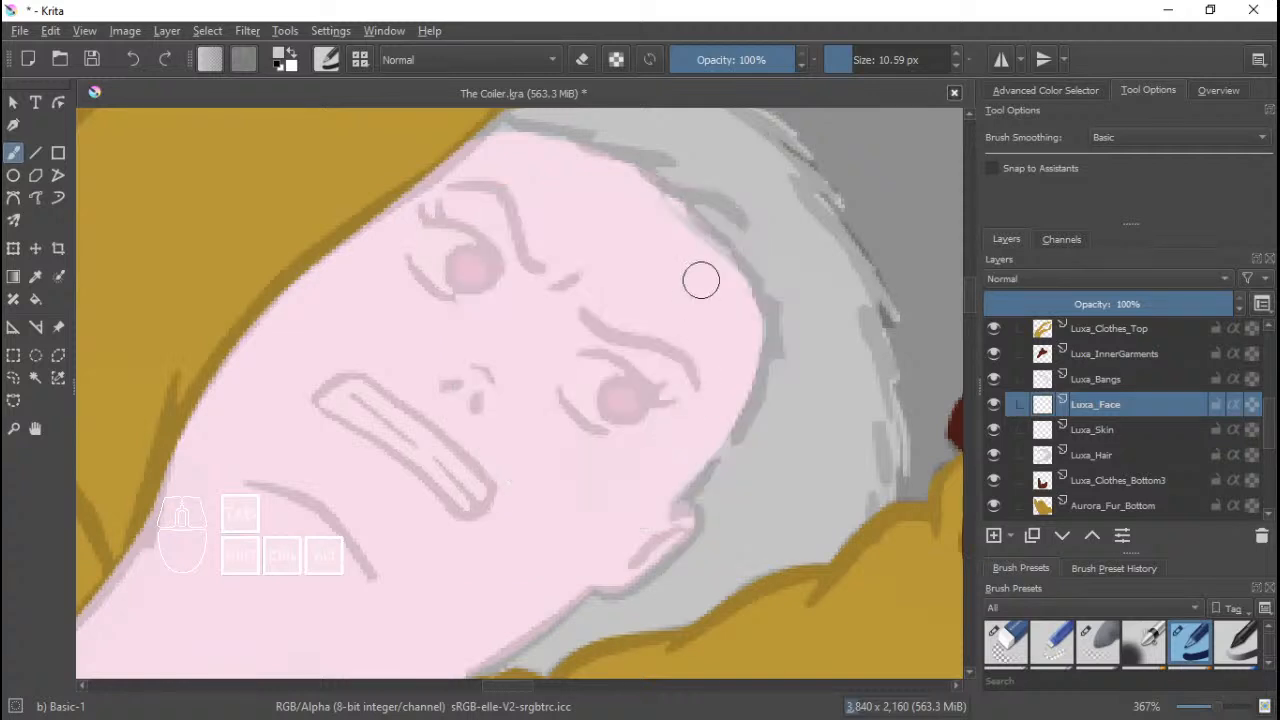
left_click_drag(596, 373, 581, 392)
key("ctrl+z")
Choose a very light grey as foreground colour and paint the whites of both of the rider's eyes.
left_click(279, 65)
left_click(292, 53)
left_click(279, 54)
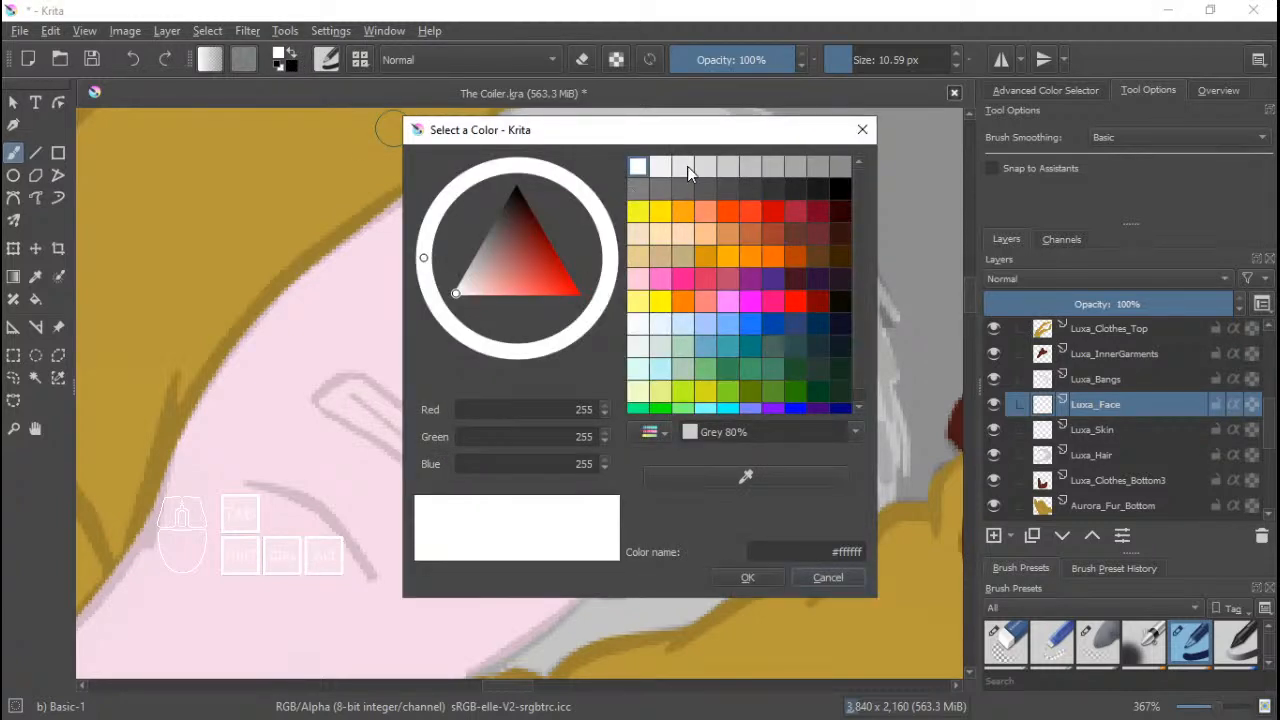
left_click(685, 166)
left_click(747, 577)
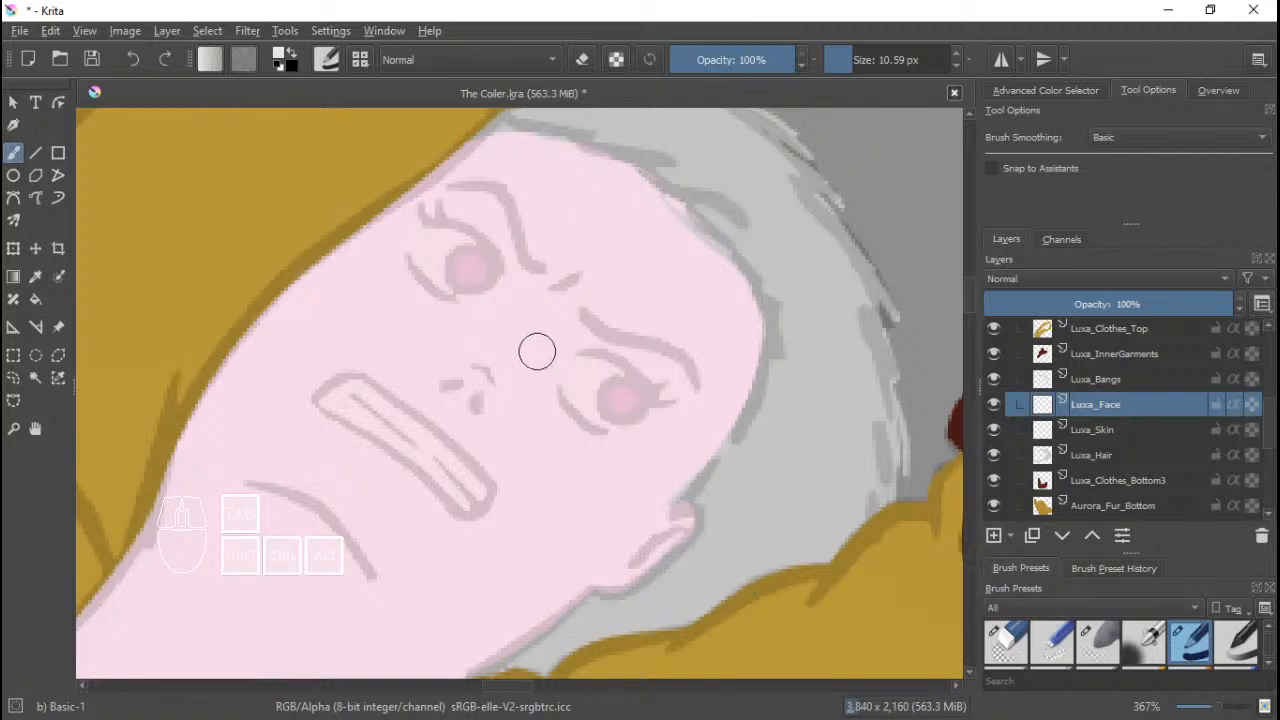
mouse_move(562, 361)
left_mouse_down()
mouse_move(558, 351)
mouse_move(580, 361)
mouse_move(574, 374)
mouse_move(606, 400)
mouse_move(597, 366)
left_mouse_up()
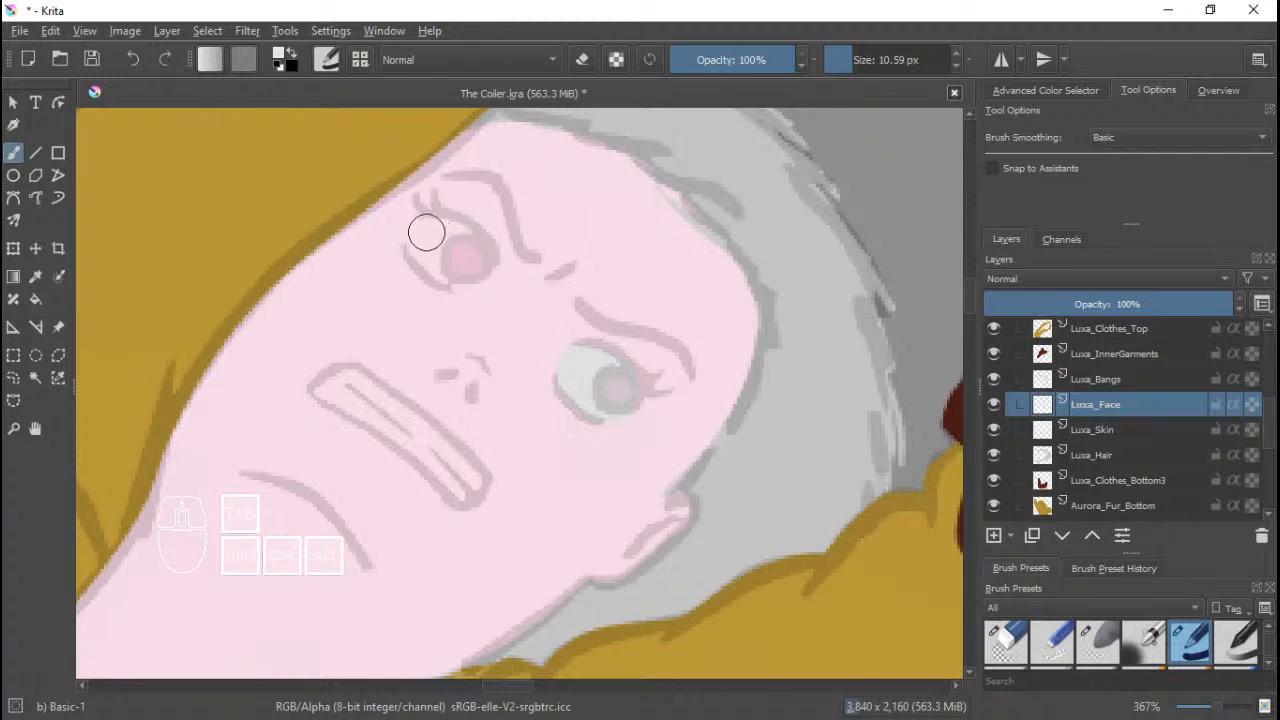
mouse_move(420, 238)
left_mouse_down()
mouse_move(463, 260)
mouse_move(437, 226)
mouse_move(471, 253)
left_mouse_up()
Try to paint the rider's bared teeth in the same light grey as the eyes, and undo it.
left_click_drag(537, 358, 627, 320)
left_click_drag(435, 349, 546, 432)
key("ctrl")
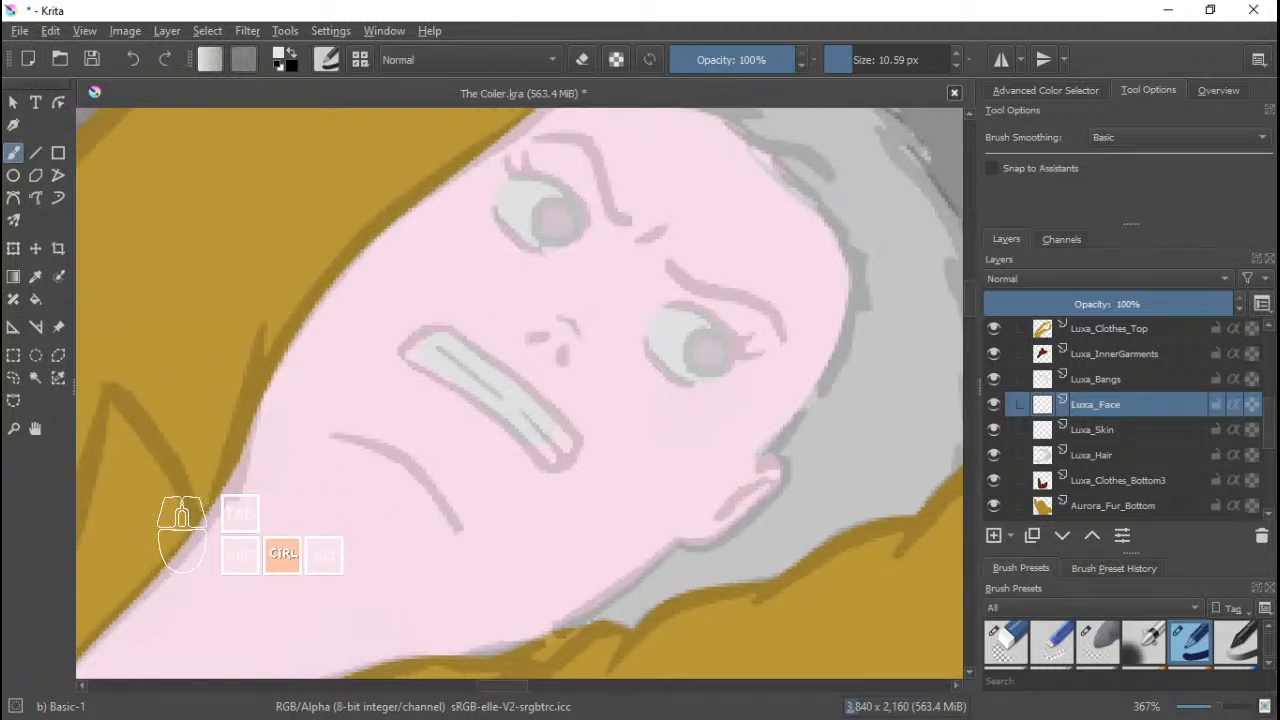
Choose a pale yellow and paint the rider's teeth, refining the ends of the mouth with a 6.14 px brush.
right_click(523, 300)
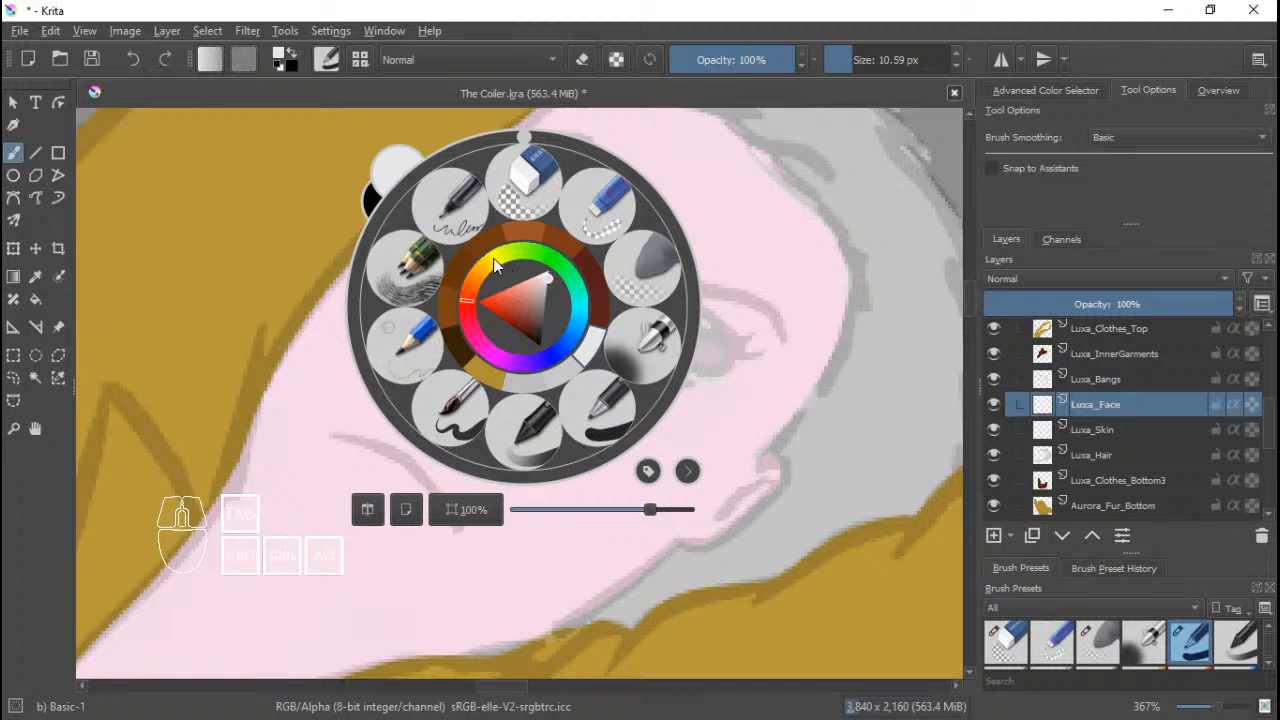
left_click_drag(493, 259, 503, 257)
left_click(535, 284)
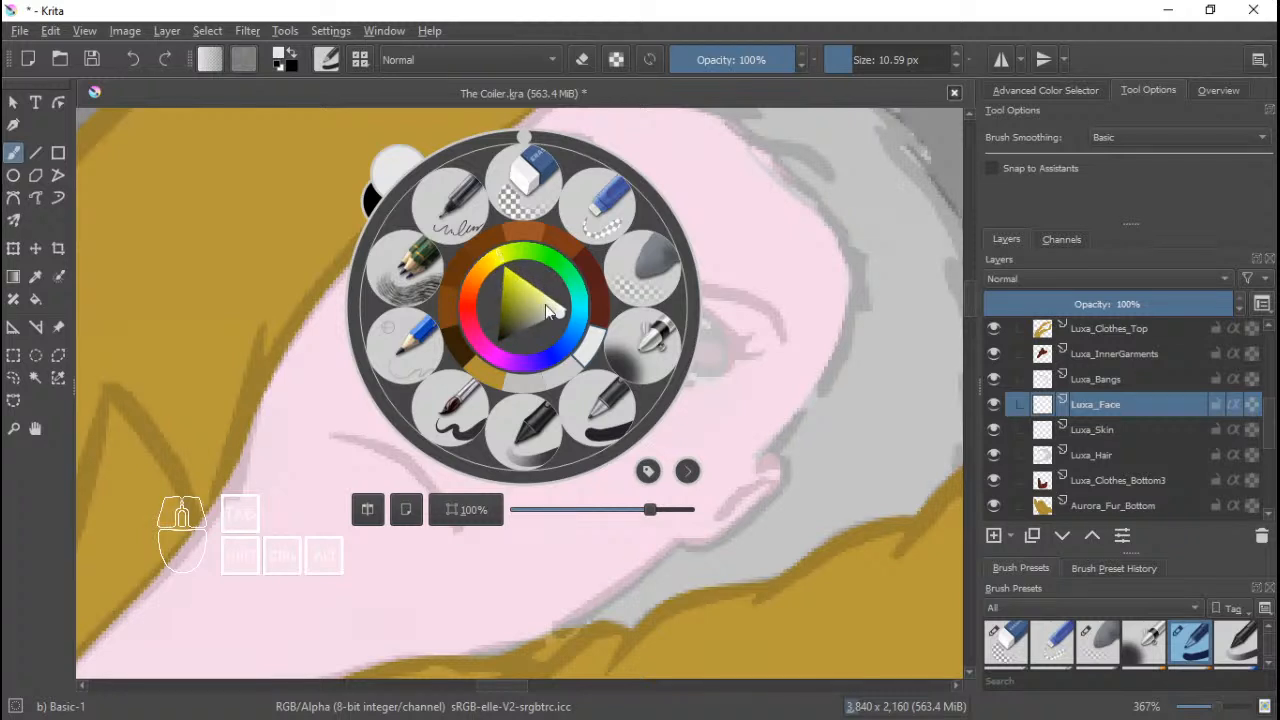
left_click_drag(546, 308, 548, 300)
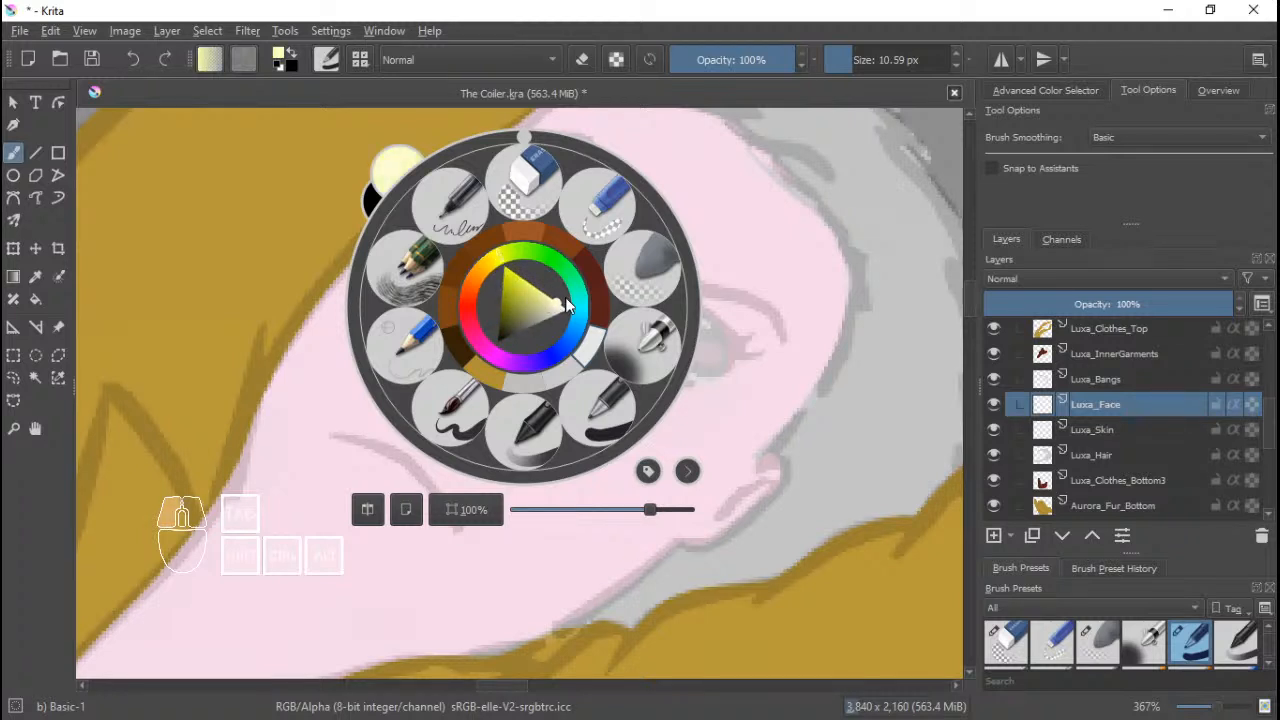
left_click(354, 428)
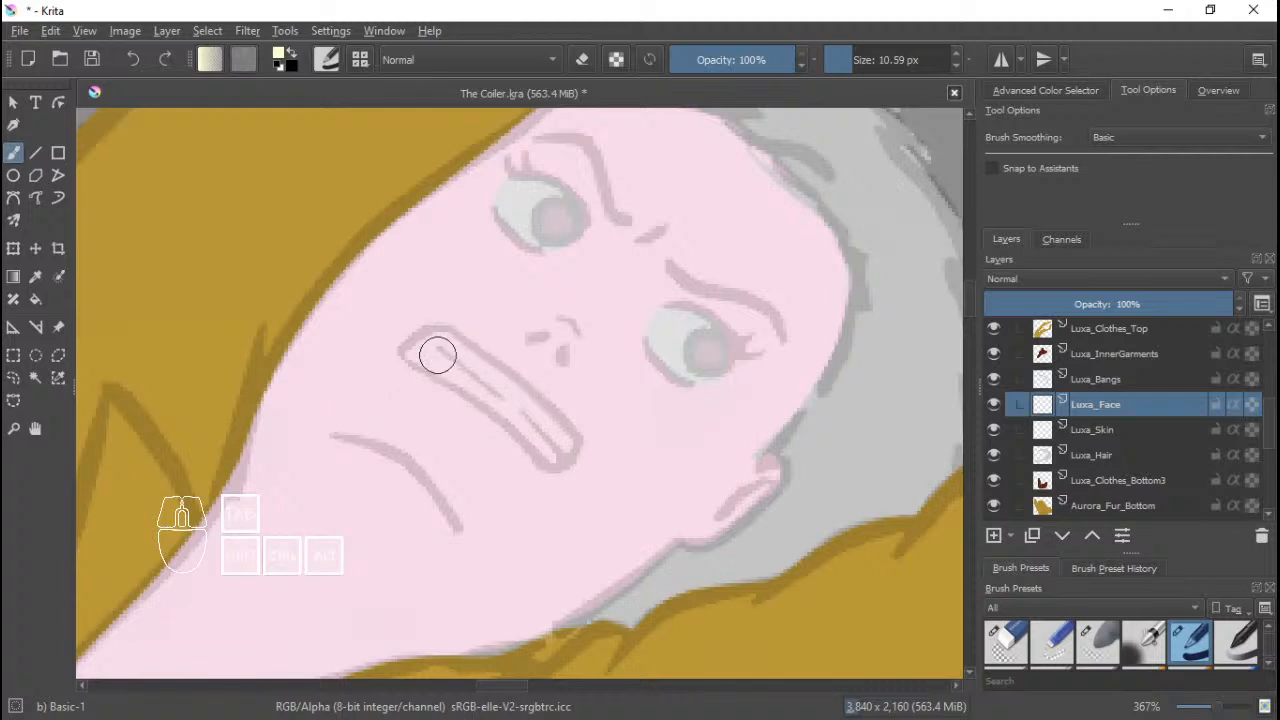
mouse_move(426, 351)
left_mouse_down()
mouse_move(457, 360)
mouse_move(556, 443)
left_mouse_up()
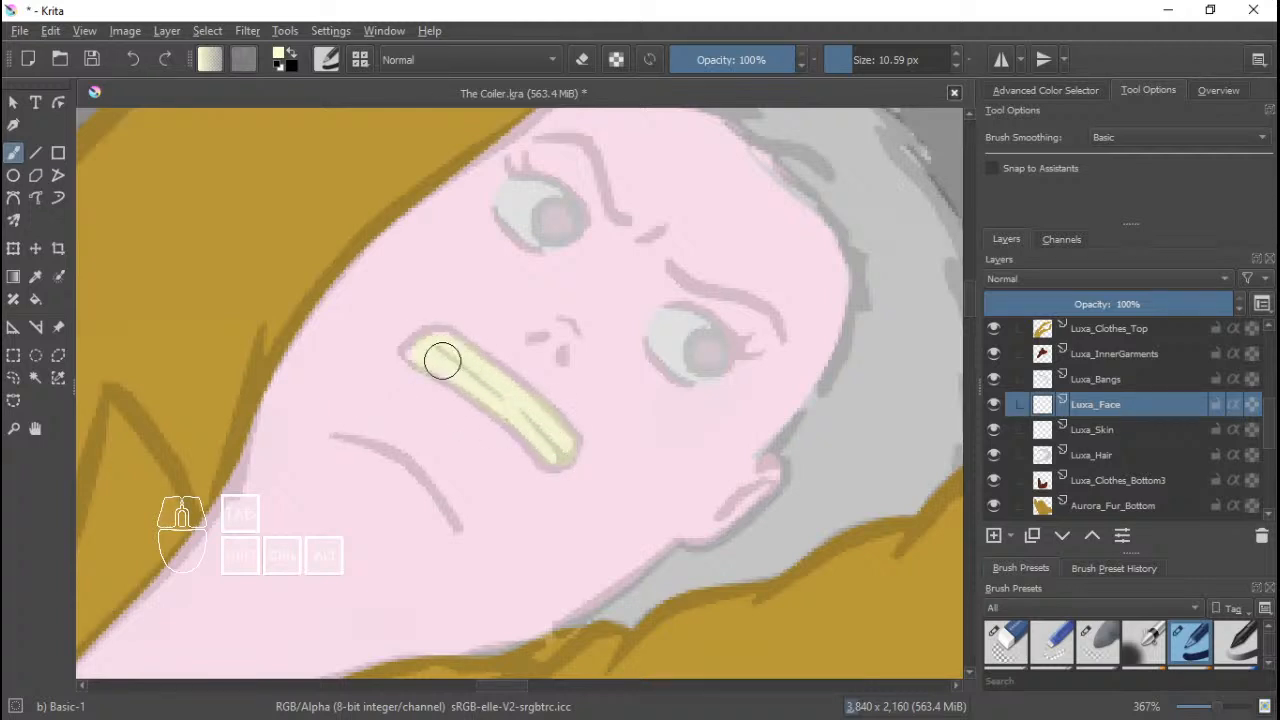
left_click_drag(437, 351, 414, 349, "shift")
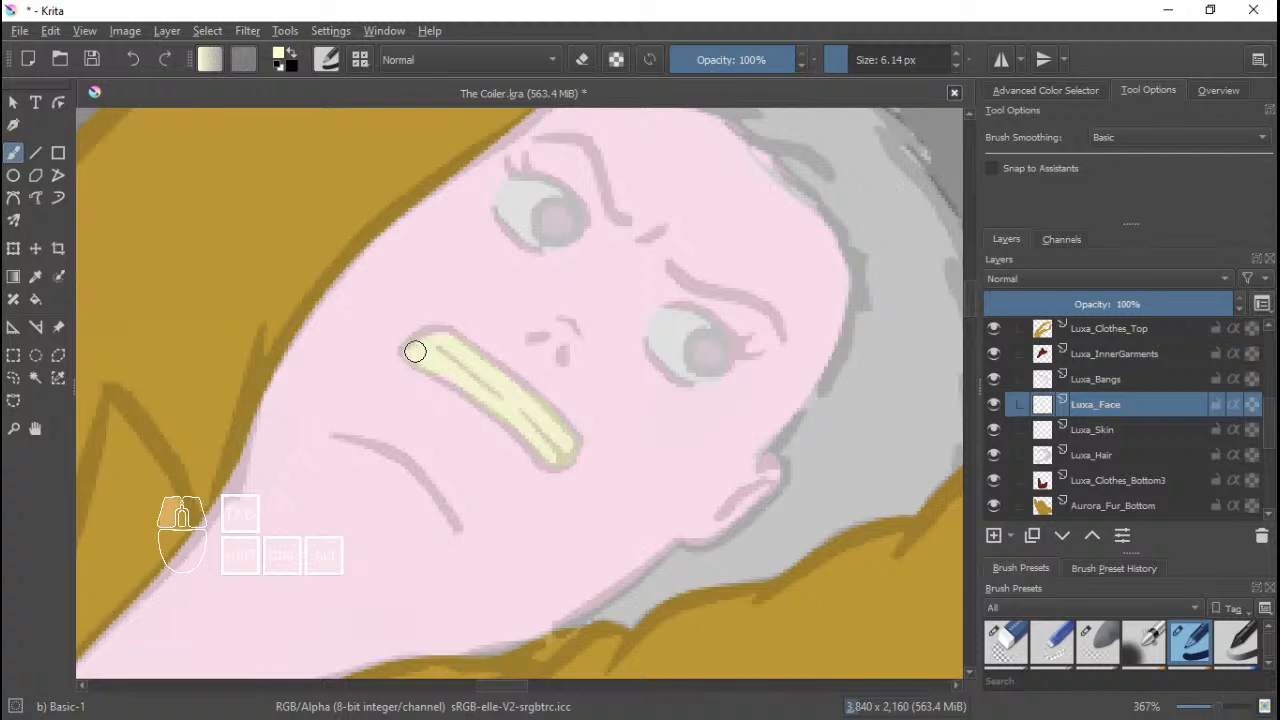
left_click_drag(509, 389, 566, 437)
Sample the magenta iris colour from the temporarily shown Copy of The Coiler4_Color.png layer and make Luxa_Face the active layer again.
mouse_move(680, 309)
left_mouse_down()
mouse_move(629, 309)
mouse_move(607, 355)
left_mouse_up()
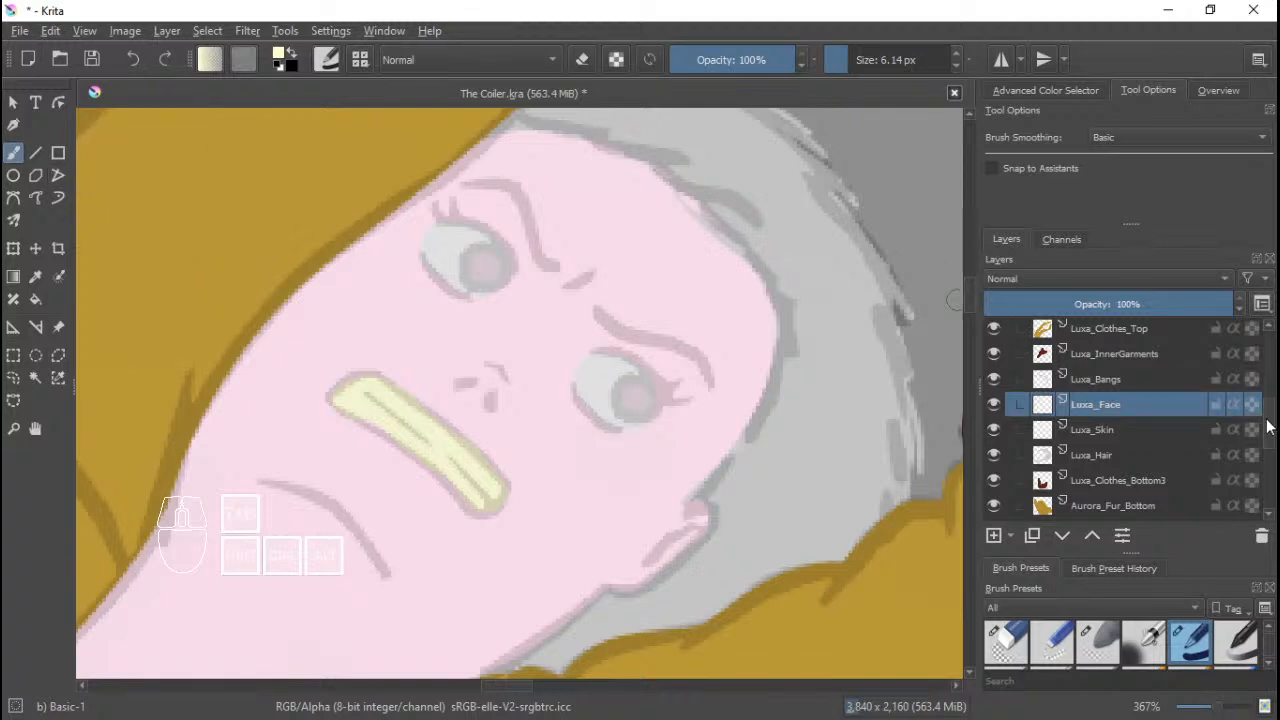
left_click_drag(1268, 427, 1247, 363)
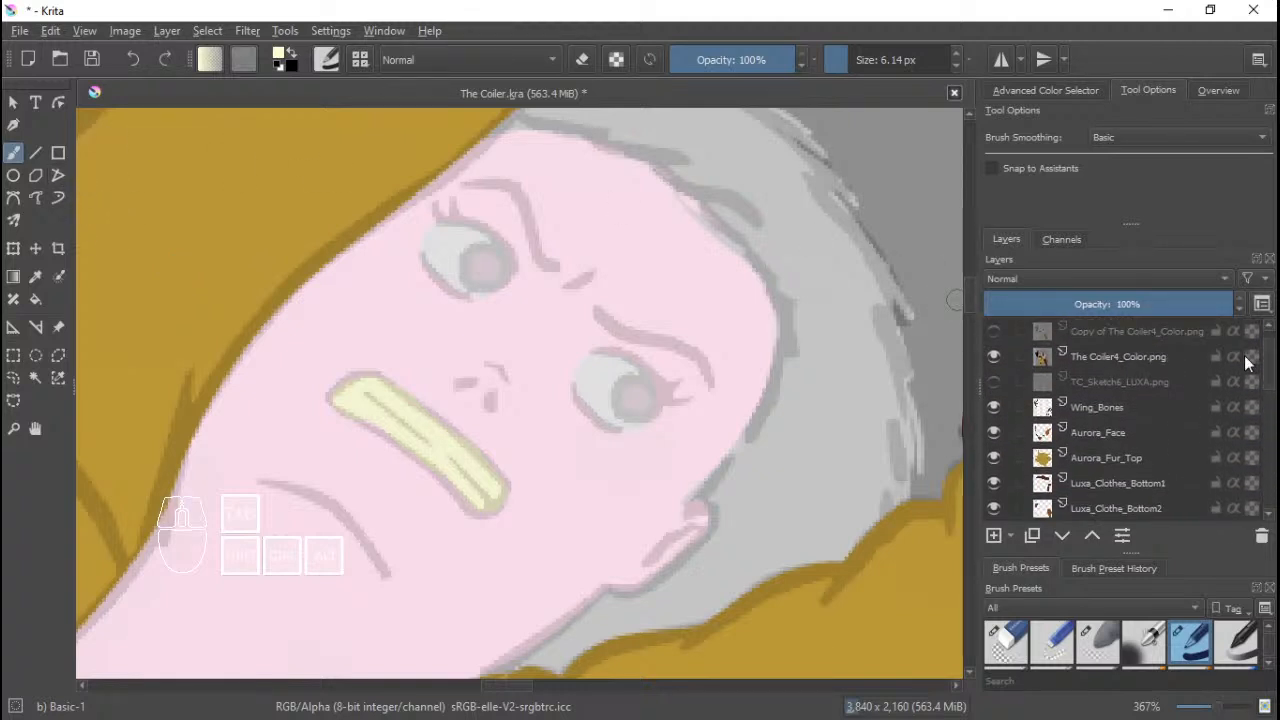
left_click(994, 333)
left_click(1071, 334)
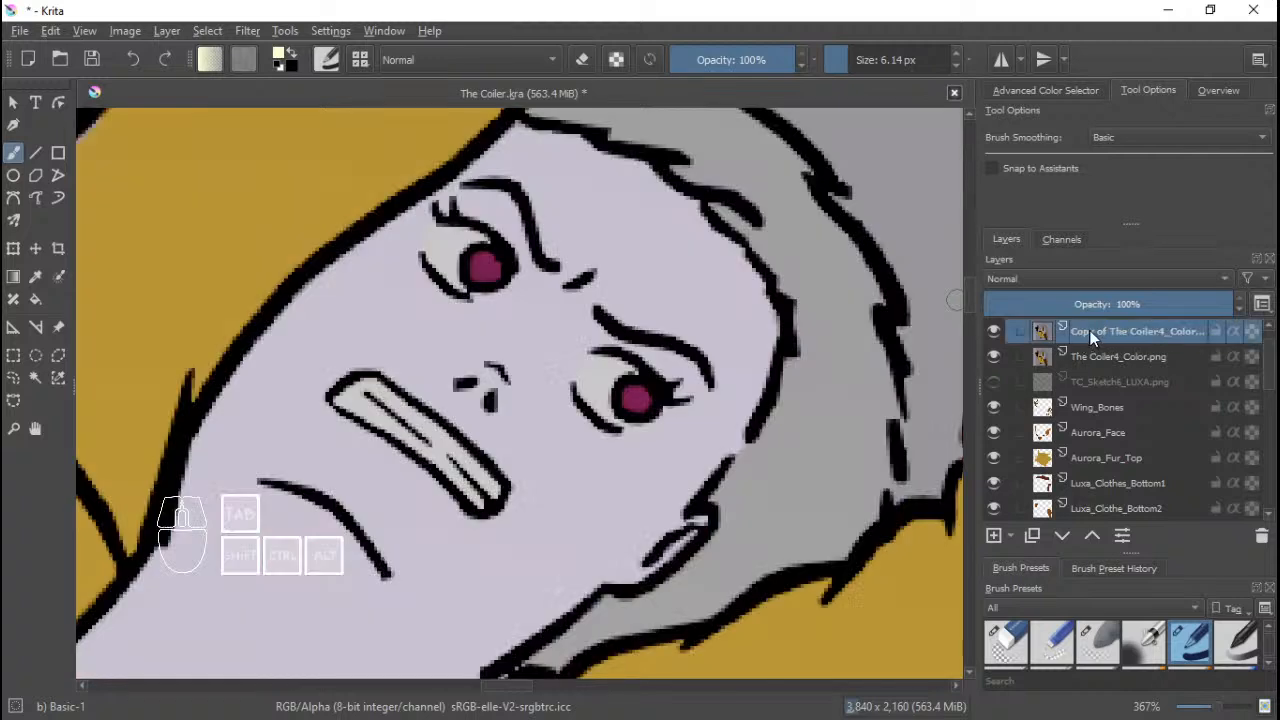
left_click(638, 398, "ctrl")
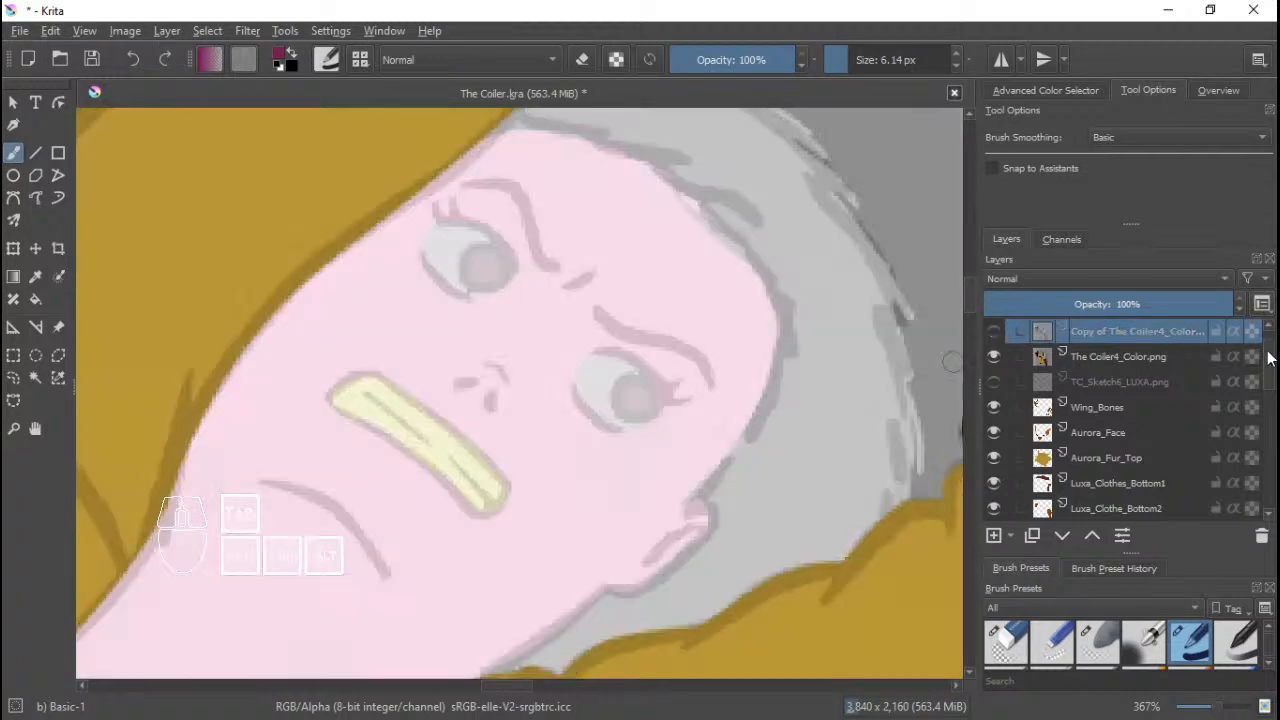
left_click_drag(1269, 356, 1277, 443)
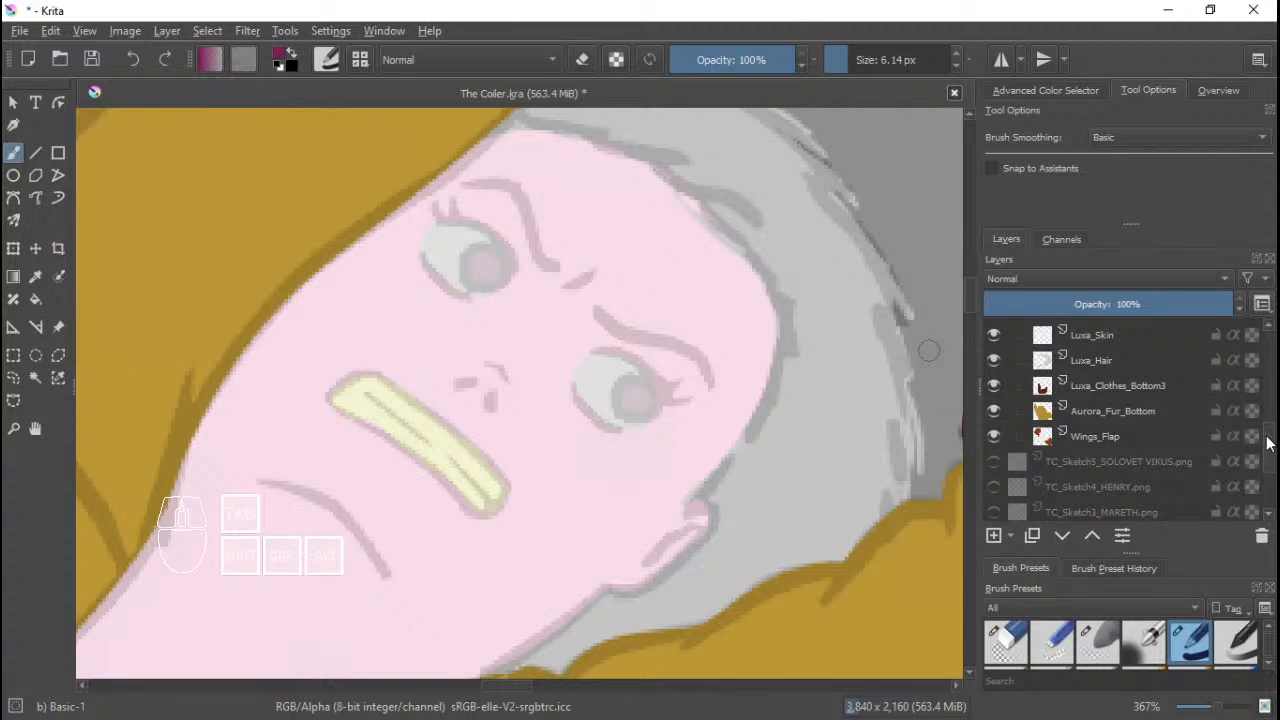
left_click_drag(1269, 443, 1269, 410)
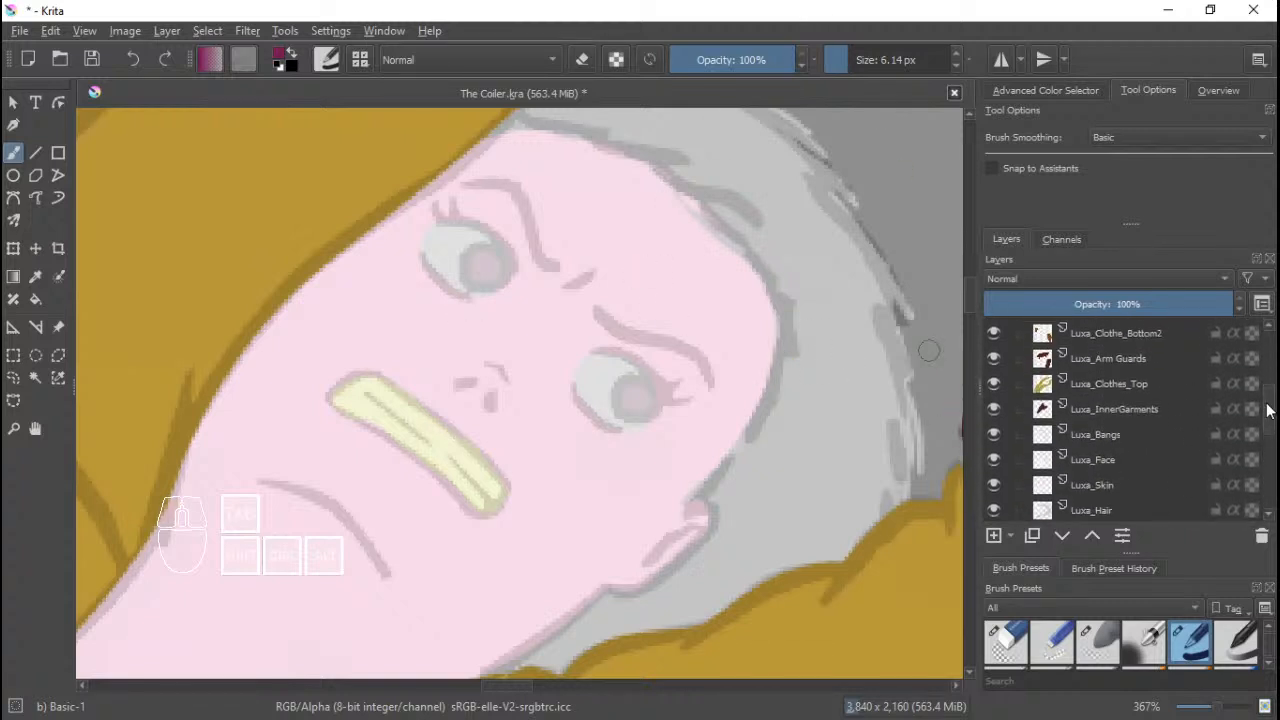
left_click(1117, 464)
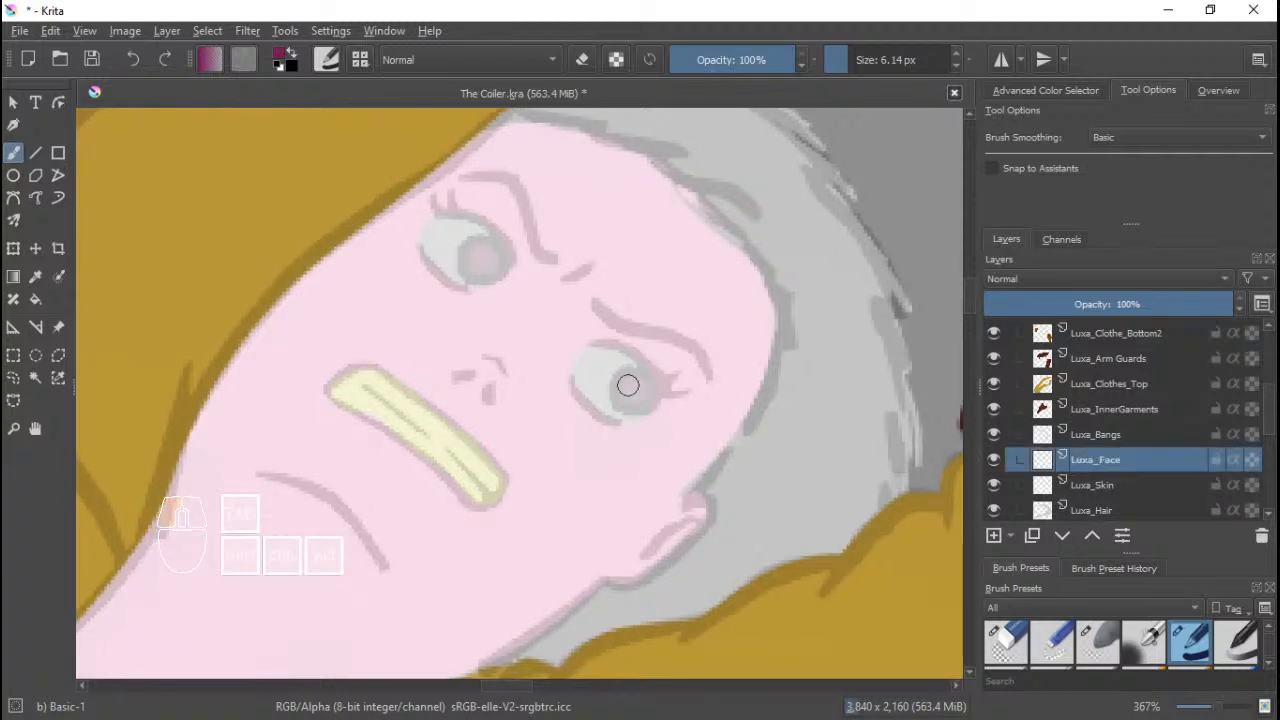
Paint the irises of both of the rider's eyes with the sampled magenta on the Luxa_Face layer.
left_click_drag(627, 385, 643, 392)
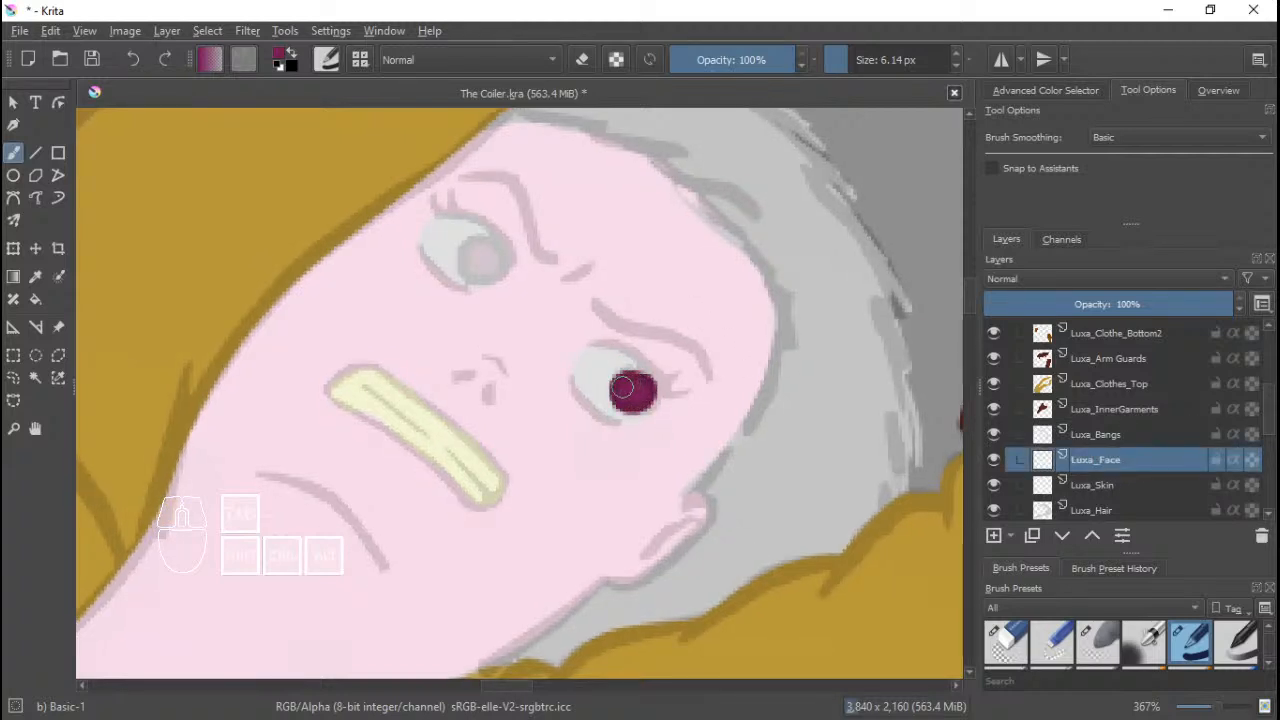
left_click_drag(494, 273, 470, 259)
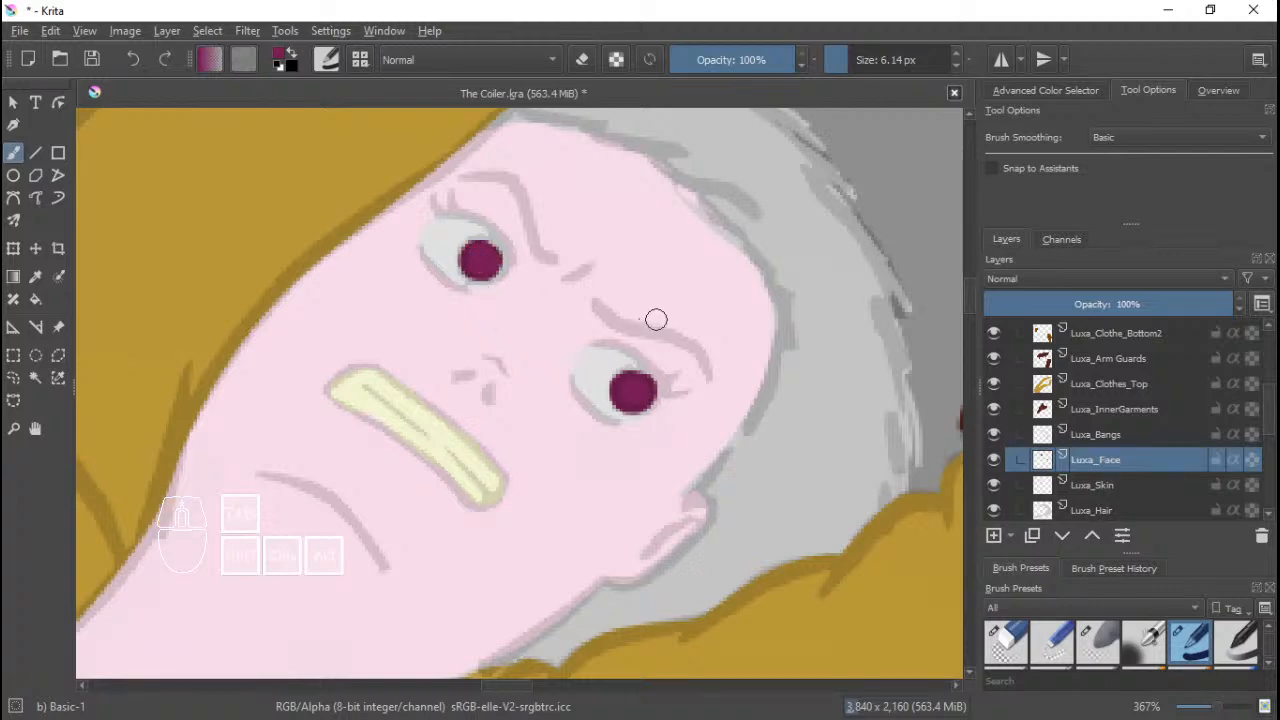
mouse_move(656, 320)
left_mouse_down()
mouse_move(626, 400)
mouse_move(651, 326)
mouse_move(643, 371)
mouse_move(674, 329)
mouse_move(641, 431)
mouse_move(714, 414)
mouse_move(663, 300)
mouse_move(703, 280)
mouse_move(655, 405)
mouse_move(674, 309)
left_mouse_up()
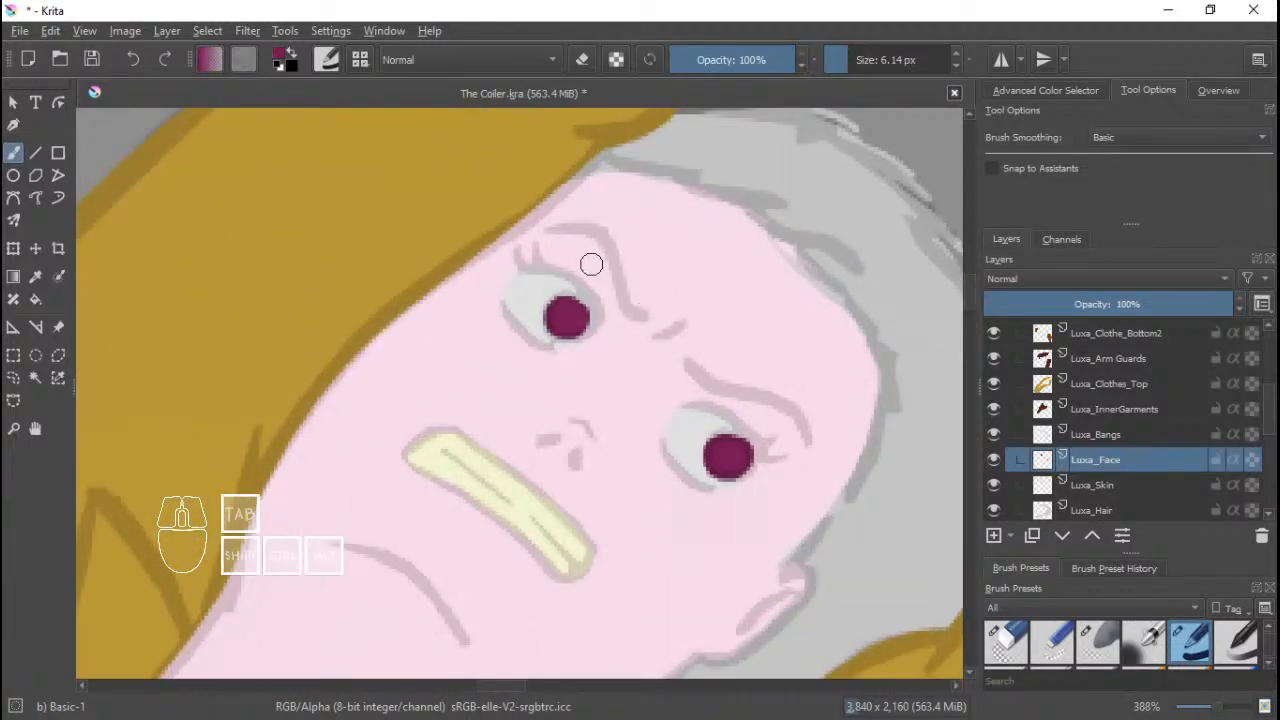
left_click(282, 54)
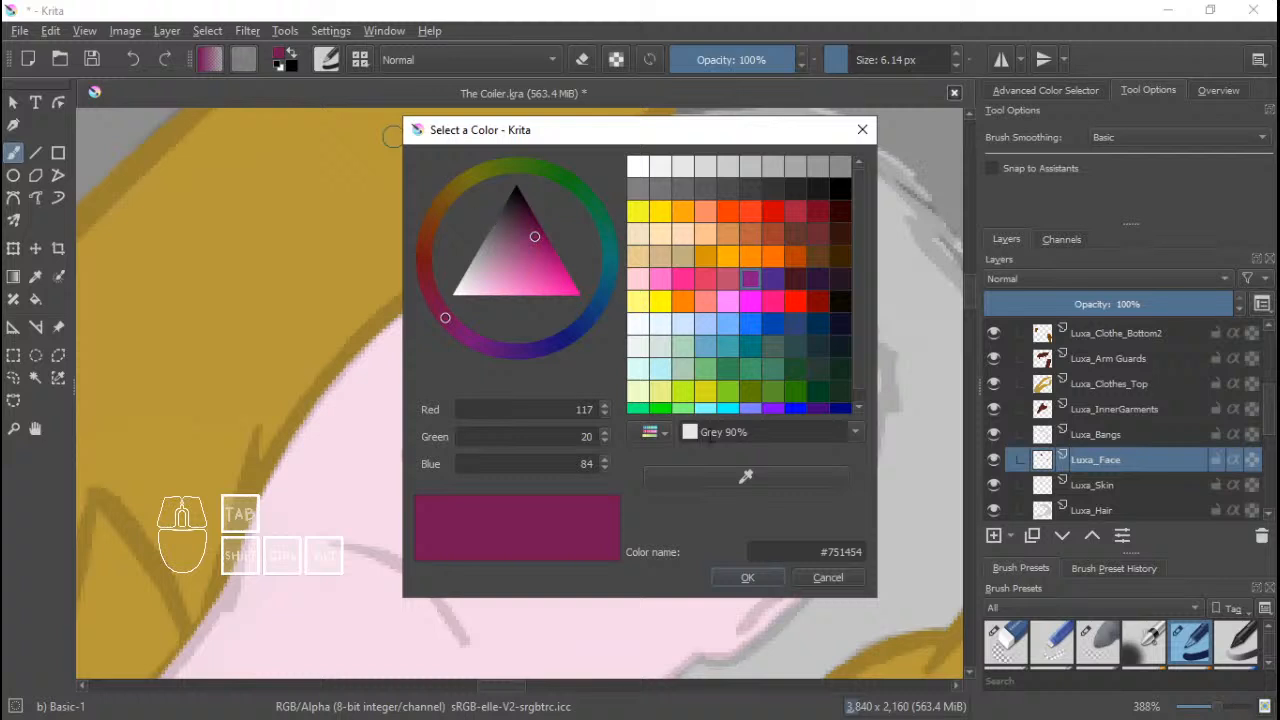
left_click(826, 578)
right_click(676, 392)
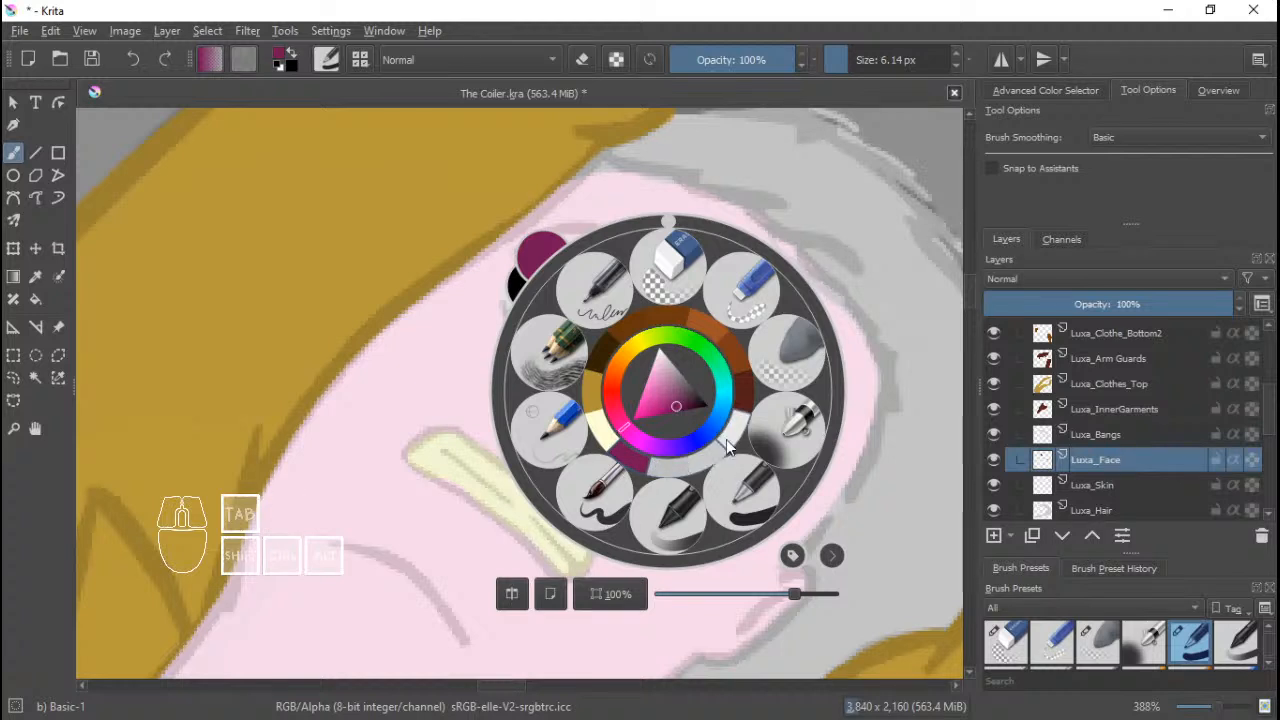
left_click(879, 318)
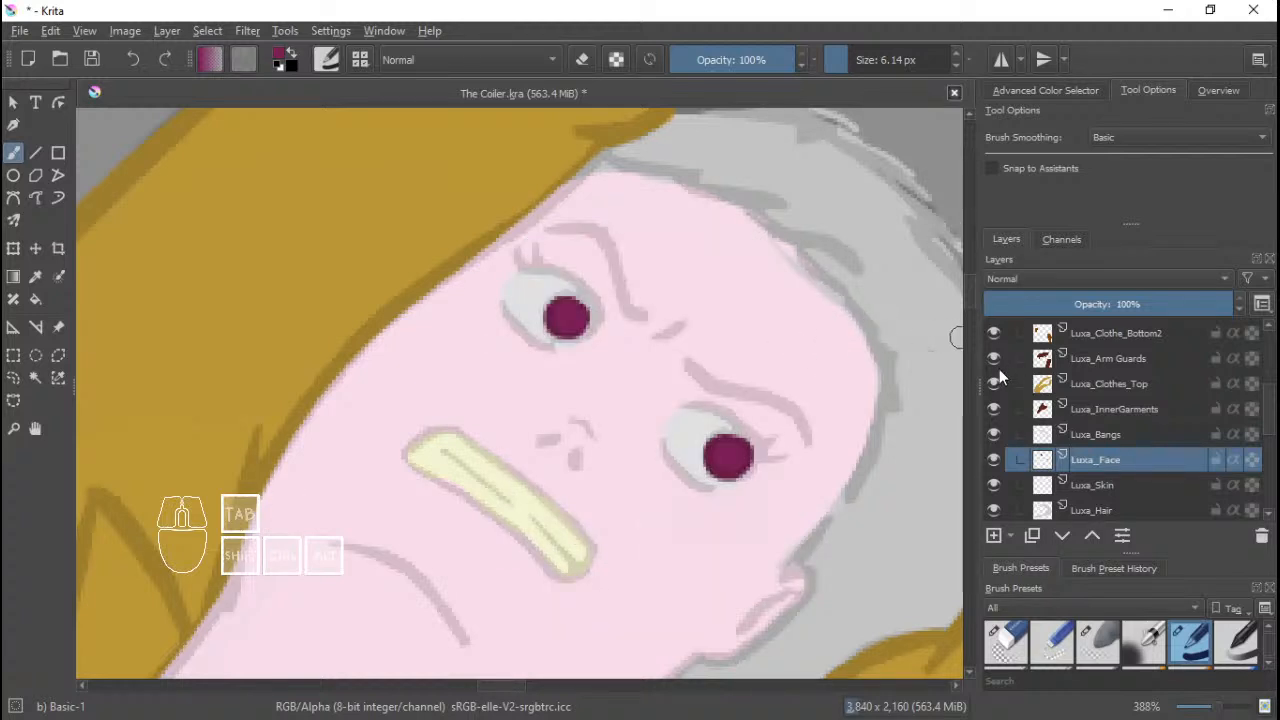
Sample the pink of the rider's skin and shift it to a darker plum shade for the facial lines.
left_click(754, 316, "ctrl")
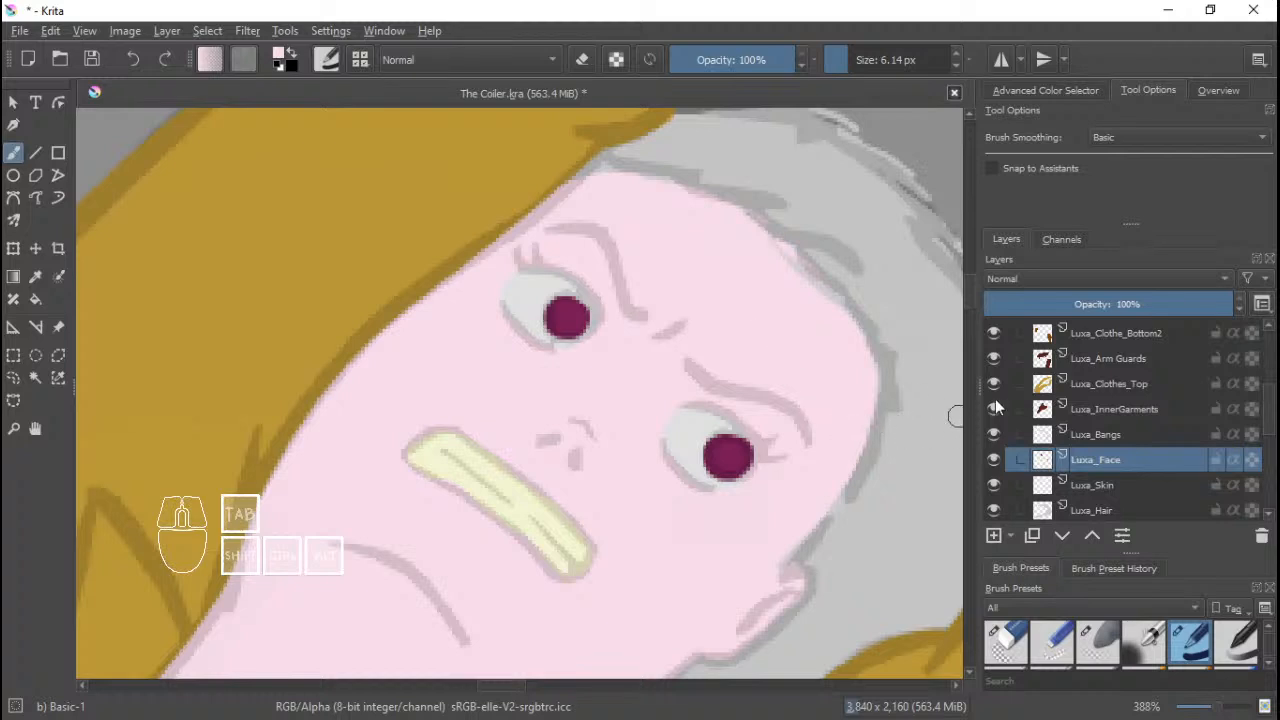
right_click(418, 305)
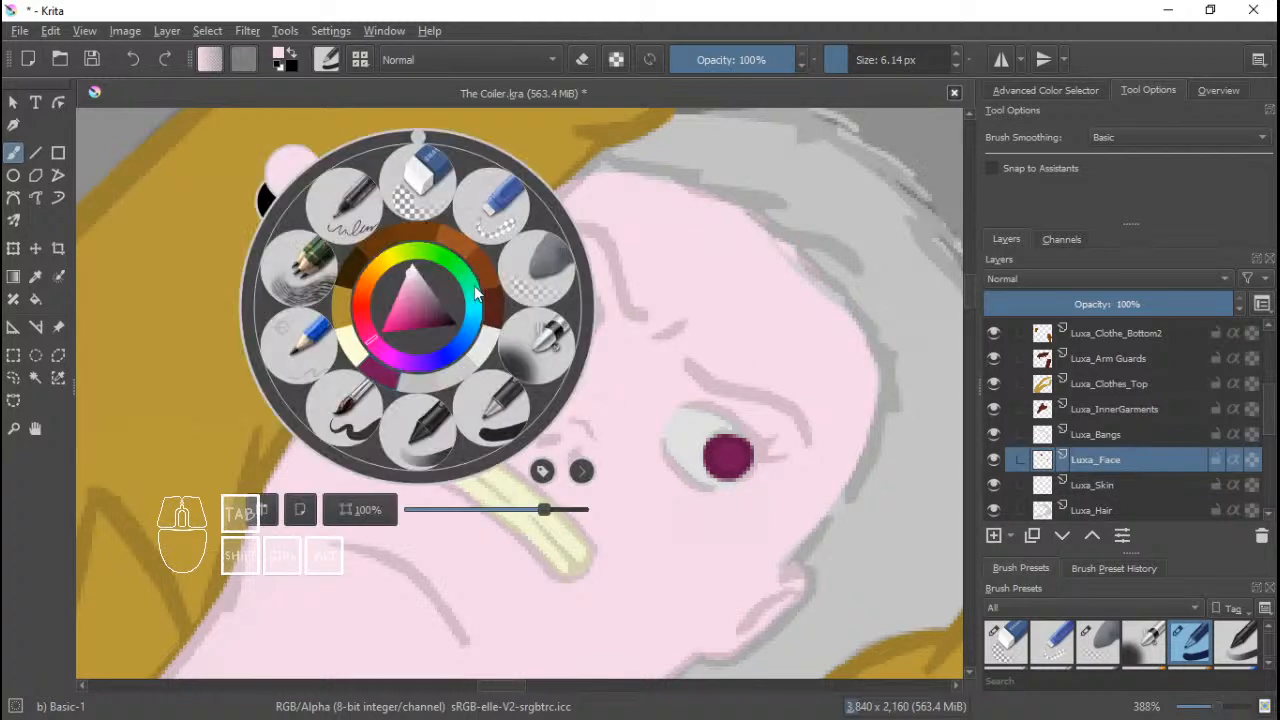
left_click_drag(412, 283, 423, 318)
Add a new layer named Luxa_Line directly above Luxa_Face.
left_click(1121, 437)
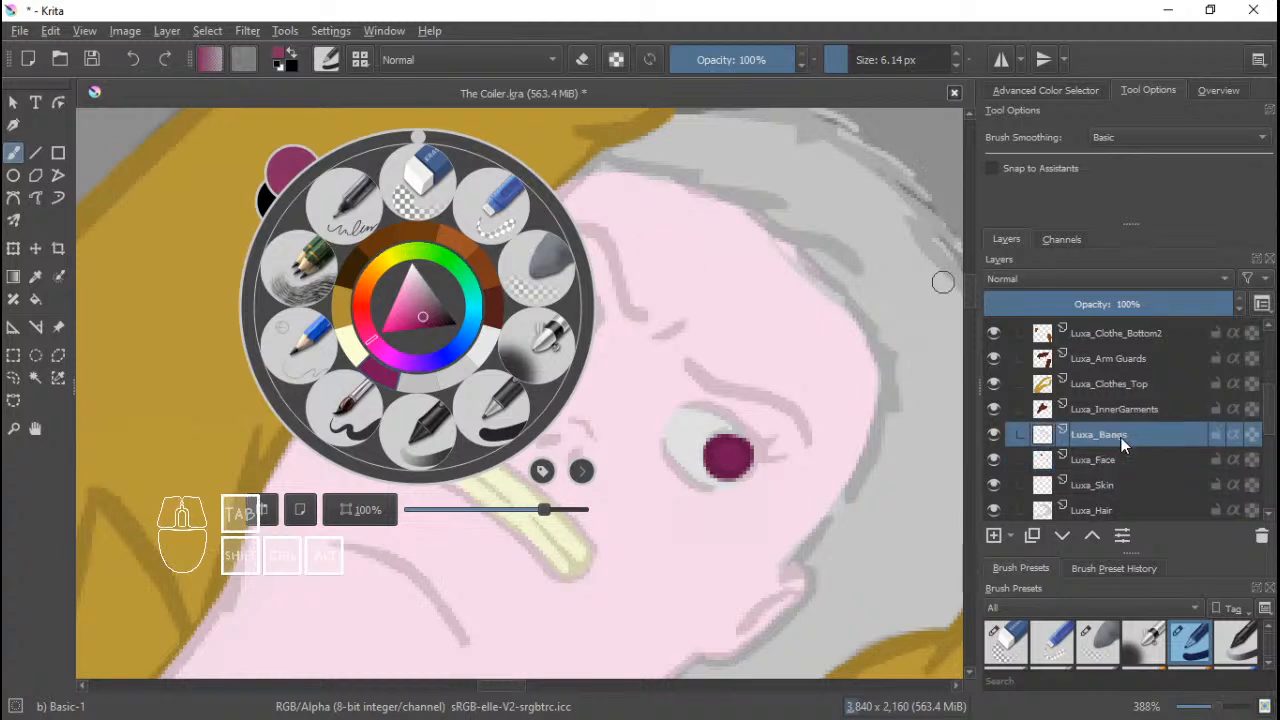
left_click(1121, 466)
left_click(948, 410)
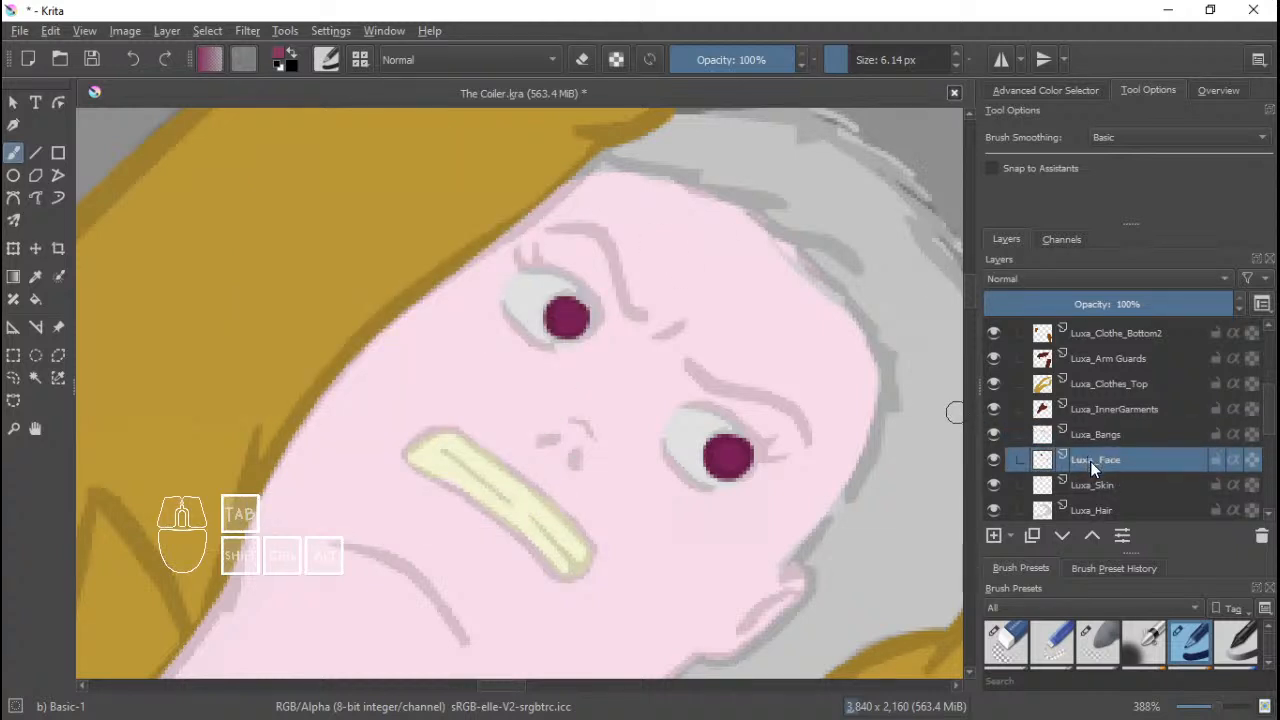
left_click(998, 533)
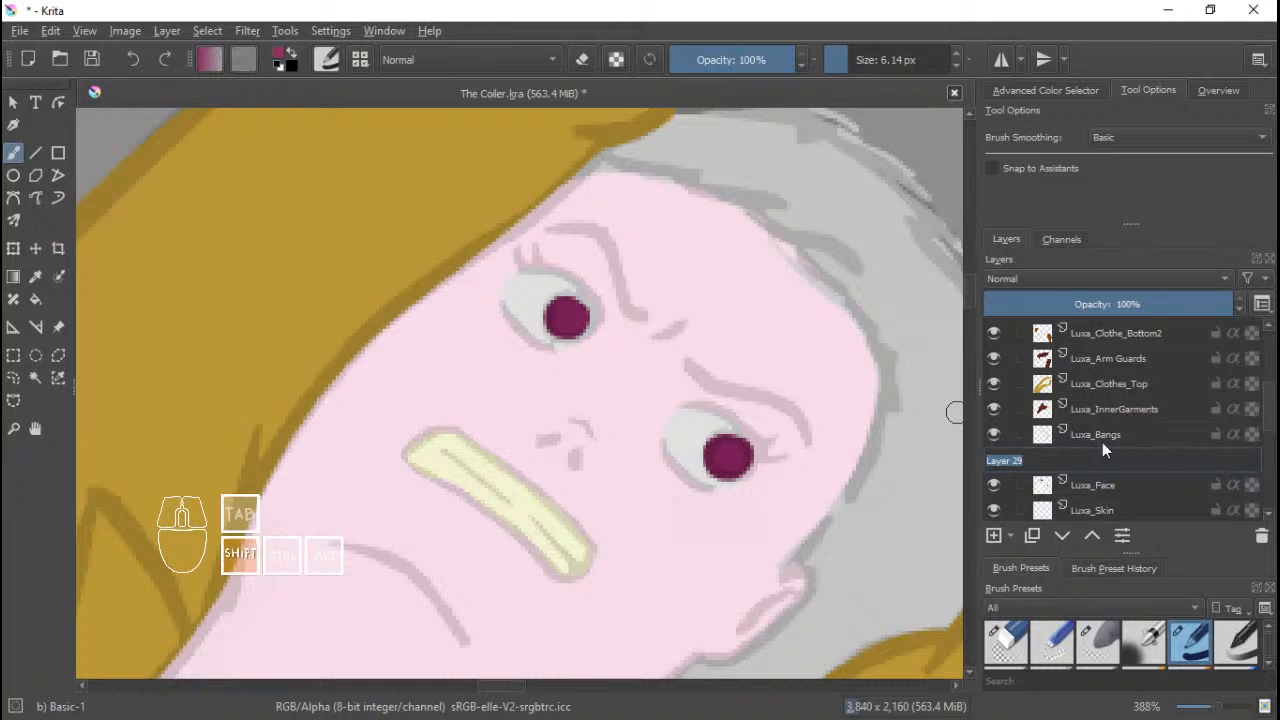
type("Luxa_Line")
key("Return")
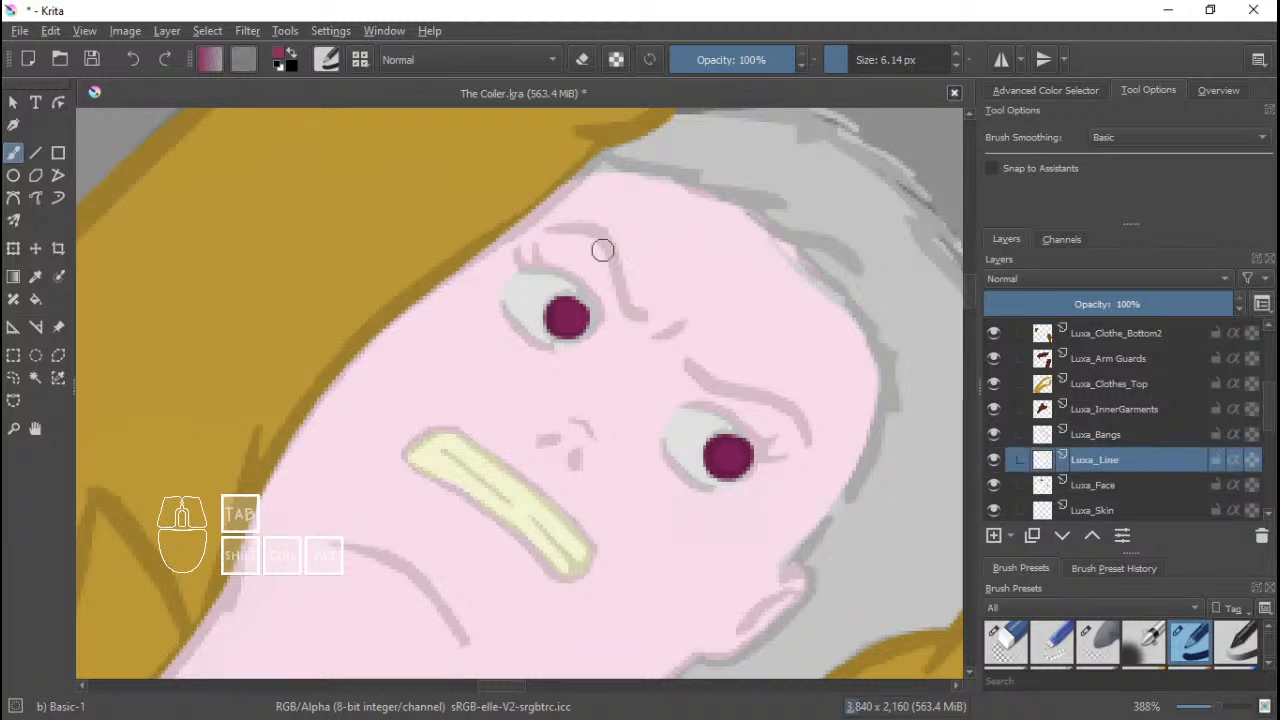
Switch to the Basic-5 Size brush and set its size to 8.20 px for the eye outlines.
left_click_drag(602, 250, 620, 280)
scroll(612, 290, "up", 2)
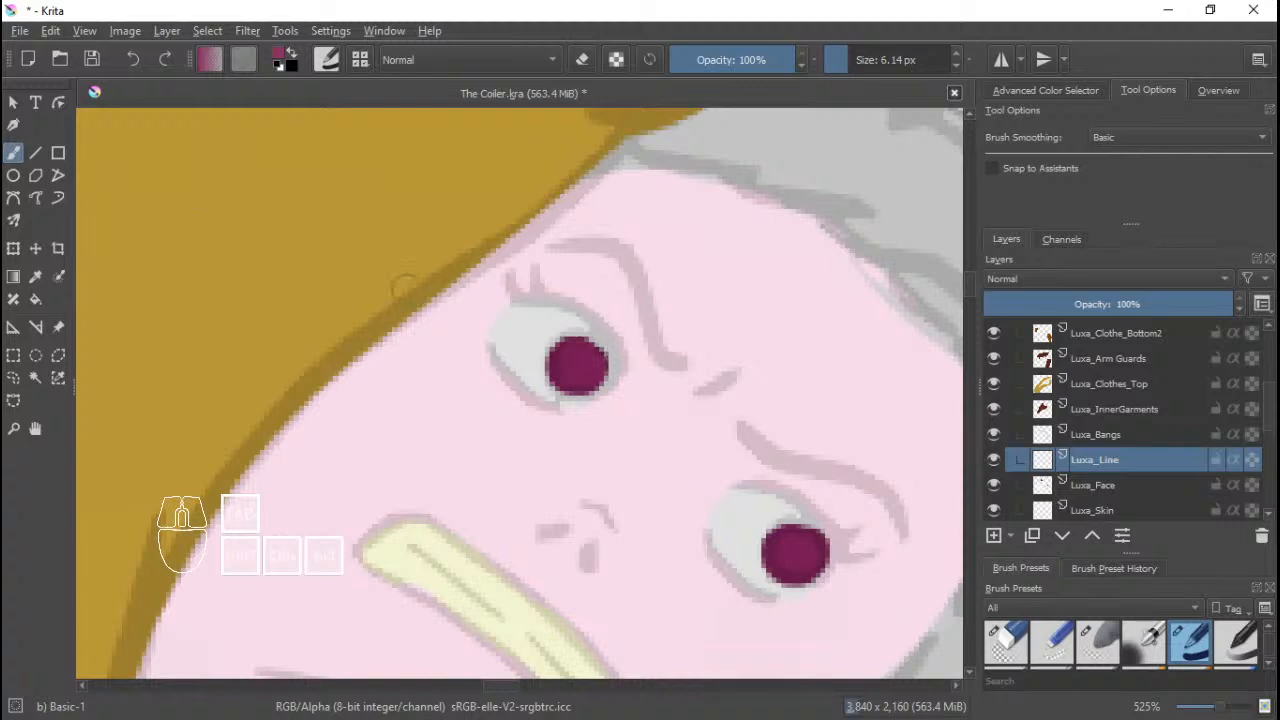
right_click(544, 358)
left_click(476, 451)
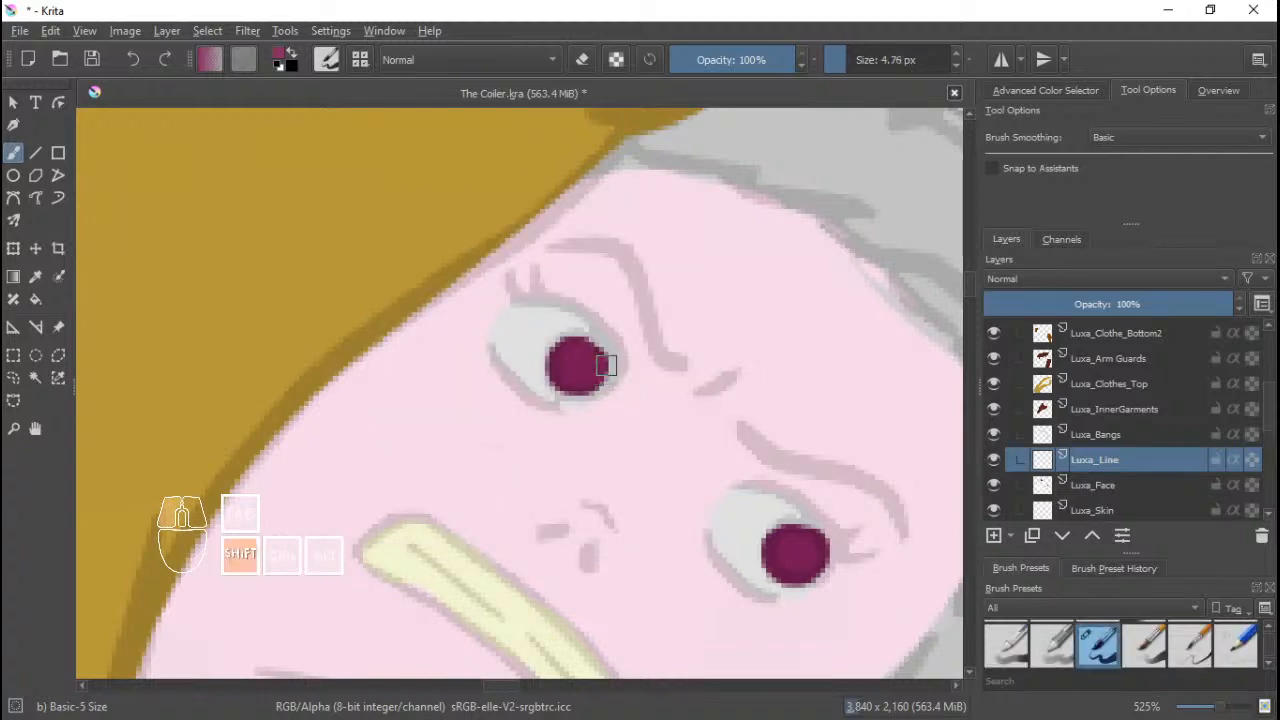
mouse_move(606, 365)
left_mouse_down()
mouse_move(598, 323)
mouse_move(620, 354)
mouse_move(594, 320)
mouse_move(512, 294)
mouse_move(606, 342)
mouse_move(613, 364)
left_mouse_up()
Try to draw the upper lid line of the rider's eye nearest the ochre sleeve, and undo the strokes.
key("ctrl+z")
key("ctrl+z")
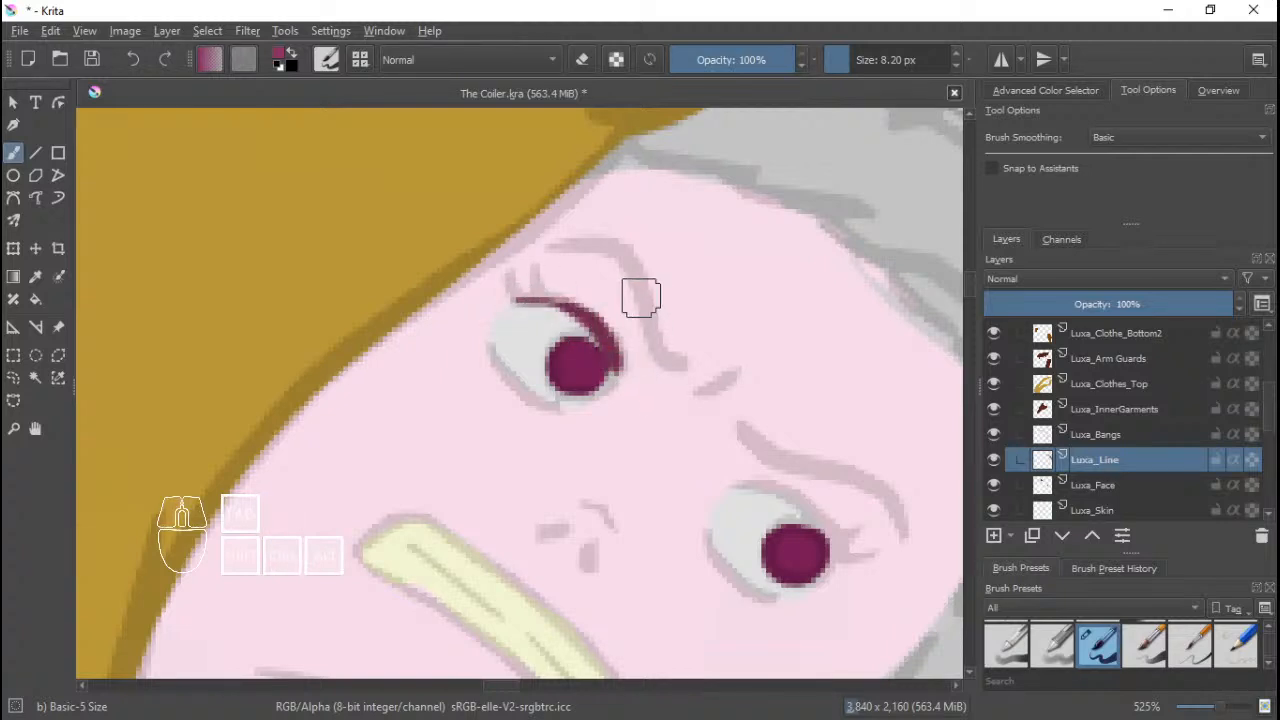
mouse_move(632, 278)
left_mouse_down()
mouse_move(597, 340)
mouse_move(600, 254)
left_mouse_up()
key("ctrl+z")
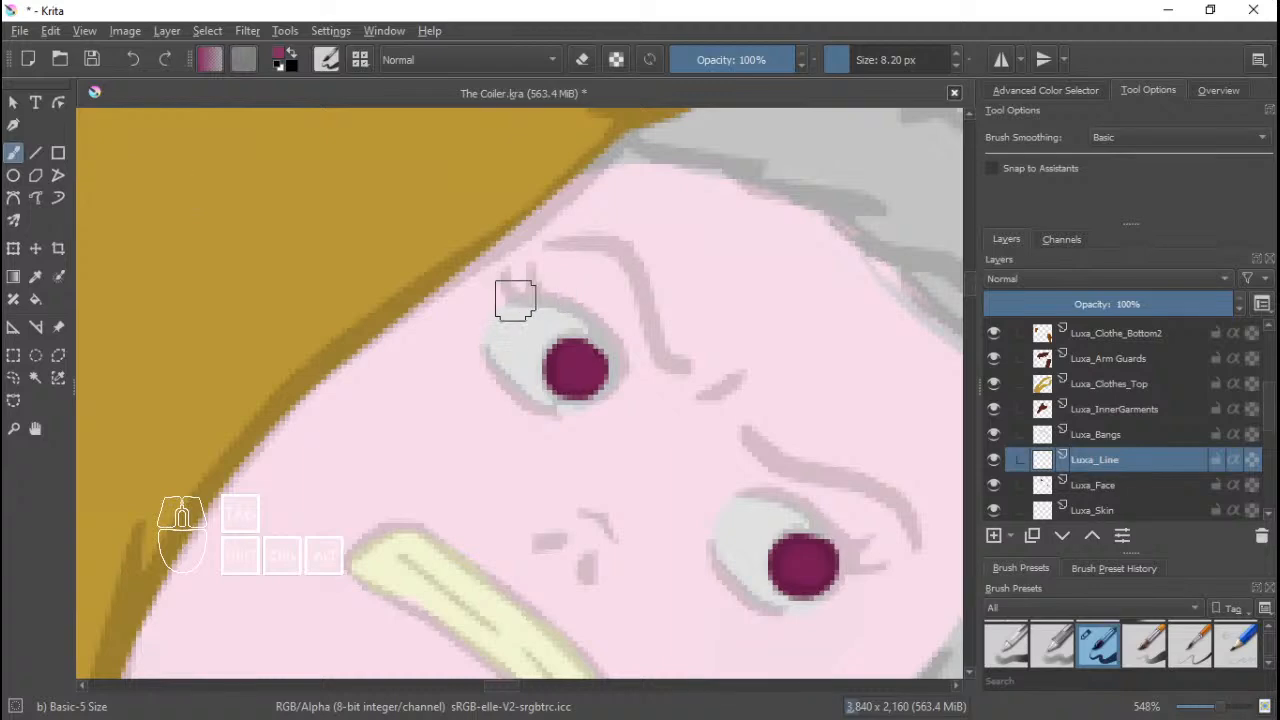
left_click_drag(510, 299, 534, 298)
left_click_drag(611, 360, 580, 352)
scroll(580, 352, "up", 4)
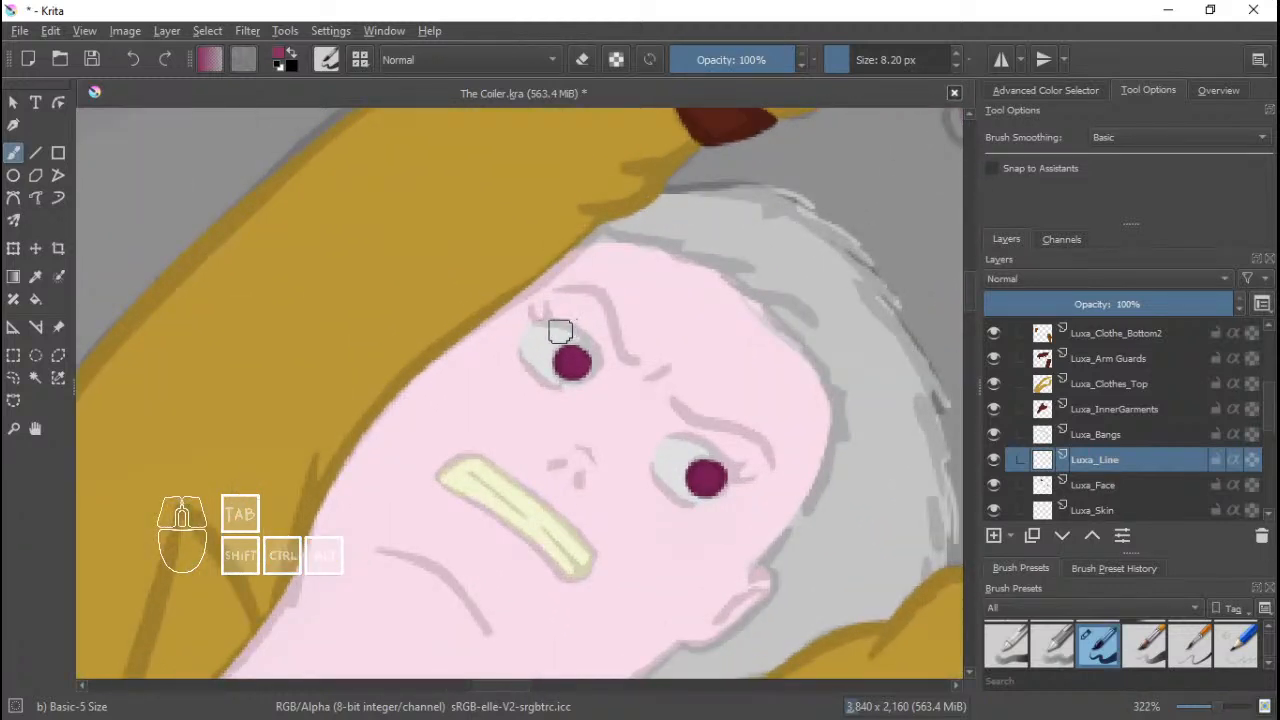
Draw the upper lid line and the short lashes of the eye nearest the sleeve in plum.
left_click_drag(538, 325, 540, 323)
left_click_drag(594, 361, 597, 369)
scroll(576, 308, "up", 2)
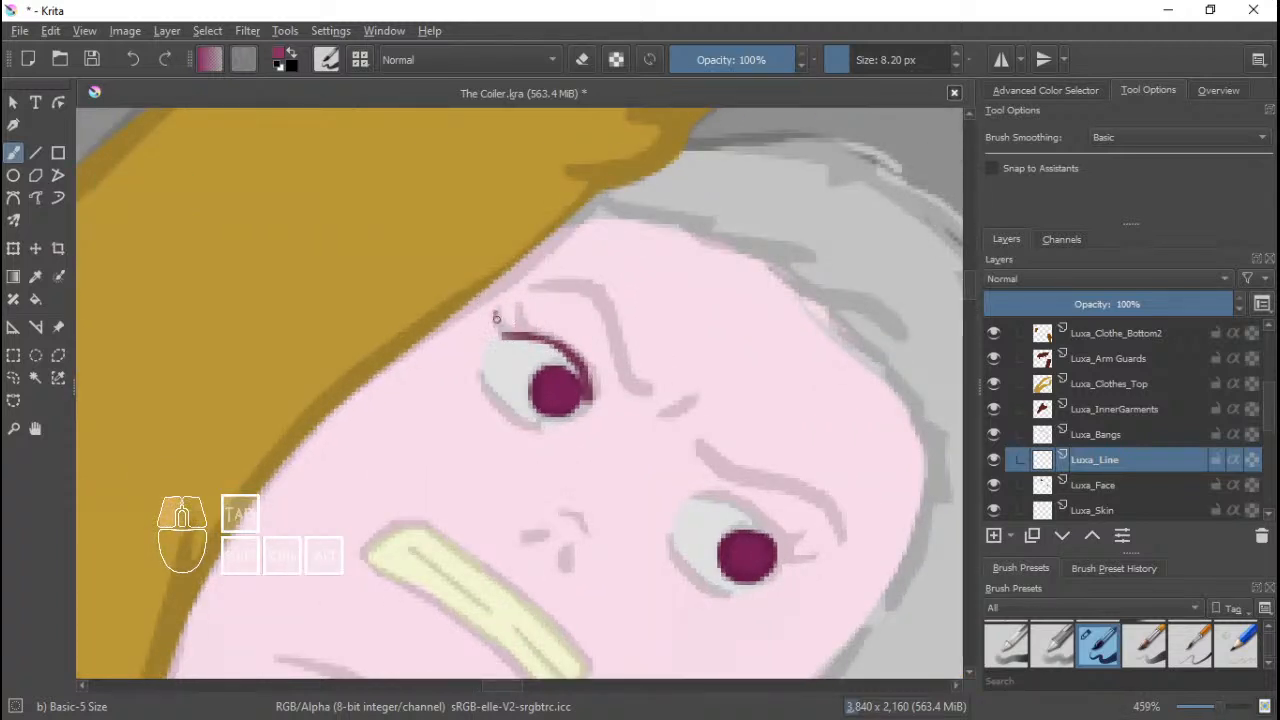
mouse_move(495, 317)
left_mouse_down()
mouse_move(505, 333)
mouse_move(554, 327)
mouse_move(495, 312)
mouse_move(519, 314)
left_mouse_up()
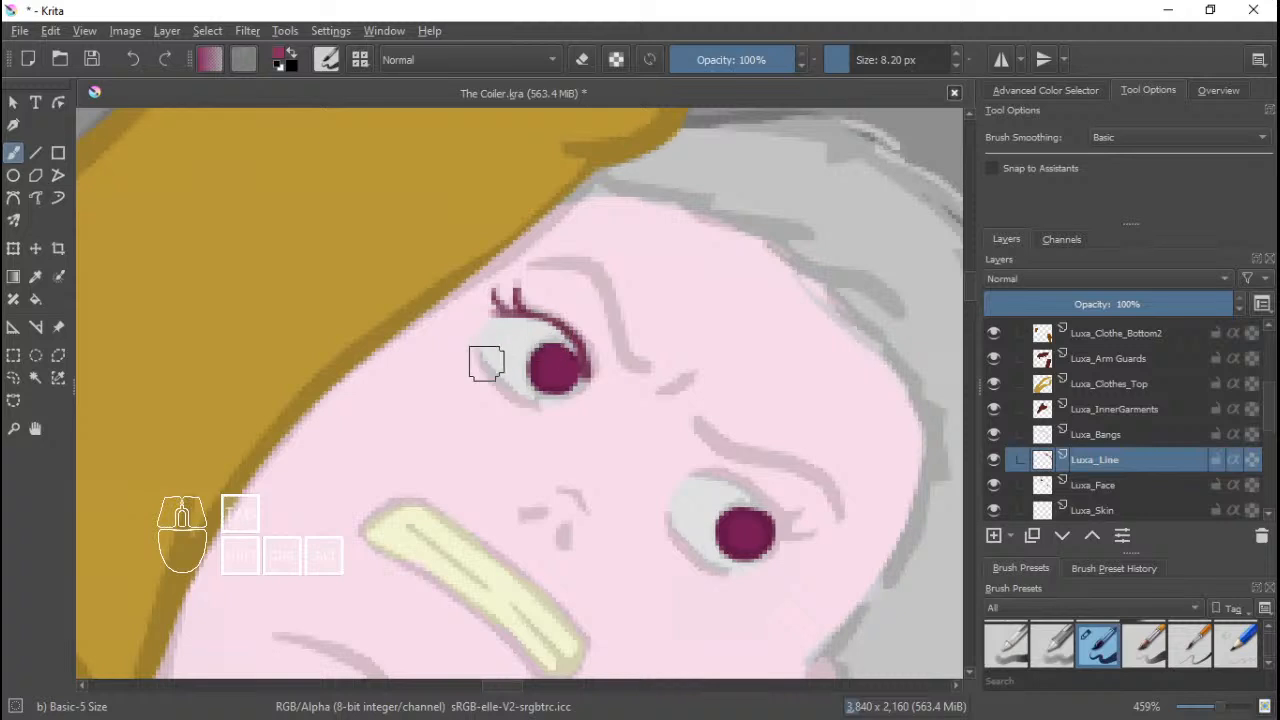
Draw the lower lid line of the eye nearest the sleeve, undoing and repeating the stroke once.
left_click_drag(479, 354, 530, 405)
key("ctrl+z")
left_click_drag(477, 351, 540, 400)
Draw the lower lid line of the rider's other eye, undoing and repeating the stroke until it follows the sketch.
mouse_move(615, 412)
left_mouse_down()
mouse_move(551, 340)
mouse_move(527, 345)
left_mouse_up()
mouse_move(583, 451)
left_mouse_down()
mouse_move(594, 477)
mouse_move(635, 504)
left_mouse_up()
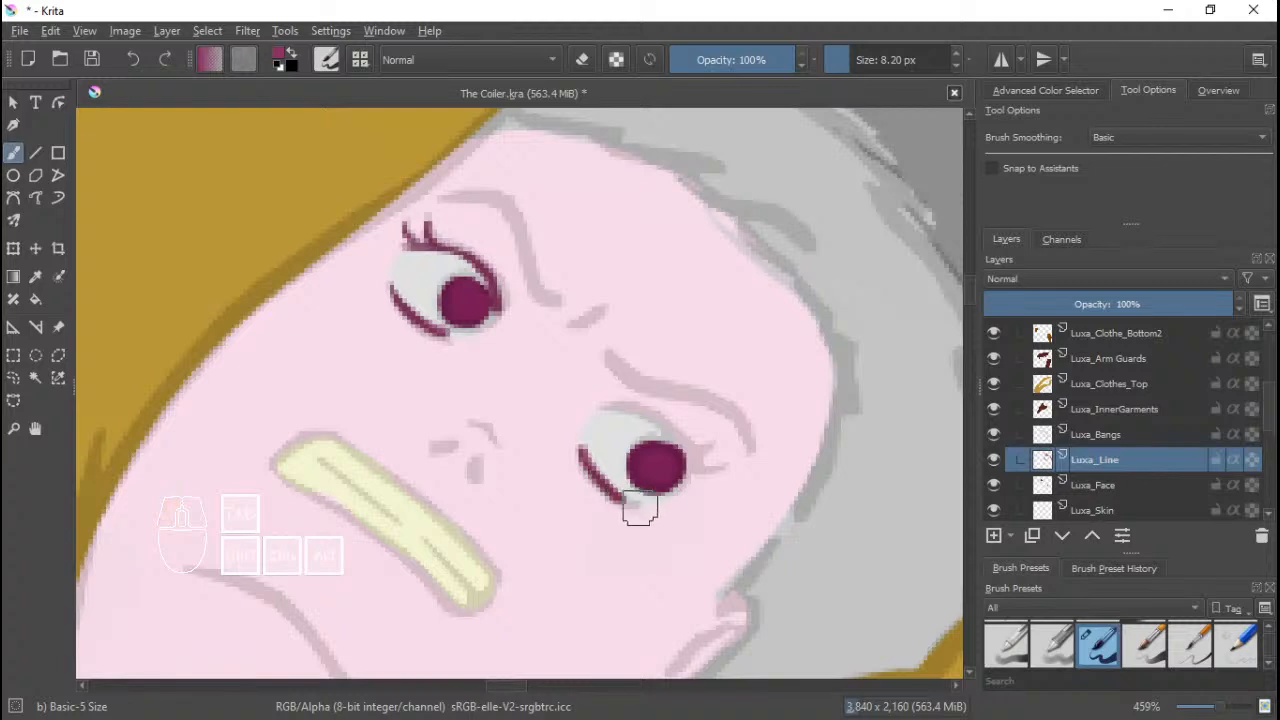
key("ctrl+z")
key("ctrl+z")
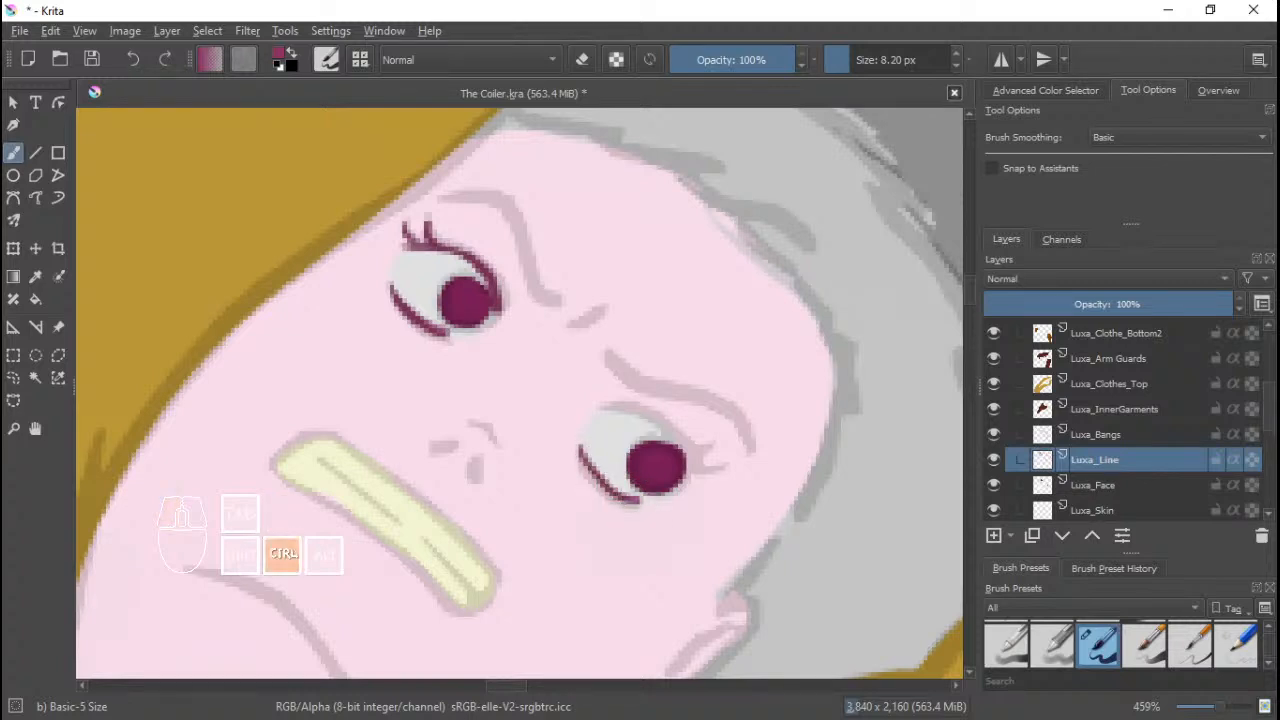
left_click_drag(578, 448, 608, 500)
key("ctrl+z")
key("ctrl+z")
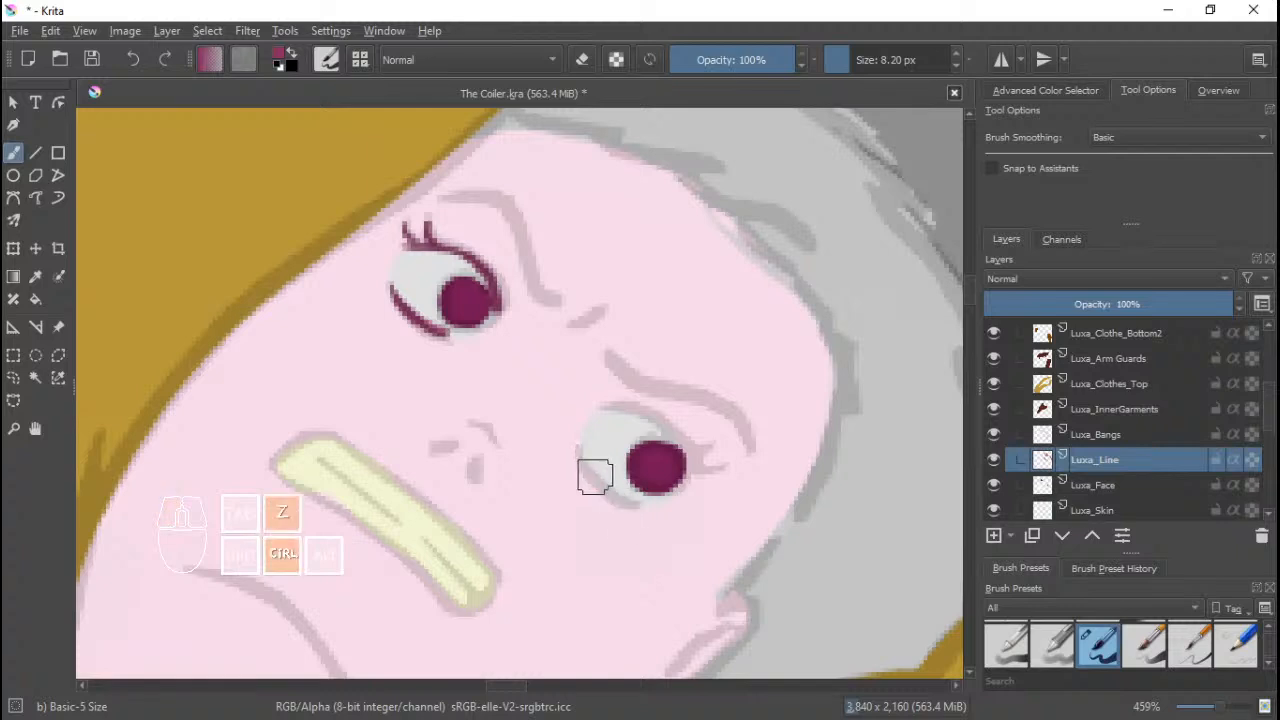
left_click_drag(577, 449, 645, 506)
key("ctrl+z")
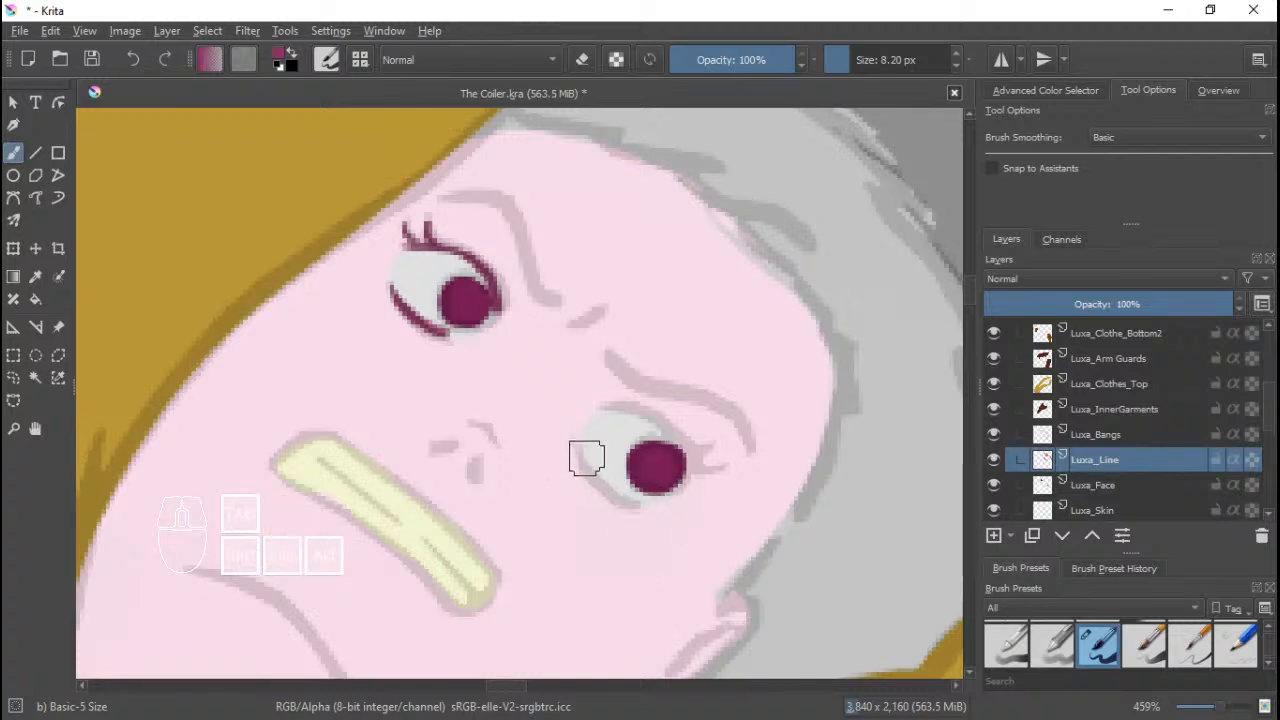
left_click_drag(579, 450, 587, 466)
left_click_drag(632, 506, 645, 508)
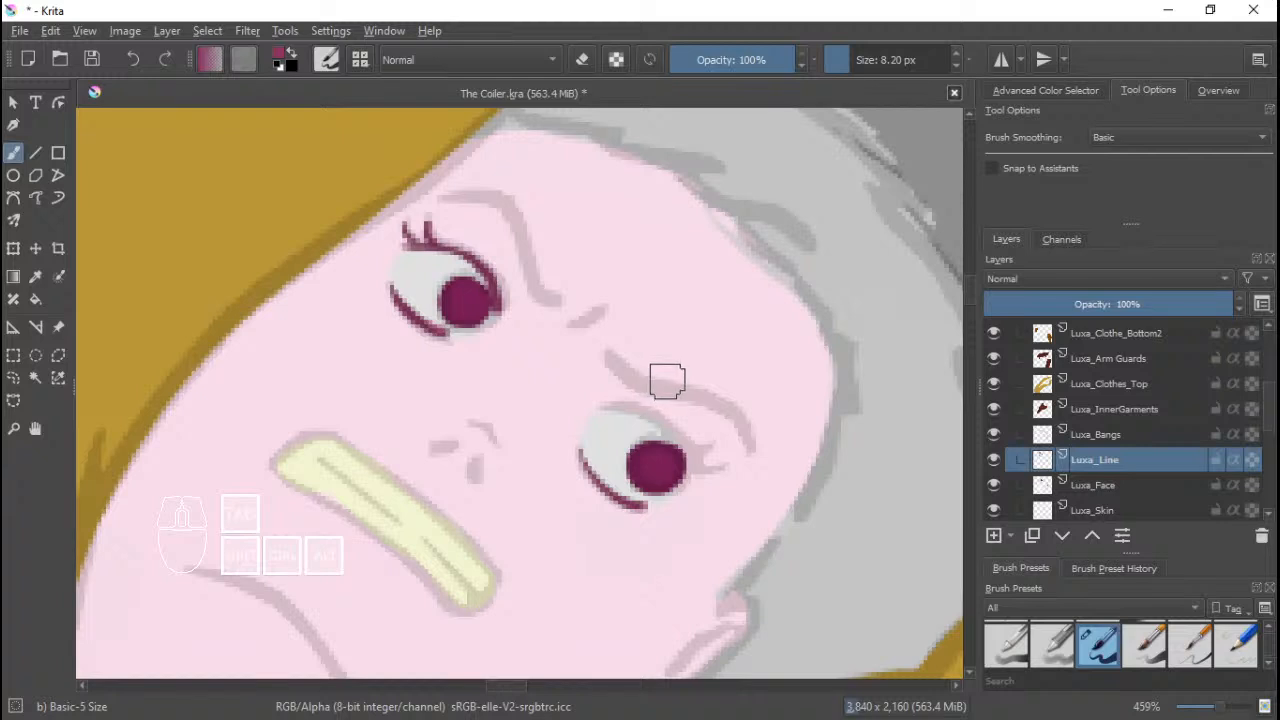
Try to draw the upper lid line of the eye nearest the ear, and undo the strokes.
left_click_drag(690, 376, 644, 381)
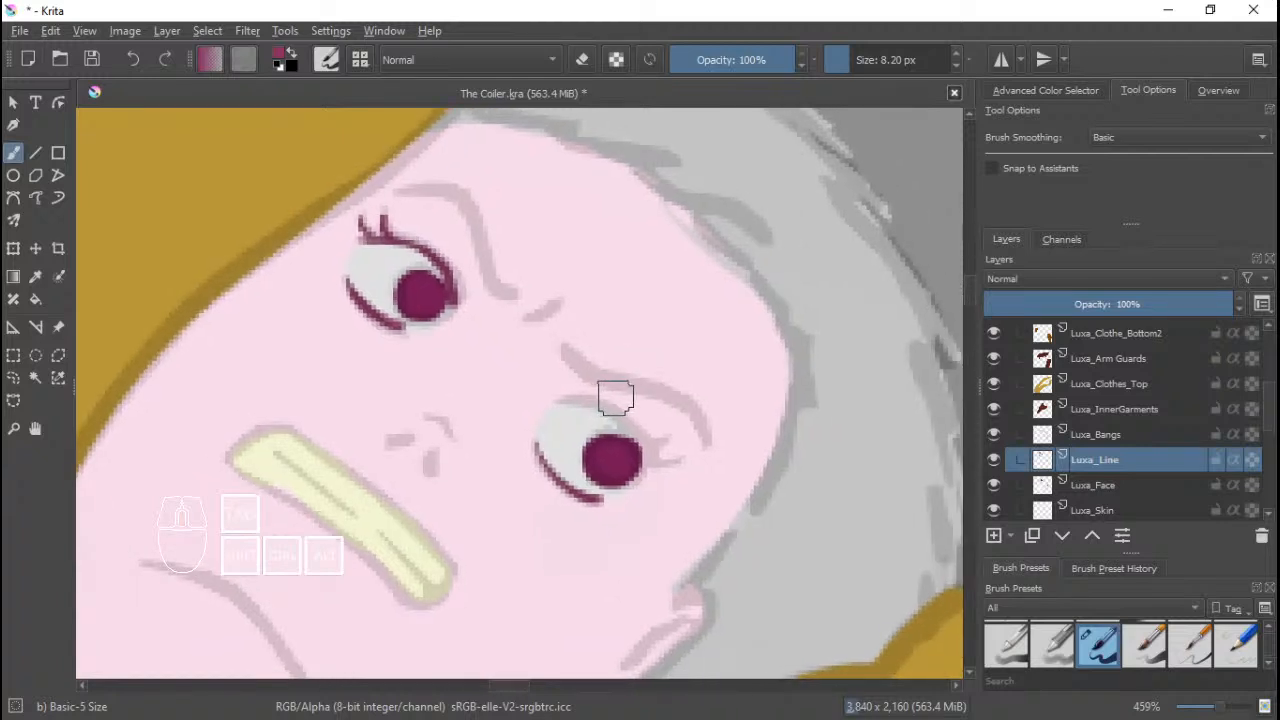
left_click_drag(610, 400, 604, 401)
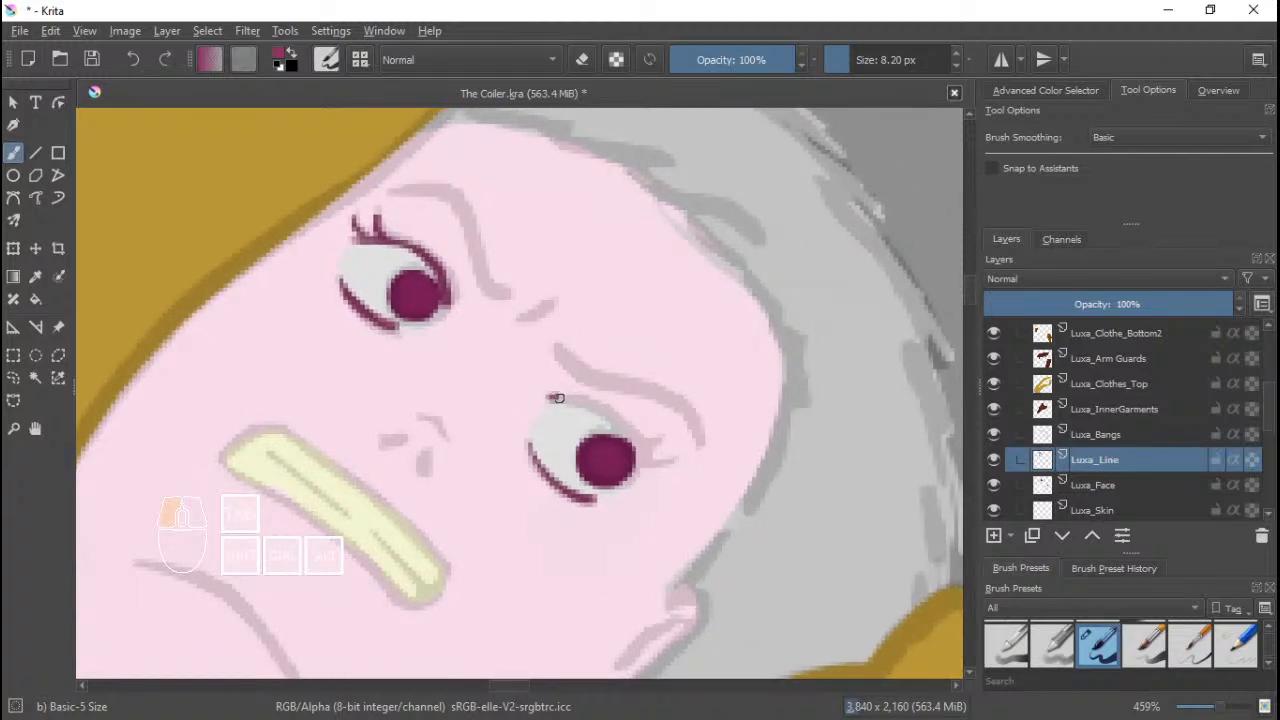
key("ctrl+z")
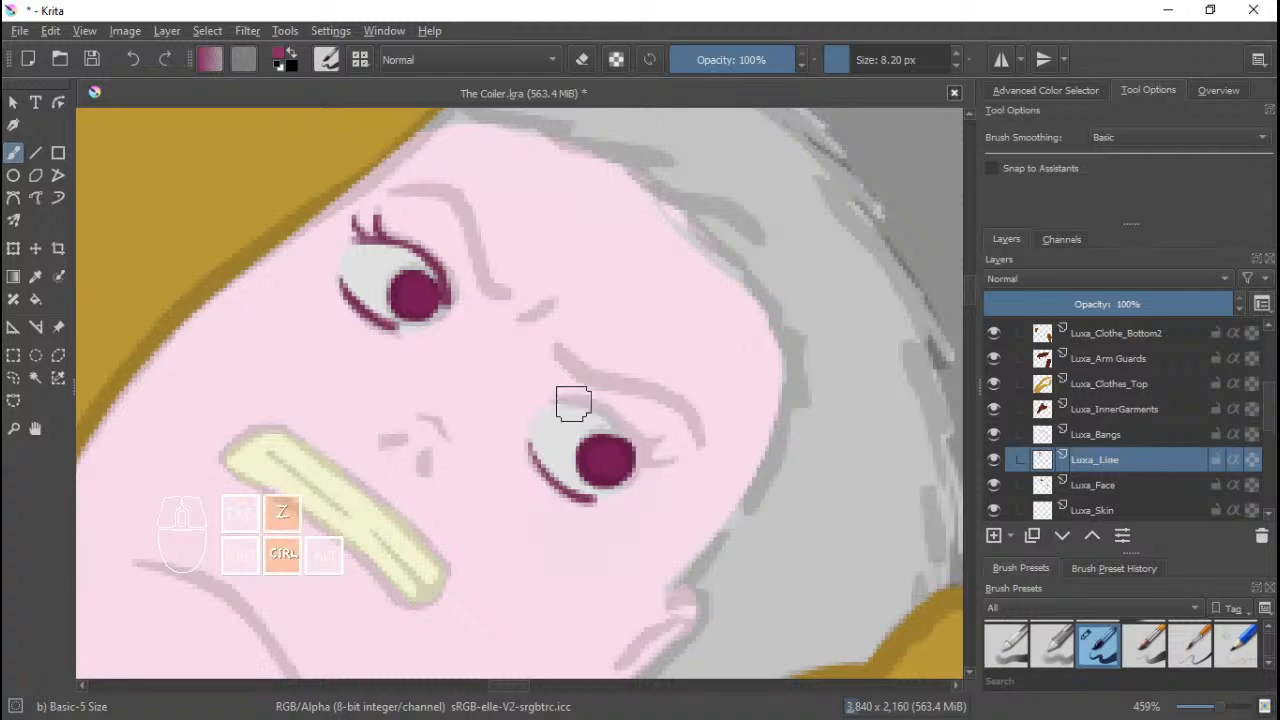
key("ctrl+z")
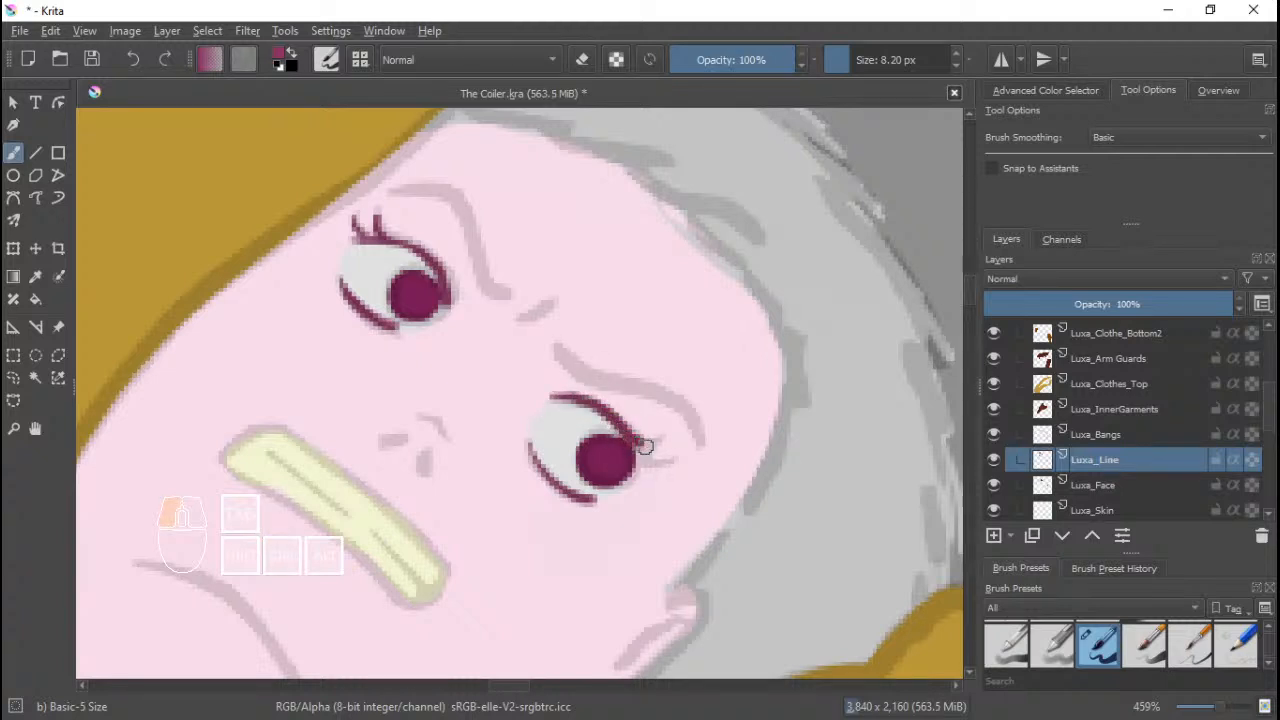
left_click_drag(645, 447, 648, 440)
key("ctrl+z")
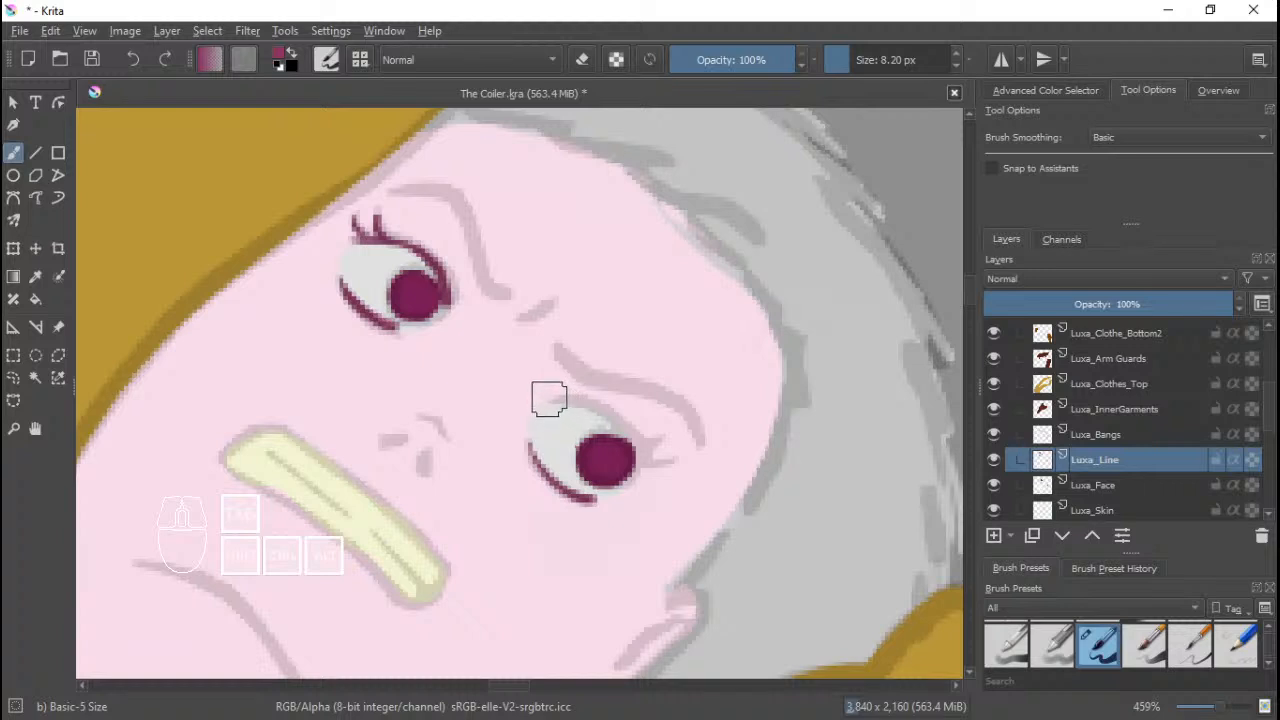
key("ctrl+z")
key("ctrl+z")
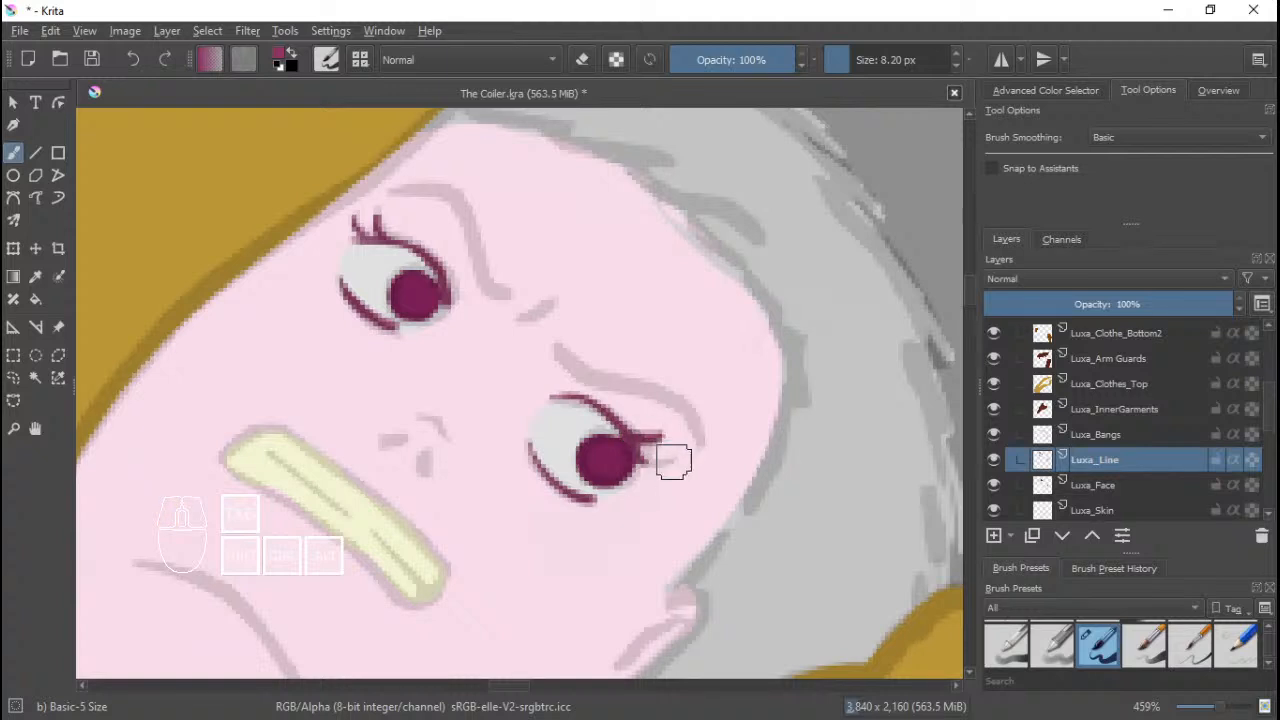
Try adding lashes at the outer corner of the eye nearest the ear, and undo them along with its upper lid line.
left_click_drag(622, 440, 660, 441)
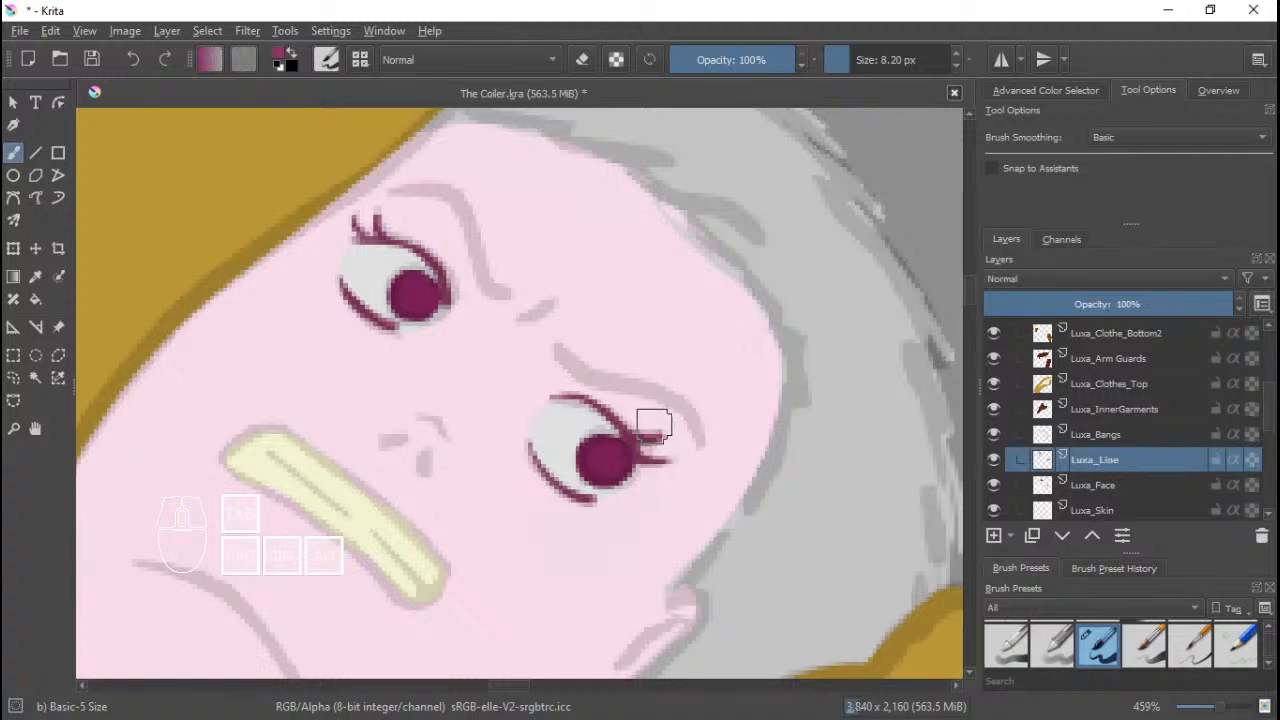
key("ctrl+z")
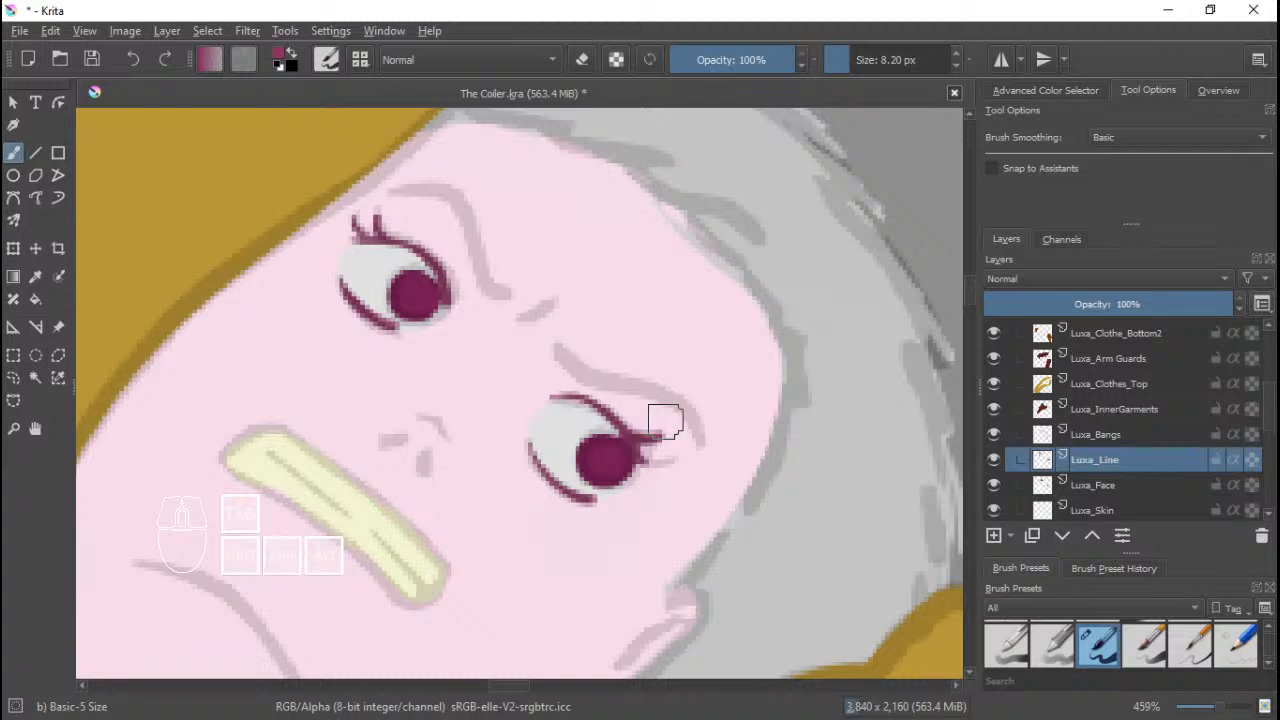
key("ctrl+z")
key("ctrl+z")
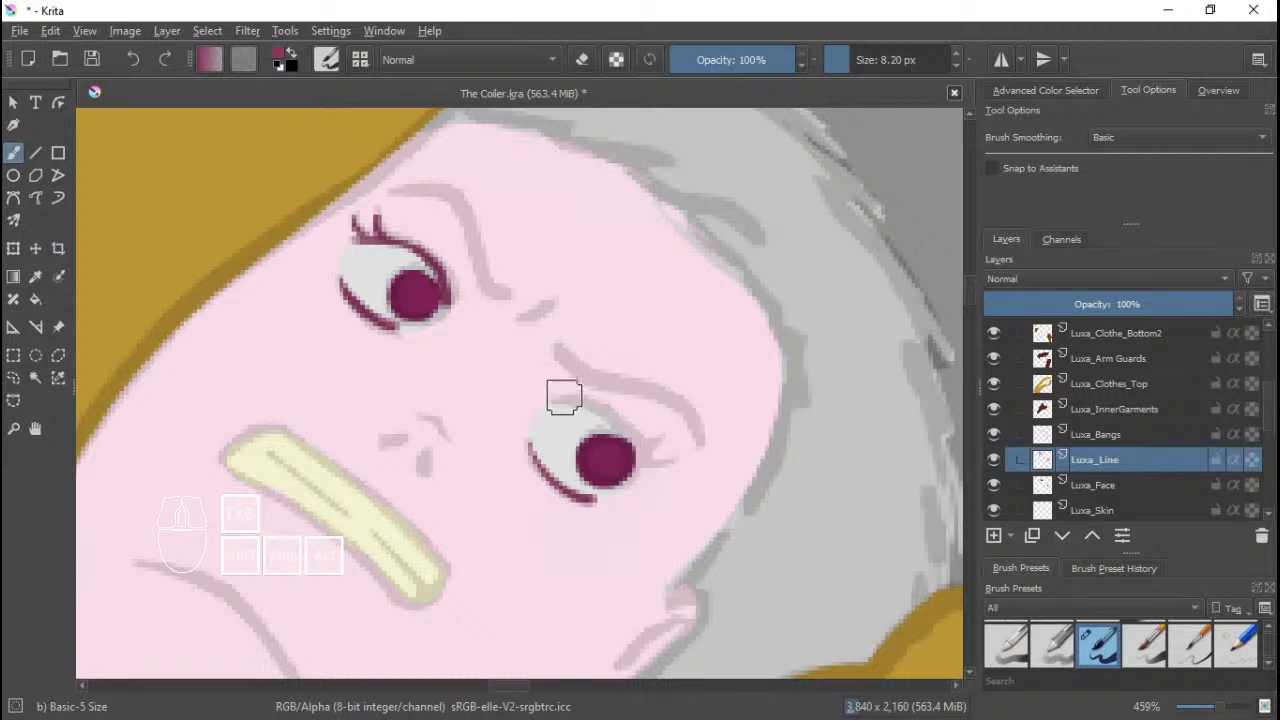
key("ctrl+z")
key("ctrl+z")
key("ctrl+z")
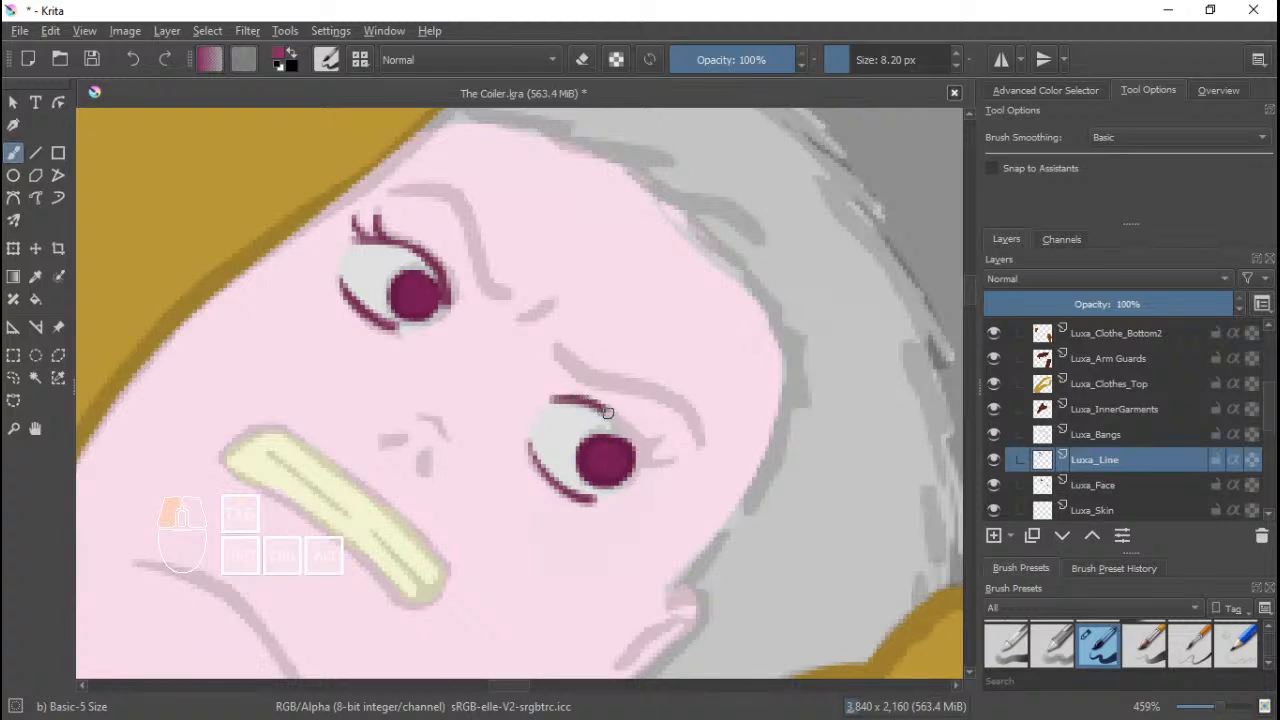
Try again to draw the upper lid line and an outer lash of the eye nearest the ear, and undo the strokes.
key("ctrl+z")
key("ctrl+z")
left_click_drag(553, 399, 558, 400)
key("ctrl+z")
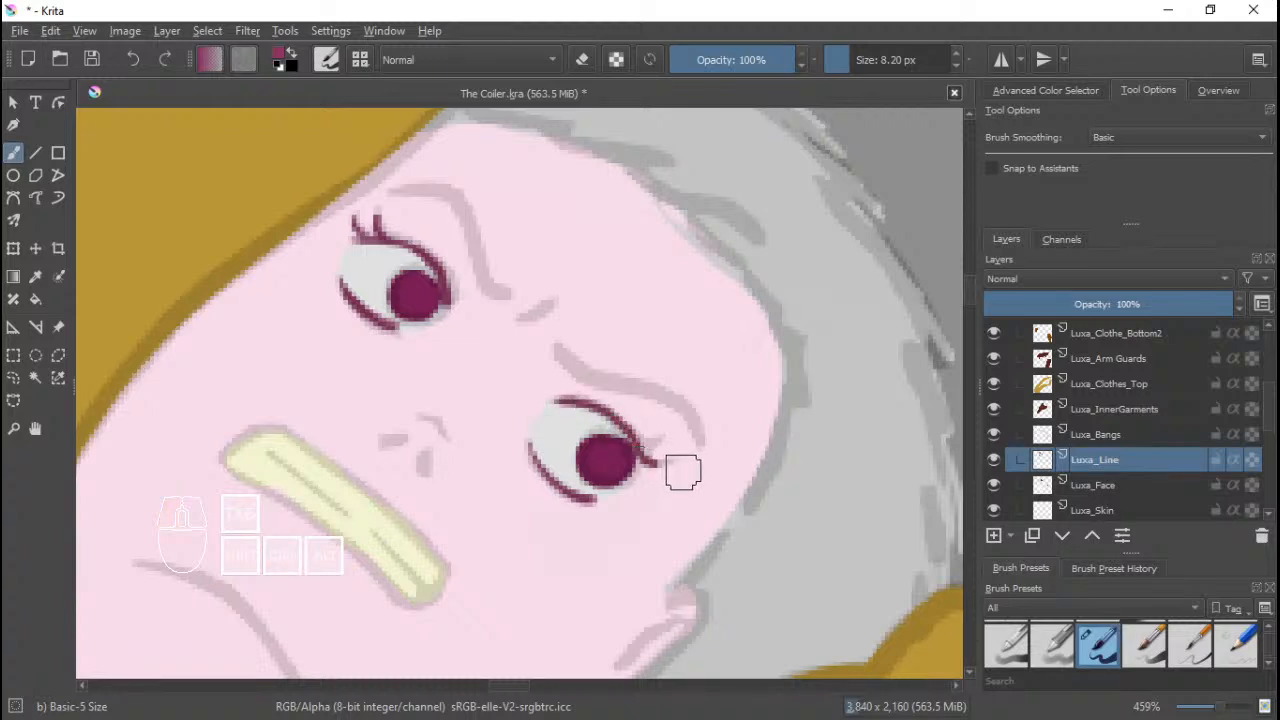
key("ctrl+z")
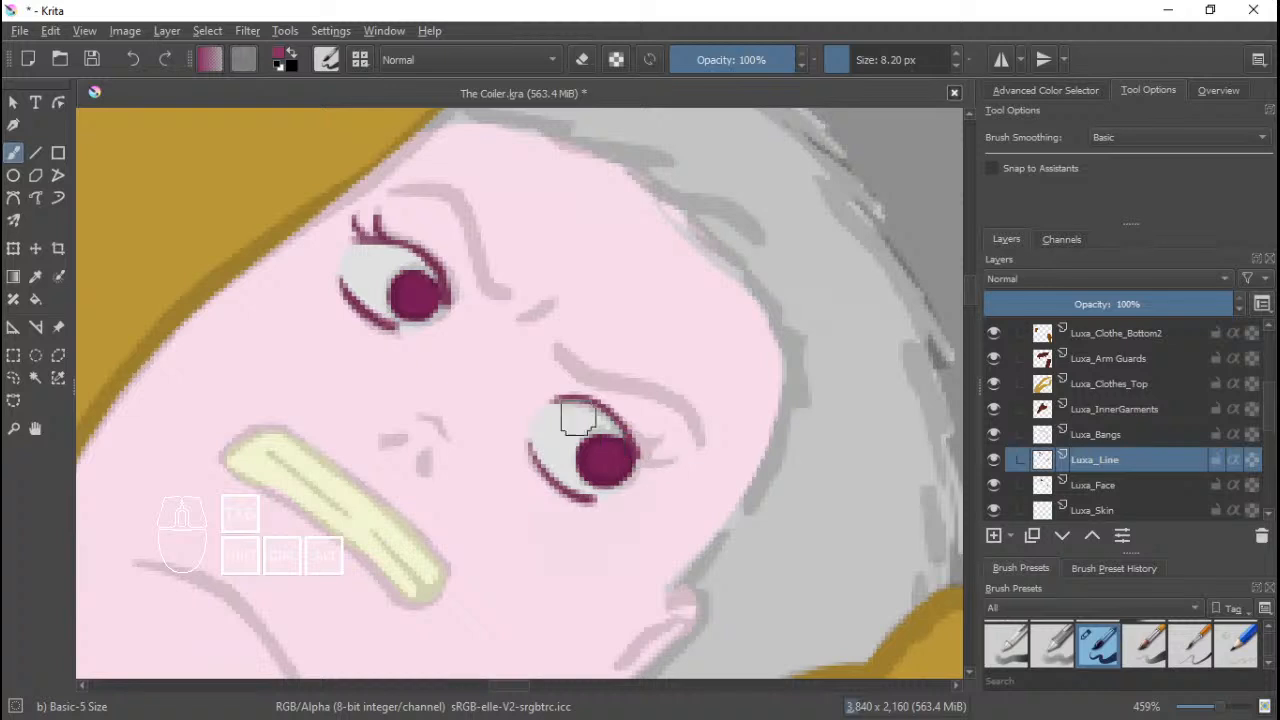
key("ctrl+z")
left_click_drag(553, 400, 561, 399)
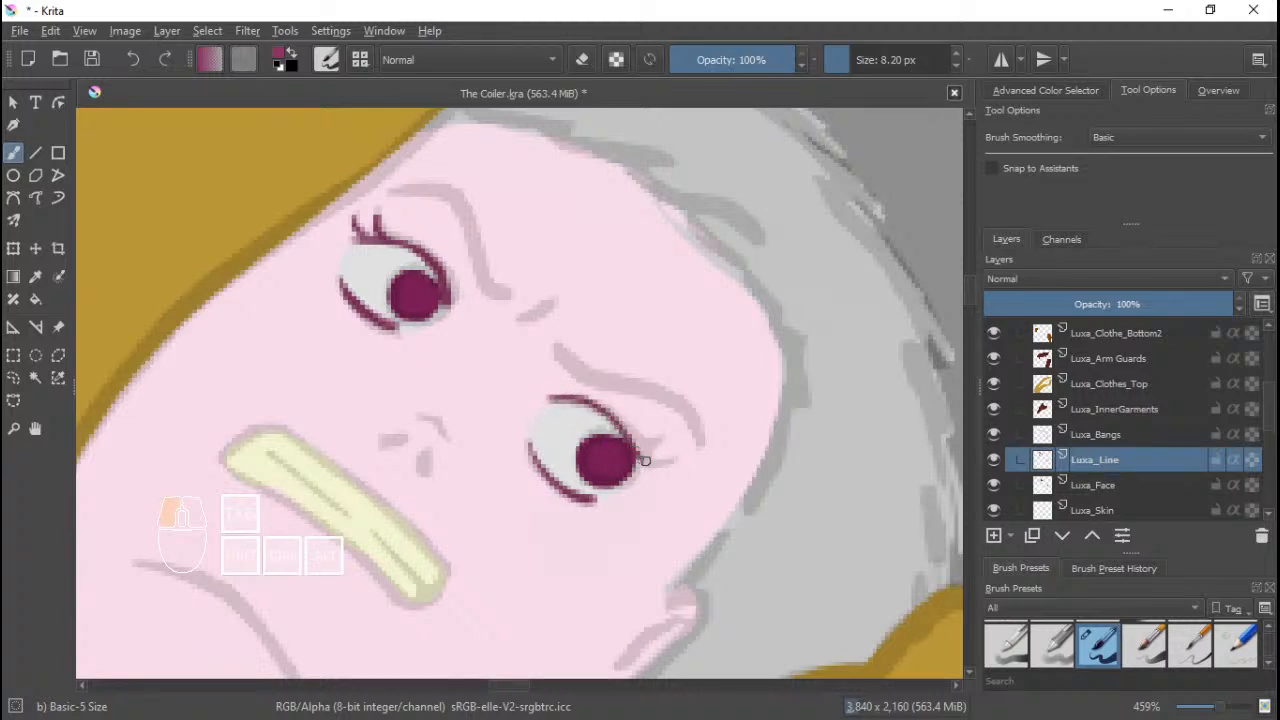
left_click_drag(645, 461, 663, 457)
key("ctrl+z")
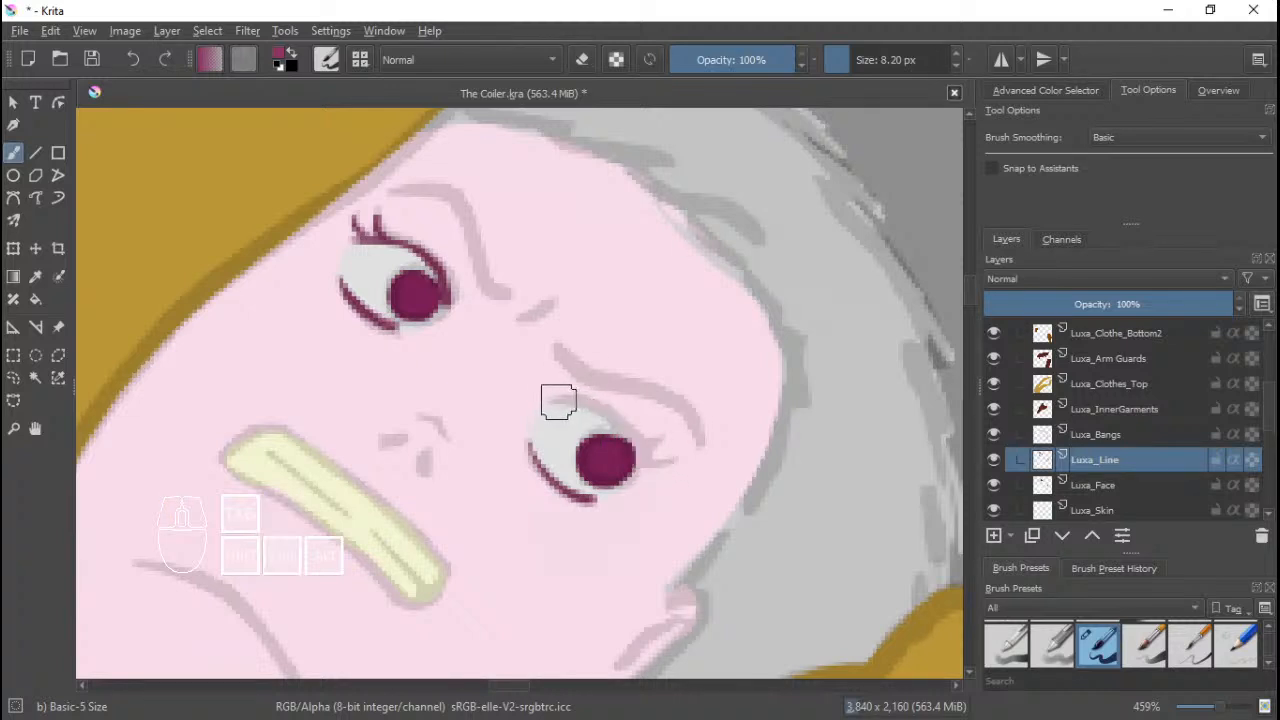
Draw the upper lid line and two outer lashes of the eye nearest the ear, following the sketch.
left_click_drag(551, 399, 604, 411)
mouse_move(638, 451)
left_mouse_down()
mouse_move(674, 473)
mouse_move(670, 458)
mouse_move(637, 443)
left_mouse_up()
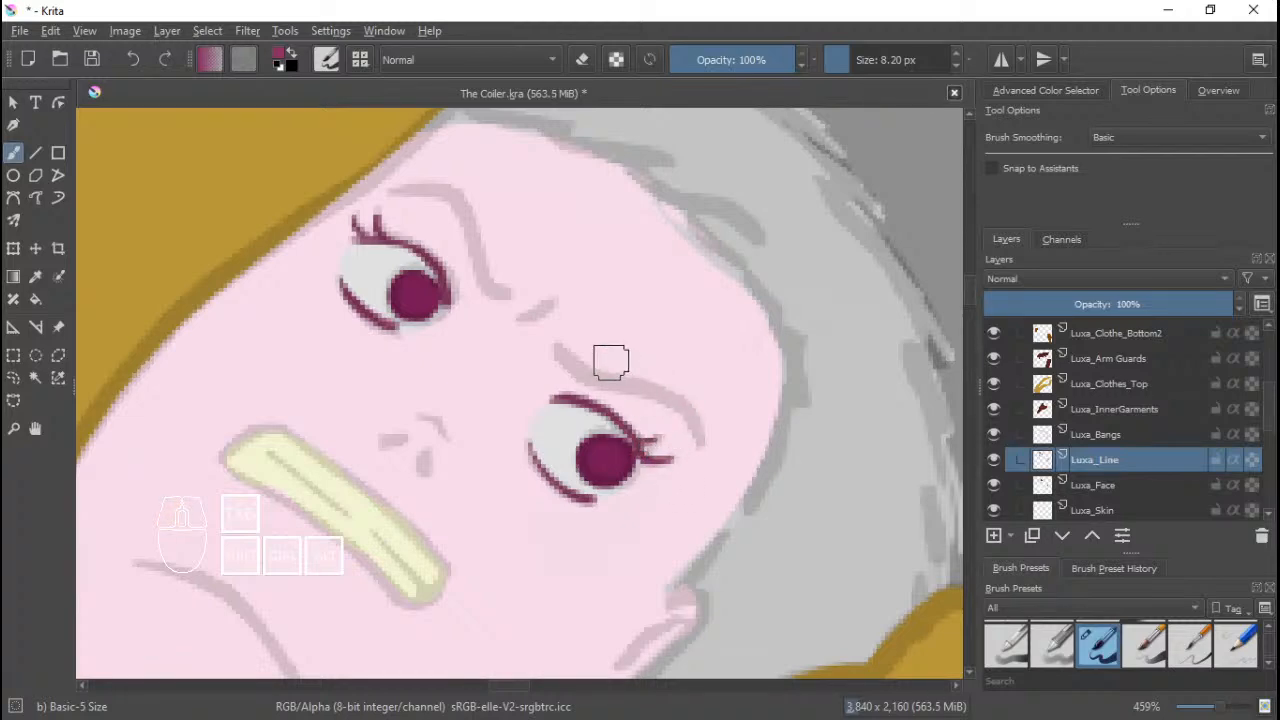
Draw both of the rider's eyebrows and the short frown crease between them over the sketch.
mouse_move(609, 347)
left_mouse_down()
mouse_move(589, 447)
mouse_move(614, 337)
left_mouse_up()
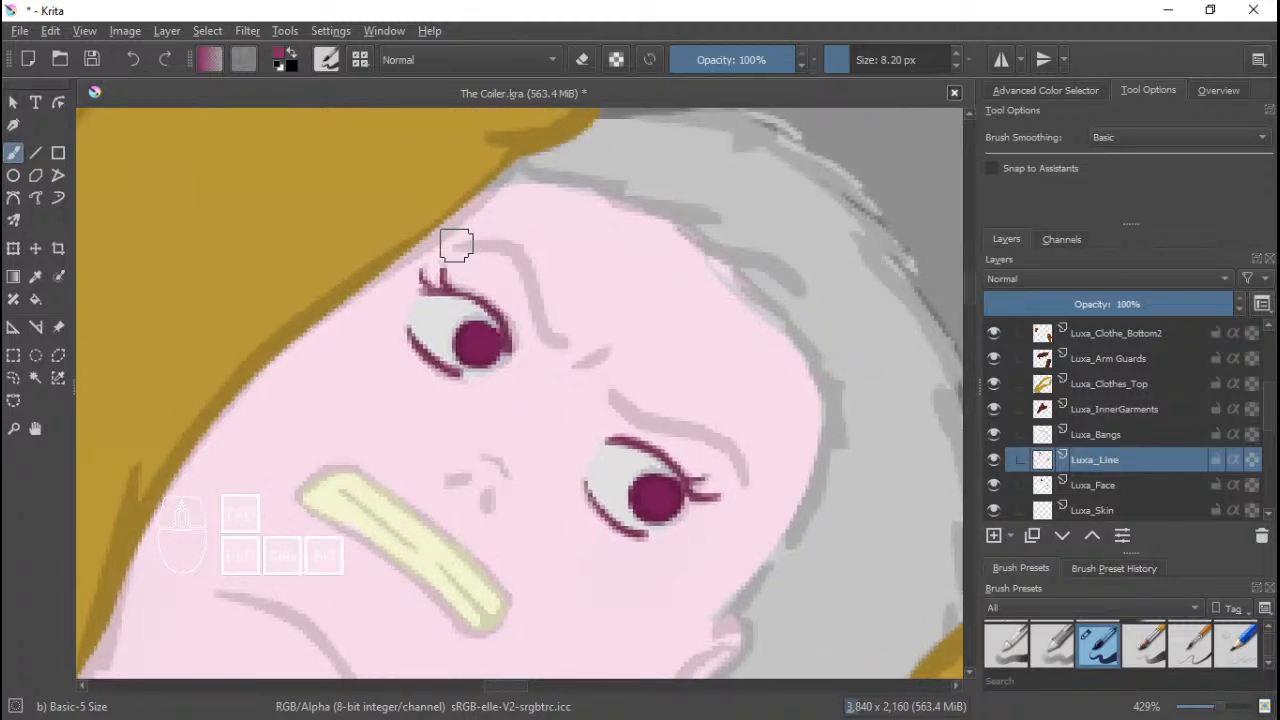
mouse_move(454, 243)
left_mouse_down()
mouse_move(525, 257)
mouse_move(553, 338)
left_mouse_up()
mouse_move(613, 395)
left_mouse_down()
mouse_move(641, 418)
mouse_move(707, 430)
mouse_move(747, 487)
left_mouse_up()
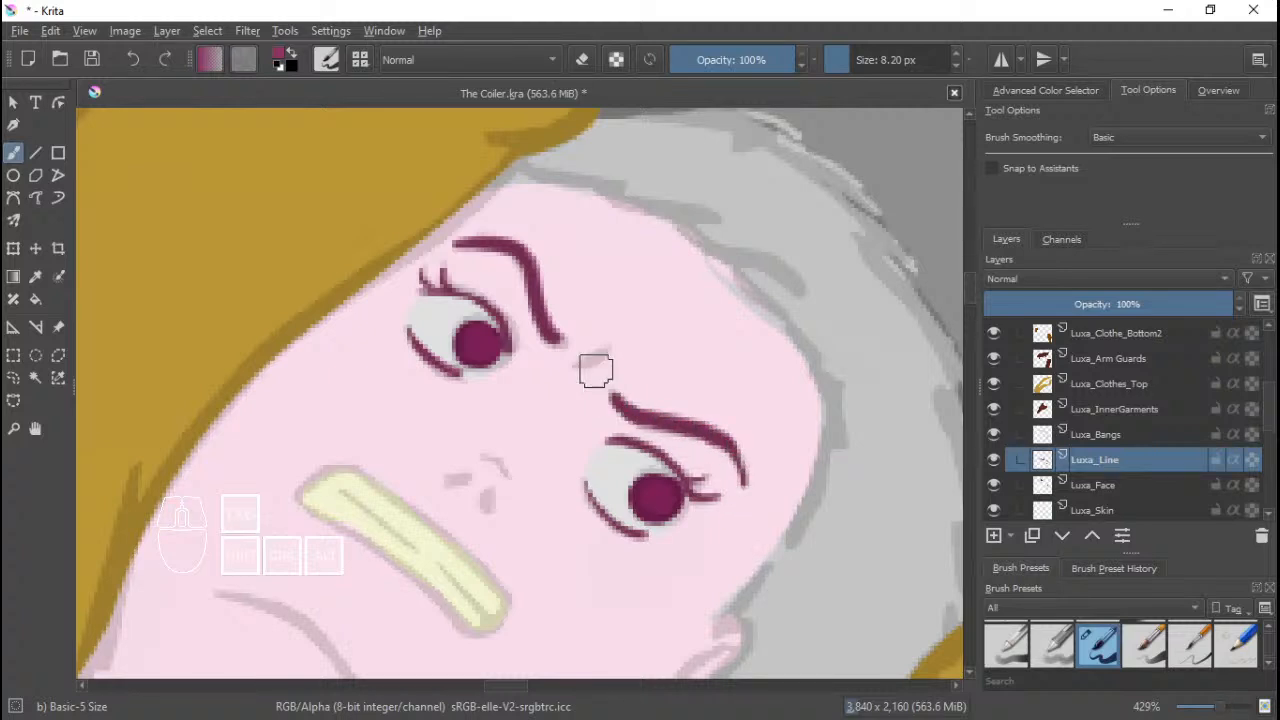
left_click_drag(570, 361, 605, 347)
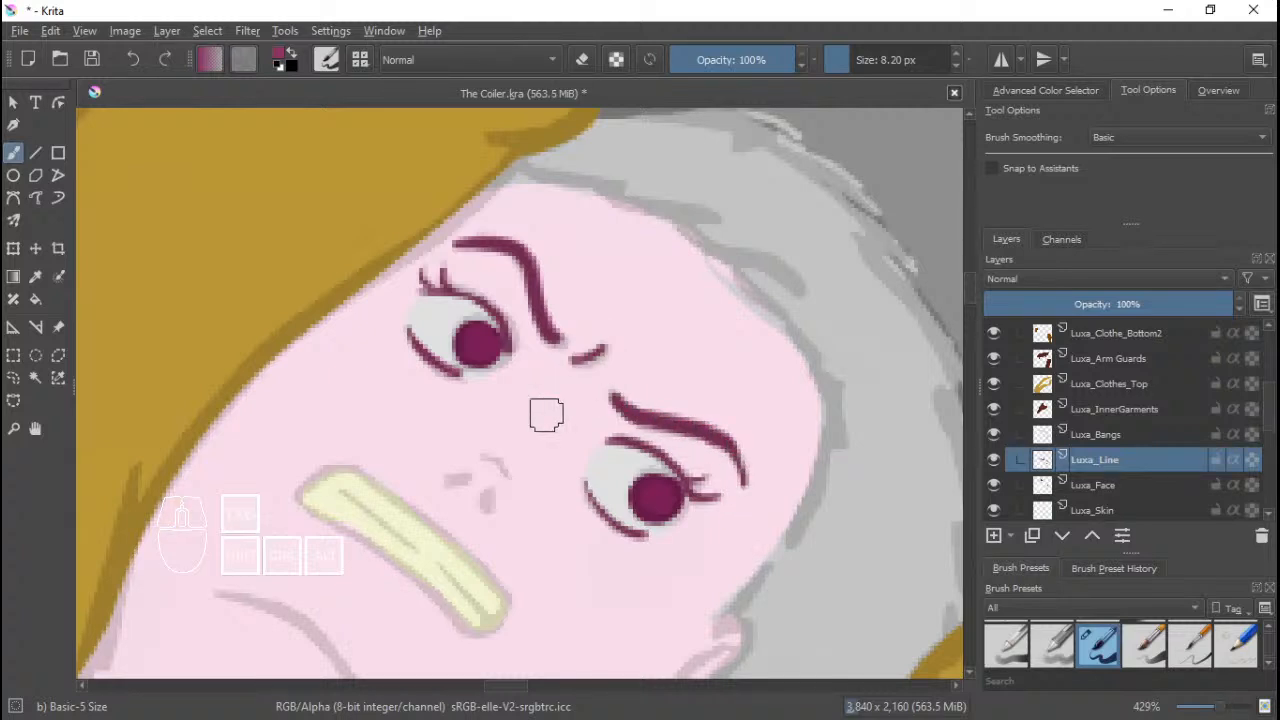
Draw the curved nose tip line and both nostrils, undoing and repeating the tip line once.
left_click_drag(493, 458, 508, 476)
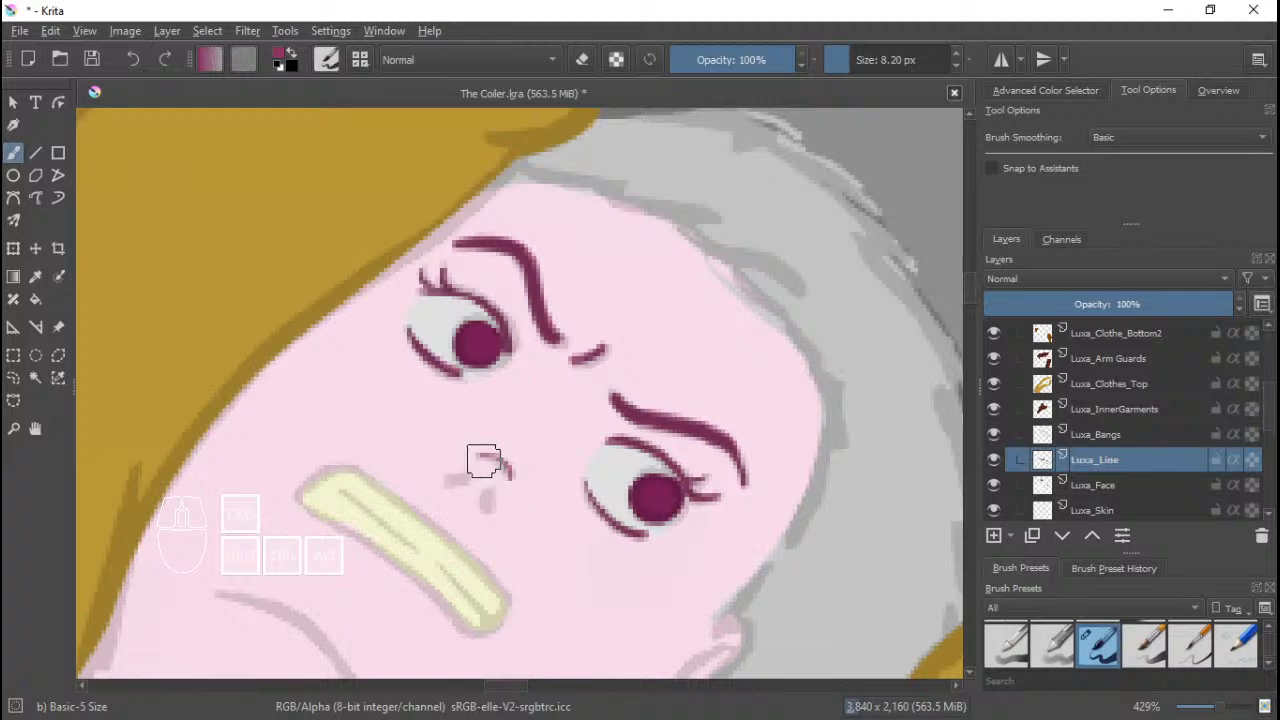
key("ctrl+z")
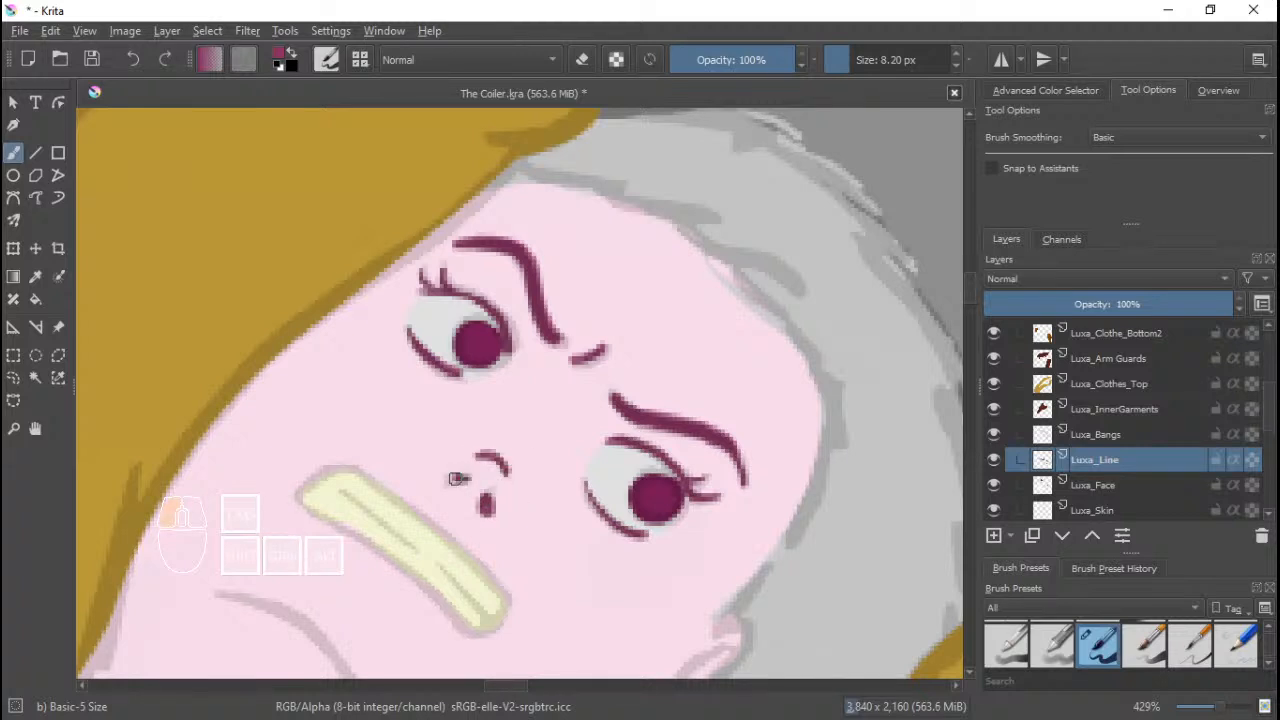
scroll(555, 285, "down", 3)
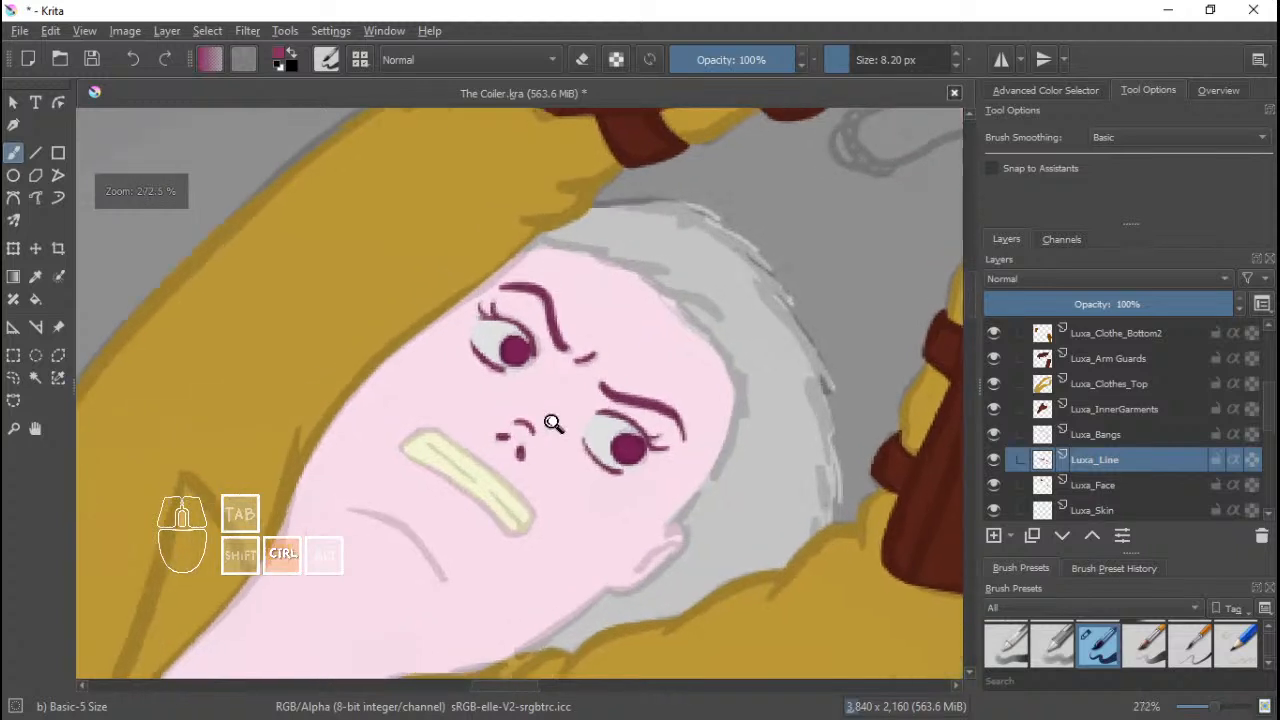
scroll(561, 267, "up", 2)
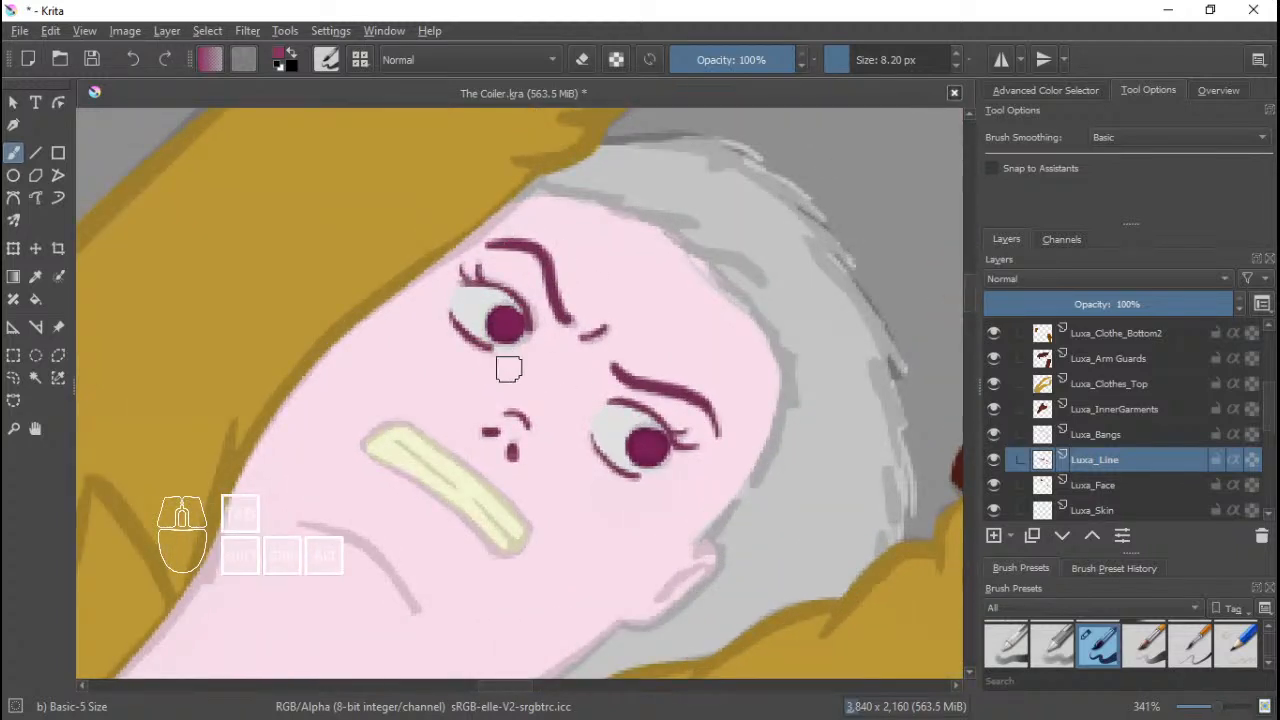
left_click_drag(512, 455, 515, 458)
Draw the rider's downturned mouth line, undoing and repeating the stroke until it follows the sketch.
mouse_move(571, 386)
left_mouse_down()
mouse_move(554, 403)
mouse_move(555, 391)
left_mouse_up()
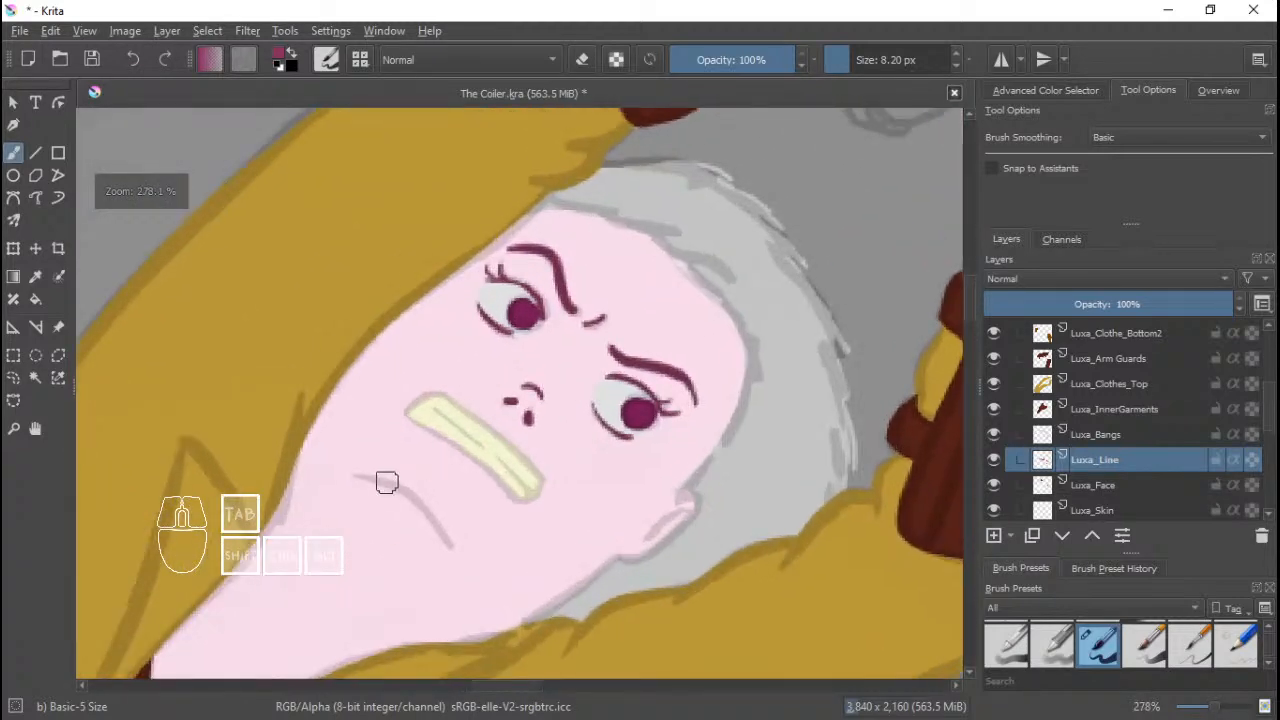
mouse_move(357, 475)
left_mouse_down()
mouse_move(422, 498)
mouse_move(363, 476)
mouse_move(425, 517)
mouse_move(439, 546)
left_mouse_up()
key("ctrl+z")
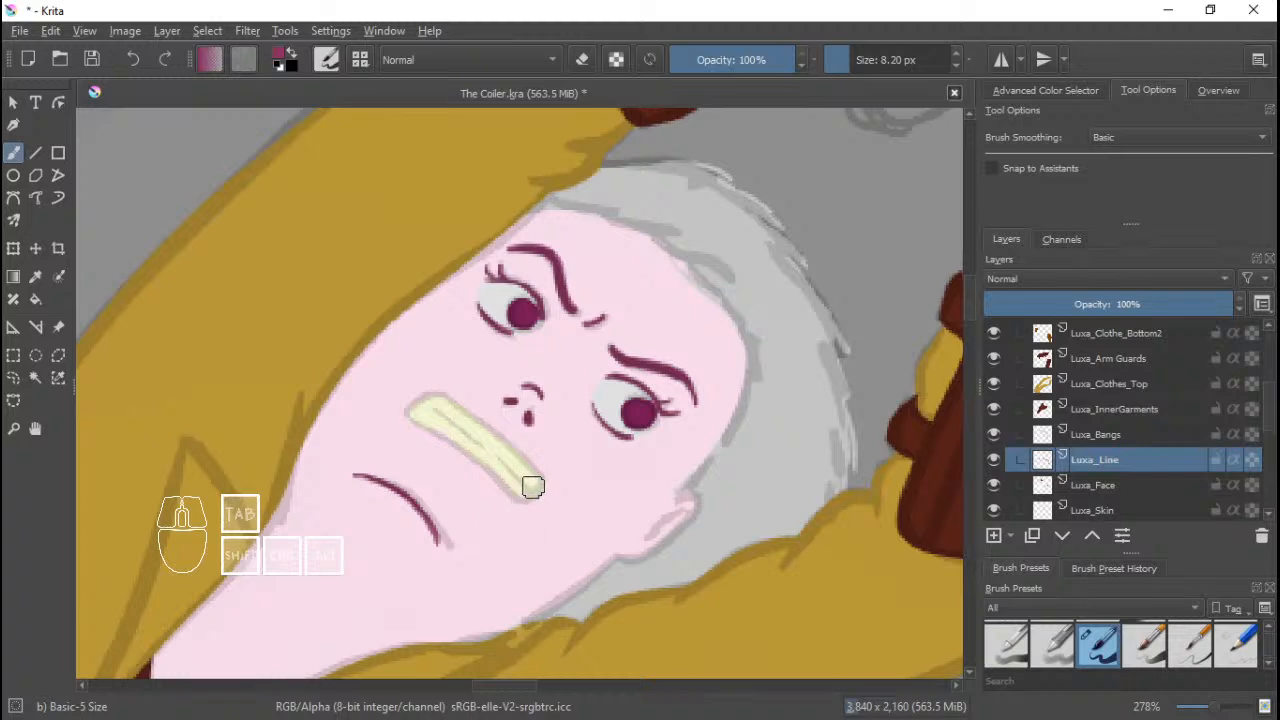
key("ctrl+z")
left_click_drag(358, 477, 380, 477)
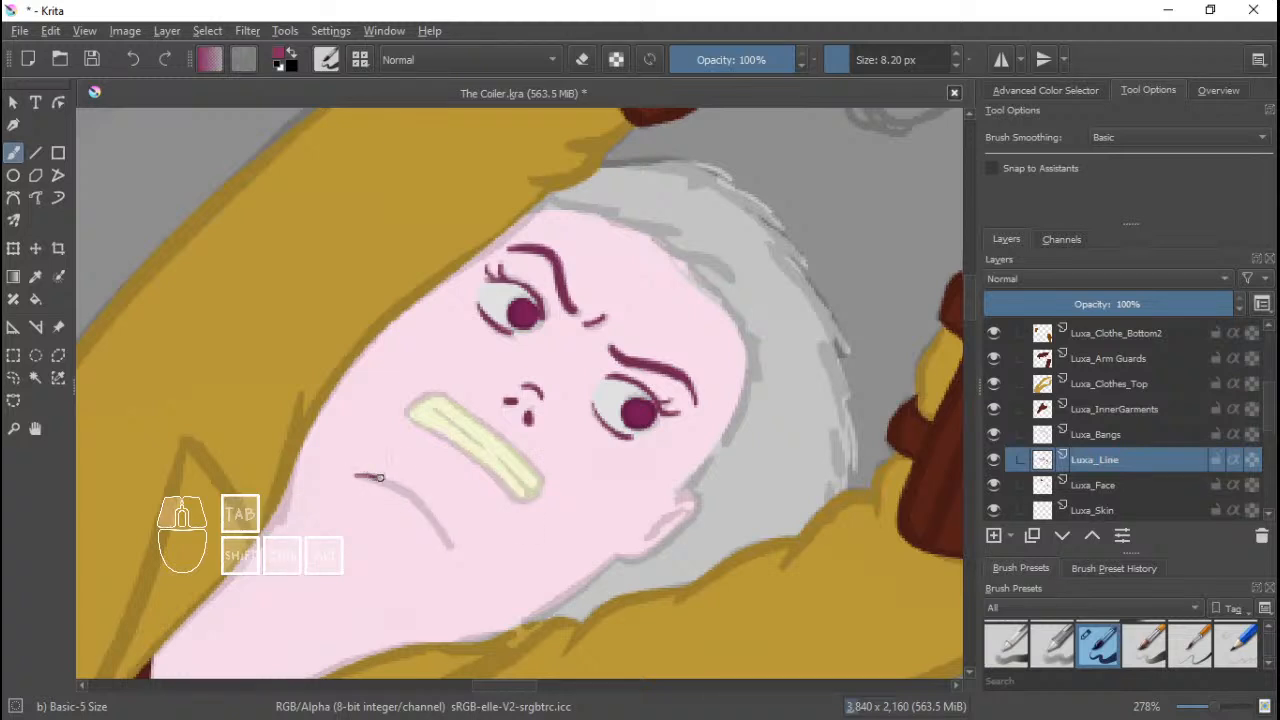
left_click_drag(430, 521, 446, 550)
left_click_drag(520, 491, 527, 455)
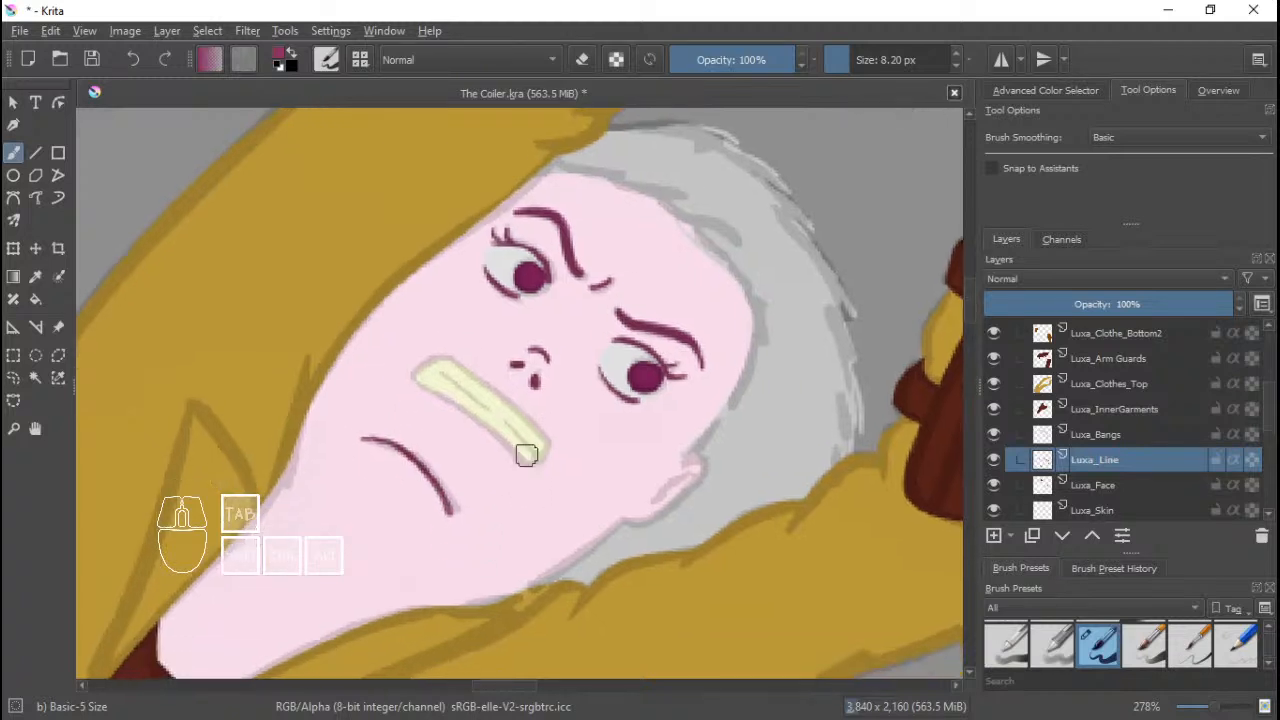
left_click_drag(580, 388, 612, 365)
mouse_move(718, 418)
left_mouse_down()
mouse_move(785, 385)
mouse_move(791, 406)
left_mouse_up()
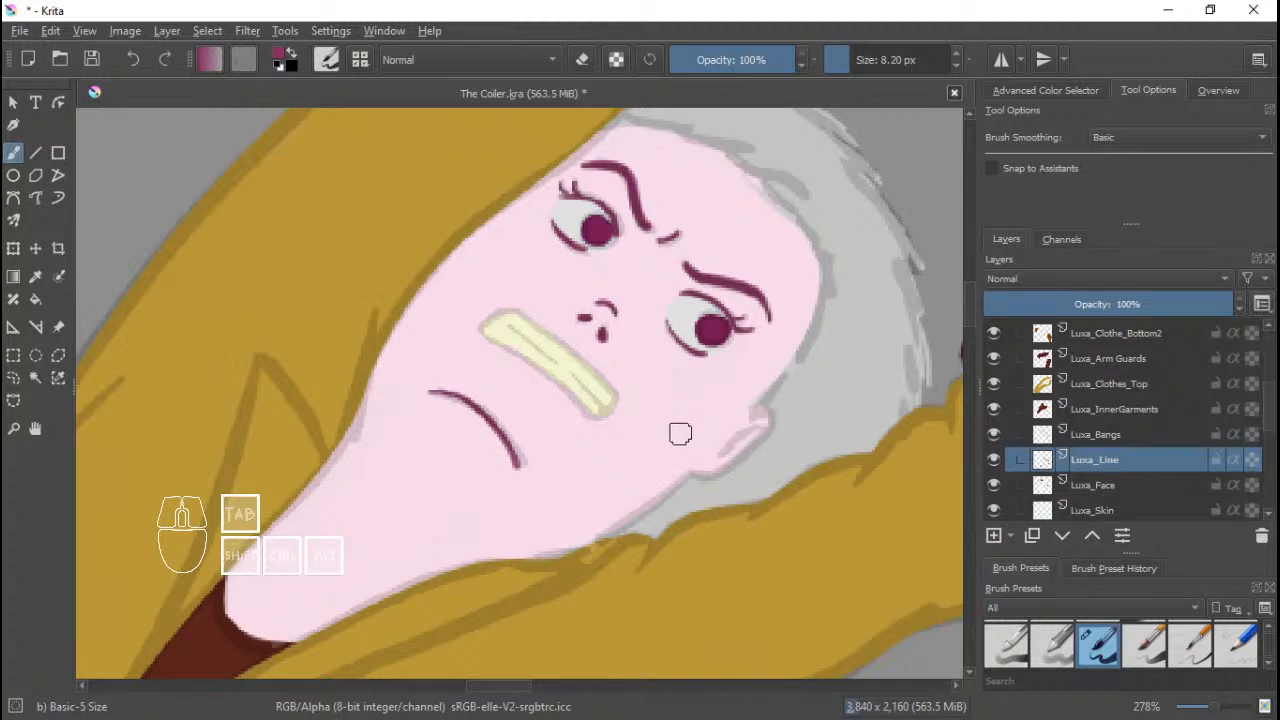
mouse_move(768, 416)
left_mouse_down()
mouse_move(751, 411)
mouse_move(764, 387)
left_mouse_up()
mouse_move(765, 401)
left_mouse_down()
mouse_move(783, 414)
mouse_move(767, 436)
left_mouse_up()
mouse_move(733, 432)
left_mouse_down()
mouse_move(746, 449)
mouse_move(725, 438)
left_mouse_up()
mouse_move(481, 413)
left_mouse_down()
mouse_move(519, 427)
mouse_move(450, 434)
mouse_move(463, 429)
left_mouse_up()
left_click_drag(717, 420, 663, 427)
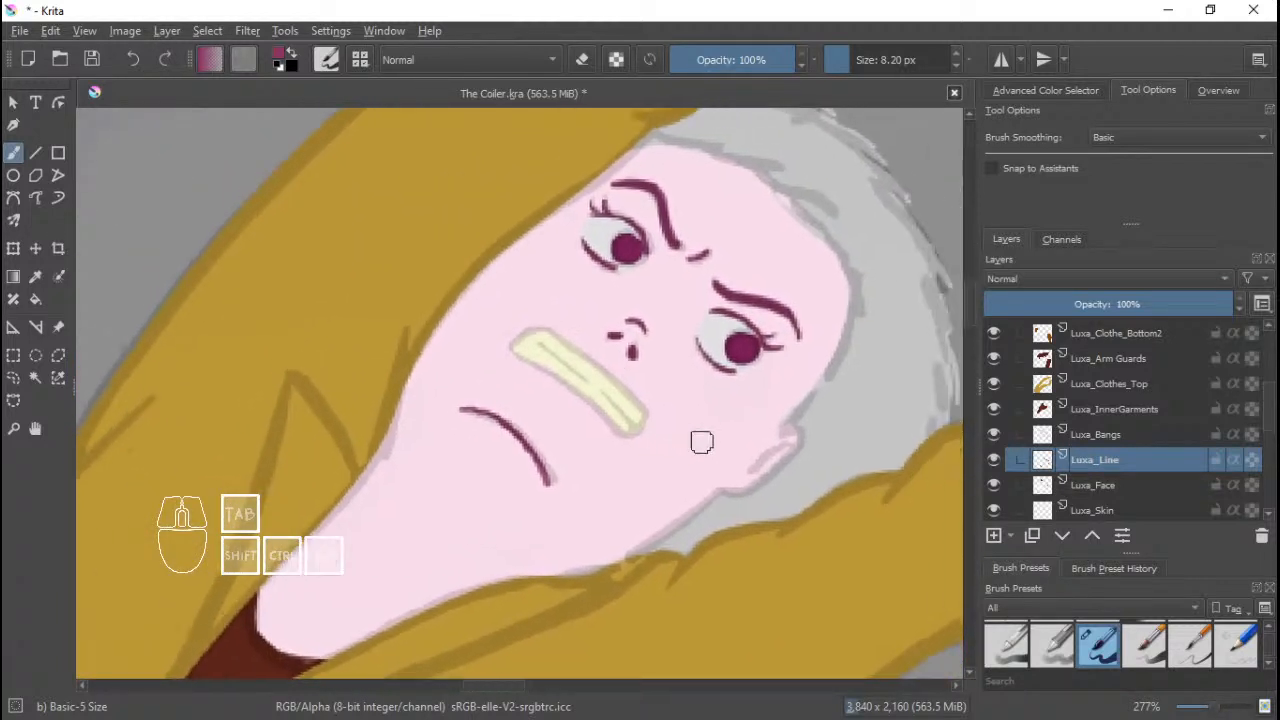
left_click_drag(753, 450, 718, 450)
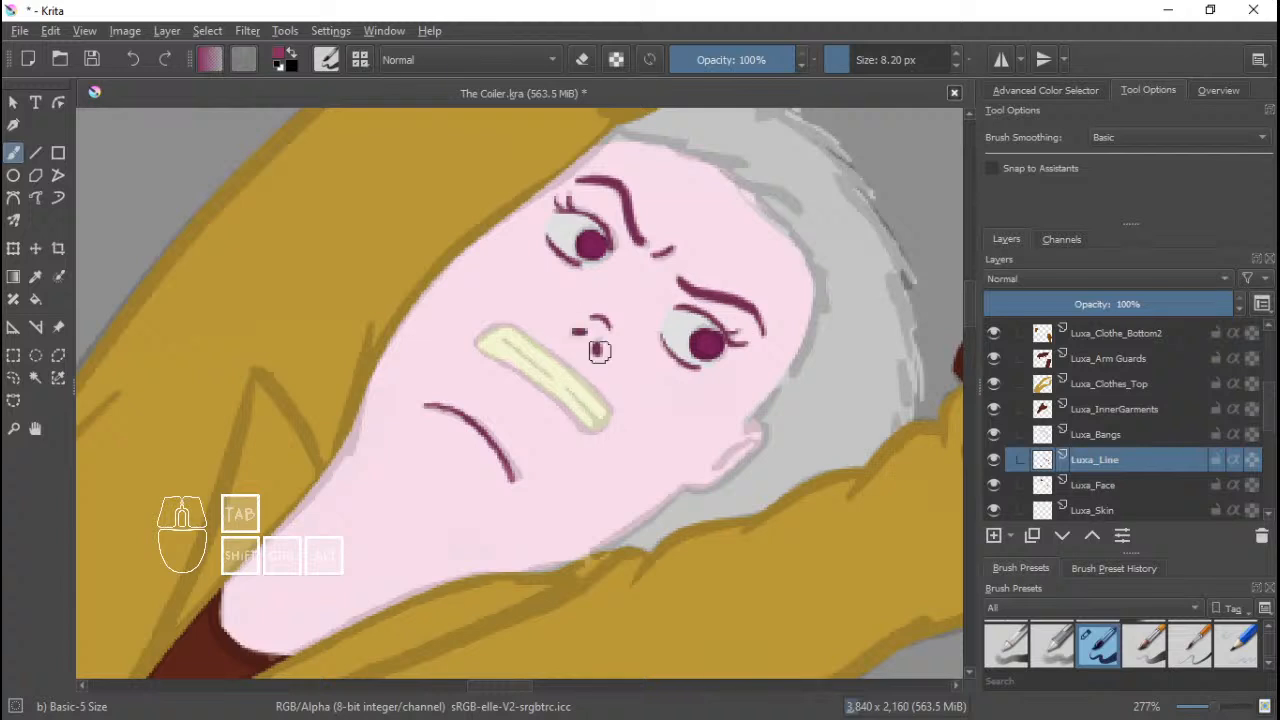
Save the document with the finished facial lines.
key("ctrl")
key("ctrl+s")
Outline the cream-coloured strip between the rider's nose and mouth with the dark magenta line colour.
left_click_drag(678, 374, 775, 378)
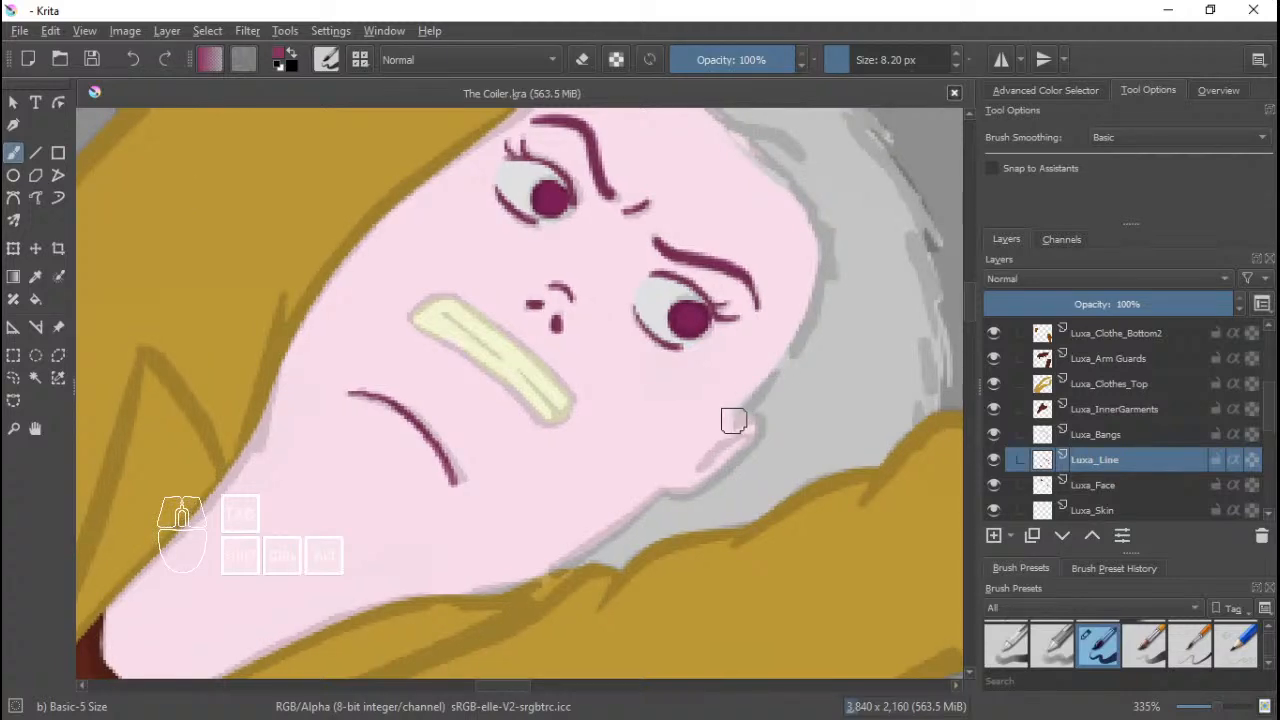
mouse_move(580, 450)
left_mouse_down()
mouse_move(594, 482)
mouse_move(550, 338)
mouse_move(563, 404)
mouse_move(577, 383)
mouse_move(569, 406)
mouse_move(570, 390)
mouse_move(594, 440)
mouse_move(618, 330)
mouse_move(621, 382)
mouse_move(612, 293)
left_mouse_up()
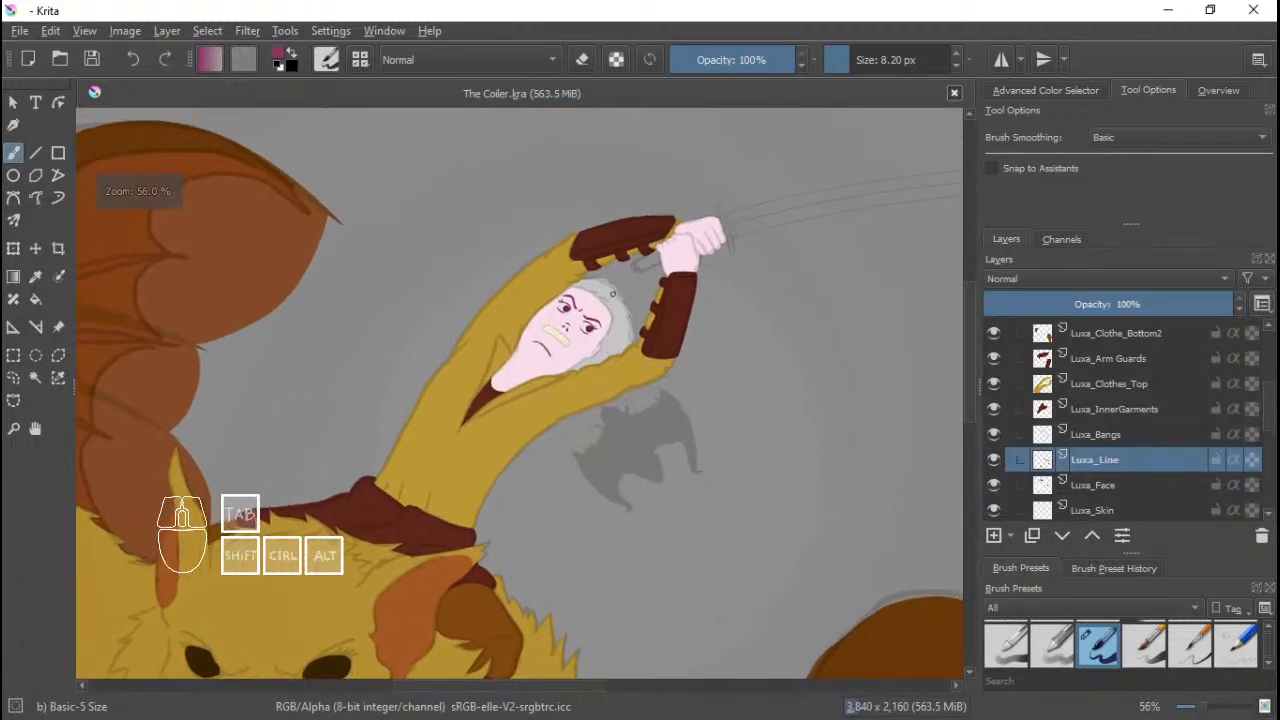
mouse_move(575, 376)
left_mouse_down()
mouse_move(586, 329)
mouse_move(574, 435)
mouse_move(587, 342)
mouse_move(634, 349)
mouse_move(609, 360)
mouse_move(649, 337)
mouse_move(577, 380)
mouse_move(571, 451)
mouse_move(608, 347)
mouse_move(586, 409)
mouse_move(594, 476)
left_mouse_up()
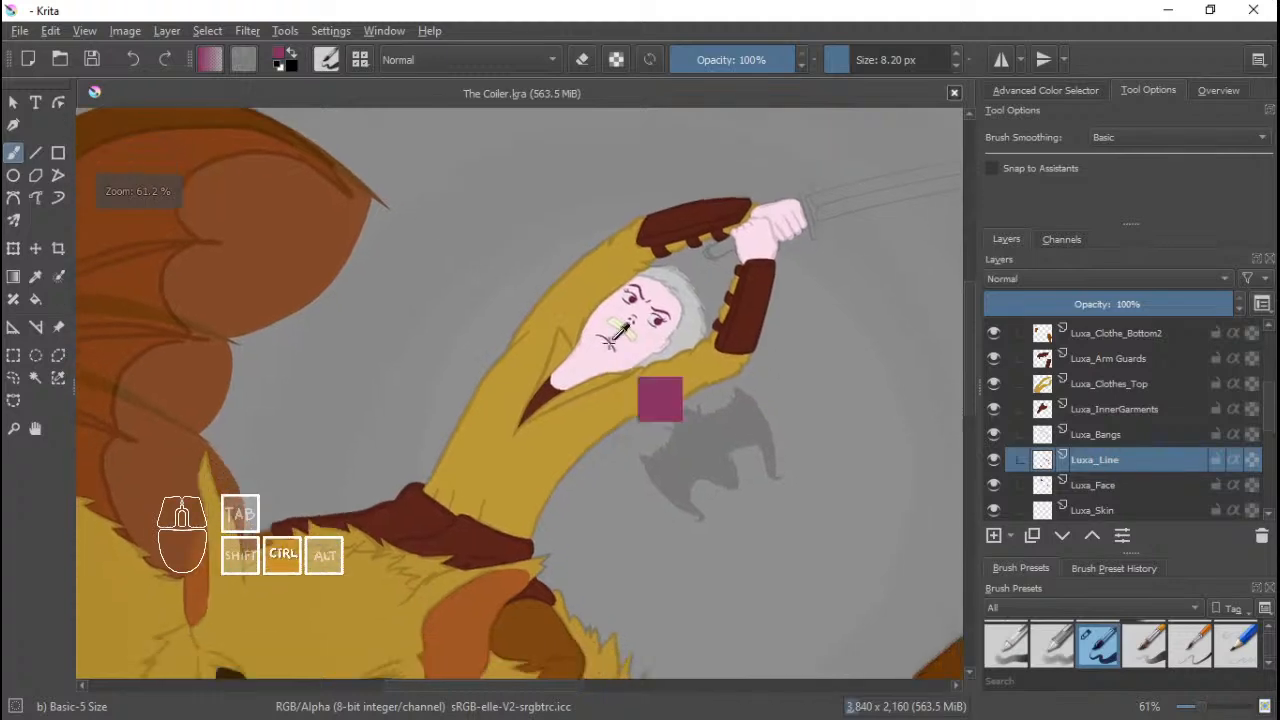
mouse_move(622, 338)
left_mouse_down()
mouse_move(612, 387)
mouse_move(566, 397)
mouse_move(574, 380)
mouse_move(608, 369)
mouse_move(560, 466)
mouse_move(585, 385)
mouse_move(598, 430)
mouse_move(620, 383)
mouse_move(614, 432)
mouse_move(588, 412)
mouse_move(569, 346)
mouse_move(546, 386)
mouse_move(508, 322)
left_mouse_up()
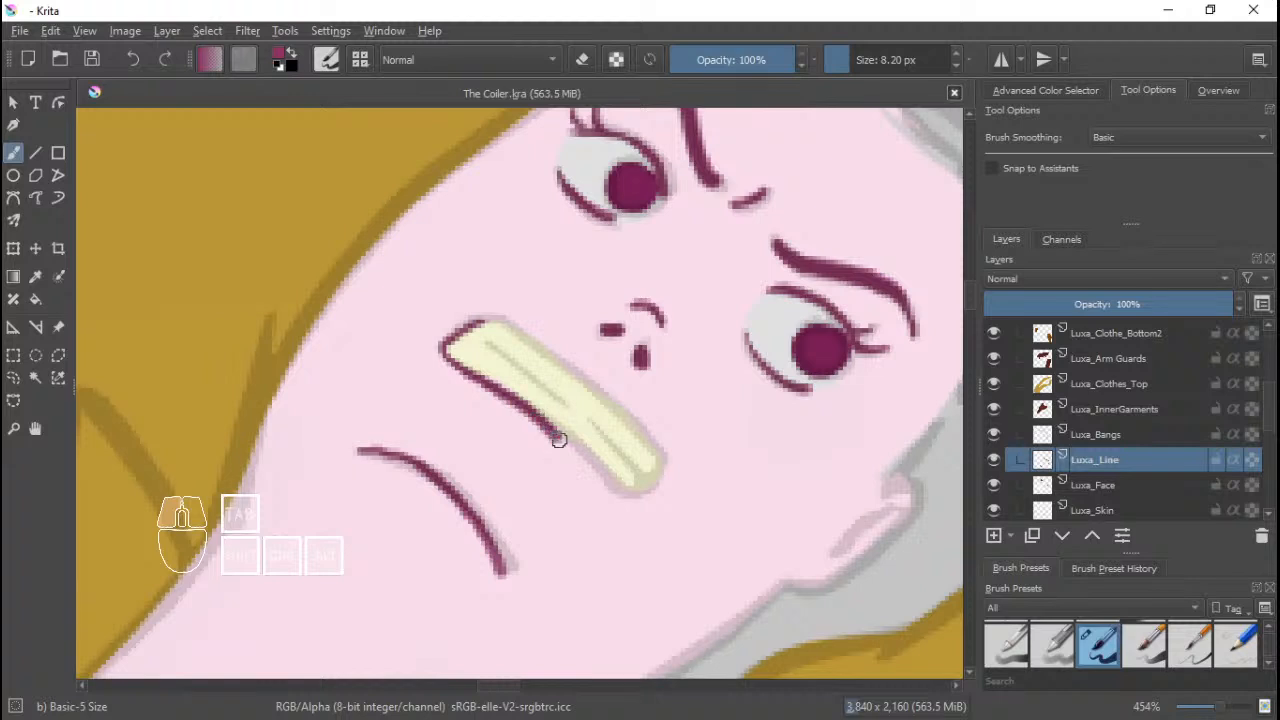
mouse_move(558, 440)
left_mouse_down()
mouse_move(625, 492)
mouse_move(664, 458)
left_mouse_up()
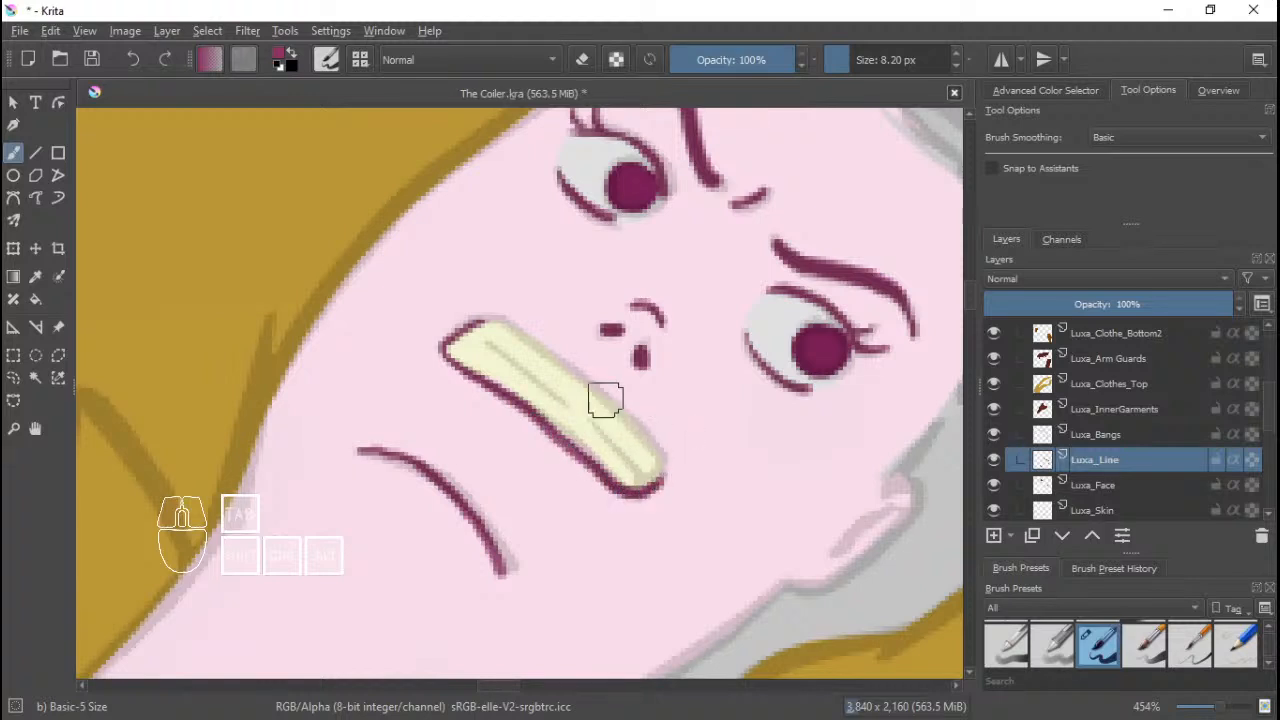
left_click_drag(488, 325, 610, 405)
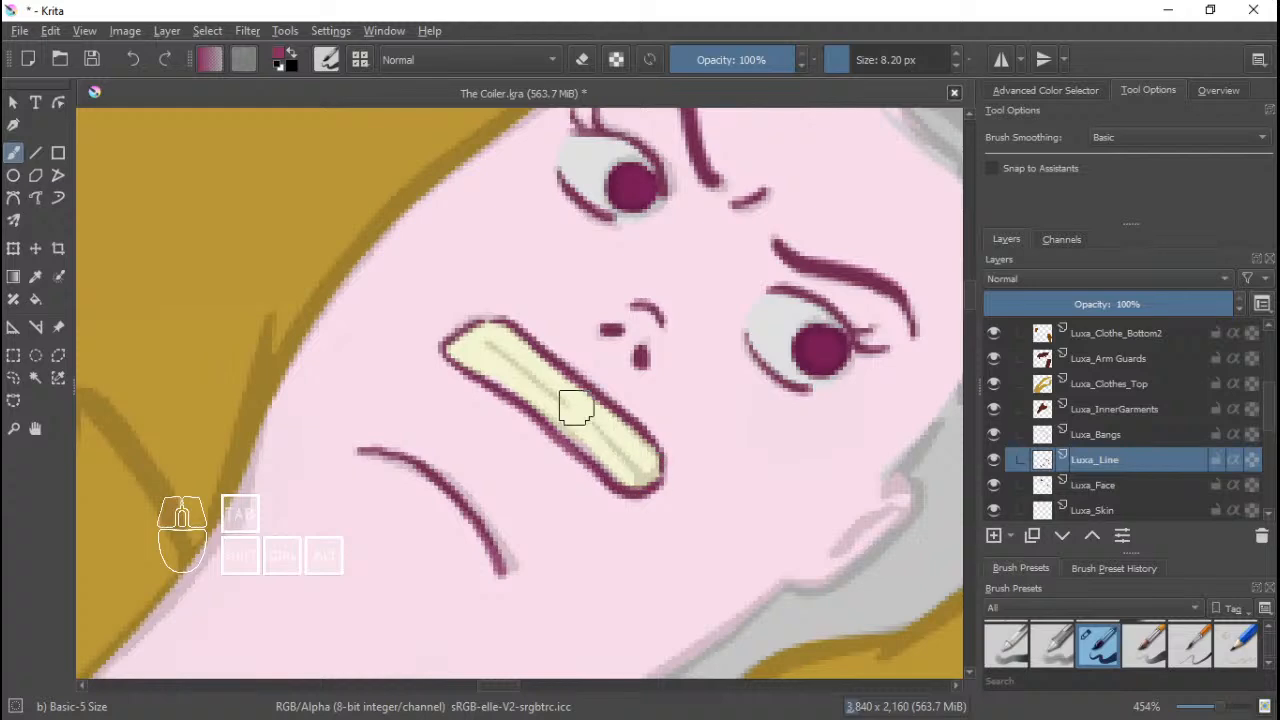
Examine the whole bat and rider against the overlaid sketch to check the base colours and face.
scroll(557, 357, "down", 10)
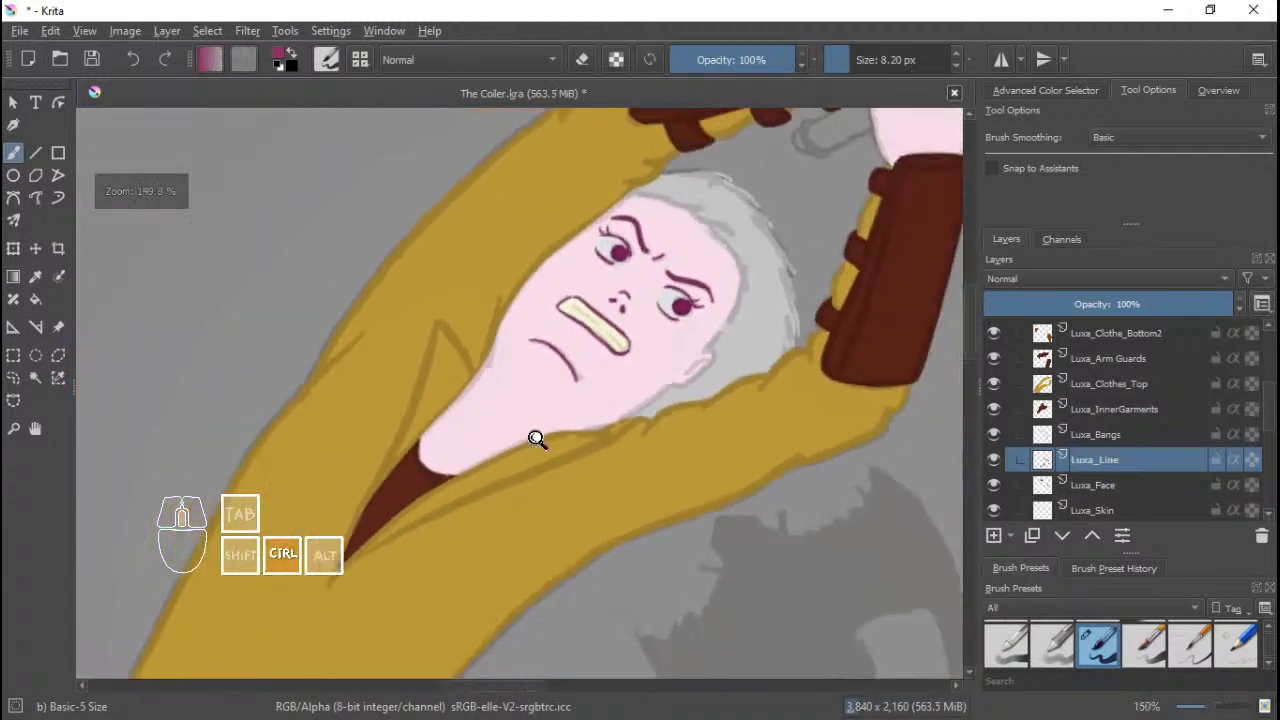
scroll(600, 414, "down", 4)
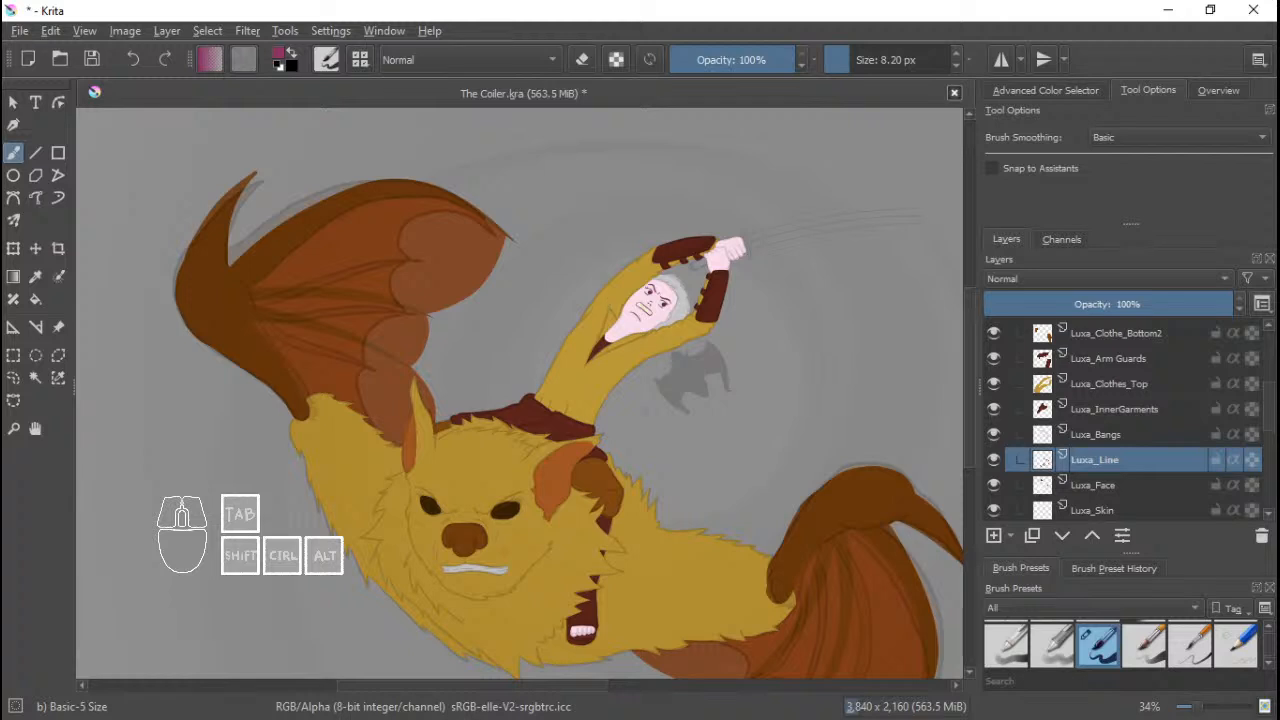
left_click_drag(647, 430, 651, 420)
scroll(650, 345, "down", 3)
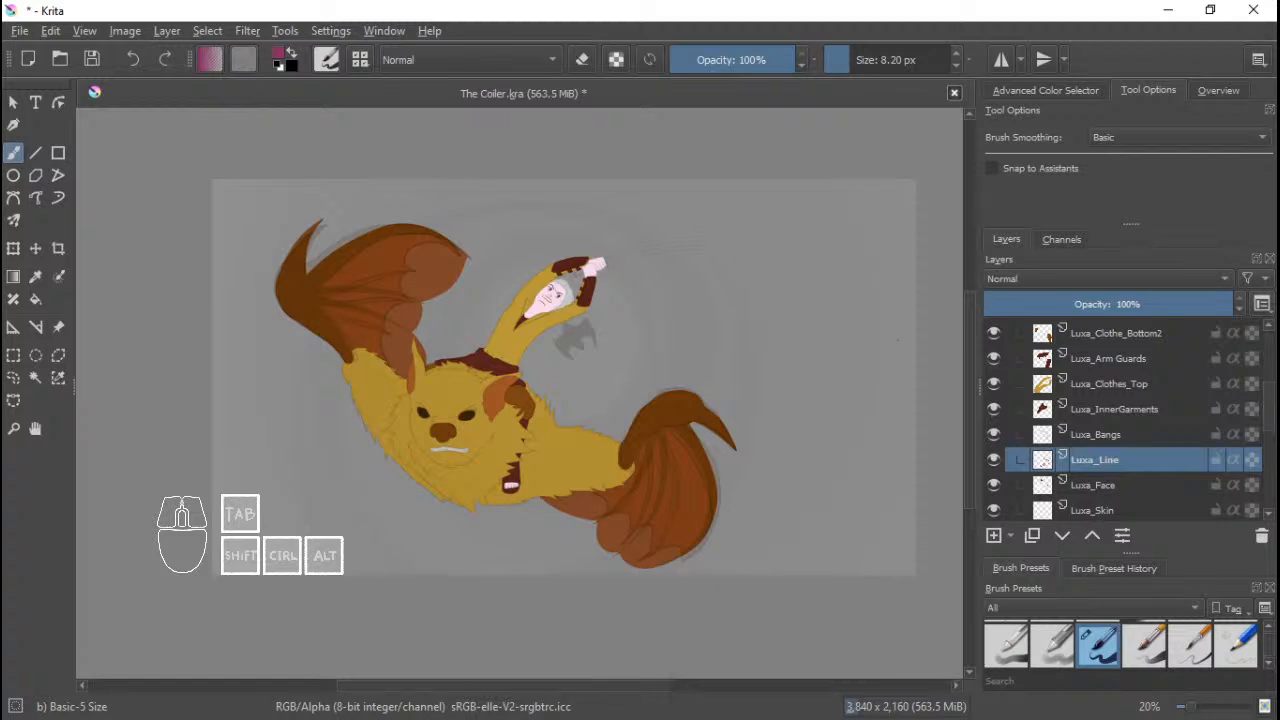
scroll(650, 345, "down", 1)
scroll(650, 350, "up", 4)
left_click_drag(648, 361, 638, 337)
scroll(638, 337, "down", 4)
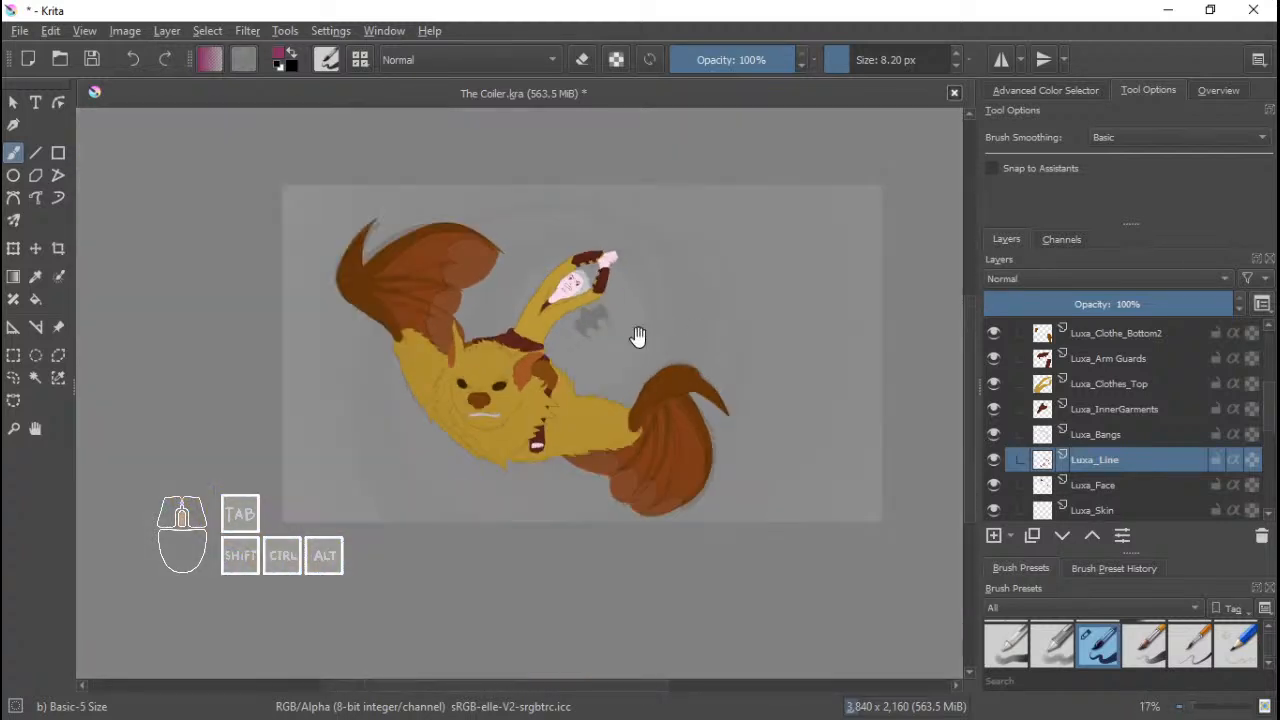
scroll(638, 337, "up", 2)
scroll(1032, 367, "up", 3)
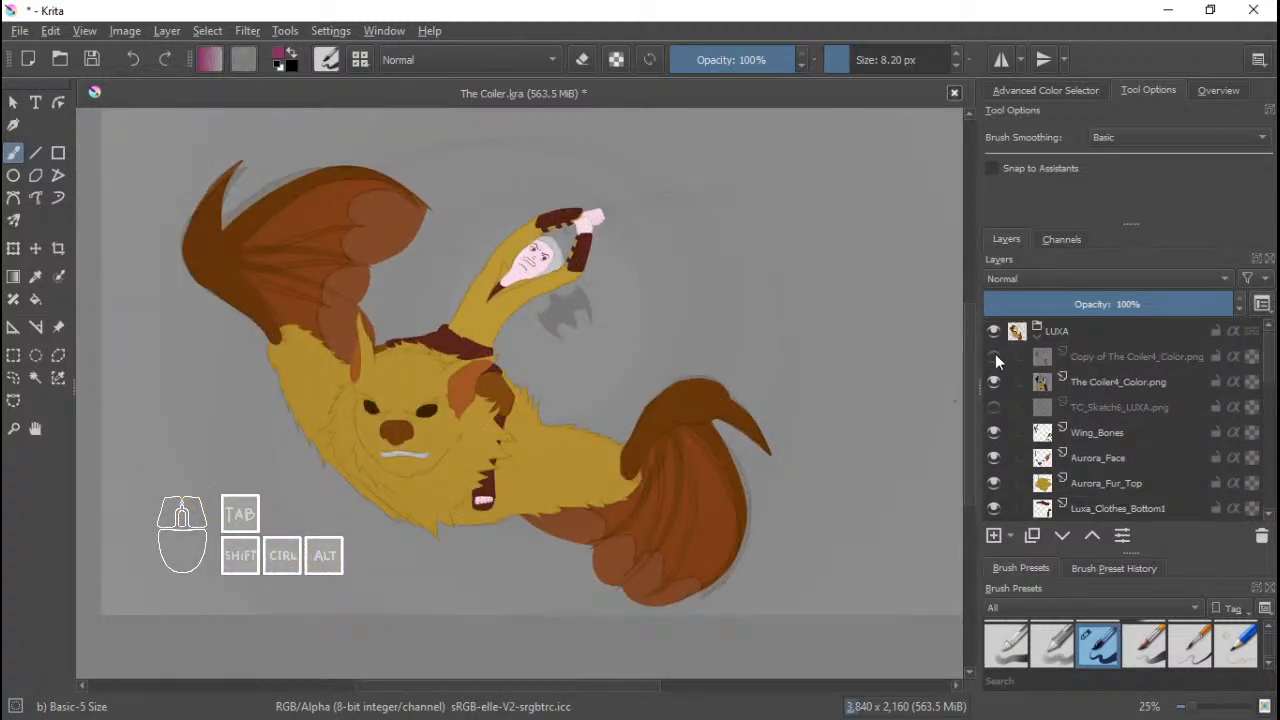
Hide the The Coiler4_Color.png sketch layer and check the flat colours on their own.
left_click(994, 383)
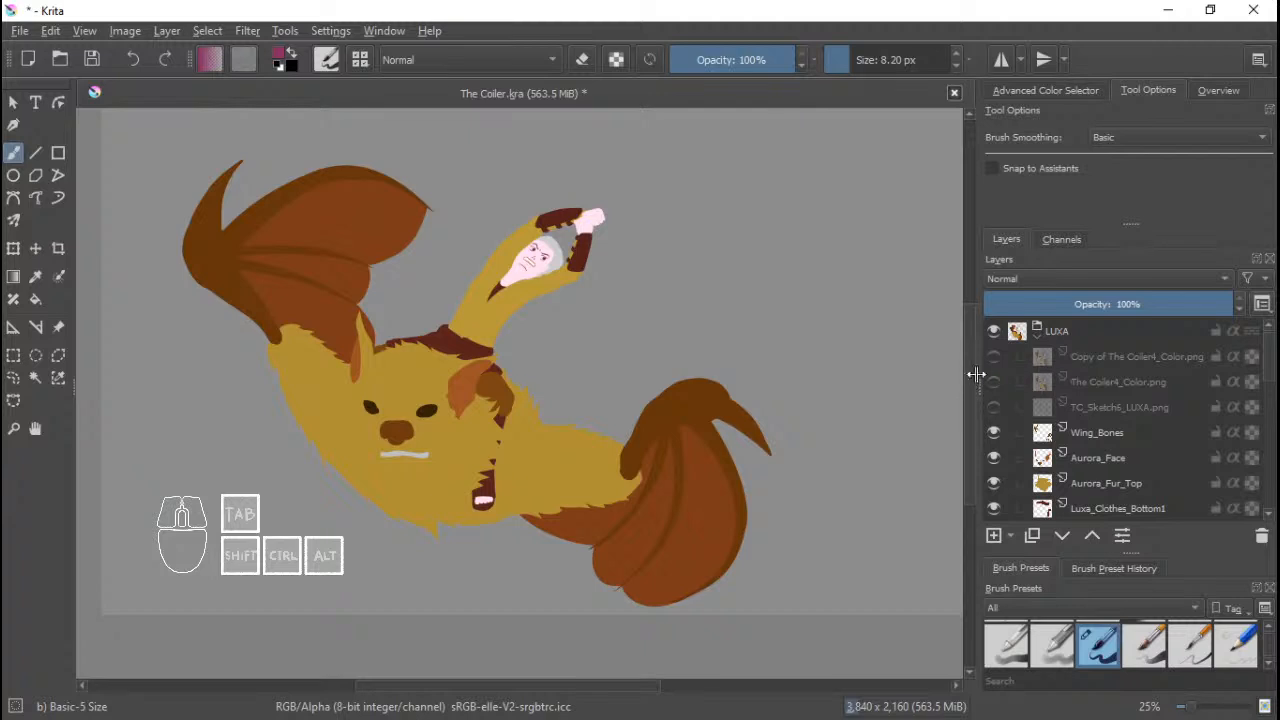
scroll(510, 300, "up", 3)
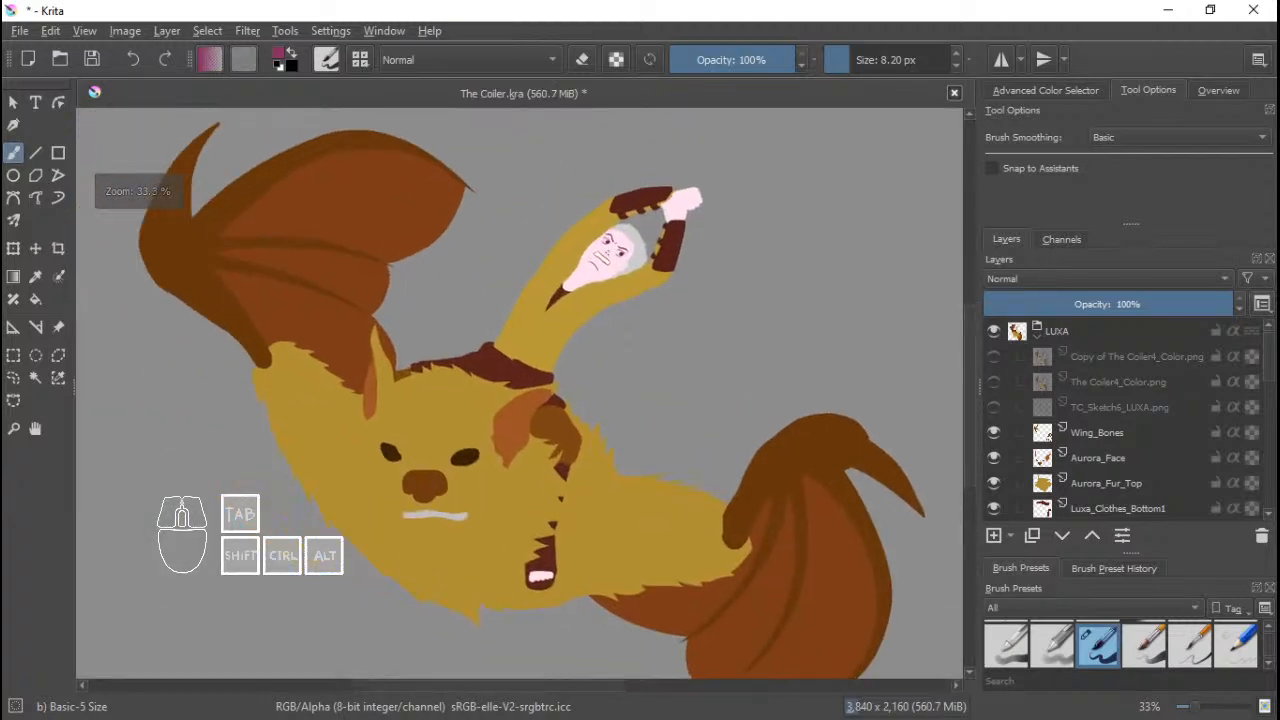
scroll(585, 367, "down", 3)
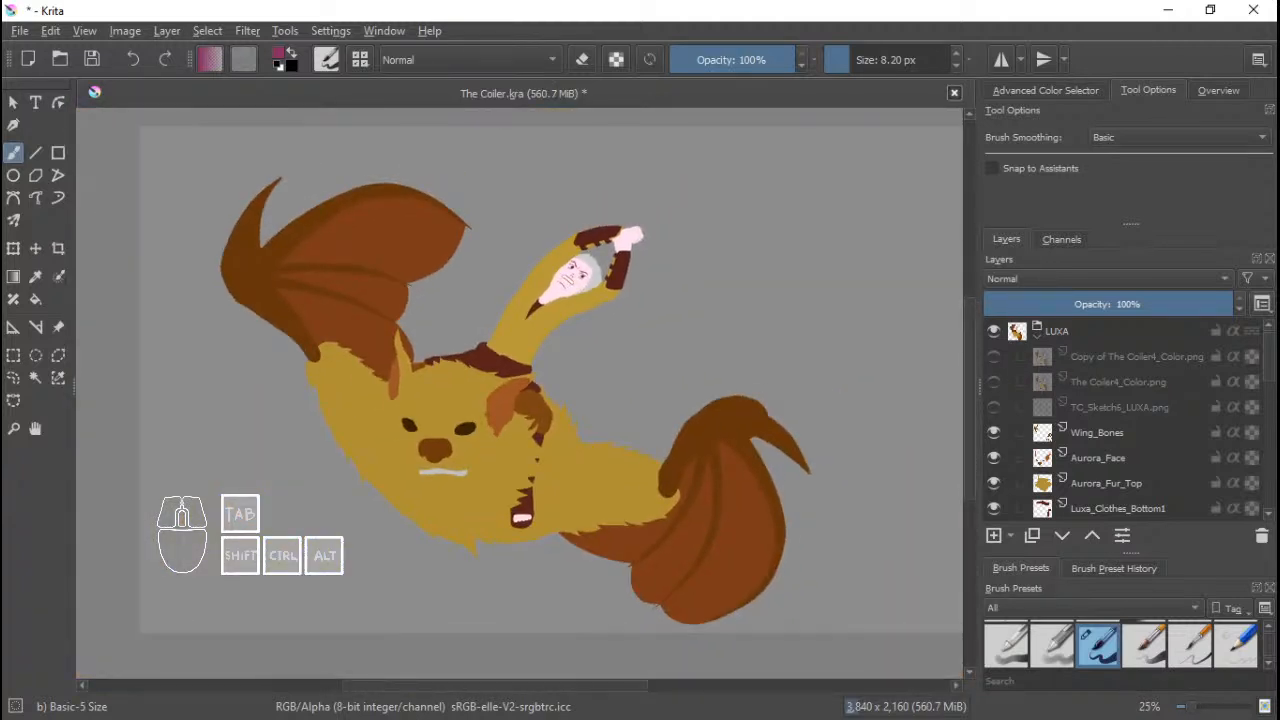
Collapse the LUXA group and show the SOLOVET VIKUS, HENRY, MARETH and GREGOR sketch layers.
left_click(1036, 338)
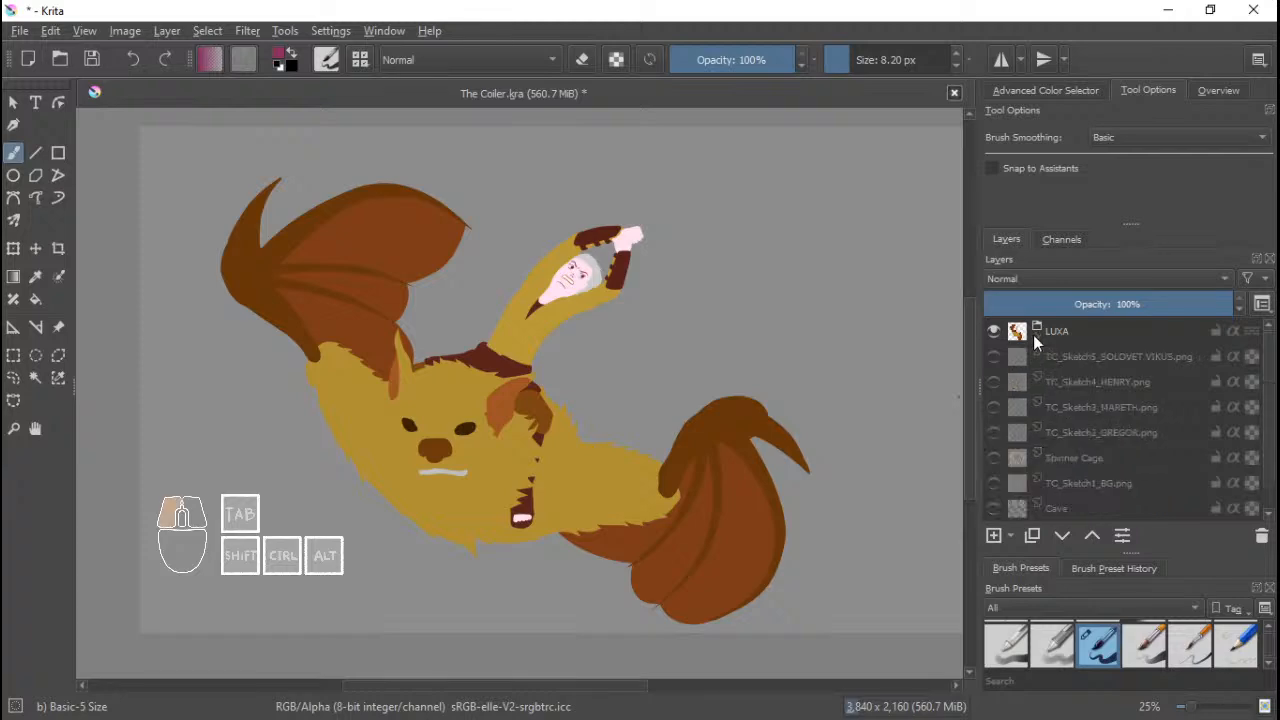
left_click(993, 356)
left_click(993, 381)
left_click(993, 407)
left_click(993, 432)
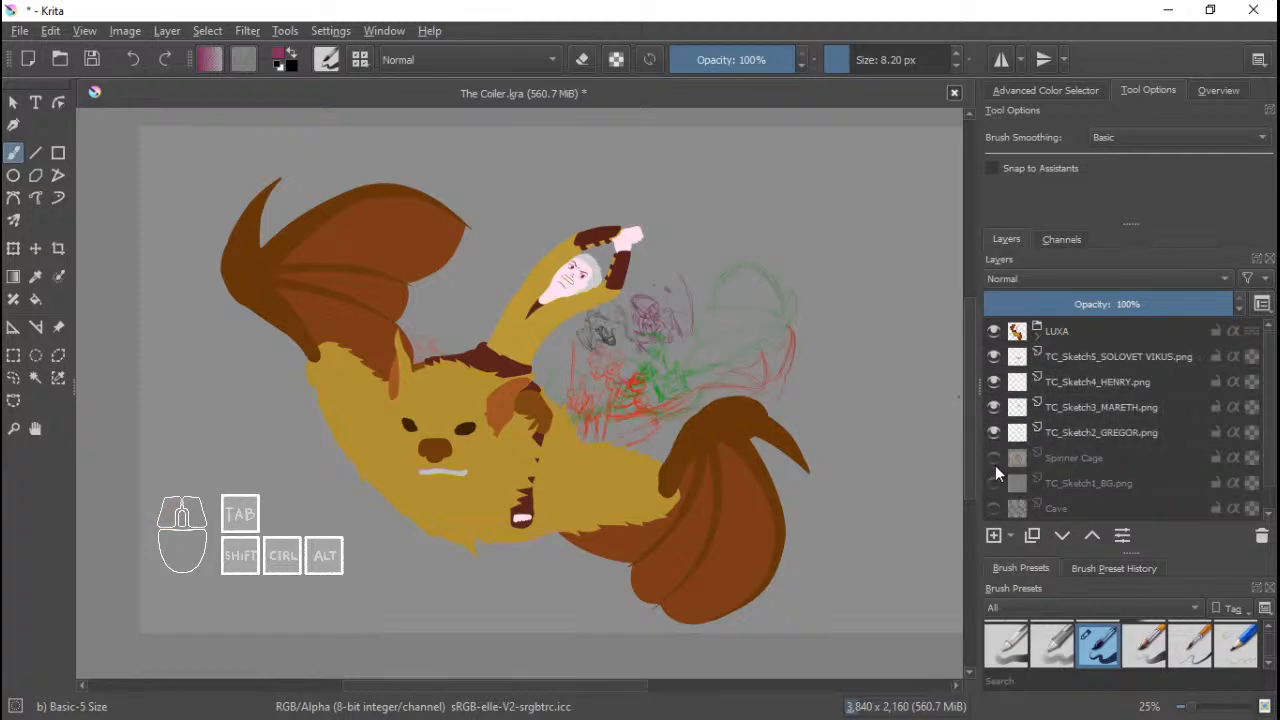
Show the Spinner Cage and TC_Sketch1_BG.png layers behind the figures.
left_click(993, 457)
left_click(993, 483)
scroll(1060, 500, "down", 1)
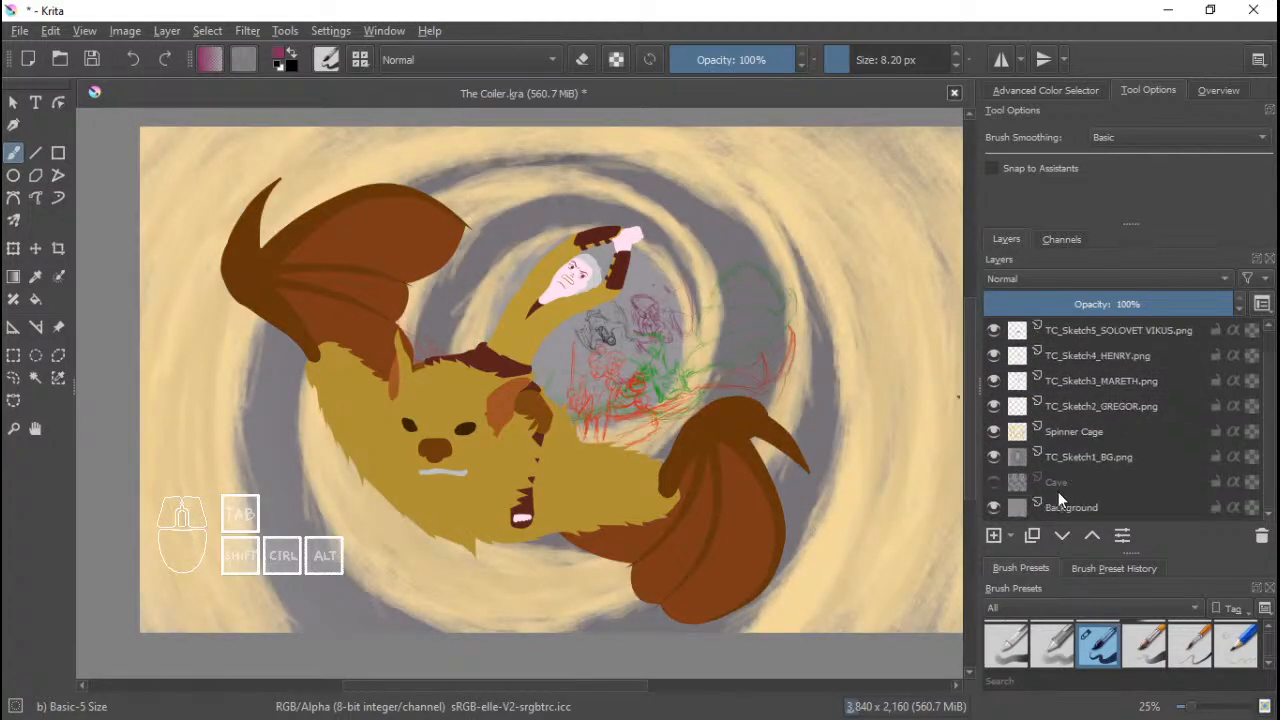
Examine the red and green character sketches in the centre of the spiral up close.
scroll(519, 338, "up", 6)
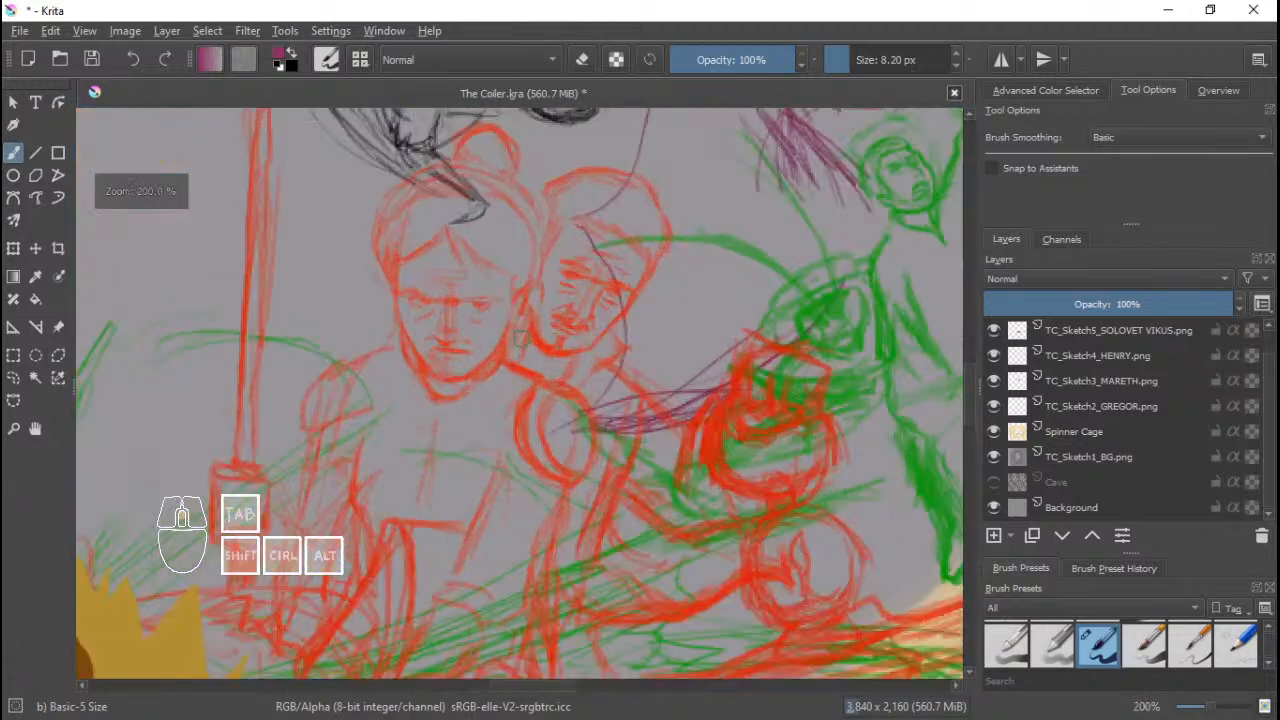
scroll(521, 339, "down", 2)
left_click_drag(626, 326, 563, 382)
scroll(656, 309, "up", 1)
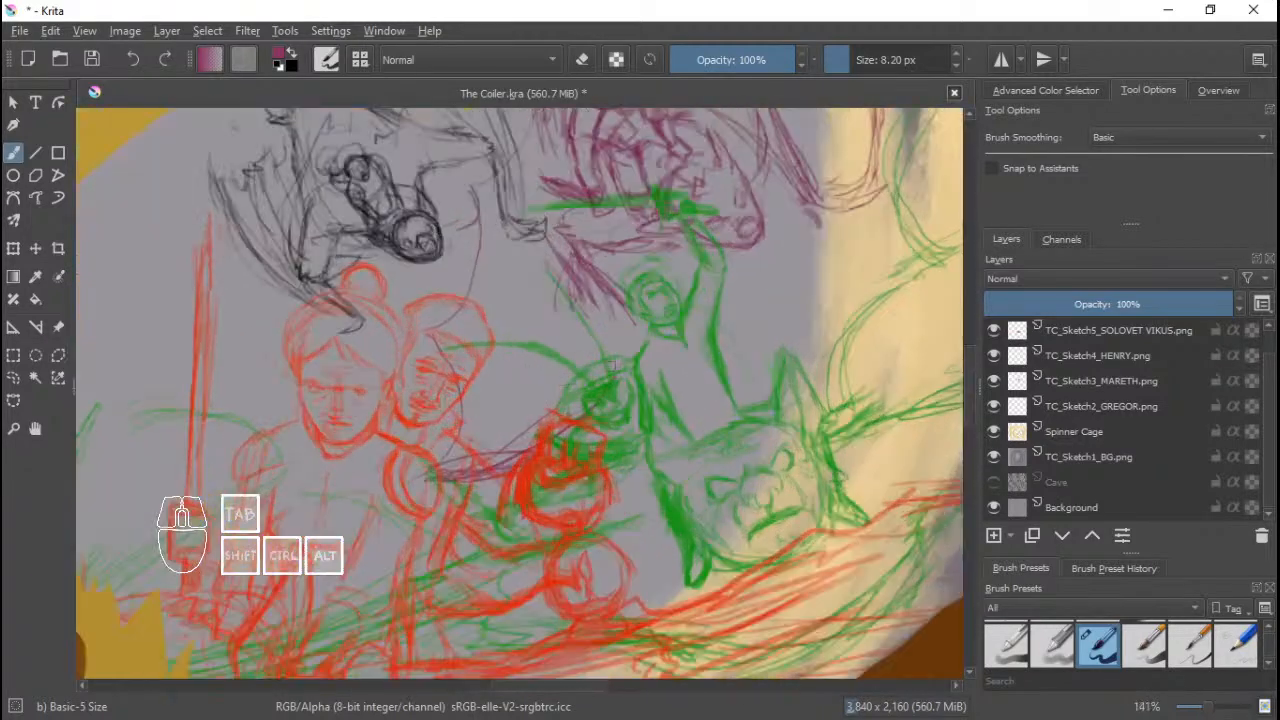
left_click_drag(656, 309, 558, 361)
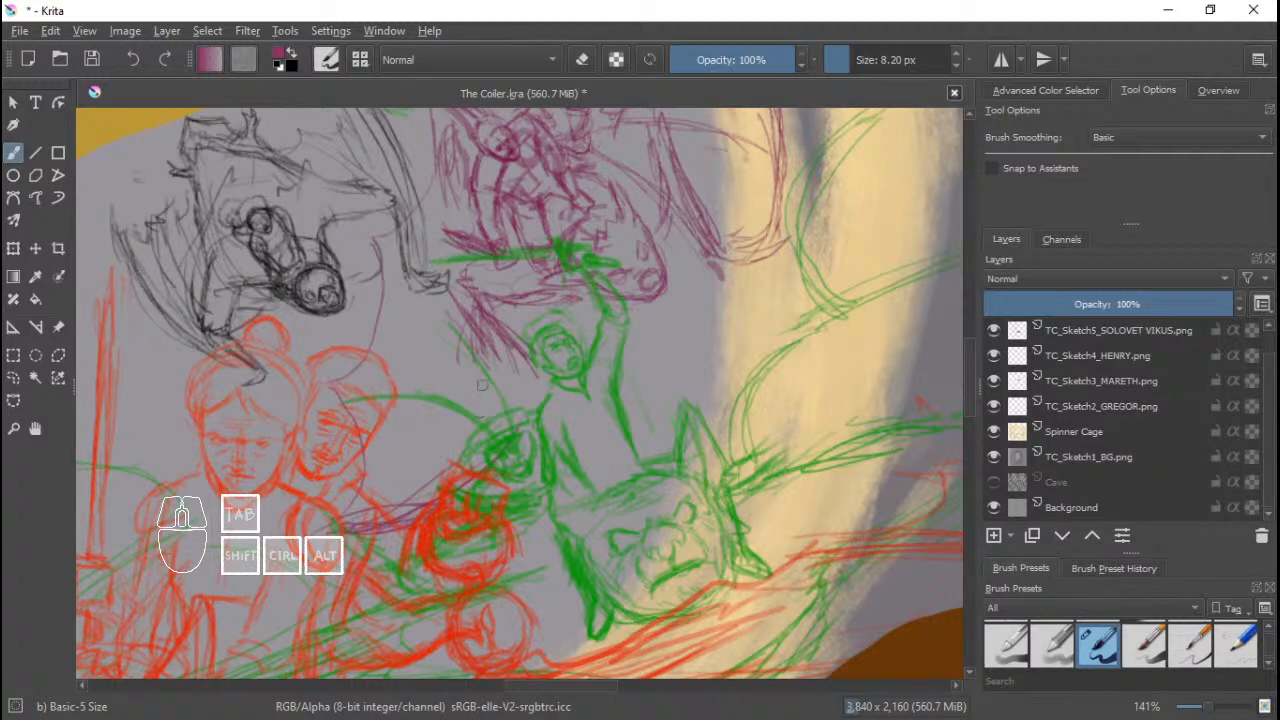
scroll(475, 375, "down", 2)
scroll(554, 395, "up", 3)
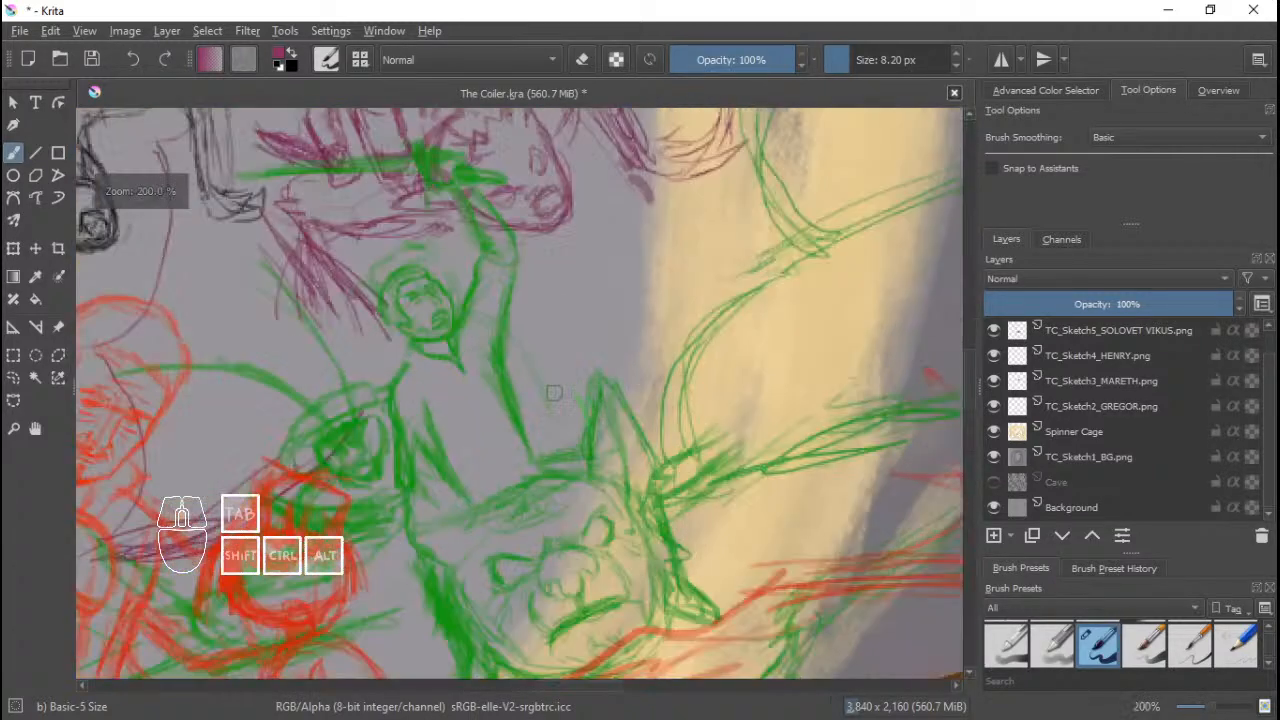
left_click_drag(472, 387, 568, 412)
scroll(512, 402, "down", 2)
left_click_drag(503, 380, 508, 382)
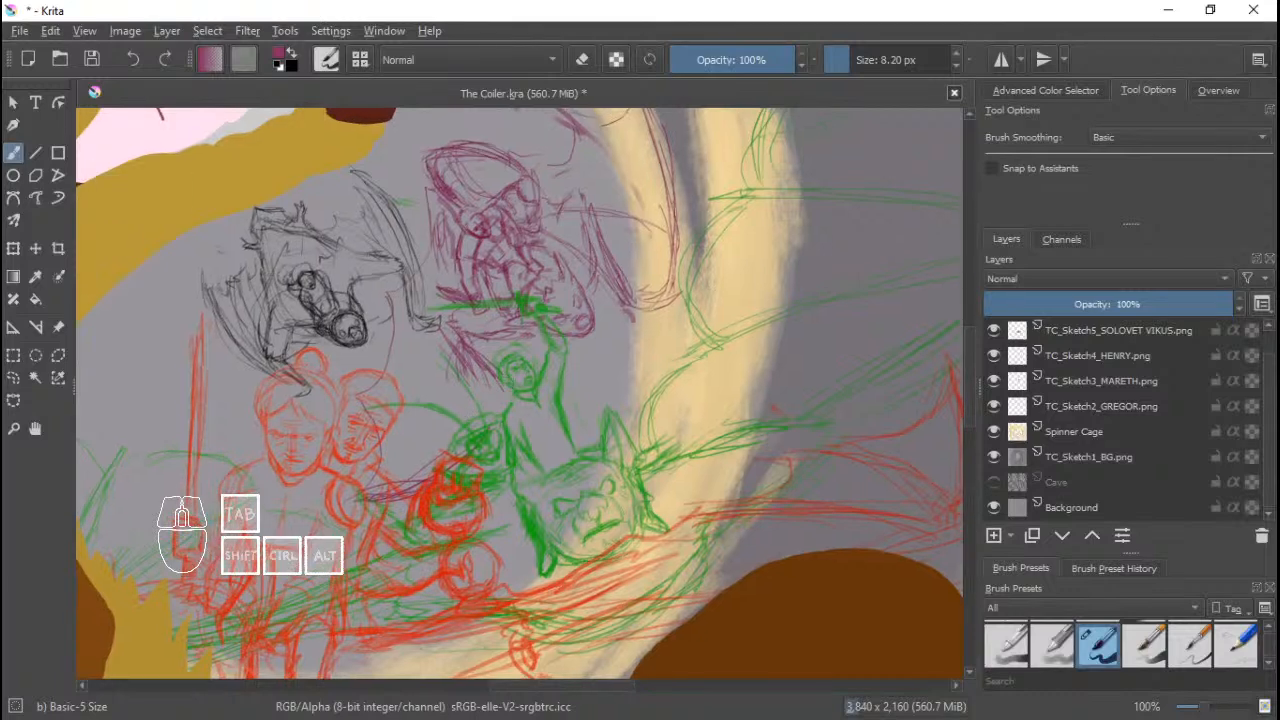
Examine the purple and black flying bat-rider sketches above the red and green figures.
scroll(496, 262, "up", 3)
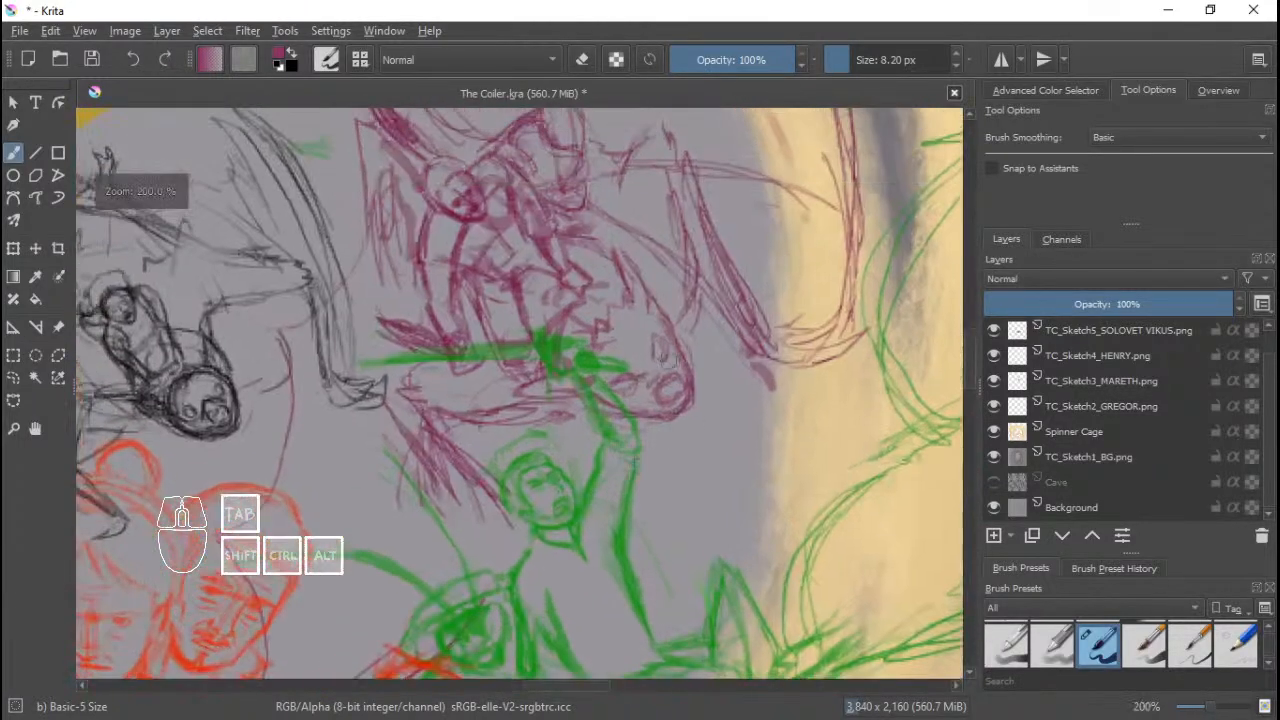
scroll(668, 360, "down", 2)
left_click_drag(668, 360, 668, 470)
scroll(668, 470, "up", 1)
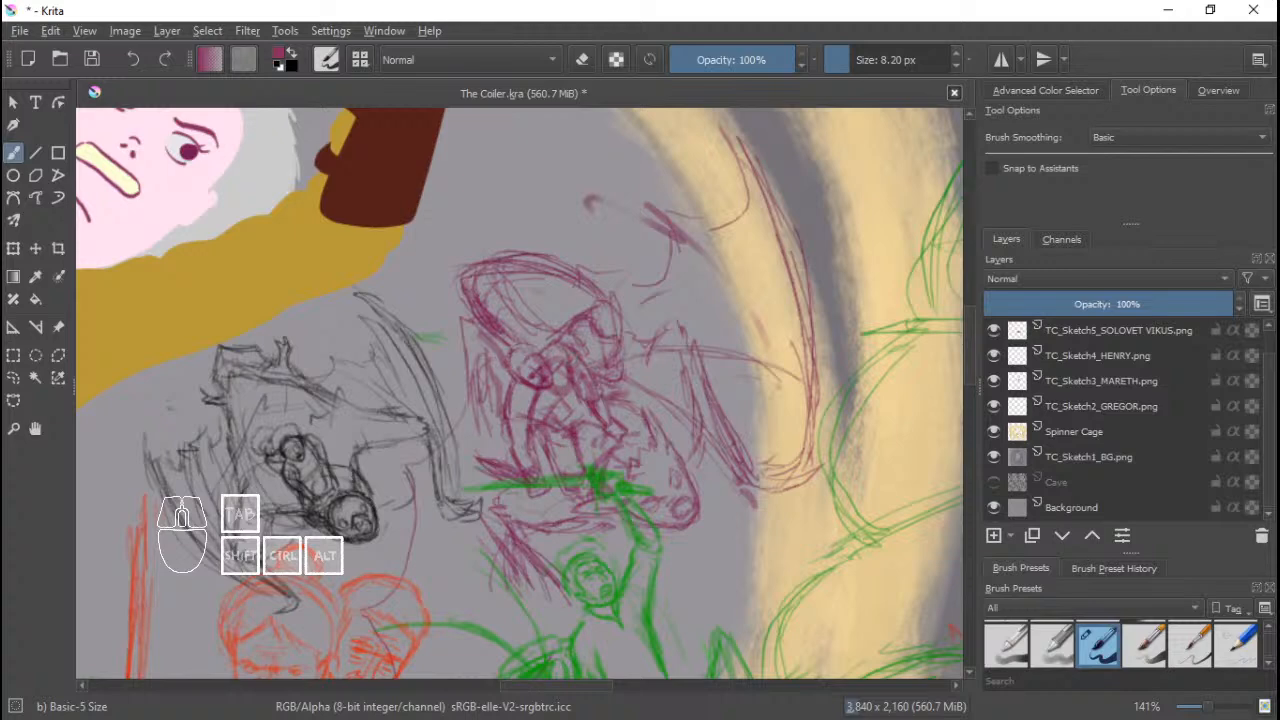
left_click_drag(263, 457, 361, 453)
scroll(424, 510, "down", 2)
scroll(424, 508, "up", 3)
left_click_drag(456, 479, 511, 425)
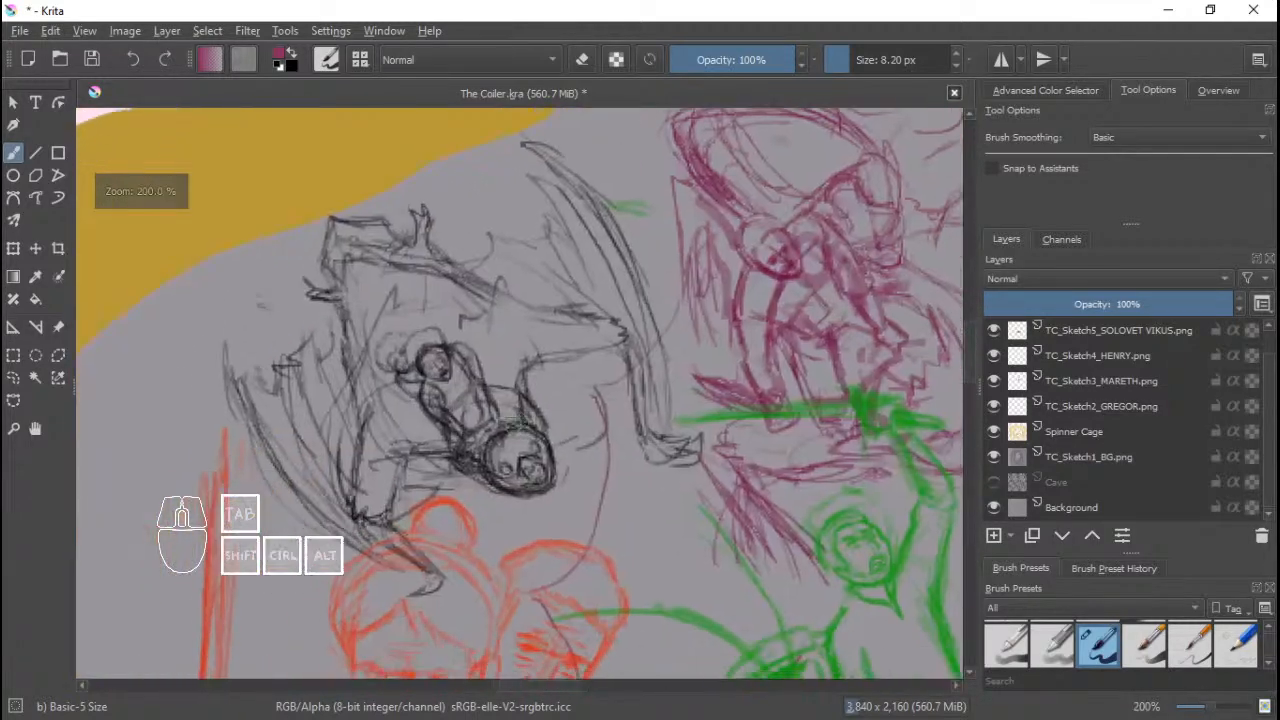
Examine how the red, green, black and purple character sketches are arranged together beside the large bat.
scroll(518, 422, "down", 2)
left_click_drag(556, 578, 597, 413)
scroll(560, 412, "down", 1)
left_click_drag(506, 520, 451, 526)
scroll(538, 503, "up", 2)
scroll(451, 526, "down", 1)
scroll(600, 505, "down", 1)
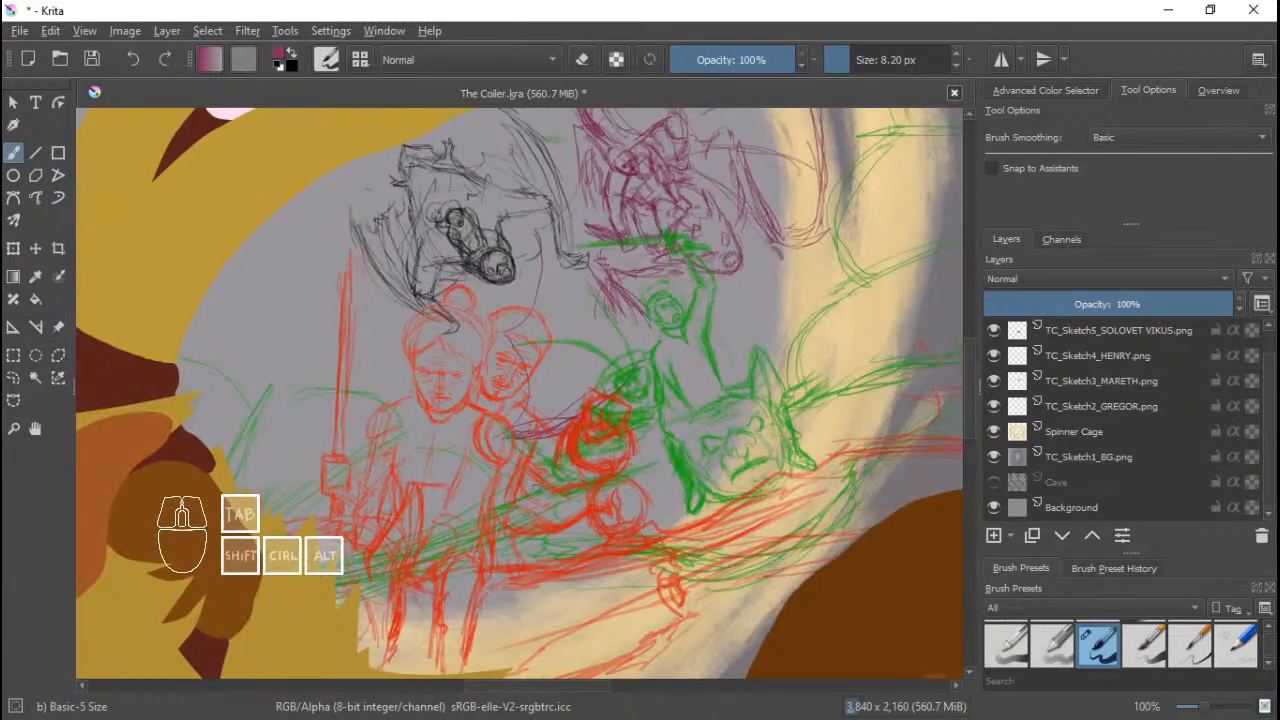
scroll(600, 505, "up", 3)
scroll(600, 505, "down", 2)
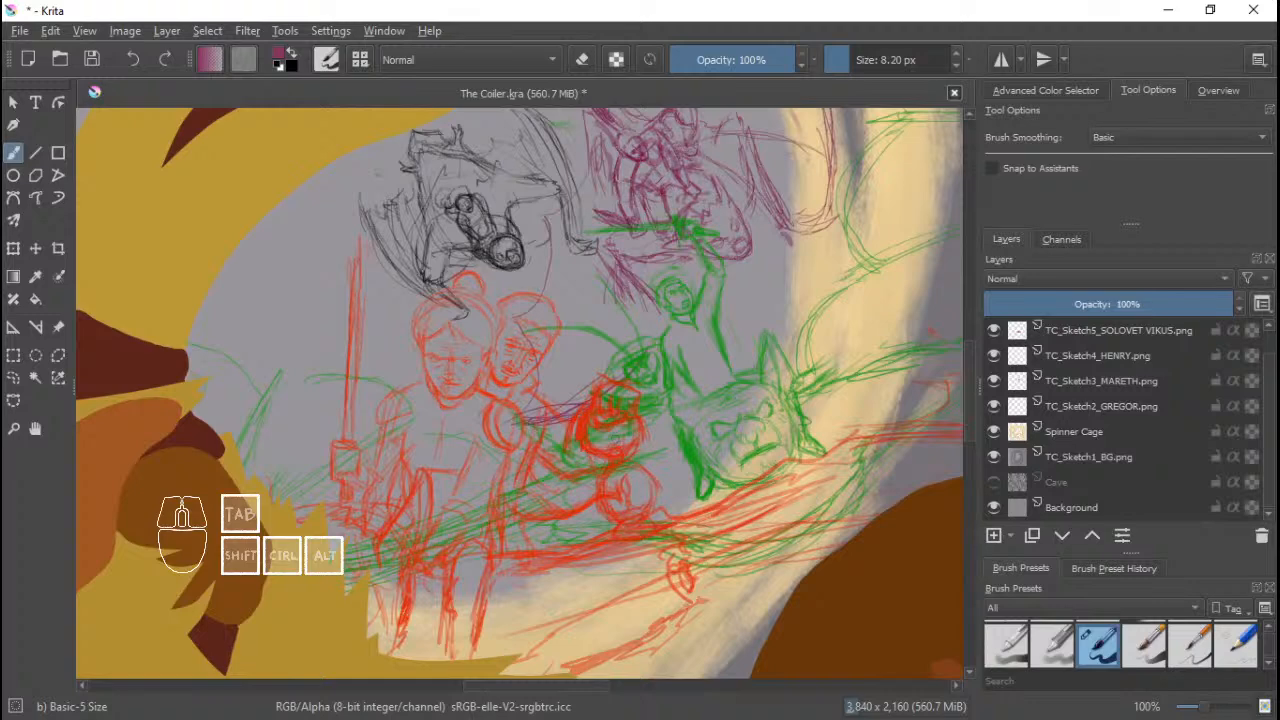
scroll(599, 505, "down", 1)
scroll(608, 504, "up", 2)
scroll(620, 508, "down", 1)
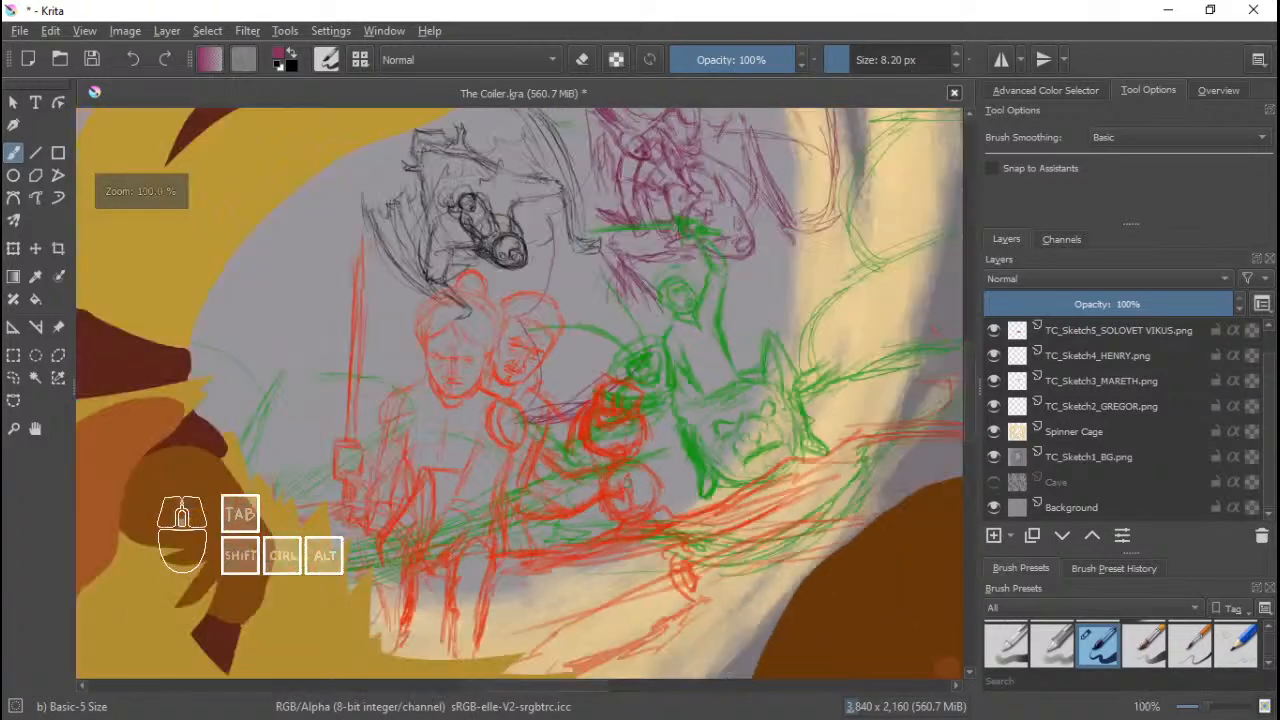
left_click_drag(641, 467, 645, 505)
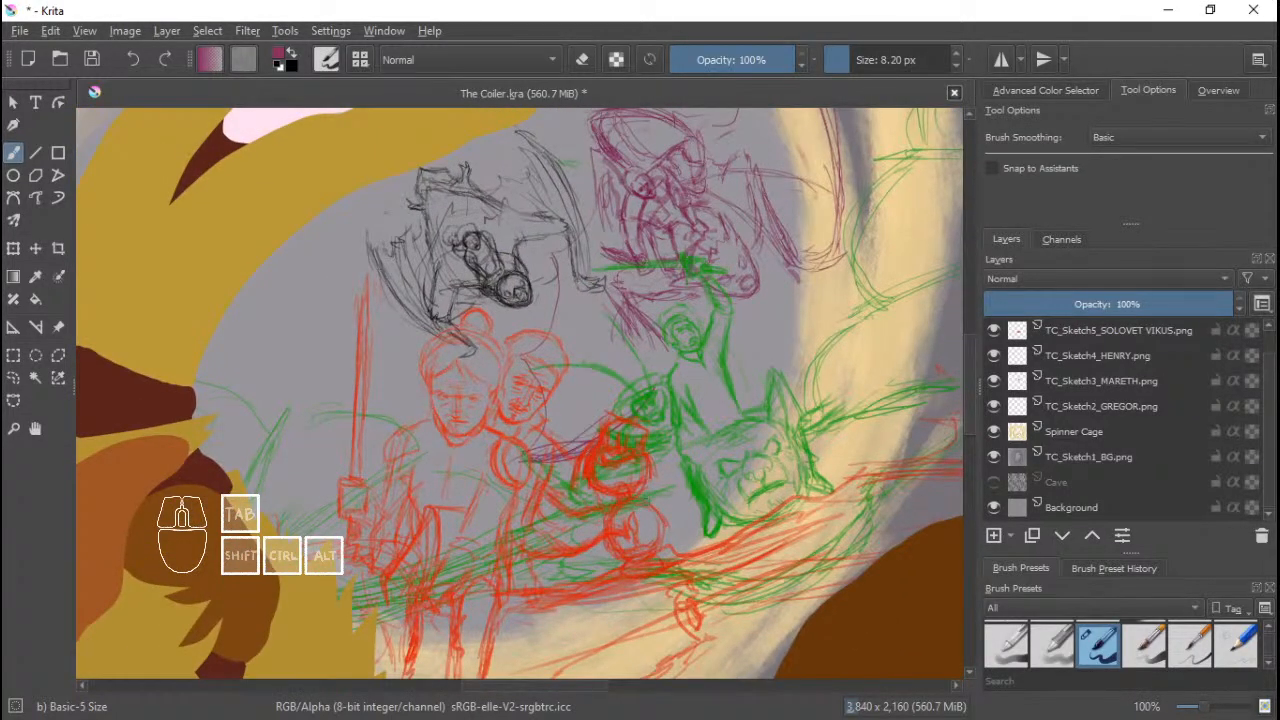
Show the Cave layer and hide the TC_Sketch1_BG.png layer so the cave texture fills the background.
scroll(662, 350, "down", 5)
scroll(662, 350, "up", 2)
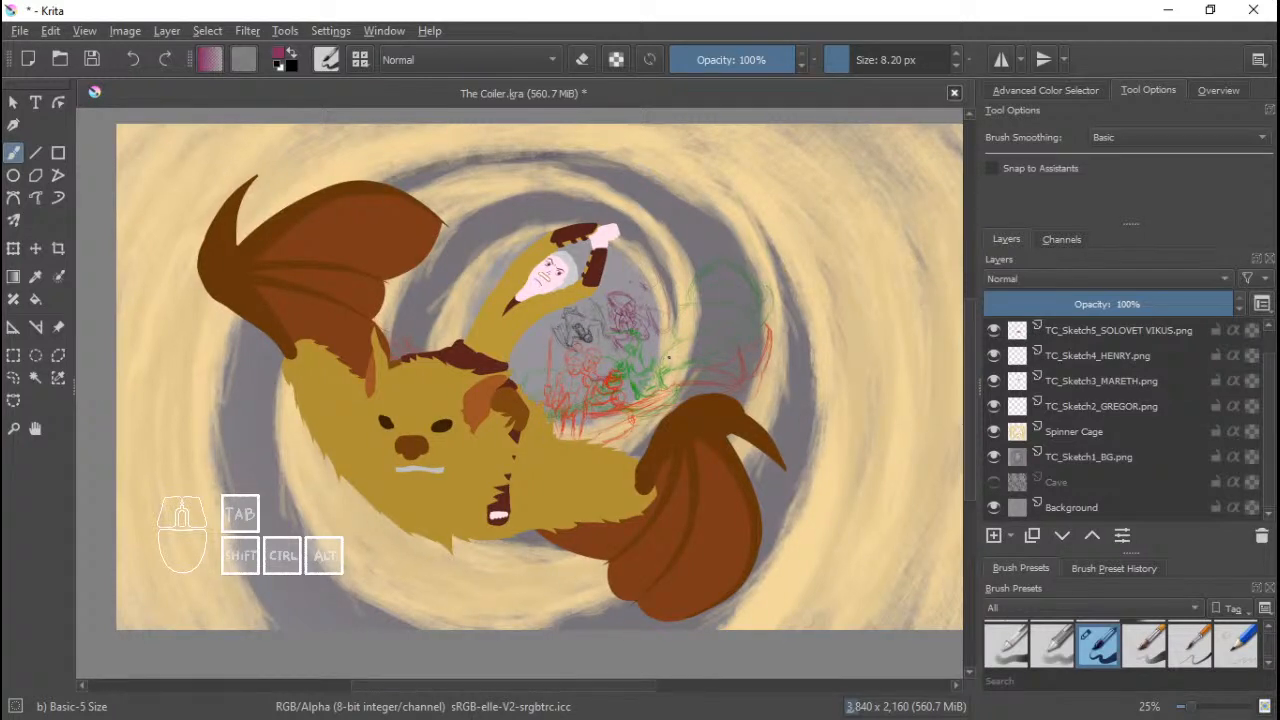
left_click_drag(684, 365, 632, 385)
scroll(632, 385, "down", 2)
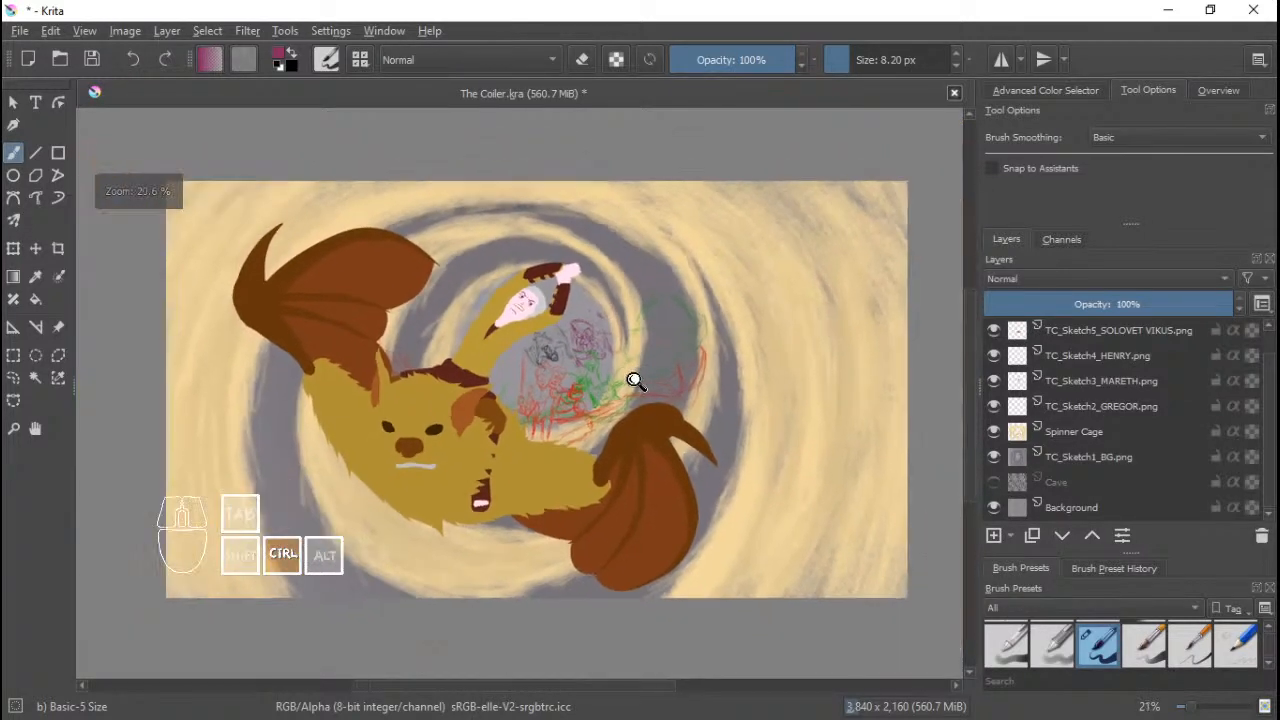
left_click(994, 482)
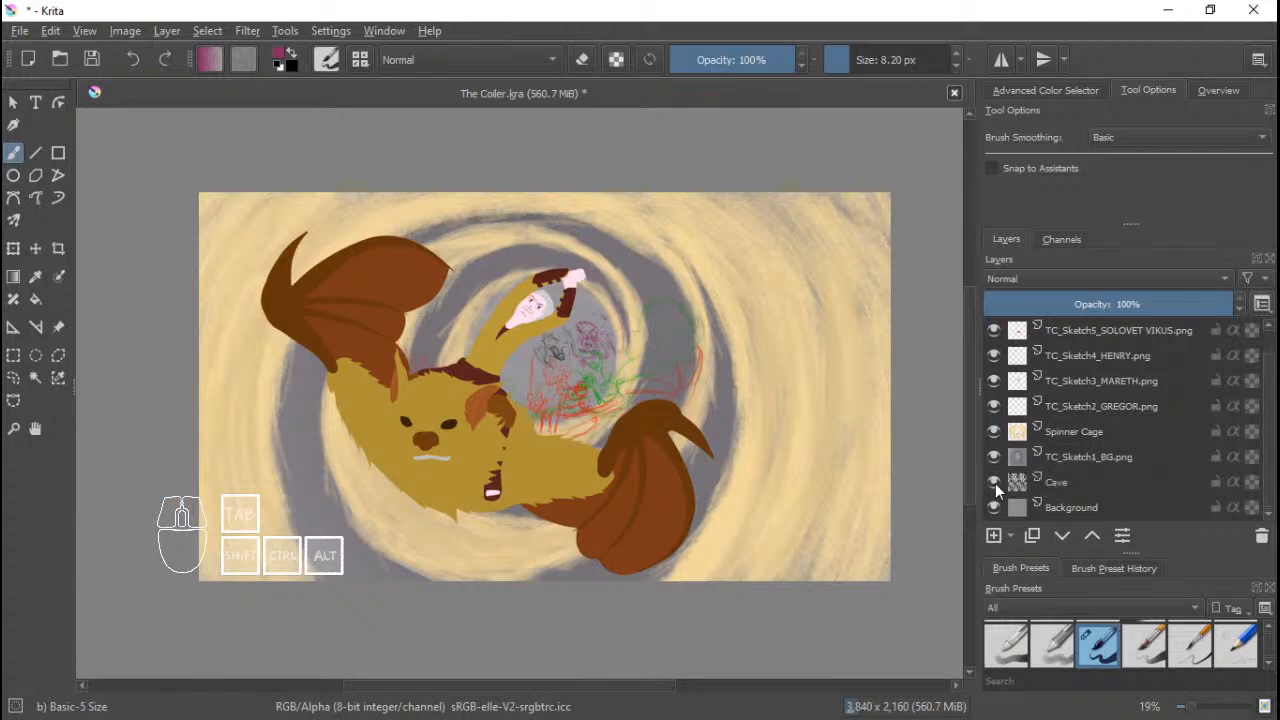
left_click(994, 457)
Start an HSV adjustment on the Cave layer with Colorize on, hue 28, saturation 42 and lightness -29.
left_click(1062, 480)
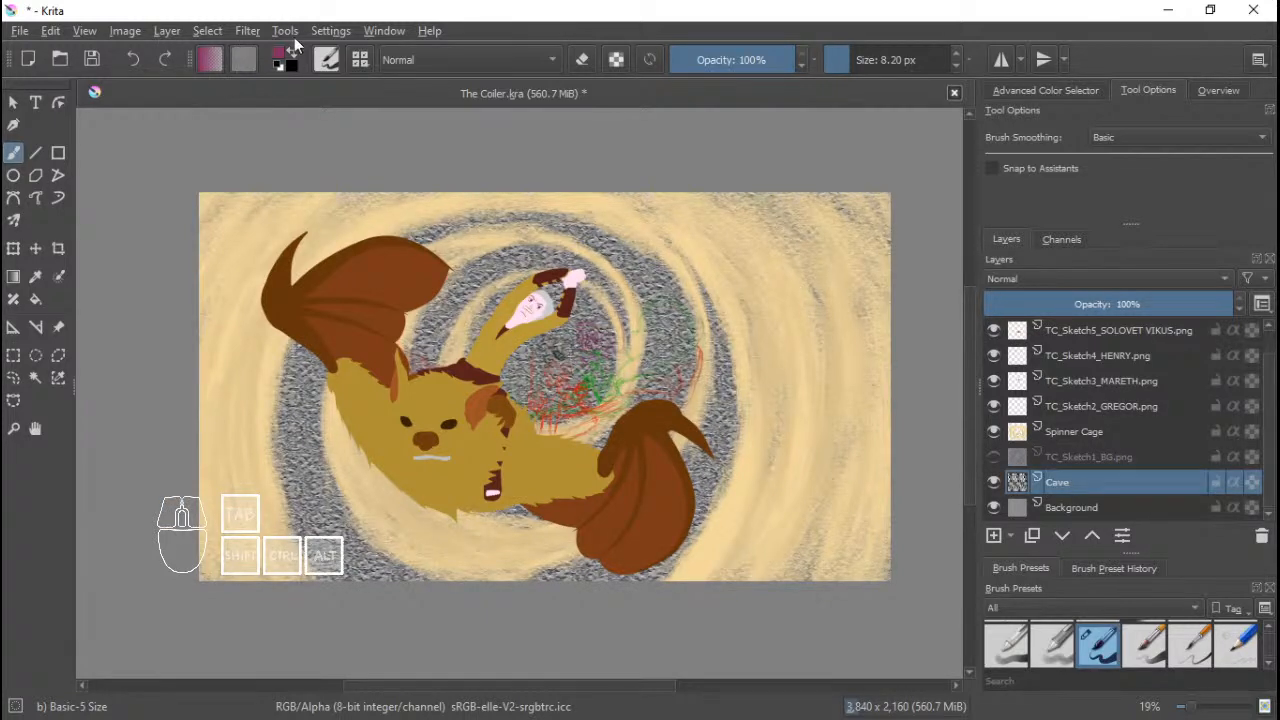
left_click(238, 36)
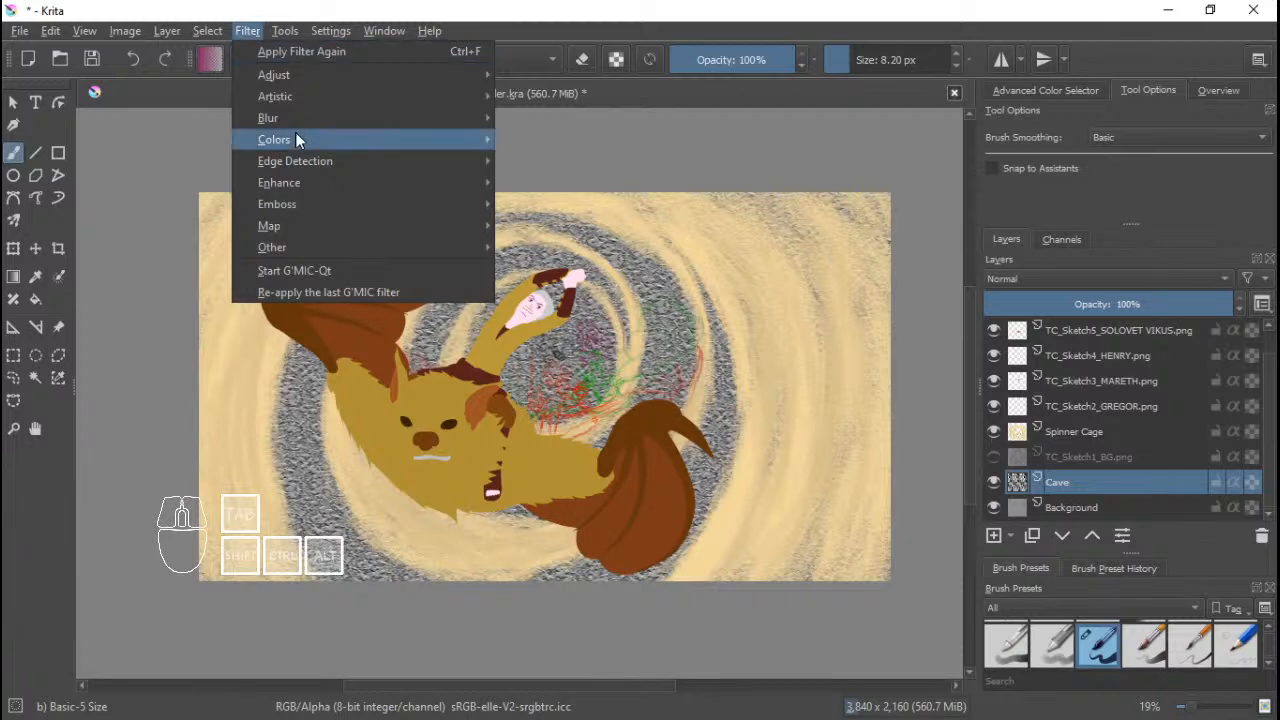
mouse_move(340, 76)
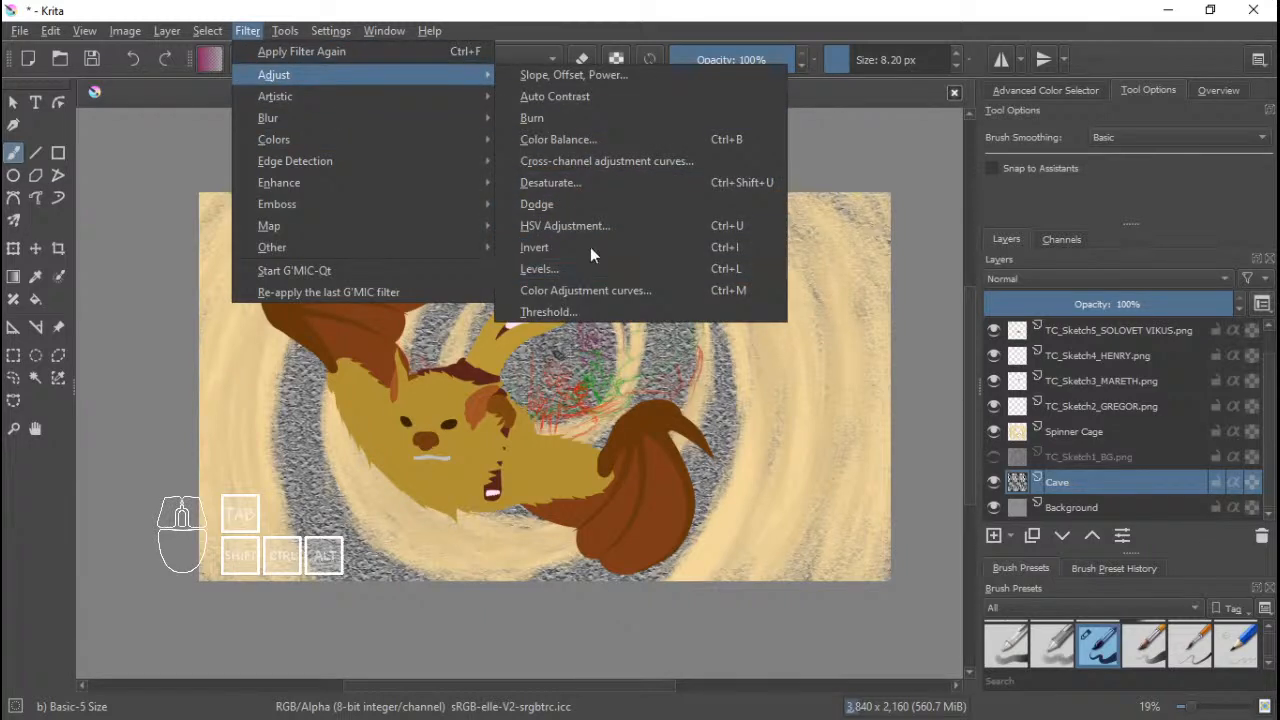
left_click(565, 225)
left_click(944, 247)
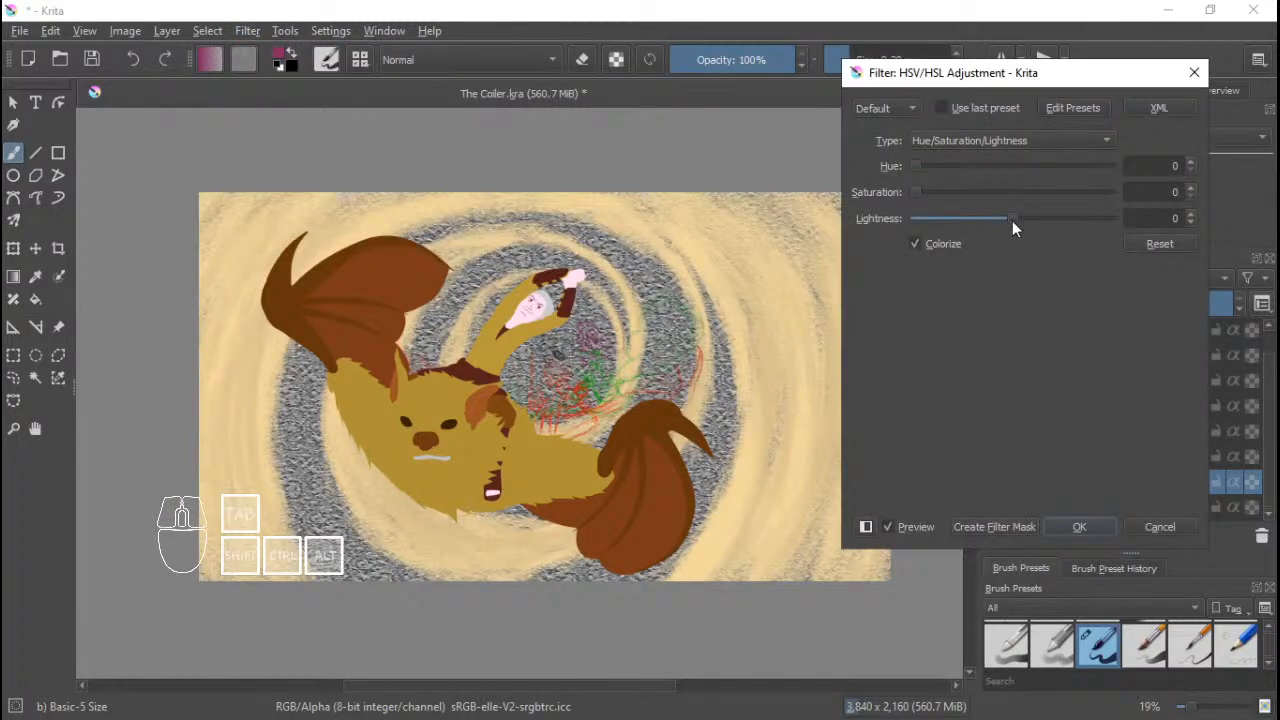
left_click_drag(1006, 219, 980, 221)
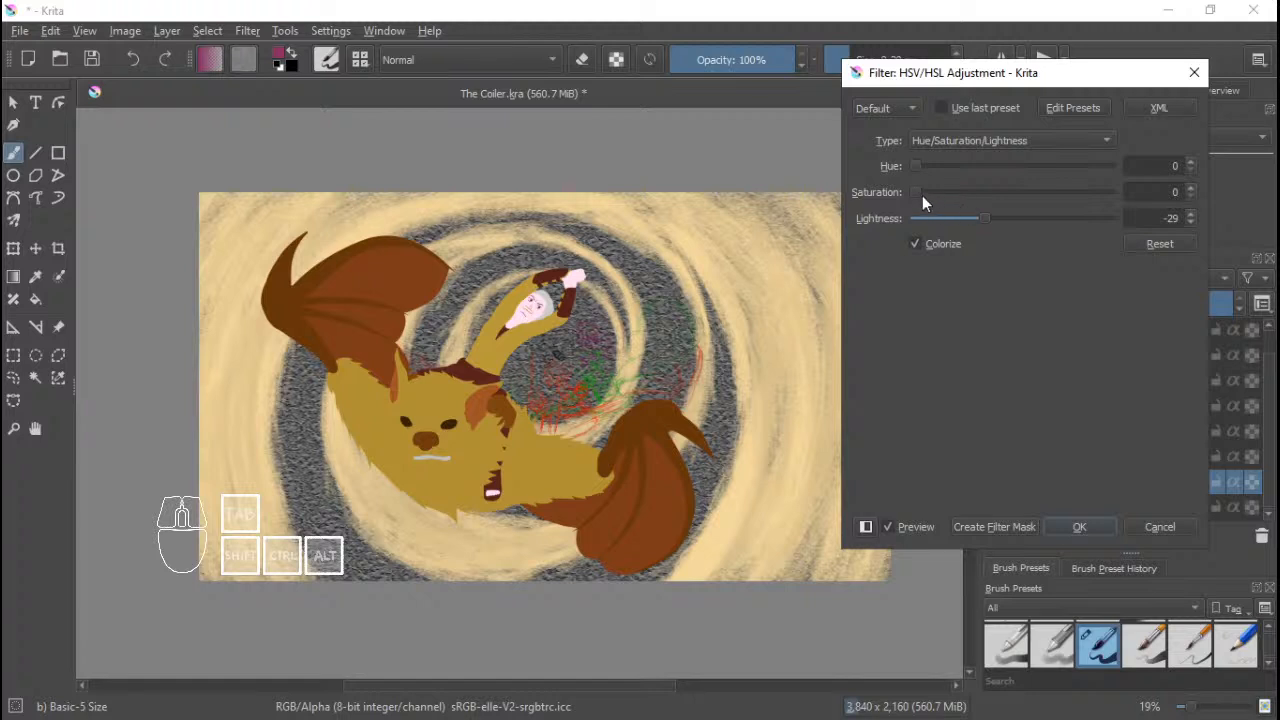
left_click_drag(920, 193, 996, 191)
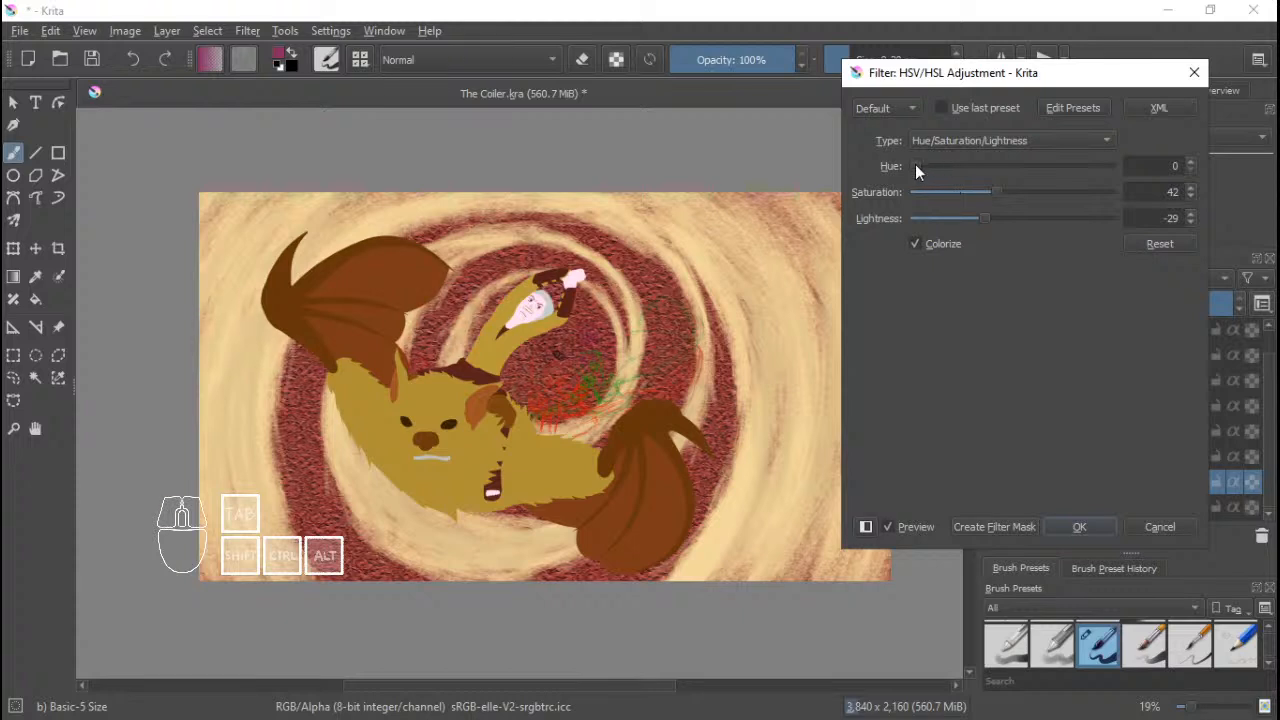
mouse_move(916, 167)
left_mouse_down()
mouse_move(969, 168)
mouse_move(930, 168)
left_mouse_up()
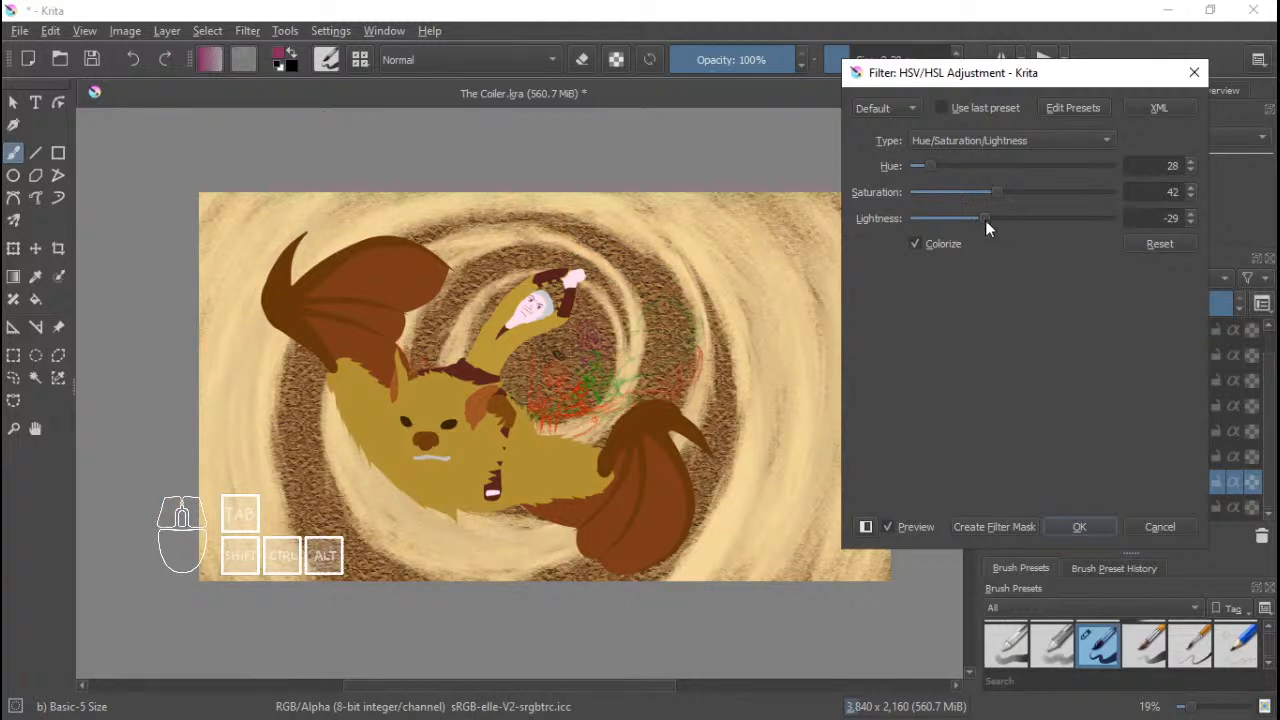
Set the Cave layer's colorize adjustment to saturation 54 and lightness -56, and apply it.
left_click_drag(985, 220, 998, 191)
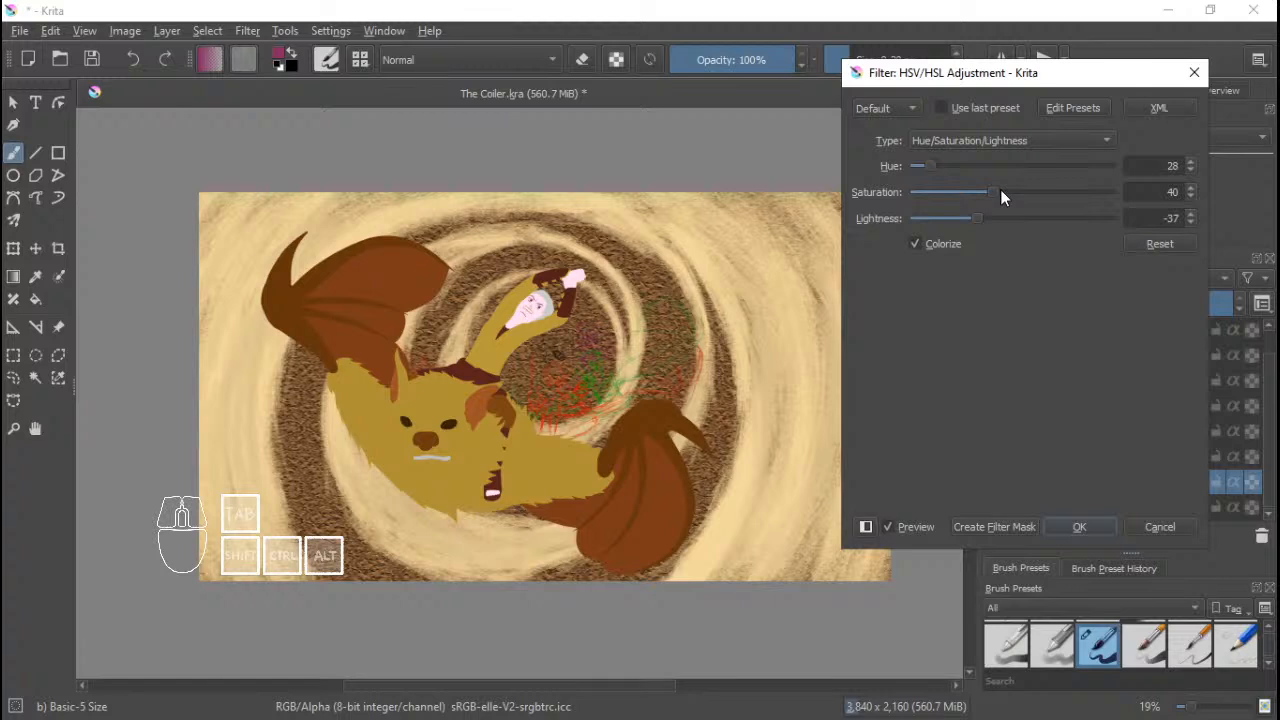
left_click_drag(991, 191, 996, 191)
left_click_drag(1008, 194, 1007, 193)
mouse_move(843, 62)
left_mouse_down()
mouse_move(795, 33)
mouse_move(849, 86)
left_mouse_up()
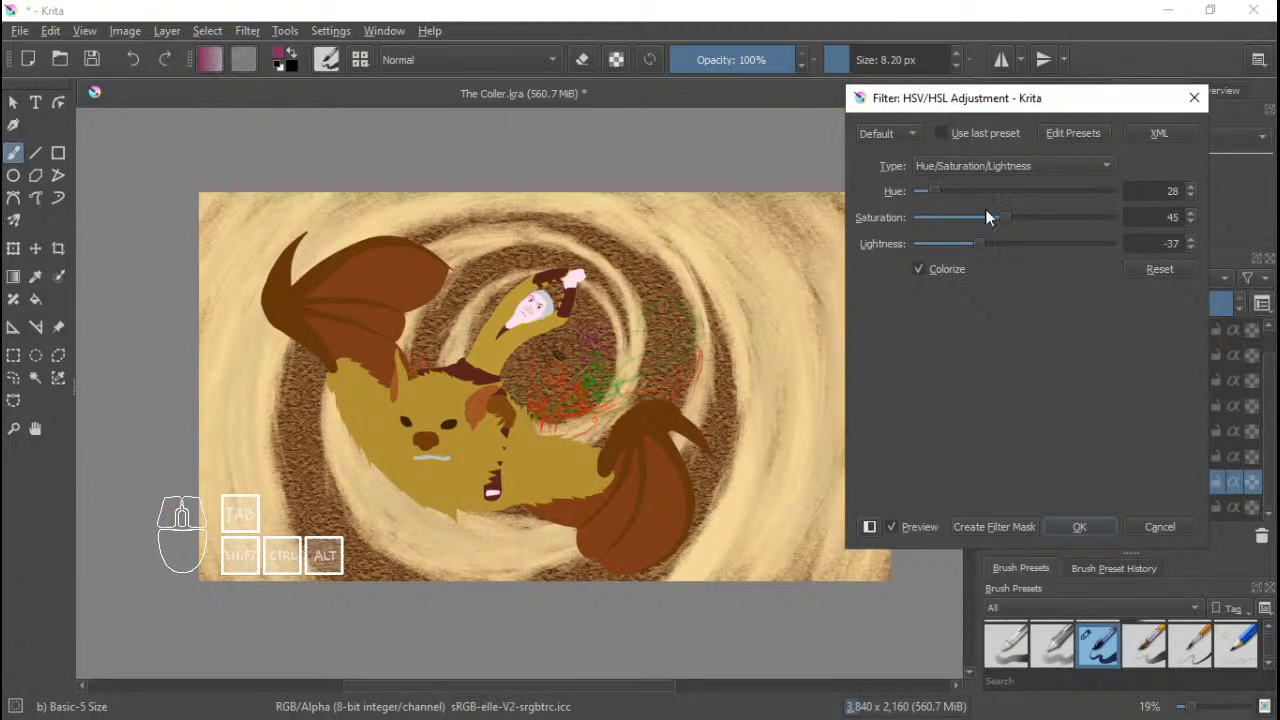
left_click_drag(1008, 217, 1027, 220)
left_click_drag(980, 247, 1024, 216)
left_click_drag(1024, 216, 1024, 216)
left_click_drag(972, 245, 959, 246)
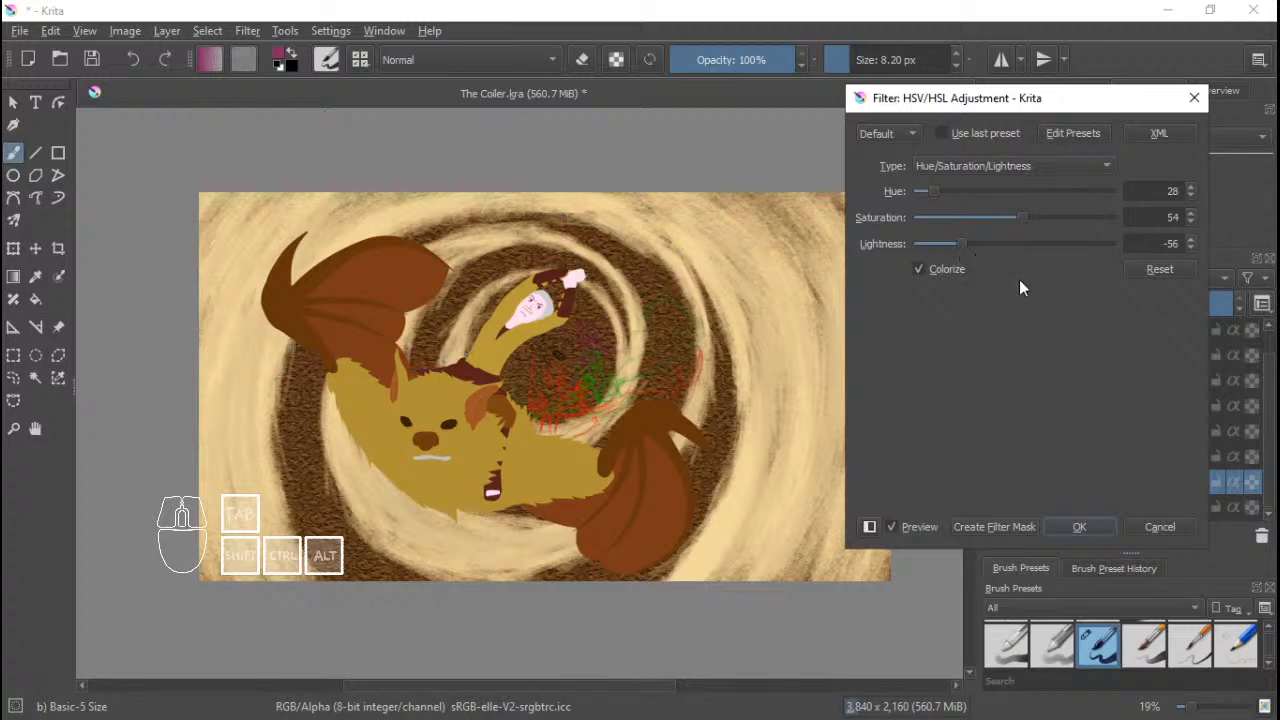
left_click(1088, 530)
Examine the whole composition to check the dark brown cave against the spiral and the bat.
scroll(672, 376, "up", 2)
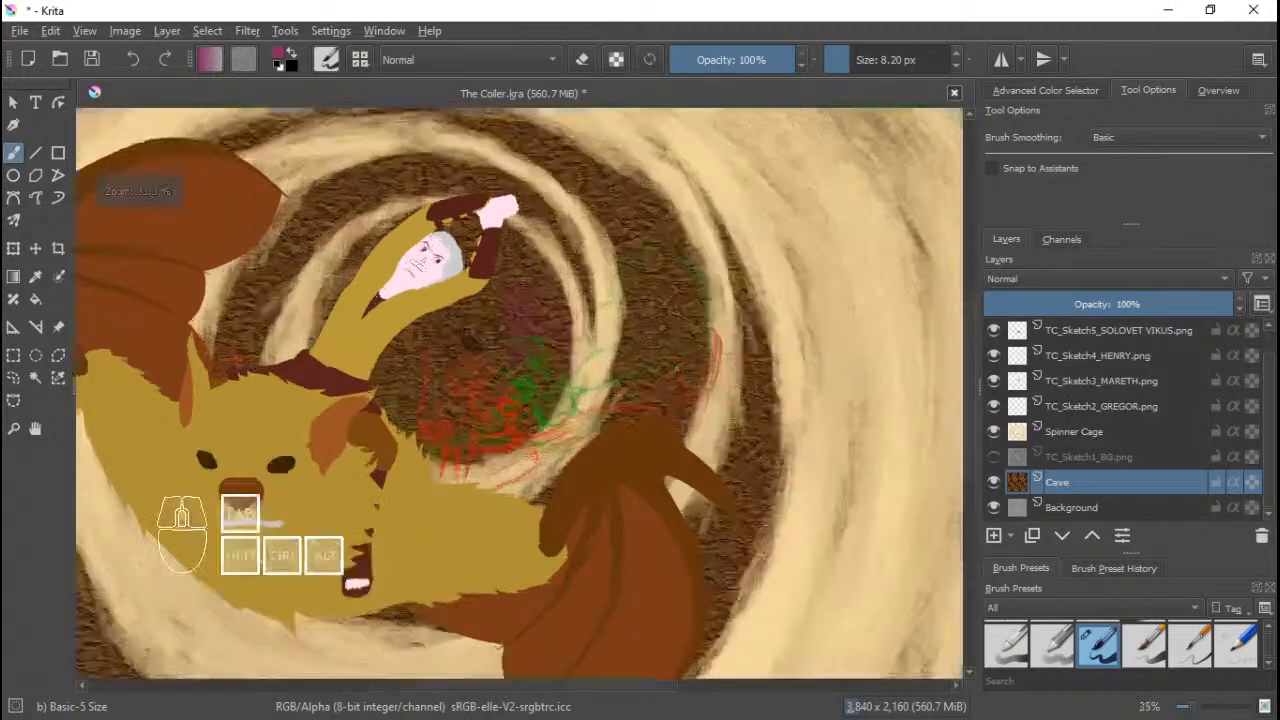
left_click_drag(562, 378, 655, 385)
scroll(641, 379, "down", 2)
scroll(650, 381, "up", 2)
left_click_drag(747, 373, 692, 380)
scroll(792, 352, "down", 2)
scroll(728, 358, "up", 1)
scroll(680, 385, "down", 2)
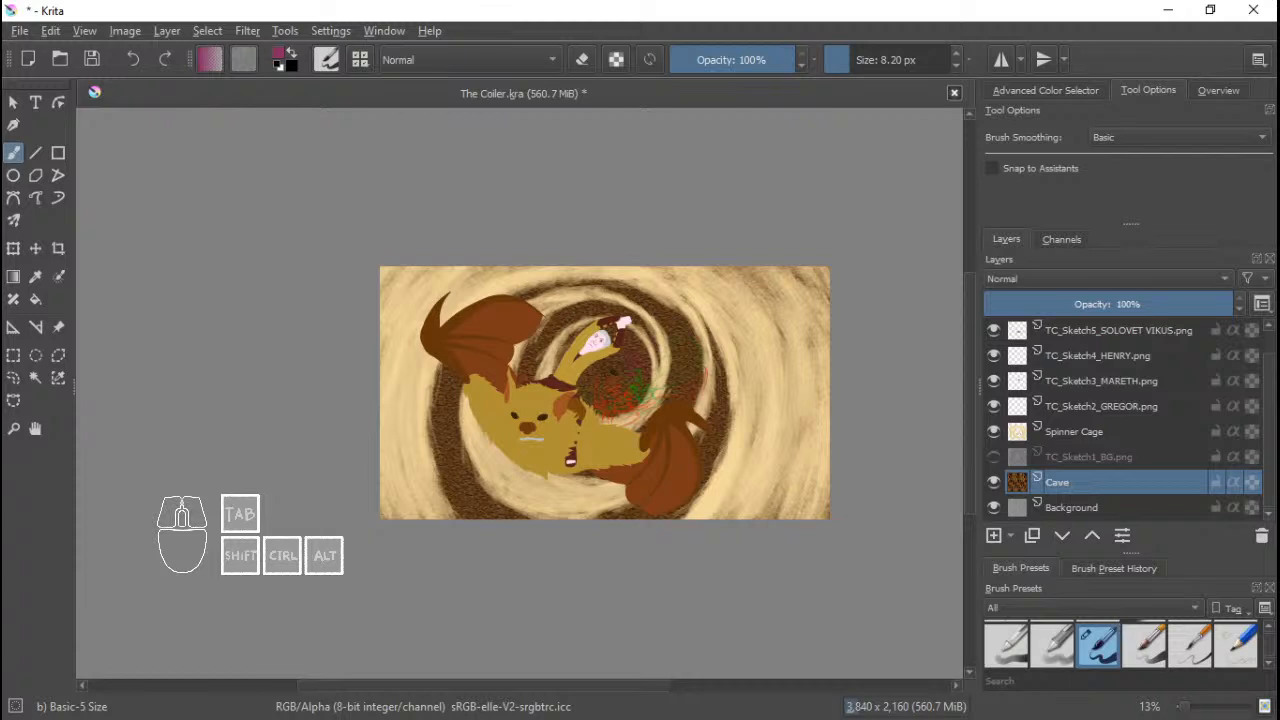
scroll(680, 446, "up", 1)
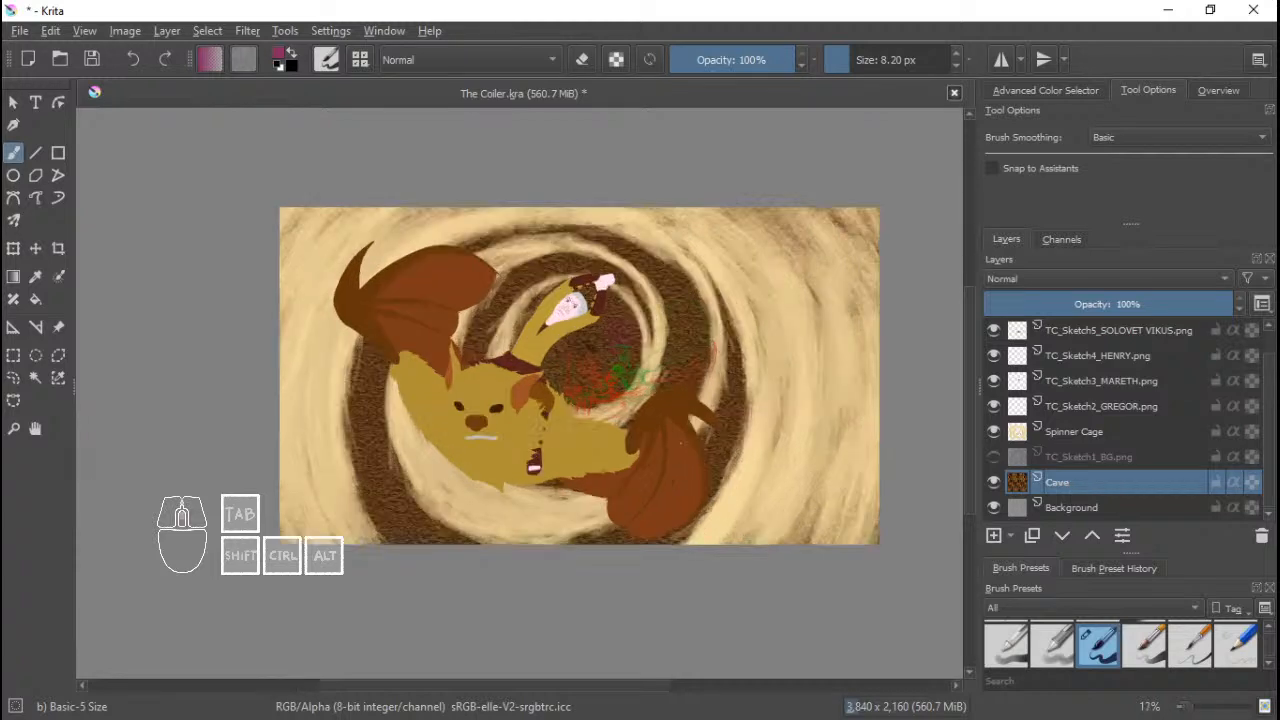
left_click_drag(680, 446, 654, 455)
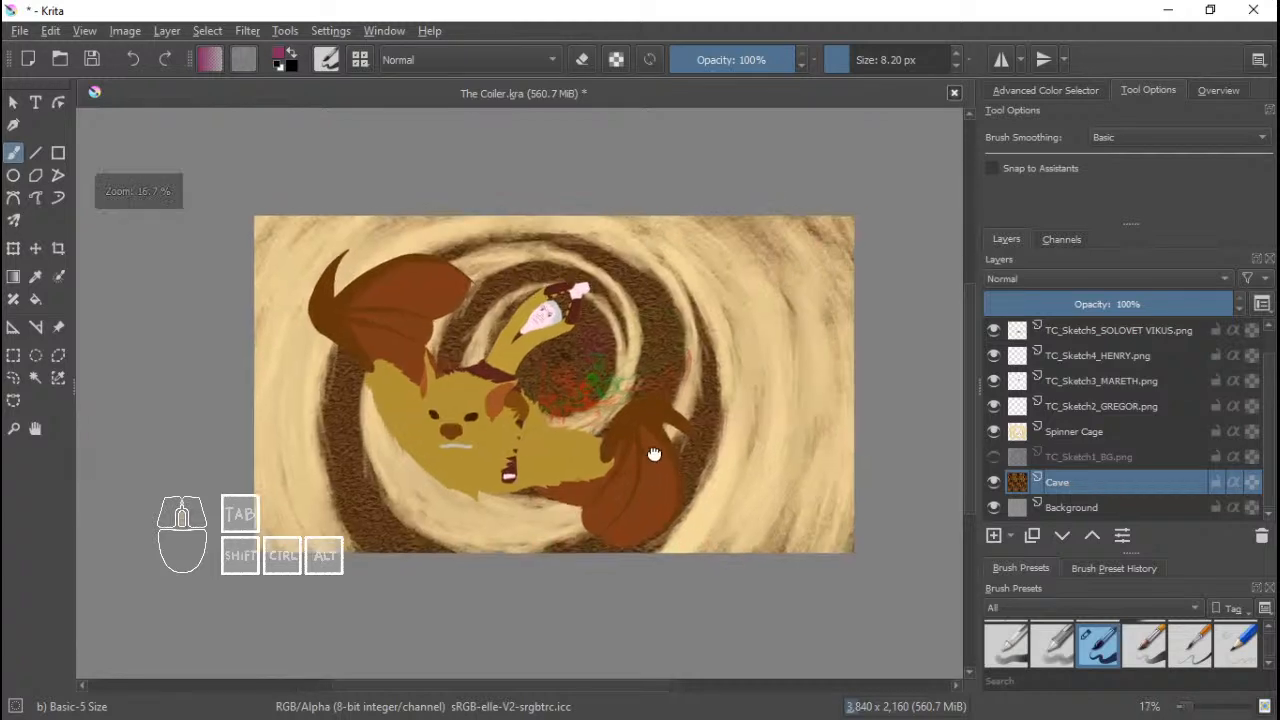
Hide the GREGOR, MARETH, HENRY and SOLOVET VIKUS sketch layers.
left_click(994, 405)
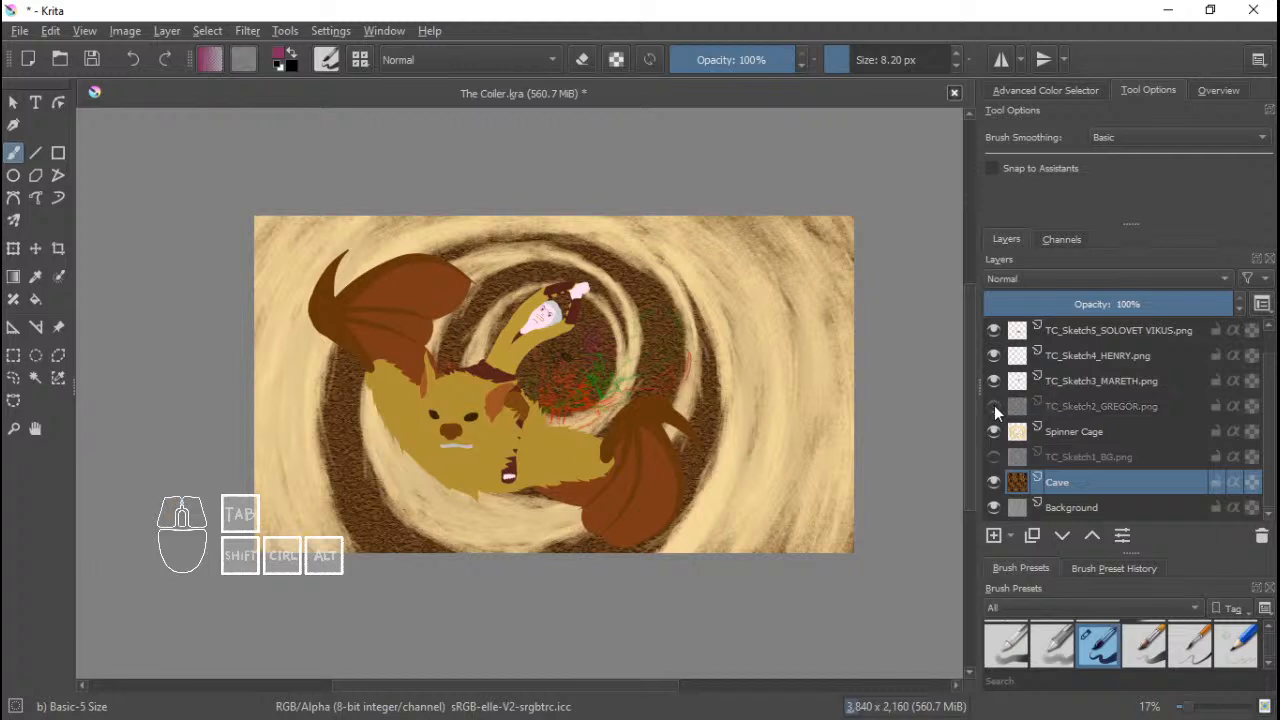
left_click(994, 380)
left_click(994, 355)
scroll(994, 357, "up", 1)
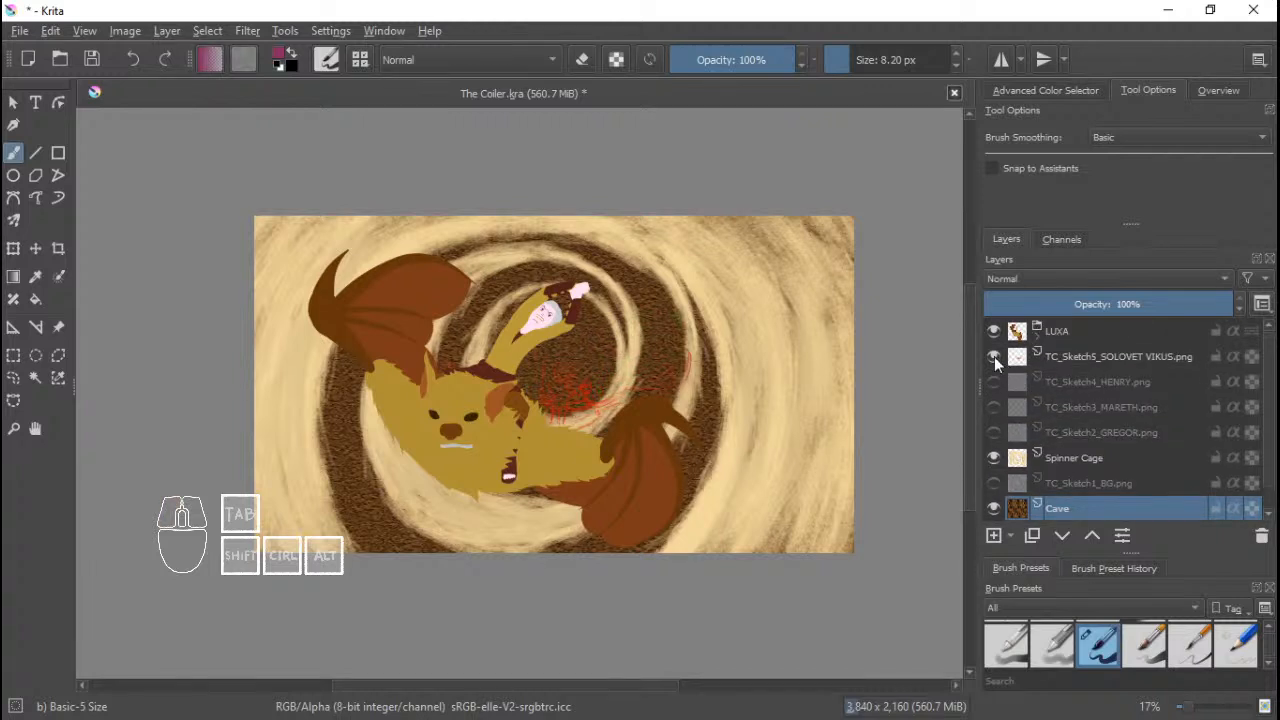
left_click(994, 356)
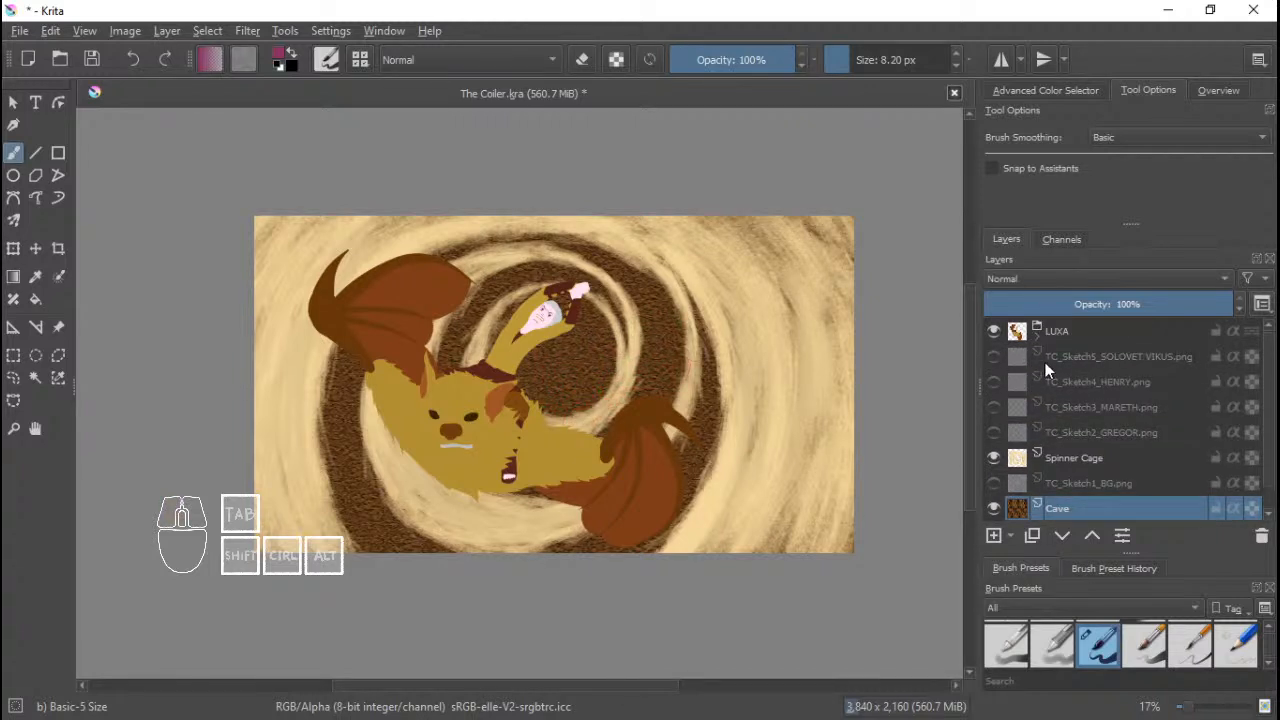
Look over the whole composition and save The Coiler.kra with its current layers.
scroll(628, 392, "down", 1)
scroll(622, 390, "up", 2)
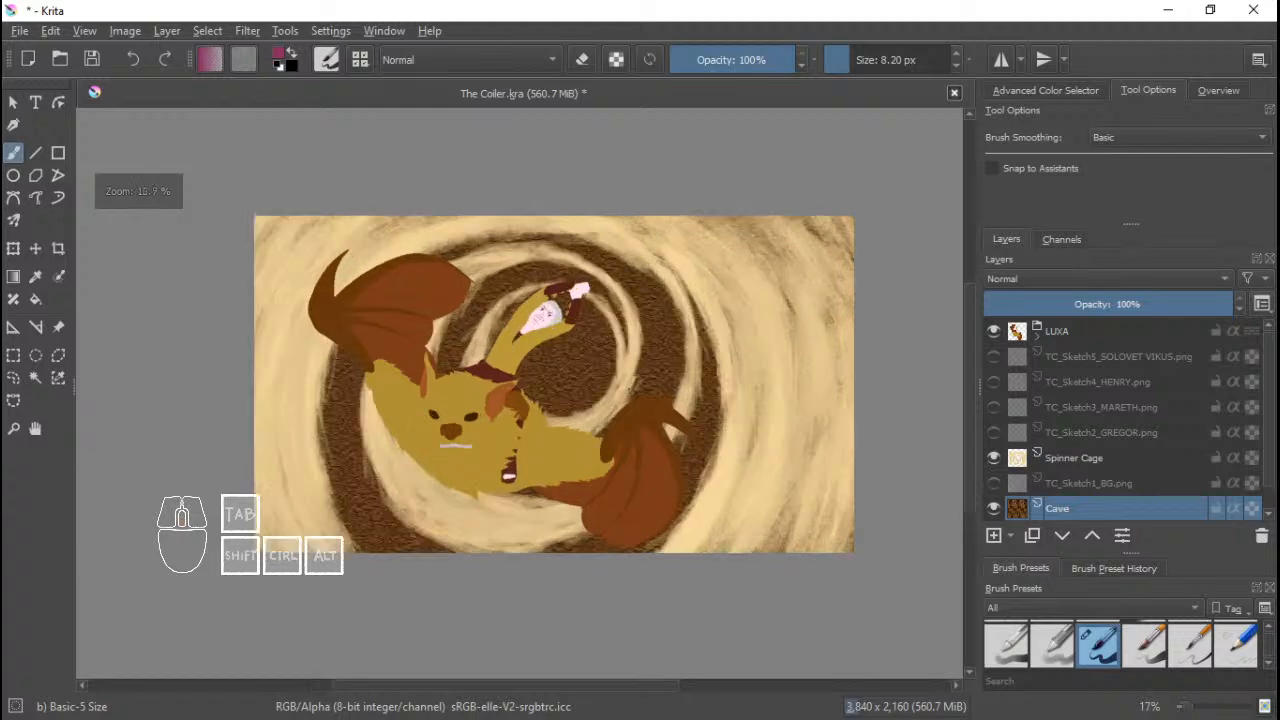
scroll(636, 388, "down", 1)
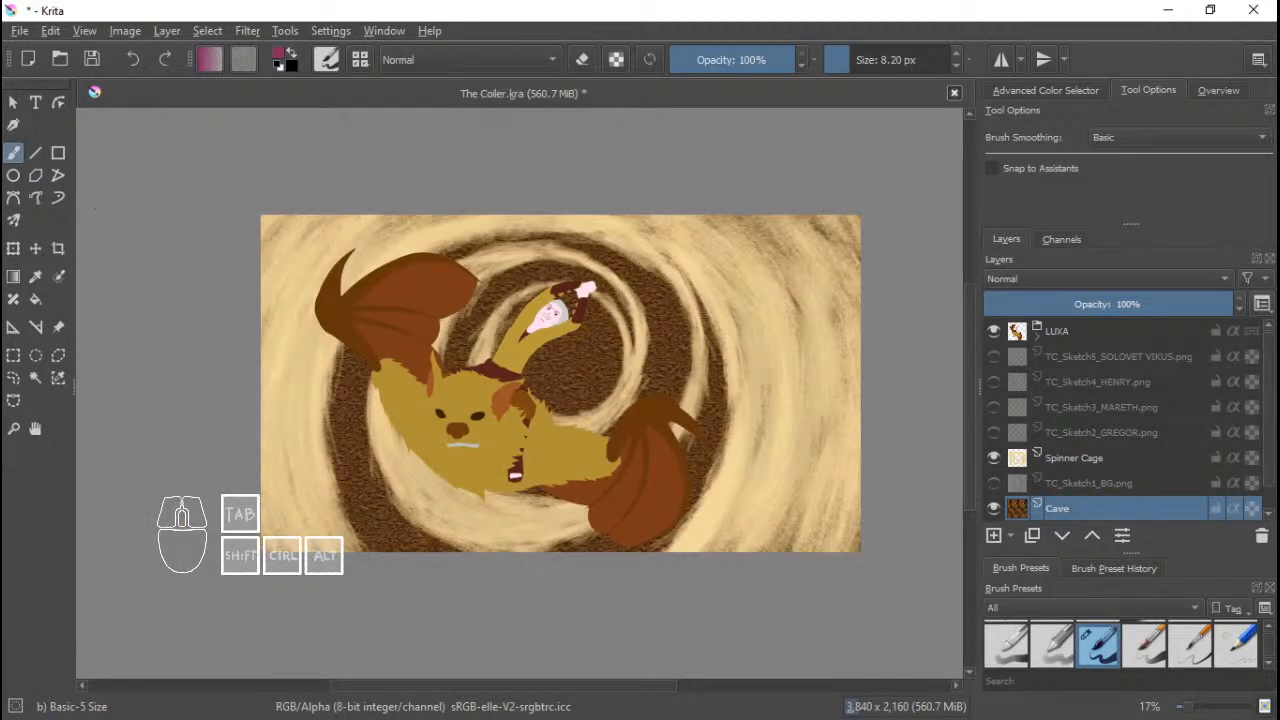
key("ctrl")
left_click_drag(663, 261, 629, 260)
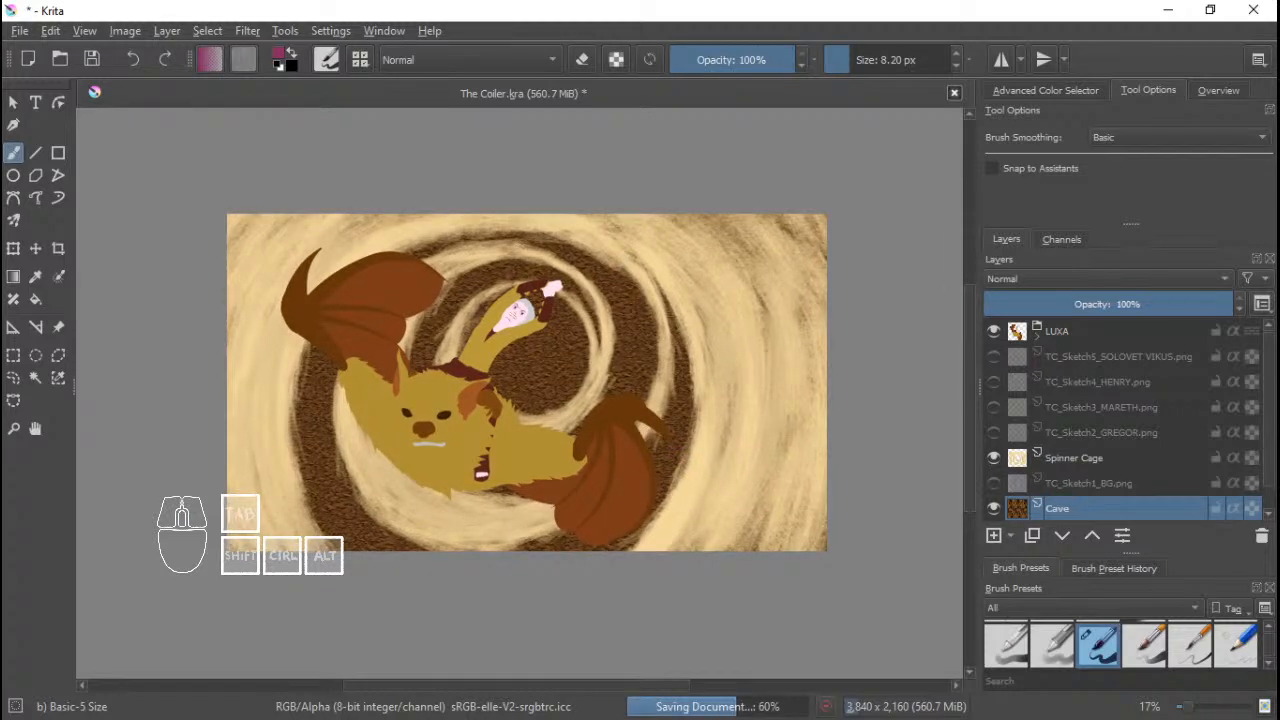
left_click_drag(727, 270, 755, 270)
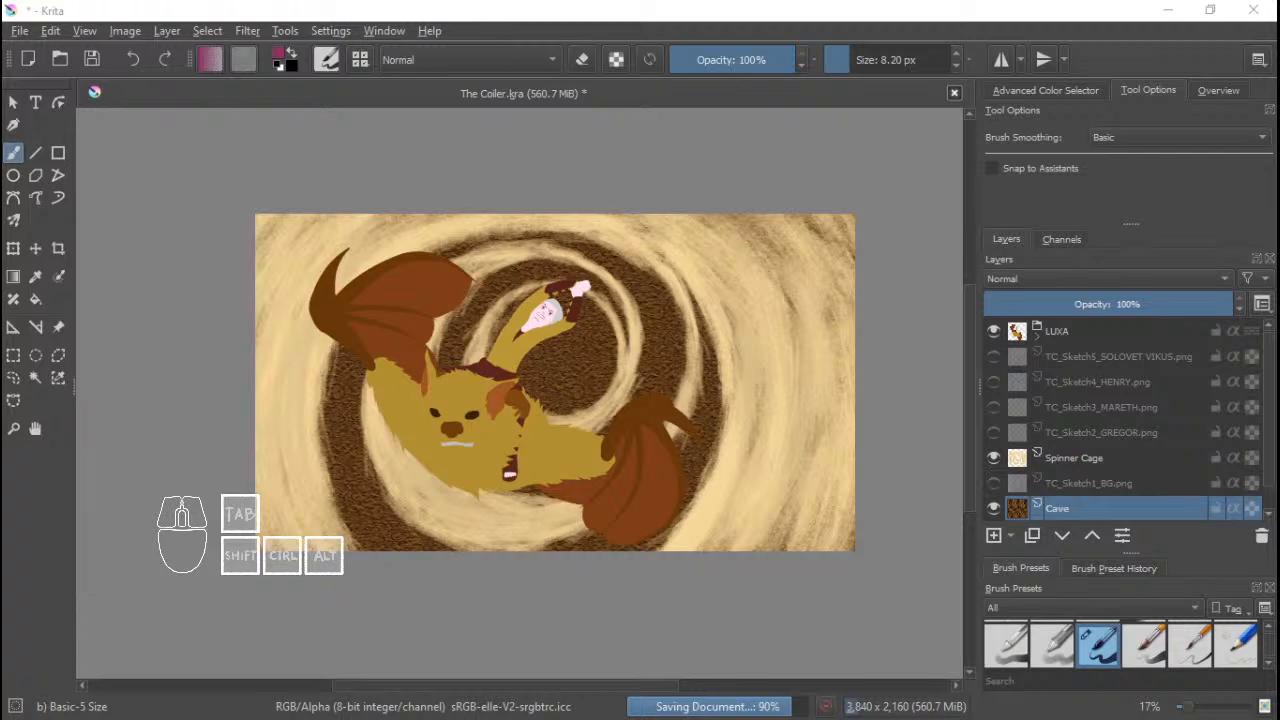
Open a File Explorer window and close Krita.
key("super+e")
left_click(695, 18)
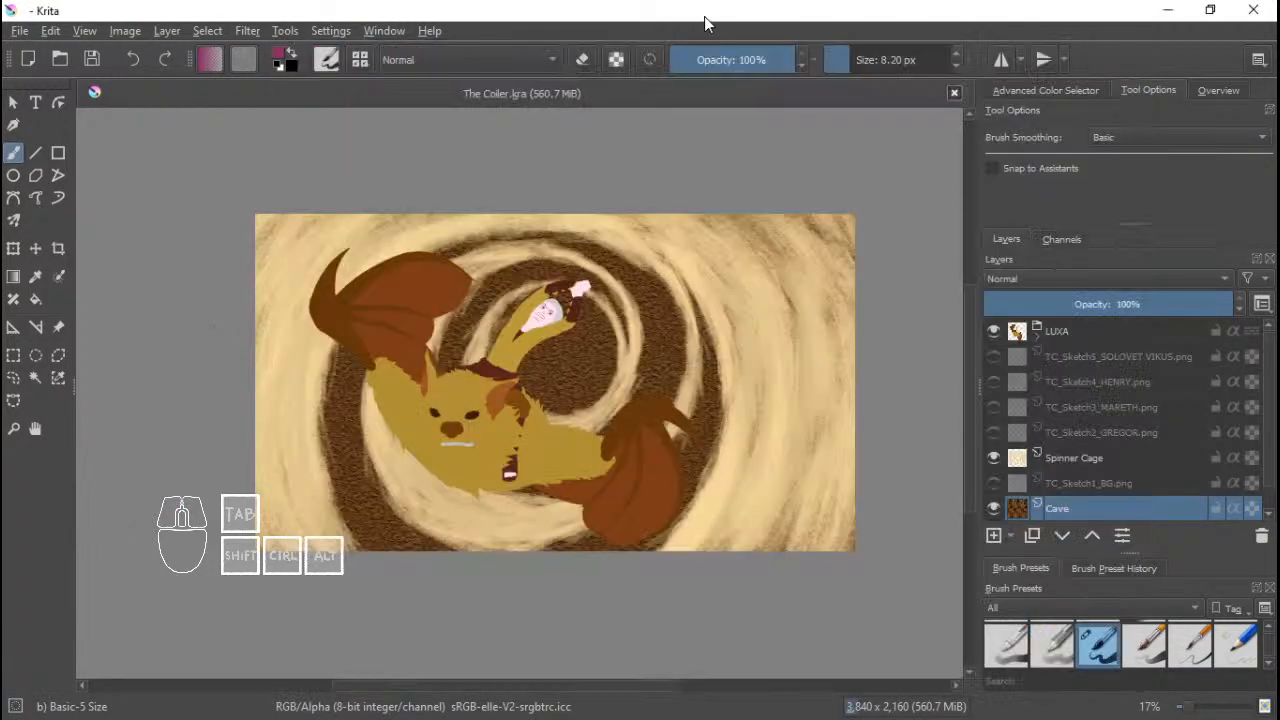
left_click(1258, 9)
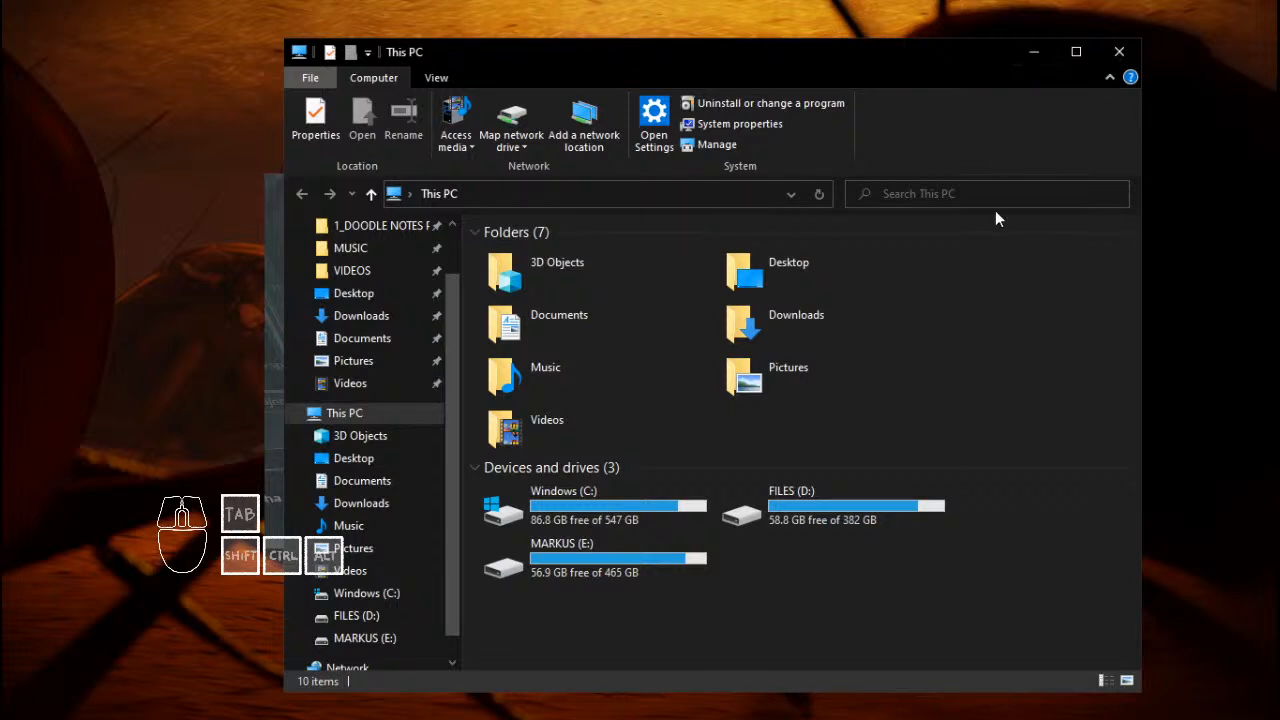
Open the SOCIAL POSTS folder under 1_DOODLE NOTES PROJECTS, 1_THE UNDERLAND PROJECT, RENDER, BLENDER.
left_click(400, 225)
double_click(606, 338)
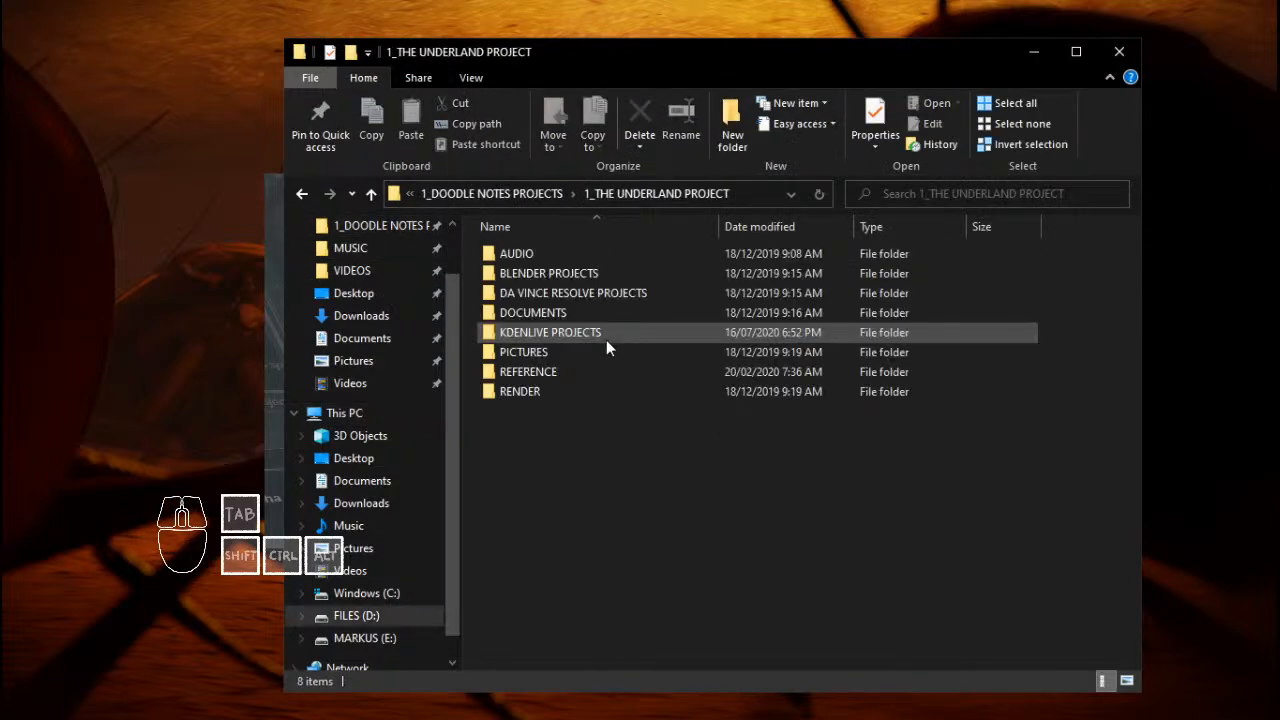
double_click(569, 388)
double_click(551, 300)
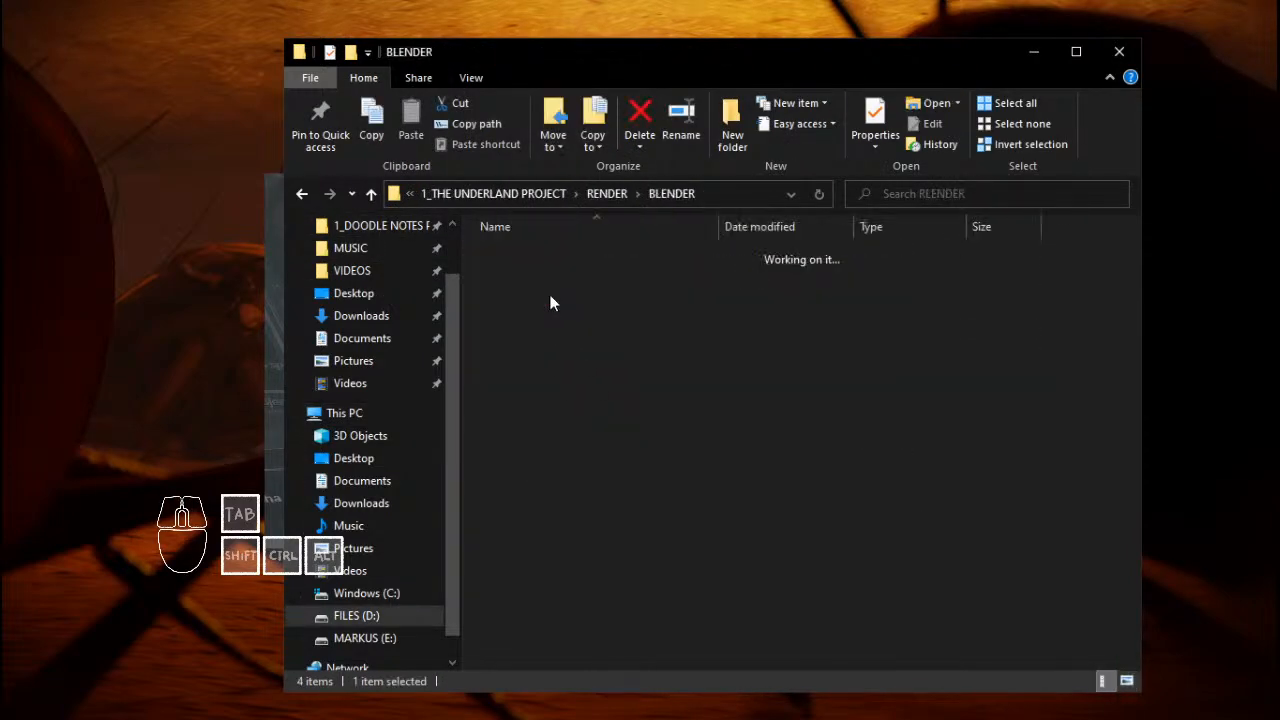
left_click(565, 313)
double_click(565, 313)
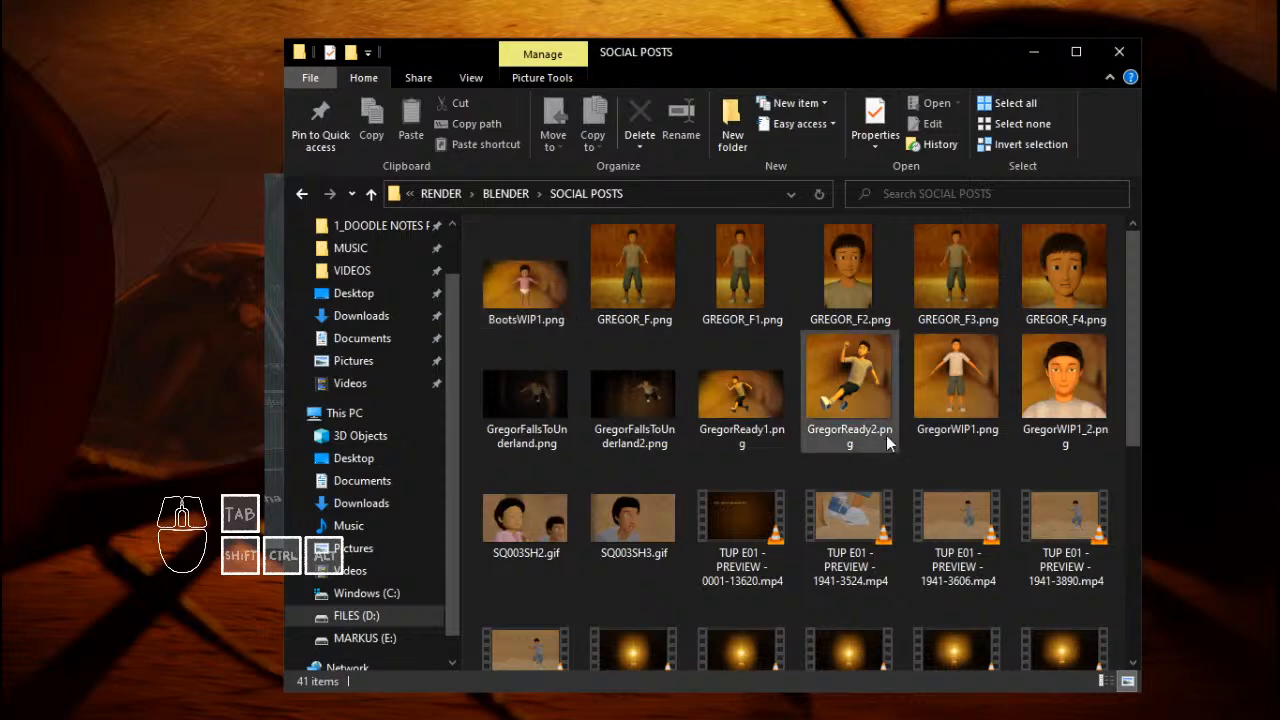
Find and play TUP E01 - PREVIEW 2020 - SEQ 001.mp4 briefly, and close the player to return to the SOCIAL POSTS folder.
scroll(925, 485, "down", 5)
scroll(900, 470, "up", 2)
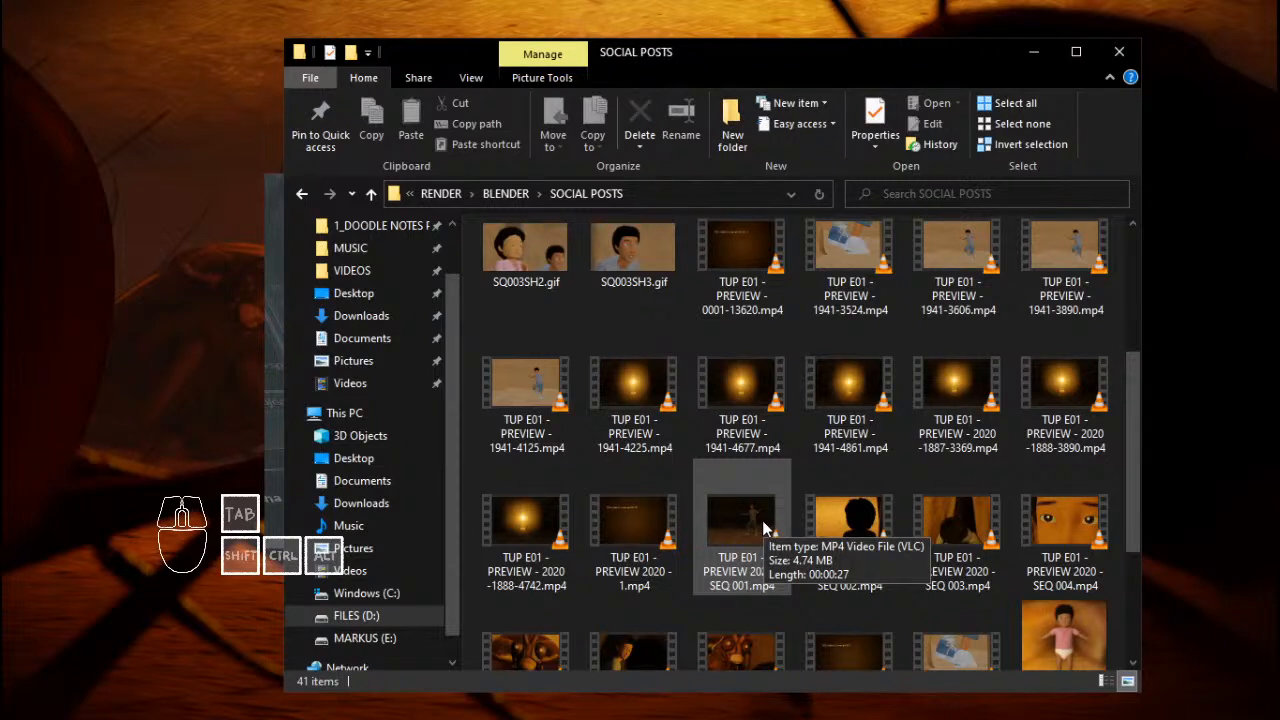
double_click(762, 525)
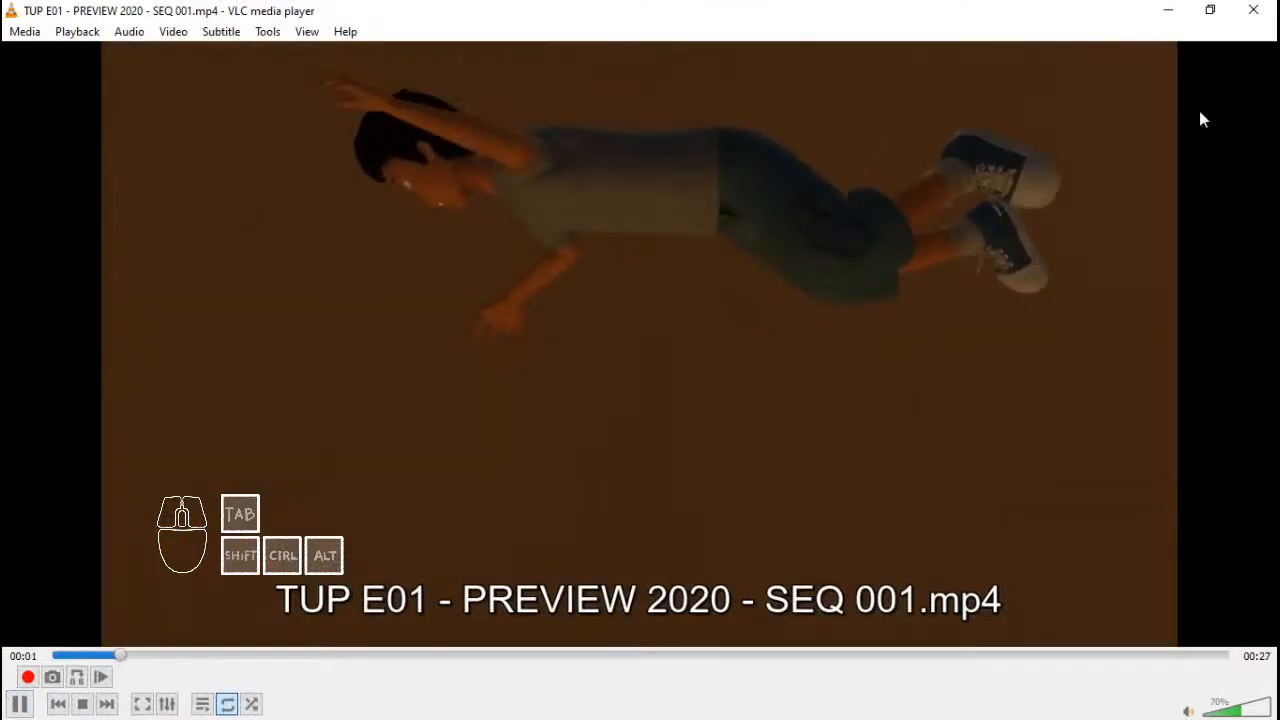
left_click(1258, 12)
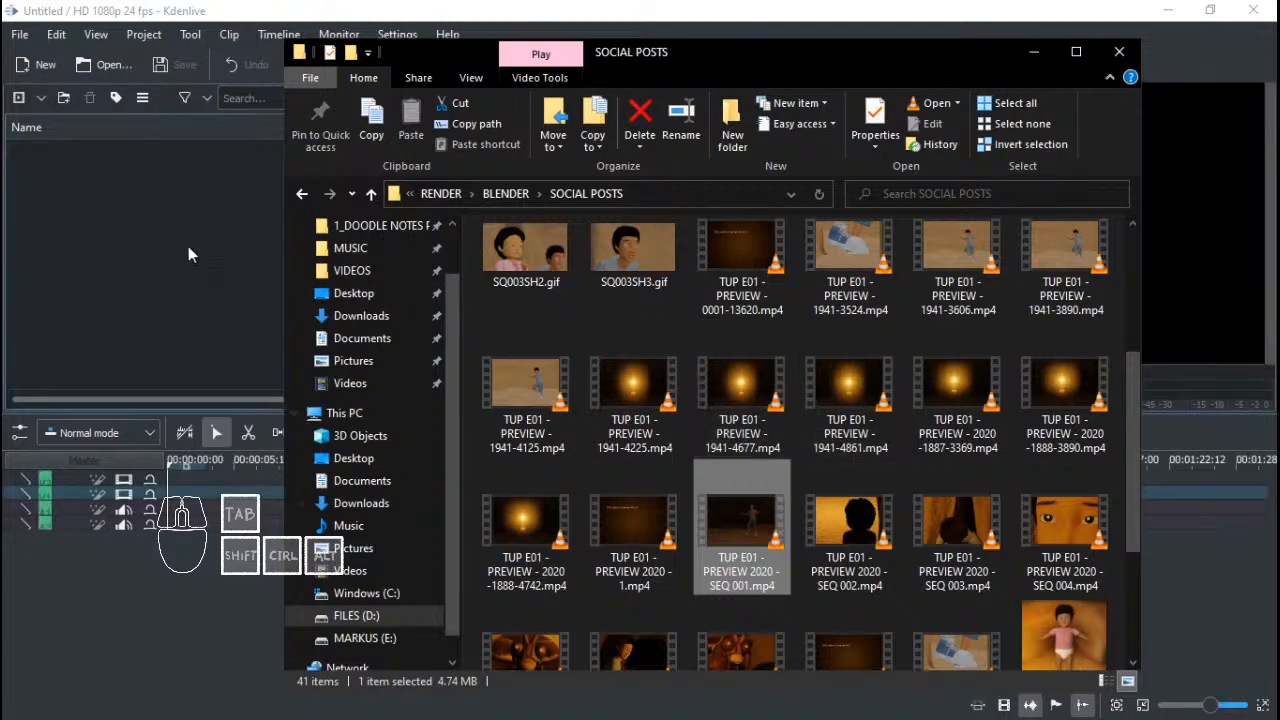
left_click(187, 245)
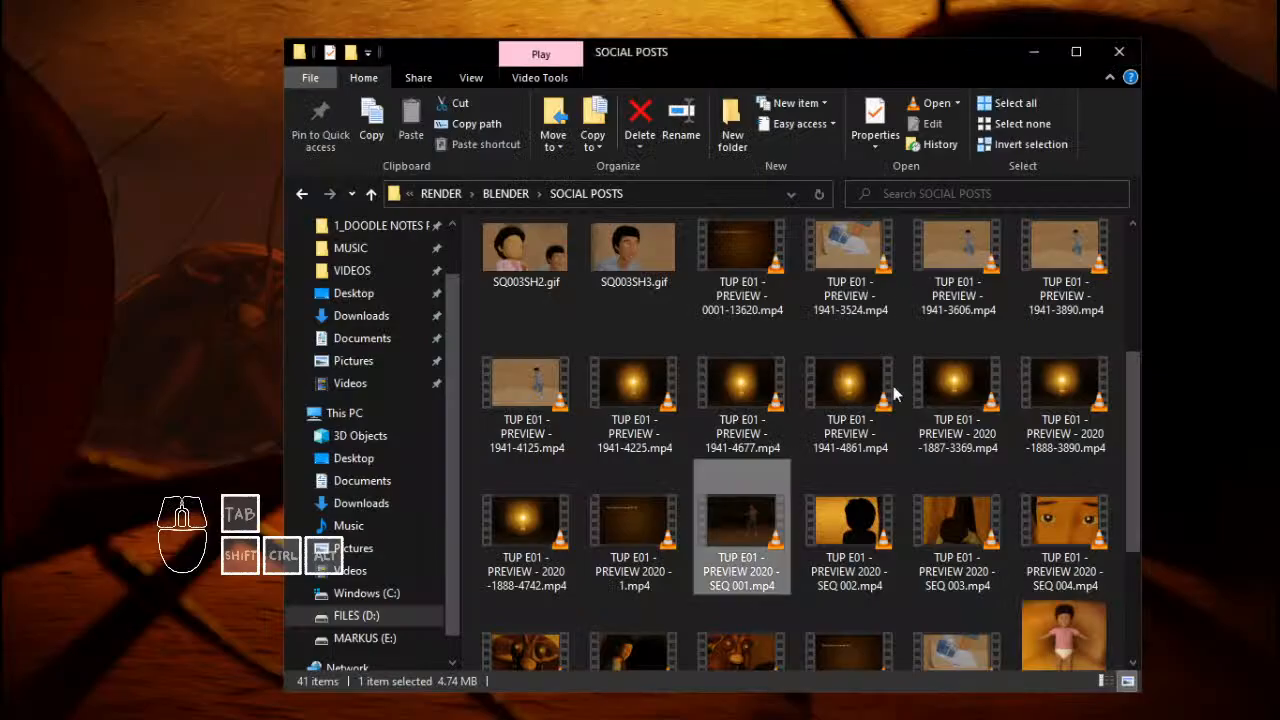
Open TUP E01 - PREVIEW 2020 - 1.mp4 in VLC media player and show it full screen.
left_click(645, 538)
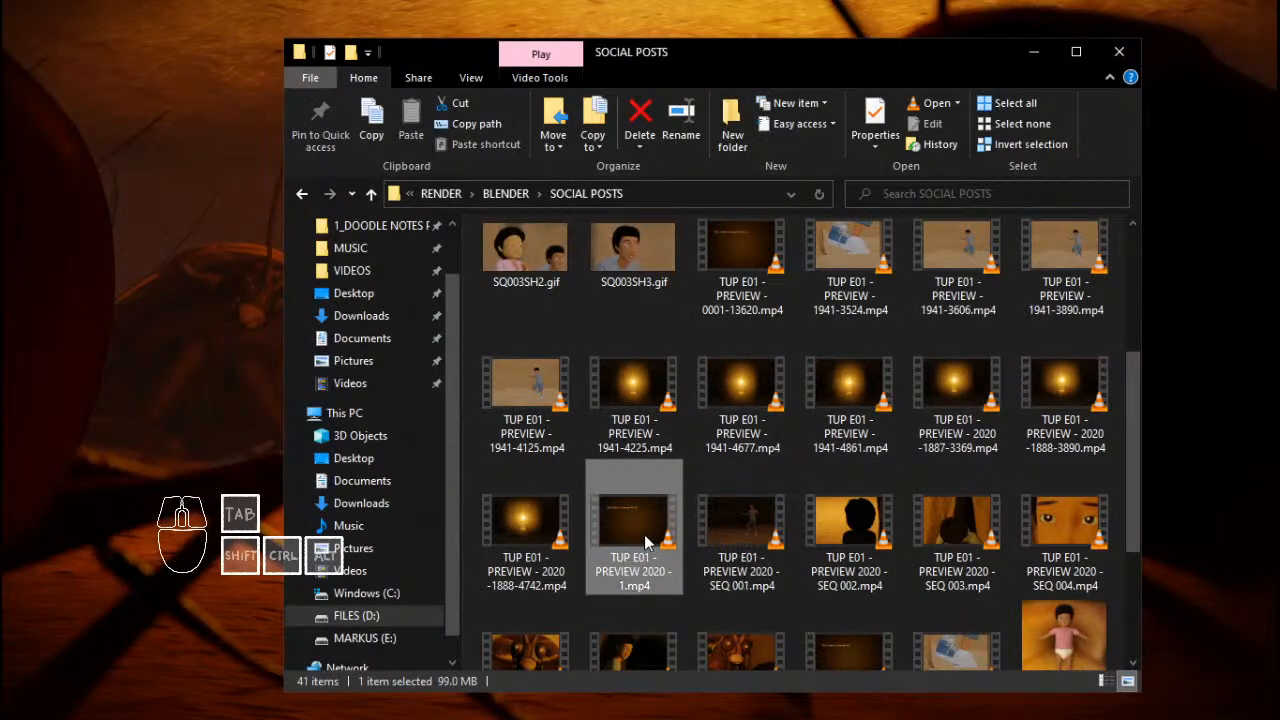
double_click(644, 534)
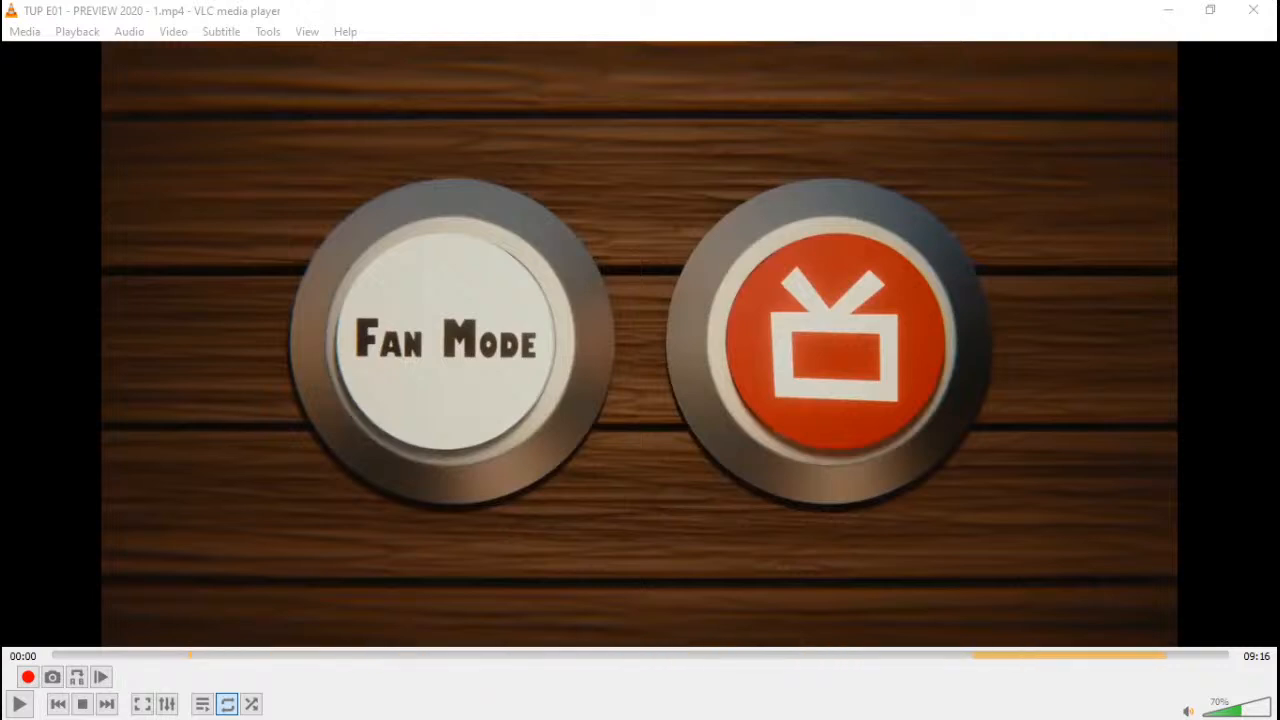
double_click(553, 405)
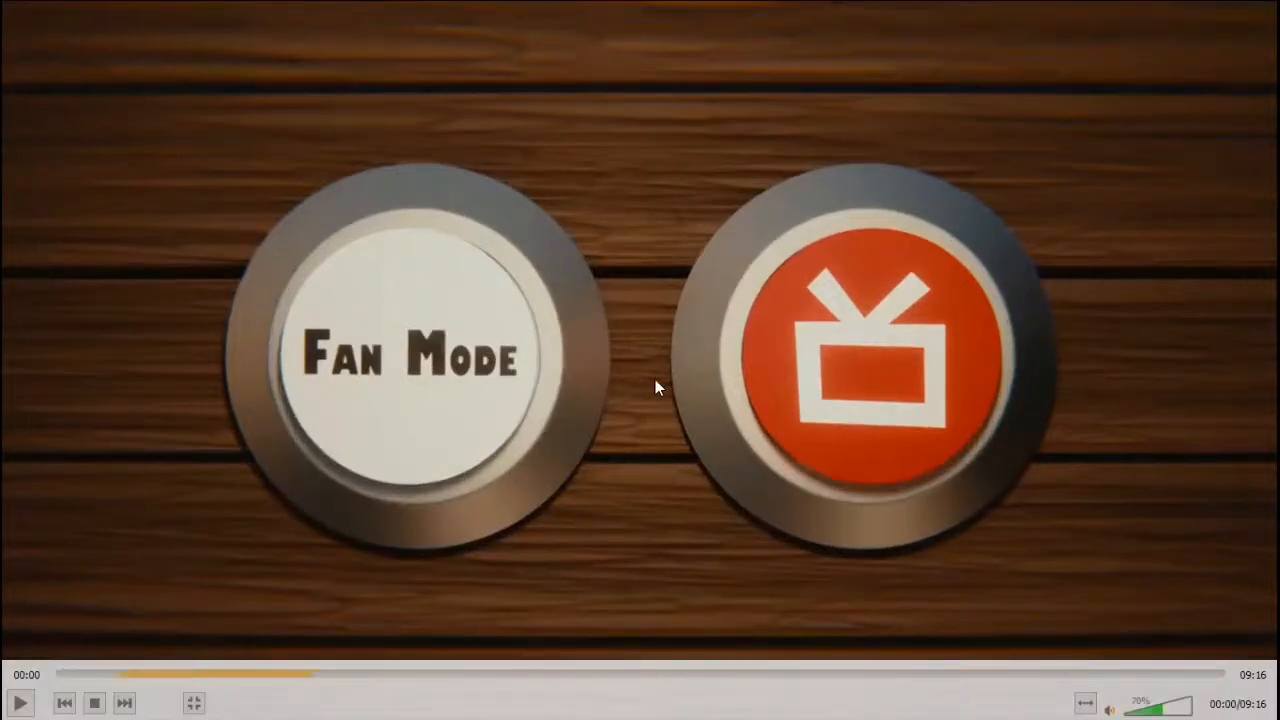